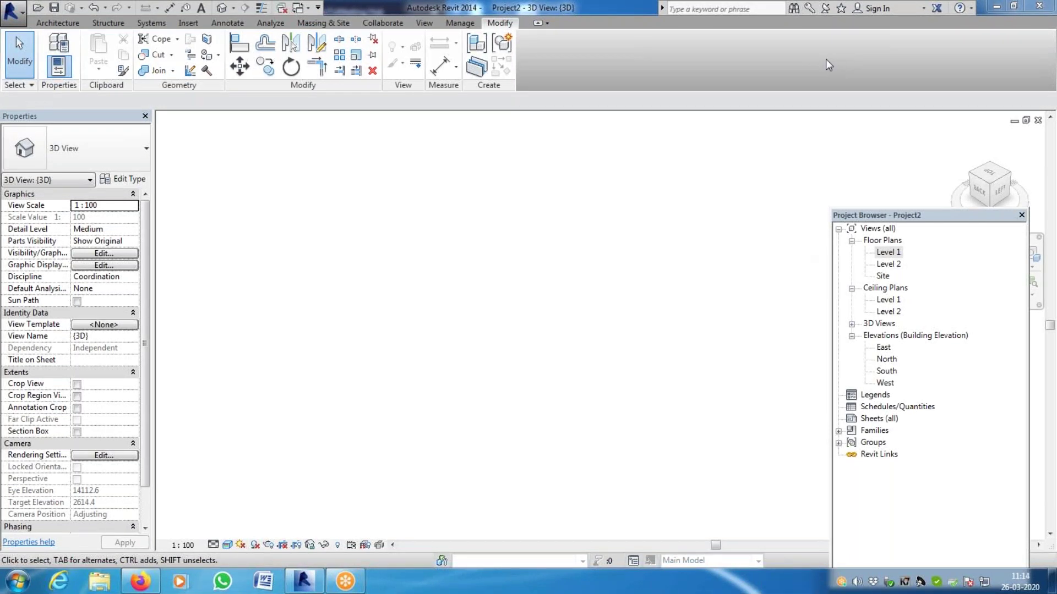
Reposition the Project Browser and open the Level 1 floor plan
left_click(931, 217)
left_click_drag(930, 191, 928, 155)
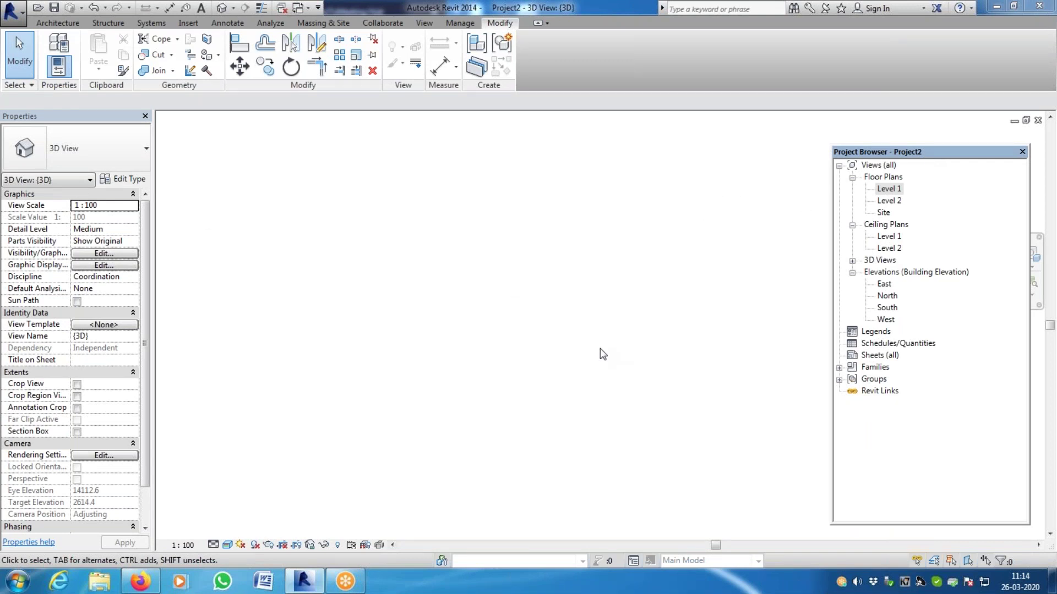
double_click(887, 190)
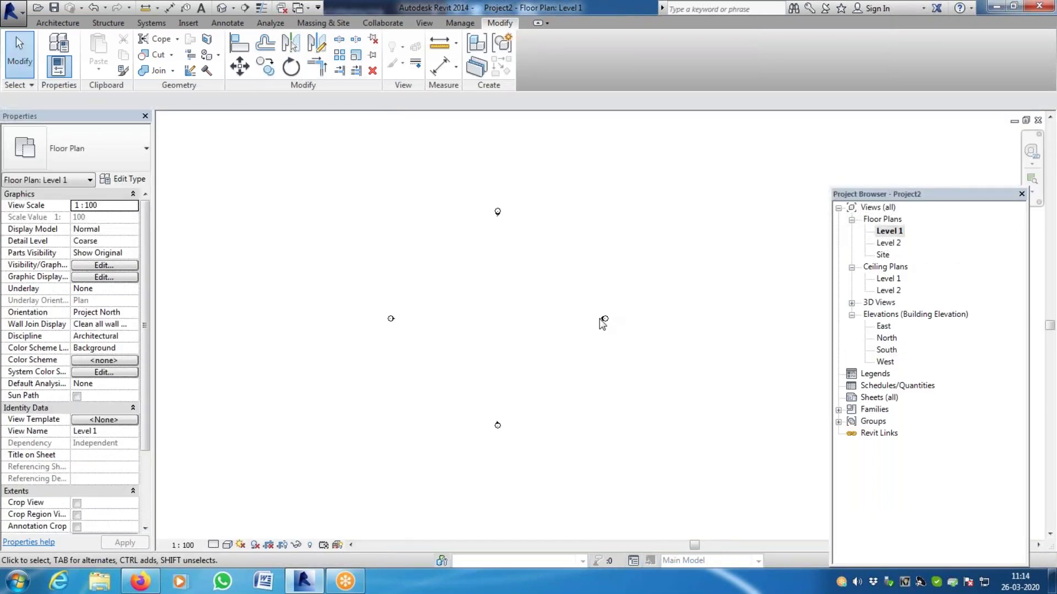
scroll(467, 325, "down", 1)
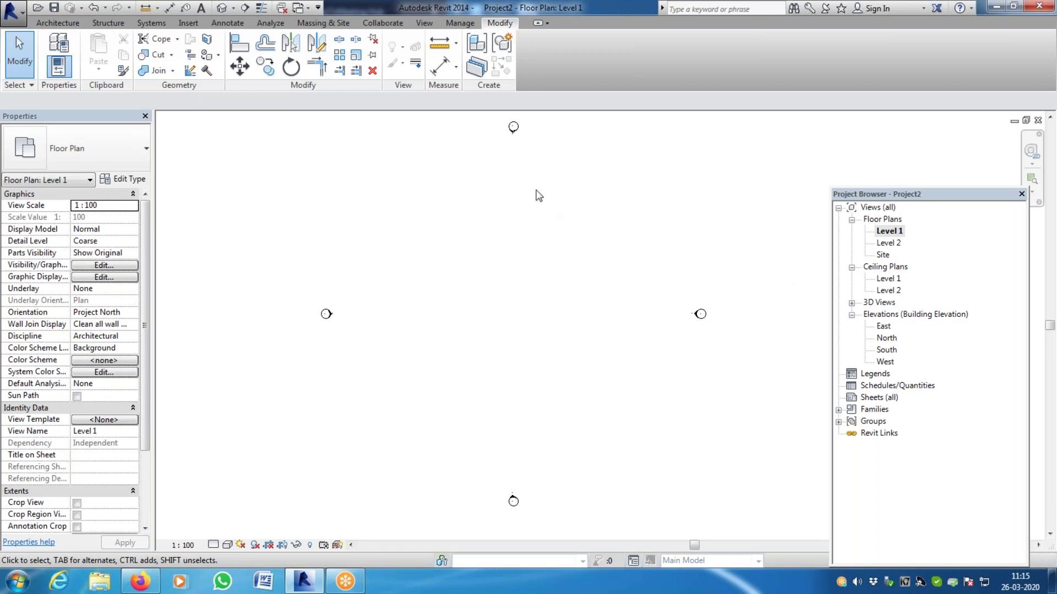
Start an in-place mass named "Simple Mass01"
left_click(324, 23)
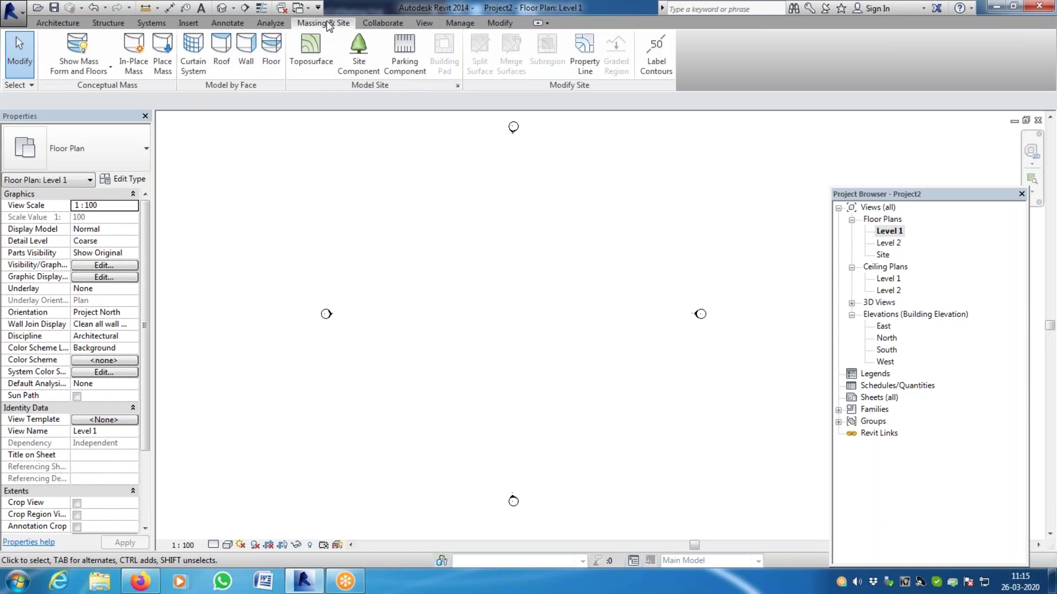
left_click(134, 55)
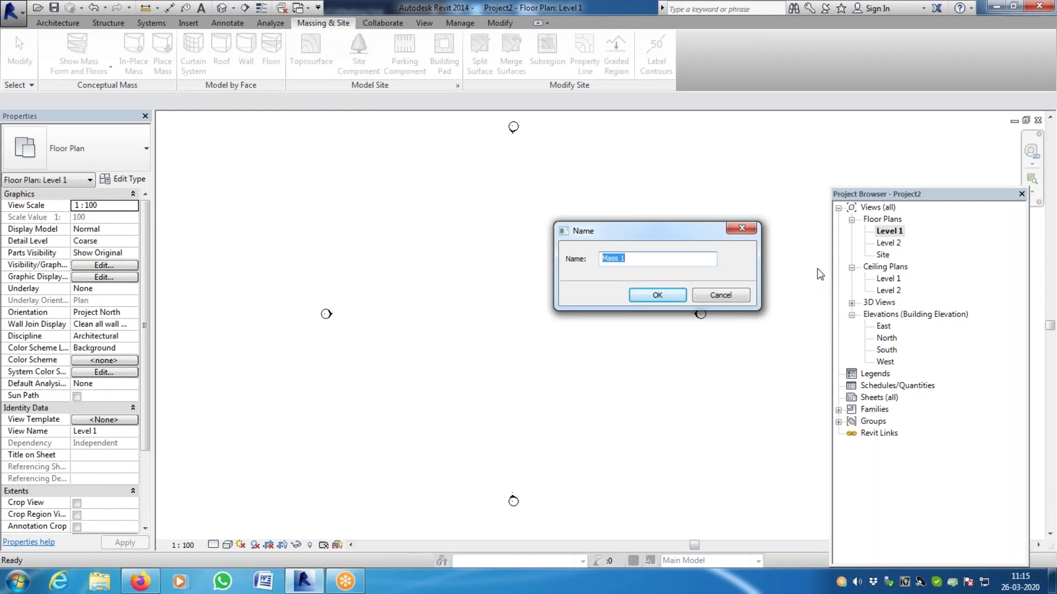
type("S")
type("im")
type("ple Ma")
type("sss")
type("01")
key("Return")
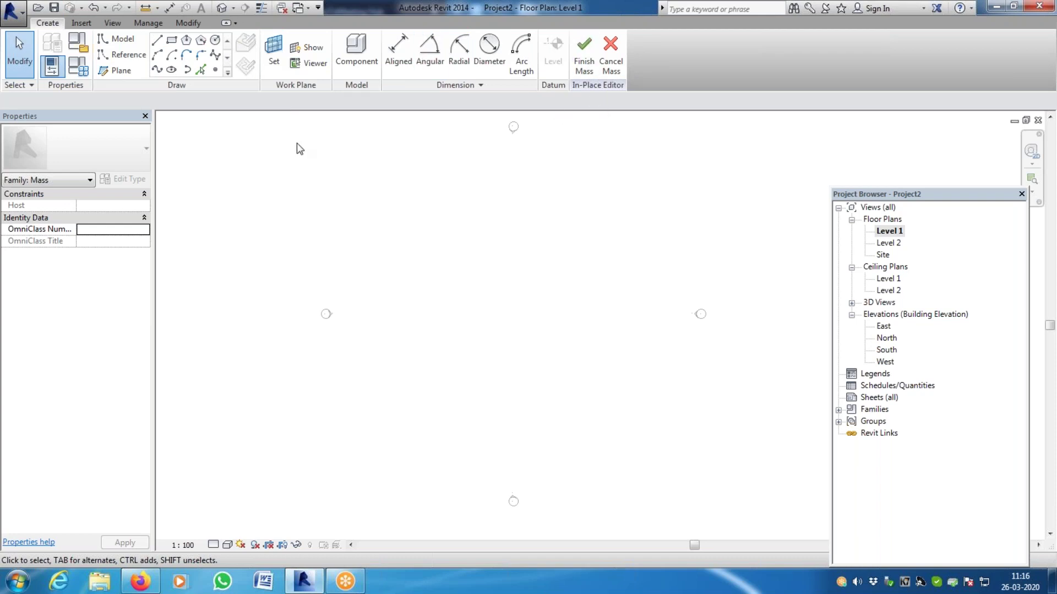
Draw a six-sided inscribed polygon with a 6000 radius on Level 1, centred between the elevation markers and rotated 30°
left_click(172, 42)
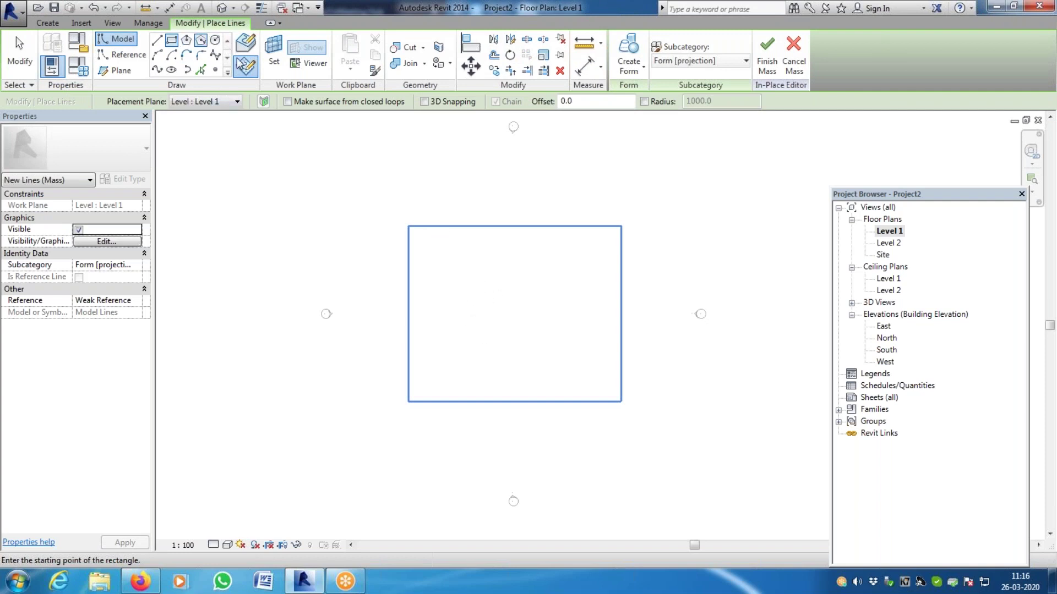
left_click(187, 42)
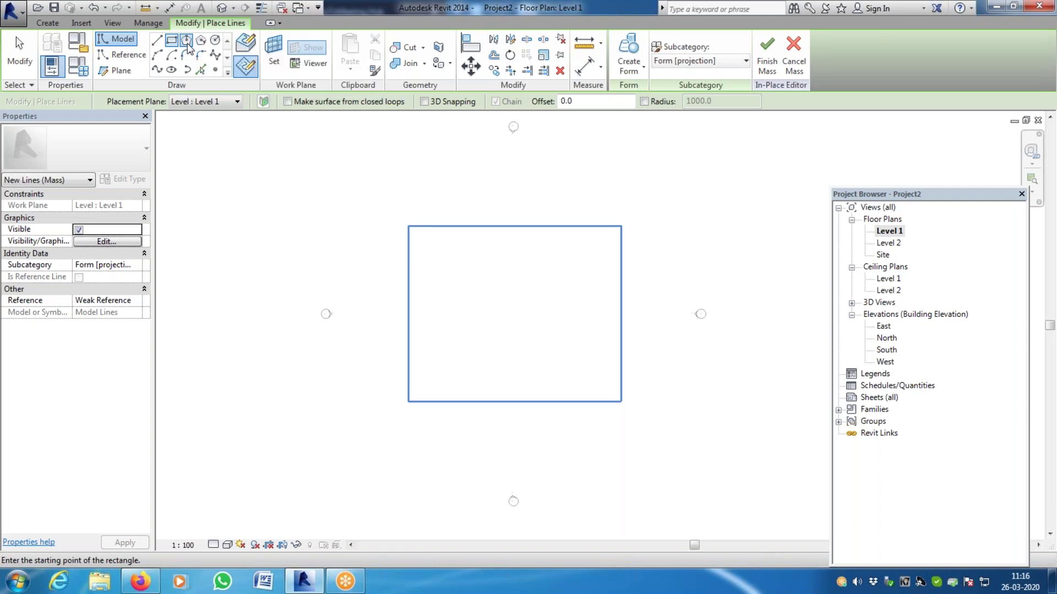
left_click(510, 312)
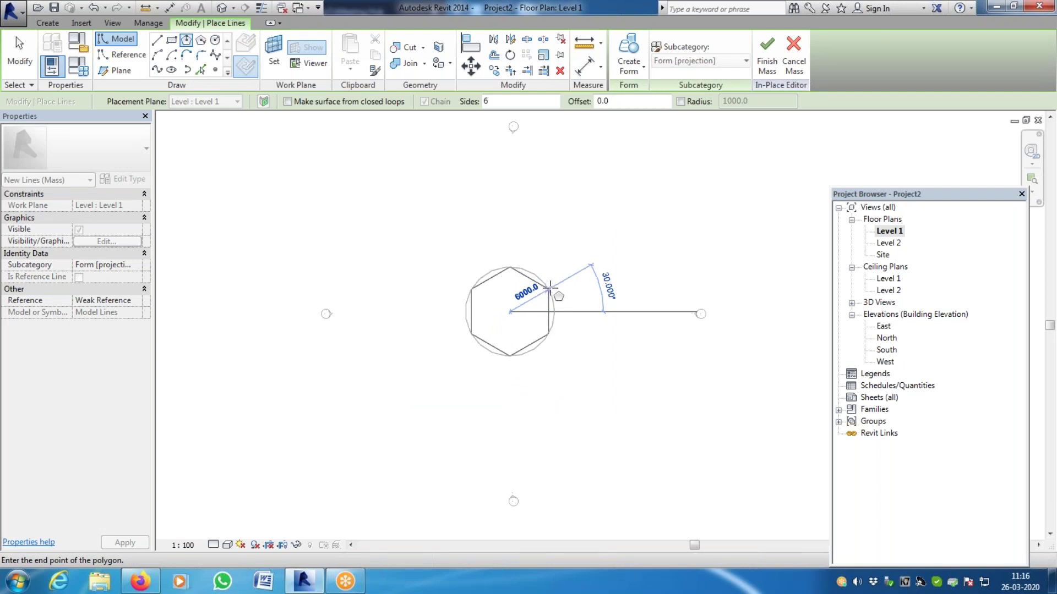
left_click(549, 288)
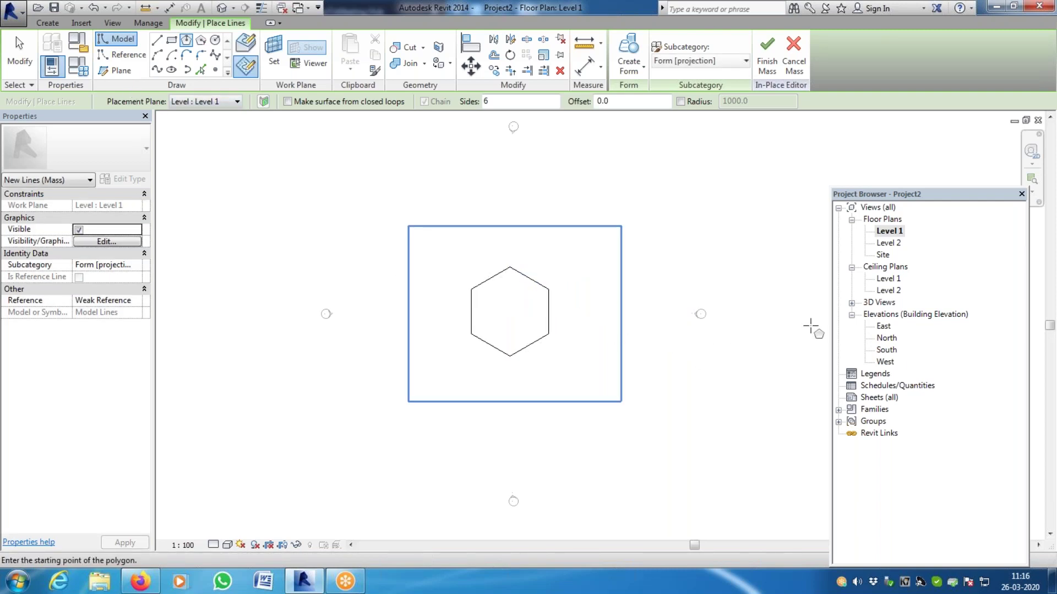
Display the hexagon in the 3D view, select its whole chain of lines and create a solid form from it
left_click(221, 8)
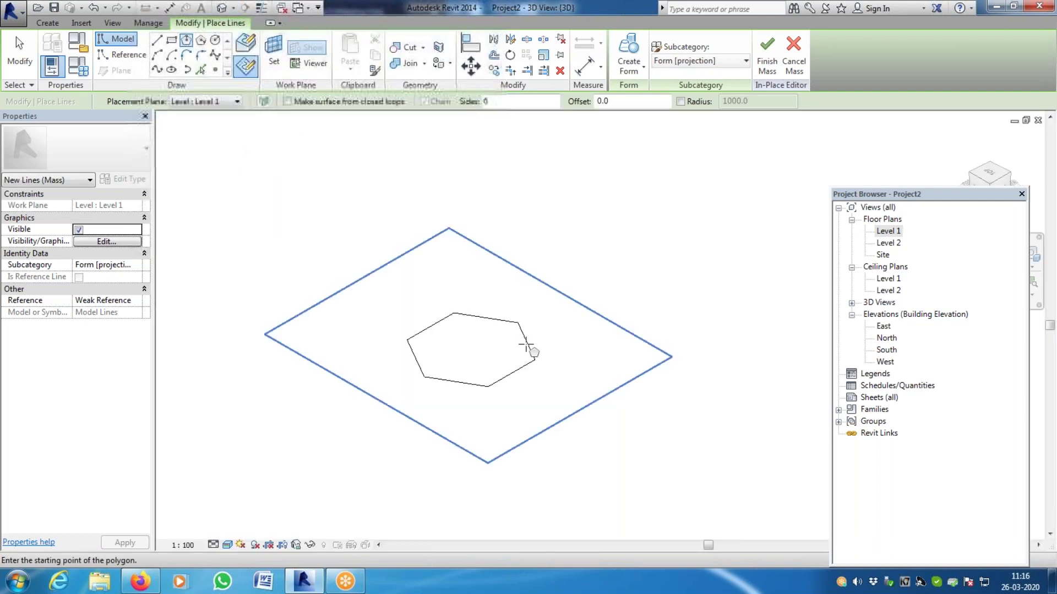
key("Escape")
key("Escape")
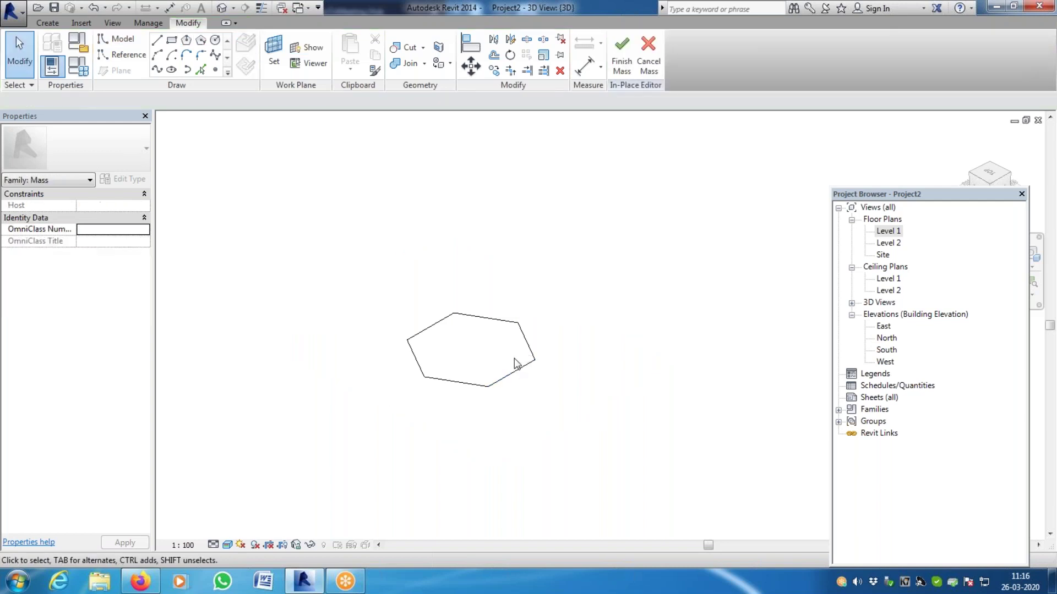
key("Tab")
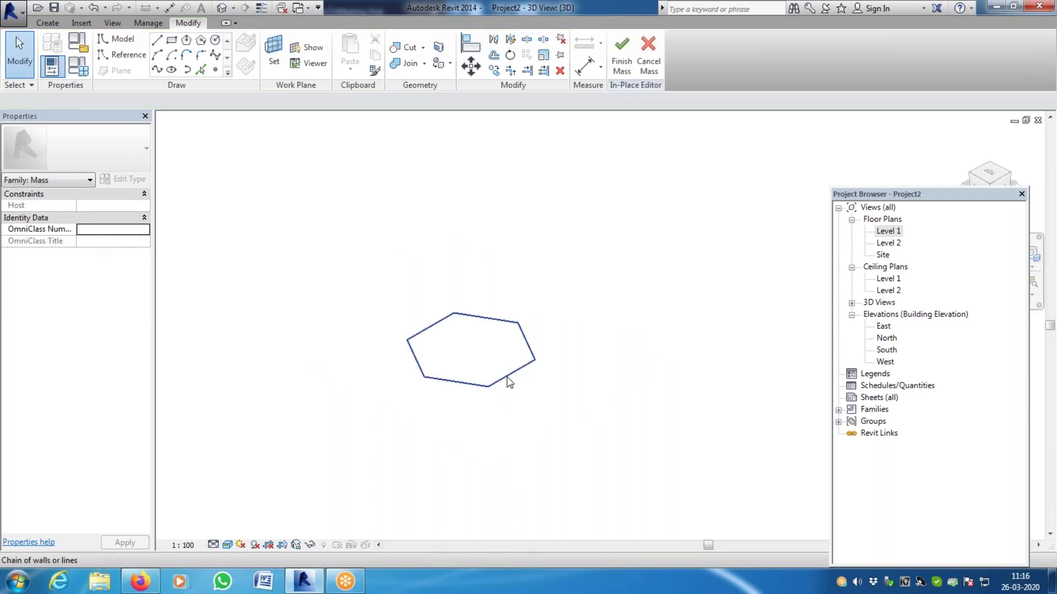
left_click(509, 382)
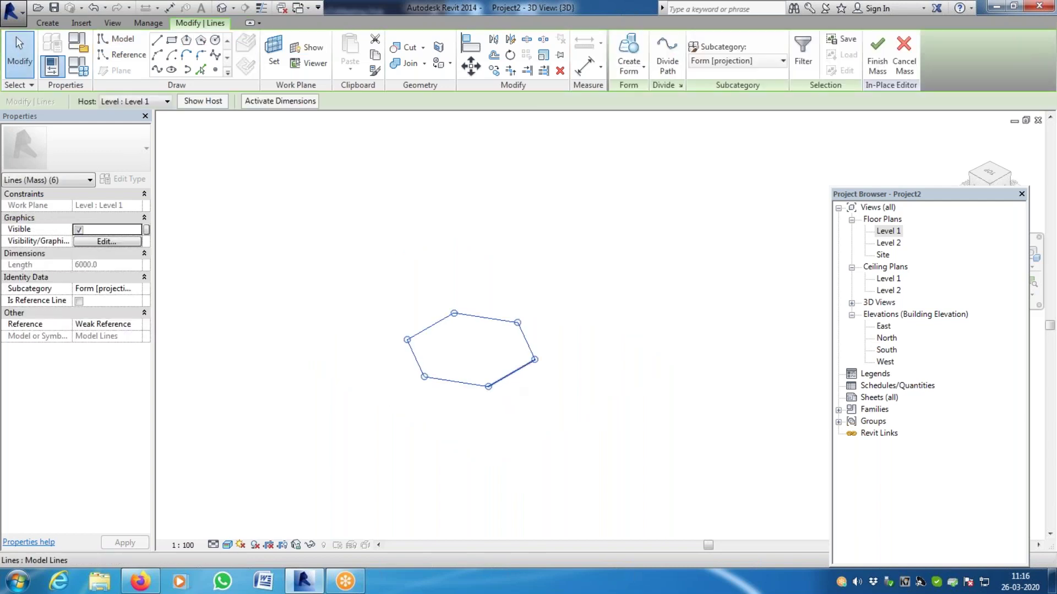
left_click(644, 72)
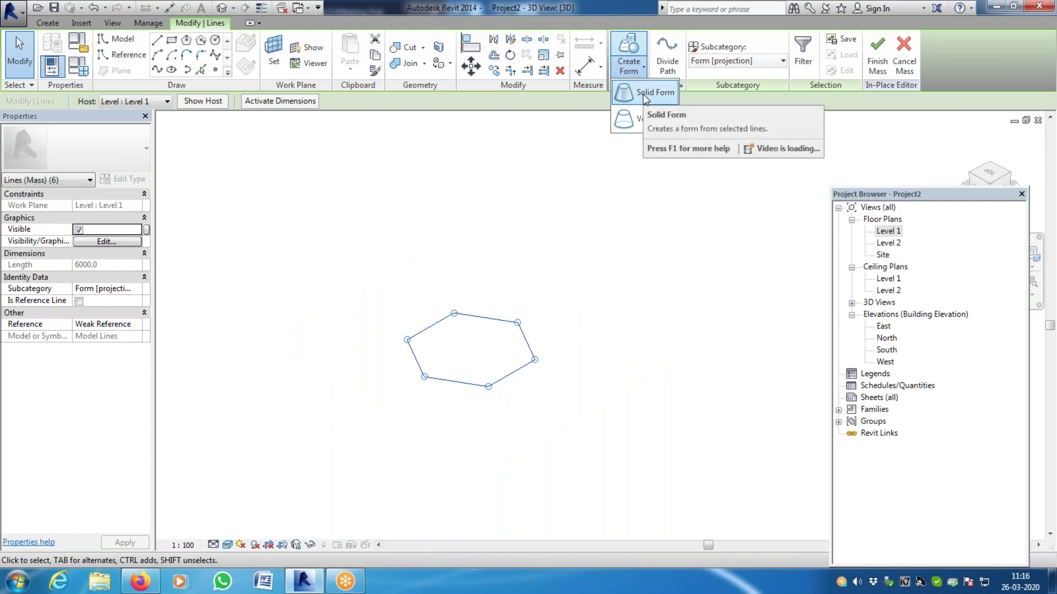
left_click(643, 94)
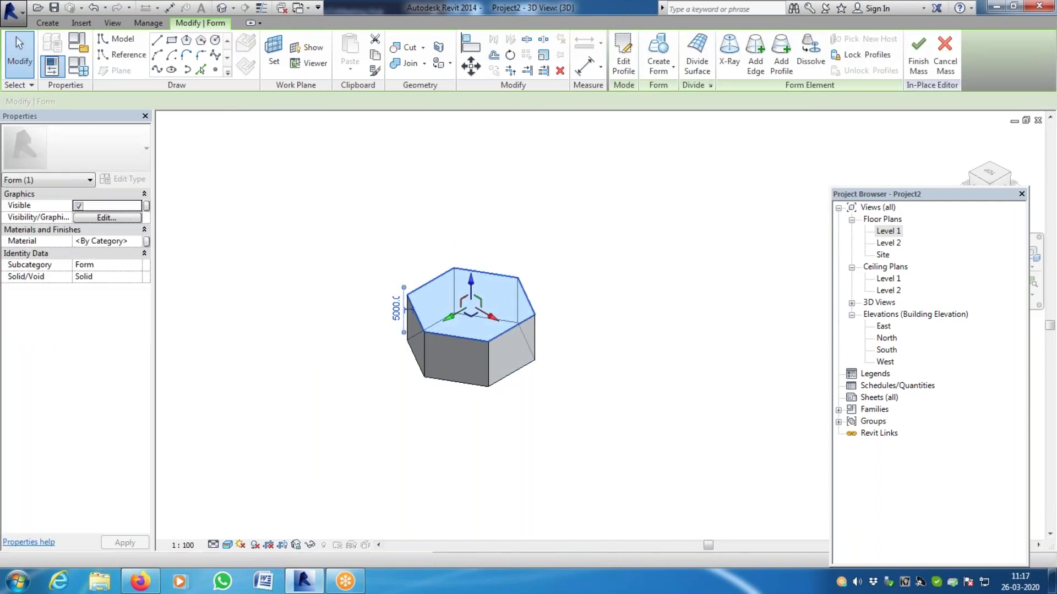
Set the height of the hexagonal solid form to 4000
left_click(397, 318)
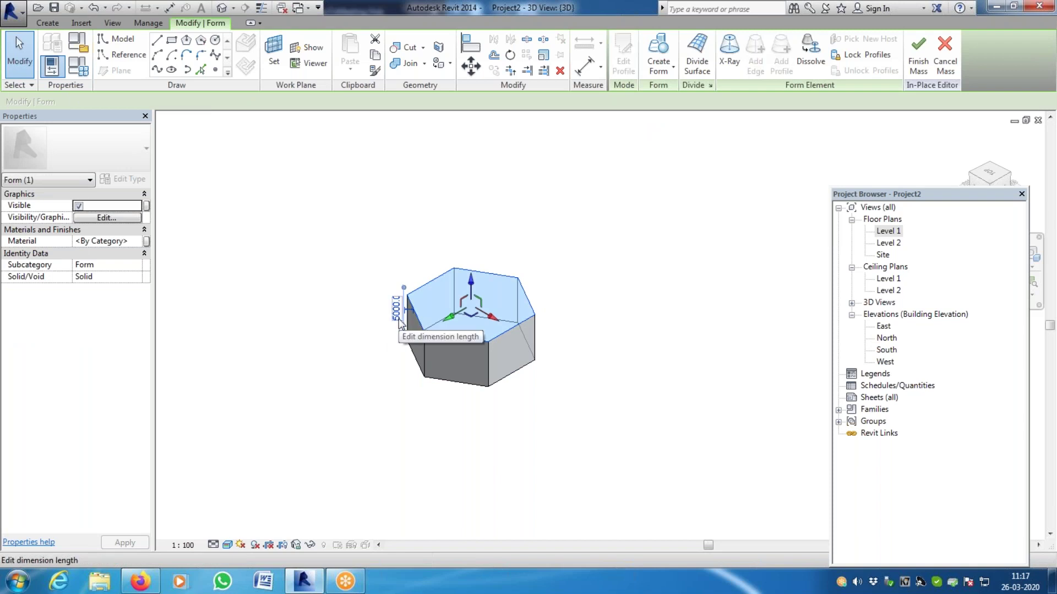
left_click(397, 311)
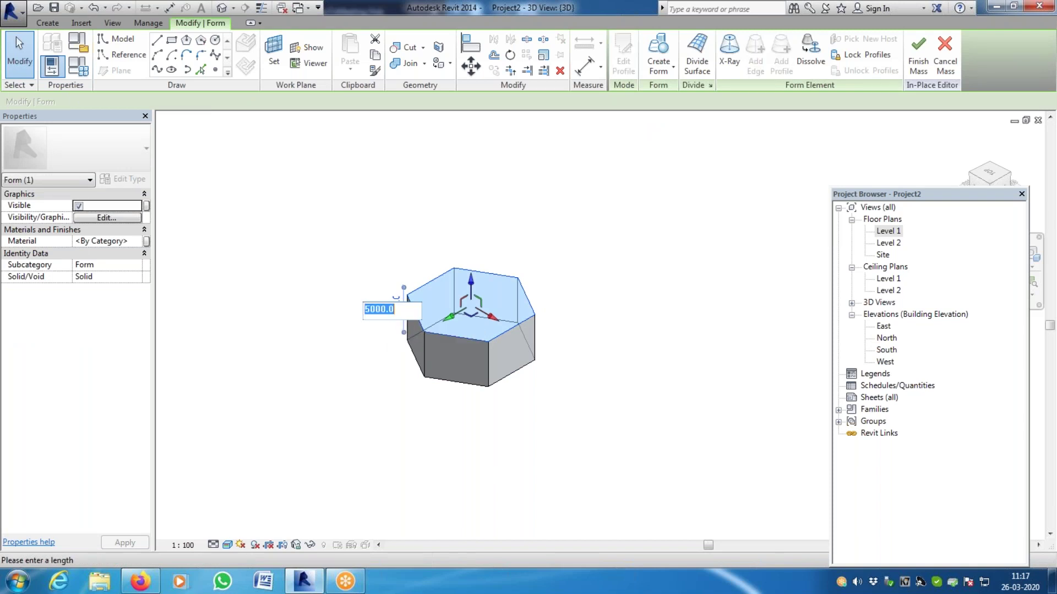
type("400")
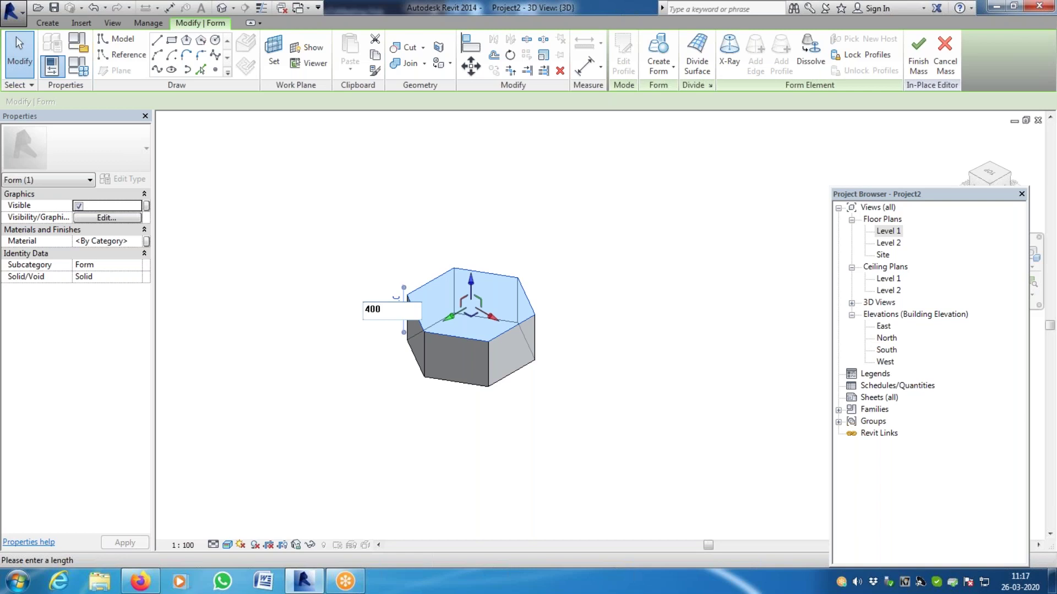
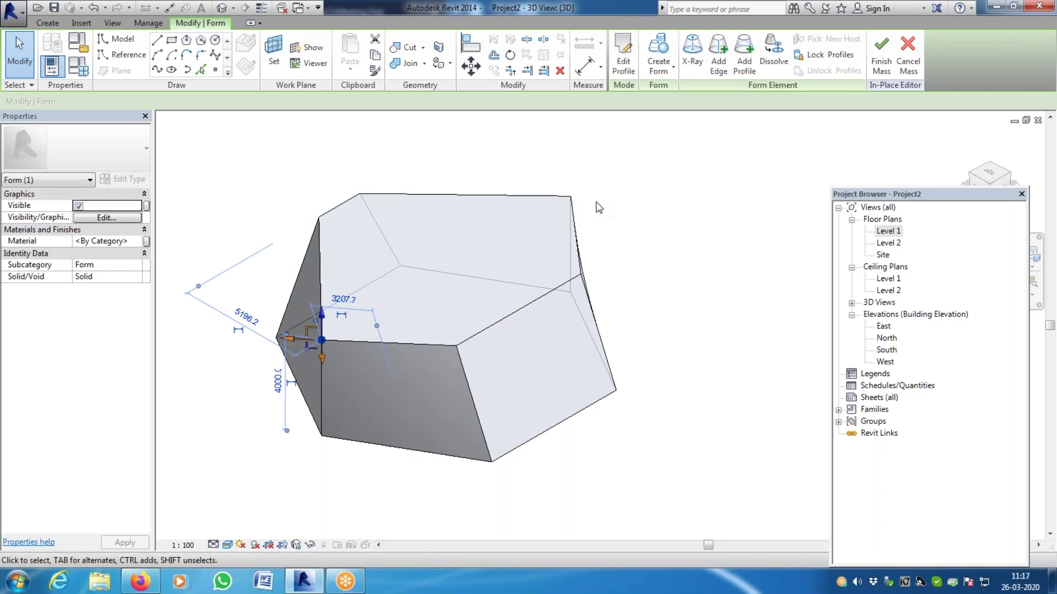
Examine the hexagonal form in the Level 1 floor plan and return to the 3D view
double_click(886, 232)
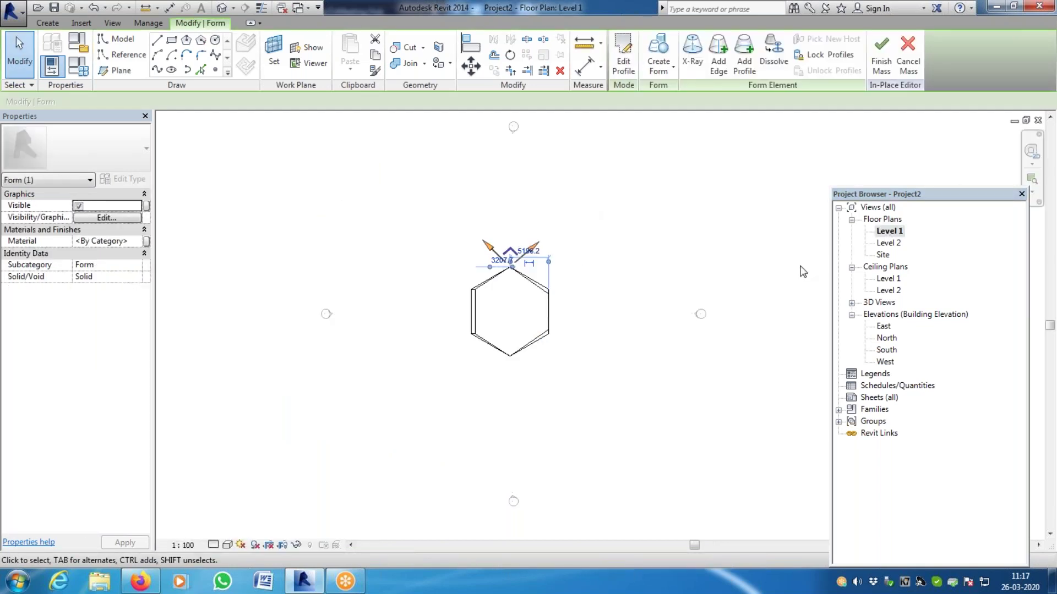
scroll(469, 303, "up", 3)
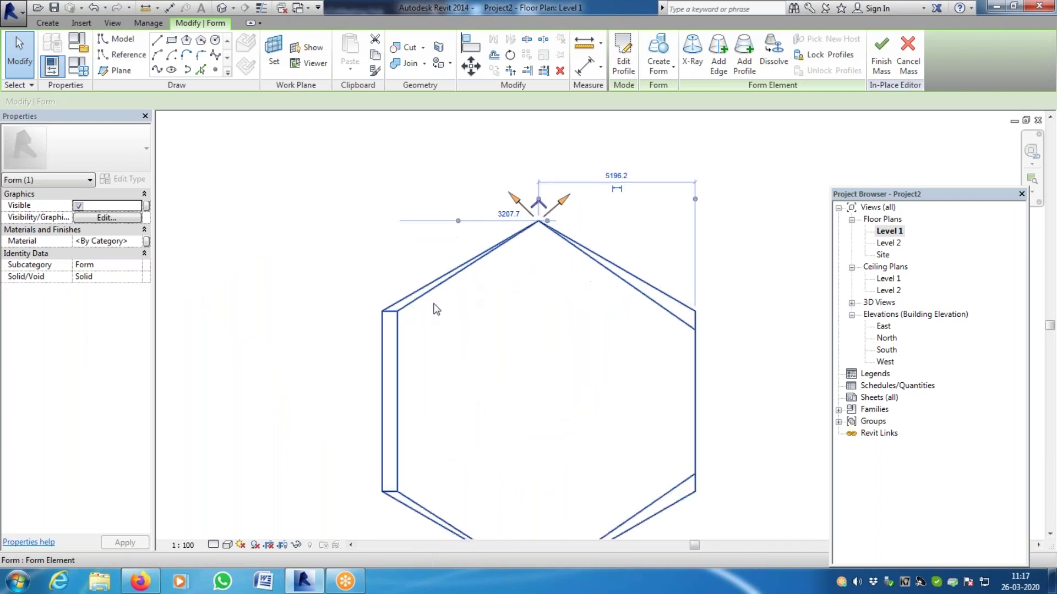
left_click(464, 295)
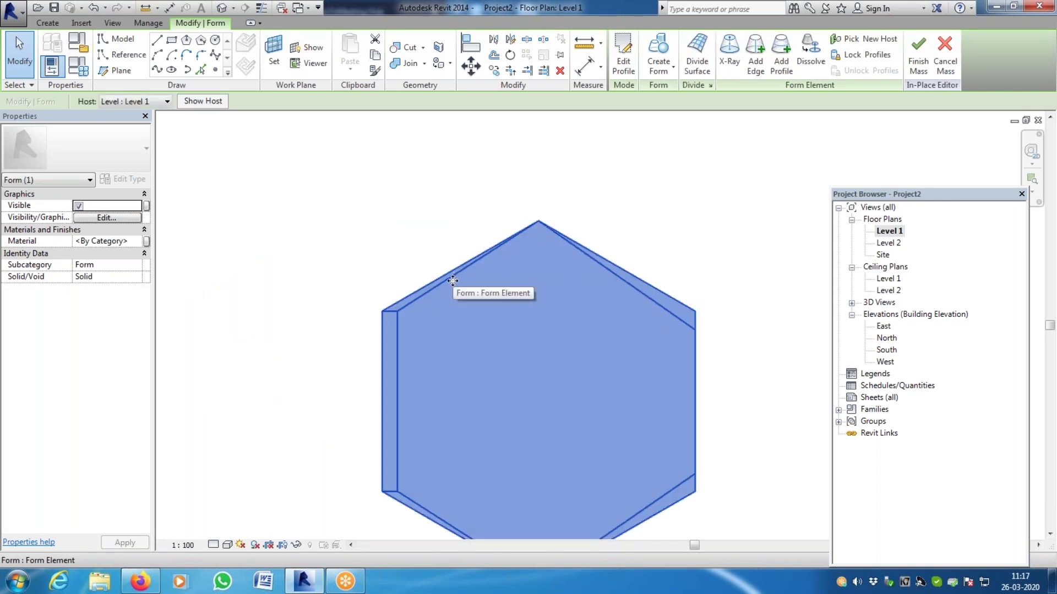
left_click(219, 9)
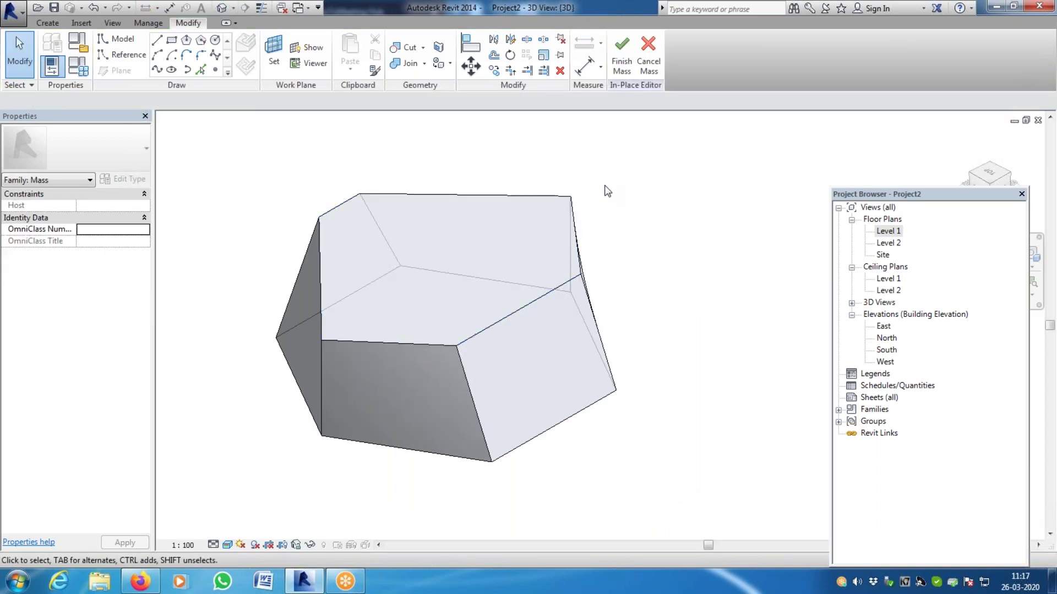
Reshape the form by shifting one top vertex horizontally inward and raising the opposite top vertex by about 3390
left_click(584, 199)
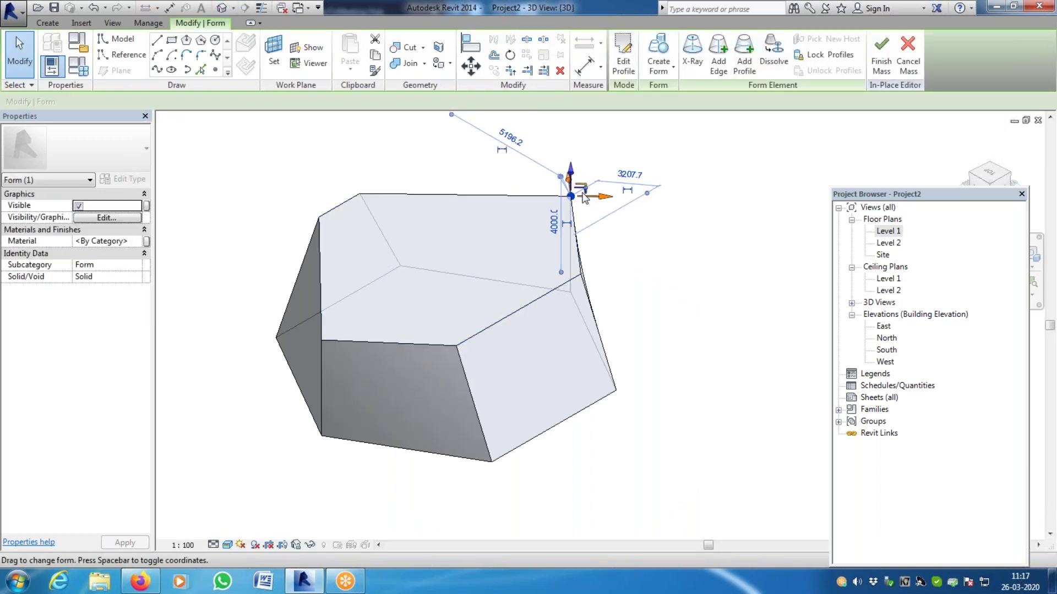
left_click_drag(585, 199, 483, 201)
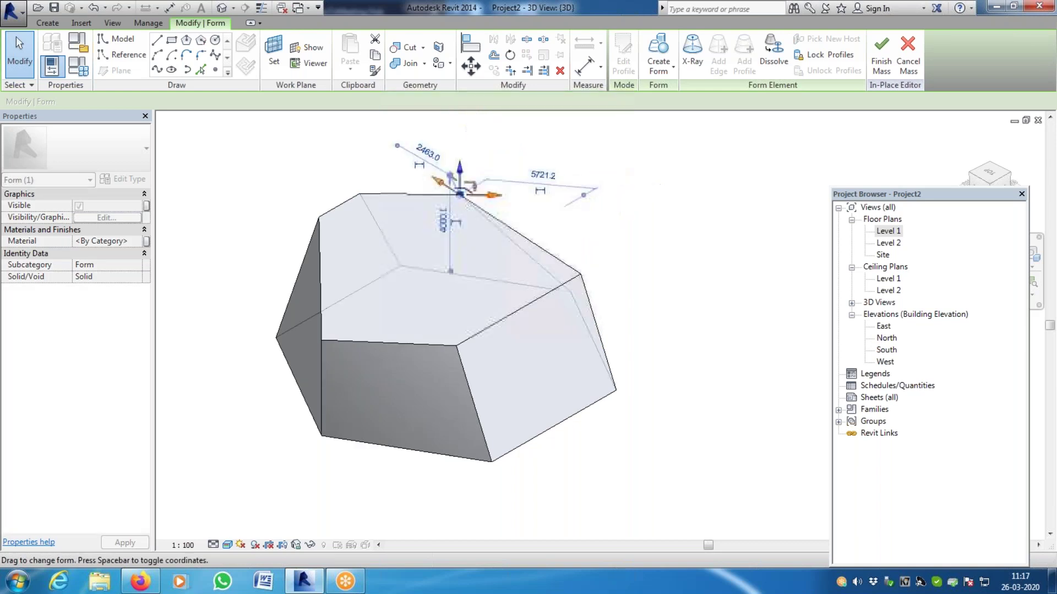
left_click(321, 340)
left_click_drag(322, 315, 331, 247)
scroll(455, 190, "up", 5)
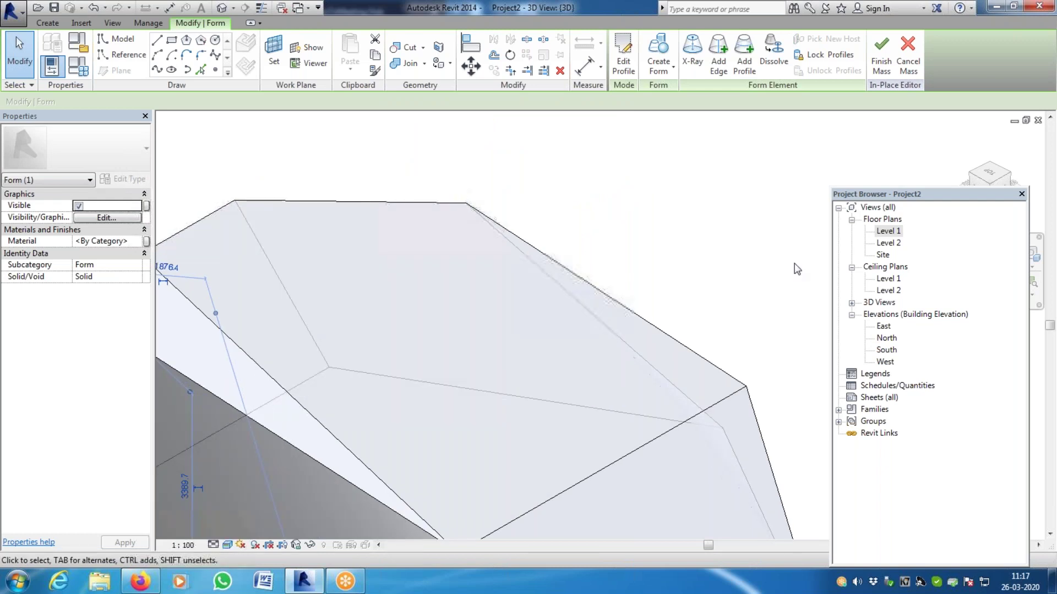
Examine the reshaped form in the Level 1 floor plan, from another corner in 3D, and in the South elevation
double_click(888, 230)
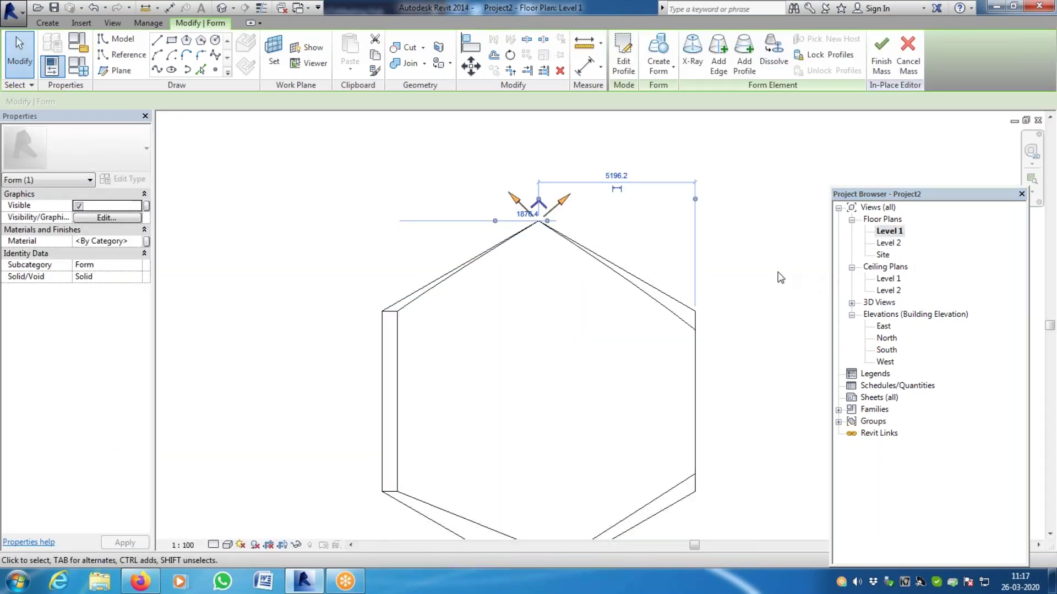
scroll(627, 300, "down", 3)
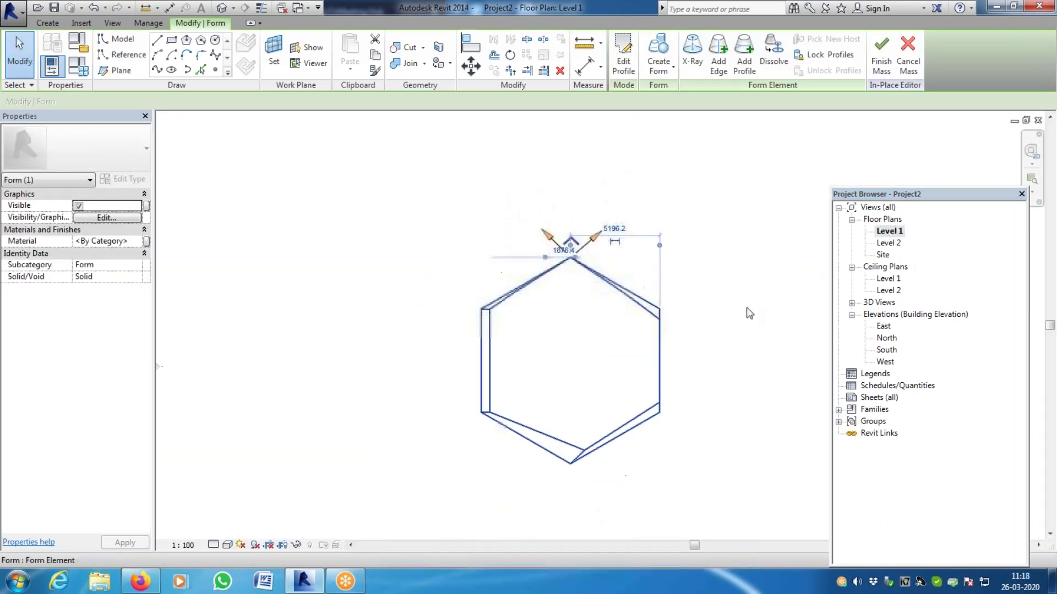
left_click(220, 8)
scroll(458, 314, "down", 3)
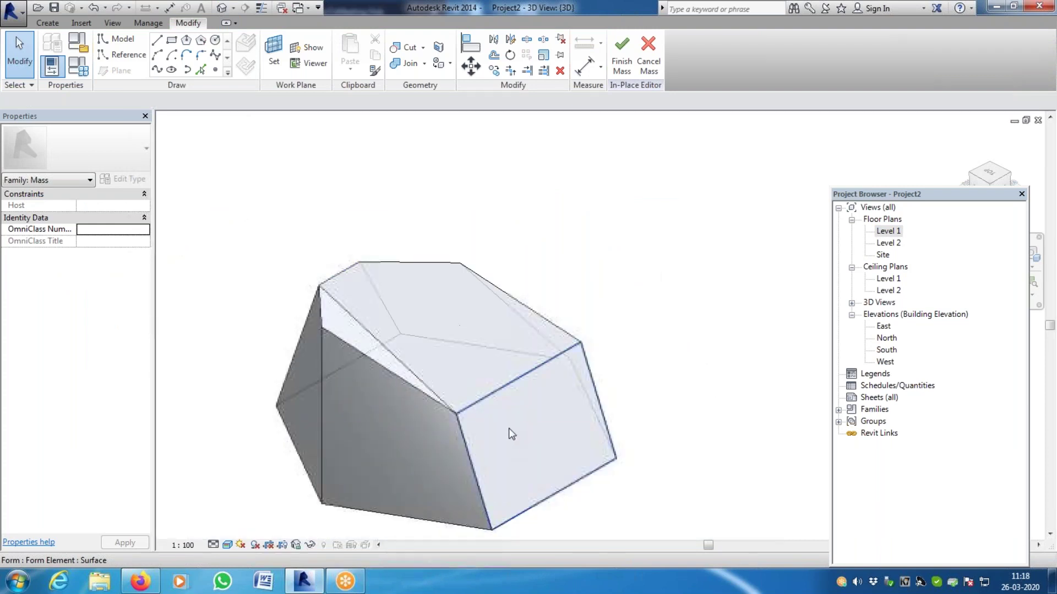
scroll(496, 442, "down", 2)
scroll(491, 446, "up", 2)
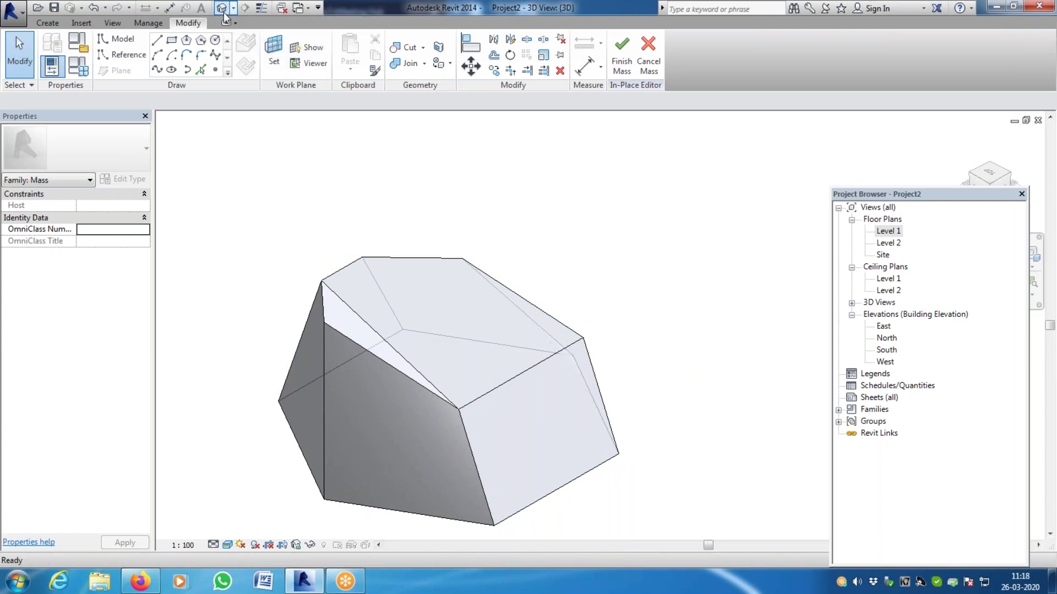
left_click(990, 184)
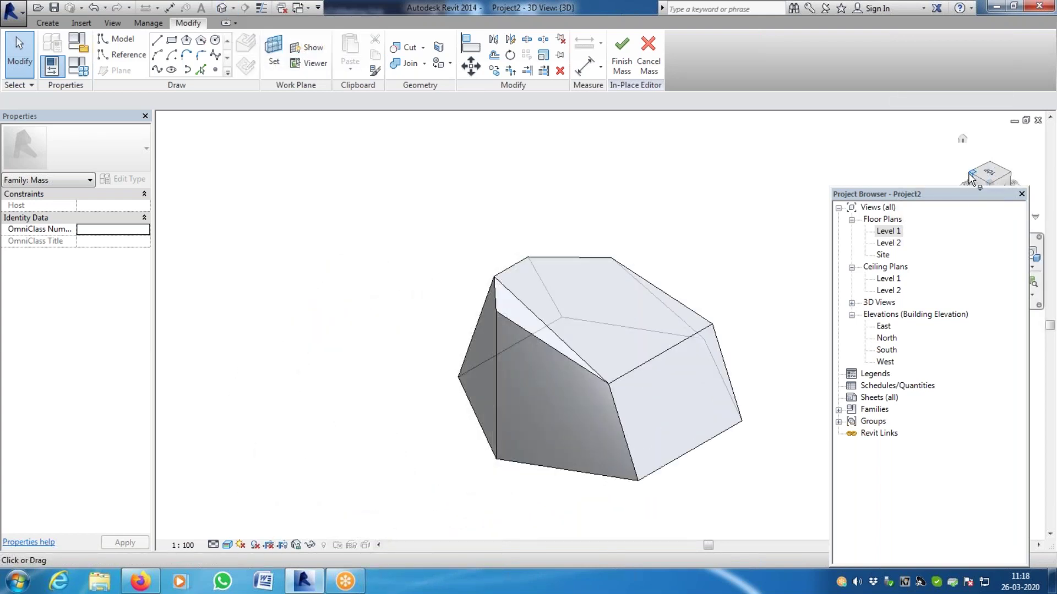
left_click(970, 179)
scroll(669, 388, "up", 3)
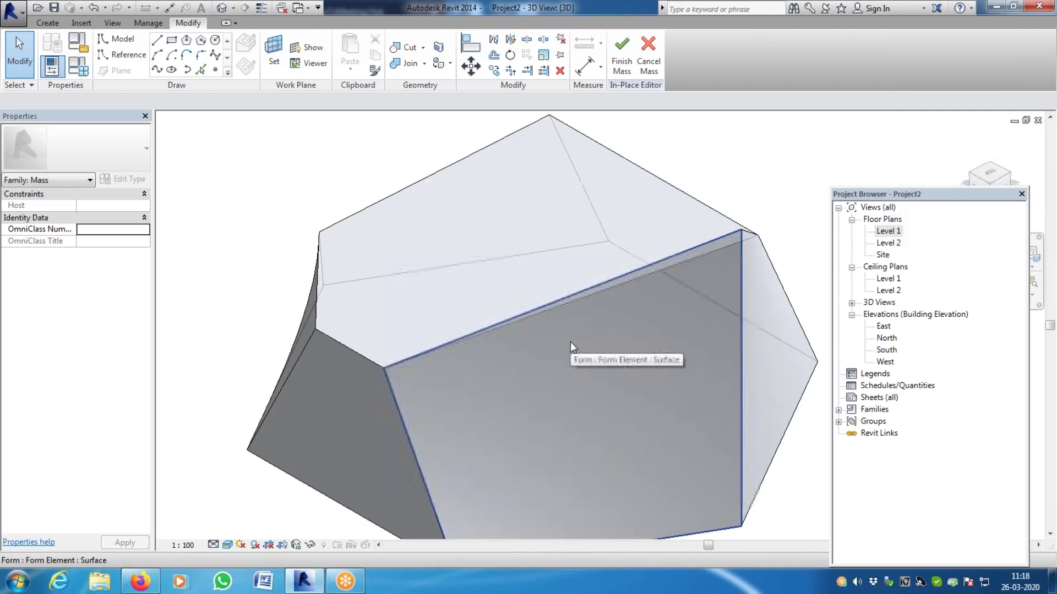
double_click(886, 350)
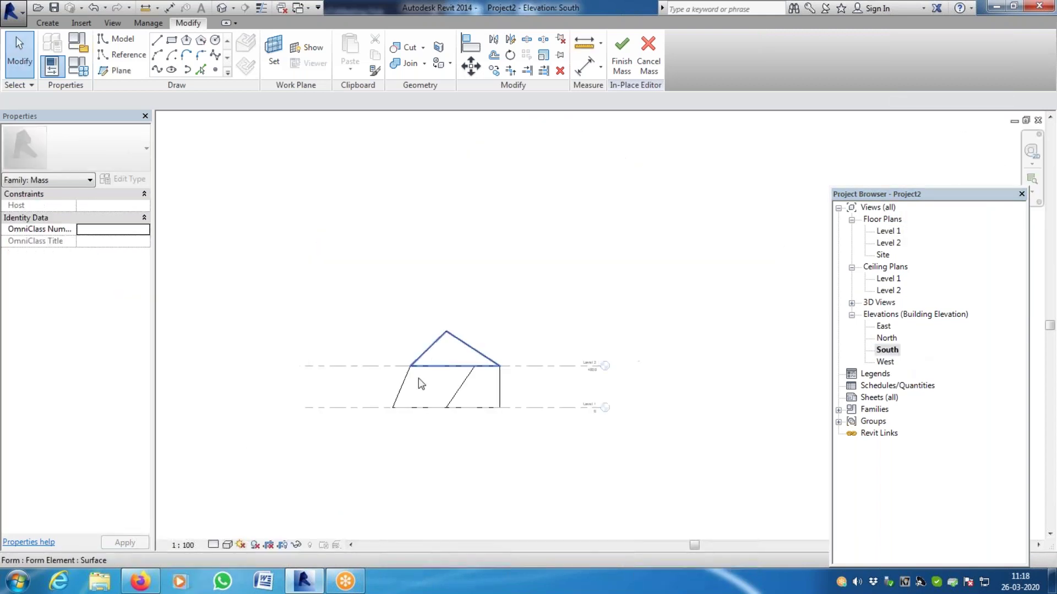
scroll(411, 390, "up", 3)
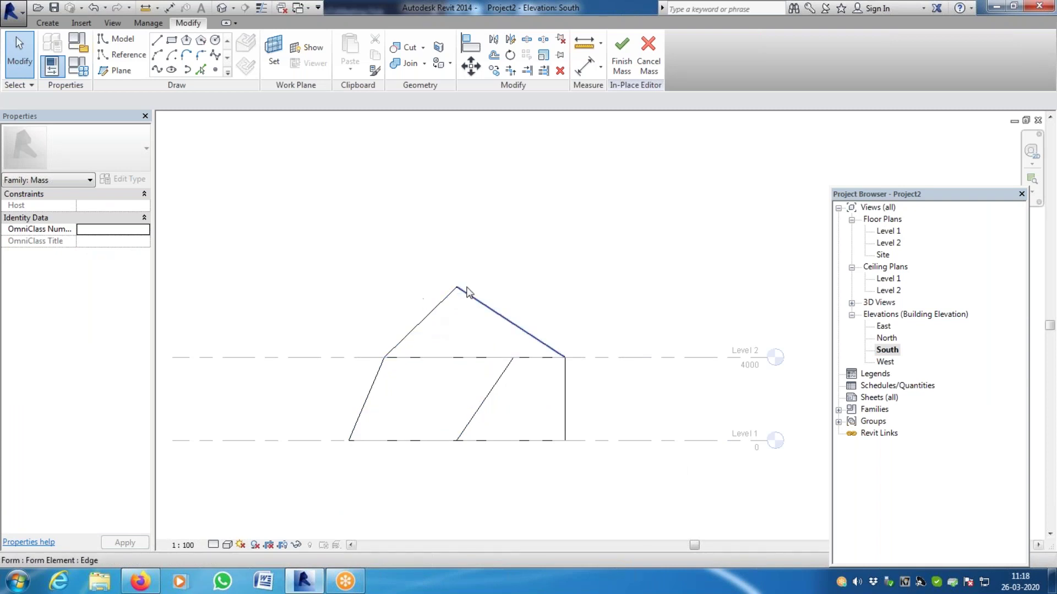
Lower the form's raised top vertex to the Level 2 height of 4000 in the South elevation
left_click(448, 305)
scroll(427, 325, "up", 1)
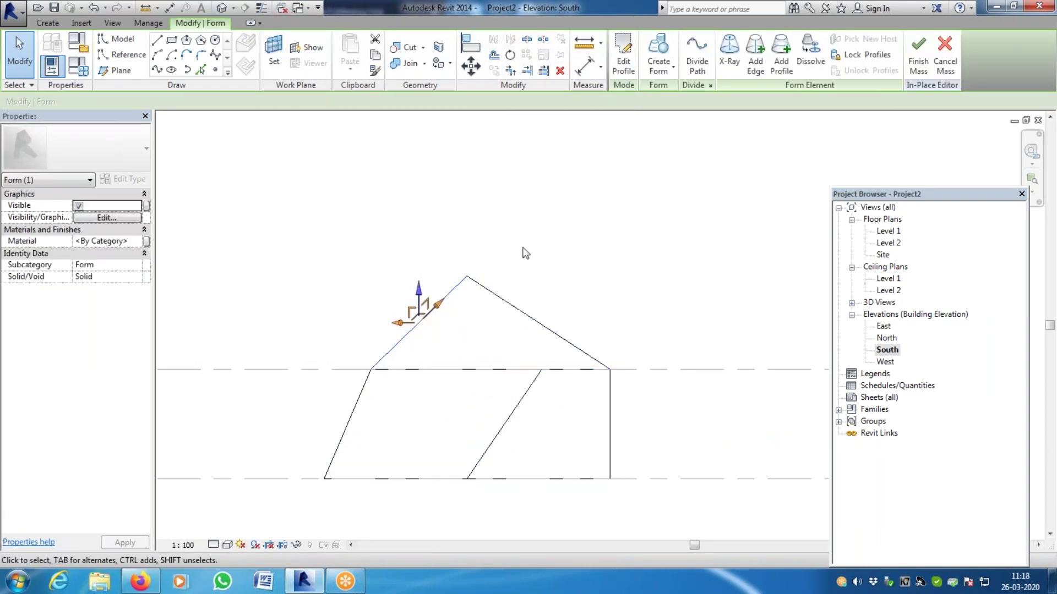
left_click(467, 274)
left_click(468, 276)
left_click_drag(471, 266, 472, 369)
Examine the lowered form in the Level 1 floor plan and the 3D view, checking the heights of its top vertices
double_click(889, 231)
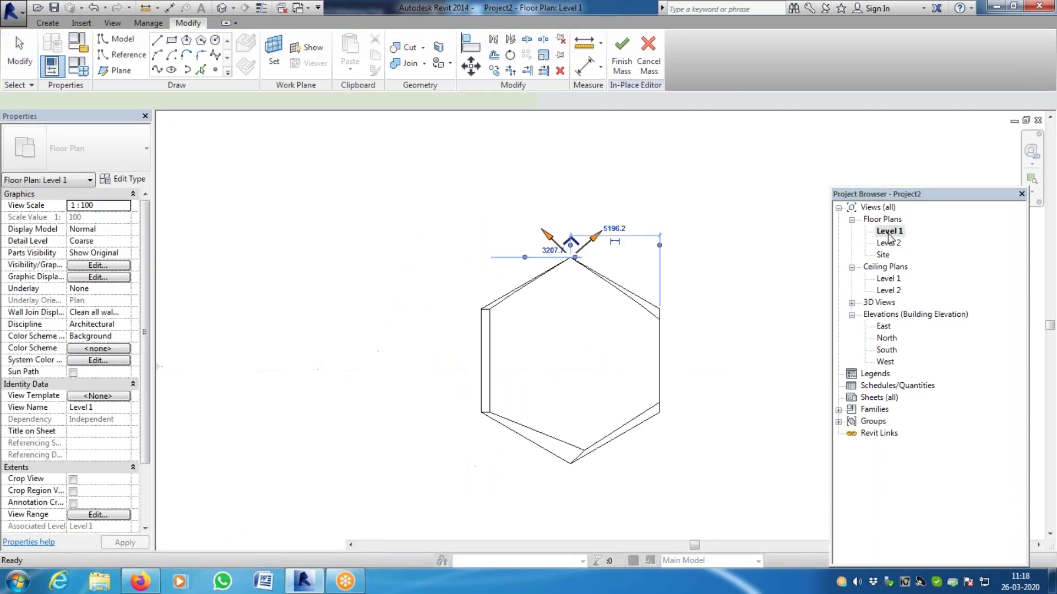
double_click(880, 304)
double_click(884, 315)
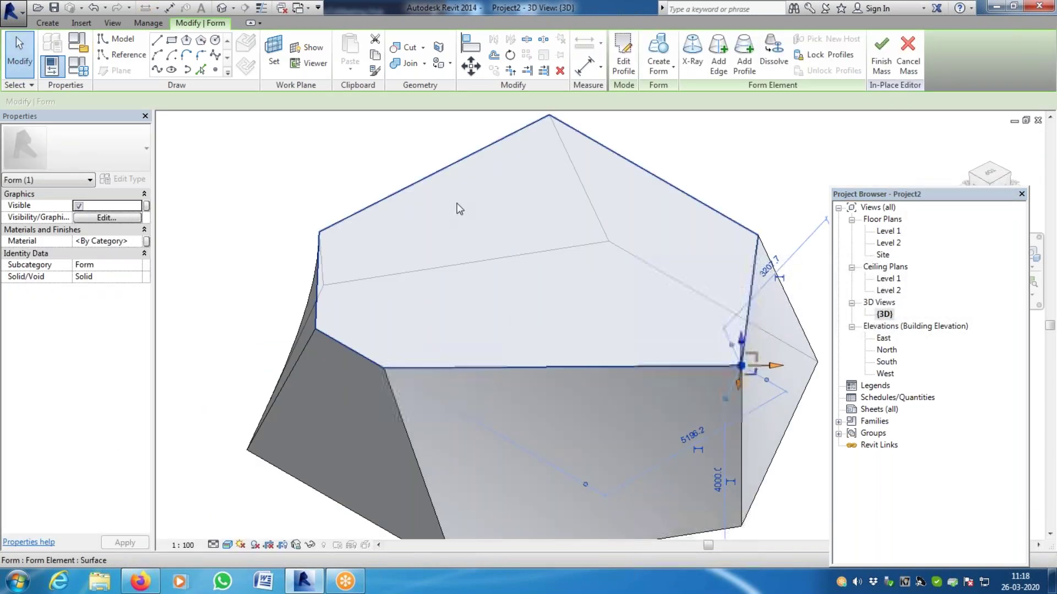
left_click(698, 167)
scroll(463, 354, "down", 3)
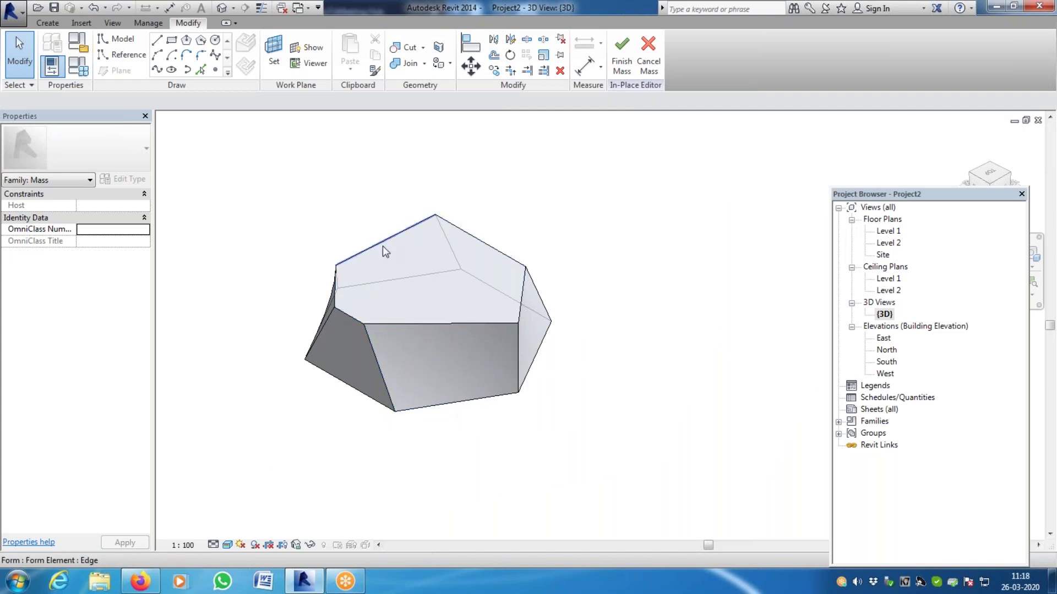
left_click(336, 267)
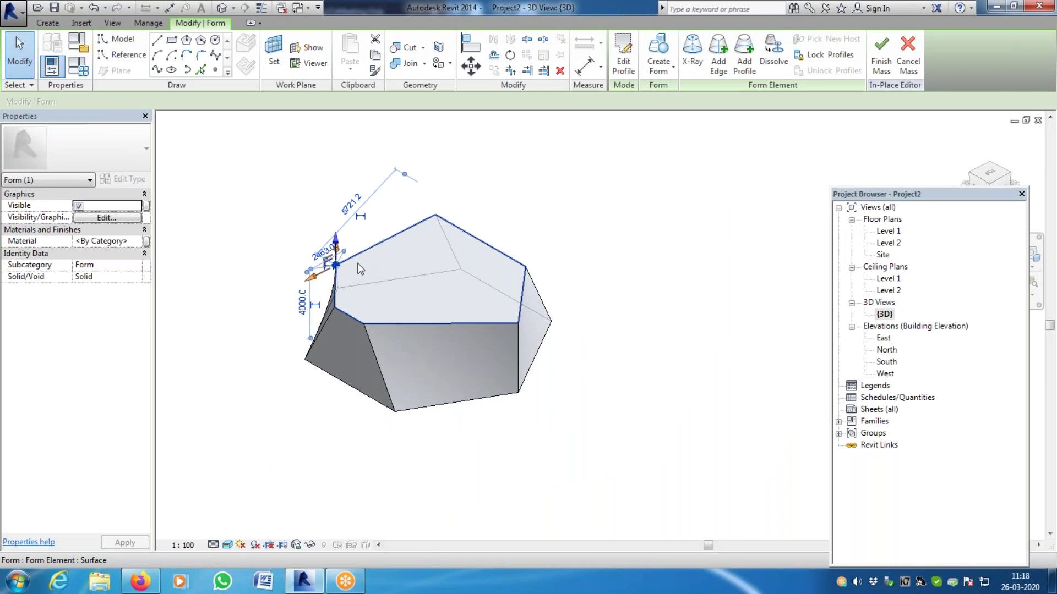
scroll(331, 295, "up", 3)
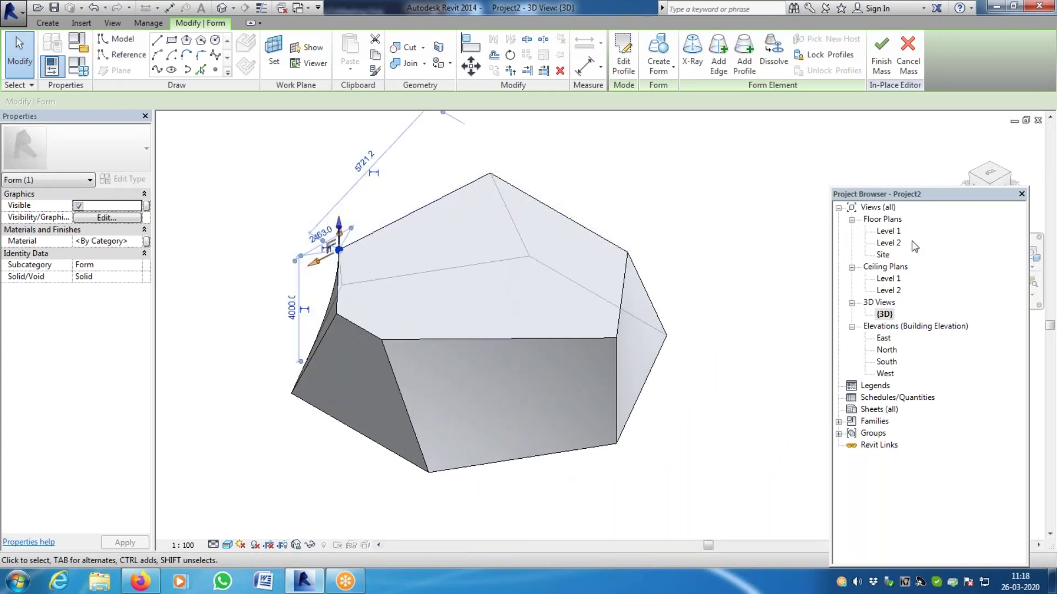
left_click(760, 137)
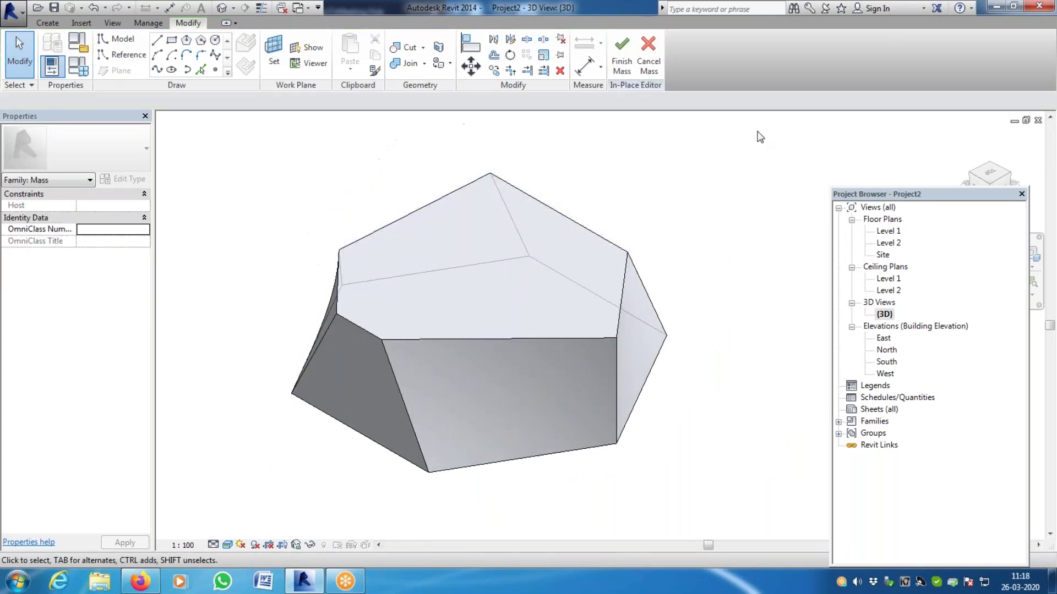
Finish the in-place mass and check that it selects as a single object
left_click(616, 55)
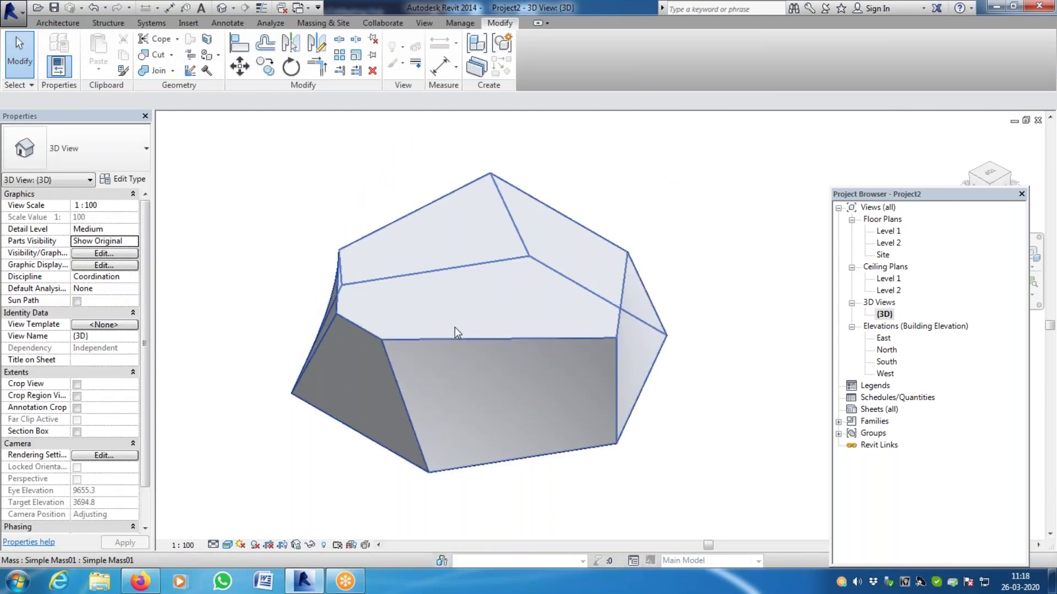
scroll(455, 327, "down", 2)
left_click(470, 334)
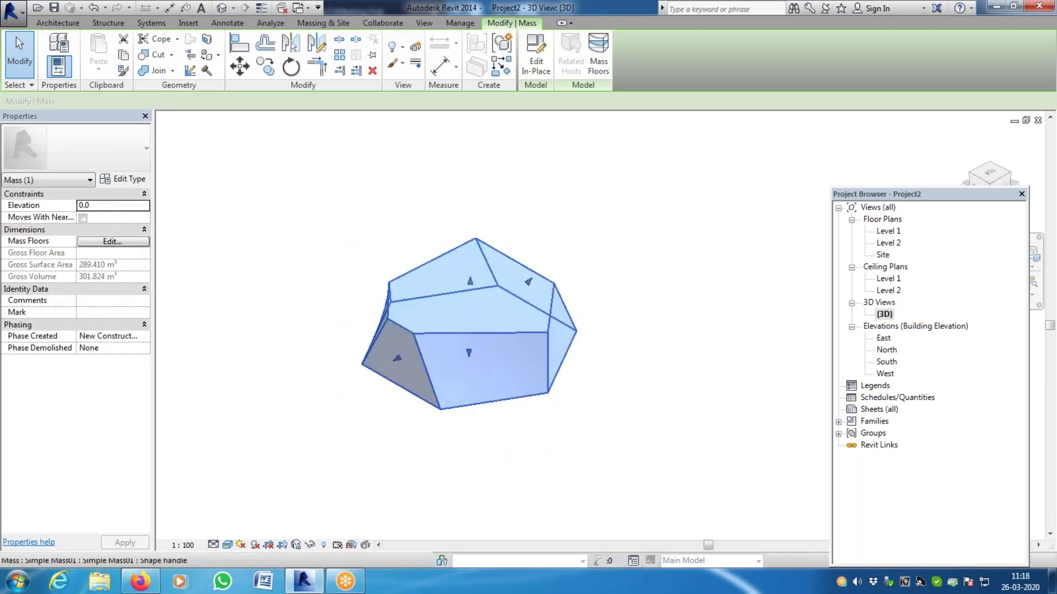
left_click(434, 434)
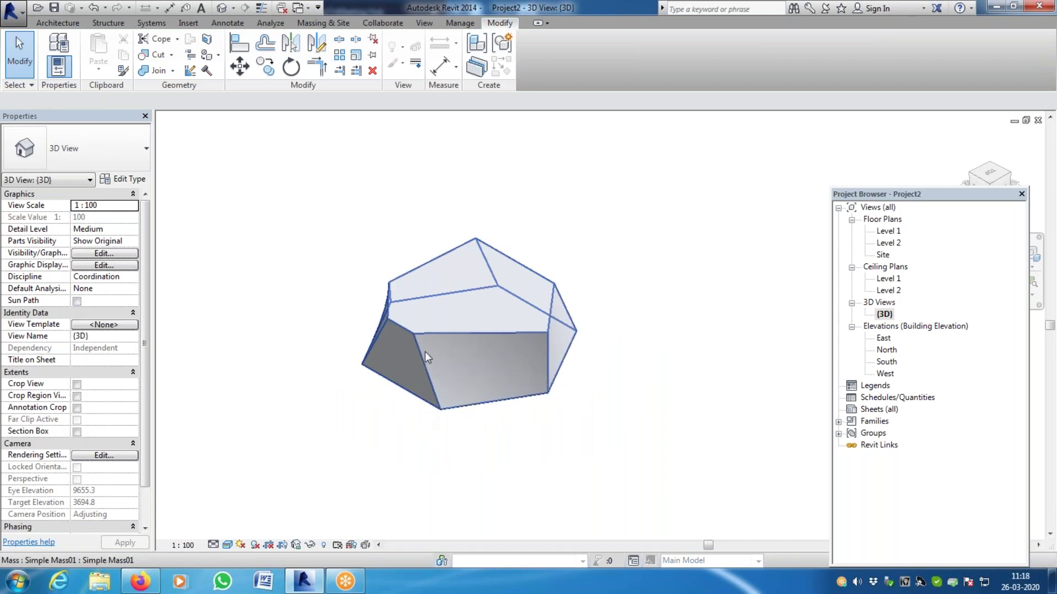
Reshape the finished mass with its shape handles, pulling the dark sloped face outward and pushing the opposite face slightly inward
left_click(464, 335)
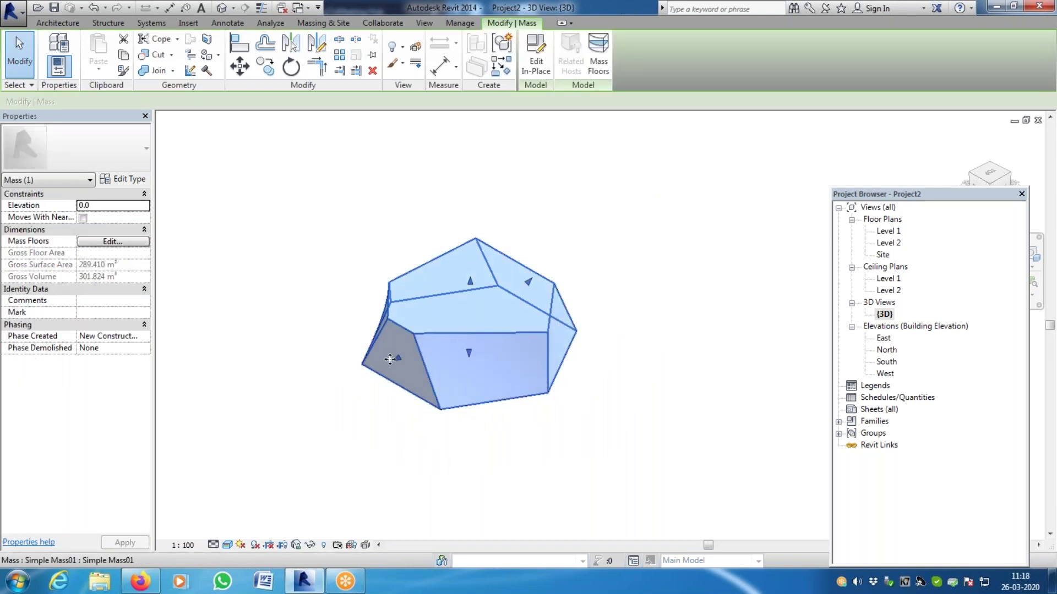
left_click_drag(408, 357, 489, 309)
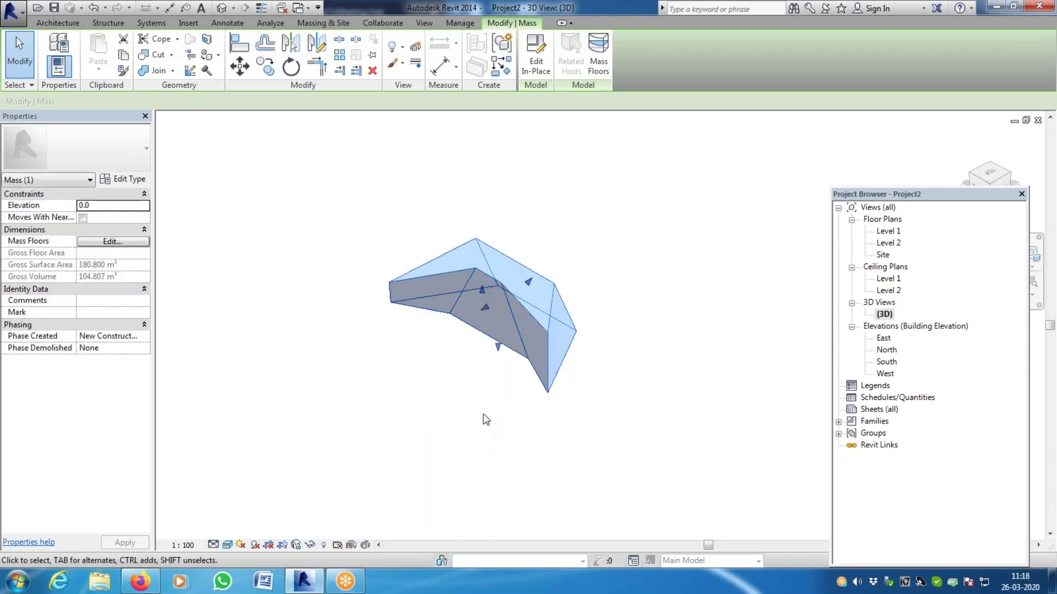
left_click_drag(485, 307, 362, 355)
mouse_move(528, 282)
left_mouse_down()
mouse_move(439, 314)
mouse_move(507, 275)
mouse_move(524, 287)
left_mouse_up()
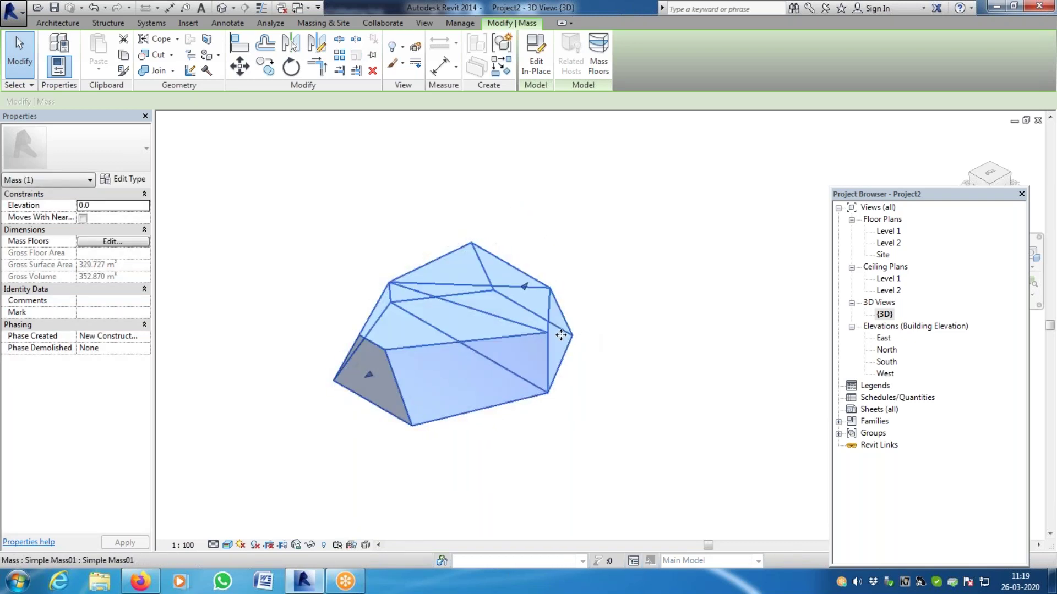
left_click(587, 229)
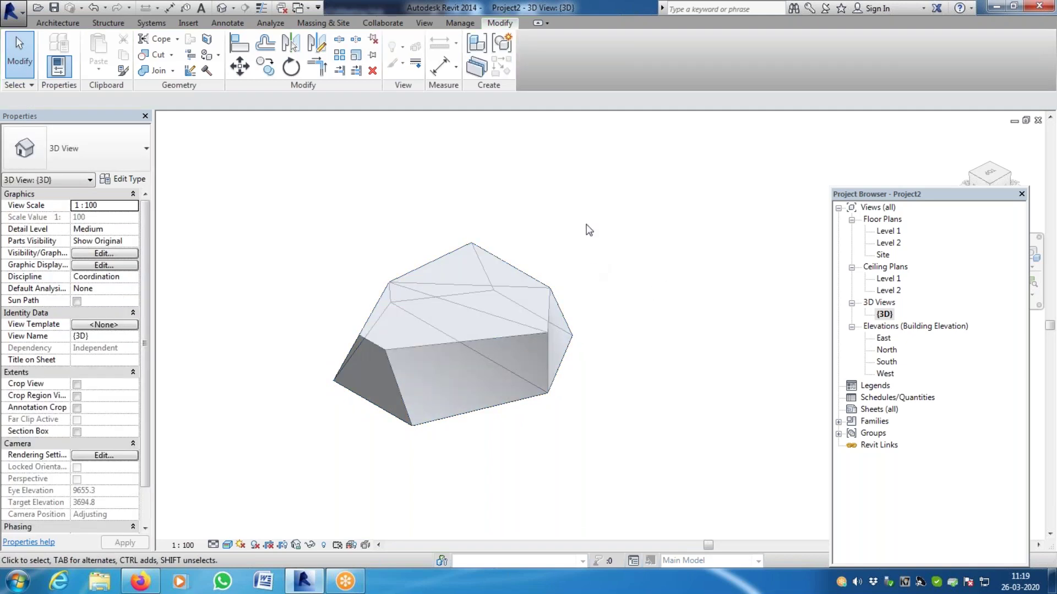
scroll(589, 231, "down", 3)
scroll(541, 246, "up", 1)
scroll(539, 246, "down", 1)
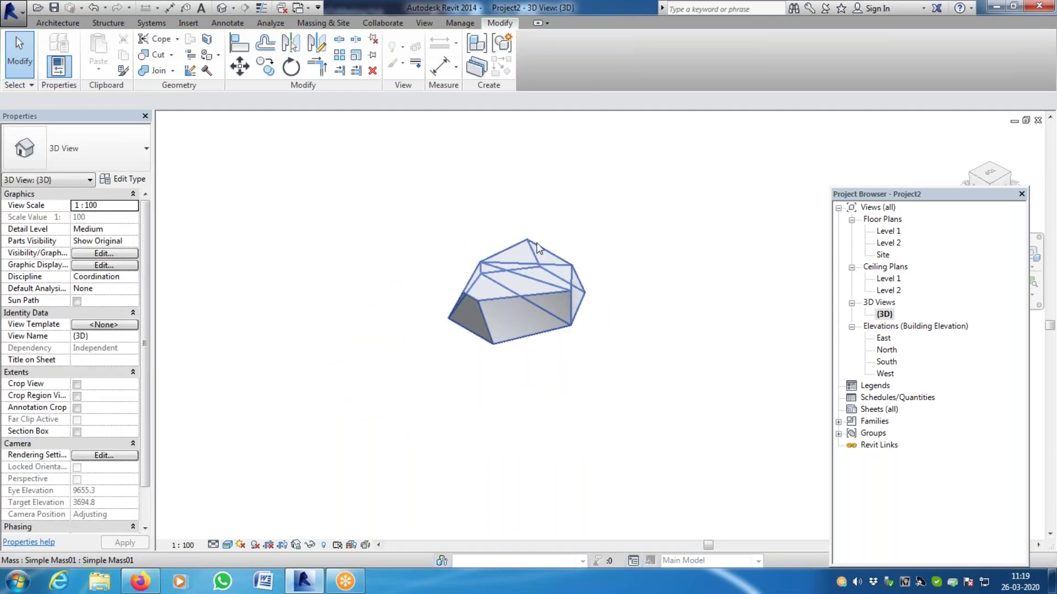
left_click(544, 251)
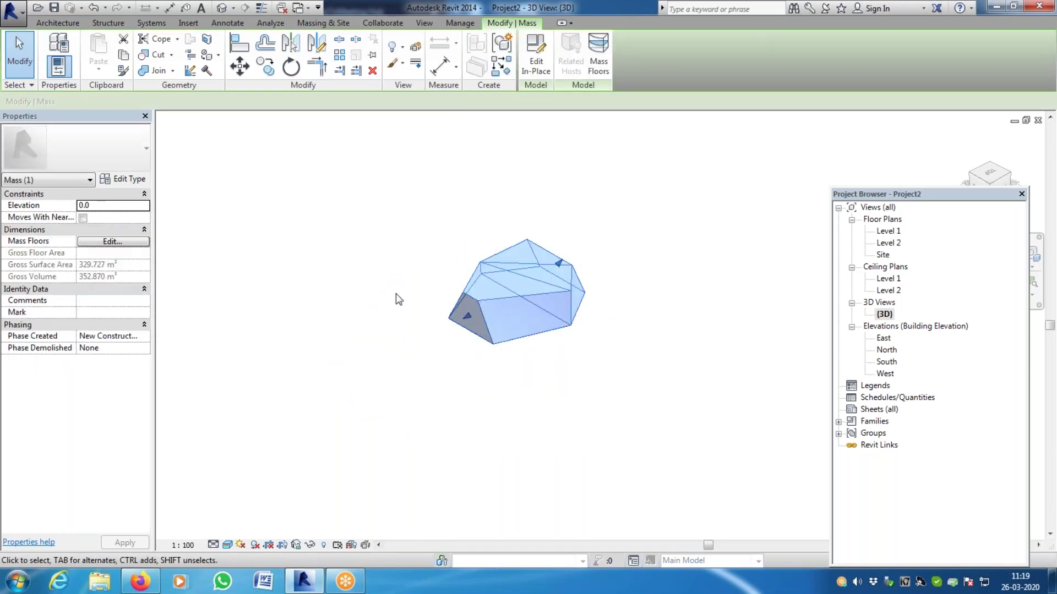
scroll(512, 369, "down", 2)
scroll(639, 361, "up", 2)
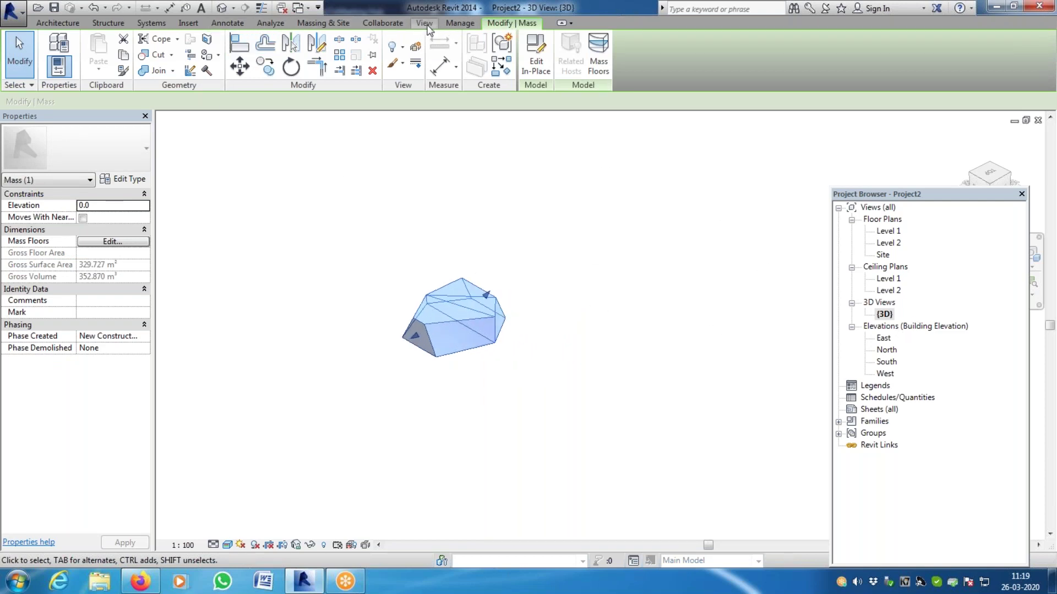
Start a new in-place mass named Simple Mass 02
left_click(314, 24)
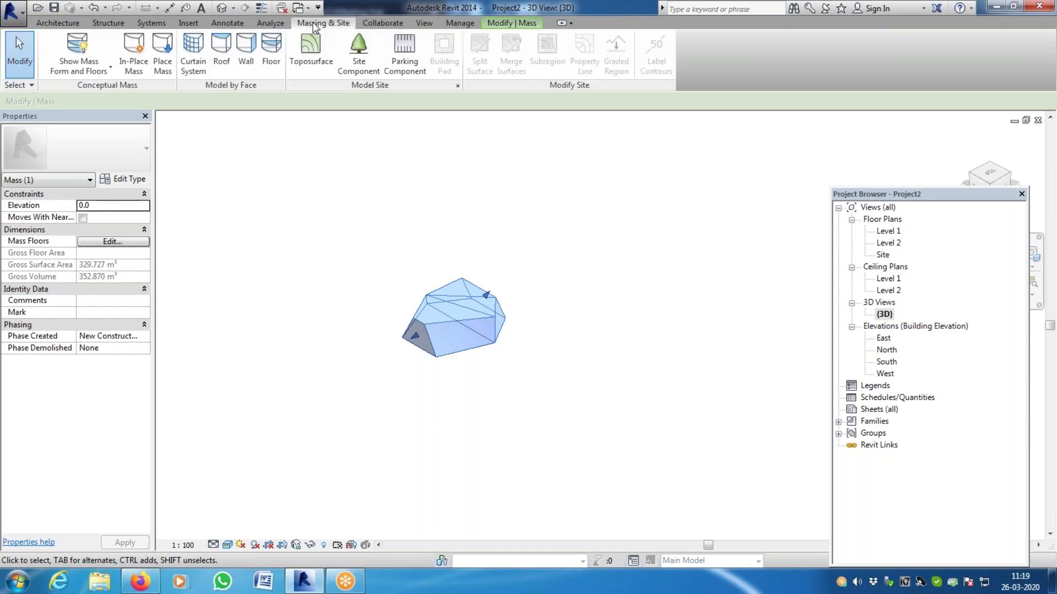
left_click(136, 52)
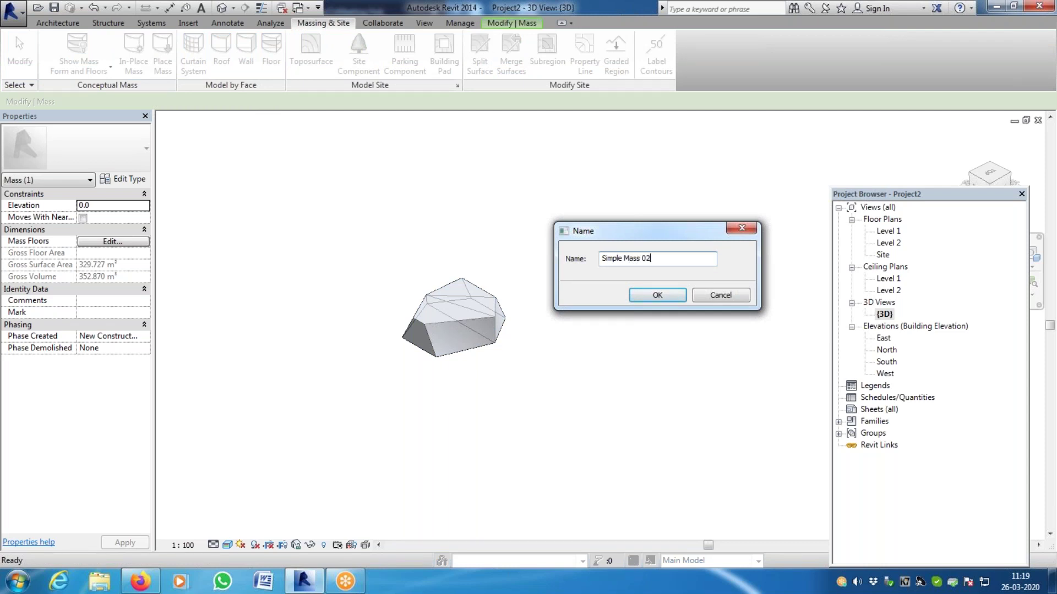
type("Simple Mass 02")
key("Return")
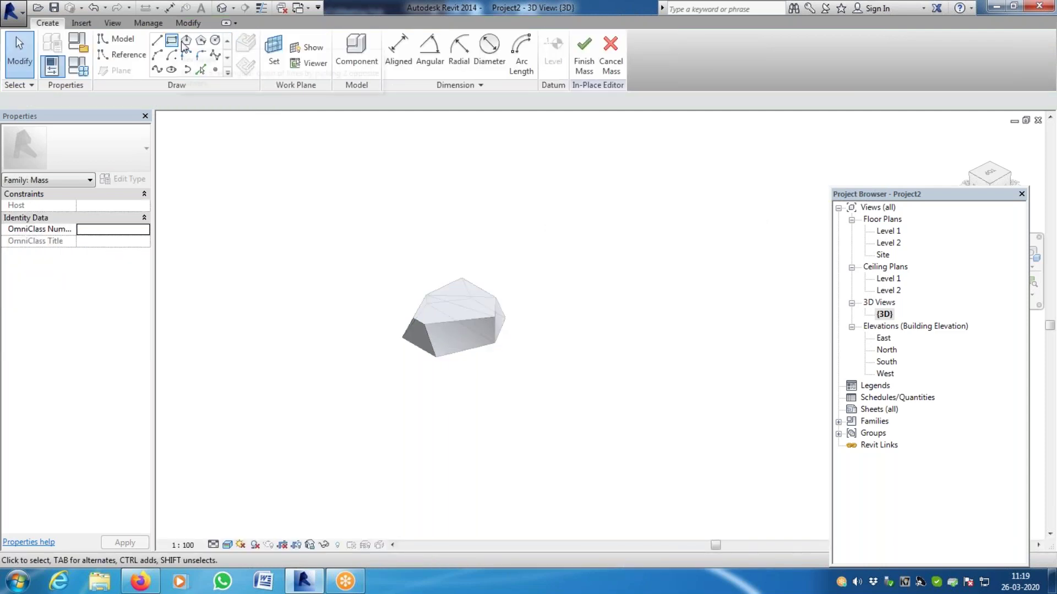
Draw a rectangle about 9100 long on Level 1 beside the existing mass
left_click(172, 39)
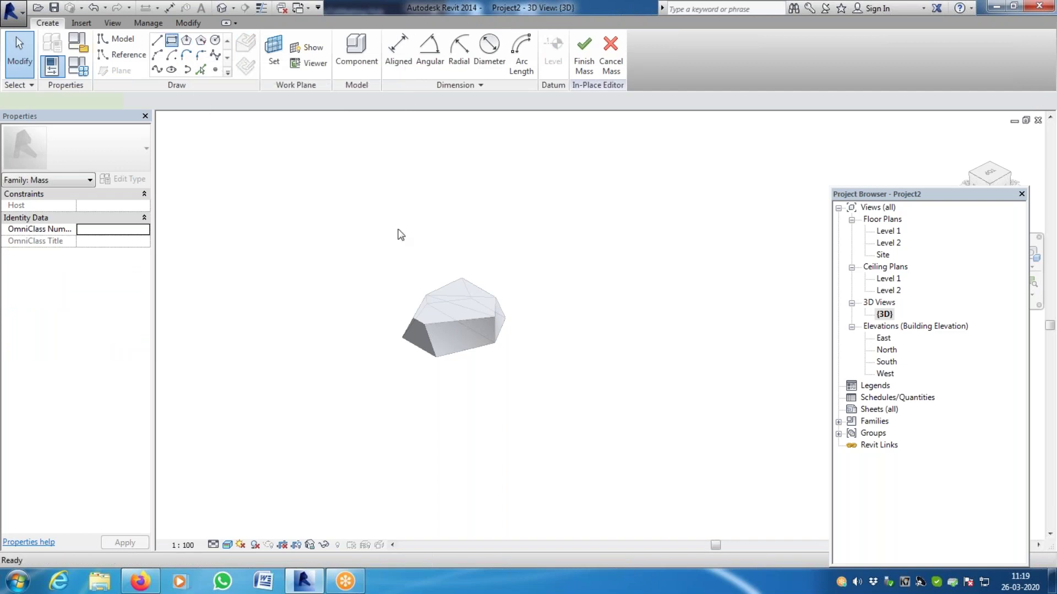
left_click(551, 398)
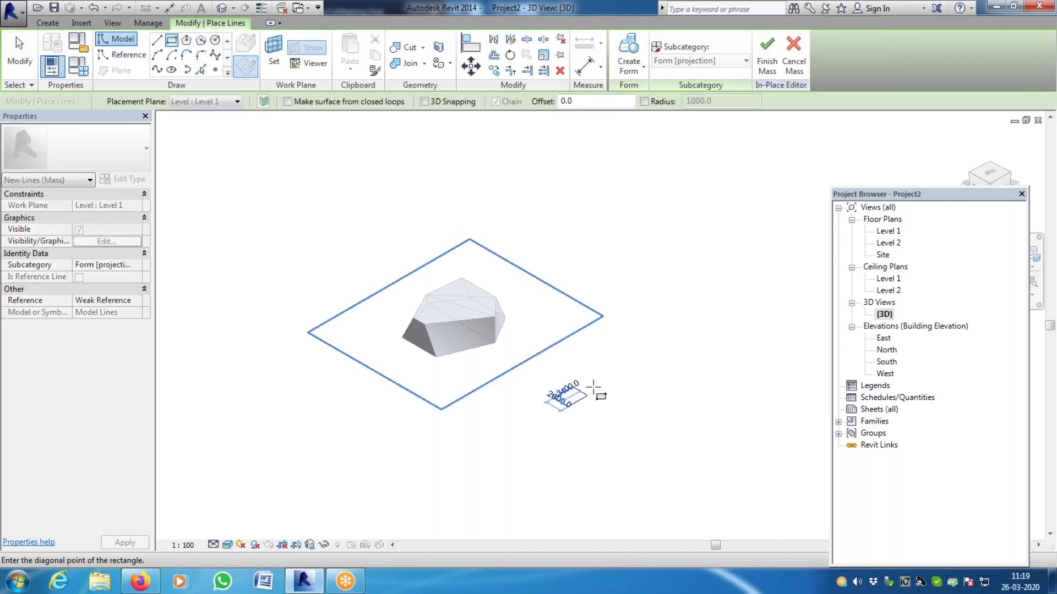
left_click(567, 348)
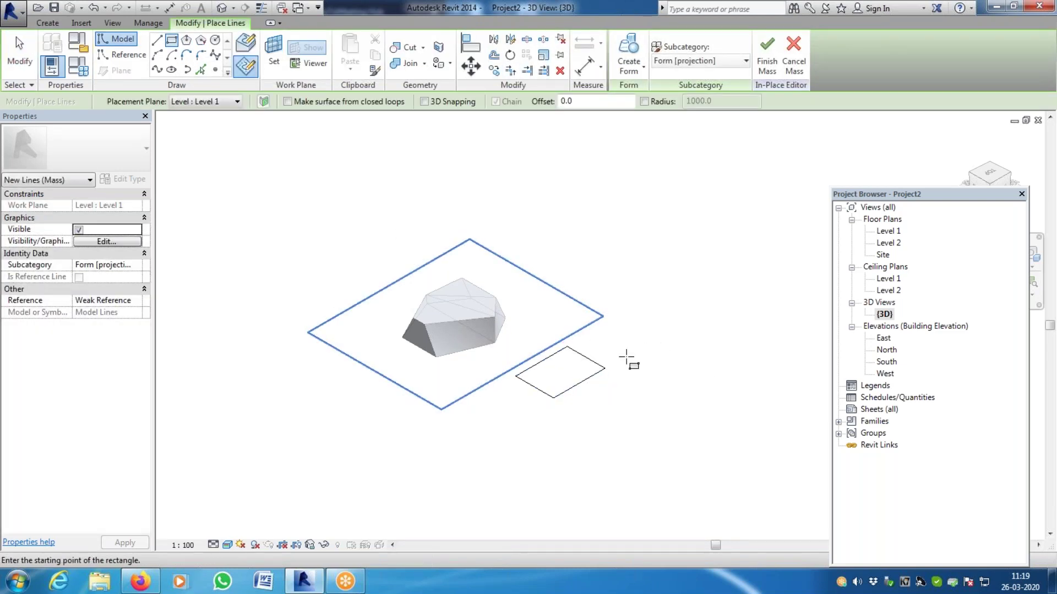
scroll(627, 359, "up", 4)
key("Escape")
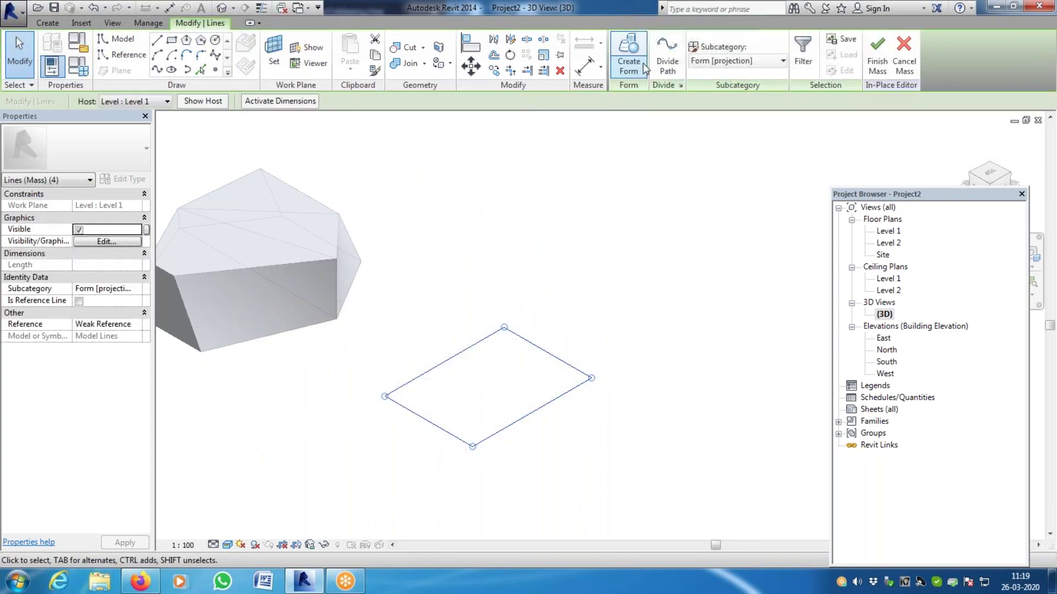
Create a solid form from the rectangular profile
left_click(644, 68)
left_click(647, 95)
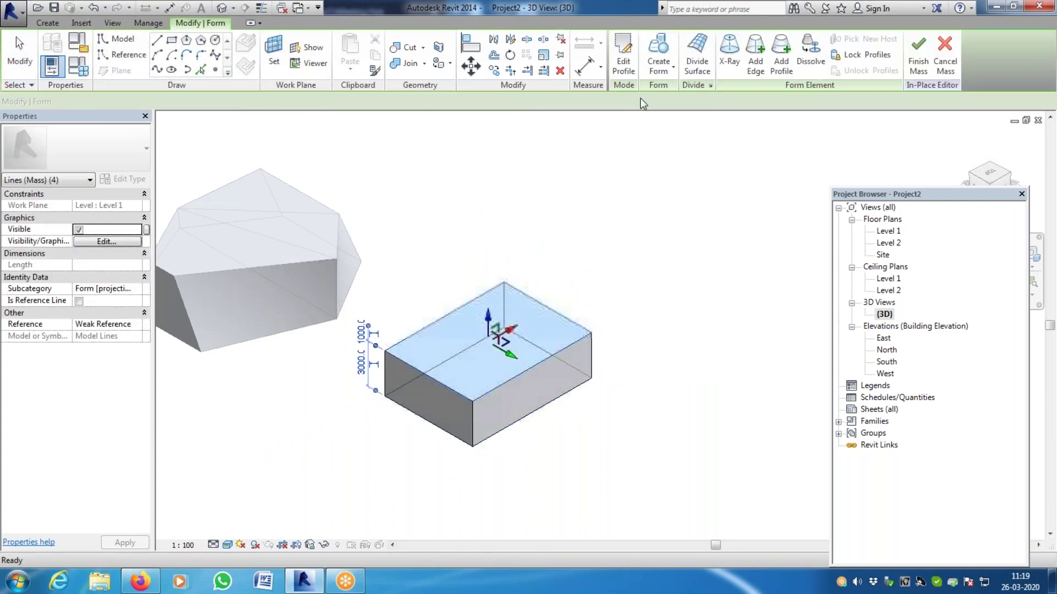
left_click(672, 309)
Slope one short end of the box by shifting its top edge inward, leaving the top face about 5386 long
left_click(440, 380)
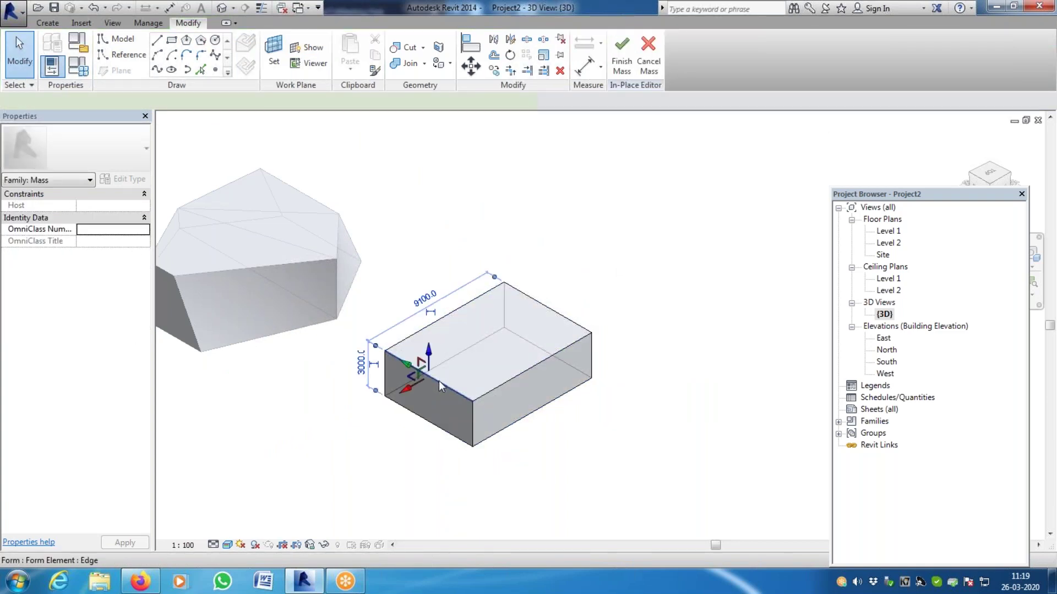
left_click_drag(439, 373, 609, 314)
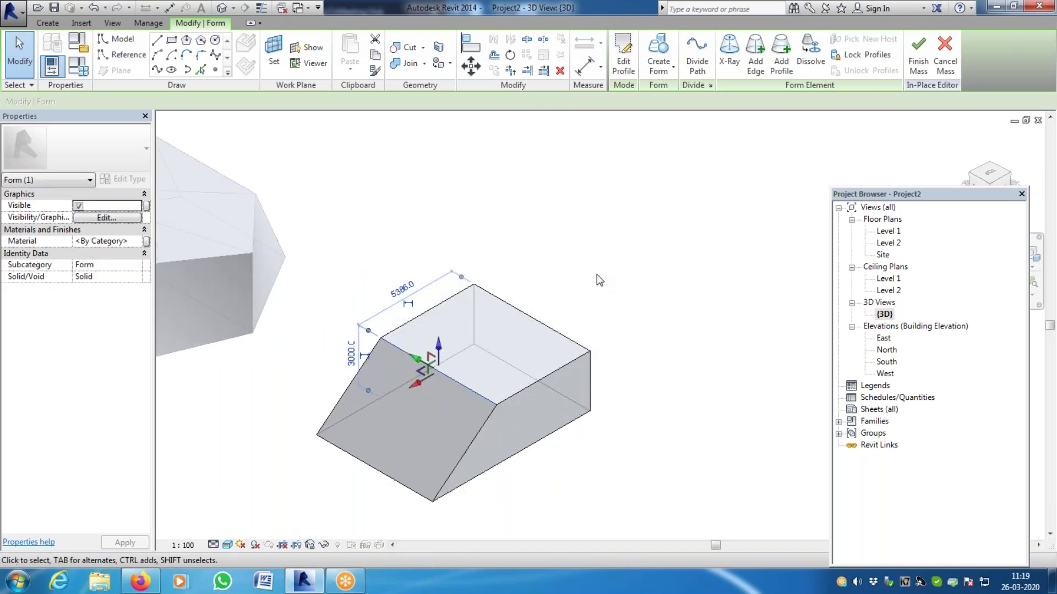
left_click(549, 328)
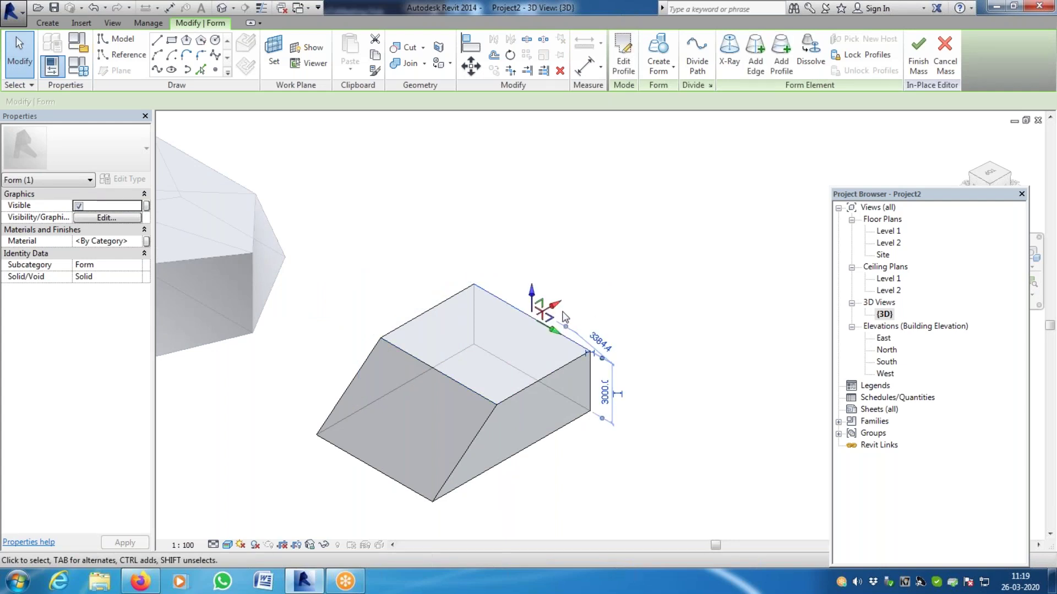
left_click(473, 280)
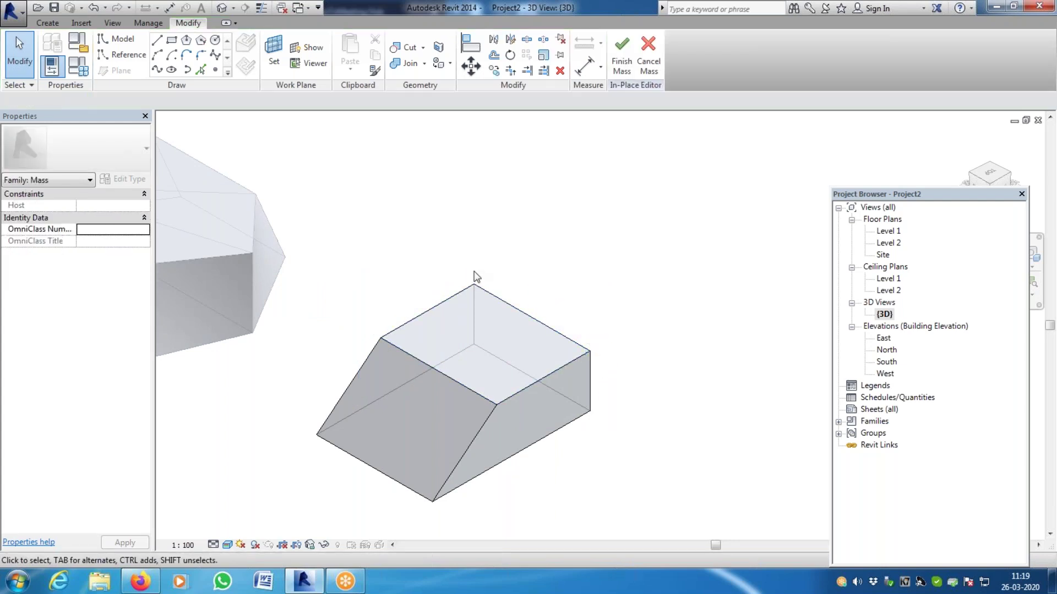
Move the two top vertices at the vertical end of the box toward each other along their shared edge
left_click(474, 284)
left_click_drag(462, 282, 497, 301)
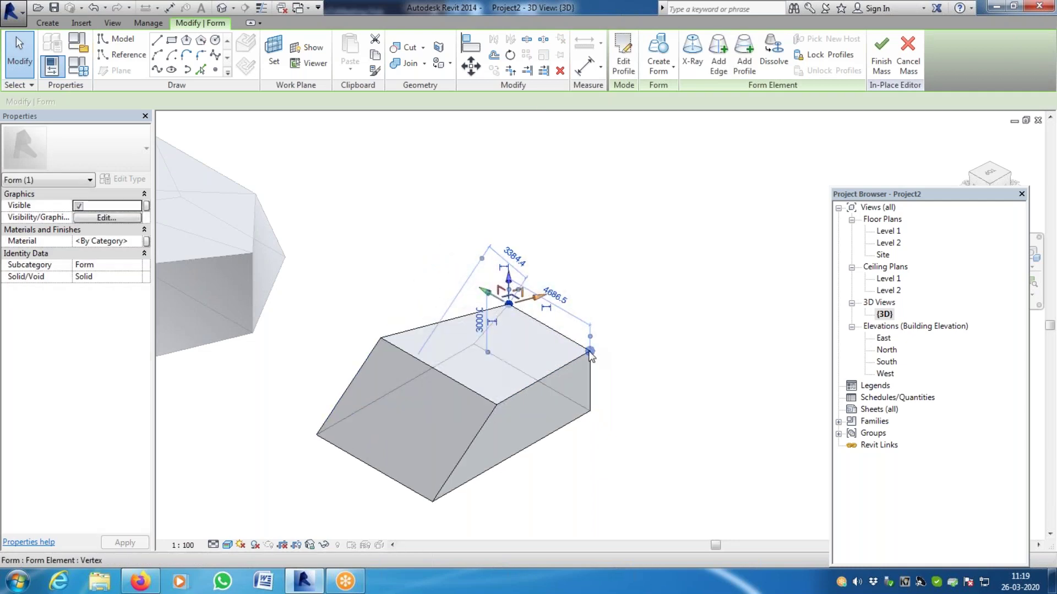
left_click(590, 353)
left_click(562, 328)
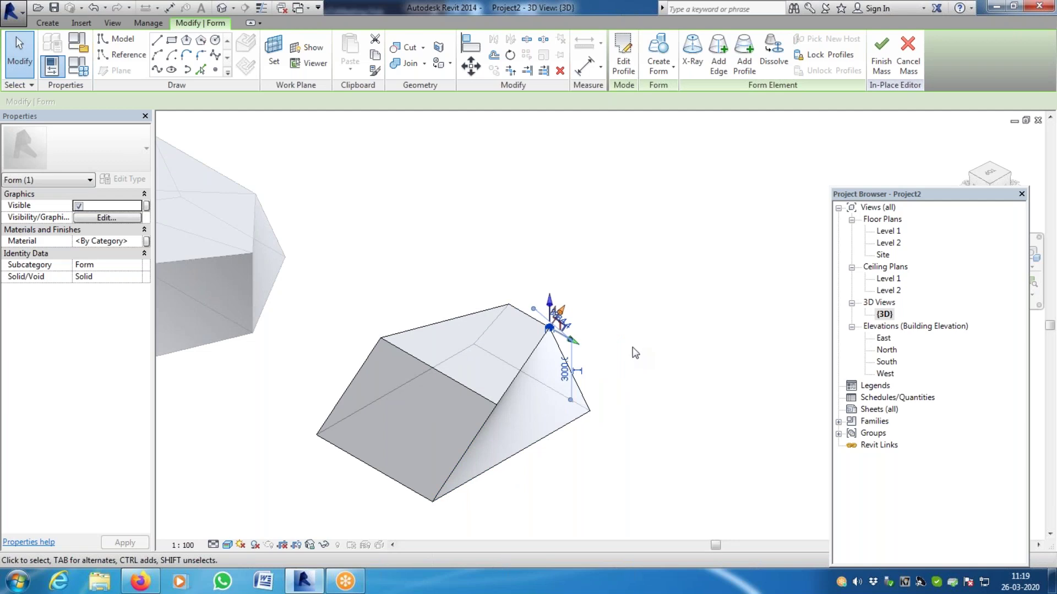
Examine the reshaped box in the 3D view and in the Level 2 floor plan
scroll(485, 346, "down", 3)
scroll(540, 366, "up", 2)
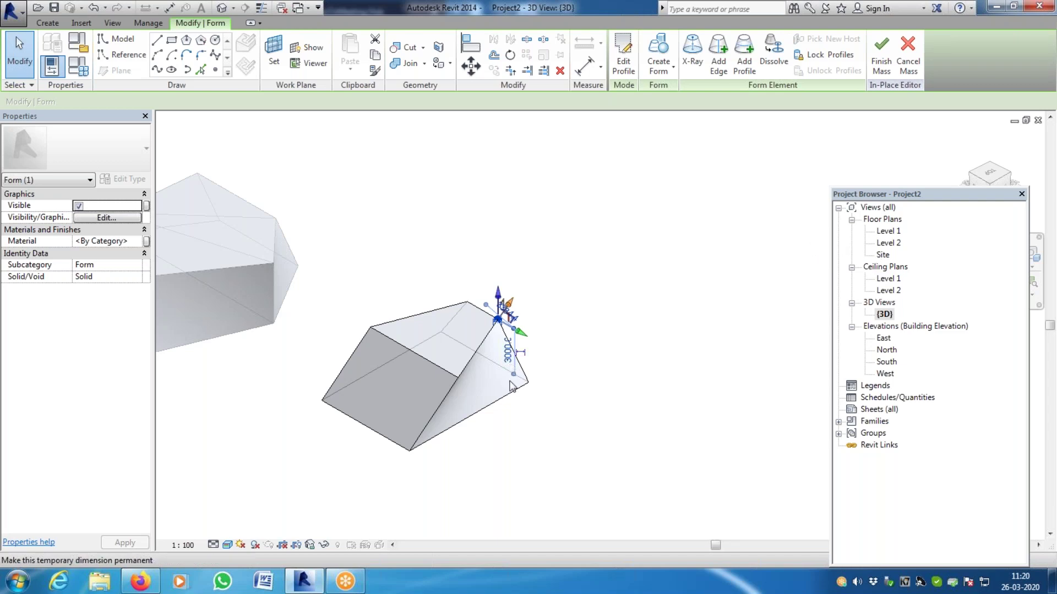
scroll(495, 330, "up", 5)
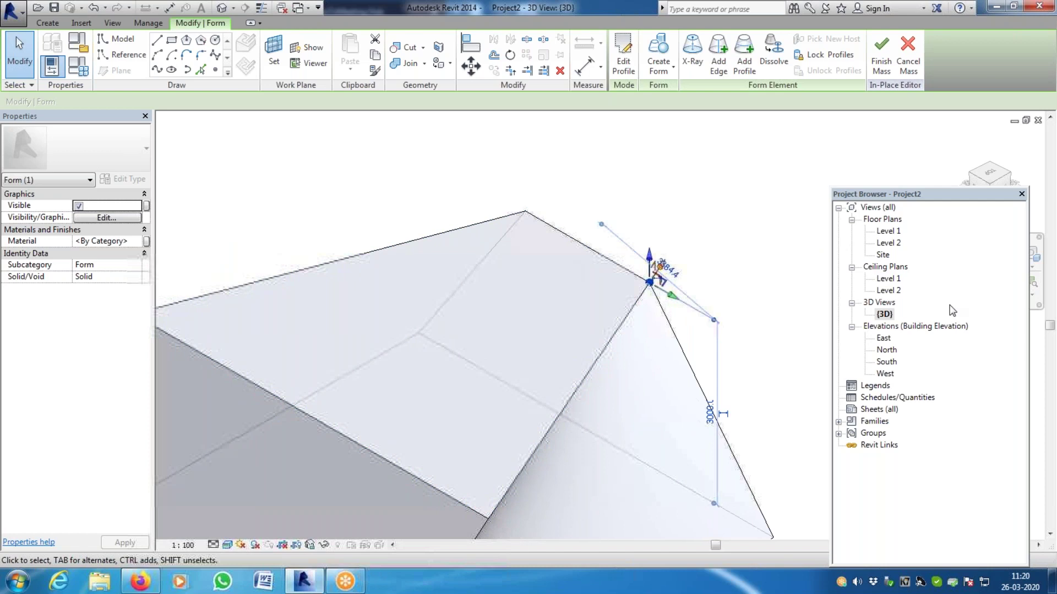
double_click(889, 243)
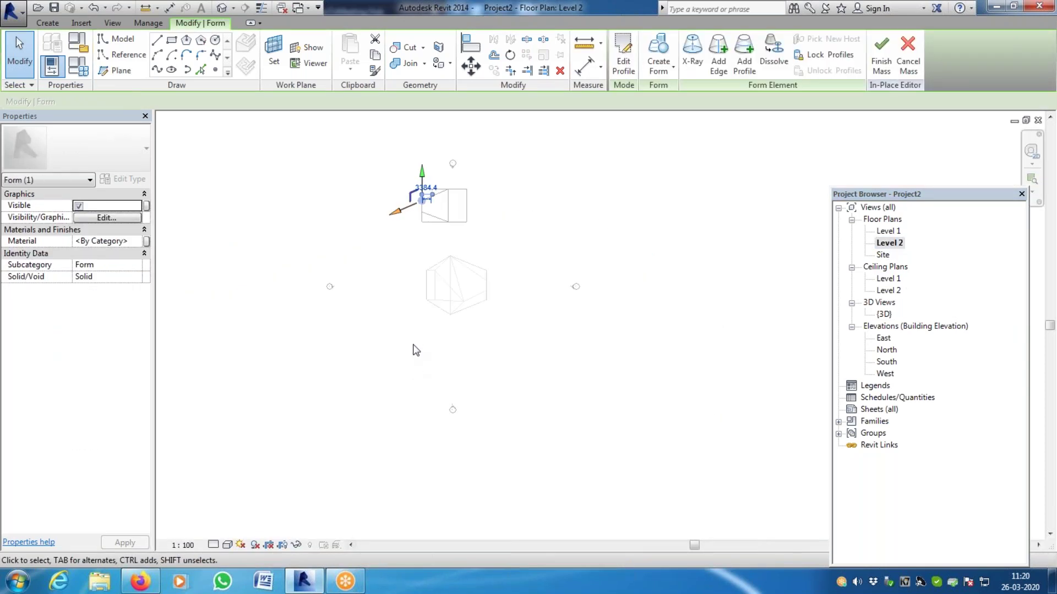
scroll(414, 168, "up", 4)
left_click(494, 214)
scroll(493, 213, "up", 4)
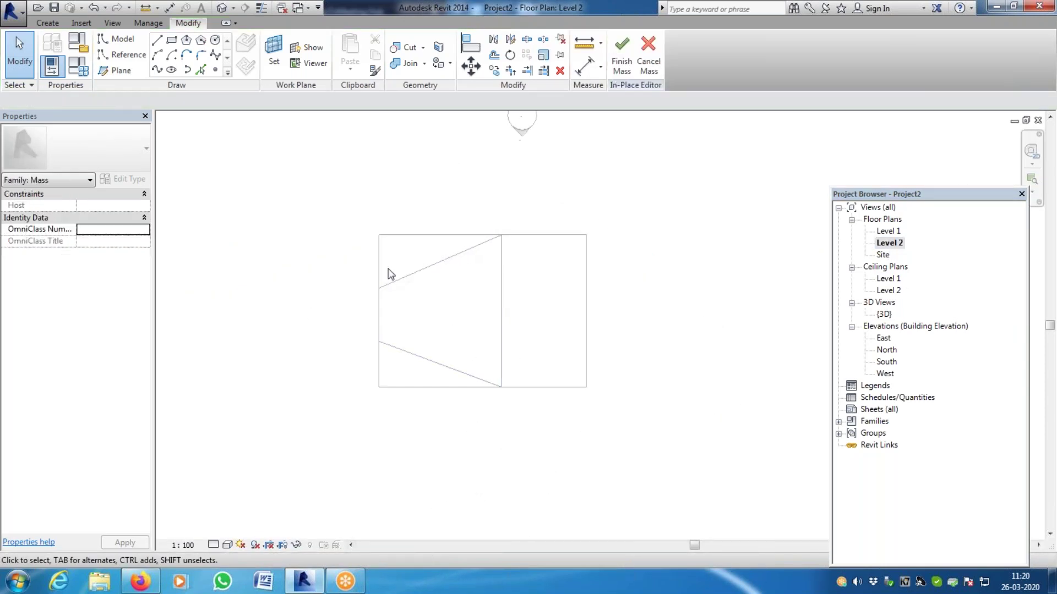
Draw two 1300 guide lines on Level 2, each running inward from a corner of the box's vertical end
left_click(158, 70)
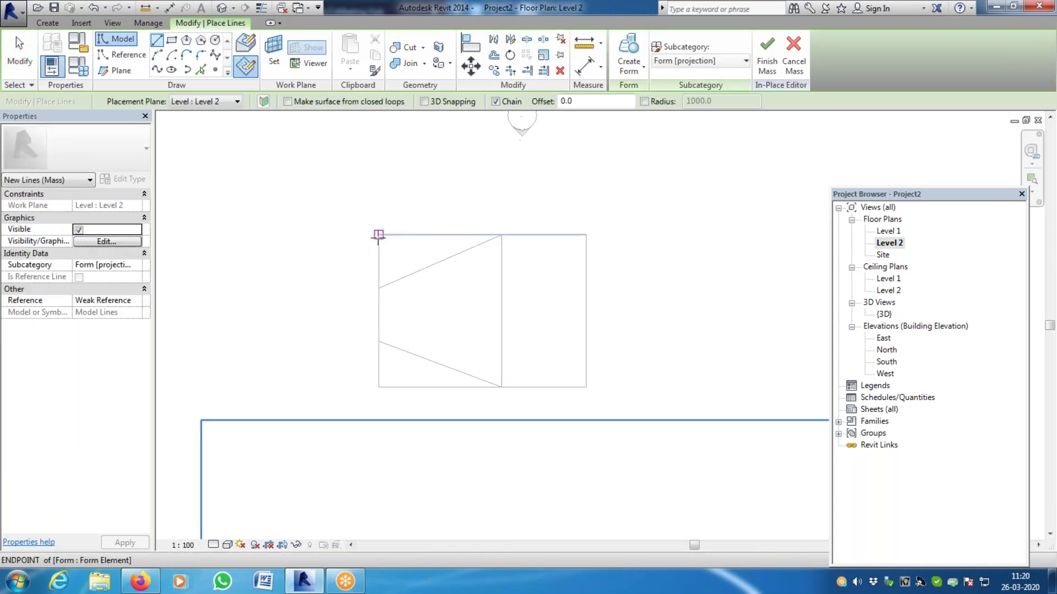
left_click(378, 235)
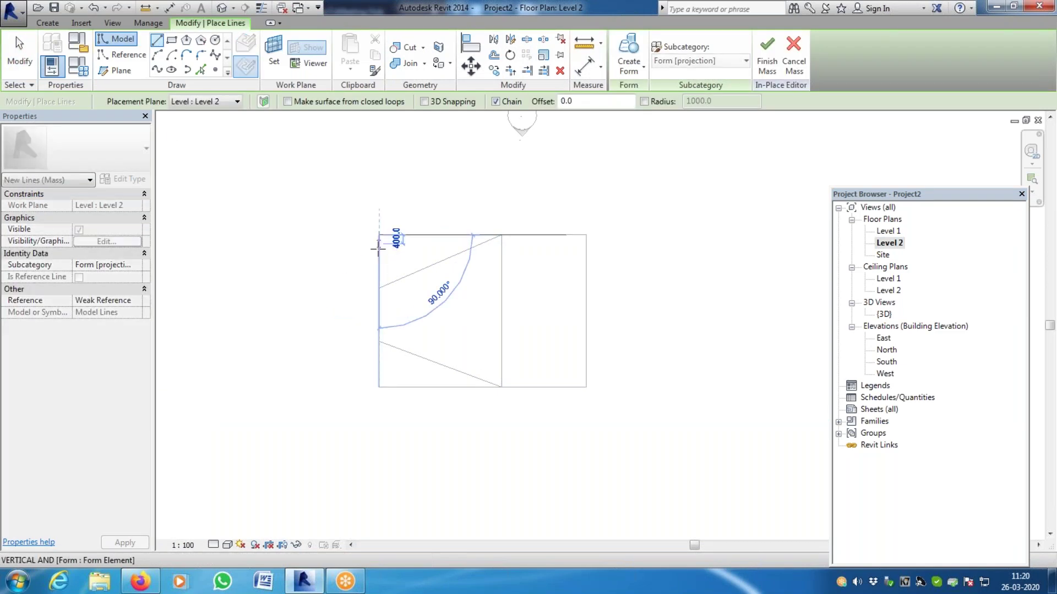
type("130")
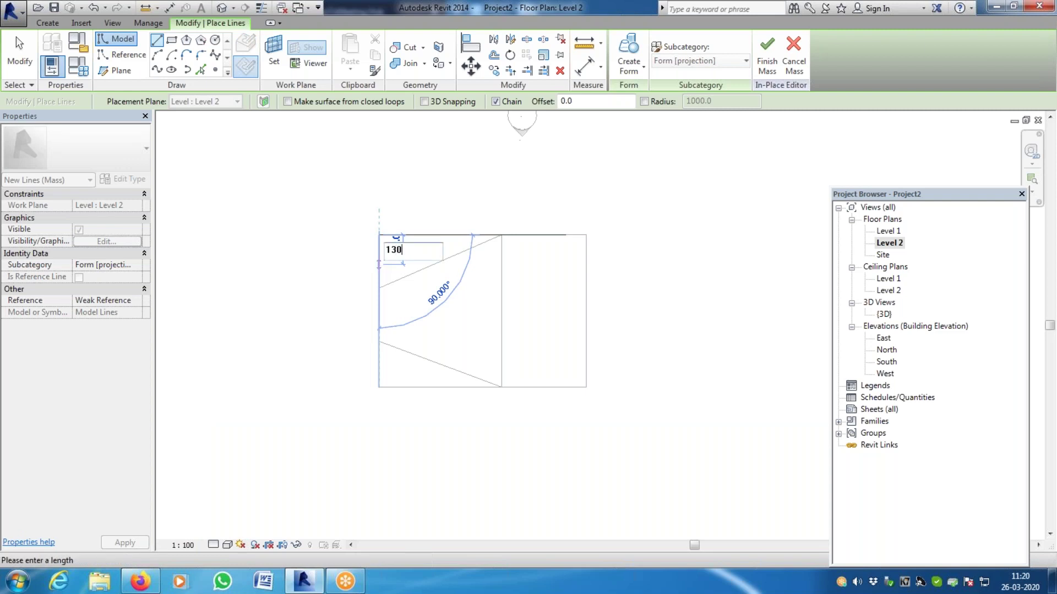
key("Return")
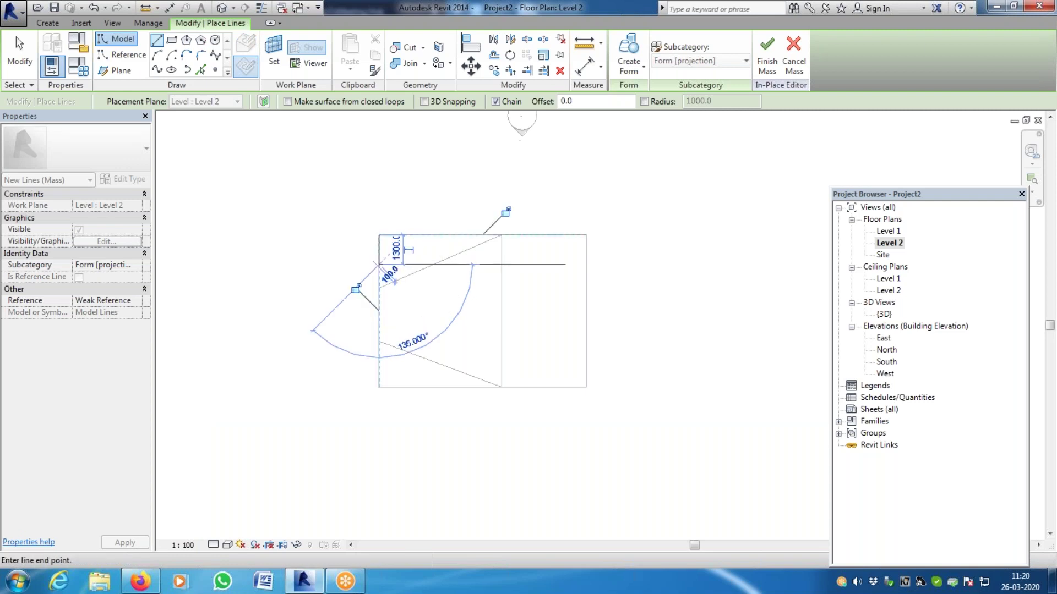
key("Escape")
left_click(378, 387)
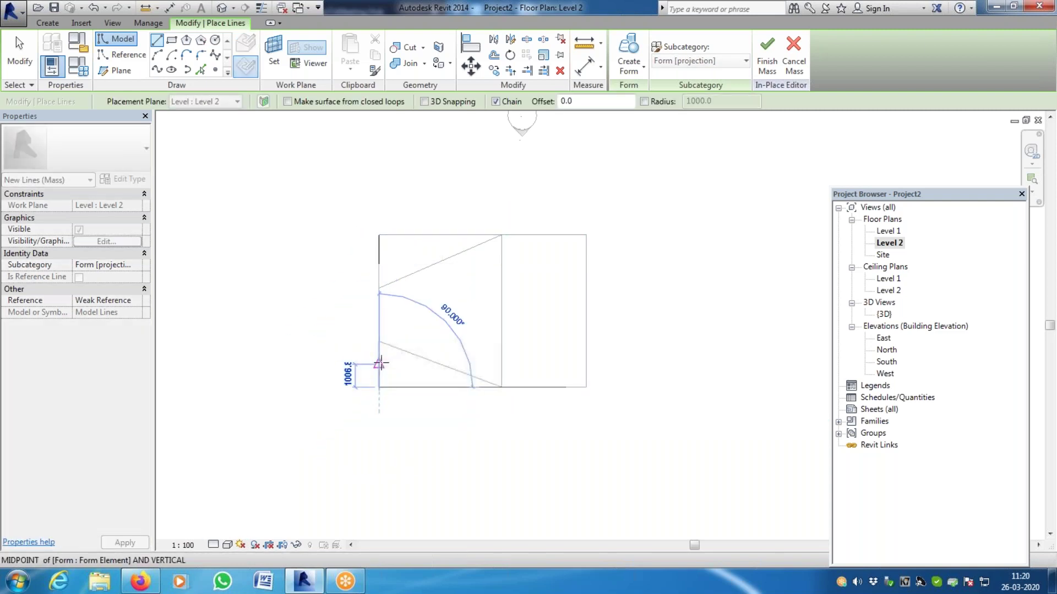
type("1")
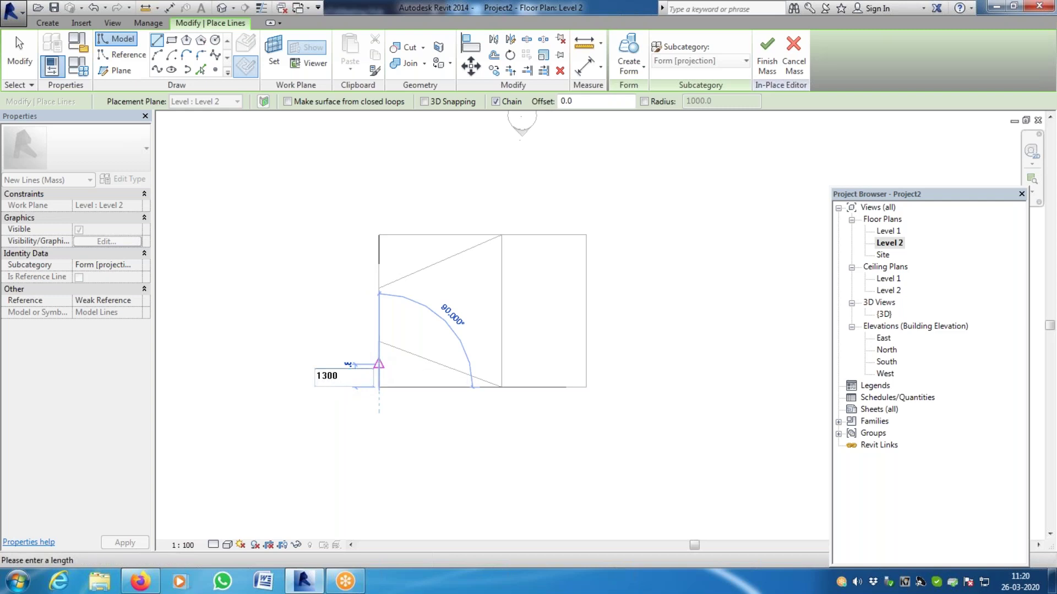
type("300")
key("Return")
key("Escape")
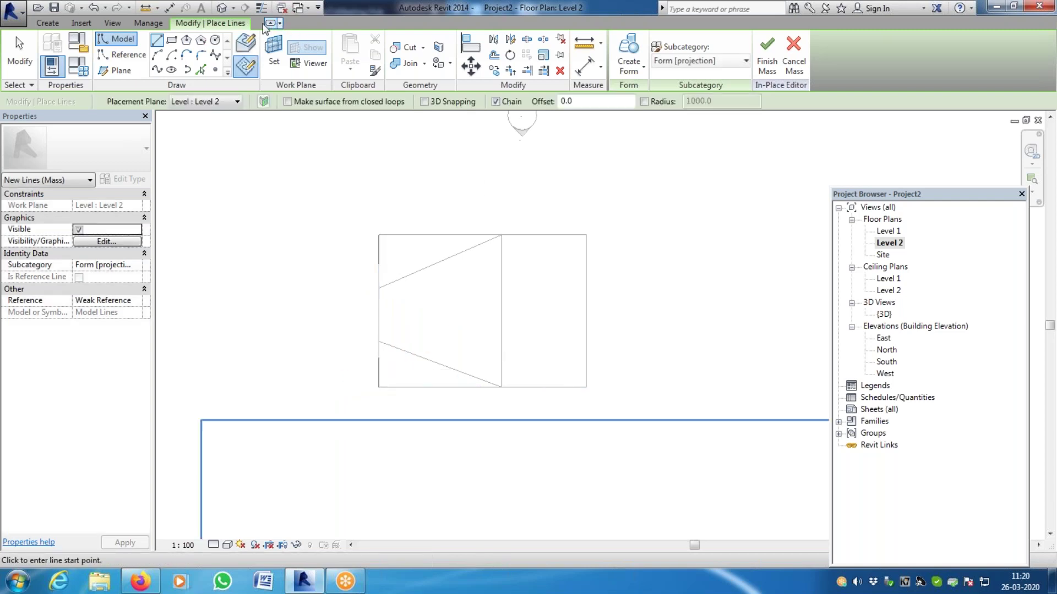
Move the first top vertex of the vertical end along its edge to the inner end of the nearer 1300 guide line
left_click(222, 8)
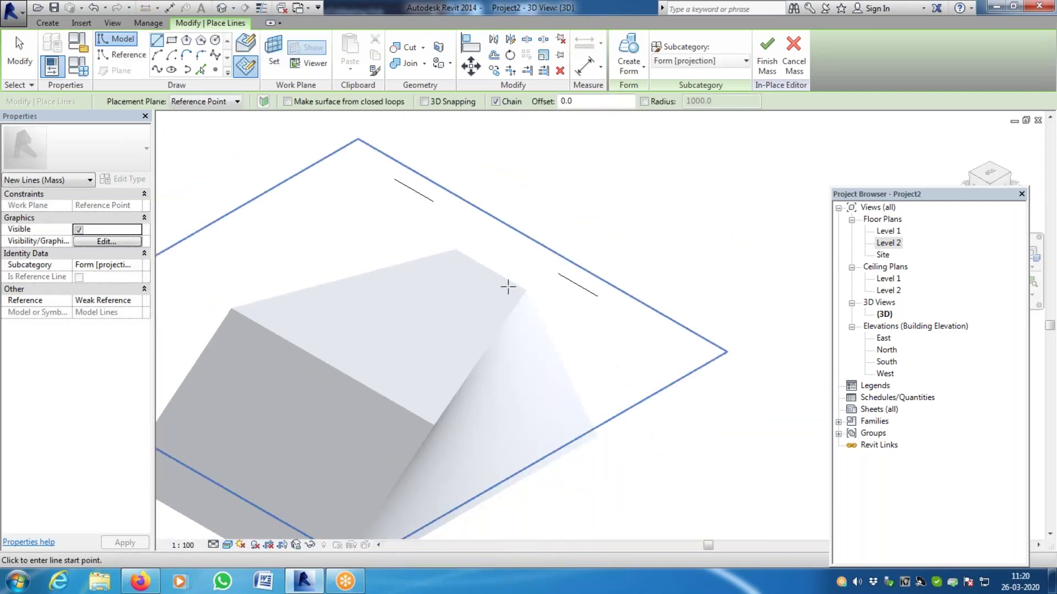
key("Escape")
left_click(526, 293)
left_click_drag(545, 303, 562, 320)
key("Escape")
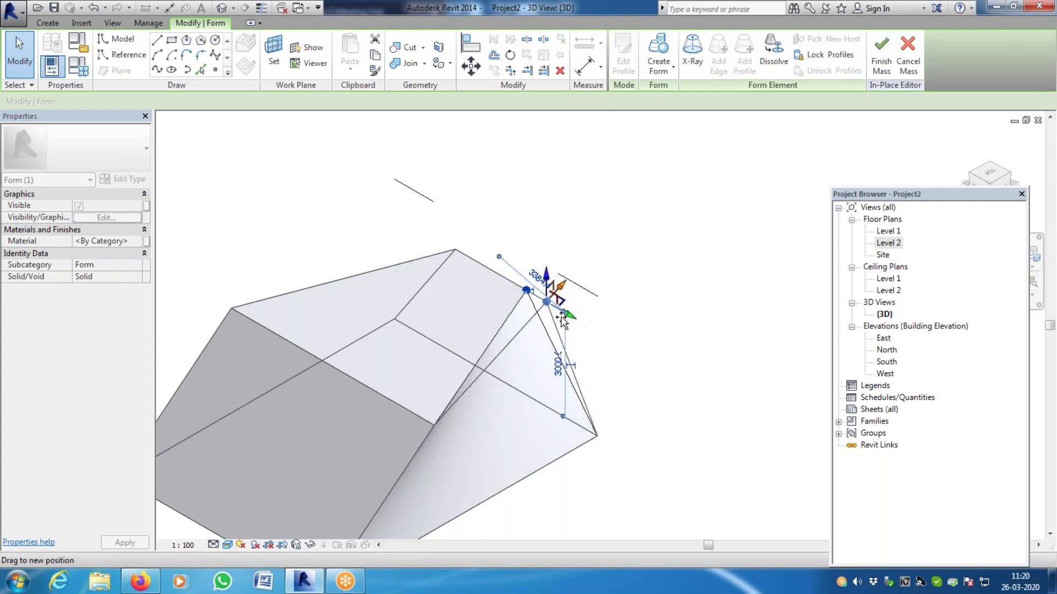
double_click(895, 242)
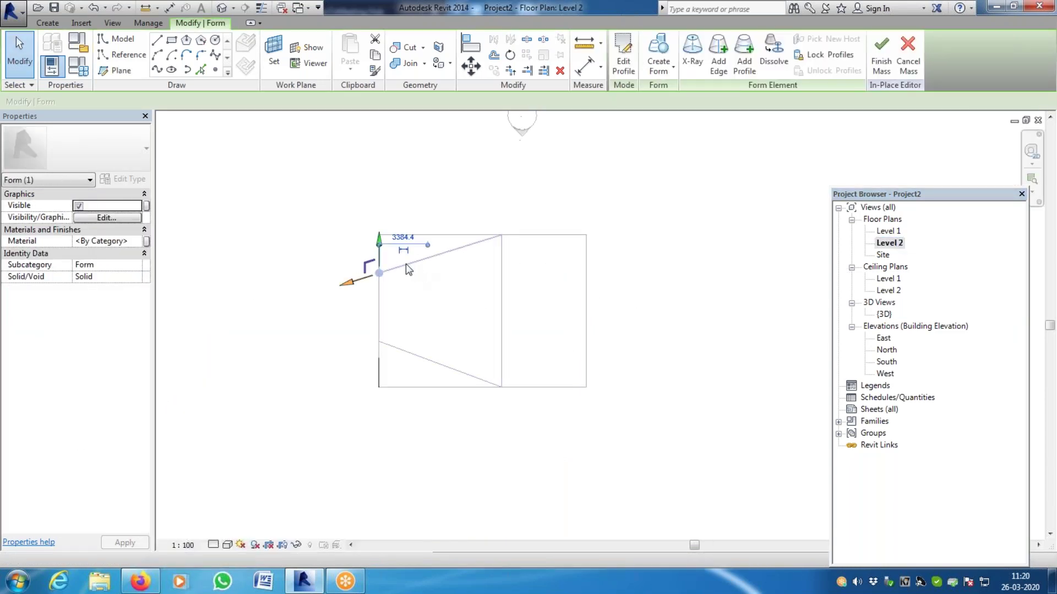
scroll(386, 267, "up", 4)
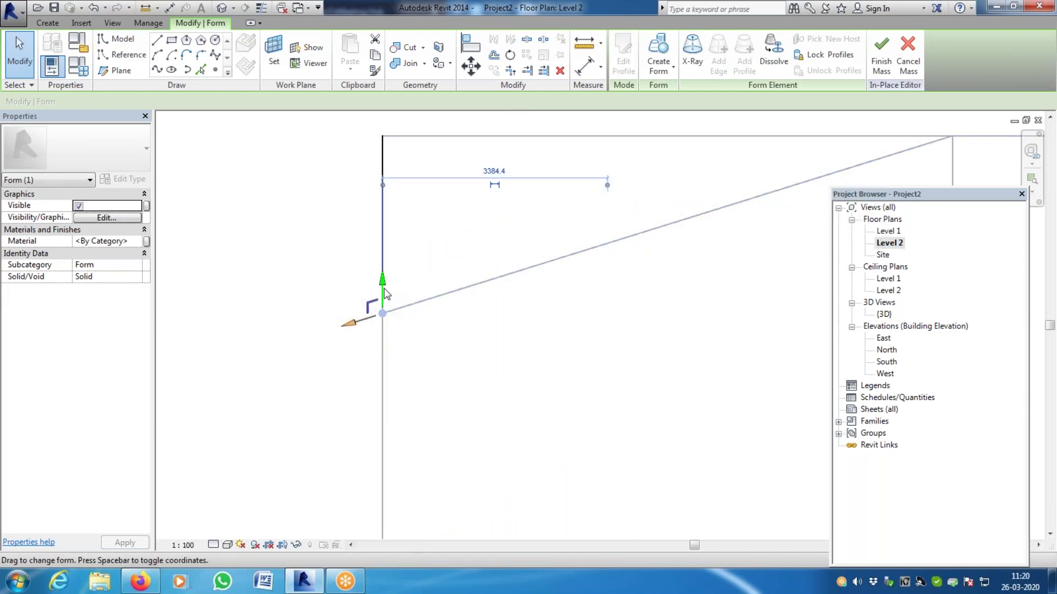
left_click_drag(384, 295, 384, 291)
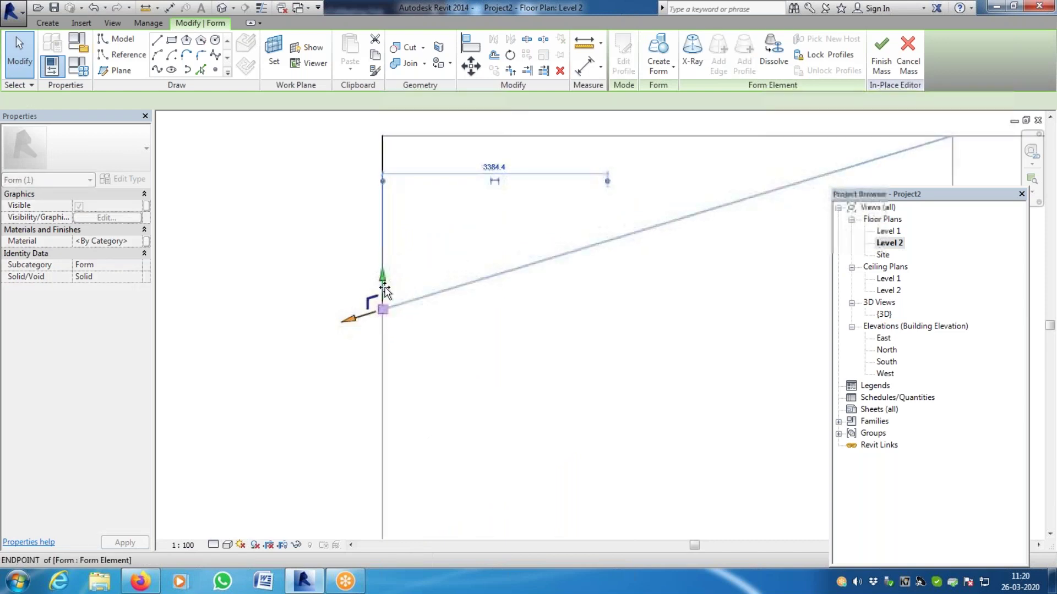
Move the opposite top vertex of the vertical end along the edge to the inner end of the second guide line
scroll(384, 290, "down", 3)
middle_click_drag(415, 236, 422, 404)
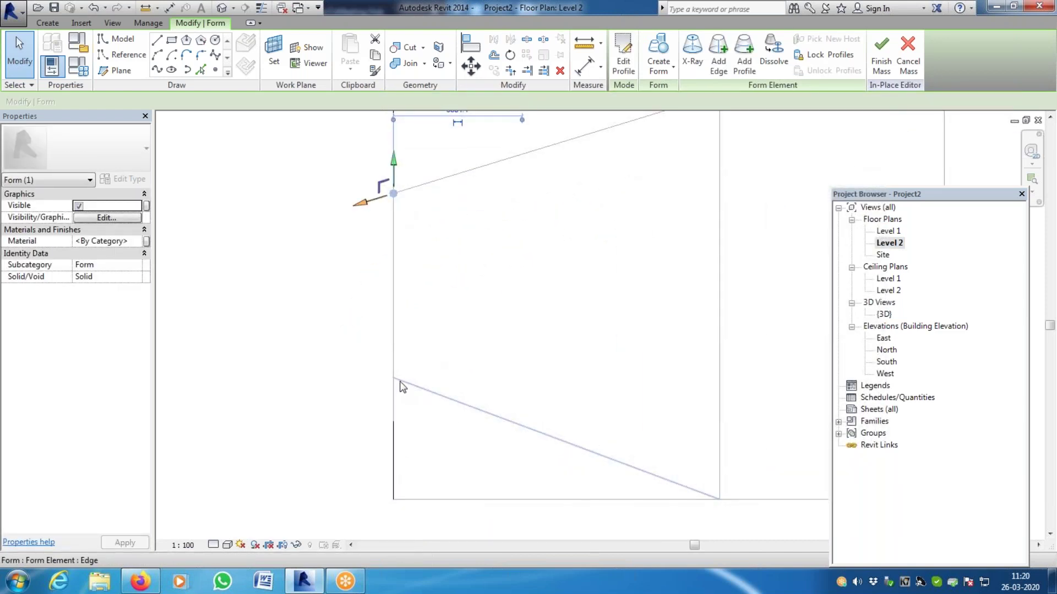
left_click(402, 387)
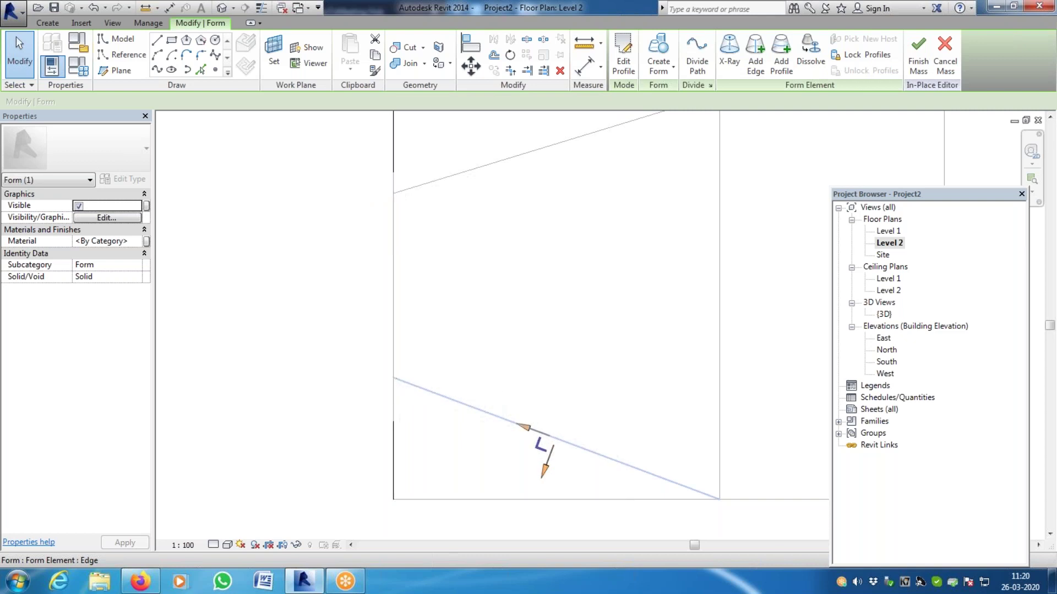
left_click(220, 9)
left_click(456, 250)
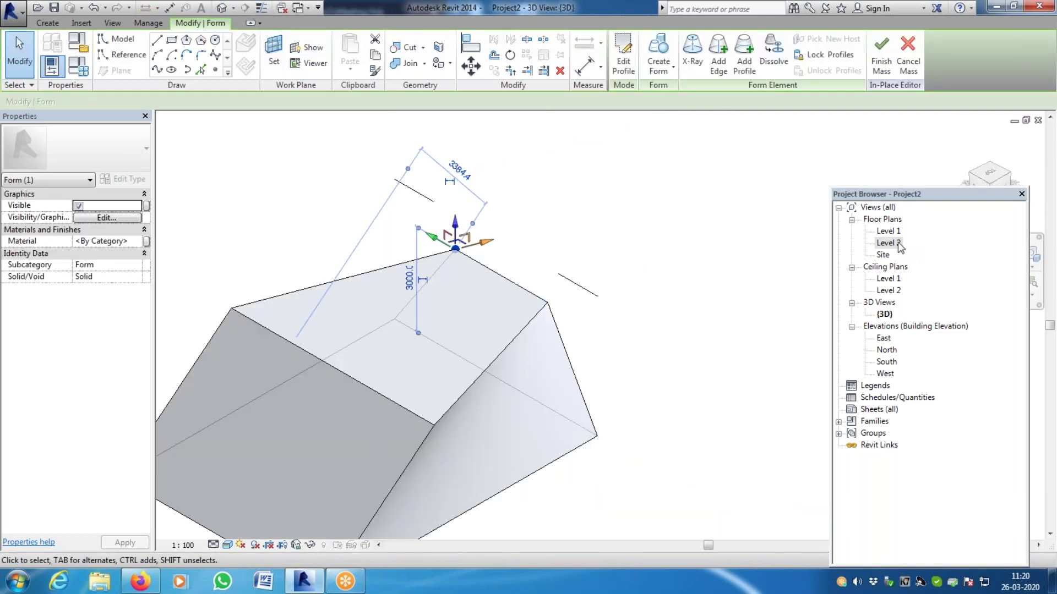
double_click(889, 243)
mouse_move(395, 418)
left_mouse_down()
mouse_move(404, 480)
mouse_move(396, 401)
mouse_move(400, 430)
left_mouse_up()
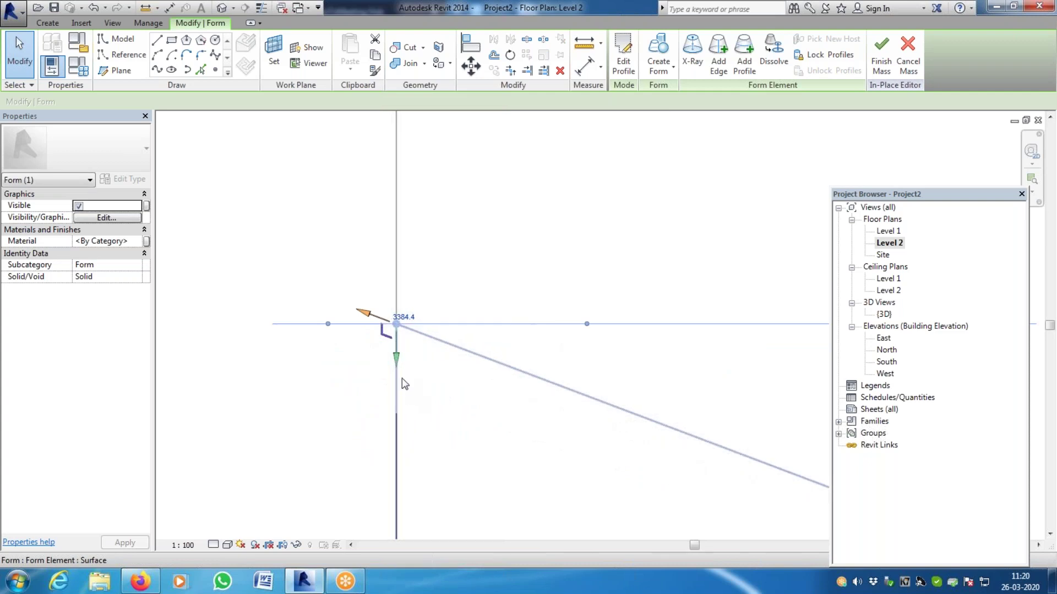
left_click_drag(400, 361, 398, 444)
Check the reshaped mass in the 3D view and the South elevation
left_click(221, 7)
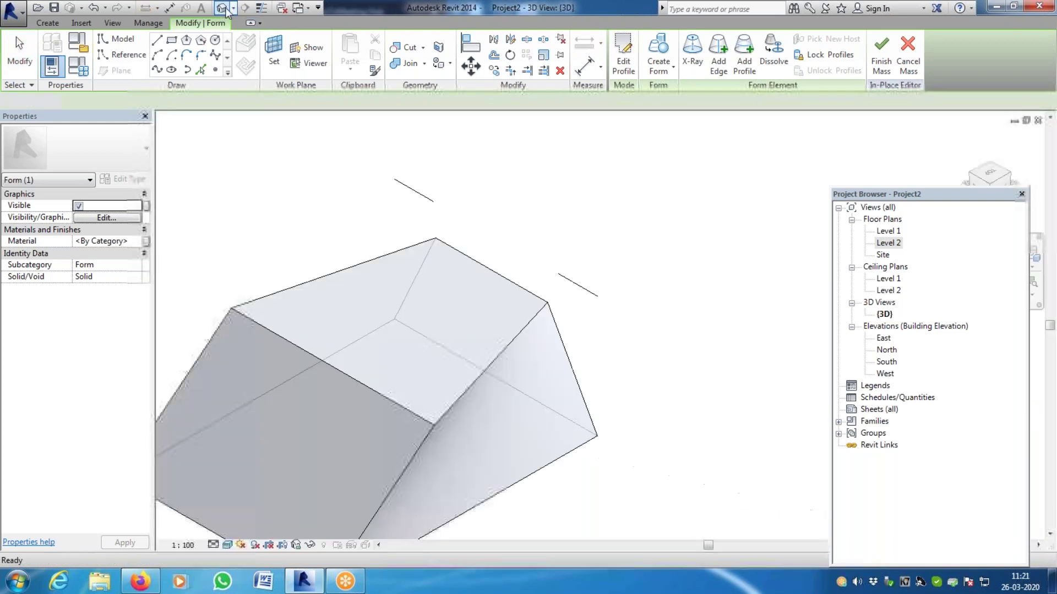
scroll(544, 370, "up", 2)
scroll(604, 288, "down", 3)
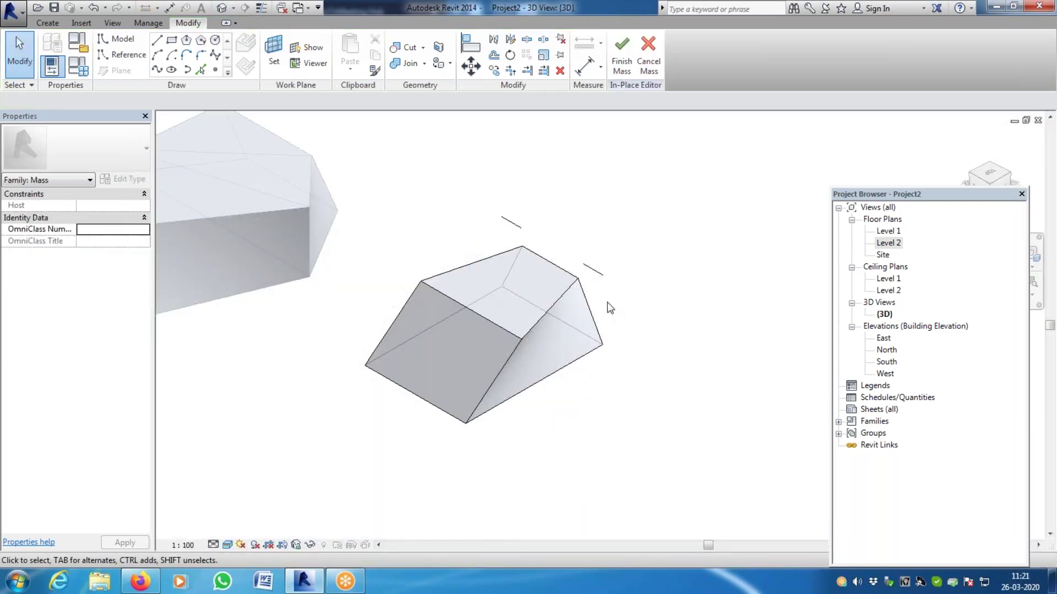
double_click(886, 362)
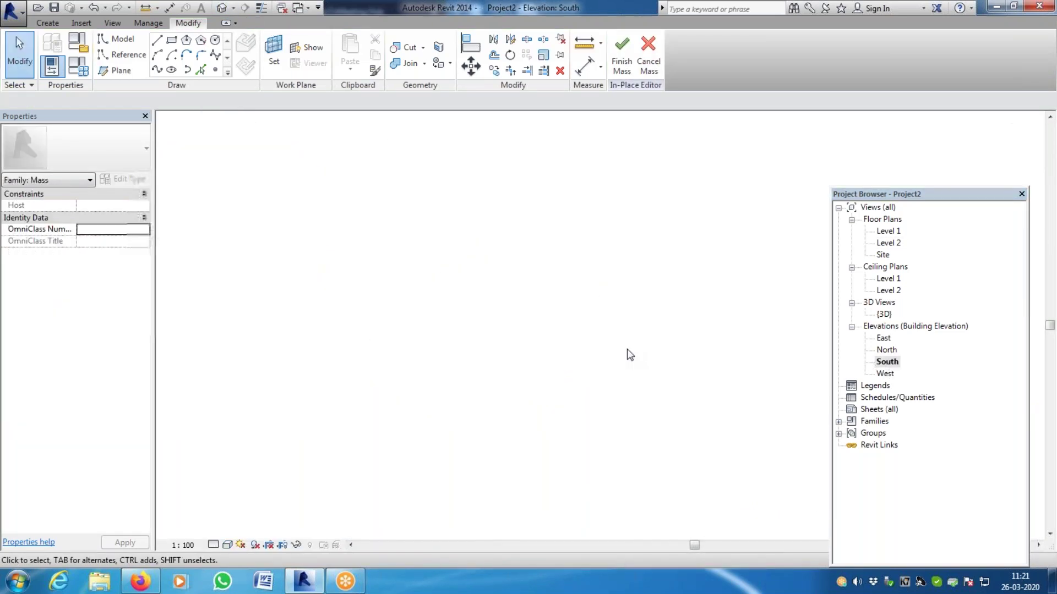
scroll(352, 392, "up", 3)
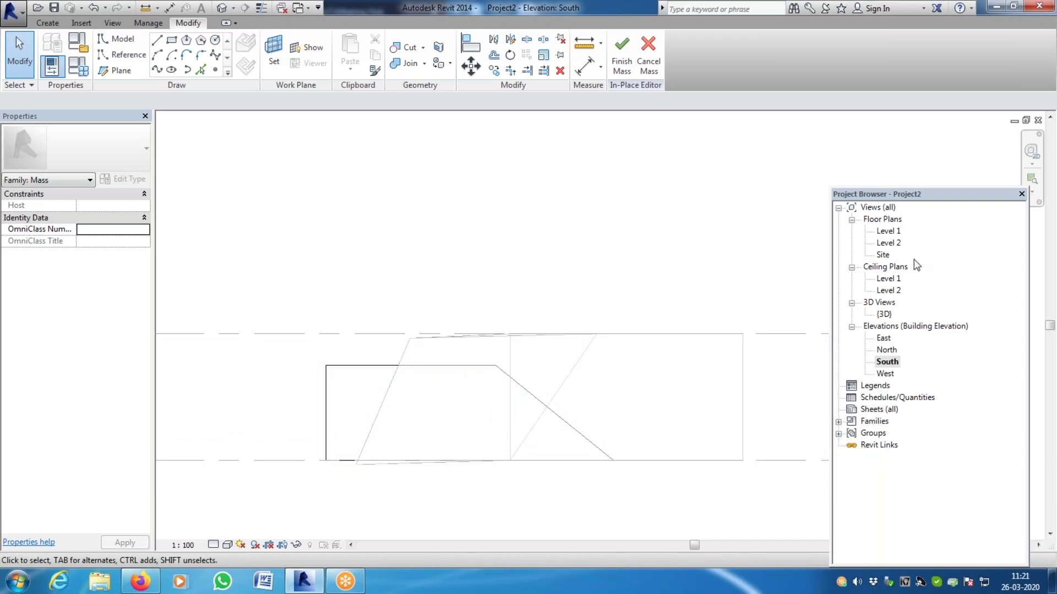
double_click(885, 314)
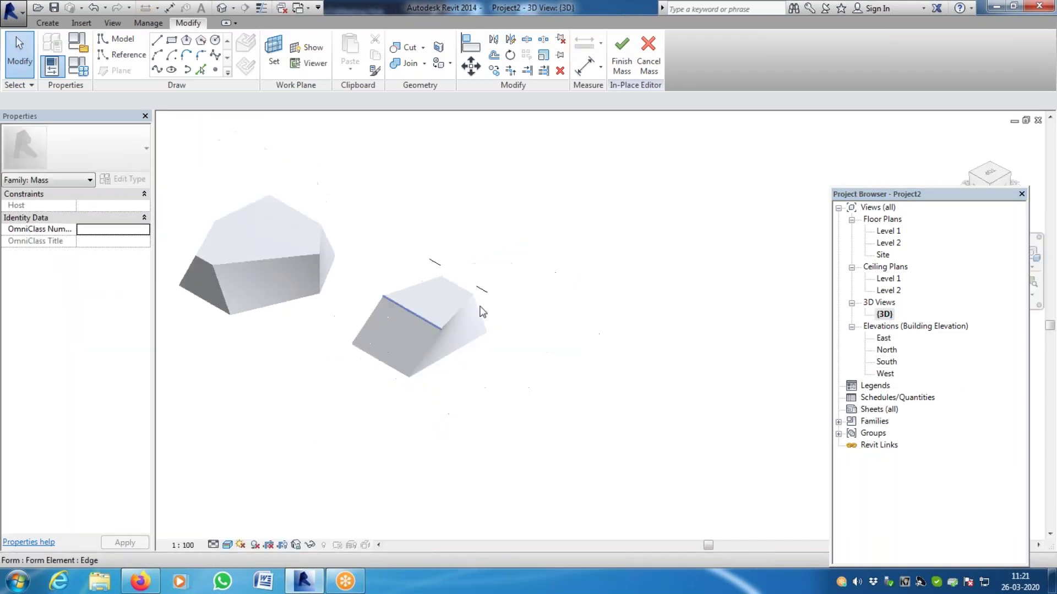
Delete the two guide lines beside the mass and finish the in-place mass
scroll(483, 312, "up", 3)
left_click(482, 326)
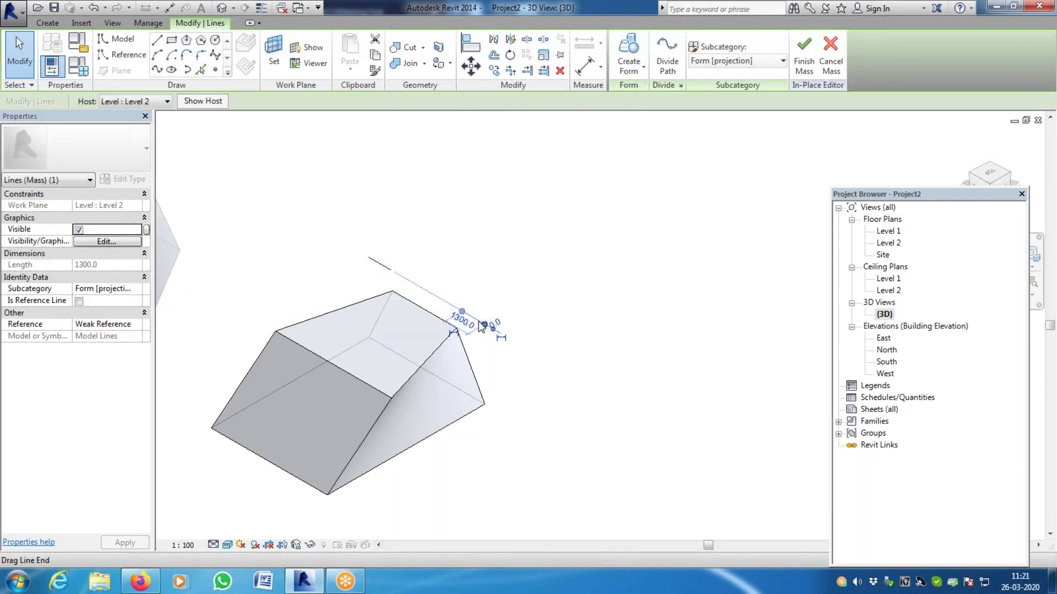
left_click_drag(483, 326, 391, 270)
key("Delete")
left_click(621, 55)
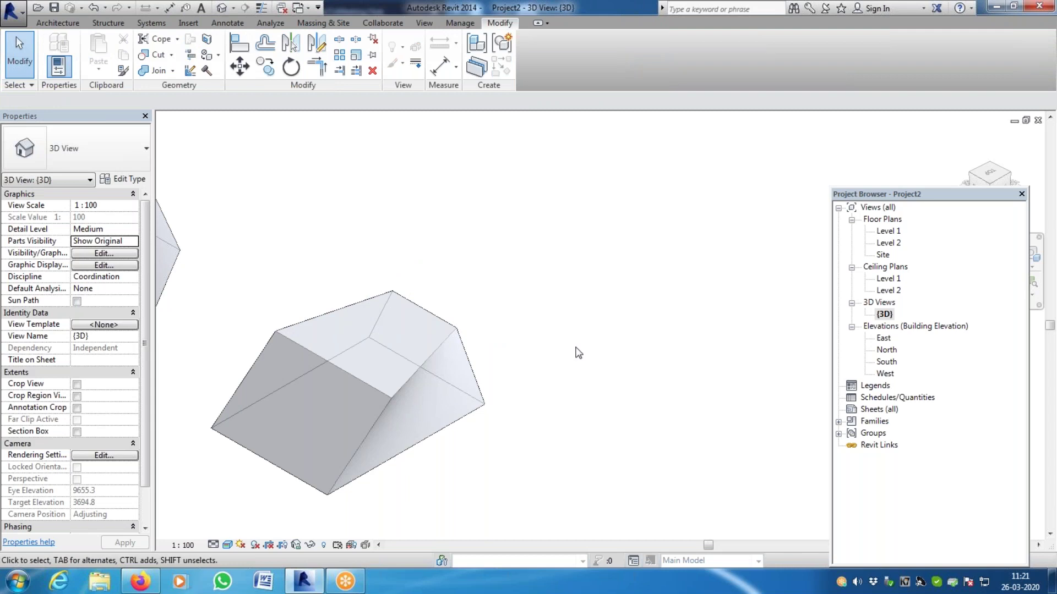
Examine the finished mass in the 3D view and the Level 2 floor plan
scroll(576, 352, "down", 3)
scroll(515, 348, "up", 3)
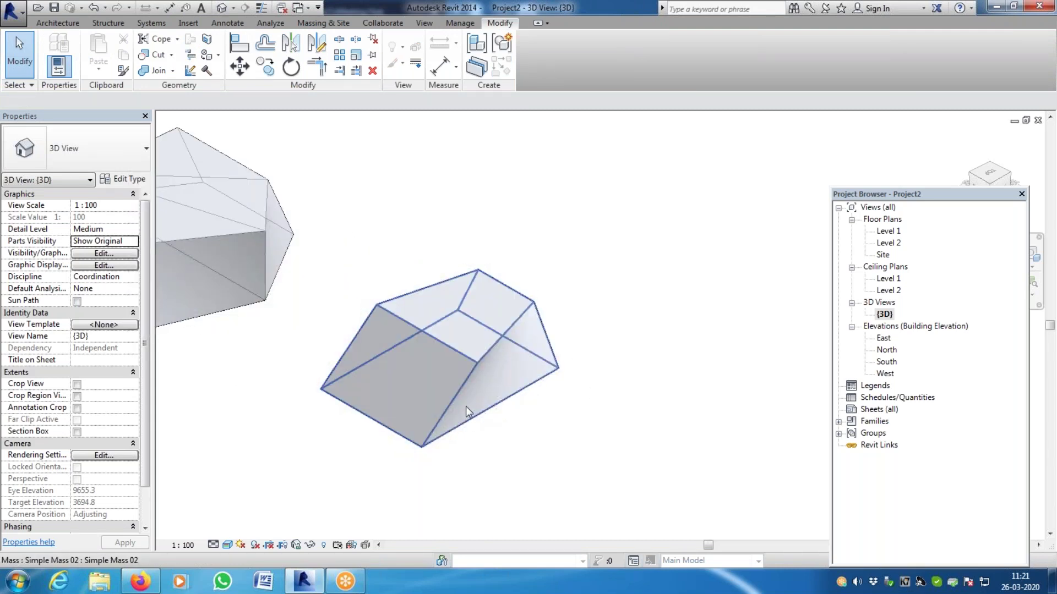
double_click(889, 243)
scroll(386, 385, "down", 3)
scroll(408, 324, "up", 2)
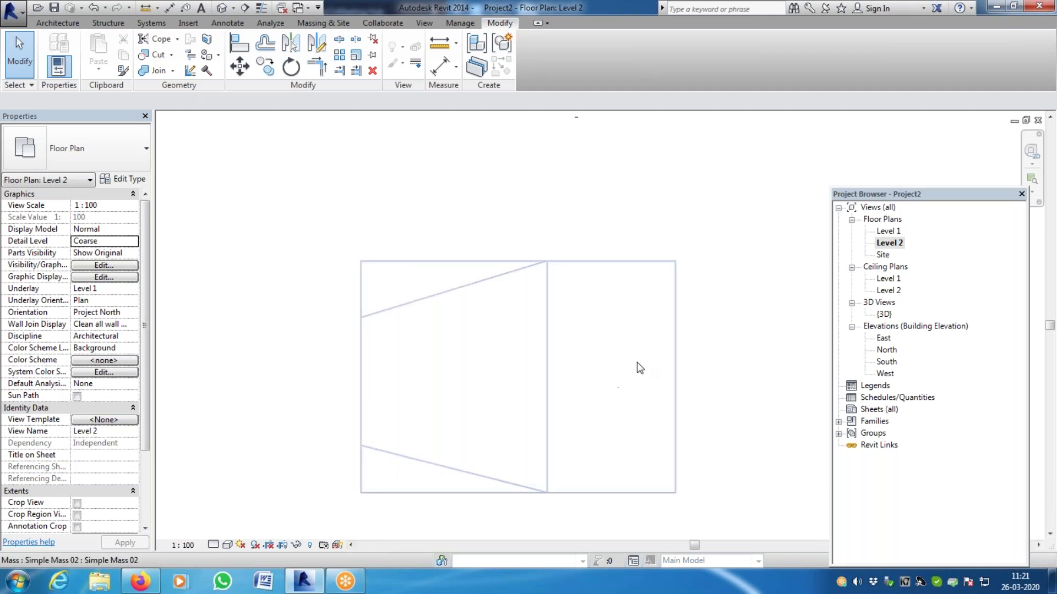
Align the top face of the second mass to Level 2 in the South elevation and check it in the 3D view
left_click(878, 363)
double_click(888, 365)
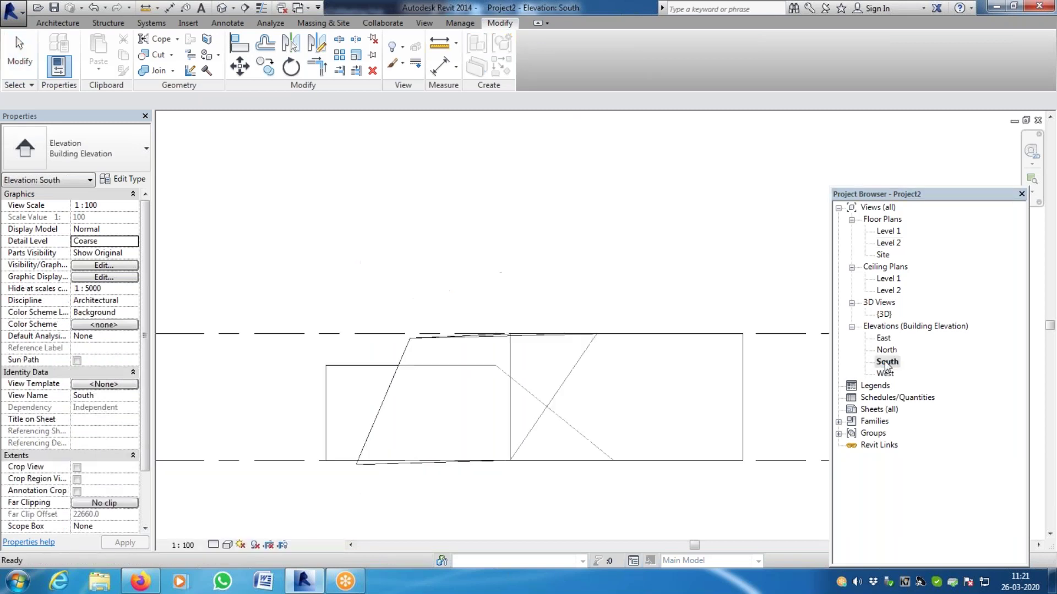
scroll(363, 407, "down", 2)
scroll(369, 409, "up", 3)
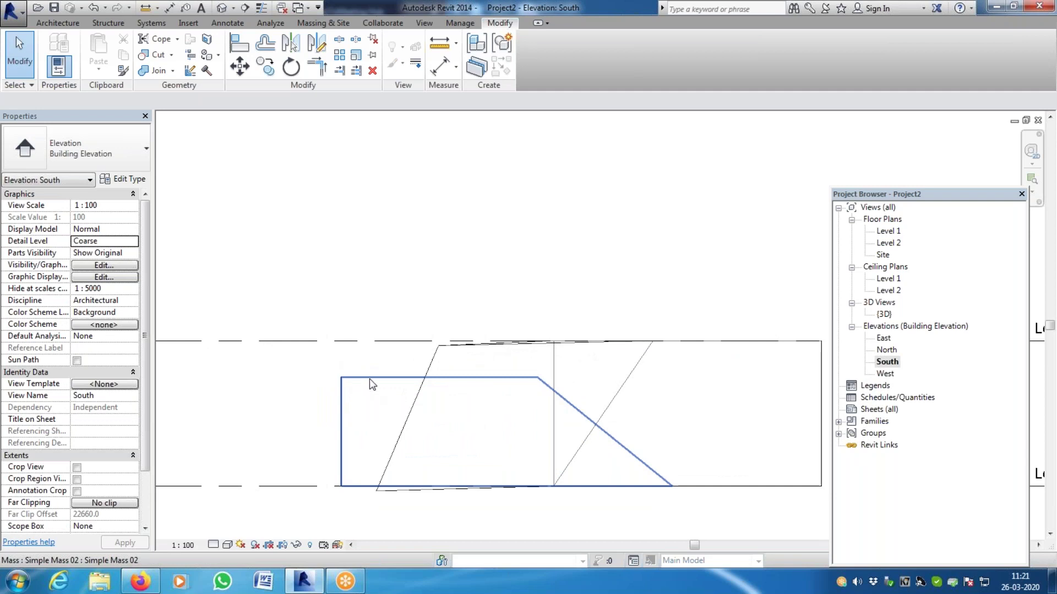
left_click(387, 389)
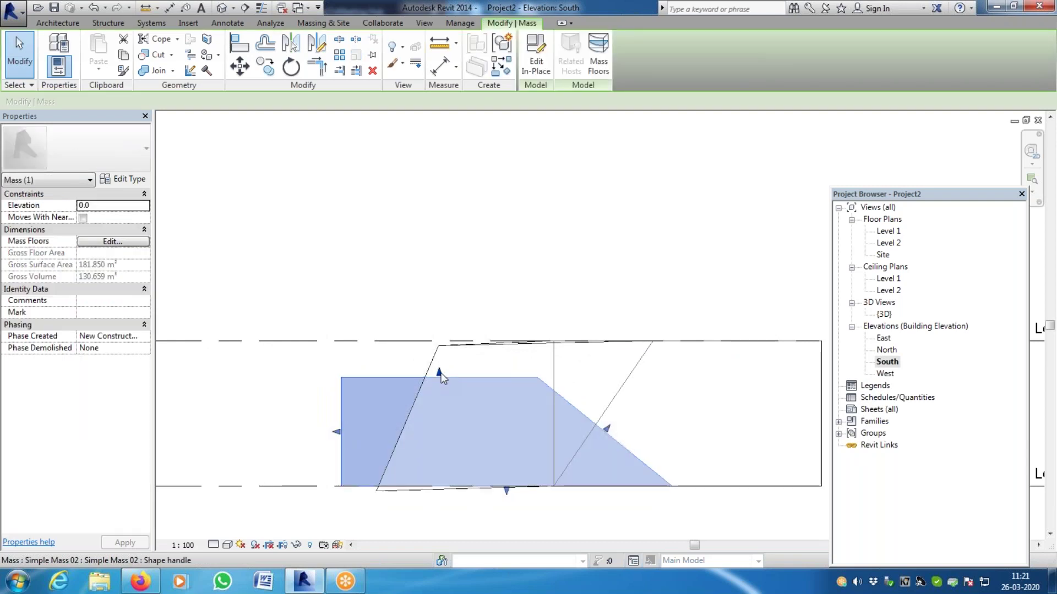
key("a")
key("l")
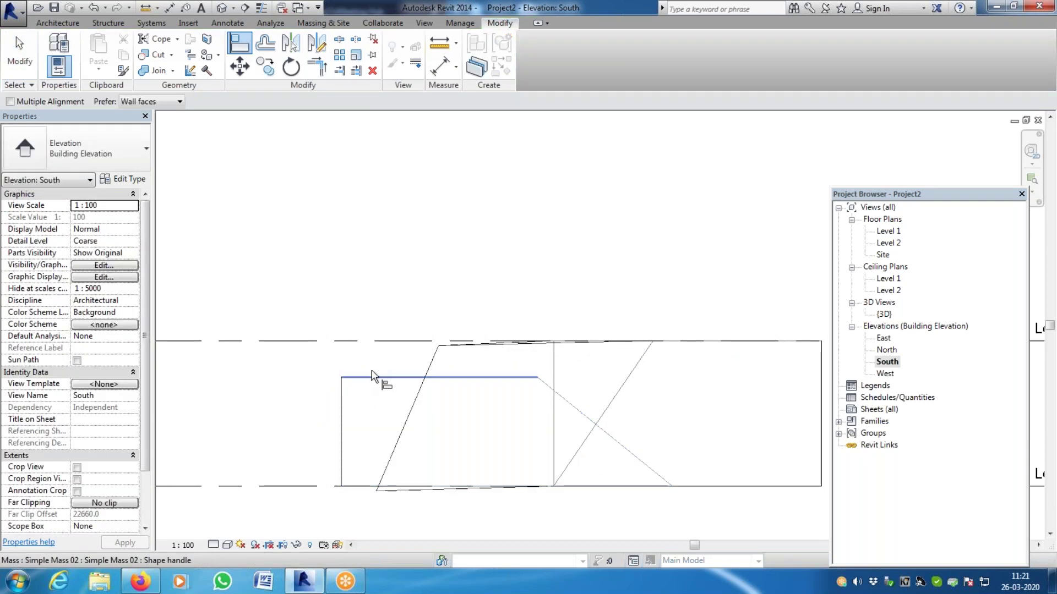
left_click(388, 345)
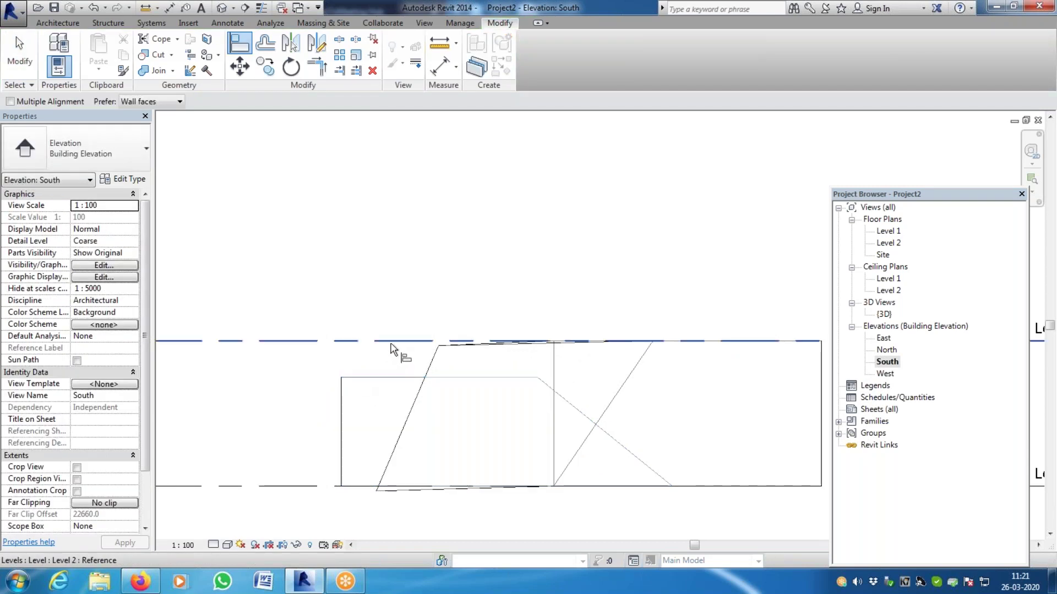
left_click(395, 378)
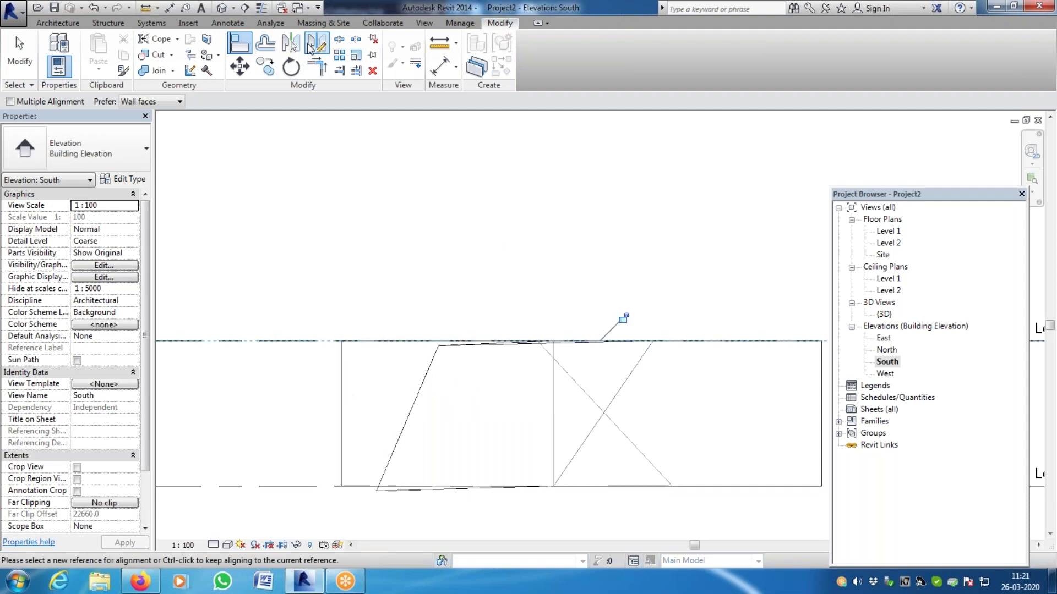
left_click(222, 8)
scroll(374, 294, "down", 2)
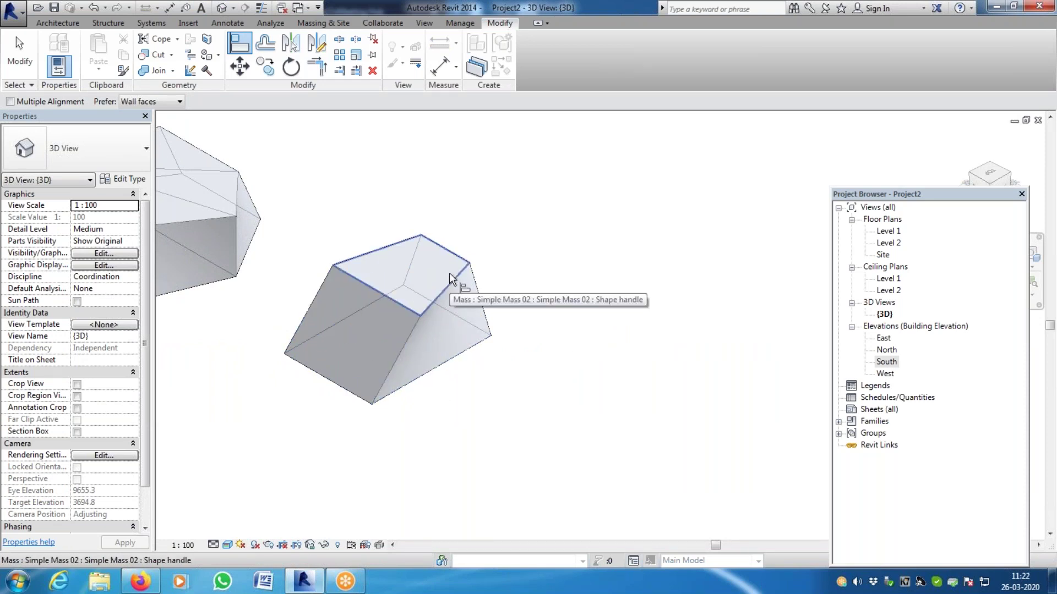
Draw a horizontal model line in the Level 2 floor plan, from the second mass's left edge across its middle to beyond its right edge
double_click(888, 244)
scroll(471, 347, "down", 4)
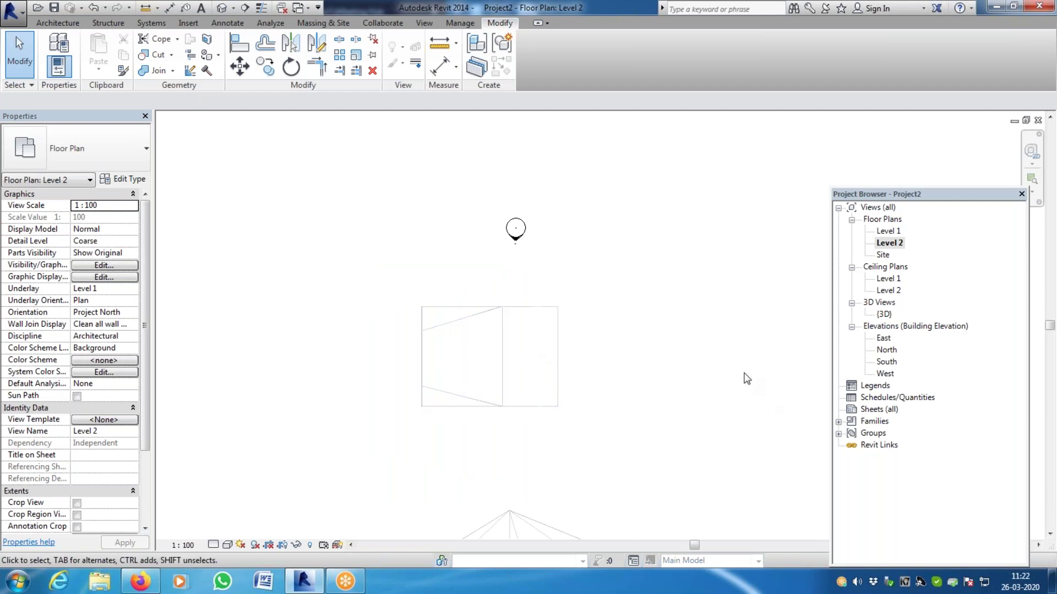
left_click(70, 26)
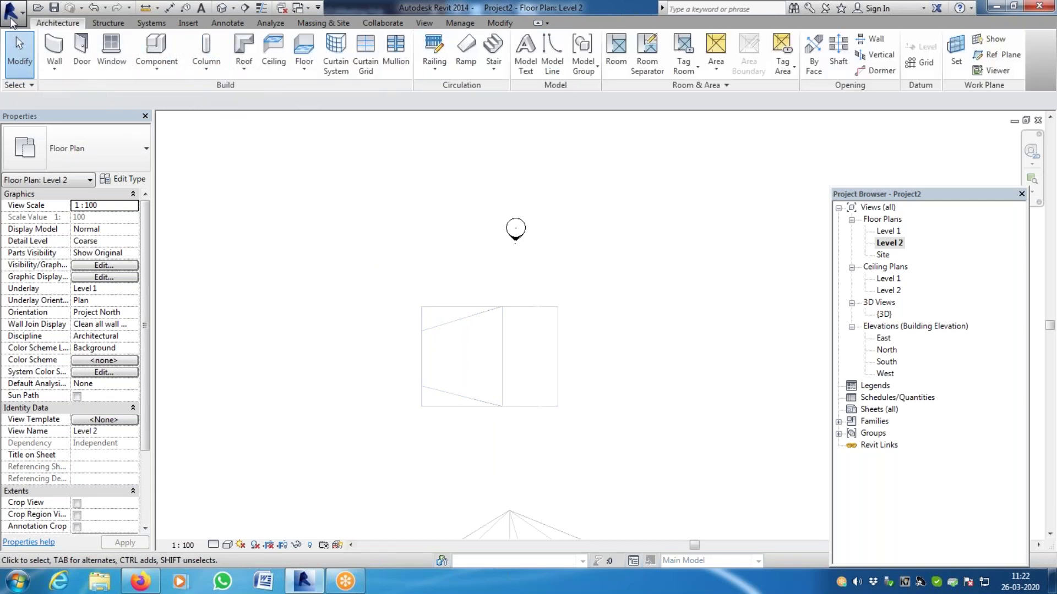
left_click(553, 61)
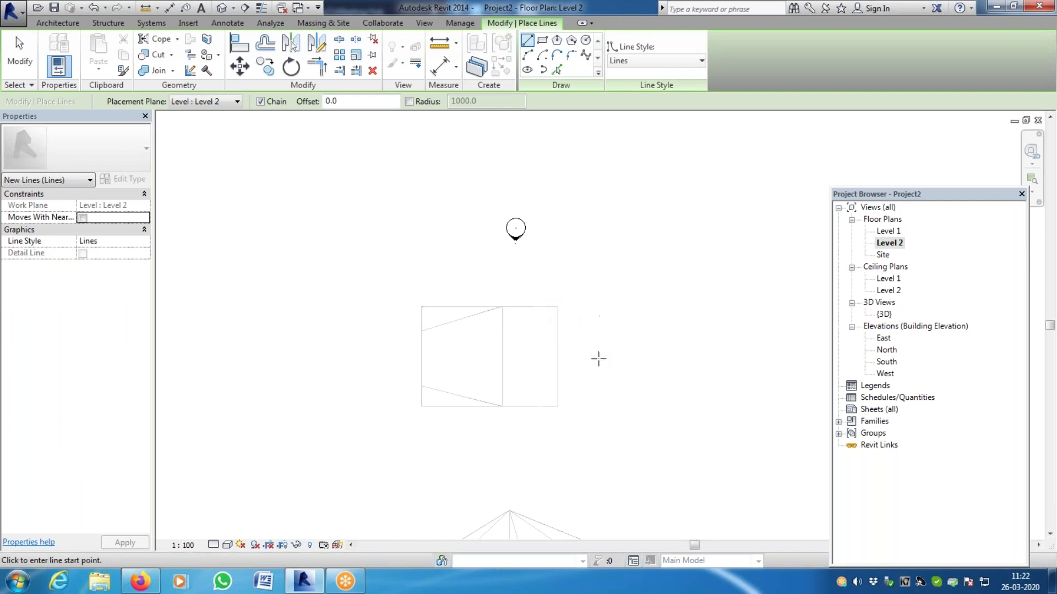
left_click(422, 359)
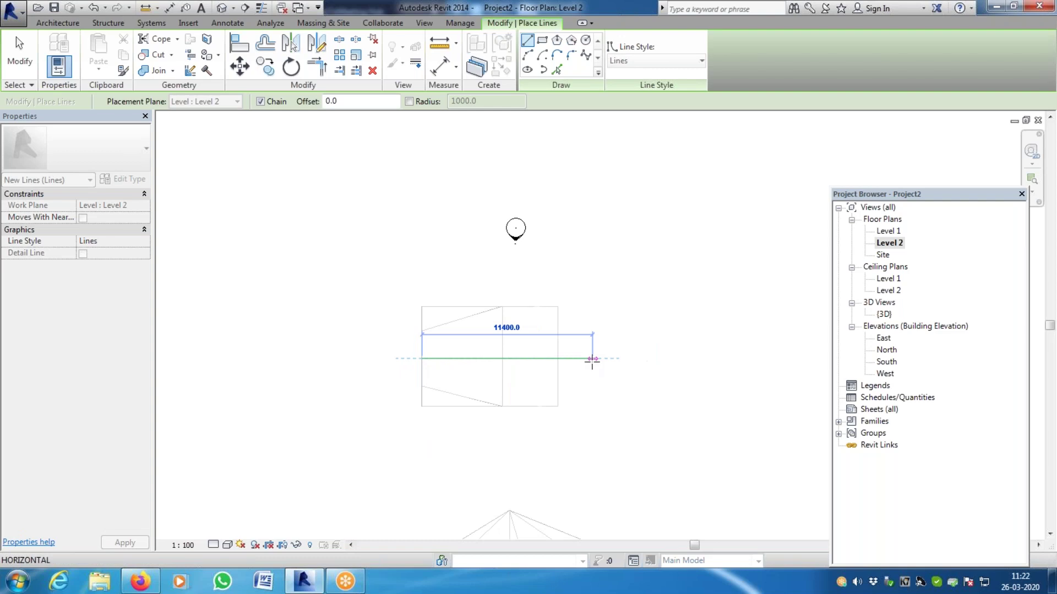
left_click(621, 359)
key("Escape")
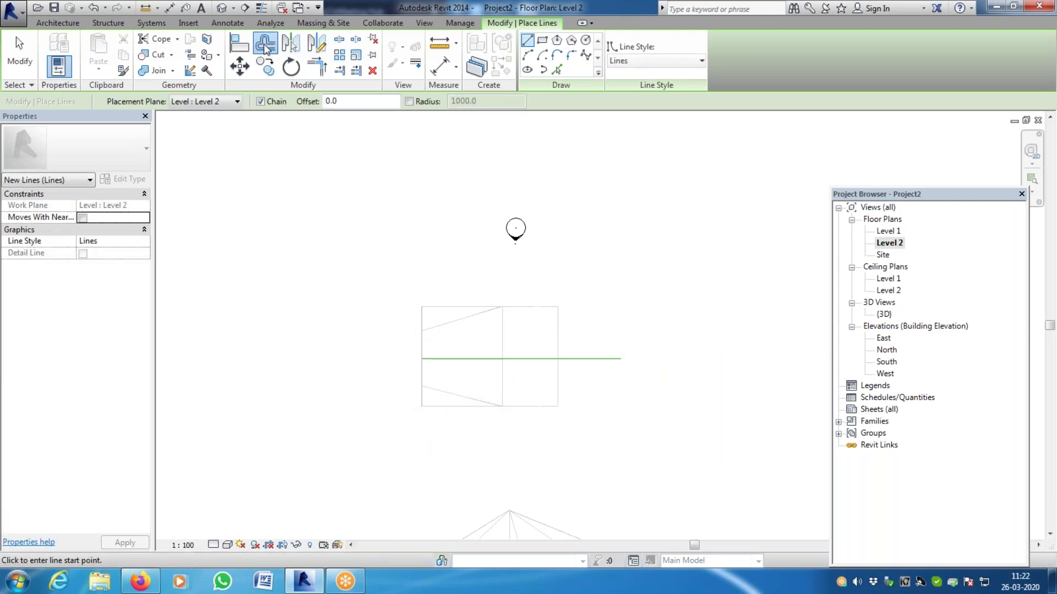
Offset copies of the horizontal model line by 2000 to both its upper and lower sides
left_click(265, 44)
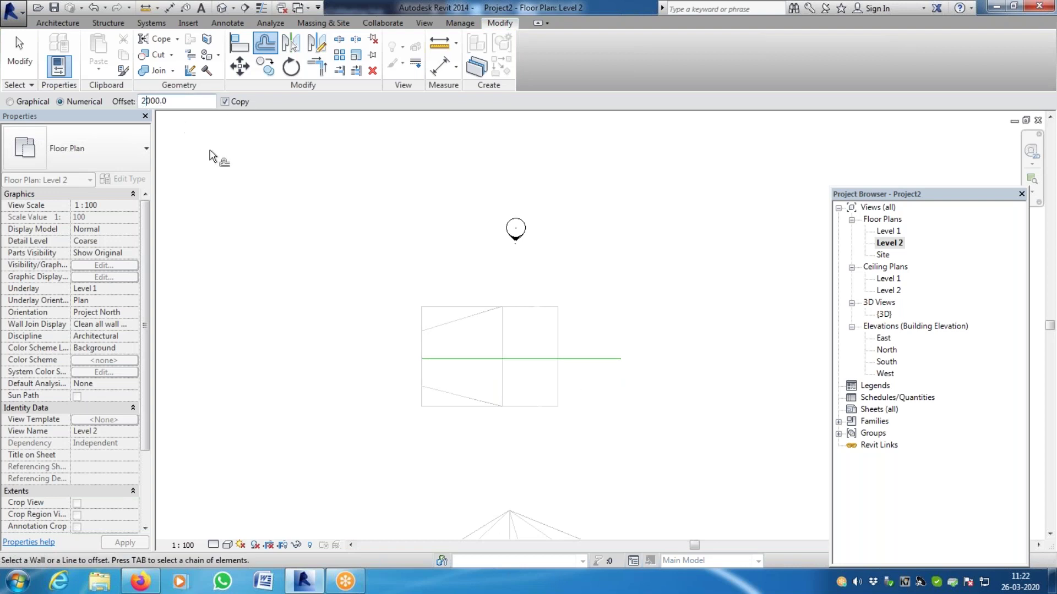
left_click(573, 358)
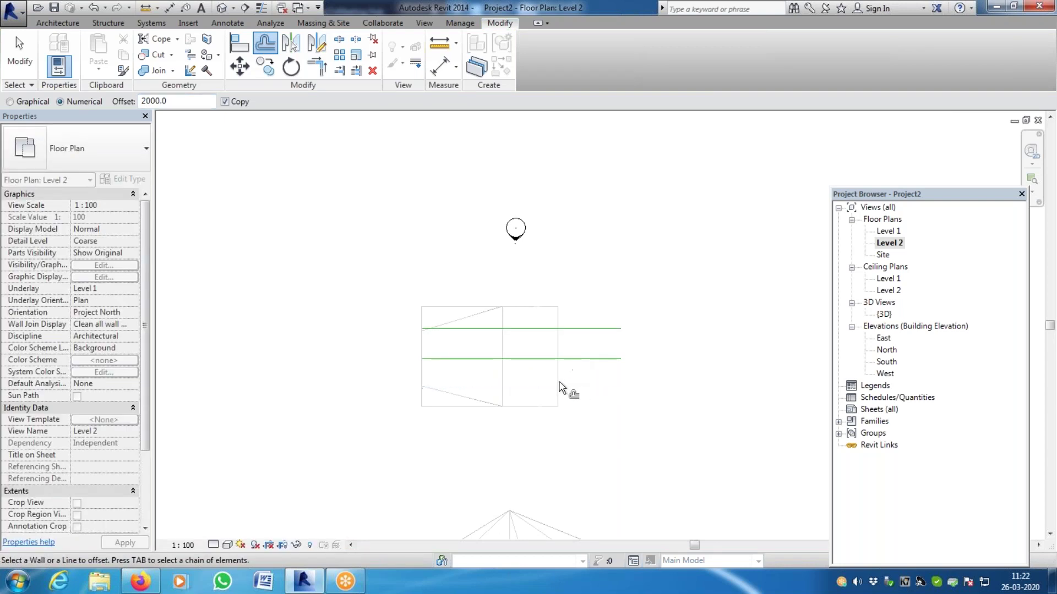
left_click(582, 366)
key("Escape")
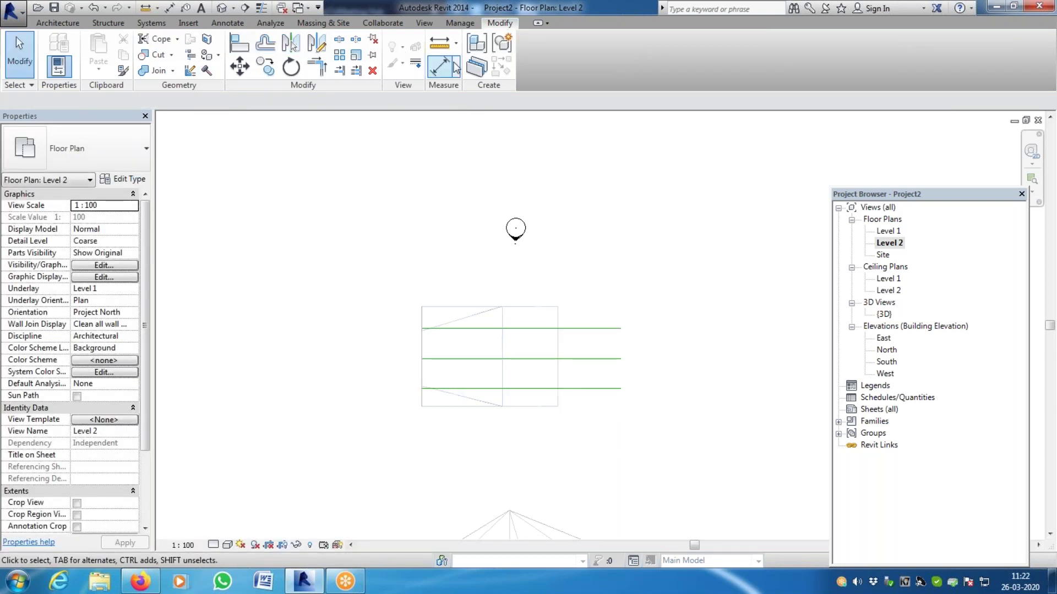
Draw a vertical model line along the mass's right edge, connecting the two offset lines
left_click(58, 23)
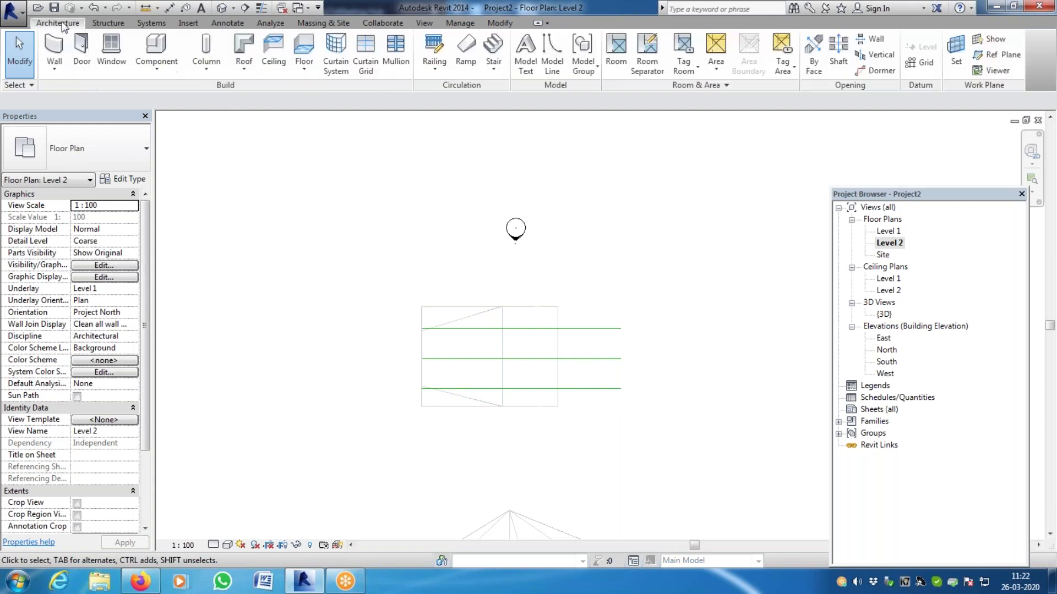
left_click(552, 50)
left_click(557, 329)
left_click(557, 388)
key("Escape")
key("Escape")
Trim the two offset lines to corners with the vertical line and delete the middle horizontal line
key("t")
key("r")
left_click(553, 329)
left_click(558, 349)
left_click(535, 390)
key("Escape")
key("Escape")
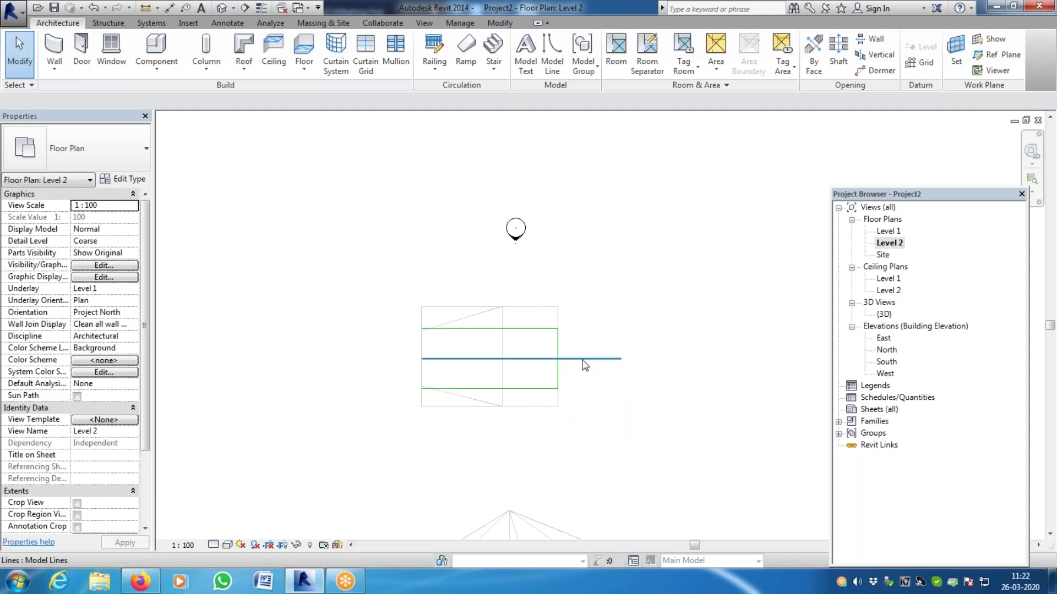
left_click(583, 359)
key("Delete")
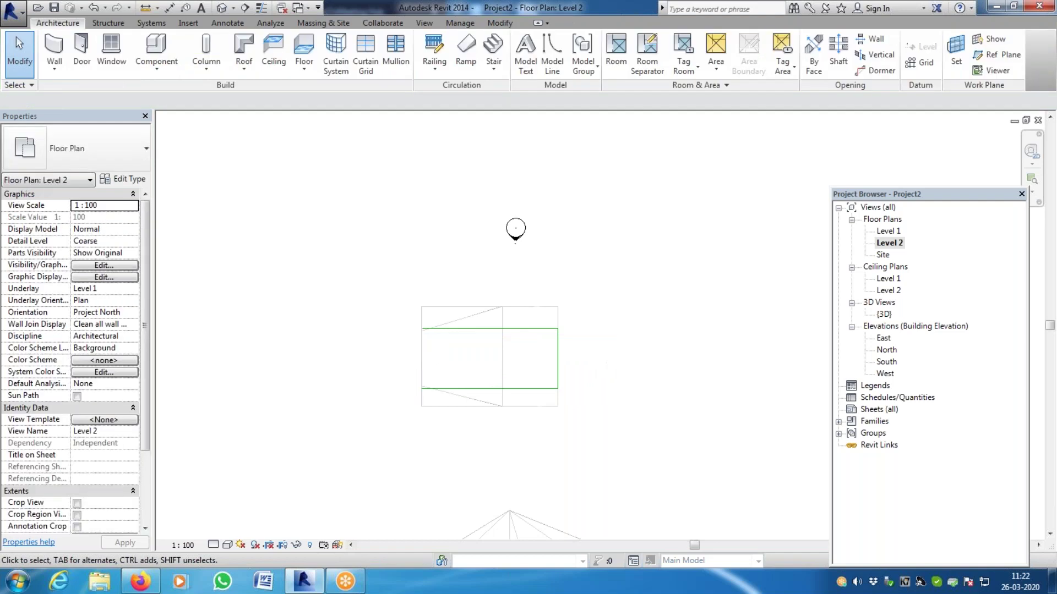
Open the second mass for in-place editing from the 3D view and switch to the Level 2 floor plan
left_click(221, 9)
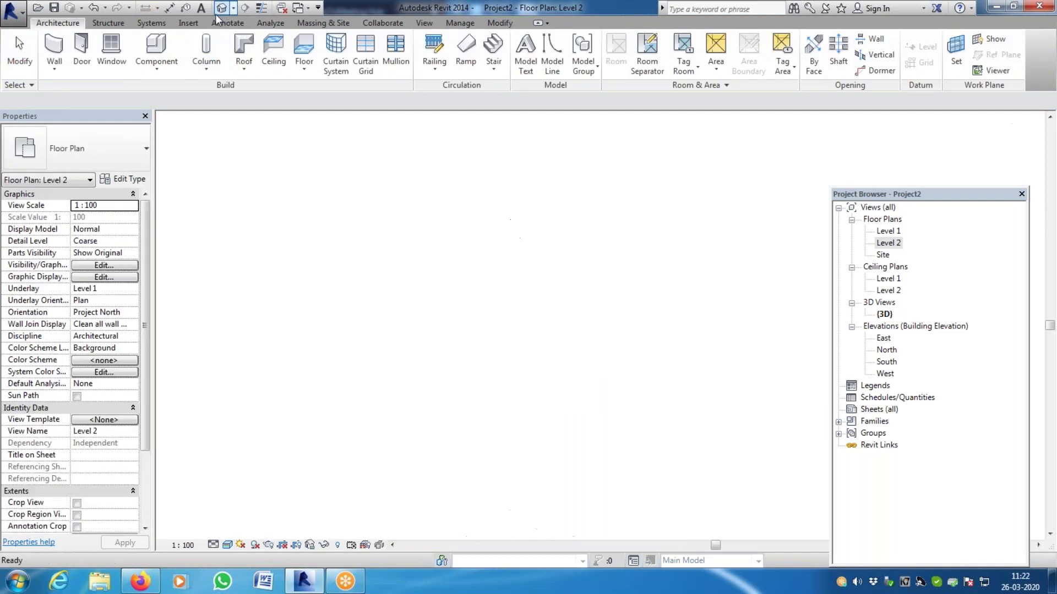
scroll(537, 341, "up", 2)
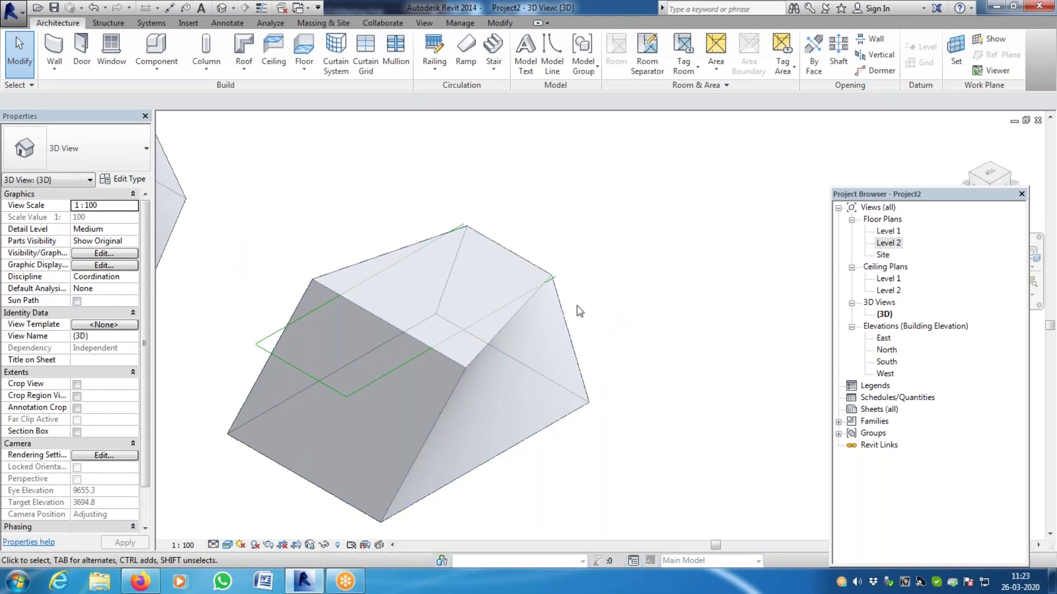
scroll(502, 295, "up", 2)
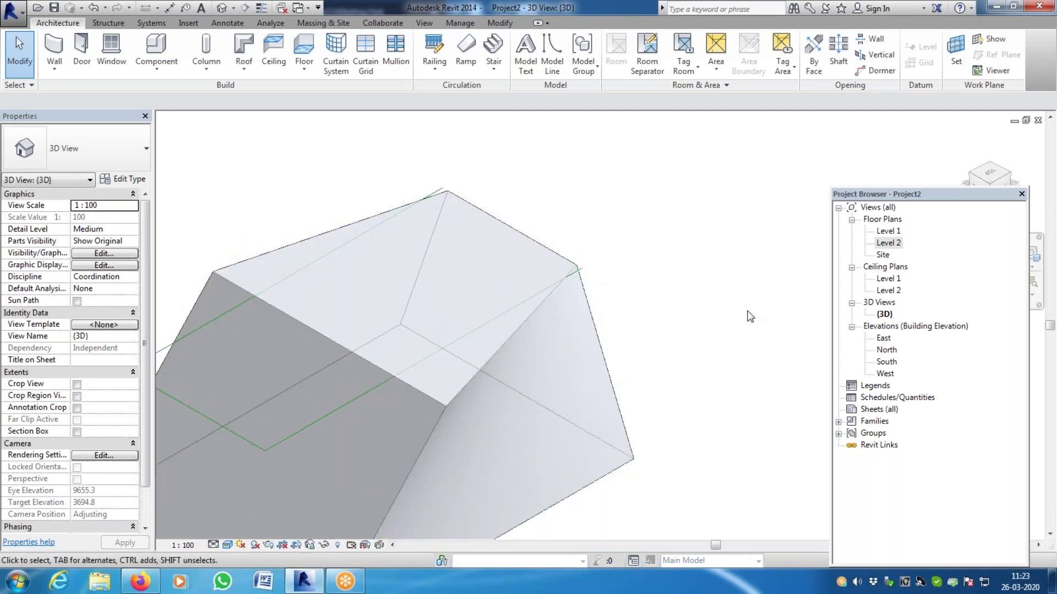
left_click(594, 327)
scroll(594, 327, "down", 2)
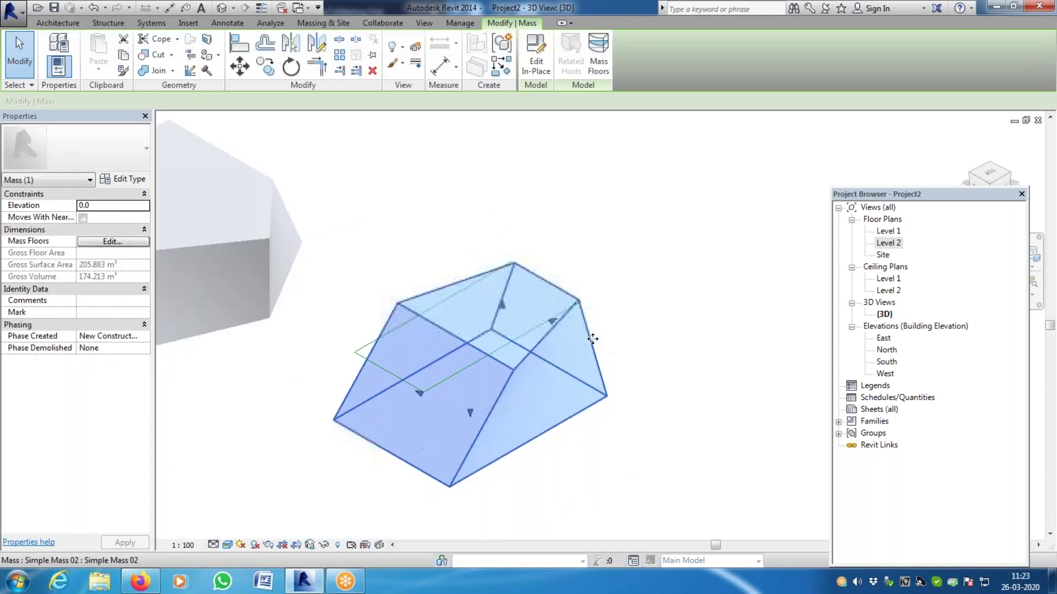
left_click(536, 55)
scroll(582, 301, "up", 2)
double_click(888, 242)
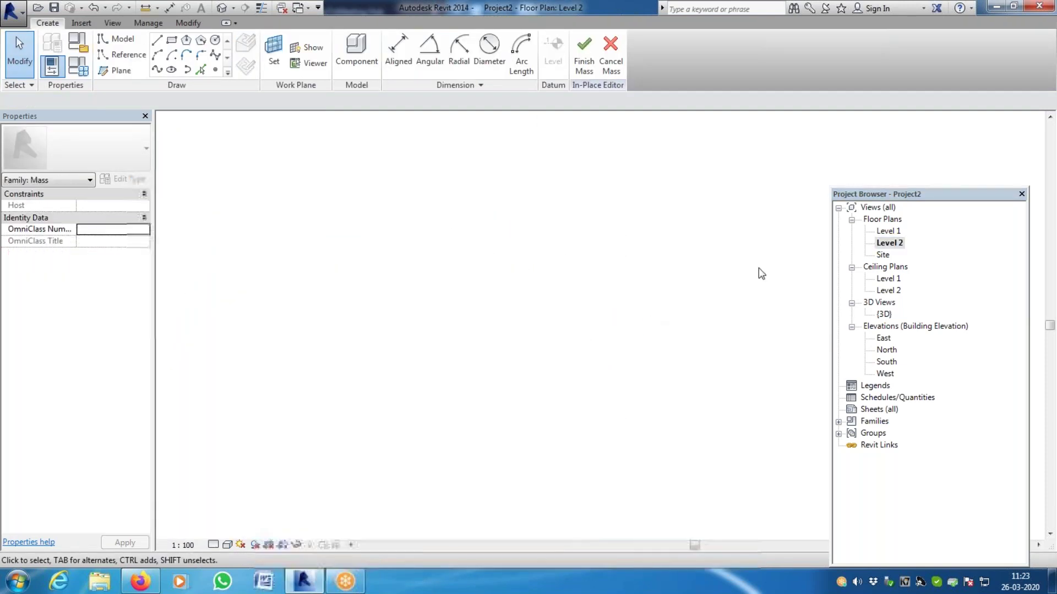
Move the upper-left vertex of the mass's slanted edge onto the end of the upper guide line
scroll(440, 350, "up", 4)
left_click(449, 281)
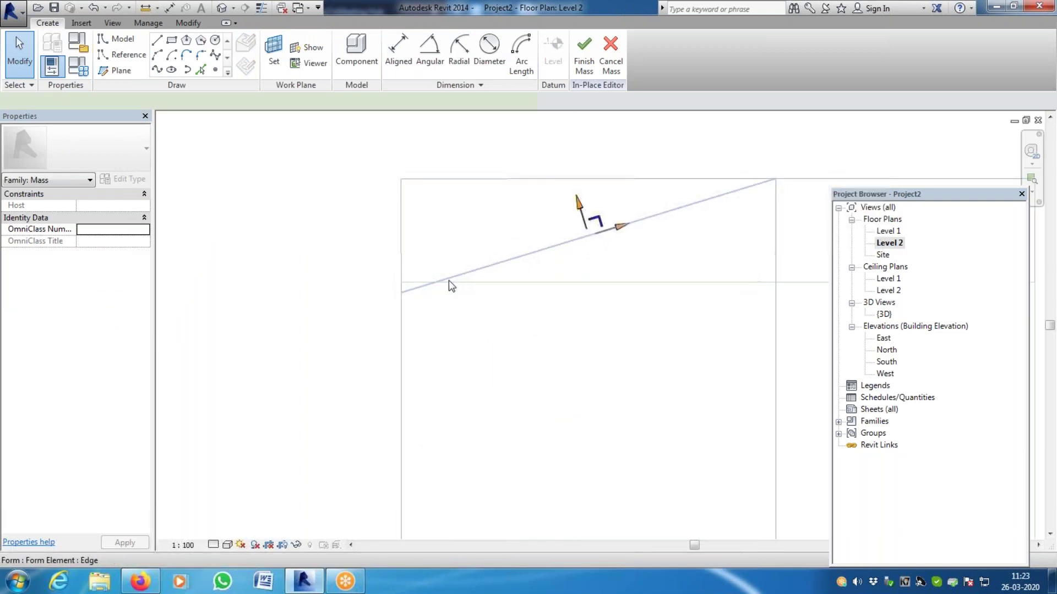
left_click(402, 293)
left_click_drag(449, 327, 449, 322)
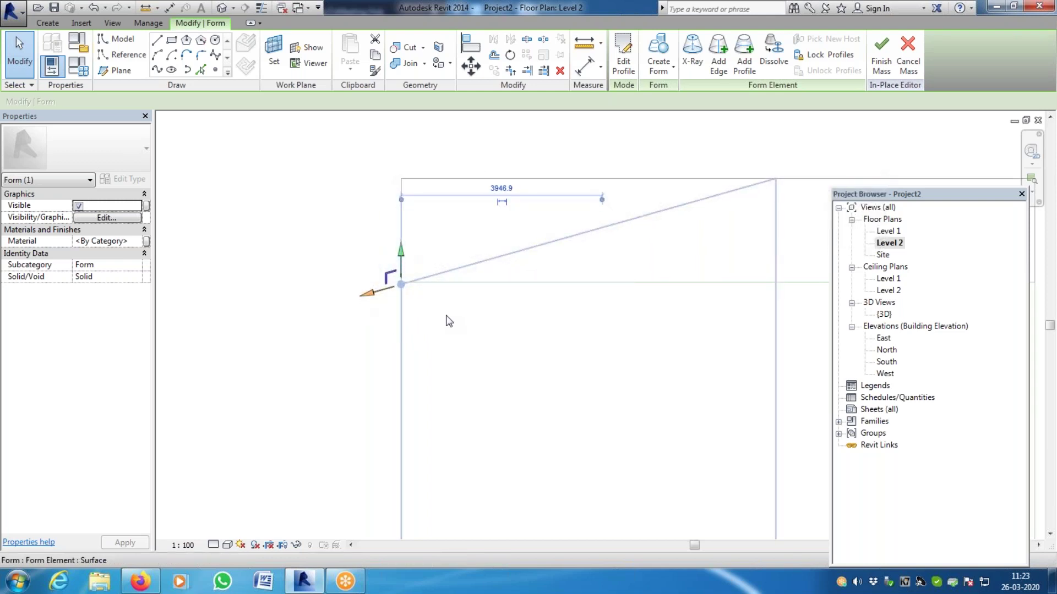
Move the lower-left vertex of the mass's slanted edge onto the end of the lower guide line
scroll(422, 264, "down", 3)
scroll(406, 290, "up", 3)
left_click(416, 295)
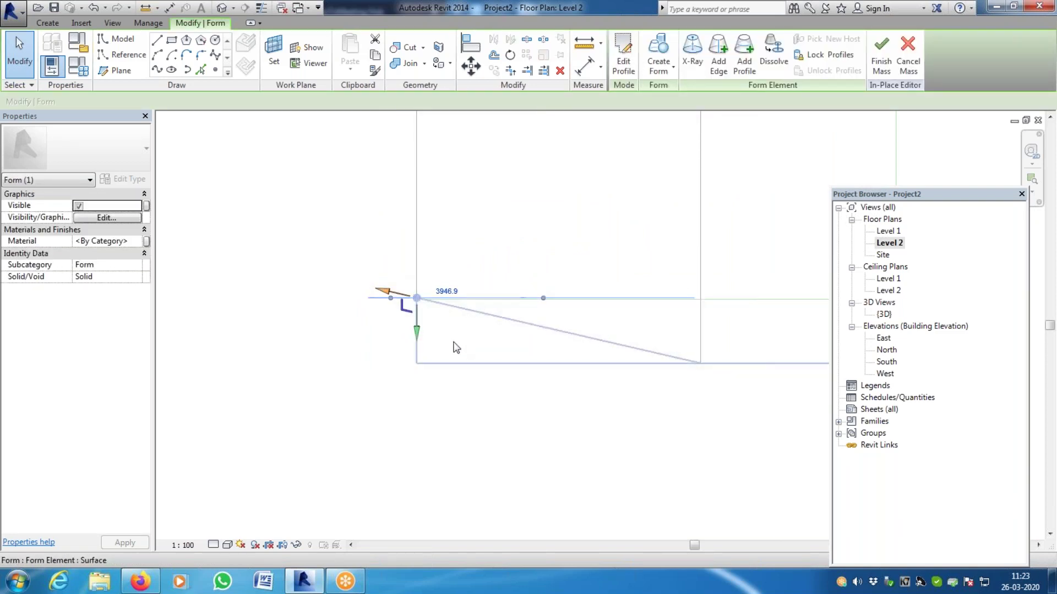
scroll(456, 346, "down", 3)
scroll(452, 213, "up", 3)
scroll(452, 214, "up", 3)
scroll(380, 235, "down", 4)
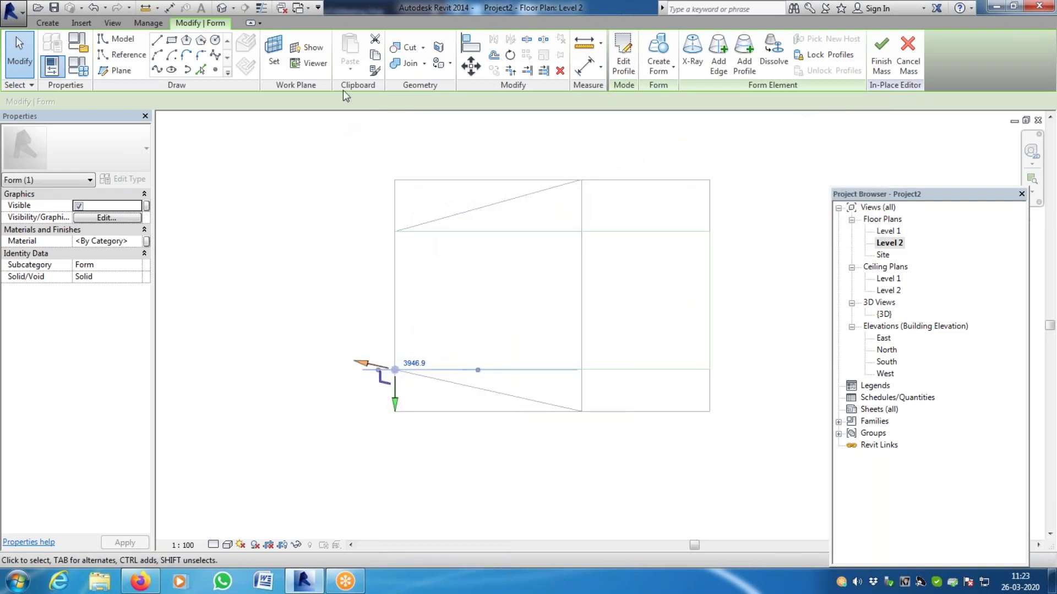
Check the reshaped mass in the 3D view and finish the in-place mass edit
left_click(222, 7)
scroll(509, 200, "down", 2)
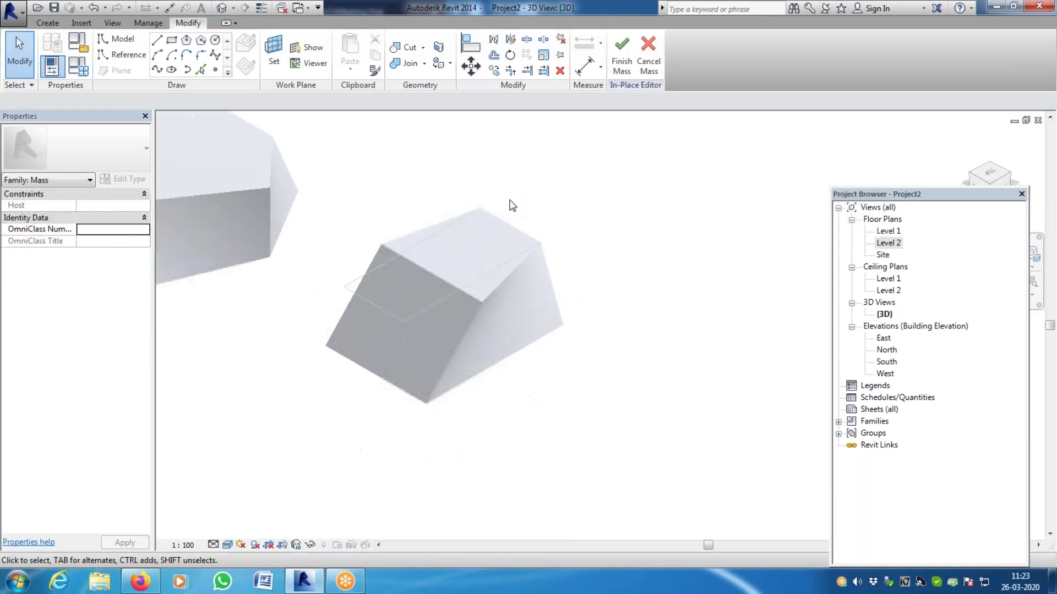
scroll(498, 292, "up", 2)
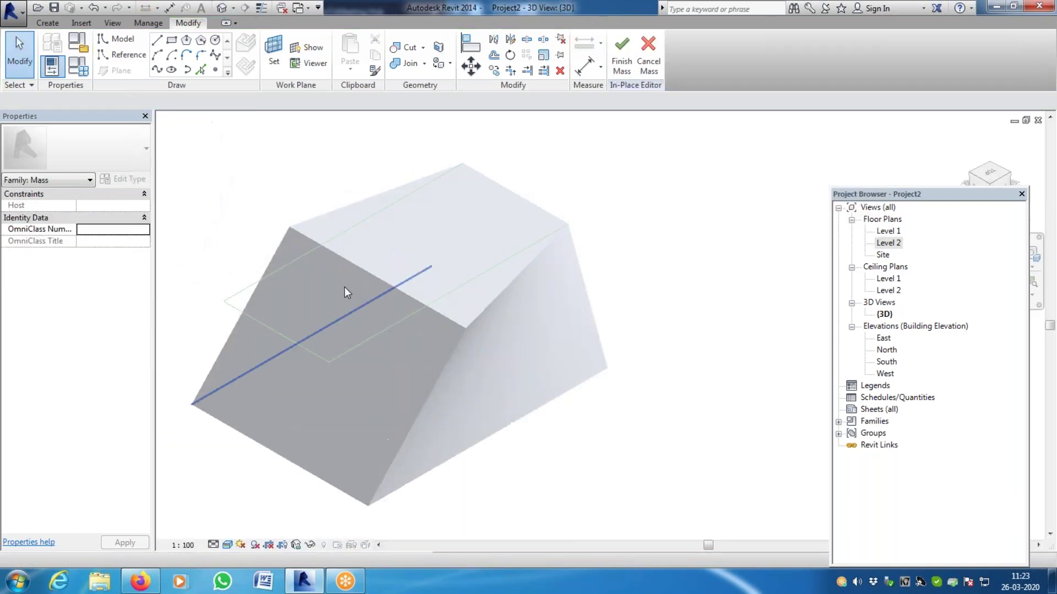
left_click(618, 53)
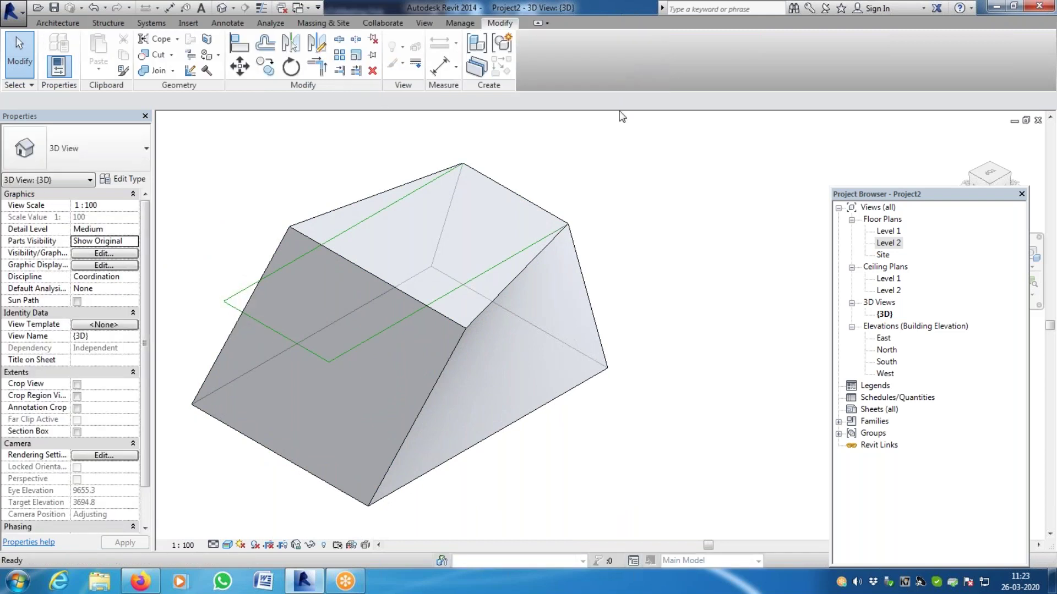
Delete the three guide lines around the mass in the 3D view
left_click(484, 272)
key("Escape")
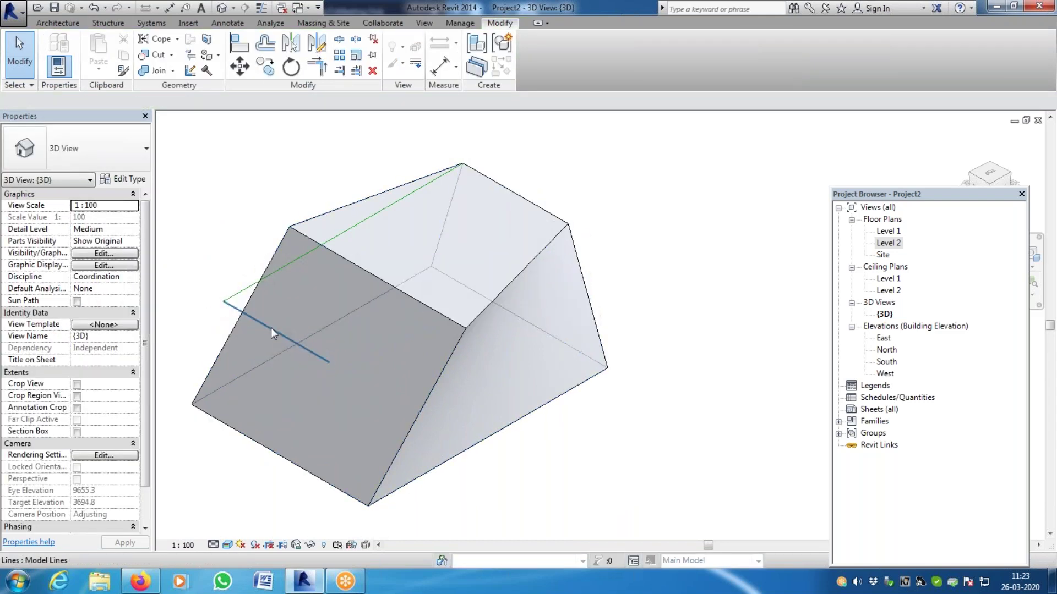
left_click(273, 273)
key("Delete")
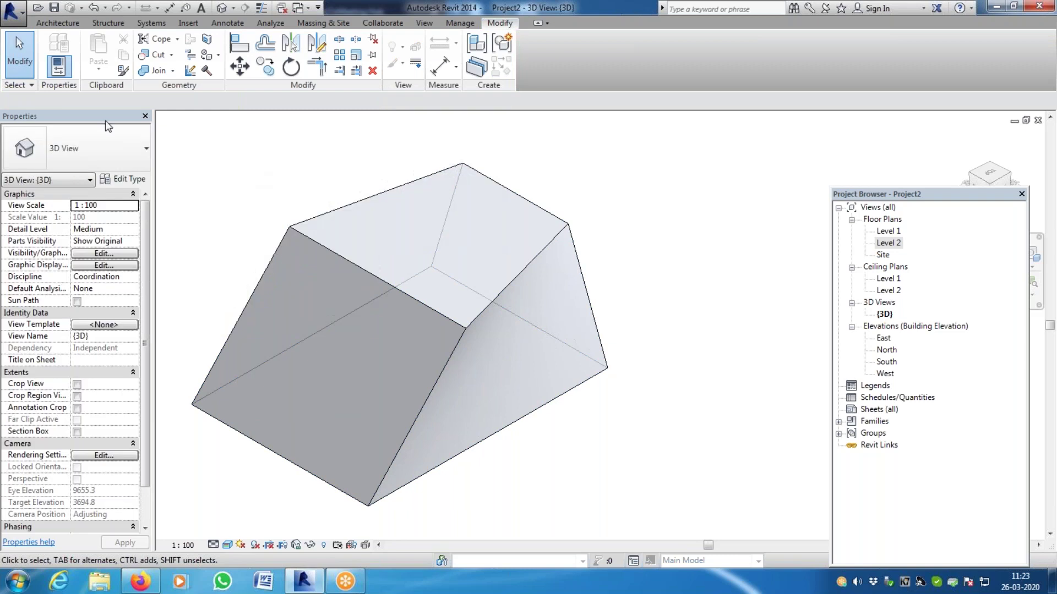
Draw a model-line rectangle about 18000 by 11000 mm below the hexagonal mass in the Level 1 floor plan
left_click(51, 25)
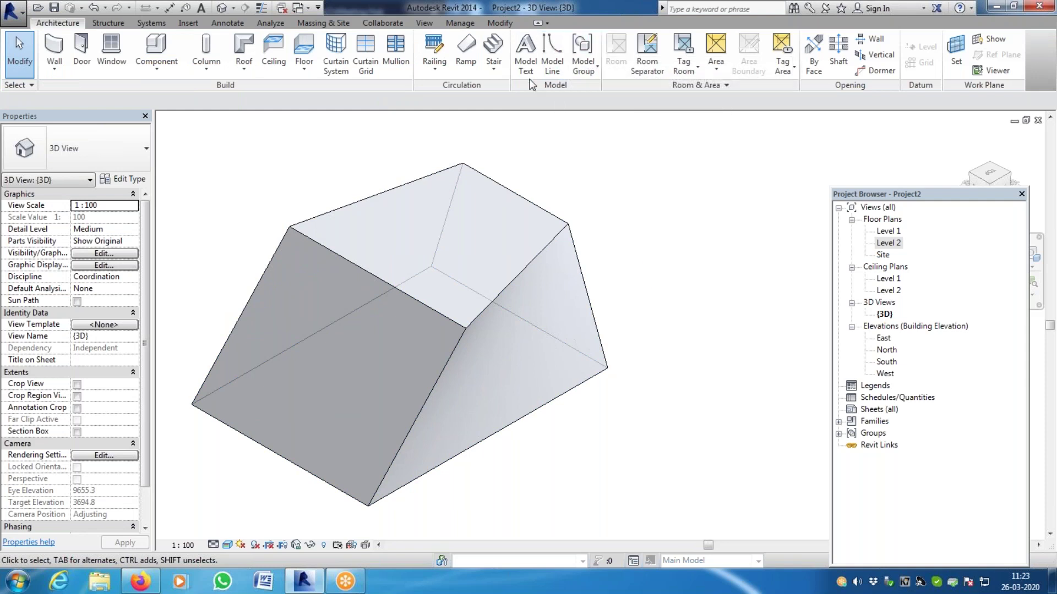
middle_click_drag(422, 130, 598, 320, "shift")
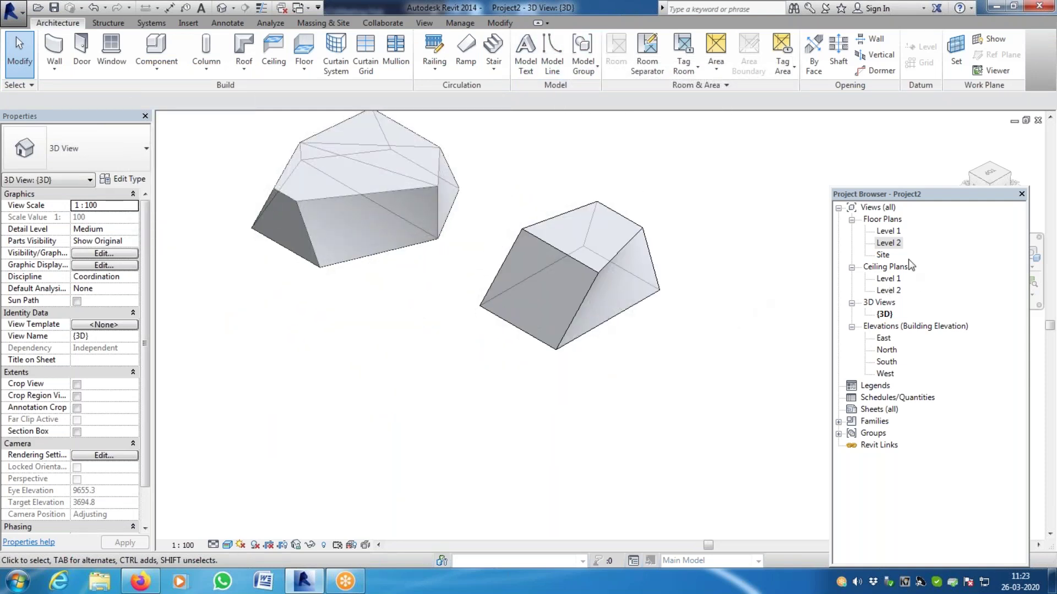
double_click(892, 231)
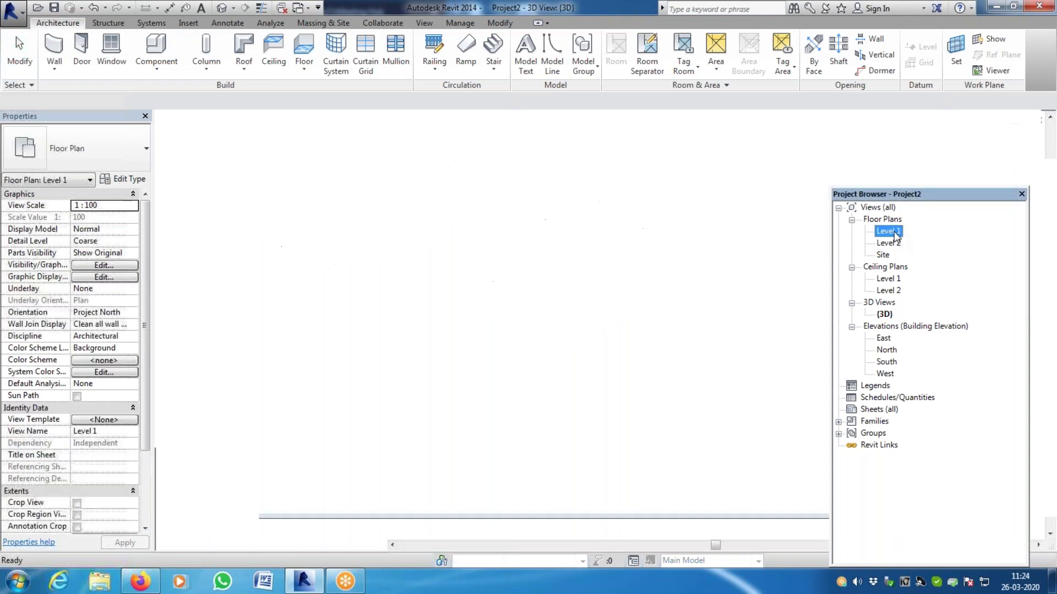
scroll(498, 197, "down", 4)
left_click(552, 55)
scroll(491, 264, "up", 3)
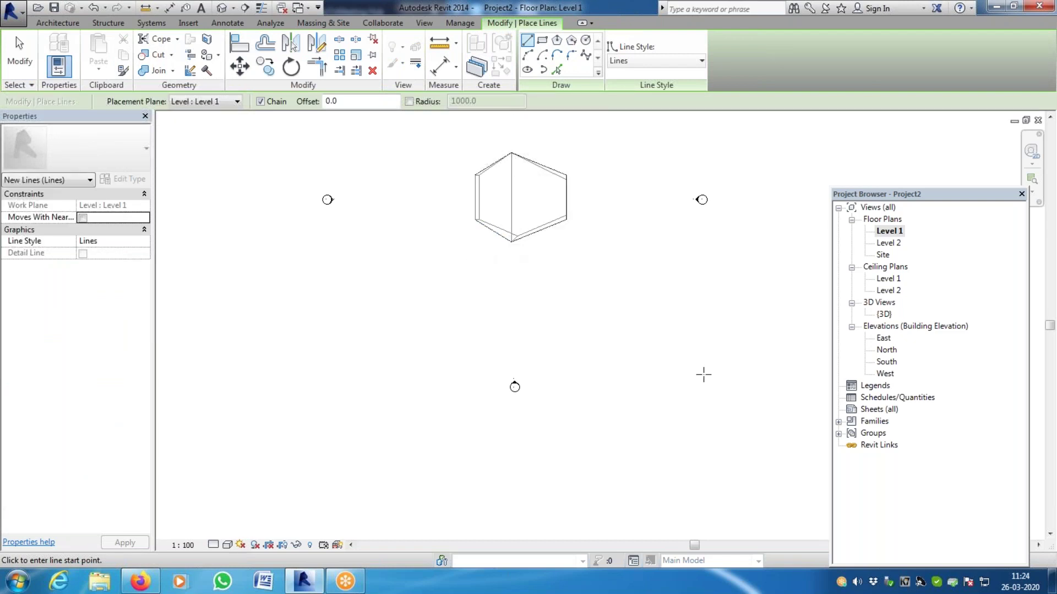
left_click(483, 269)
left_click(483, 351)
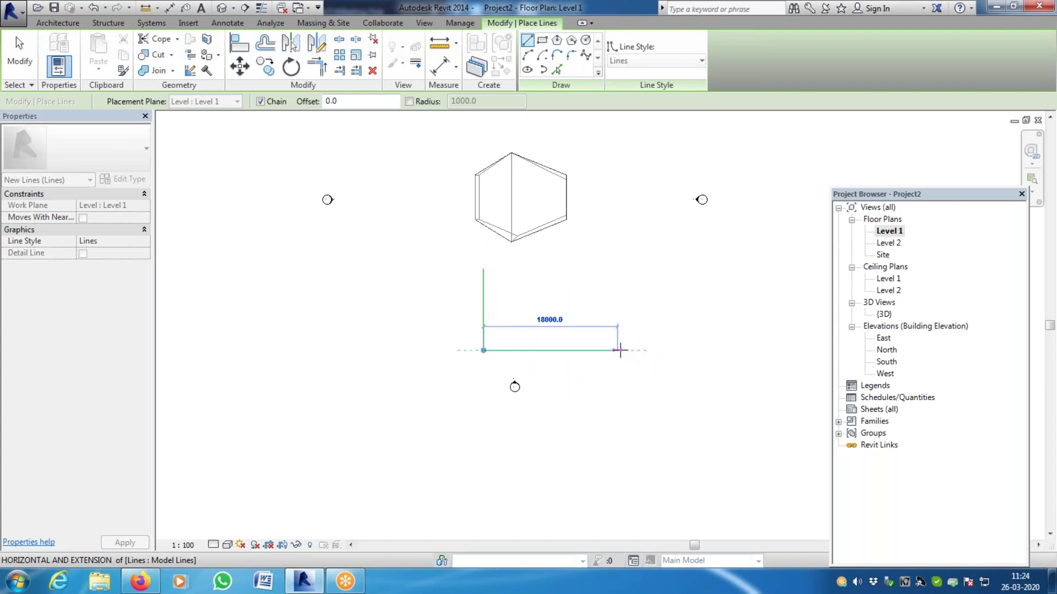
left_click(618, 350)
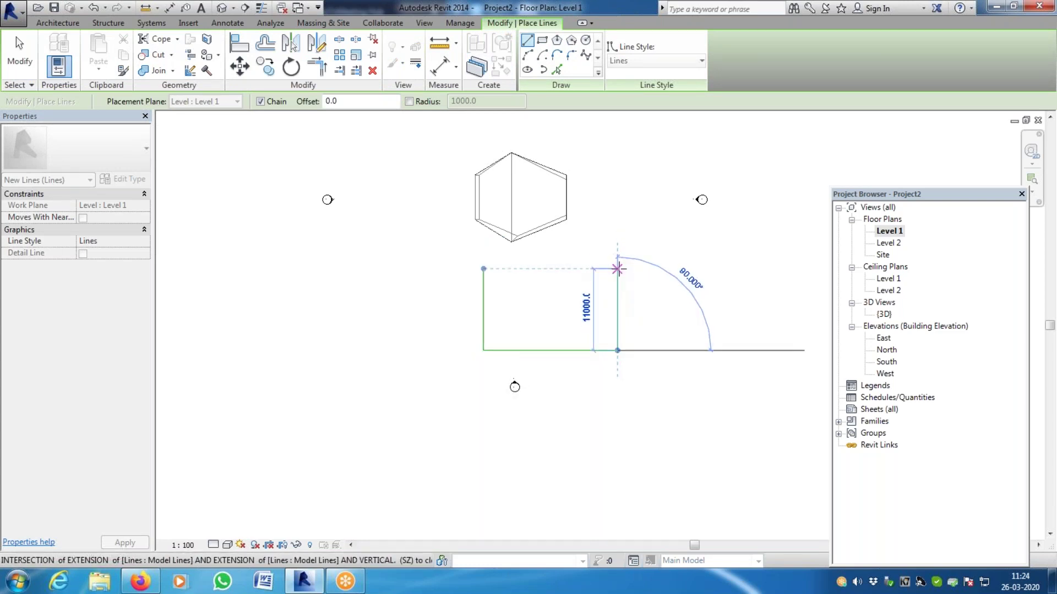
left_click(594, 269)
left_click(483, 269)
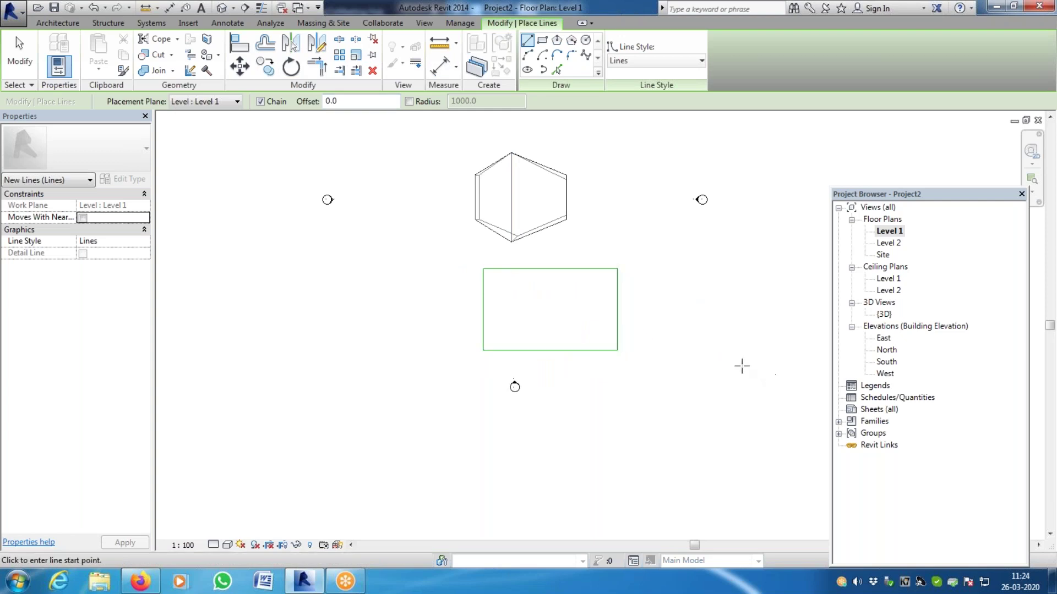
Draw model lines along both diagonals of the underlying rectangle in the Level 2 floor plan
double_click(888, 243)
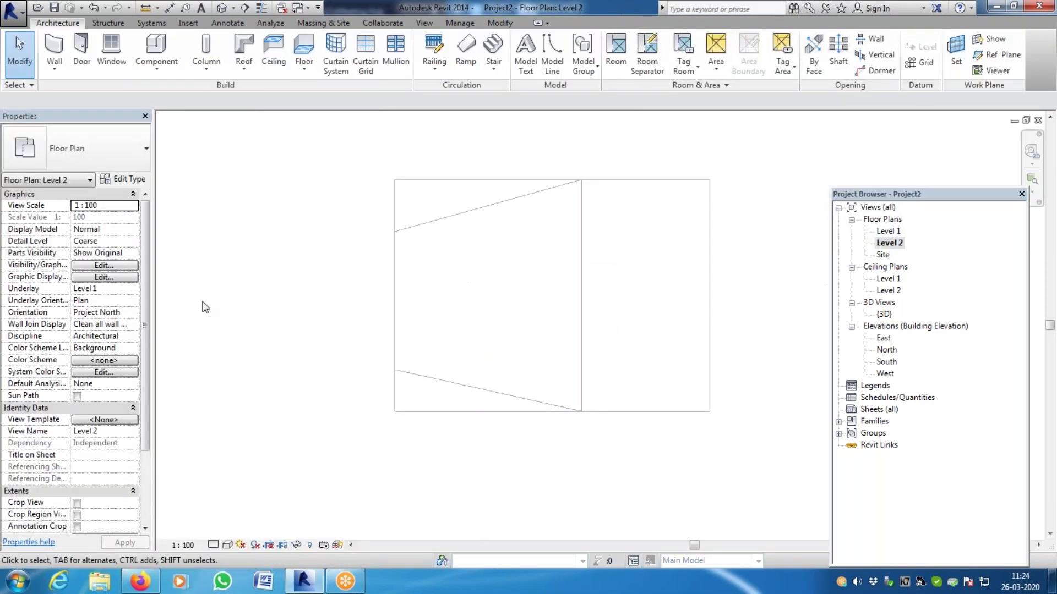
scroll(544, 369, "down", 3)
scroll(470, 224, "up", 1)
scroll(541, 394, "down", 2)
scroll(493, 262, "up", 4)
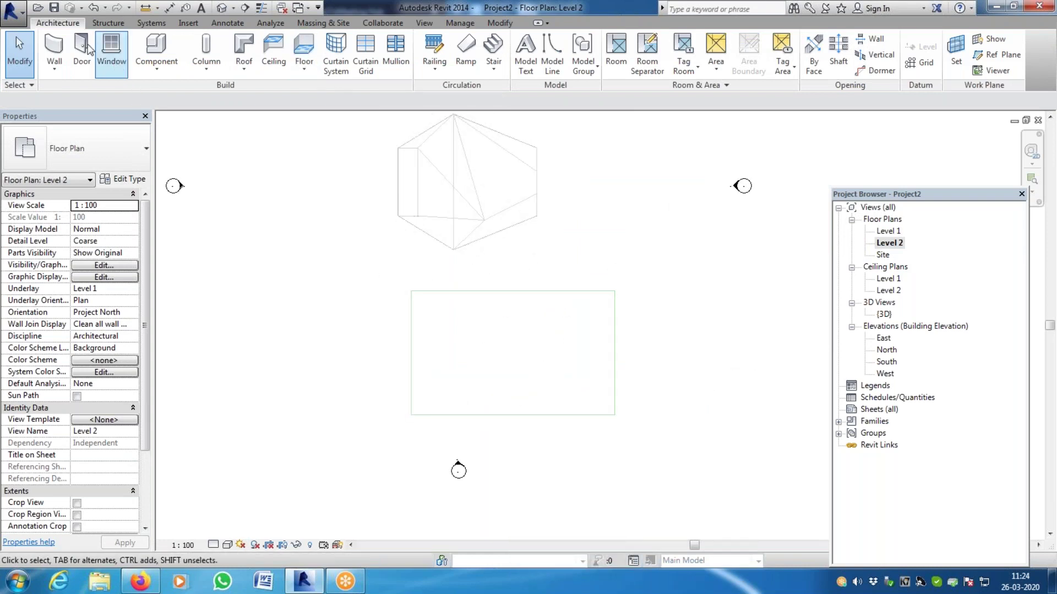
left_click(559, 66)
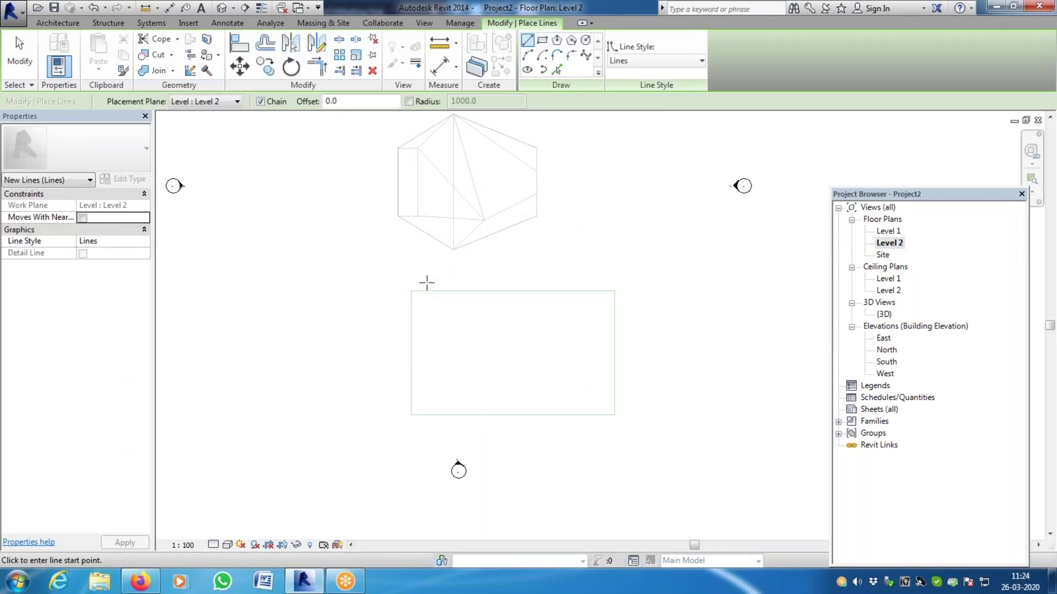
left_click(412, 291)
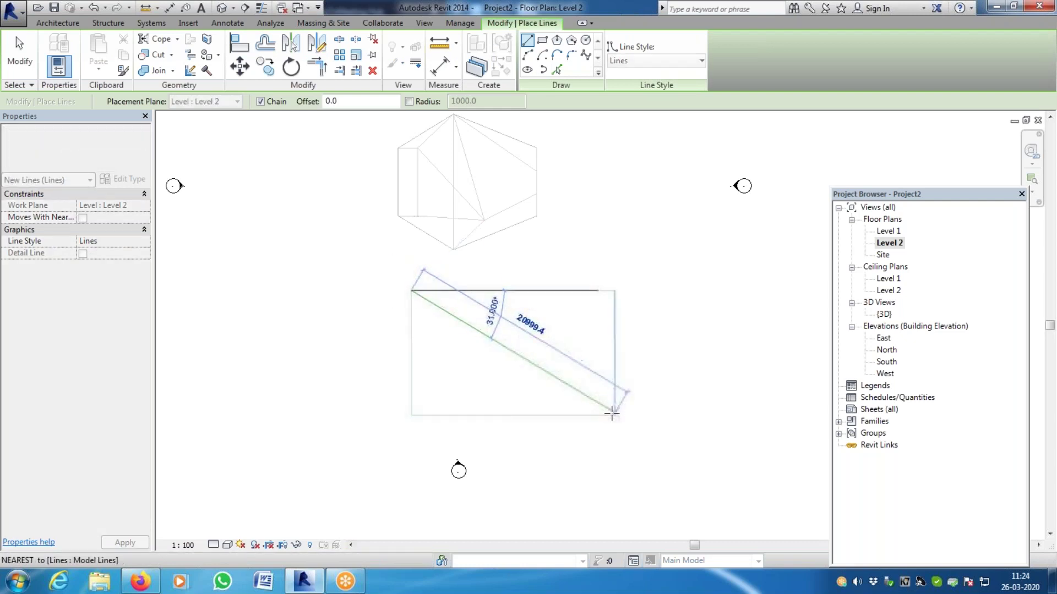
left_click(615, 415)
left_click(614, 290)
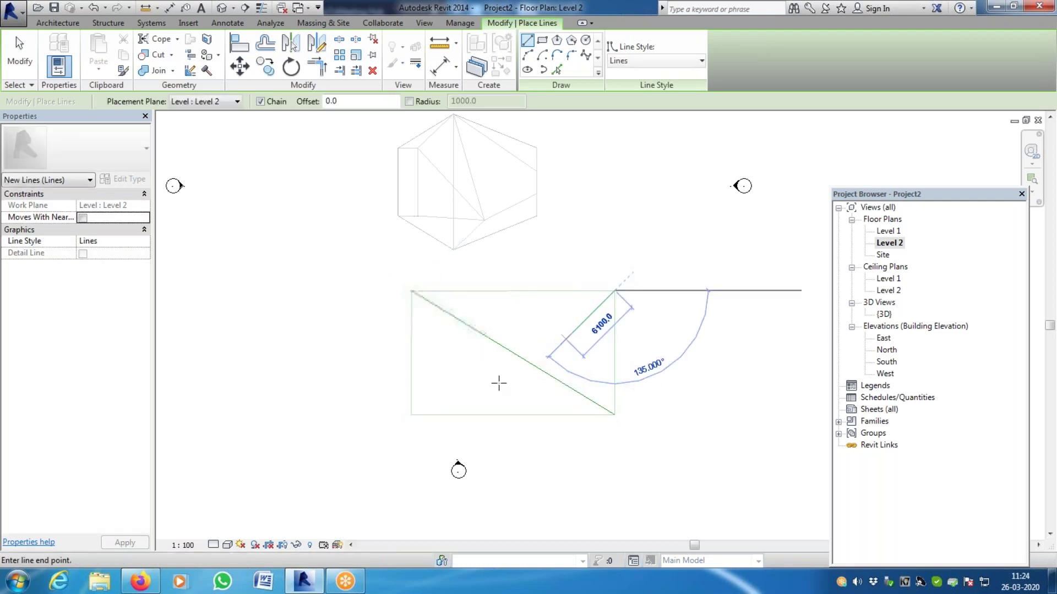
left_click(411, 414)
key("Escape")
scroll(550, 346, "up", 3)
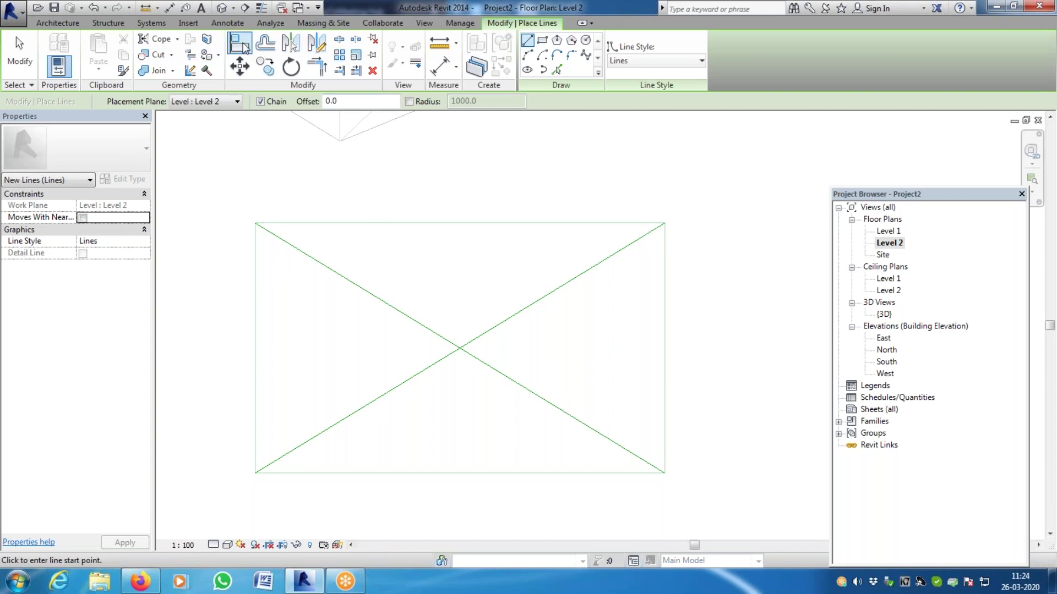
Start an in-place mass named Mass 1 from the default 3D view
left_click(216, 10)
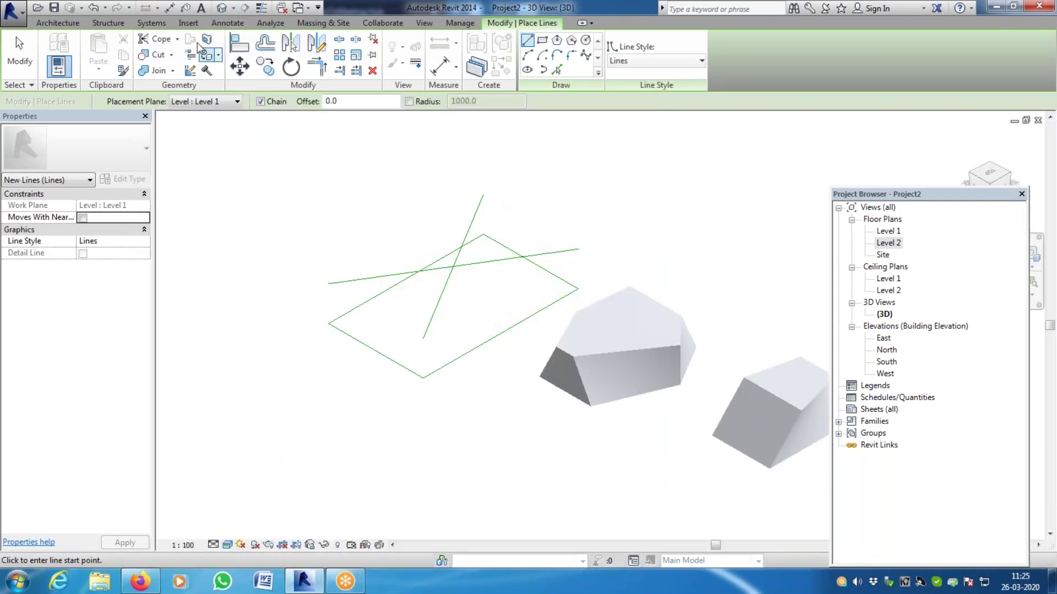
left_click(315, 24)
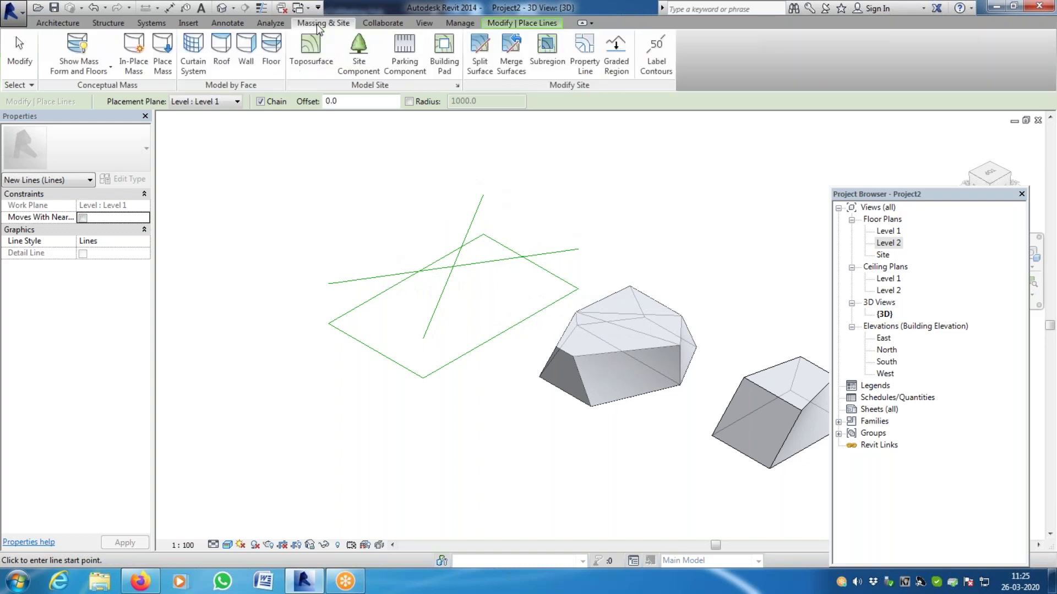
left_click(134, 49)
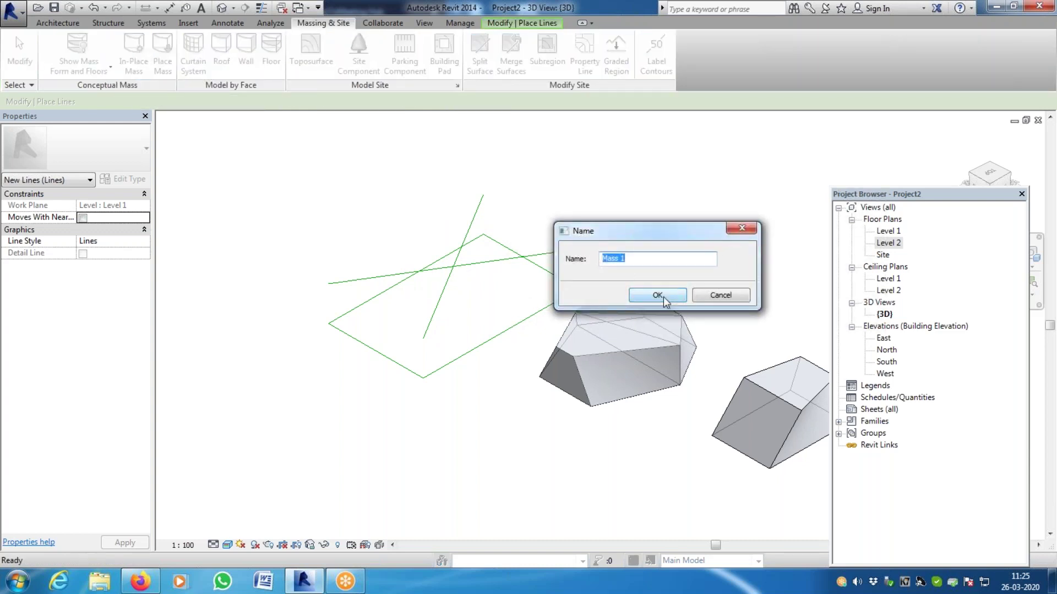
left_click(663, 296)
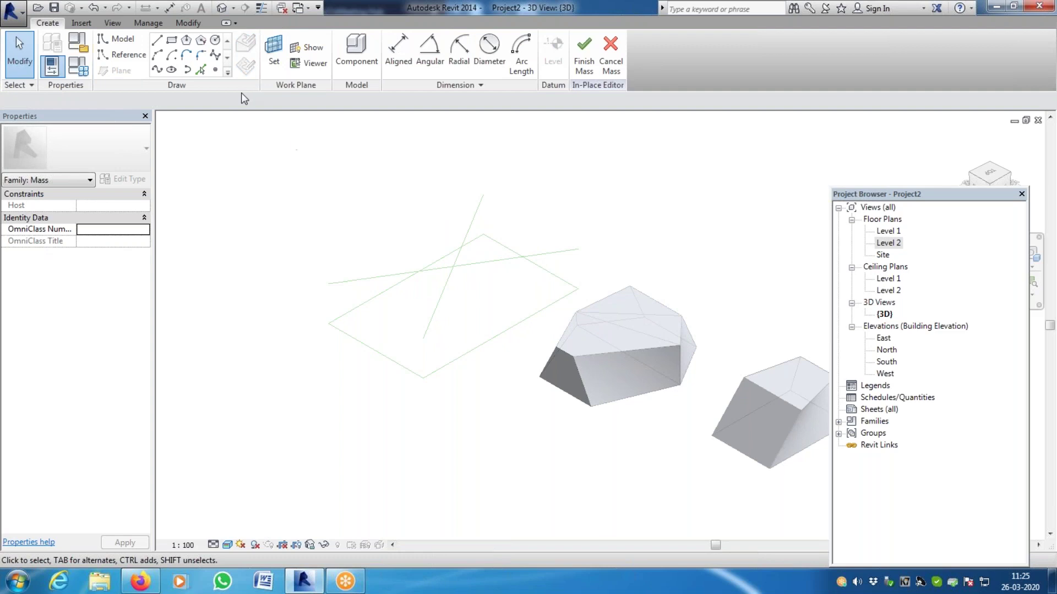
Try to trace the Level 1 rectangle corner by corner with mass model lines in the 3D view
left_click(157, 40)
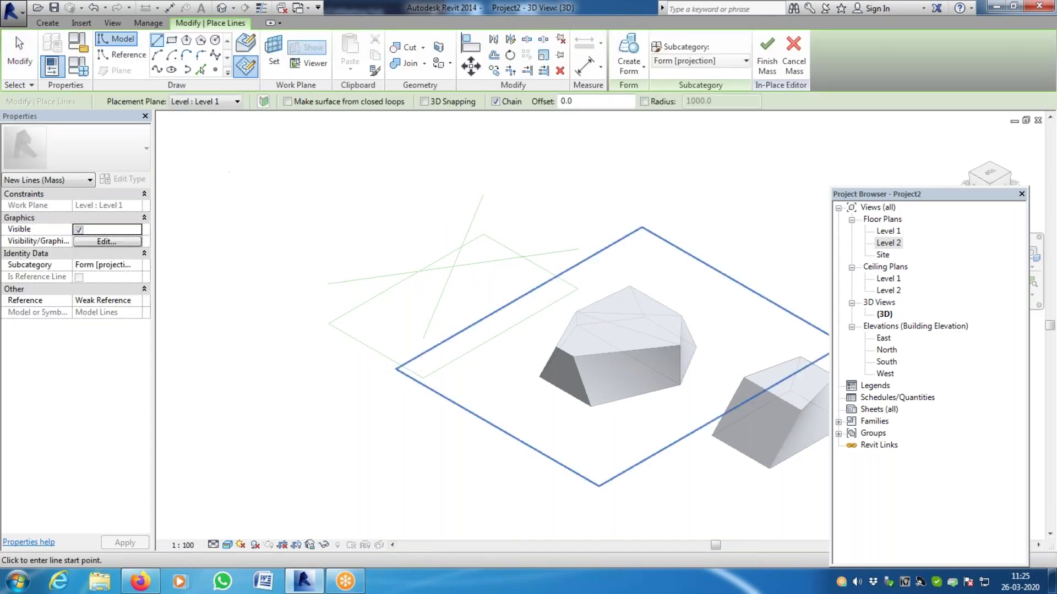
left_click(328, 324)
left_click(407, 367)
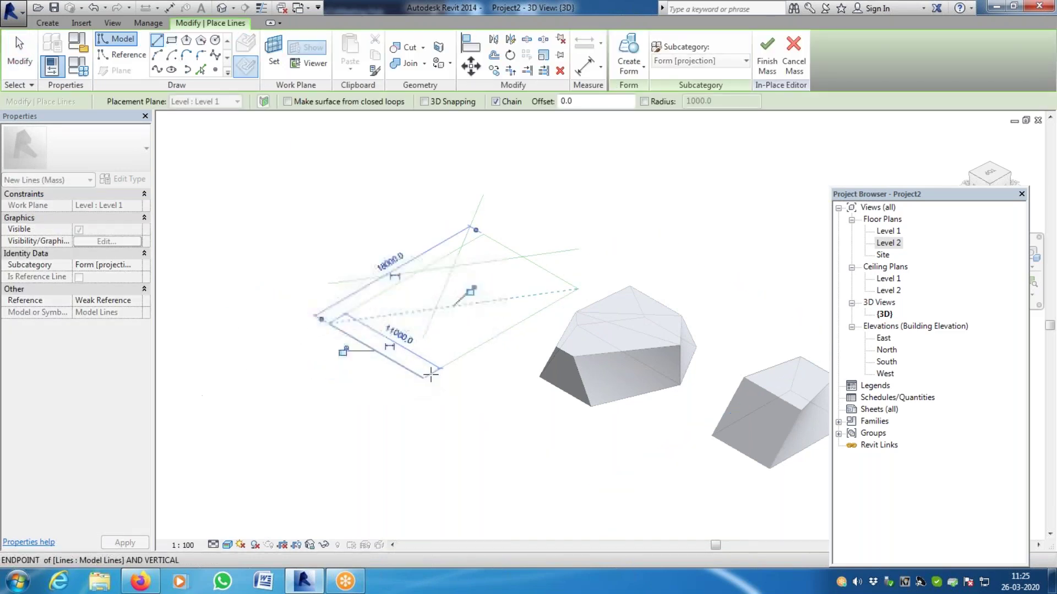
left_click(575, 287)
left_click(484, 234)
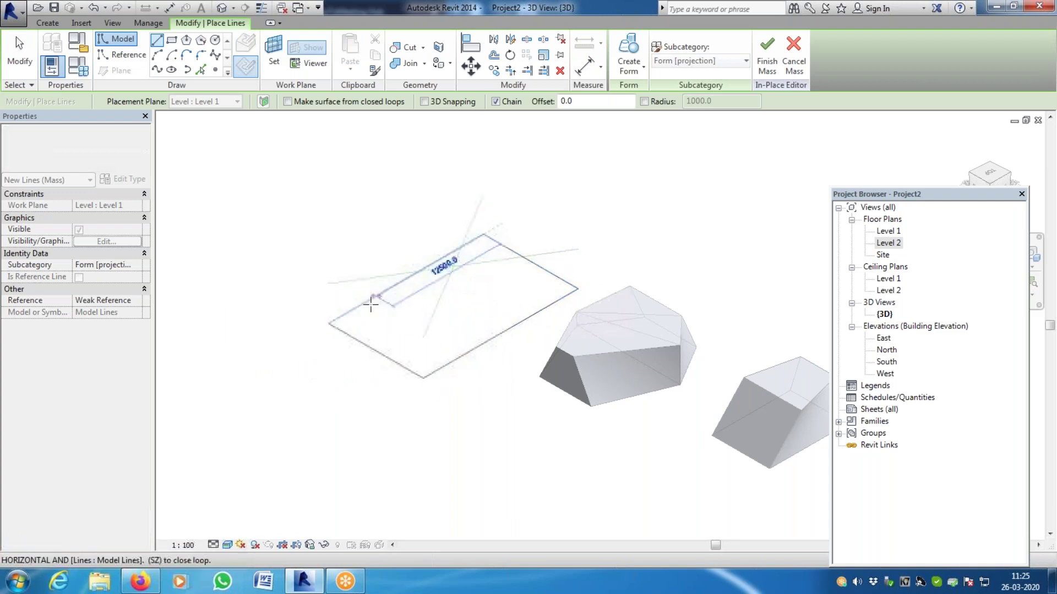
left_click(329, 322)
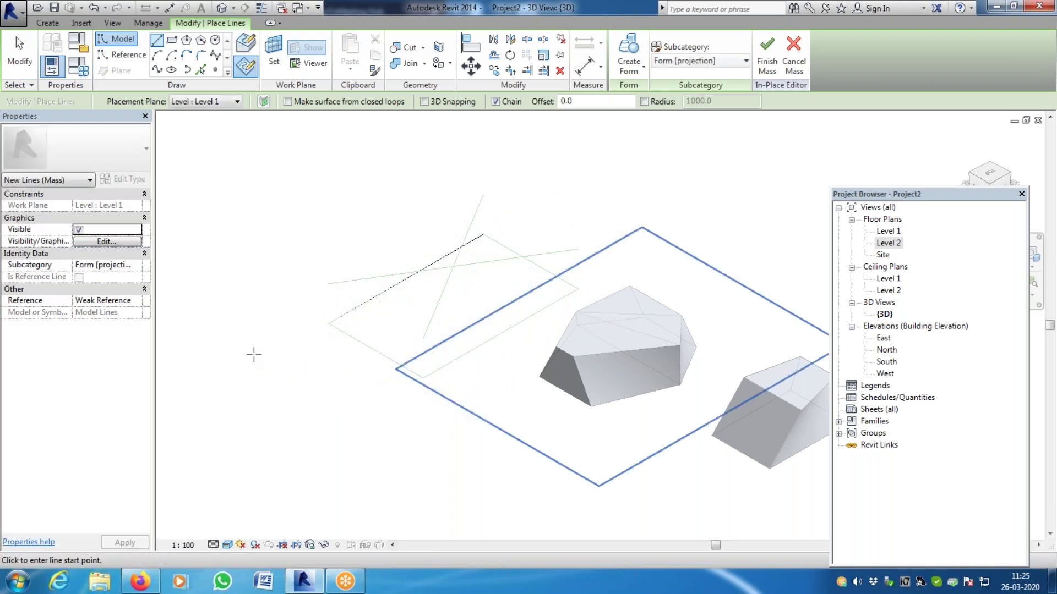
scroll(307, 390, "down", 3)
scroll(347, 333, "up", 4)
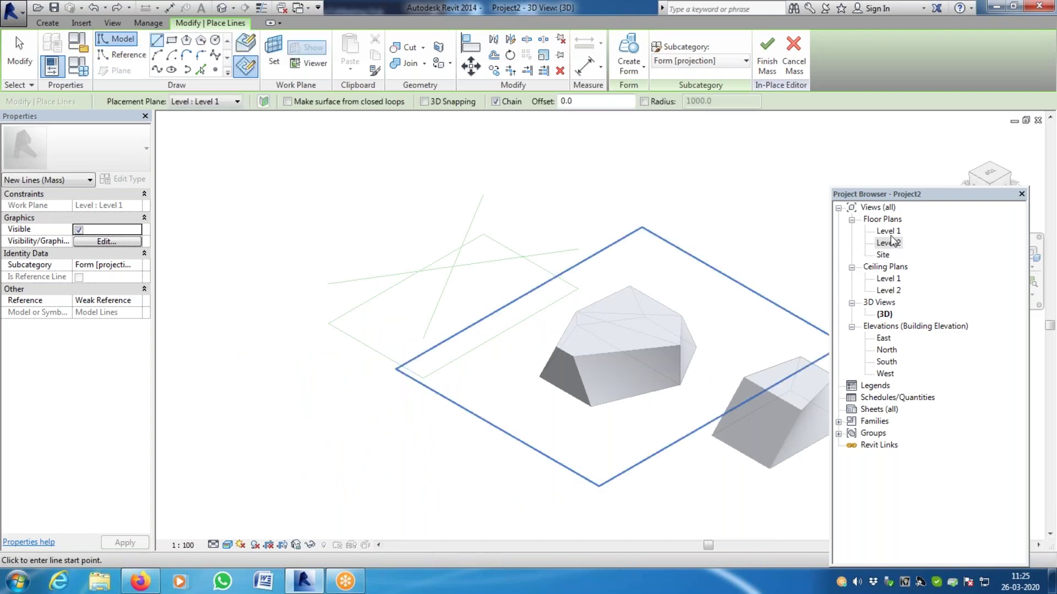
Try to draw a single mass model line along the rectangle's 11000 mm edge in the 3D view
double_click(889, 232)
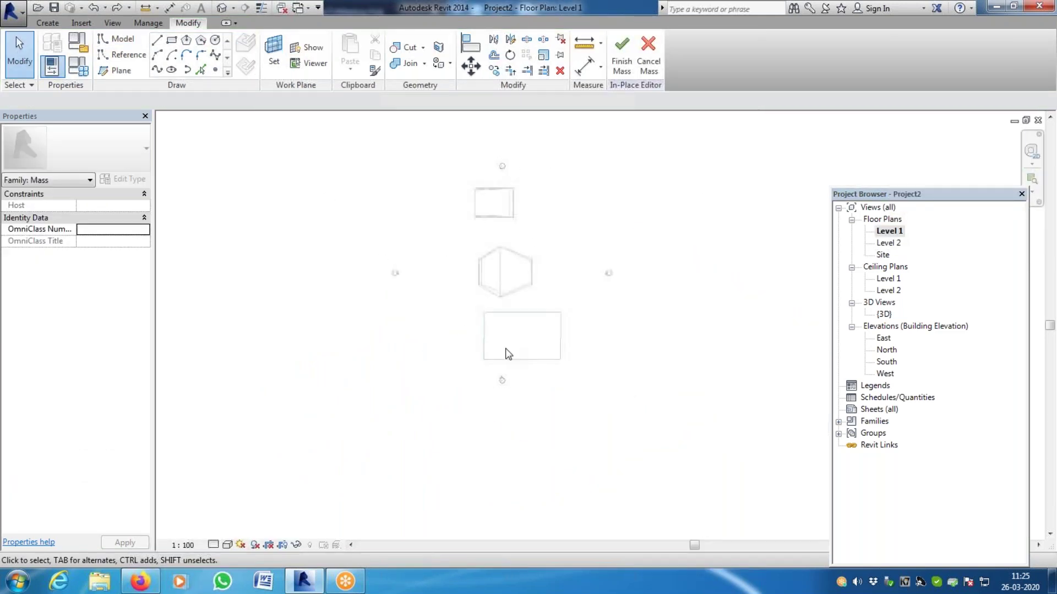
left_click(221, 9)
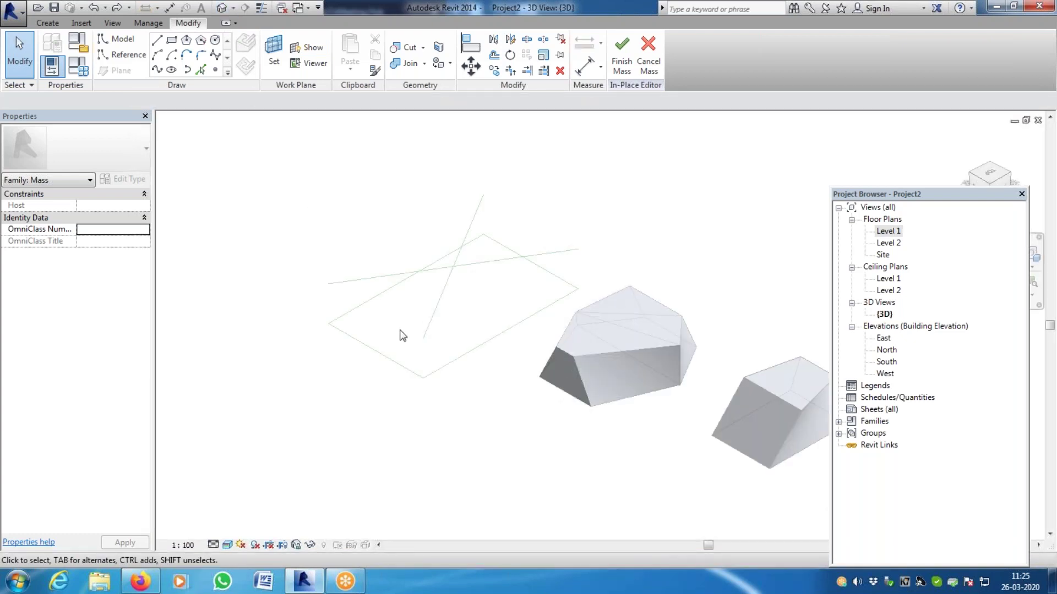
left_click(171, 43)
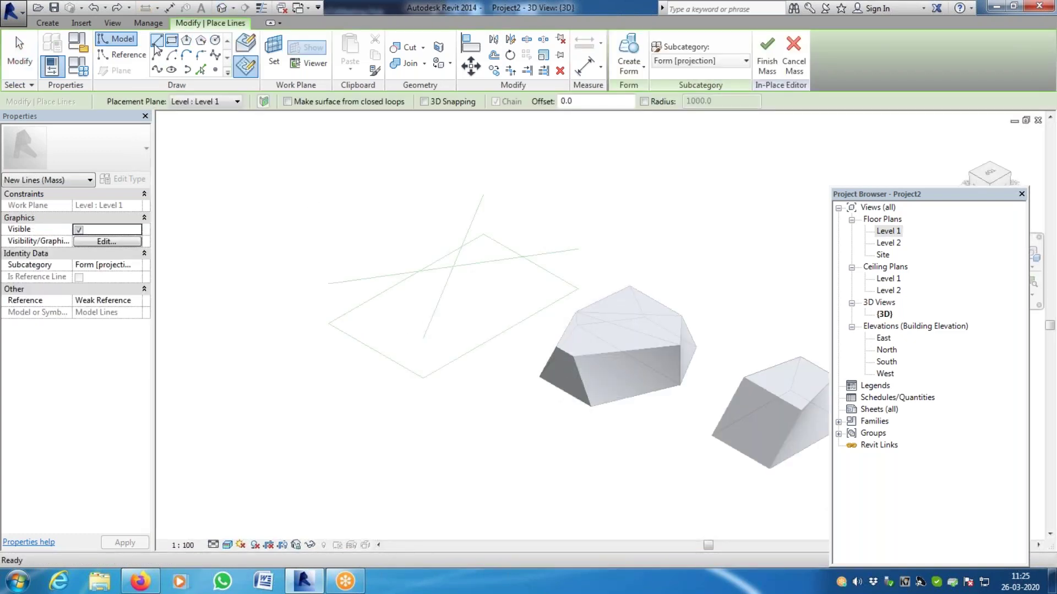
left_click(157, 41)
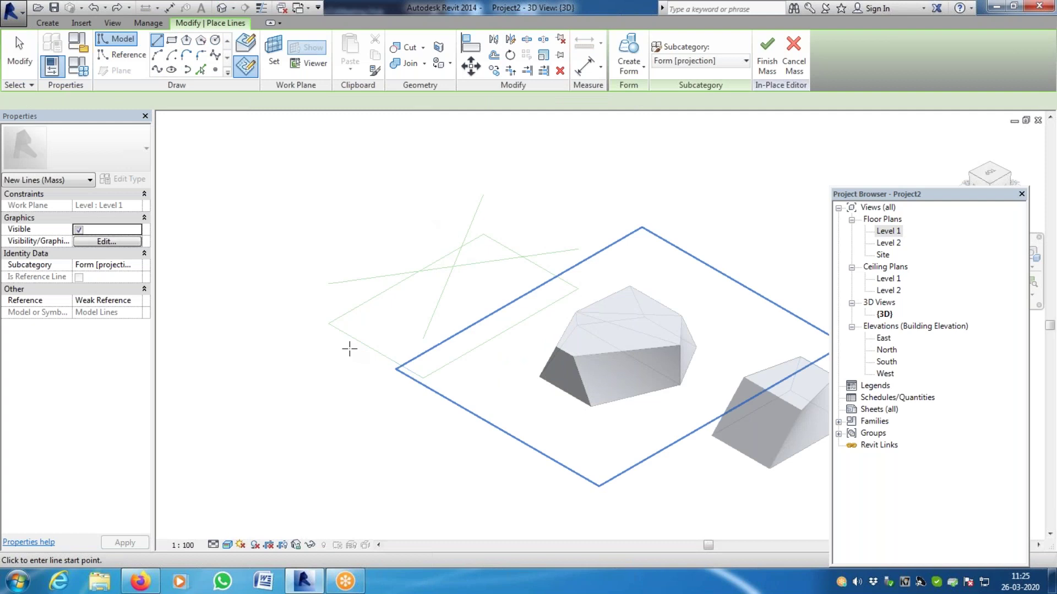
left_click(329, 324)
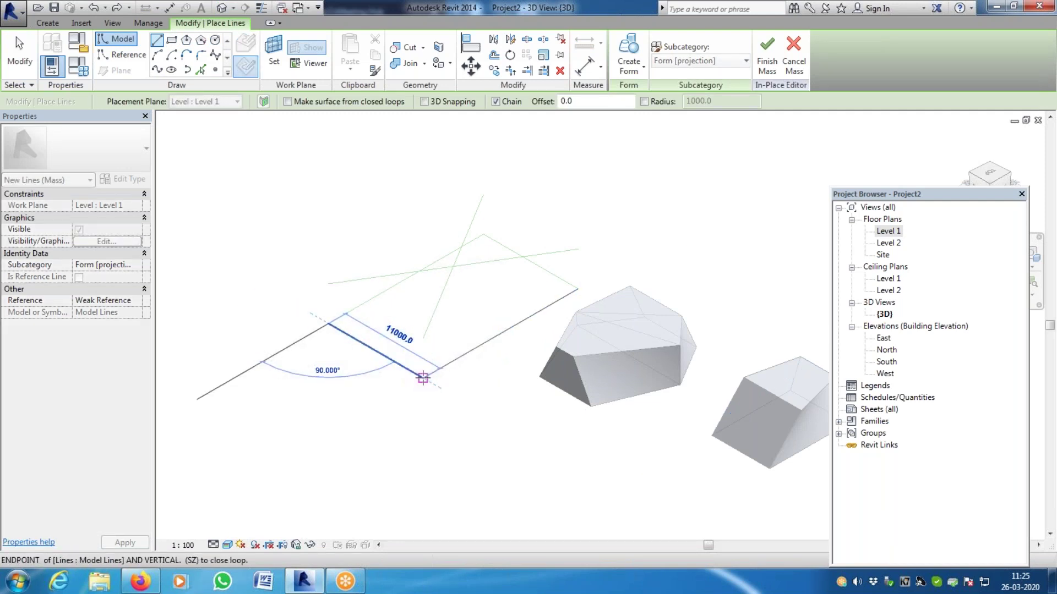
left_click(423, 378)
key("Escape")
key("Escape")
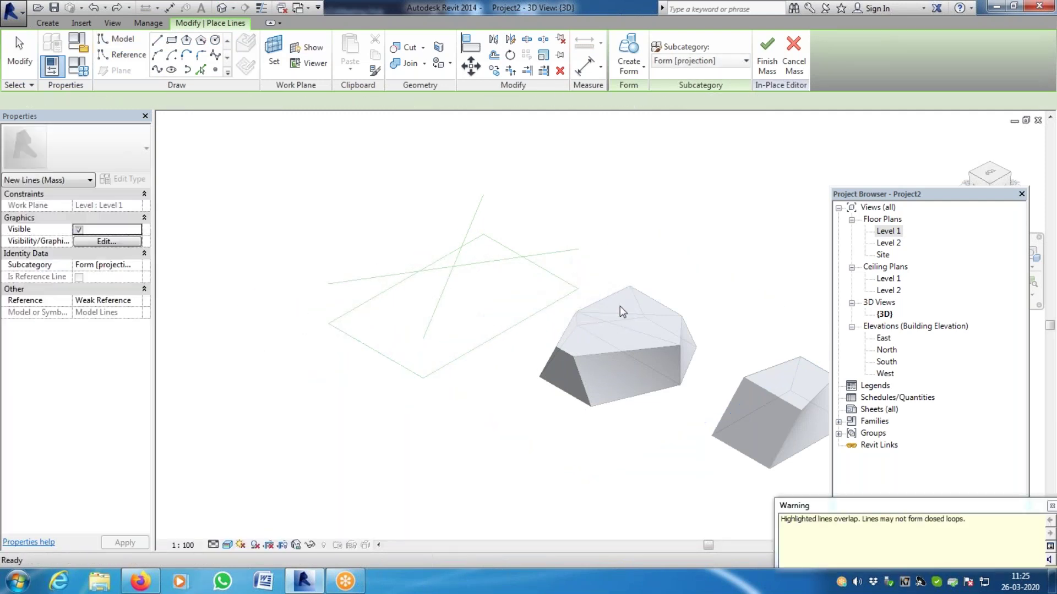
Trace the model-line rectangle with an 18000 by 11000 mm mass rectangle in the Level 1 floor plan
double_click(887, 231)
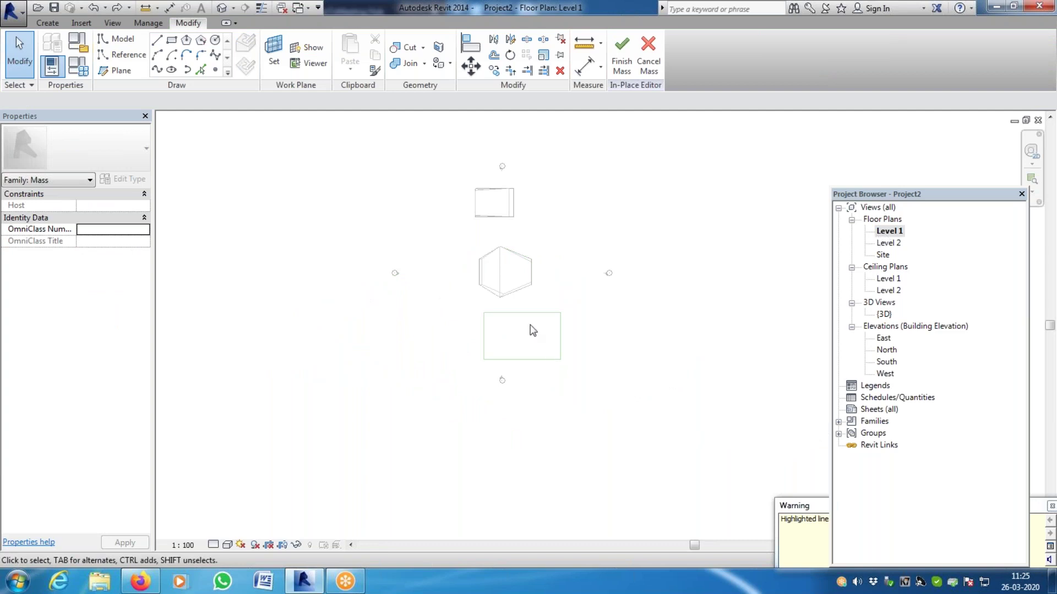
left_click_drag(460, 304, 646, 410)
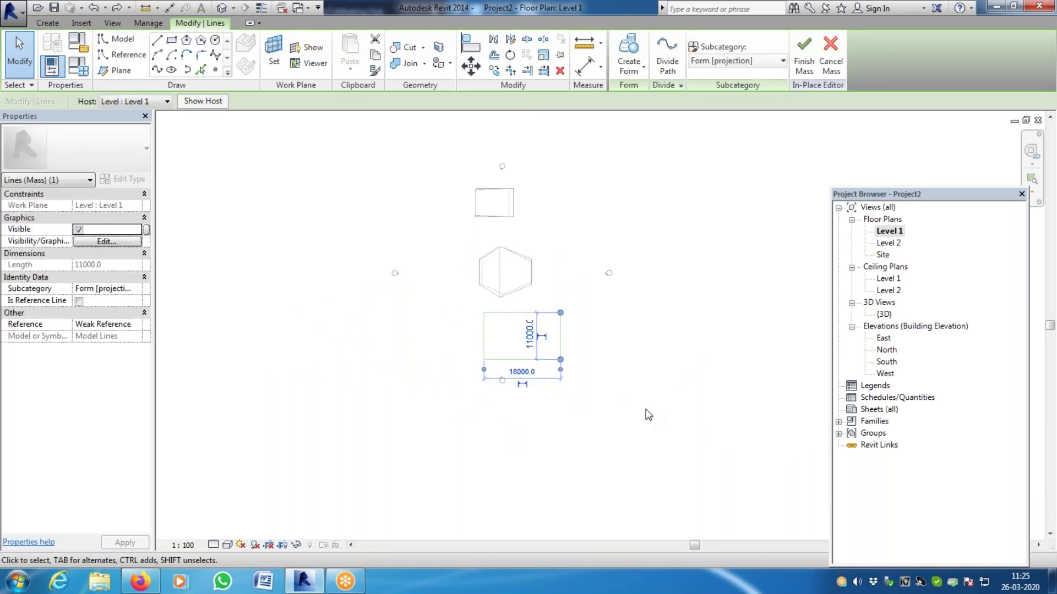
left_click(628, 405)
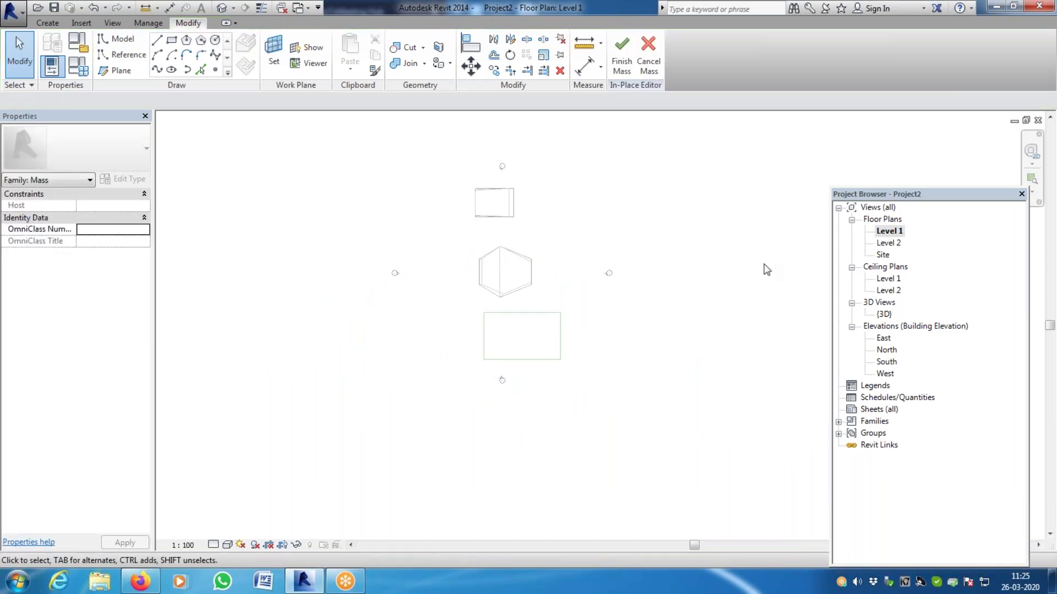
left_click(172, 41)
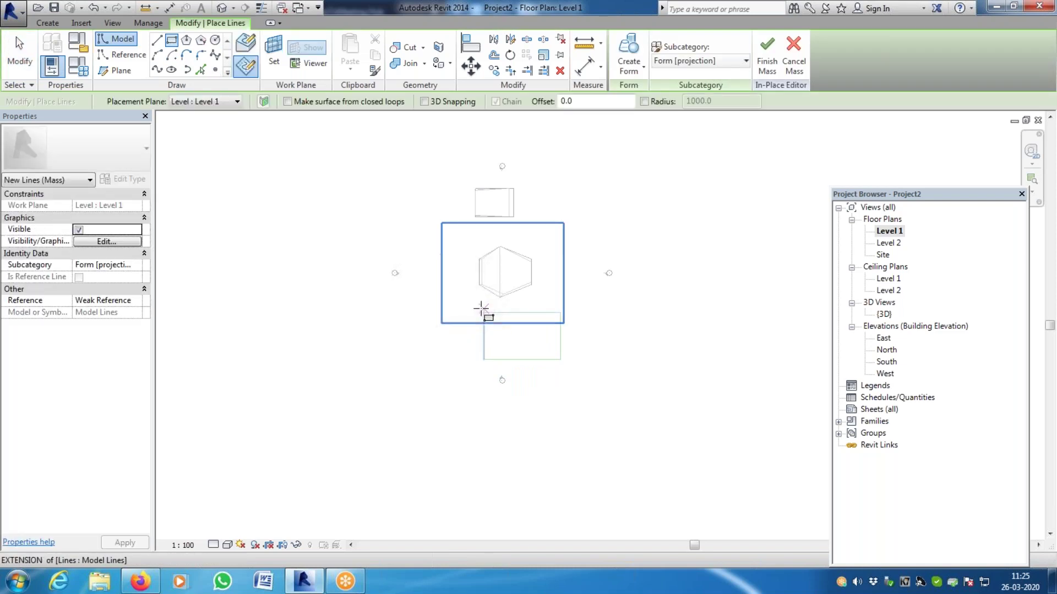
left_click(483, 312)
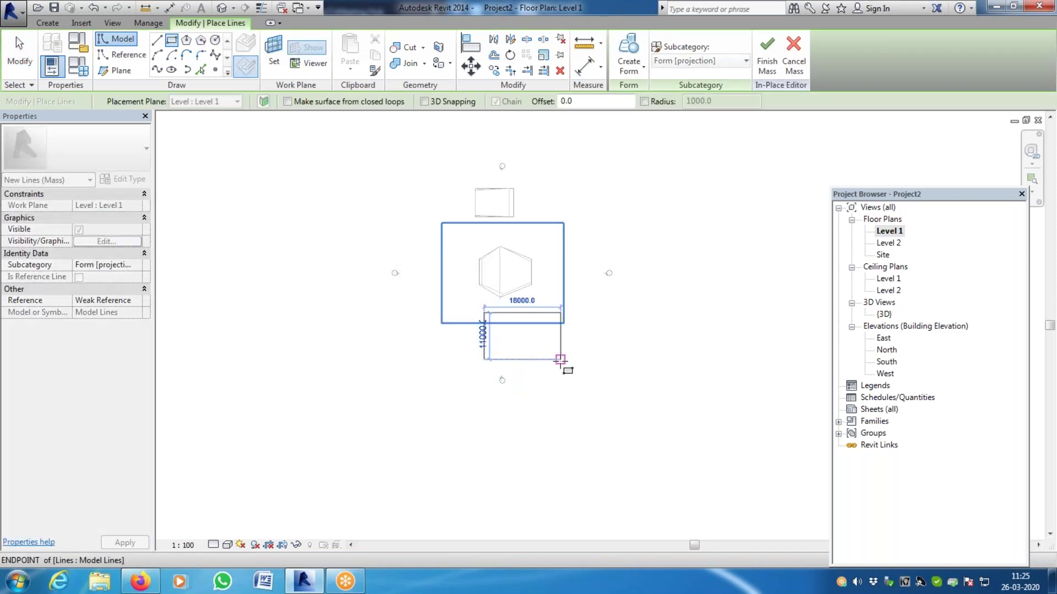
left_click(559, 359)
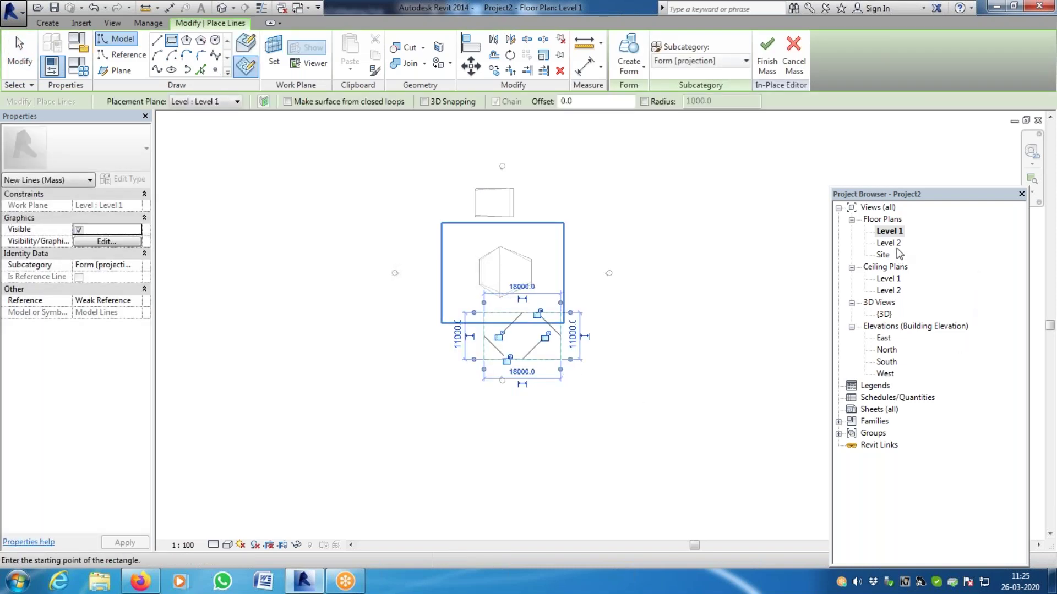
Draw a small mass rectangle around the crossing of the diagonals in the Level 2 floor plan and display thin lines
double_click(888, 243)
scroll(495, 337, "up", 10)
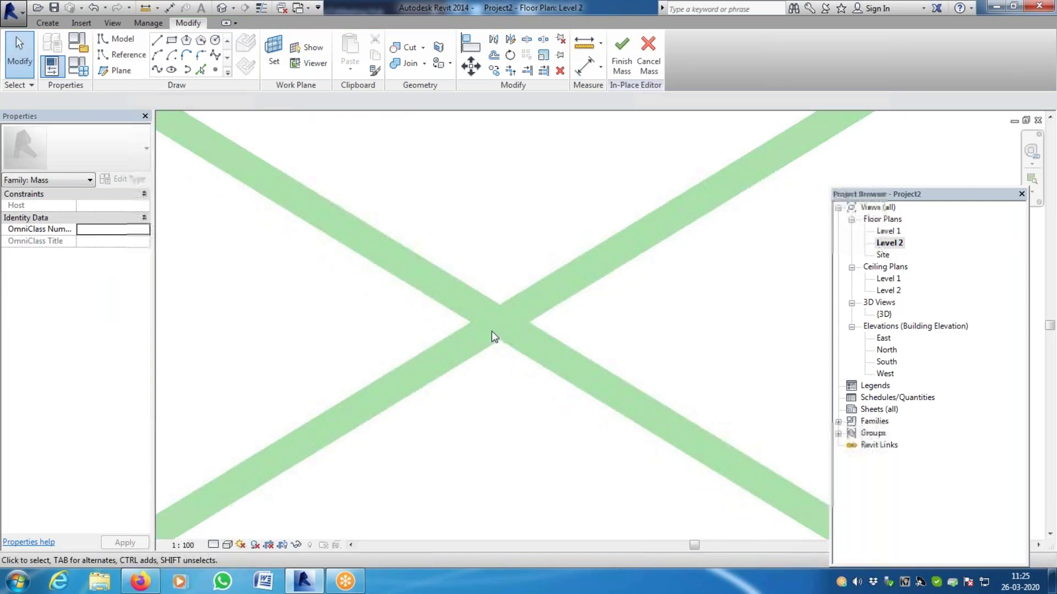
scroll(498, 328, "down", 10)
scroll(497, 327, "down", 5)
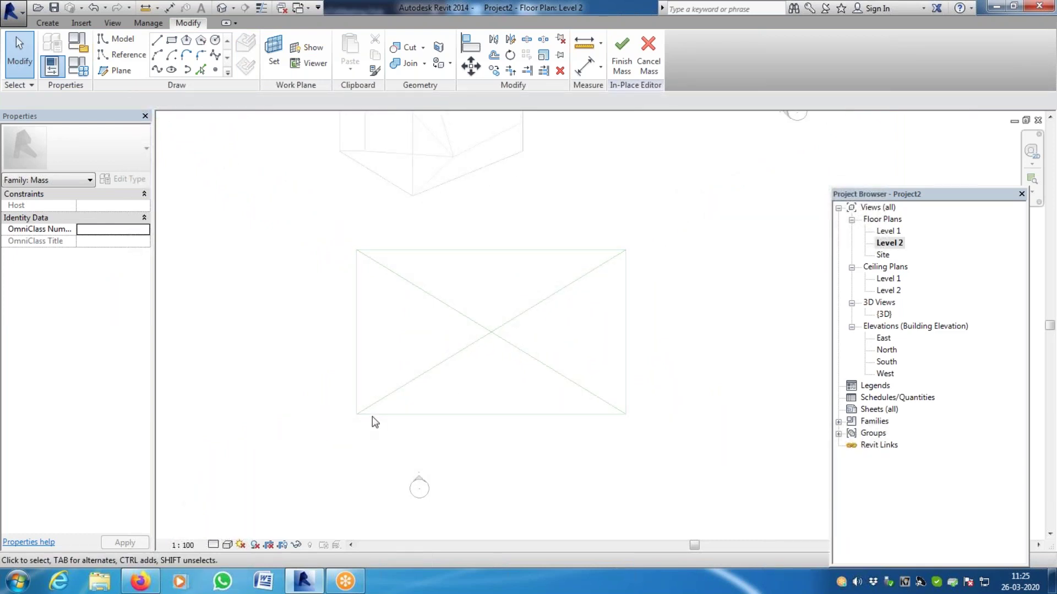
scroll(501, 332, "up", 5)
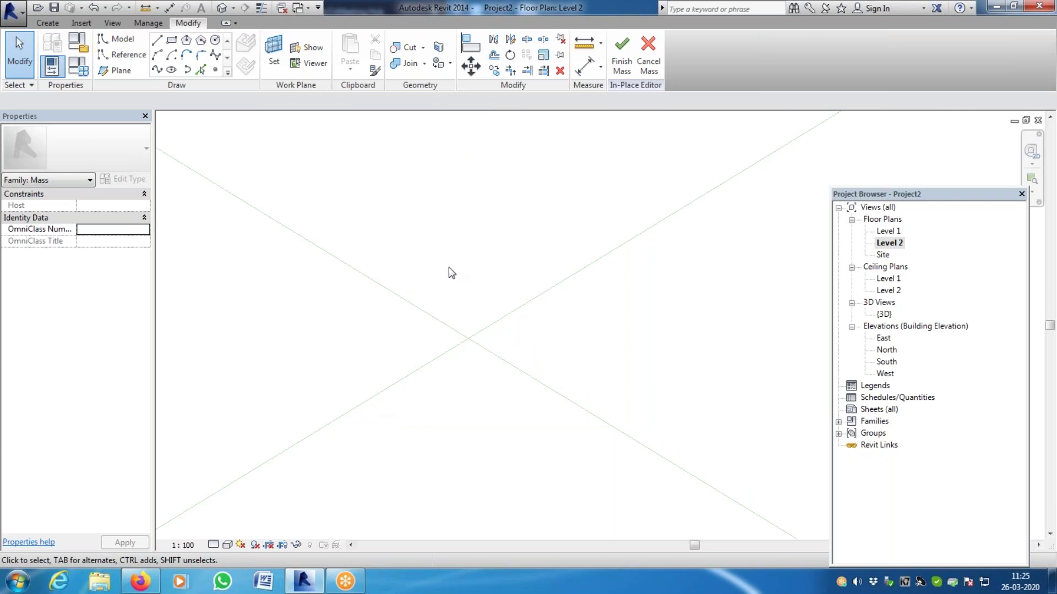
left_click(172, 41)
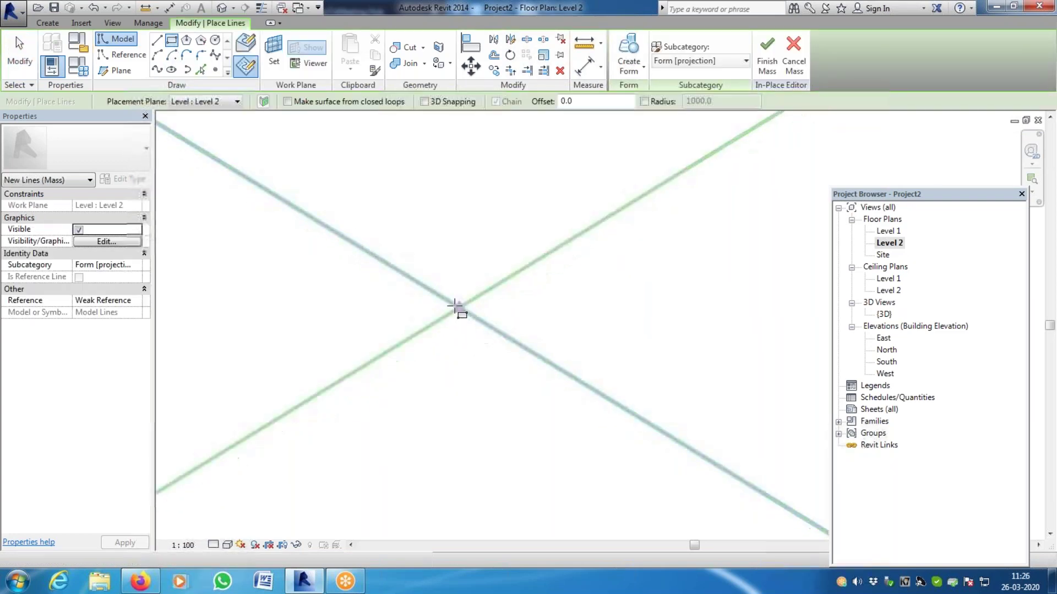
scroll(460, 308, "up", 5)
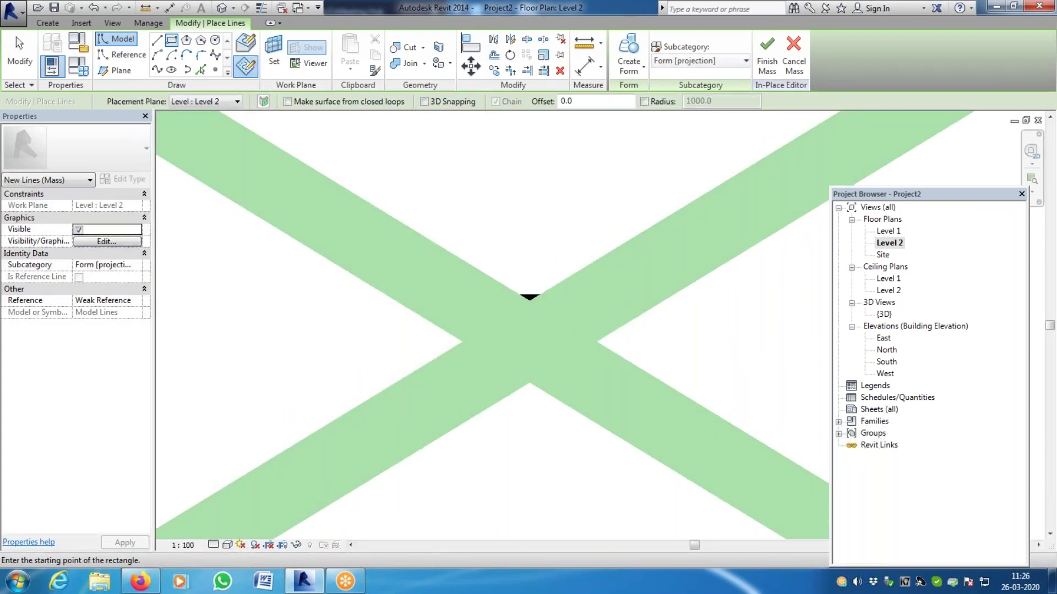
left_click(262, 8)
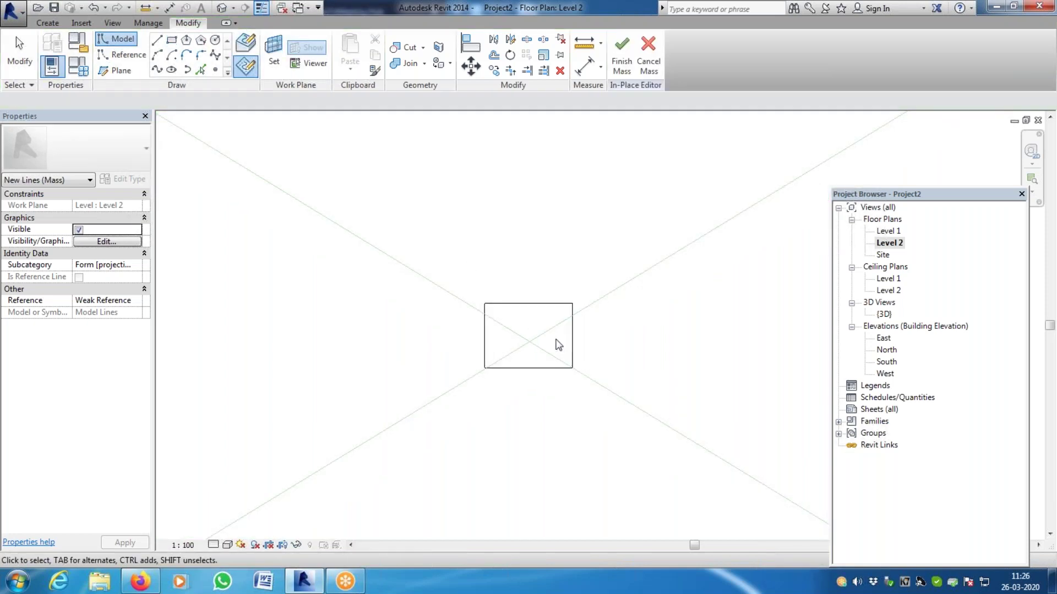
key("Escape")
key("Escape")
Nudge all four lines of the small rectangle downward to position it around the crossing of the diagonals
left_click(538, 305)
scroll(528, 306, "up", 4)
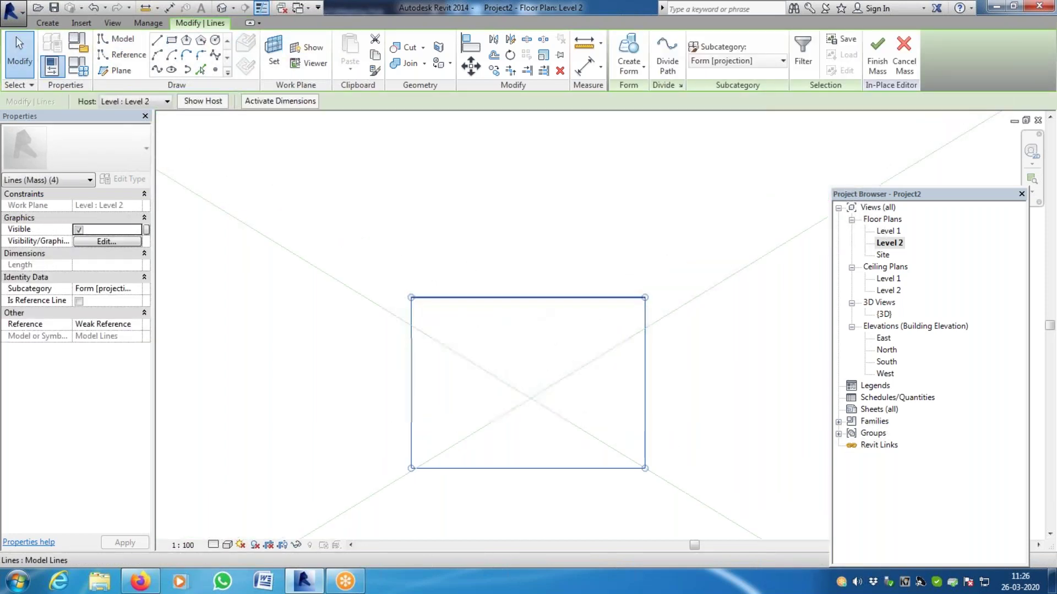
key("Down")
key("Down")
key("Down")
key("Down")
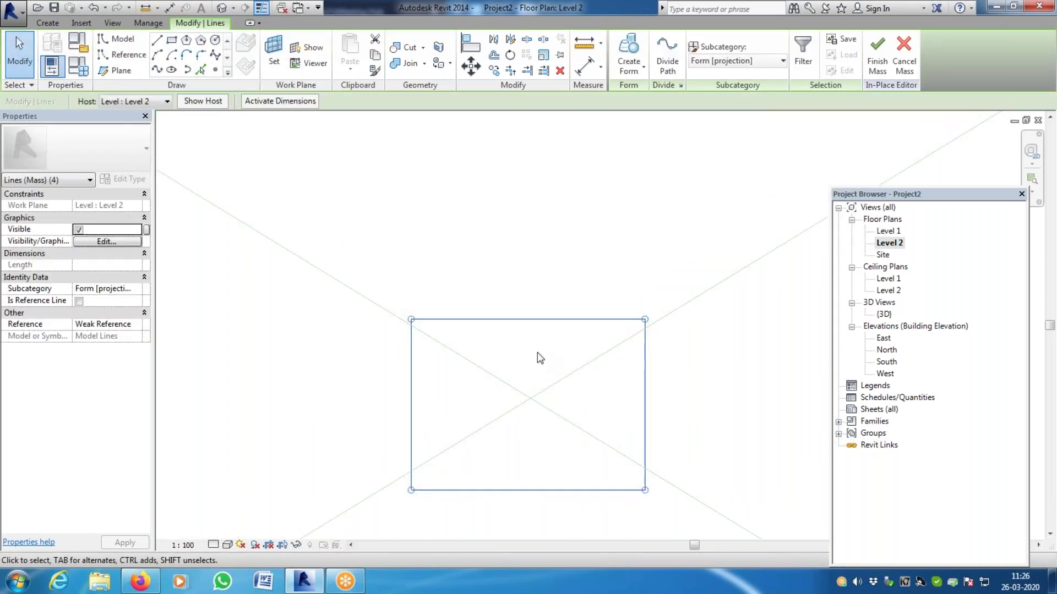
Move the small rectangle's lower and upper lines inward until they are about 7.5 mm apart and their corners approach the diagonals
left_click(537, 489)
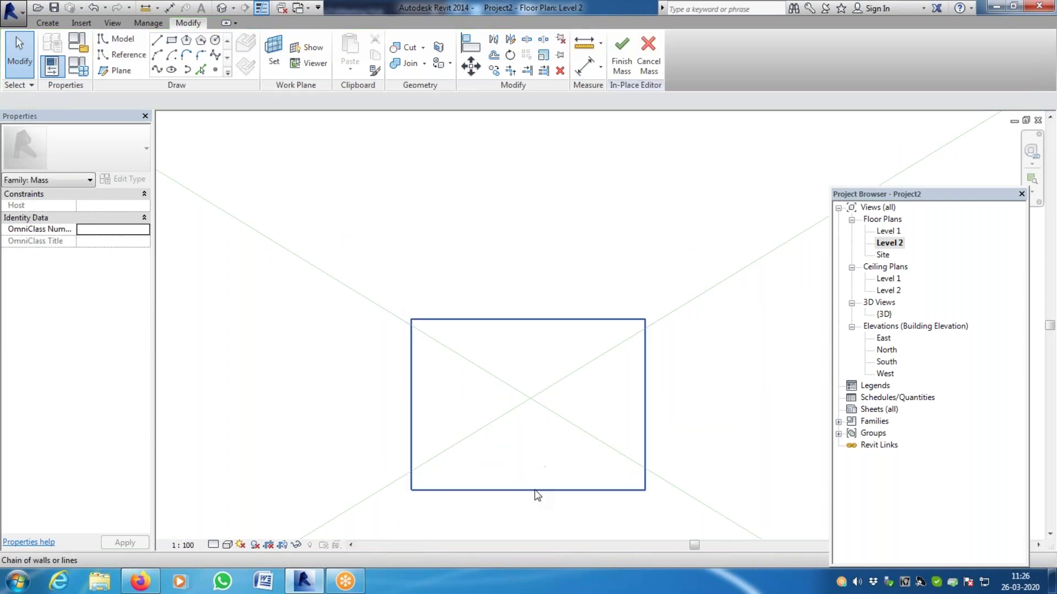
key("Up")
key("Up")
key("Up")
key("Up")
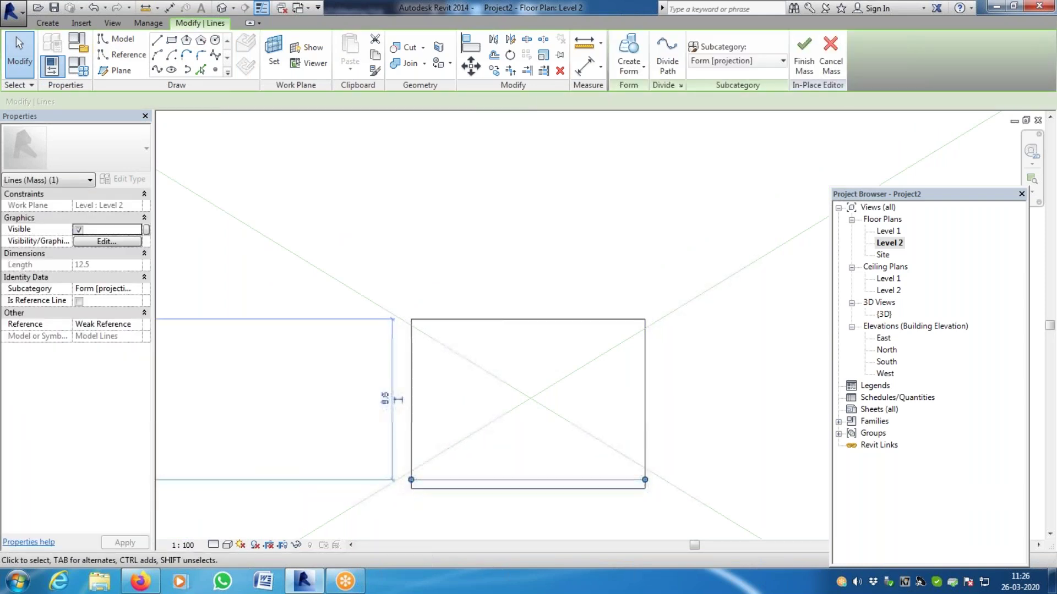
left_click(557, 321)
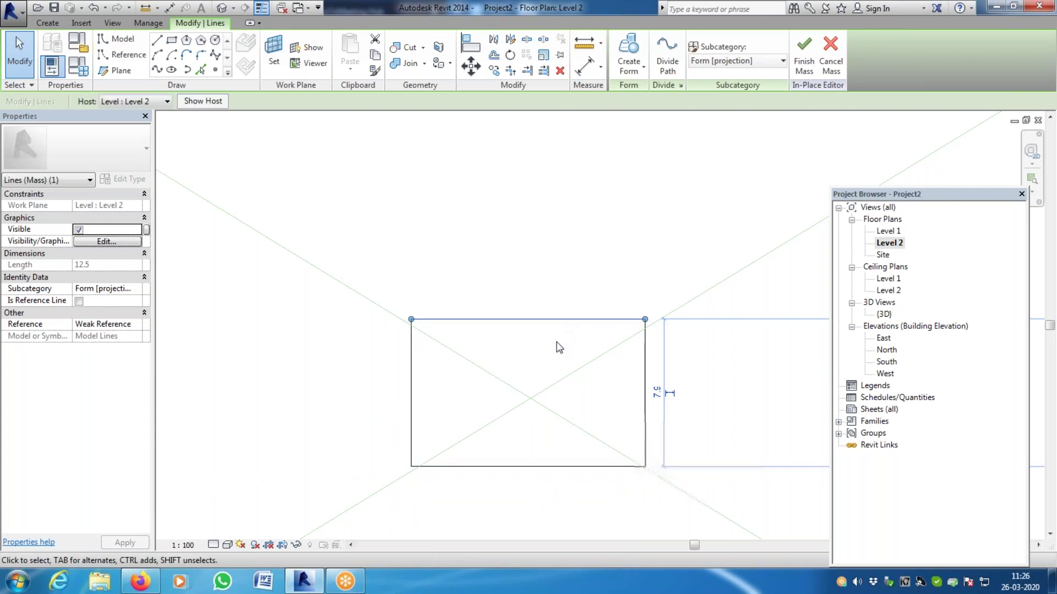
left_click_drag(552, 319, 552, 328)
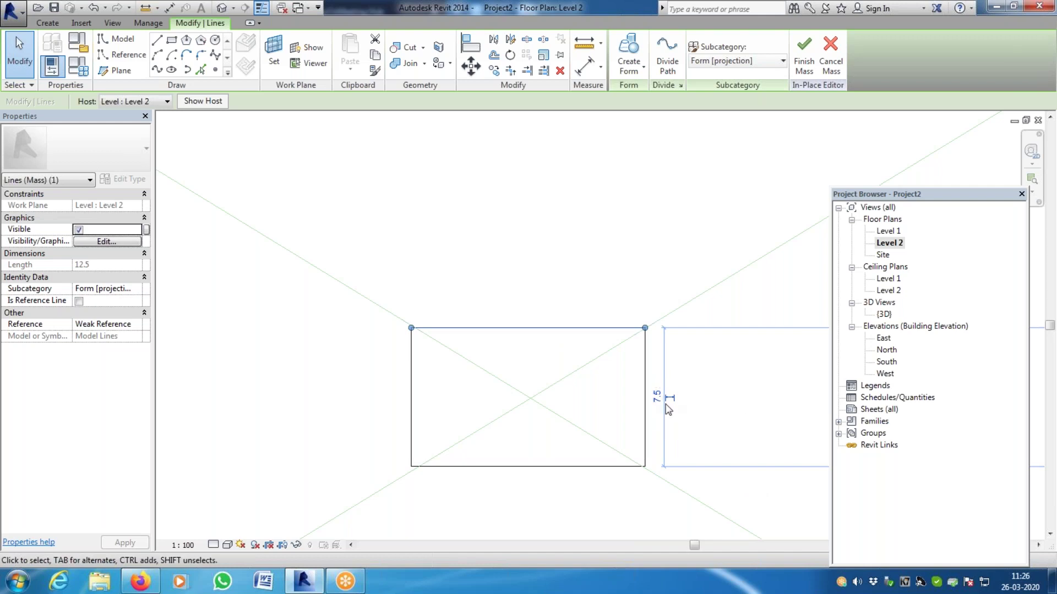
Shift the small rectangle's two short side lines inward onto the diagonals, about 12.1 mm apart, and clear the selection
left_click(646, 391)
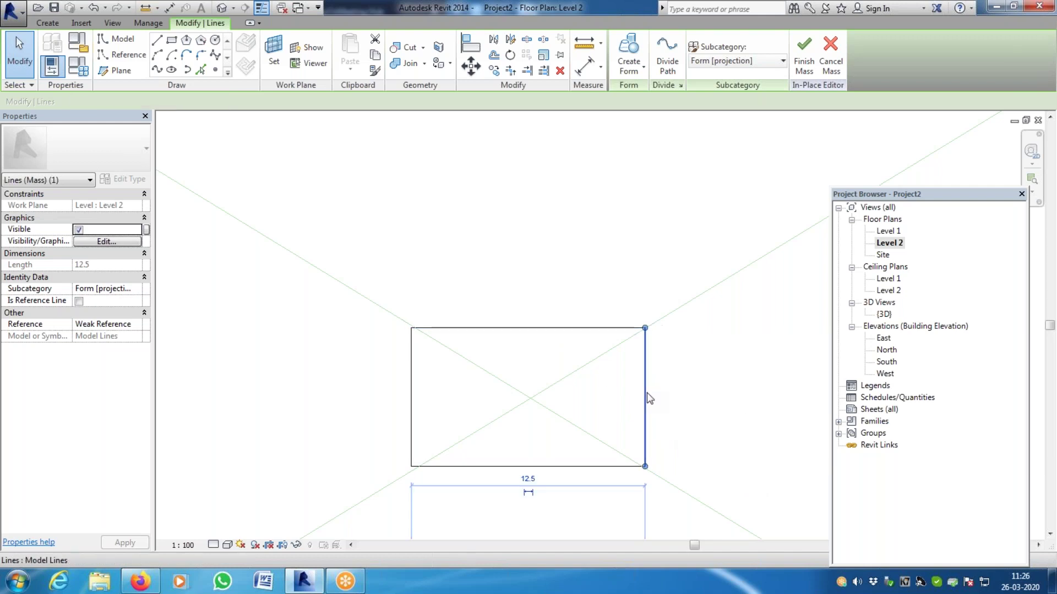
left_click_drag(647, 409, 645, 409)
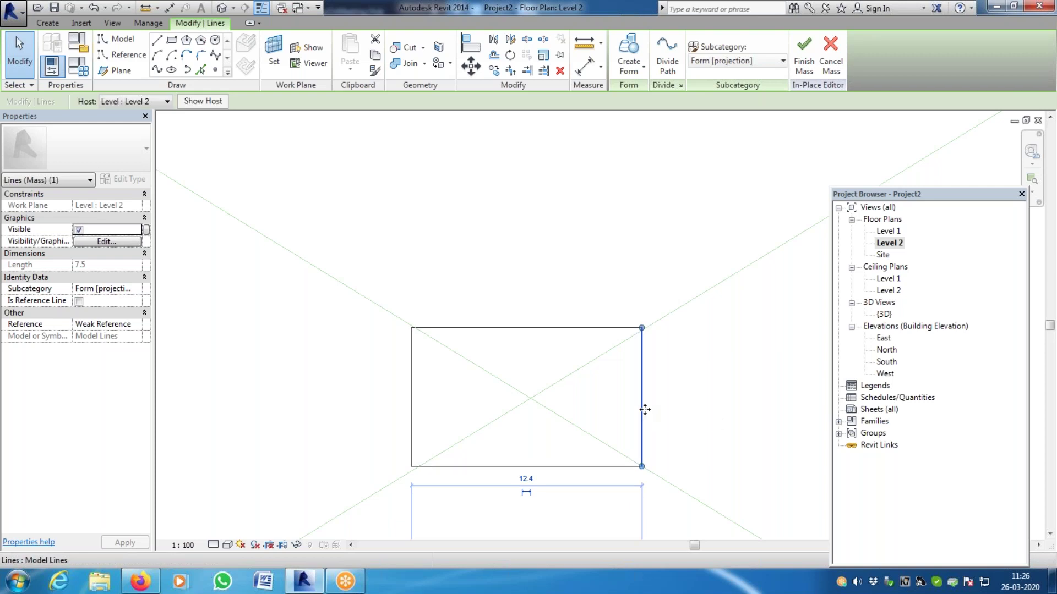
left_click(412, 421)
left_click_drag(411, 421, 416, 421)
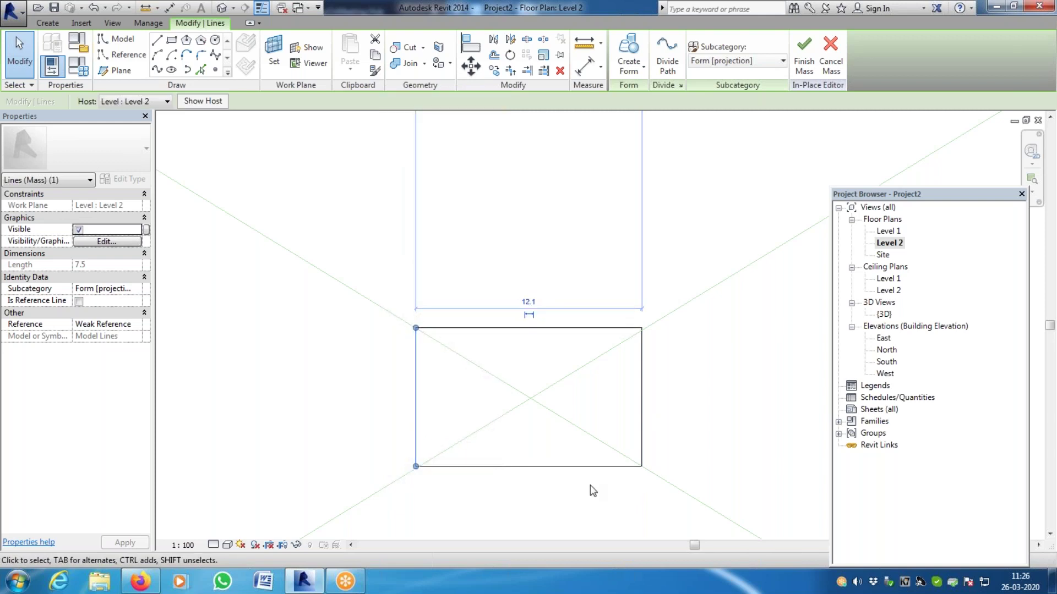
scroll(585, 471, "down", 6)
key("Escape")
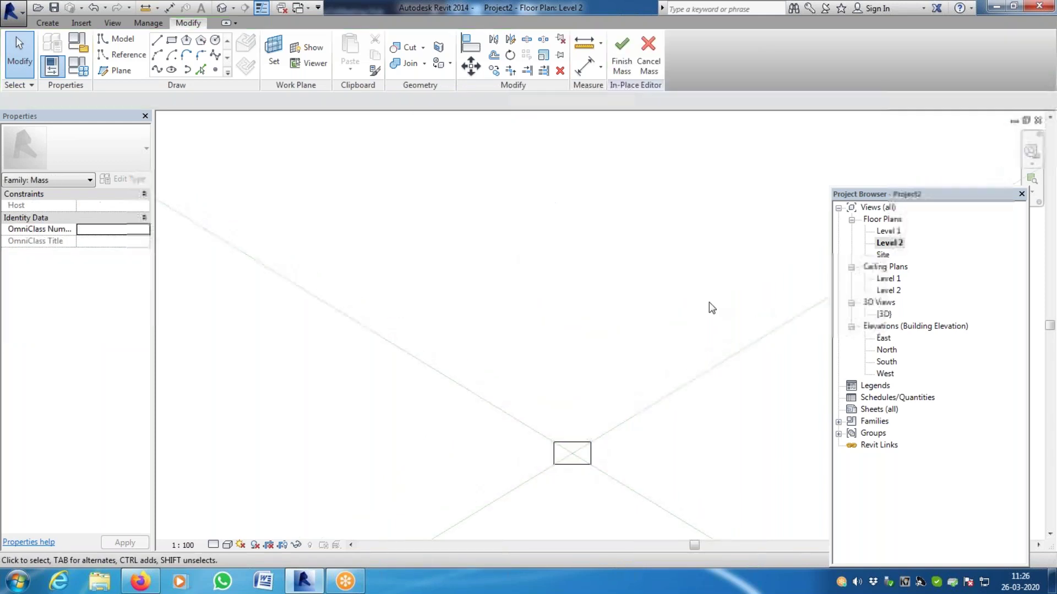
scroll(501, 324, "down", 5)
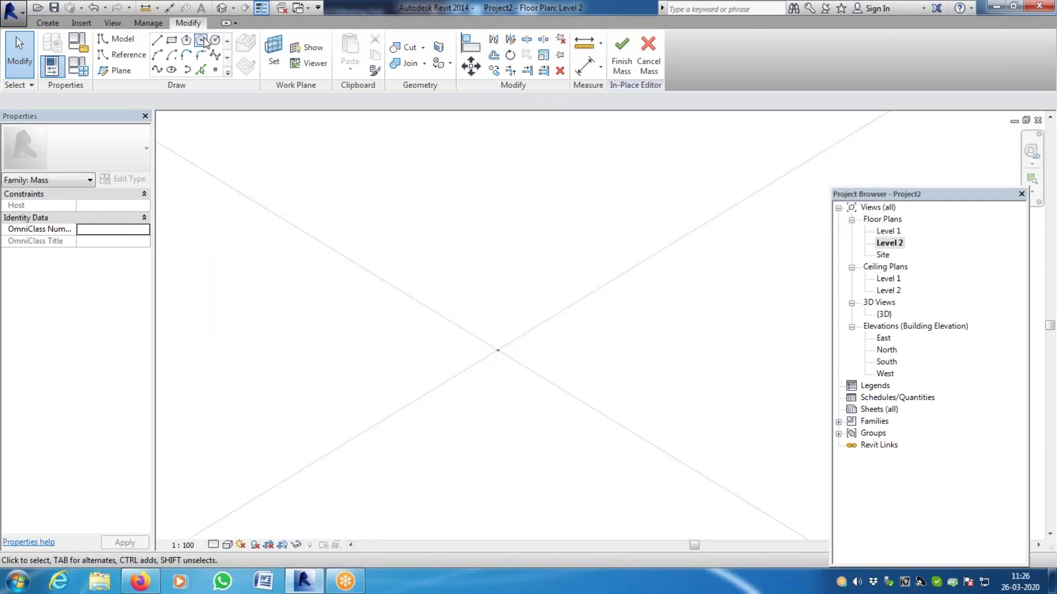
Select the small rectangle's whole line chain in the Level 2 plan and check its corners against the diagonals
scroll(467, 335, "up", 1)
scroll(464, 332, "up", 10)
scroll(424, 295, "down", 3)
scroll(425, 293, "up", 5)
key("Tab")
left_click(418, 302)
scroll(485, 273, "up", 4)
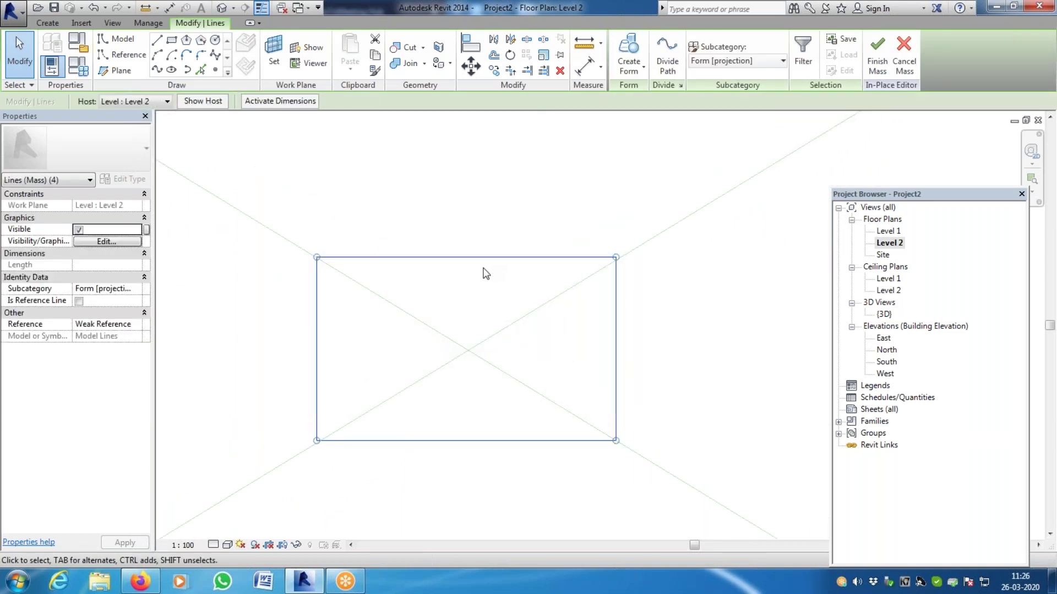
scroll(481, 267, "down", 5)
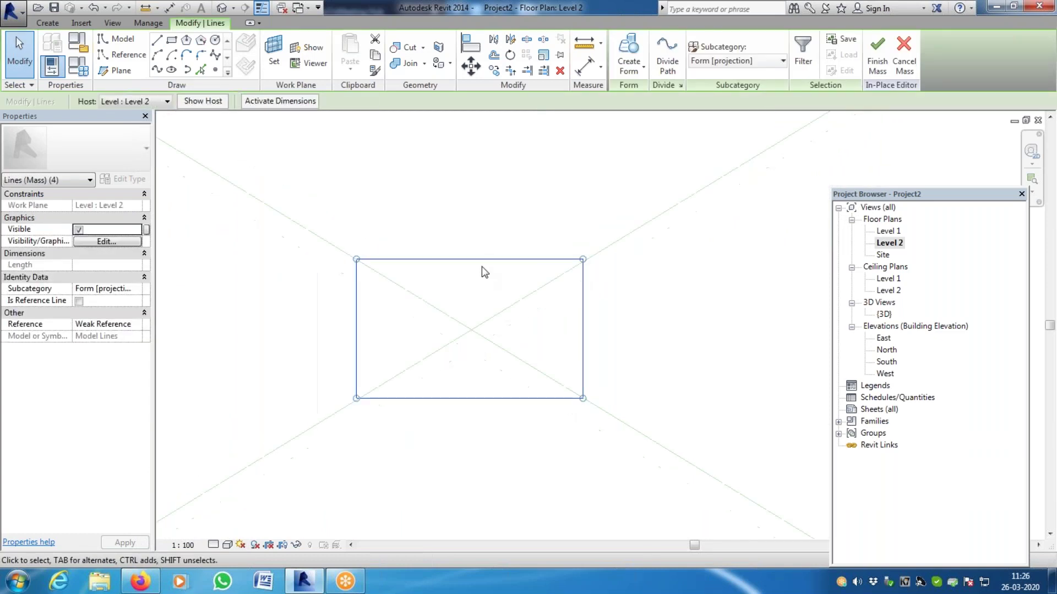
In the 3D view, select the large Level 1 and small Level 2 rectangles together and create a solid form from them
left_click(223, 10)
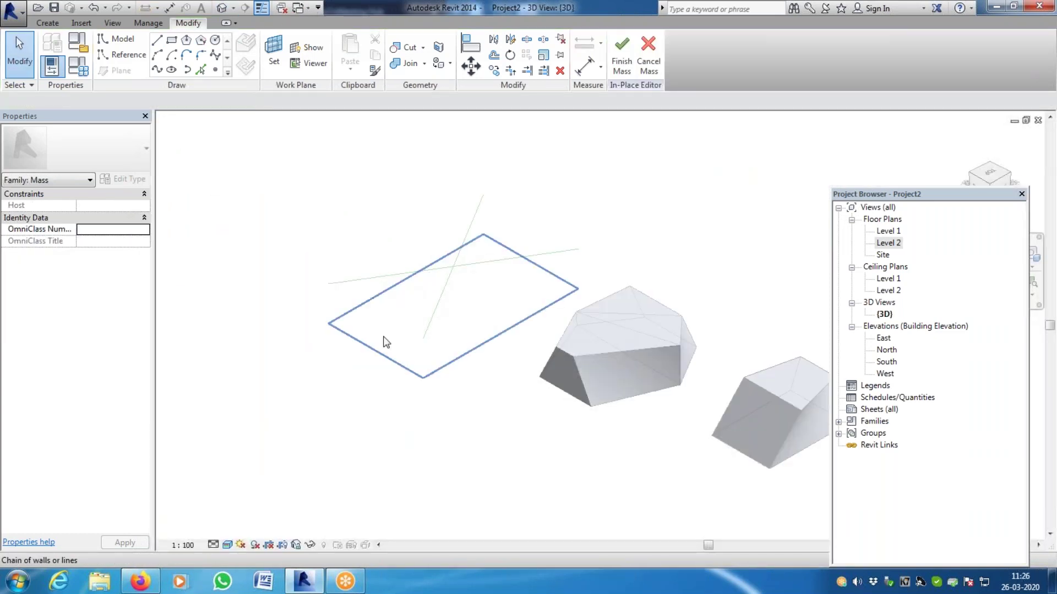
scroll(407, 256, "up", 3)
left_click_drag(395, 155, 498, 279)
scroll(443, 275, "down", 2)
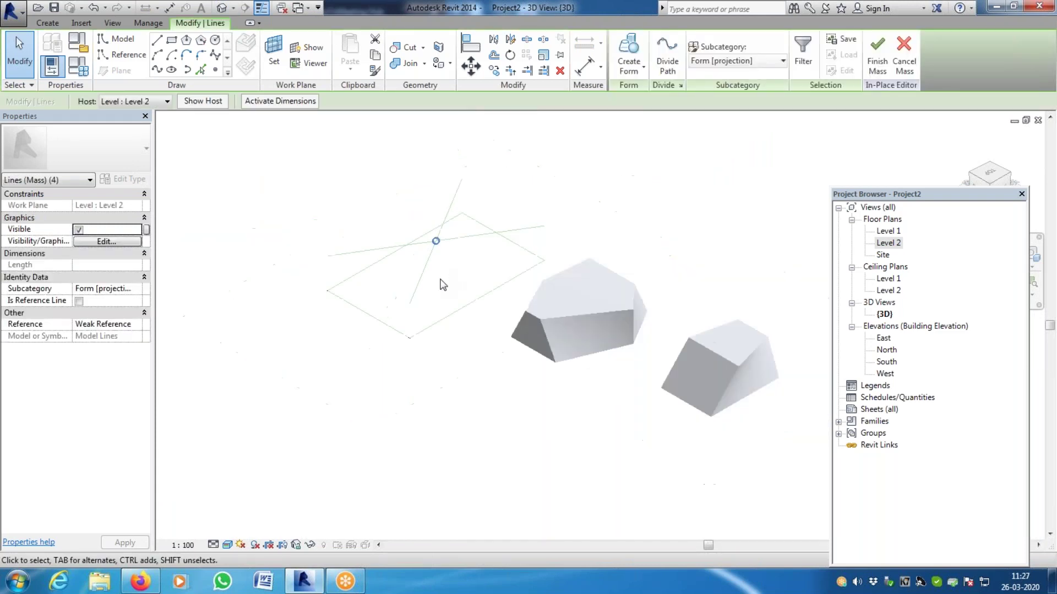
scroll(443, 275, "down", 2)
left_click_drag(292, 152, 546, 412)
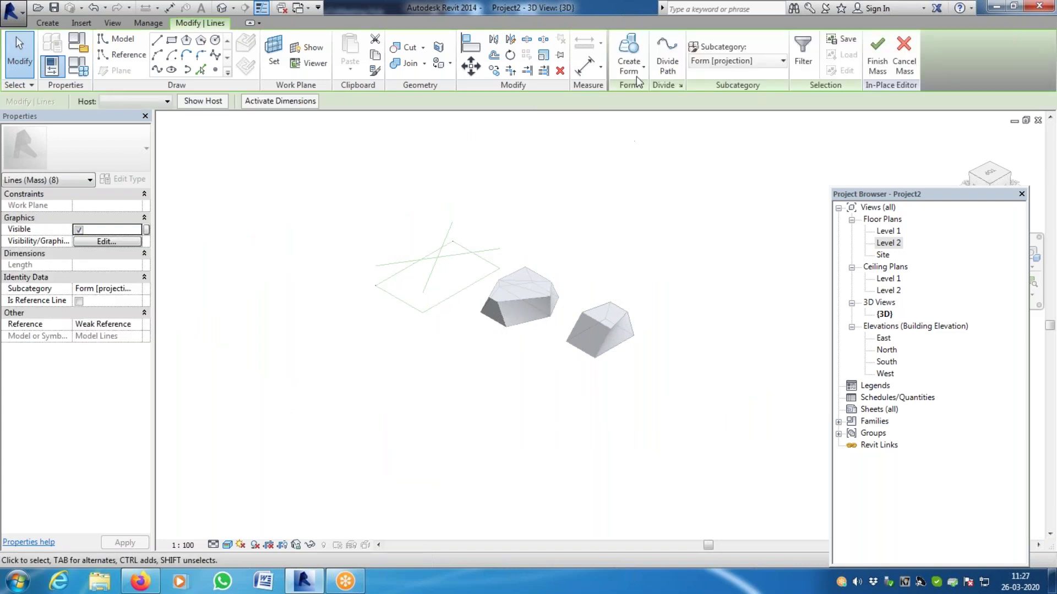
left_click(639, 69)
left_click(643, 91)
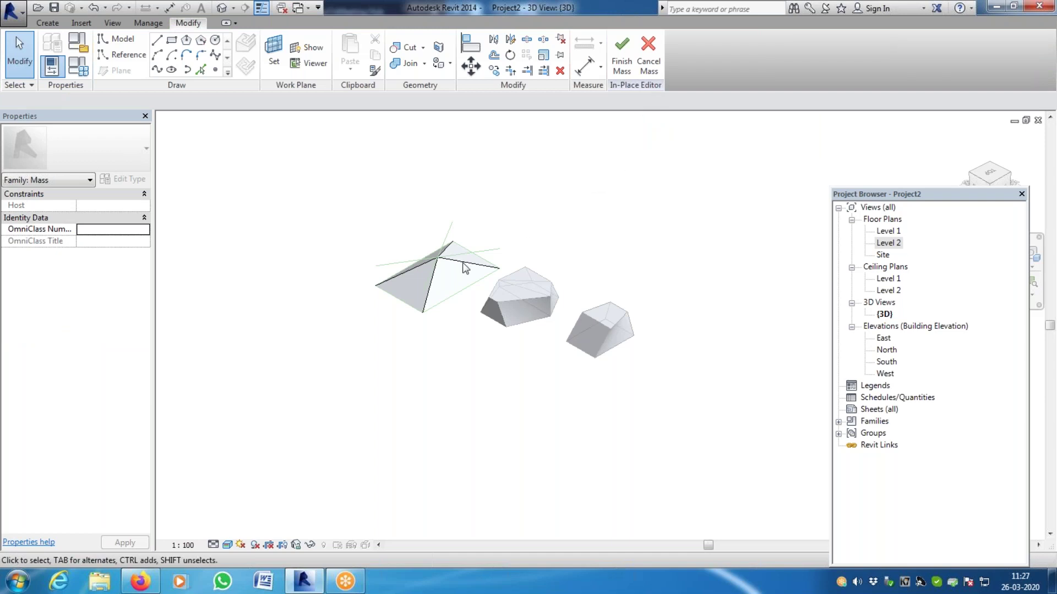
Examine the tiny flat face and its edges at the peak of the new pyramid-like form
scroll(449, 267, "up", 5)
scroll(395, 181, "up", 8)
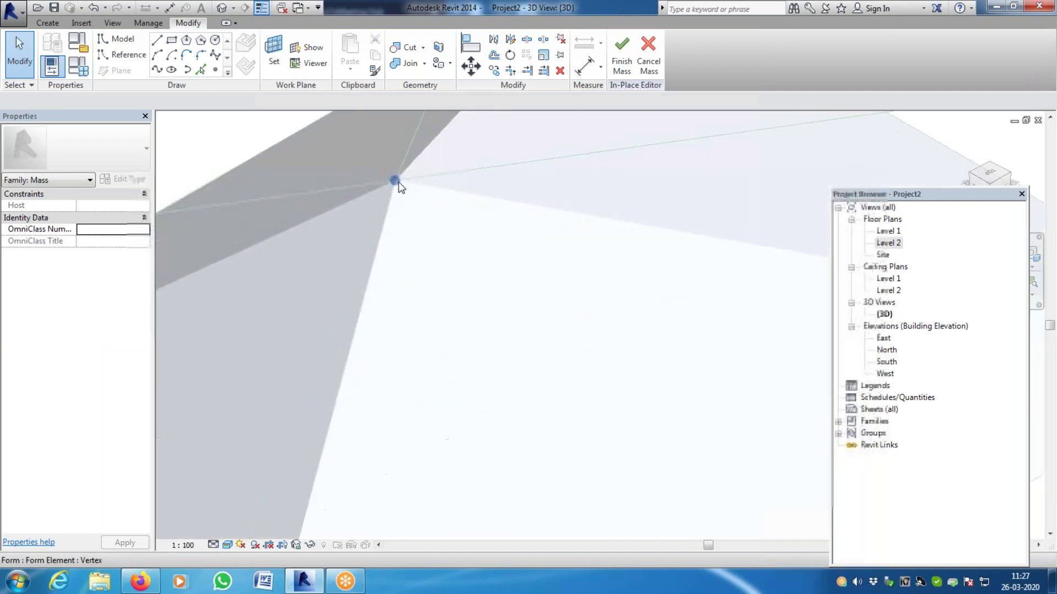
scroll(431, 170, "up", 5)
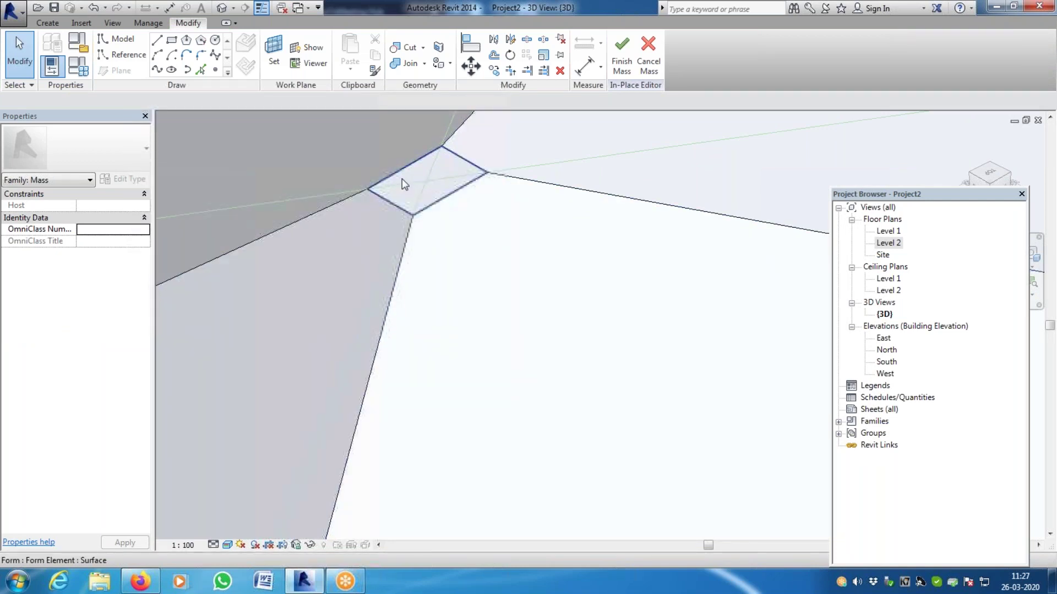
scroll(403, 180, "down", 2)
scroll(412, 183, "down", 6)
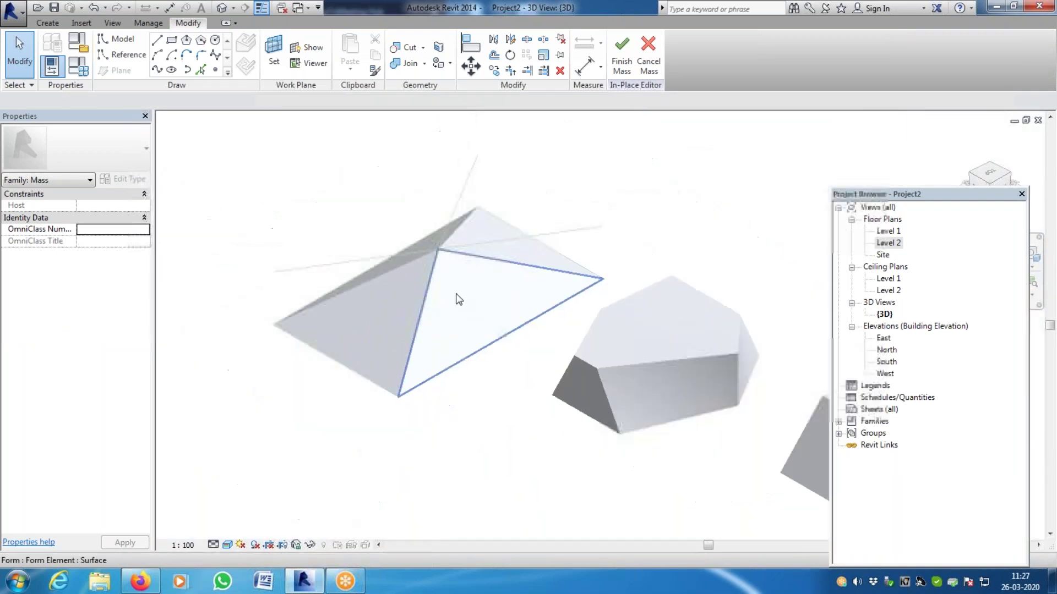
scroll(428, 254, "up", 4)
scroll(446, 253, "up", 5)
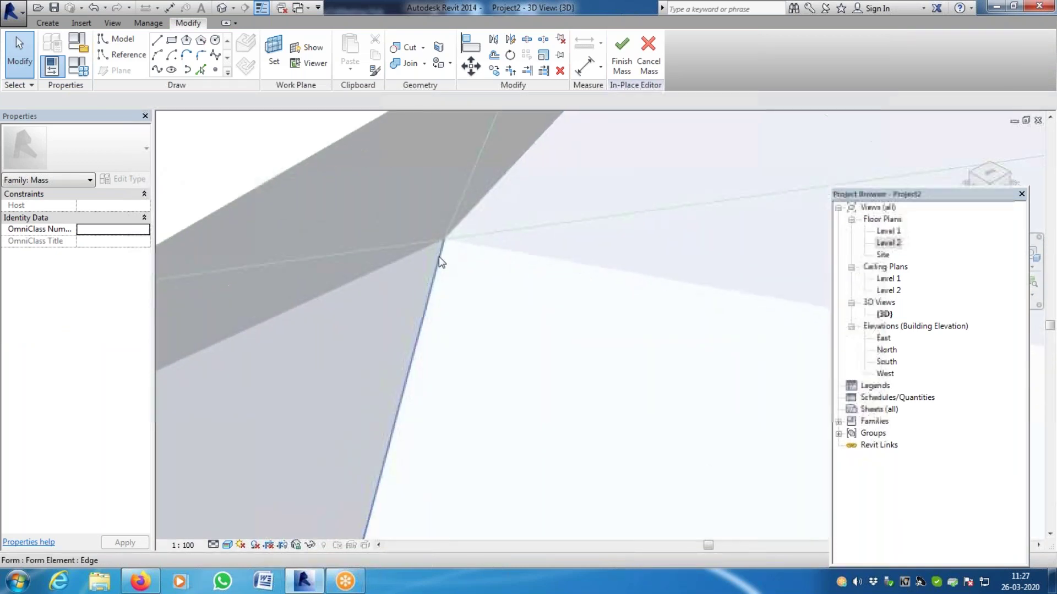
scroll(431, 205, "up", 4)
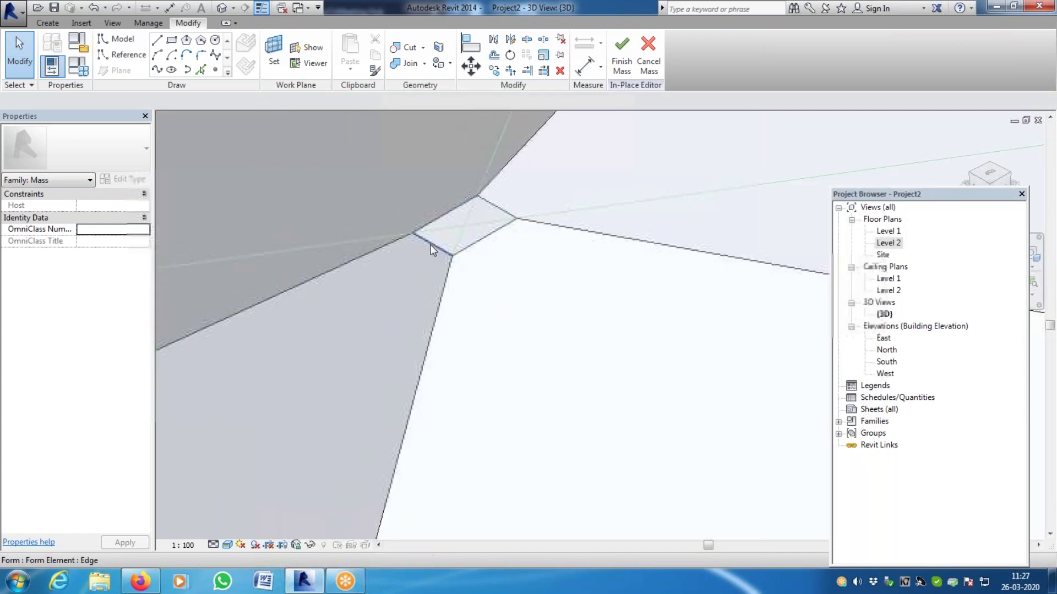
left_click(430, 245)
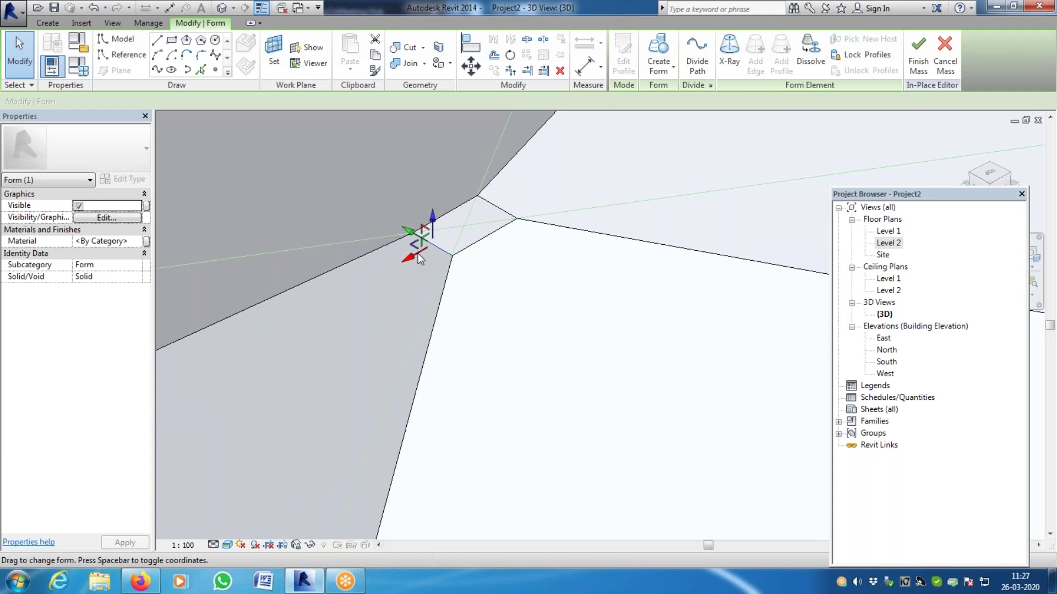
left_click(703, 151)
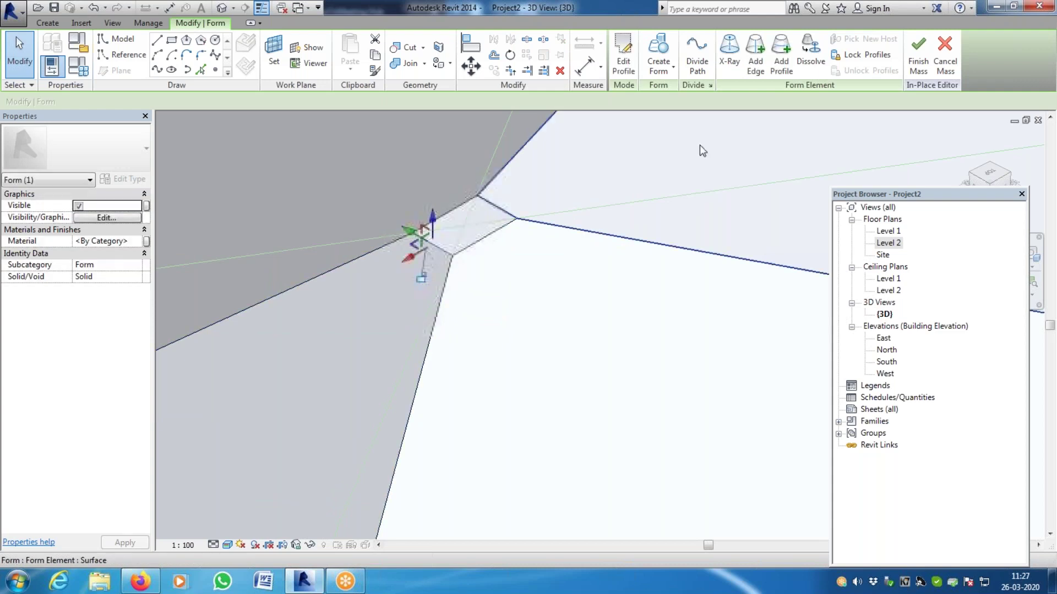
key("Escape")
scroll(402, 232, "down", 4)
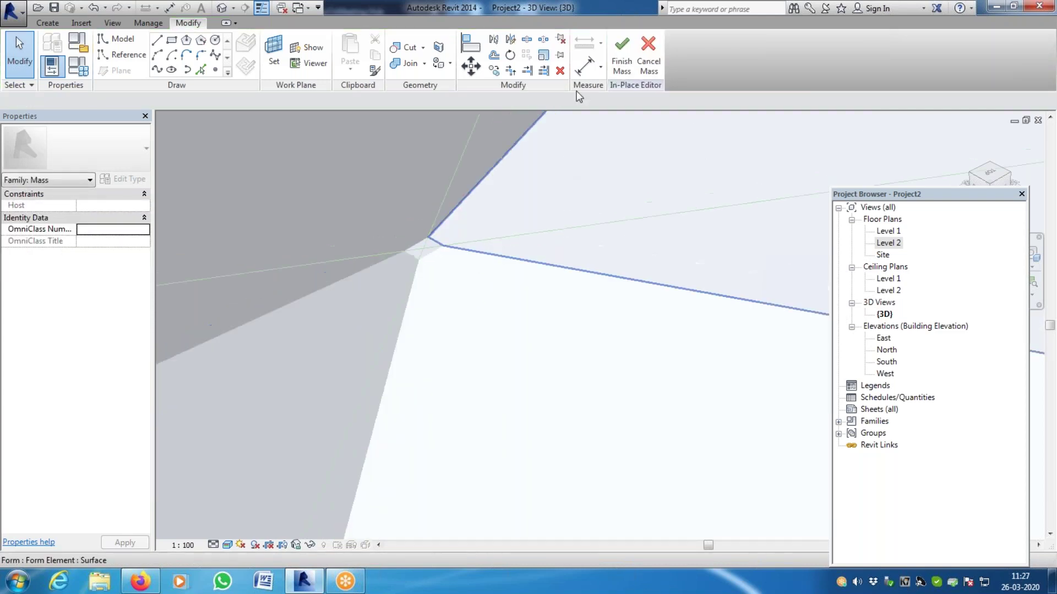
Finish the in-place mass and bring the whole pyramid-like mass into view
left_click(630, 57)
scroll(395, 270, "down", 5)
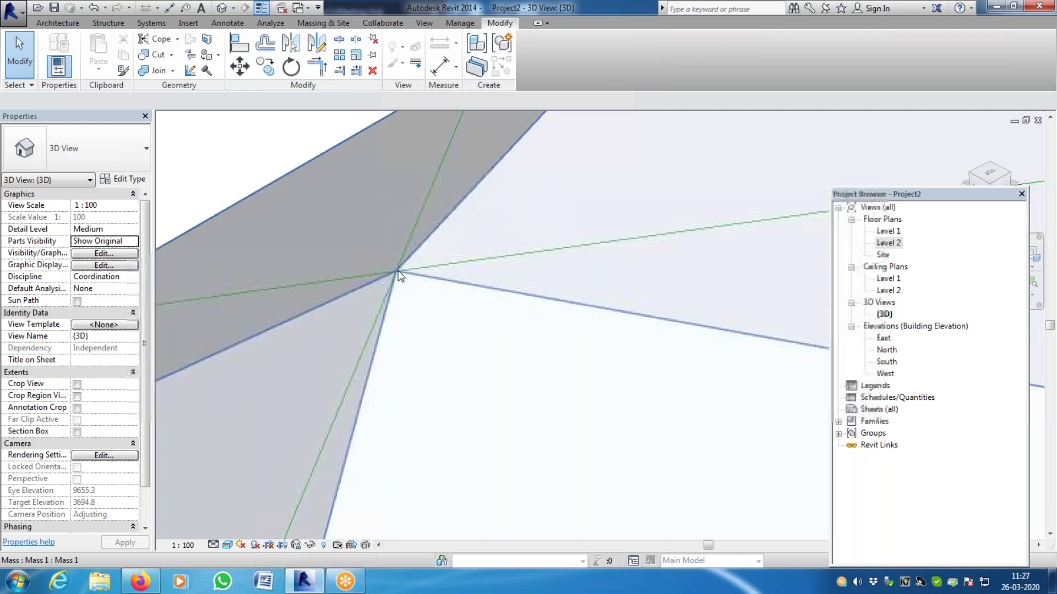
scroll(399, 274, "down", 3)
left_click(430, 441)
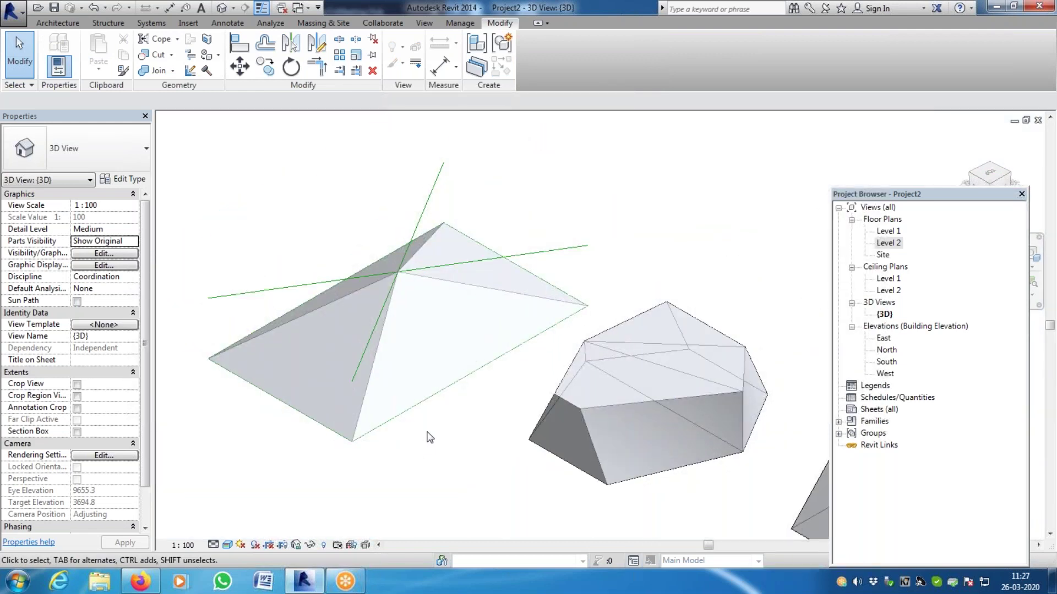
Delete the two crossing diagonal guide lines above the pyramid-like mass
left_click(524, 255)
key("Delete")
left_click(420, 220)
key("Delete")
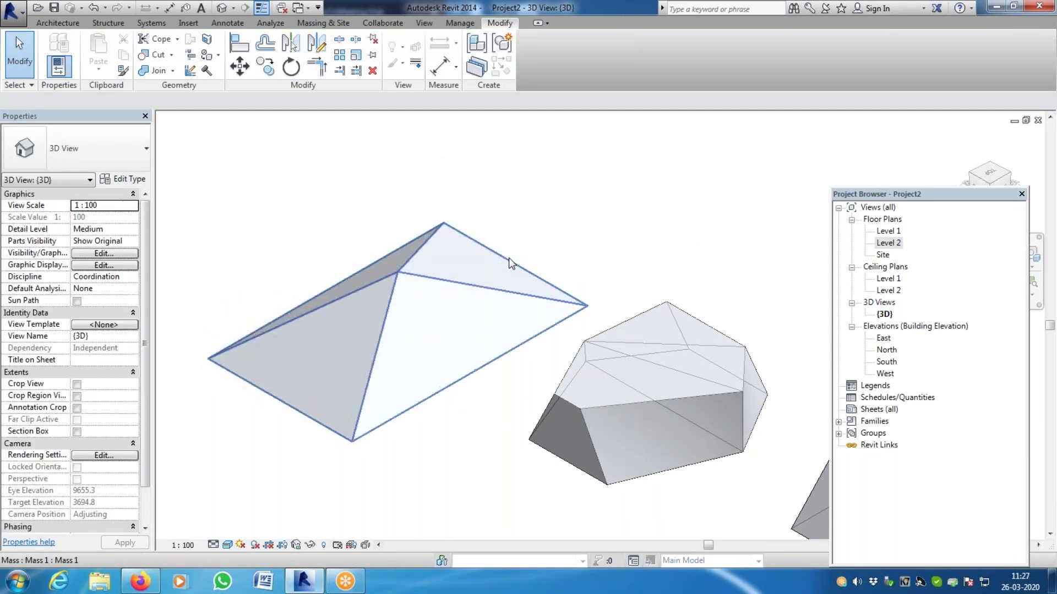
left_click(461, 388)
key("Escape")
Inspect the finished pyramid-like mass as a whole and the small flat face at its peak
scroll(406, 427, "down", 3)
scroll(370, 318, "up", 5)
scroll(458, 294, "down", 4)
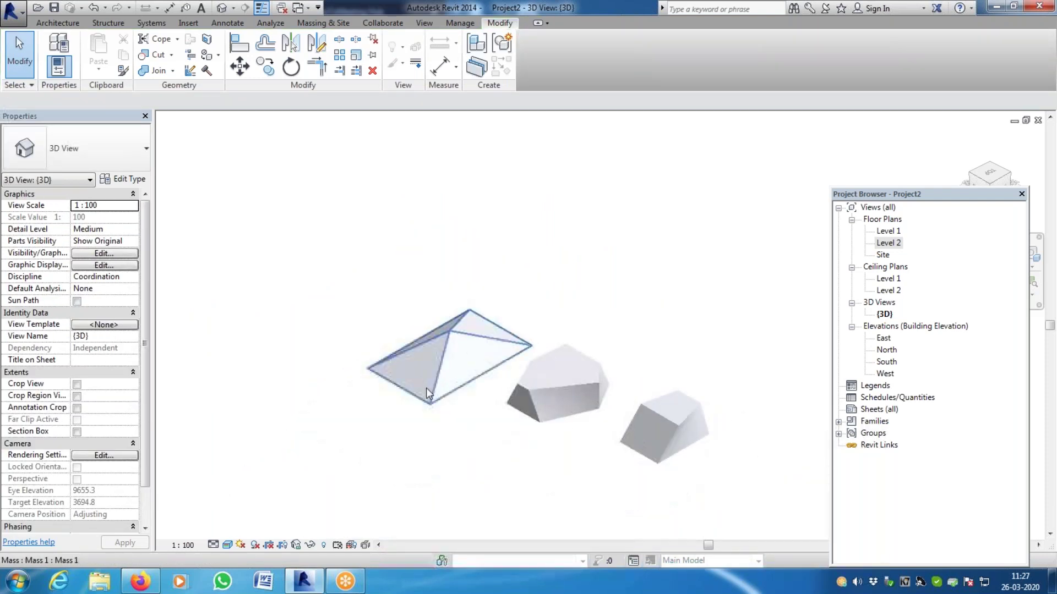
scroll(426, 391, "up", 5)
left_click(58, 23)
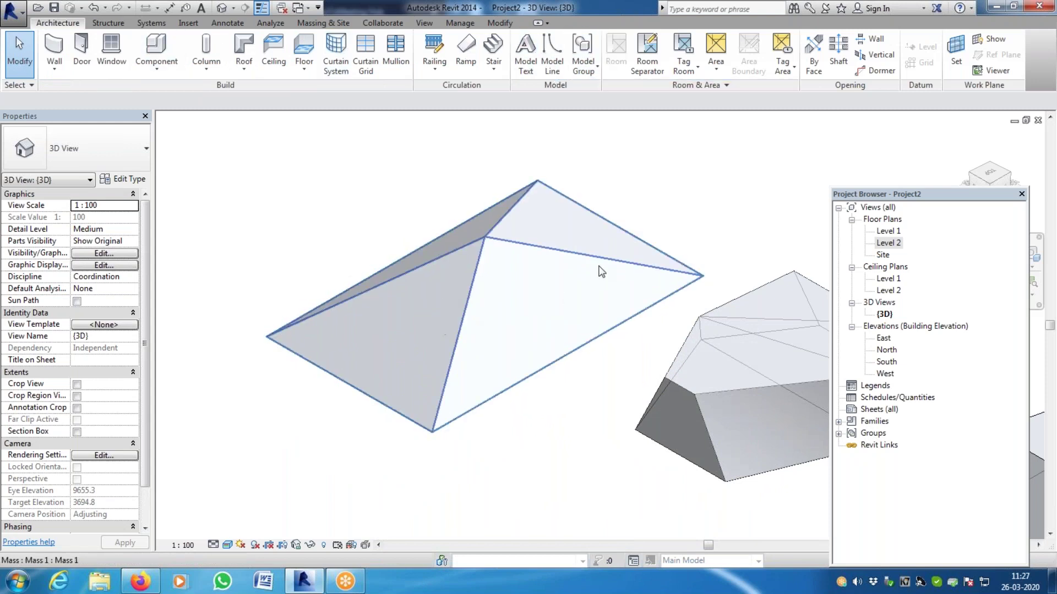
scroll(256, 352, "down", 4)
scroll(289, 321, "up", 5)
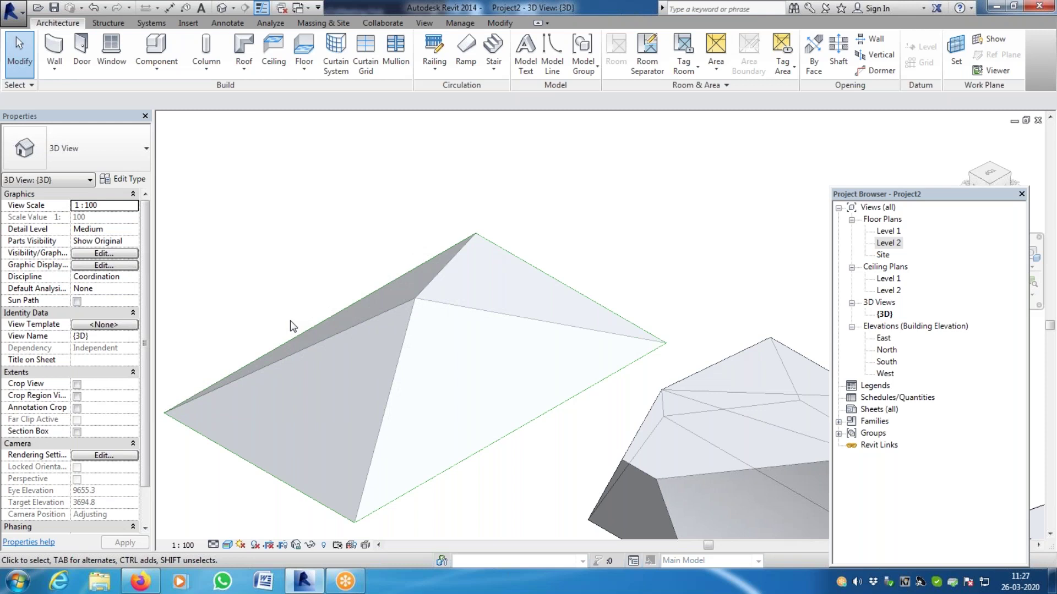
scroll(294, 324, "up", 5)
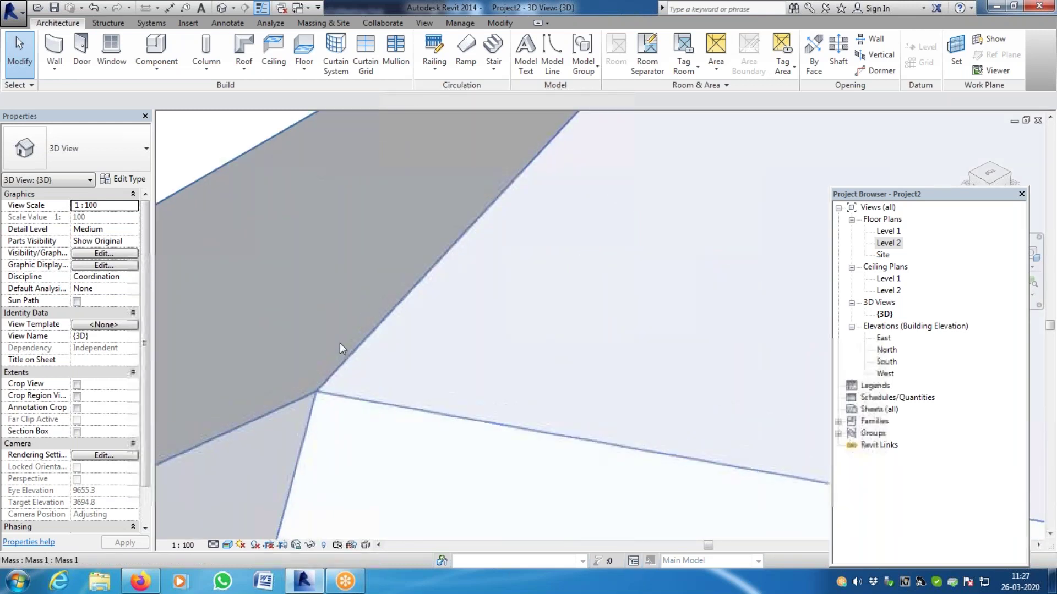
scroll(333, 386, "up", 2)
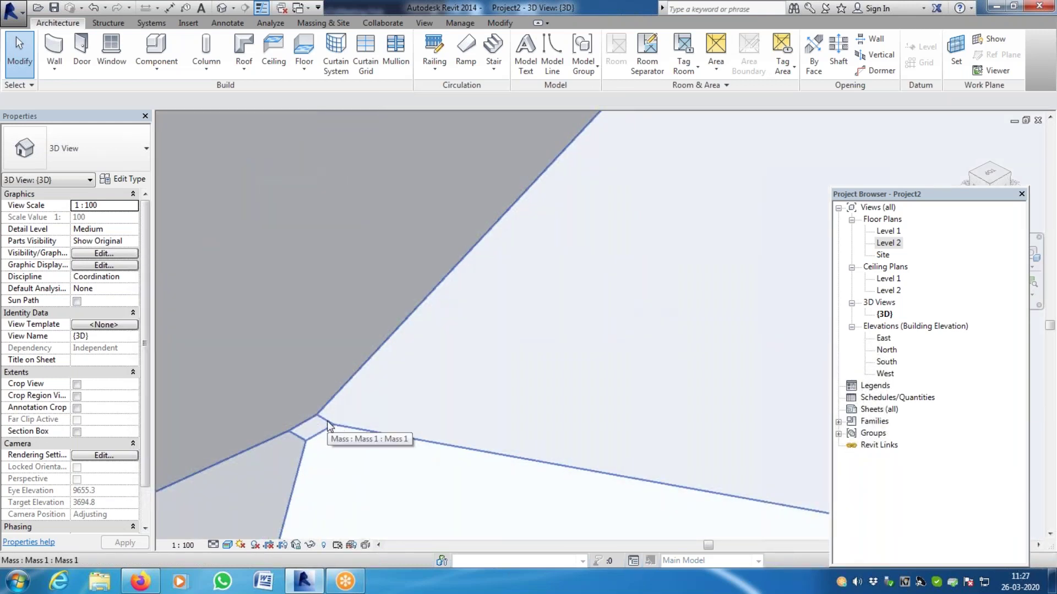
left_click(313, 428)
key("Escape")
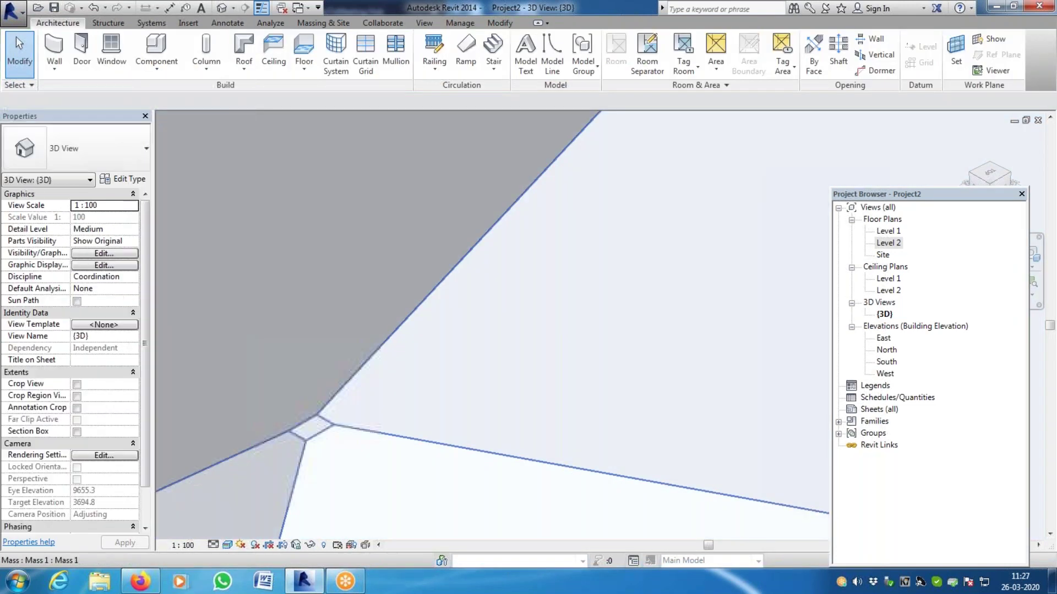
left_click(316, 427)
left_click_drag(309, 426, 377, 335)
key("ctrl+z")
scroll(348, 402, "down", 3)
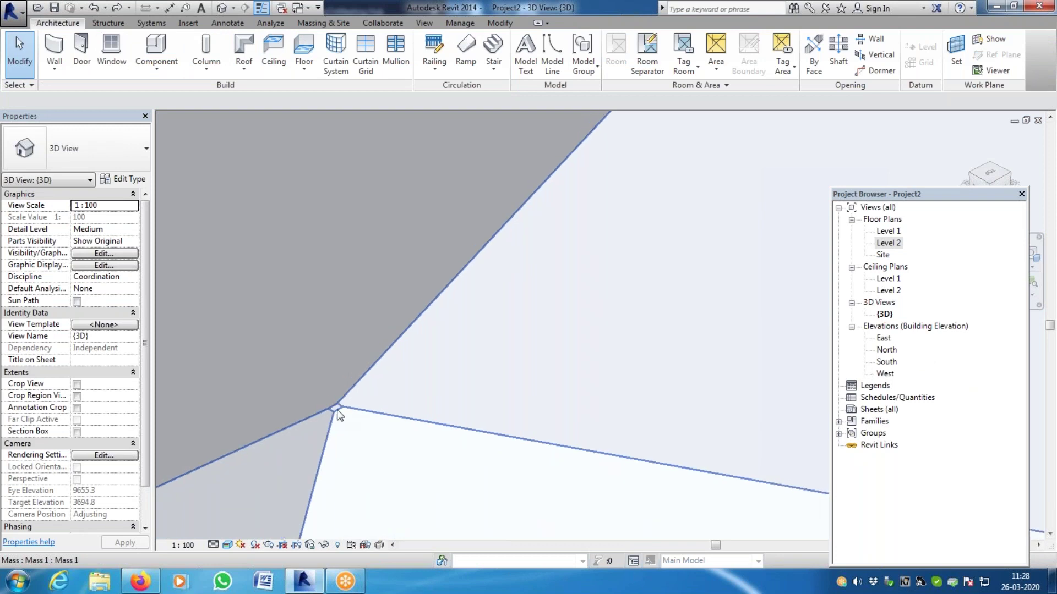
scroll(343, 345, "down", 5)
scroll(343, 346, "up", 4)
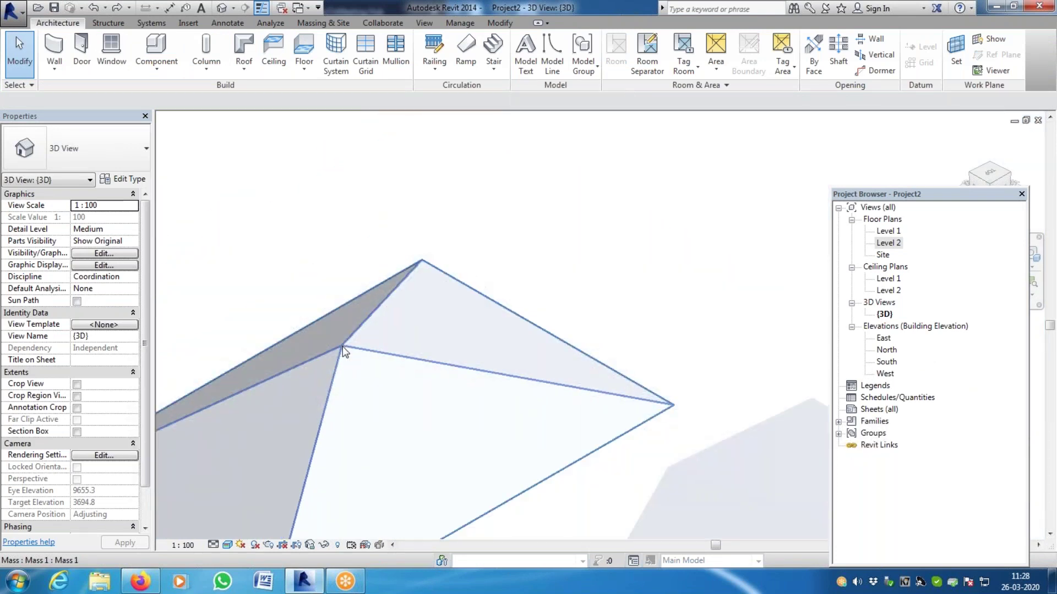
scroll(342, 348, "up", 4)
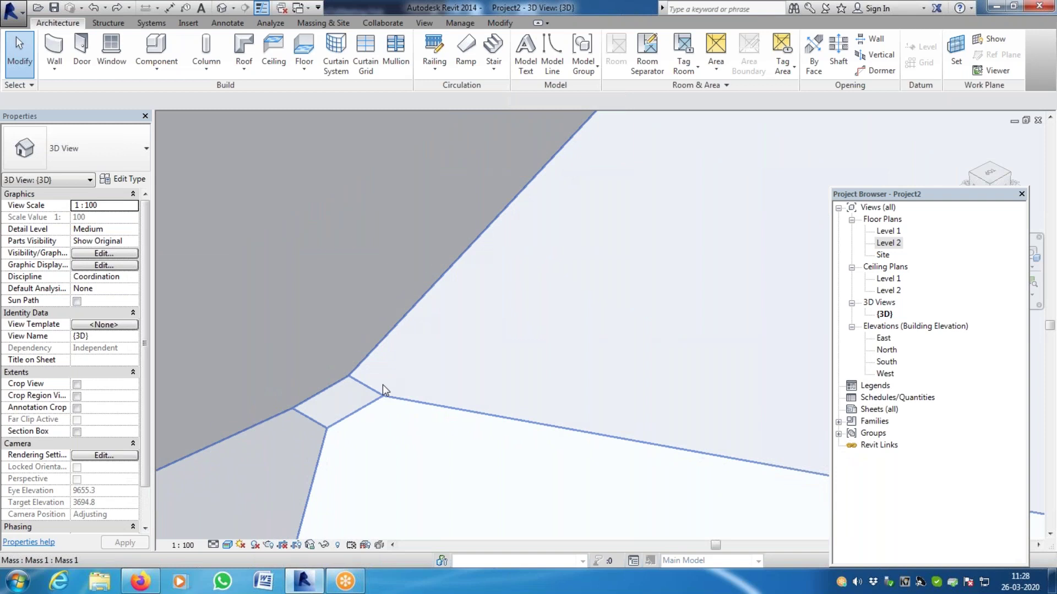
Open the pyramid-like mass for in-place editing and try to stretch an edge of the small flat face at its peak
left_click(419, 309)
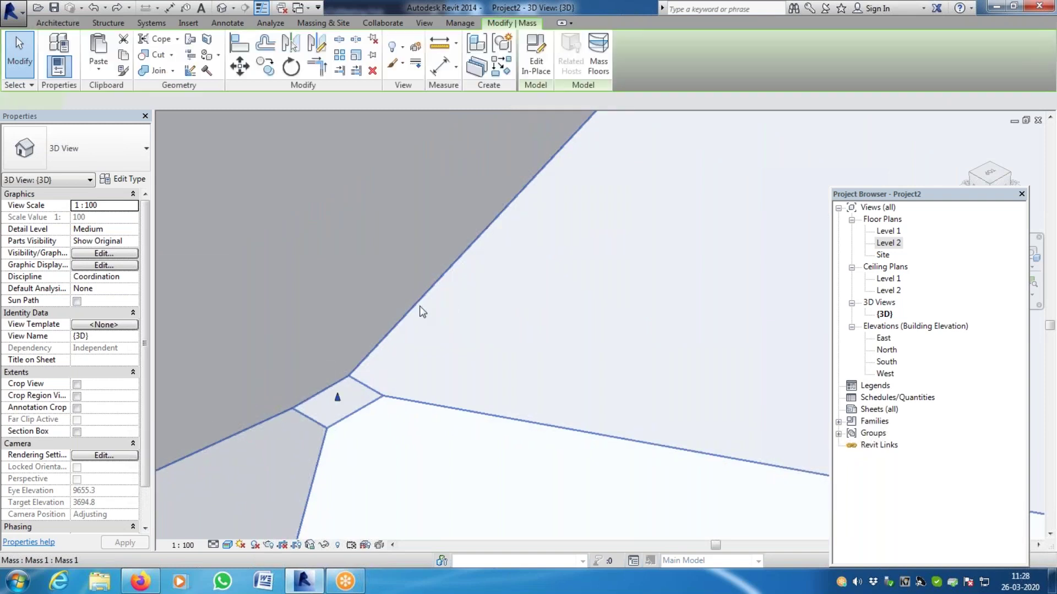
left_click(536, 55)
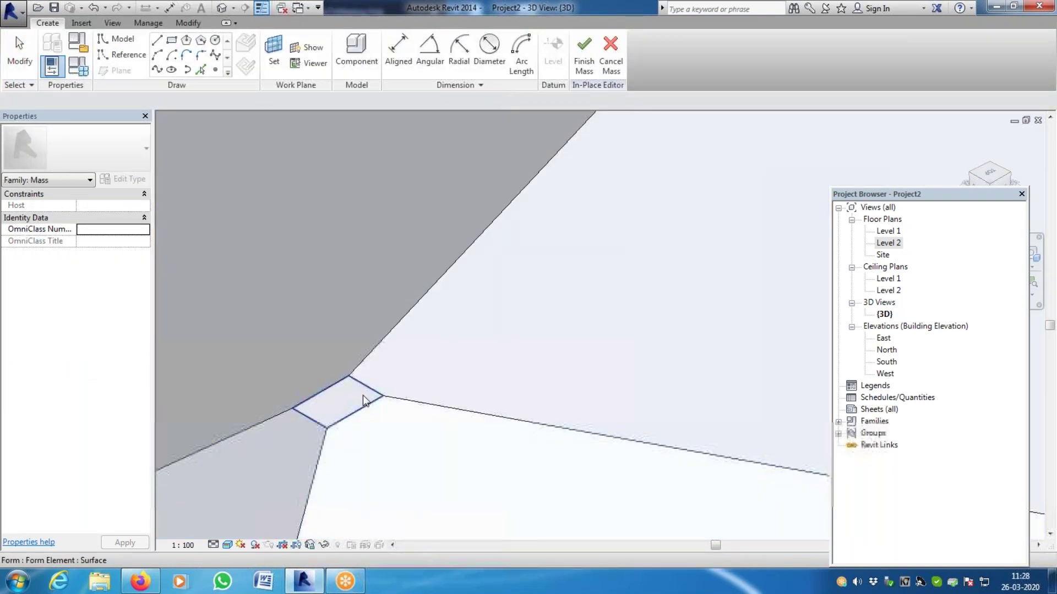
left_click(371, 388)
left_click_drag(372, 388, 463, 302)
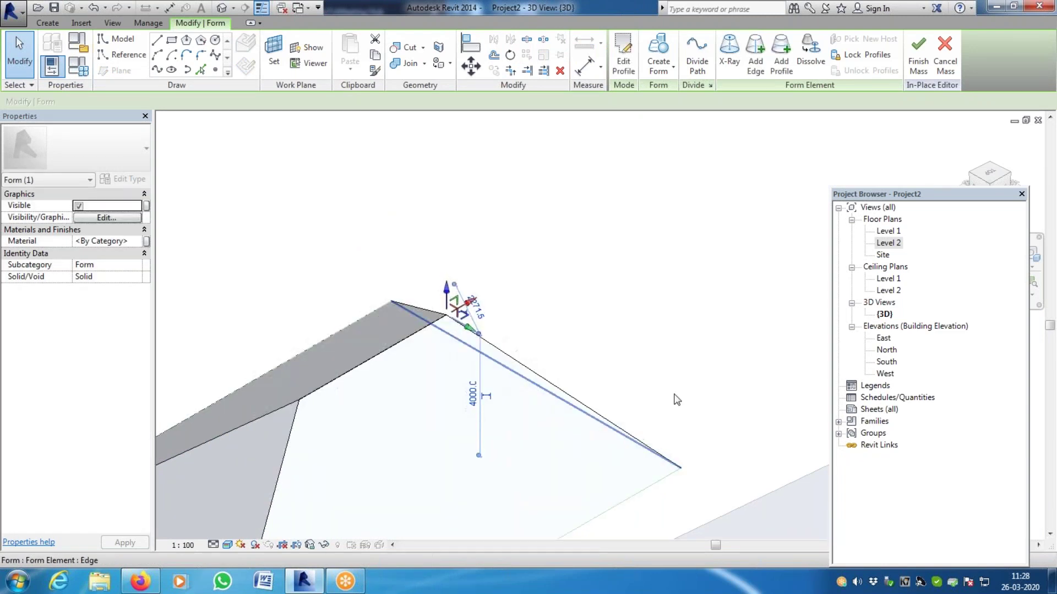
scroll(624, 273, "down", 3)
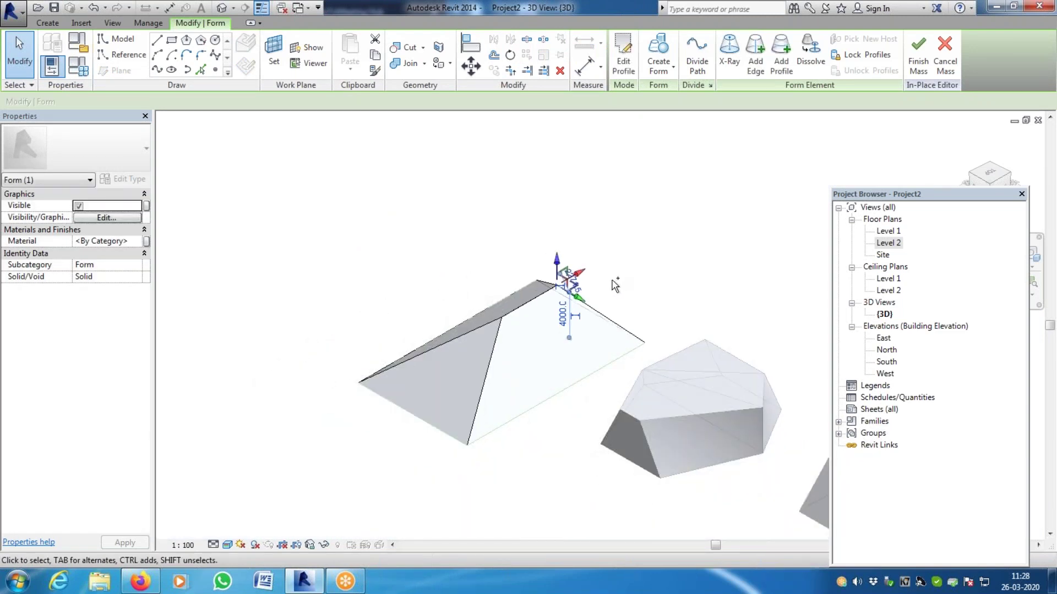
scroll(615, 285, "up", 4)
left_click(615, 286)
left_click(620, 54)
Look over the three masses side by side in the 3D view
scroll(477, 324, "down", 4)
scroll(475, 322, "up", 3)
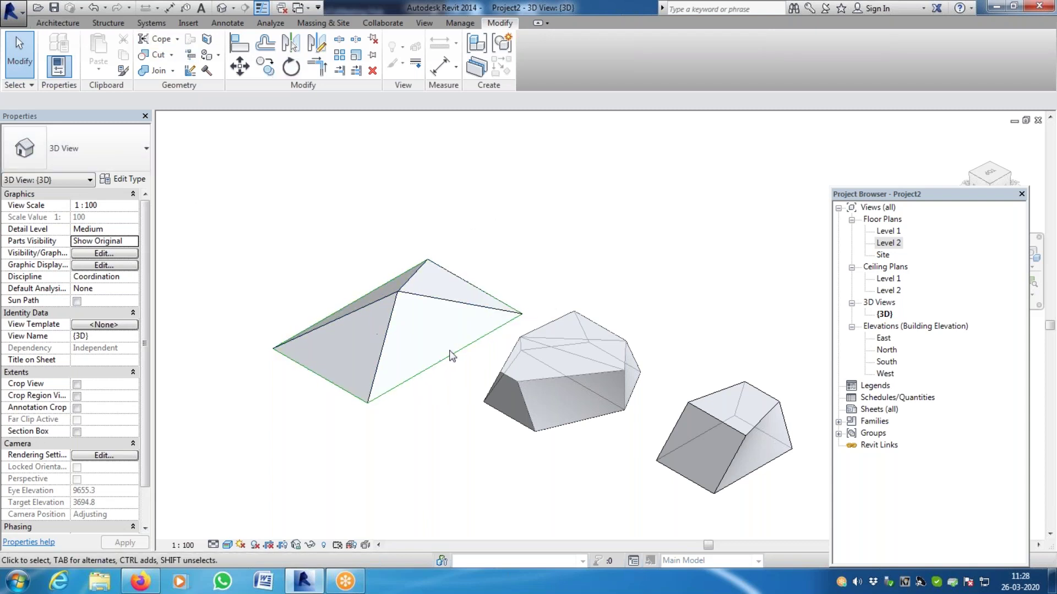
scroll(365, 370, "down", 2)
scroll(418, 342, "up", 3)
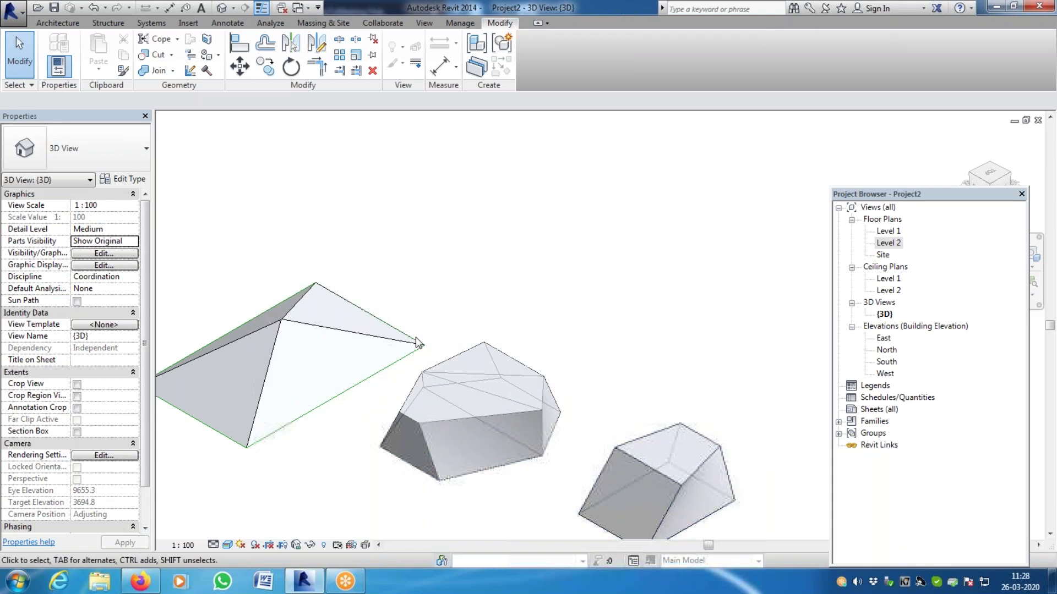
scroll(300, 413, "down", 3)
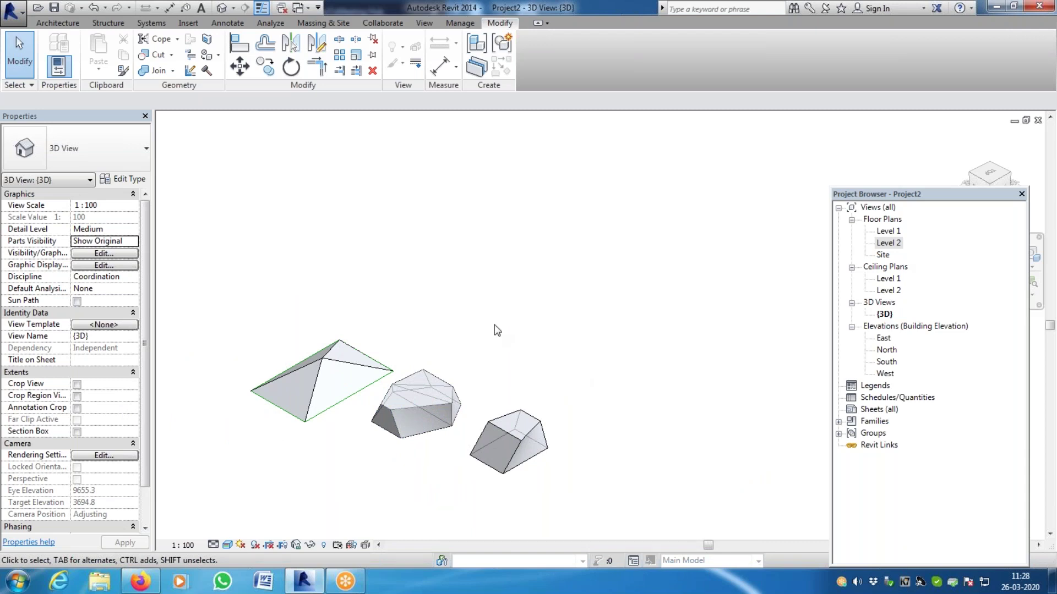
scroll(497, 330, "down", 3)
scroll(527, 404, "up", 6)
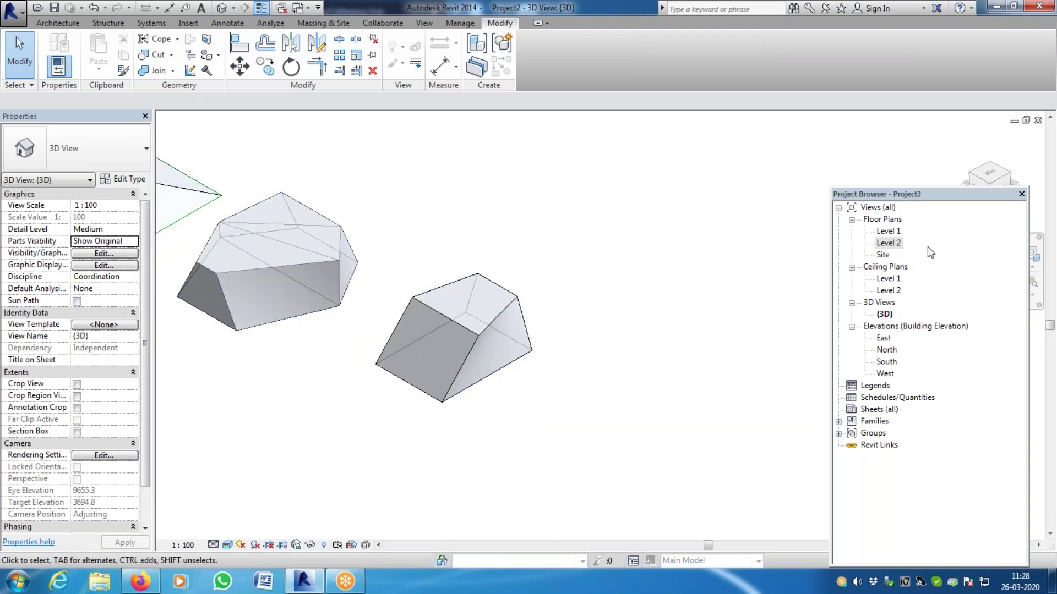
Open the Level 1 floor plan and move all existing masses north, outside the area enclosed by the elevation markers
left_click(887, 232)
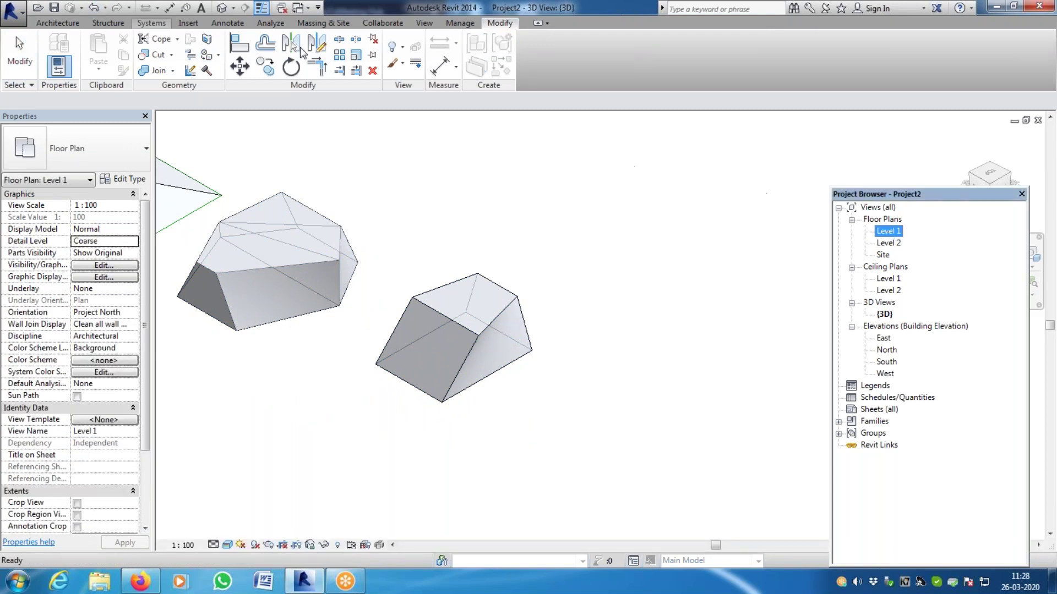
double_click(889, 232)
scroll(302, 249, "down", 2)
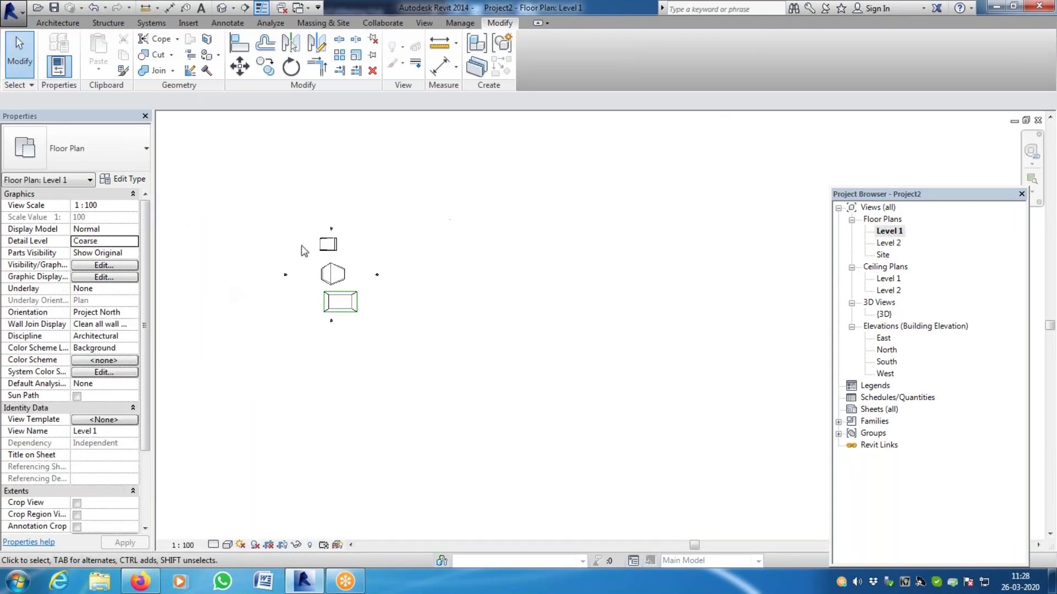
scroll(310, 304, "up", 2)
scroll(351, 382, "up", 2)
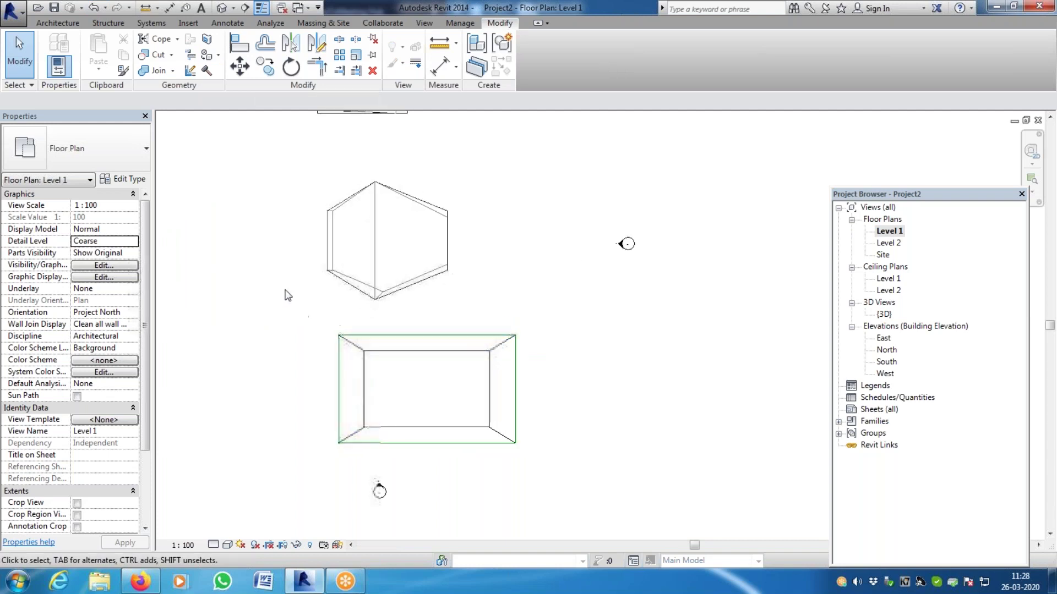
scroll(435, 422, "down", 2)
left_click_drag(347, 225, 485, 449)
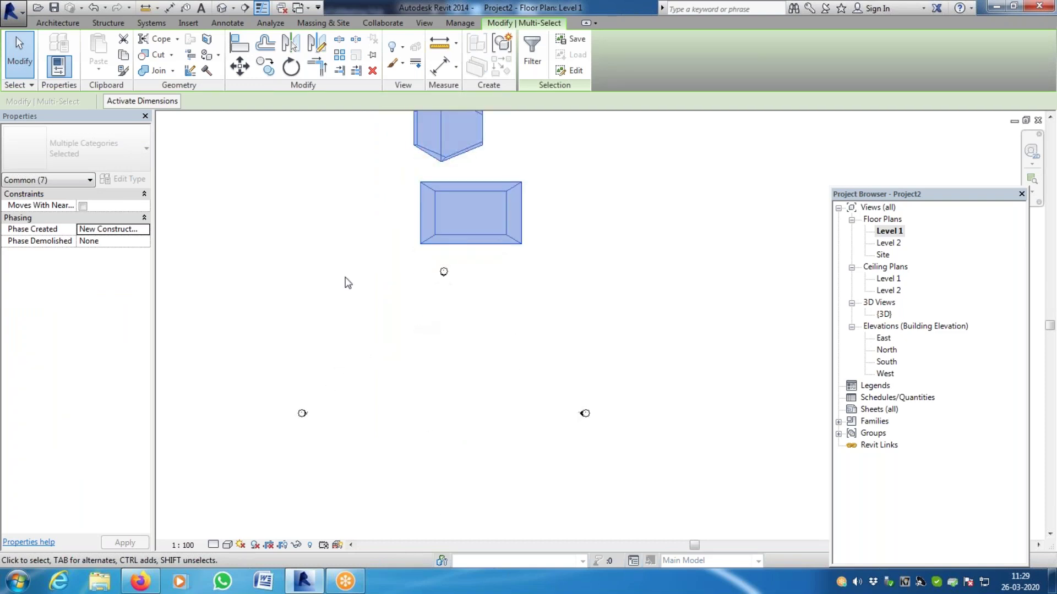
Draw a model-line rectangle about 11600 wide and 10800 high on Level 1, south of the north elevation marker
left_click(63, 26)
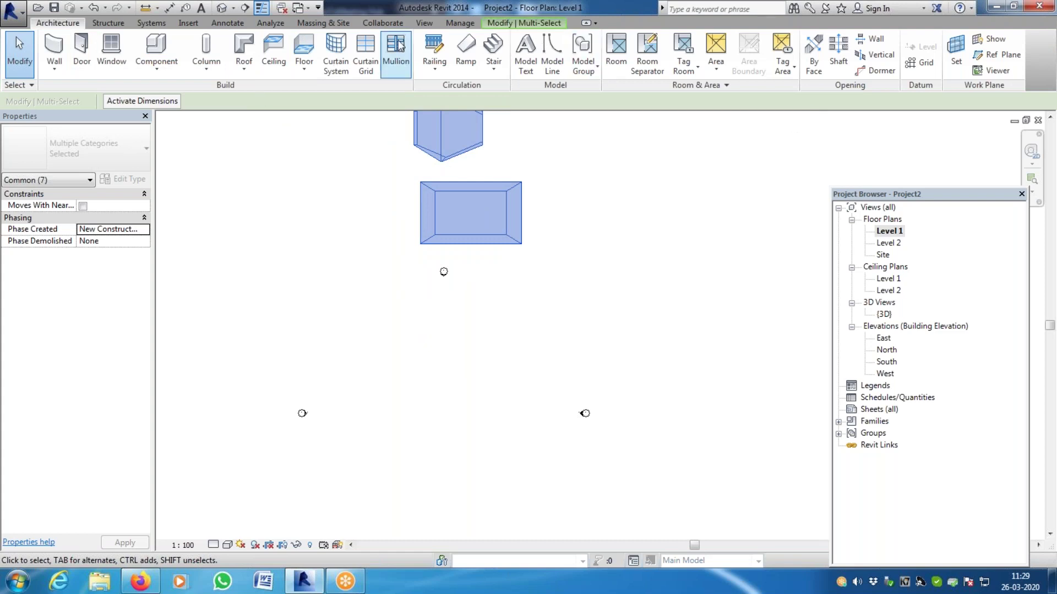
left_click(548, 61)
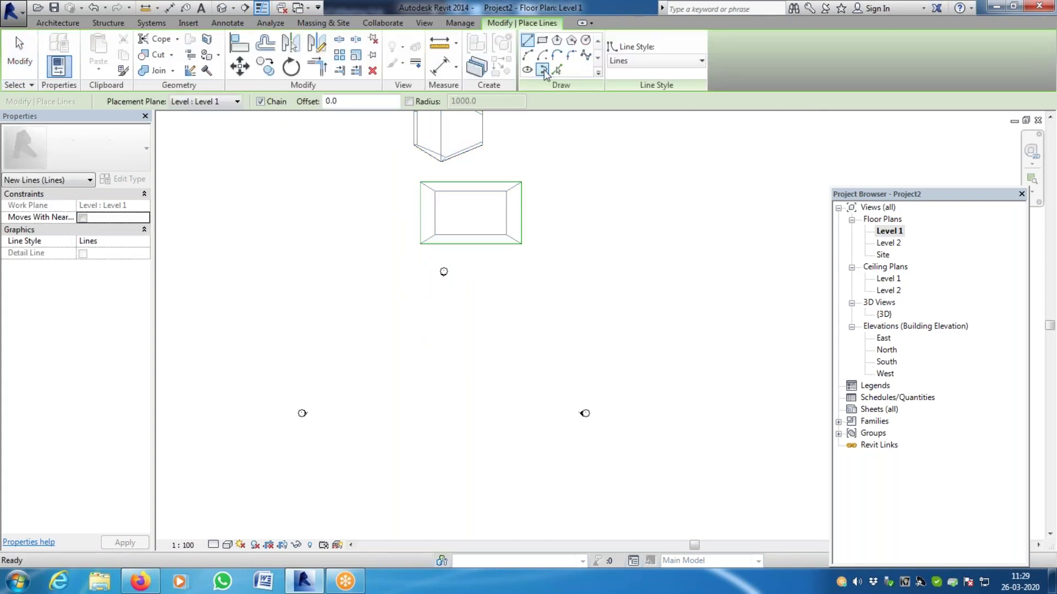
scroll(437, 423, "up", 2)
scroll(386, 234, "down", 2)
scroll(381, 223, "up", 2)
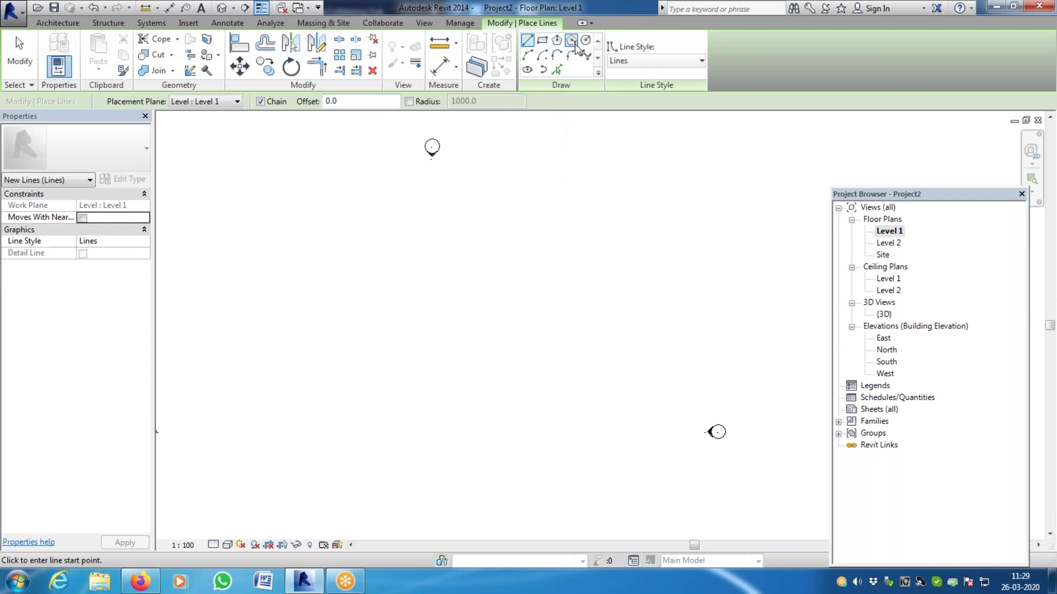
left_click(542, 40)
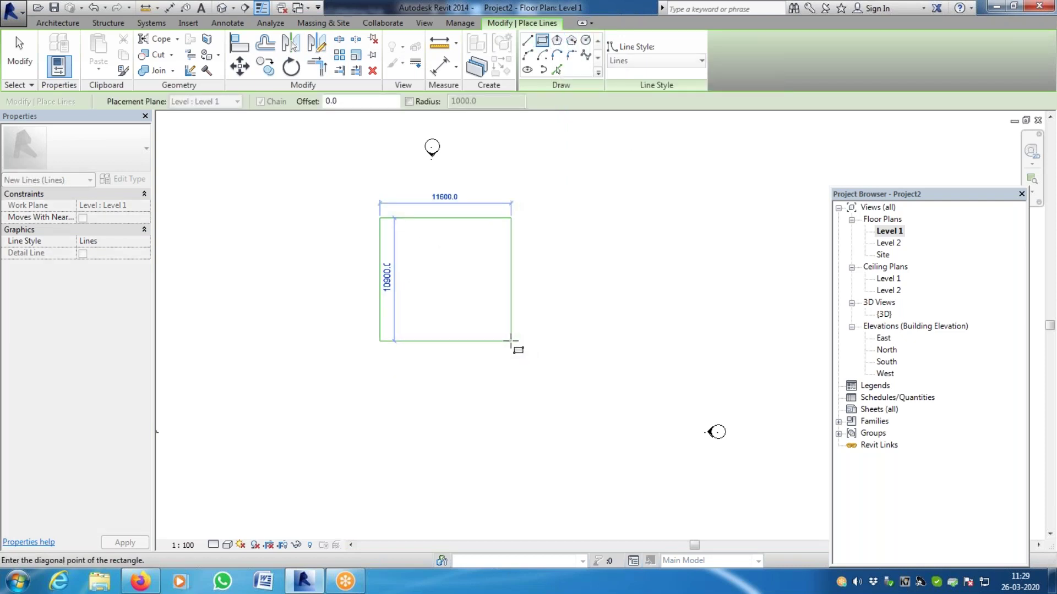
left_click(511, 339)
key("Escape")
key("Escape")
Set the new rectangle's width to 12000 and check it from both vertical sides
left_click(510, 296)
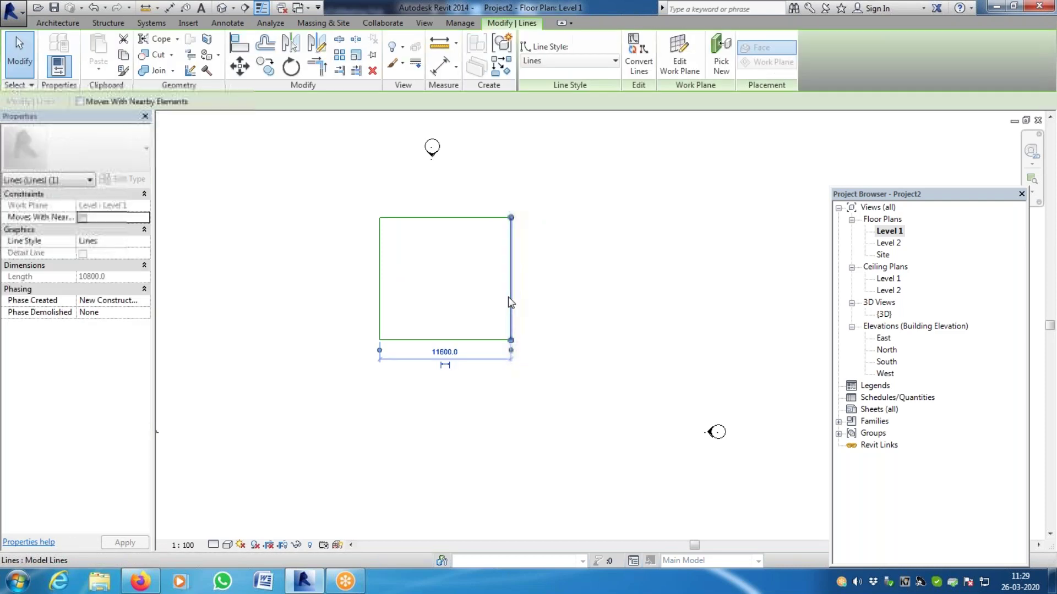
left_click(446, 353)
type("12000")
key("Return")
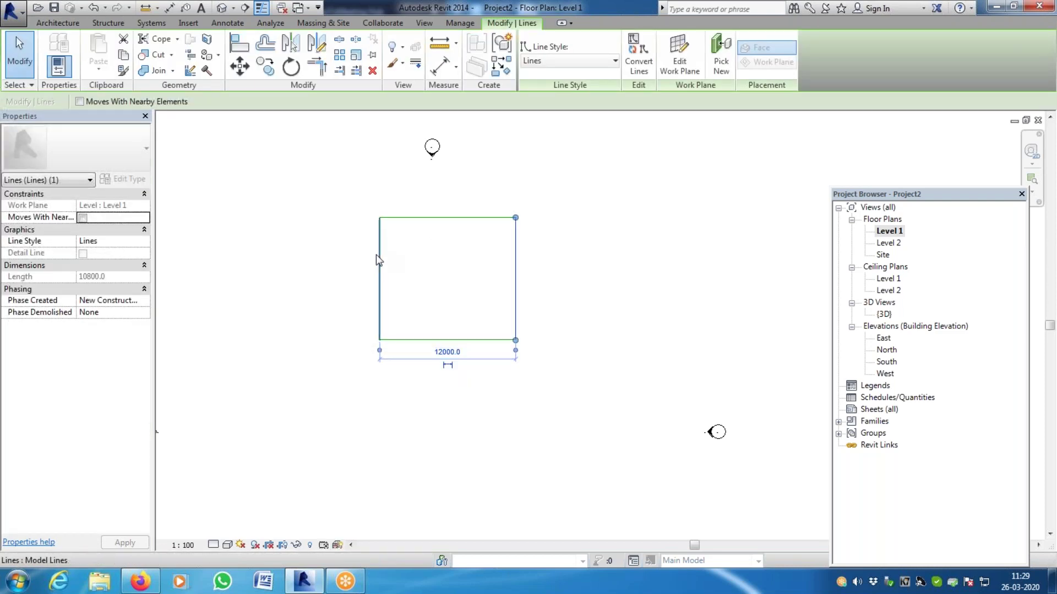
left_click(375, 254)
left_click(379, 254)
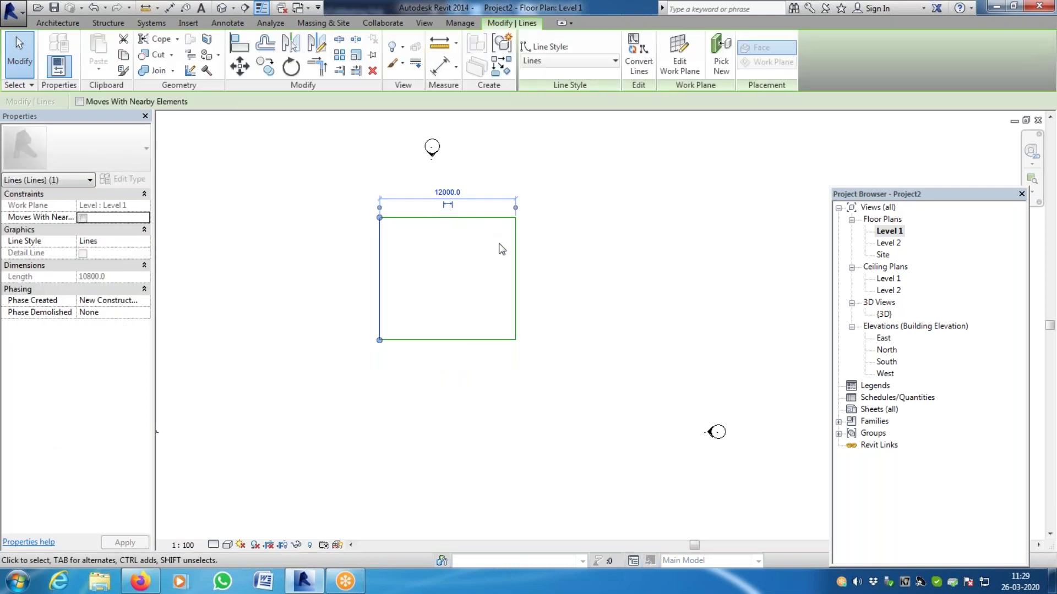
left_click(515, 256)
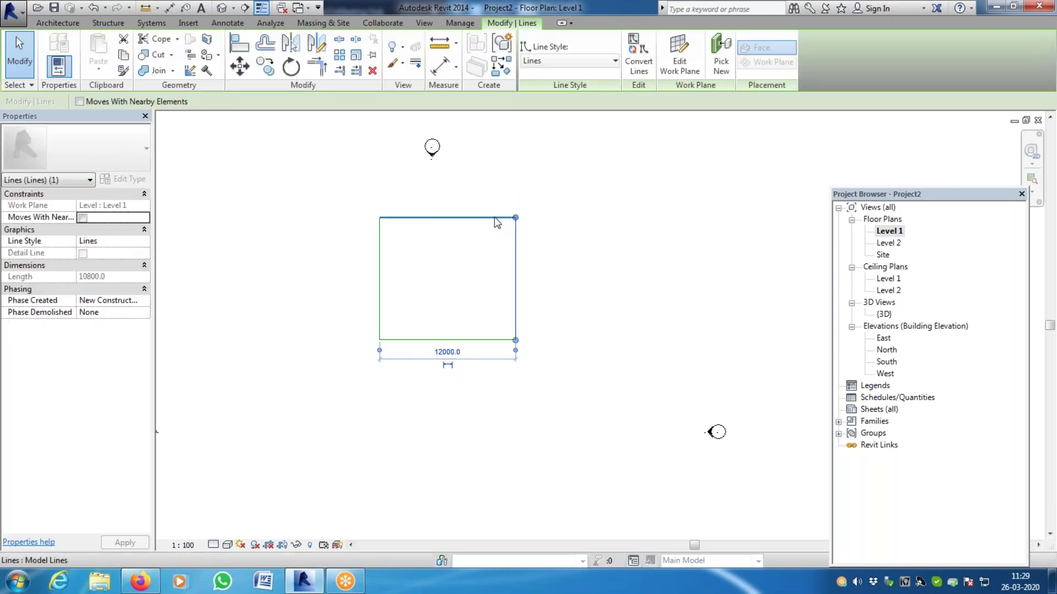
Set the new rectangle's height to 12000 by adjusting the position of its upper line
left_click(497, 219)
left_click(527, 271)
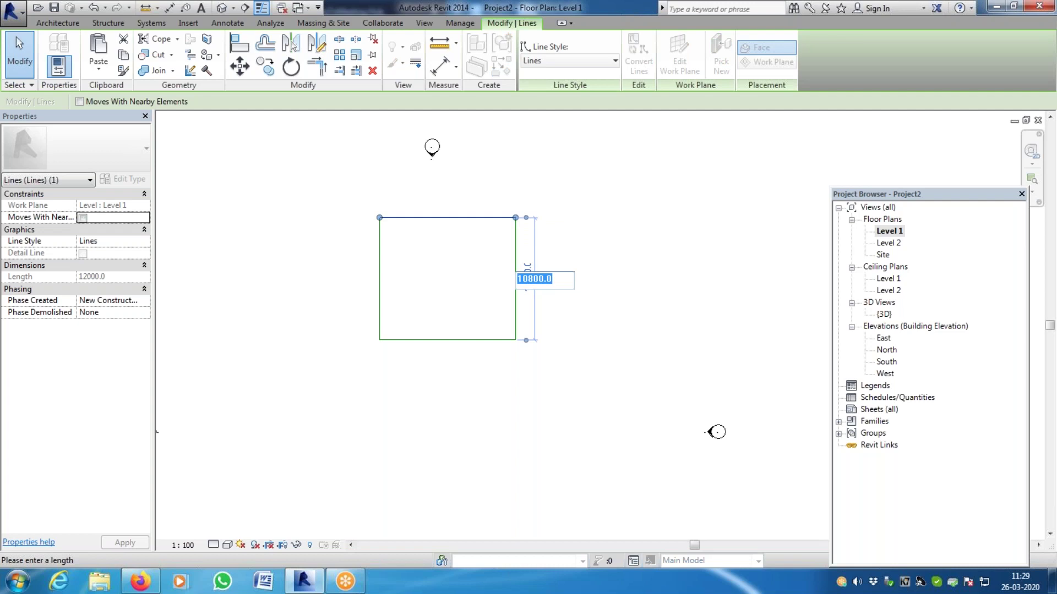
type("12000")
key("Return")
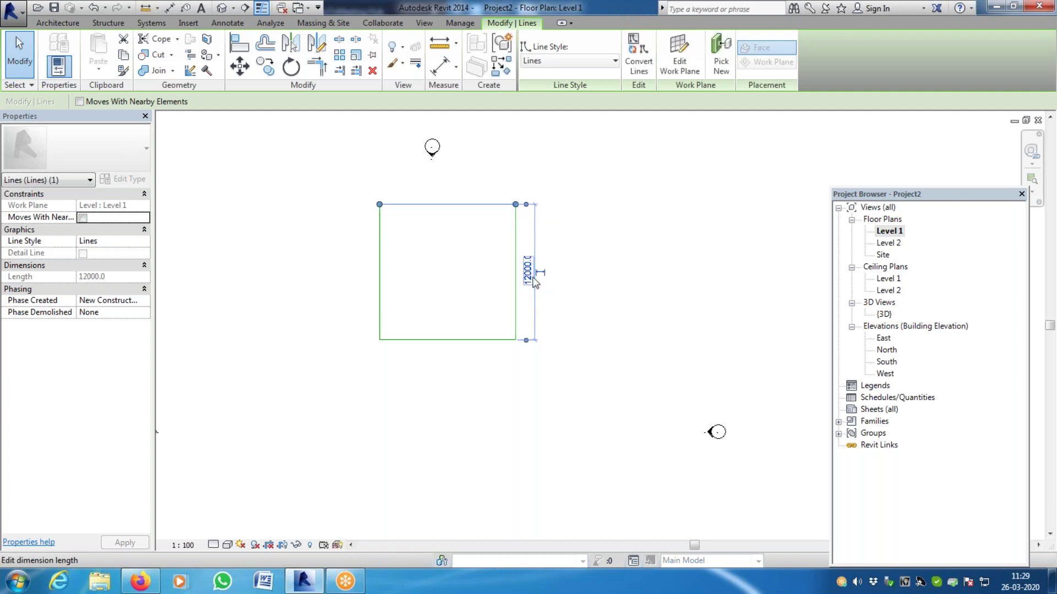
left_click(615, 256)
Open the Level 2 floor plan and draw a diagonal guide line between opposite corners of the underlying square
scroll(322, 318, "down", 2)
scroll(430, 295, "up", 2)
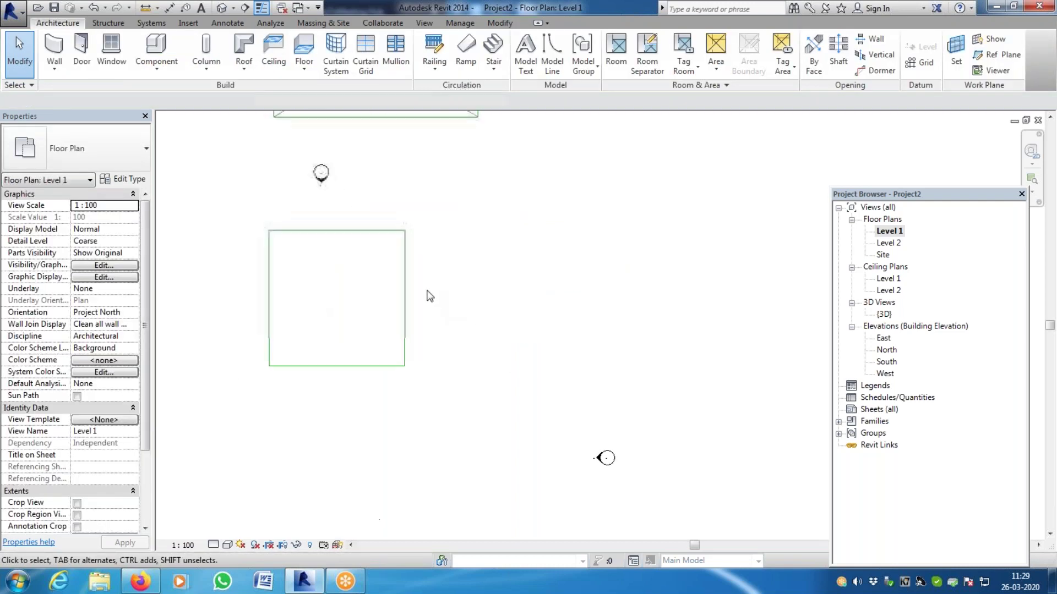
scroll(486, 340, "down", 2)
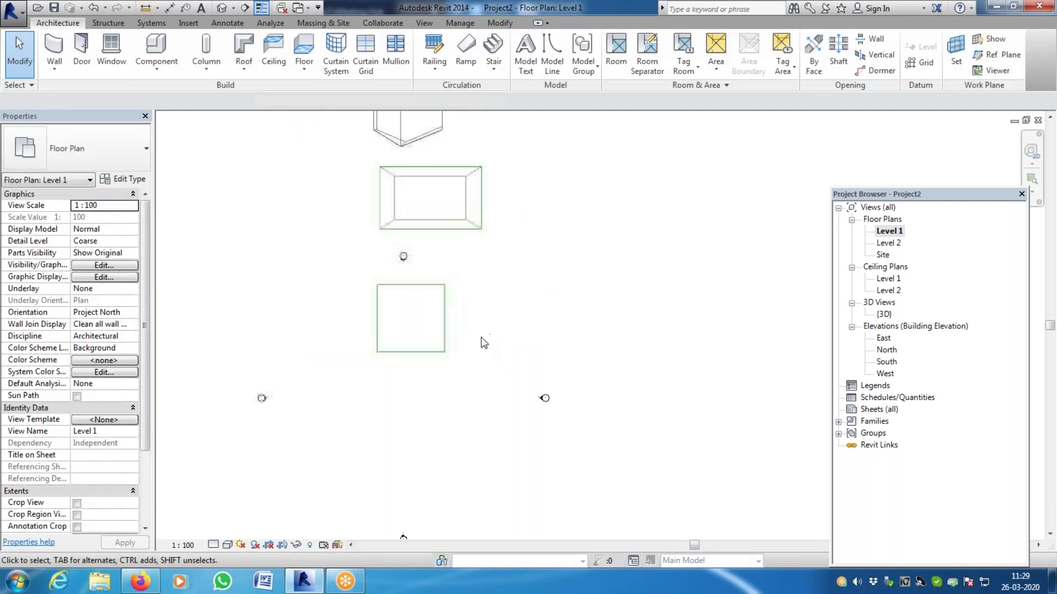
double_click(891, 245)
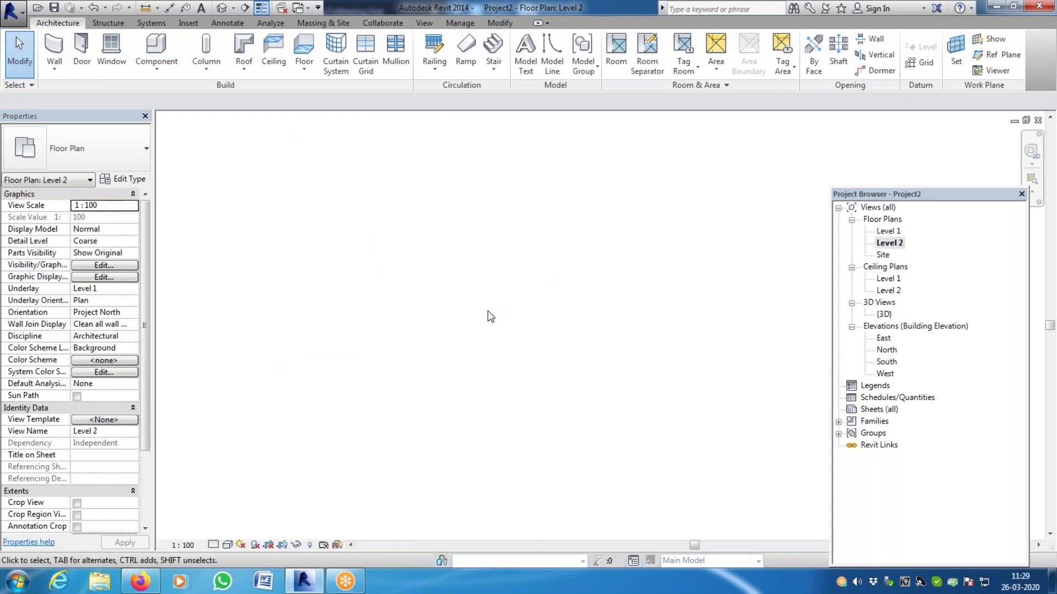
scroll(469, 336, "down", 3)
scroll(425, 255, "up", 5)
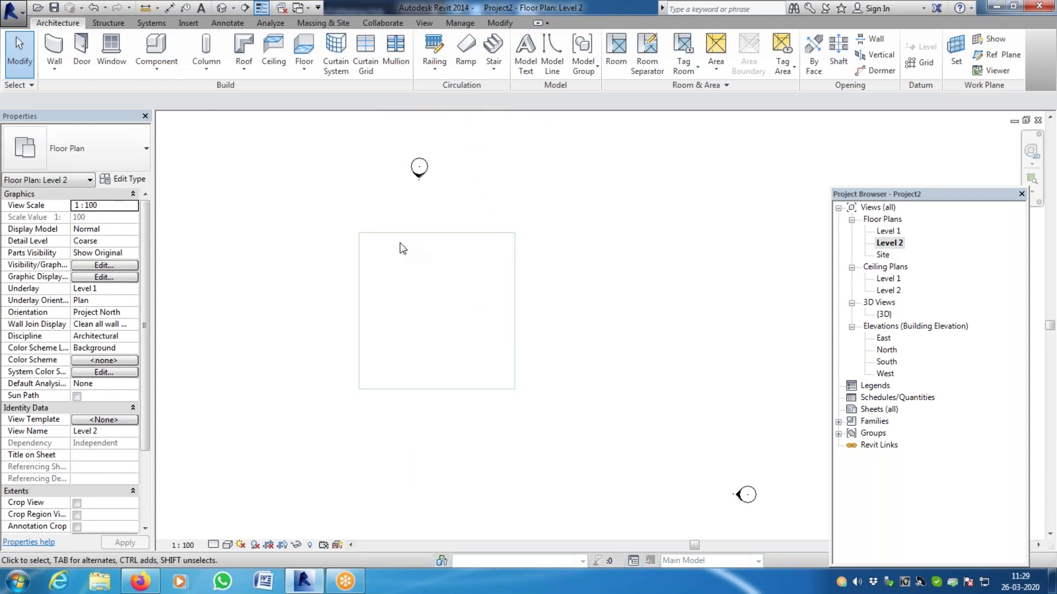
left_click(557, 48)
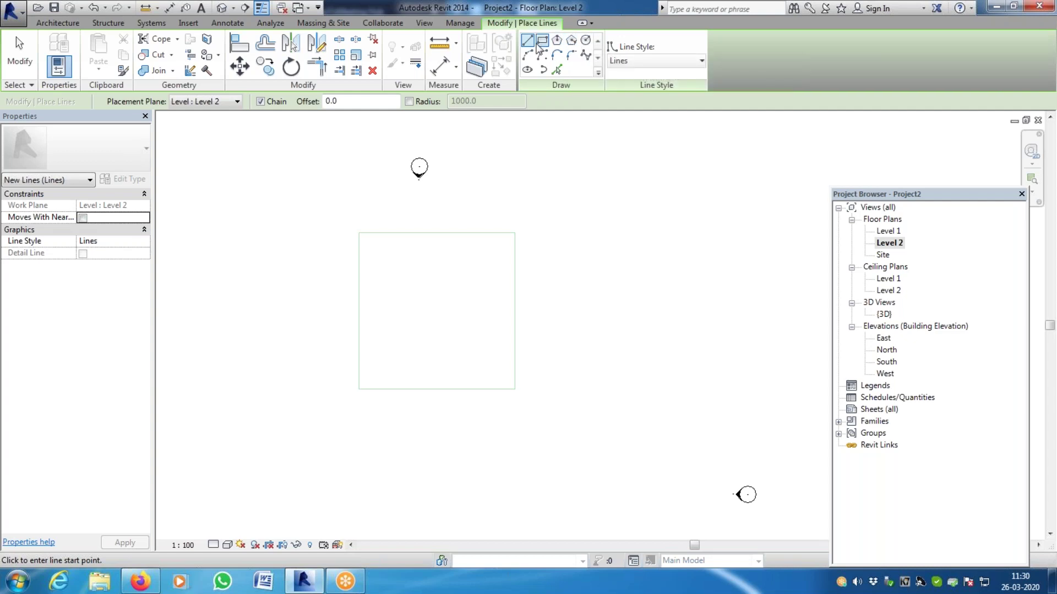
left_click(358, 233)
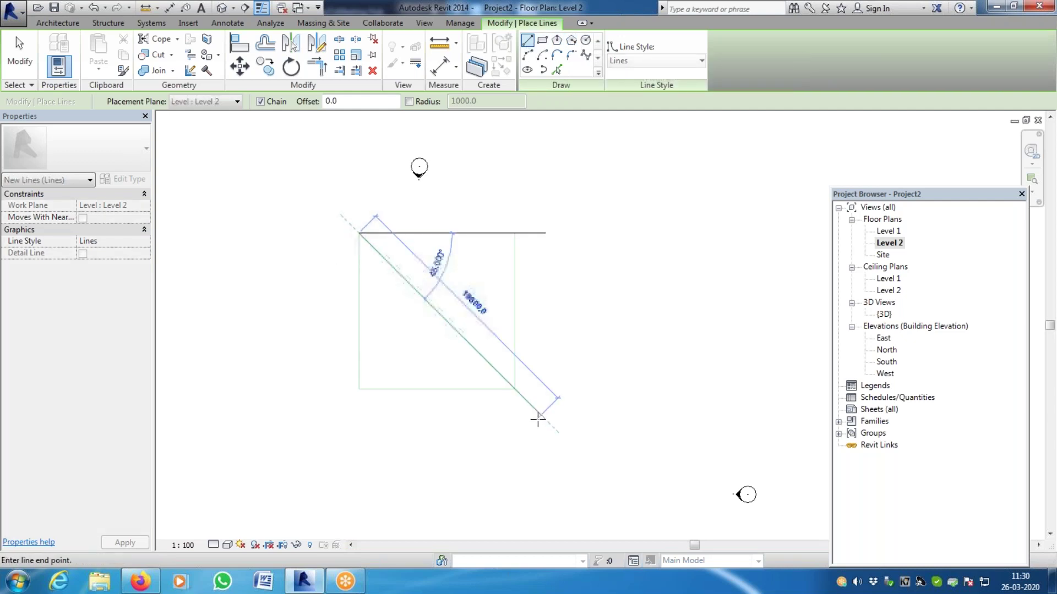
left_click(516, 391)
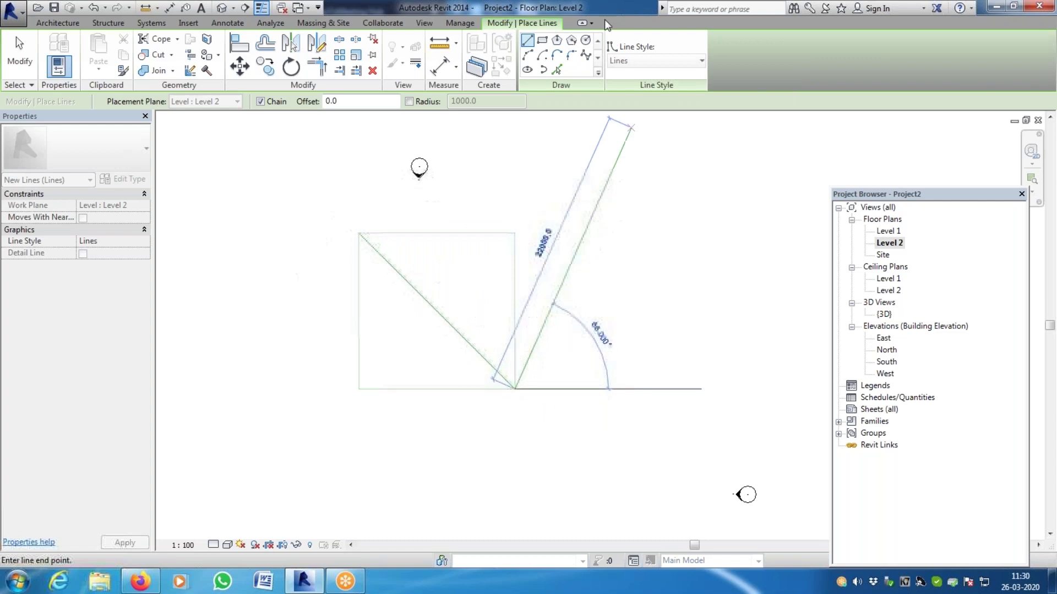
Draw a six-sided inscribed polygon centred on the diagonal's midpoint, with a vertex on the square's lower edge
left_click(556, 39)
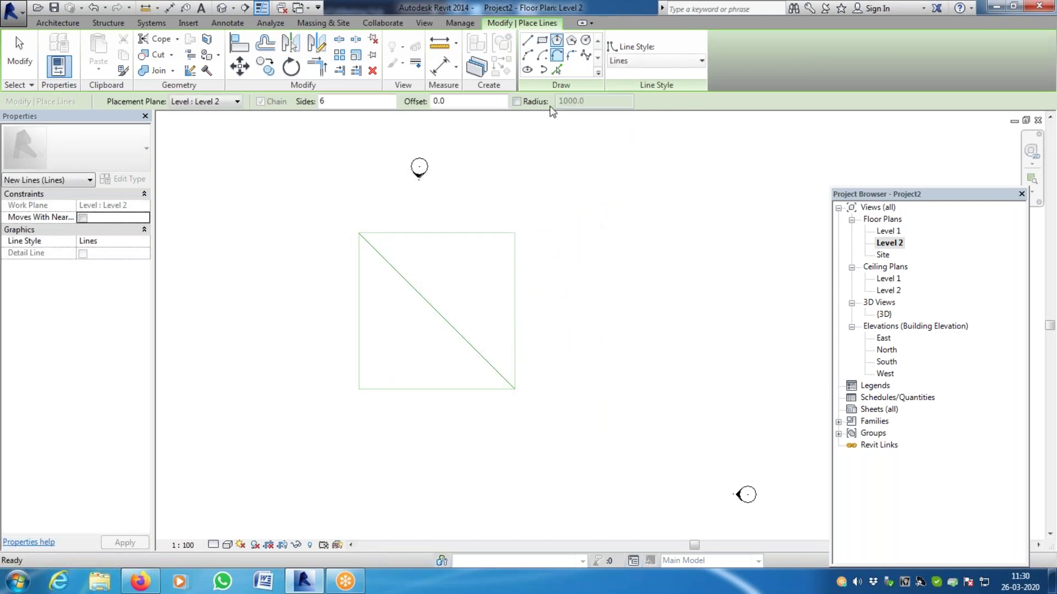
left_click(437, 311)
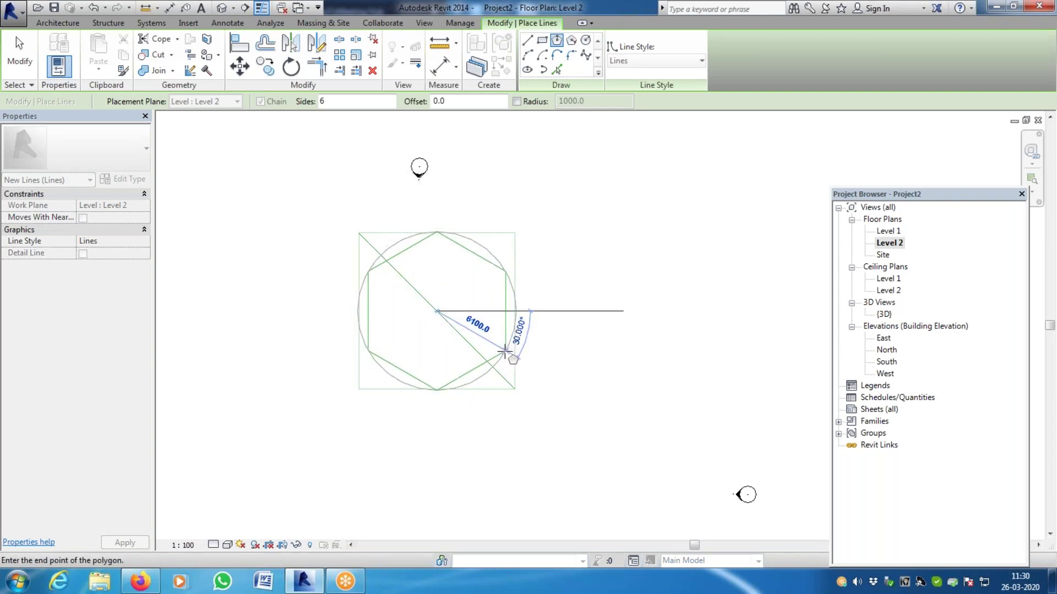
left_click(437, 390)
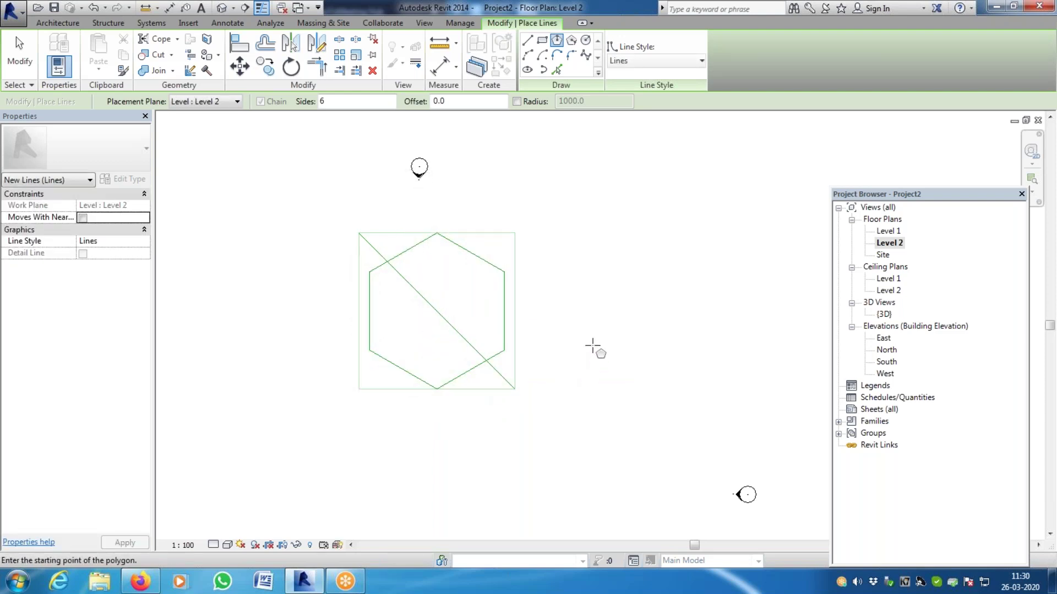
key("Escape")
Delete the diagonal guide line and show the square and hexagon in the 3D view
left_click(466, 342)
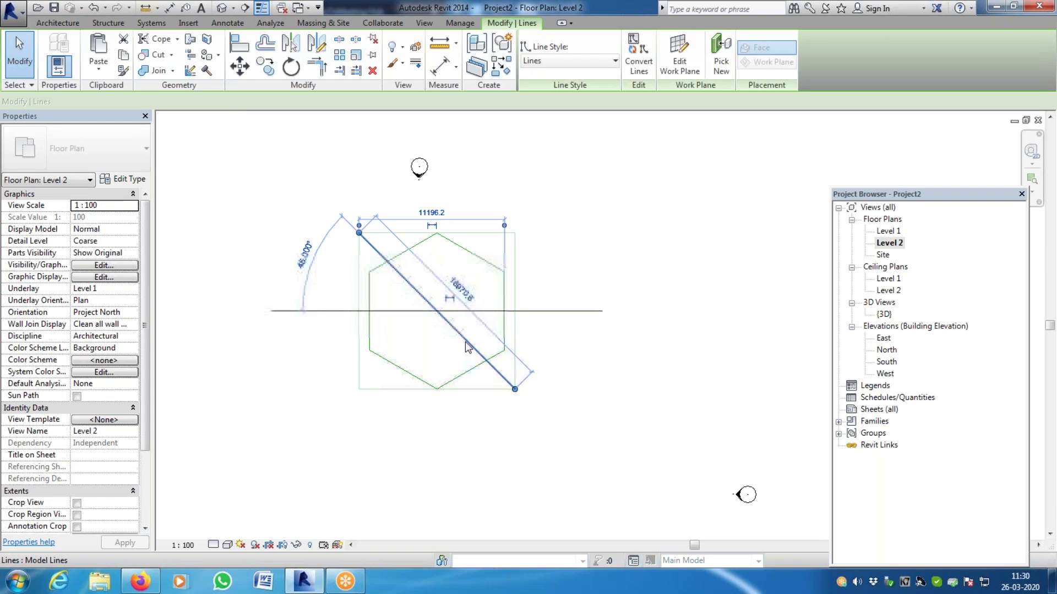
key("Delete")
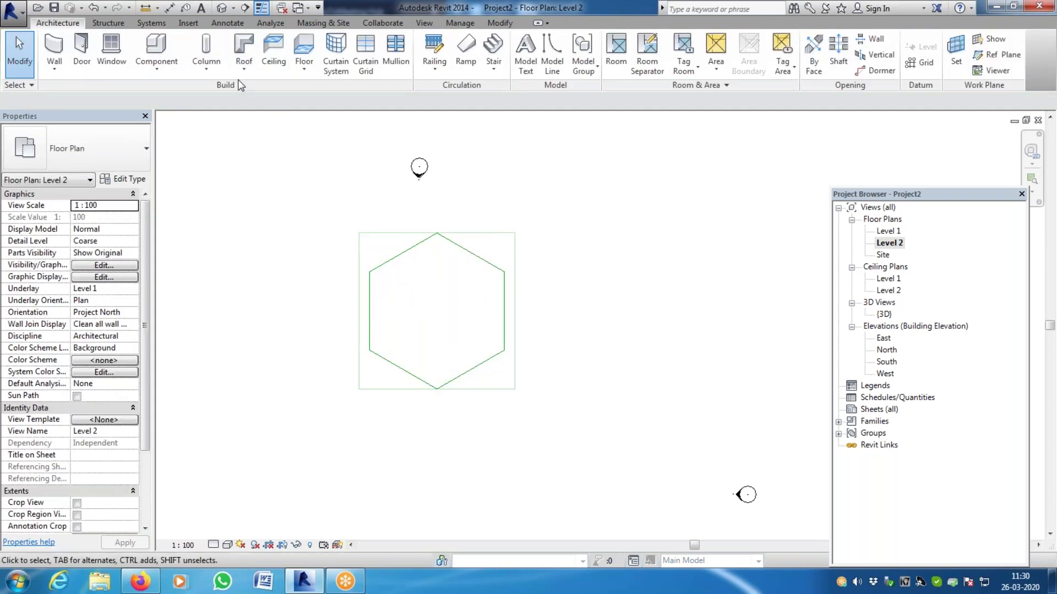
left_click(218, 10)
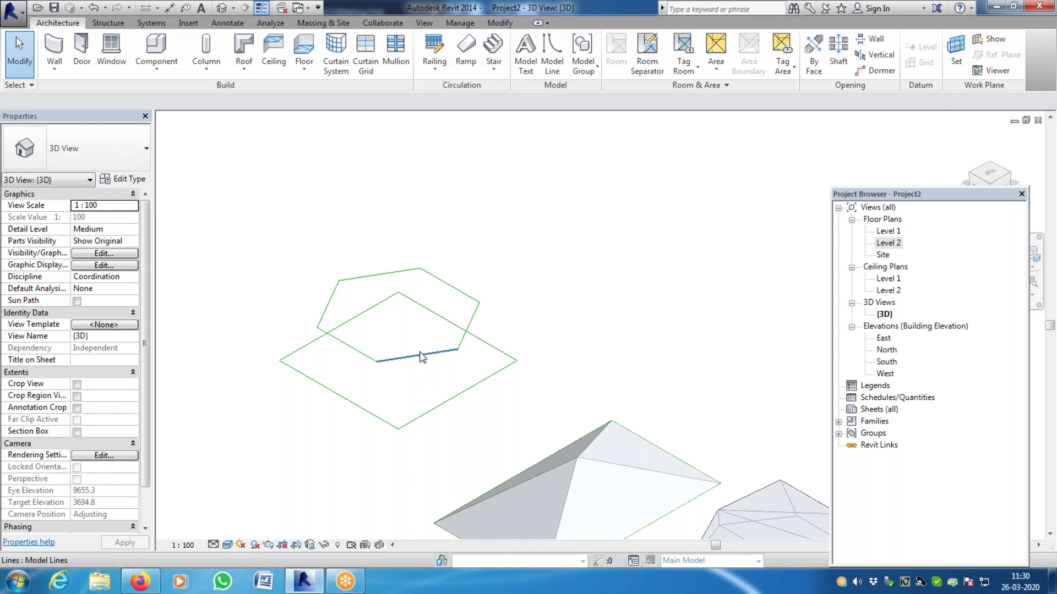
double_click(897, 232)
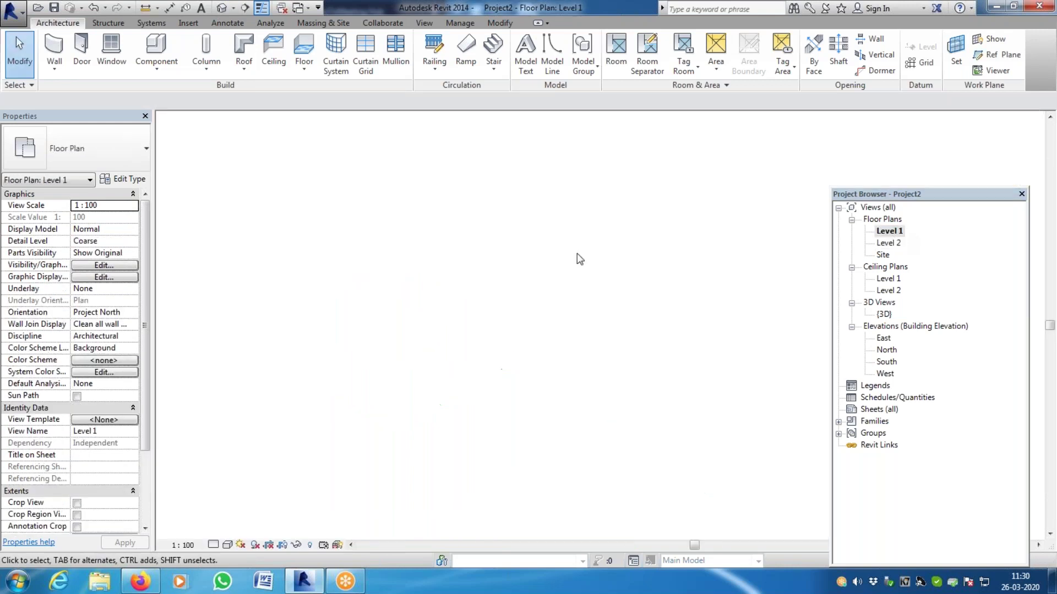
scroll(470, 302, "up", 3)
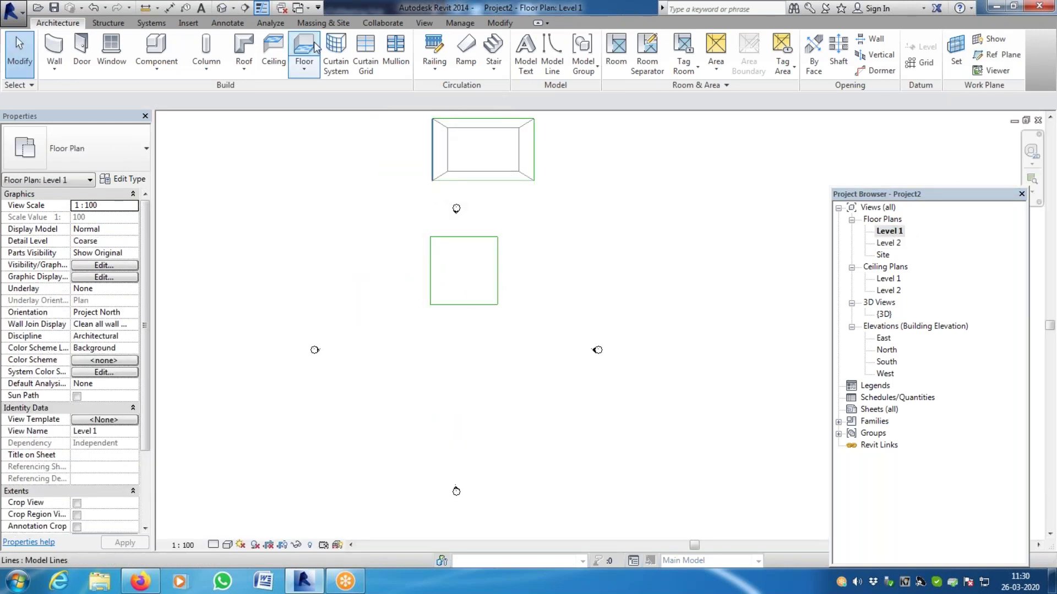
left_click(221, 8)
scroll(466, 332, "down", 3)
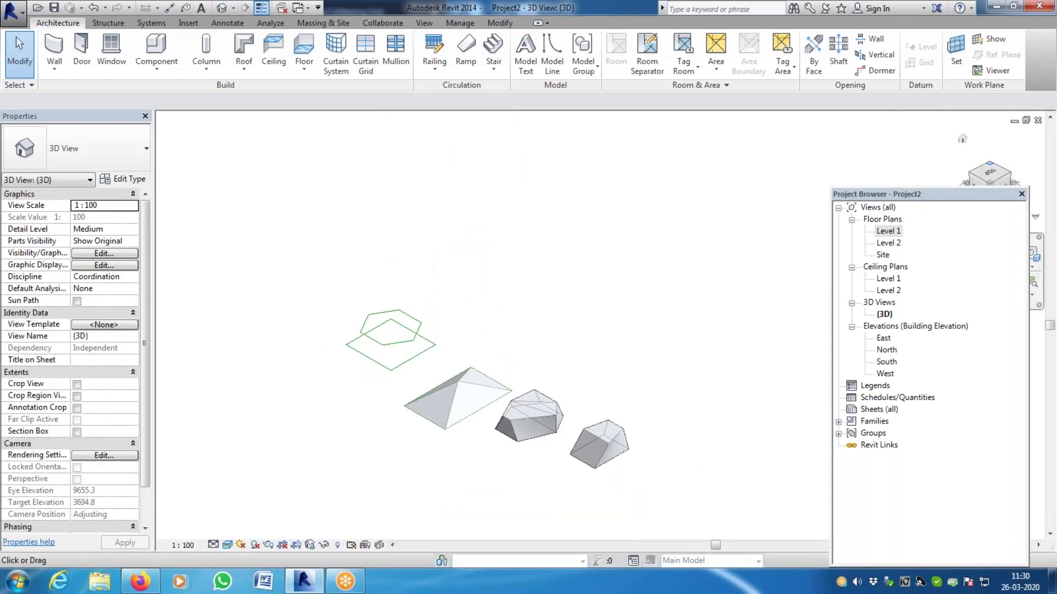
Copy the square and hexagon profiles beside the originals in the 3D view, leaving a gap of about 11000 between the squares
left_click_drag(990, 164, 579, 329)
left_click_drag(488, 281, 560, 354)
scroll(402, 241, "up", 4)
left_click_drag(379, 222, 712, 474)
scroll(170, 180, "down", 6)
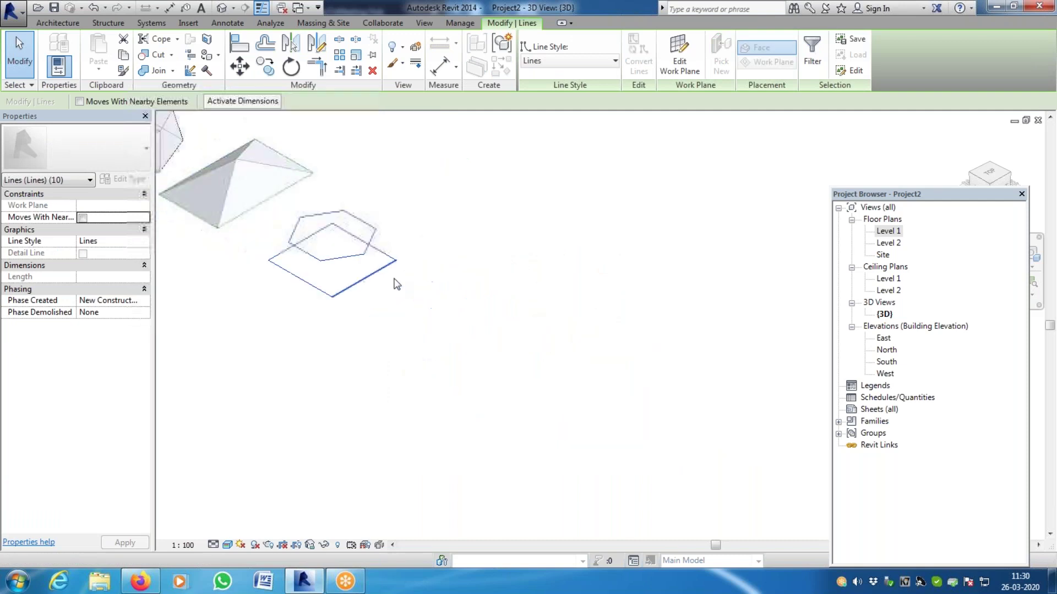
left_click(272, 68)
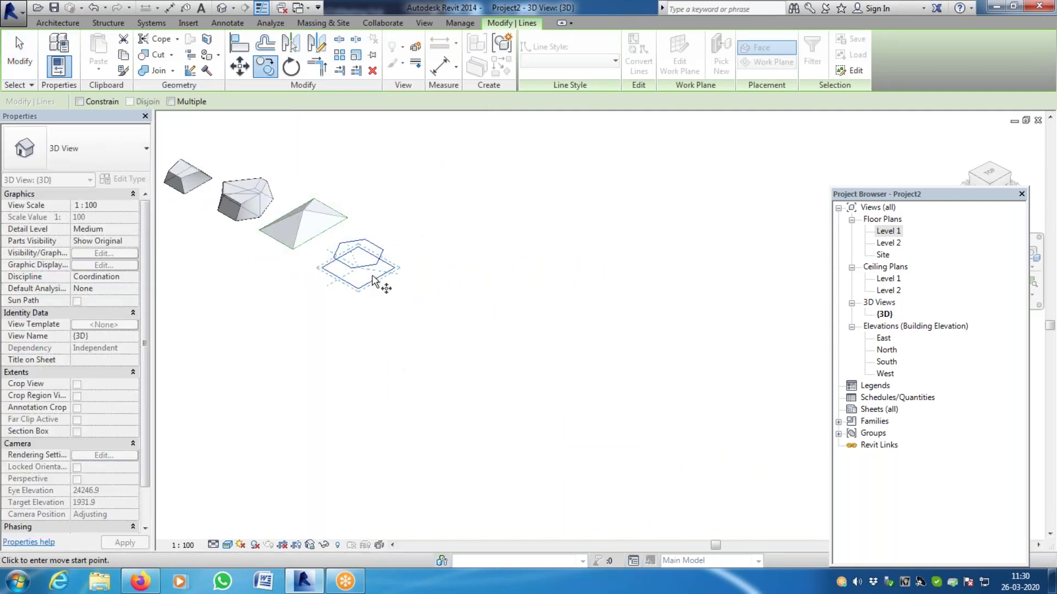
left_click(341, 280)
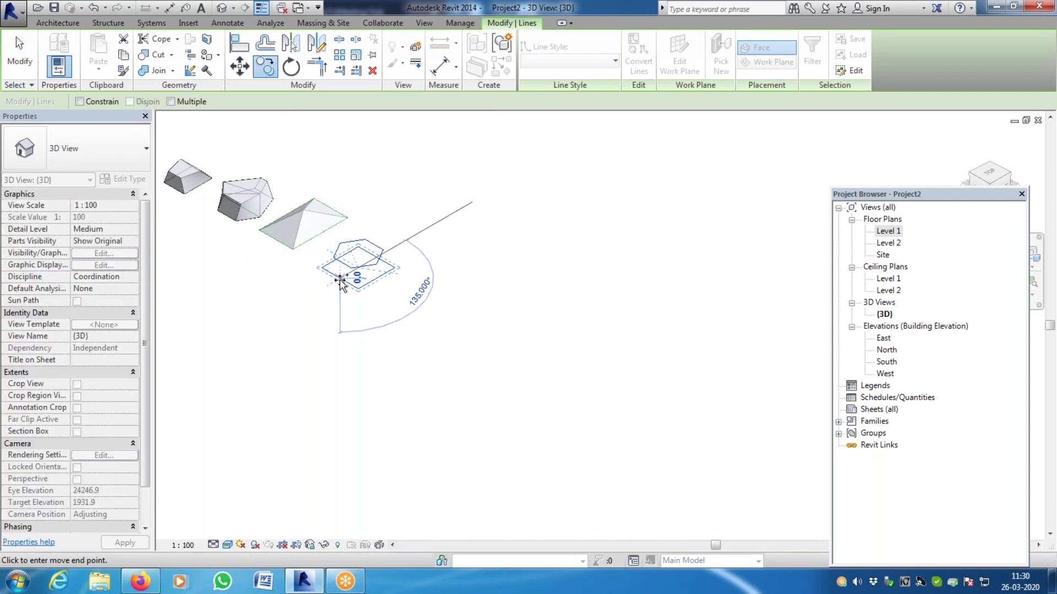
left_click(412, 320)
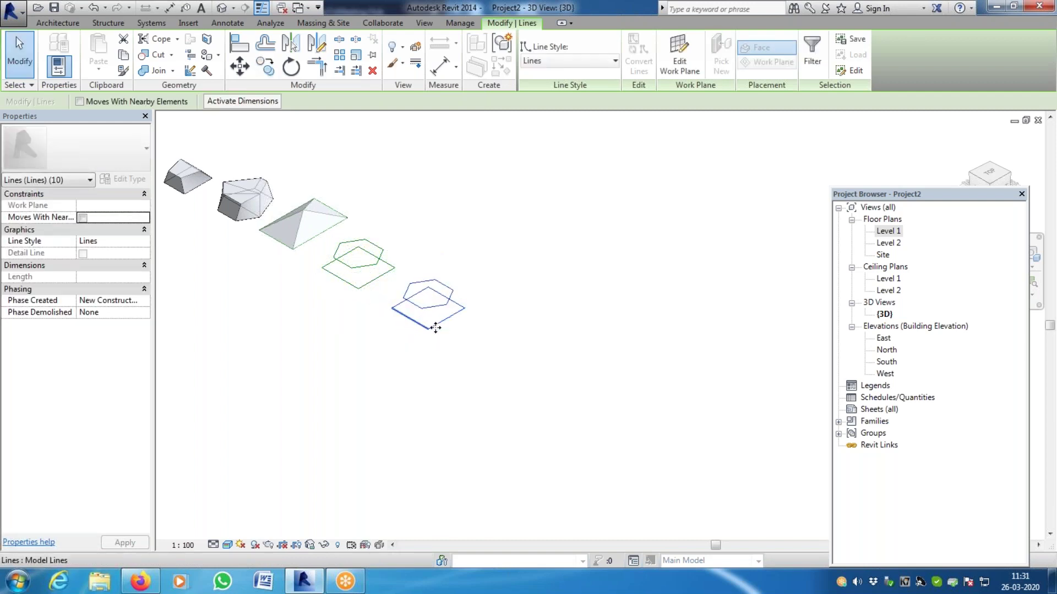
left_click(399, 272)
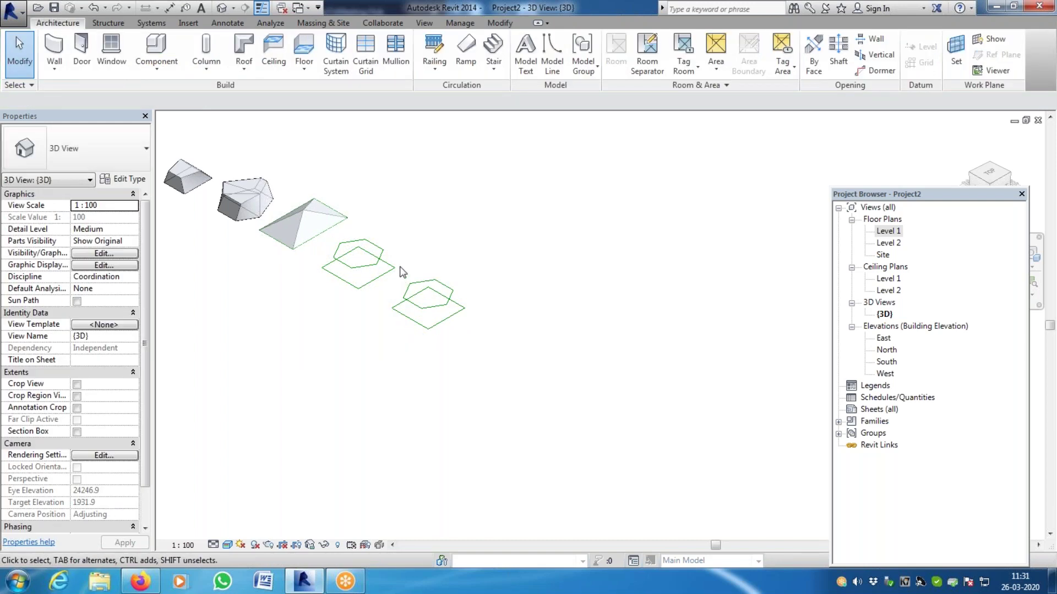
Copy the second square and hexagon pair further along the row to make a third pair
scroll(402, 272, "up", 2)
left_click_drag(393, 229, 623, 476)
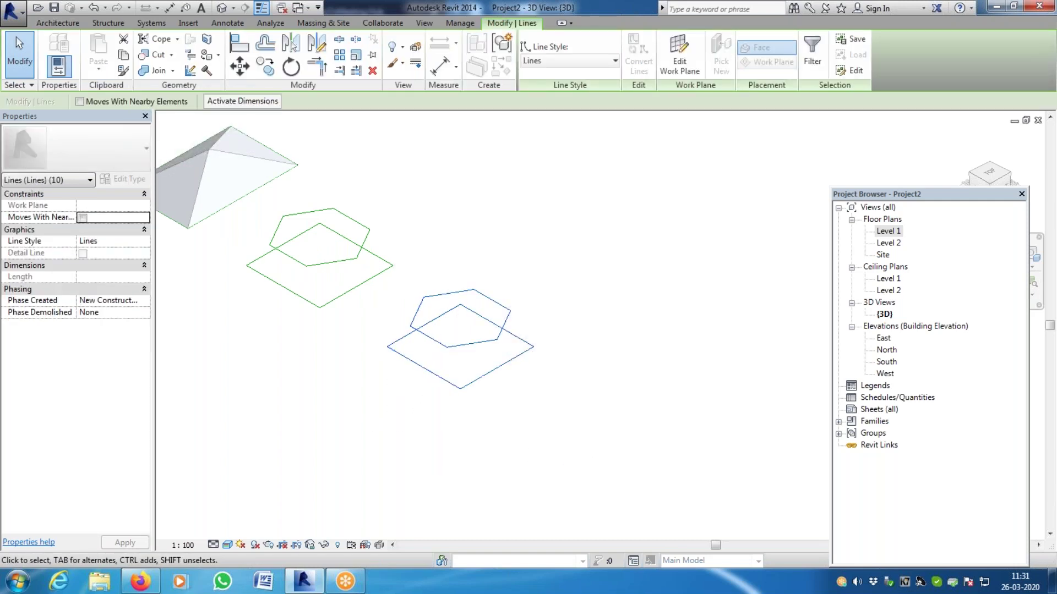
key("c")
key("o")
left_click(416, 330)
scroll(464, 404, "down", 2)
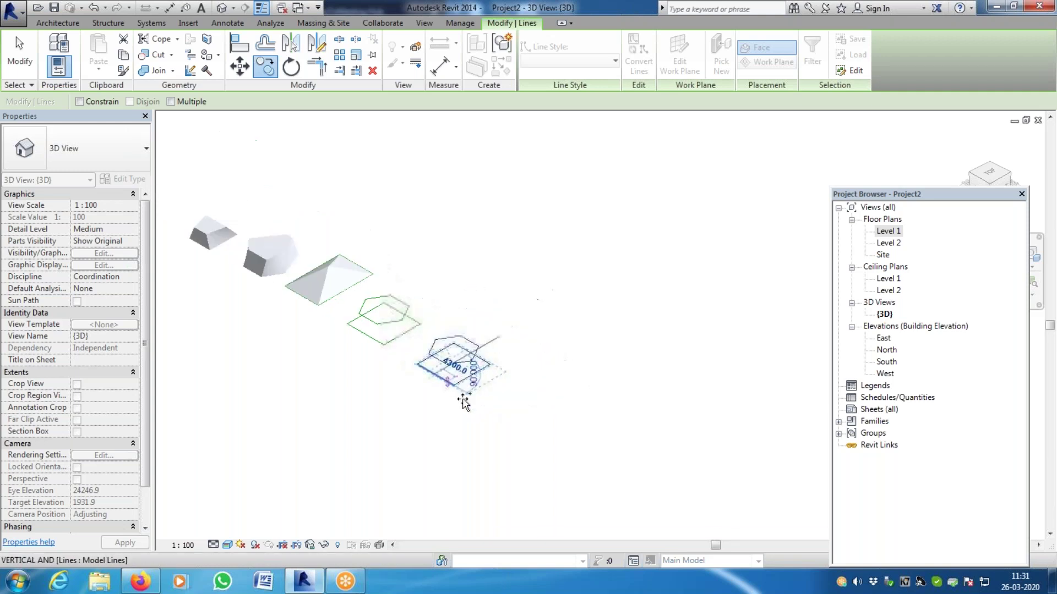
left_click(507, 414)
key("Escape")
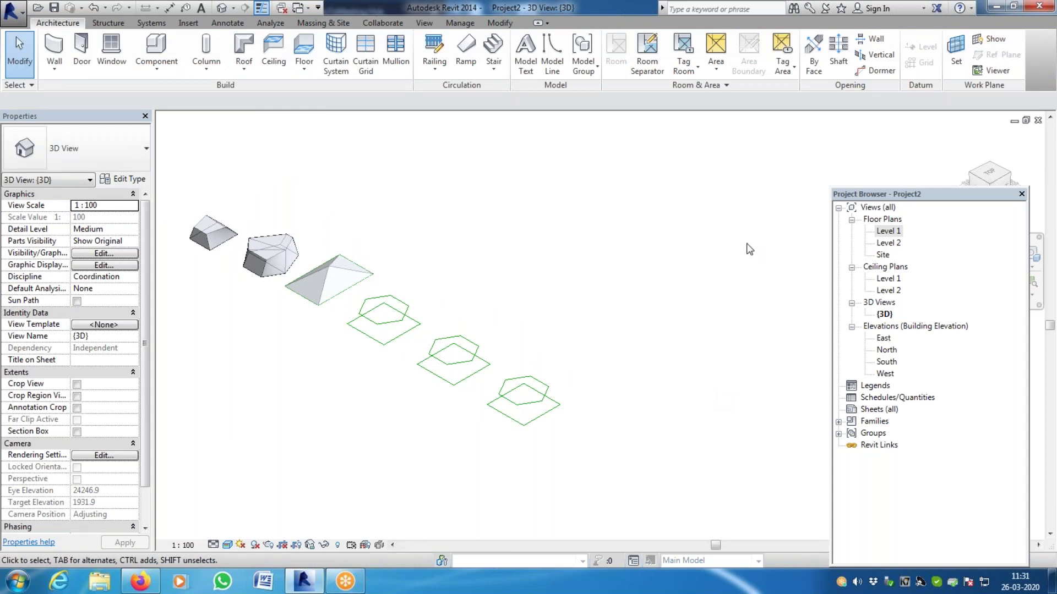
Move the elevation marker at the lowest square clear below it in the Level 1 floor plan and return to the 3D view
double_click(899, 232)
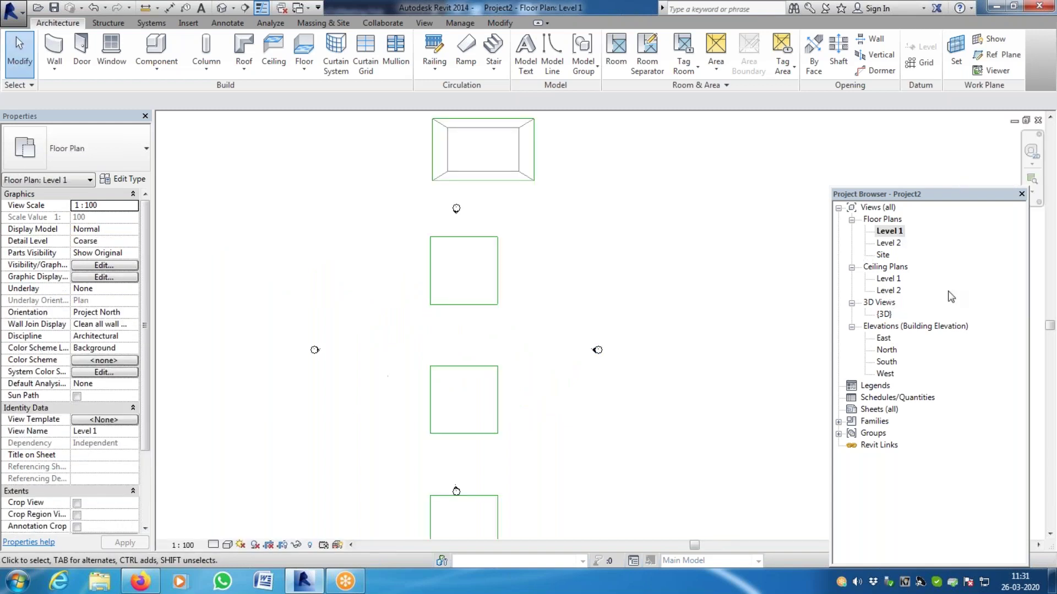
scroll(493, 295, "down", 3)
scroll(484, 406, "up", 4)
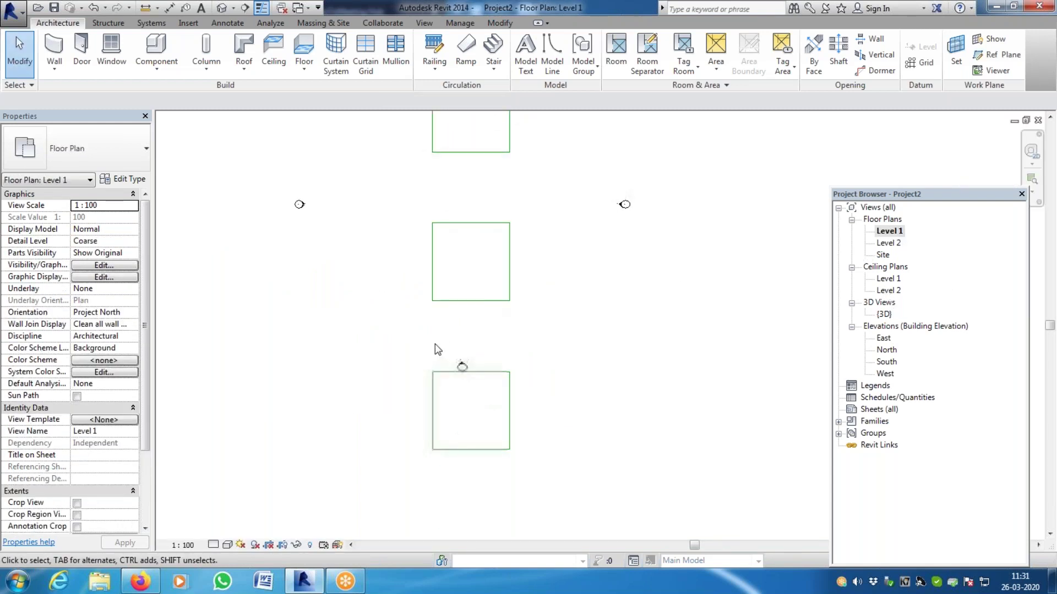
left_click_drag(494, 395, 490, 396)
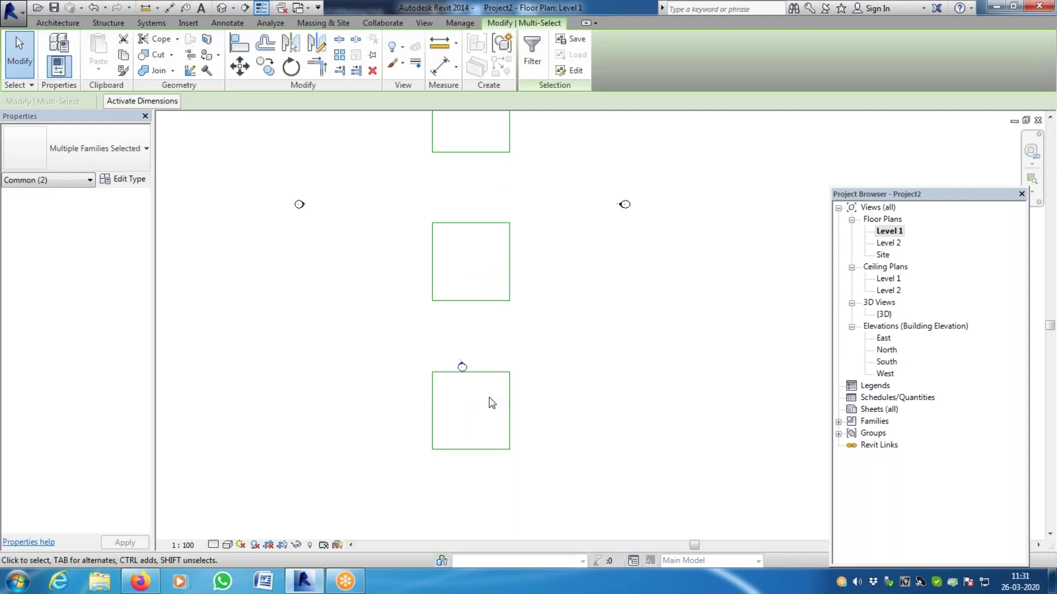
left_click_drag(462, 405, 462, 483)
scroll(488, 397, "down", 3)
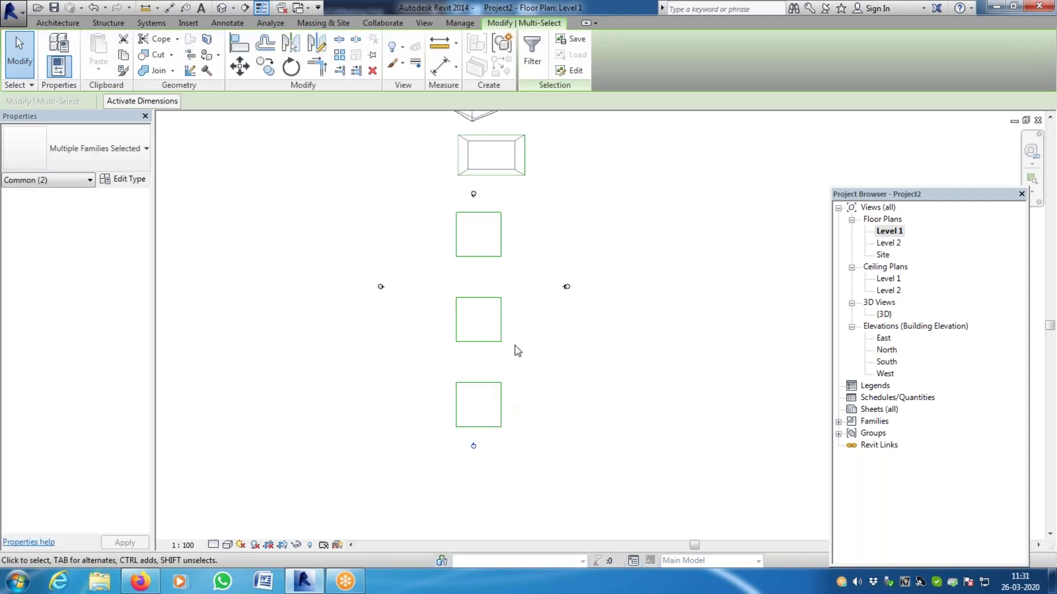
left_click(222, 8)
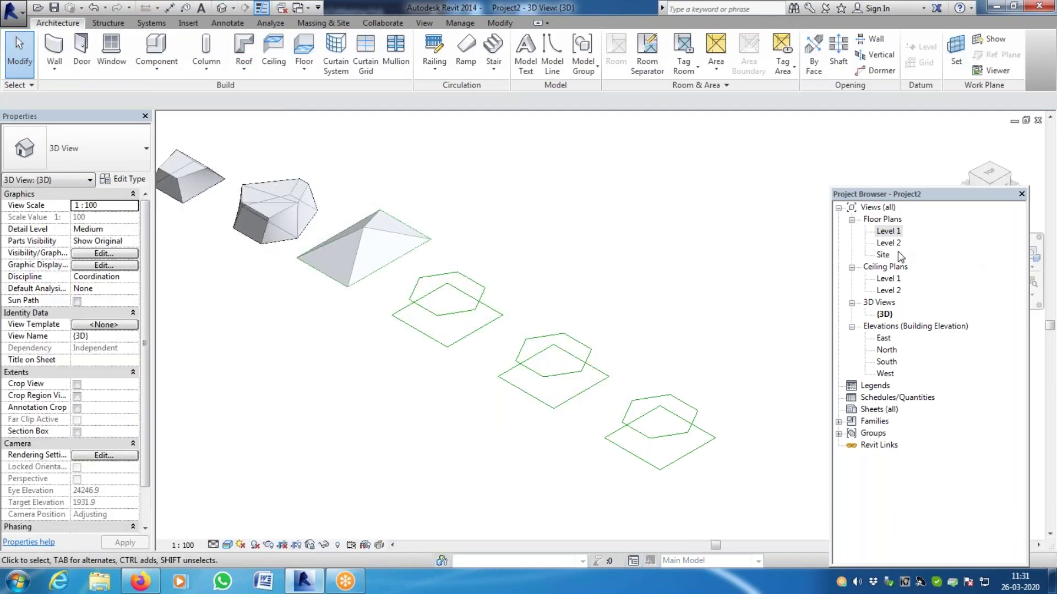
scroll(405, 277, "down", 3)
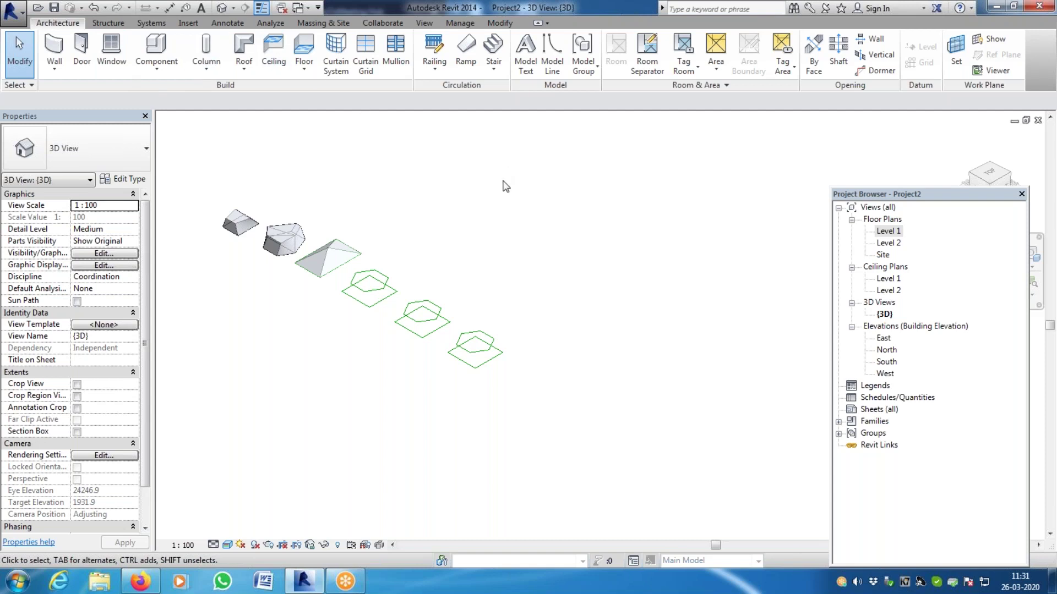
Start a new in-place mass named "Verticla mass With splts 01"
left_click(310, 23)
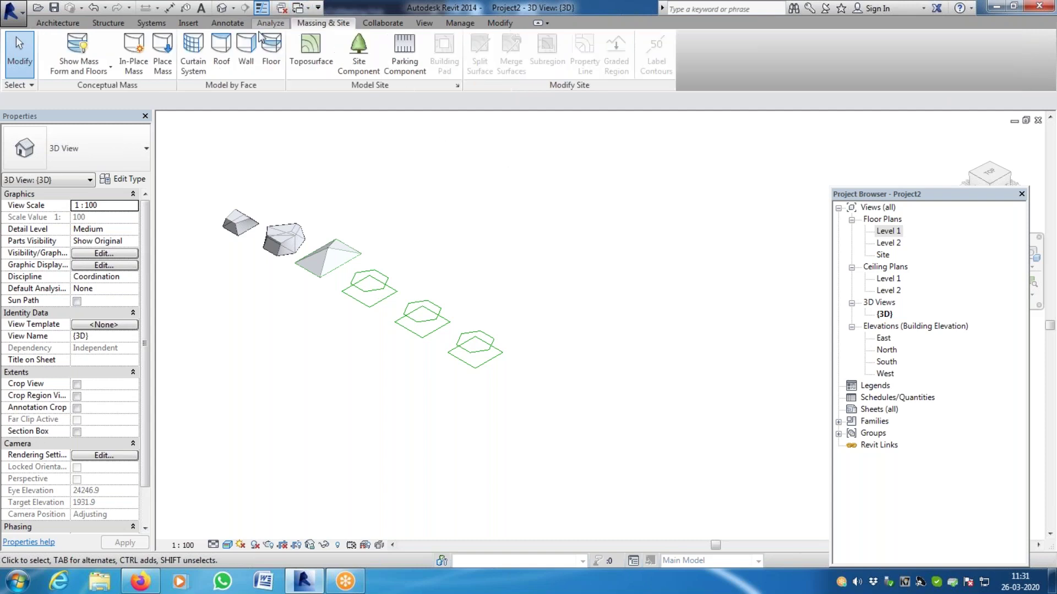
left_click(141, 47)
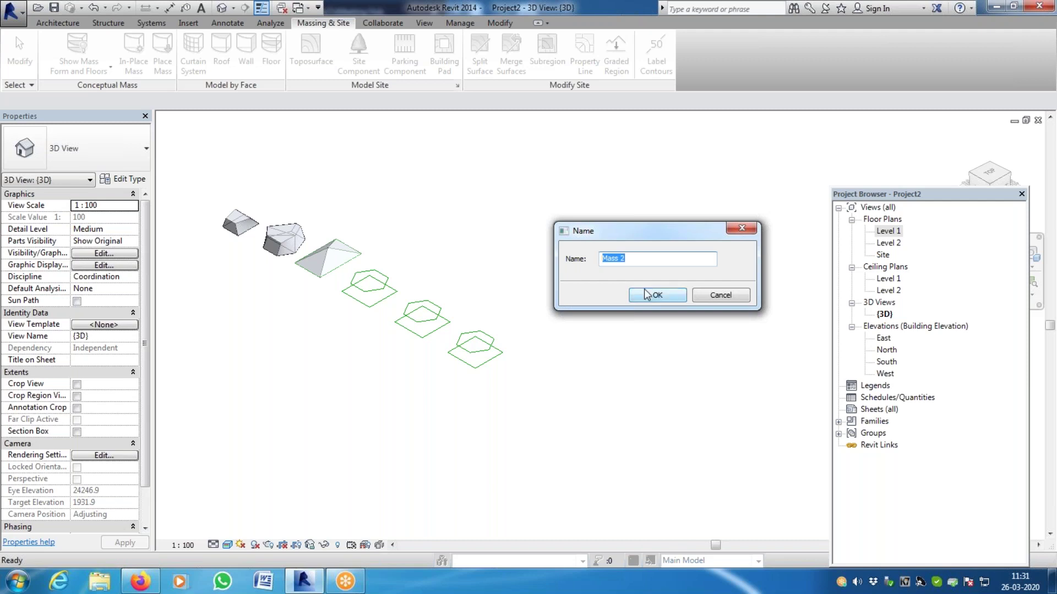
key("BackSpace")
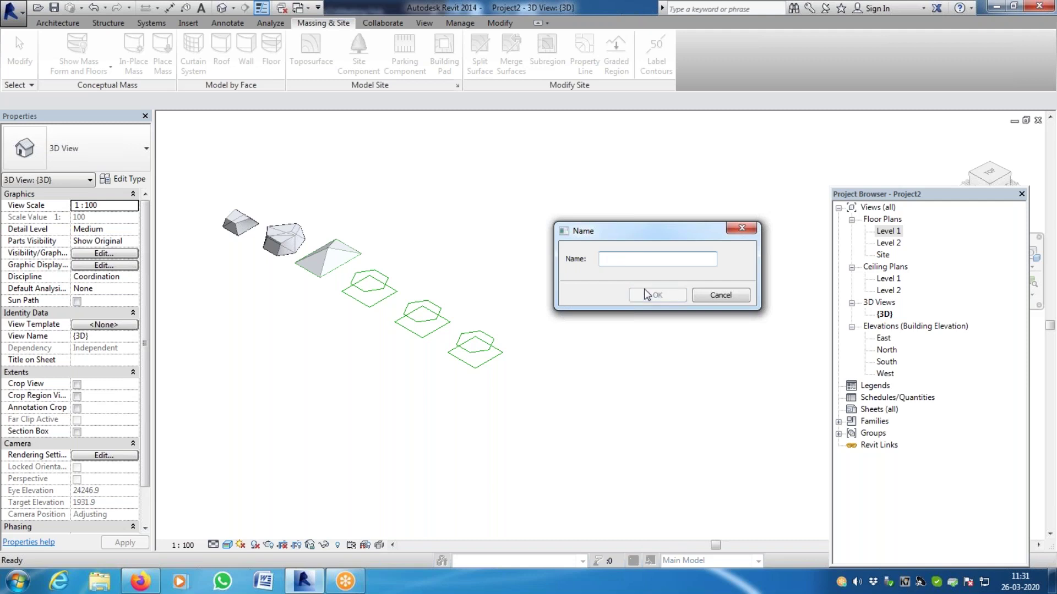
type("Vertica mass With splts 01")
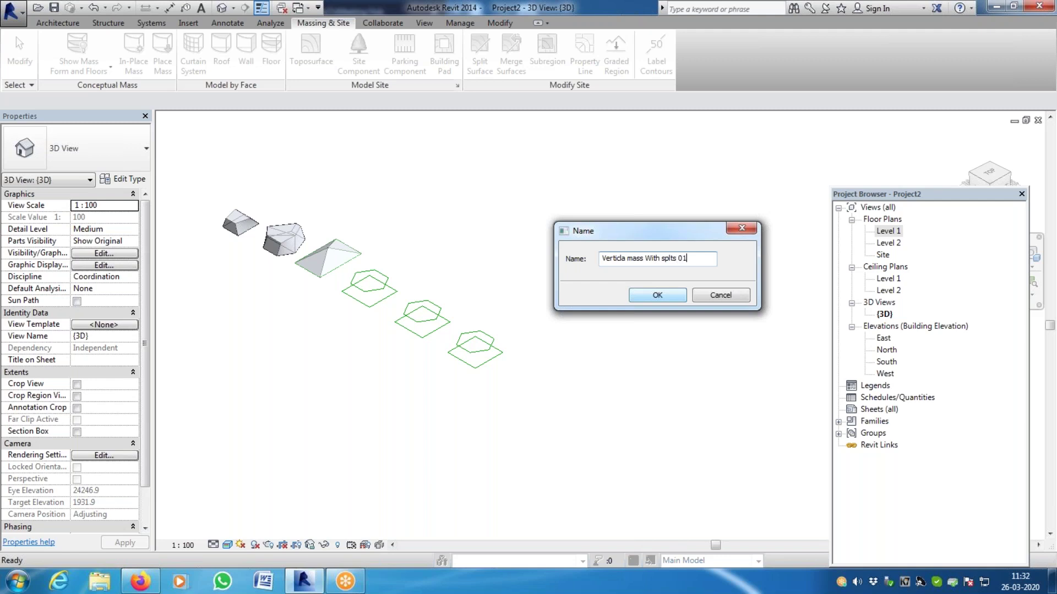
key("Return")
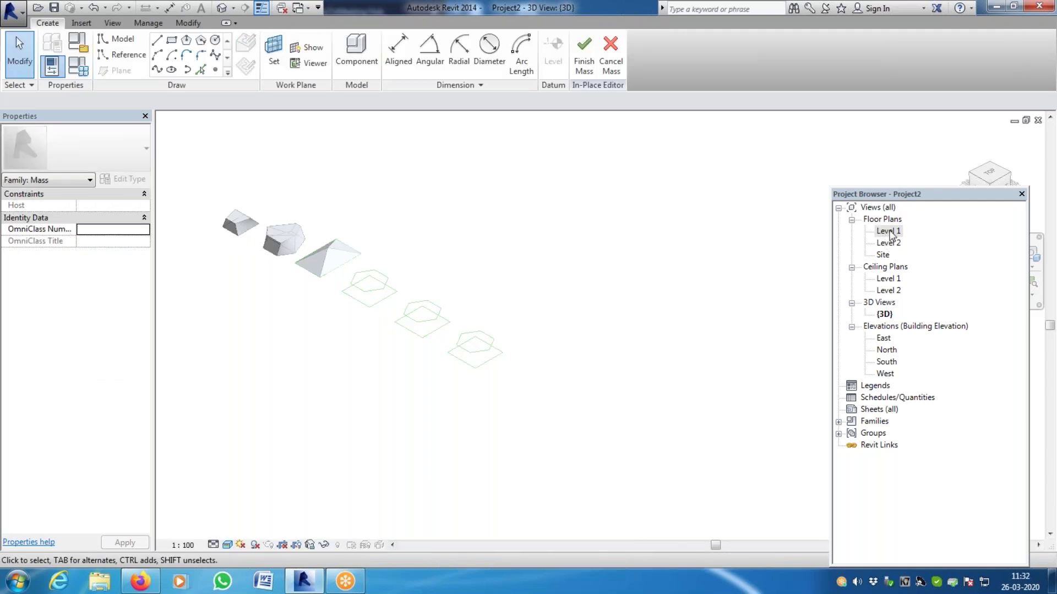
Trace the uppermost 12000 square with a model-line rectangle on Level 1, corner to opposite corner
double_click(887, 232)
scroll(418, 174, "up", 1)
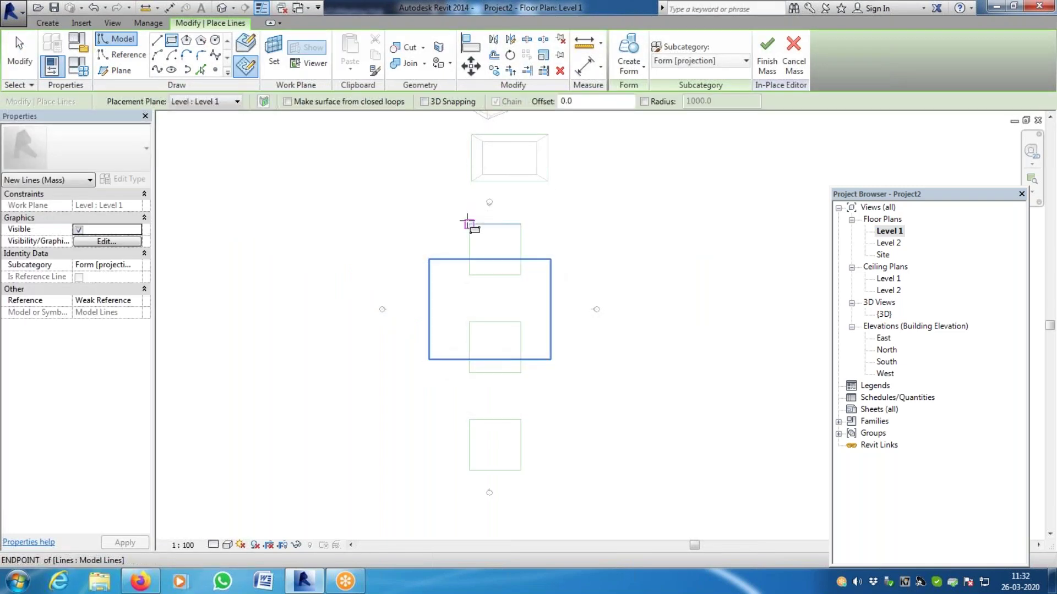
left_click(468, 223)
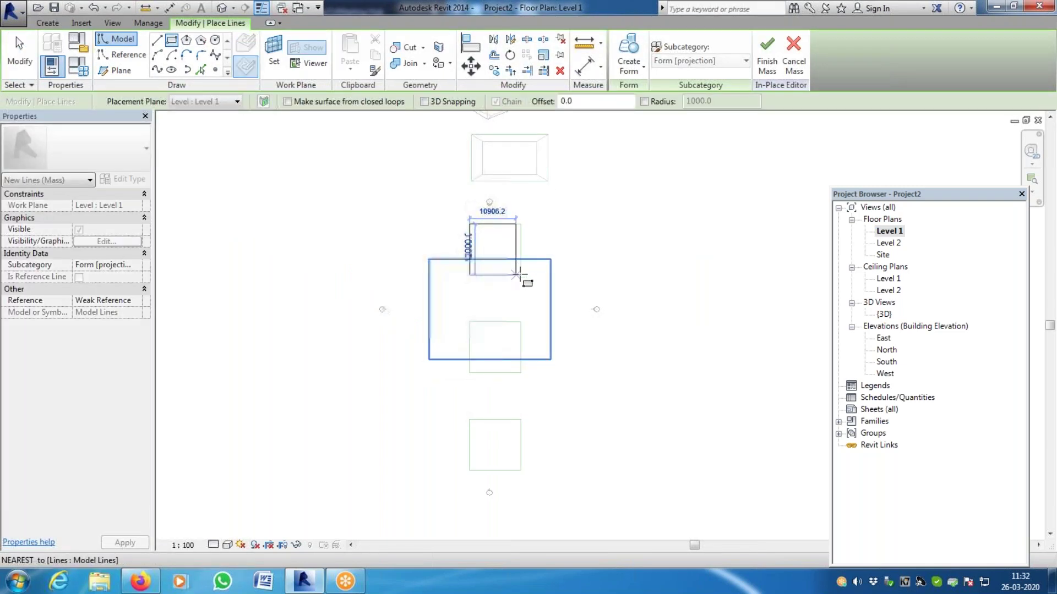
left_click(522, 275)
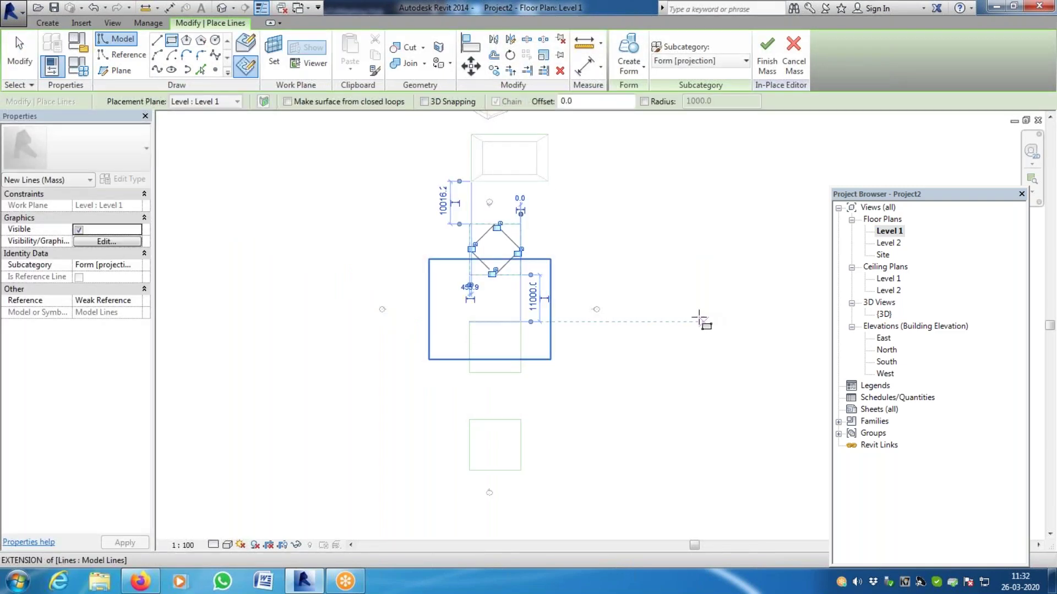
scroll(550, 239, "up", 3)
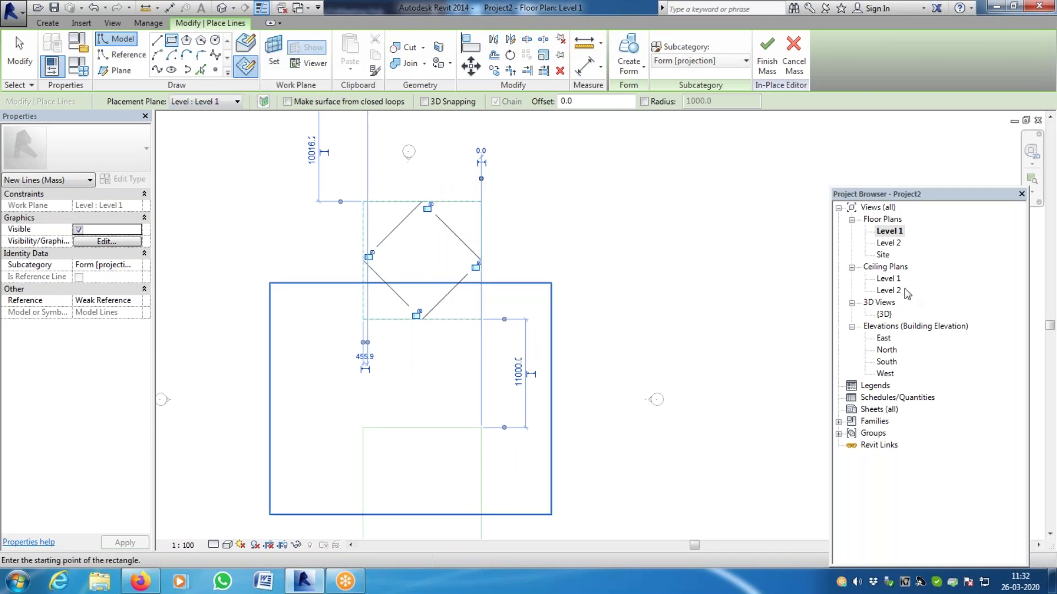
Open the Level 2 floor plan and draw a diagonal model line between opposite corners of the underlying square as a guide
double_click(889, 243)
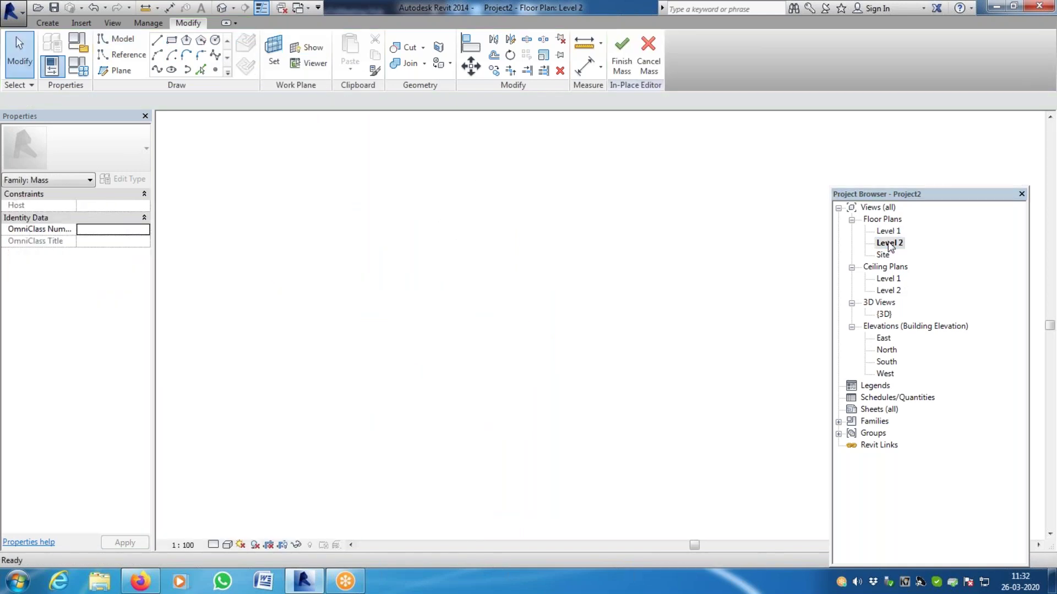
left_click(186, 39)
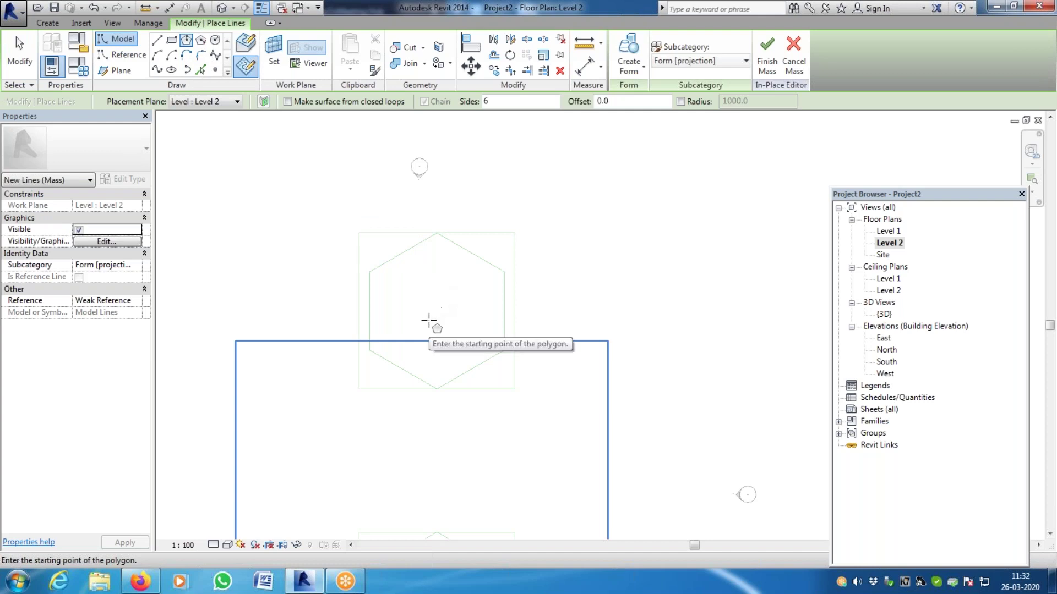
left_click(156, 40)
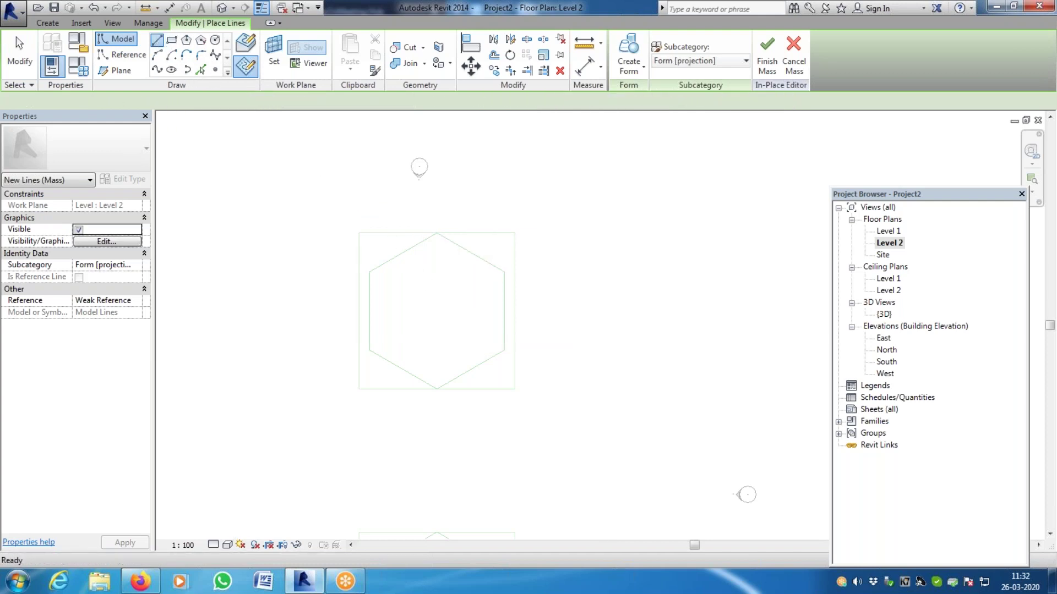
left_click(359, 232)
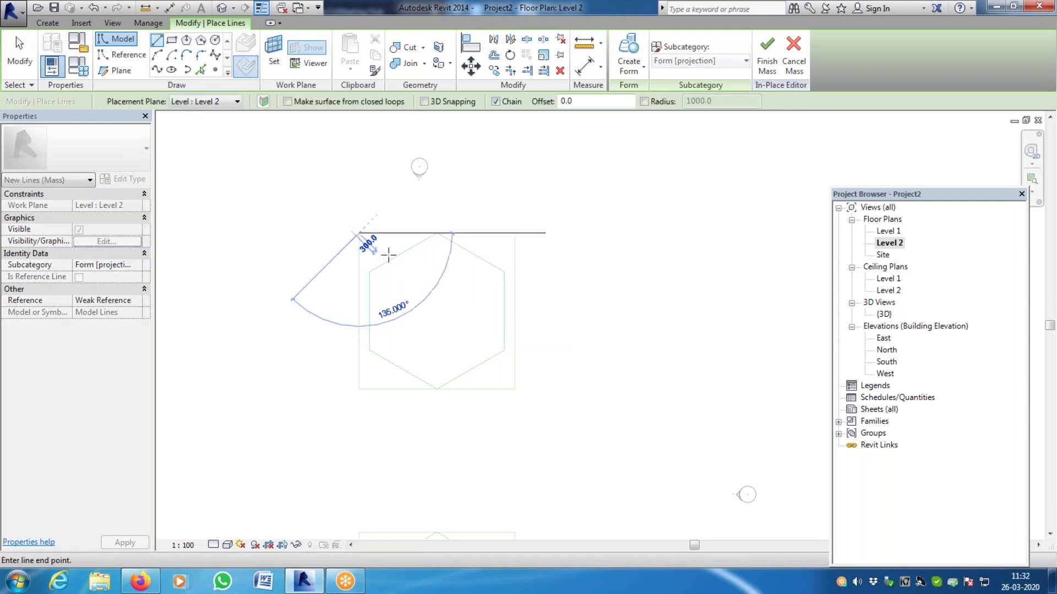
left_click(514, 388)
key("Escape")
key("Escape")
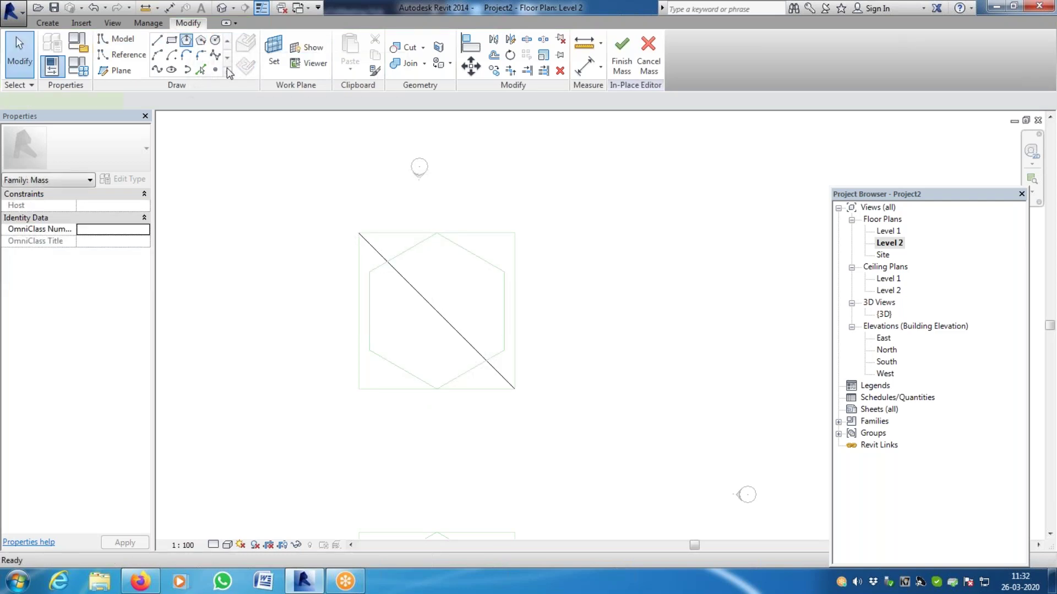
Trace the hexagon with a six-sided polygon of radius 6000 centred on the diagonal's midpoint, and delete the diagonal guide line
left_click(186, 41)
left_click(438, 312)
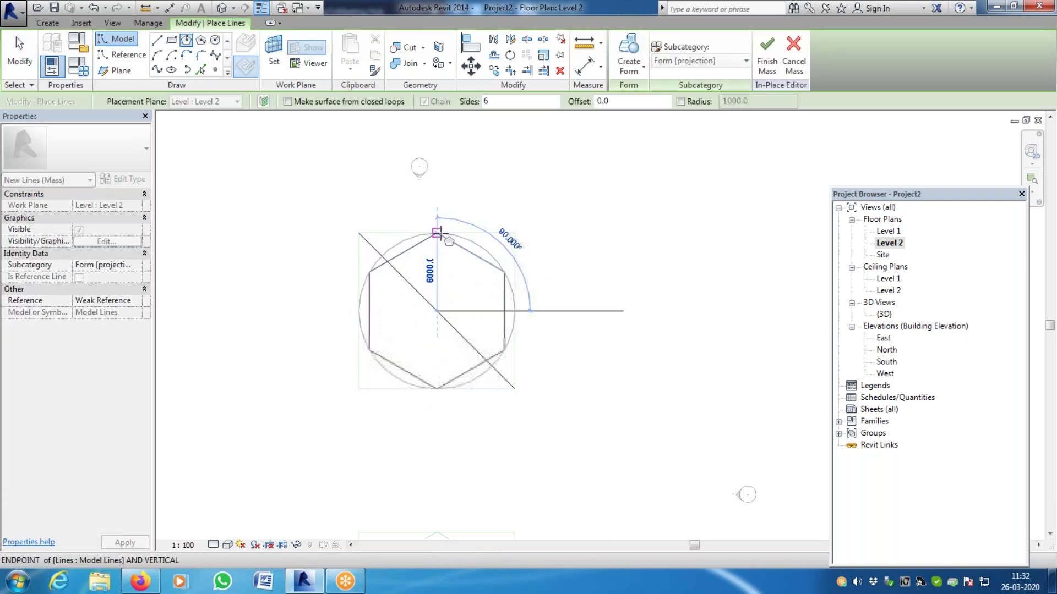
key("Escape")
key("Escape")
left_click(448, 324)
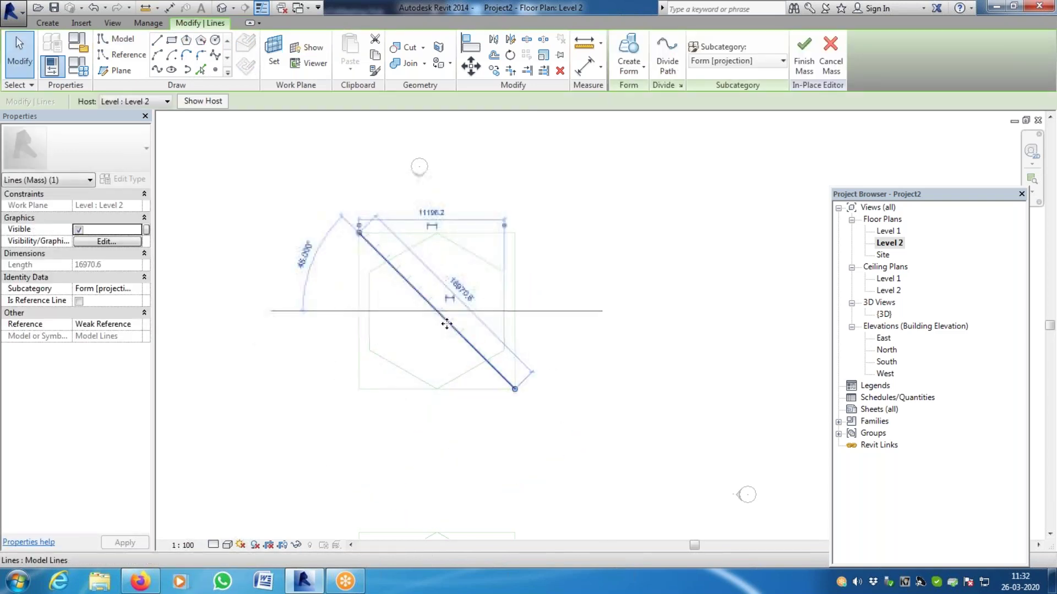
key("Delete")
In the 3D view, create a solid form from the traced 12000 square and hexagon, and finish the mass
left_click(221, 8)
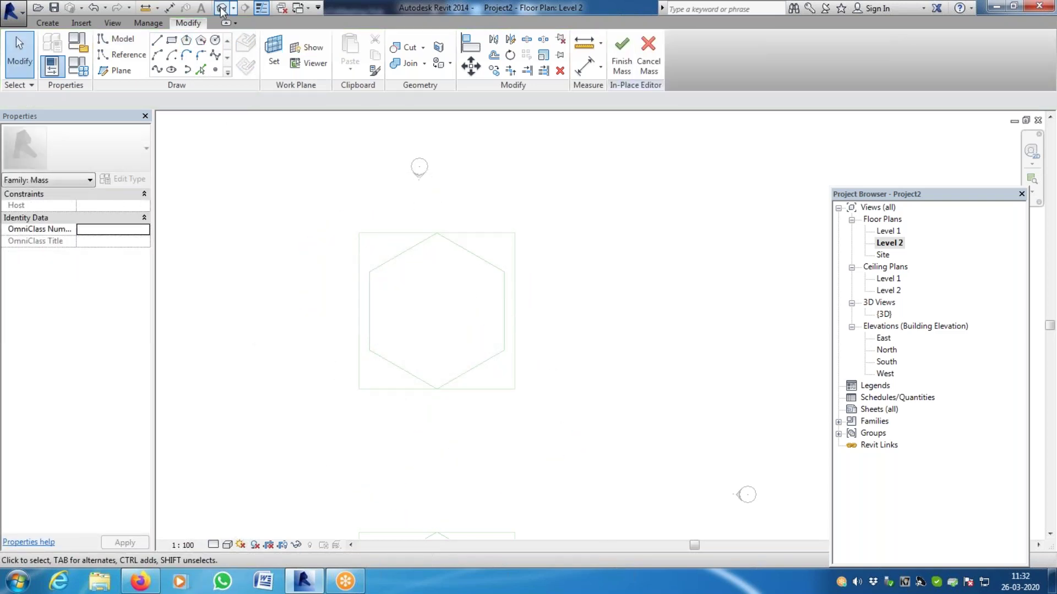
left_click_drag(239, 160, 499, 438)
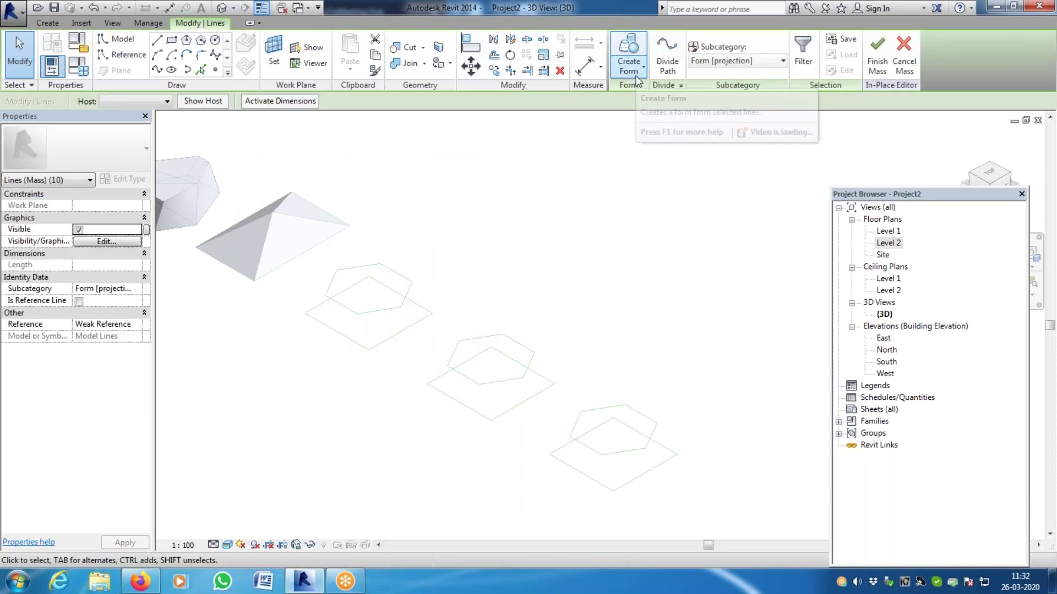
left_click(640, 73)
left_click(644, 95)
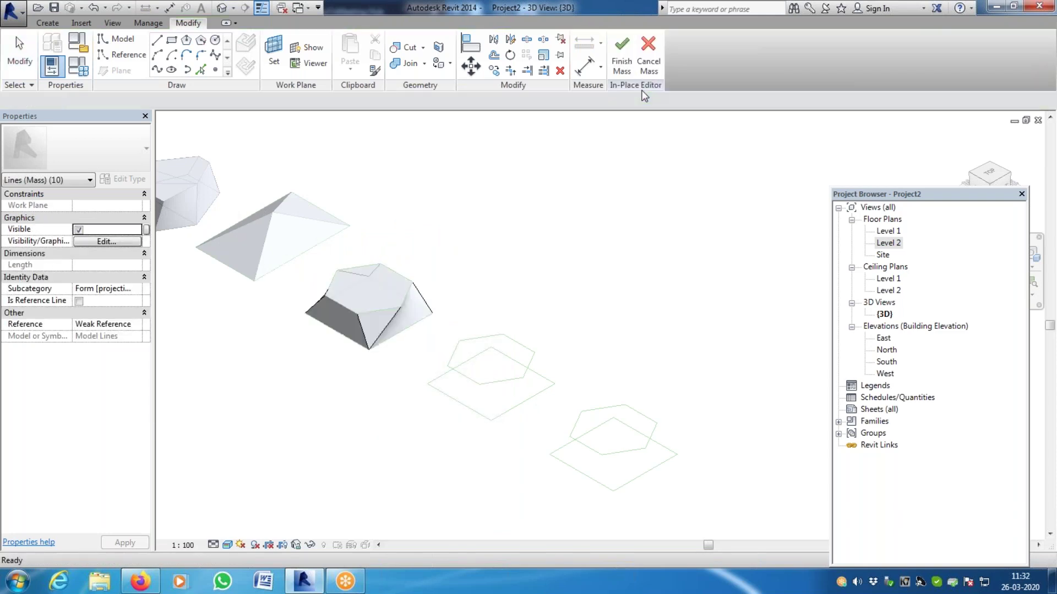
left_click(624, 48)
Examine the twisted faces of the finished square-to-hexagon mass from opposite sides and compare it with the neighbouring masses and remaining profiles
scroll(342, 345, "up", 5)
scroll(299, 398, "down", 3)
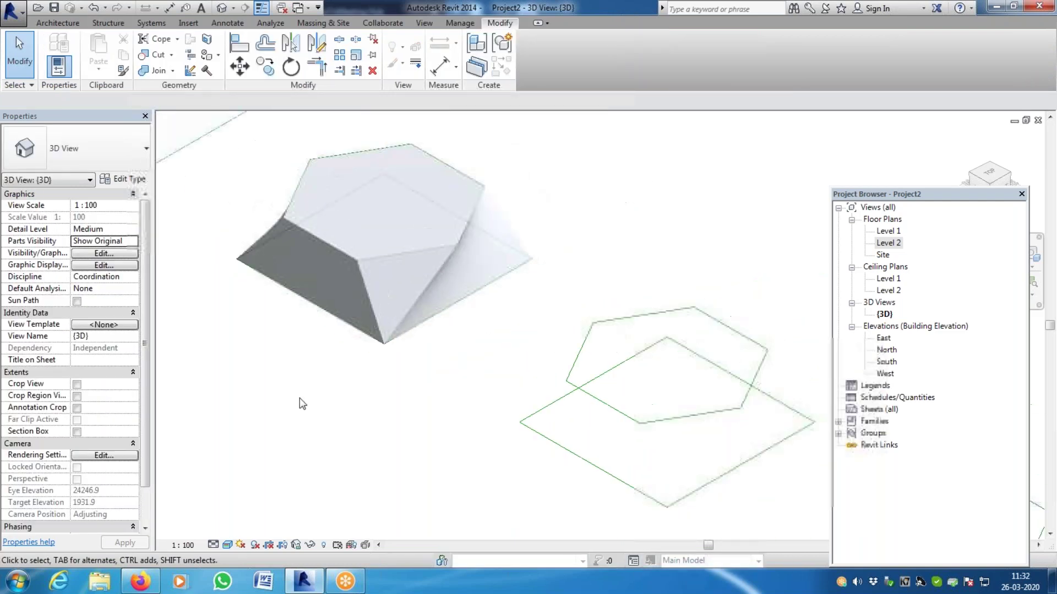
scroll(384, 404, "down", 2)
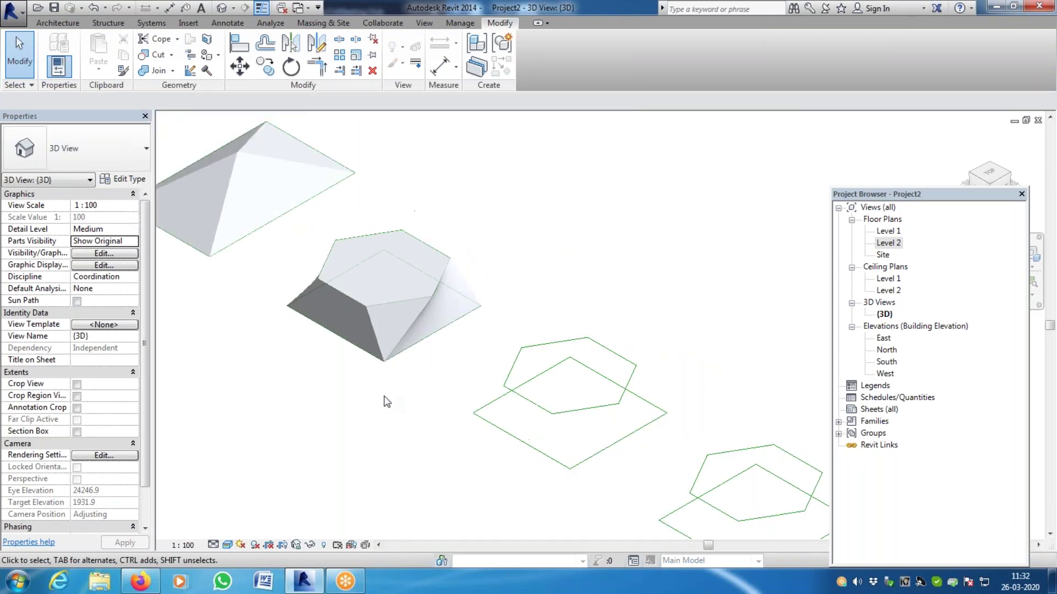
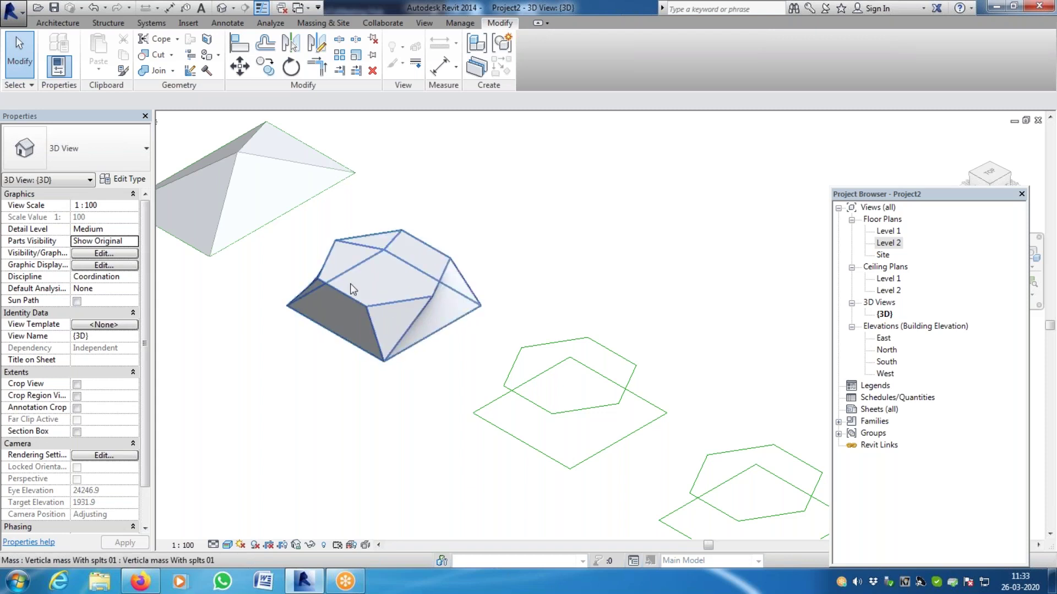
scroll(404, 380, "up", 1)
scroll(402, 378, "up", 2)
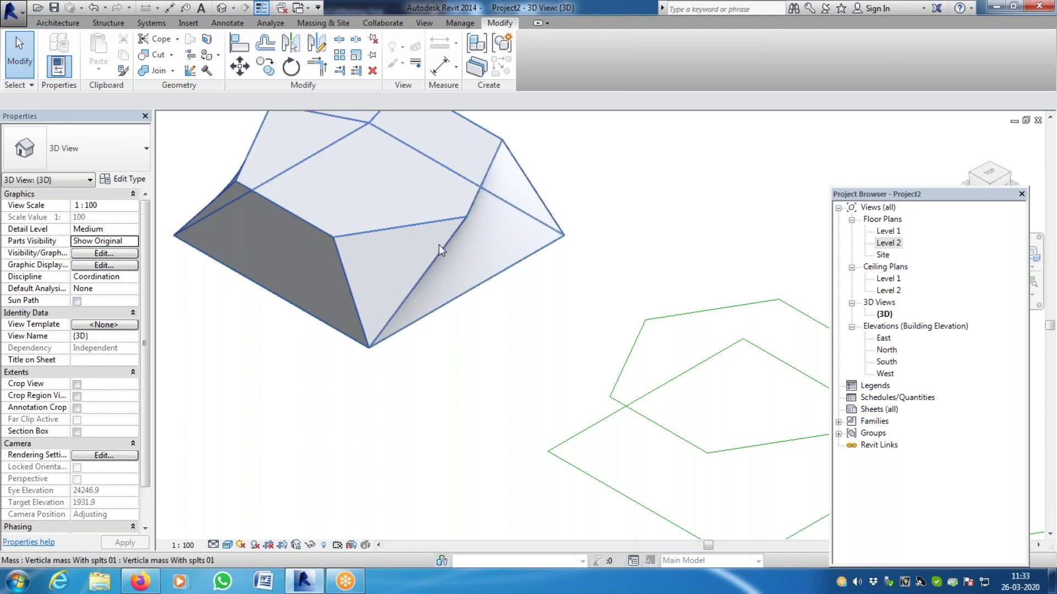
scroll(465, 305, "down", 2)
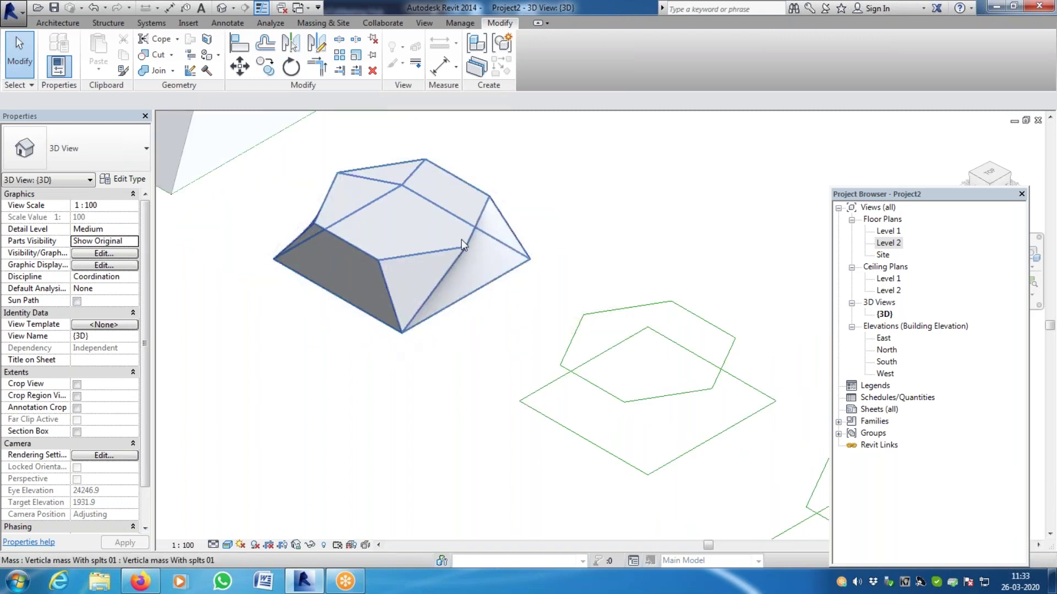
left_click(972, 172)
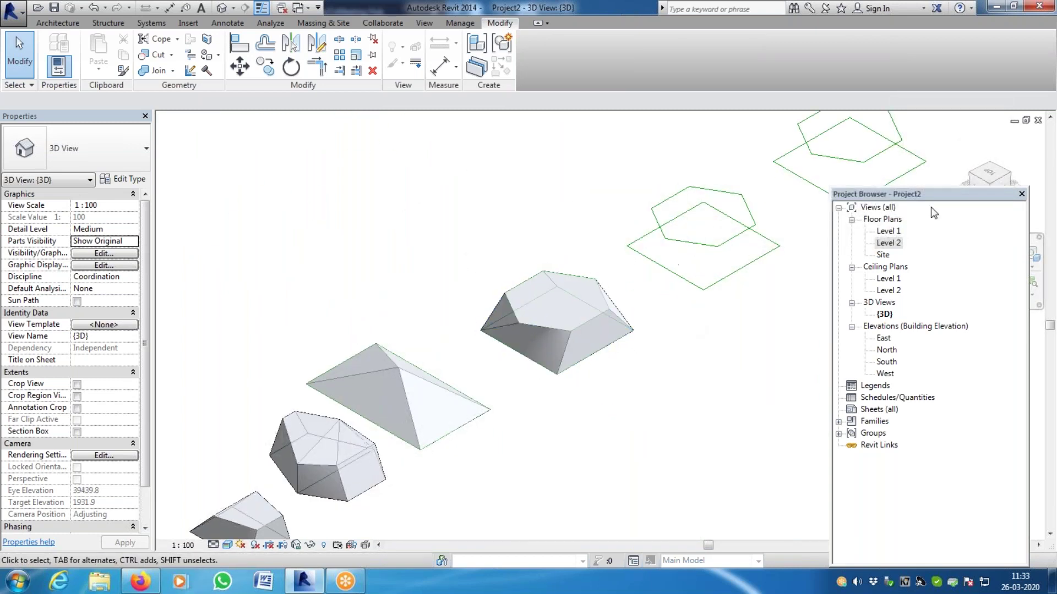
left_click(985, 171)
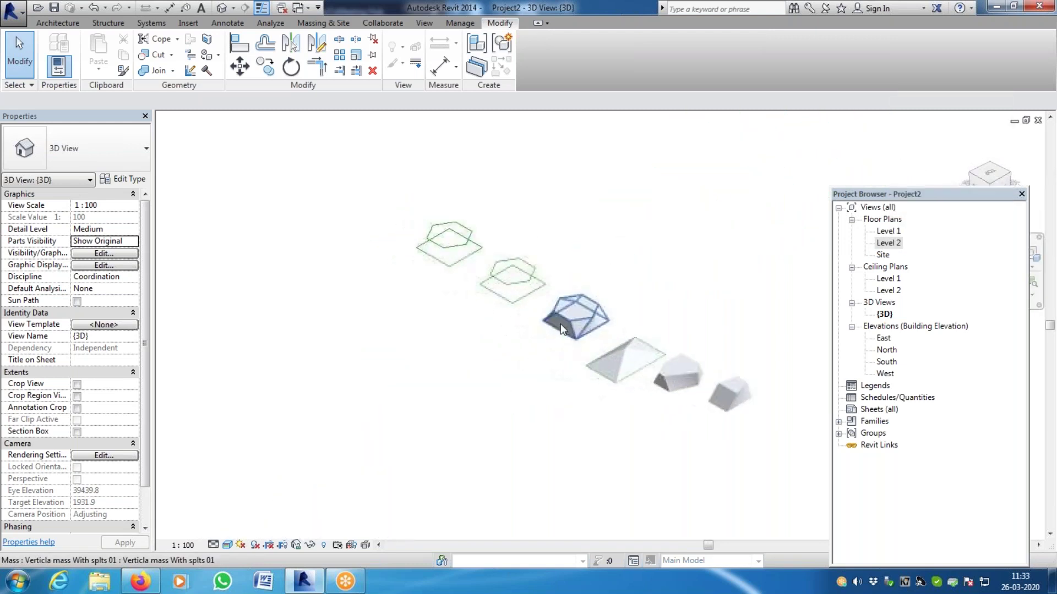
scroll(554, 325, "up", 5)
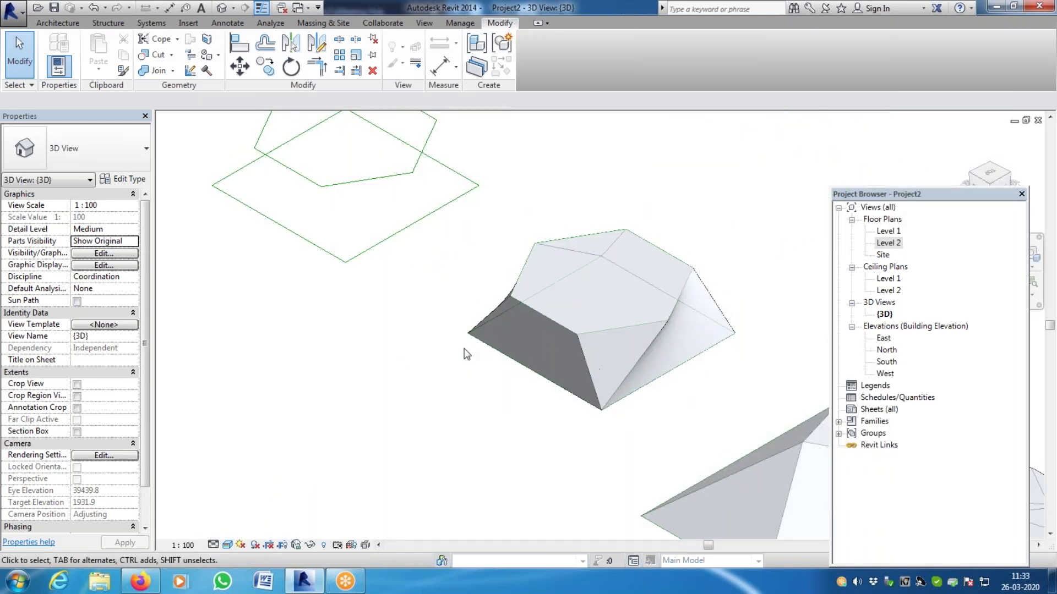
scroll(465, 354, "down", 3)
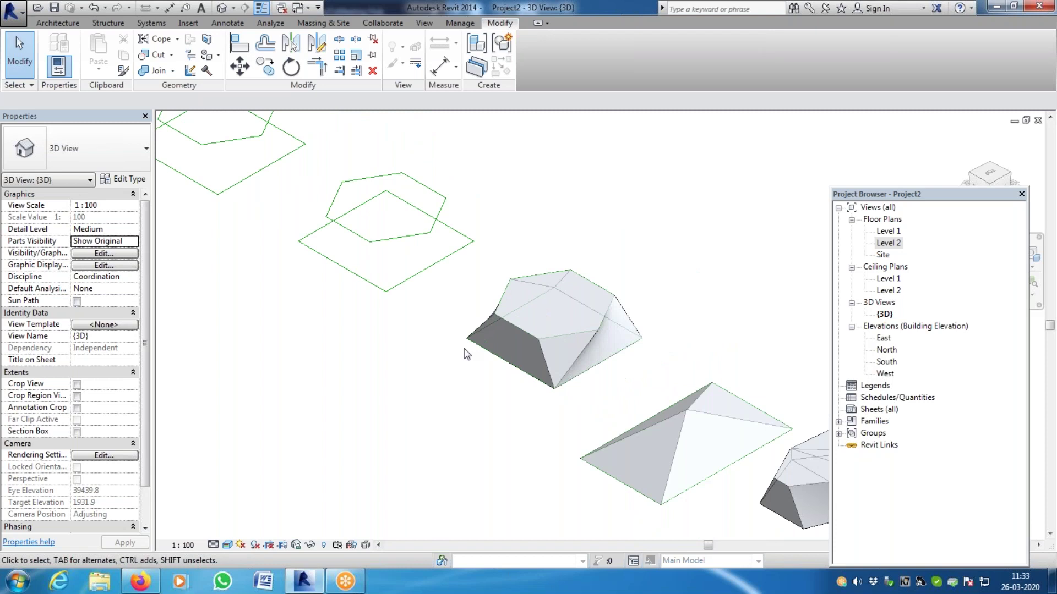
scroll(435, 243, "up", 4)
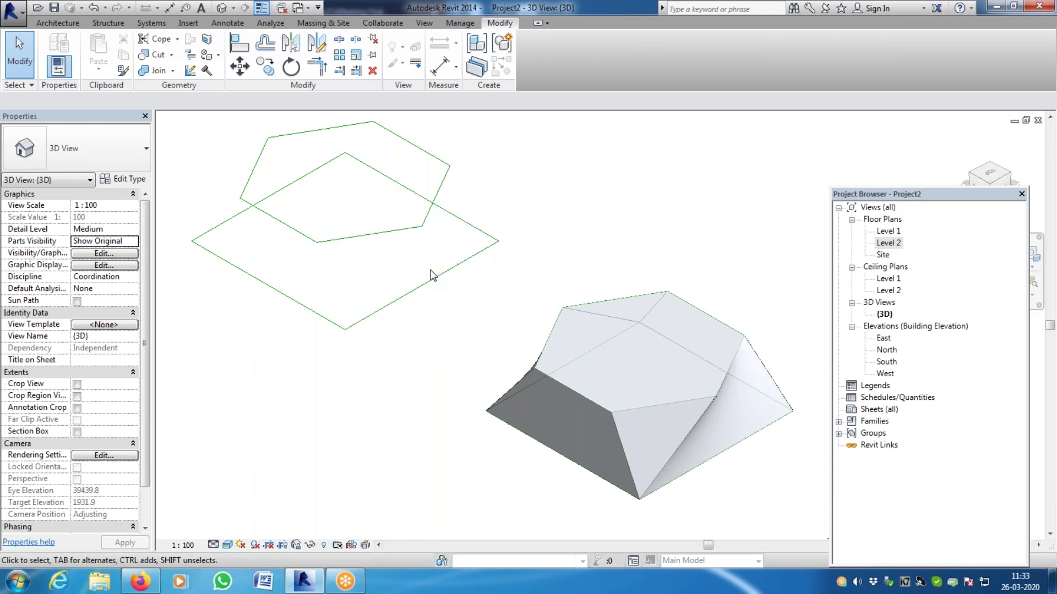
scroll(435, 270, "down", 3)
scroll(551, 339, "up", 3)
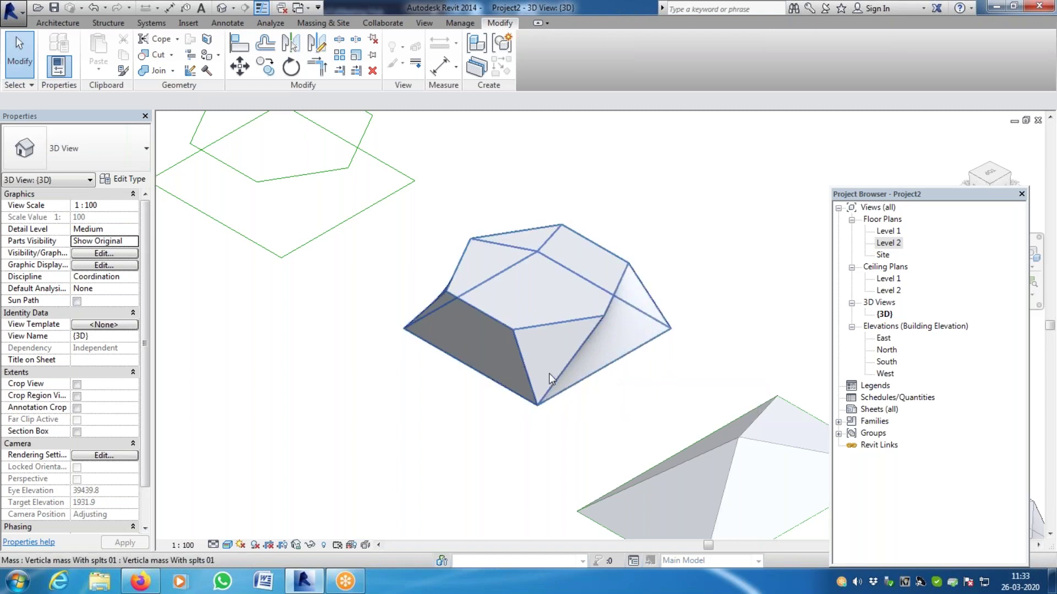
scroll(507, 366, "down", 3)
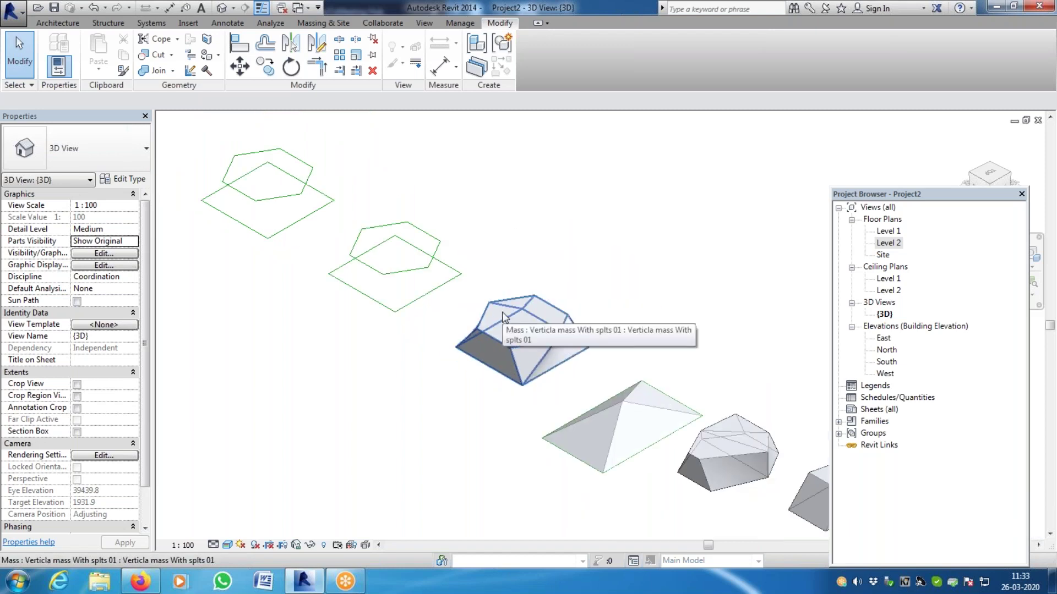
scroll(507, 358, "up", 2)
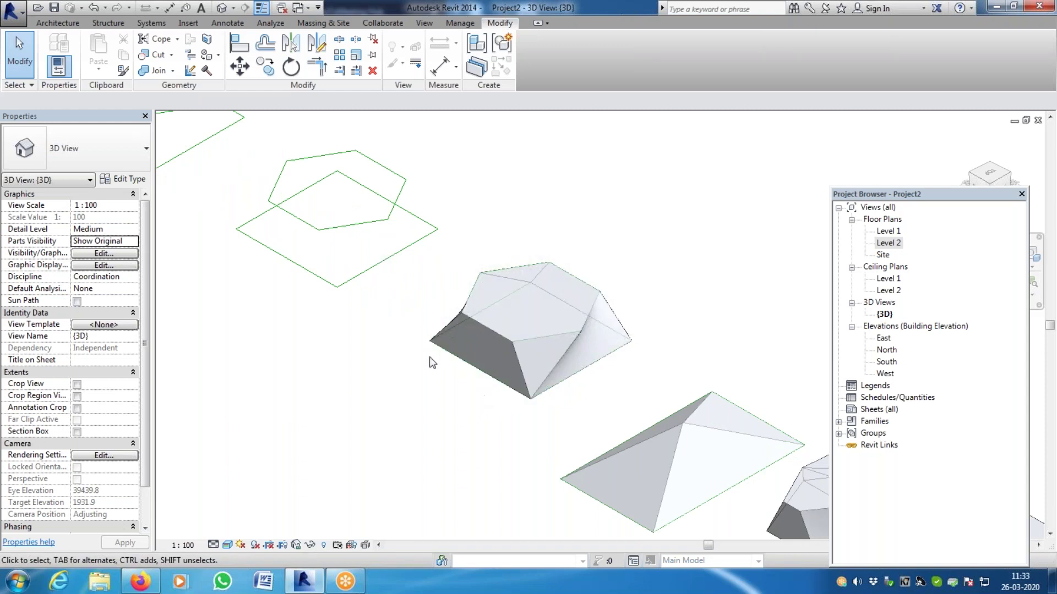
scroll(529, 388, "up", 2)
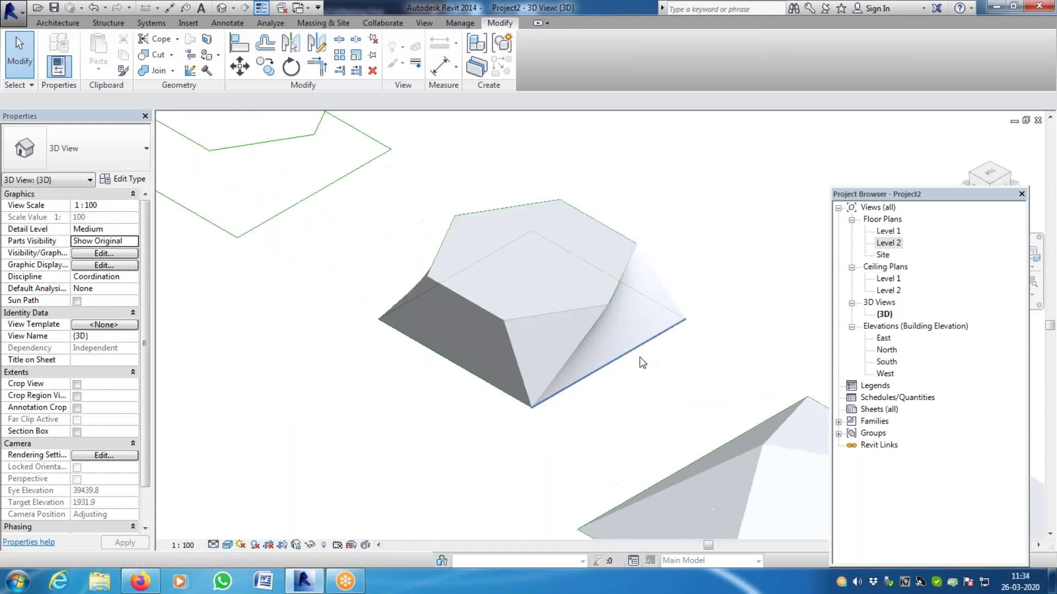
scroll(518, 247, "down", 2)
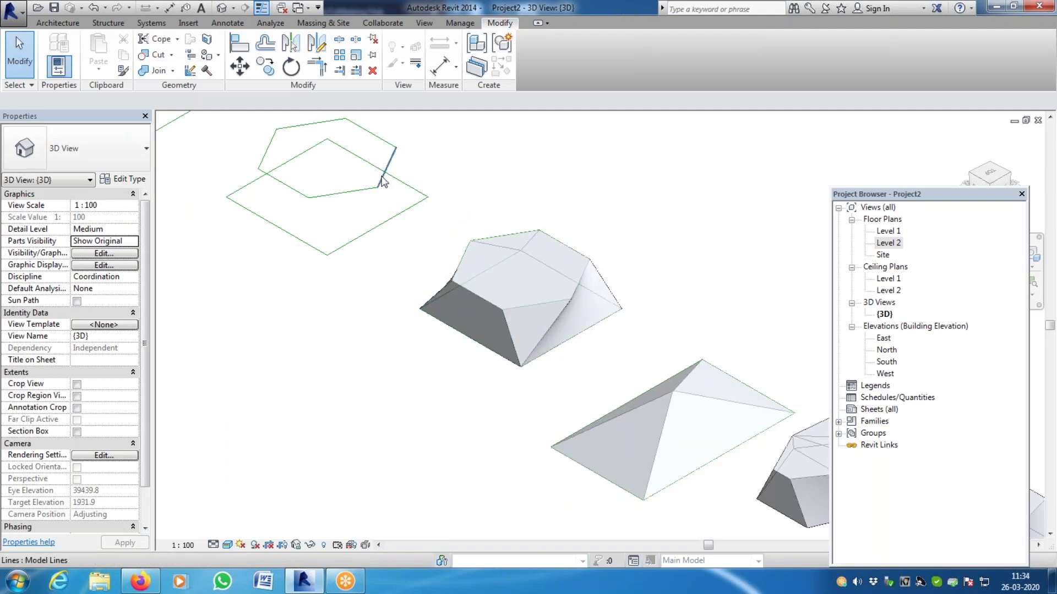
scroll(439, 284, "down", 2)
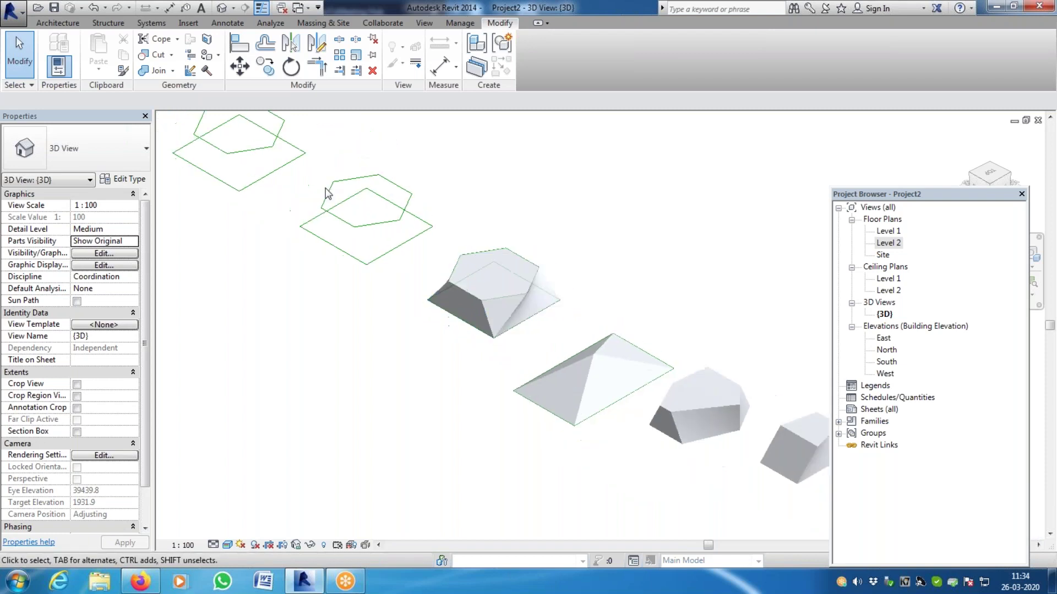
scroll(349, 182, "up", 2)
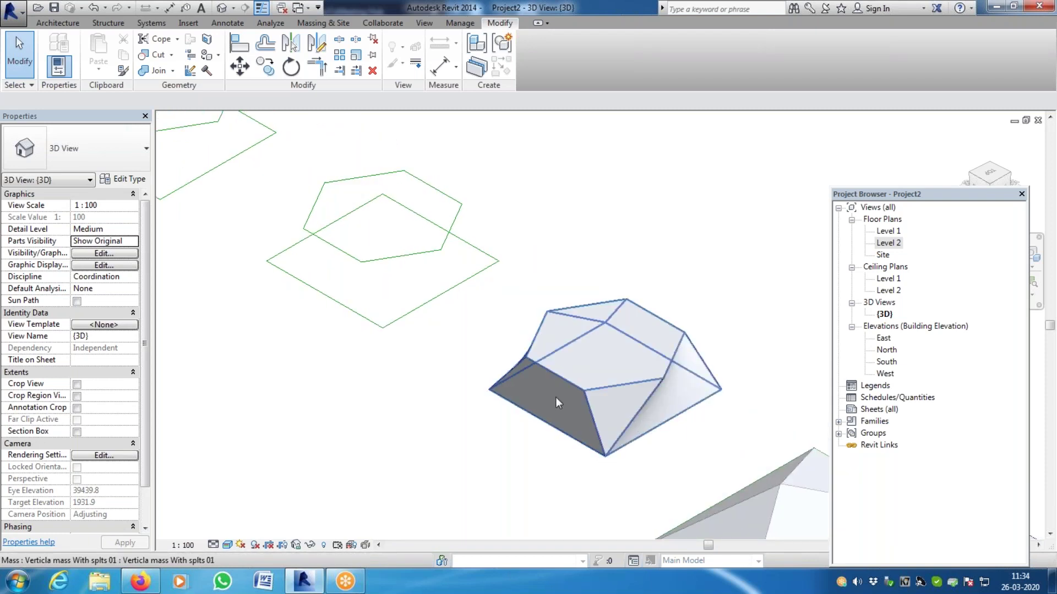
scroll(608, 405, "down", 2)
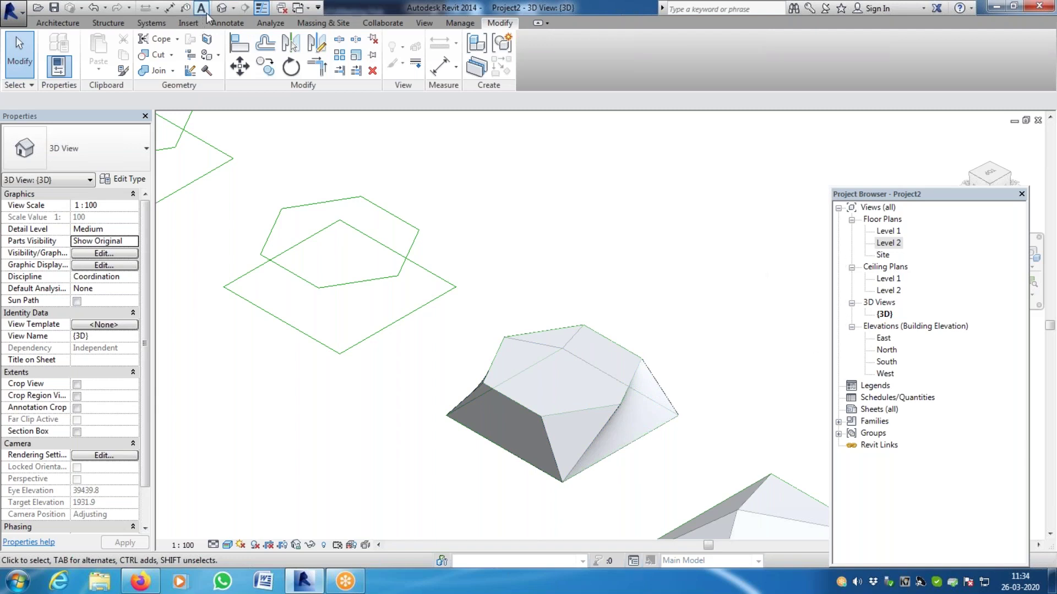
key("Escape")
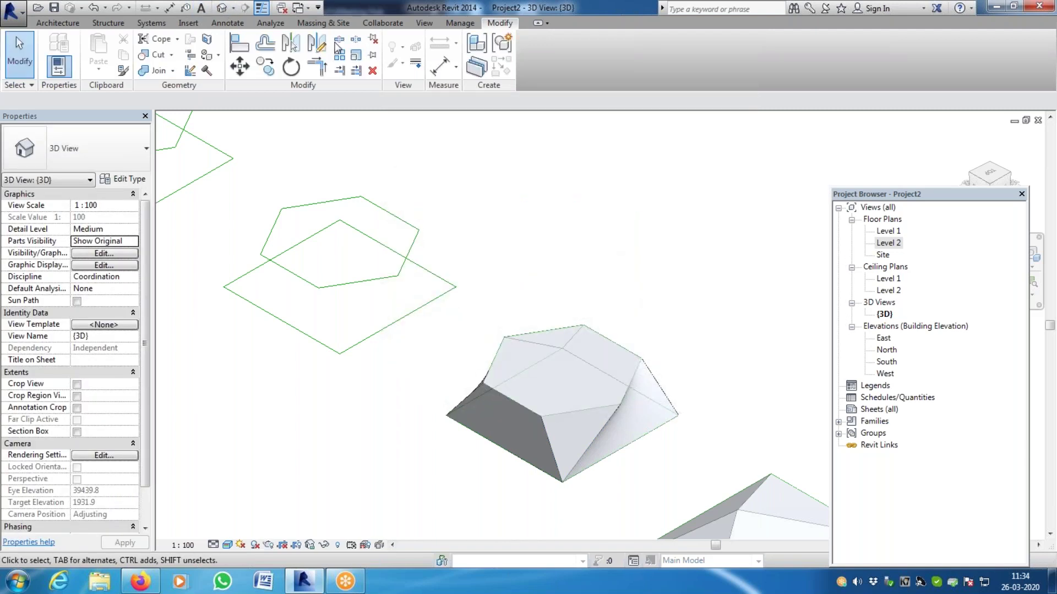
key("z")
key("f")
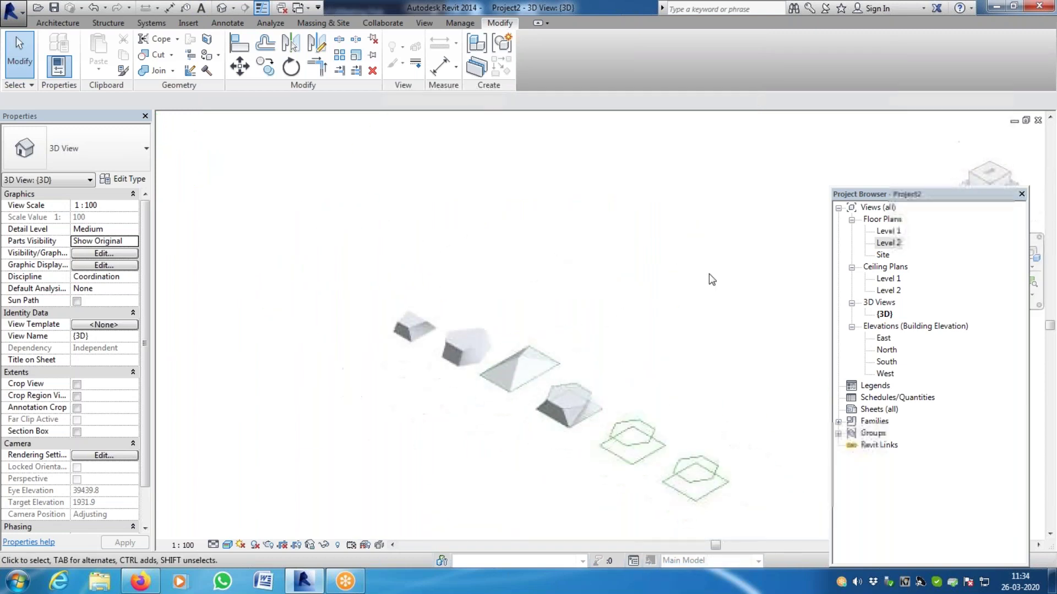
scroll(712, 280, "up", 5)
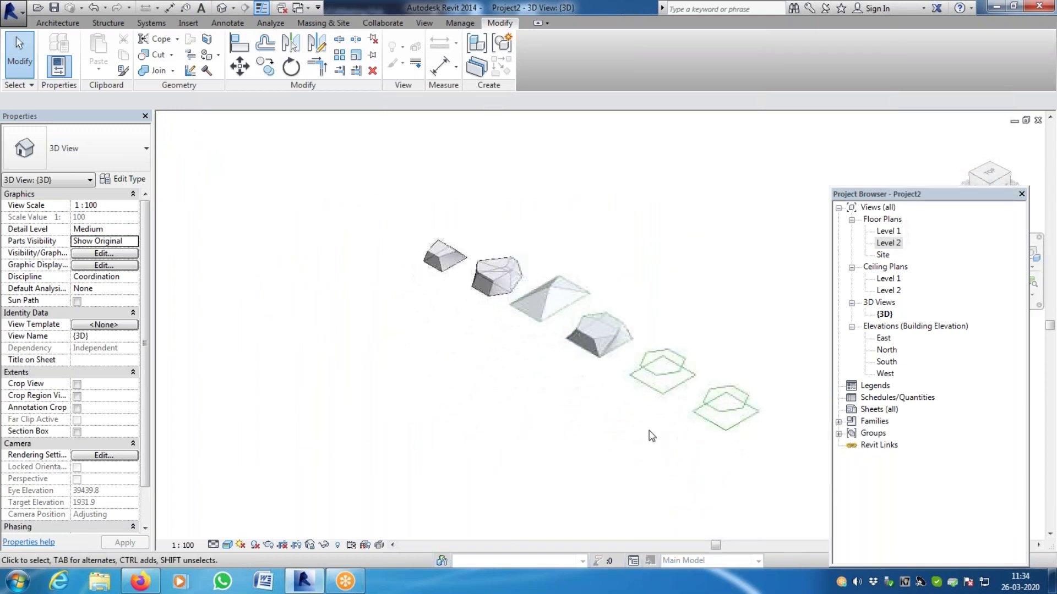
Open the Level 1 floor plan and start a new in-place mass named "Vertical Mass With Splt 02"
double_click(887, 233)
scroll(441, 326, "down", 4)
scroll(443, 385, "up", 3)
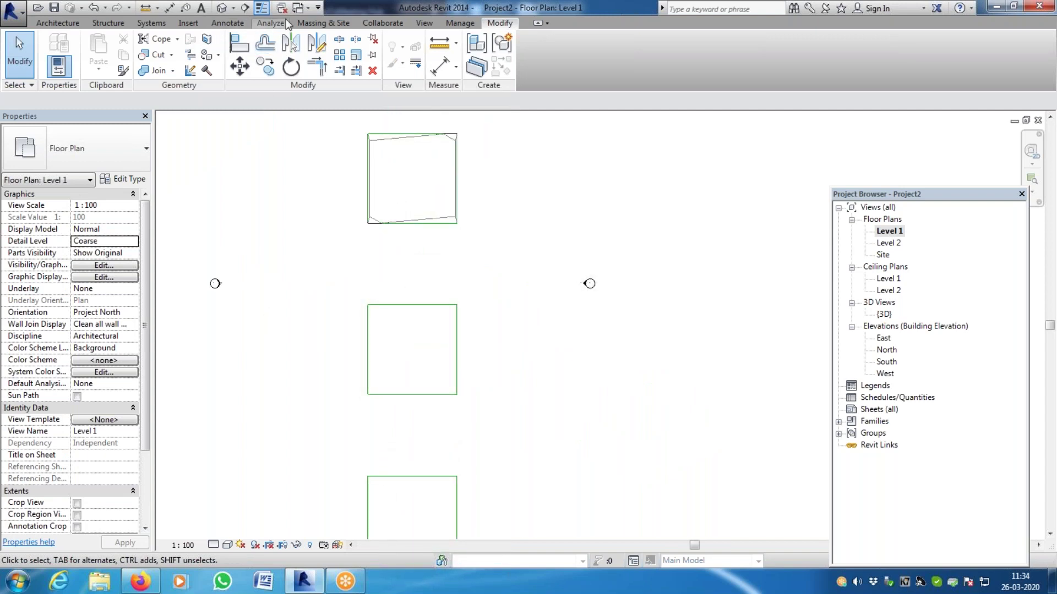
left_click(299, 25)
left_click(134, 52)
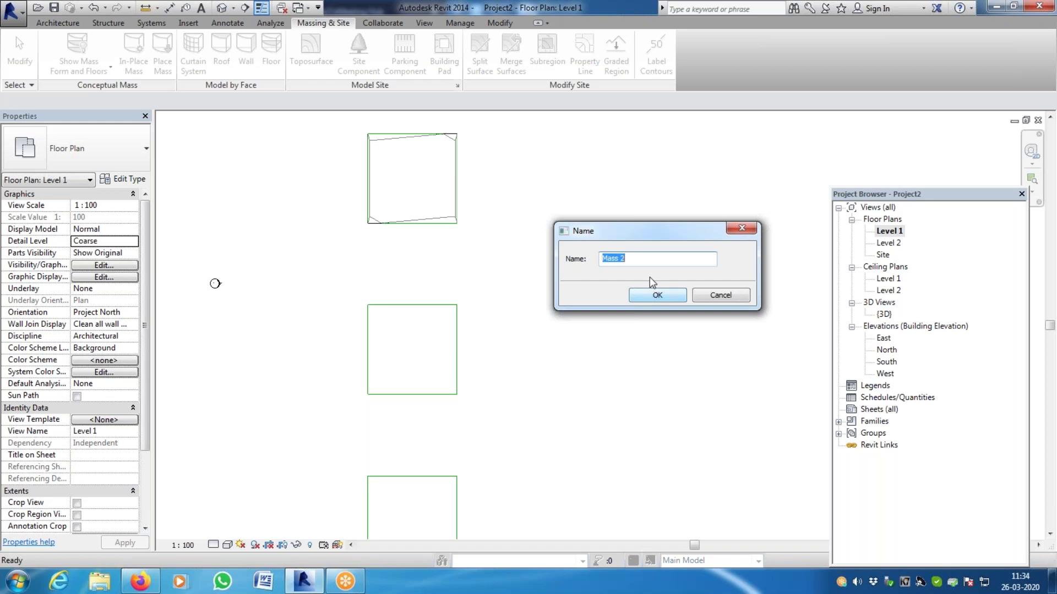
type("Vertical")
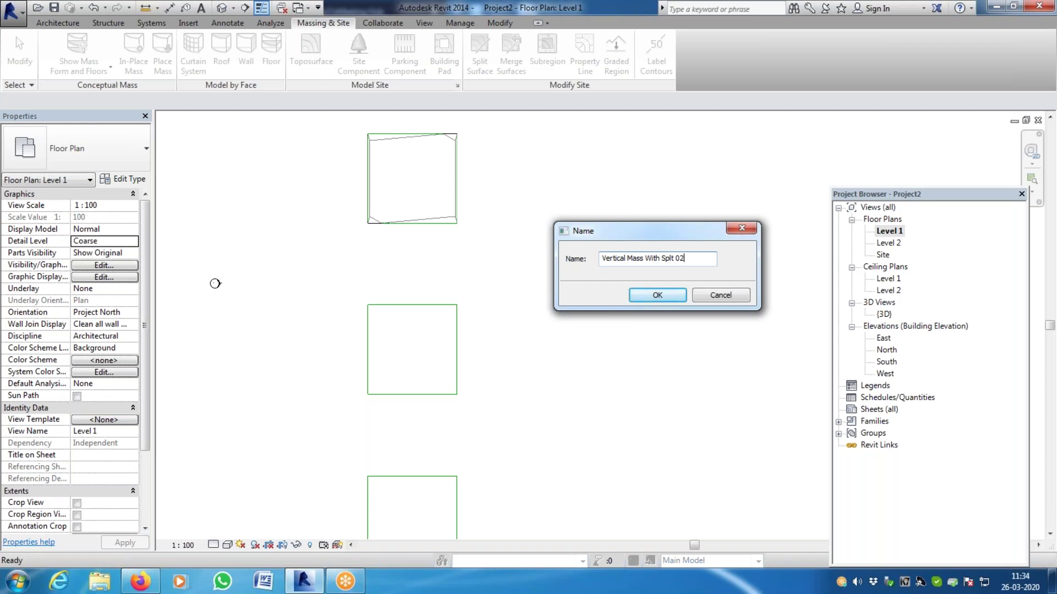
key("Return")
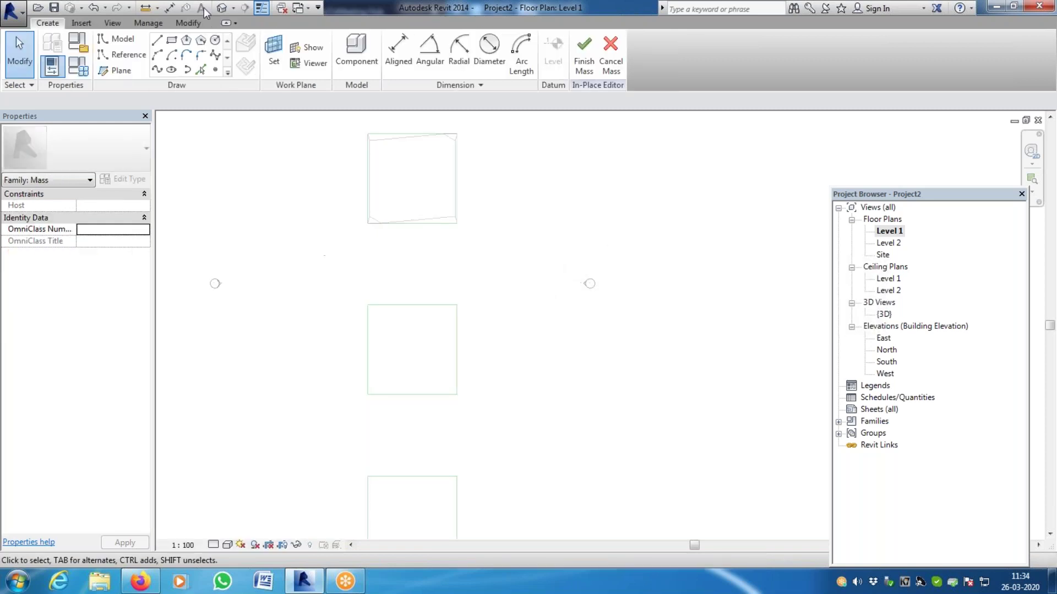
Trace the middle 12000 square with a model-line rectangle on Level 1, corner to opposite corner
left_click(175, 42)
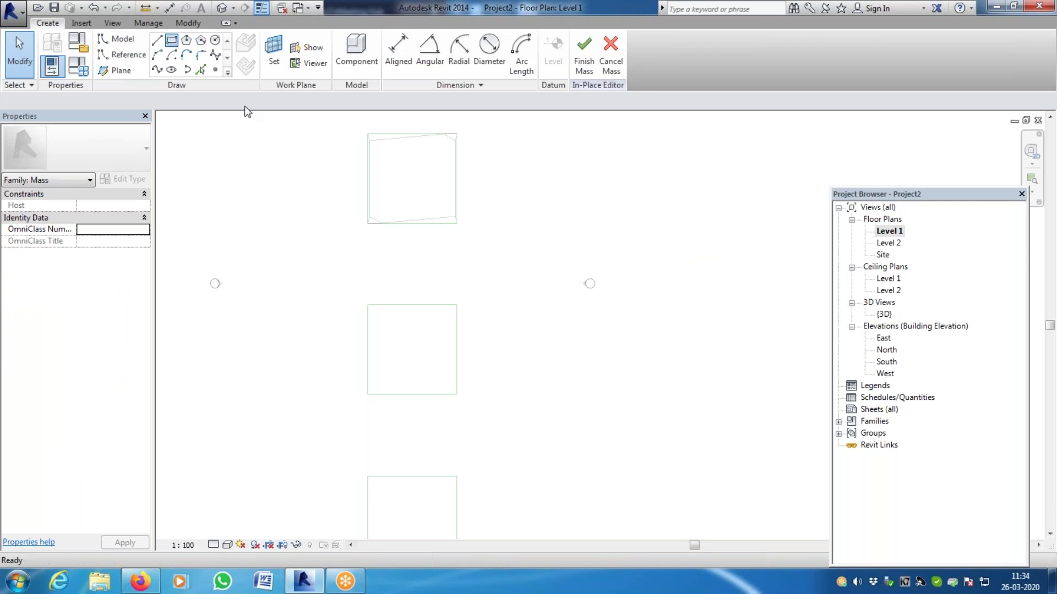
left_click(368, 305)
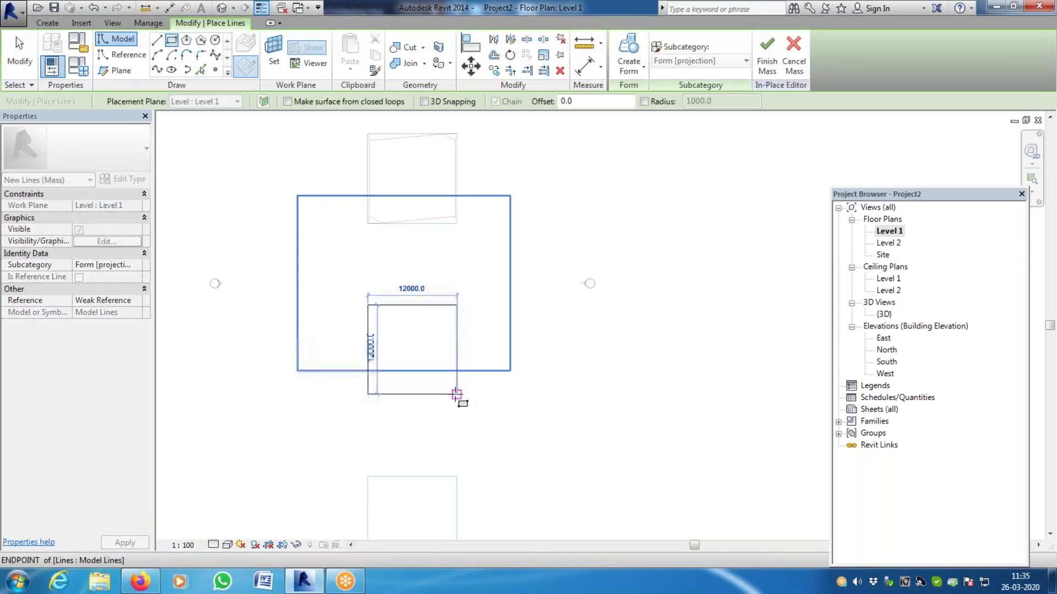
left_click(457, 394)
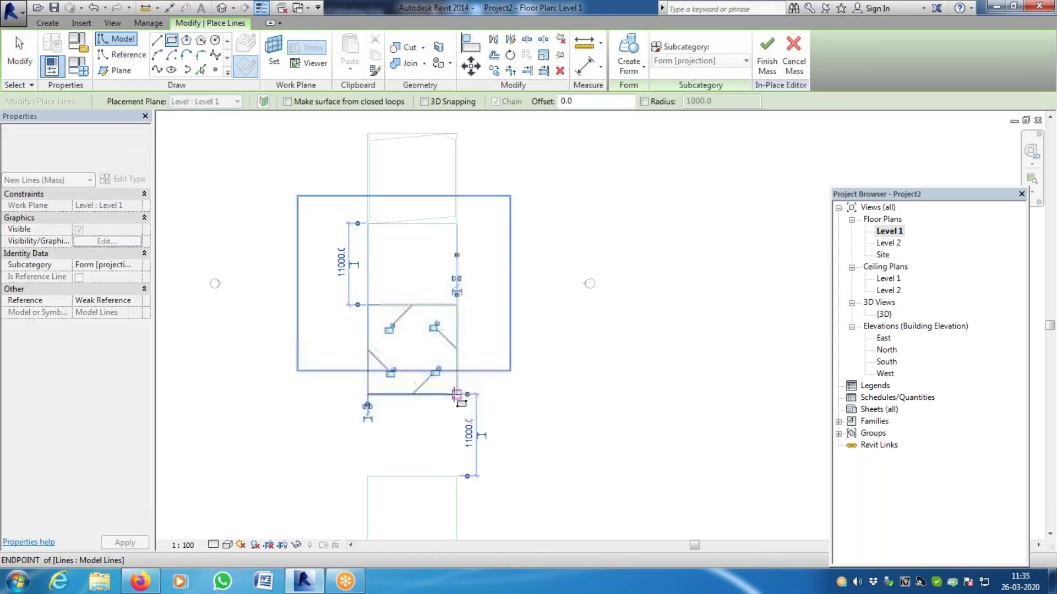
Open the Level 2 floor plan and draw a diagonal model line between opposite corners of the uppermost square as a guide
double_click(888, 244)
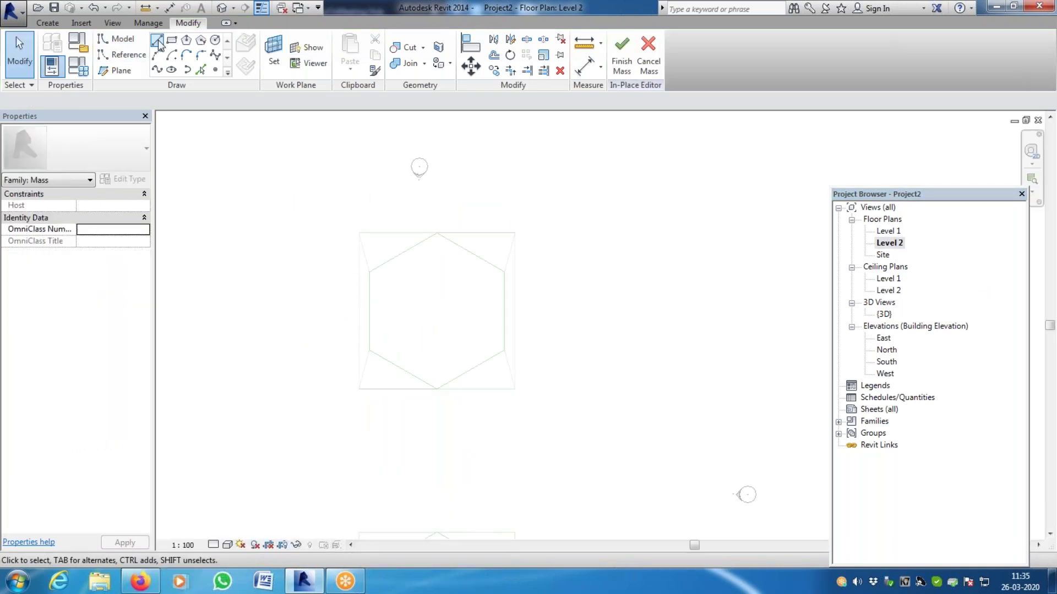
left_click(116, 39)
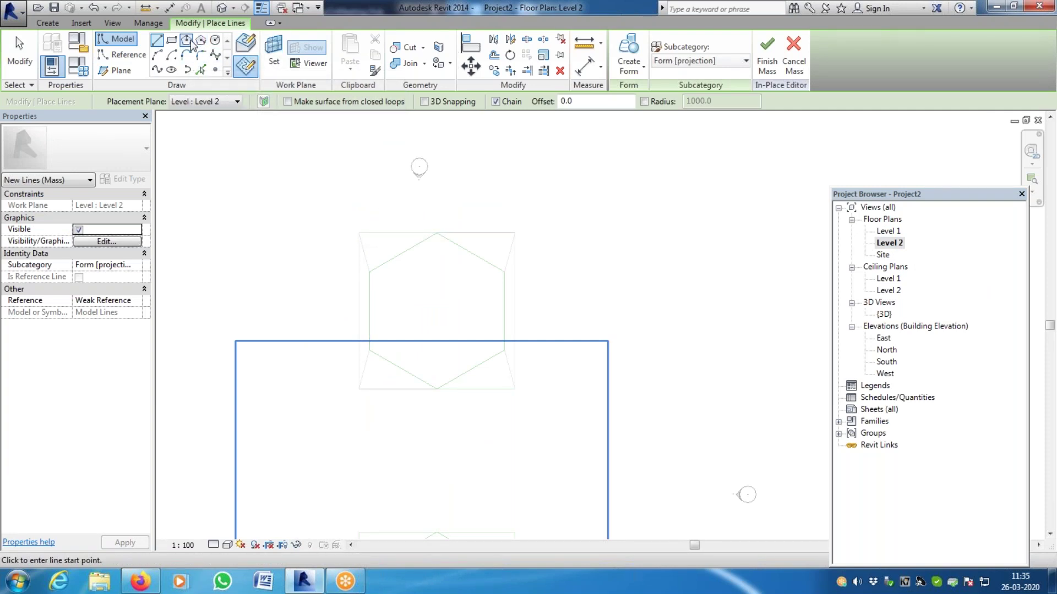
left_click(359, 233)
left_click(515, 389)
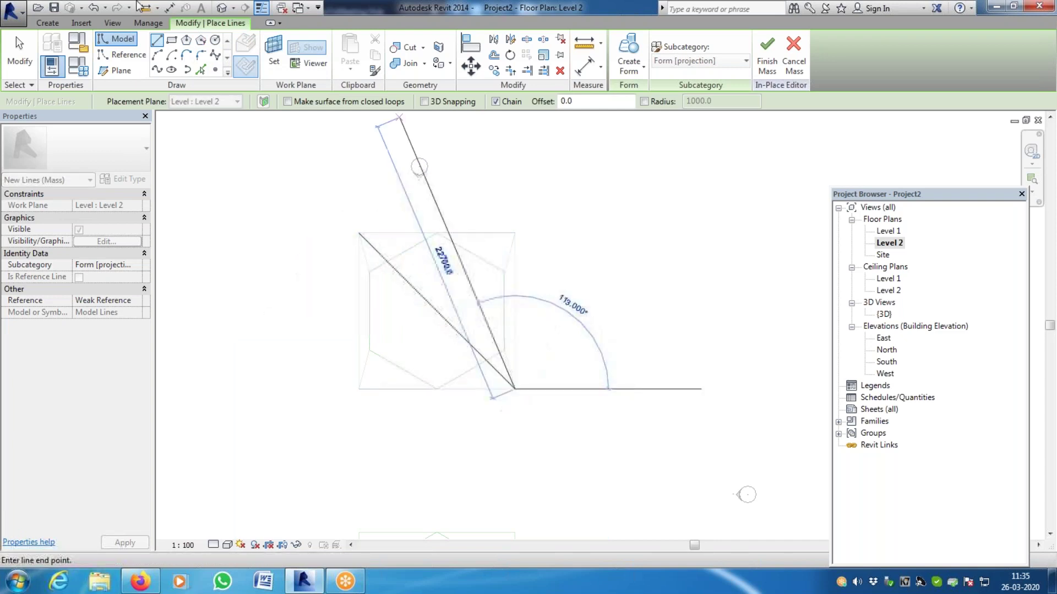
Draw a six-sided model-line polygon from the diagonal's midpoint to the upper edge of the uppermost square, and delete the diagonal guide
left_click(187, 41)
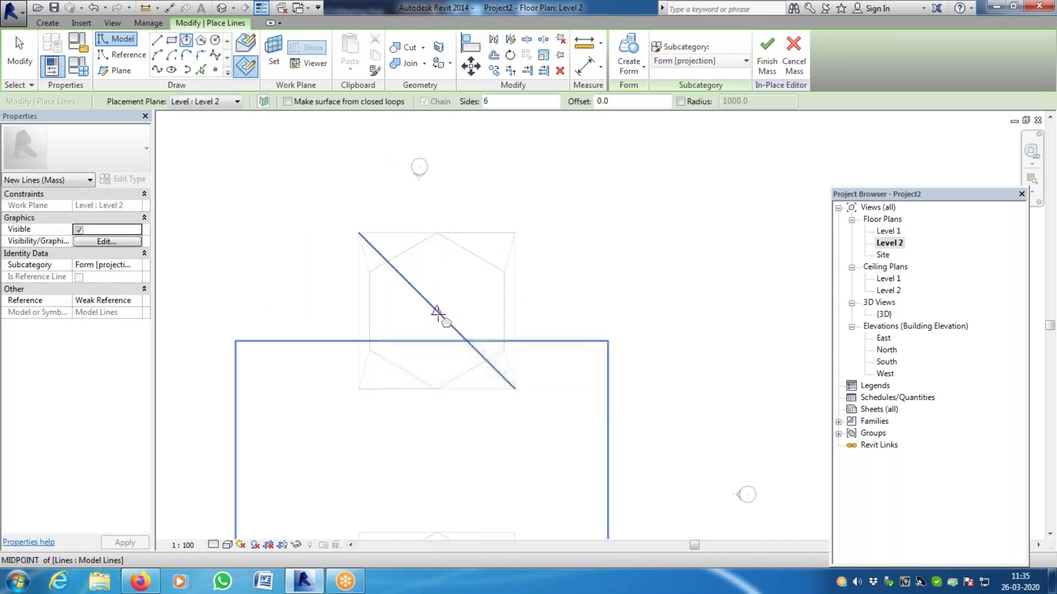
left_click(437, 311)
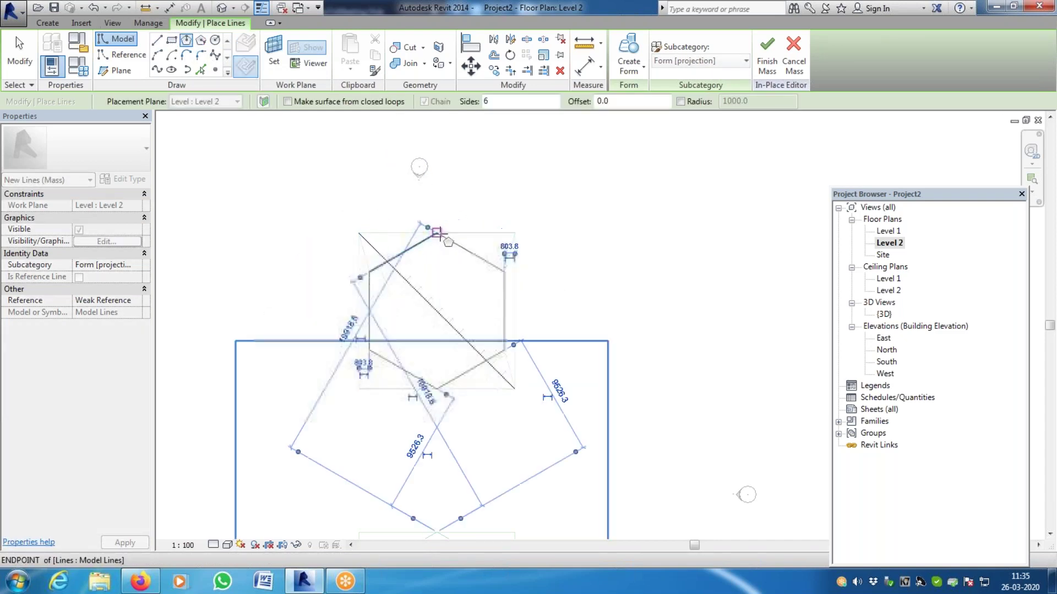
left_click(436, 232)
key("Escape")
key("Escape")
left_click(448, 323)
key("Delete")
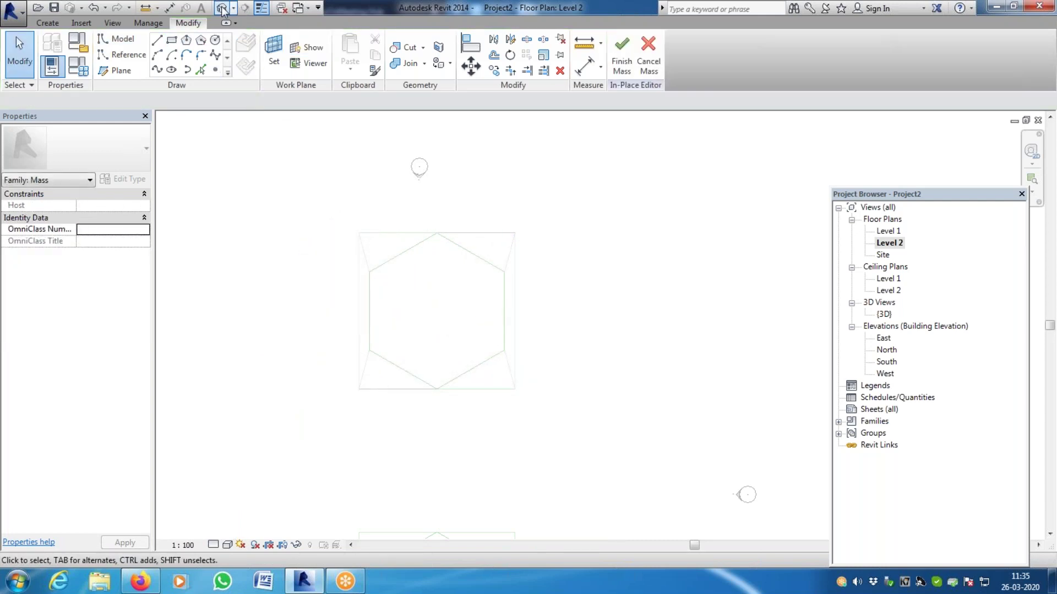
Check in the 3D view and the Level 2 plan which square and hexagon outlines belong to the current mass
left_click(221, 9)
scroll(401, 330, "down", 3)
left_click_drag(385, 201, 545, 450)
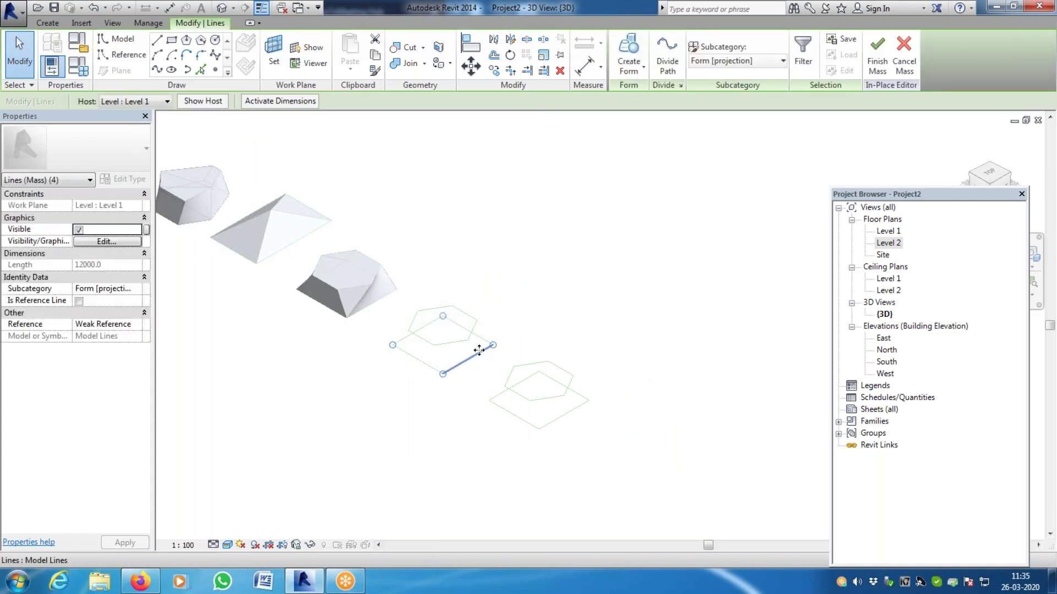
double_click(895, 245)
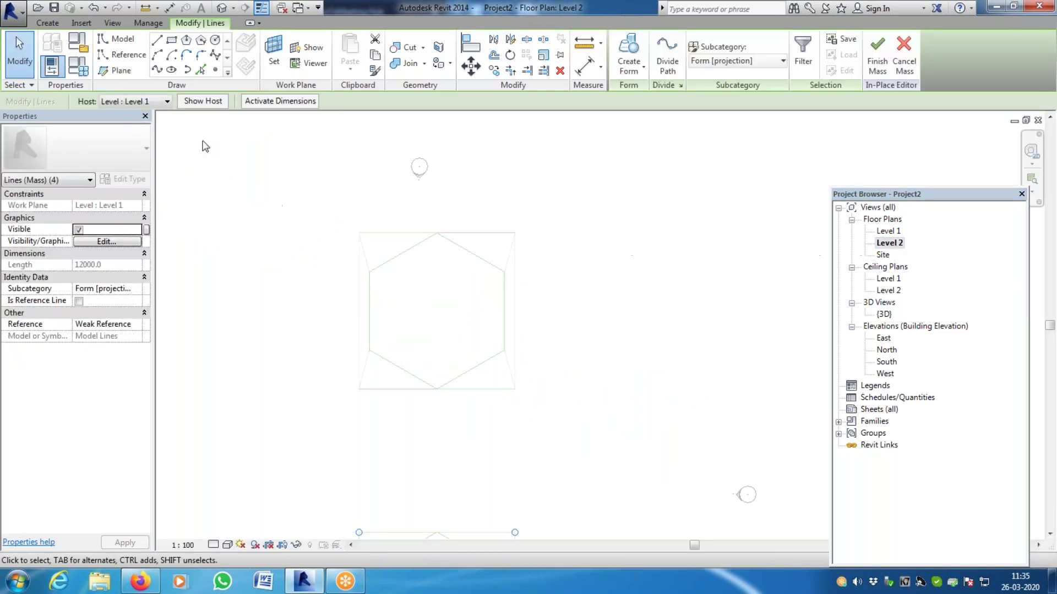
key("Tab")
left_click(391, 267)
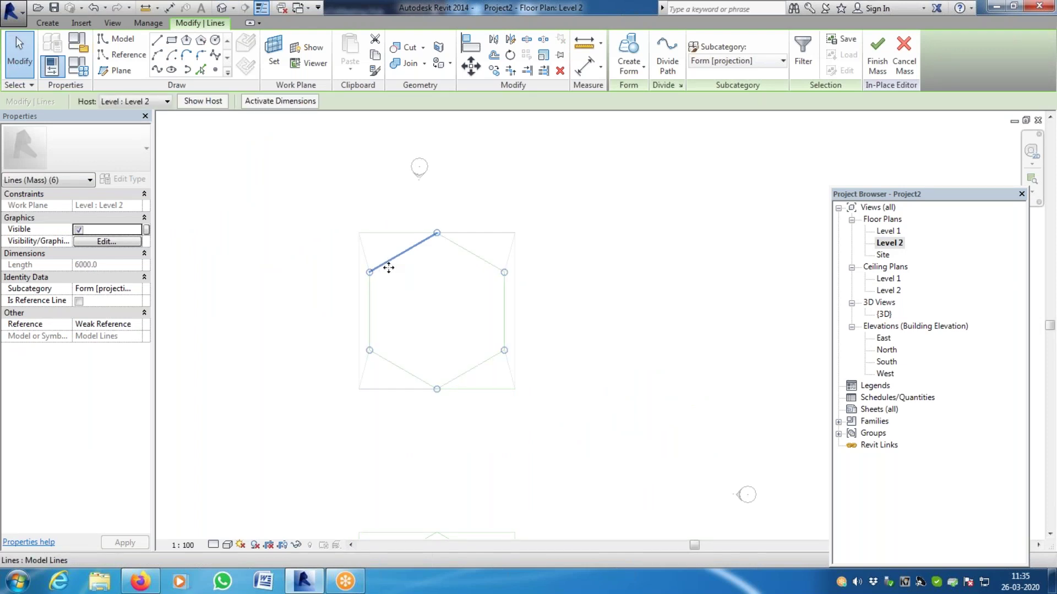
left_click(537, 283)
key("Tab")
left_click(484, 269)
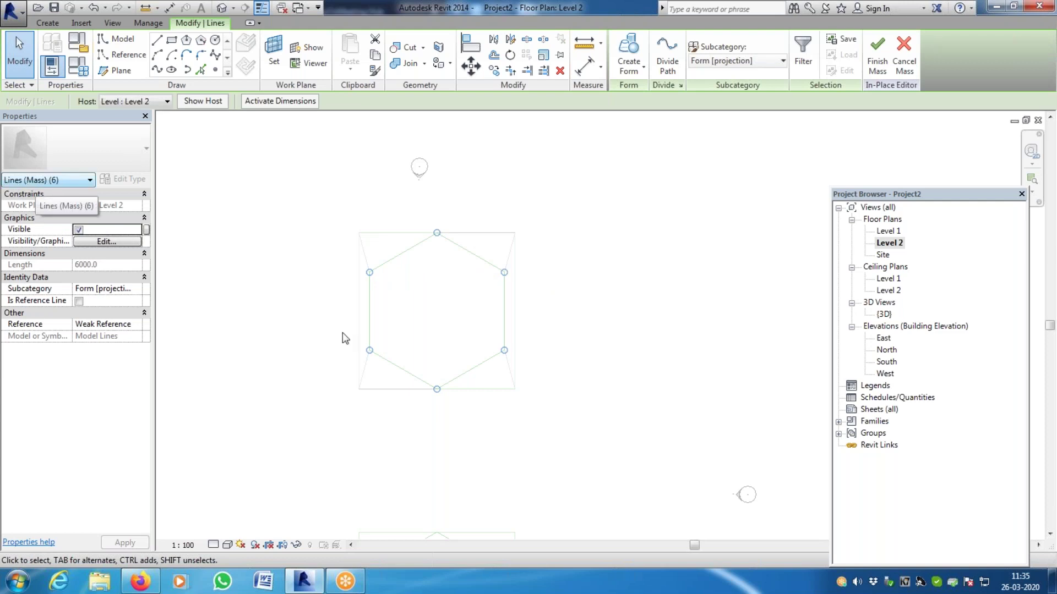
key("Escape")
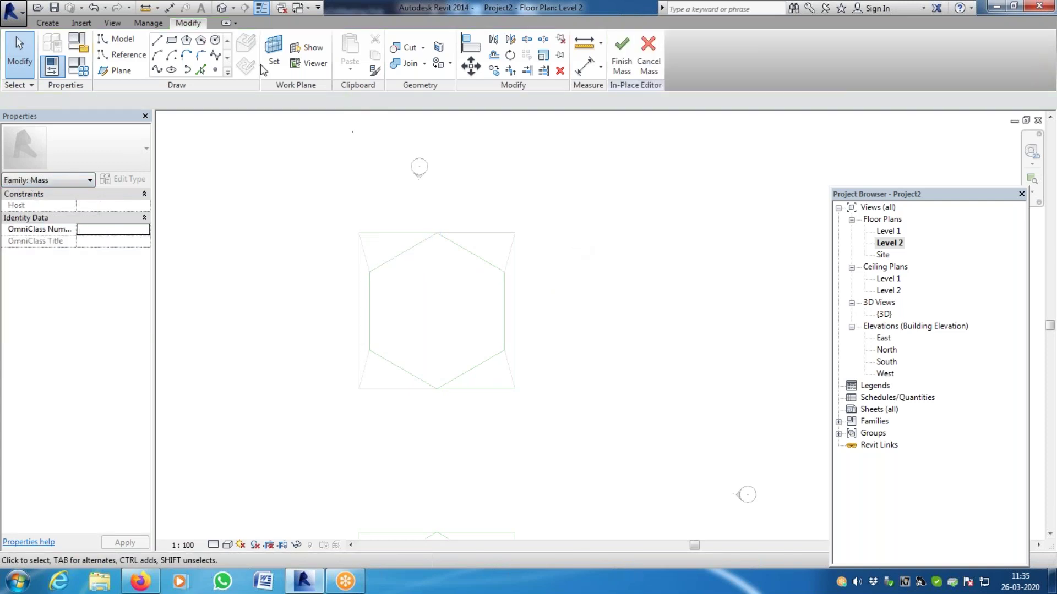
left_click(222, 8)
scroll(370, 385, "down", 2)
left_click_drag(365, 265, 491, 465)
scroll(380, 366, "up", 1)
scroll(379, 365, "up", 2)
Return to the Level 2 floor plan and draw a diagonal model line between opposite corners of the middle square as a guide
double_click(885, 246)
scroll(394, 286, "down", 3)
scroll(413, 341, "up", 3)
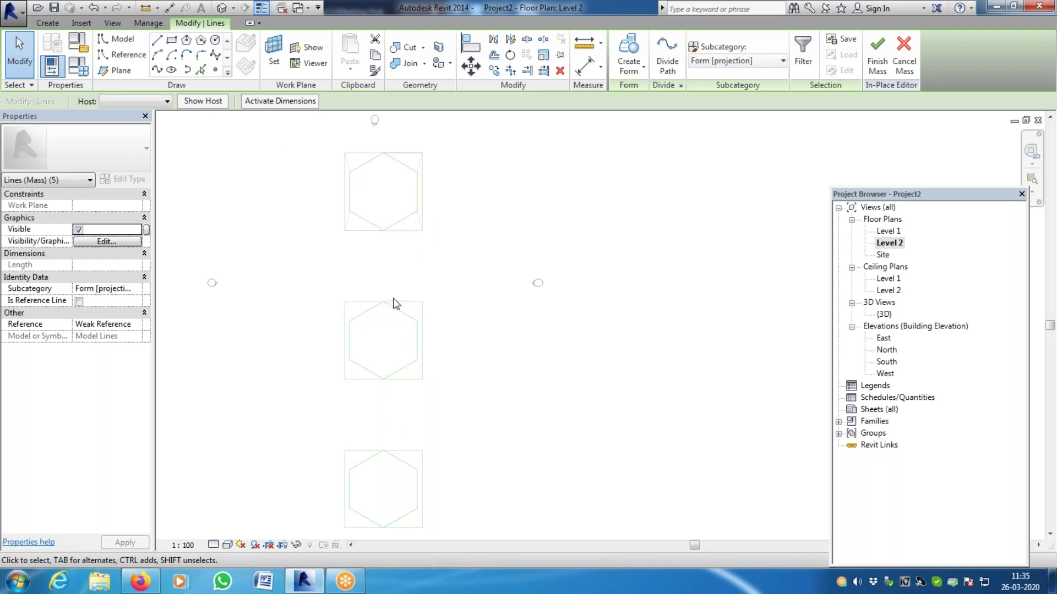
left_click(351, 301)
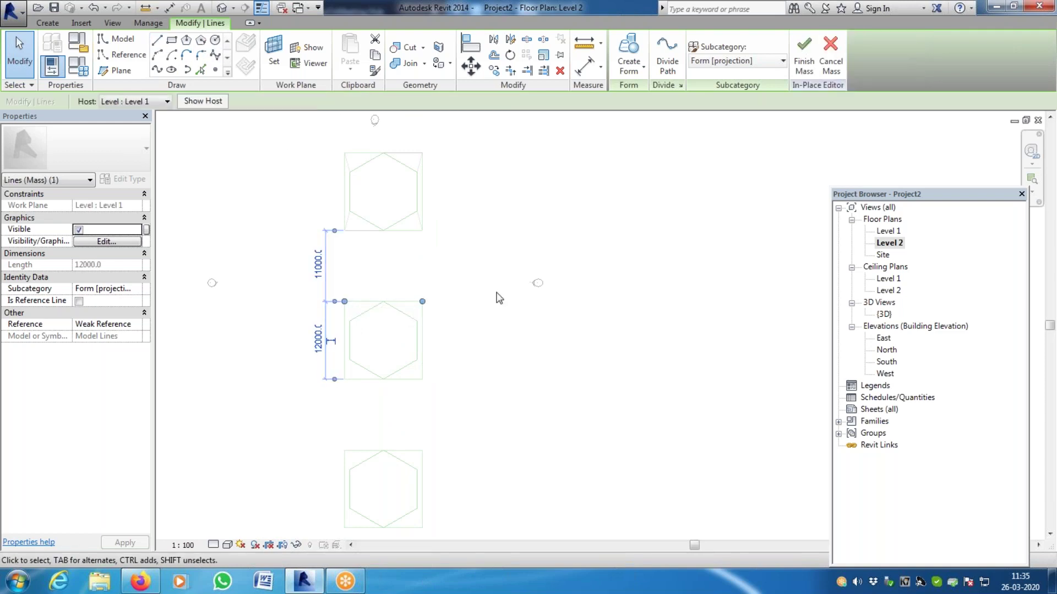
key("Escape")
left_click(159, 43)
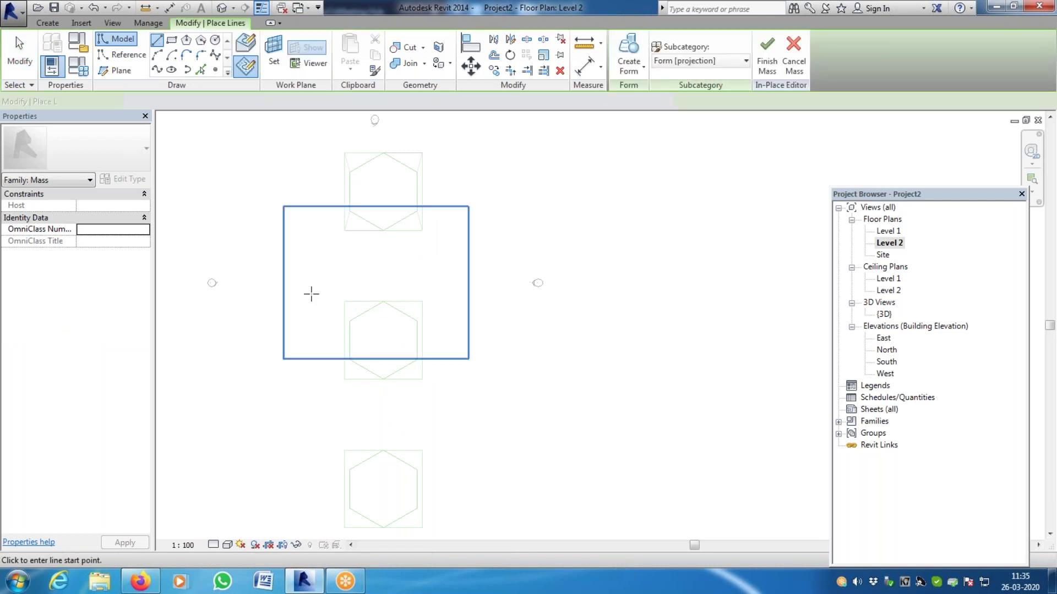
left_click(345, 301)
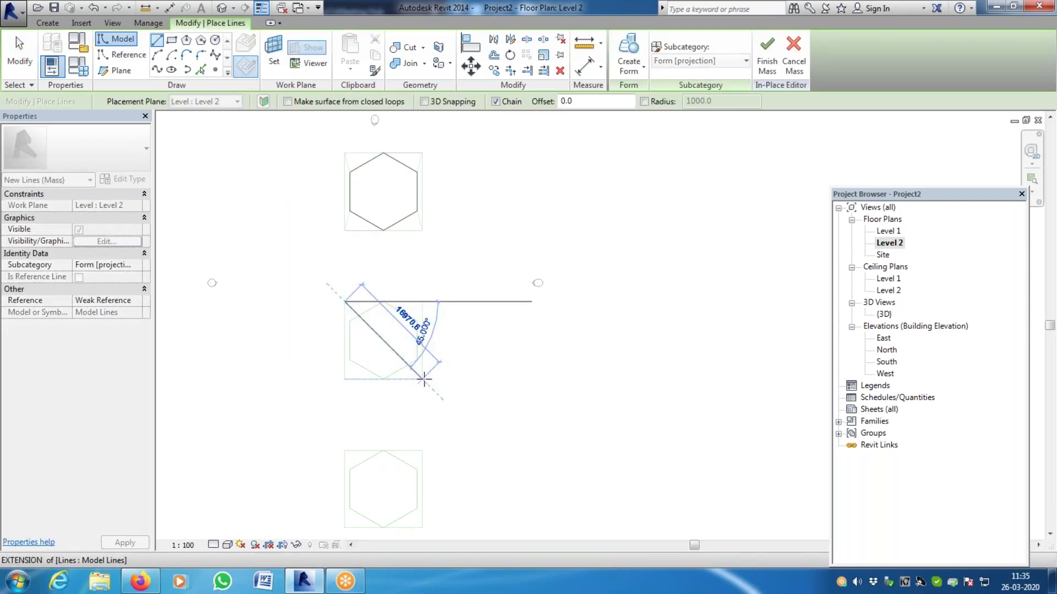
left_click(422, 379)
scroll(418, 380, "up", 2)
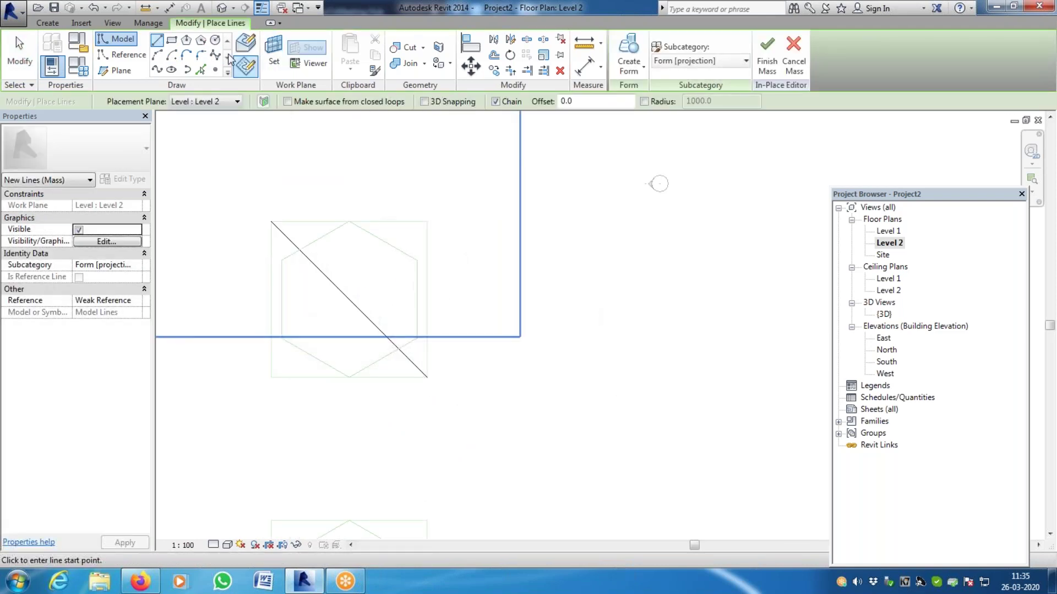
Trace the middle hexagon with a six-sided model-line polygon centred on the diagonal's midpoint, and delete the diagonal guide
left_click(187, 41)
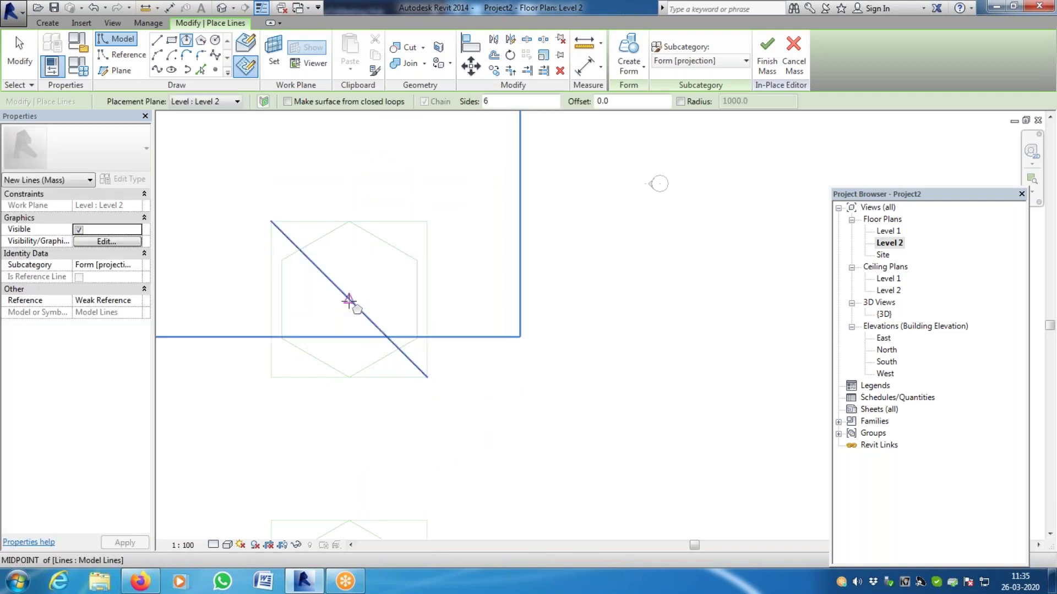
left_click(349, 300)
key("Escape")
key("Escape")
left_click(356, 304)
key("Delete")
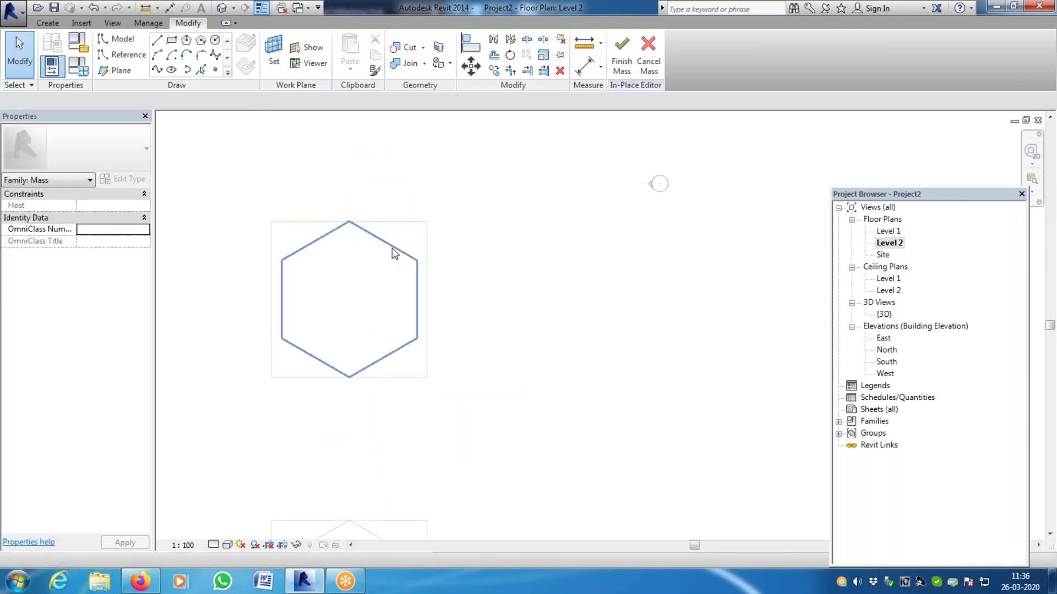
left_click(394, 253)
key("Escape")
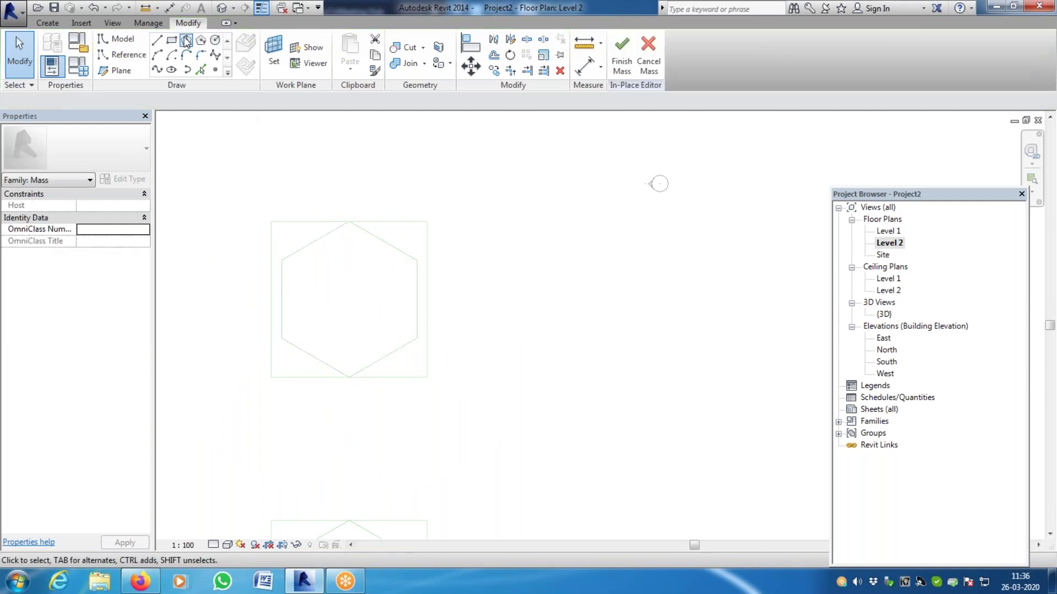
Examine the unformed square and hexagon profile pairs in the 3D view beside the existing masses
left_click(222, 9)
mouse_move(378, 294)
left_mouse_down()
mouse_move(506, 534)
mouse_move(514, 511)
left_mouse_up()
scroll(460, 396, "up", 3)
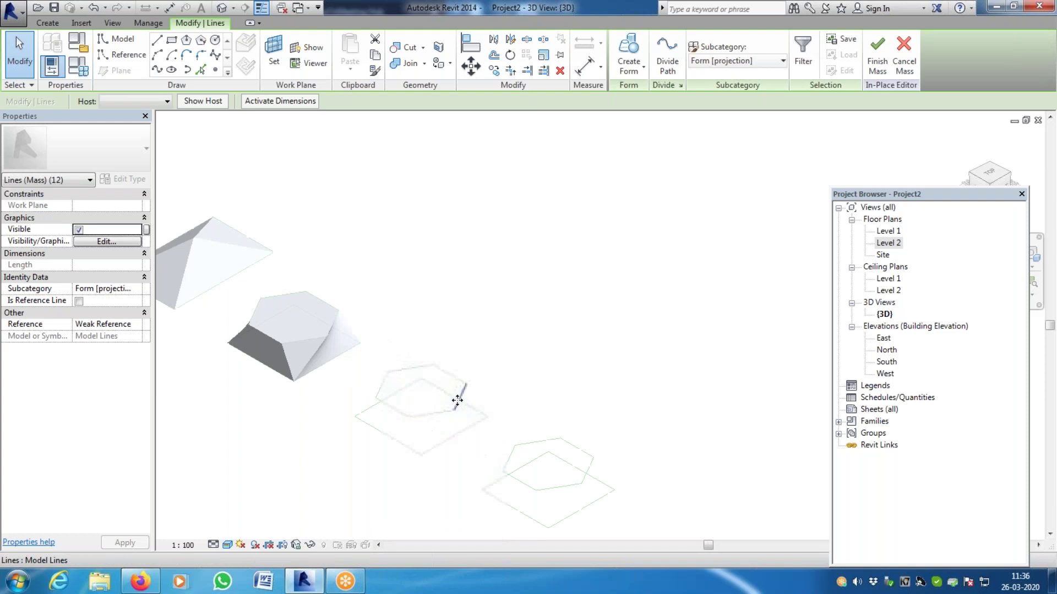
key("Escape")
left_click_drag(356, 357, 509, 514)
scroll(361, 429, "down", 1)
mouse_move(350, 290)
left_mouse_down()
mouse_move(448, 434)
mouse_move(524, 515)
left_mouse_up()
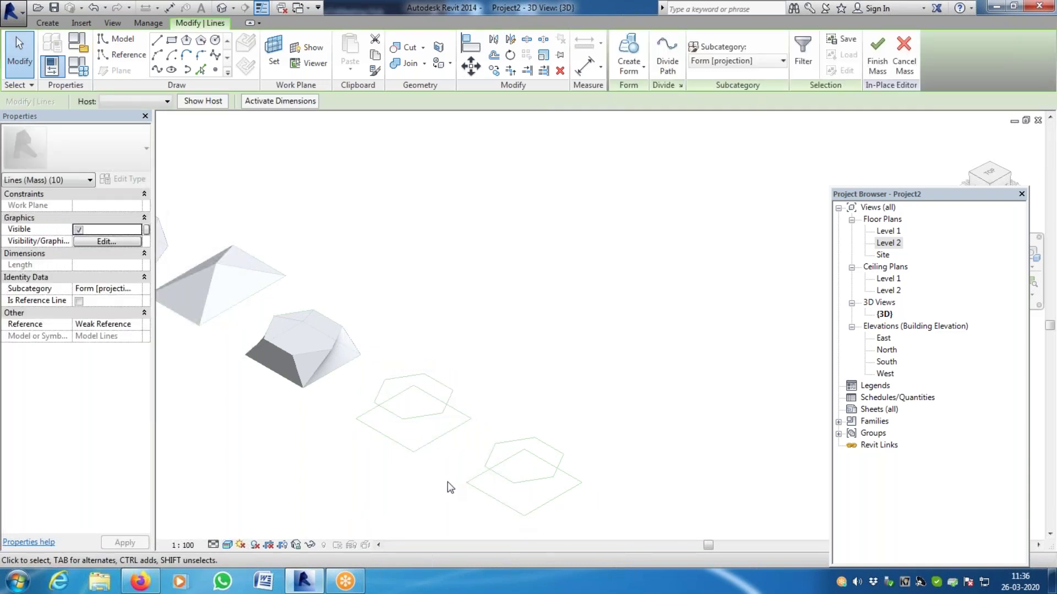
scroll(450, 487, "up", 2)
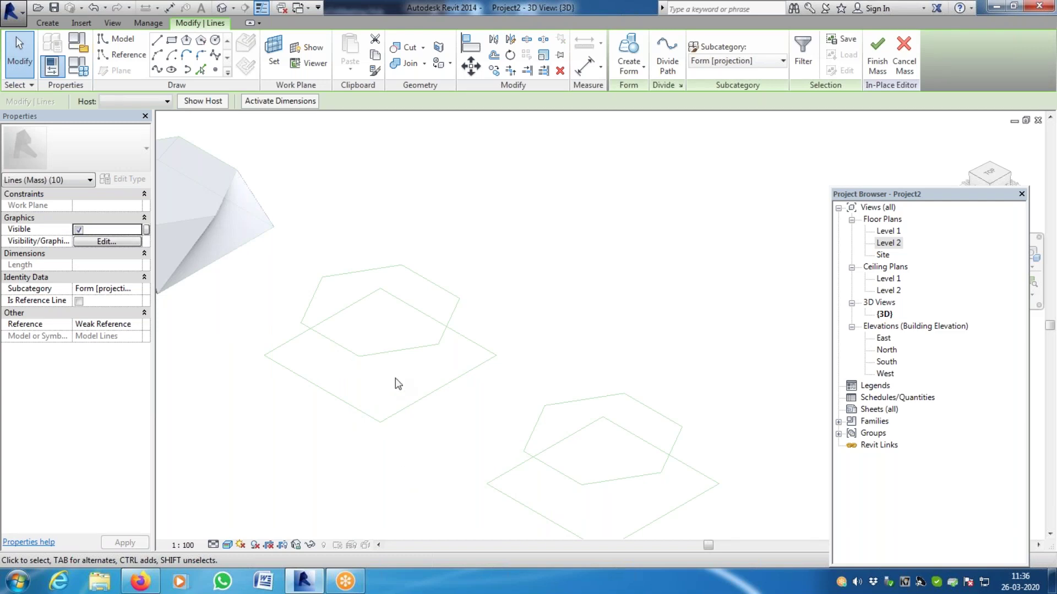
In the Level 1 plan, split all four sides of the middle square at their midpoints
double_click(892, 232)
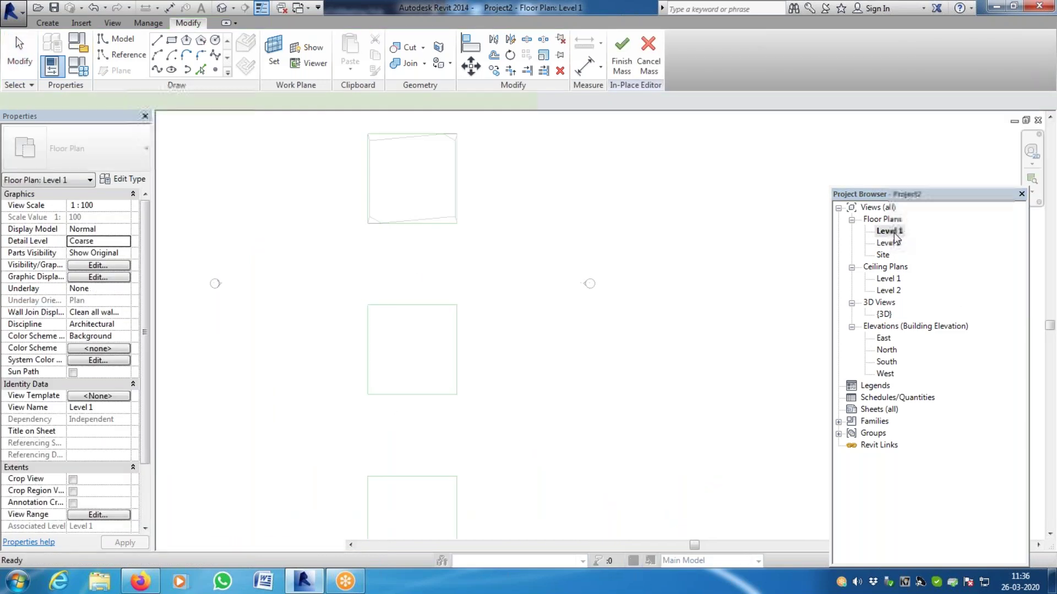
scroll(441, 356, "down", 2)
scroll(399, 342, "up", 1)
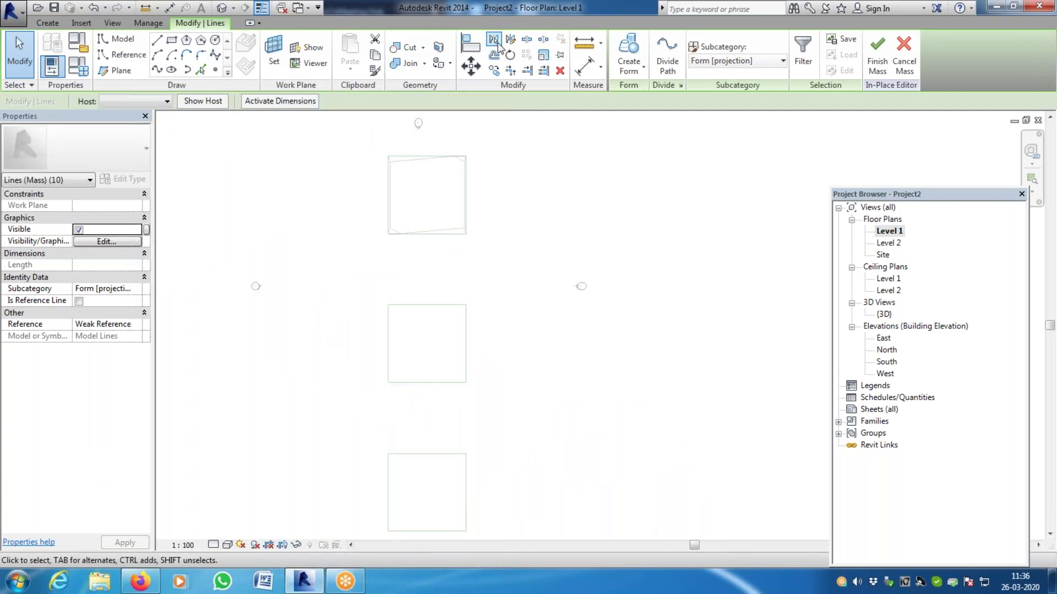
left_click(526, 41)
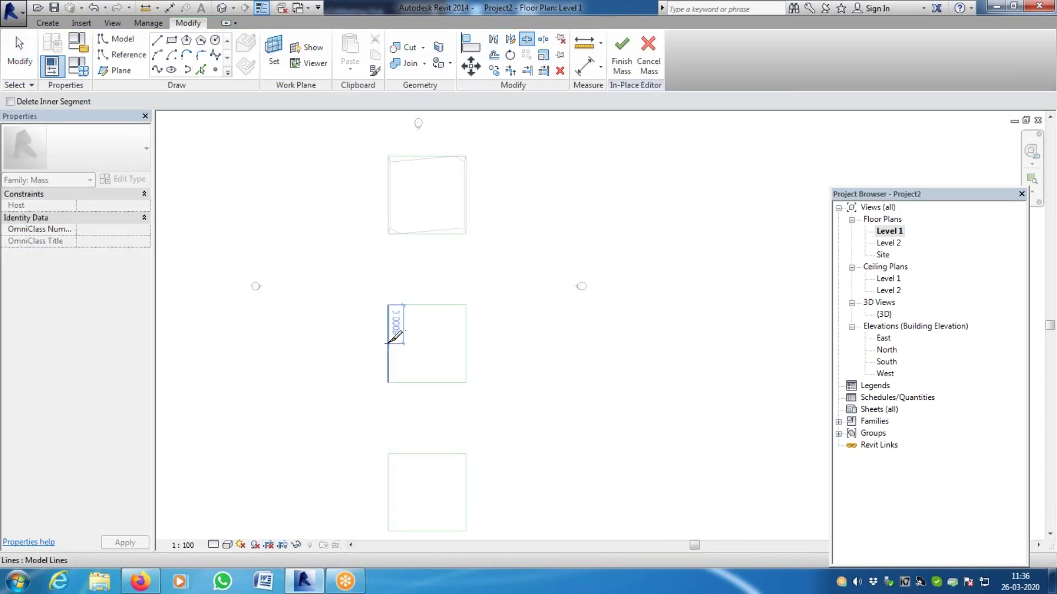
left_click(388, 343)
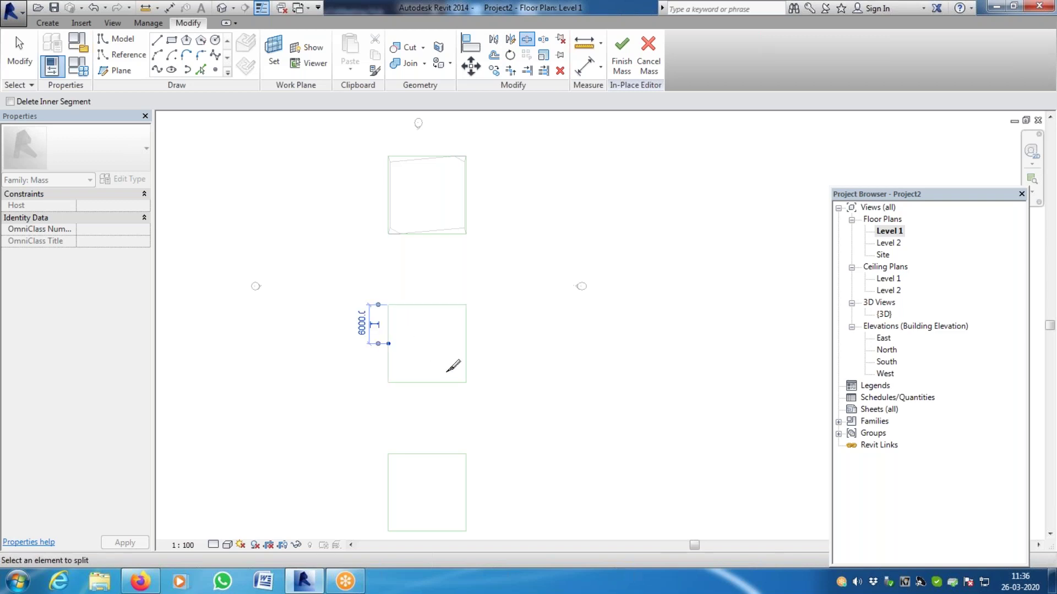
left_click(427, 305)
left_click(466, 344)
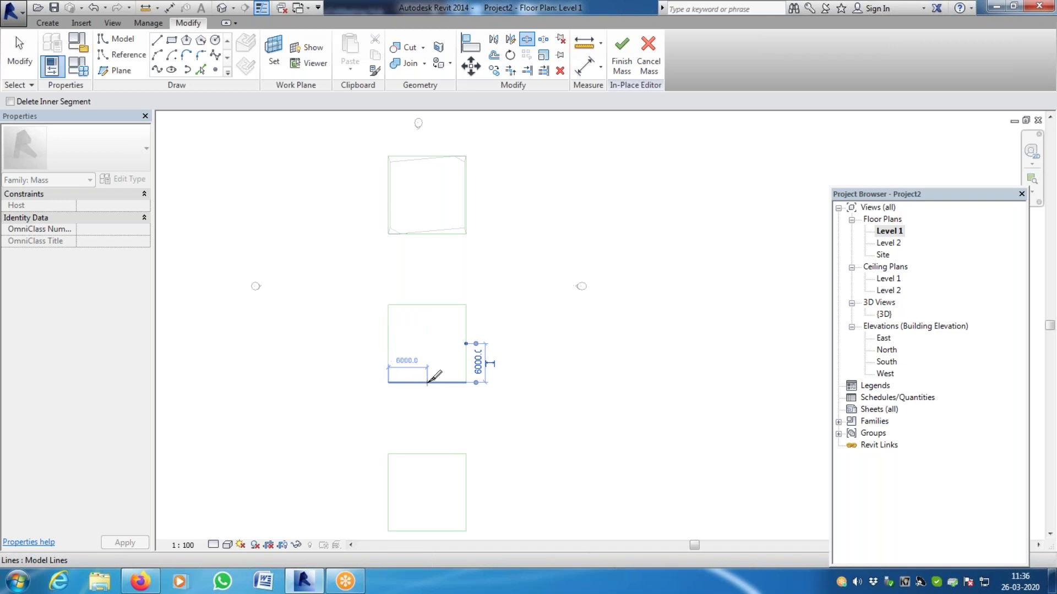
scroll(433, 376, "up", 5)
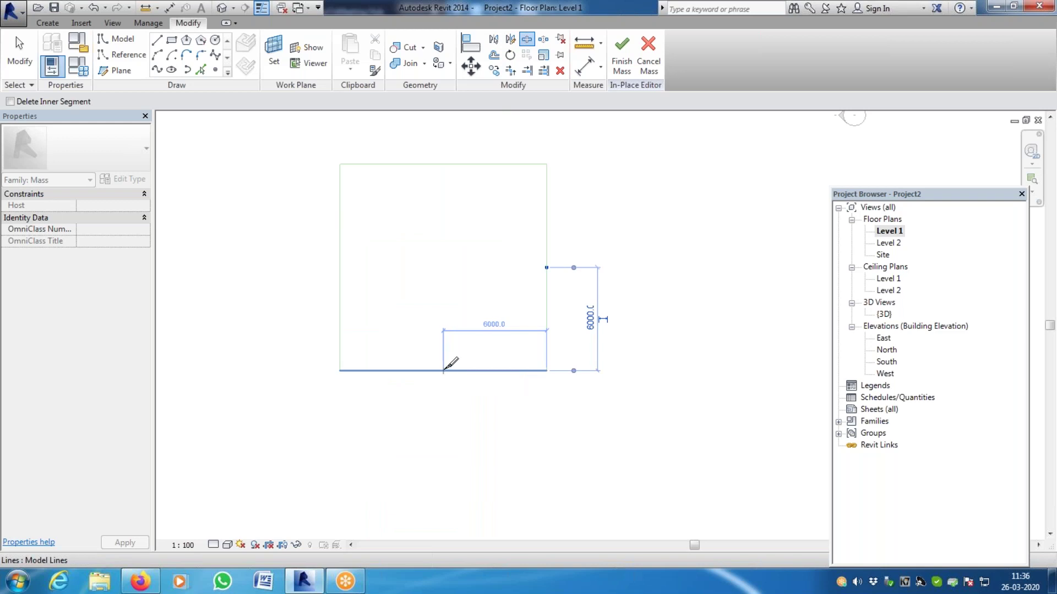
left_click(444, 370)
key("Escape")
Check the split square by selecting its individual half segments and its whole chain of lines
left_click(473, 371)
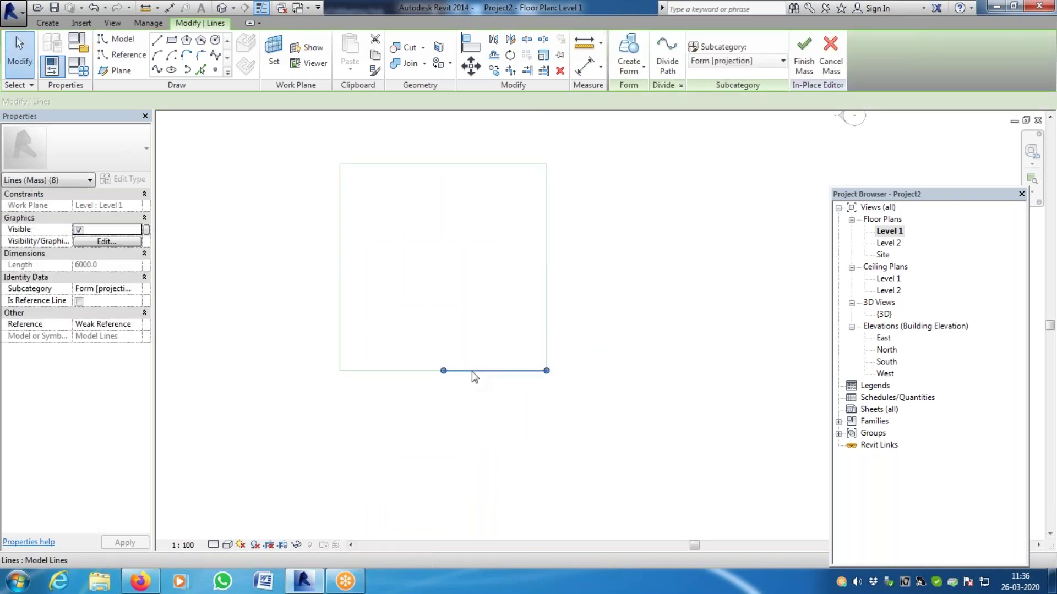
left_click(489, 268)
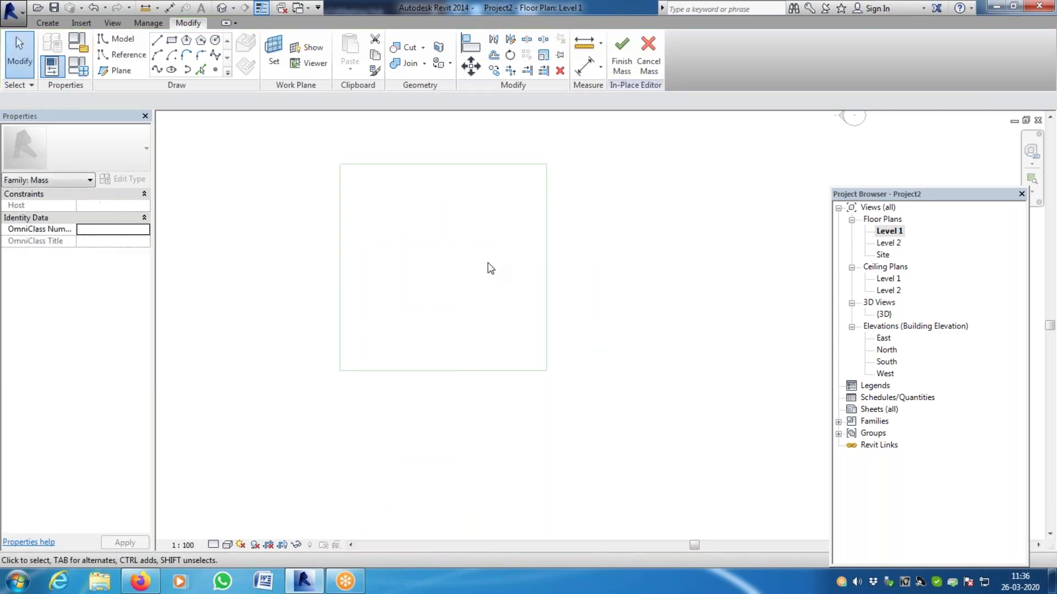
left_click(545, 280)
left_click(551, 236)
key("Tab")
left_click(551, 235)
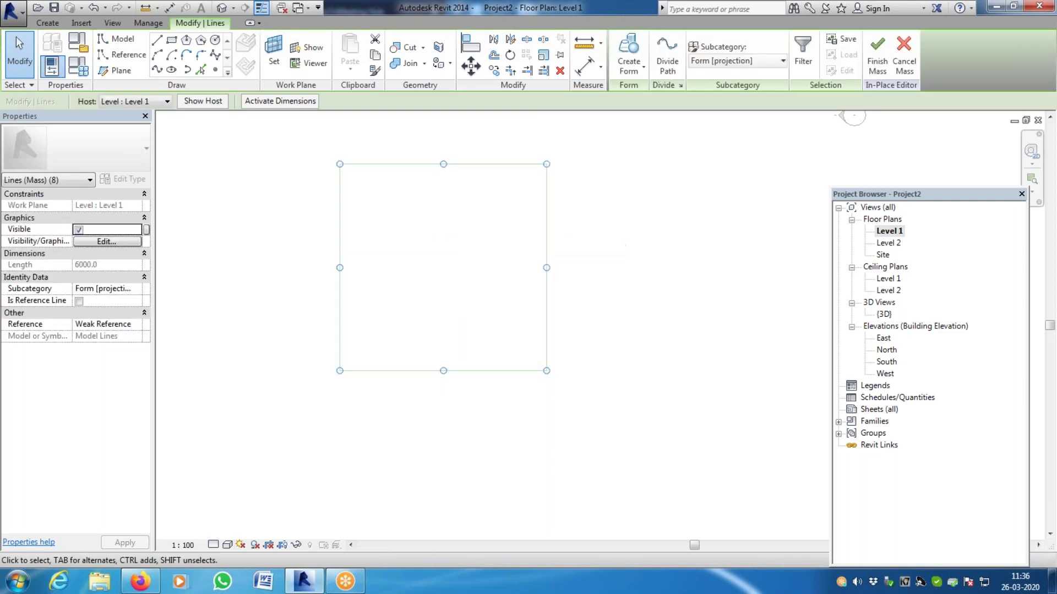
Create a solid form in 3D from the split square and the hexagon above it
left_click(223, 8)
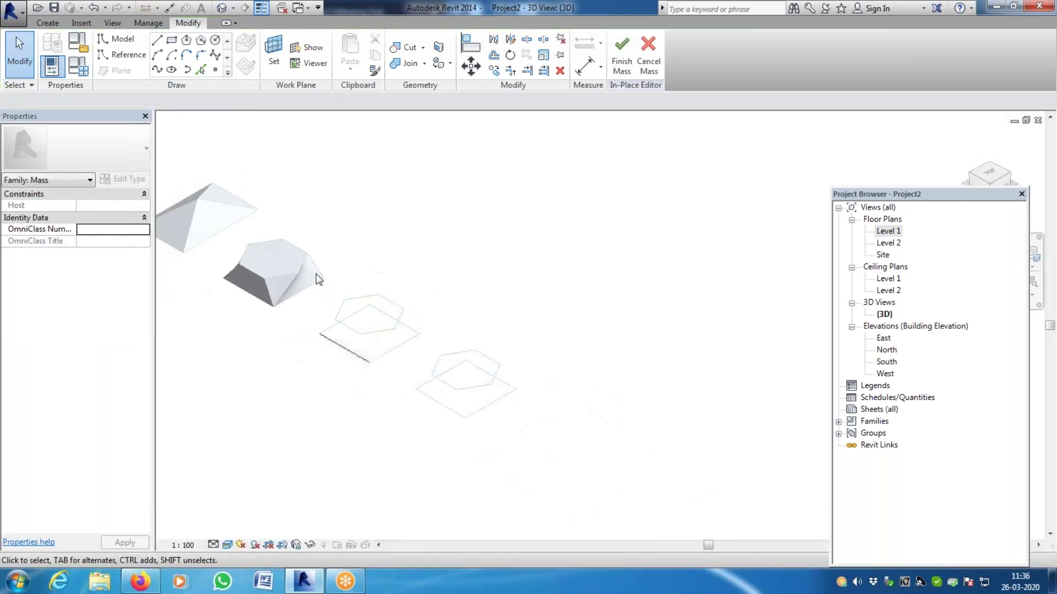
left_click_drag(306, 214, 449, 421)
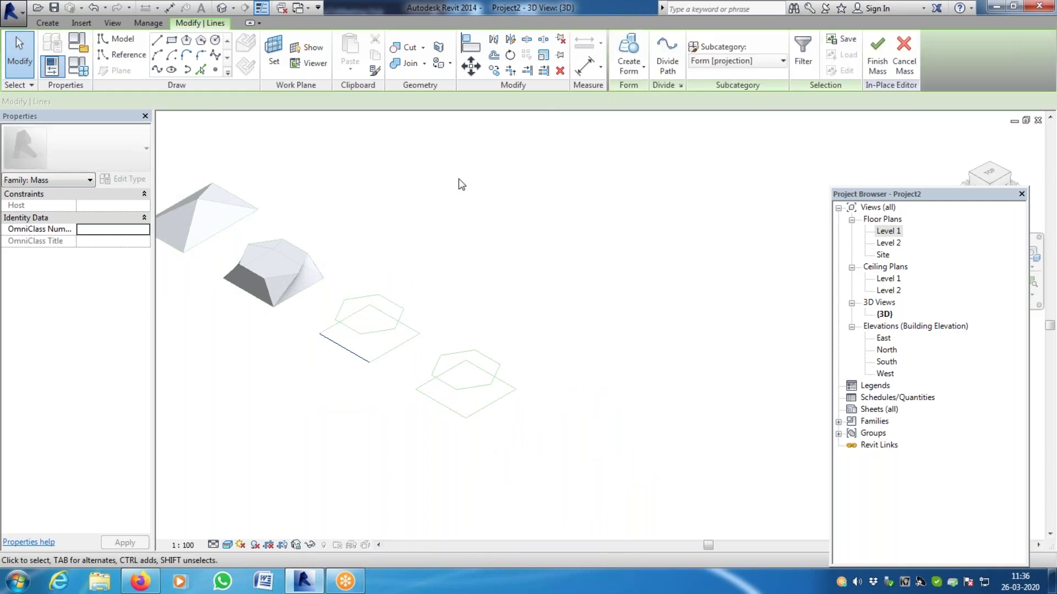
left_click(629, 64)
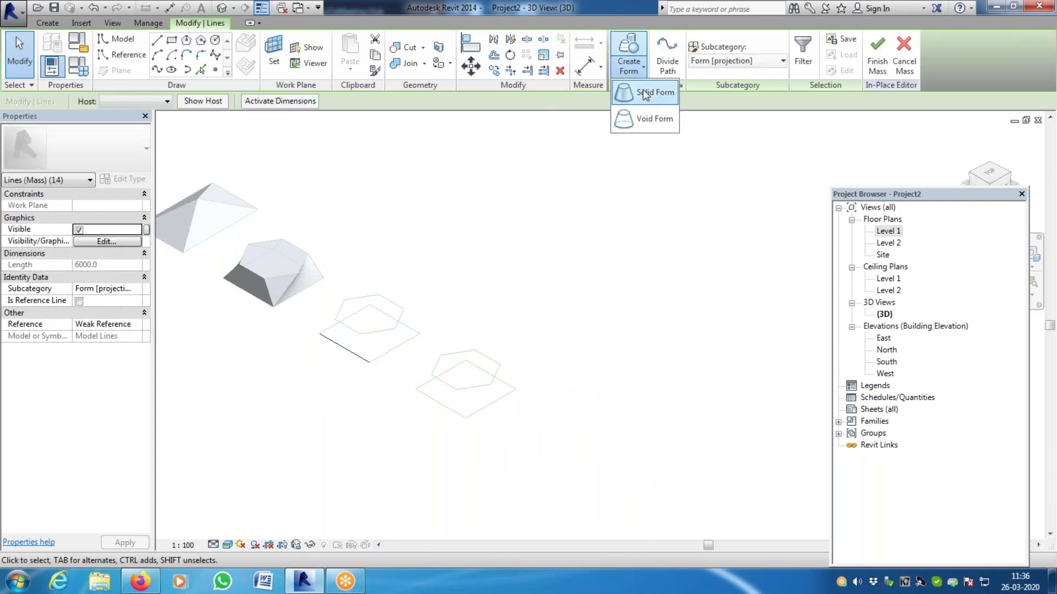
left_click(645, 95)
scroll(347, 356, "up", 3)
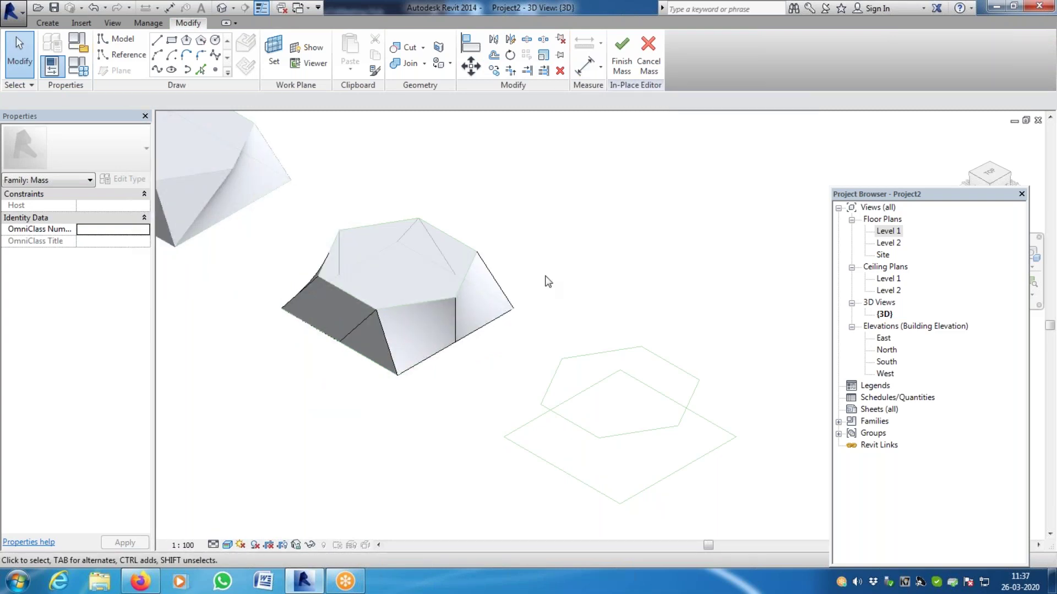
Examine how the new form's side faces connect the split square base to the hexagonal top
scroll(317, 343, "up", 2)
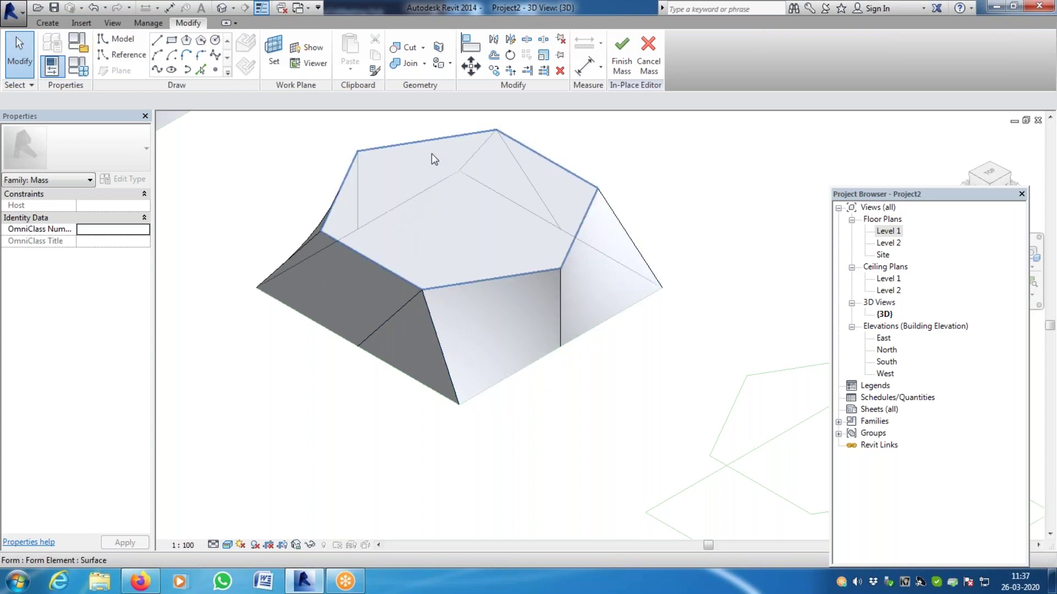
scroll(279, 261, "down", 2)
scroll(253, 270, "up", 5)
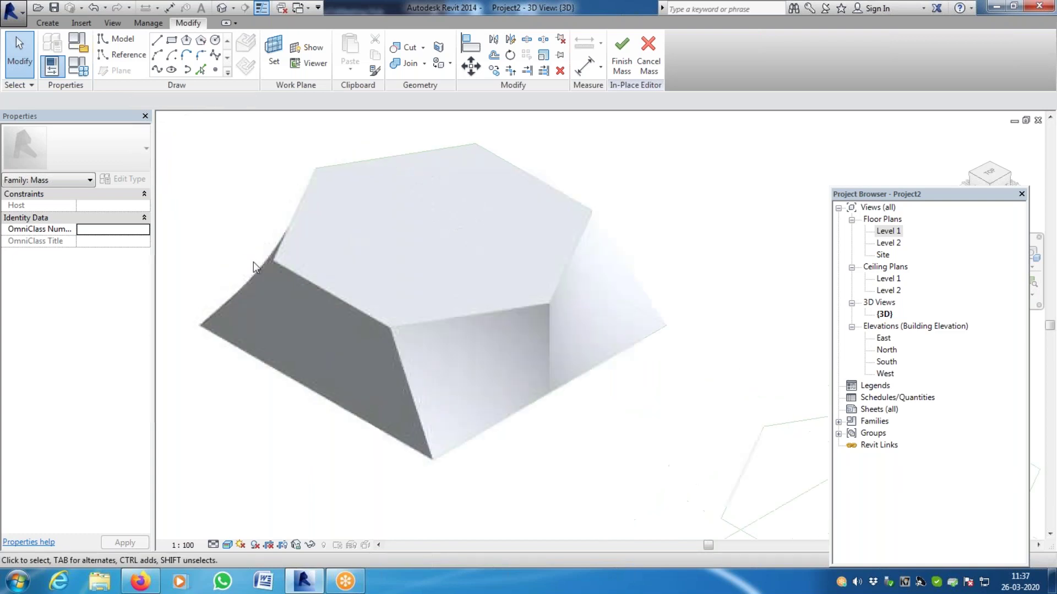
scroll(307, 368, "down", 4)
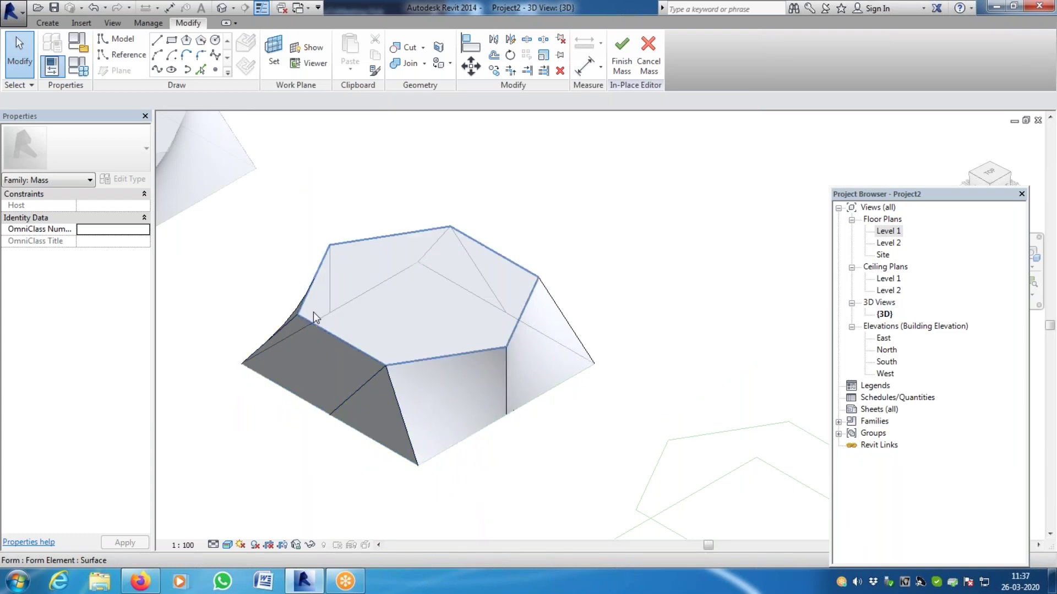
scroll(322, 325, "down", 3)
scroll(396, 337, "up", 4)
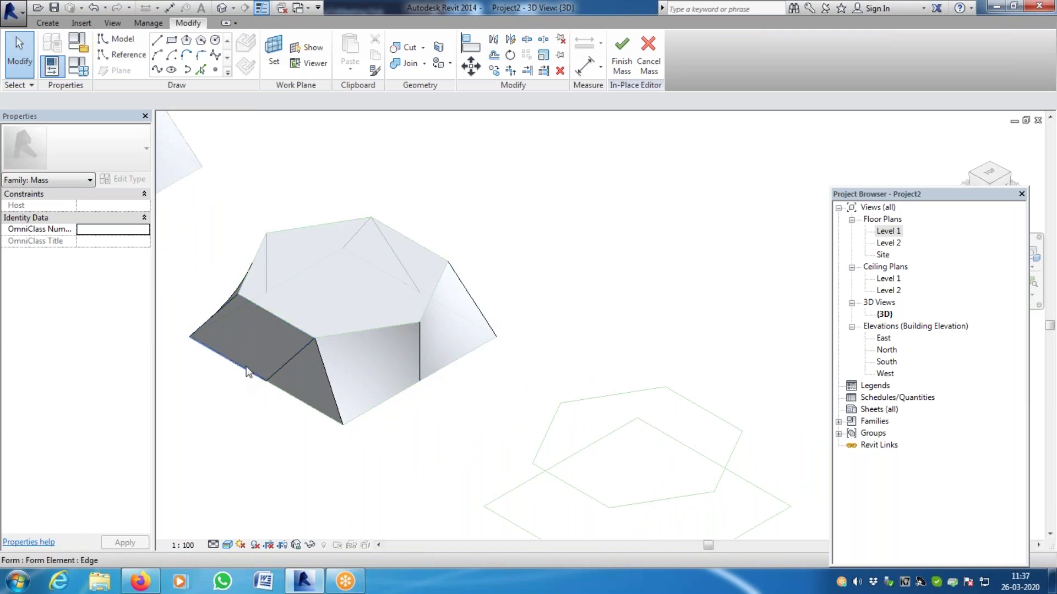
scroll(252, 349, "down", 3)
Finish the mass and start a new in-place mass in the Level 1 plan, named "Vertical Mass With Splits 0"
left_click(622, 62)
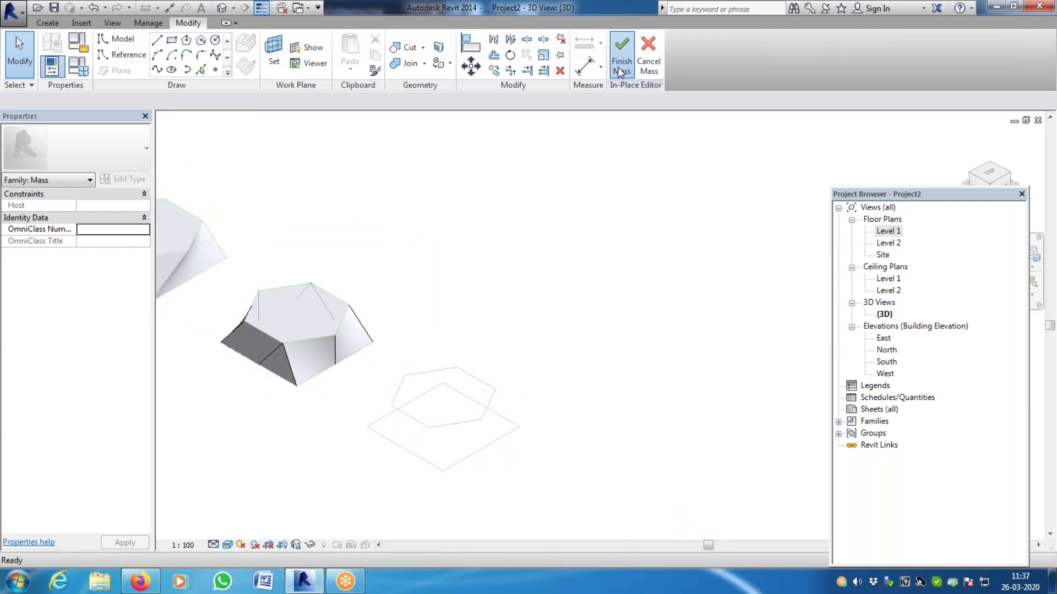
left_click(888, 231)
double_click(890, 233)
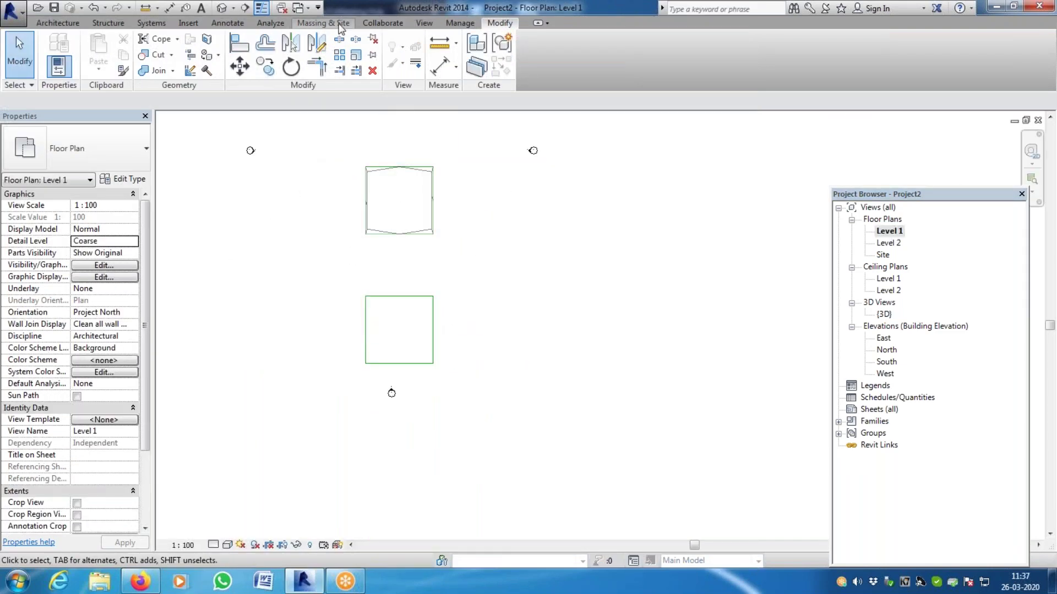
left_click(323, 22)
left_click(147, 55)
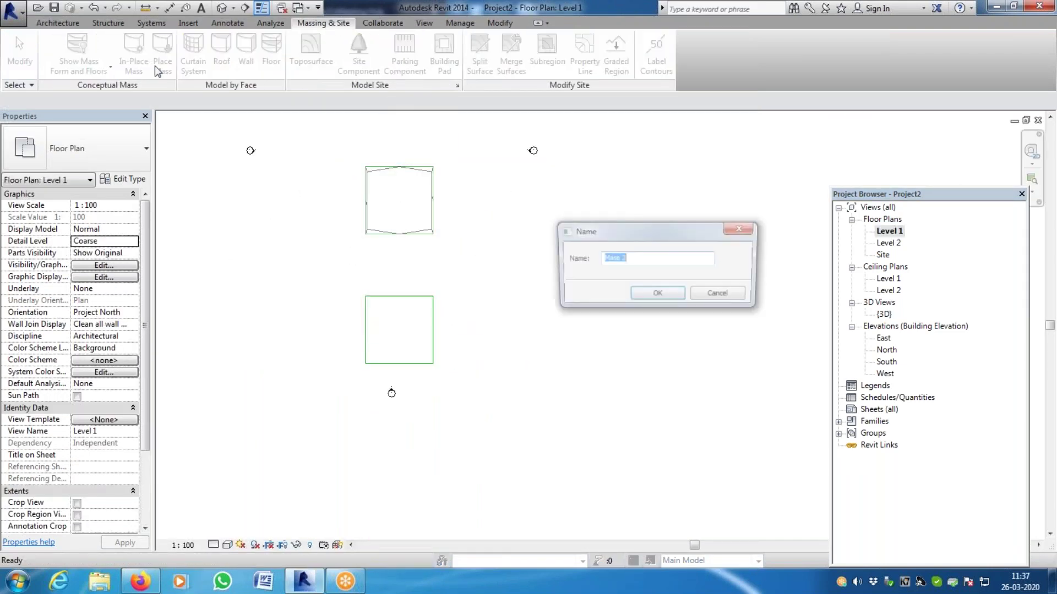
double_click(651, 261)
type("Vertical")
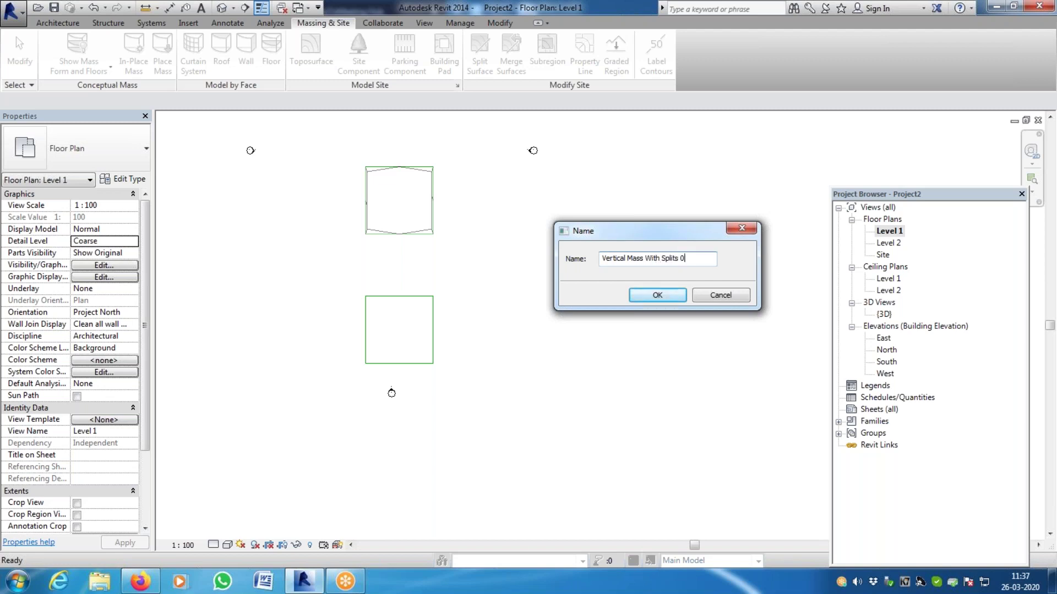
key("Return")
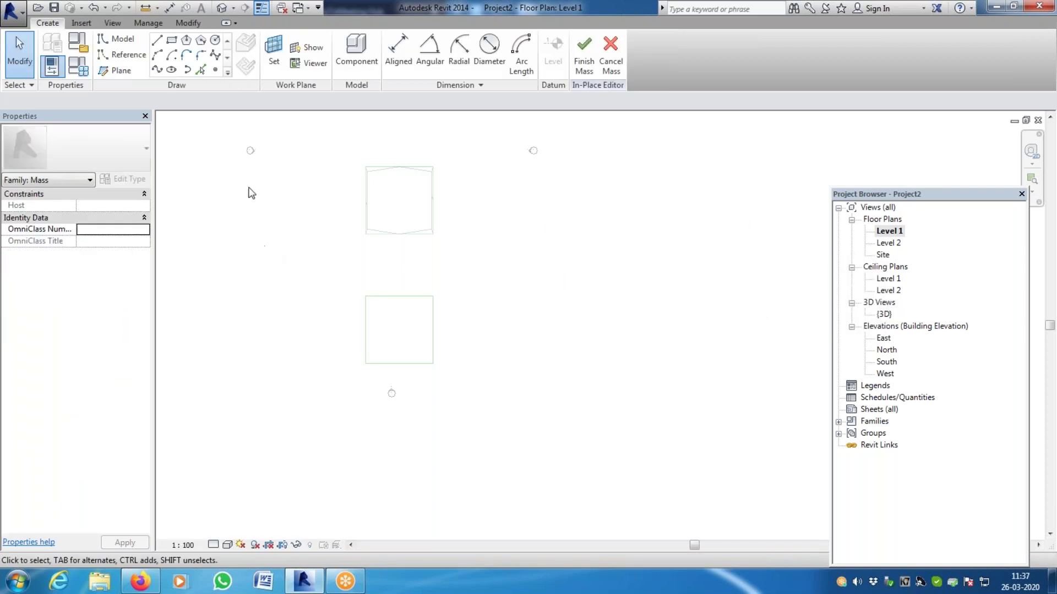
Trace a rectangle over the lowest existing square on Level 1, corner to opposite corner
left_click(171, 40)
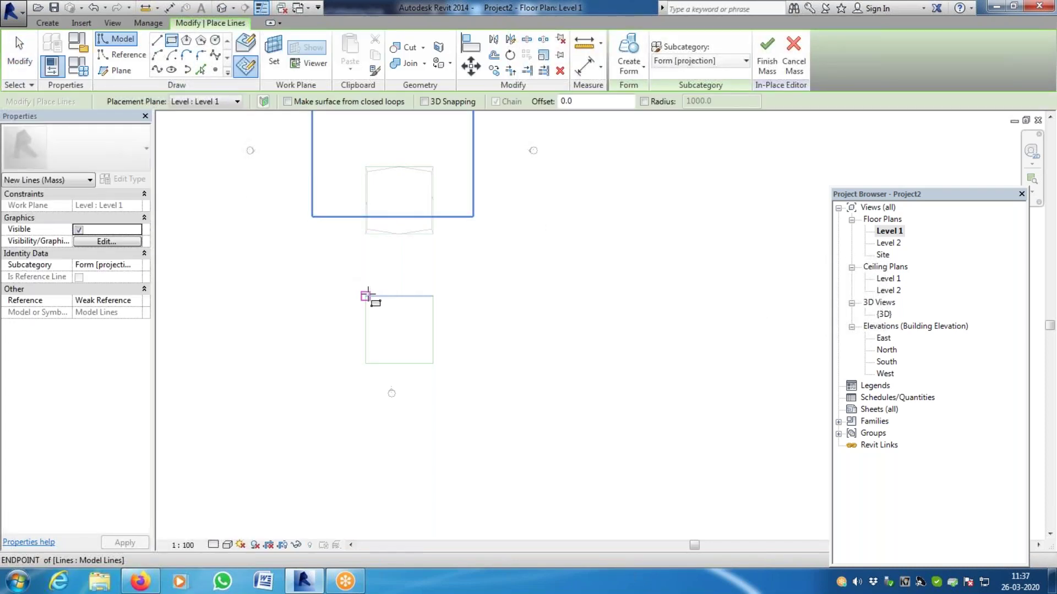
left_click(365, 296)
left_click(432, 364)
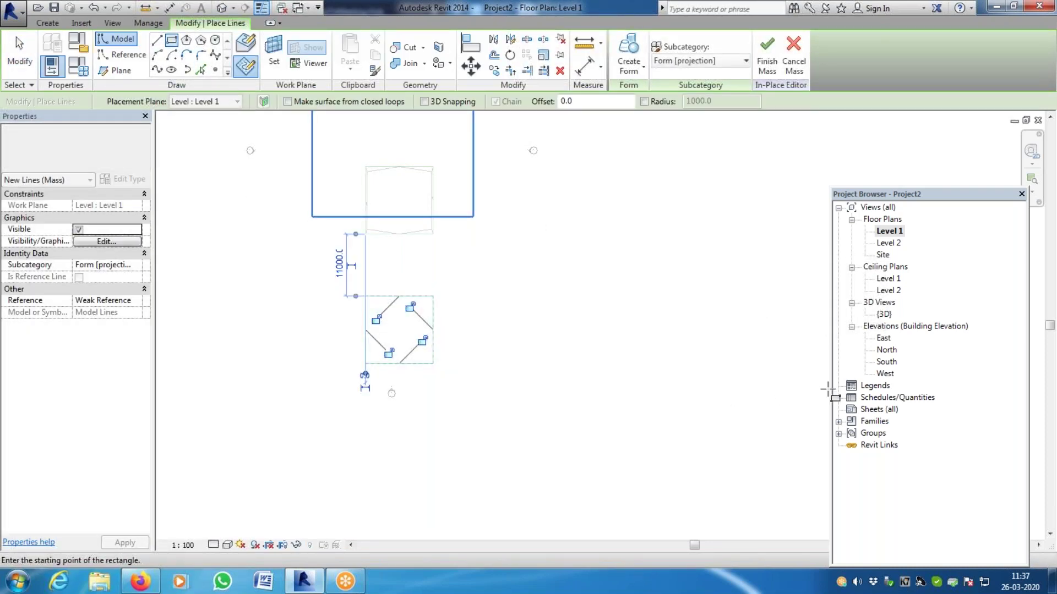
On Level 2, draw a diagonal helper line from the lowest square's upper-left corner to its lower-right corner
double_click(888, 243)
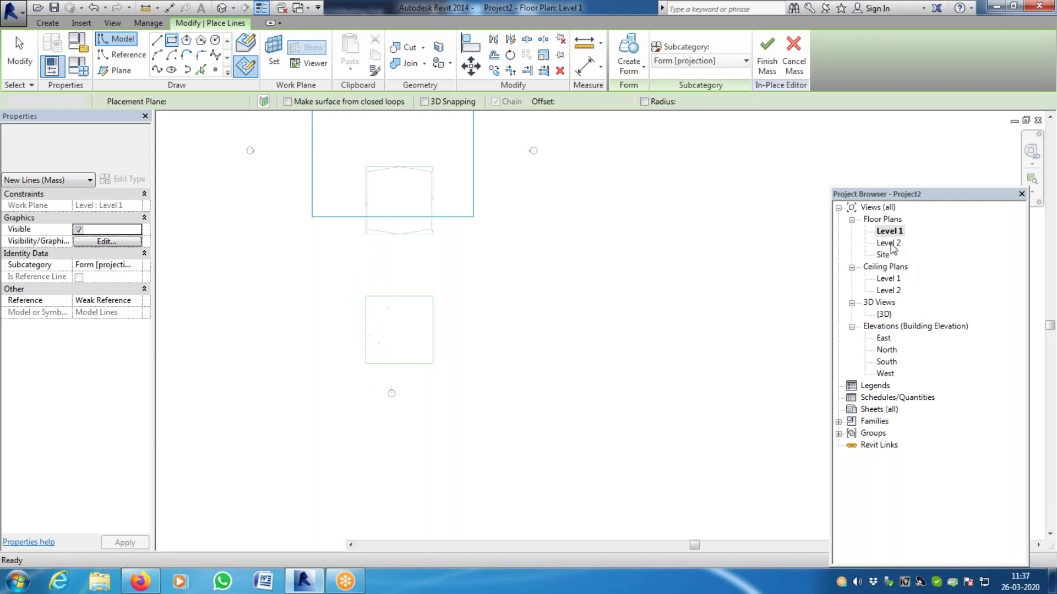
scroll(369, 251, "down", 4)
scroll(408, 239, "up", 2)
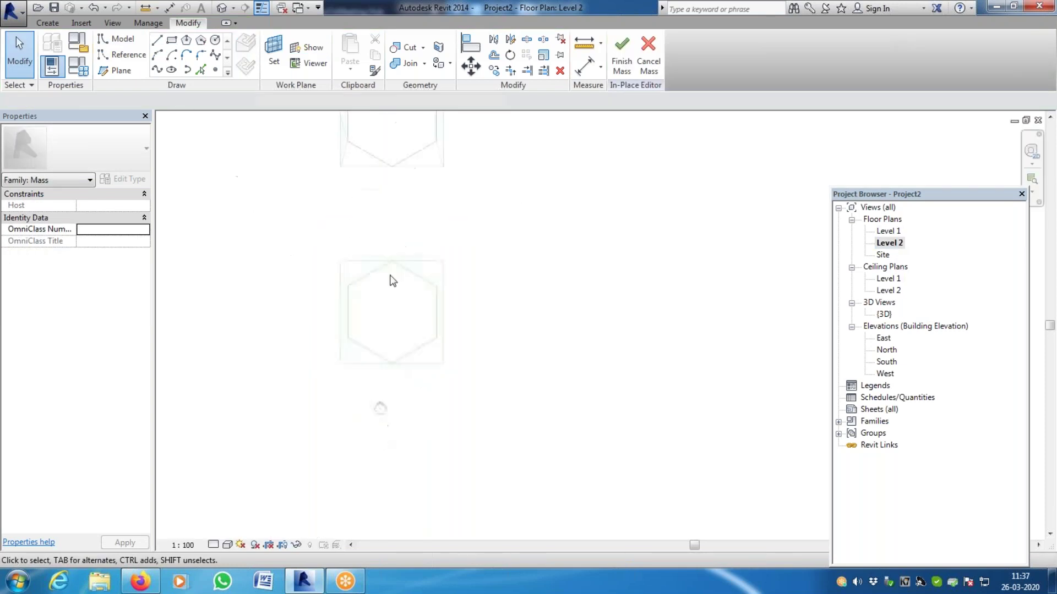
left_click(157, 40)
left_click(341, 261)
left_click(443, 362)
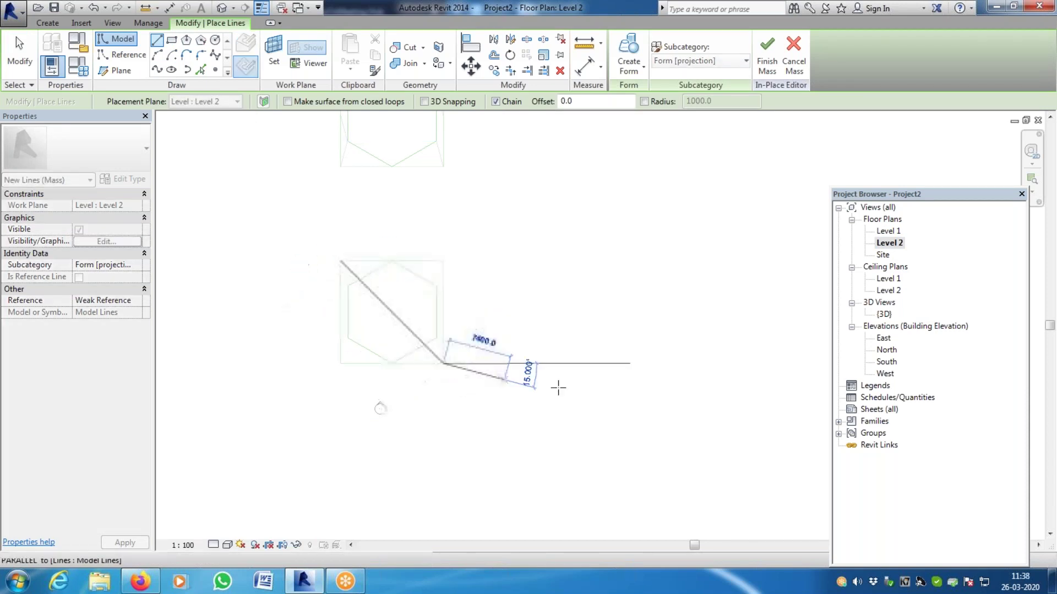
Draw a six-sided inscribed polygon from the diagonal's midpoint out to the midpoint of the square's upper side
left_click(186, 40)
left_click(391, 313)
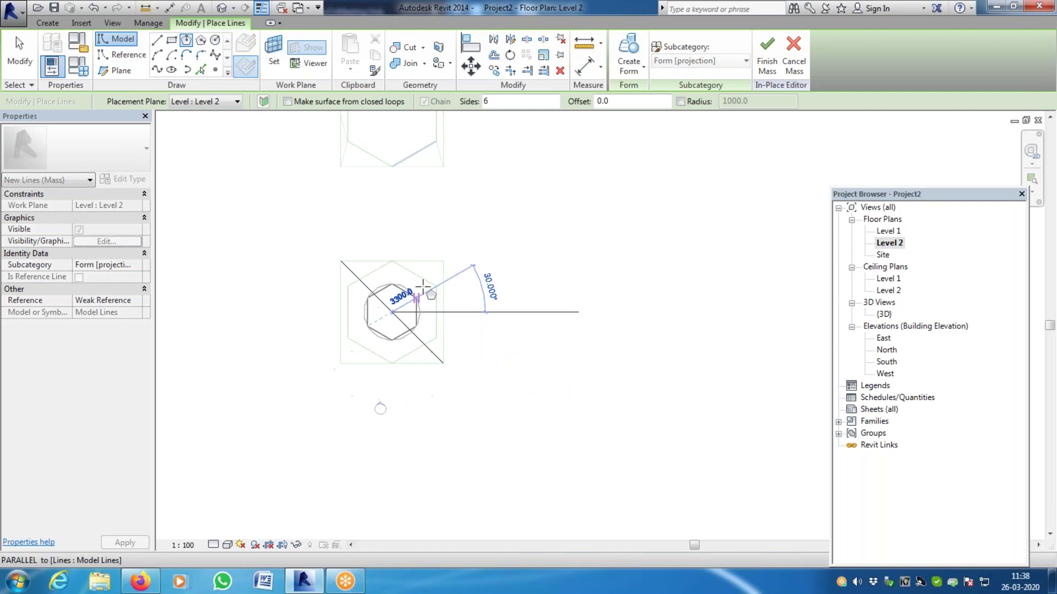
left_click(391, 261)
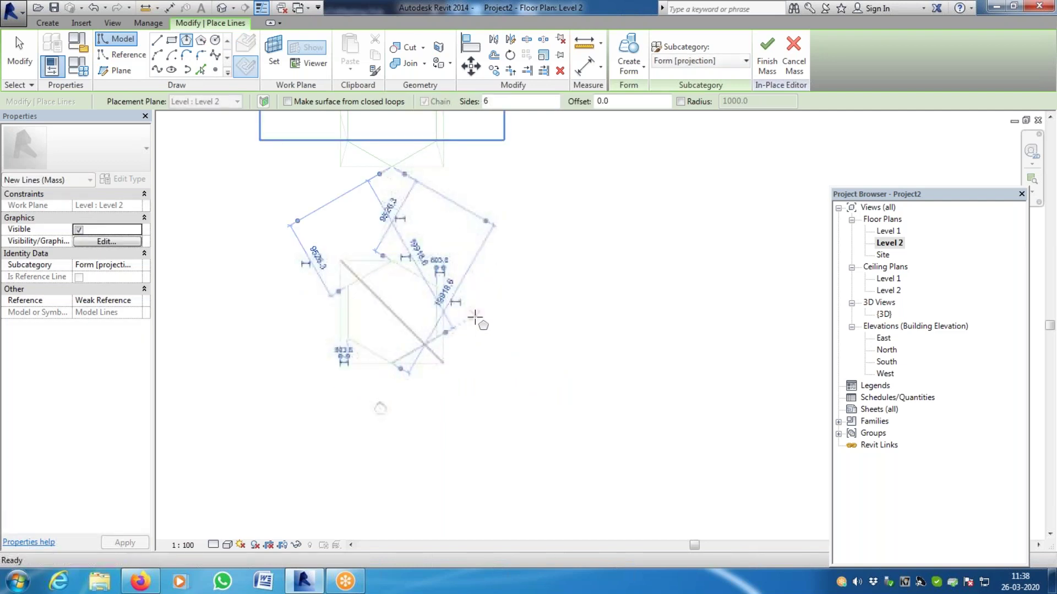
key("Escape")
Check the line chains of the square and hexagon on Level 2 by selecting the hexagon's six connected lines
scroll(421, 439, "up", 2)
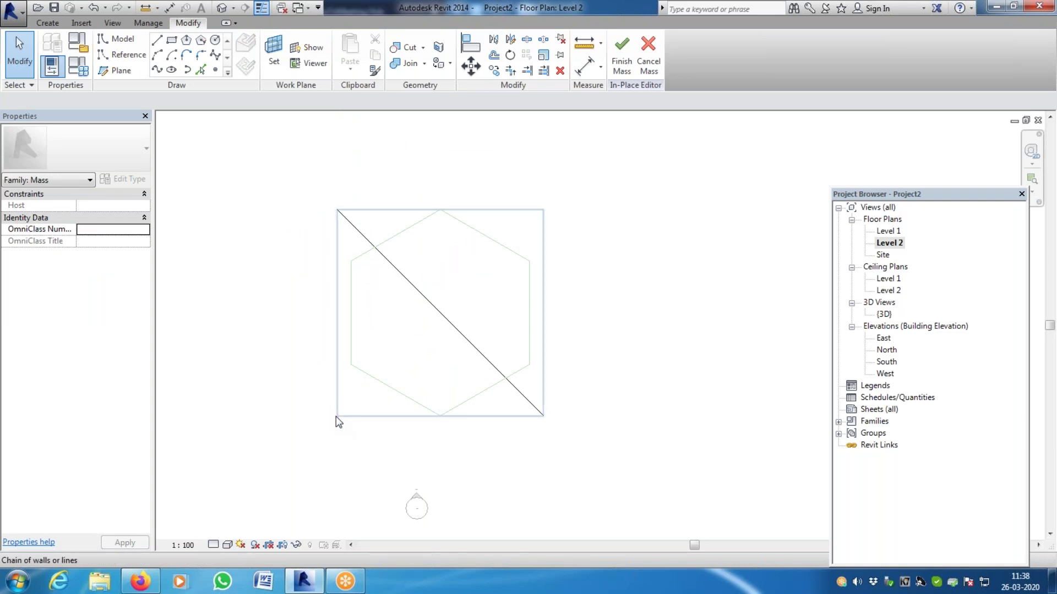
key("Tab")
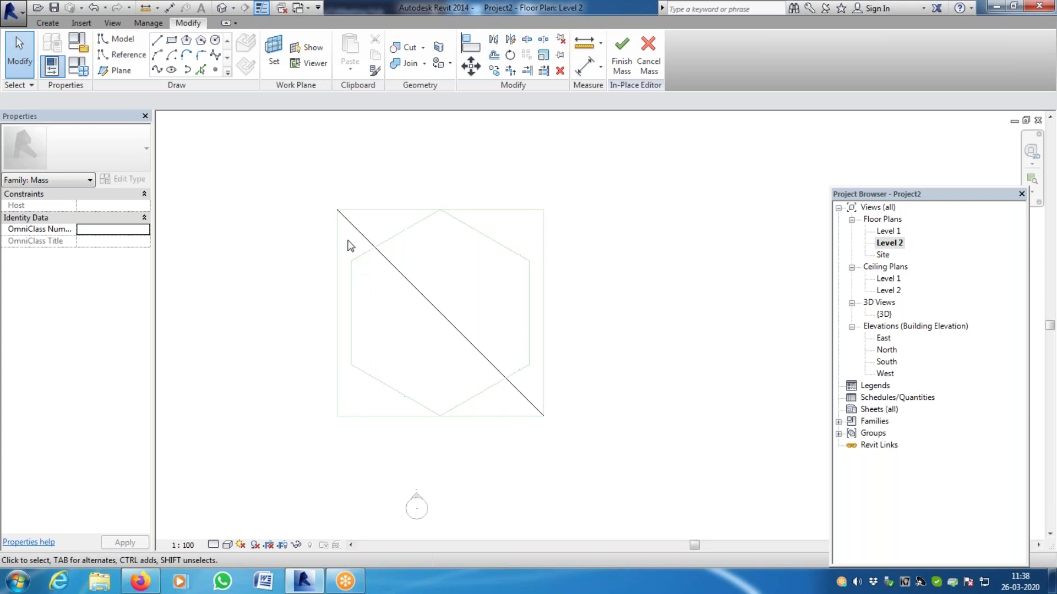
left_click(333, 211)
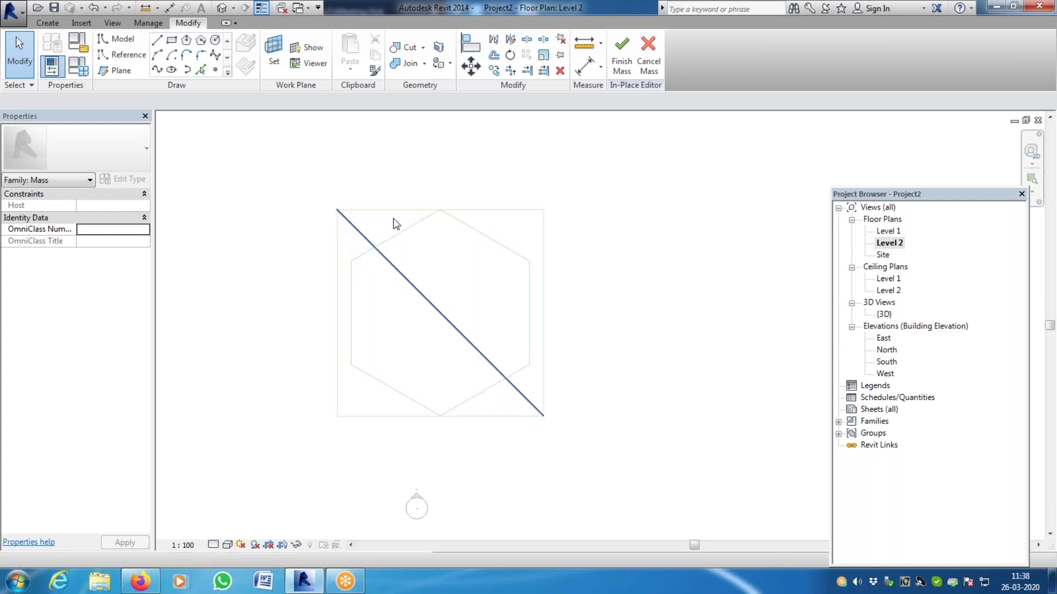
key("Tab")
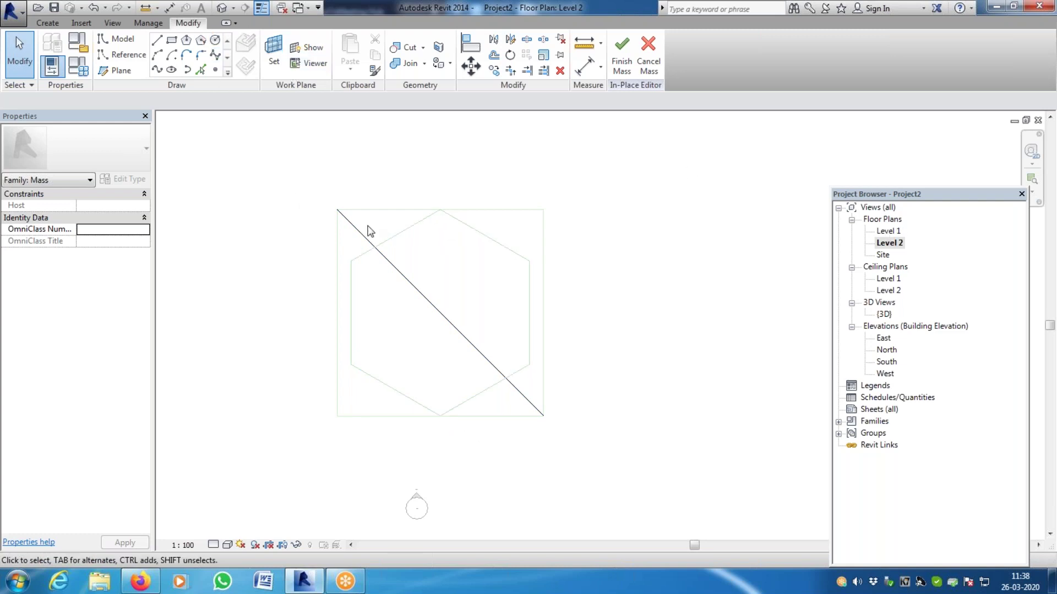
left_click(506, 251)
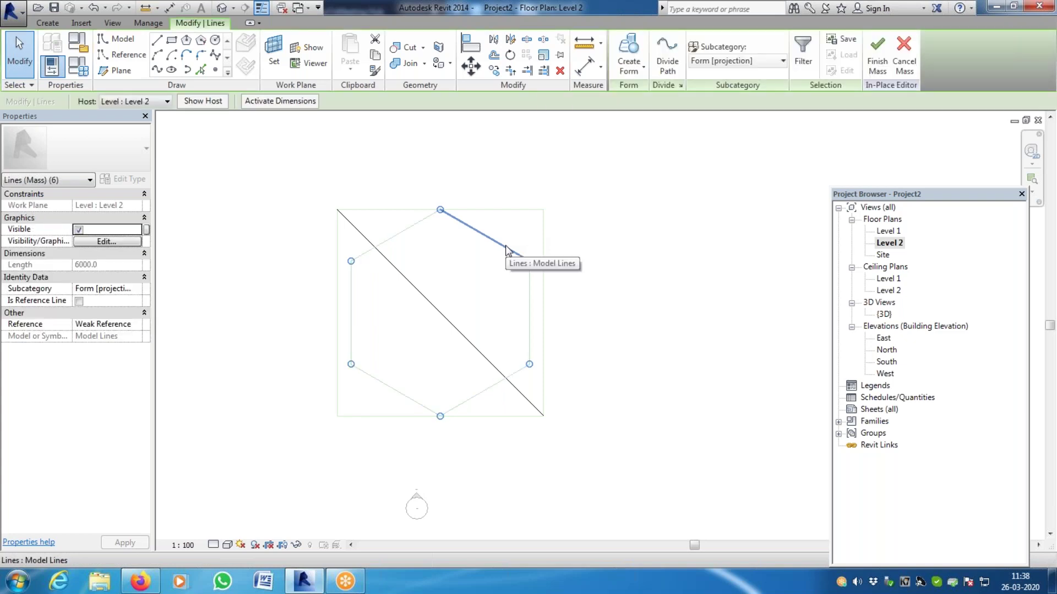
In the Level 1 plan, split the square's upper and lower edges at their midpoints, 6000 from the corners
double_click(887, 231)
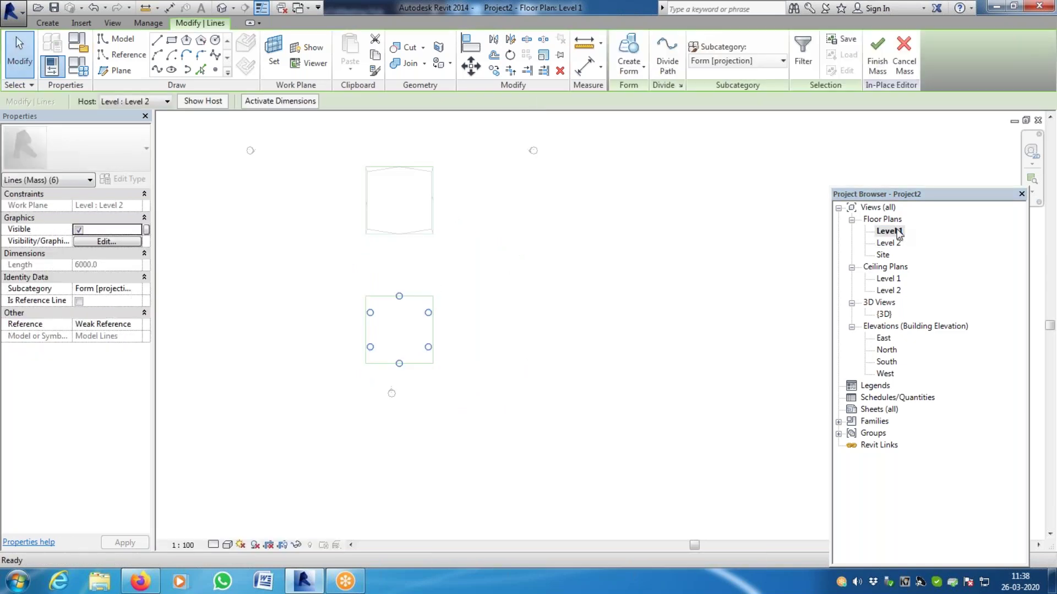
scroll(414, 387, "up", 2)
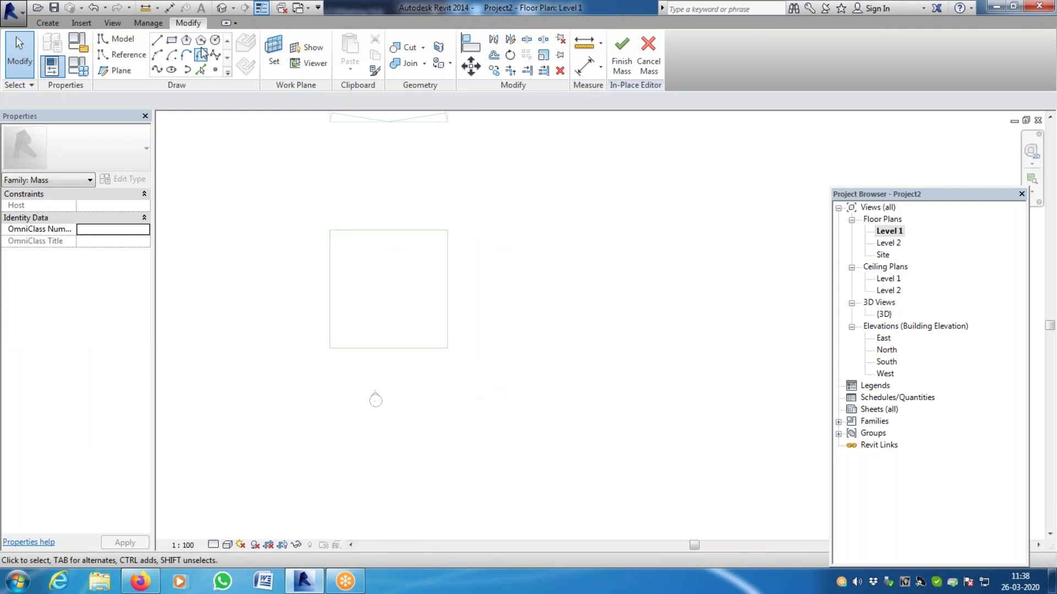
left_click(527, 39)
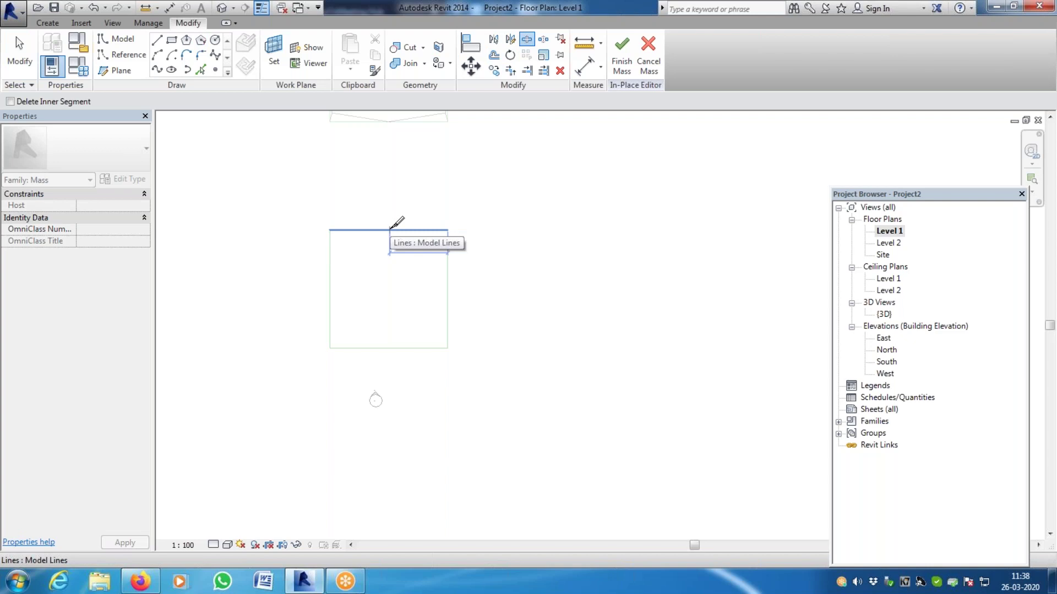
scroll(389, 229, "up", 1)
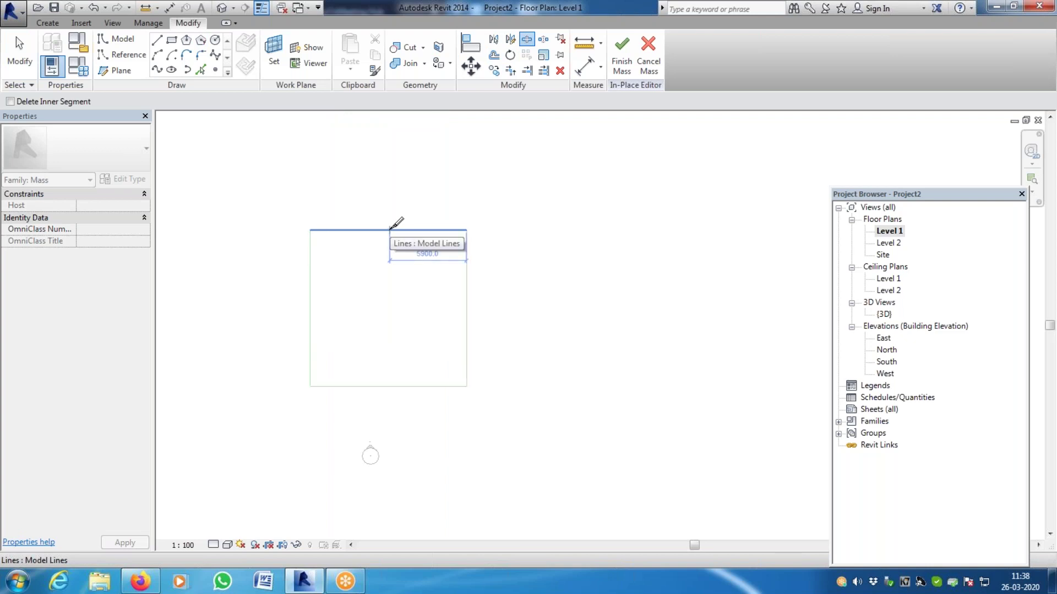
left_click(388, 230)
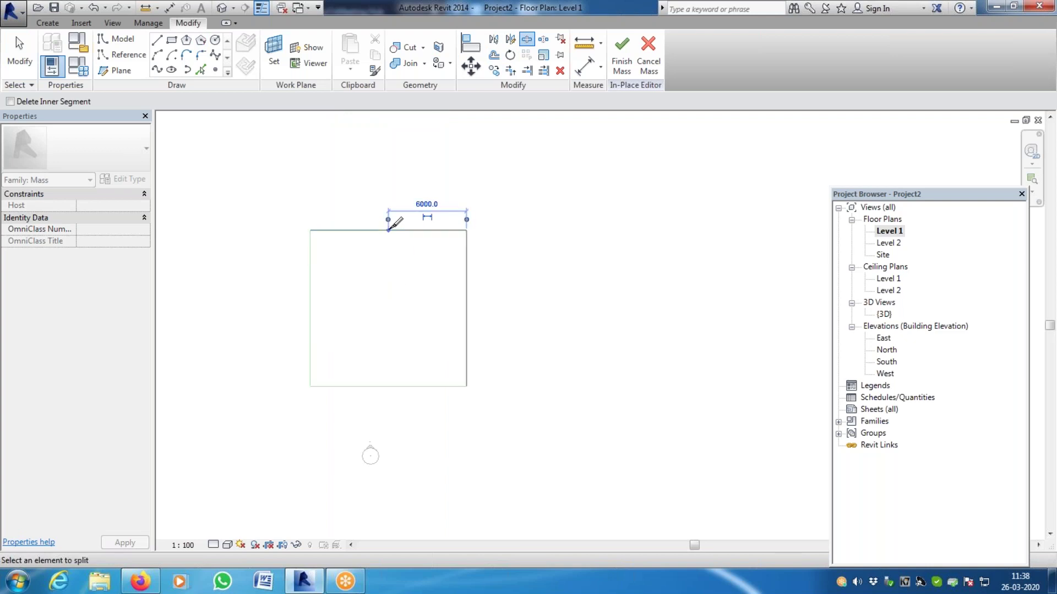
left_click(388, 386)
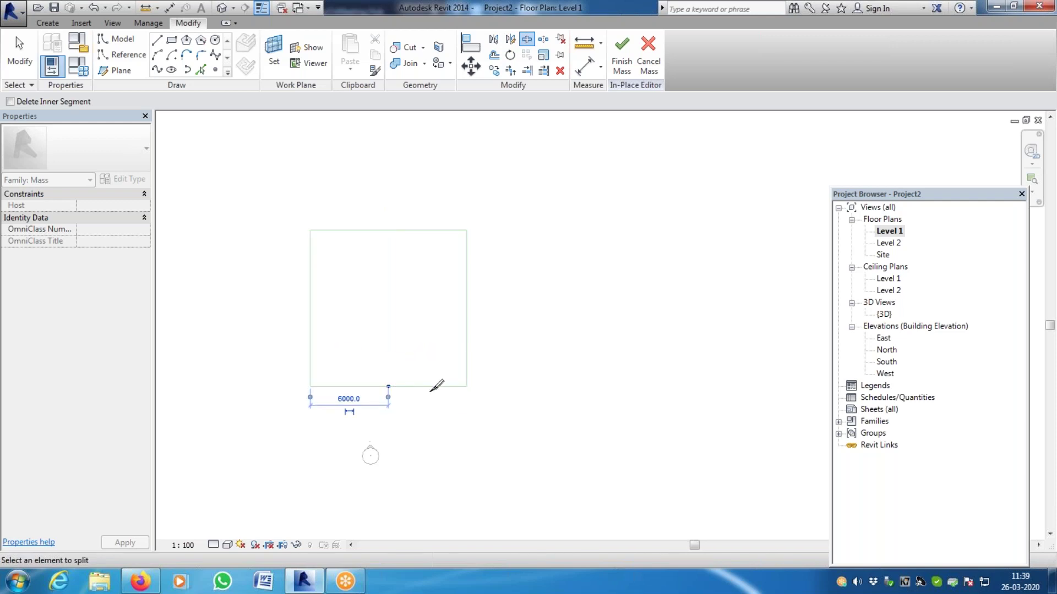
In the 3D view, delete the diagonal helper line that crosses the hexagon
left_click(222, 8)
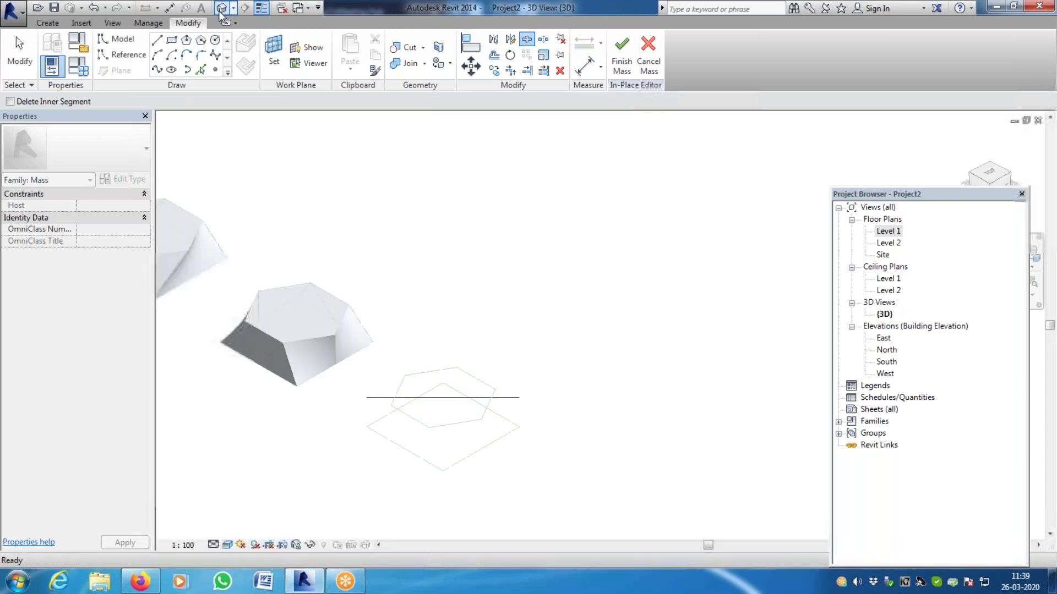
key("Escape")
left_click(498, 410)
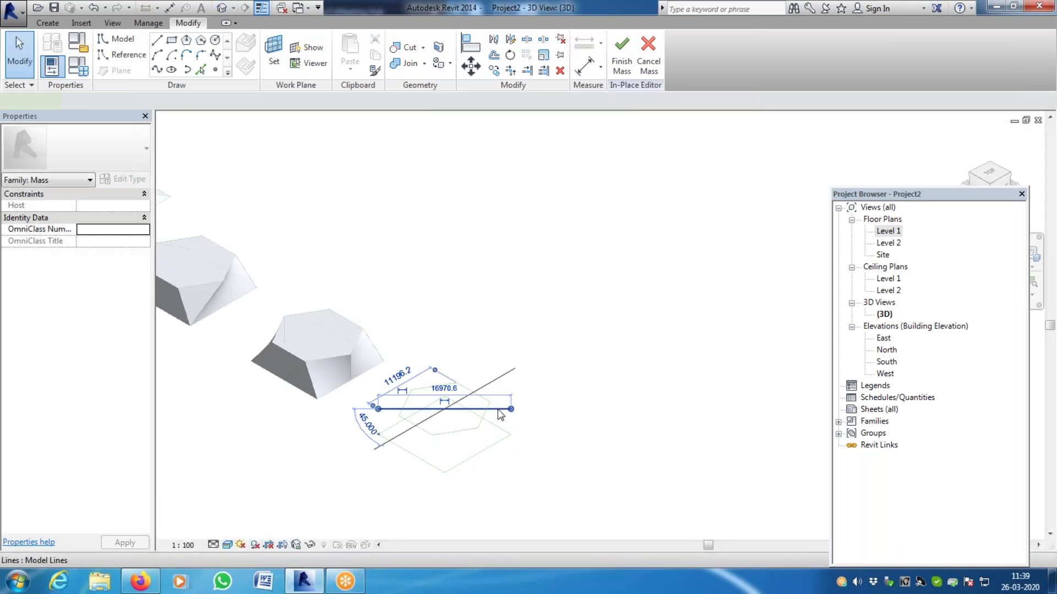
key("Delete")
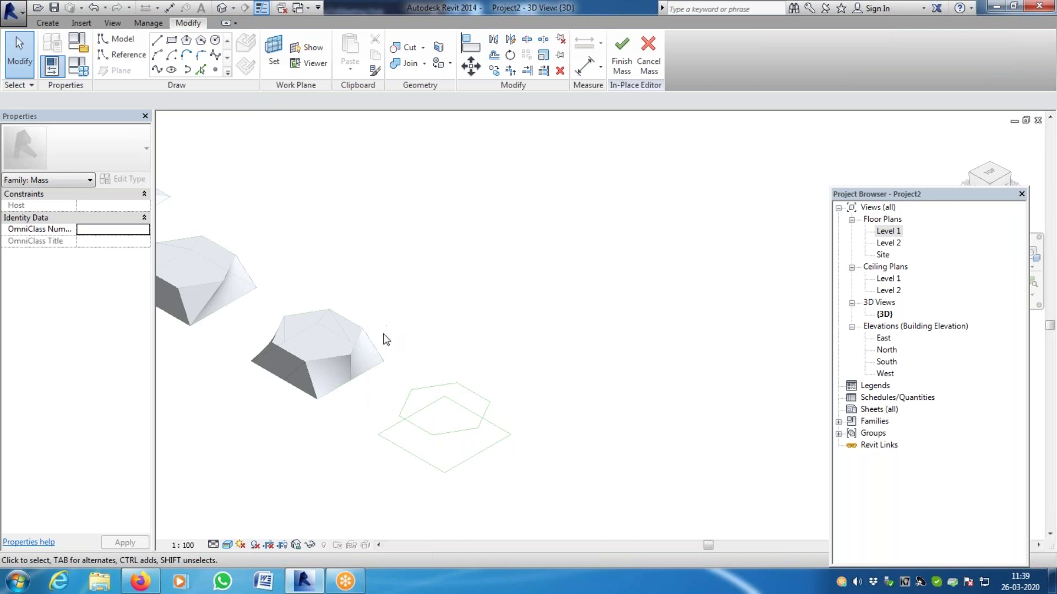
Create a solid form from all lines of the split square and the hexagon above it
left_click_drag(385, 325, 579, 540)
left_click_drag(355, 404, 531, 530, "ctrl")
left_click_drag(359, 308, 584, 545)
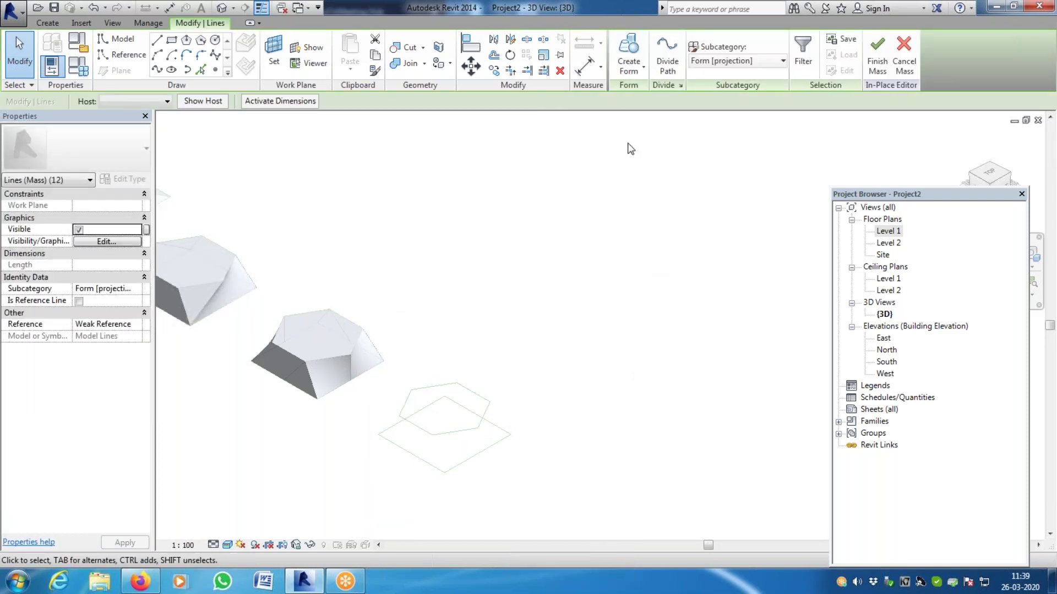
left_click(642, 70)
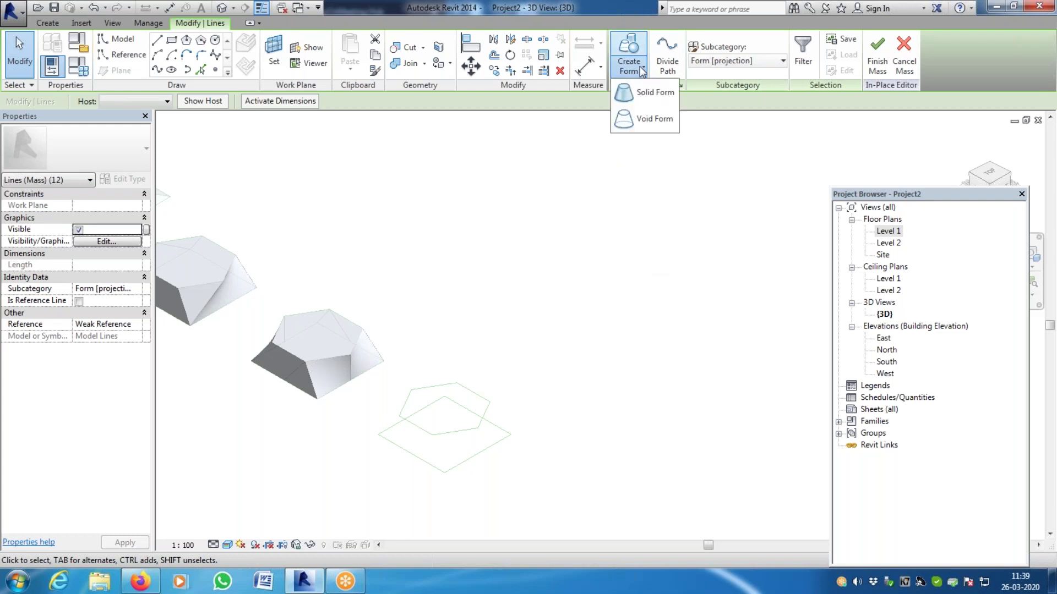
left_click(648, 104)
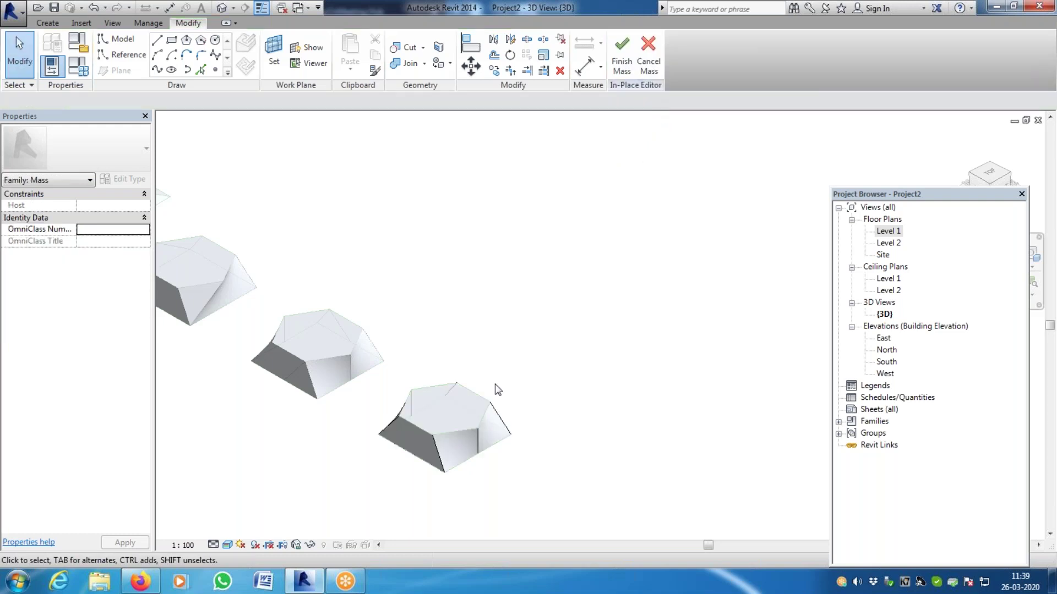
Examine the new solid's side faces and edges between the split square base and the hexagonal top
scroll(422, 478, "up", 2)
scroll(422, 478, "up", 2)
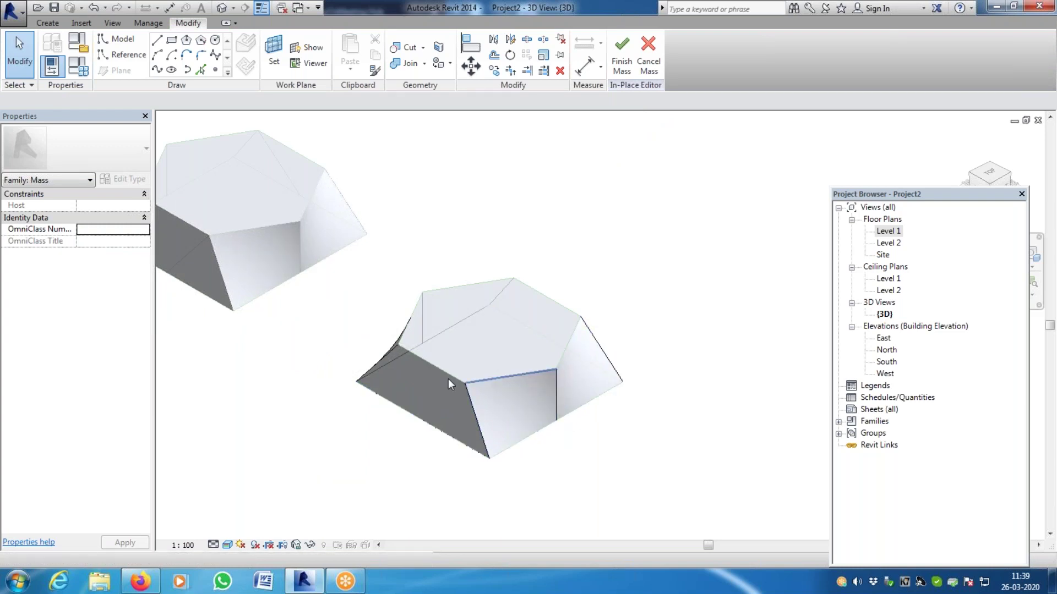
scroll(423, 309, "up", 1)
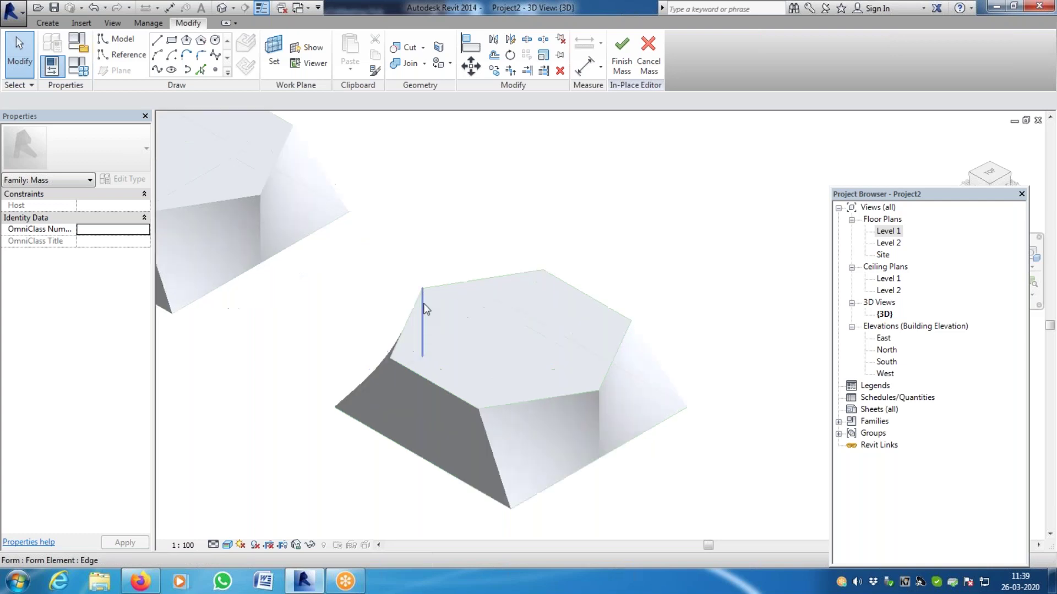
scroll(425, 310, "up", 1)
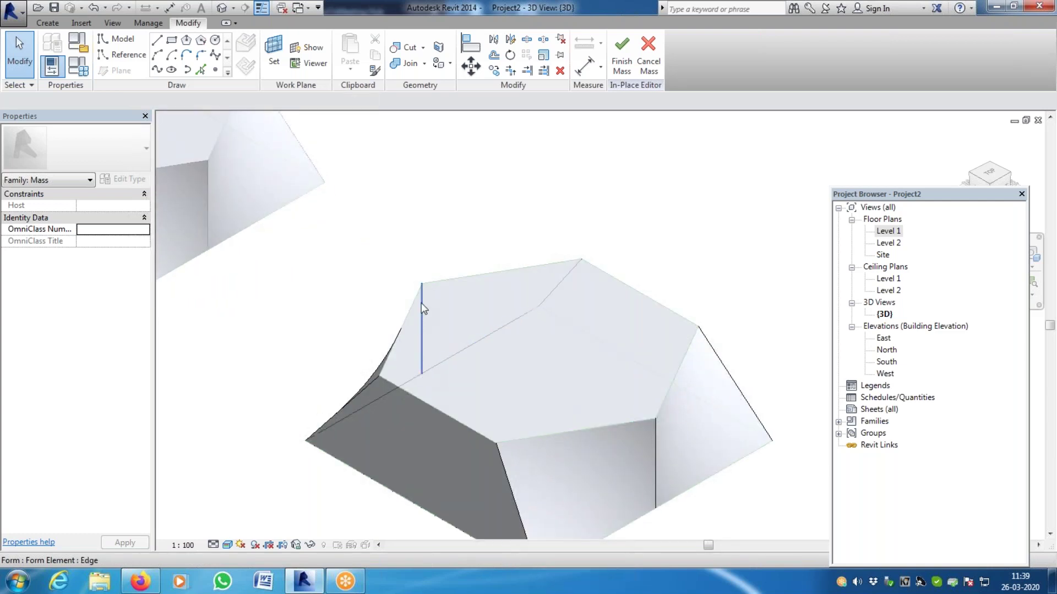
scroll(425, 330, "down", 2)
scroll(430, 446, "up", 1)
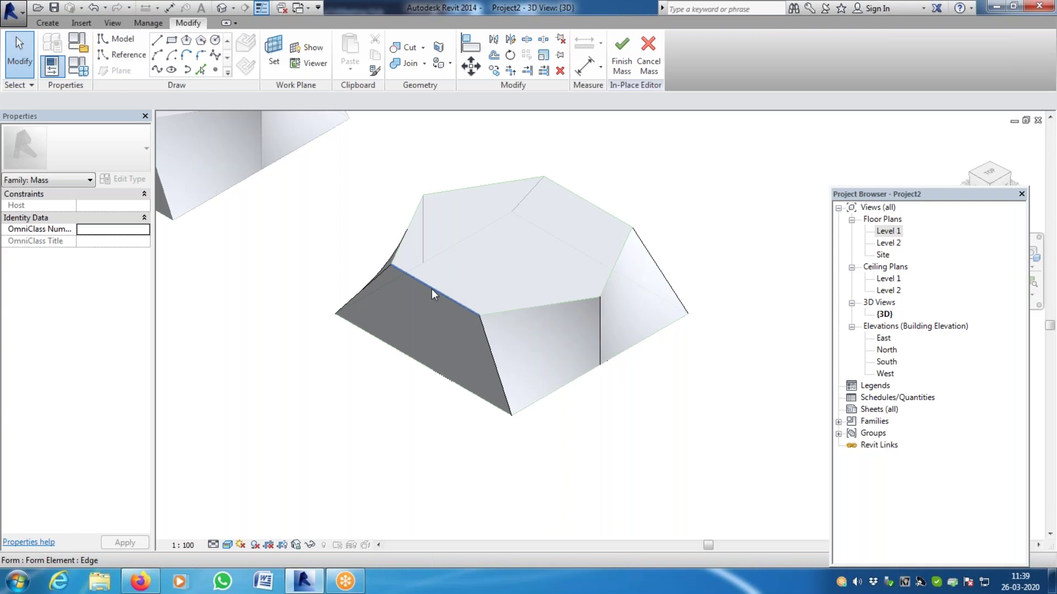
scroll(432, 289, "down", 2)
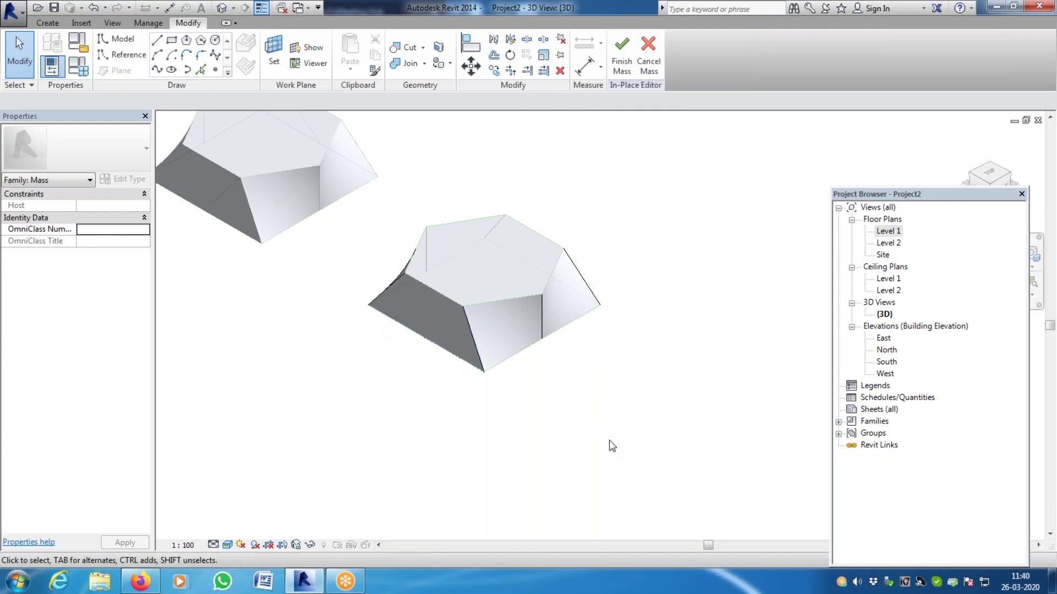
Compare the new form's side faces with those of the two neighbouring square-to-hexagon masses
scroll(551, 431, "down", 3)
scroll(324, 244, "up", 4)
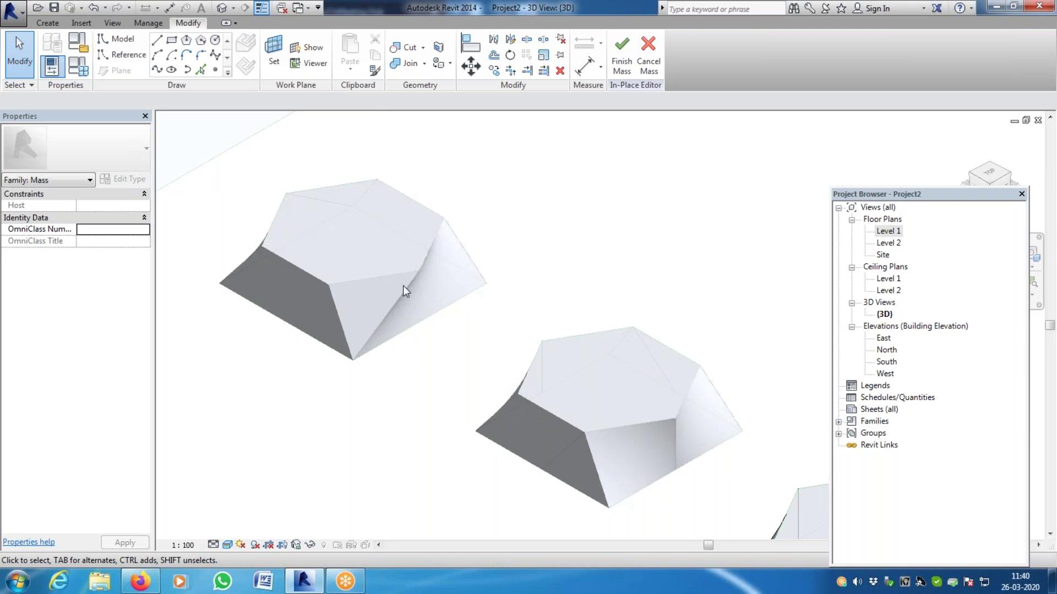
scroll(411, 275, "down", 3)
scroll(487, 324, "up", 3)
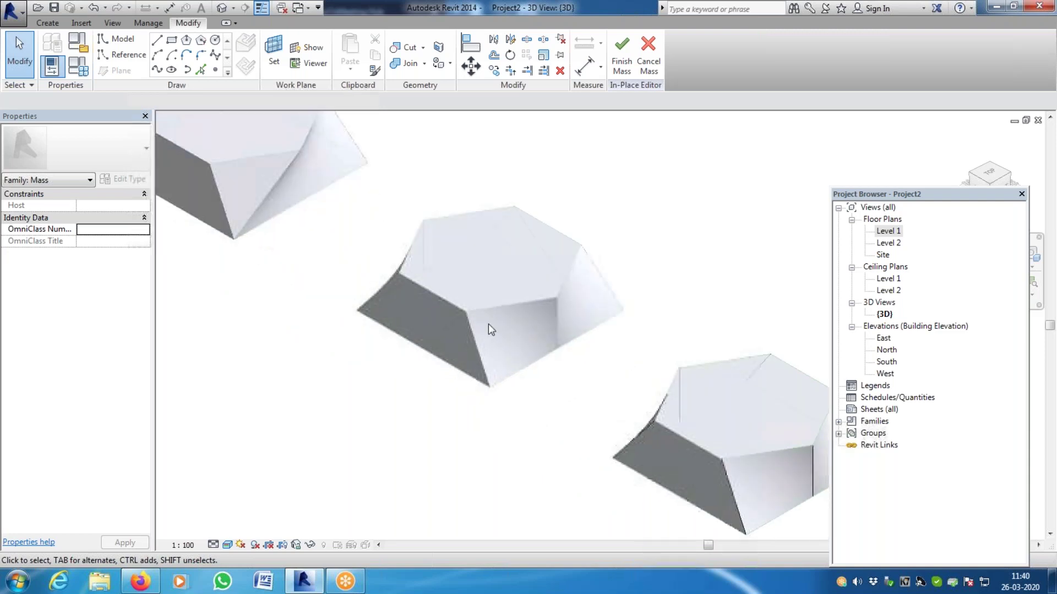
scroll(498, 333, "down", 3)
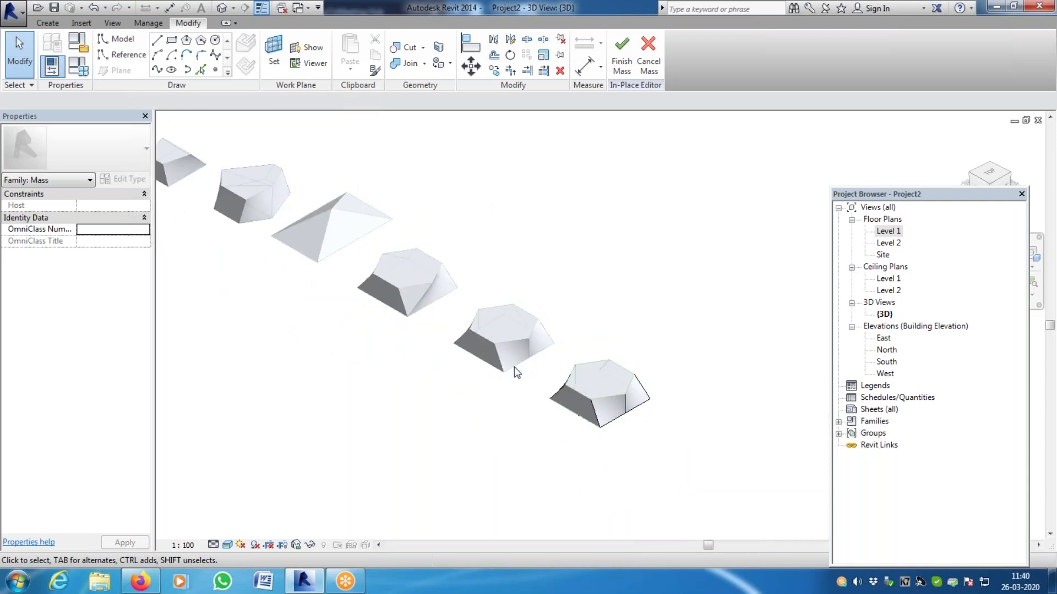
scroll(423, 300, "up", 3)
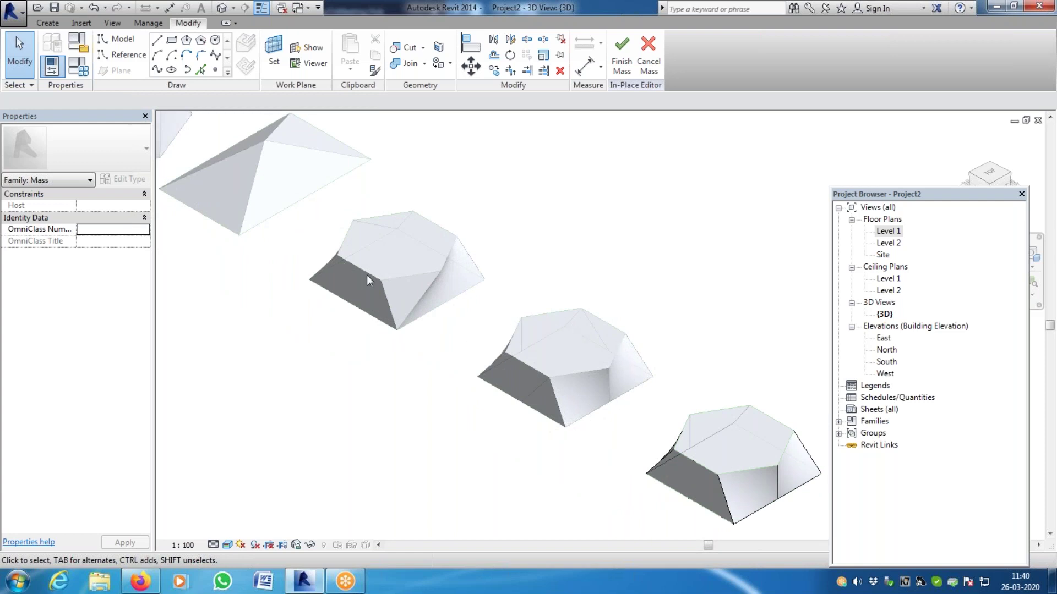
scroll(343, 262, "up", 2)
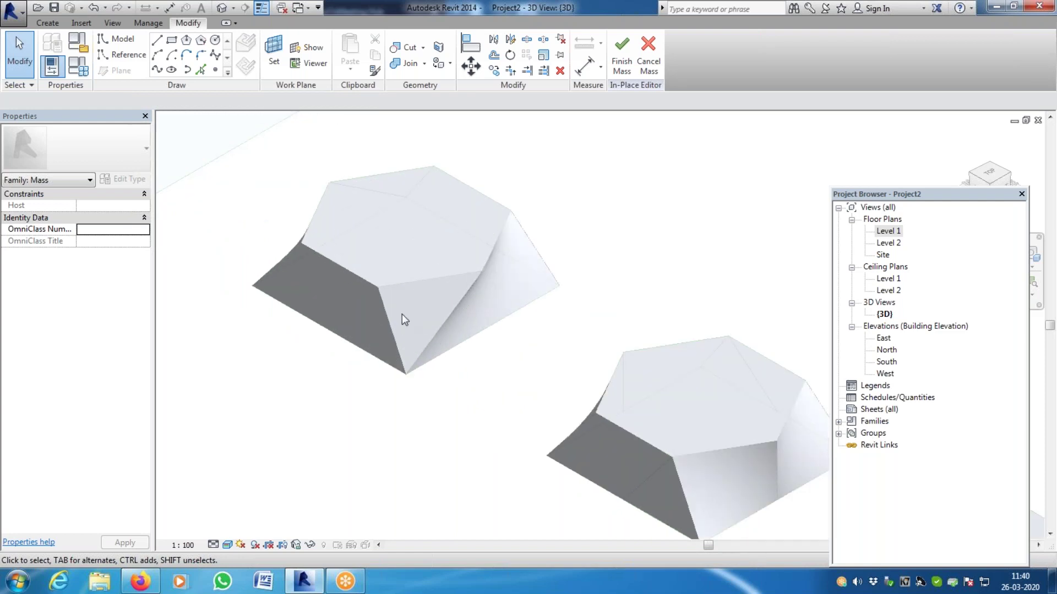
scroll(366, 292, "down", 2)
scroll(551, 356, "up", 3)
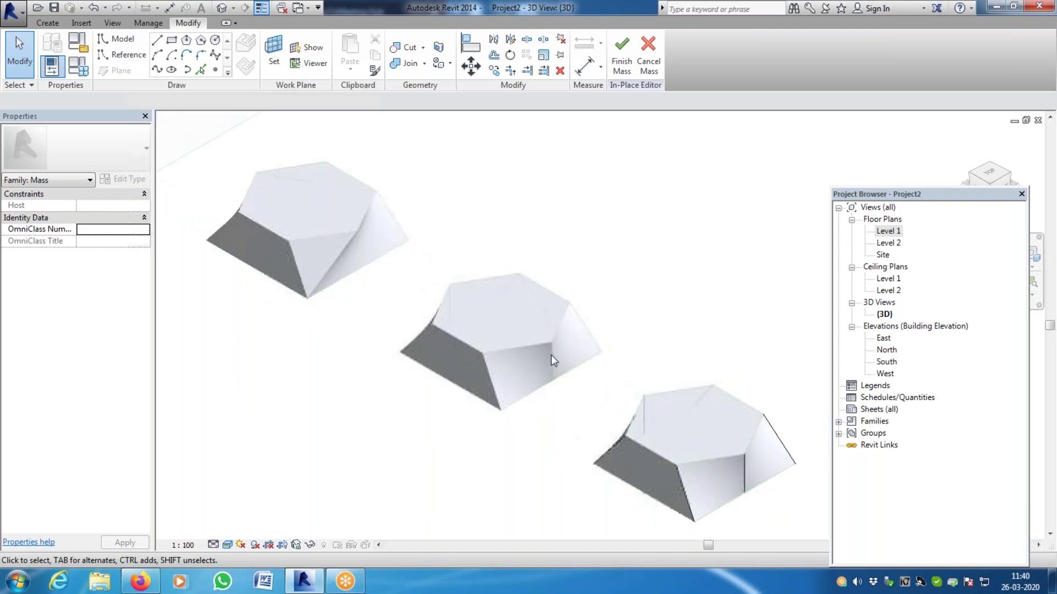
scroll(395, 325, "down", 2)
scroll(552, 446, "up", 2)
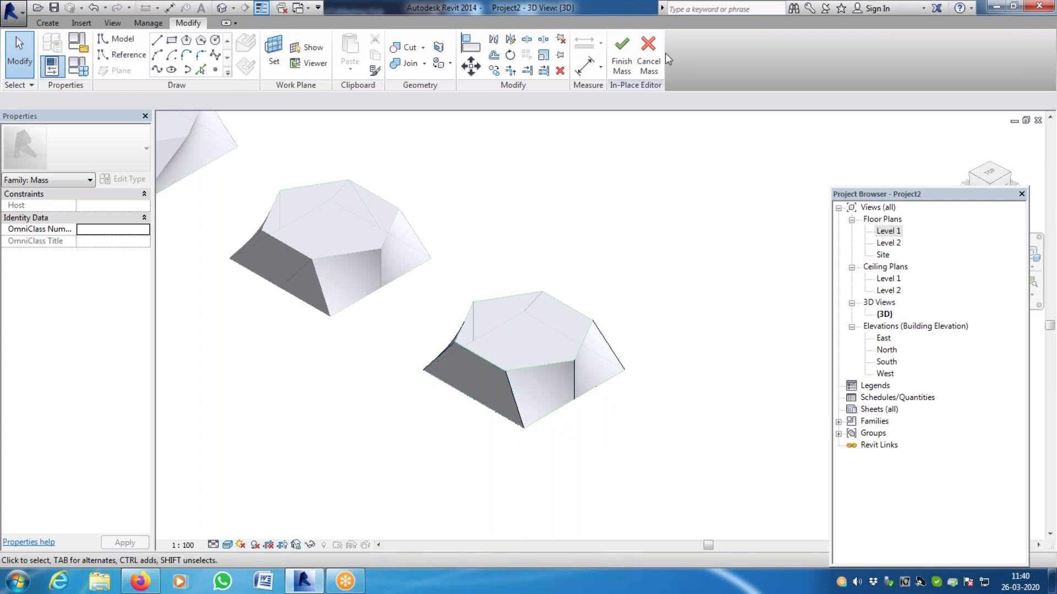
scroll(523, 446, "up", 3)
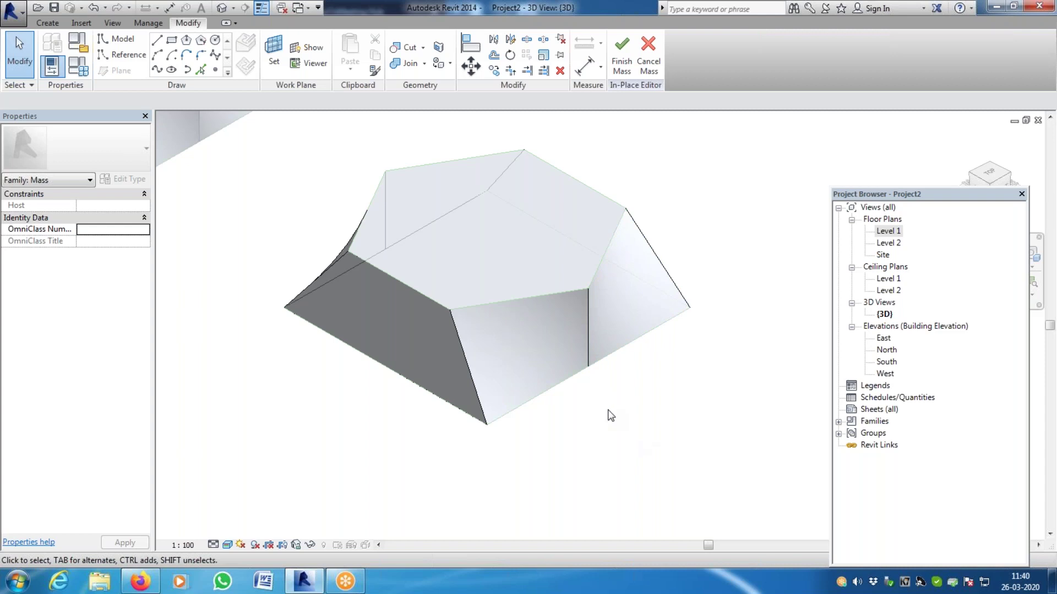
Finish the in-place mass and open the Level 1 floor plan
left_click(622, 62)
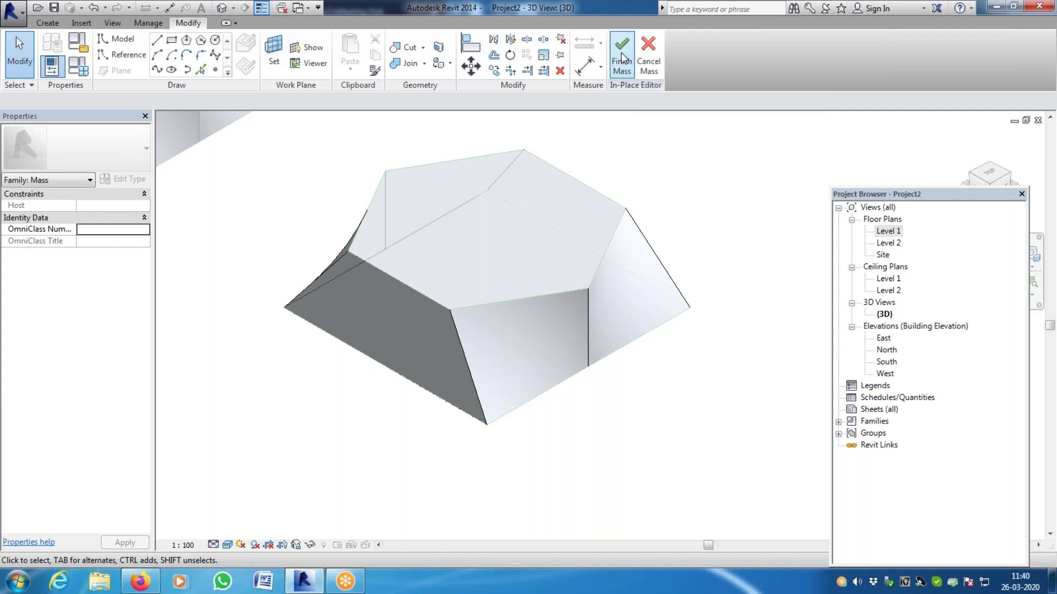
scroll(559, 313, "down", 6)
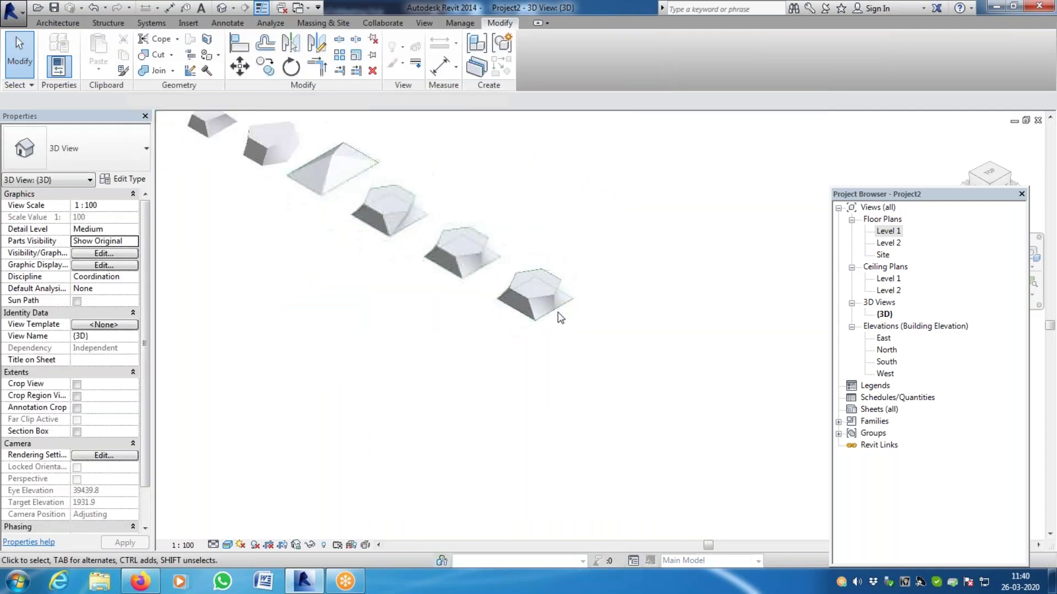
scroll(484, 342, "up", 2)
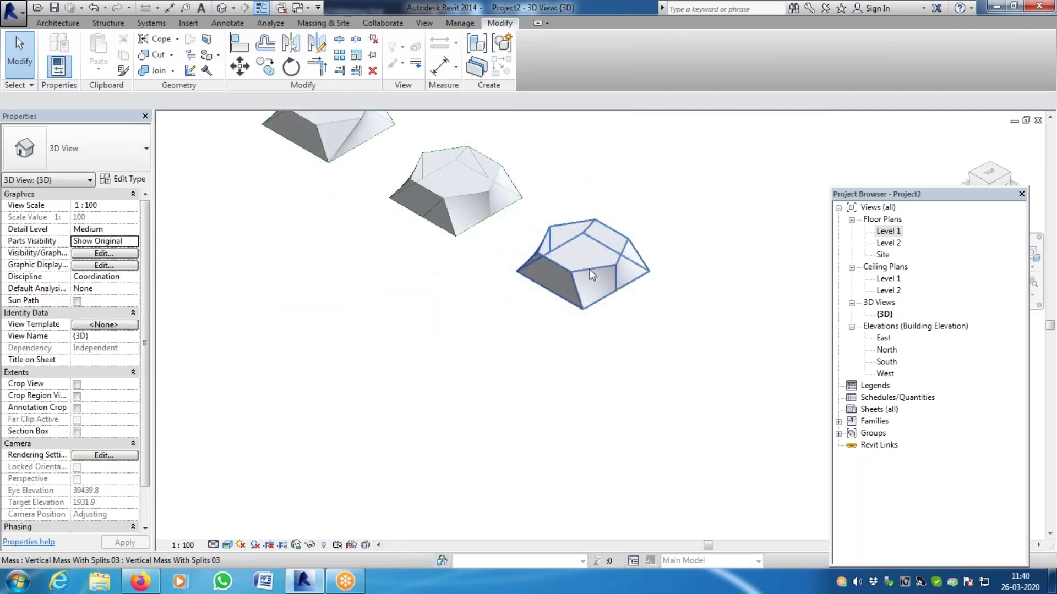
scroll(559, 309, "down", 2)
scroll(559, 309, "up", 2)
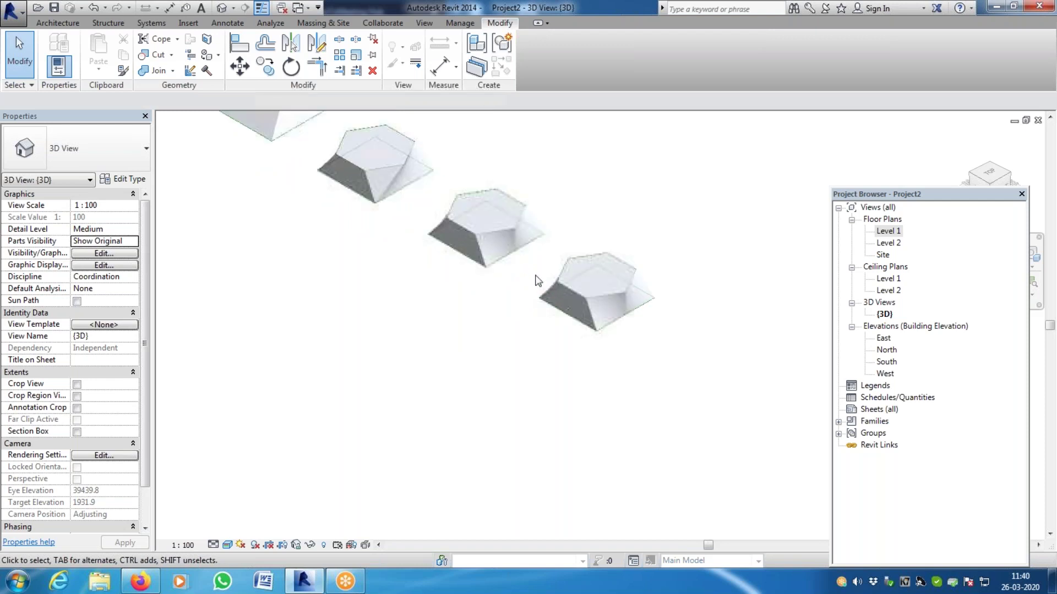
double_click(897, 232)
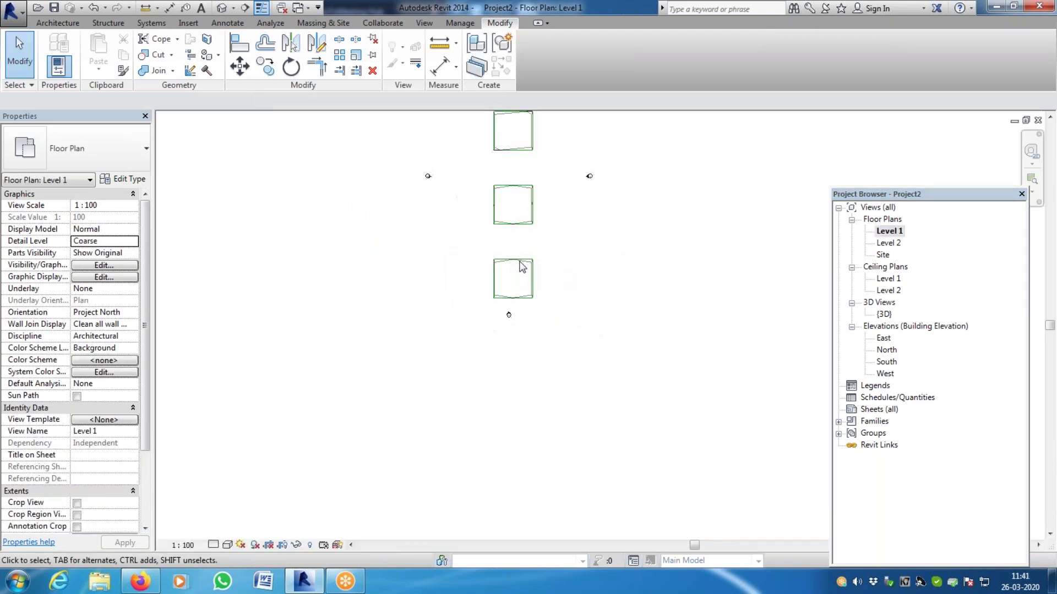
Try copying only the square base lines of the southernmost mass to its west side on Level 1, and undo the copy
left_click_drag(444, 237, 577, 322)
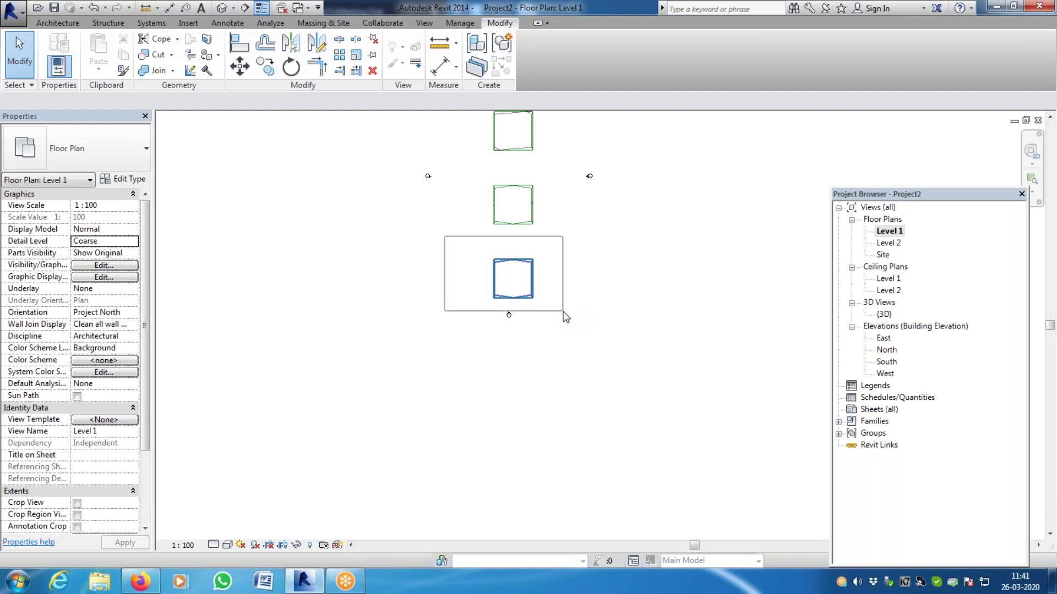
left_click_drag(565, 317, 564, 314)
left_click(533, 58)
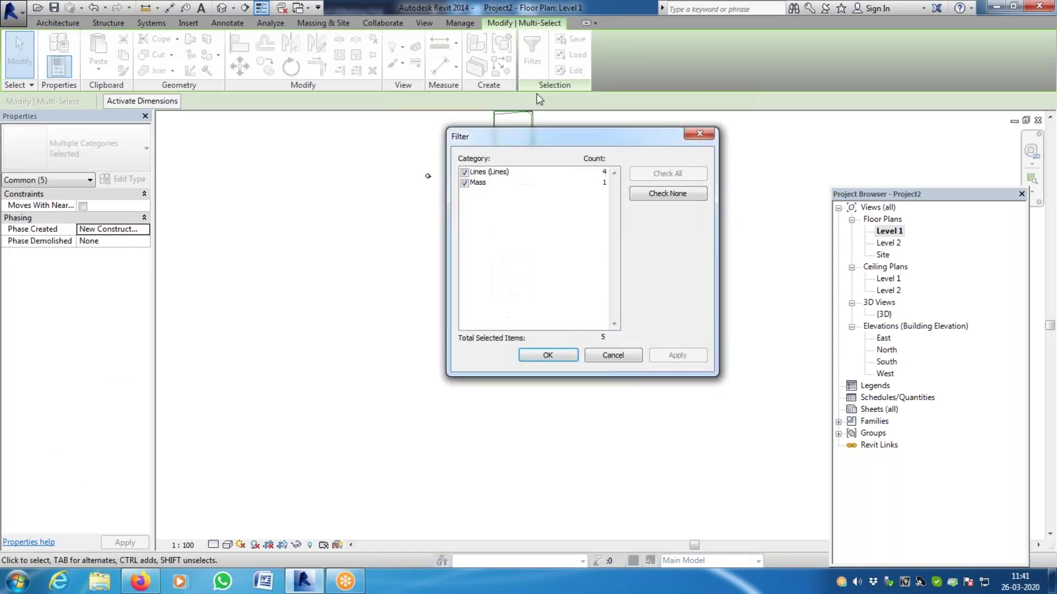
left_click(464, 184)
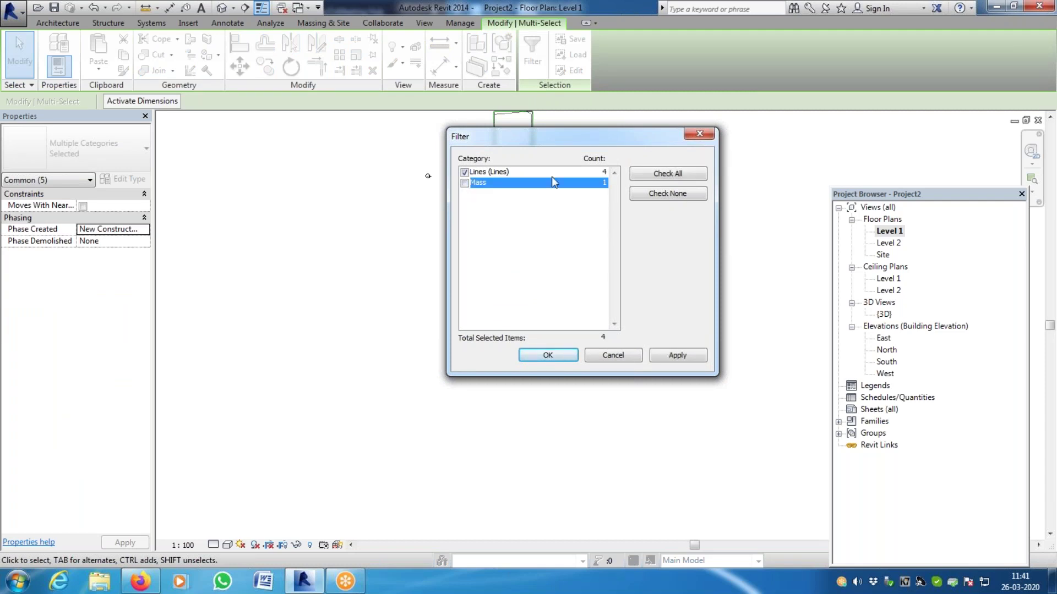
left_click(550, 355)
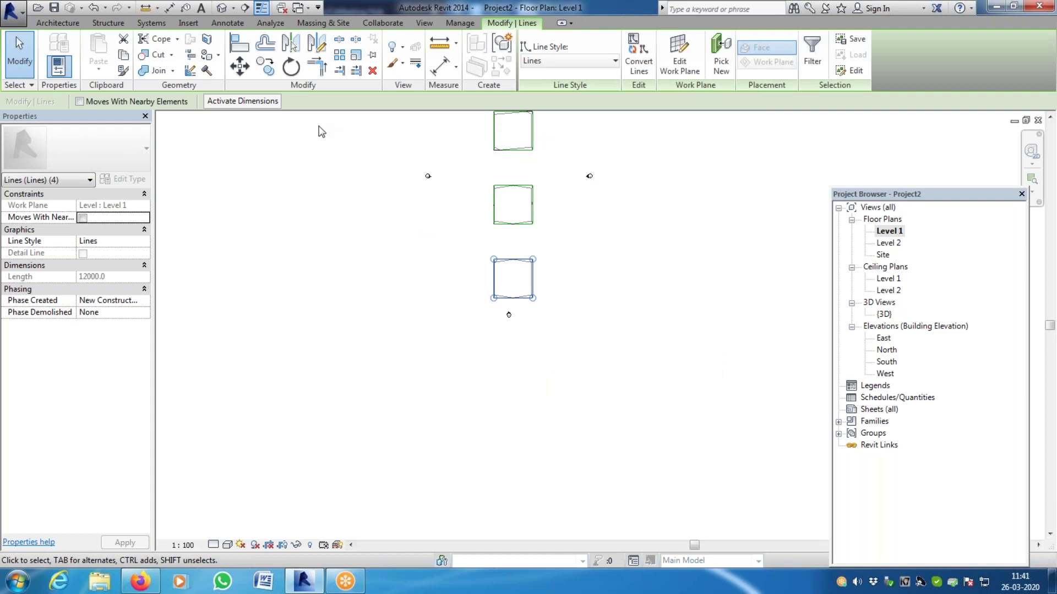
left_click(265, 75)
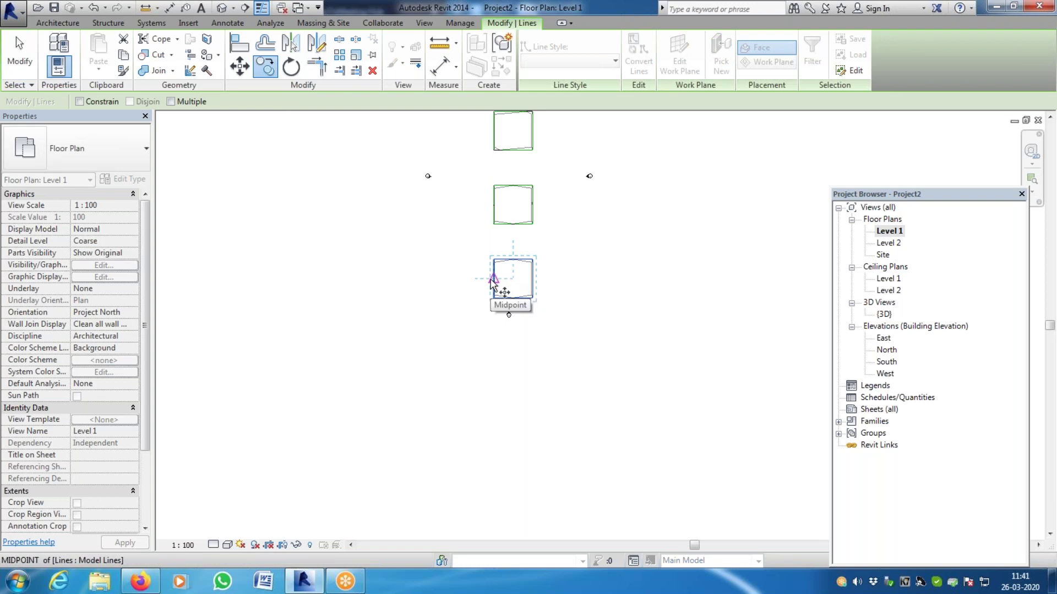
left_click(492, 279)
left_click(427, 277)
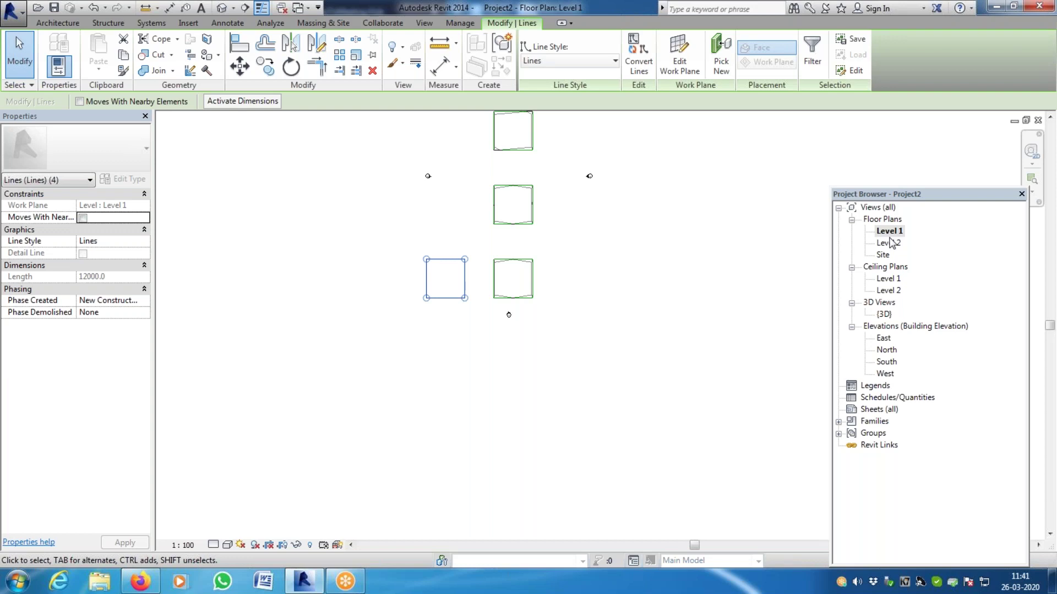
key("ctrl+z")
In the 3D view, copy the square and hexagon lines of the last mass, excluding the mass itself, to the free area beside it
left_click(222, 9)
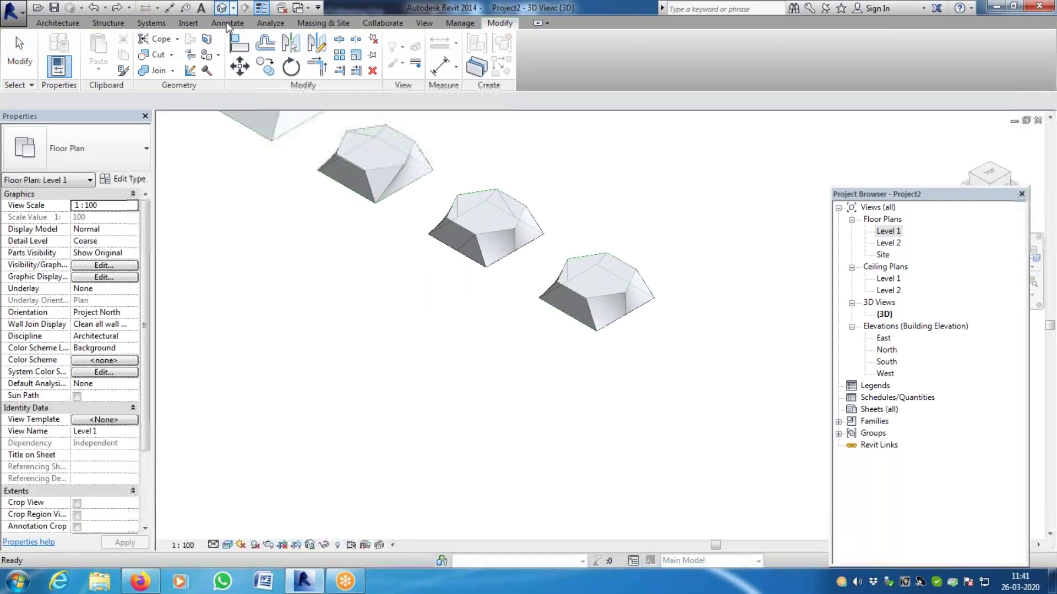
left_click_drag(544, 177, 695, 395)
left_click_drag(521, 176, 699, 394)
left_click(532, 53)
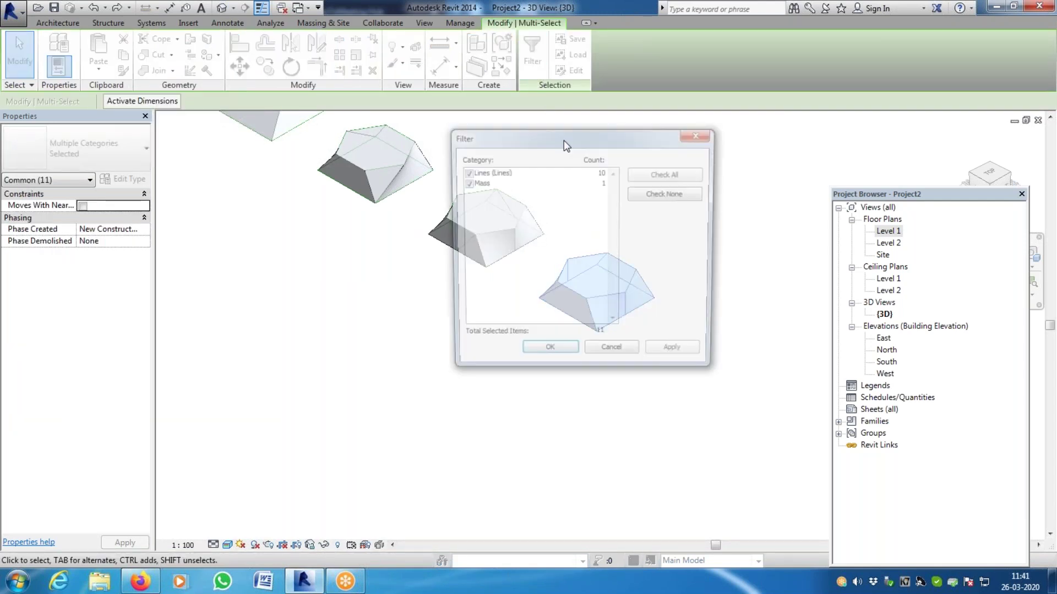
left_click(465, 183)
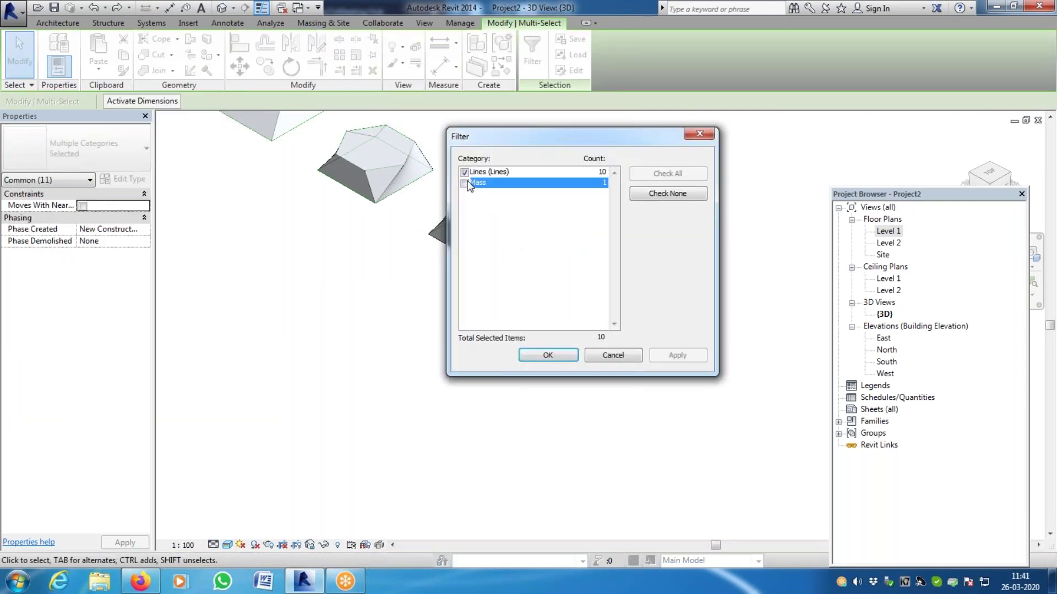
left_click(557, 356)
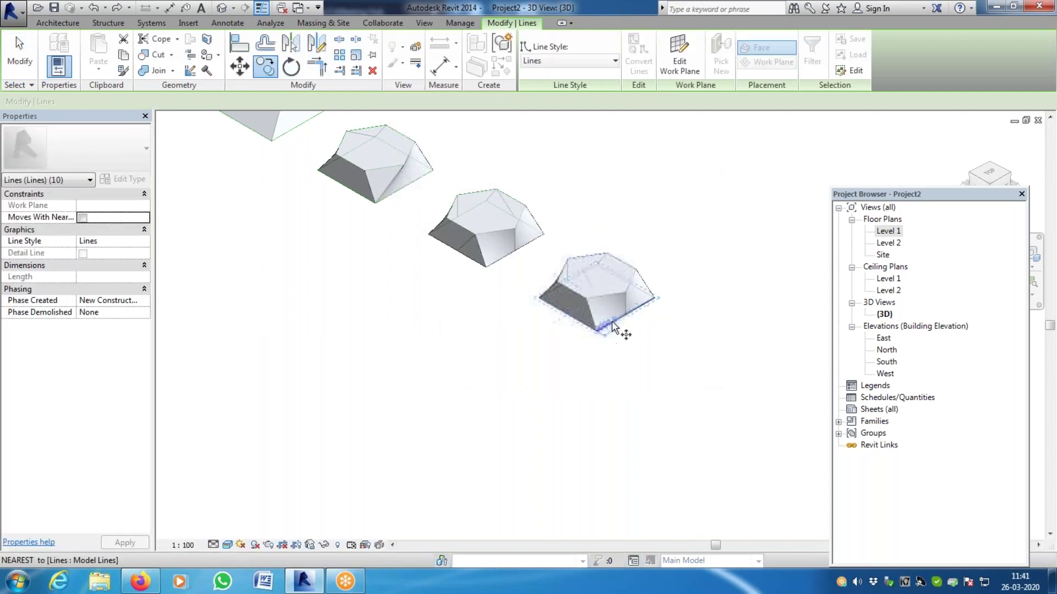
key("m")
key("v")
left_click(567, 328)
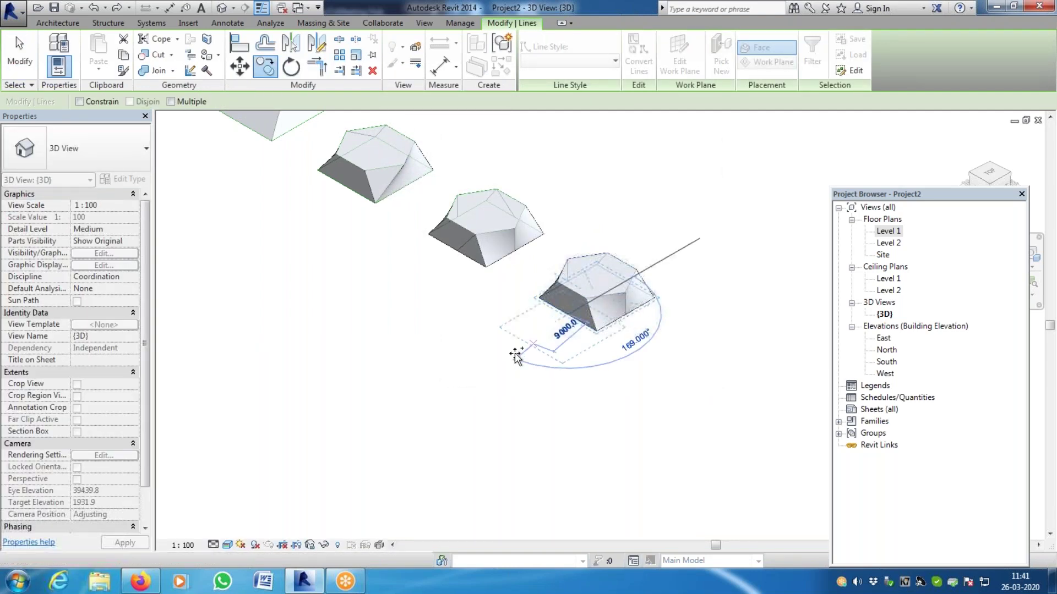
left_click(472, 382)
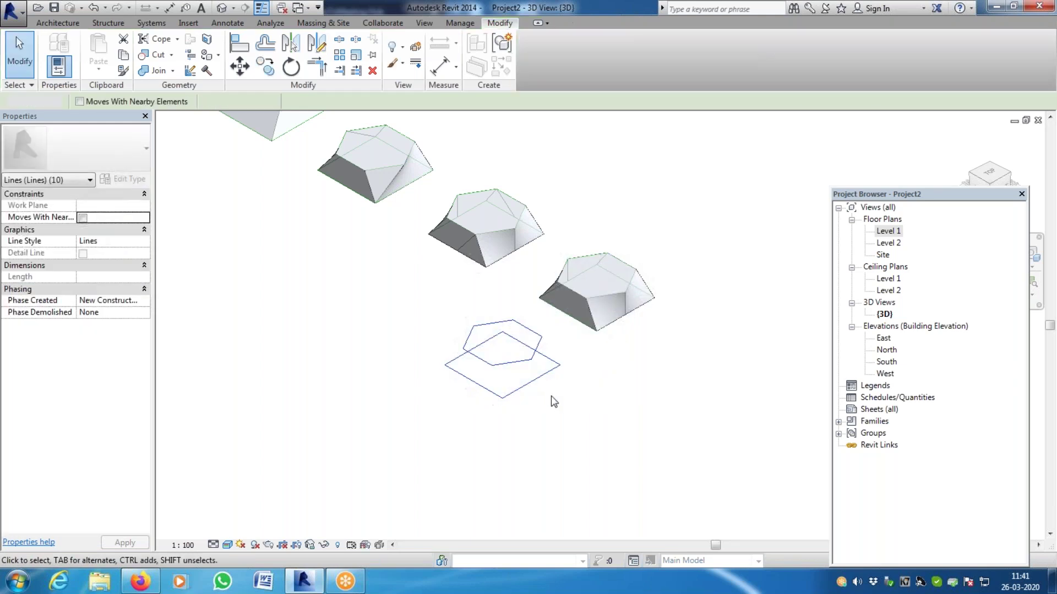
key("Escape")
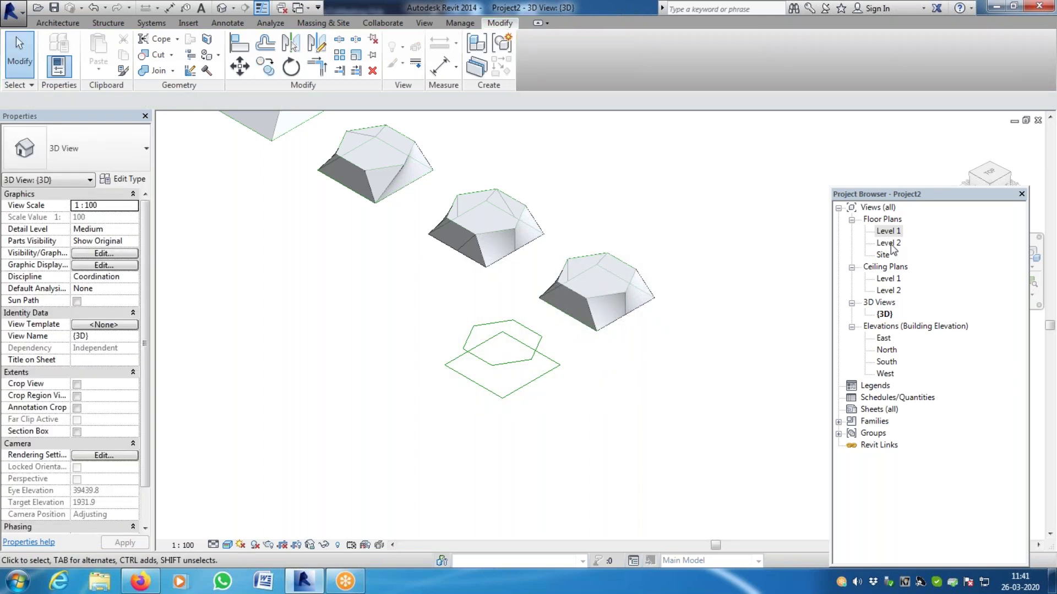
Examine the corners and edges of the copied square and hexagon outlines
scroll(385, 435, "up", 3)
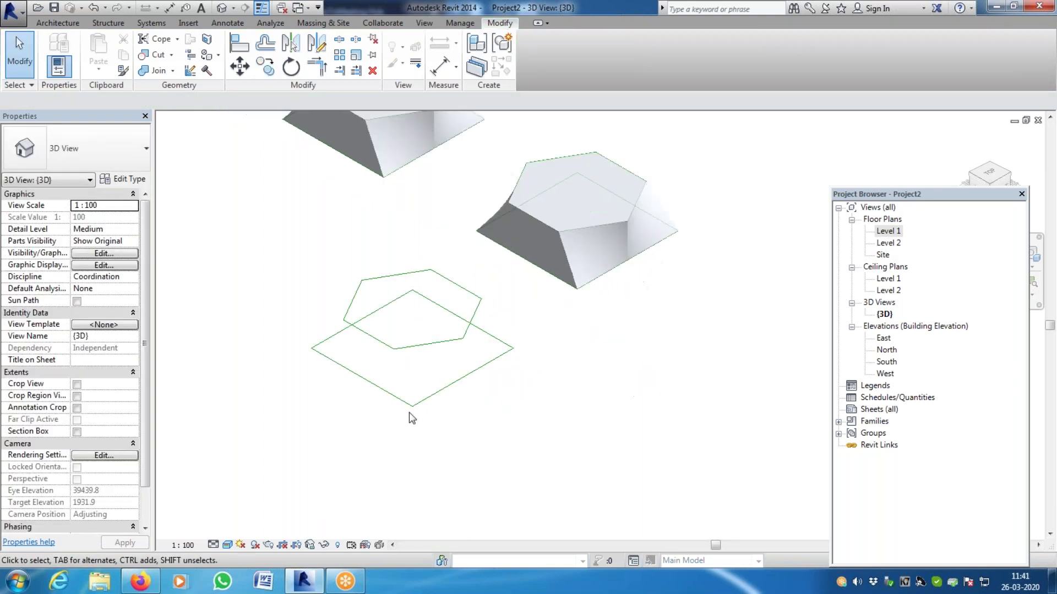
scroll(415, 416, "up", 2)
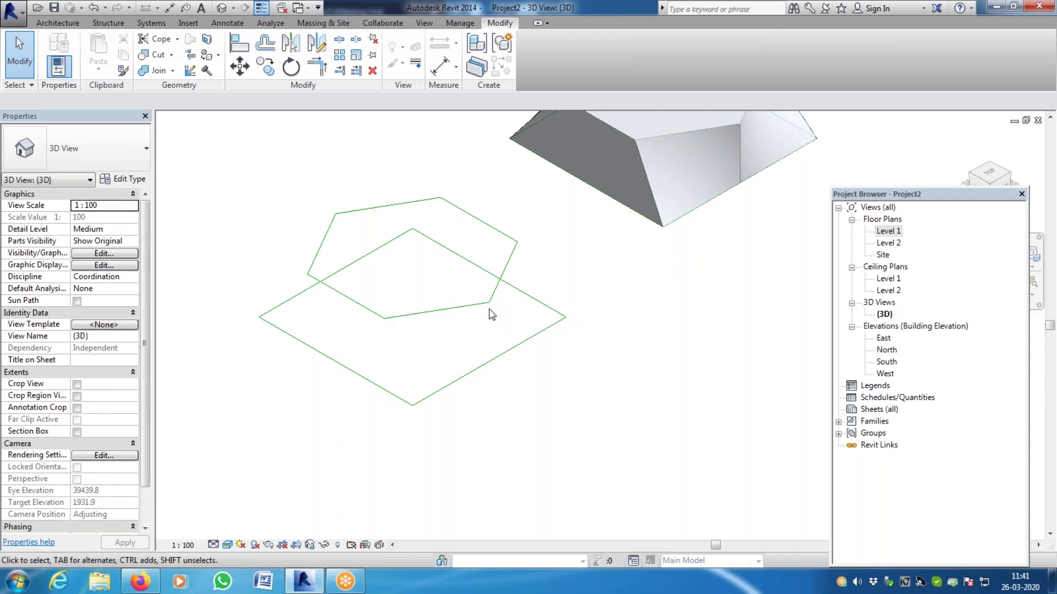
middle_click_drag(491, 315, 492, 317, "shift")
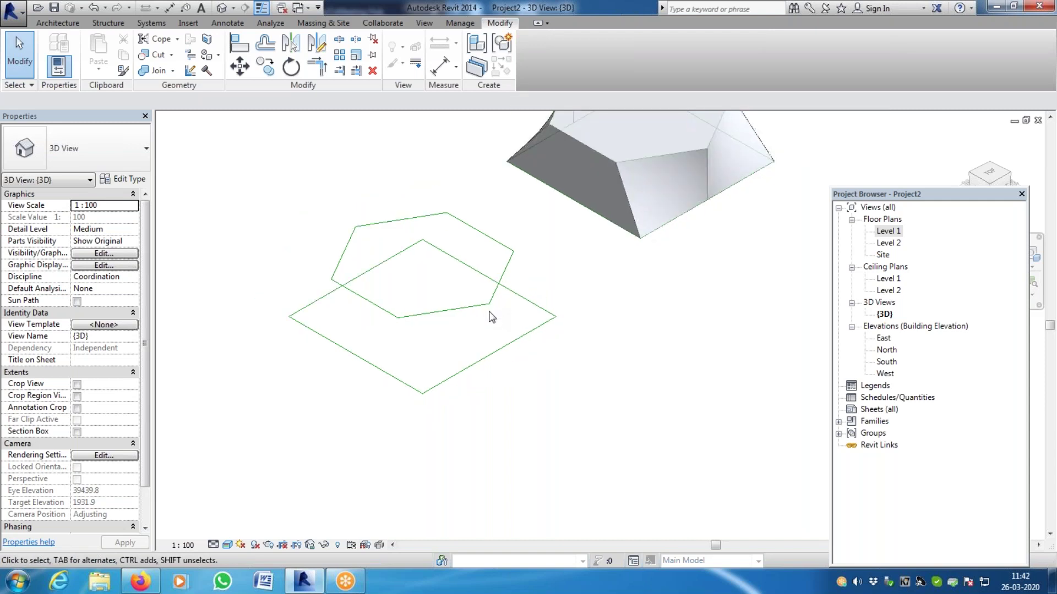
scroll(423, 390, "up", 2)
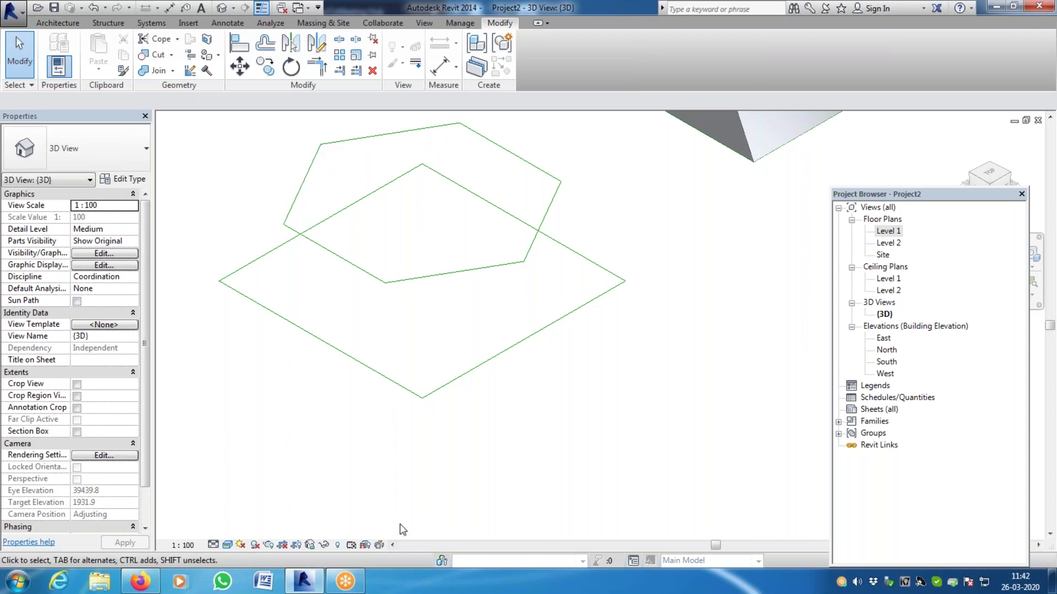
scroll(424, 389, "up", 3)
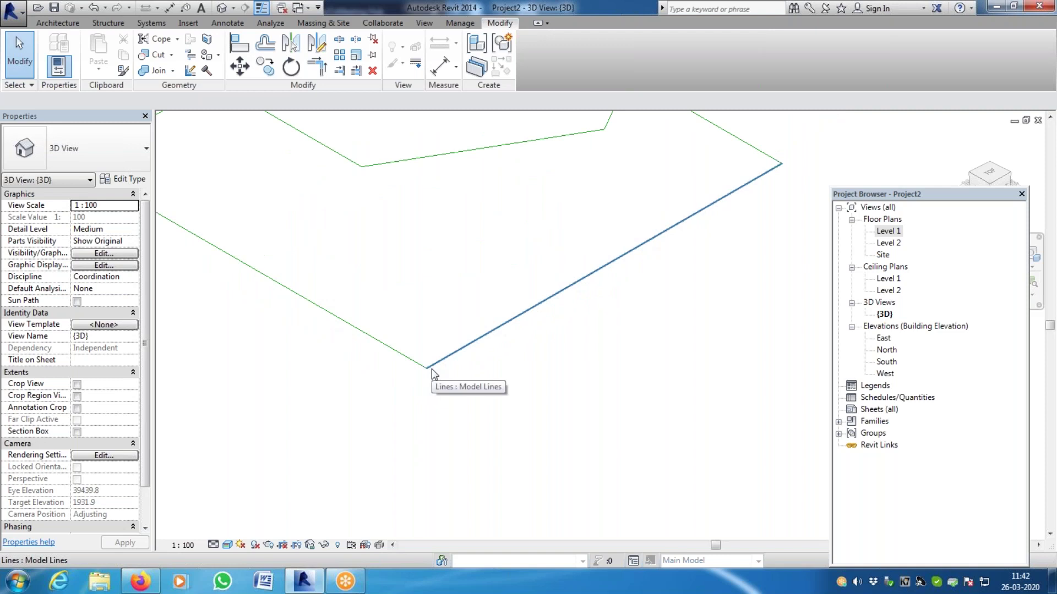
scroll(432, 367, "down", 3)
scroll(440, 411, "up", 2)
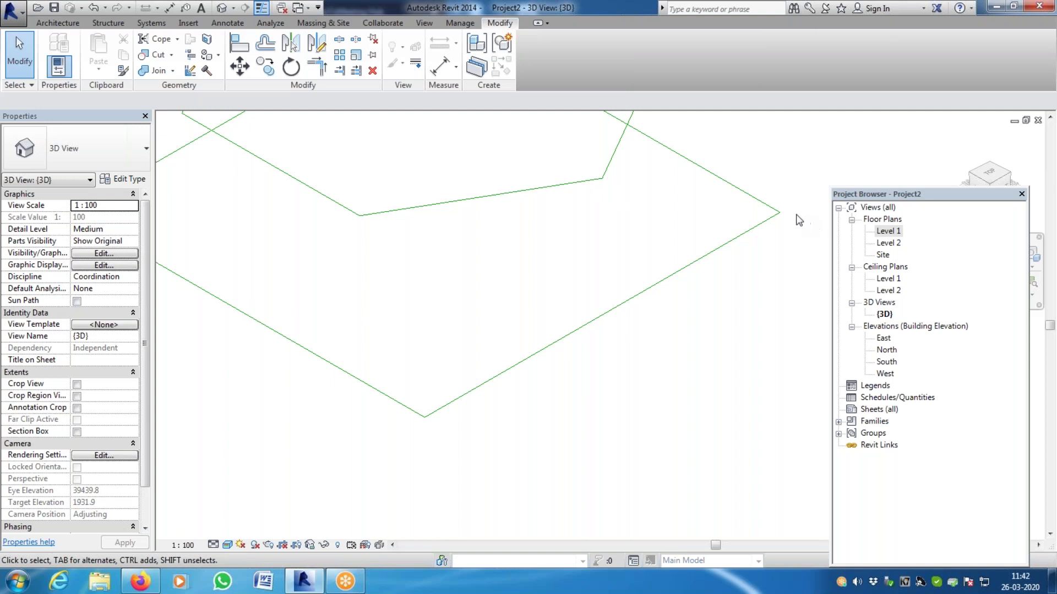
scroll(575, 292, "down", 3)
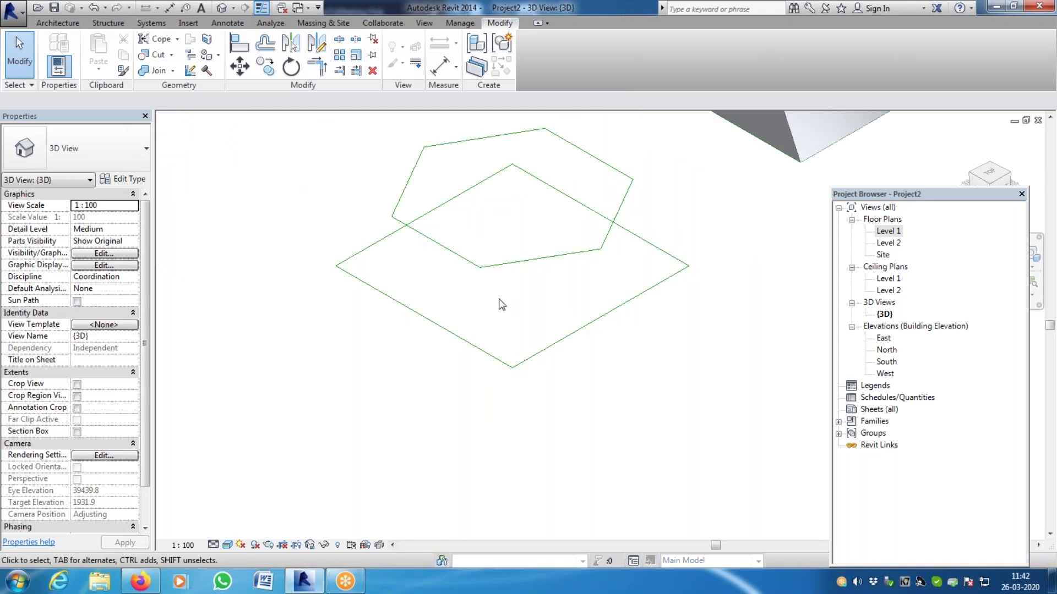
scroll(307, 254, "down", 2)
Open the Level 1 floor plan and start a new in-place mass with the suggested name
double_click(889, 231)
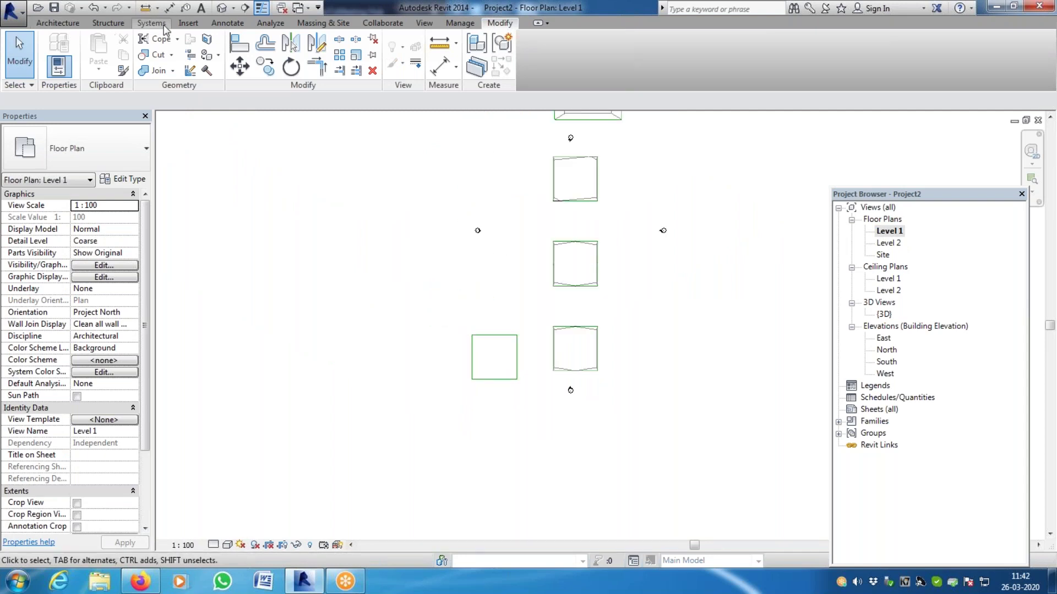
left_click(346, 24)
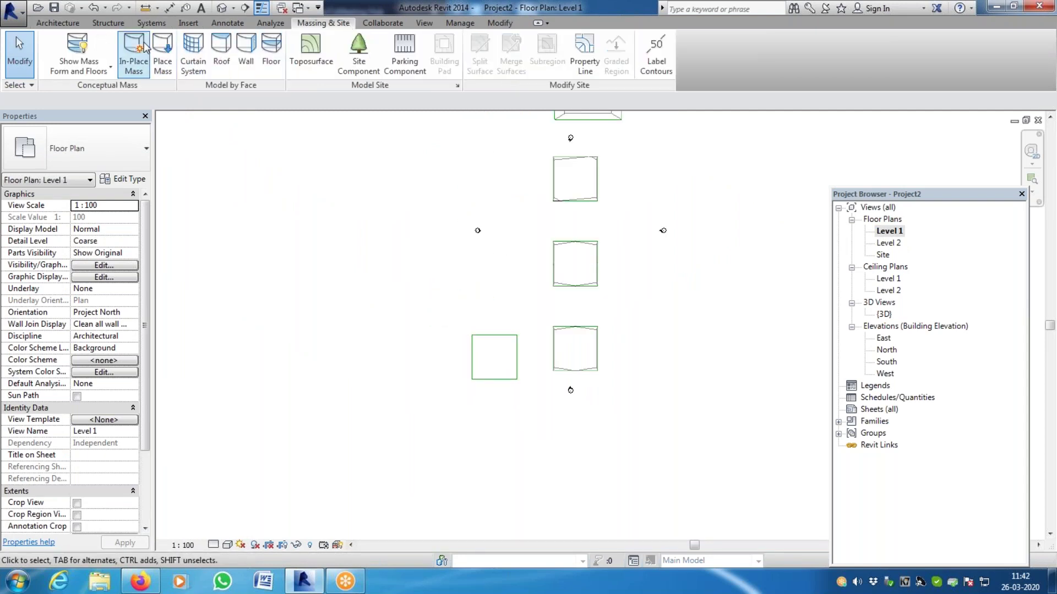
left_click(142, 44)
left_click(657, 295)
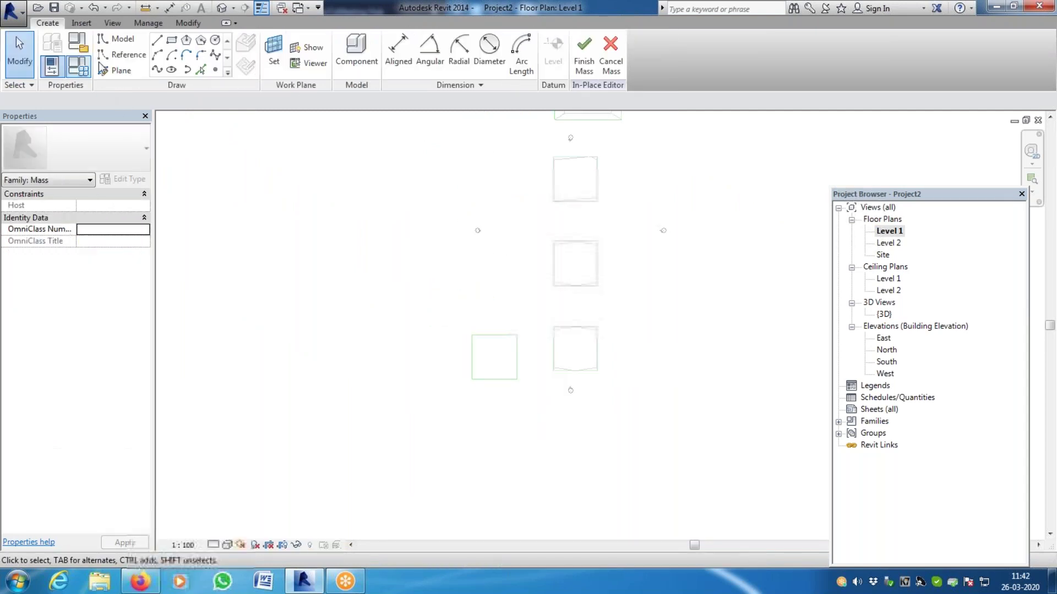
Draw a rectangle of model lines over the copied square on Level 1, snapping to its opposite corners
left_click(172, 40)
scroll(526, 352, "up", 3)
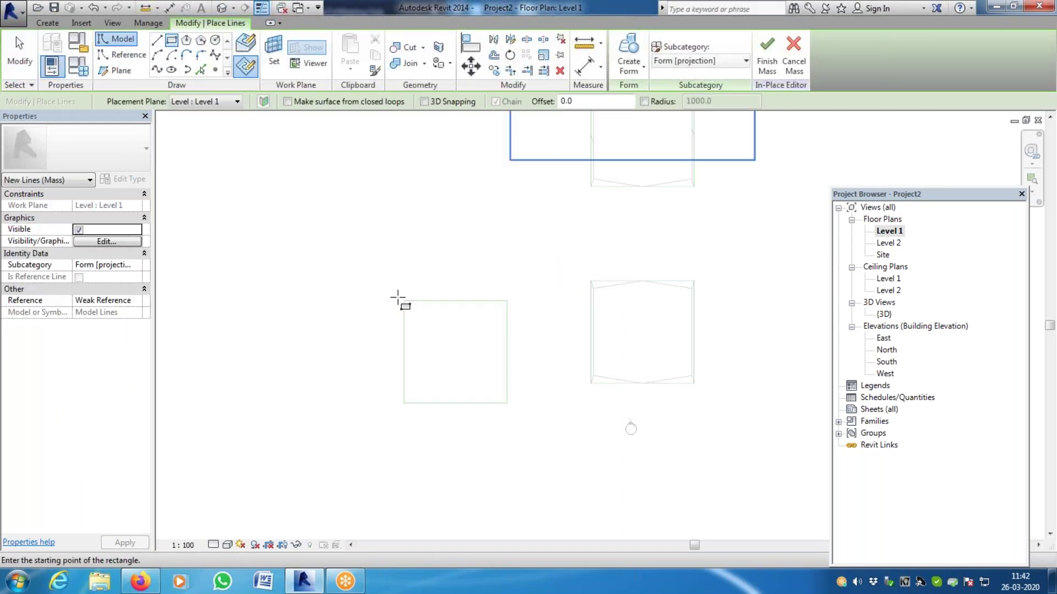
left_click(404, 301)
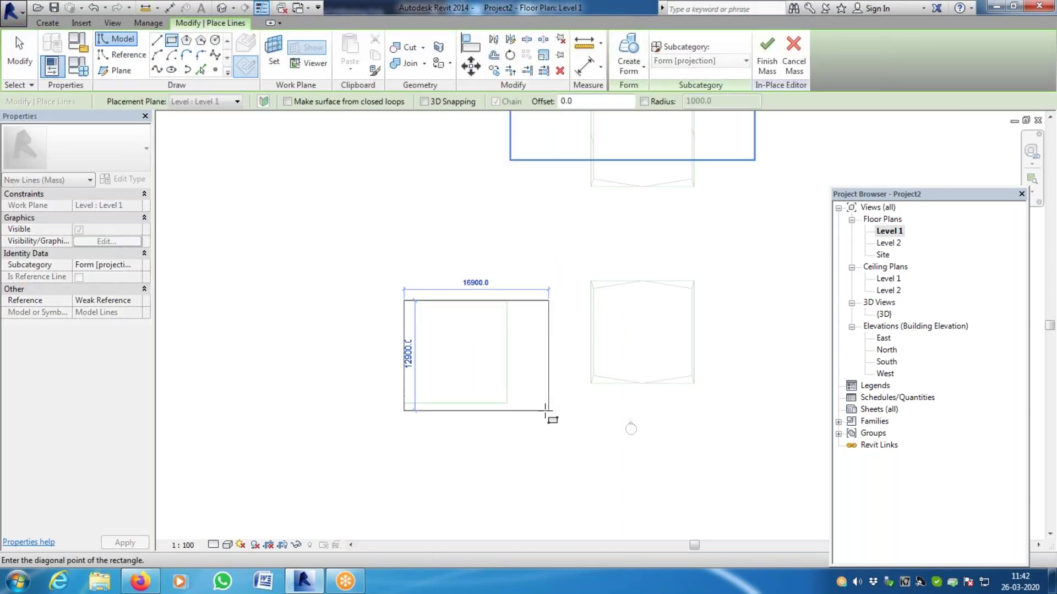
left_click(507, 404)
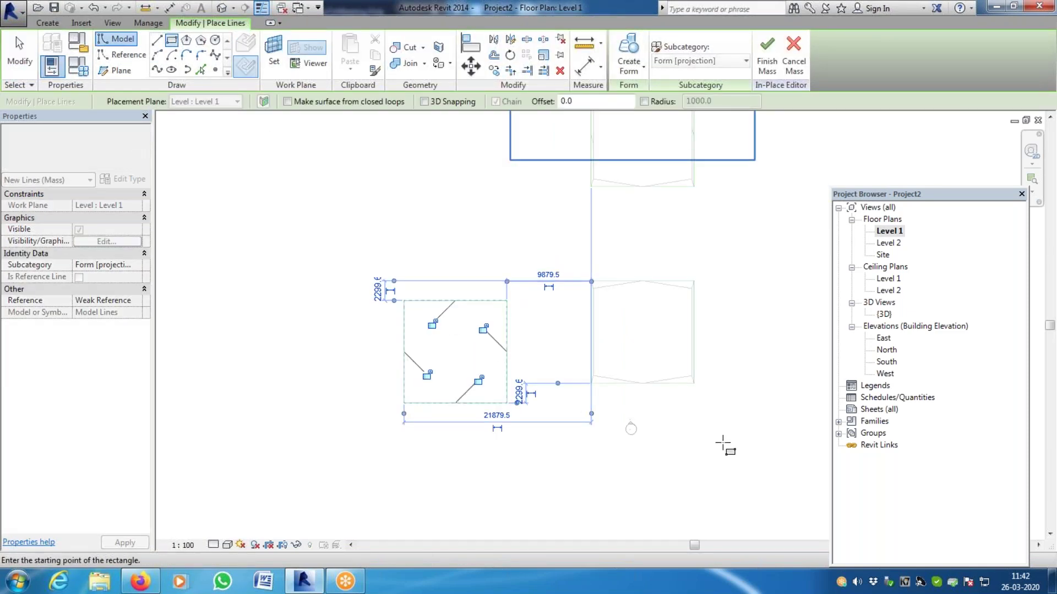
On the Level 2 plan, draw a diagonal helper line between opposite corners of the copied square
double_click(889, 243)
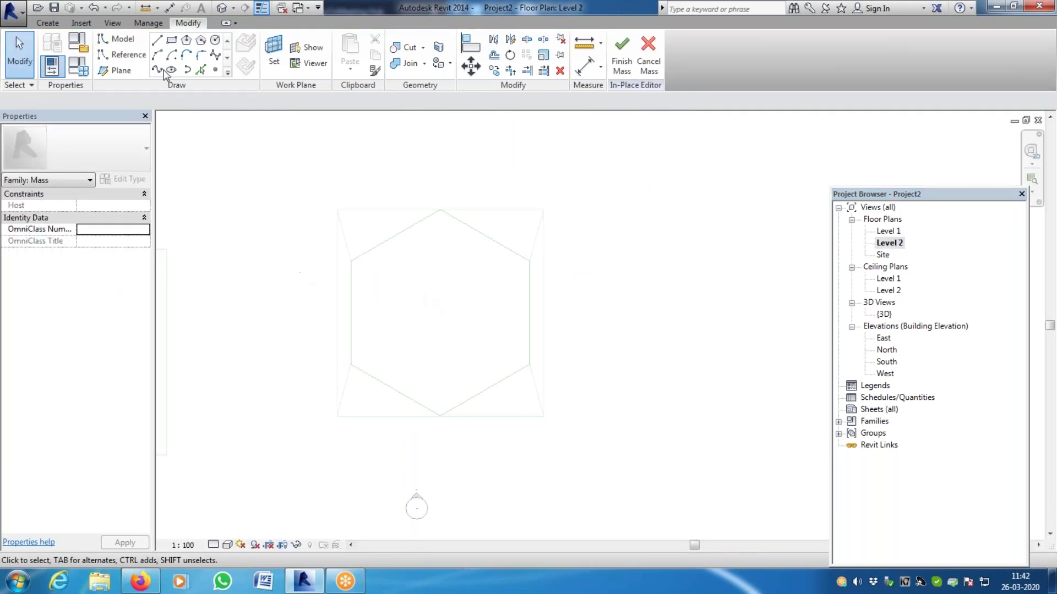
left_click(157, 42)
left_click(338, 209)
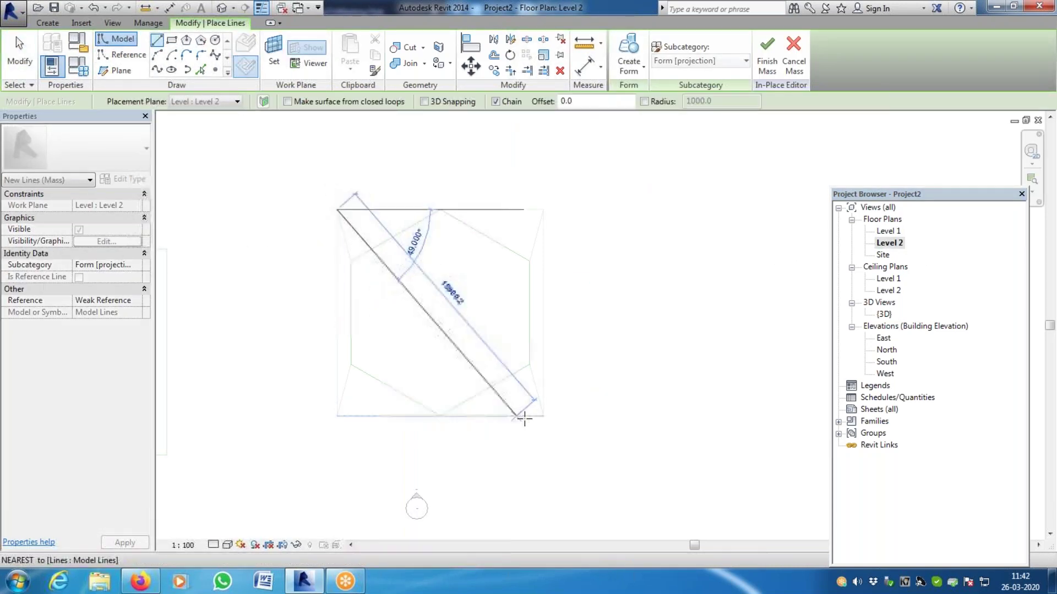
left_click(543, 416)
key("Escape")
key("Escape")
Draw a six-sided polygon from the diagonal's midpoint to the hexagon's upper vertex, and delete the diagonal helper line
left_click(439, 312)
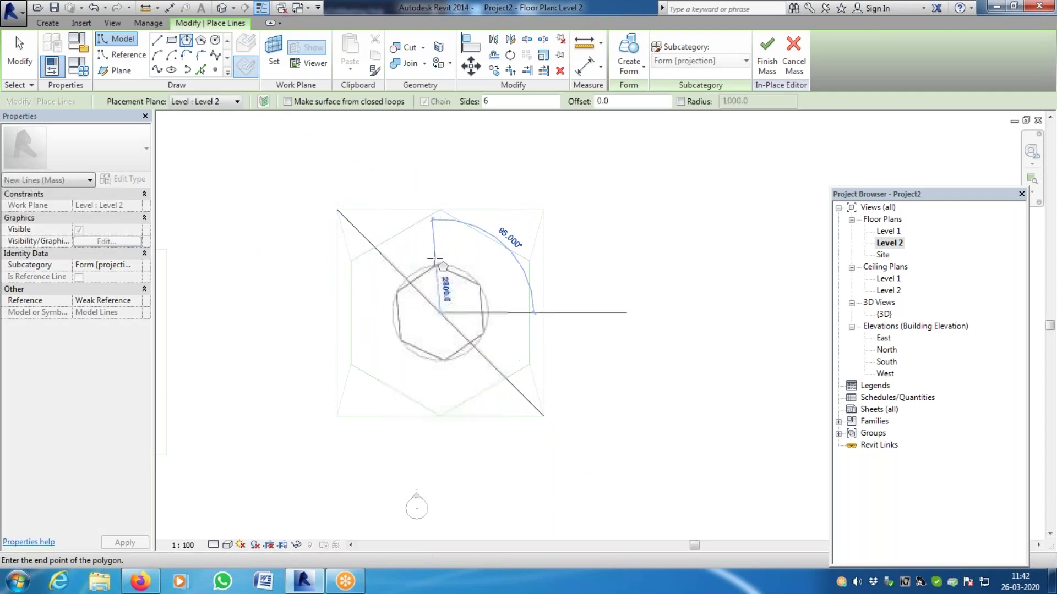
left_click(440, 209)
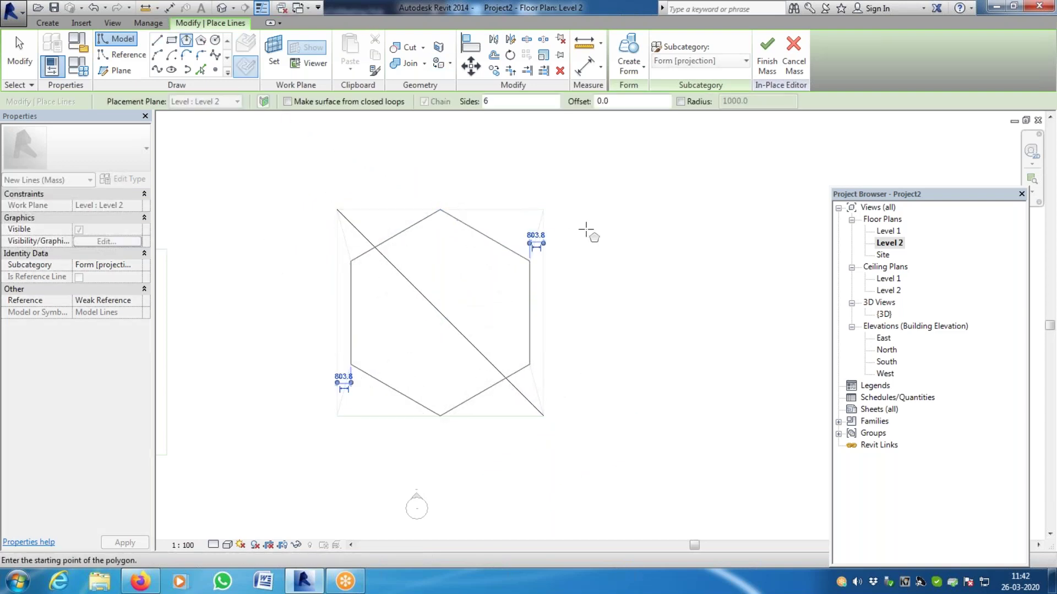
key("Escape")
key("Escape")
left_click(455, 333)
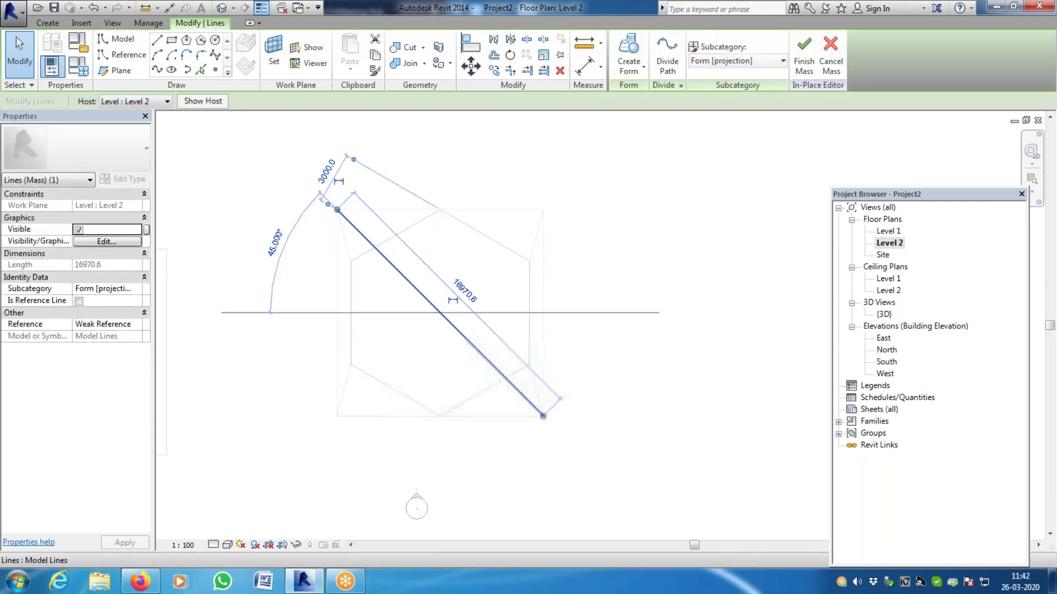
key("Escape")
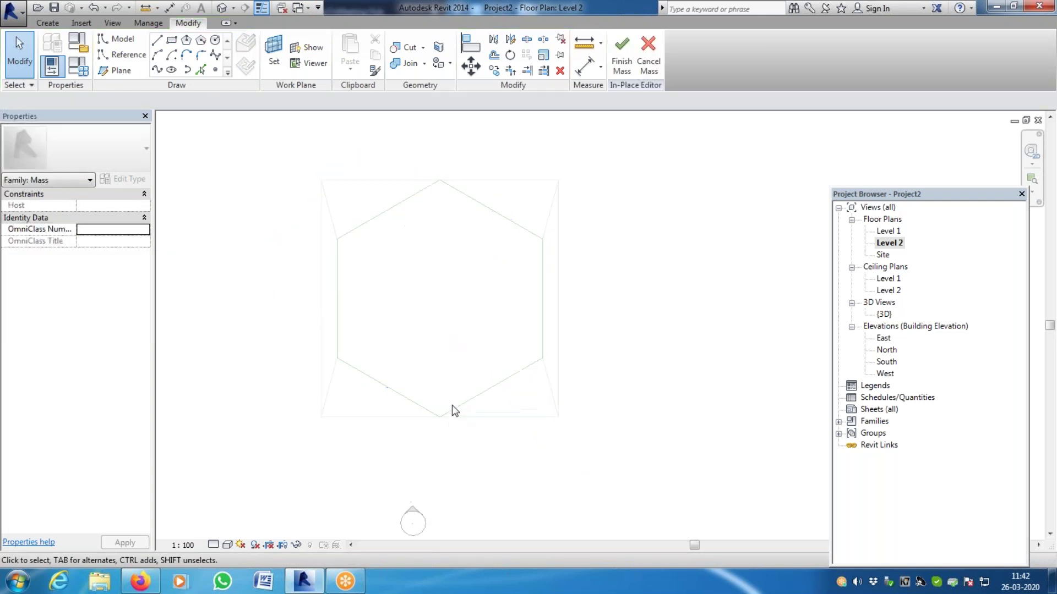
Try to draw a very short model line across the hexagon's bottom vertex on Level 2
scroll(438, 427, "up", 3)
scroll(439, 427, "up", 3)
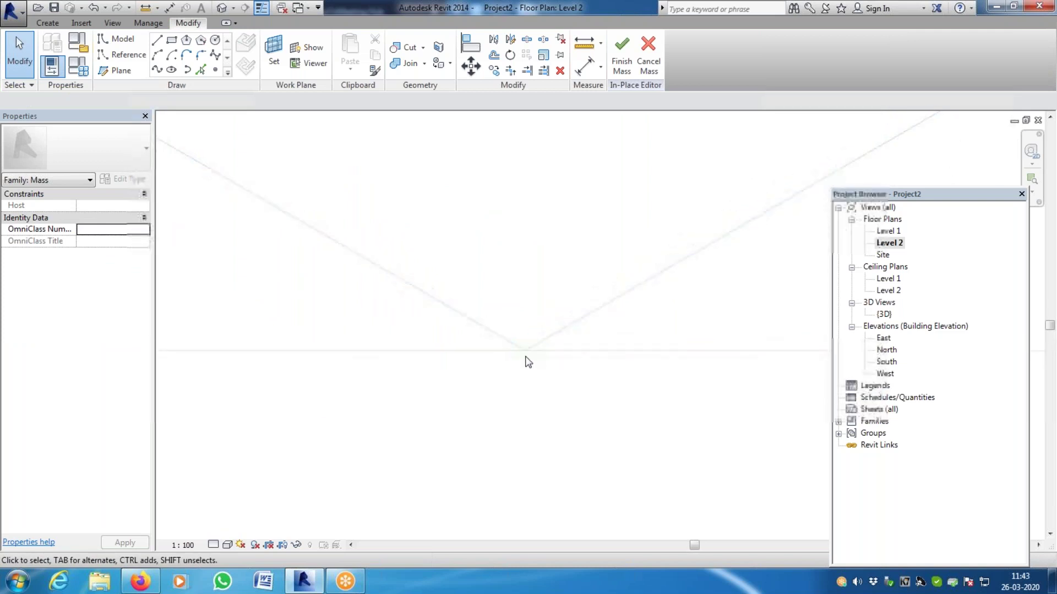
scroll(527, 352, "down", 1)
key("Tab")
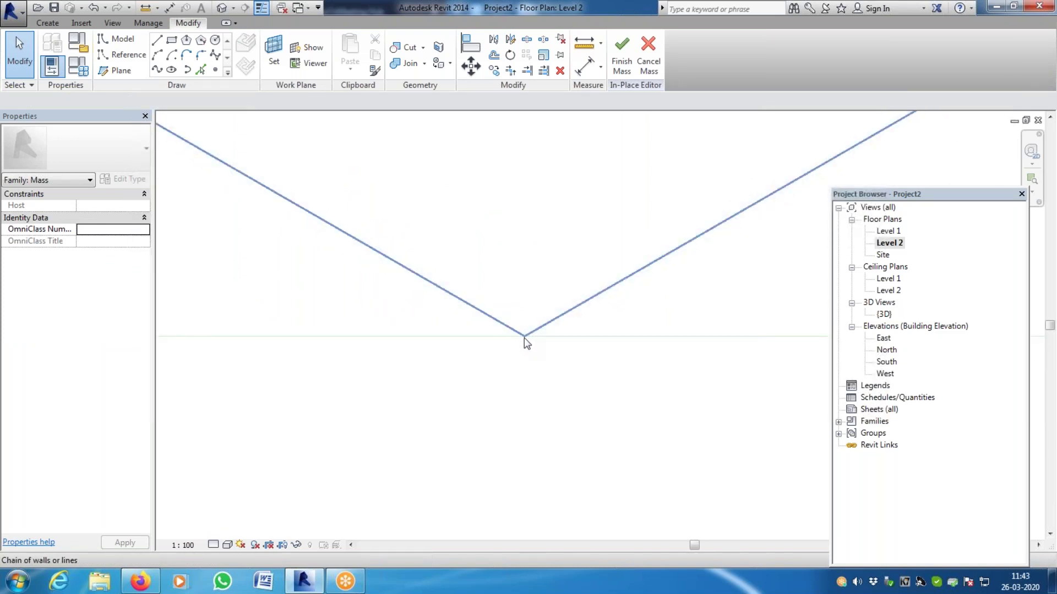
left_click(157, 41)
scroll(511, 317, "down", 1)
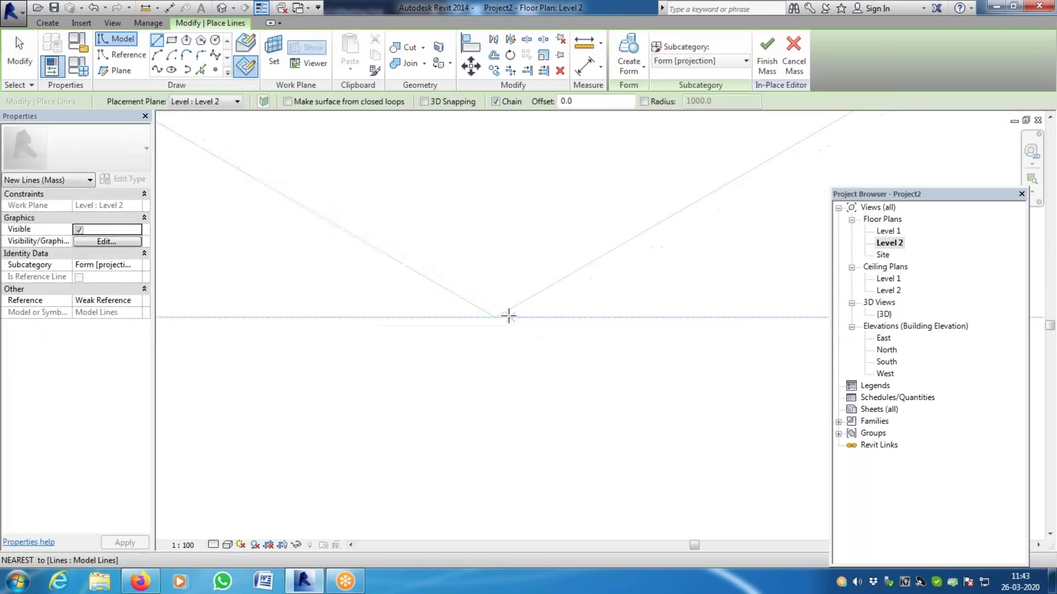
middle_click_drag(445, 309, 544, 319)
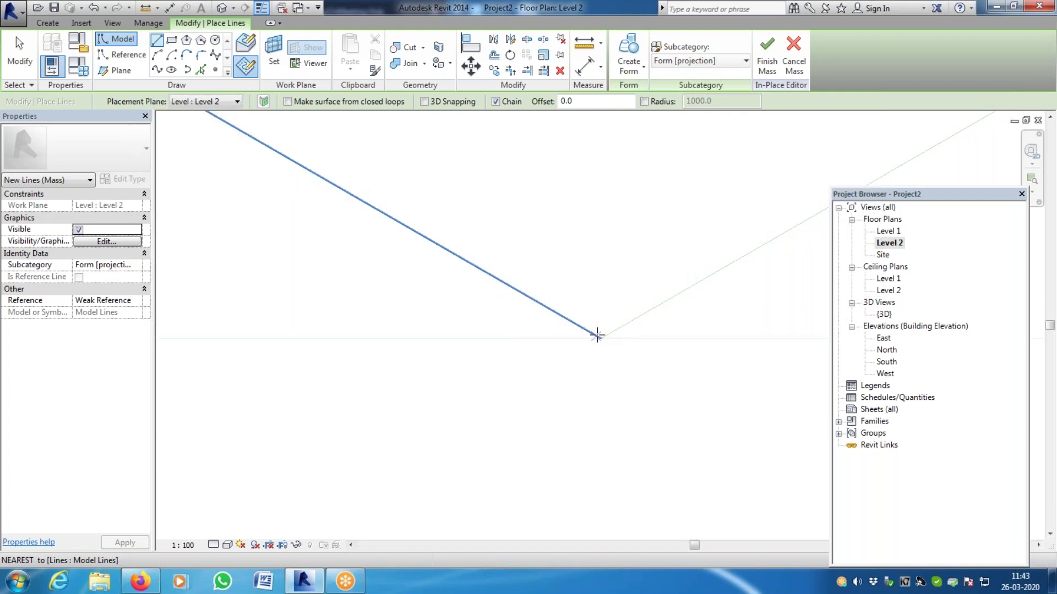
left_click(597, 336)
left_click(606, 335)
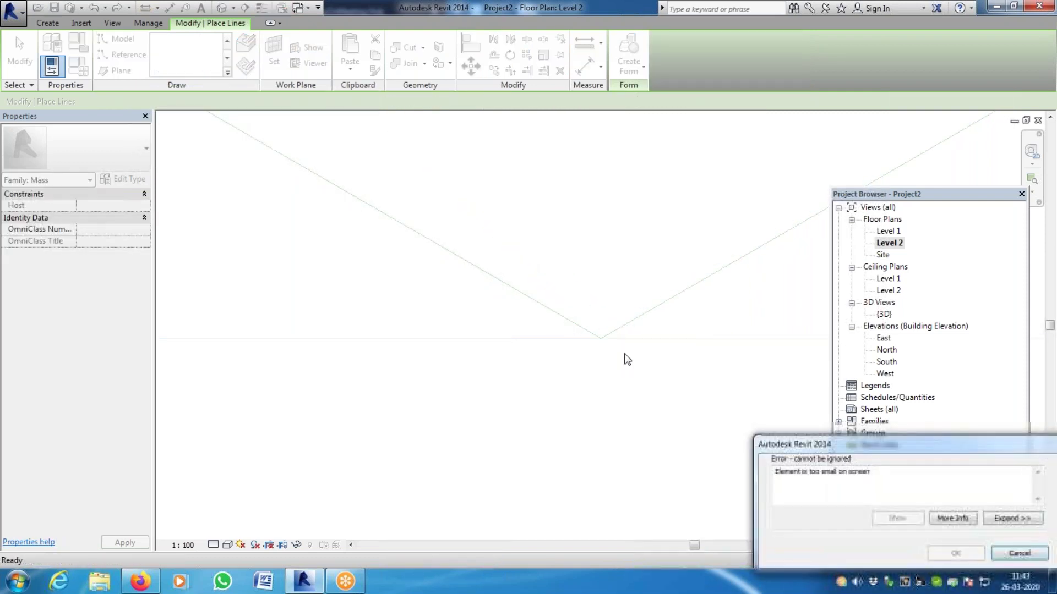
left_click(1019, 554)
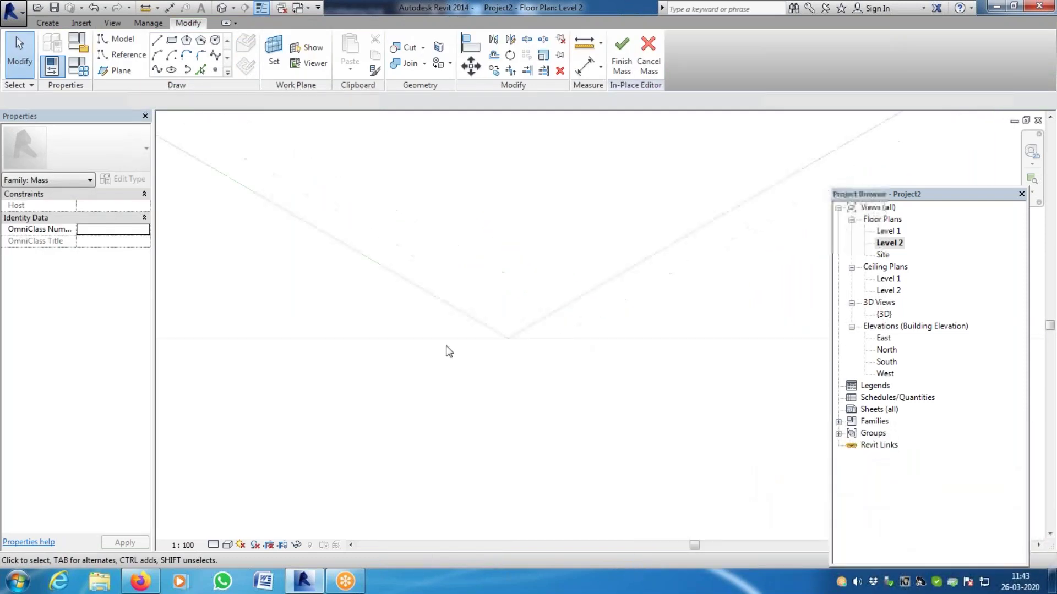
left_click(171, 54)
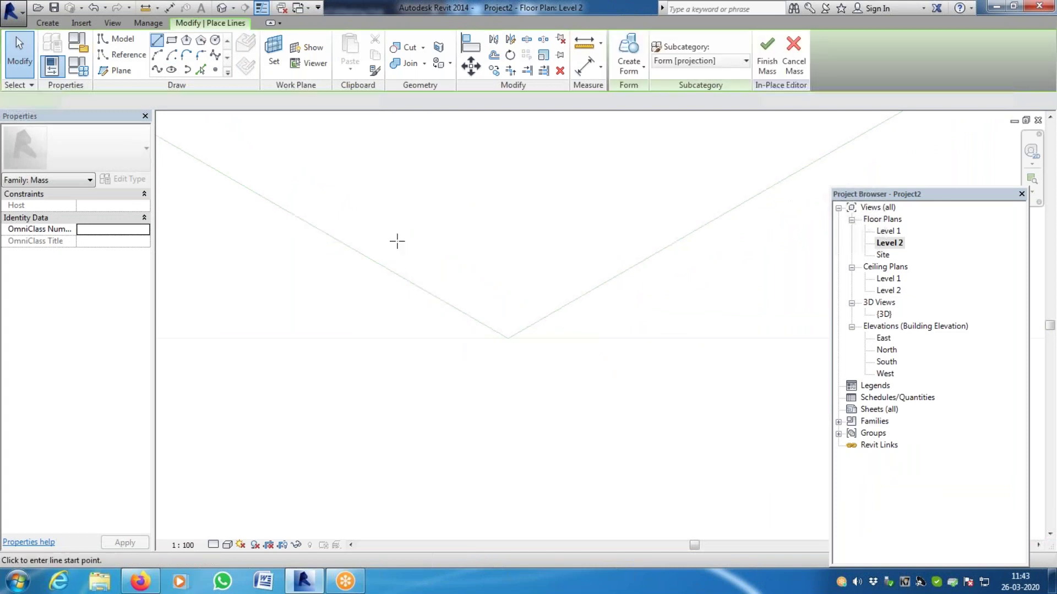
left_click(505, 335)
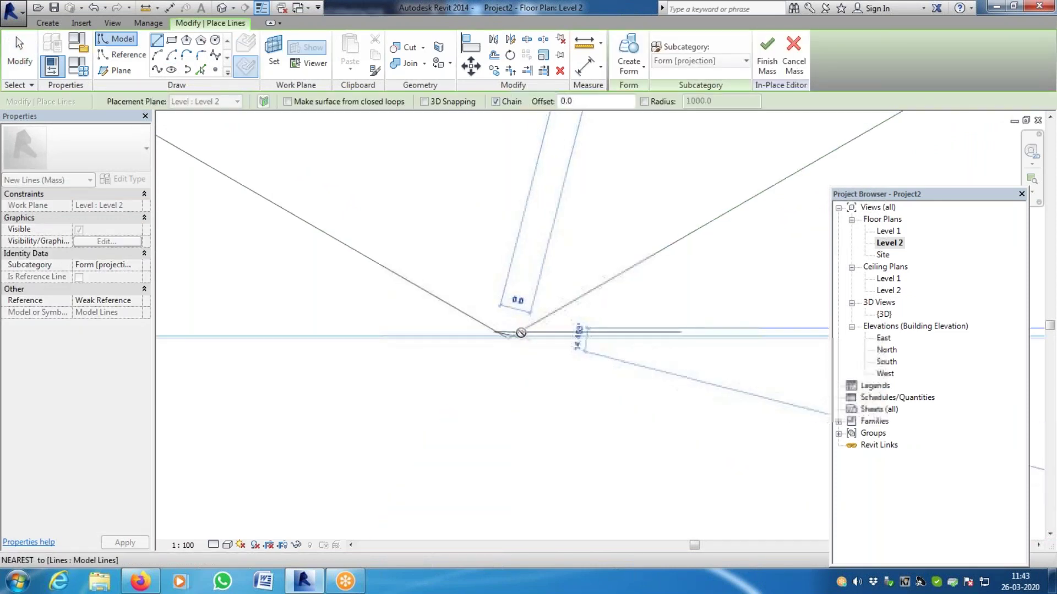
left_click(517, 333)
key("Escape")
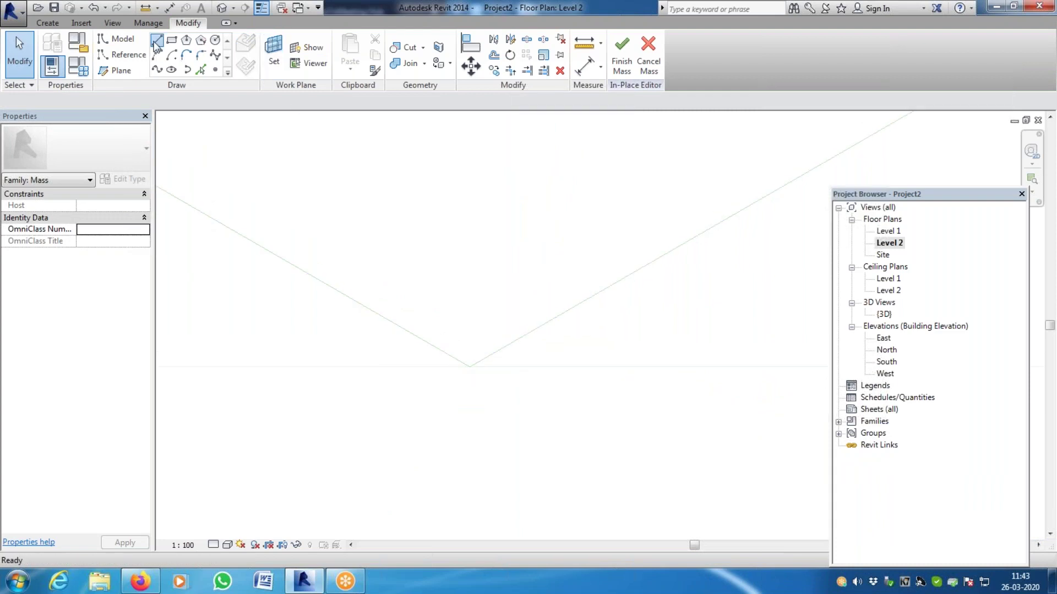
left_click(157, 41)
left_click(471, 365)
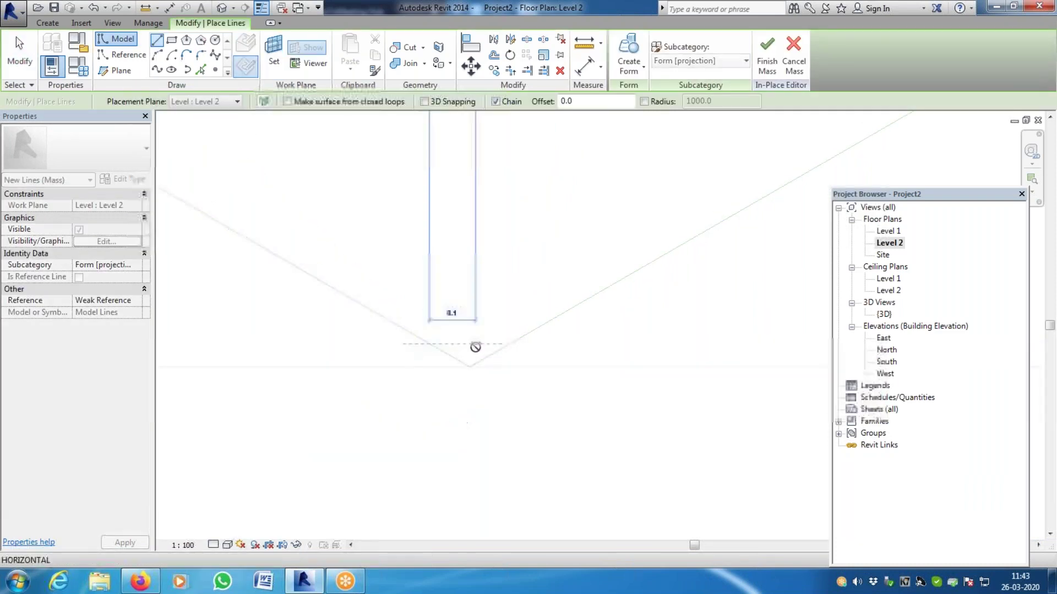
left_click(512, 344)
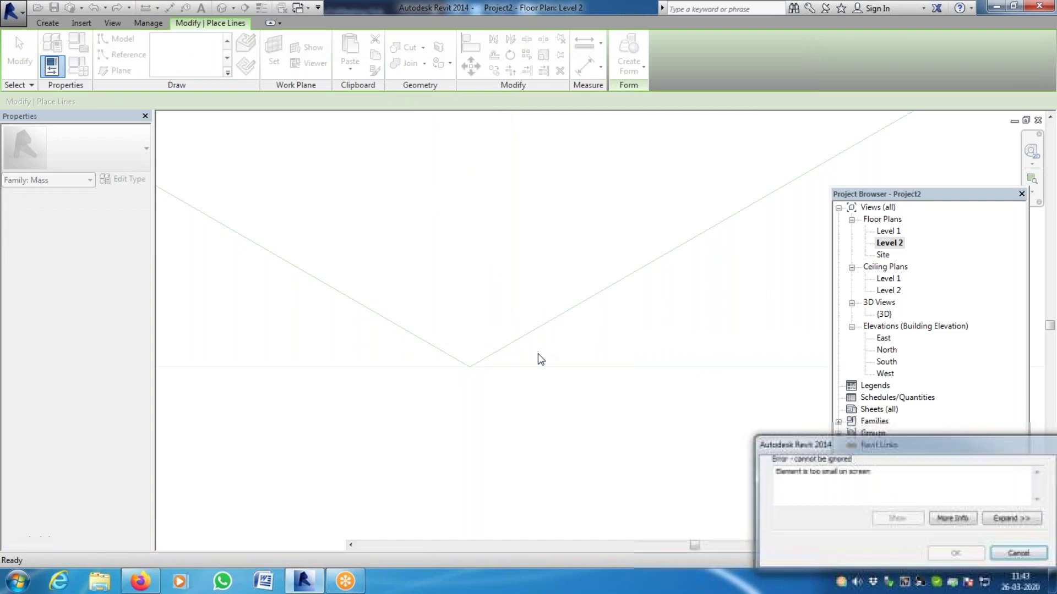
key("Escape")
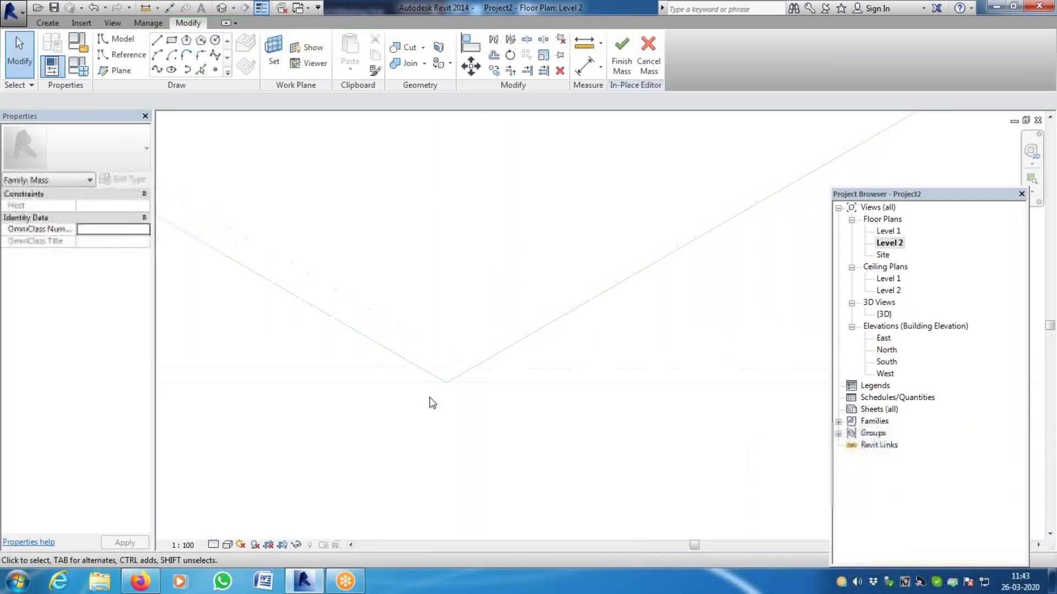
Draw a horizontal model line about 2.2 mm long across the hexagon's bottom corner, between its two sloping edges
left_click(157, 40)
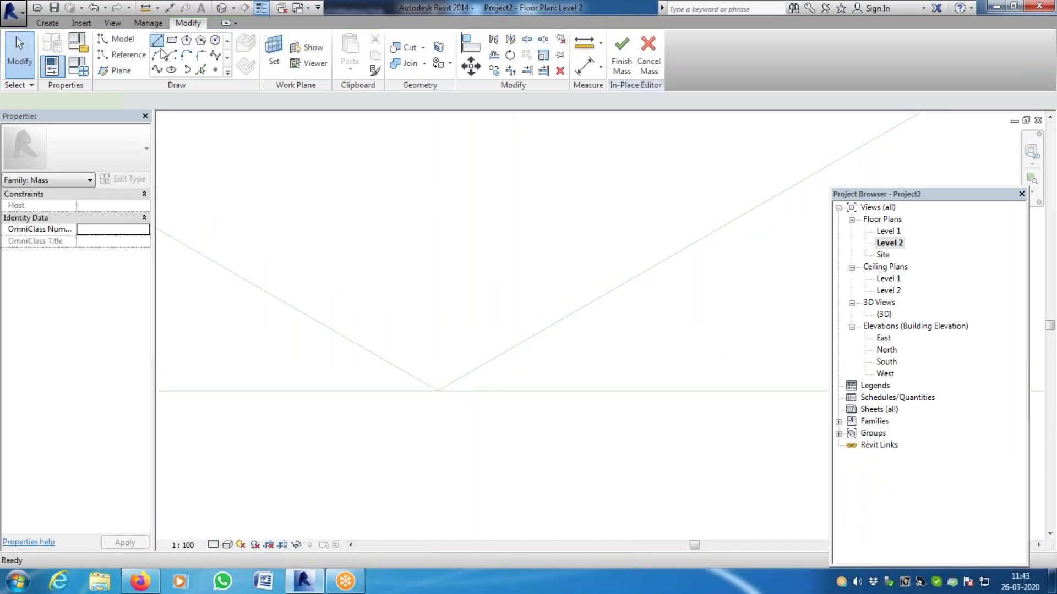
left_click(331, 328)
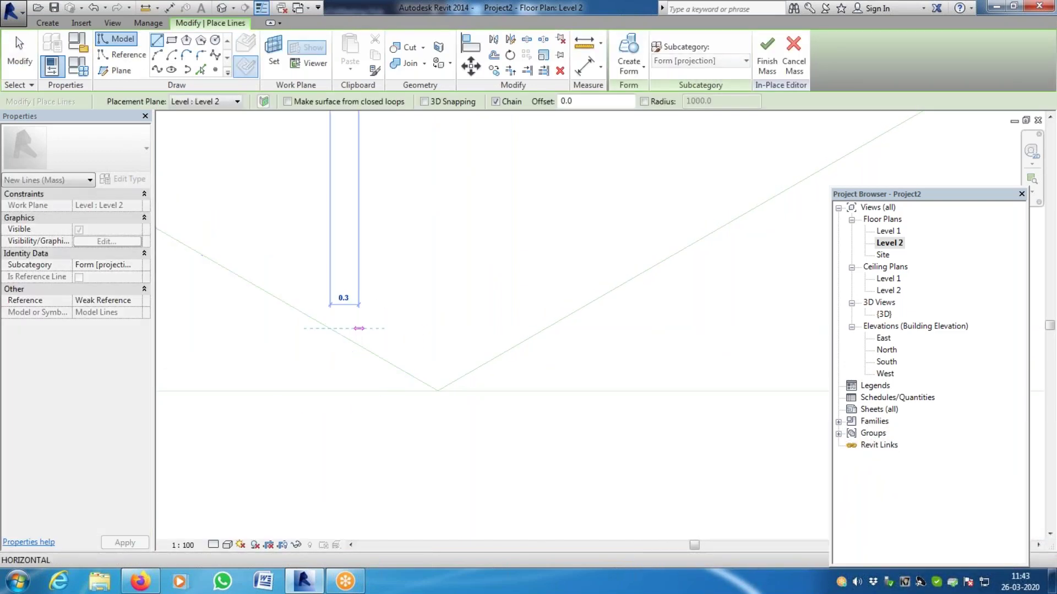
left_click(545, 329)
key("Escape")
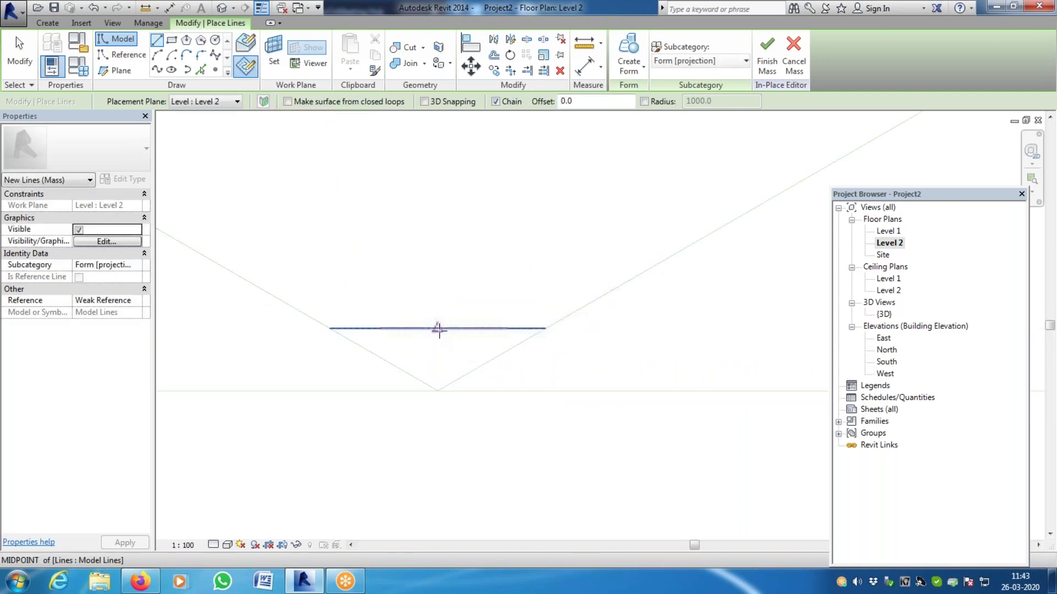
key("Escape")
Move the short line down to about 0.3 mm from the hexagon's bottom vertex
left_click(441, 330)
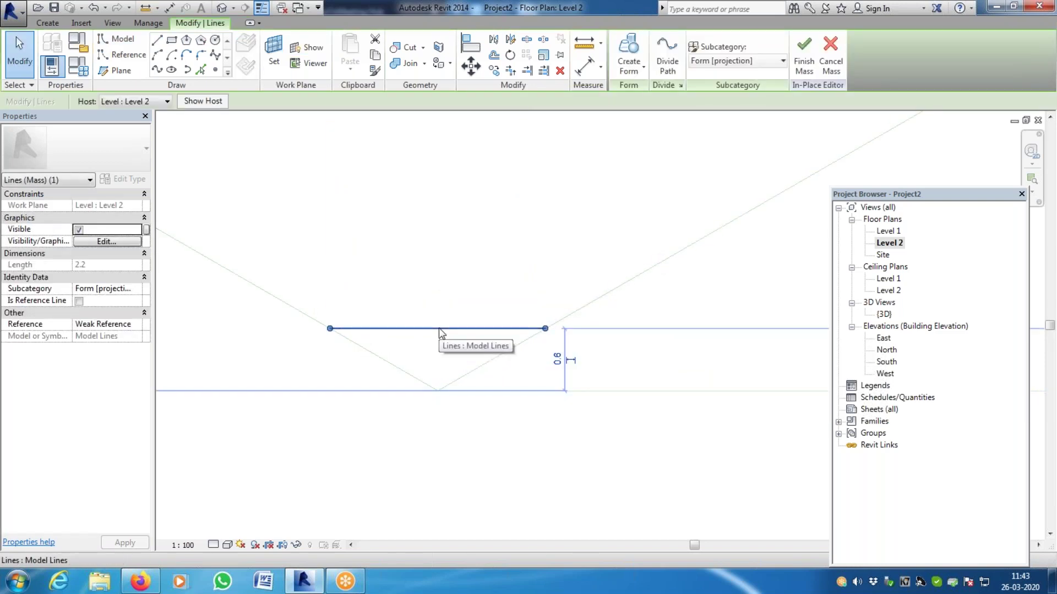
mouse_move(439, 330)
left_mouse_down()
mouse_move(447, 356)
mouse_move(446, 344)
left_mouse_up()
key("Down")
key("Down")
key("Down")
key("Down")
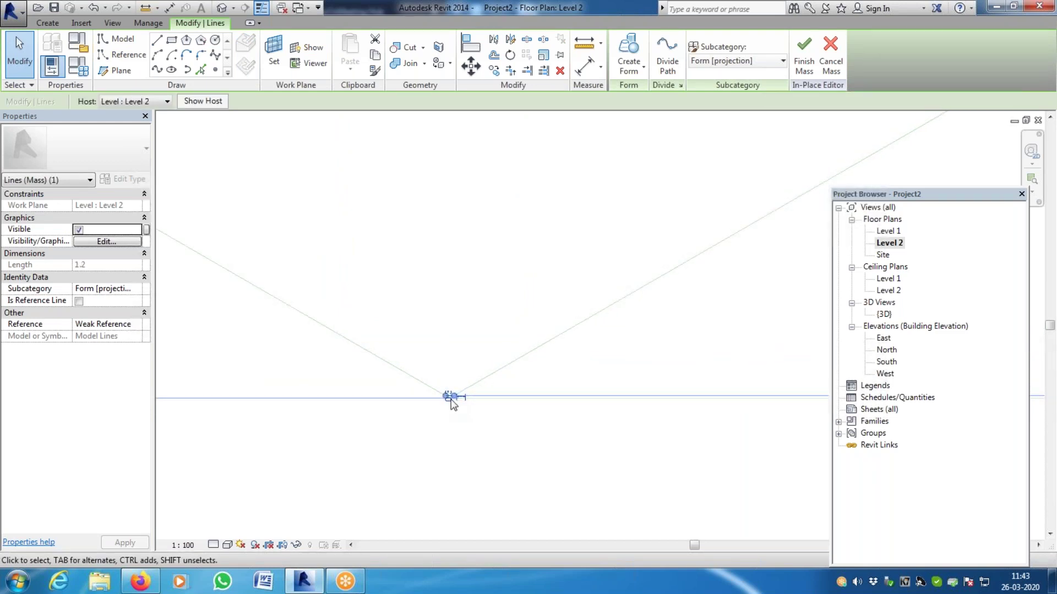
key("Up")
middle_click_drag(449, 398, 446, 423)
left_click(465, 358)
left_click(447, 421)
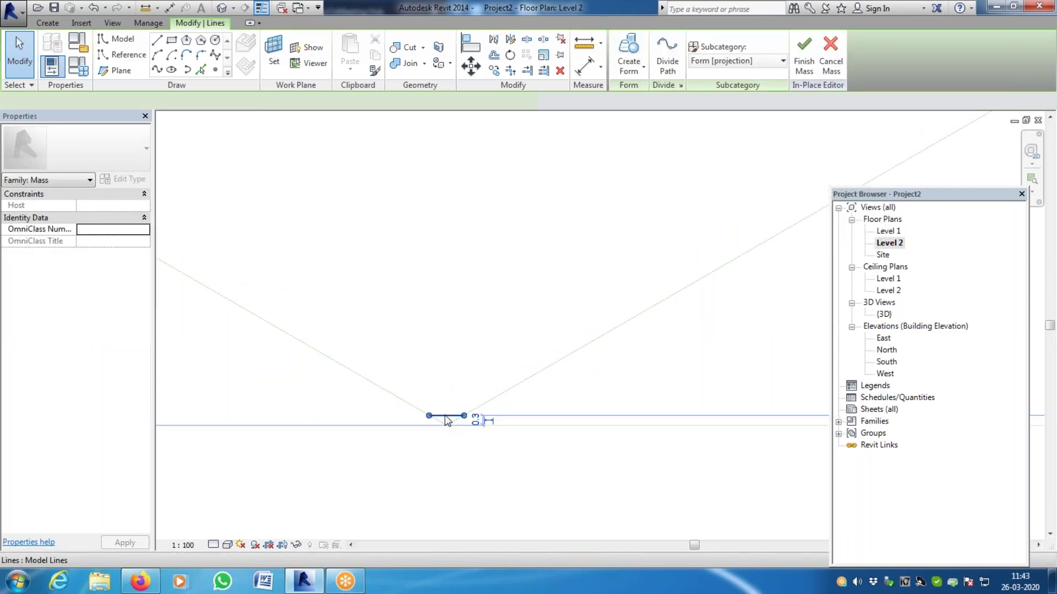
left_click(446, 447)
Trim the hexagon's two lower sloping edges to the ends of the short line, cutting off the bottom vertex
key("t")
key("r")
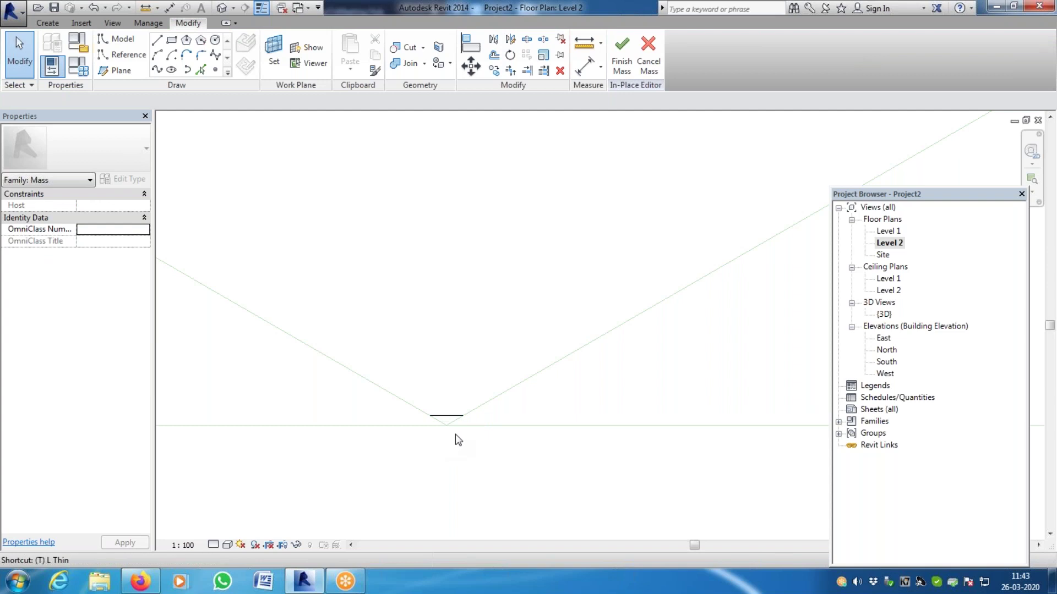
left_click(444, 421)
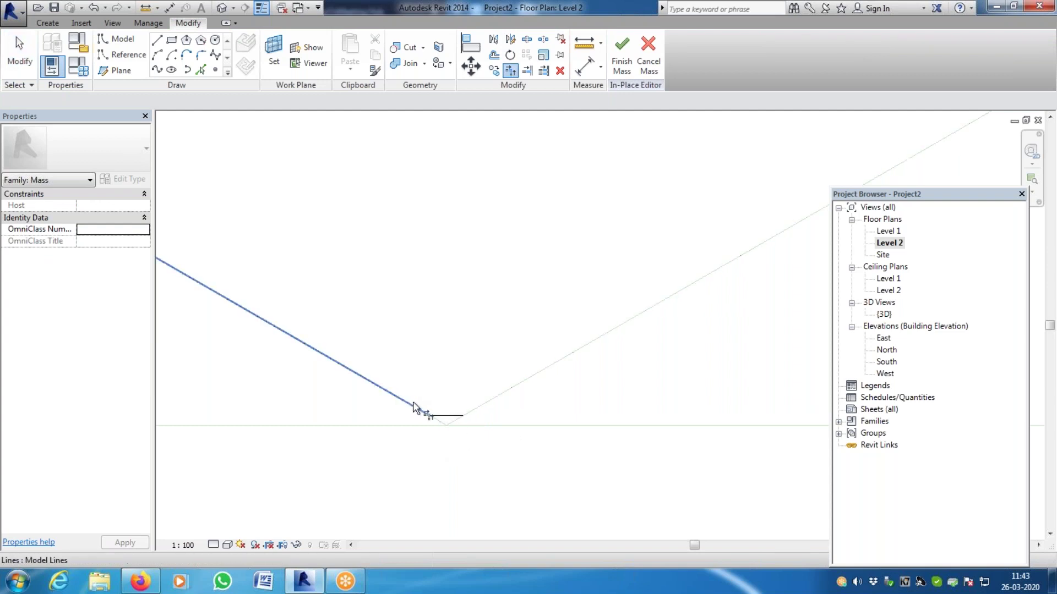
left_click(479, 413)
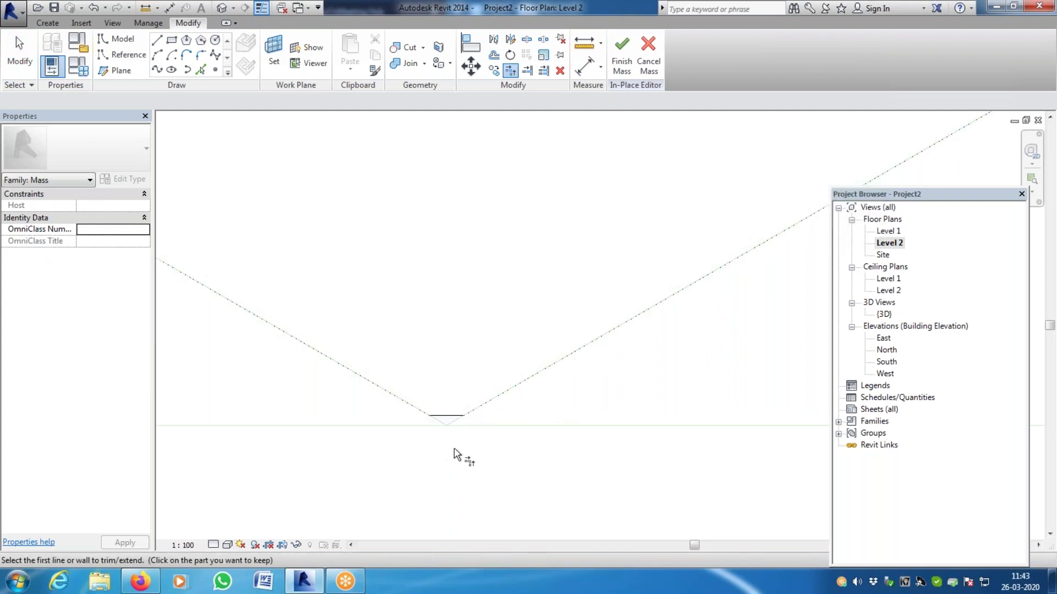
key("Escape")
key("ctrl+z")
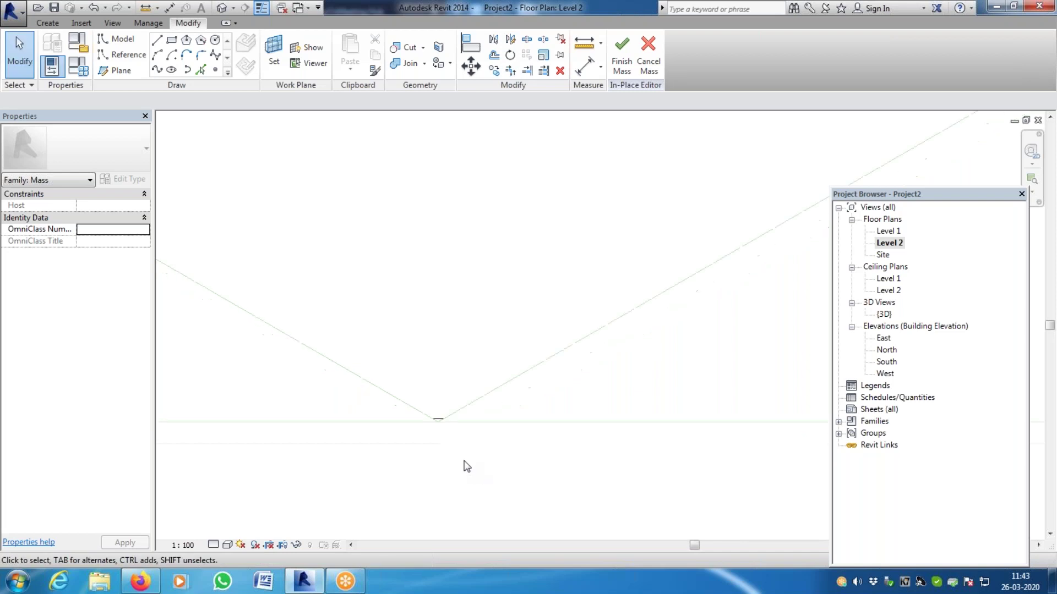
Draw a short horizontal model line across the hexagon's top corner, between its two sloping edges
scroll(467, 466, "down", 4)
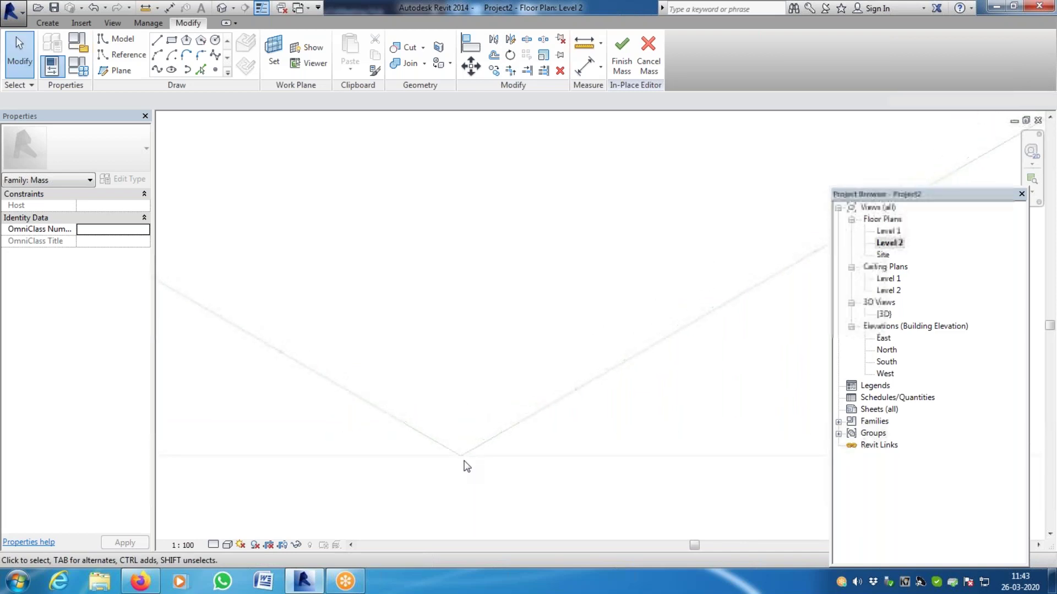
scroll(465, 465, "down", 4)
scroll(460, 241, "up", 3)
scroll(460, 240, "up", 2)
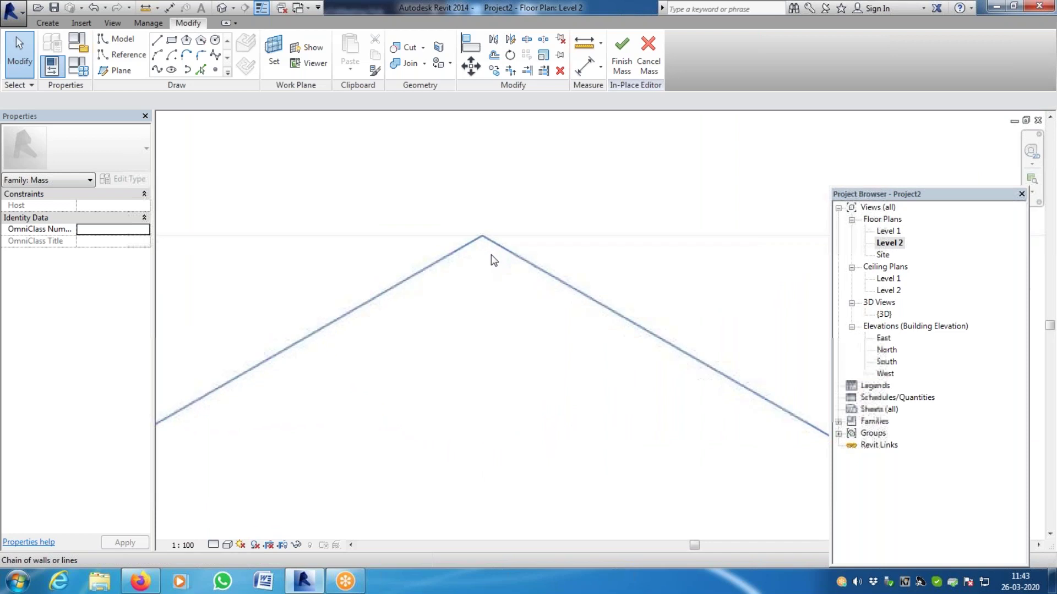
left_click(157, 39)
left_click(422, 281)
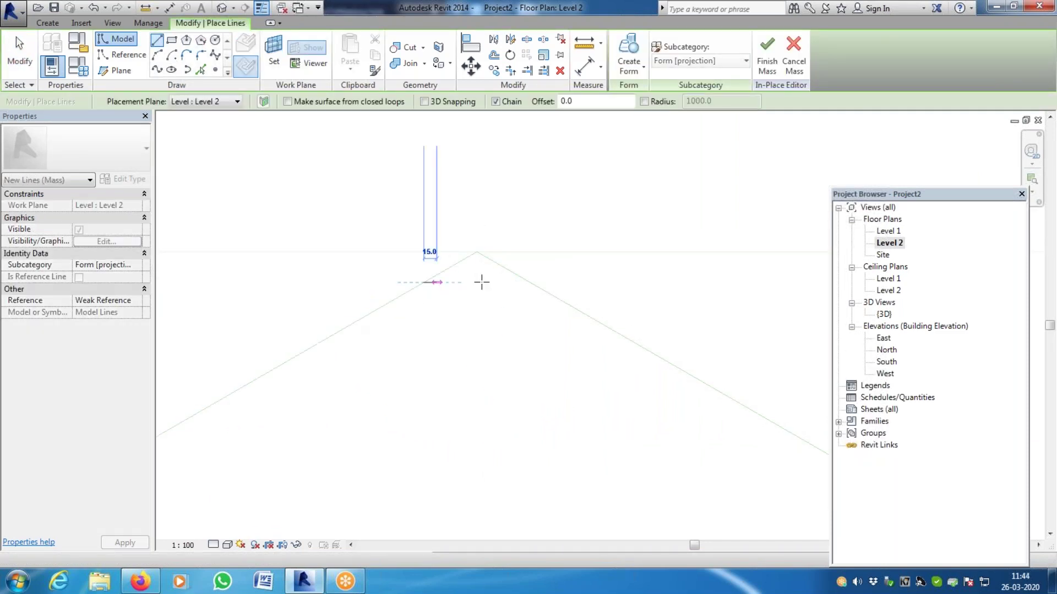
left_click(529, 282)
key("Escape")
key("Escape")
Move the short upper line closer to the hexagon's top vertex
left_click(478, 283)
left_click_drag(479, 282, 450, 282)
left_click(434, 345)
Trim the hexagon's two upper sloping edges to the ends of the short line, cutting off the top vertex
key("t")
key("r")
left_click(392, 333)
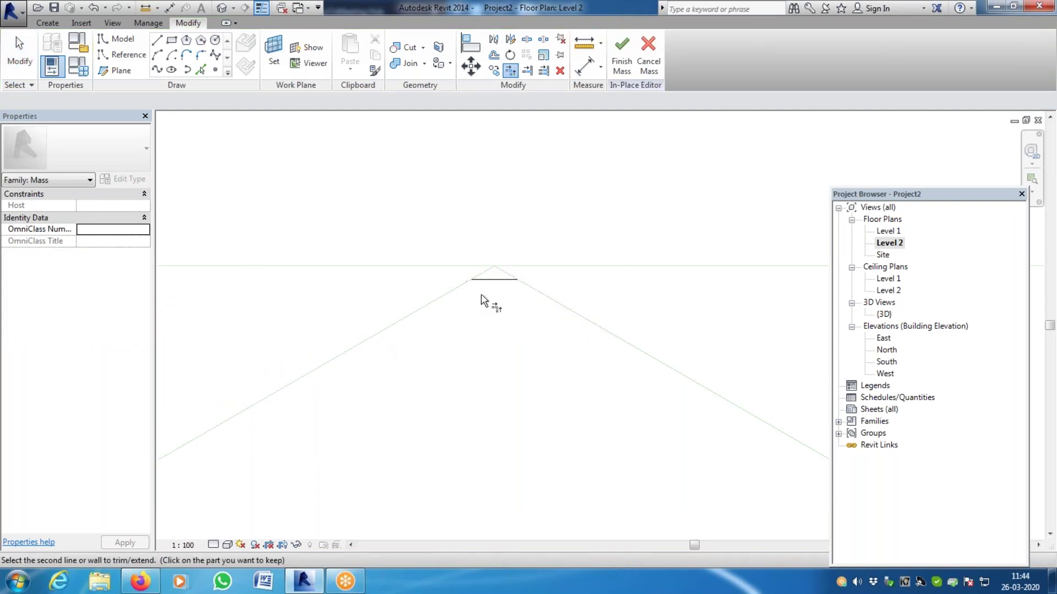
left_click(507, 280)
left_click(550, 302)
left_click(495, 279)
key("Escape")
key("Escape")
scroll(482, 303, "down", 3)
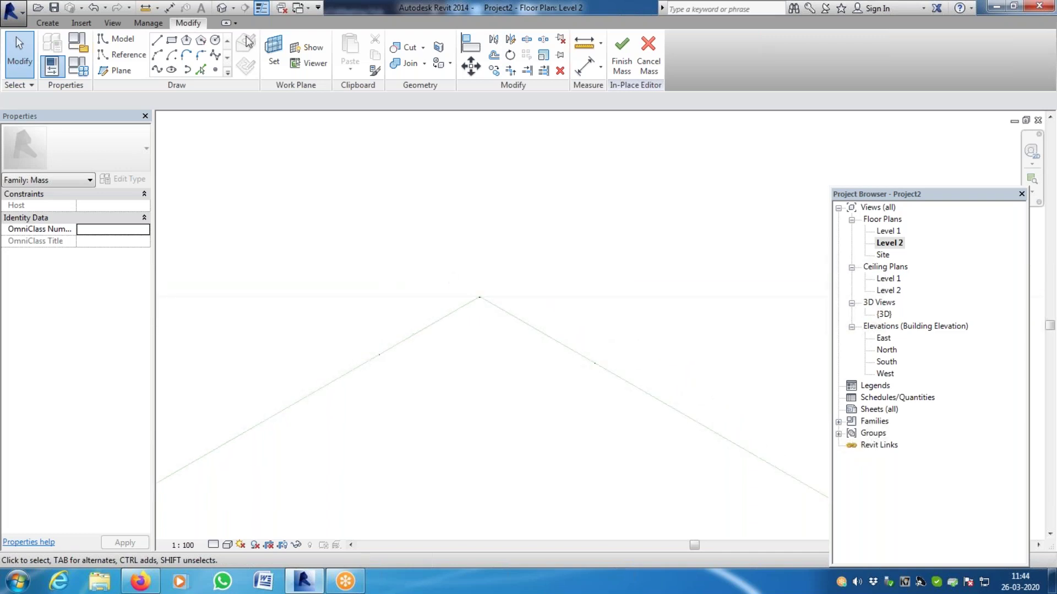
Examine the square and hexagon profiles in the 3D view, checking the square's lines by selecting them
left_click(223, 8)
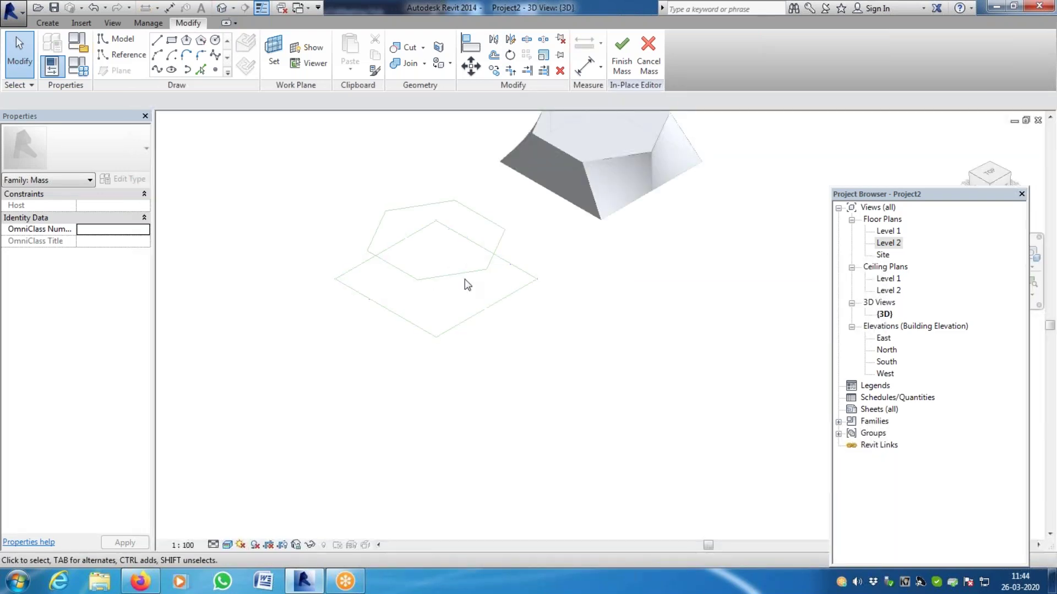
scroll(502, 269, "up", 5)
scroll(505, 257, "down", 5)
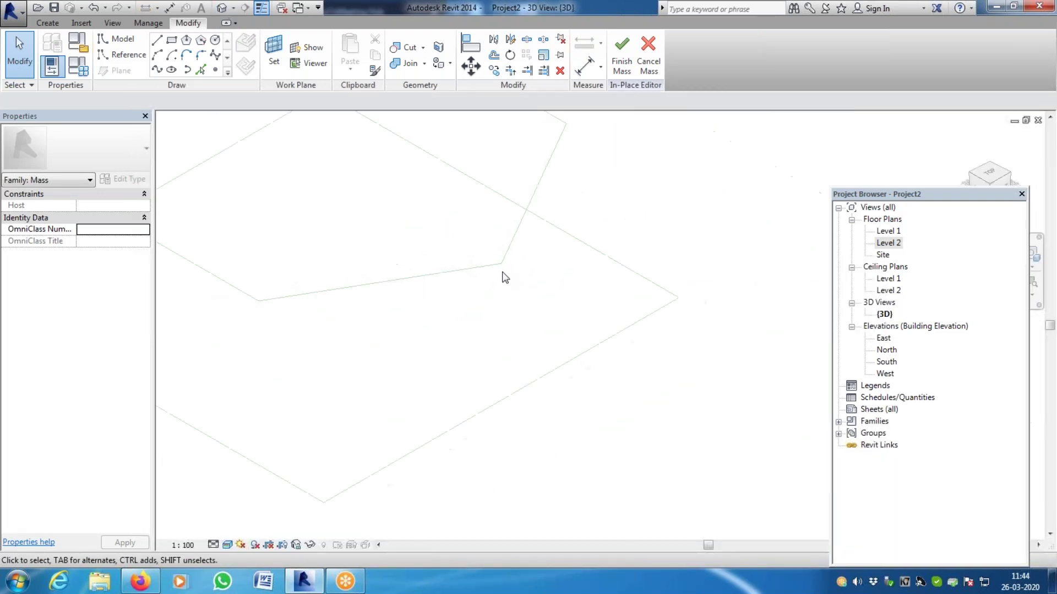
mouse_move(357, 197)
left_mouse_down()
mouse_move(471, 307)
mouse_move(567, 372)
left_mouse_up()
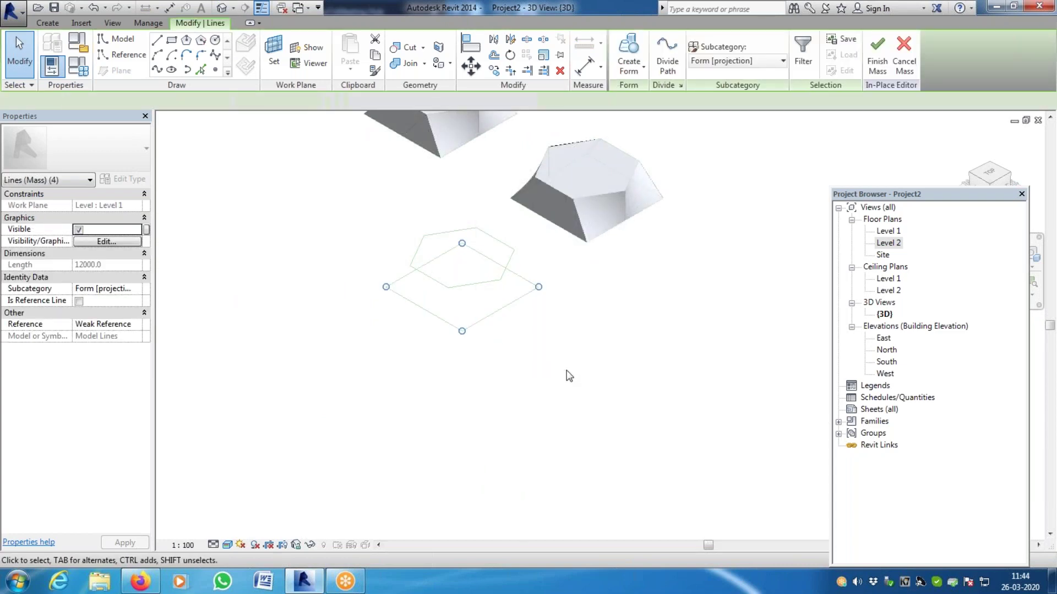
double_click(889, 231)
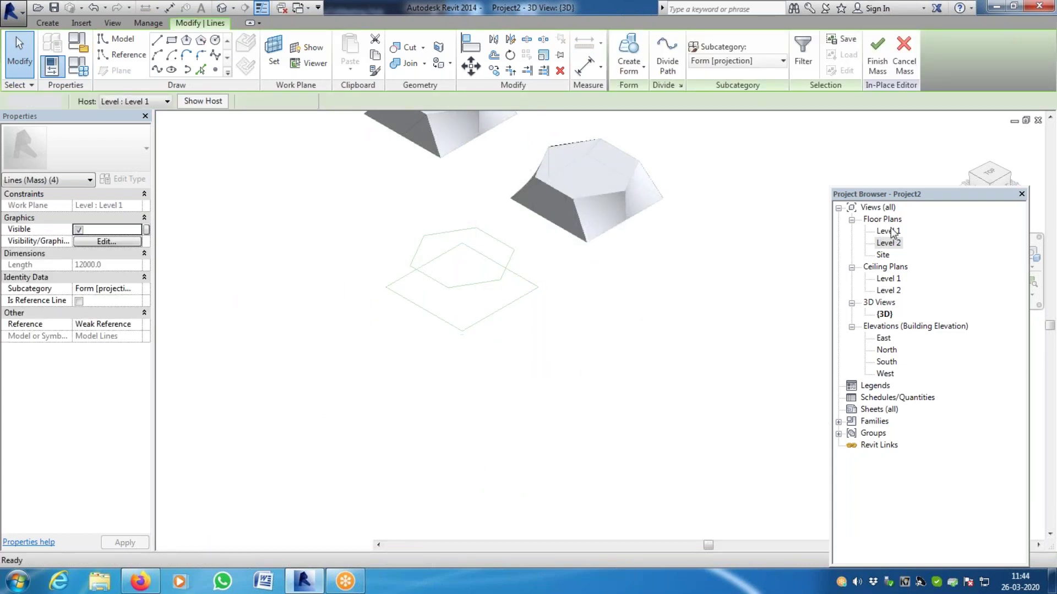
left_click(222, 7)
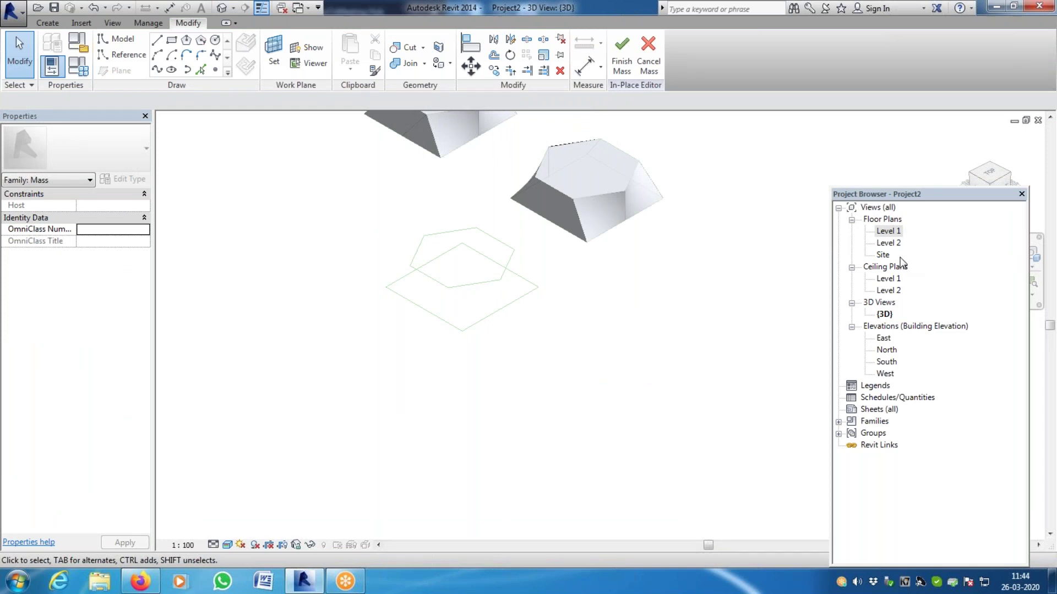
Reopen the Level 2 floor plan and select all eight lines of the modified hexagon
left_click(889, 243)
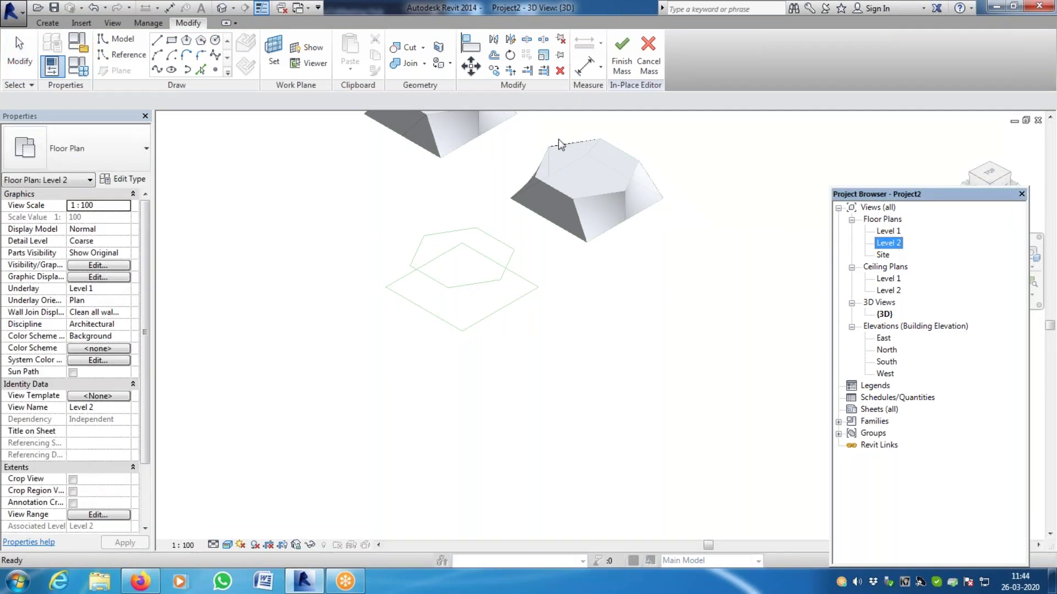
double_click(896, 248)
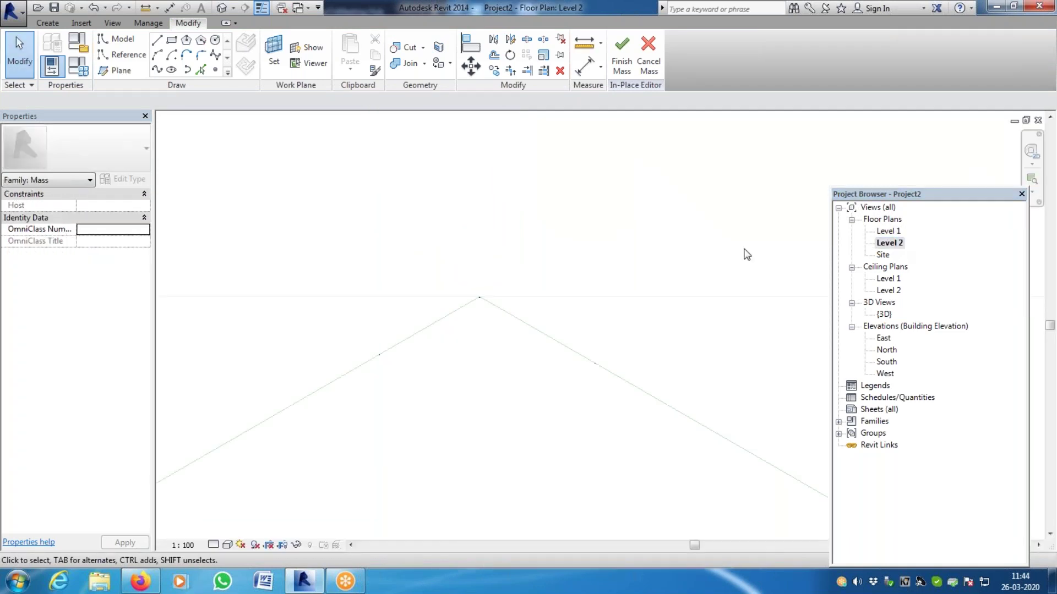
scroll(487, 259, "down", 6)
scroll(447, 289, "up", 3)
left_click_drag(431, 195, 629, 416)
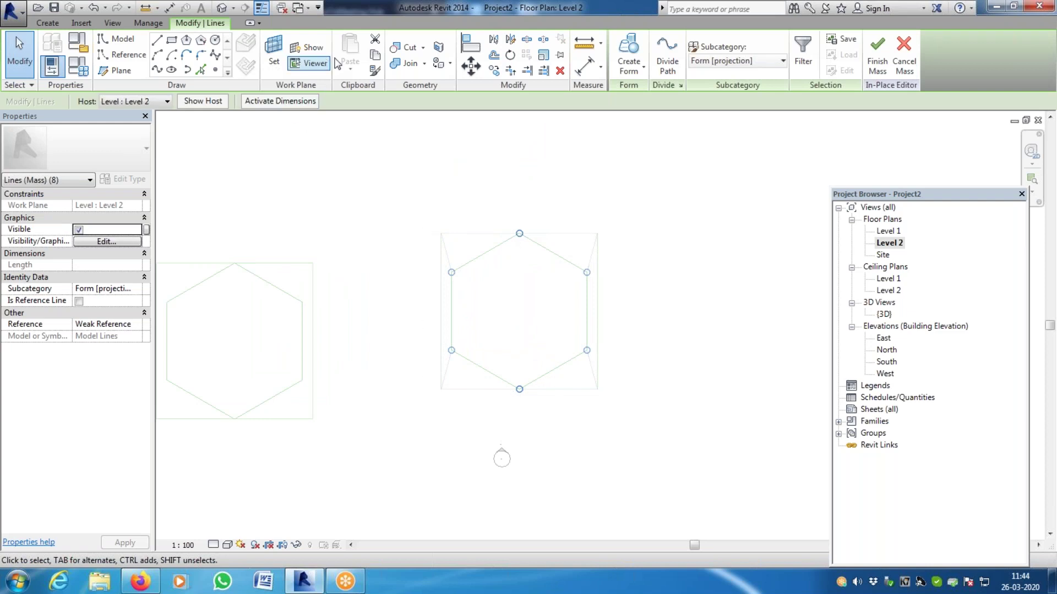
Move the eight selected hexagon lines onto the other square's hexagon, aligning their upper-left vertices
left_click(471, 66)
left_click(452, 273)
scroll(507, 338, "down", 2)
scroll(364, 321, "up", 2)
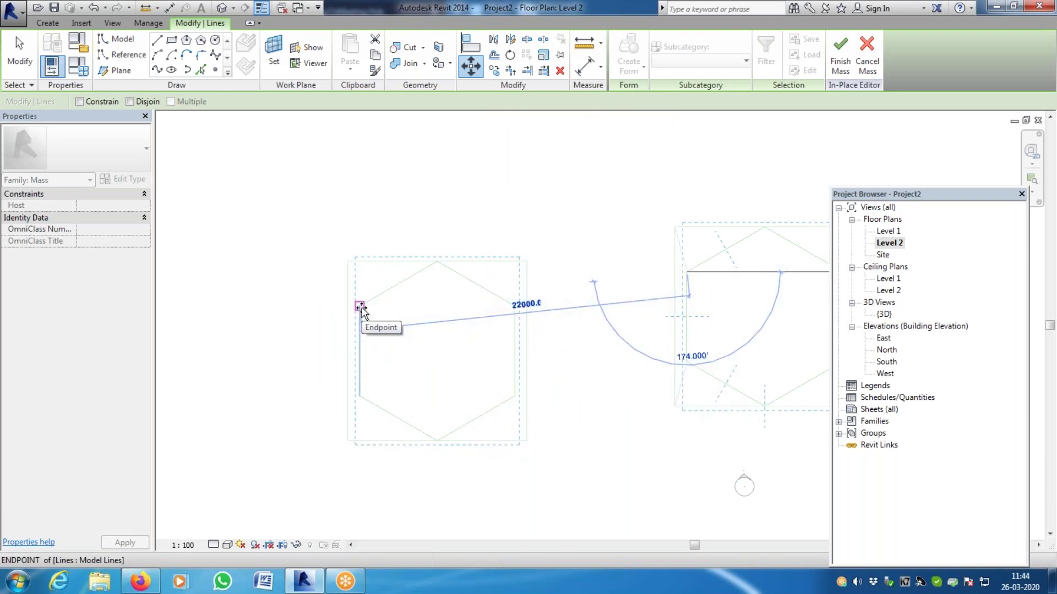
left_click(360, 306)
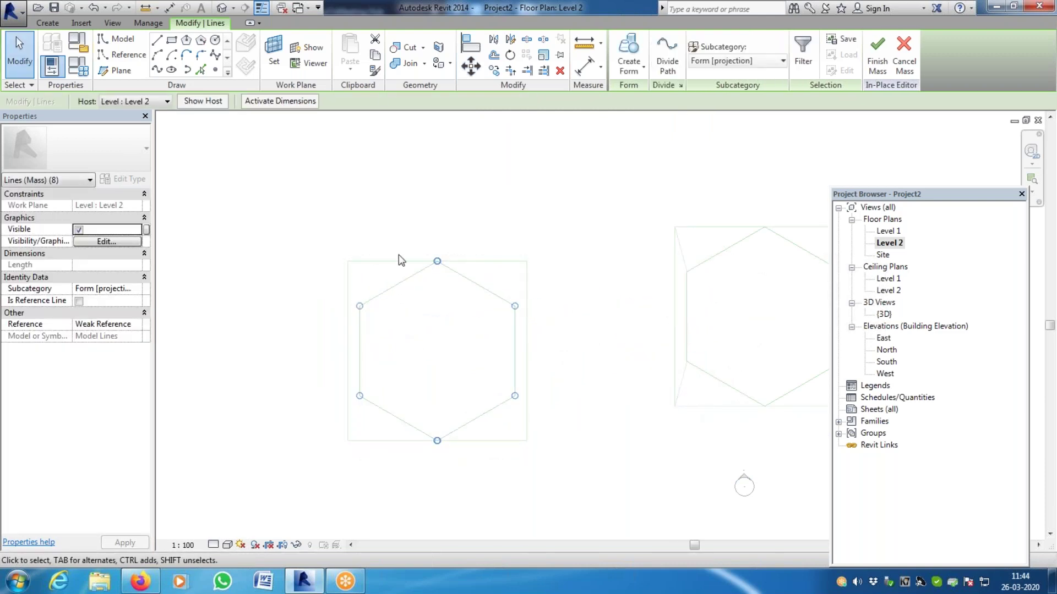
In the 3D view, select the square and modified hexagon profiles and create a solid form between them
left_click(222, 10)
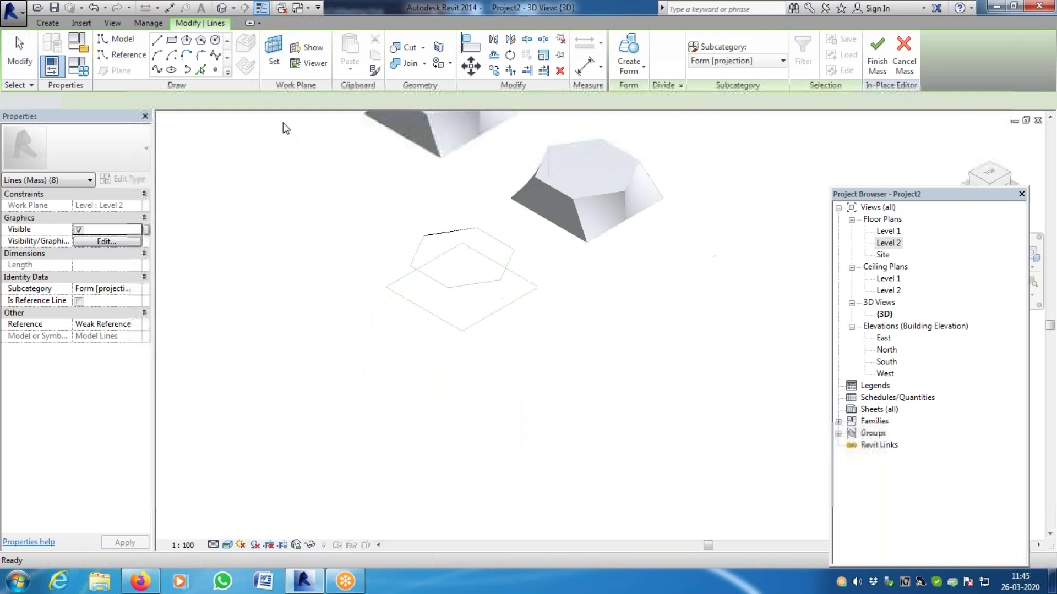
left_click_drag(395, 260, 513, 380)
left_click(642, 72)
left_click(645, 94)
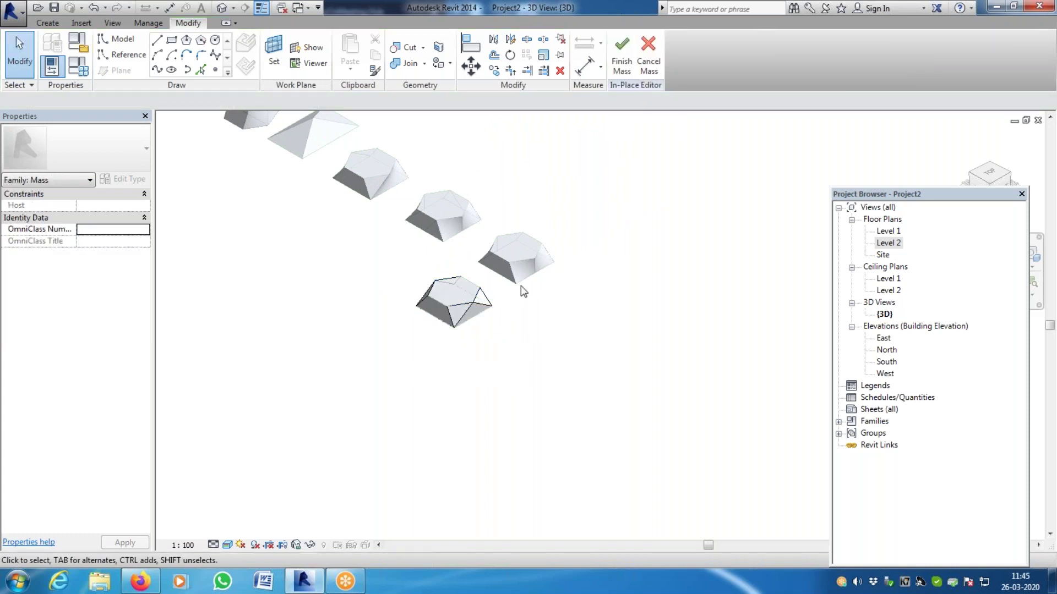
Examine the new form's faces and the tiny edge at the cut-off hexagon vertex, comparing them with the neighbouring mass
scroll(446, 321, "up", 3)
scroll(582, 284, "up", 2)
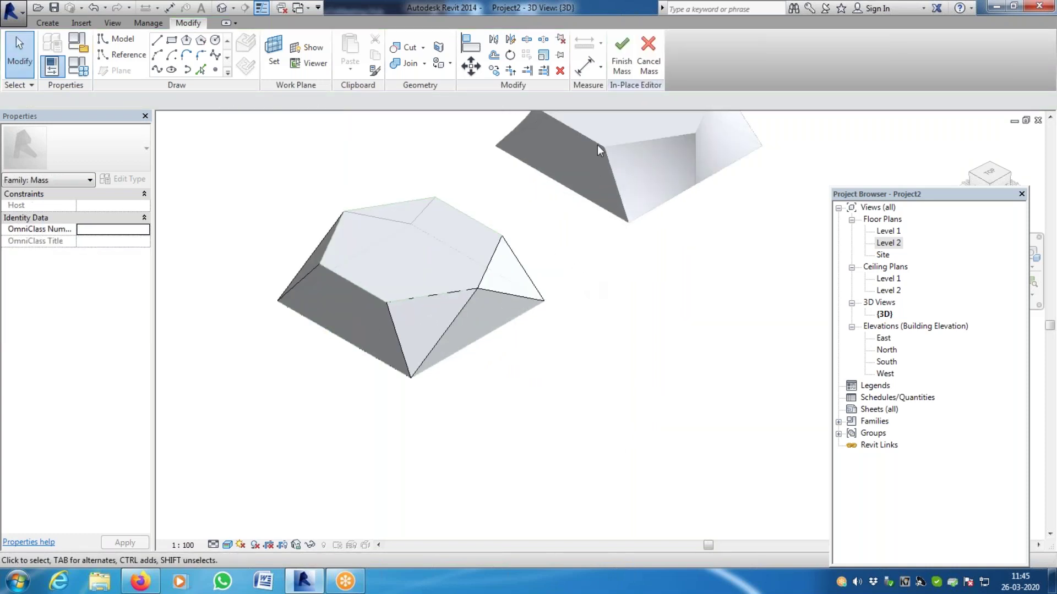
scroll(479, 292, "up", 5)
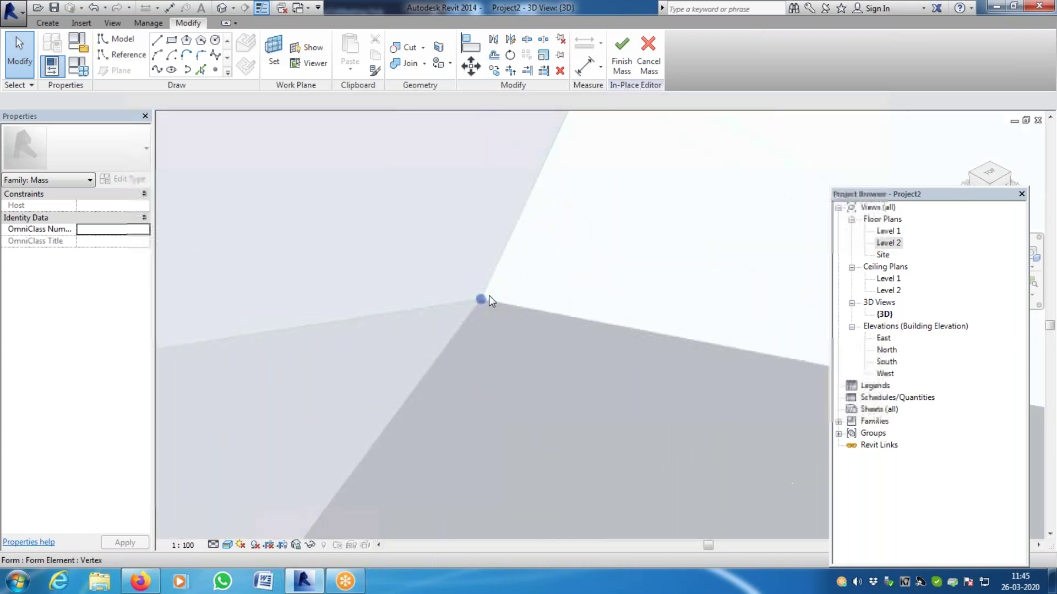
scroll(514, 313, "down", 5)
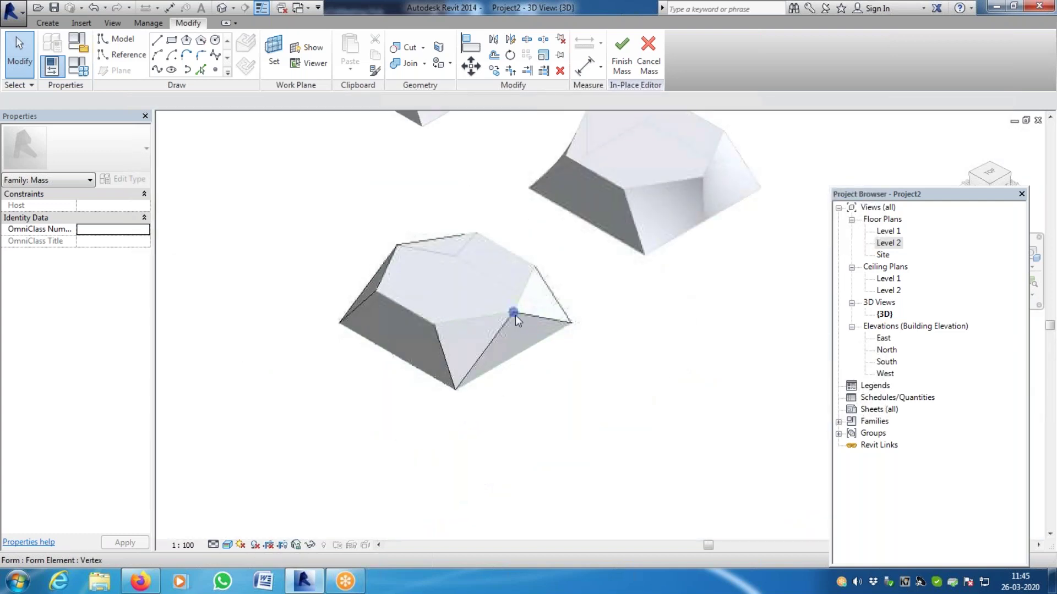
scroll(515, 315, "up", 1)
scroll(514, 316, "up", 4)
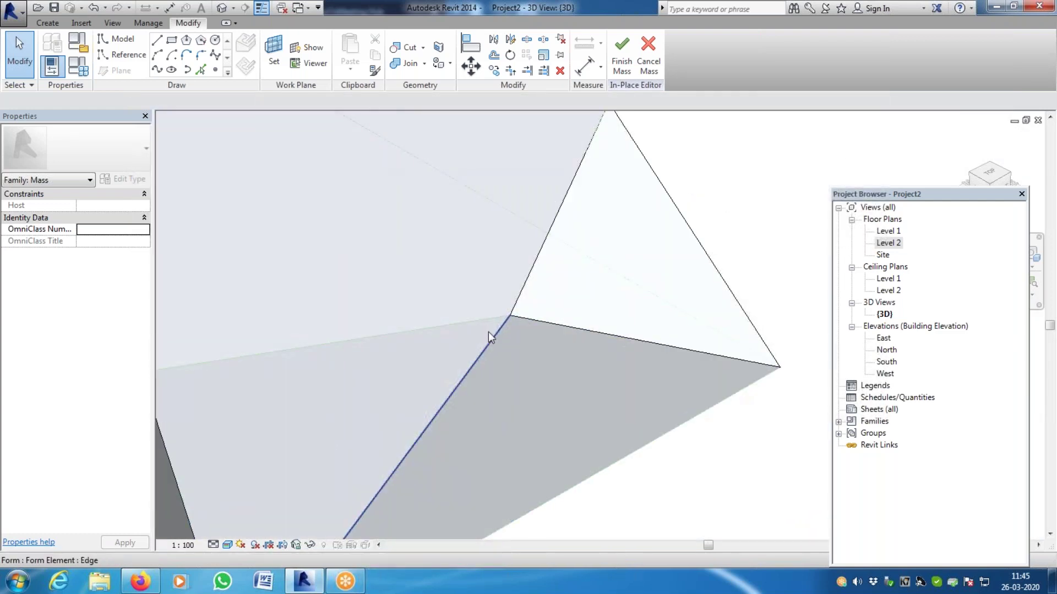
scroll(504, 328, "down", 4)
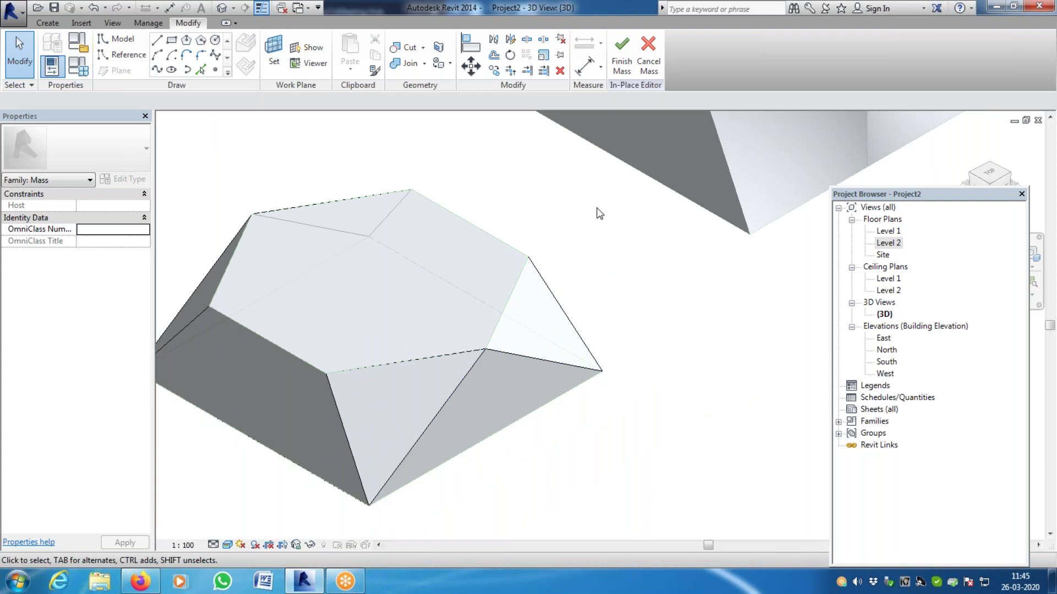
scroll(599, 215, "down", 3)
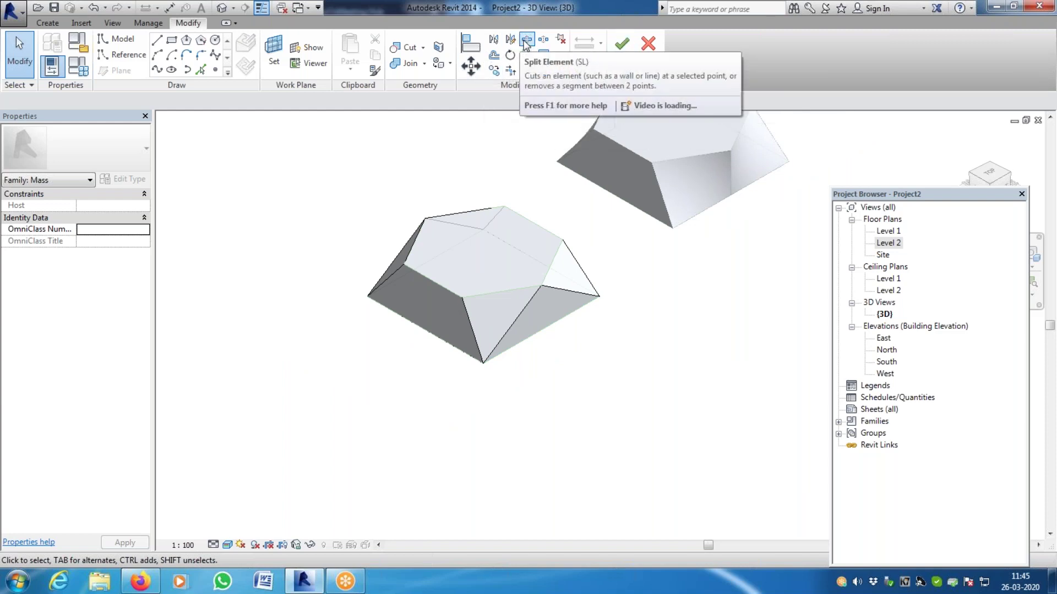
scroll(542, 290, "up", 6)
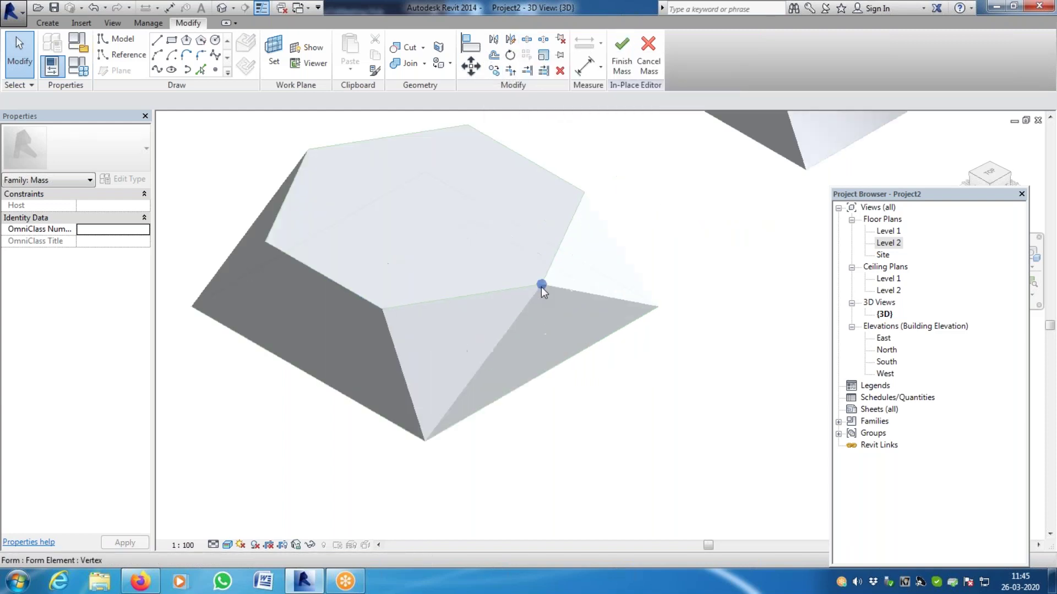
middle_click_drag(546, 259, 487, 244)
scroll(520, 250, "up", 2)
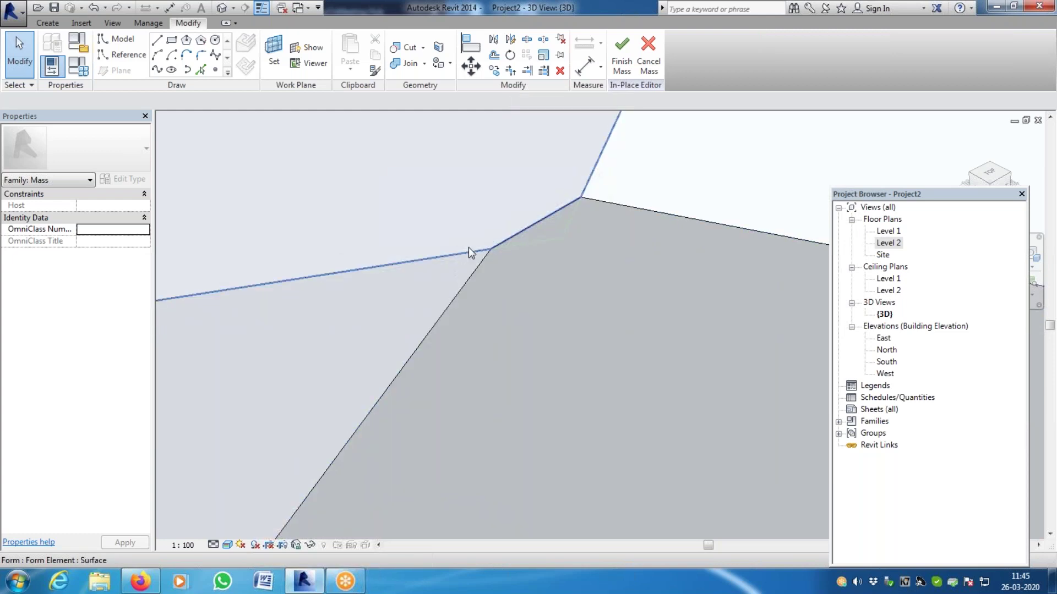
scroll(541, 225, "down", 3)
scroll(538, 229, "up", 4)
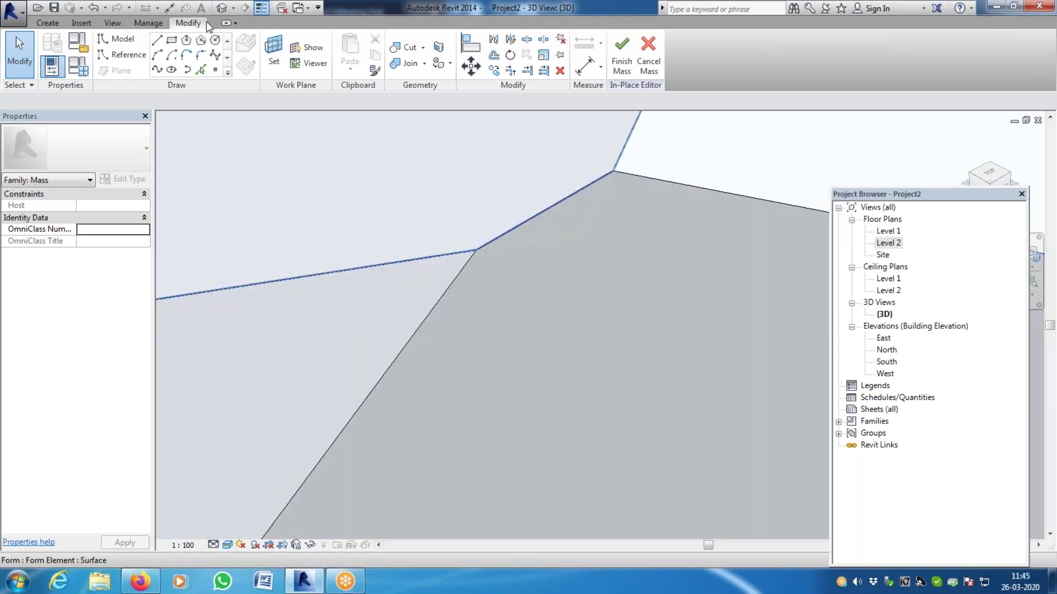
Try an aligned dimension on the tiny edge in the 3D view and finish the in-place mass
left_click(174, 8)
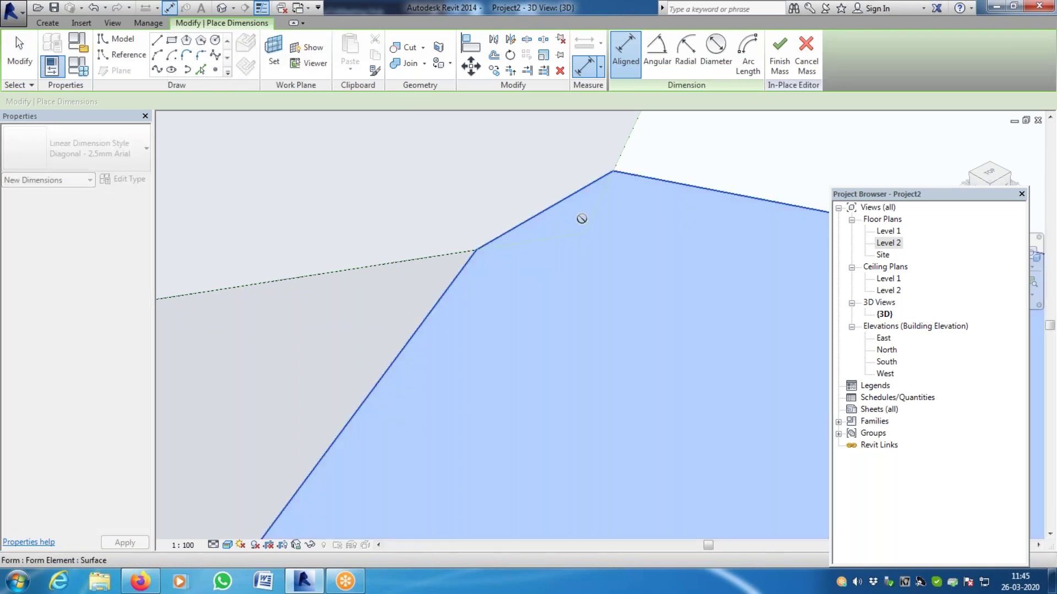
left_click(781, 55)
key("Escape")
Try to dimension the tiny edge with aligned dimensions in the 3D view and the Level 2 floor plan
left_click(175, 8)
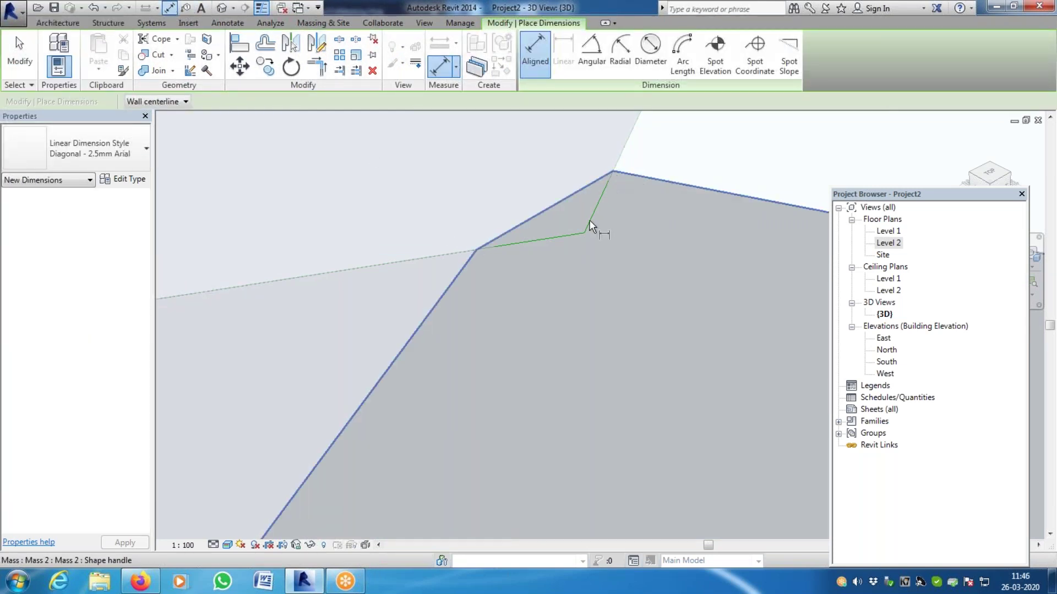
double_click(883, 242)
scroll(484, 287, "down", 3)
scroll(447, 306, "up", 4)
scroll(447, 306, "up", 4)
scroll(550, 376, "up", 3)
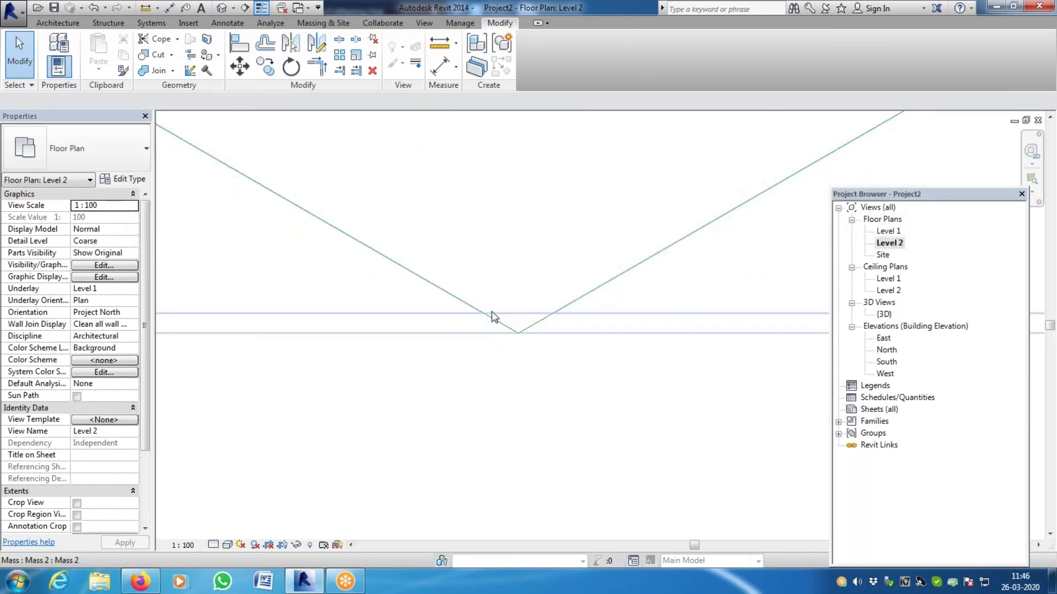
scroll(272, 363, "down", 2)
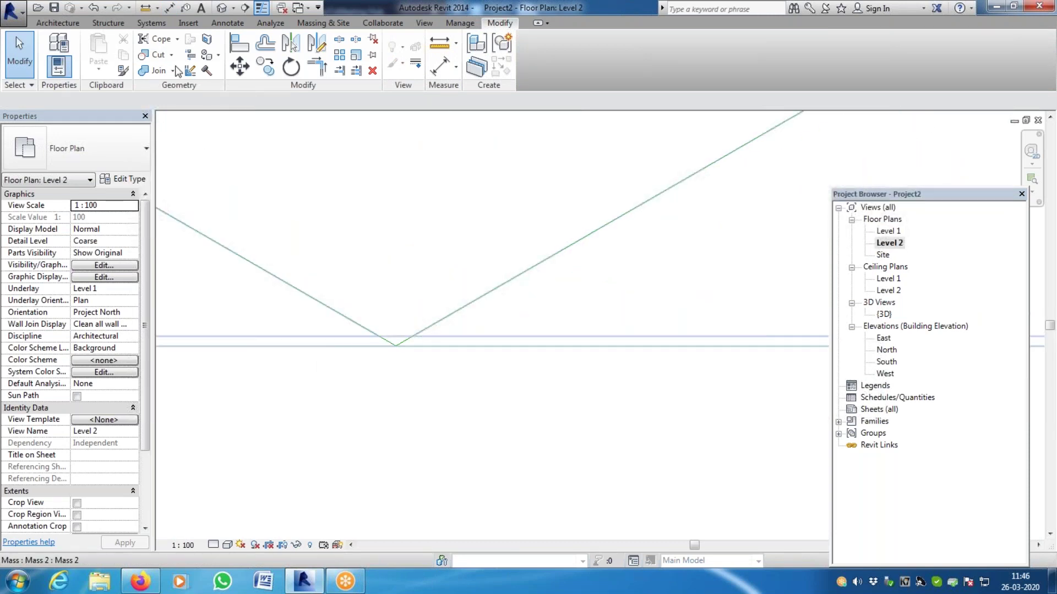
left_click(169, 9)
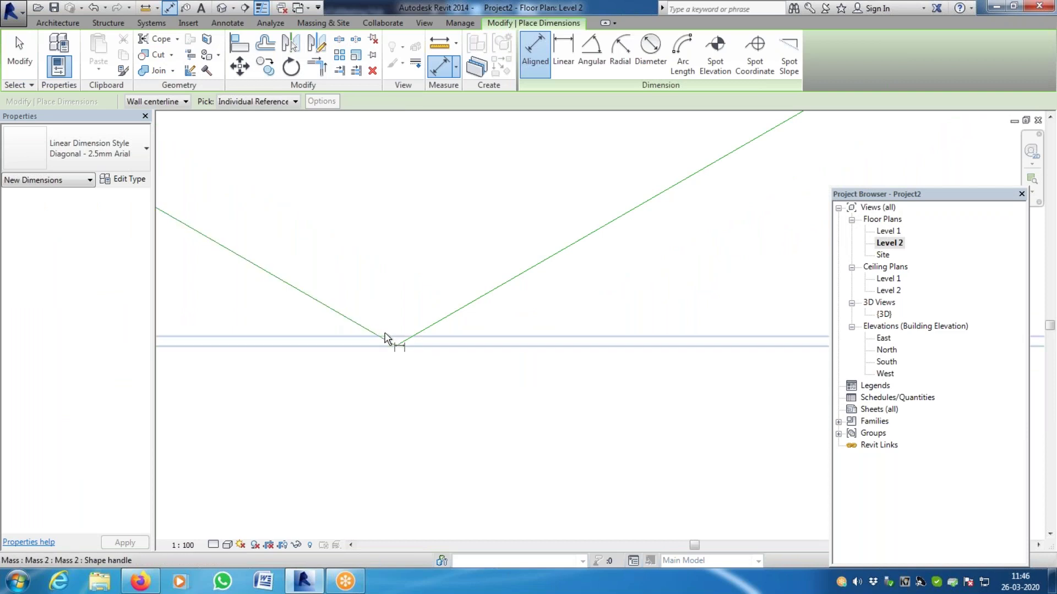
left_click(885, 243)
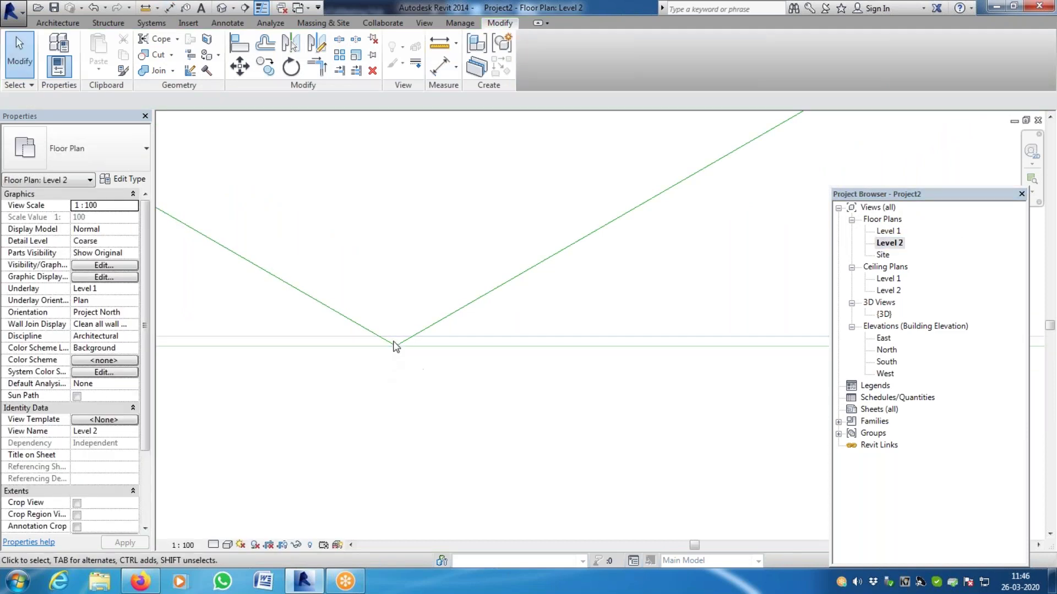
left_click(170, 9)
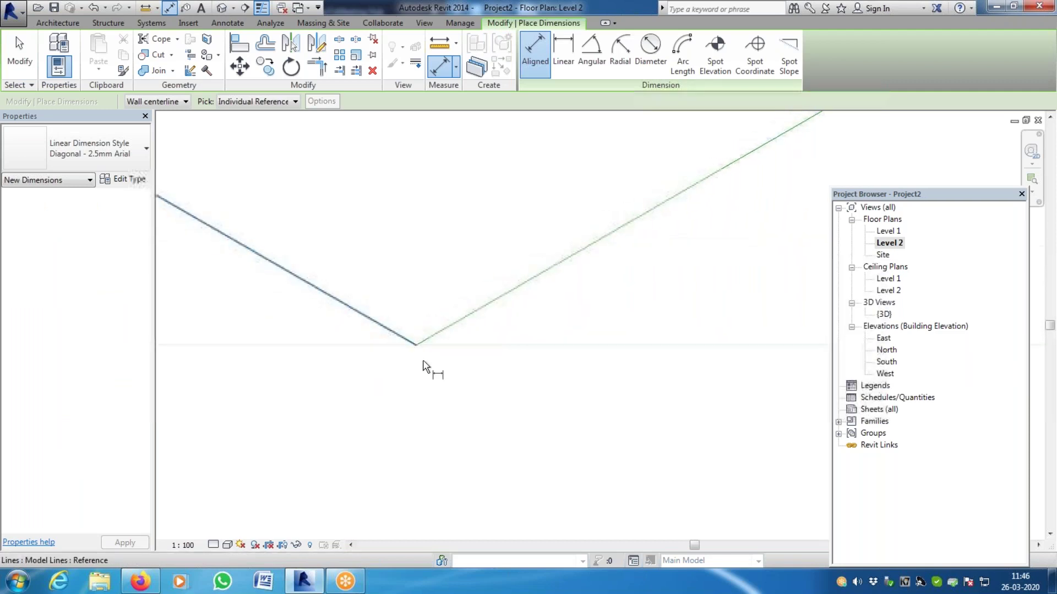
scroll(585, 295, "up", 2)
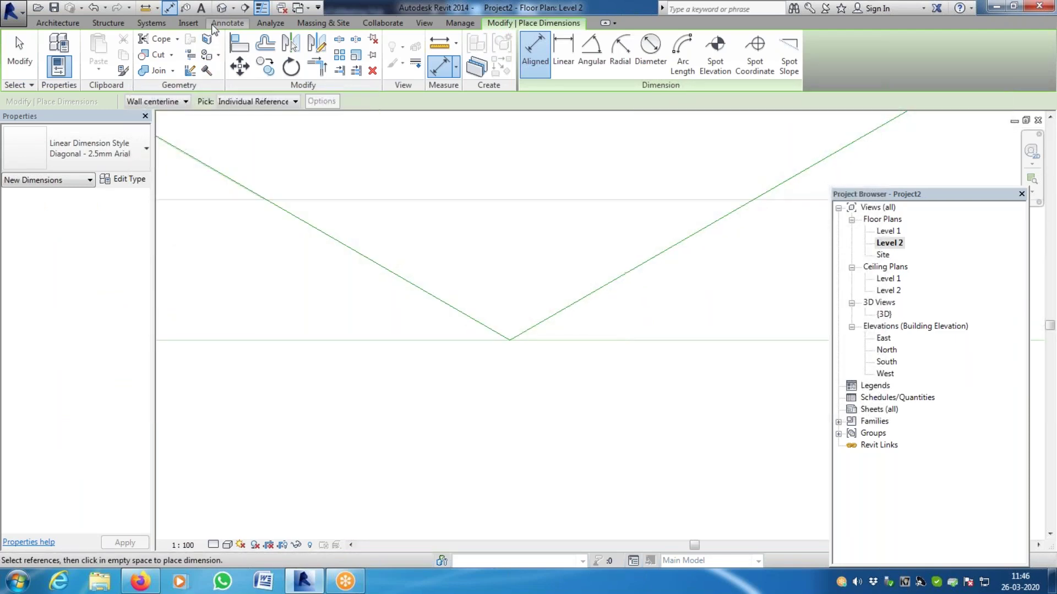
left_click(222, 8)
scroll(537, 319, "up", 5)
key("Escape")
key("Escape")
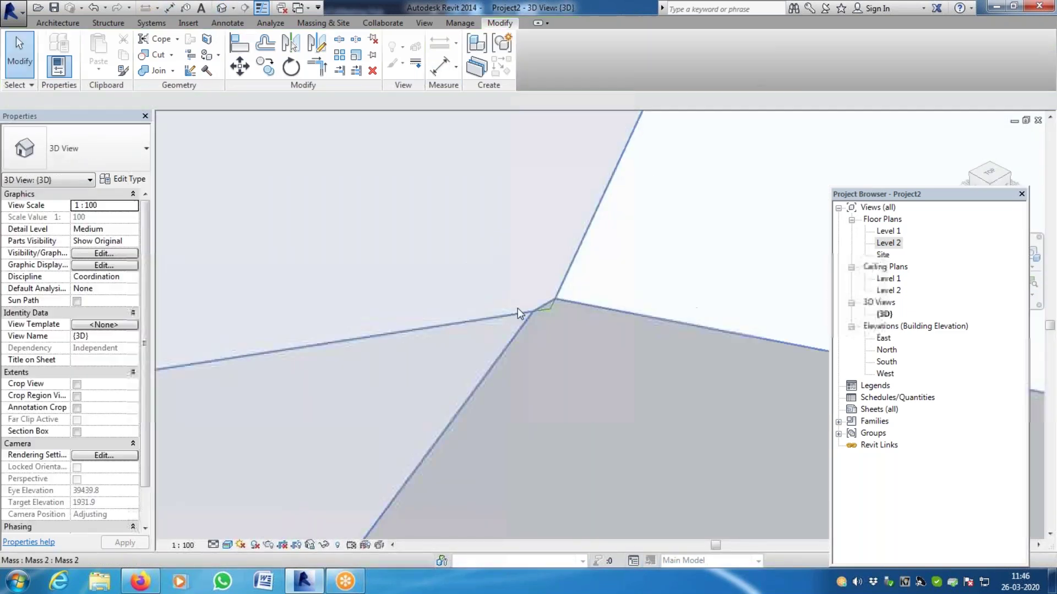
Compare the finished mass with the pyramid and the other square-to-hexagon masses in the 3D view
scroll(529, 330, "down", 8)
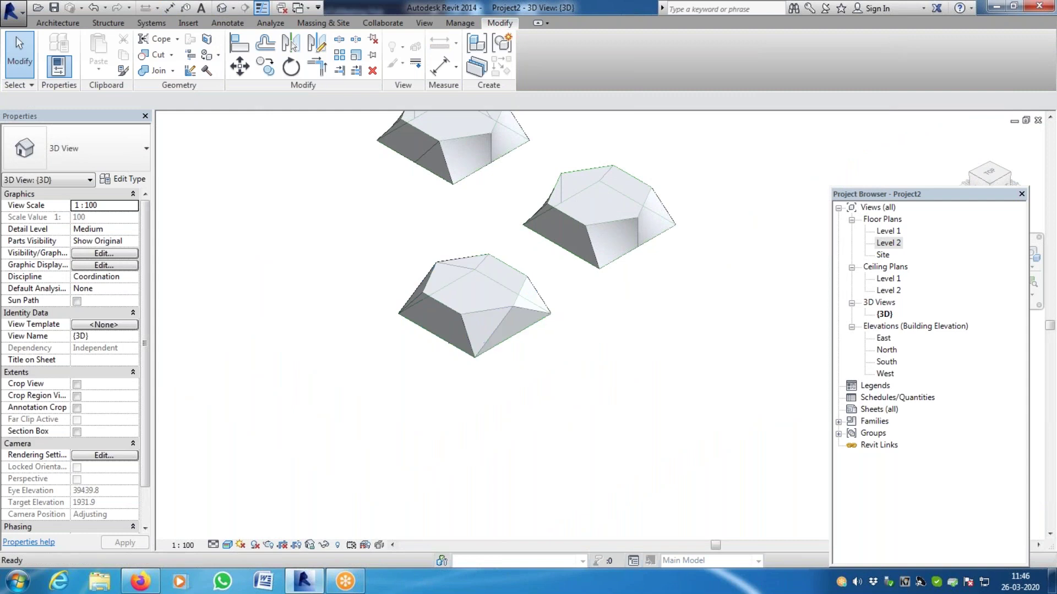
key("ctrl+s")
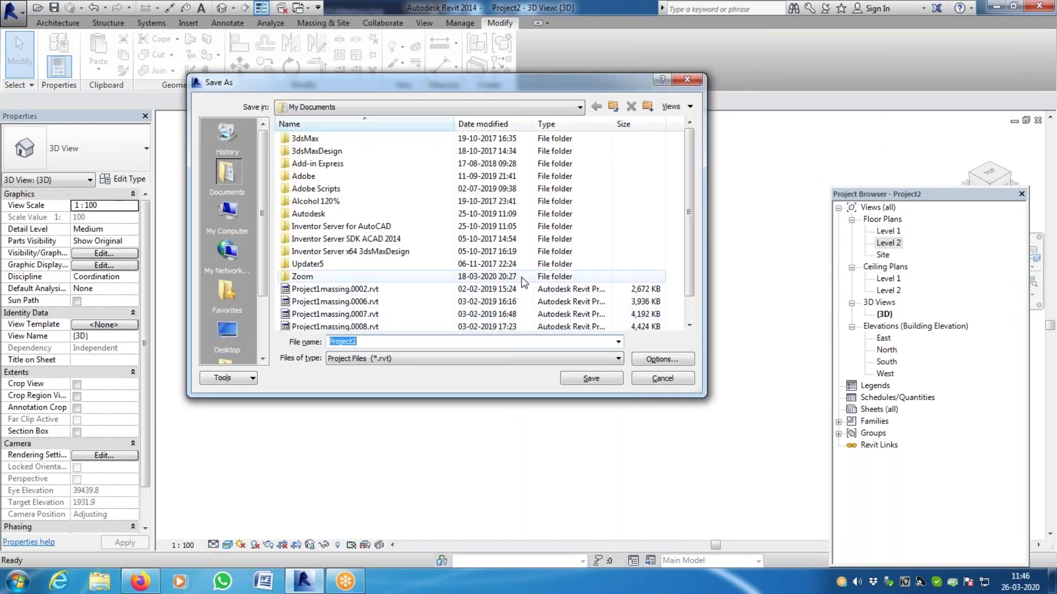
key("Escape")
scroll(568, 384, "up", 3)
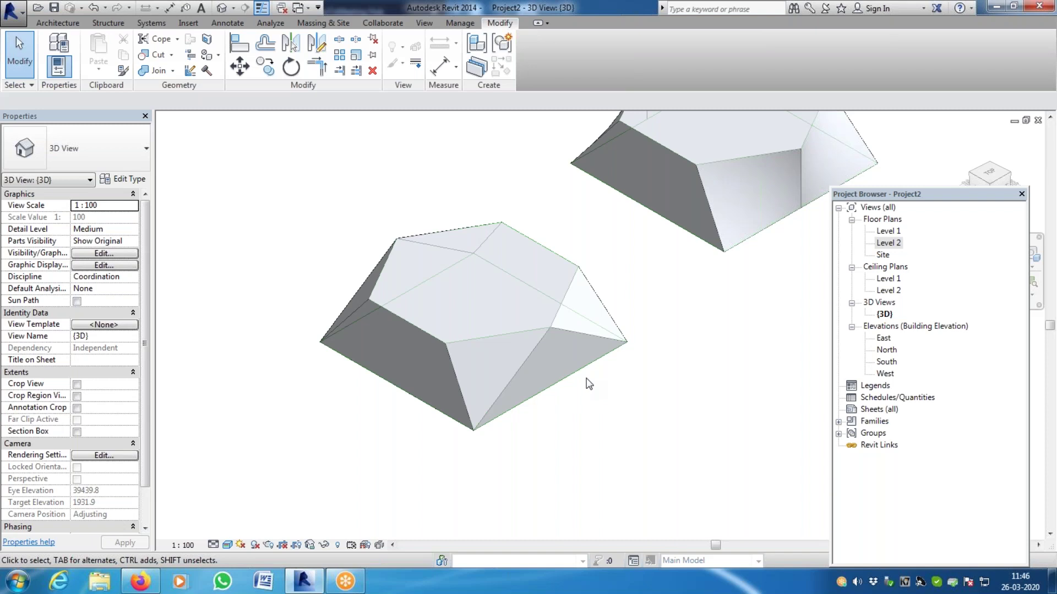
scroll(588, 384, "down", 5)
scroll(282, 222, "up", 2)
scroll(364, 256, "up", 5)
left_click(478, 297)
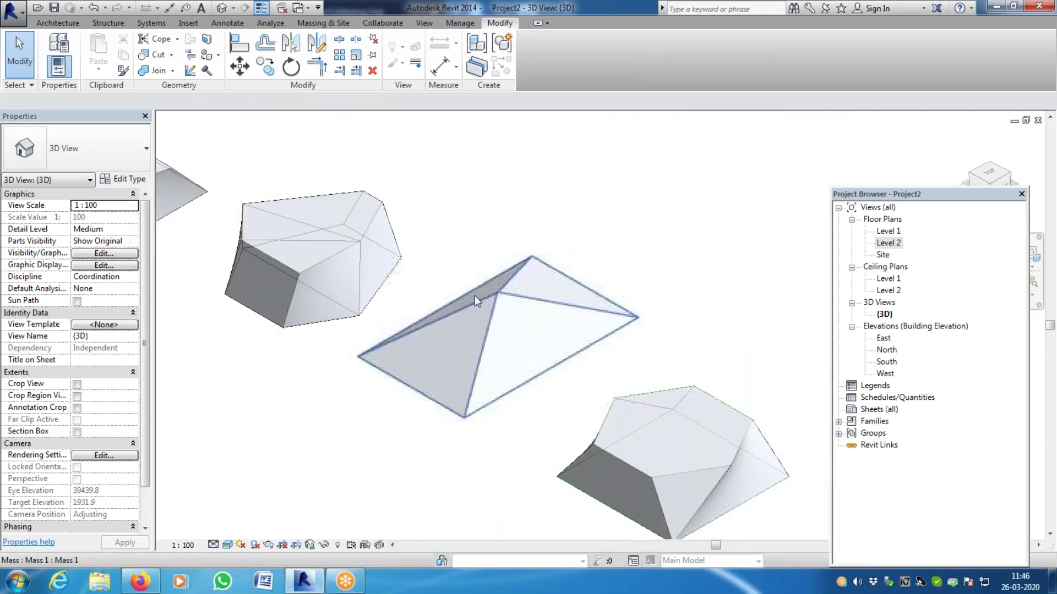
scroll(484, 300, "up", 1)
scroll(500, 303, "up", 2)
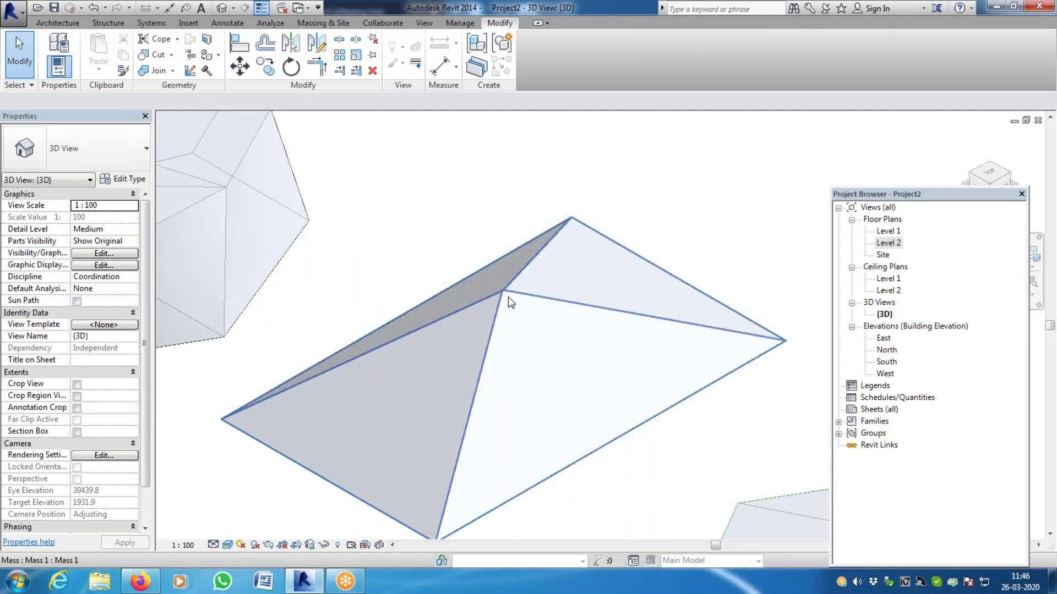
scroll(442, 246, "down", 6)
scroll(542, 333, "up", 3)
scroll(543, 333, "up", 4)
scroll(587, 361, "down", 3)
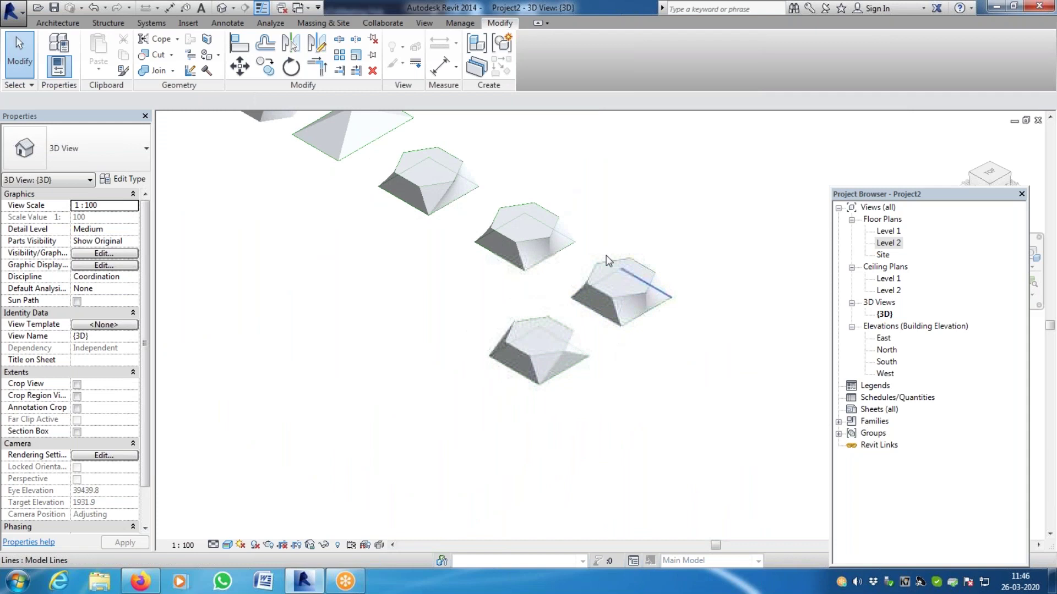
scroll(531, 241, "up", 3)
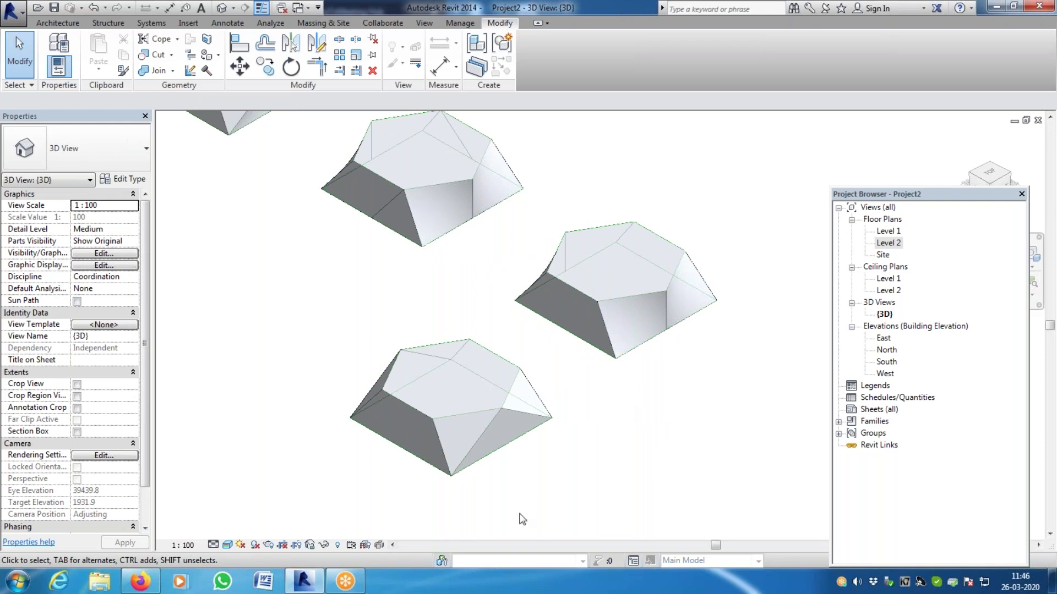
scroll(556, 338, "down", 5)
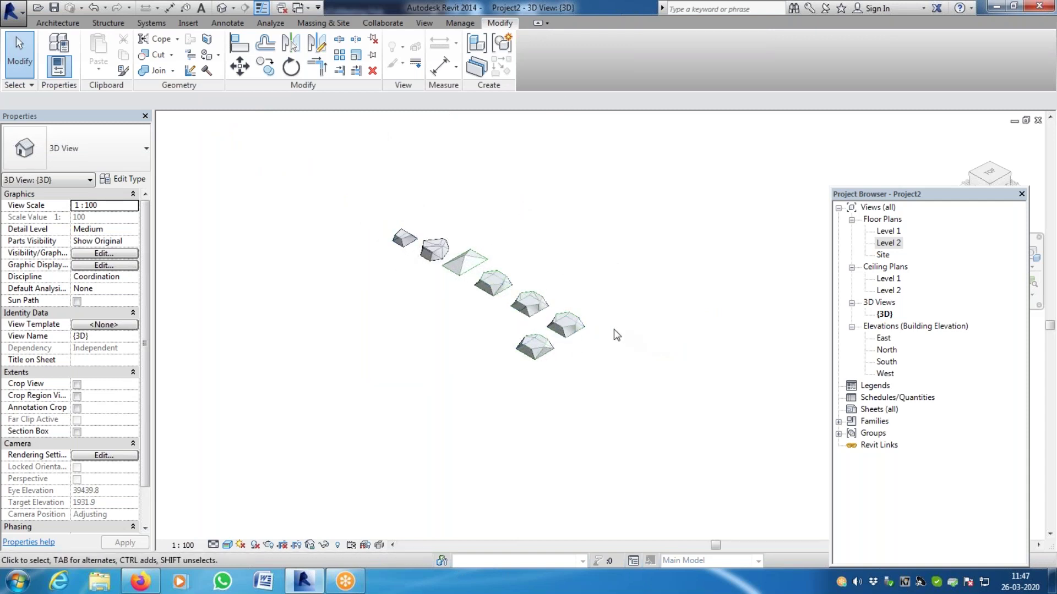
Start saving the project and browse from the Downloads (F:) drive through the FROM D folder to the personal commons folder
double_click(531, 304)
left_click(579, 107)
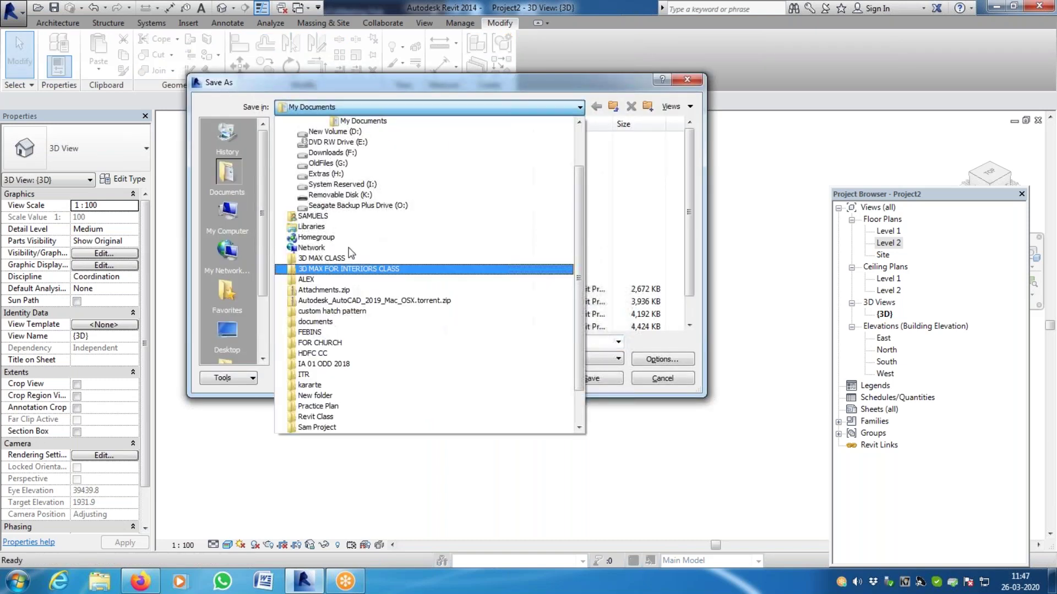
left_click(348, 160)
left_click(355, 109)
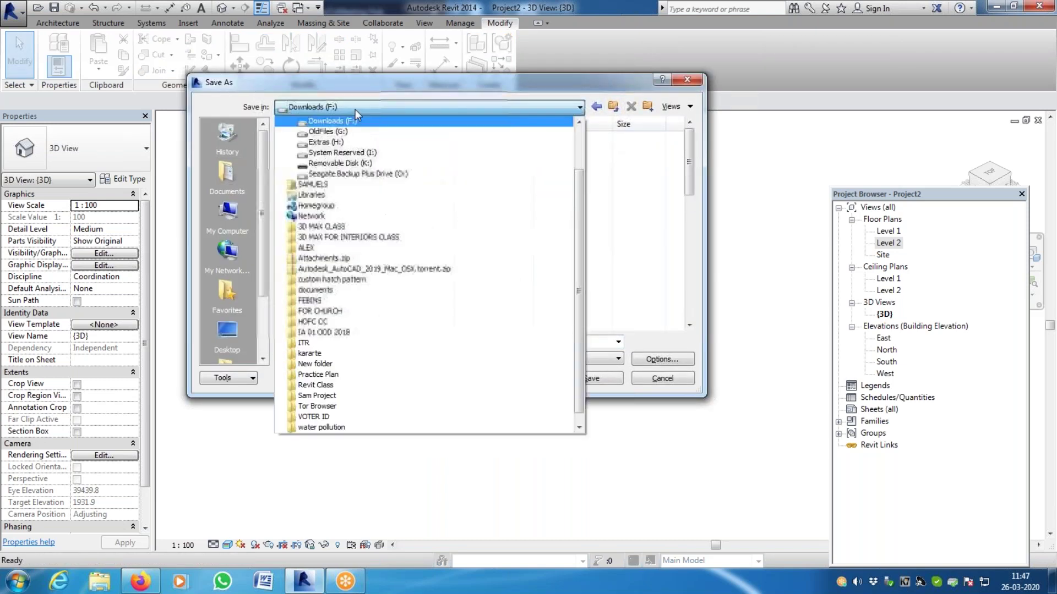
scroll(348, 157, "up", 3)
left_click(348, 154)
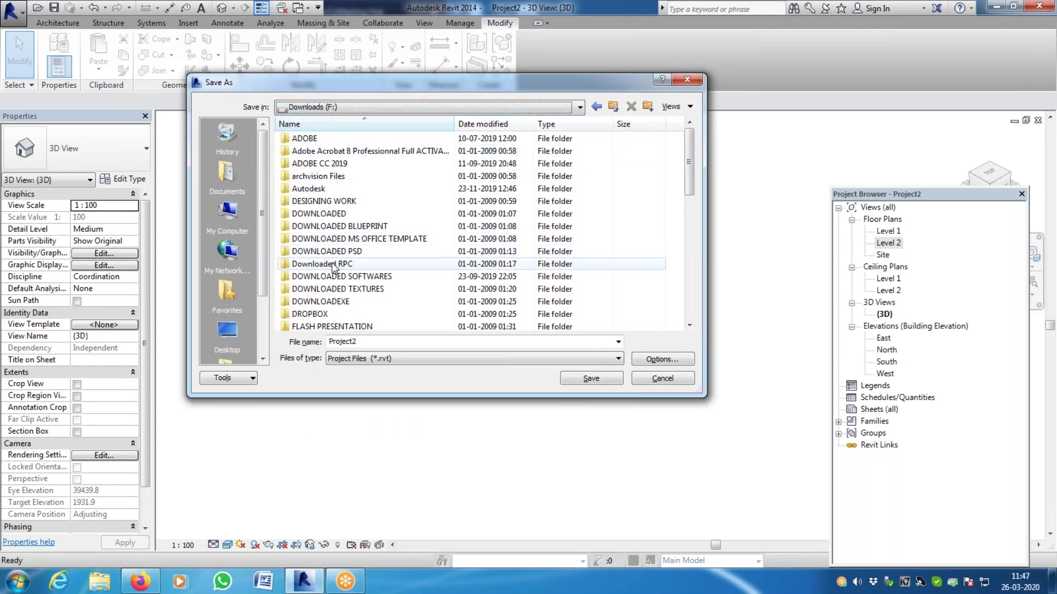
scroll(322, 318, "down", 5)
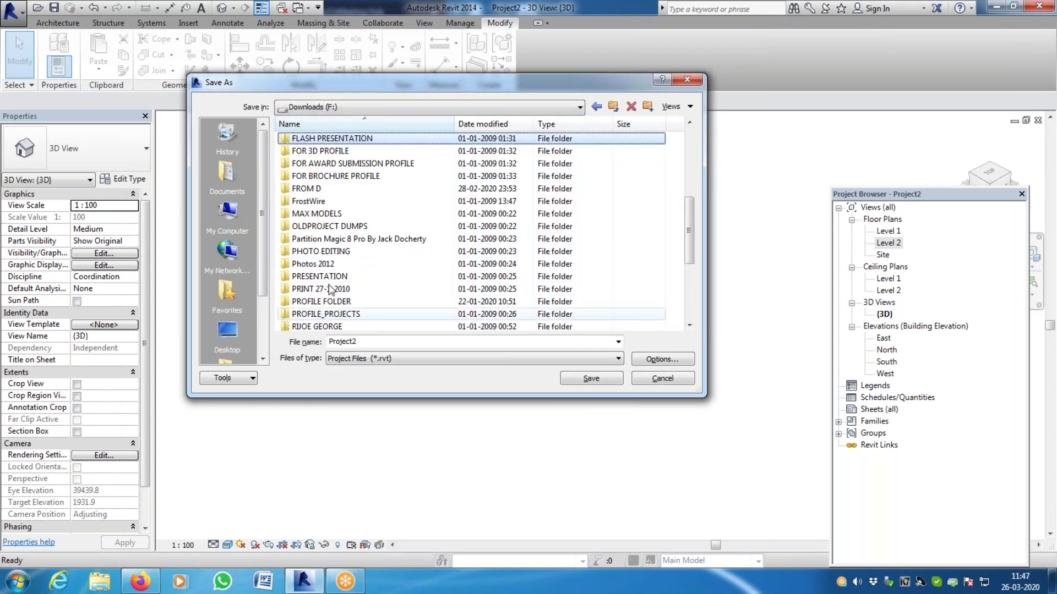
double_click(323, 188)
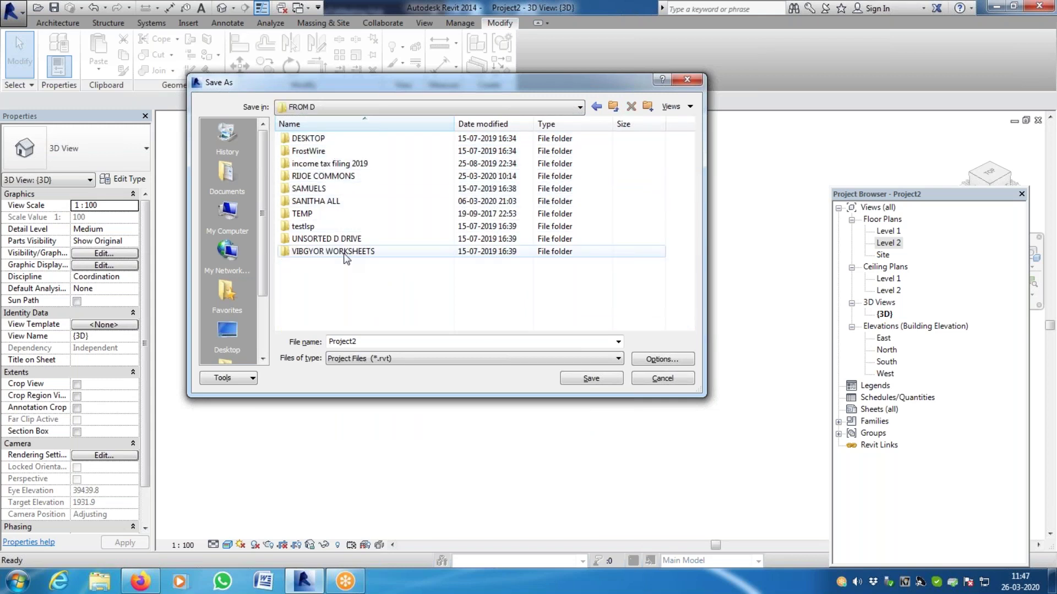
double_click(340, 176)
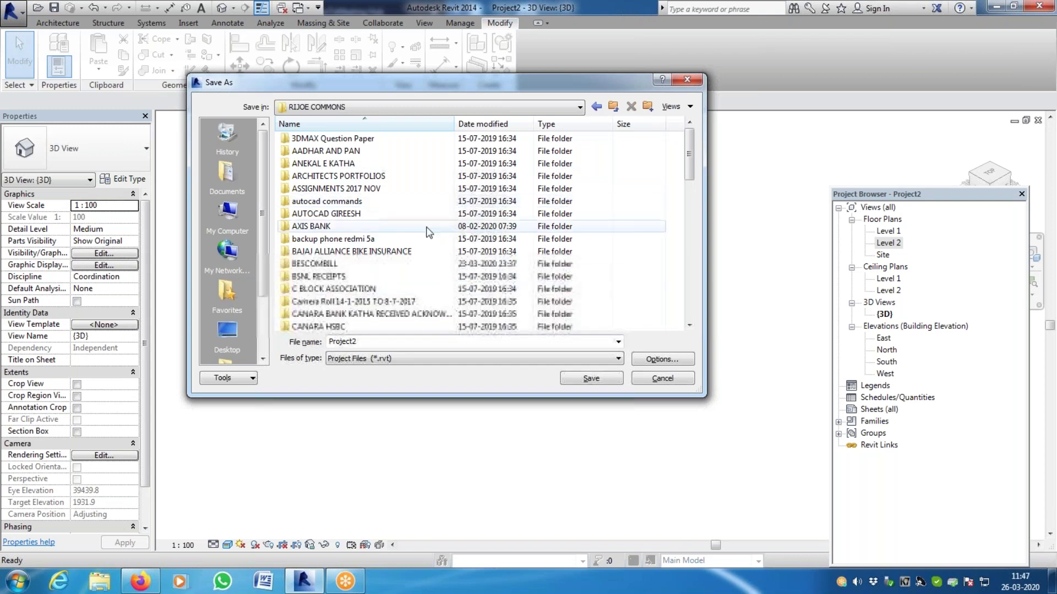
Open the ADVANCED REVIT folder inside the online videos folder as the save location
key("o")
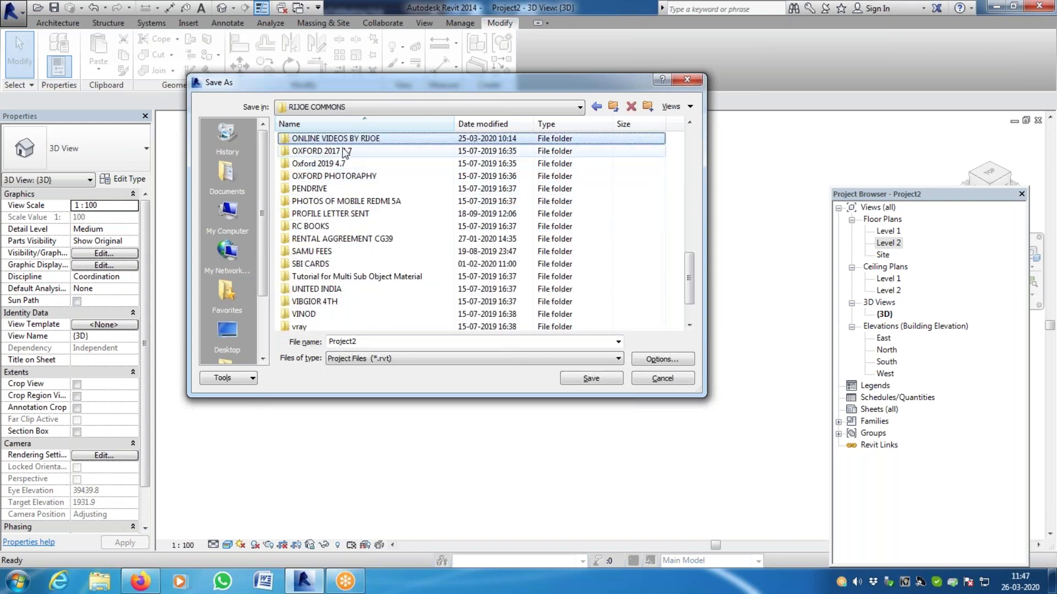
left_click(339, 154)
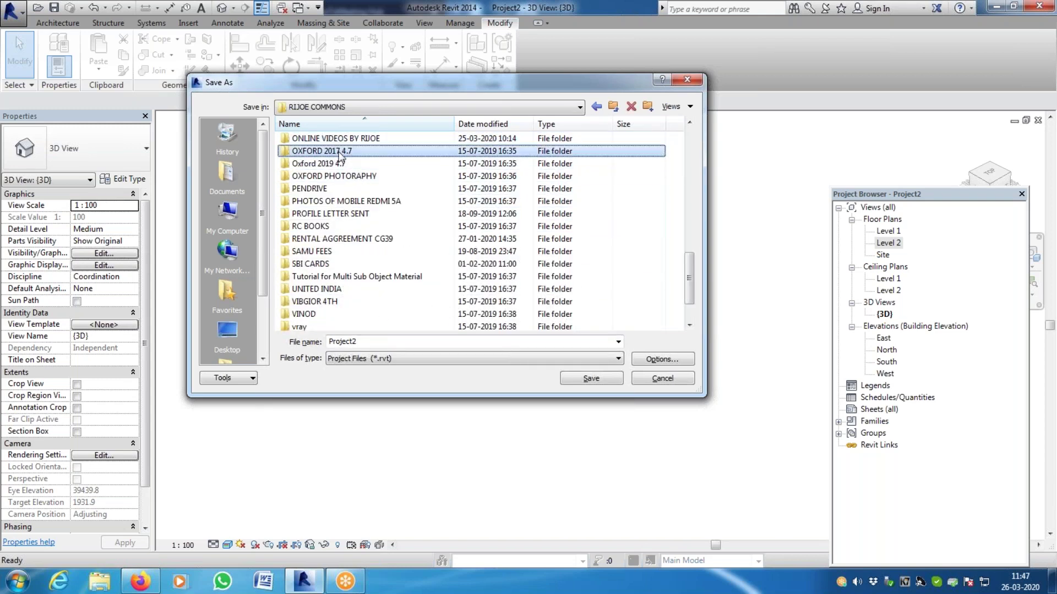
double_click(330, 138)
double_click(342, 138)
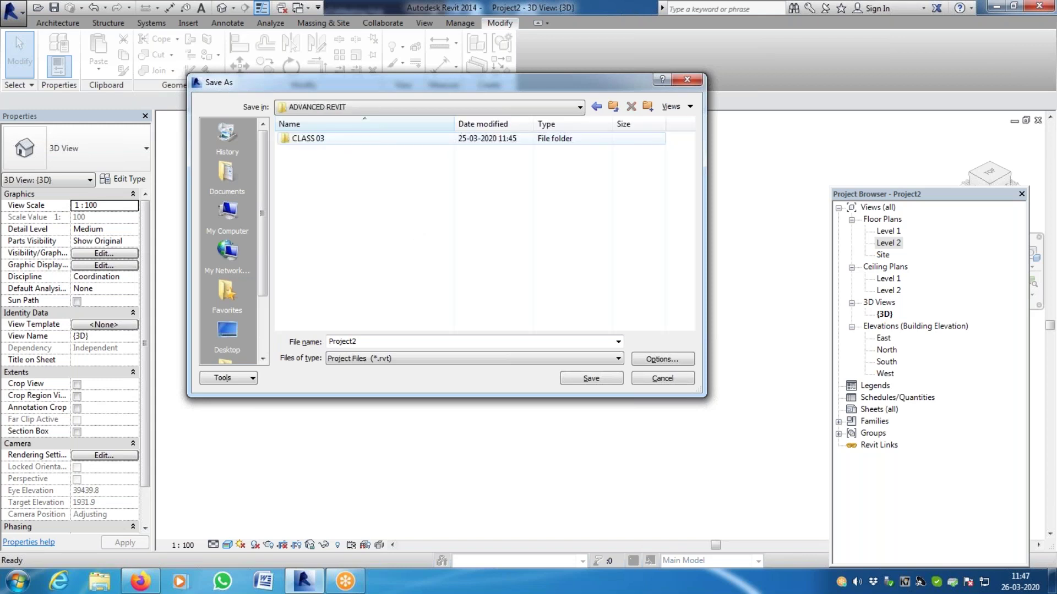
left_click(327, 139)
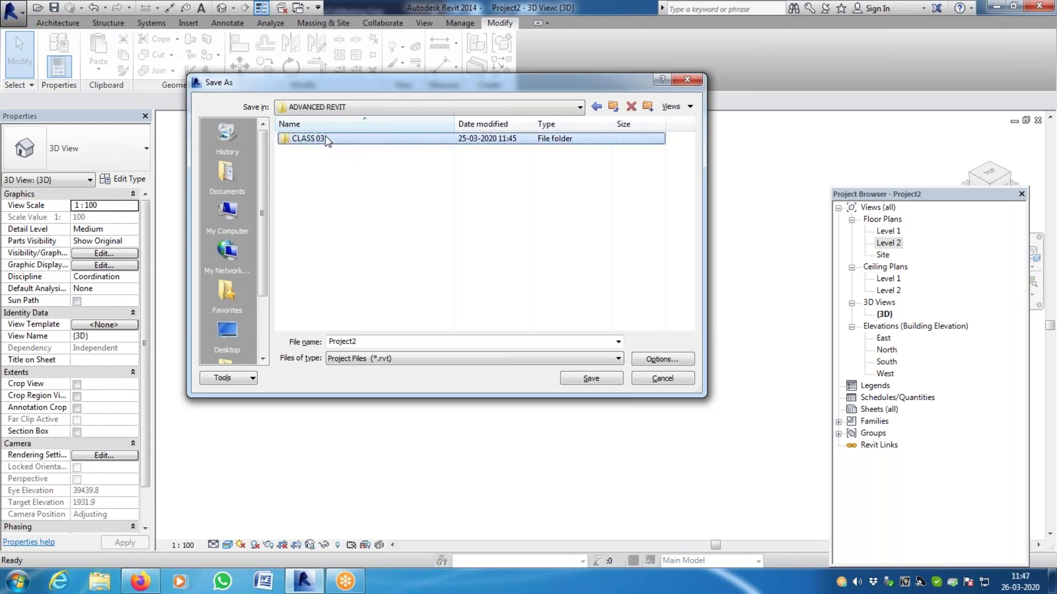
left_click(613, 107)
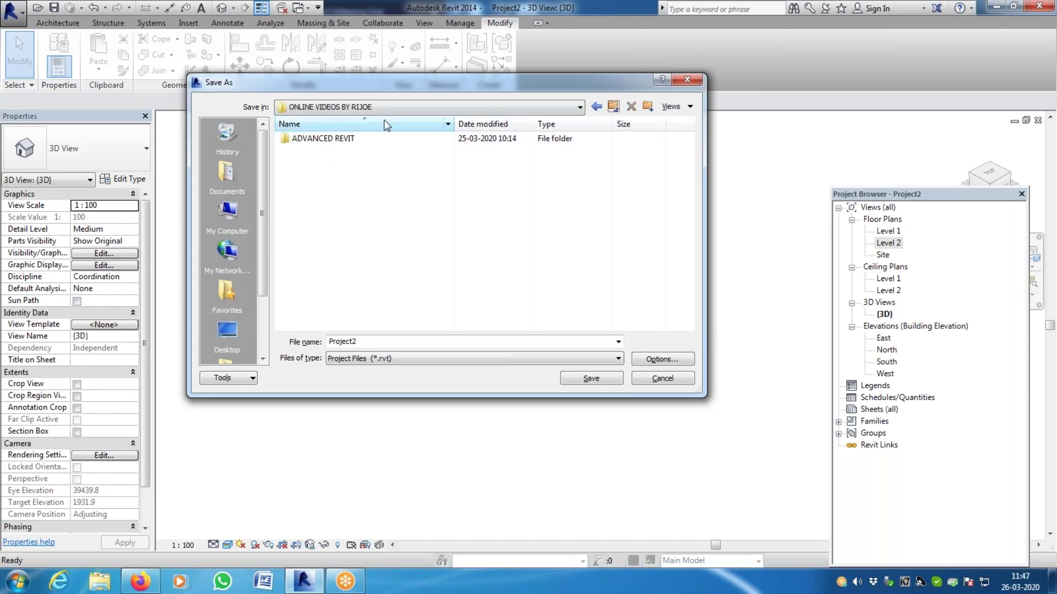
double_click(319, 138)
left_click(320, 140)
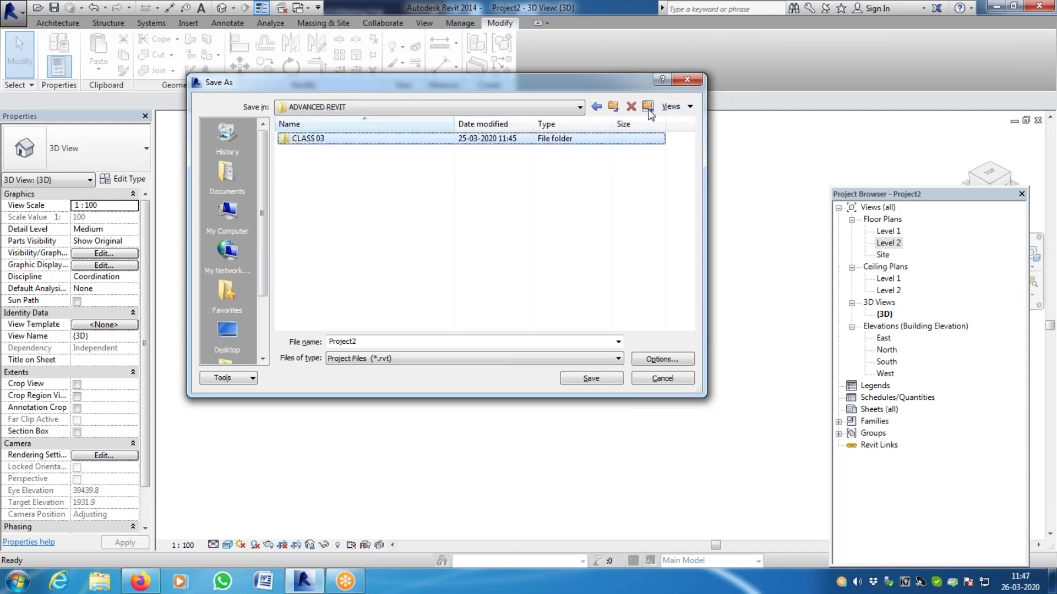
Create a new folder named CLASS 04 beside the CLASS 03 folder
left_click(648, 106)
left_click(312, 152)
left_click(312, 151)
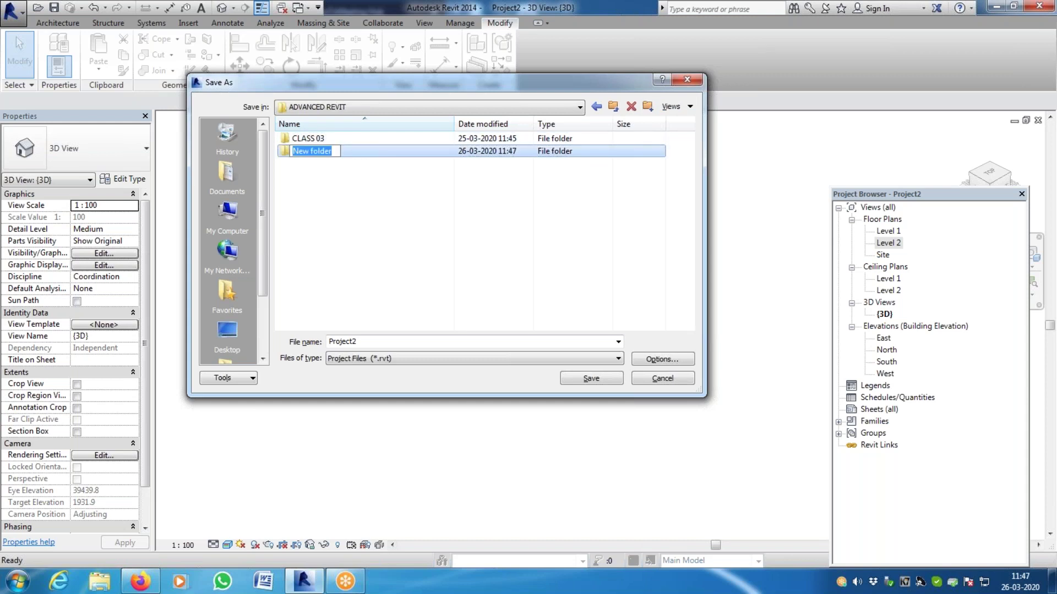
type("C")
key("Return")
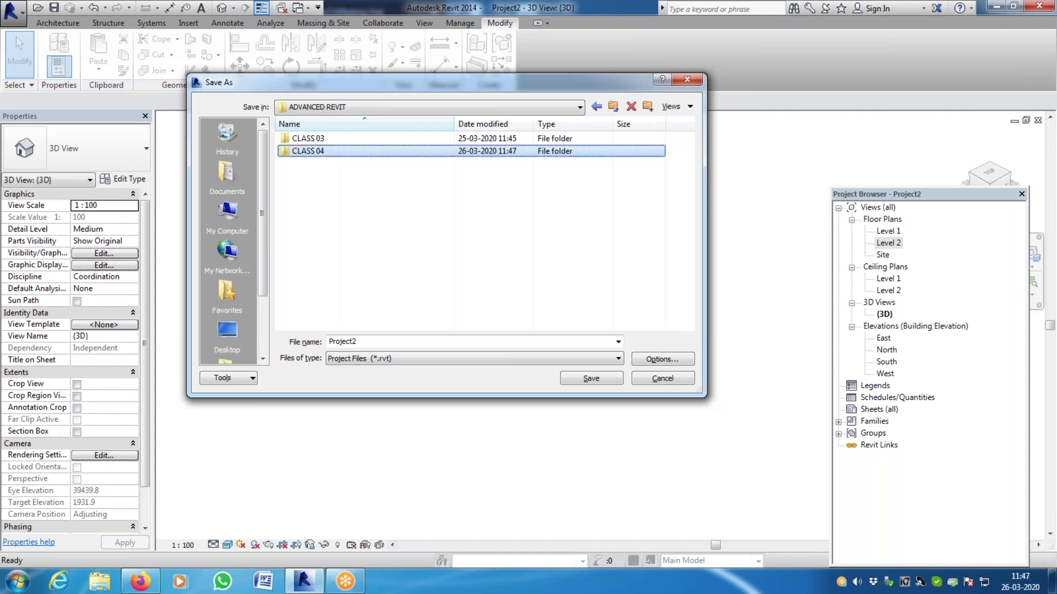
Save the project in the CLASS 04 folder under the file name mASSING
key("Return")
double_click(367, 341)
type("mASSING")
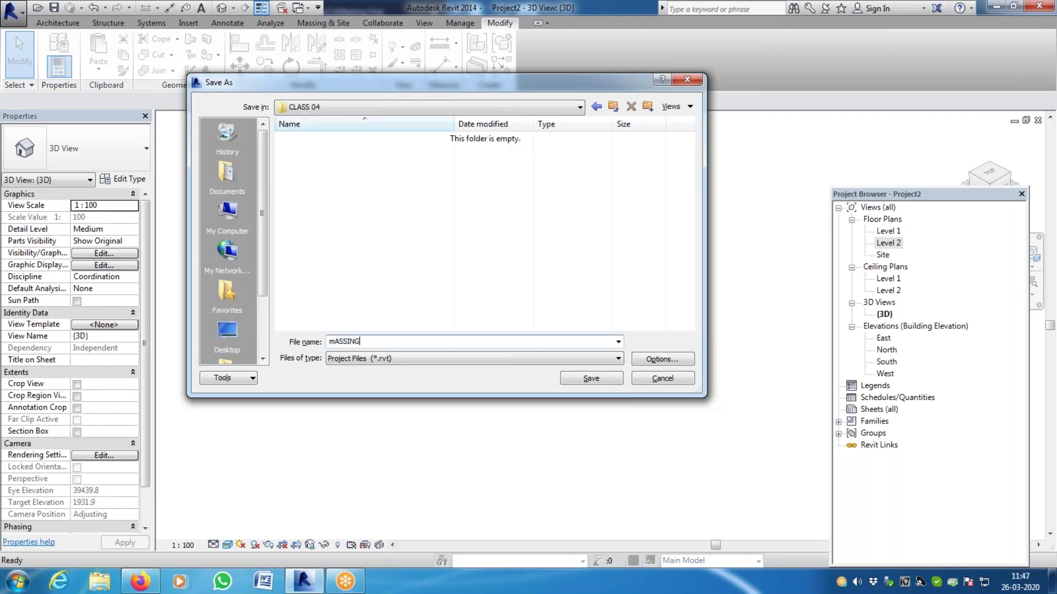
key("Return")
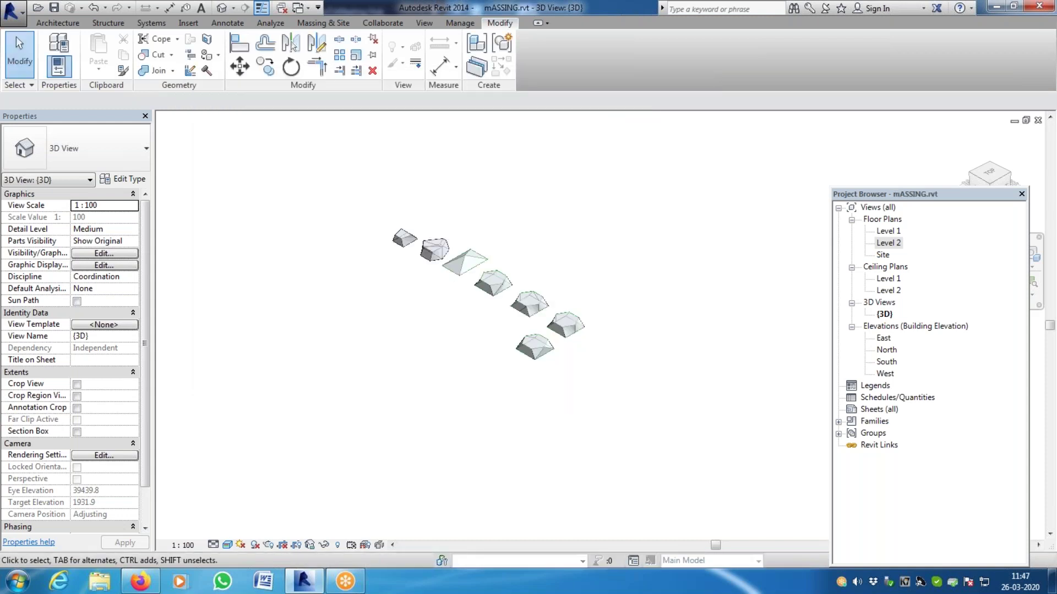
Move the four square-to-hexagon masses together in the Level 1 floor plan, clearing the area between the elevation markers
scroll(401, 342, "down", 2)
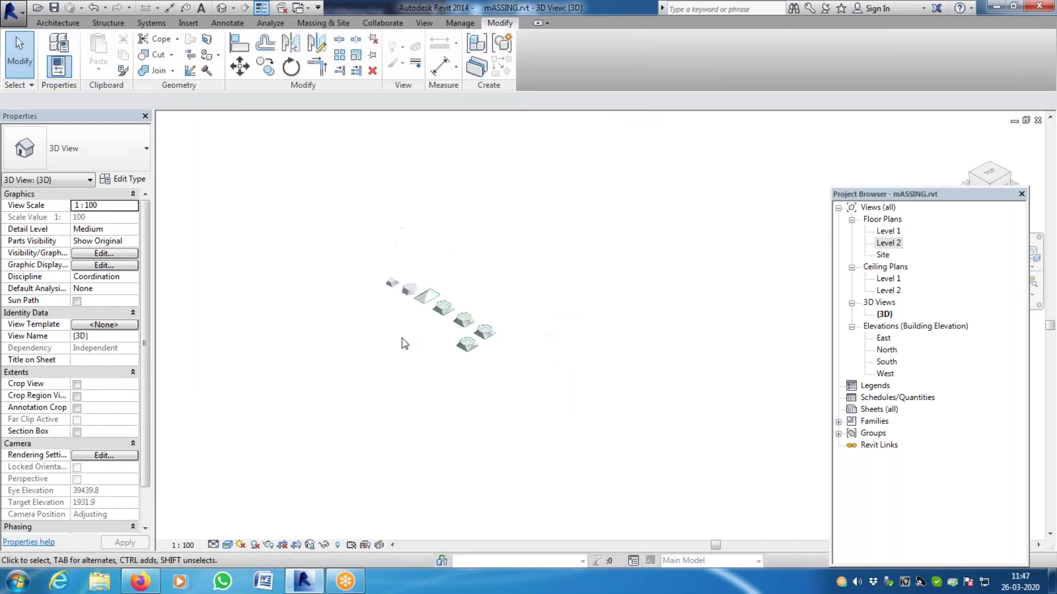
left_click(887, 232)
double_click(886, 232)
scroll(330, 435, "down", 5)
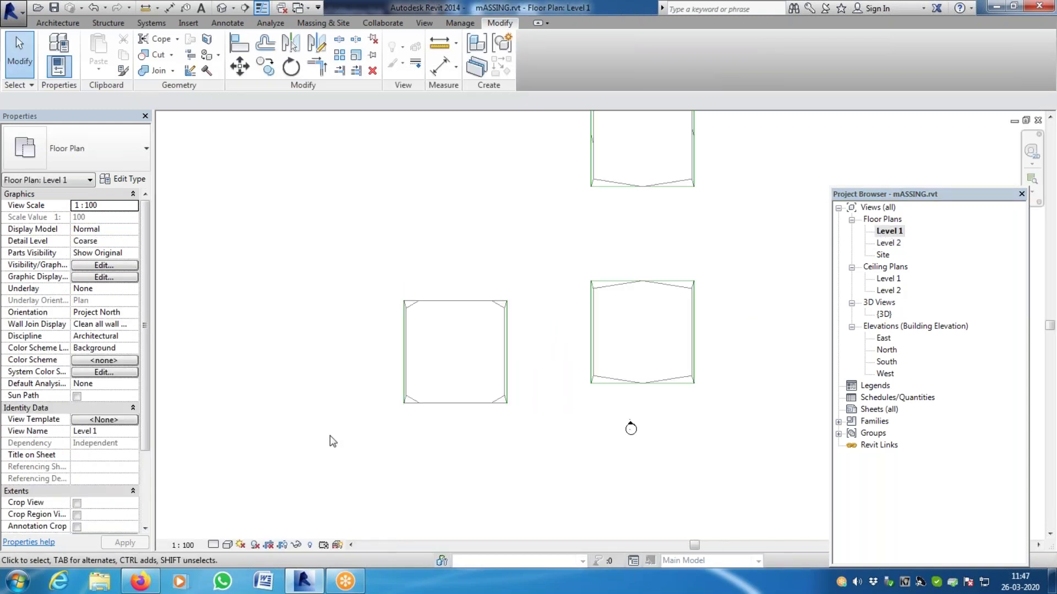
scroll(330, 434, "up", 3)
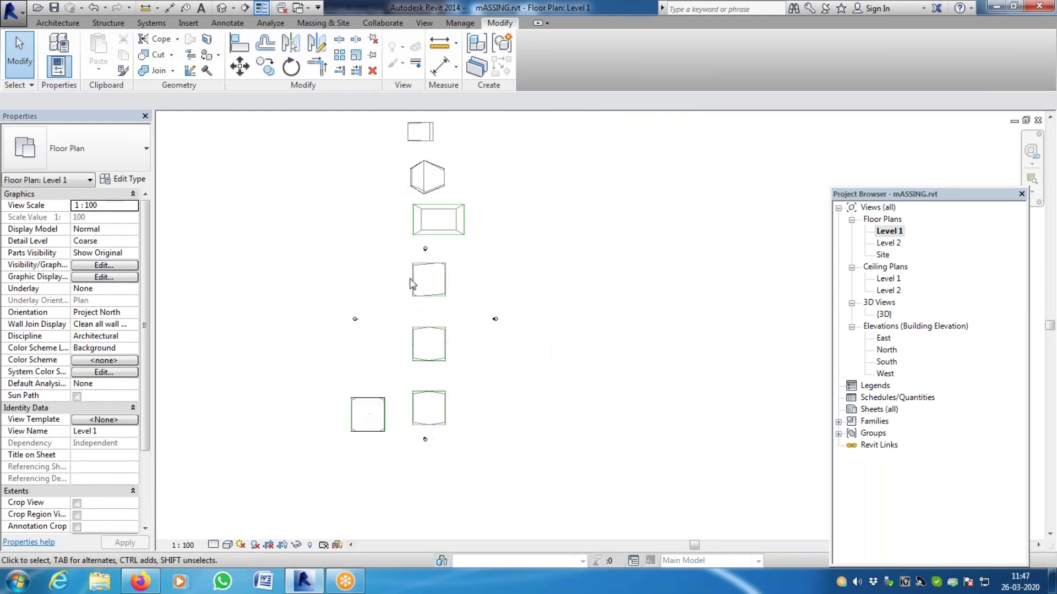
left_click_drag(460, 396, 458, 439)
left_click_drag(330, 388, 396, 455, "ctrl")
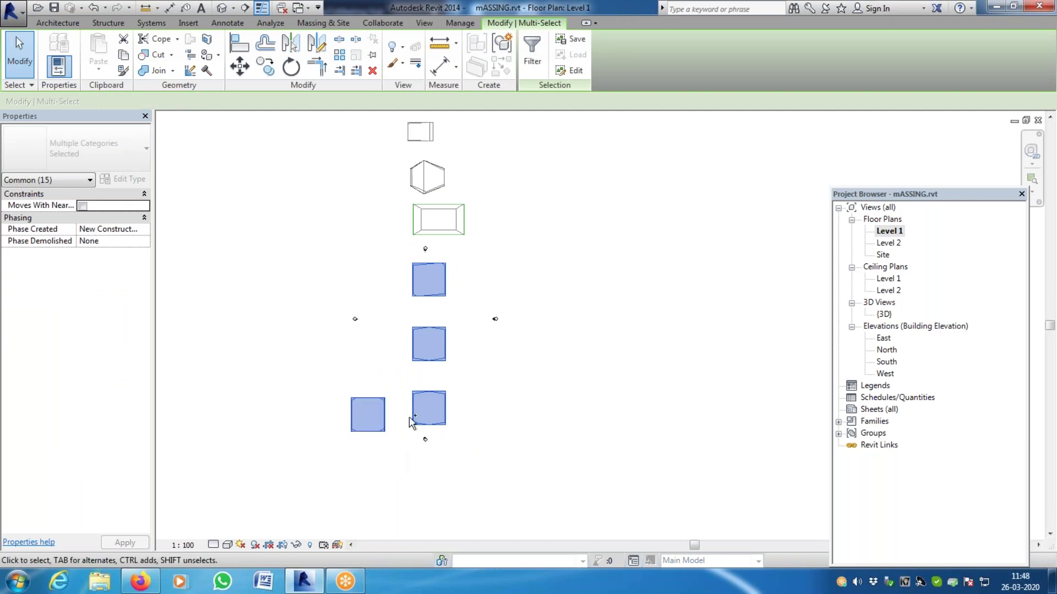
left_click_drag(444, 266, 619, 125)
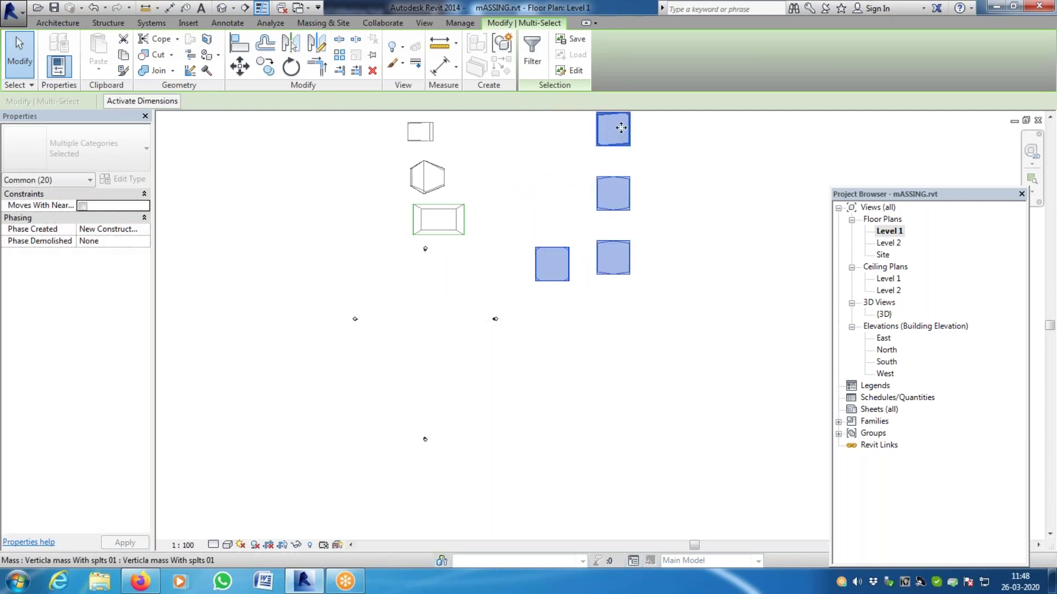
scroll(453, 288, "up", 2)
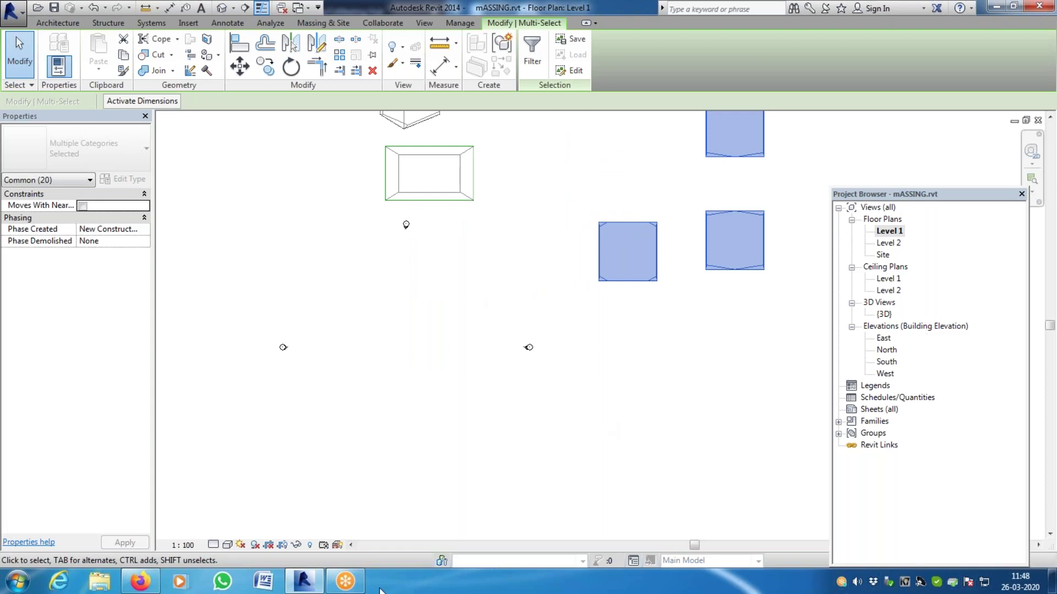
Check the moved masses individually in the Level 1 plan and compare them with the hexagon outlines in the 3D view
mouse_move(345, 582)
left_click(639, 257)
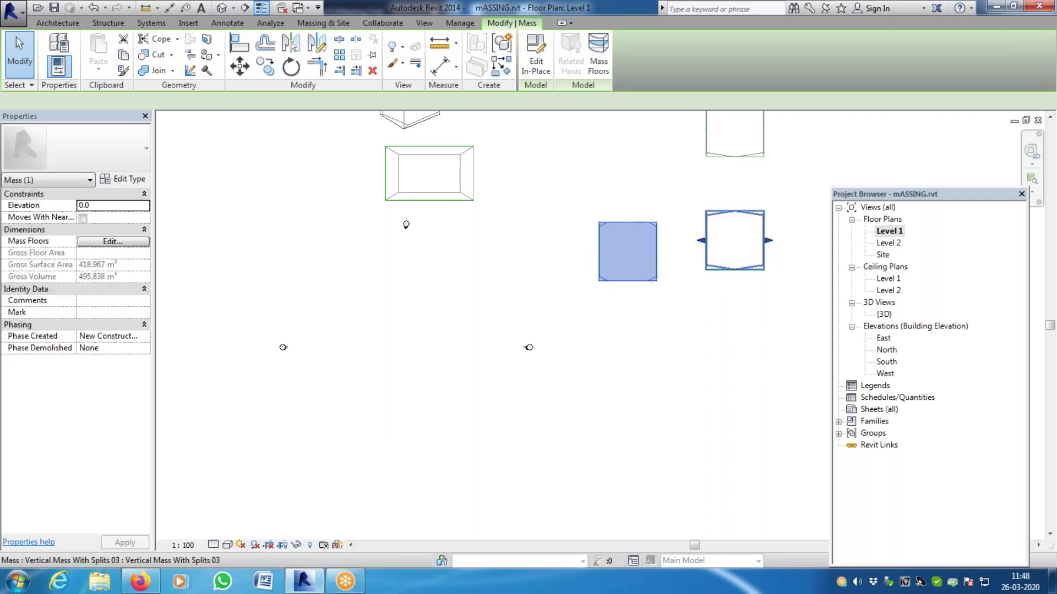
left_click(755, 252)
scroll(533, 369, "down", 3)
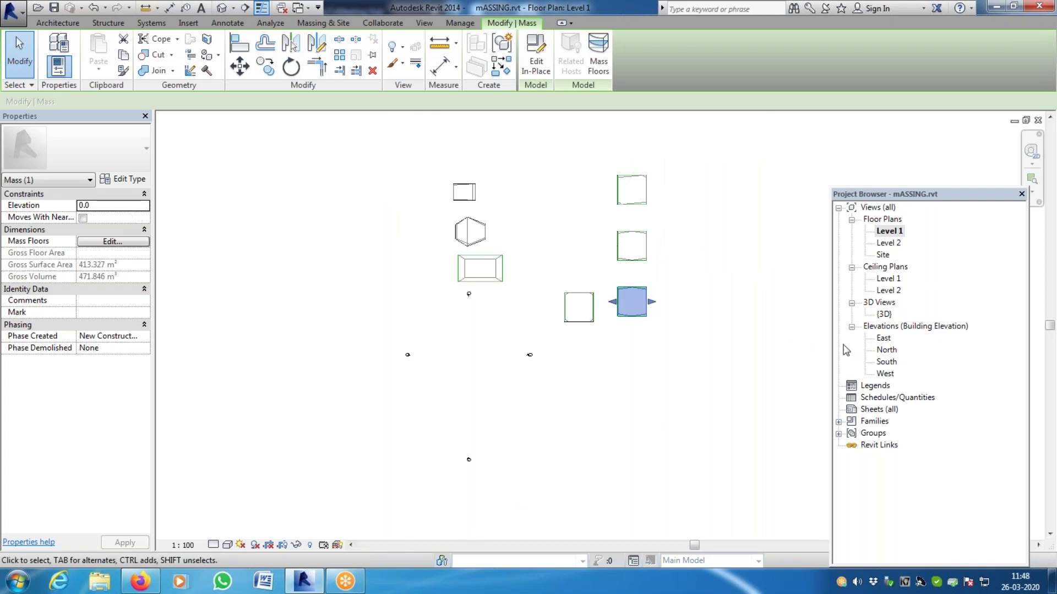
left_click(890, 244)
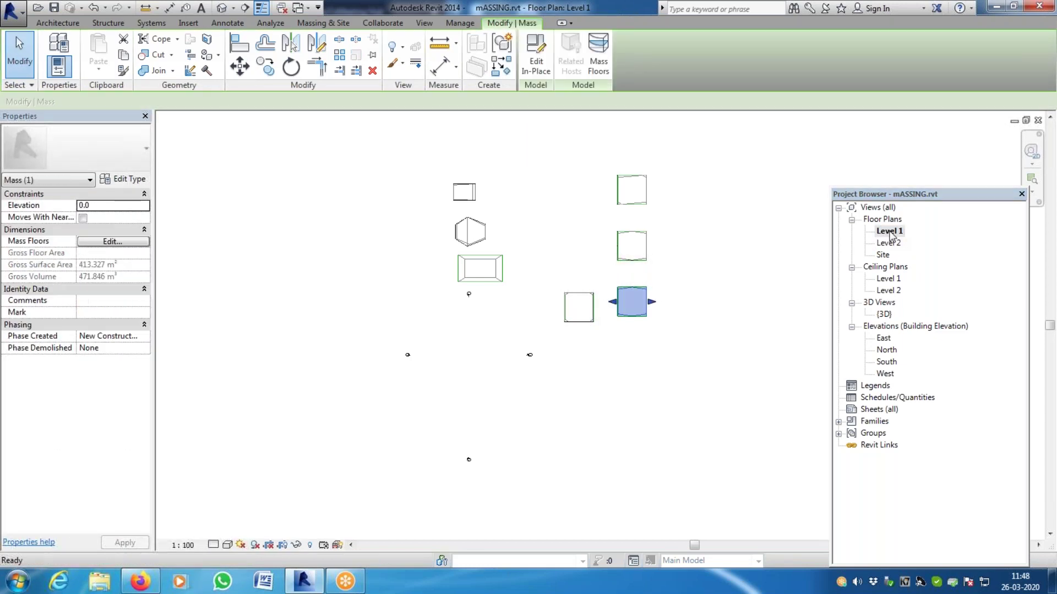
left_click(890, 232)
left_click(222, 8)
scroll(468, 391, "down", 3)
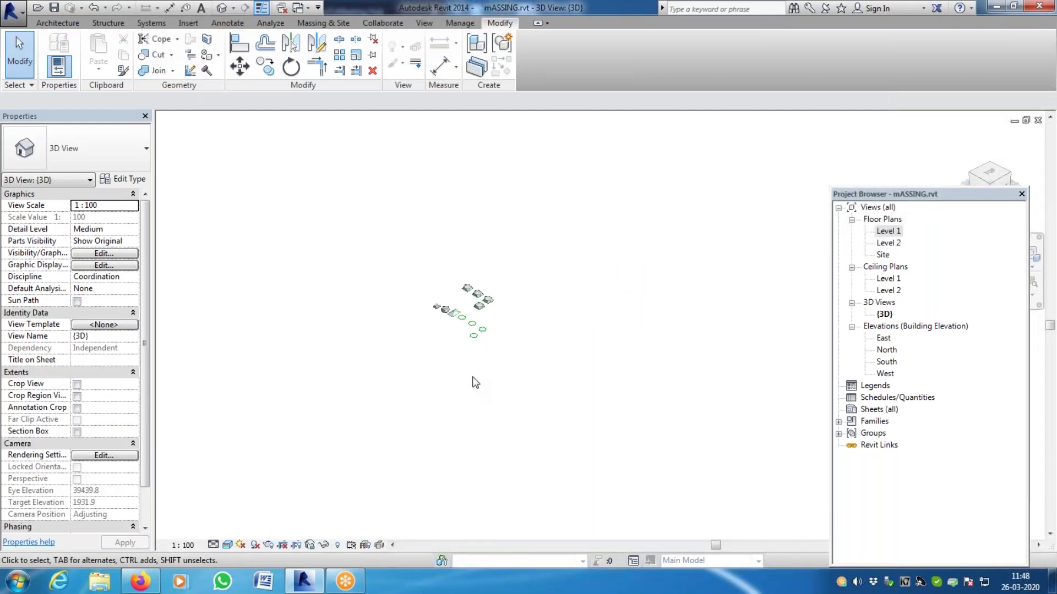
scroll(476, 334, "up", 2)
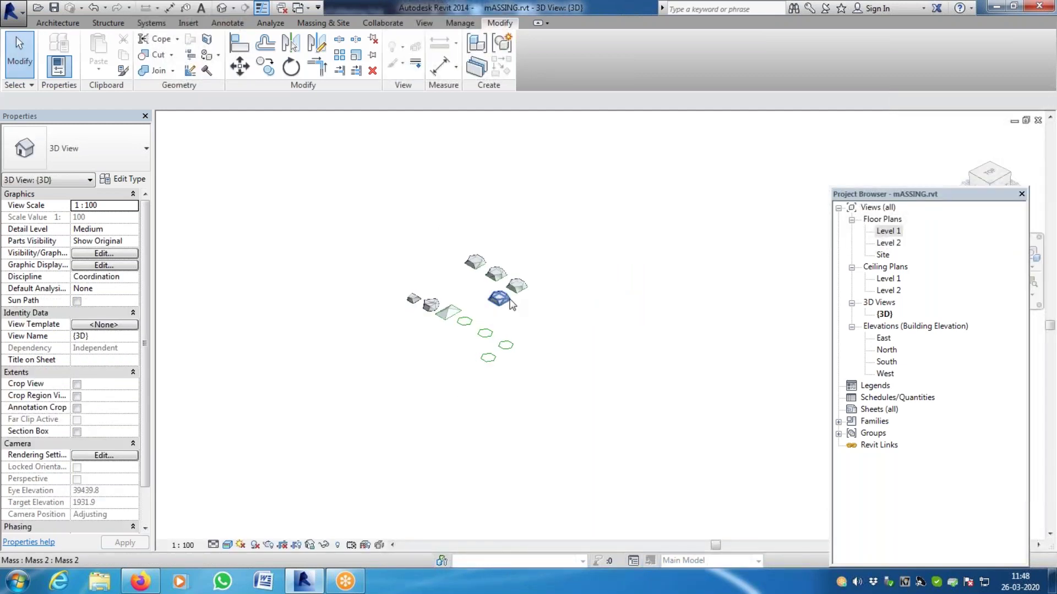
scroll(512, 305, "up", 4)
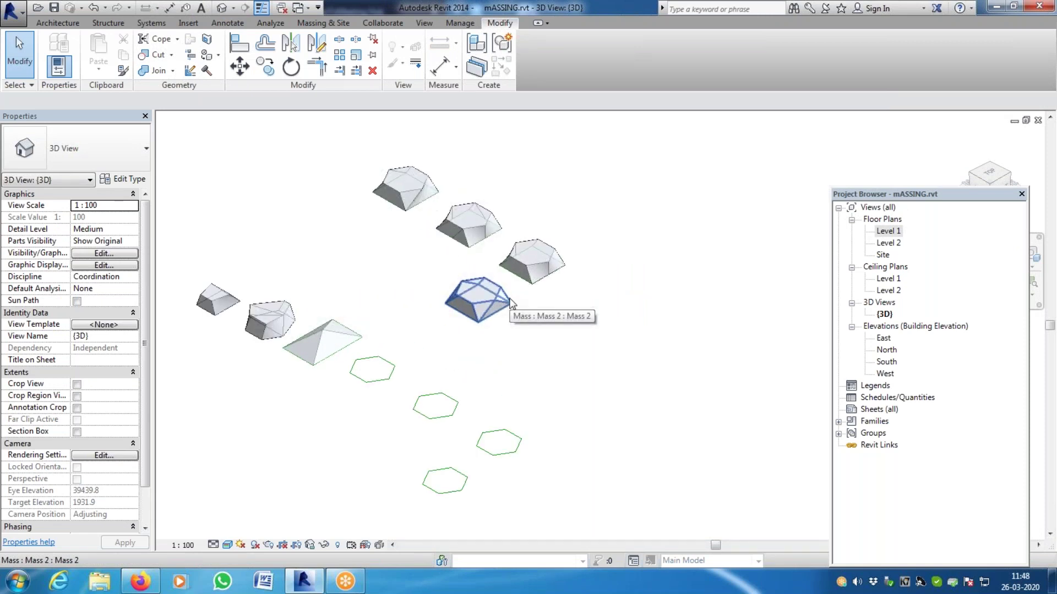
scroll(451, 291, "down", 5)
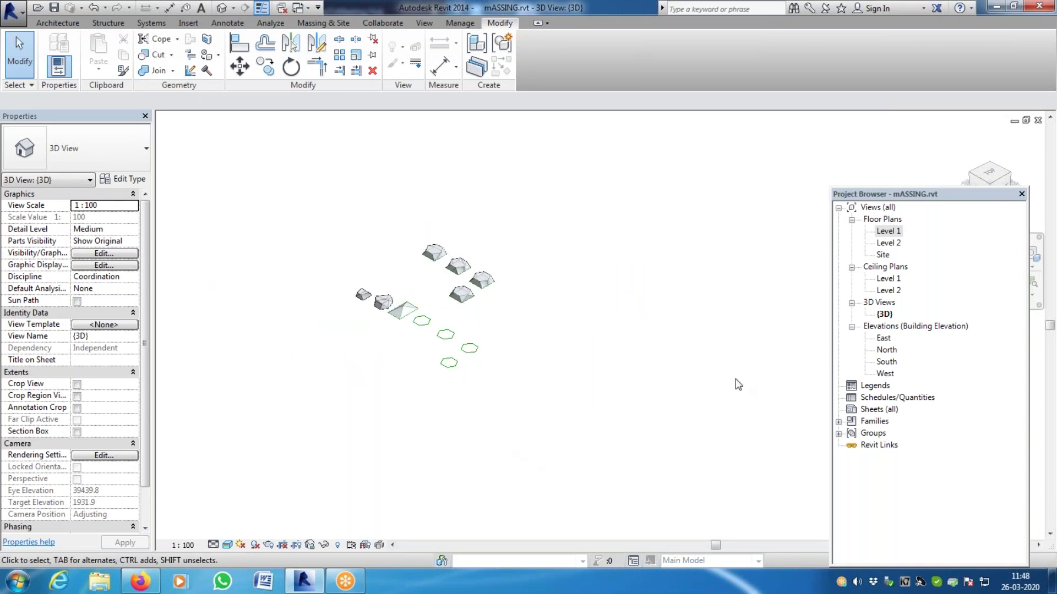
Draw a north-south Generic - 200mm wall just inside the west-side elevation marker in the Level 1 floor plan
double_click(891, 234)
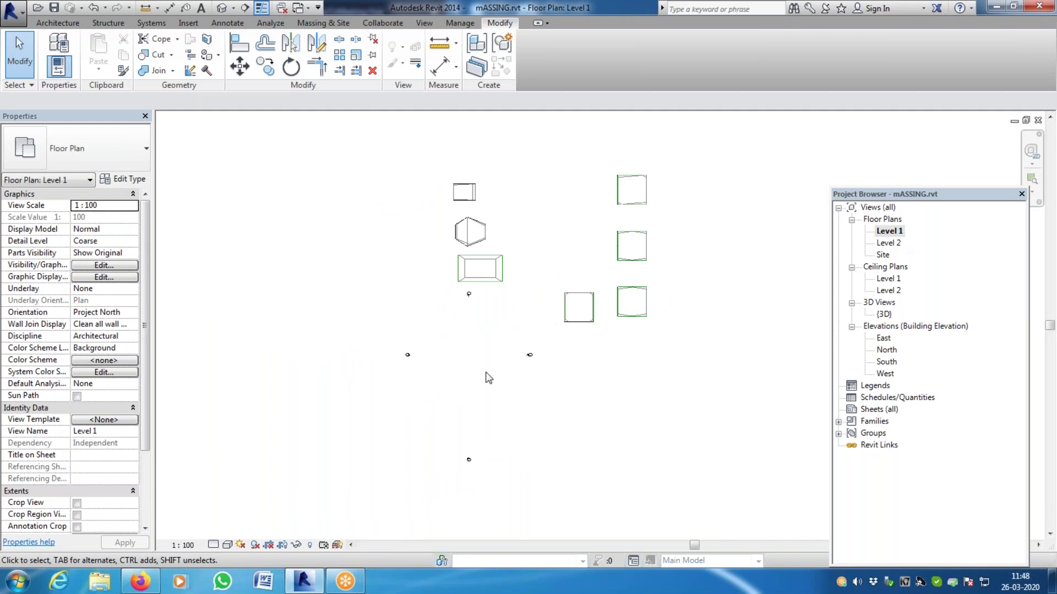
scroll(474, 344, "up", 3)
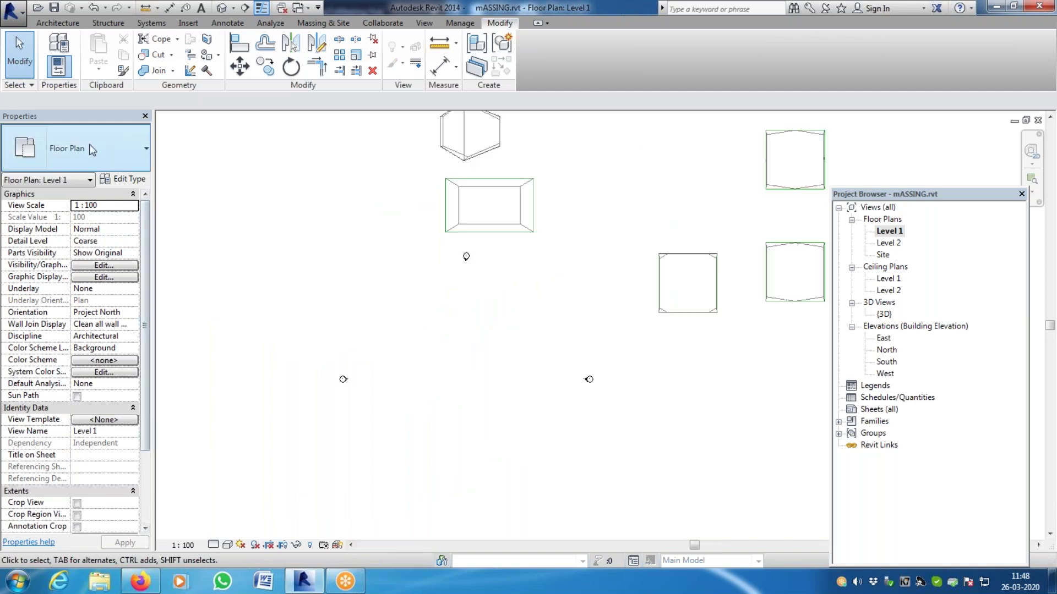
left_click(70, 24)
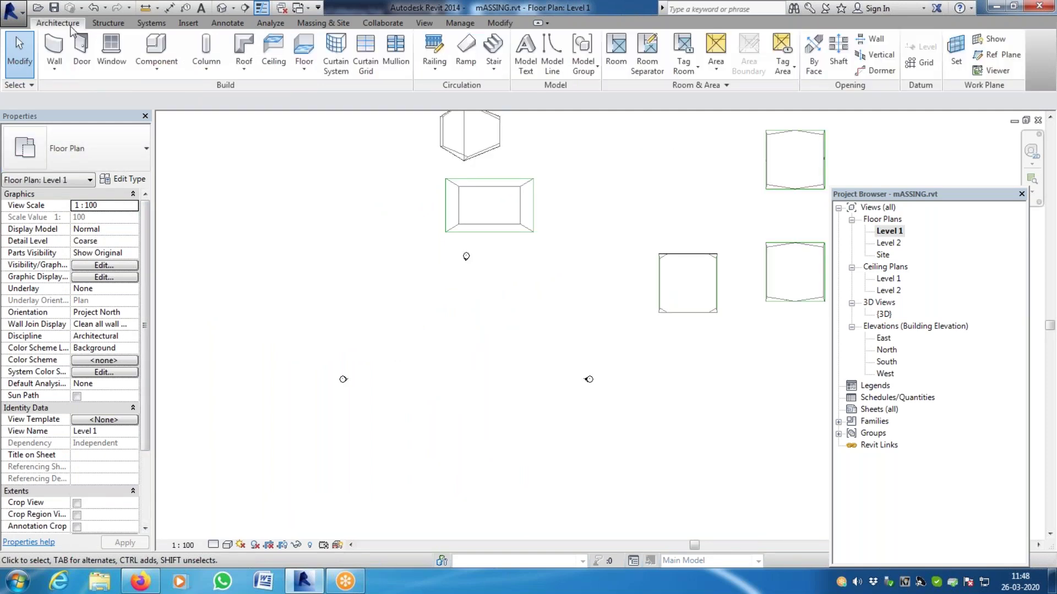
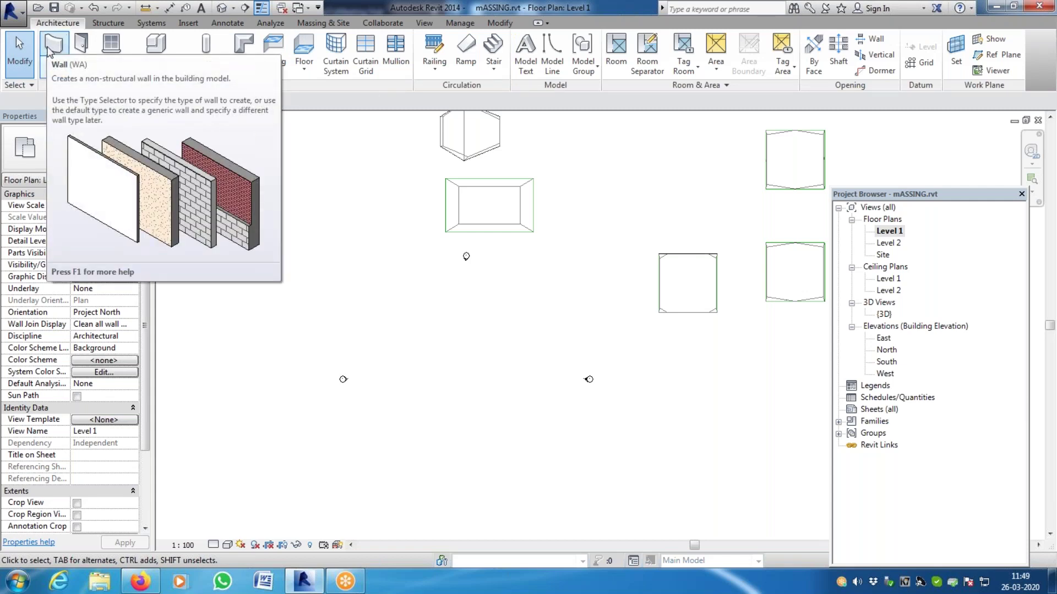
left_click(55, 67)
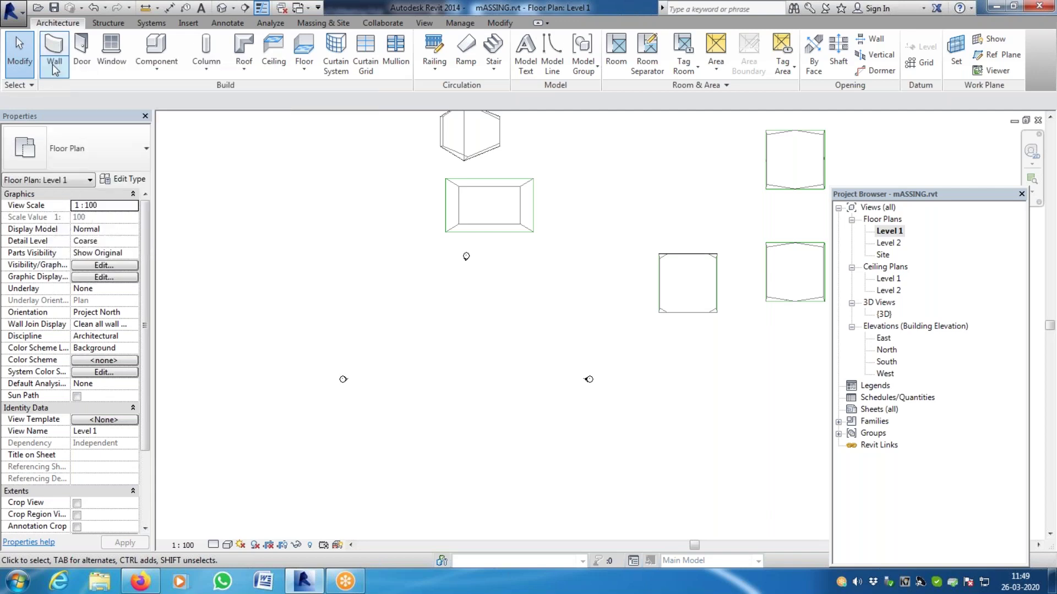
left_click(55, 67)
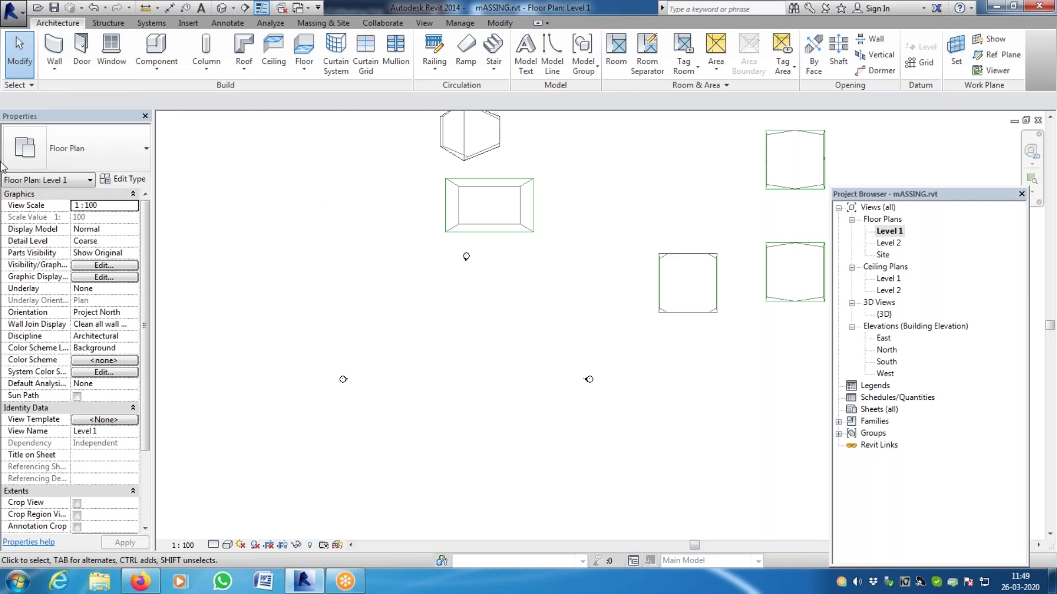
left_click(54, 67)
left_click(72, 93)
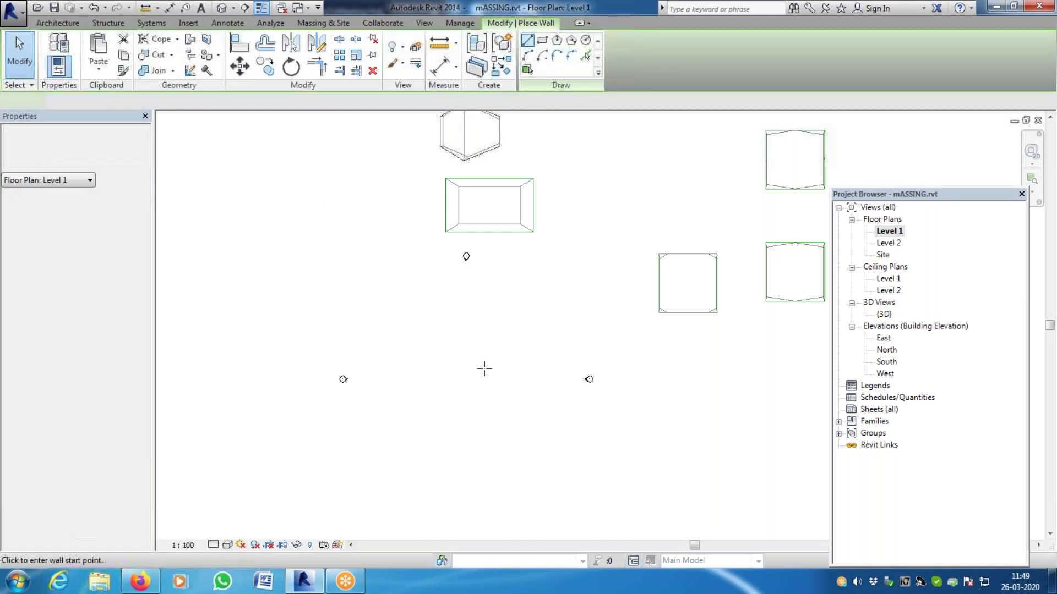
left_click(394, 340)
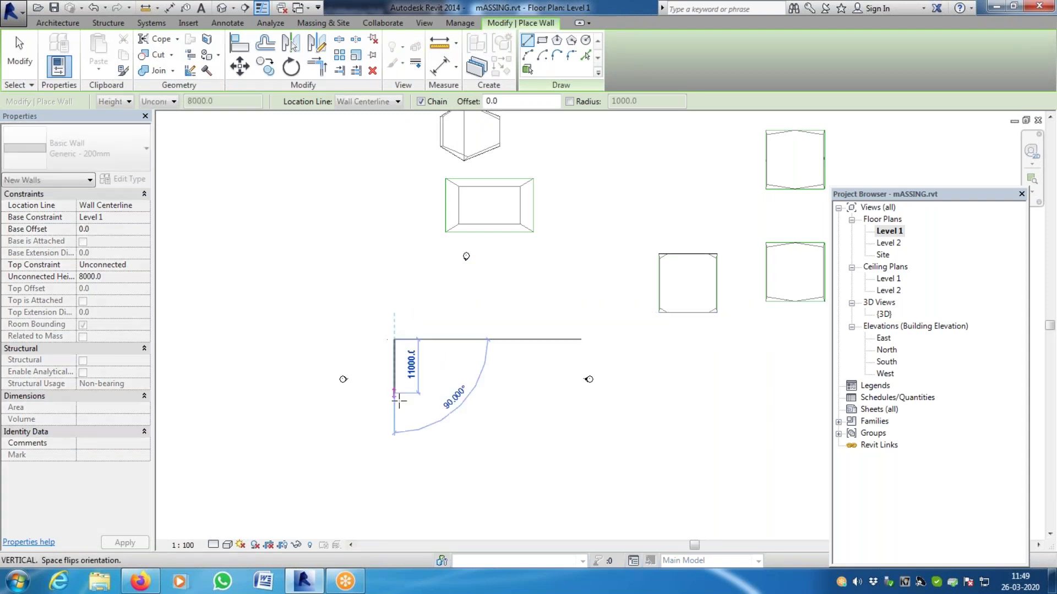
left_click(393, 408)
key("Escape")
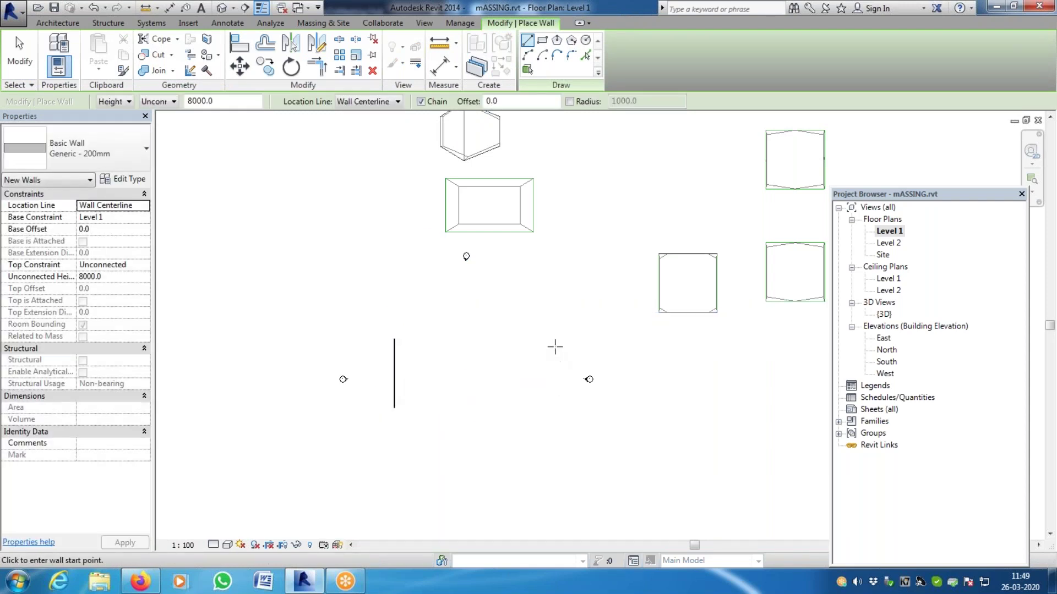
Draw a second parallel wall of equal length, aligned with the first, just inside the opposite elevation marker
left_click(553, 340)
left_click(553, 408)
key("Escape")
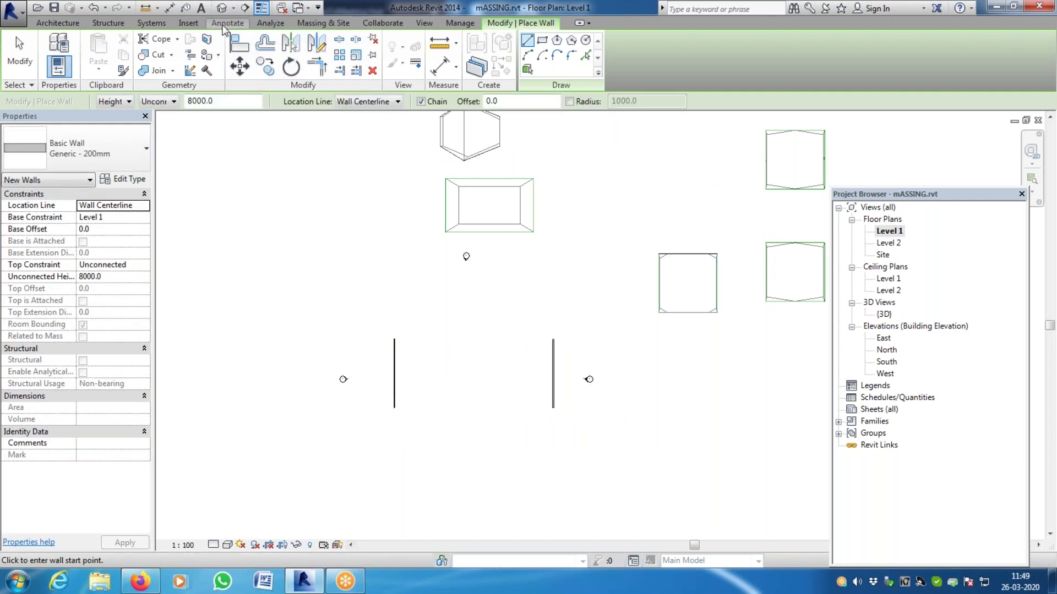
Start a new in-place mass named Horizontal Massing 01
left_click(320, 23)
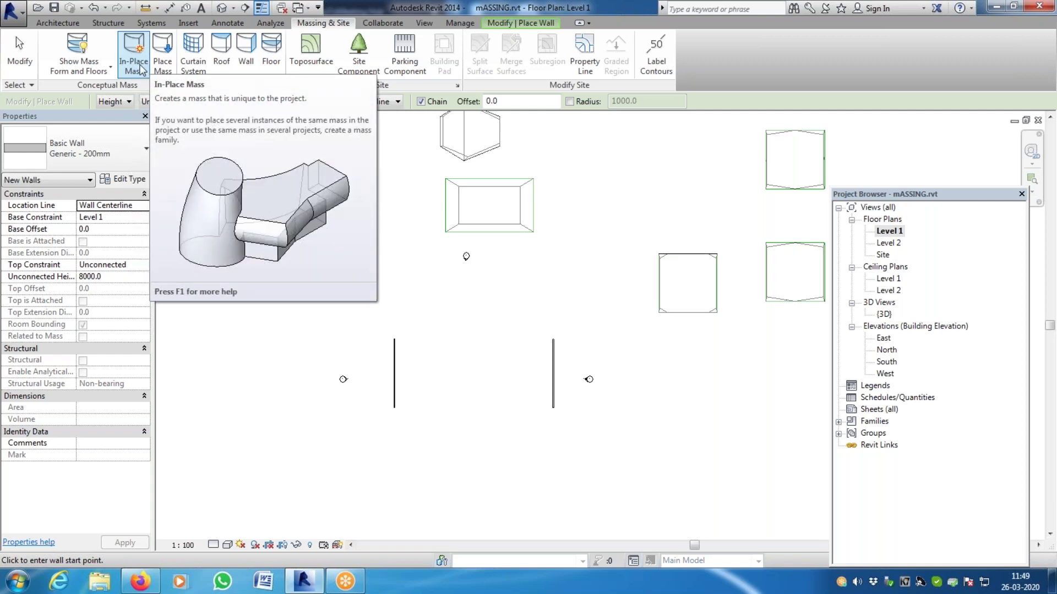
left_click(139, 67)
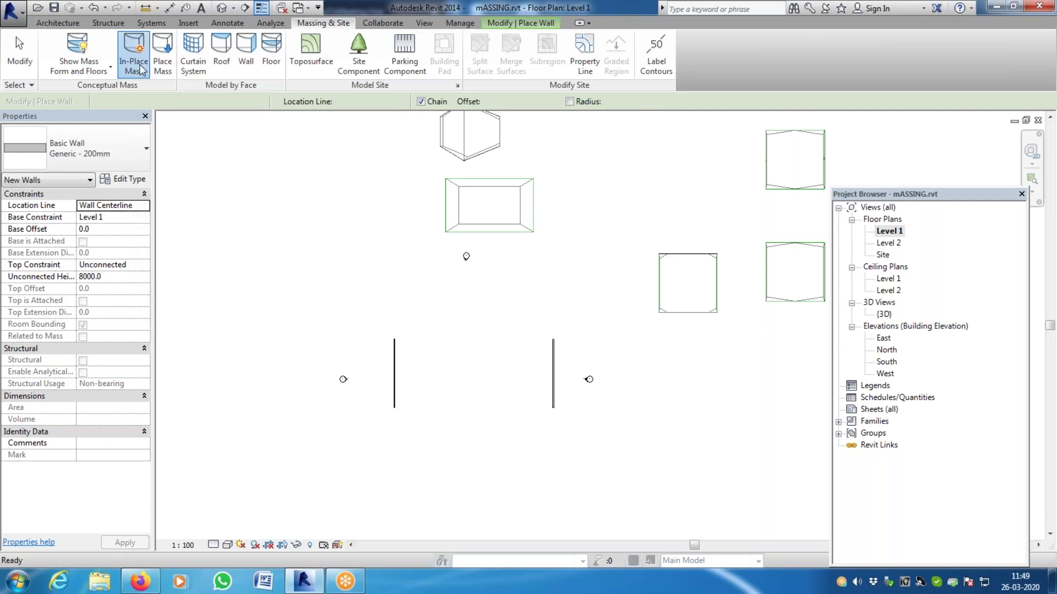
type("h")
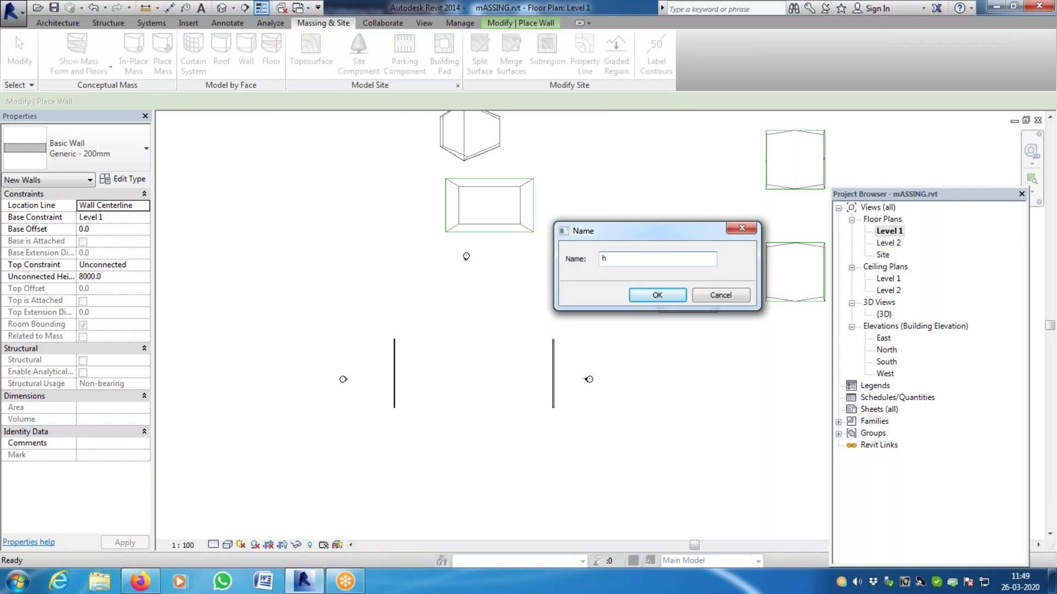
key("BackSpace")
type("Hoir")
type("1")
key("Return")
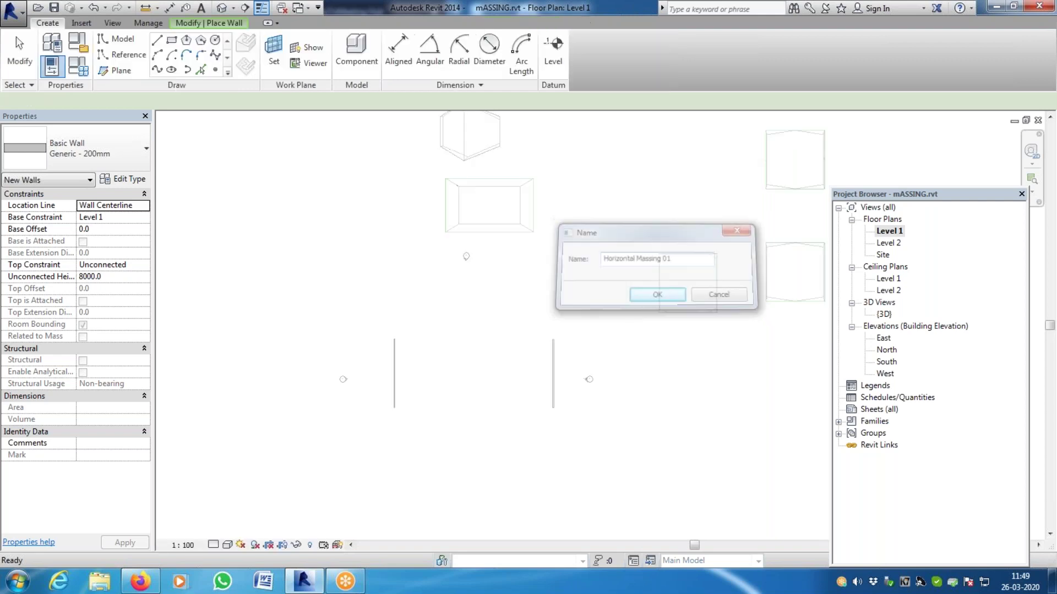
Display the 3D view in the Shaded visual style, turned to show the opposite faces of the two walls
left_click(222, 7)
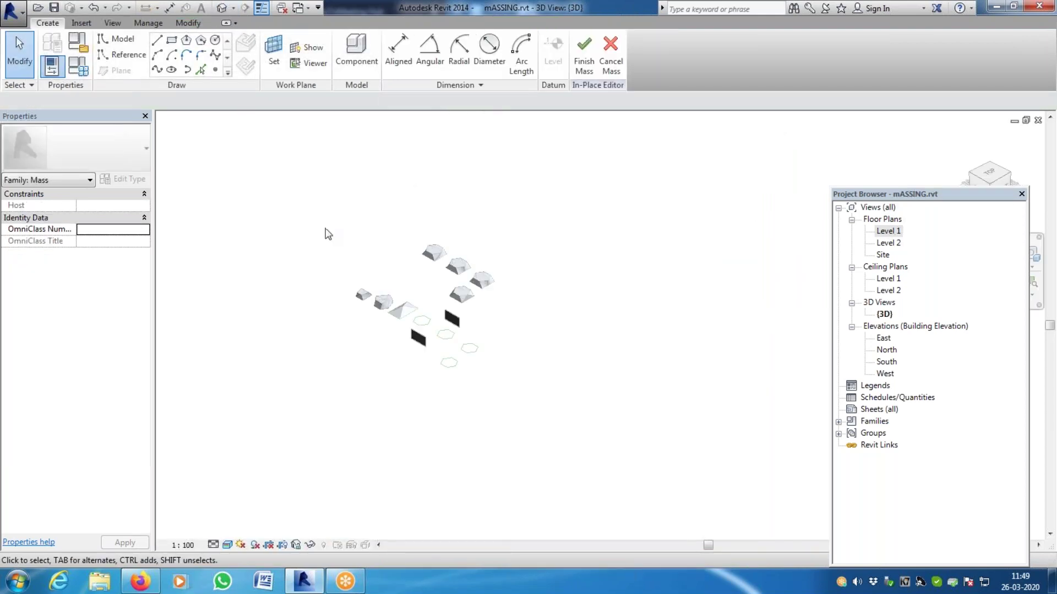
scroll(453, 345, "up", 5)
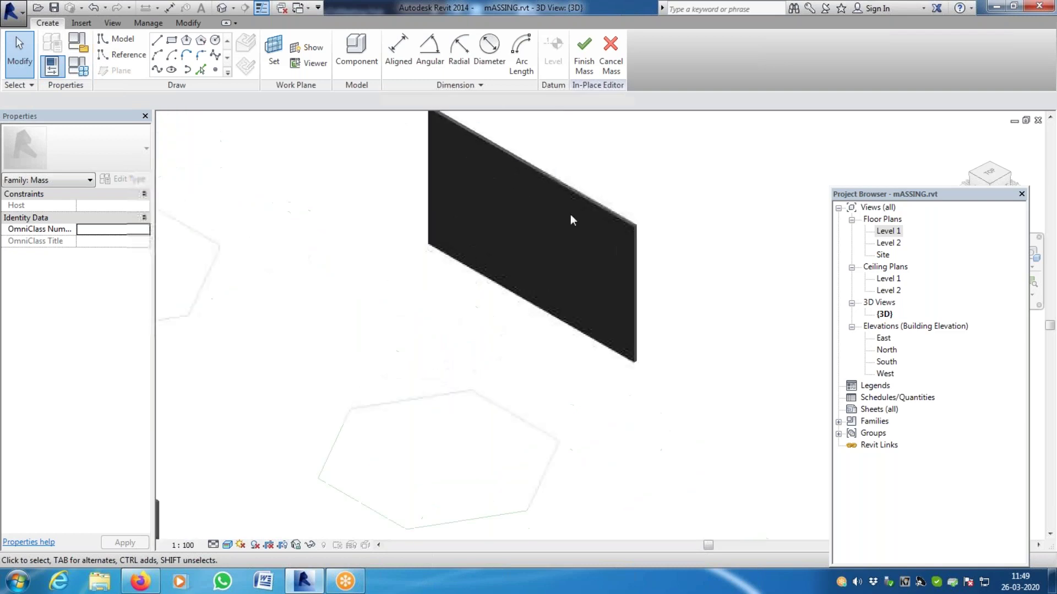
scroll(552, 246, "down", 3)
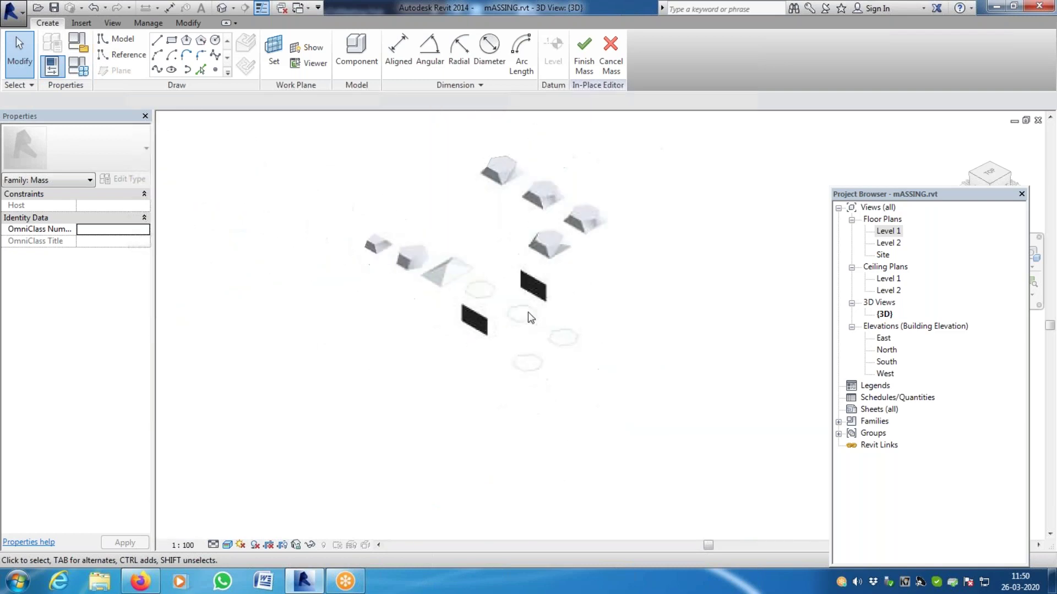
scroll(552, 246, "up", 5)
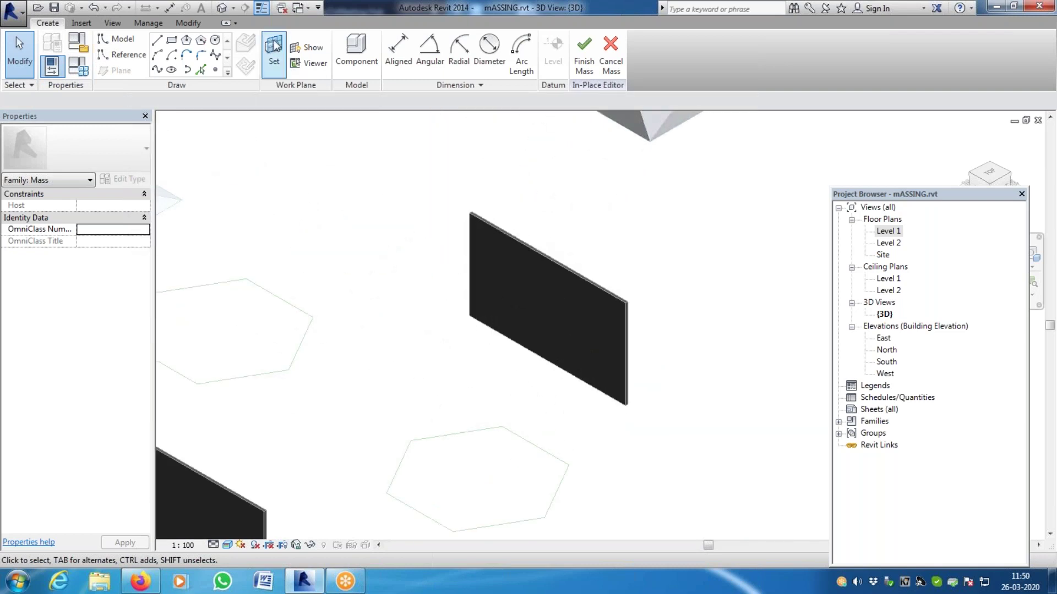
left_click(228, 545)
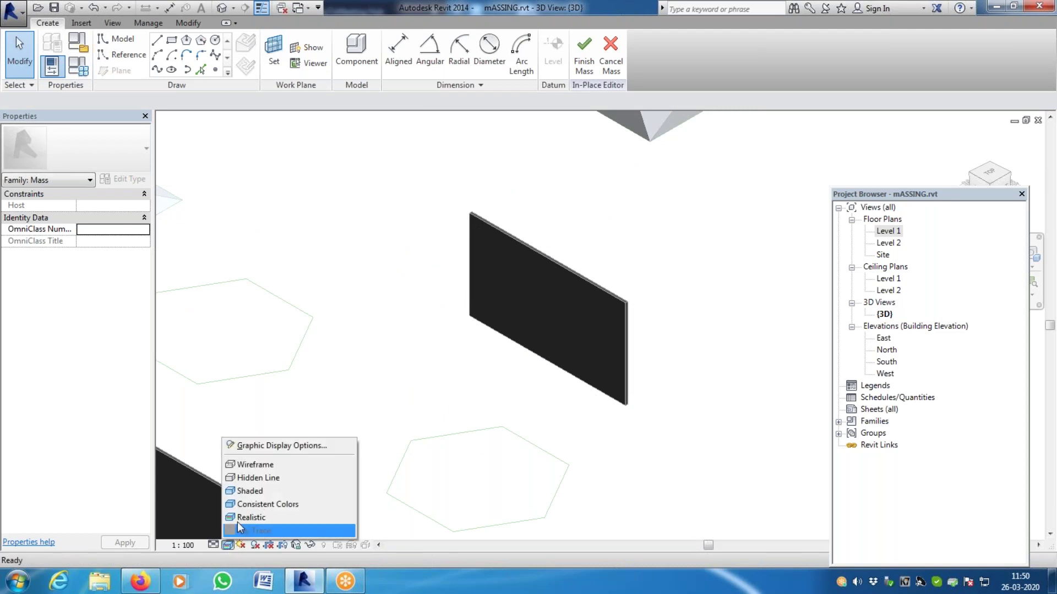
left_click(252, 492)
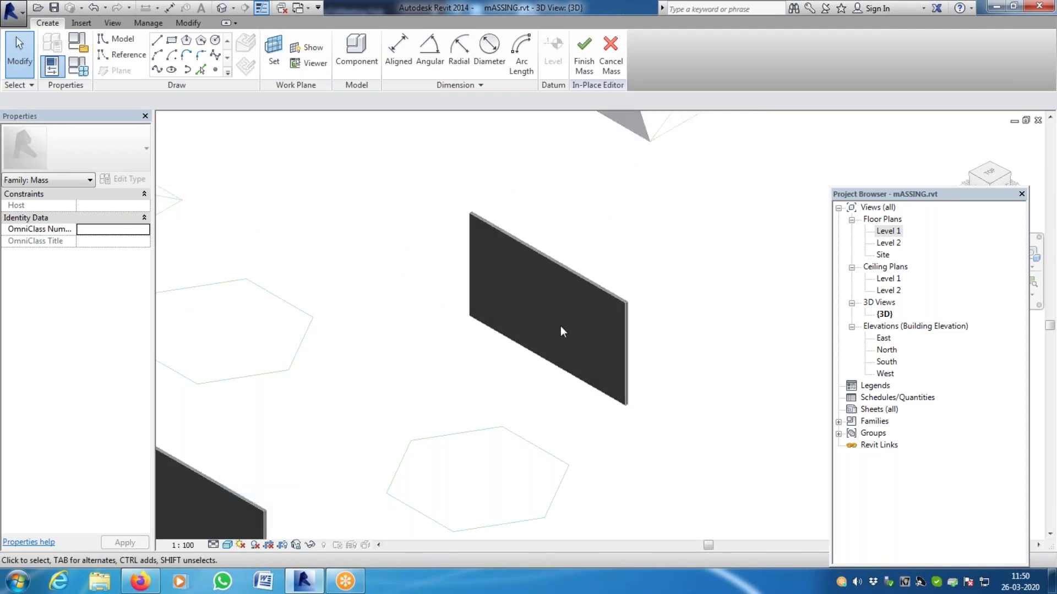
scroll(477, 302, "down", 4)
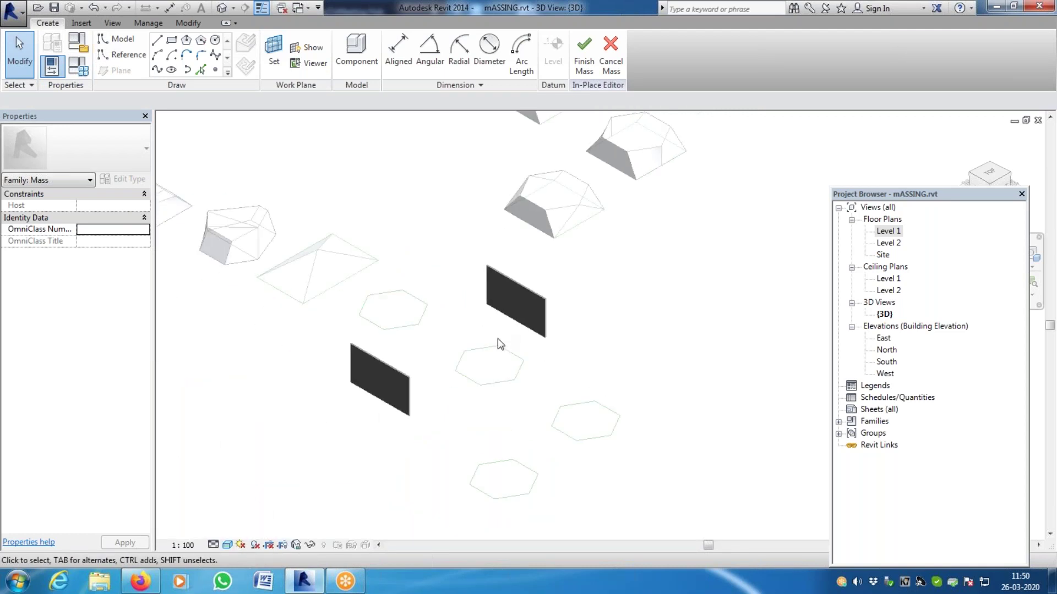
scroll(430, 366, "up", 3)
scroll(411, 385, "down", 3)
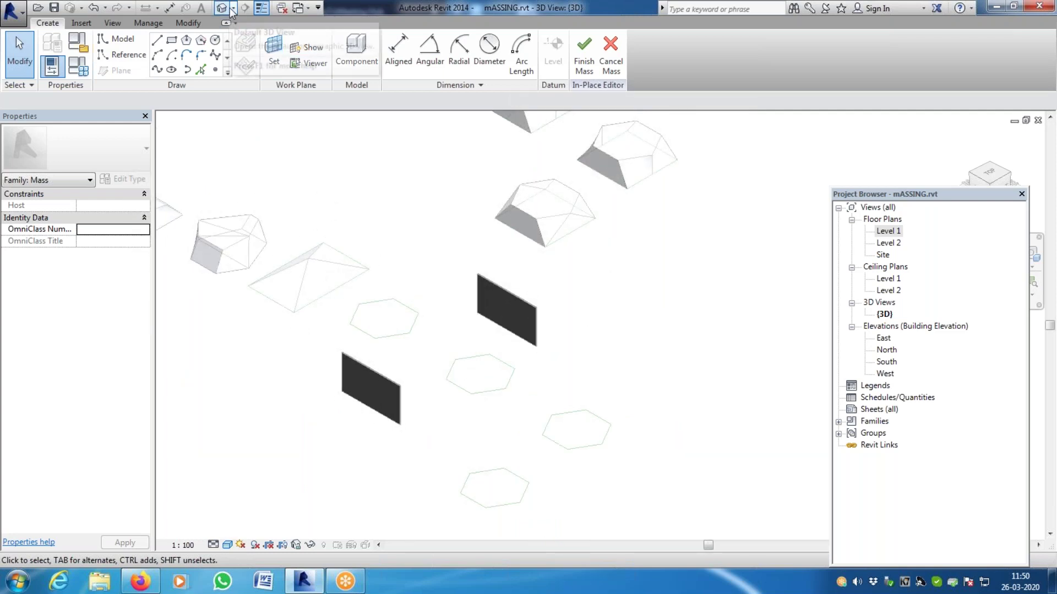
left_click(1009, 177)
scroll(496, 295, "up", 5)
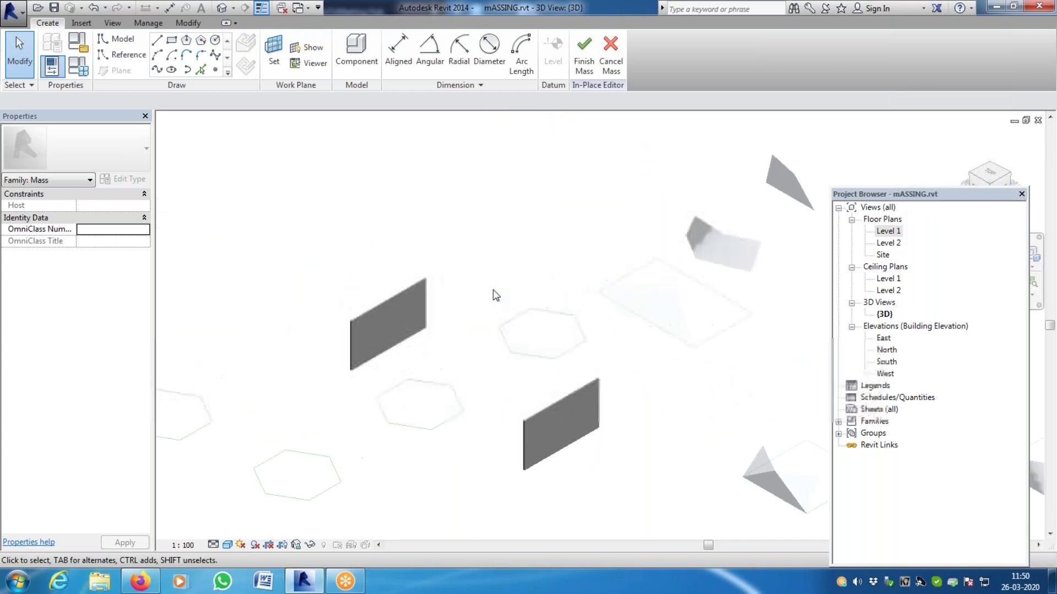
scroll(321, 310, "up", 1)
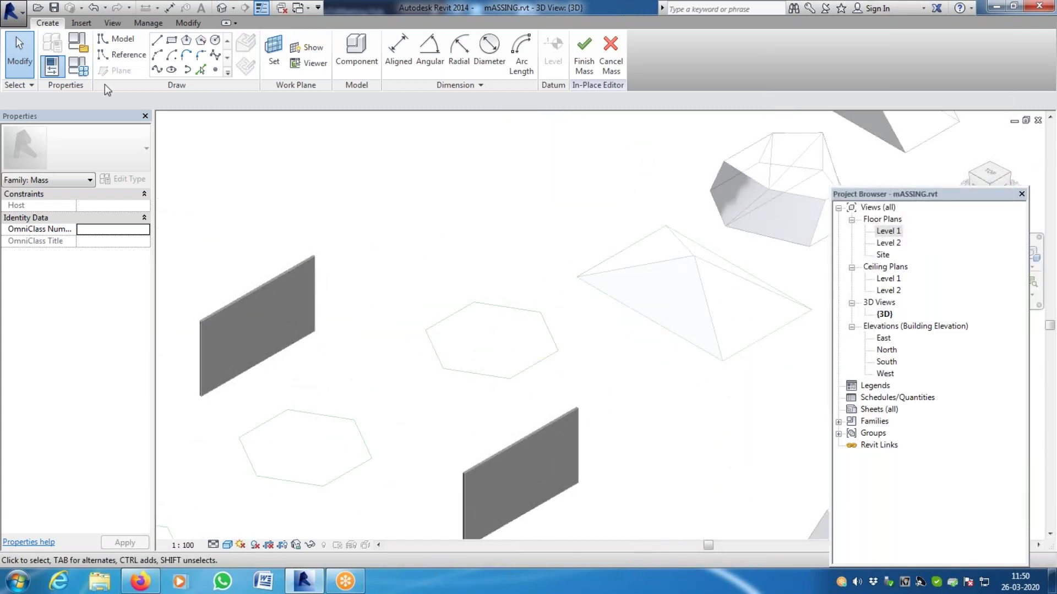
Try to sketch a rectangle between the two walls on the Level 1 work plane
left_click(174, 43)
left_click(233, 376)
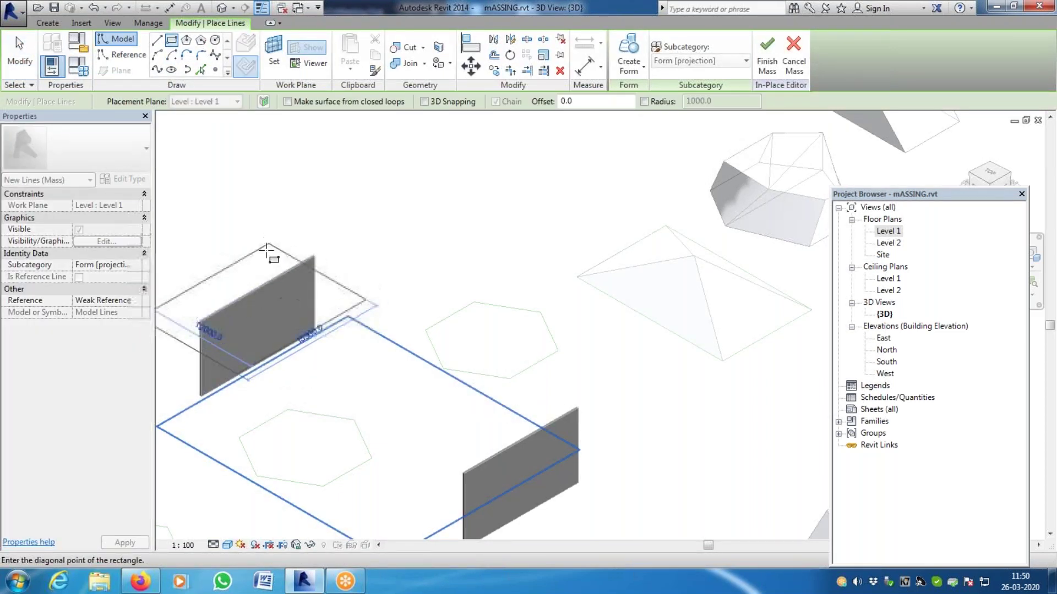
key("Escape")
key("Escape")
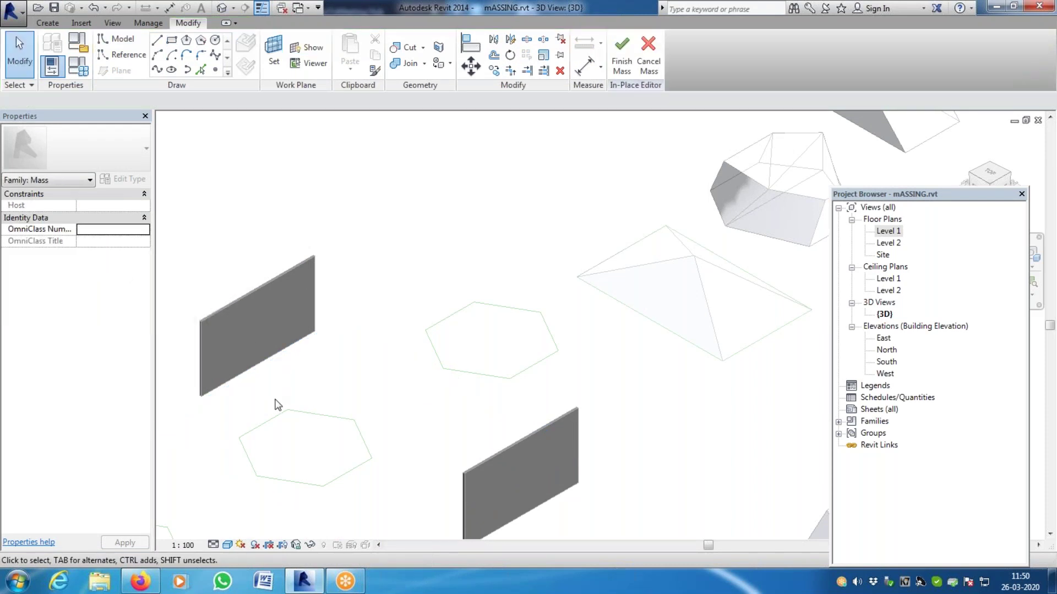
left_click(172, 39)
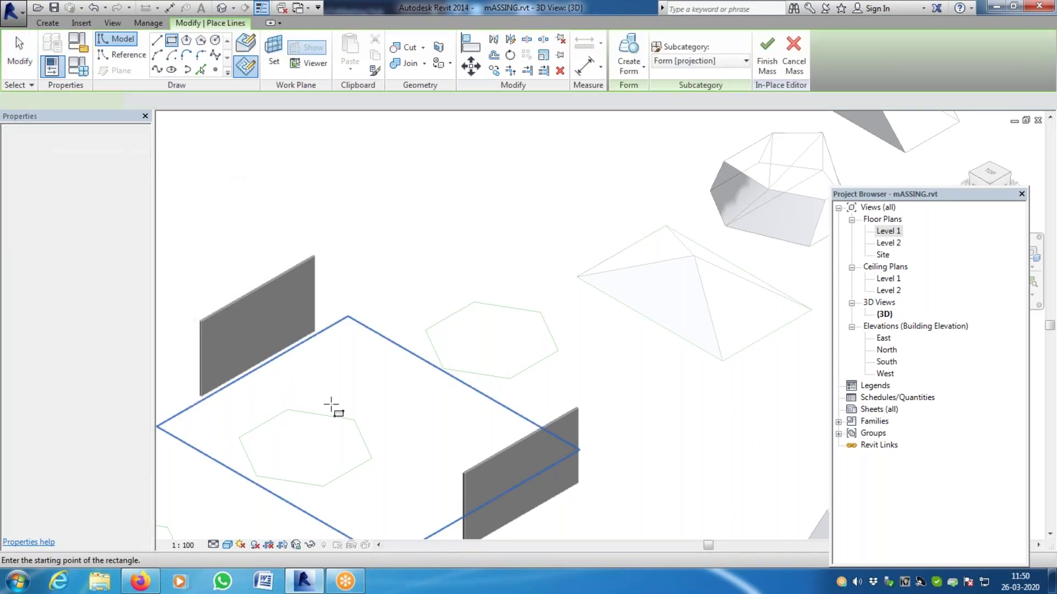
left_click(329, 407)
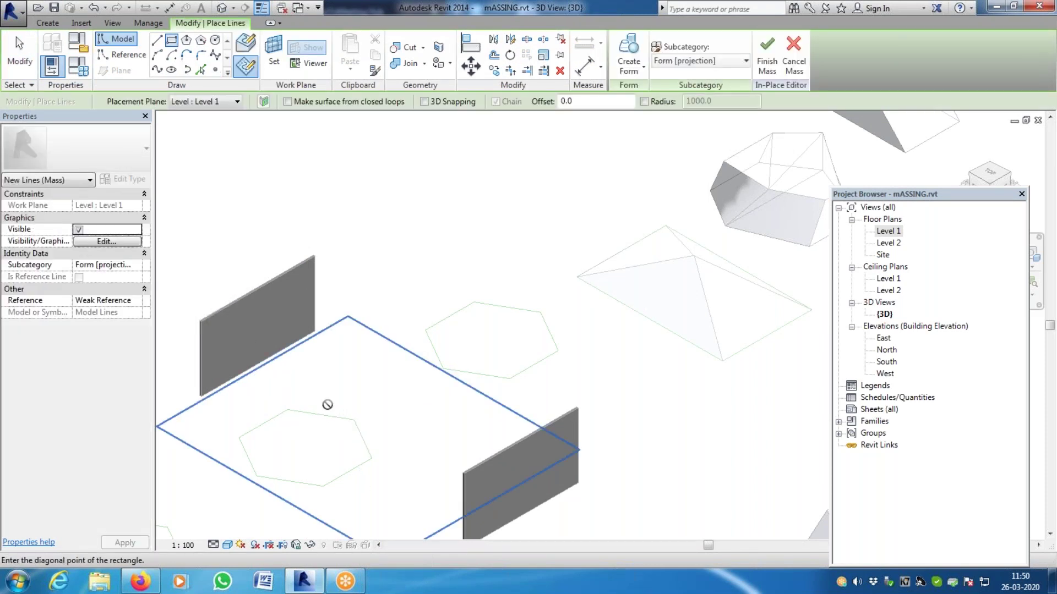
left_click(352, 337)
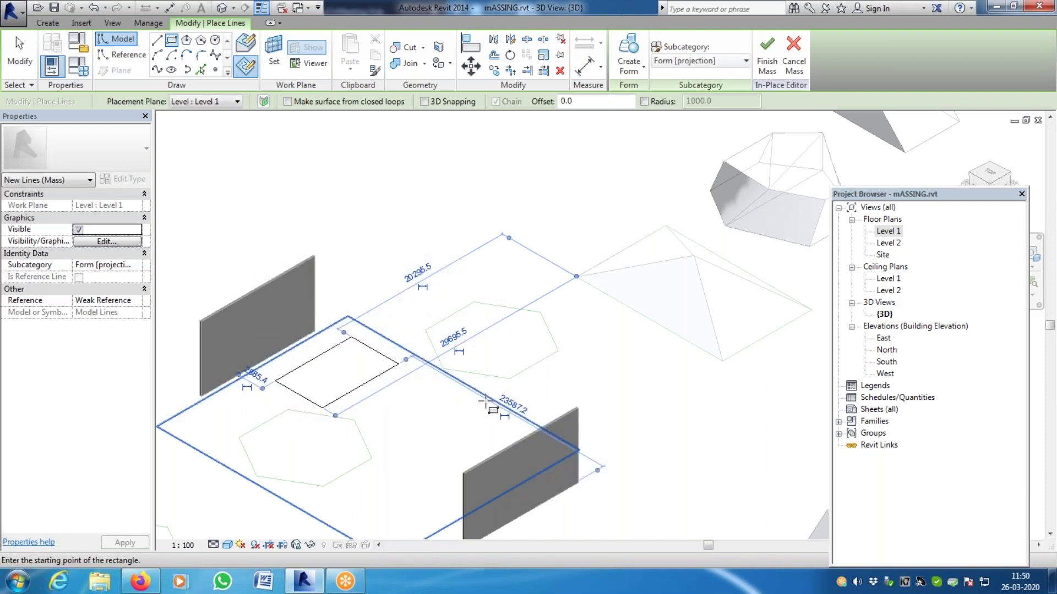
key("ctrl+z")
left_click(351, 427)
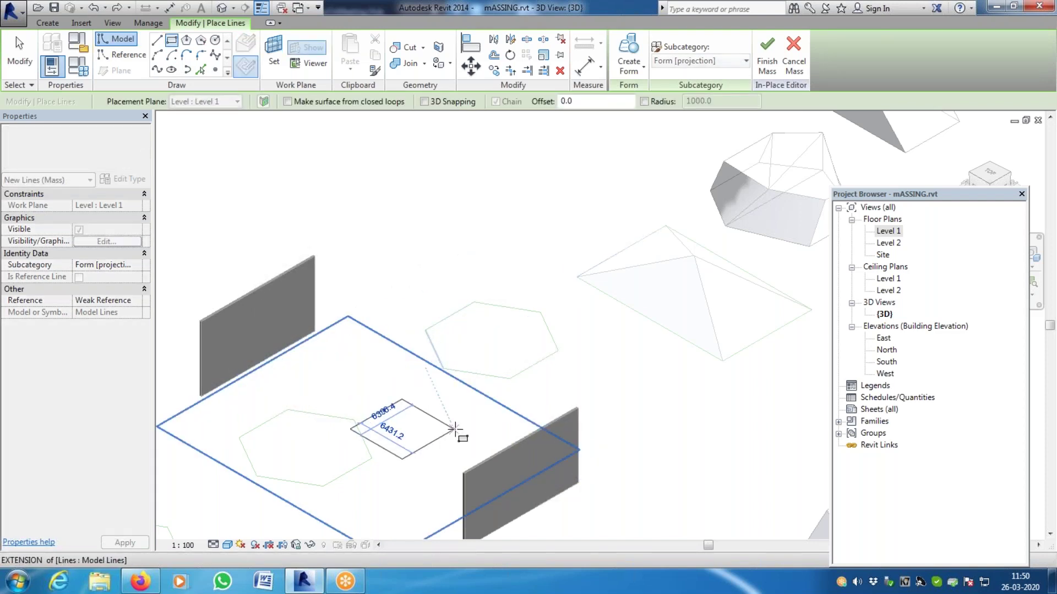
key("Escape")
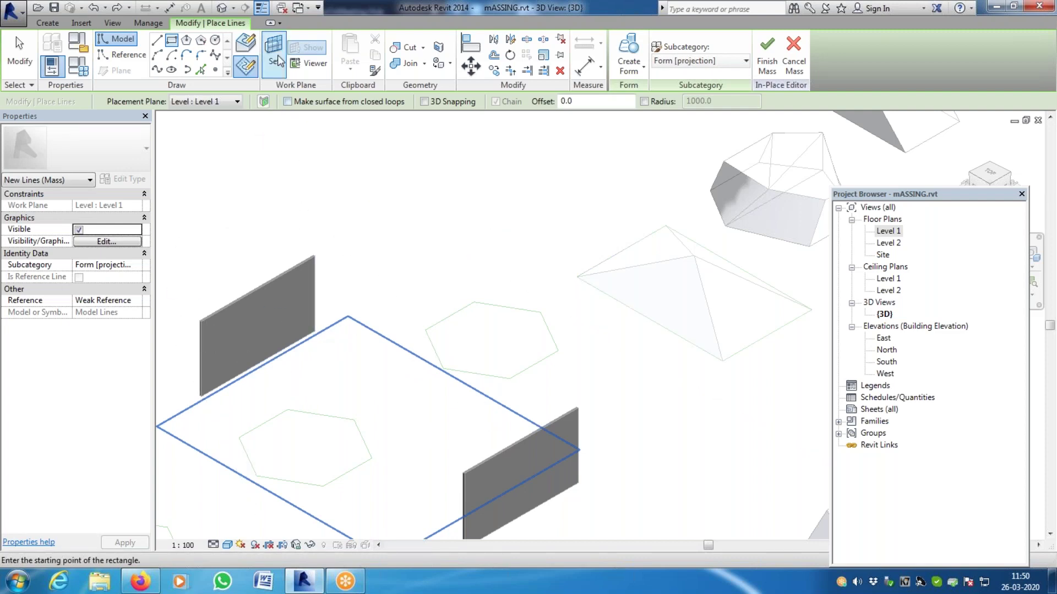
Set the inner face of the farther wall as the work plane and sketch a rectangle about 5940 wide and 4000 high on its base
key("Escape")
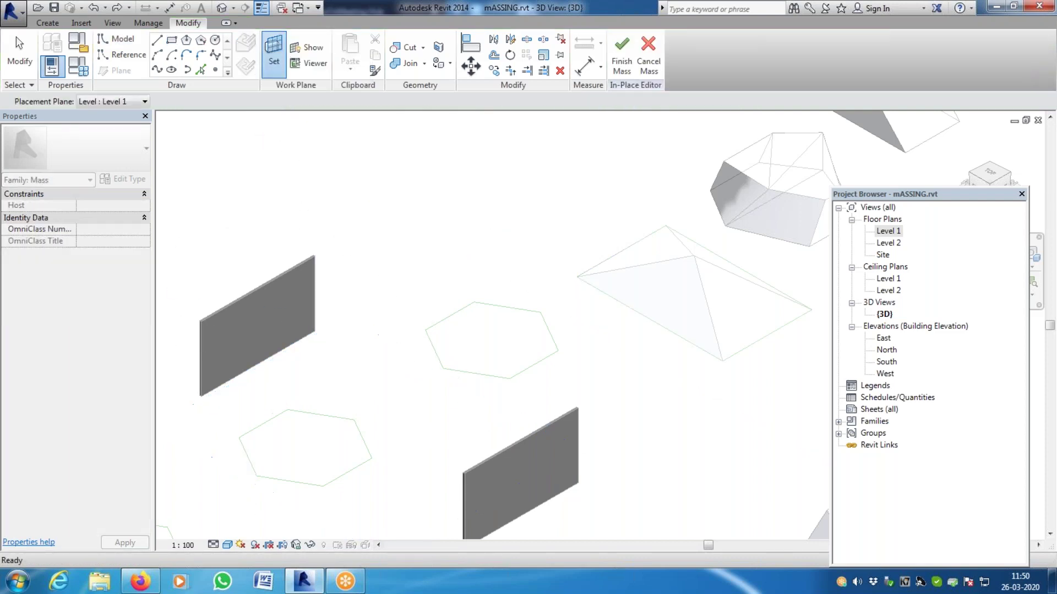
left_click(260, 292)
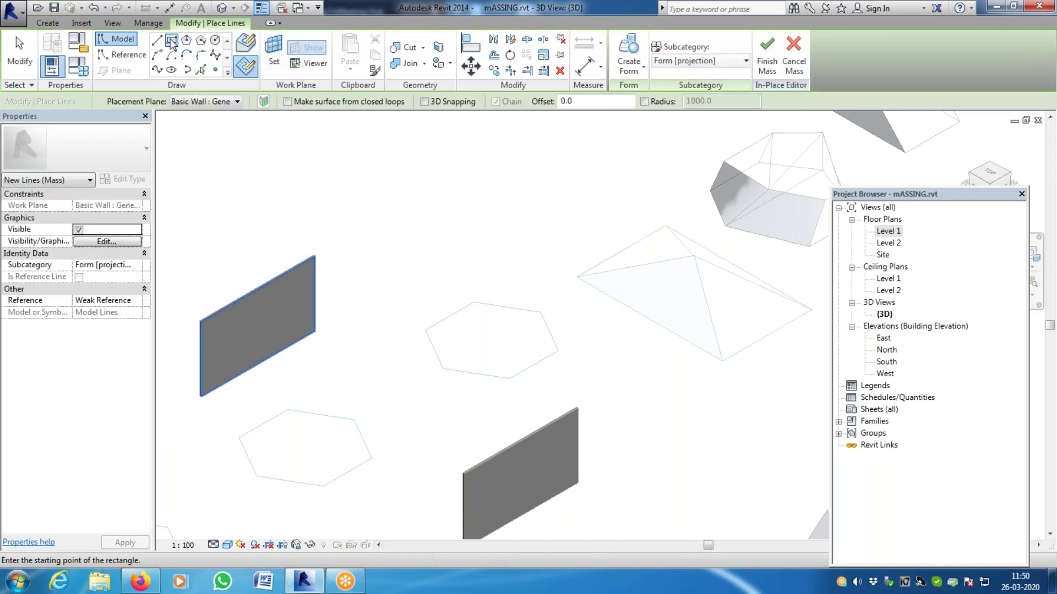
left_click(257, 364)
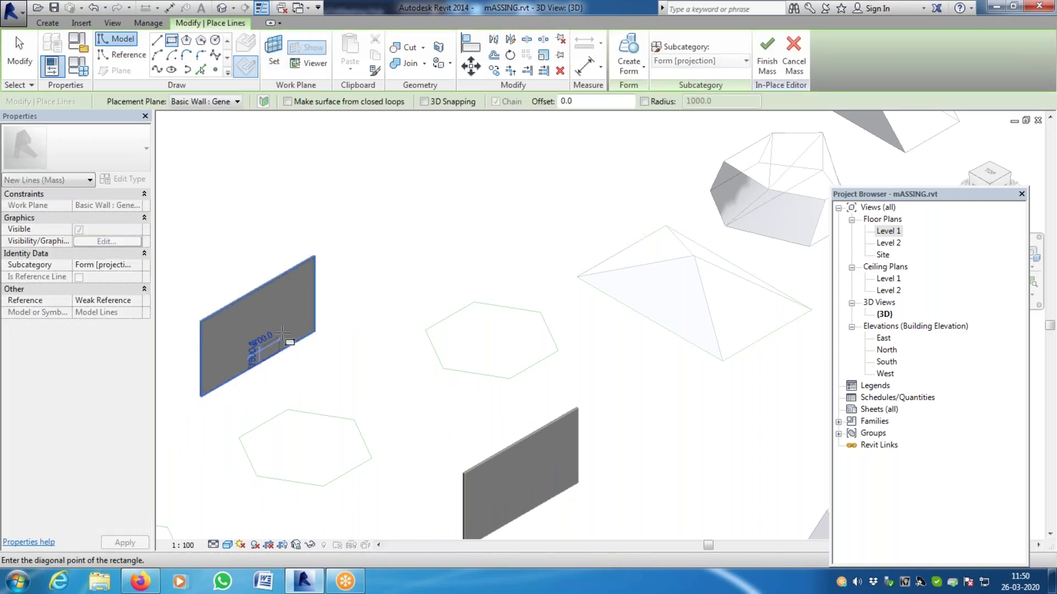
scroll(285, 321, "up", 3)
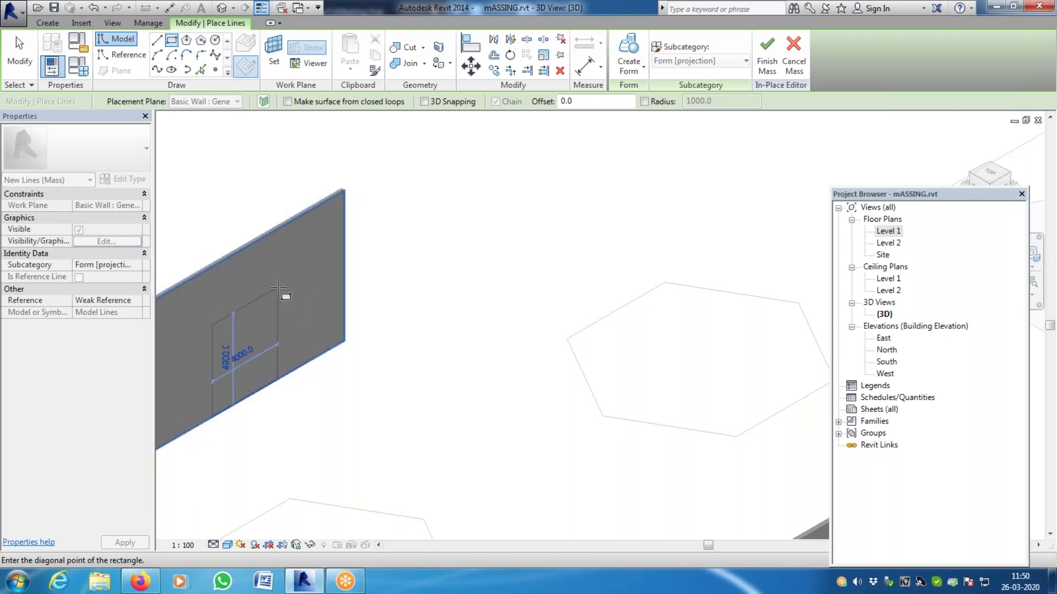
left_click(308, 287)
key("Escape")
key("Escape")
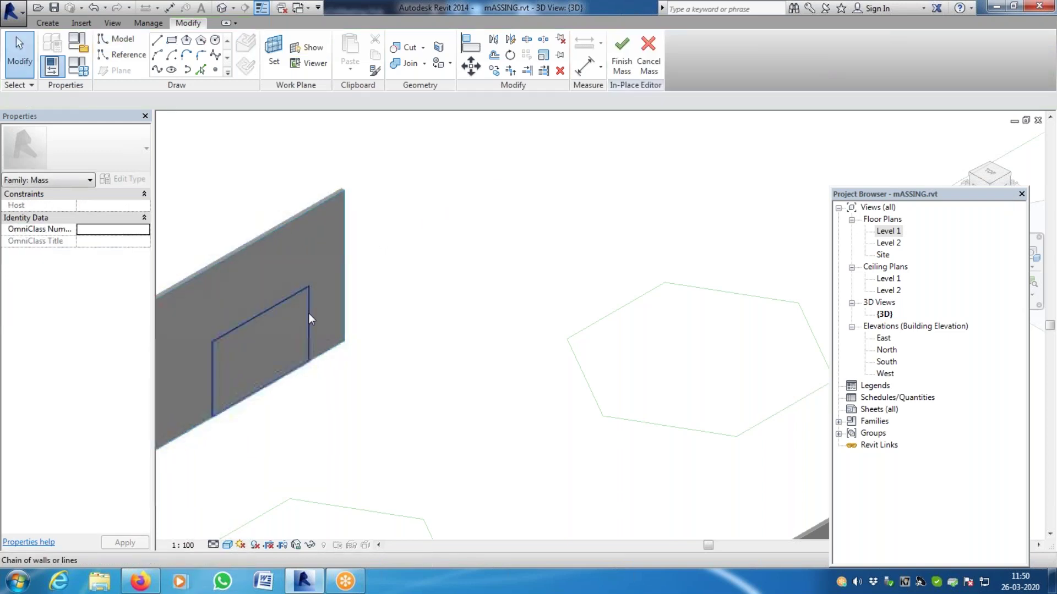
Set the width of the rectangle on the wall face to 6000
left_click(309, 313)
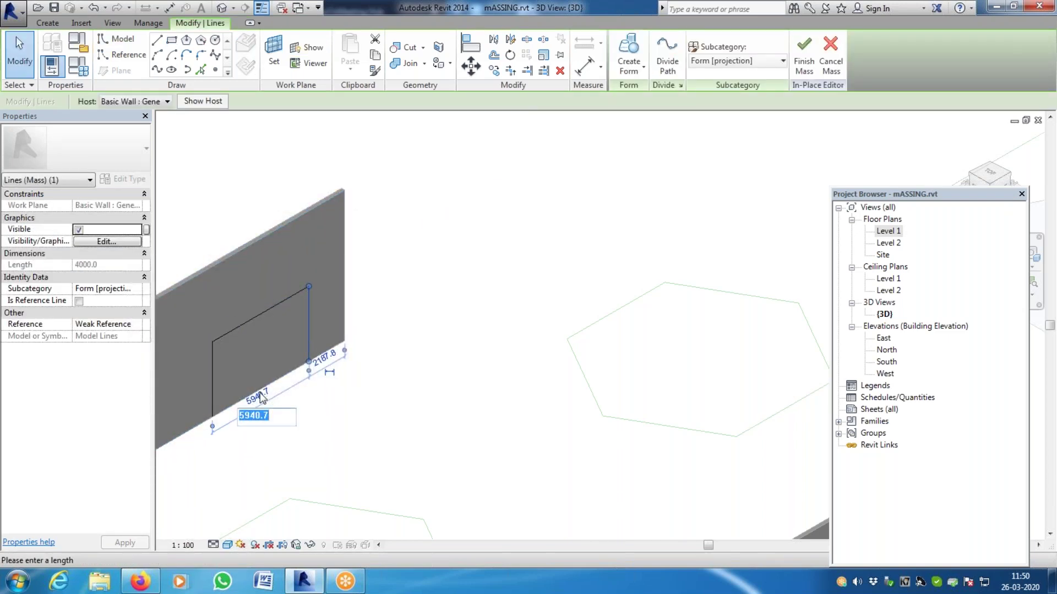
key("Return")
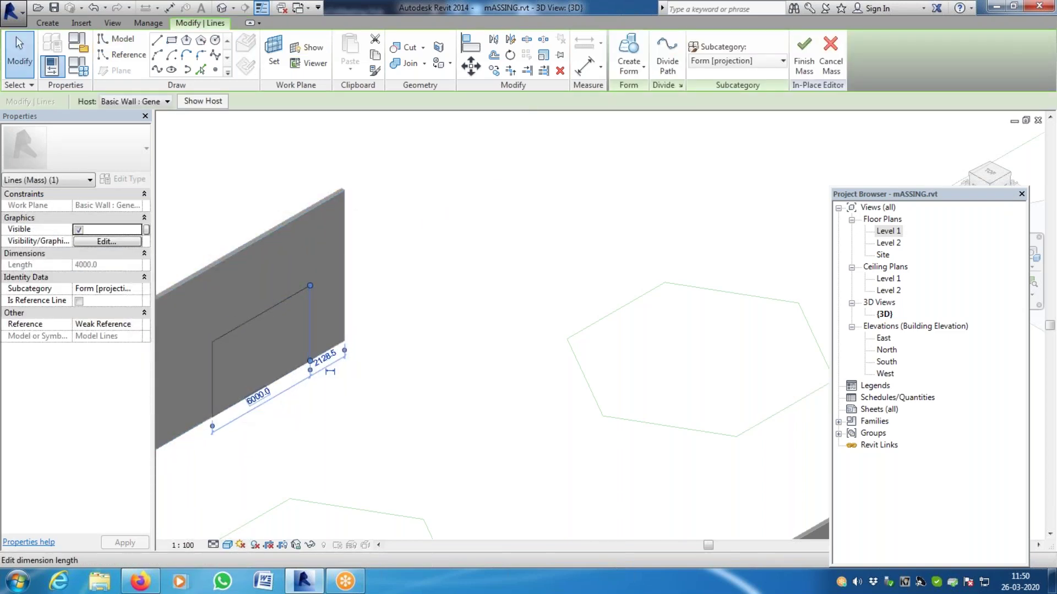
left_click(280, 306)
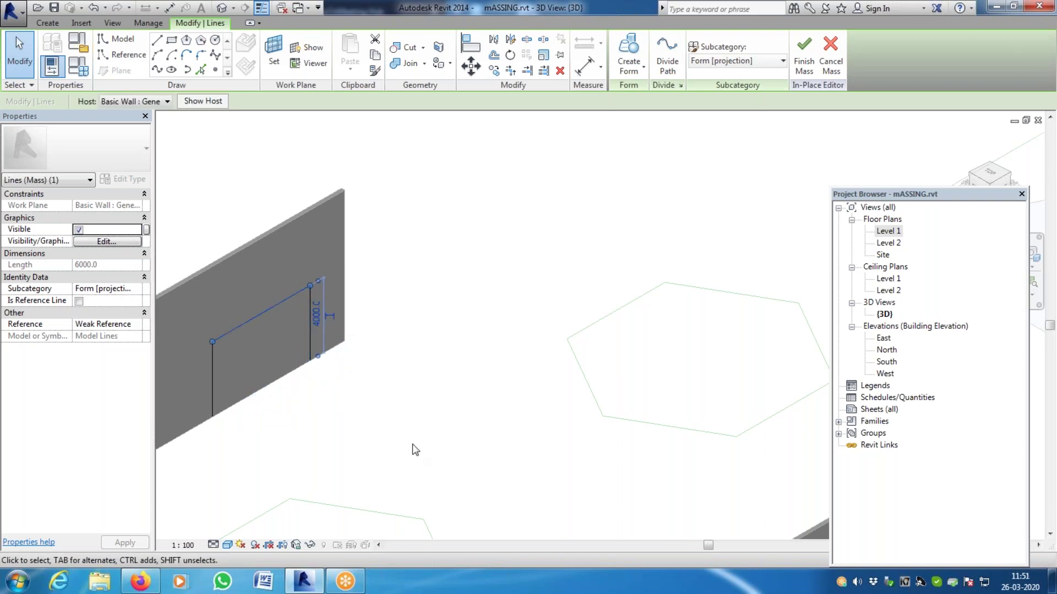
scroll(384, 354, "down", 4)
scroll(391, 347, "up", 3)
scroll(392, 369, "down", 2)
scroll(468, 347, "up", 3)
left_click(486, 343)
key("Tab")
left_click(329, 355)
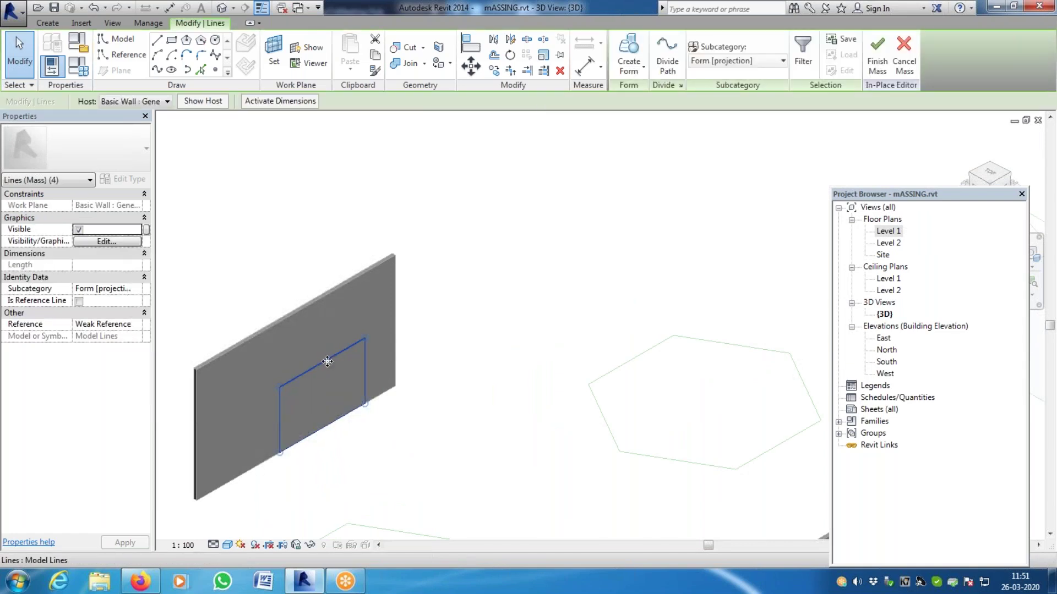
key("Escape")
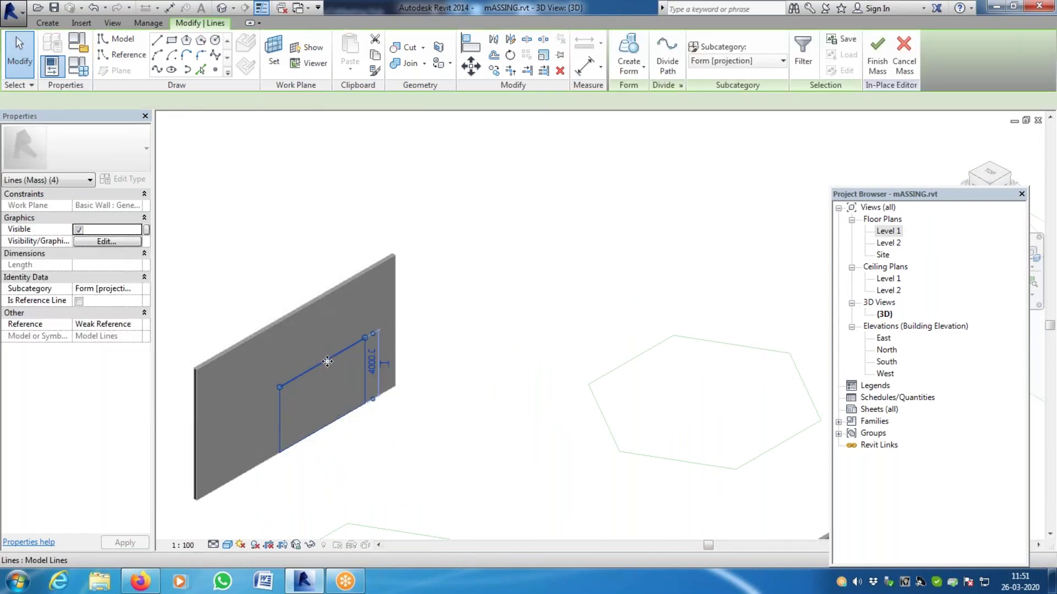
left_click(163, 54)
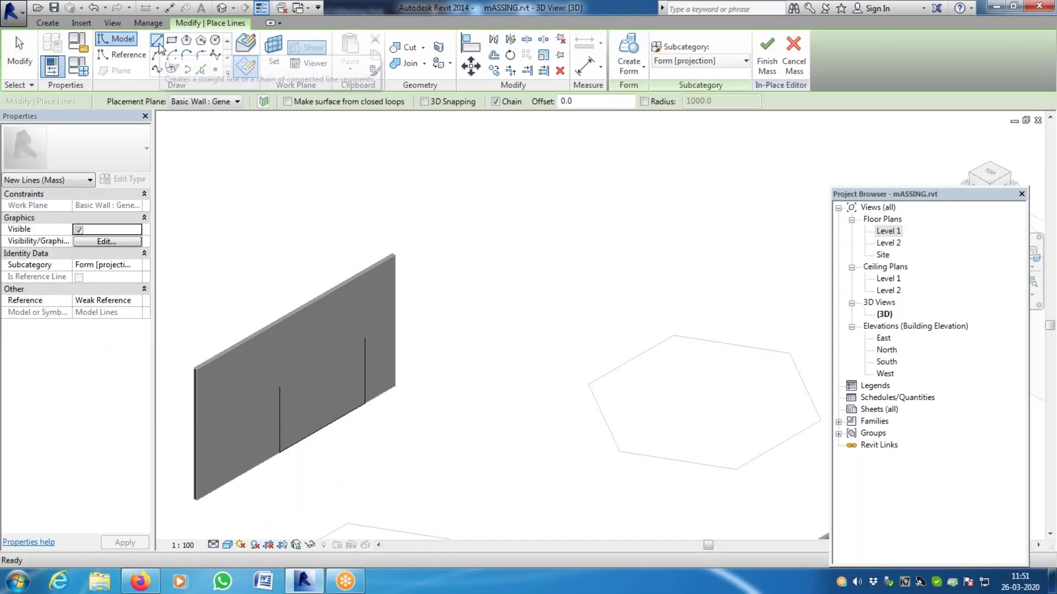
key("Escape")
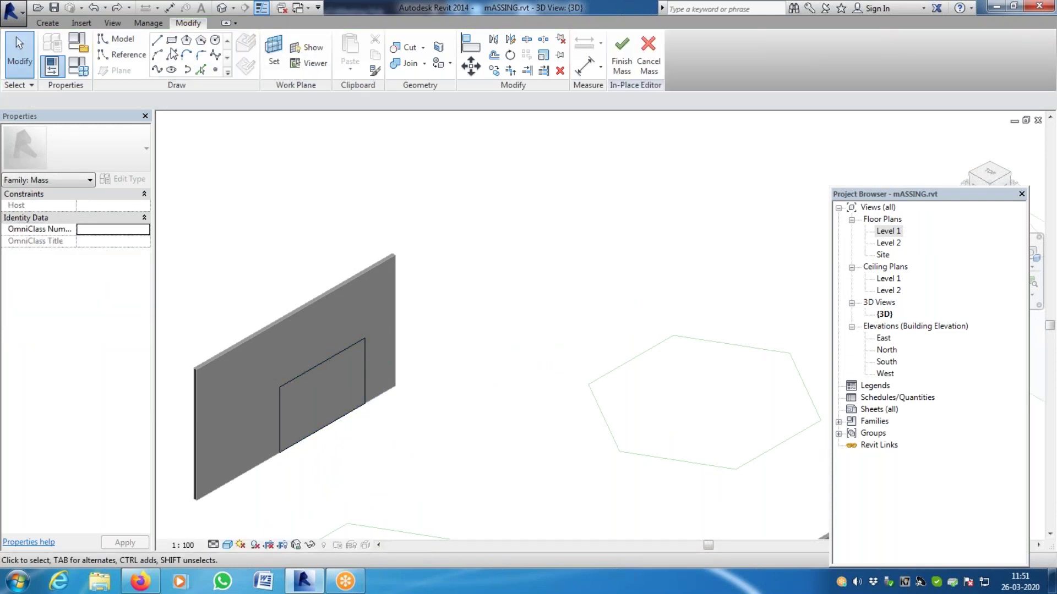
Offset a copy of the rectangle's top edge 2000 upward on the wall face
left_click(494, 55)
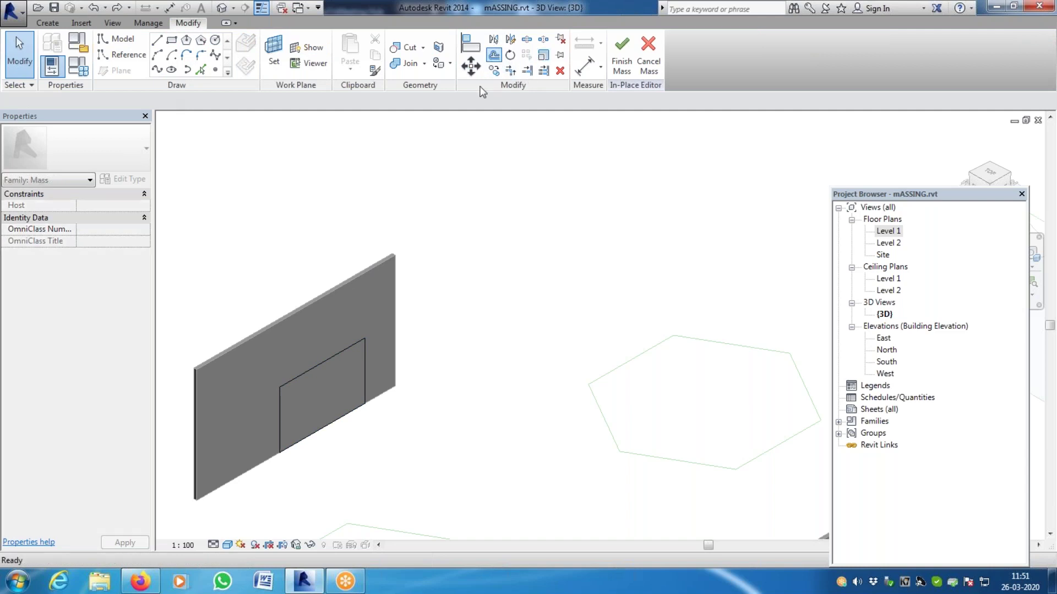
left_click(323, 358)
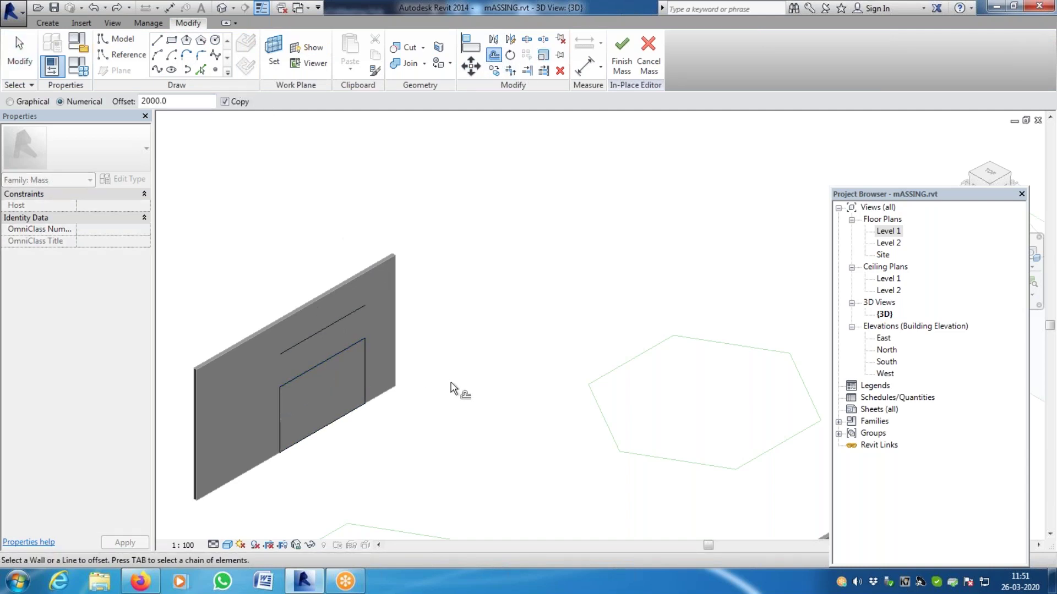
key("Escape")
Draw a start-end-radius arc between the rectangle's two upper corners, rising to the offset guide line
left_click(157, 55)
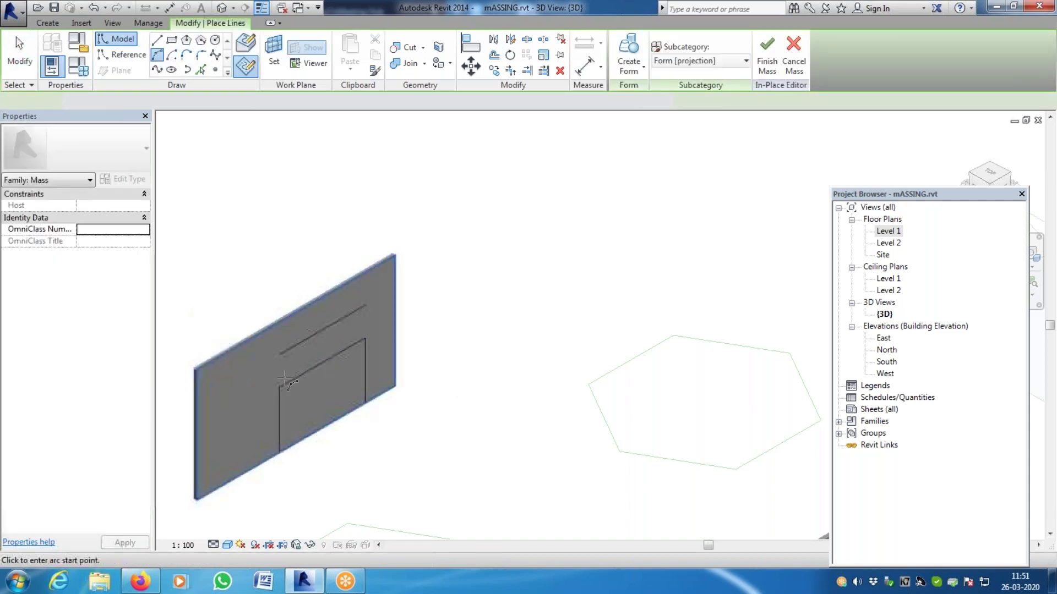
left_click(278, 386)
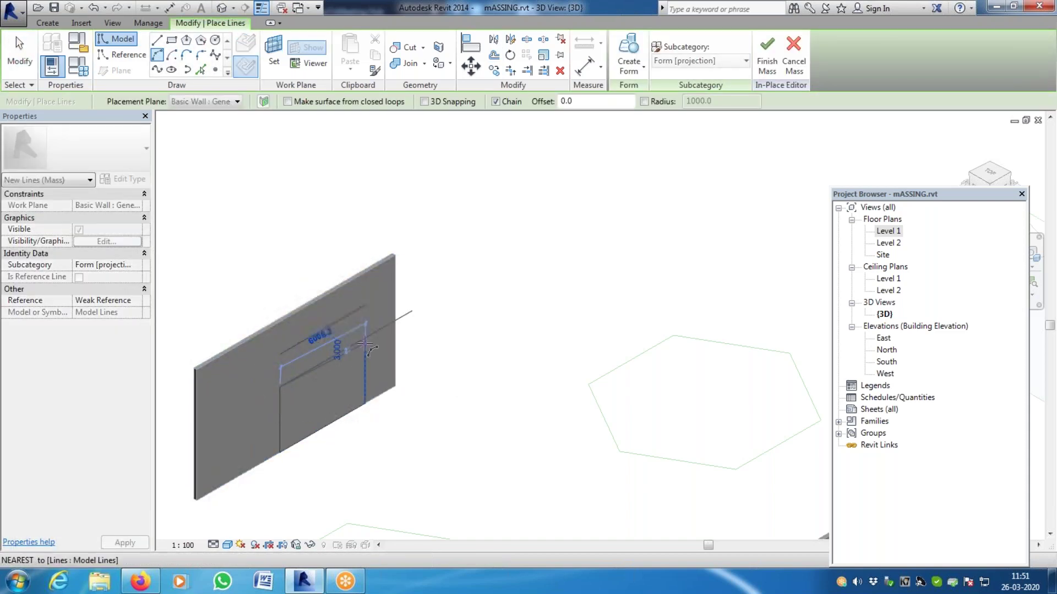
left_click(379, 315)
left_click(338, 328)
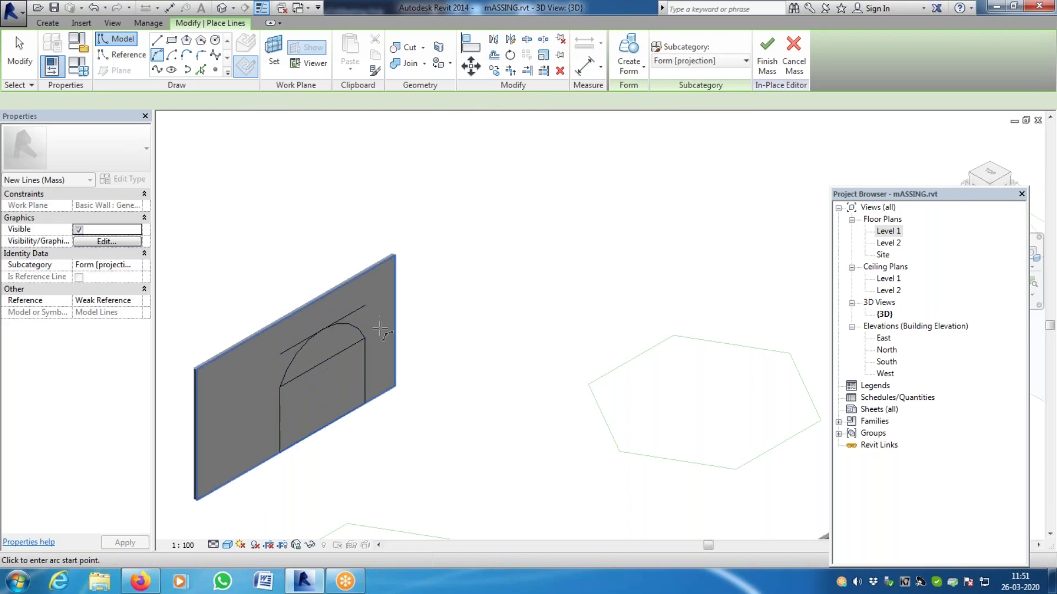
key("Escape")
key("Escape")
Delete the offset guide line and the rectangle's top edge, keeping a closed arched profile
left_click_drag(361, 312, 335, 356)
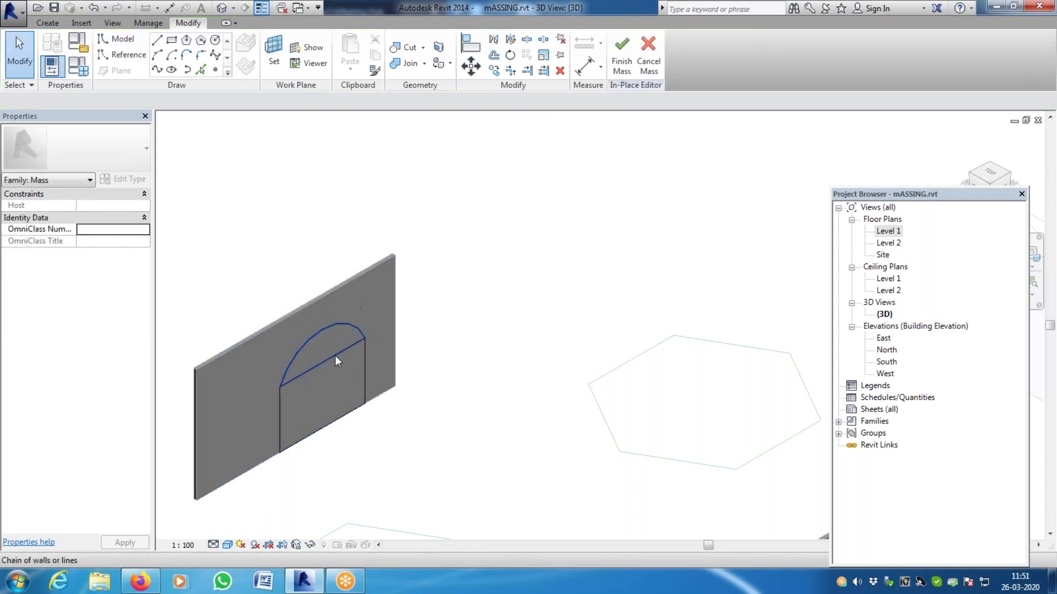
key("Delete")
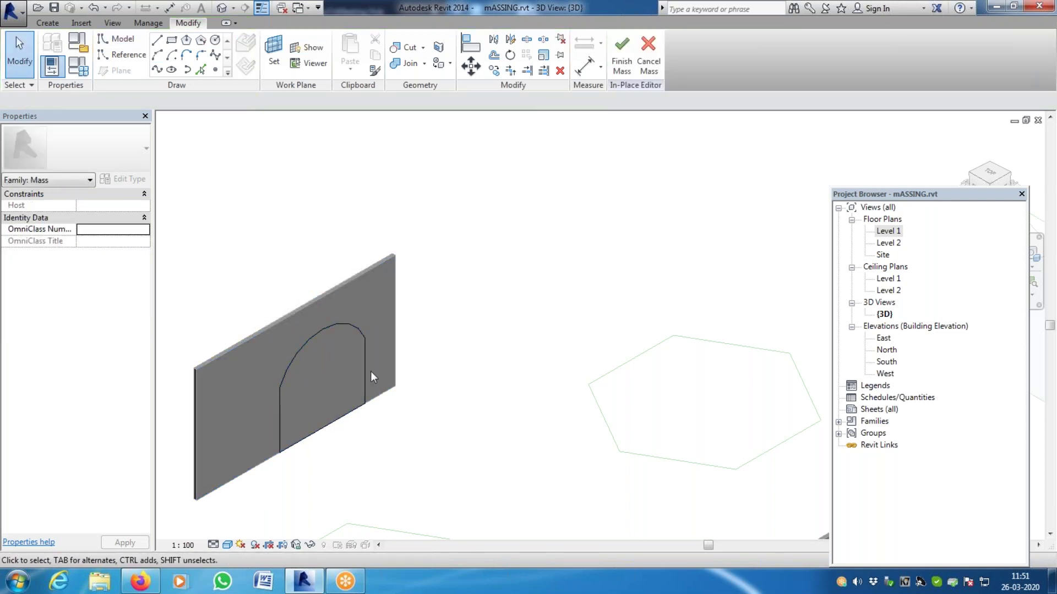
scroll(321, 429, "down", 3)
scroll(309, 355, "up", 3)
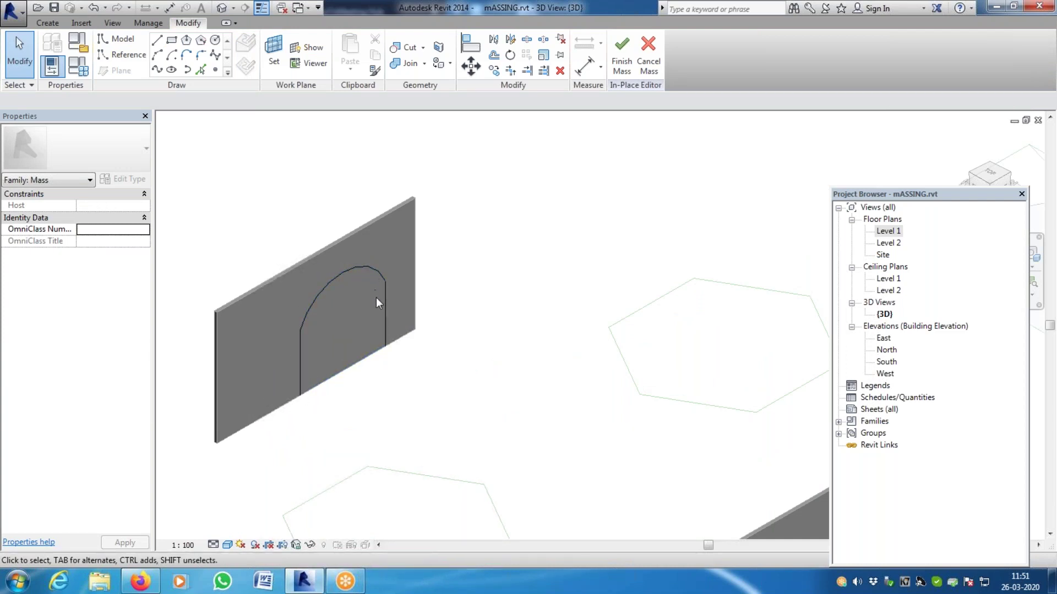
Turn the 3D view to the opposite wall and set its inner face as the work plane for a six-sided inscribed polygon
scroll(337, 380, "down", 3)
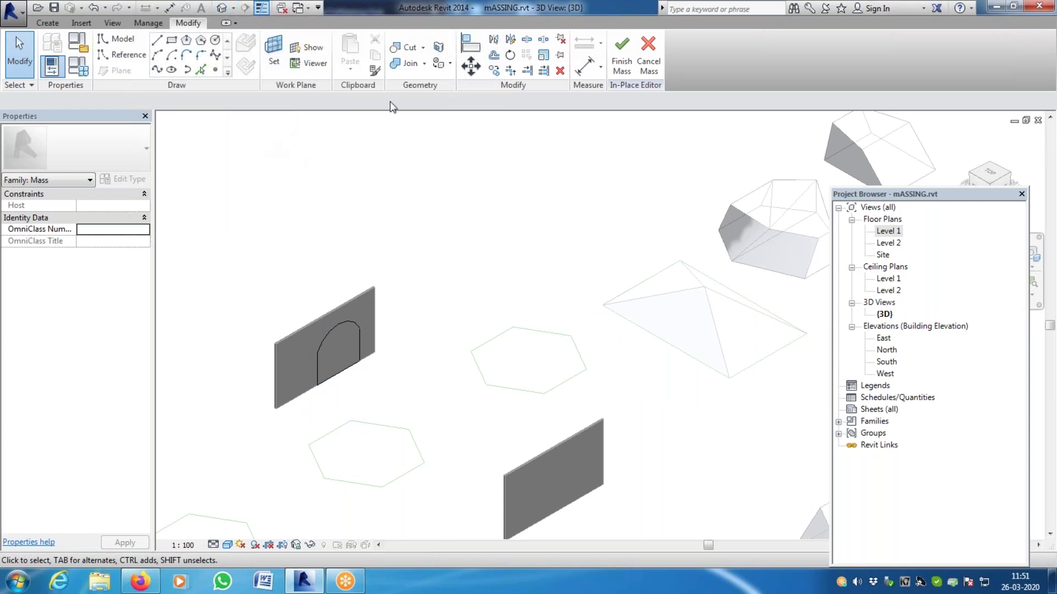
left_click(967, 174)
scroll(655, 358, "up", 6)
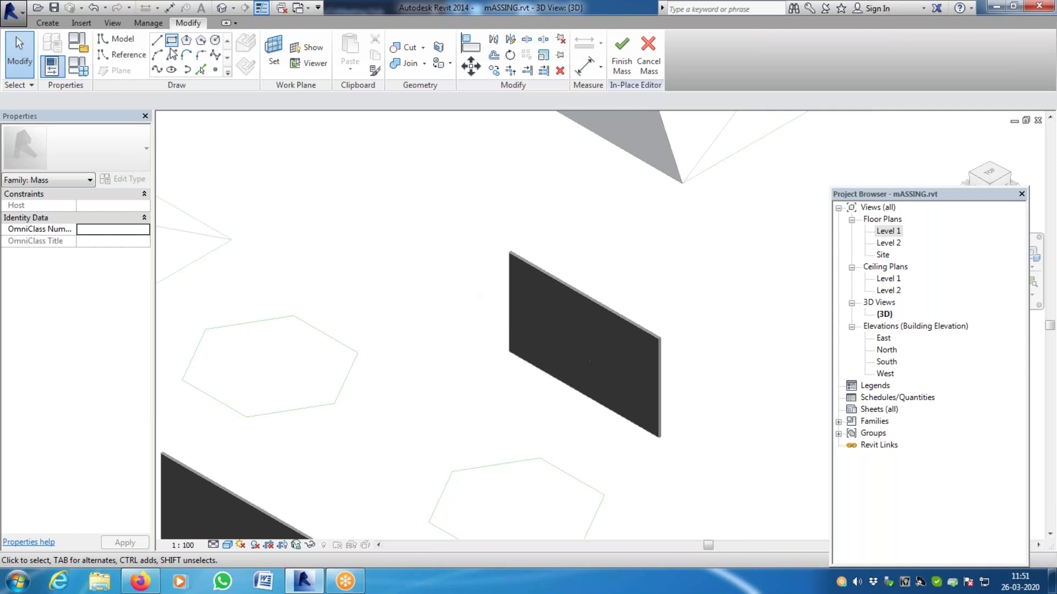
left_click(187, 41)
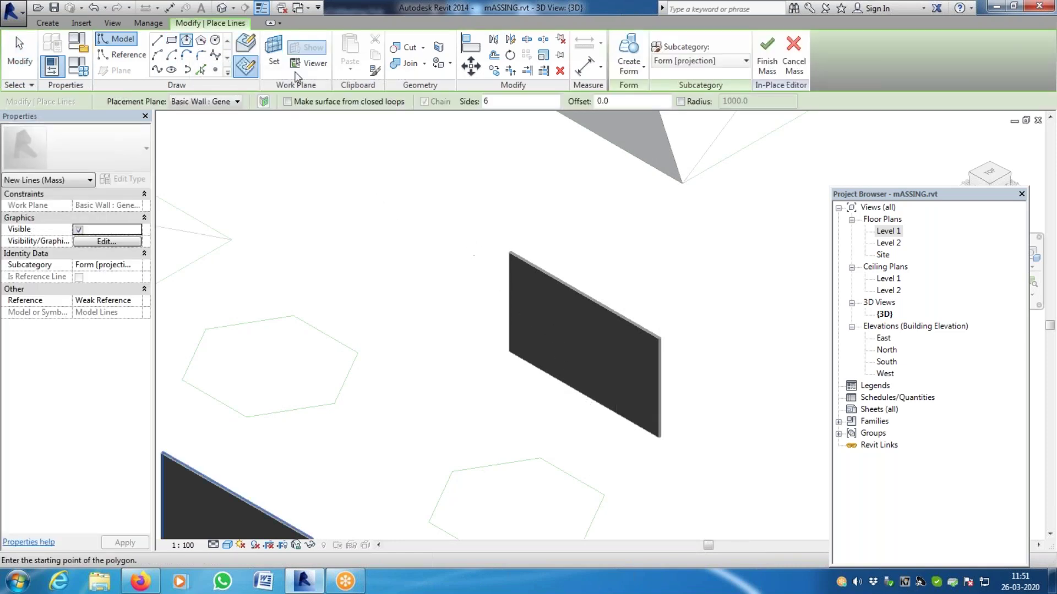
left_click(274, 55)
left_click(609, 318)
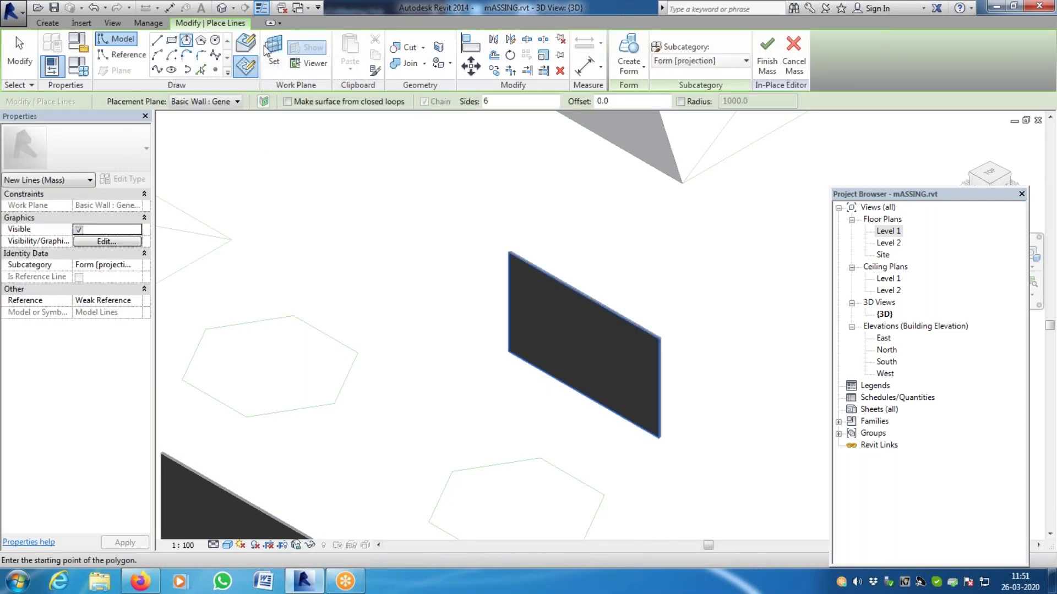
Sketch a six-sided inscribed polygon with a radius of about 2000, centred on the base edge of the second wall's face
left_click(531, 331)
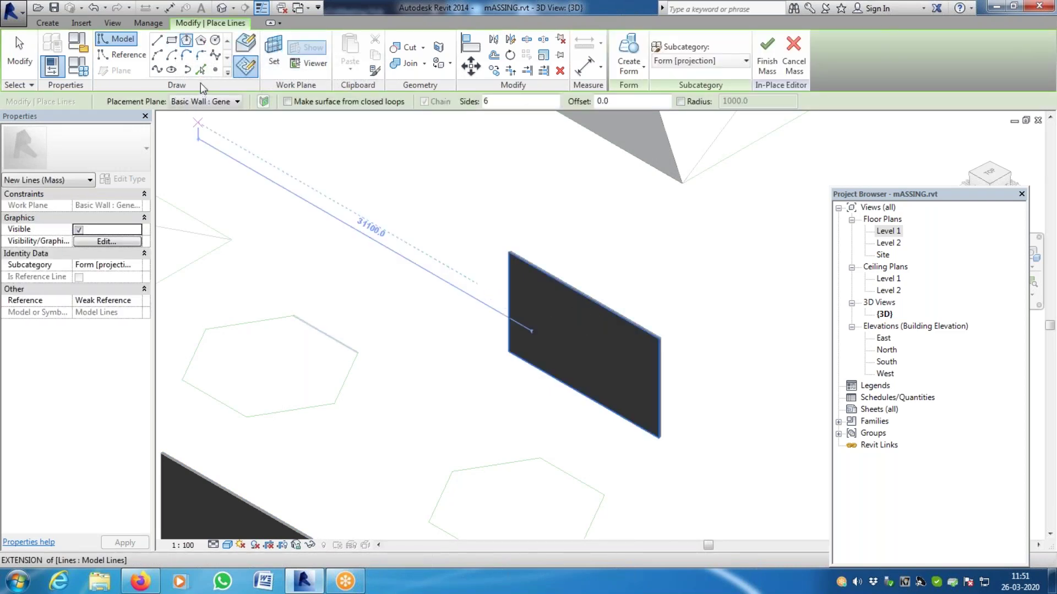
left_click(186, 39)
left_click(532, 362)
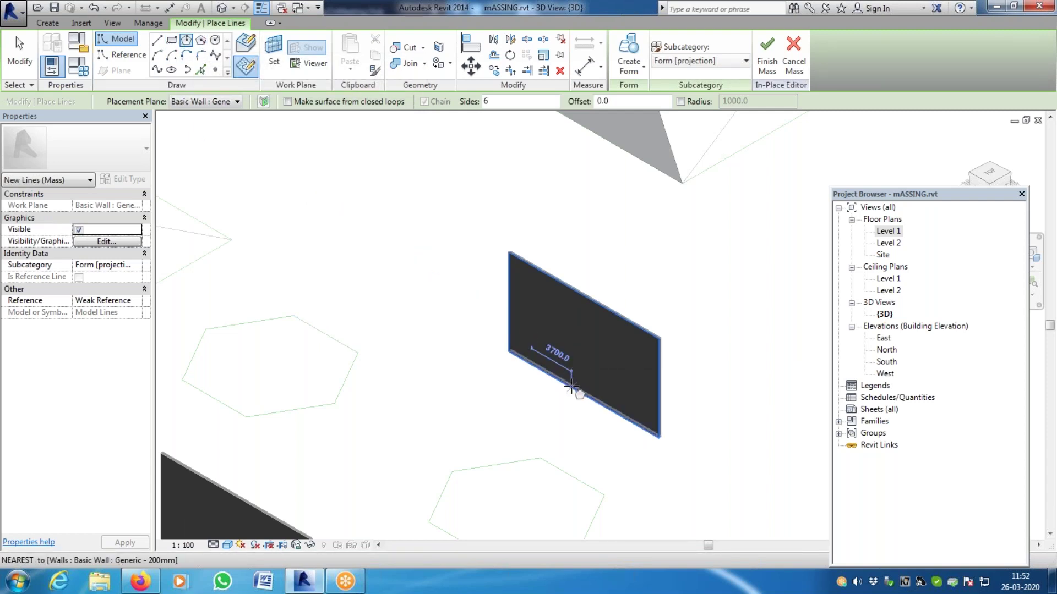
left_click(571, 386)
scroll(572, 377, "up", 3)
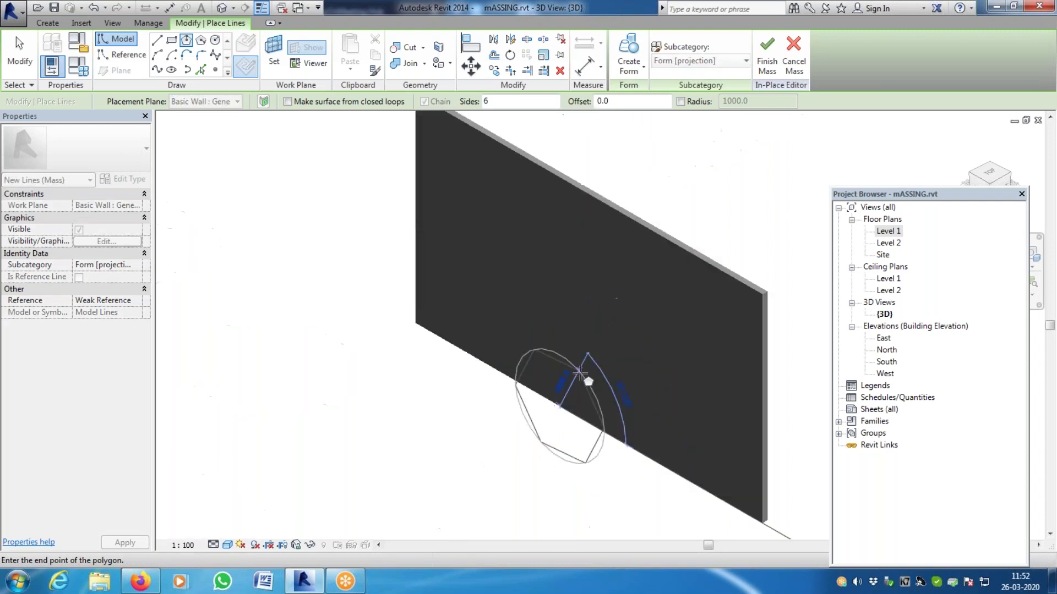
scroll(564, 360, "up", 3)
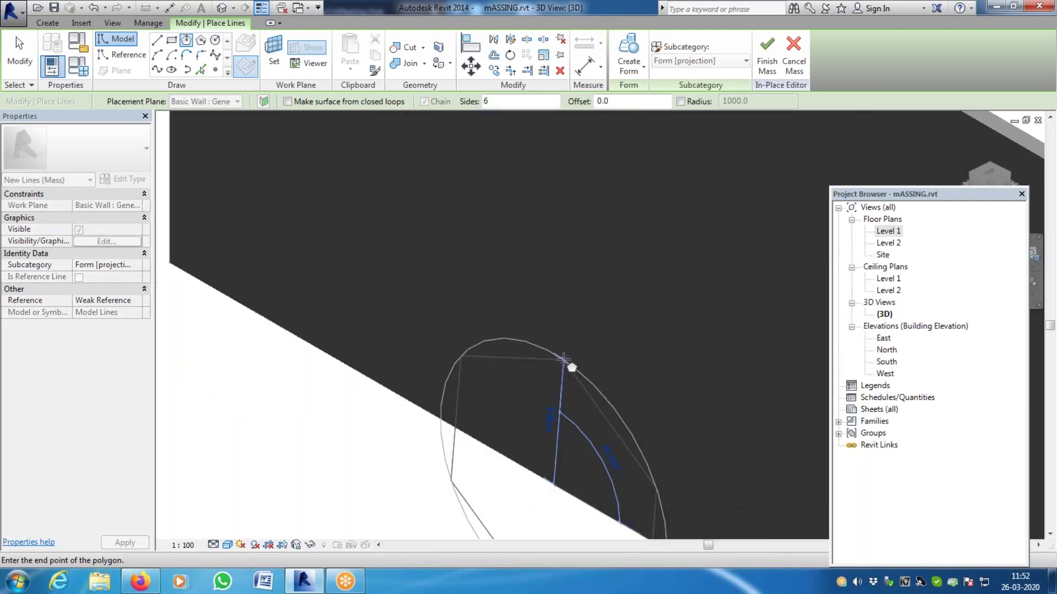
scroll(563, 360, "up", 3)
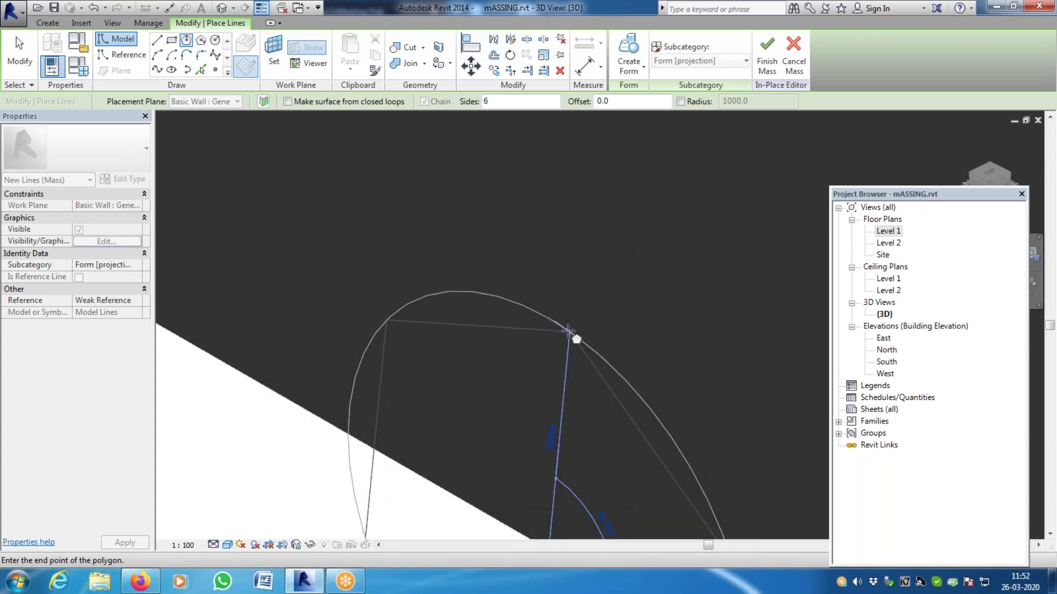
left_click(569, 331)
key("Escape")
key("Escape")
In the West elevation, move the whole hexagon up so its lowest vertex sits on Level 1 within the arched profile's outline
scroll(465, 360, "down", 5)
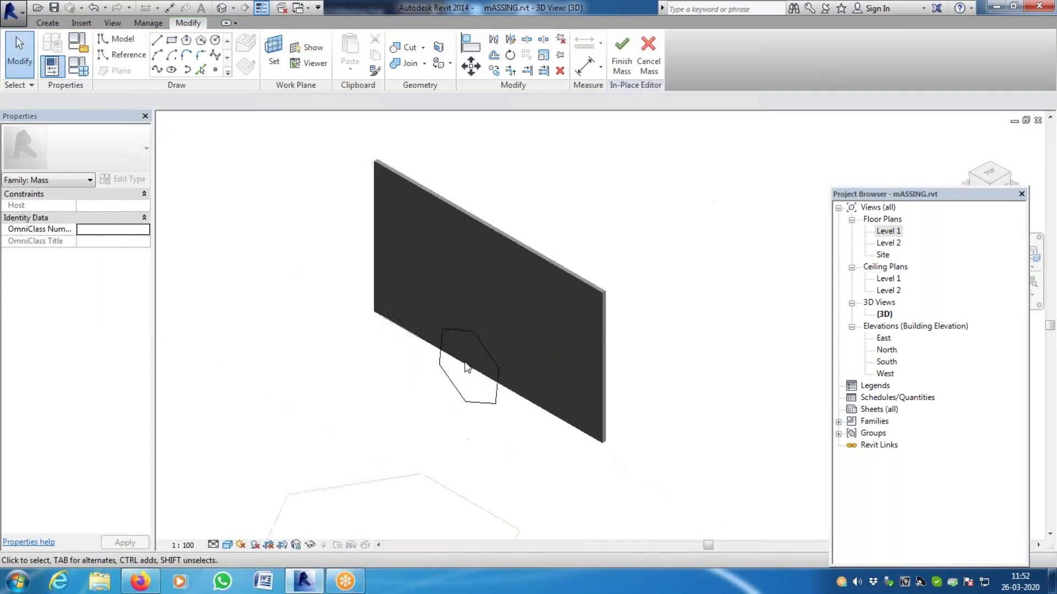
left_click(473, 406)
scroll(459, 407, "up", 2)
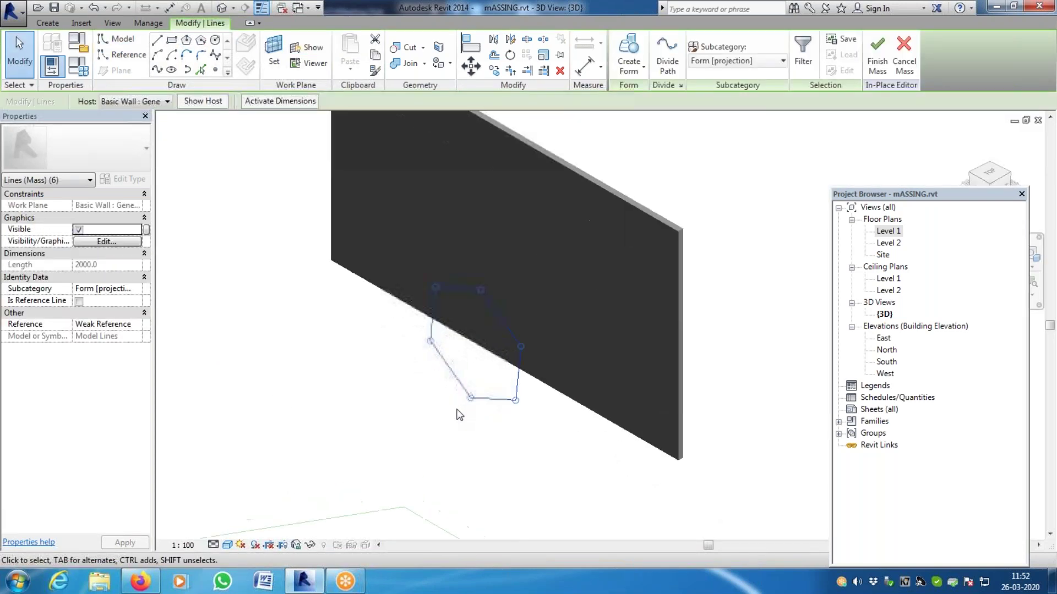
scroll(478, 394, "up", 1)
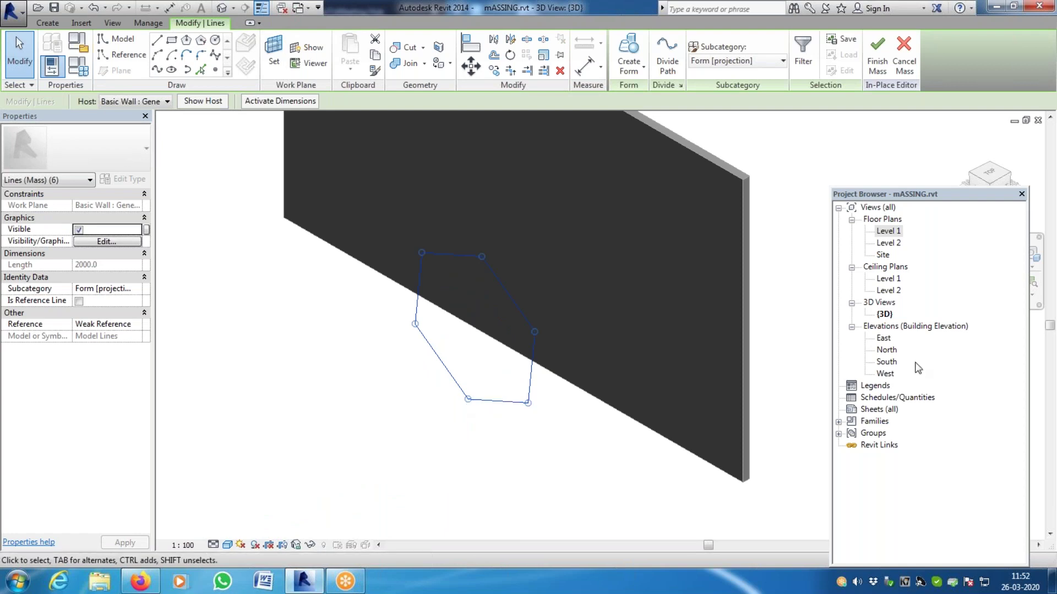
double_click(885, 375)
scroll(474, 418, "up", 3)
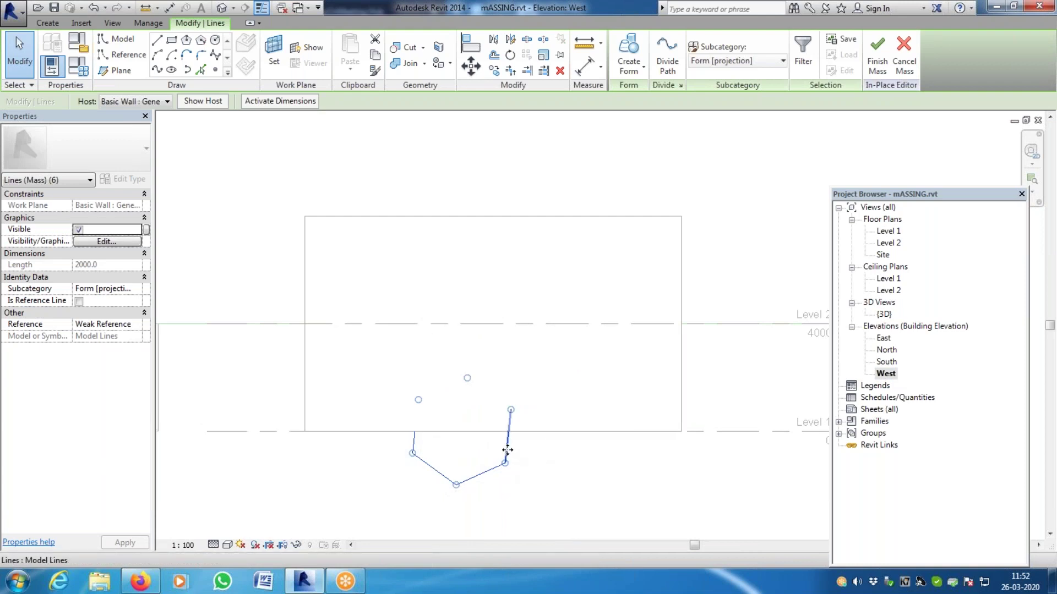
scroll(512, 476, "up", 3)
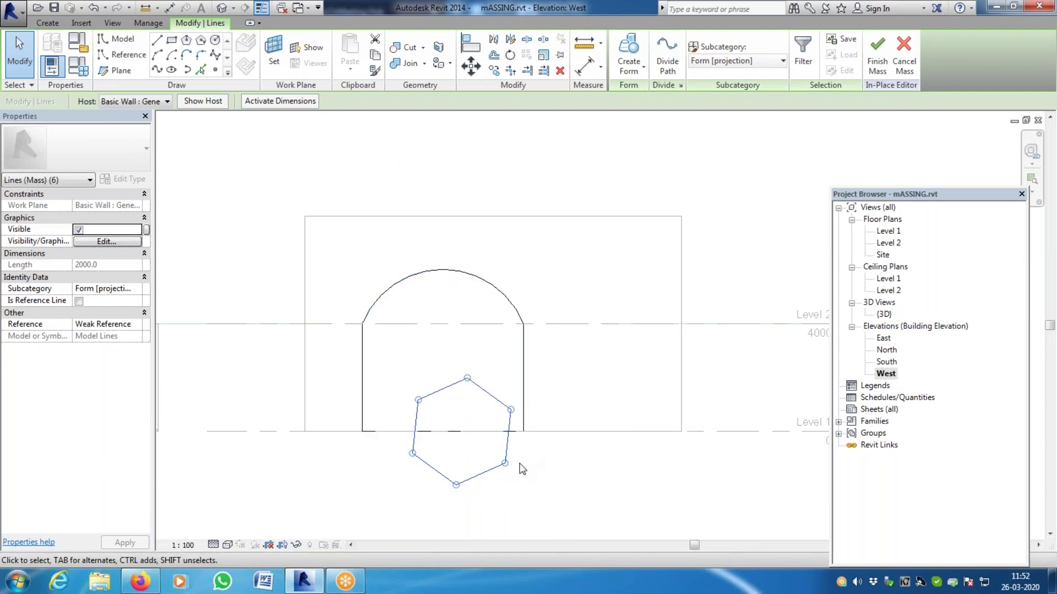
mouse_move(510, 386)
left_mouse_down("ctrl")
mouse_move(464, 283)
mouse_move(464, 292)
left_mouse_up("ctrl")
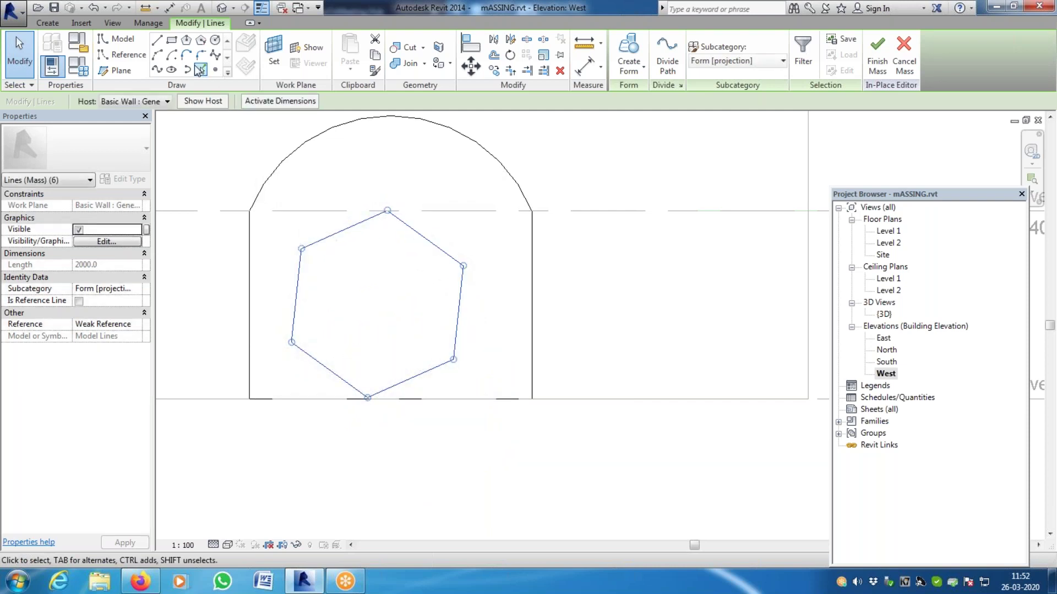
Rotate the hexagon clockwise about its centre so that two of its sides stand vertical inside the arched profile
left_click(512, 55)
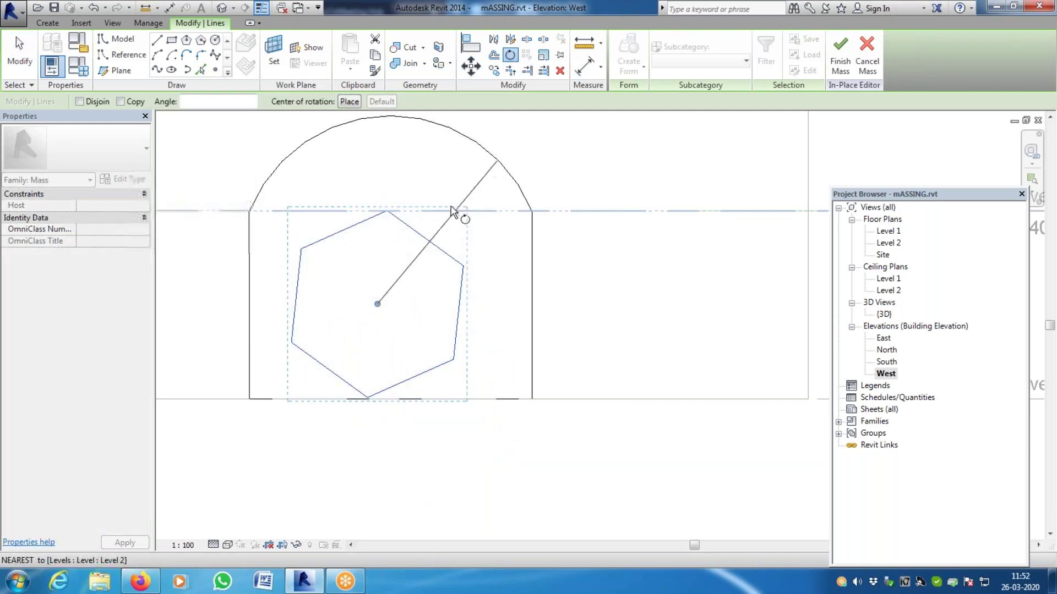
left_click(427, 240)
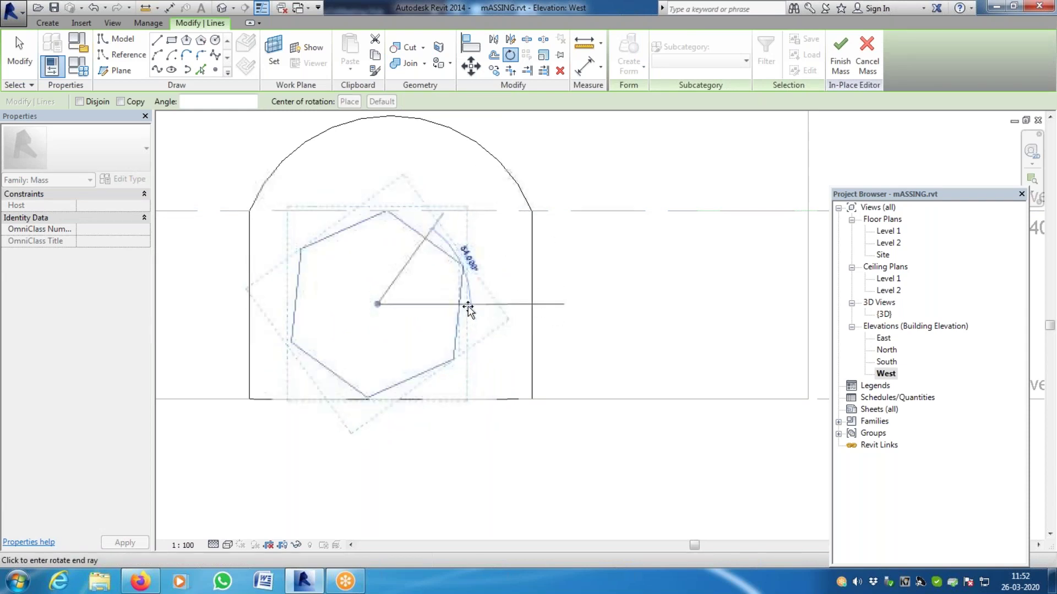
left_click(516, 304)
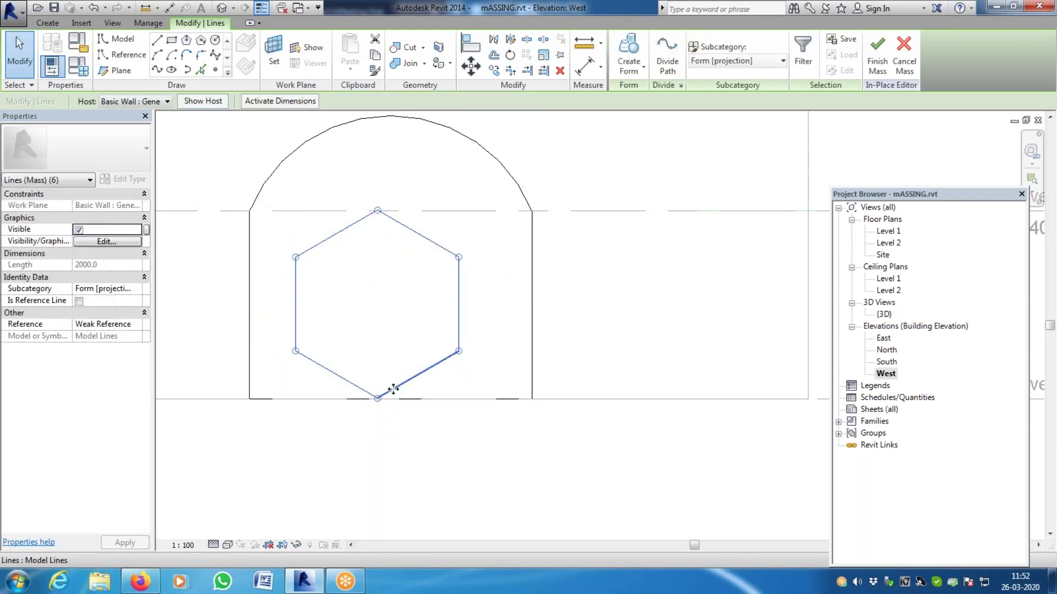
Rotate the whole hexagon by 90° about its centre so that it has a flat edge along its base
scroll(393, 389, "up", 2)
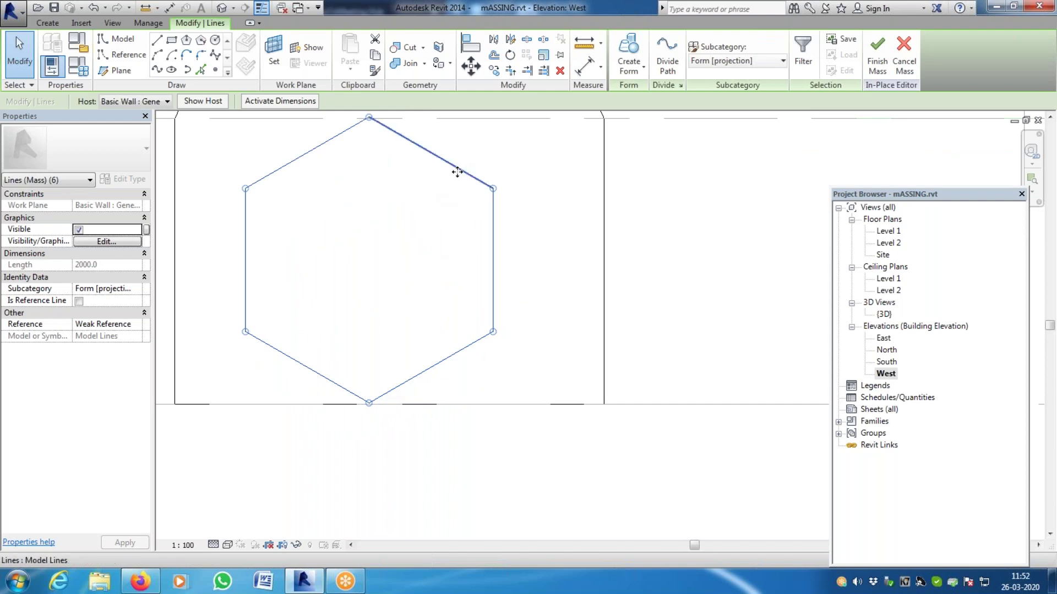
left_click(501, 269)
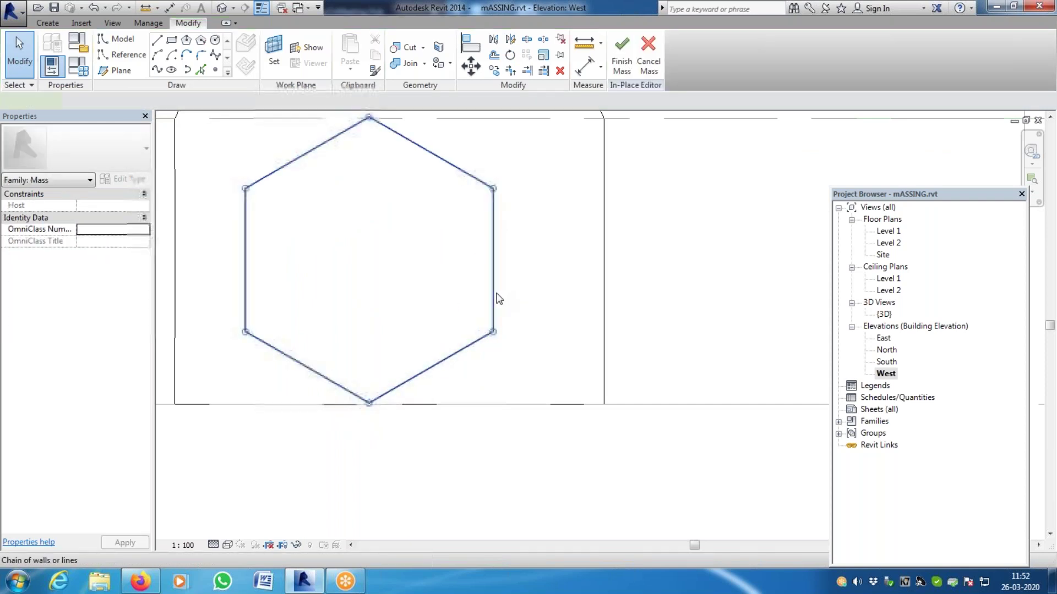
left_click(497, 294)
left_click(509, 56)
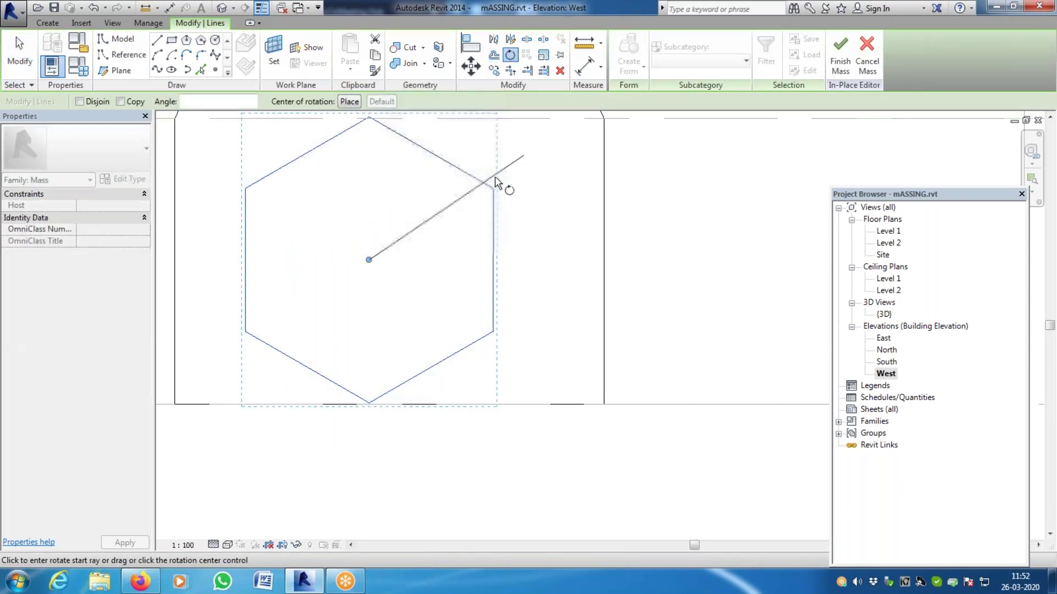
left_click(527, 261)
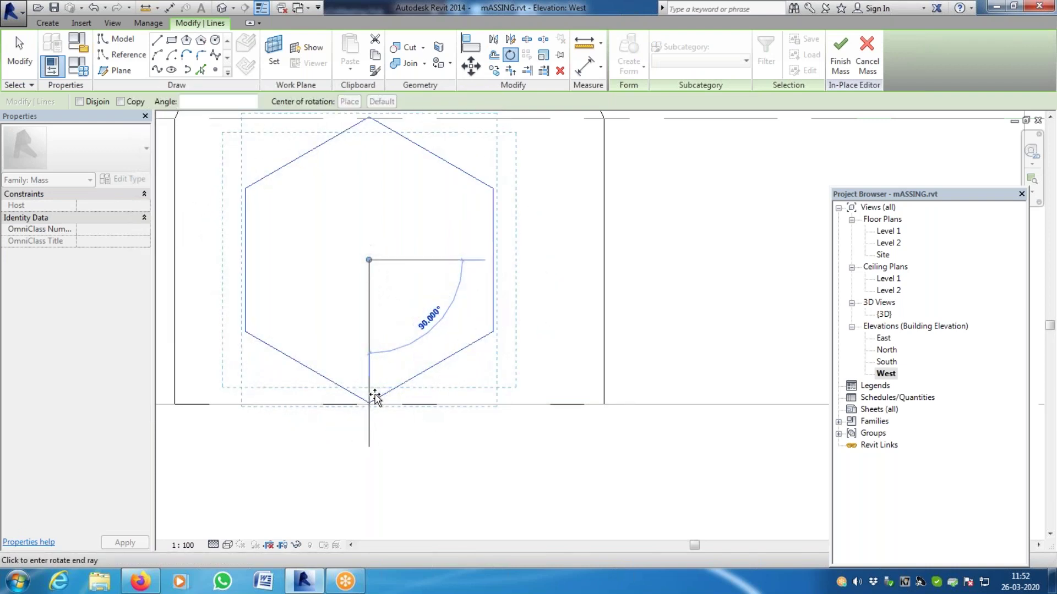
left_click(374, 398)
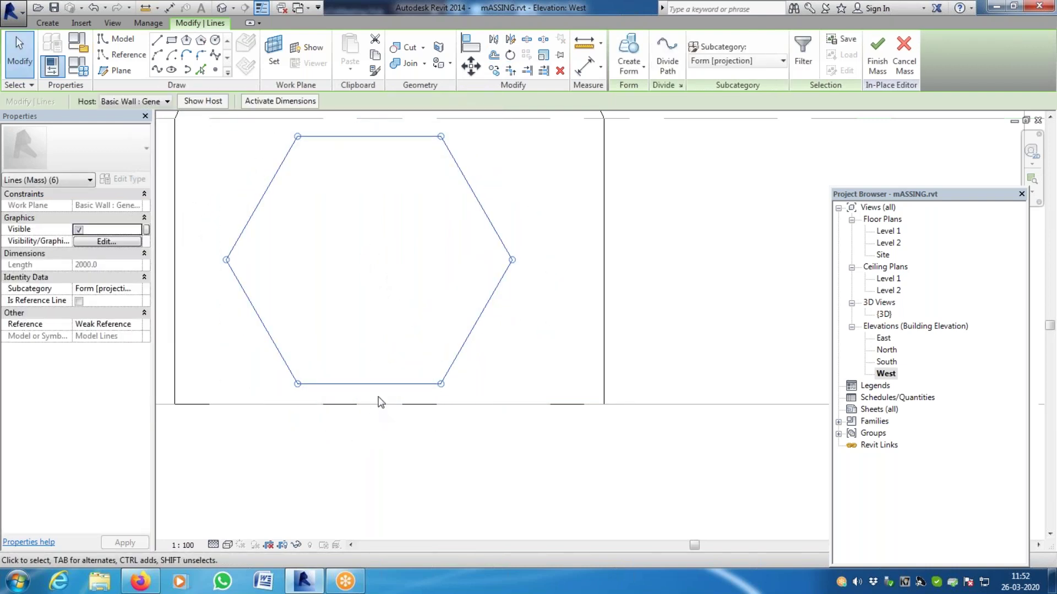
Move the hexagon down so its base edge lies on Level 1, and shift it roughly to the middle of the arched profile
left_click_drag(382, 386, 394, 415)
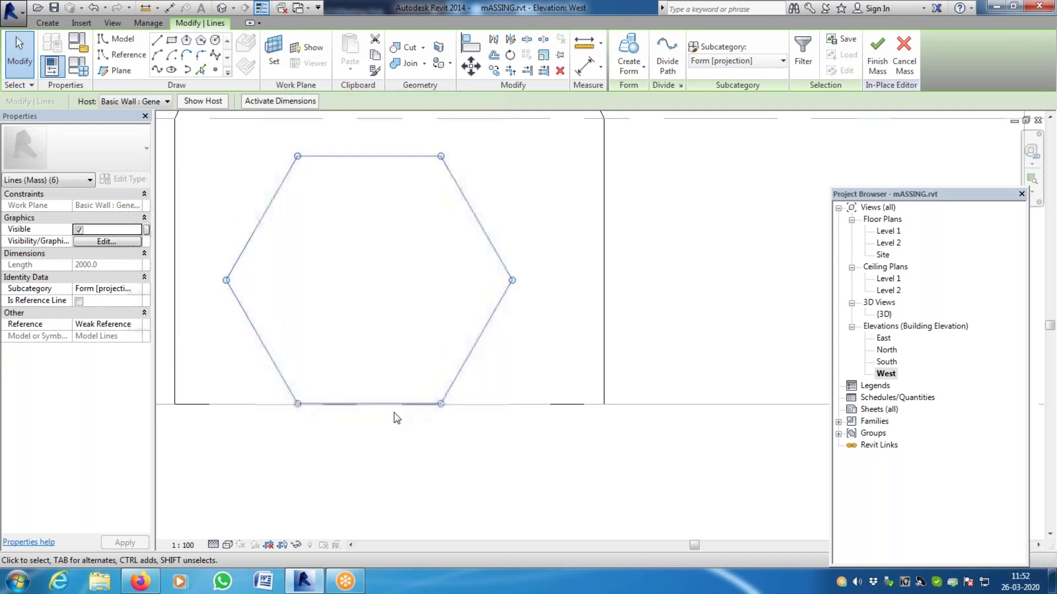
scroll(445, 388, "down", 4)
scroll(445, 387, "up", 1)
left_click_drag(444, 388, 411, 394)
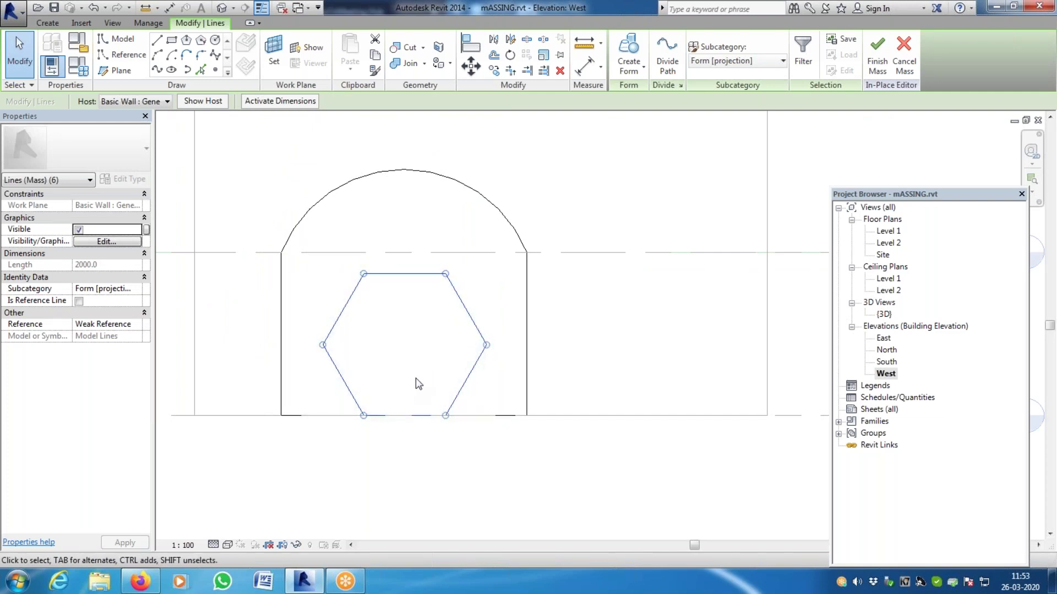
left_click(157, 39)
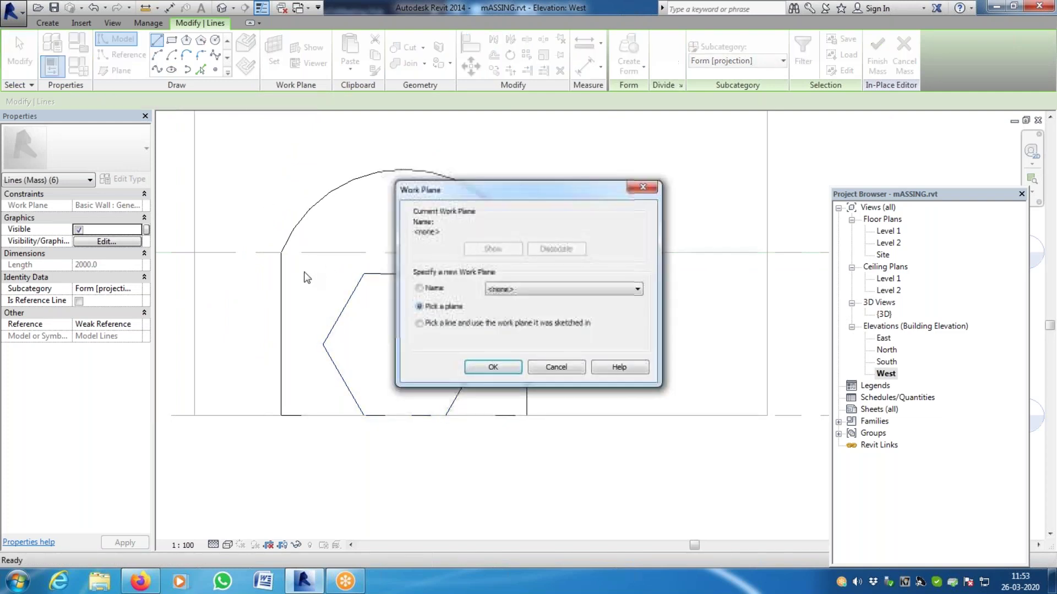
left_click(495, 367)
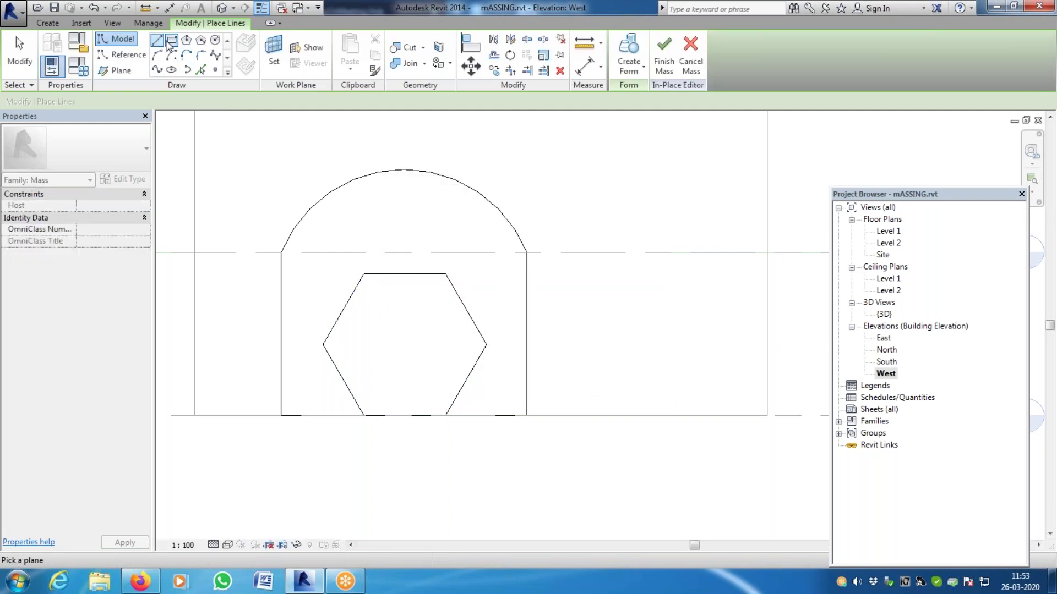
left_click(281, 253)
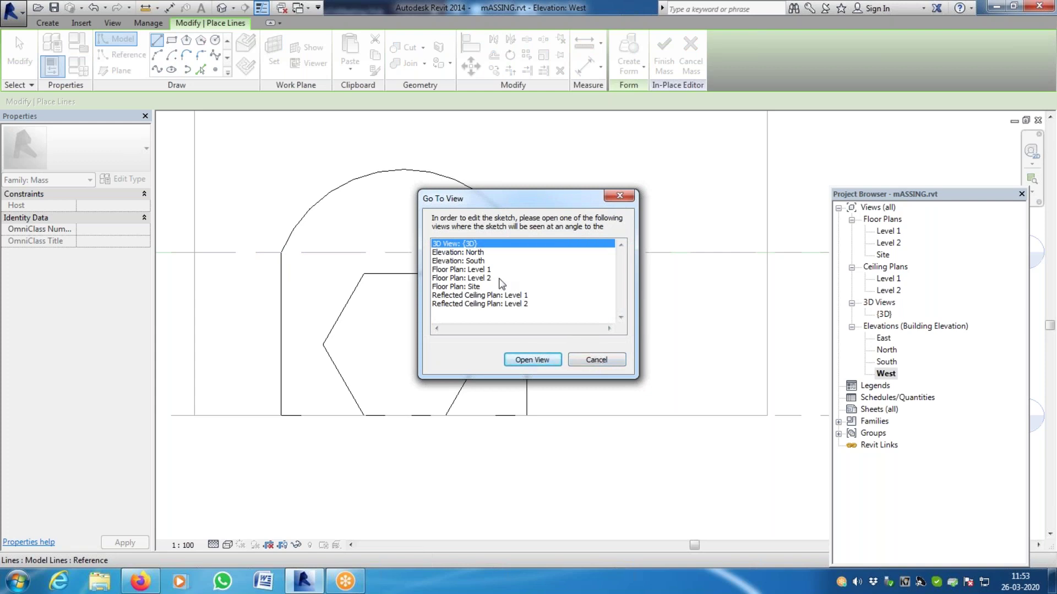
key("Escape")
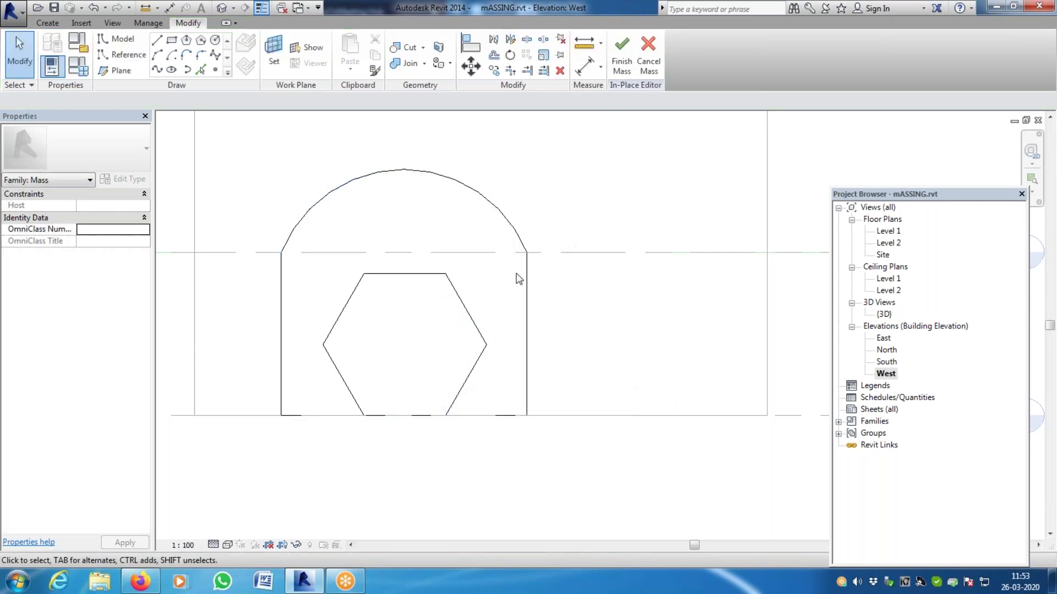
Start a model line and set its work plane to the one the hexagon was sketched in, using a hexagon line
left_click(157, 42)
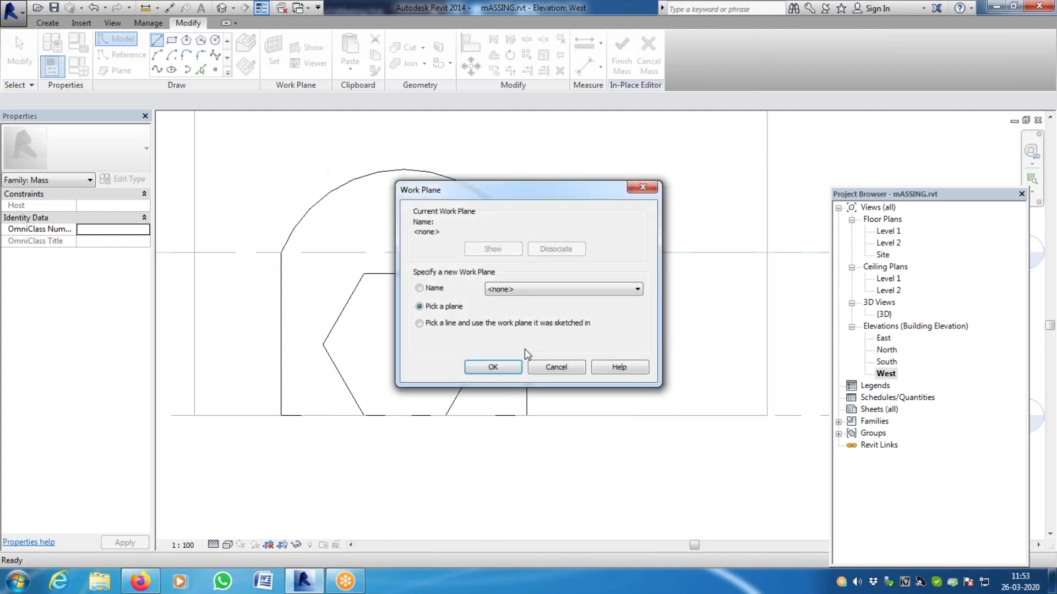
left_click(484, 326)
left_click(491, 367)
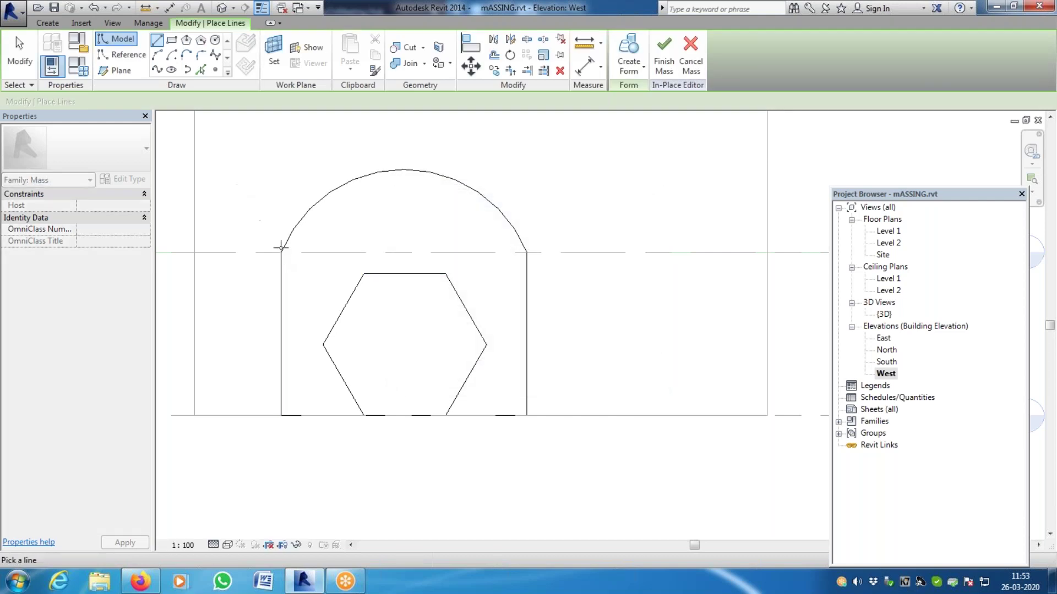
left_click(389, 339)
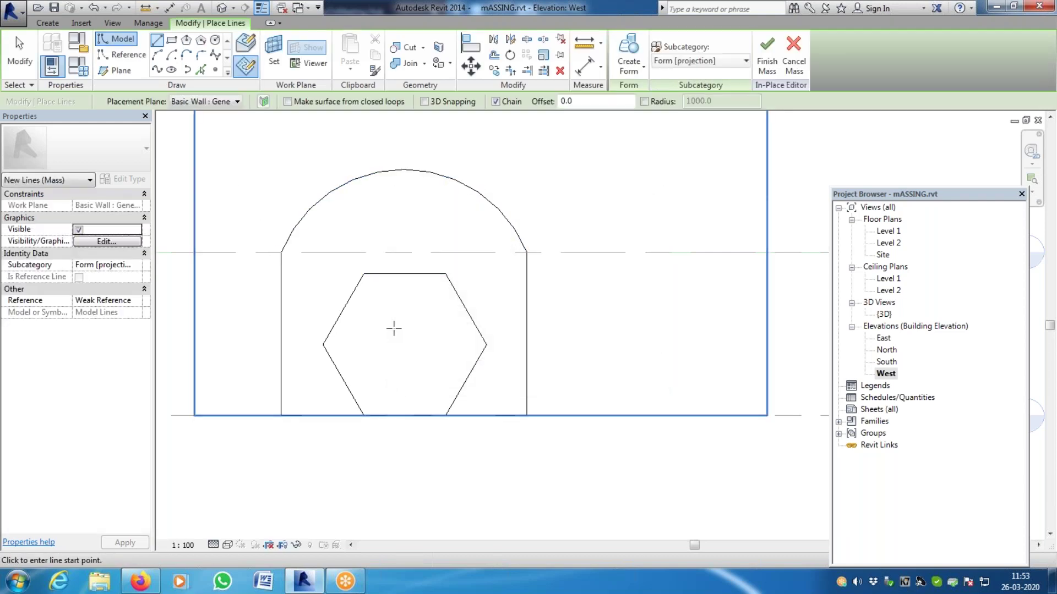
Try a diagonal line from the arch's left end to the opposite base corner of the arched profile, and undo it
left_click(281, 254)
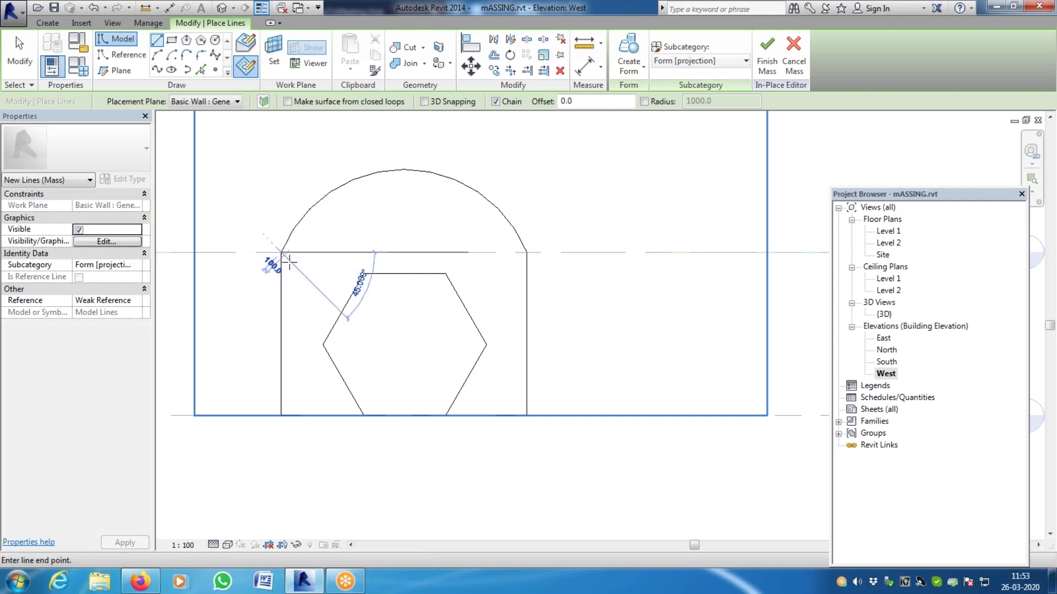
left_click(527, 416)
key("Escape")
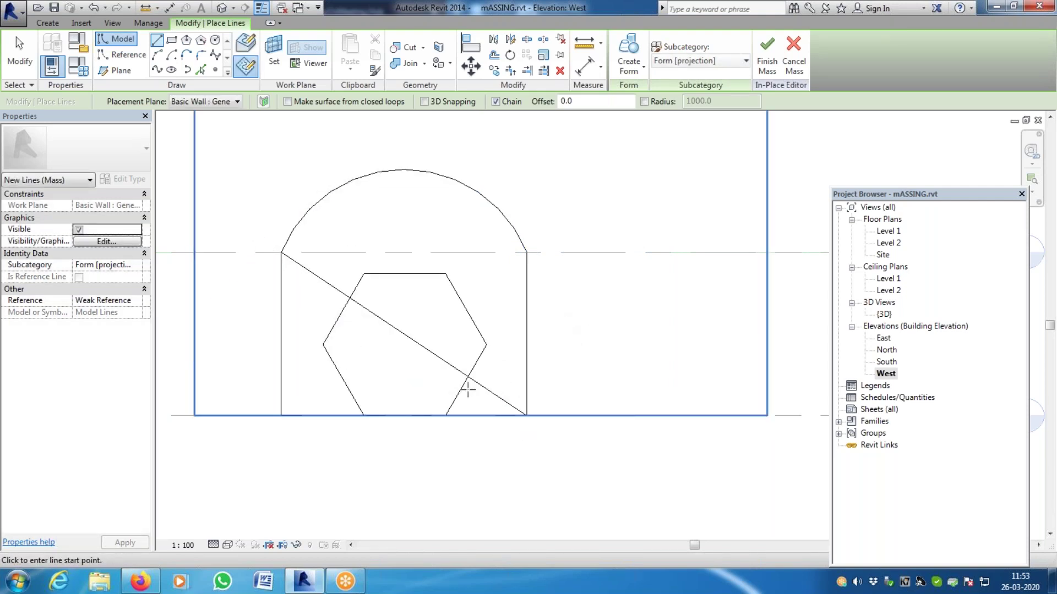
key("ctrl+z")
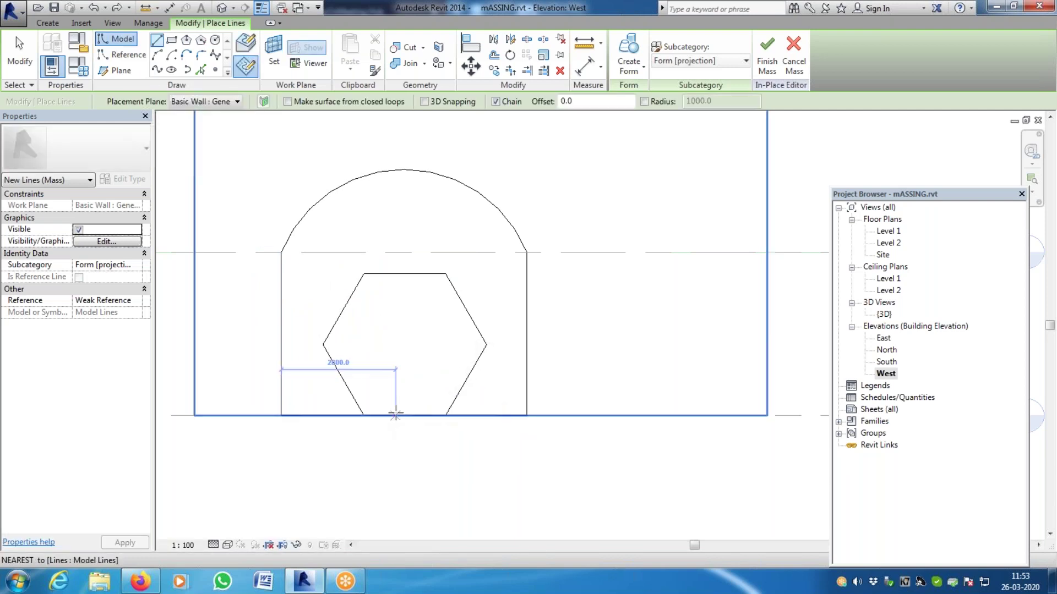
Draw a vertical guide line from the midpoint of the arched profile's base up to the apex of the arch
left_click(406, 416)
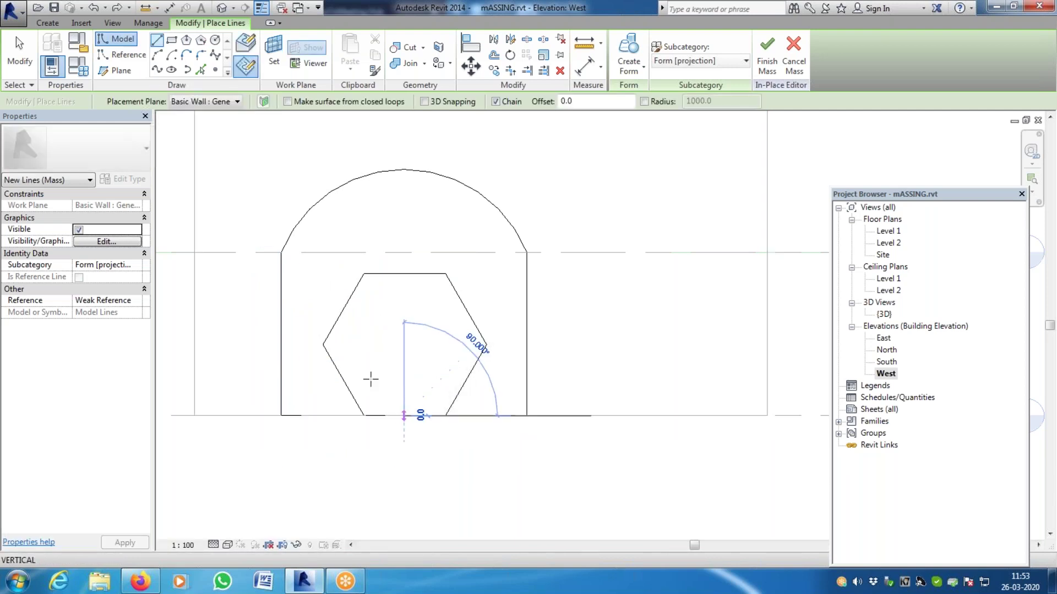
left_click(281, 252)
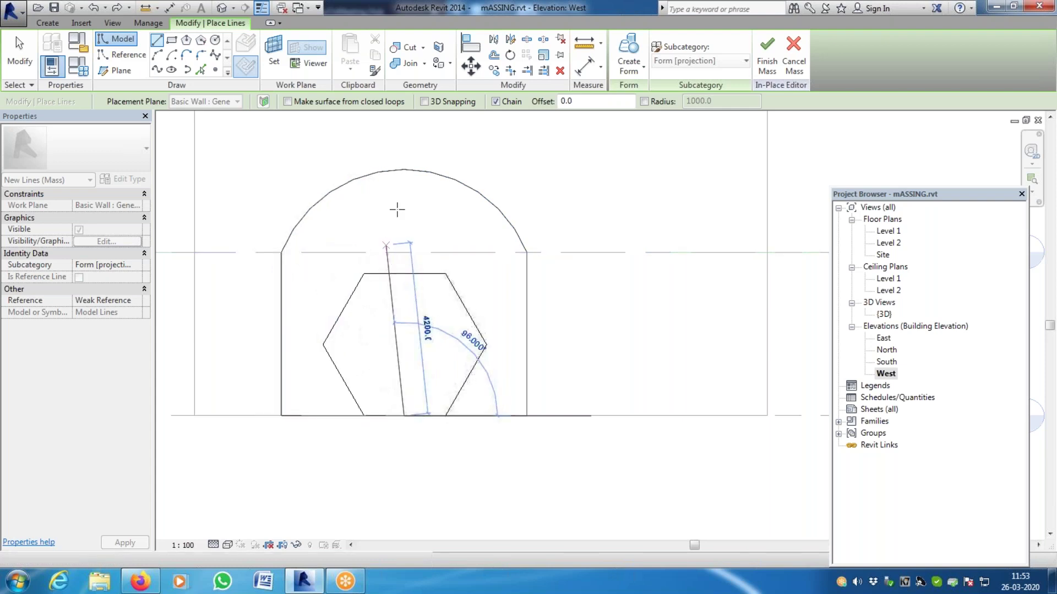
left_click(404, 170)
key("Escape")
key("Escape")
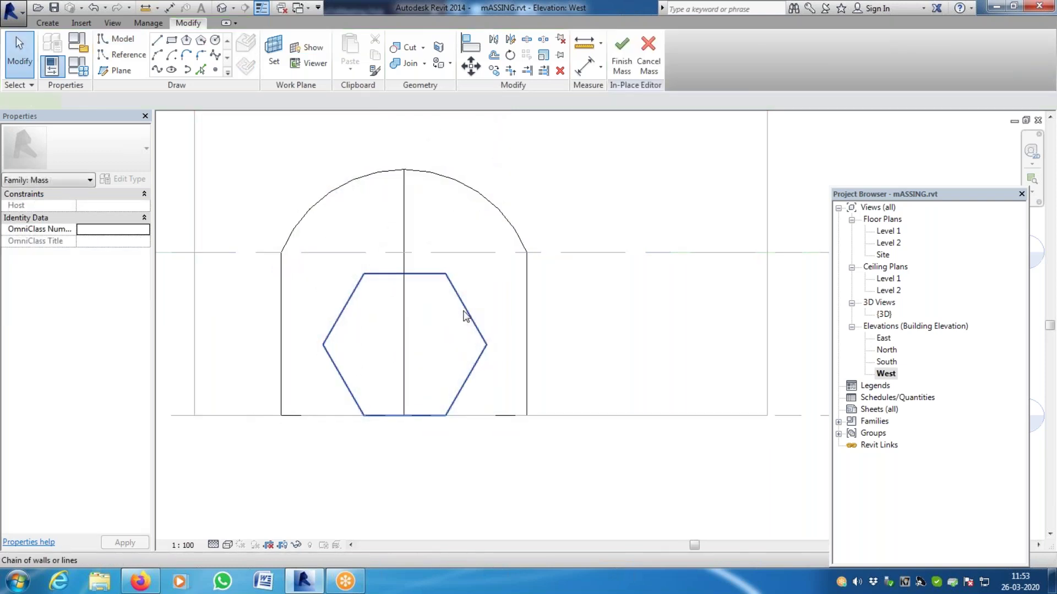
Nudge the whole hexagon slightly left to centre it on the vertical guide line, and check its top edge's alignment
left_click(464, 315)
scroll(402, 410, "up", 3)
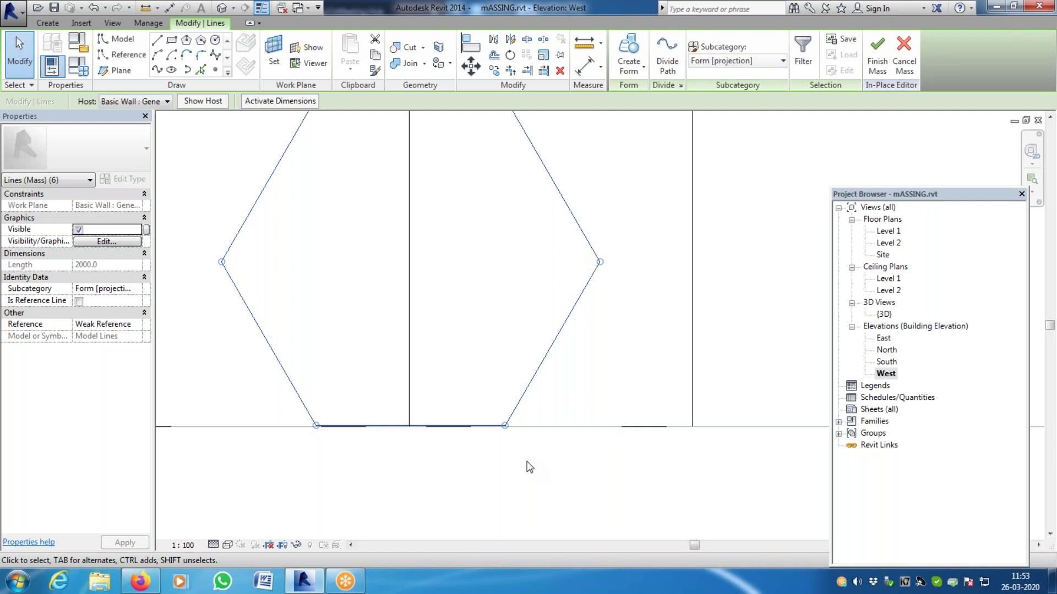
scroll(488, 475, "down", 1)
key("Left")
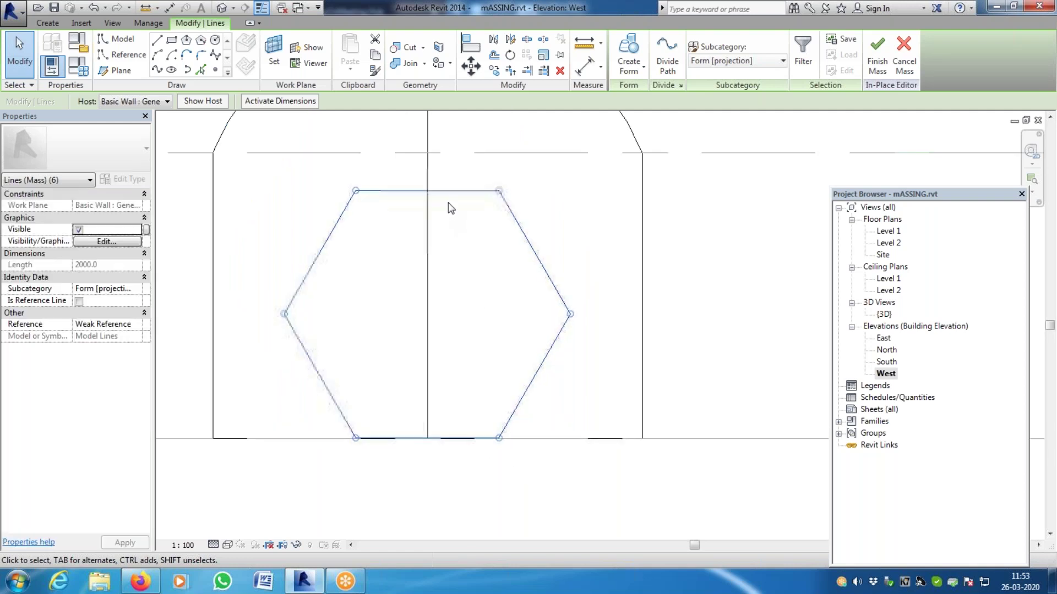
left_click(447, 191)
scroll(437, 198, "up", 2)
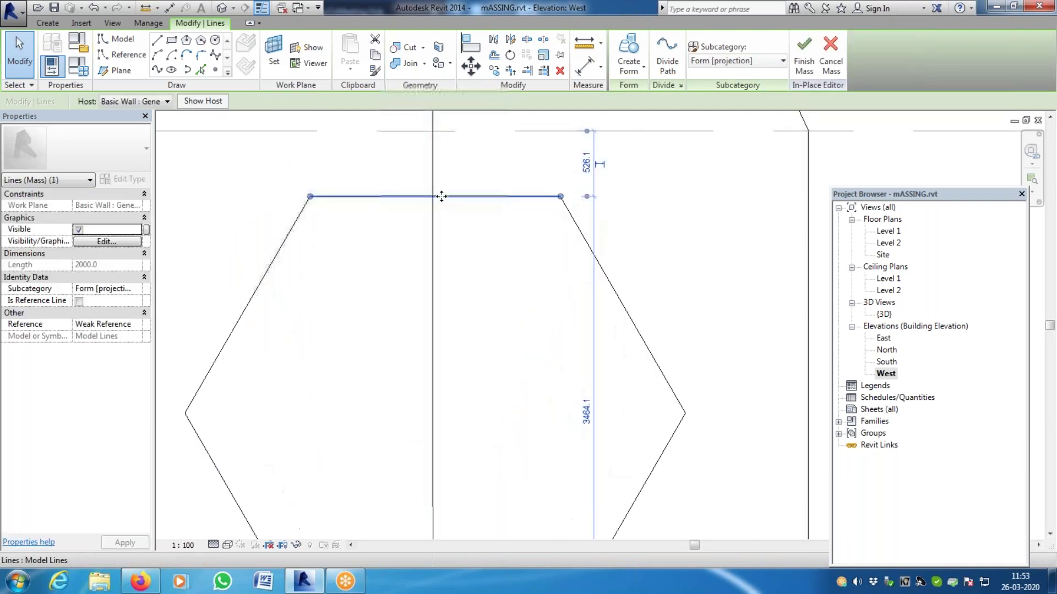
scroll(460, 281, "down", 5)
left_click(460, 283)
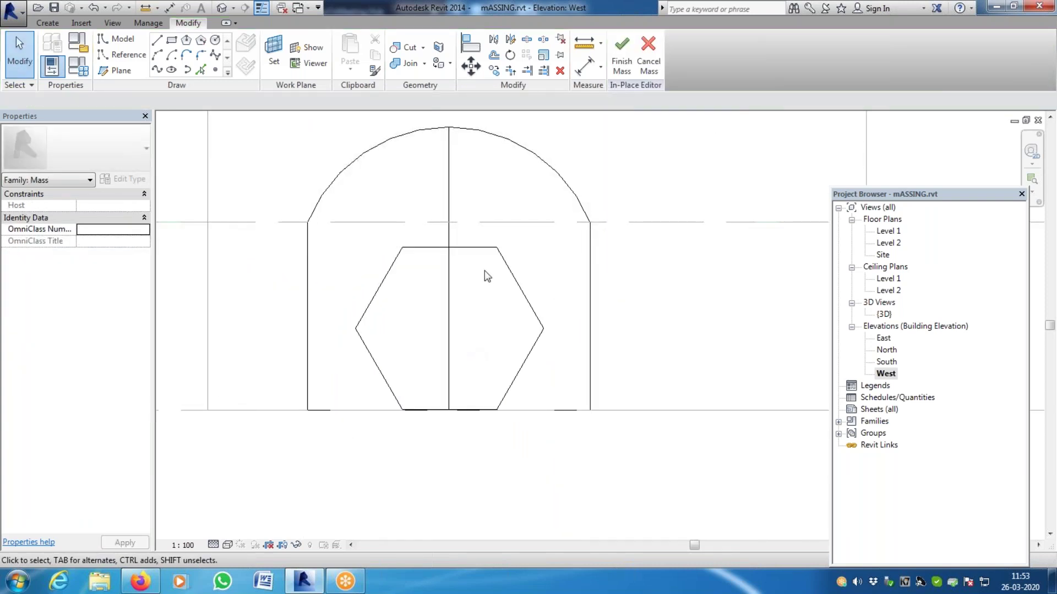
Delete the vertical guide line running through the hexagon and the arched profile
left_click(449, 321)
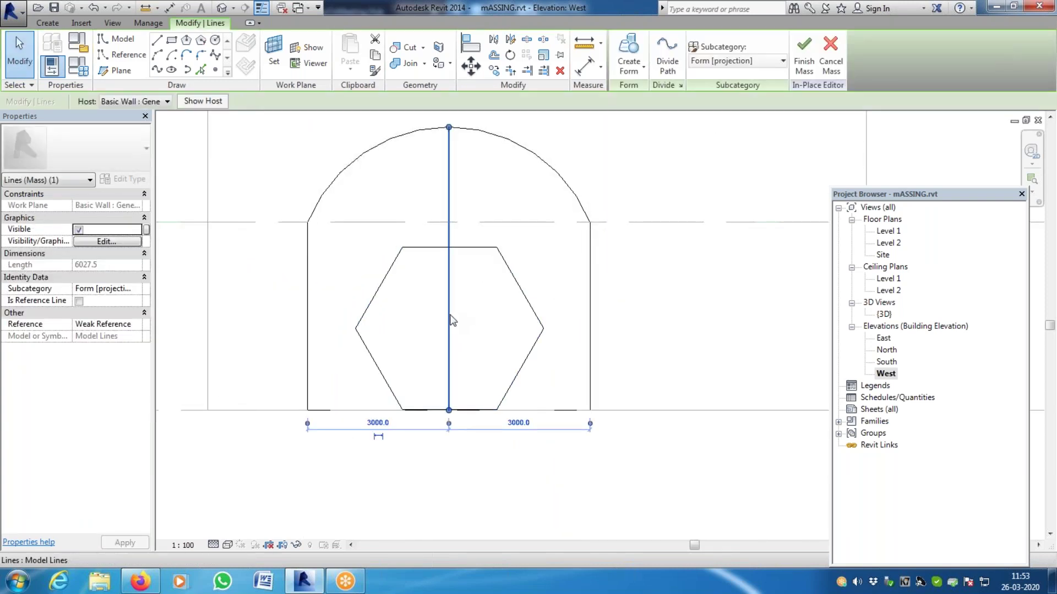
key("Delete")
scroll(423, 334, "down", 2)
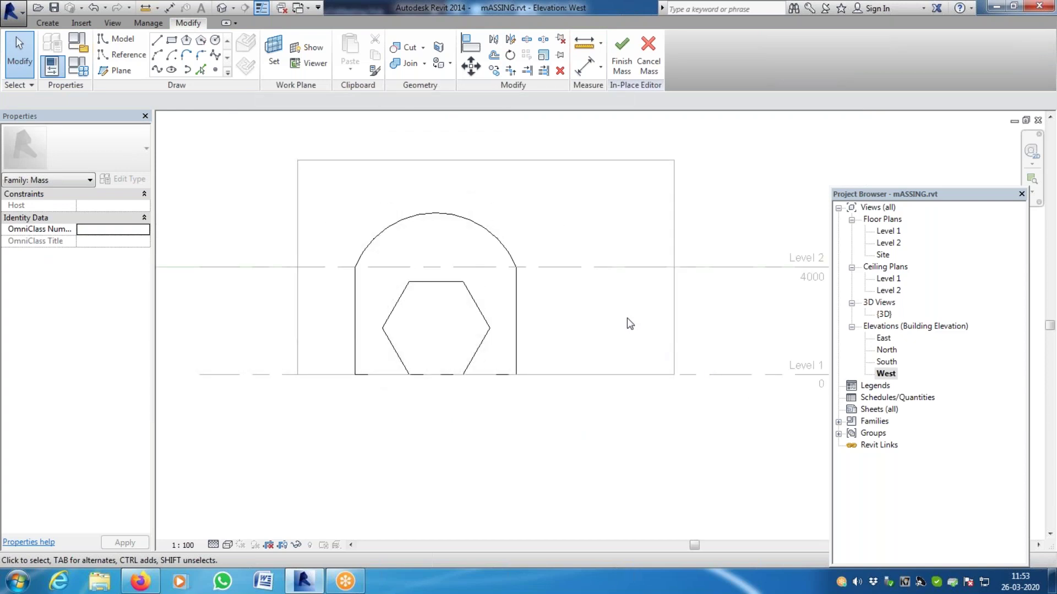
left_click(159, 40)
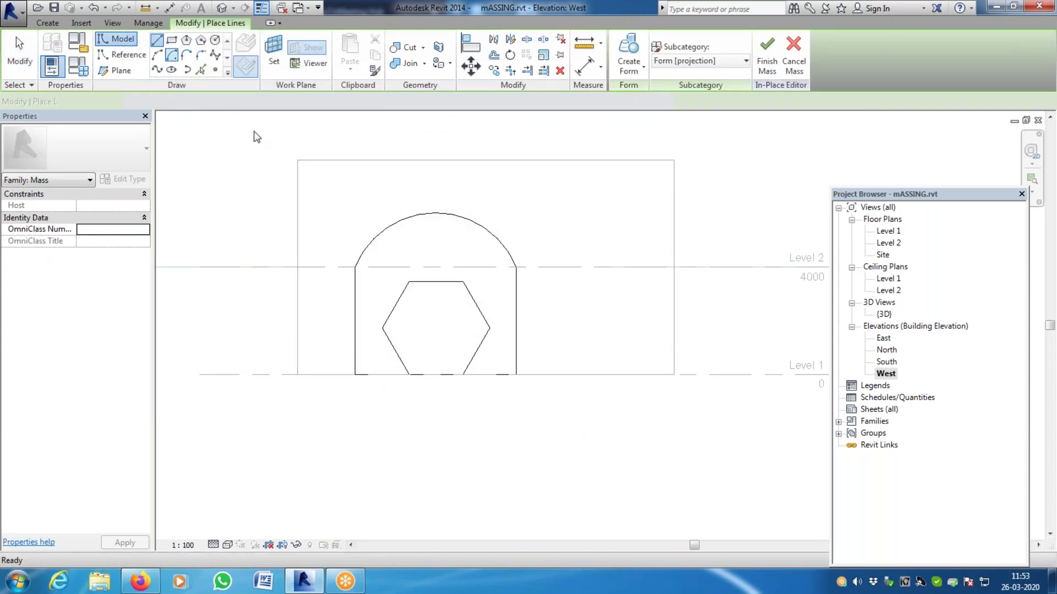
left_click(354, 267)
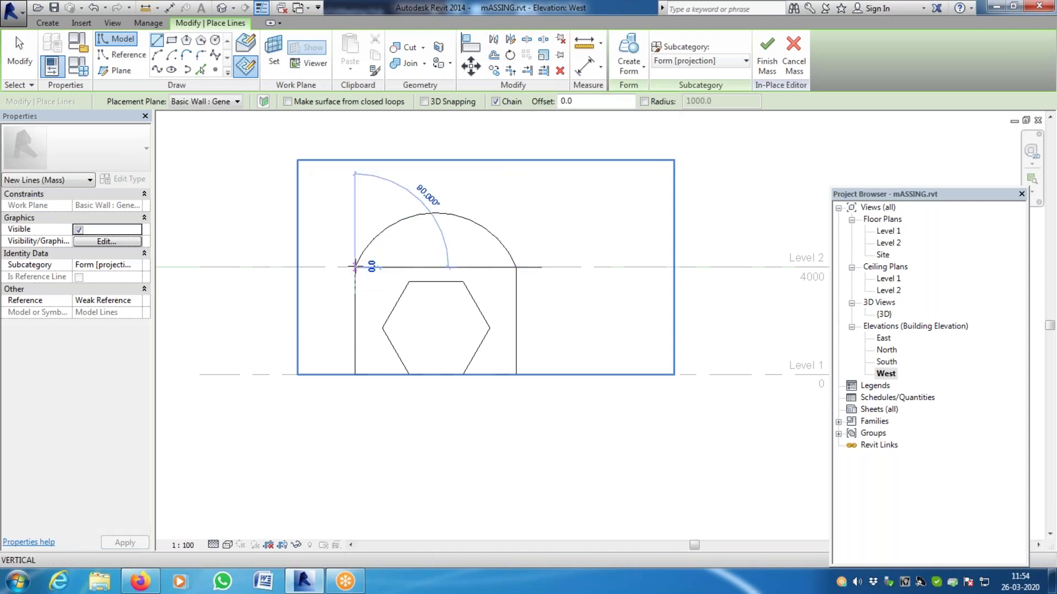
key("Escape")
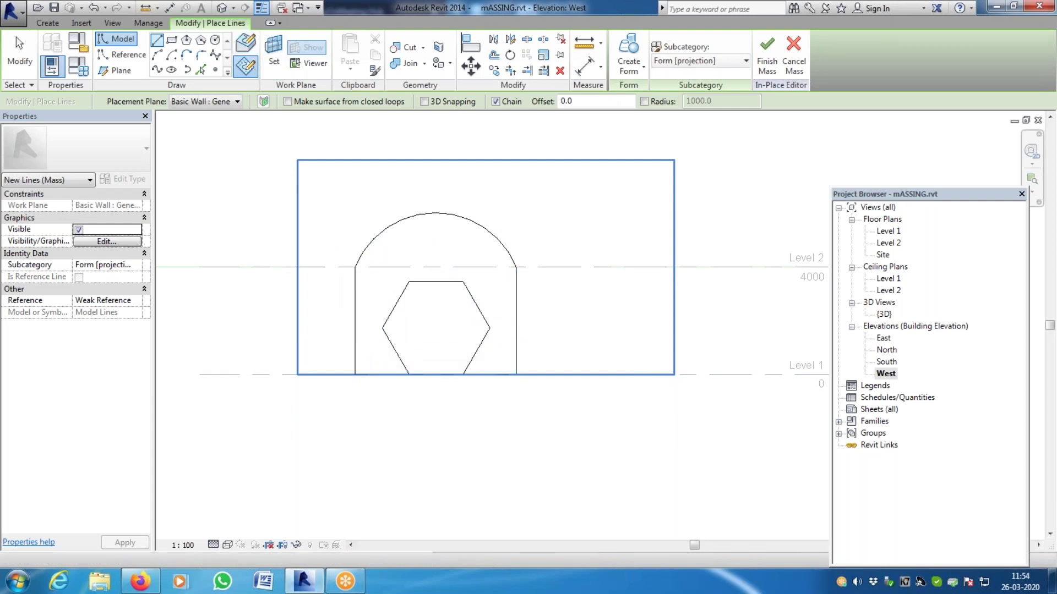
Open the default 3D view, leave line placement and reorient the model to show both walls with their profiles
left_click(221, 8)
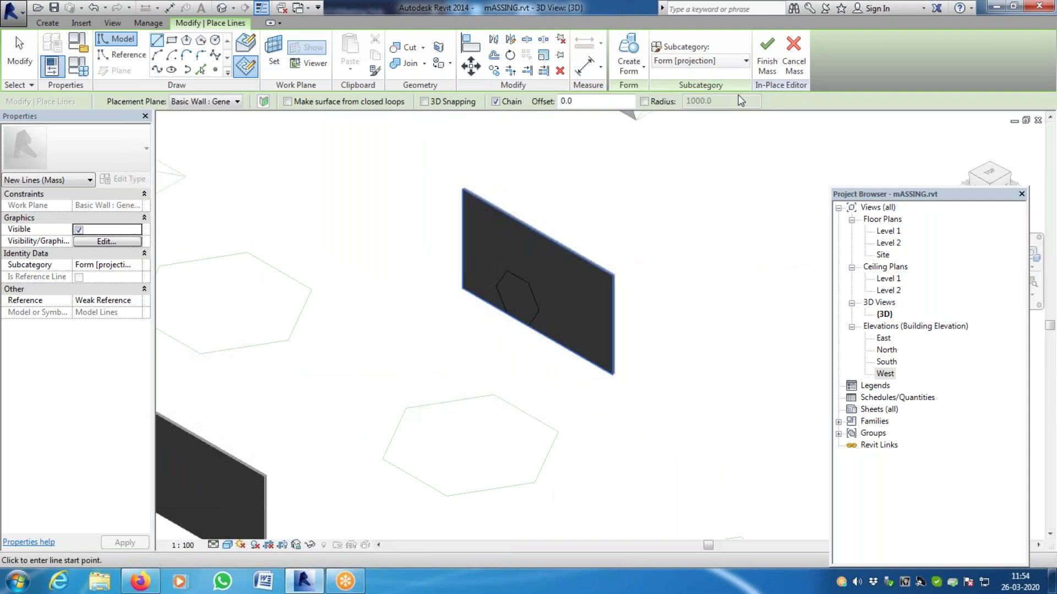
left_click(234, 8)
key("Escape")
key("Escape")
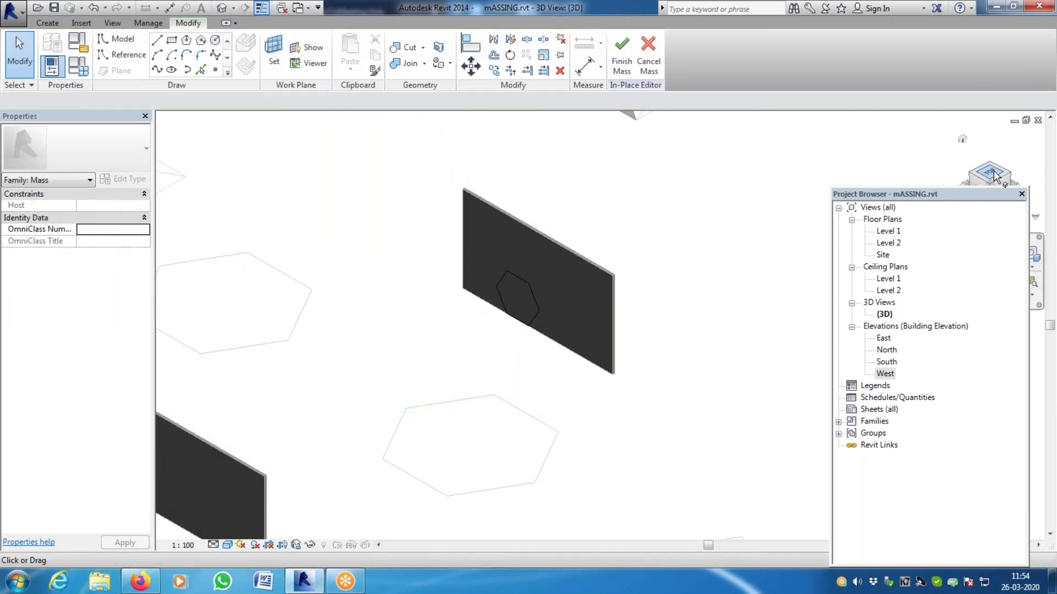
left_click(1000, 180)
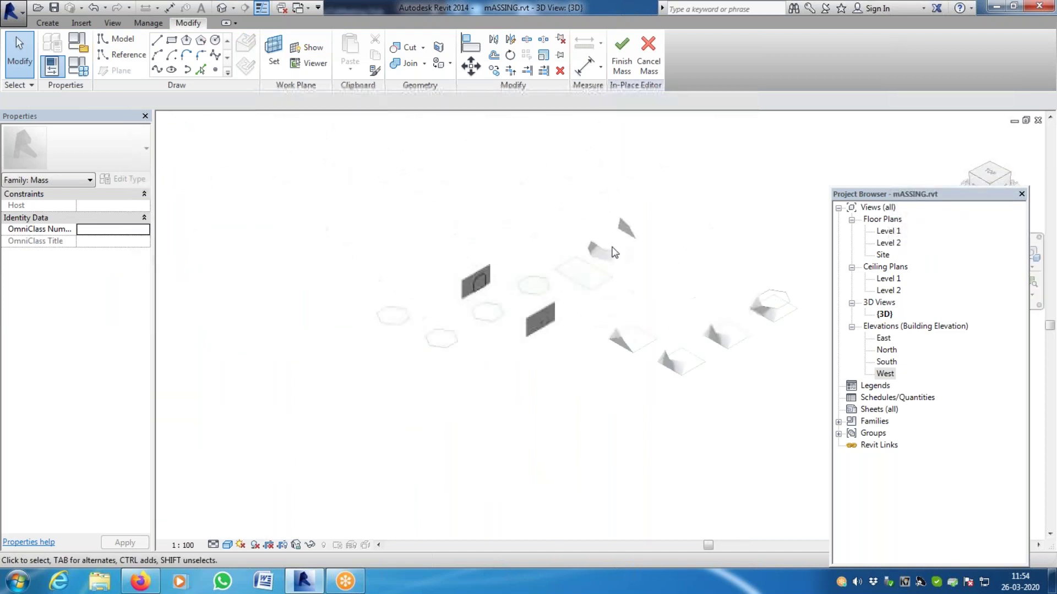
Switch the 3D view to wireframe display
key("w")
key("f")
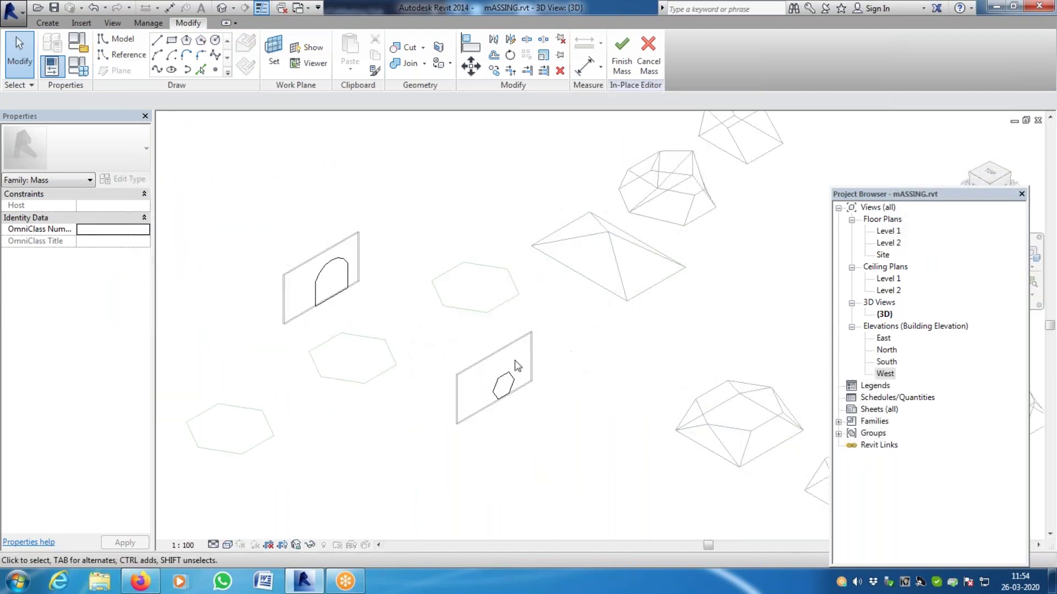
Try to create a solid form between the arched profile and the hexagon, and undo it after inspecting its edges
left_click_drag(270, 212, 555, 480)
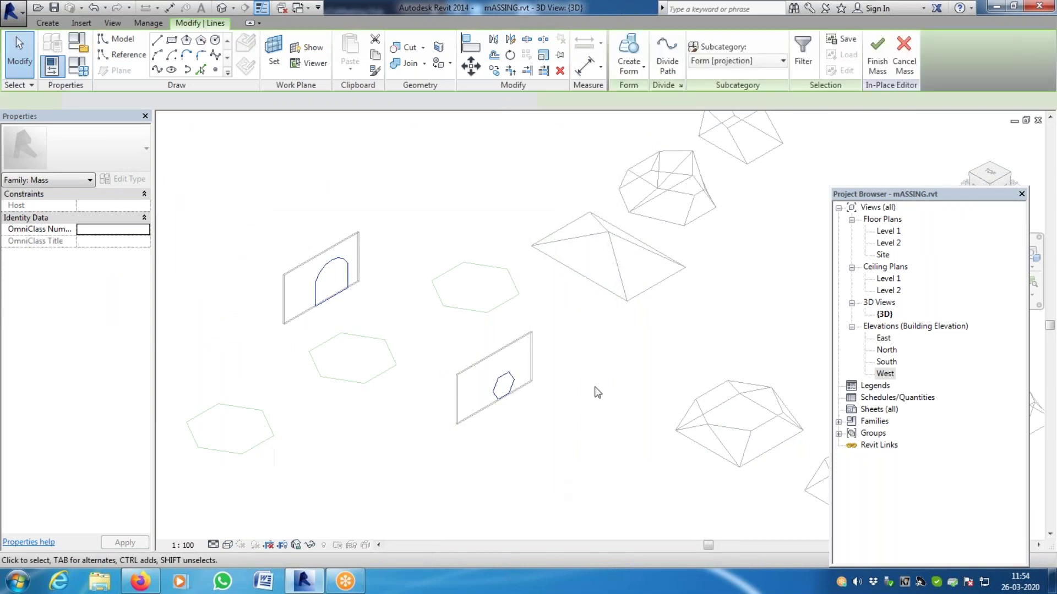
left_click(628, 65)
left_click(653, 95)
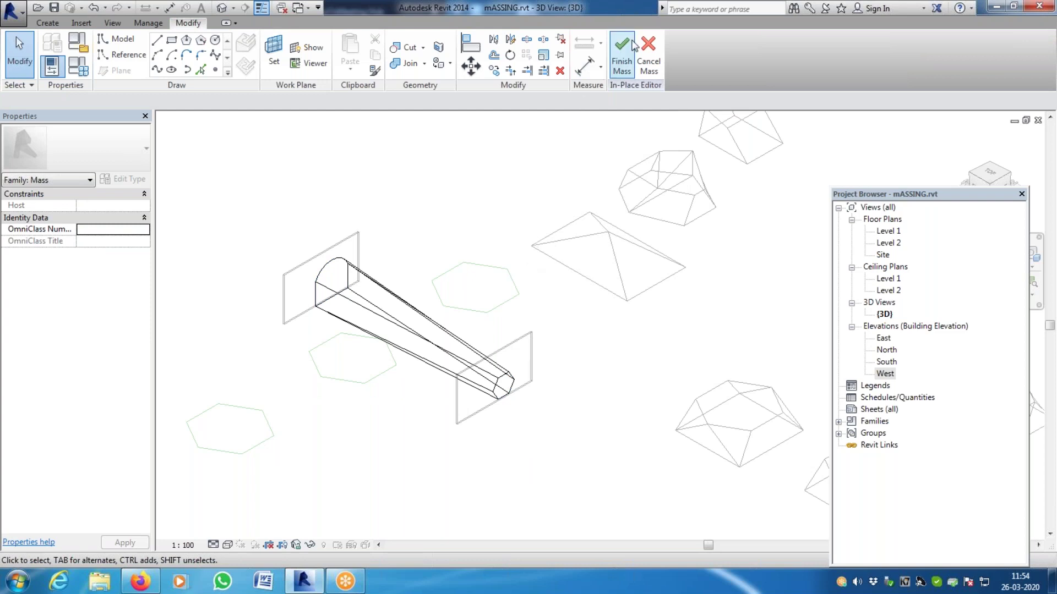
scroll(369, 325, "up", 1)
scroll(374, 341, "up", 5)
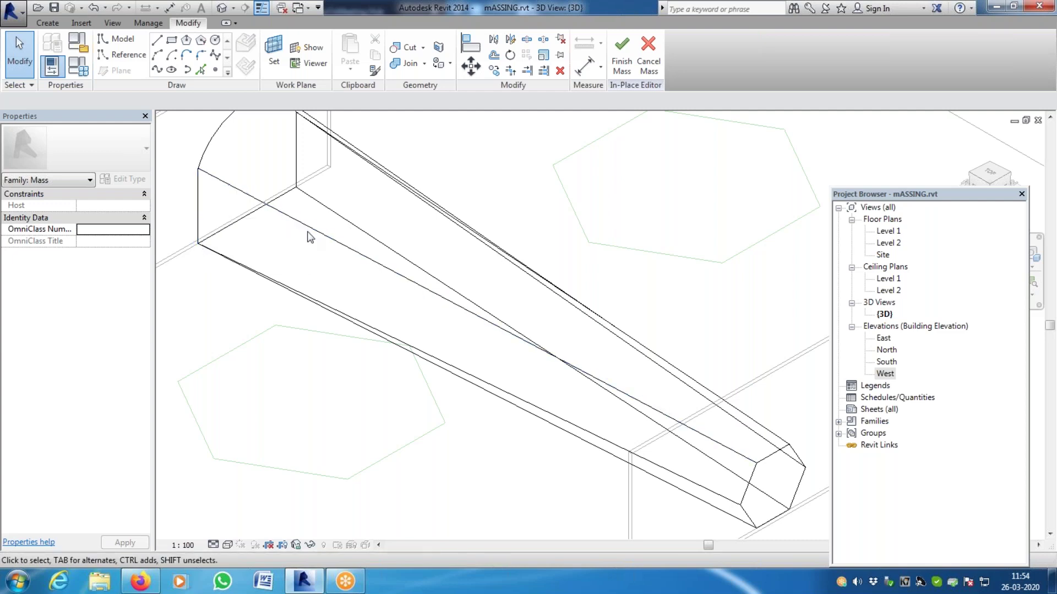
scroll(441, 311, "down", 3)
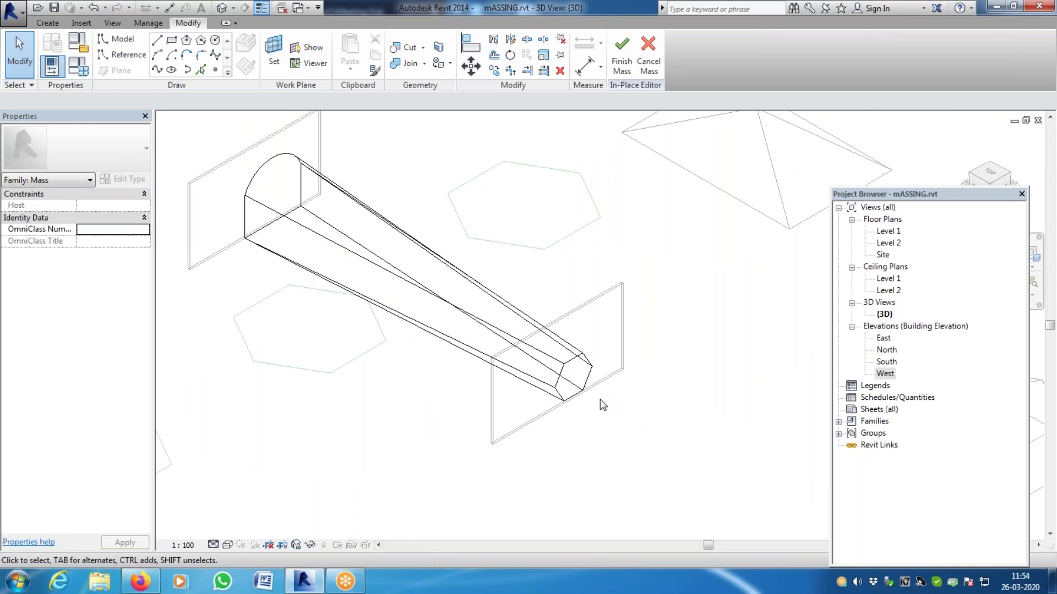
scroll(456, 370, "down", 5)
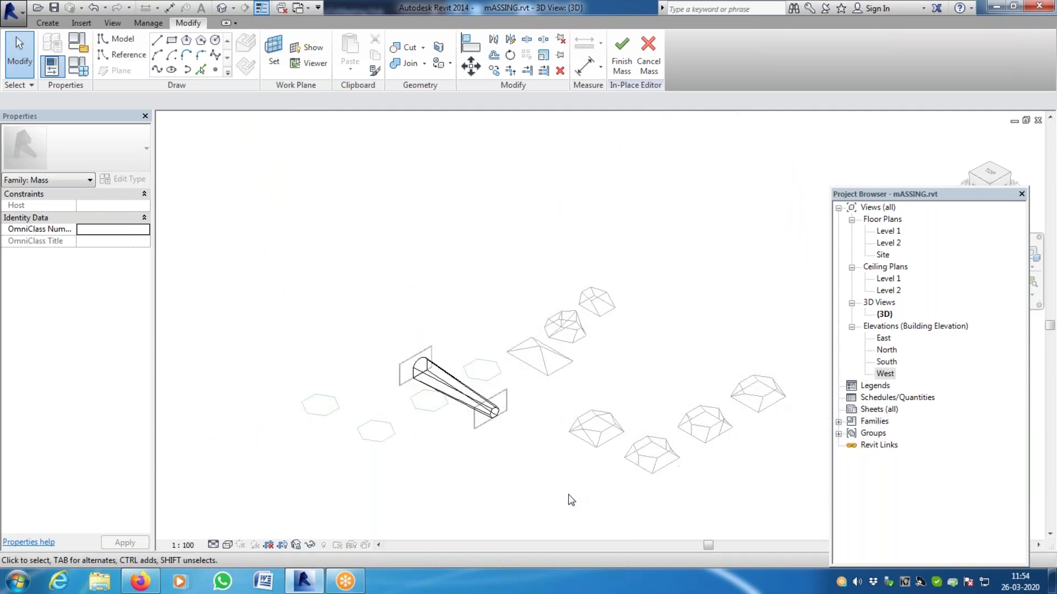
scroll(570, 438, "up", 5)
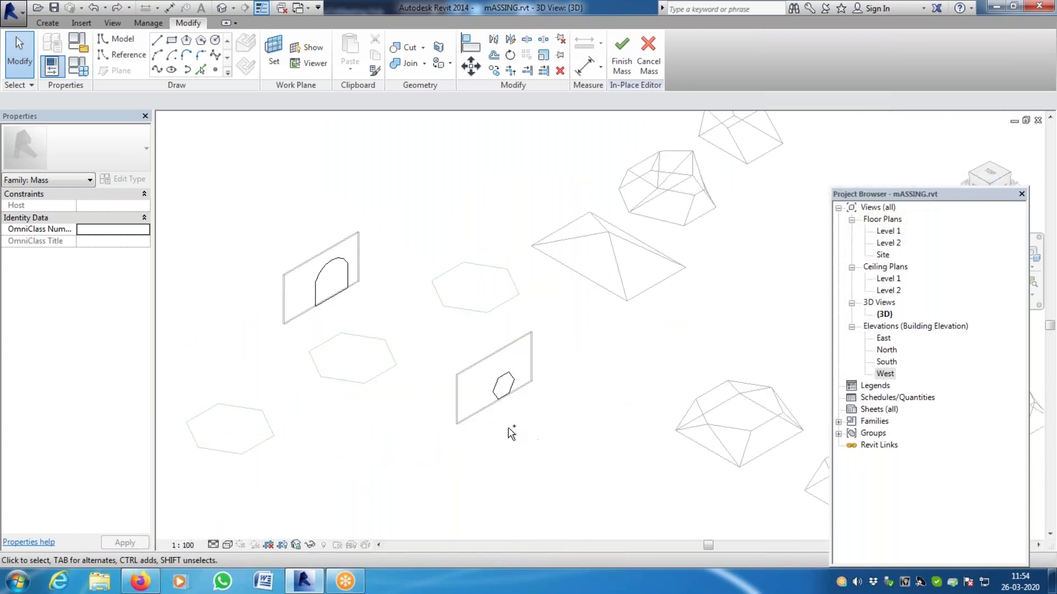
Split both vertical sides of the arched profile, each at about half its height, keeping all the segments
scroll(502, 388, "up", 3)
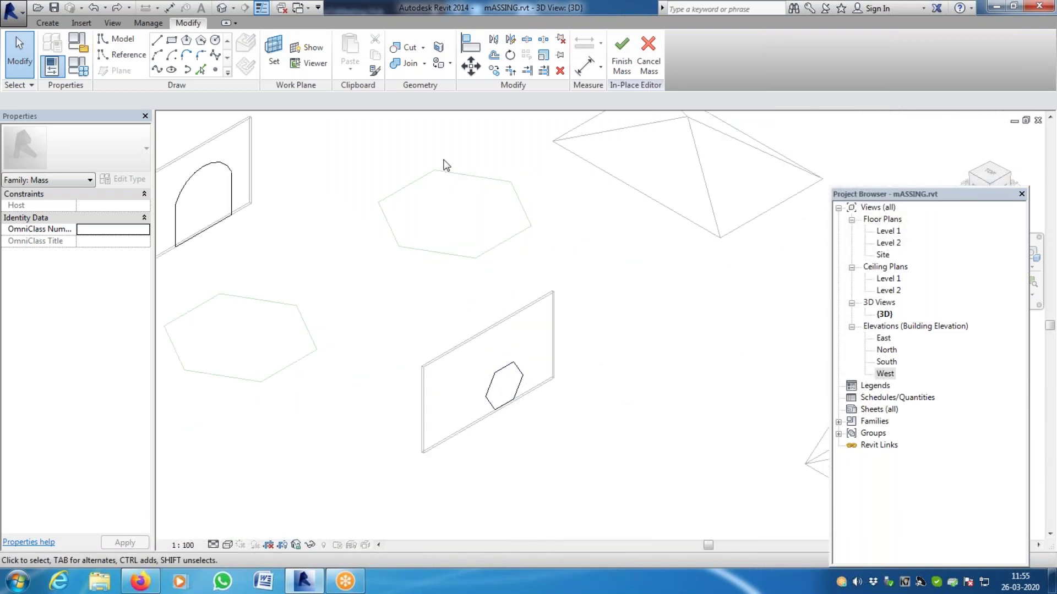
left_click(528, 40)
scroll(330, 215, "down", 3)
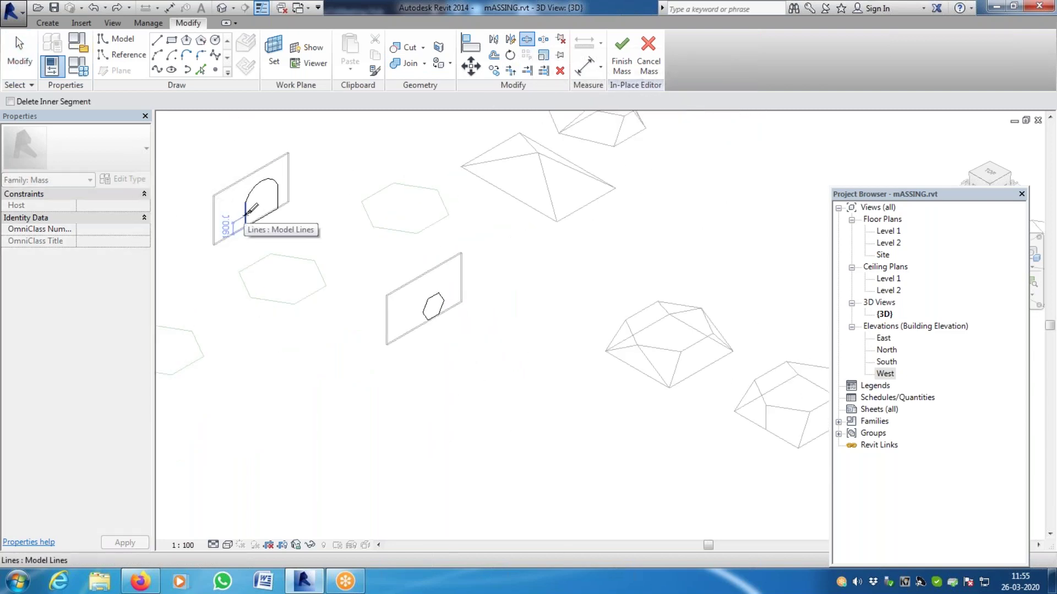
scroll(246, 210, "up", 3)
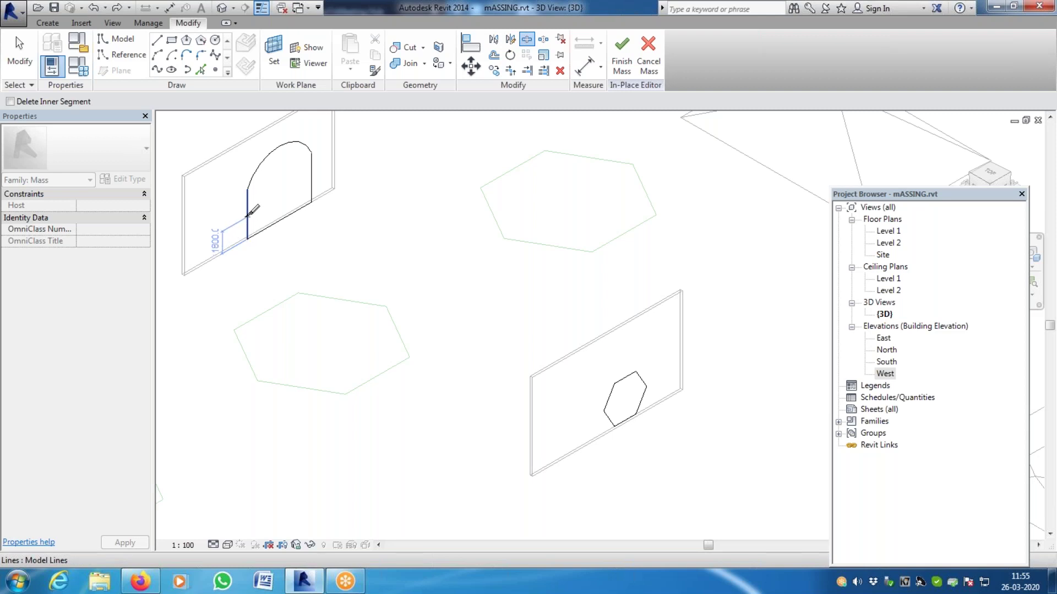
left_click(247, 214)
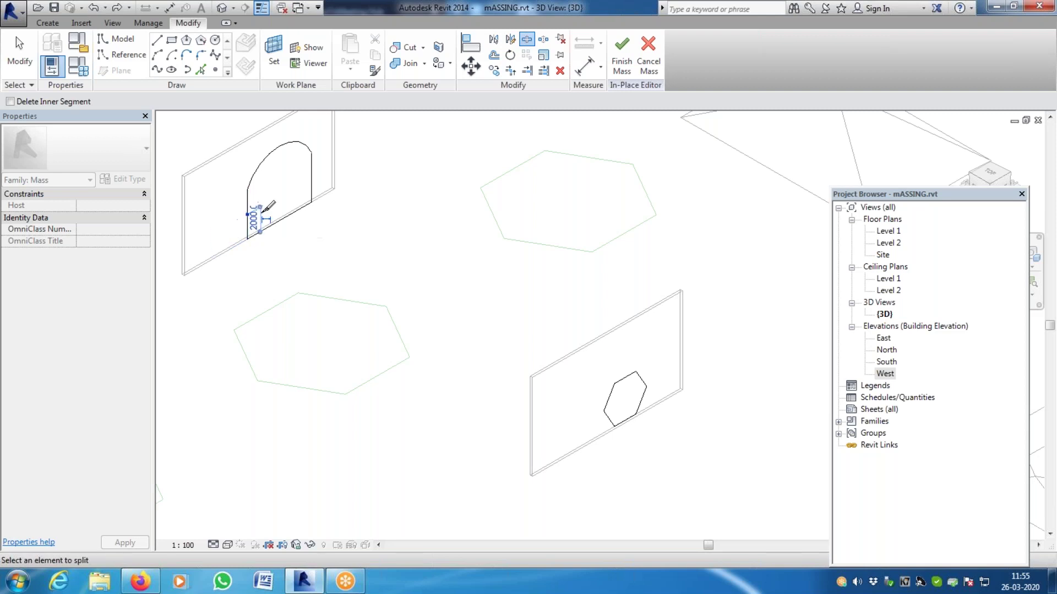
left_click(311, 175)
key("Escape")
scroll(250, 247, "down", 3)
left_click_drag(185, 155, 306, 250)
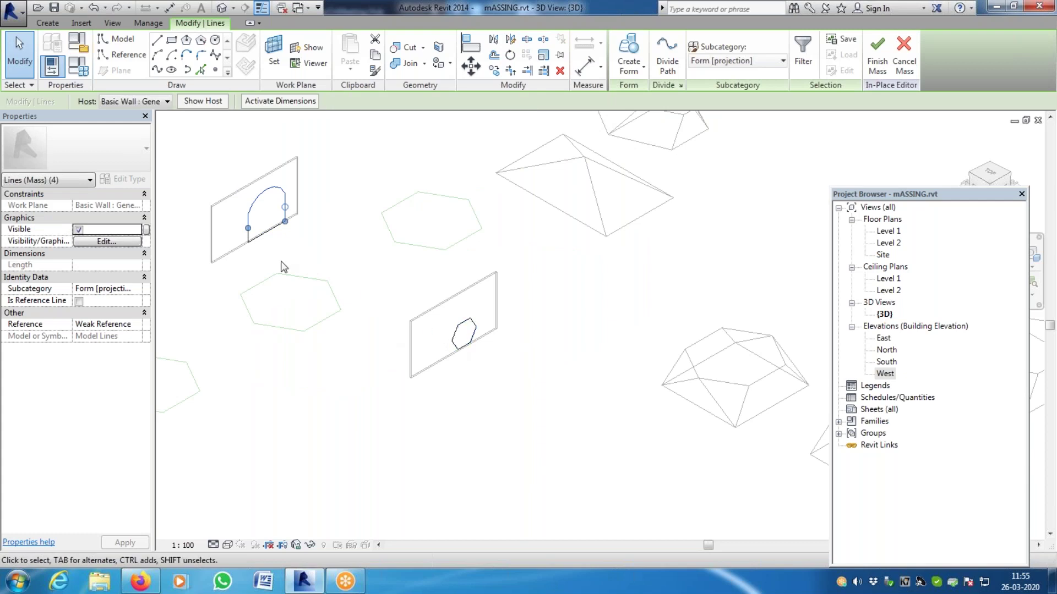
key("Tab")
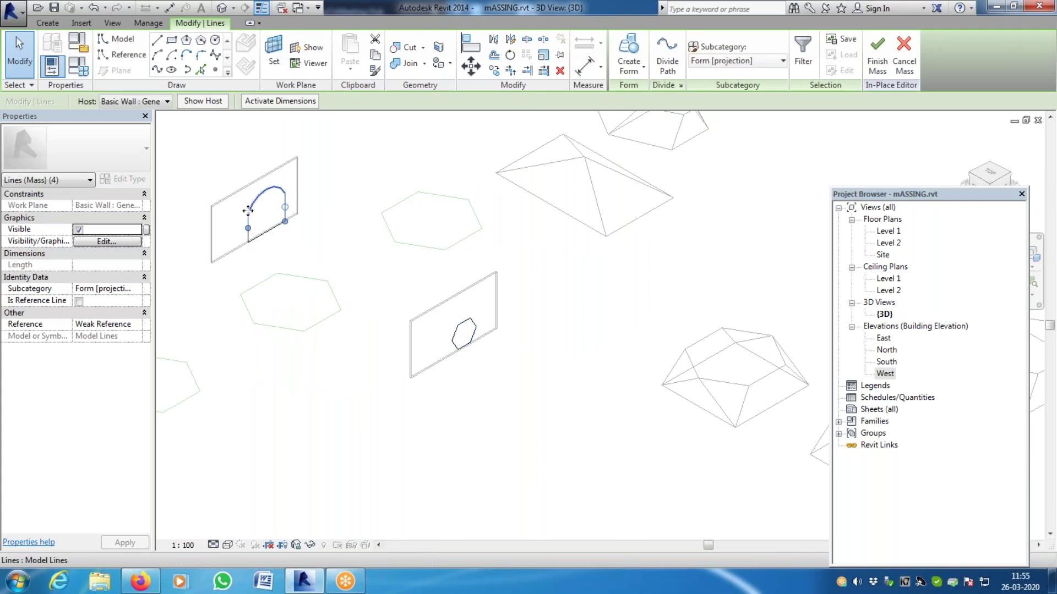
key("Tab")
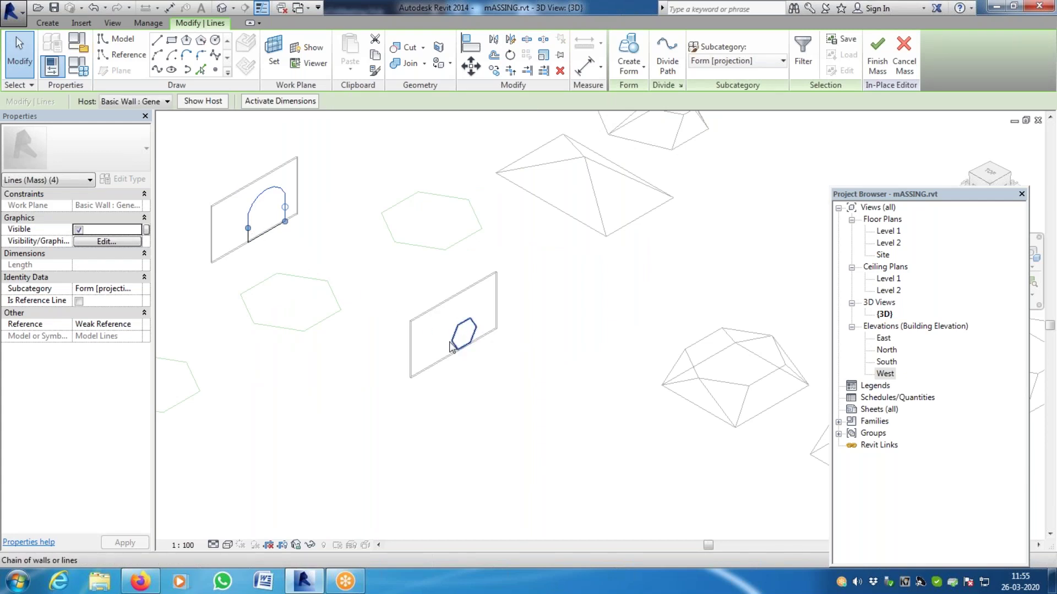
key("Tab")
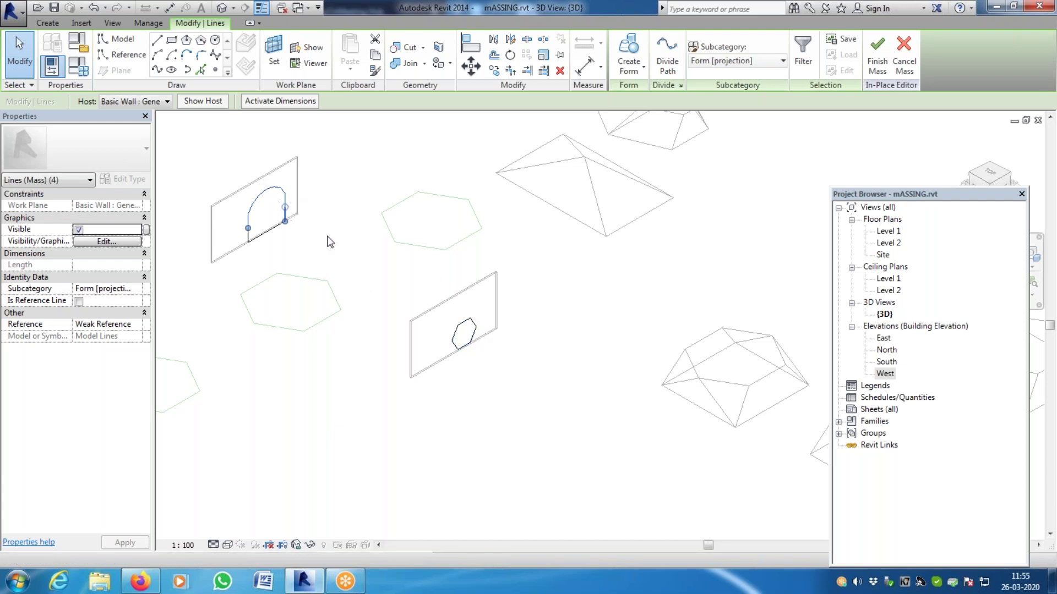
left_click(352, 254)
Create a solid form from the split arched profile and the hexagon, and finish the in-place mass
left_click_drag(208, 139, 575, 481)
left_click(647, 67)
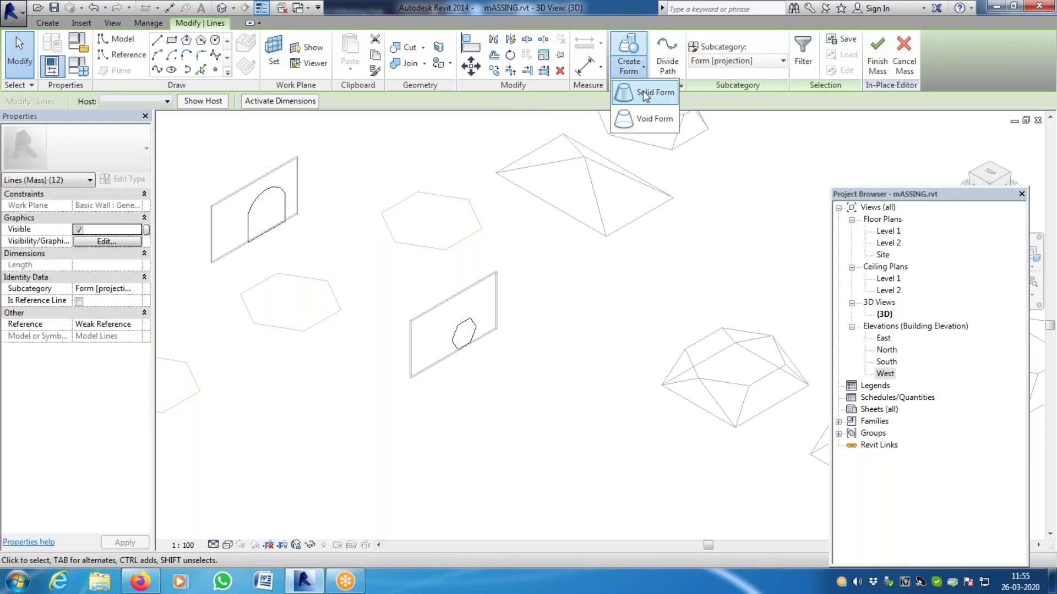
left_click(643, 90)
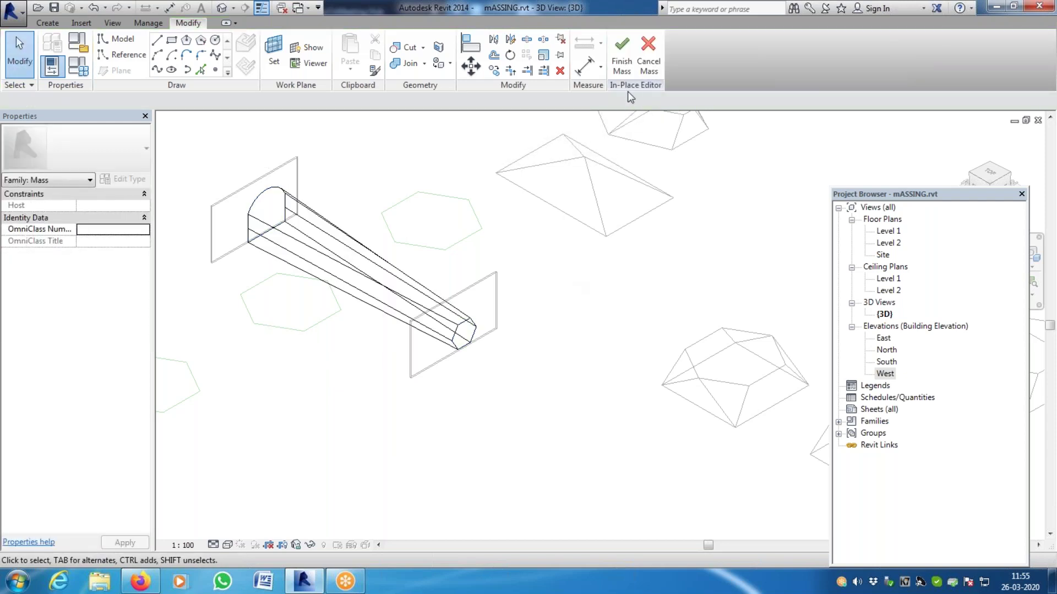
left_click(622, 58)
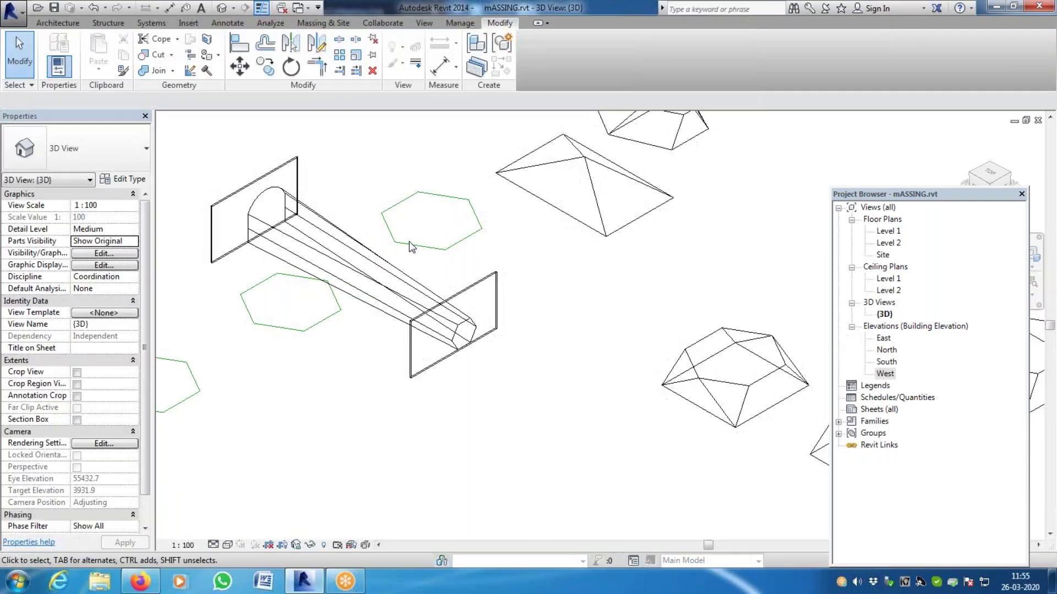
scroll(354, 329, "up", 2)
scroll(572, 412, "down", 3)
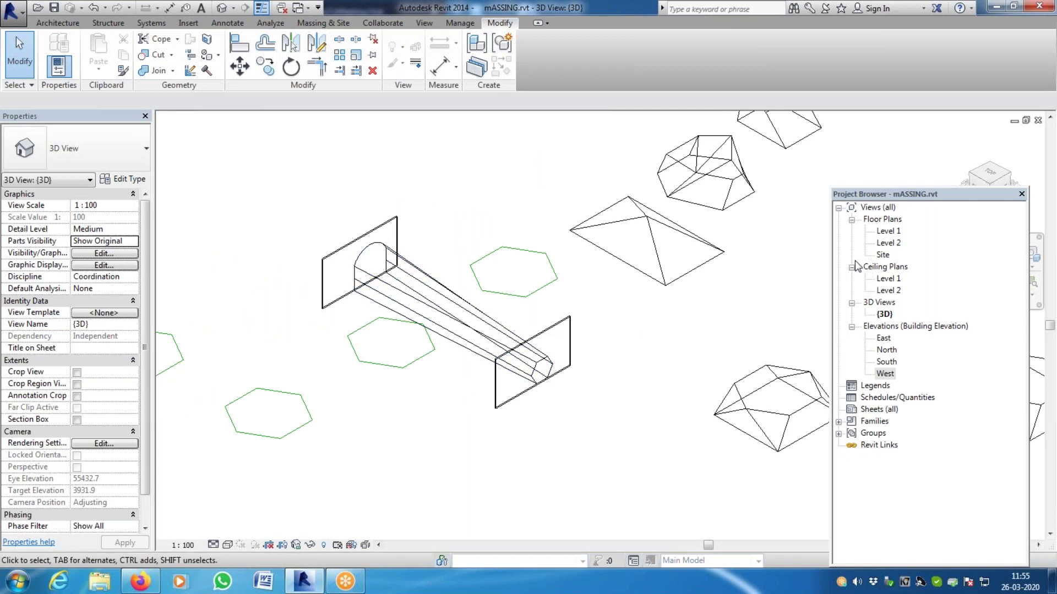
left_click(58, 23)
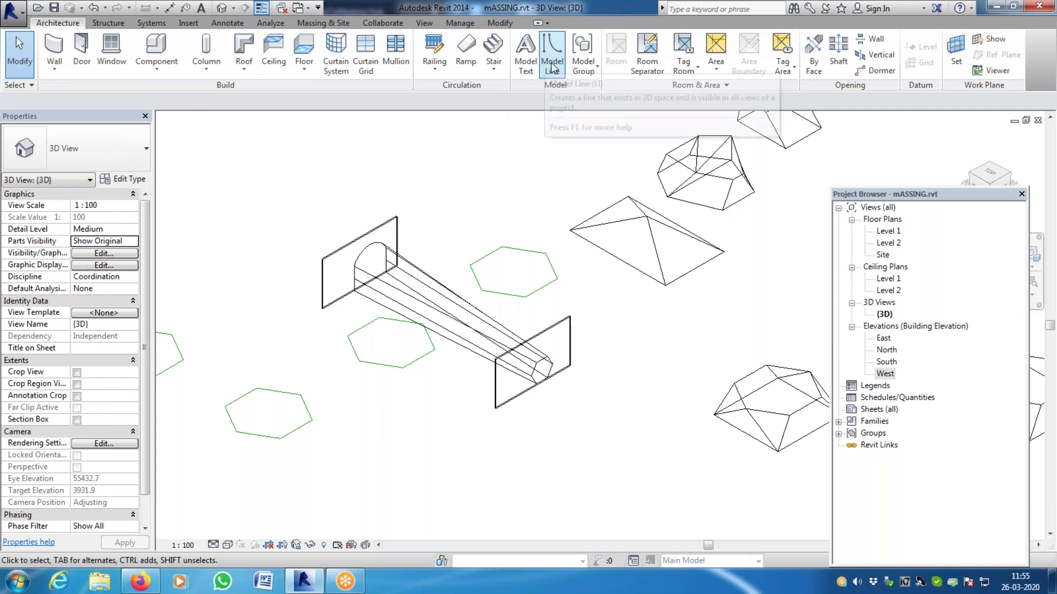
scroll(655, 303, "down", 3)
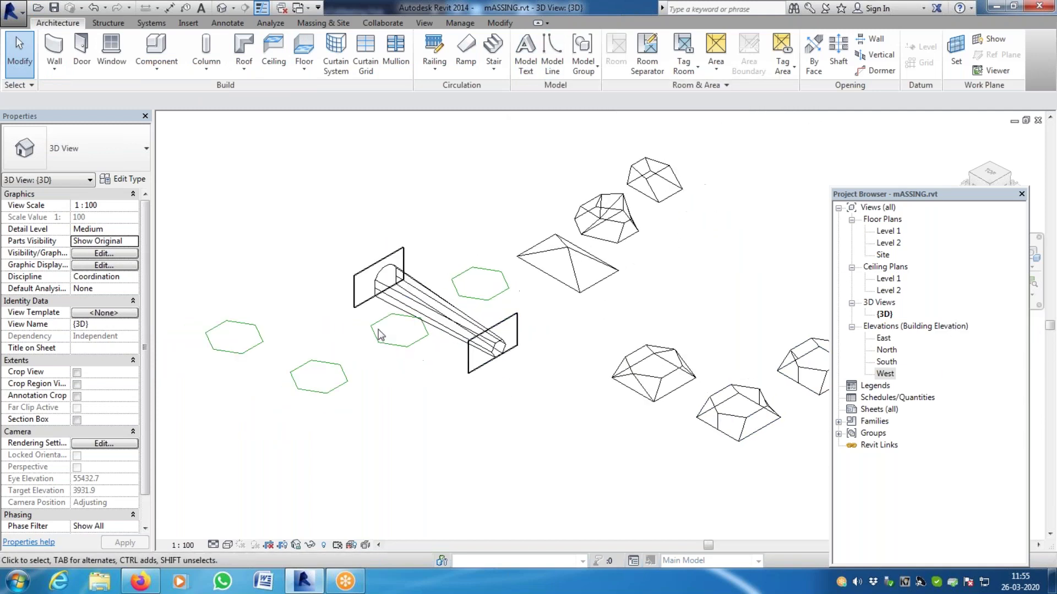
scroll(384, 339, "up", 3)
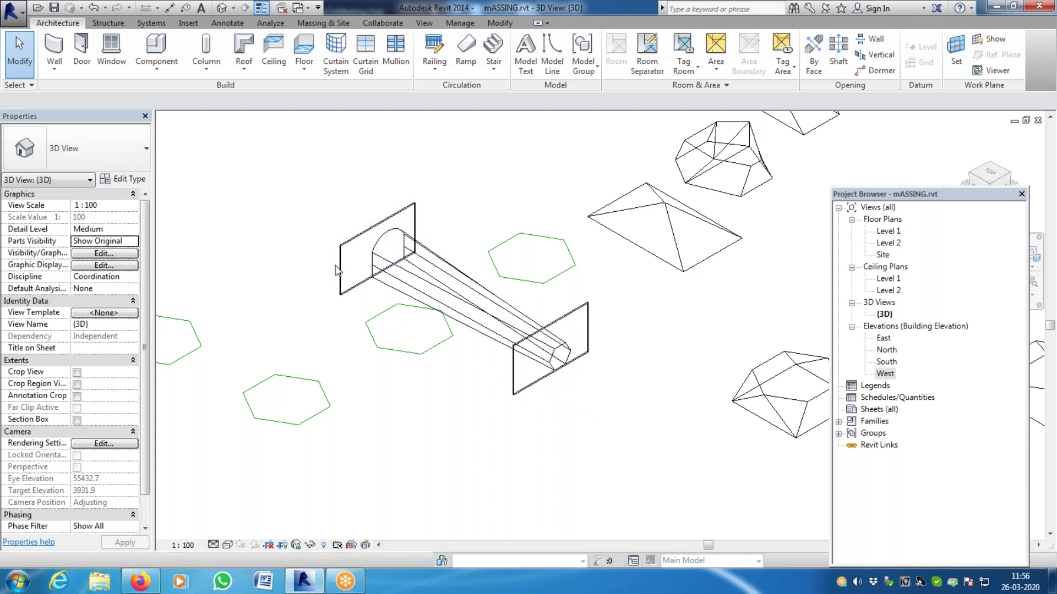
scroll(337, 269, "up", 3)
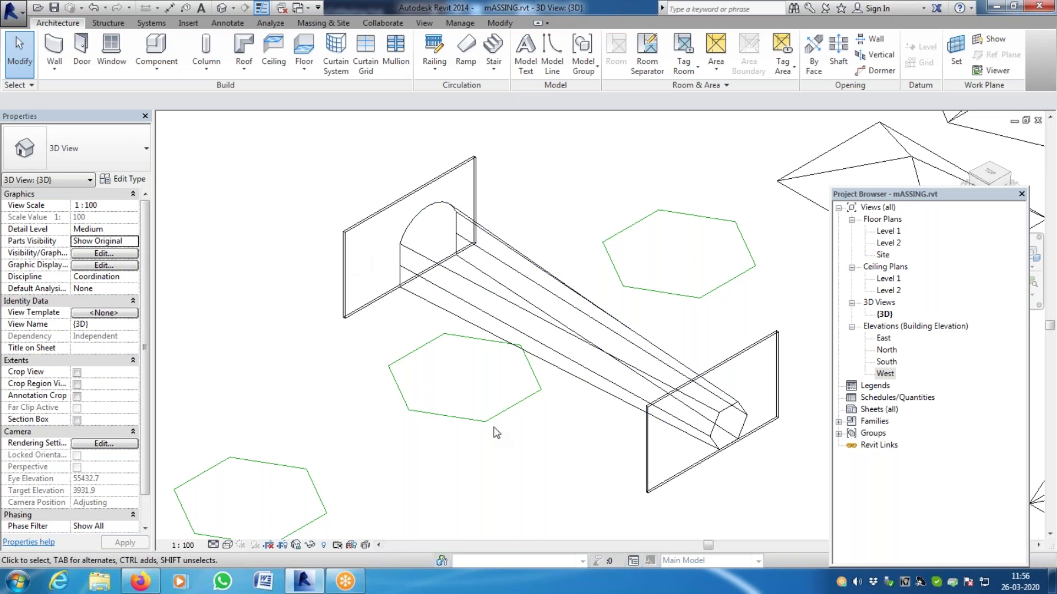
Delete the two parallel walls at the ends of the horizontal mass
scroll(523, 427, "down", 4)
left_click(636, 399)
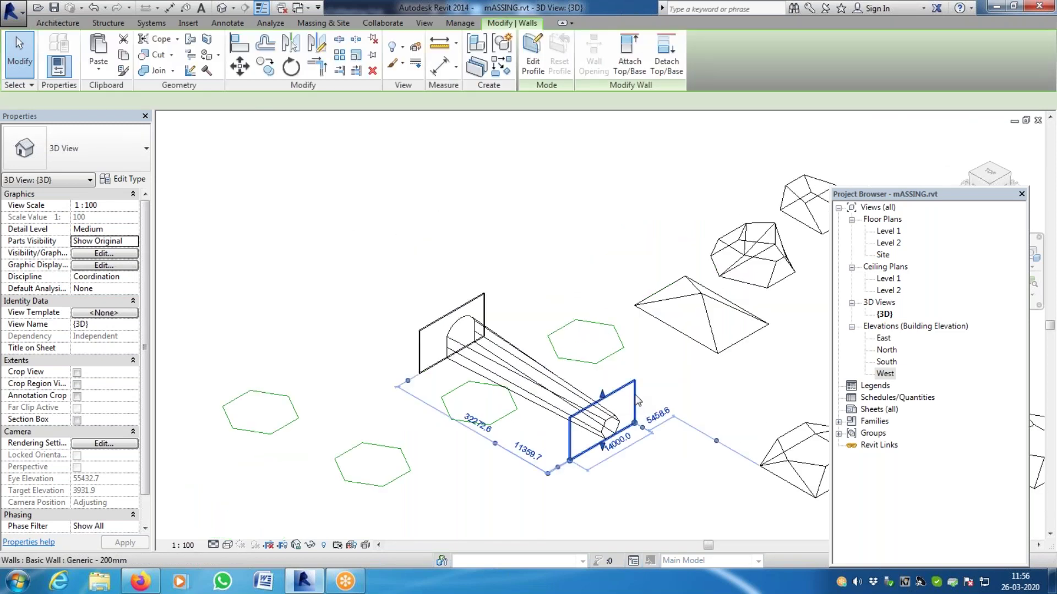
key("Delete")
left_click(454, 313)
key("Delete")
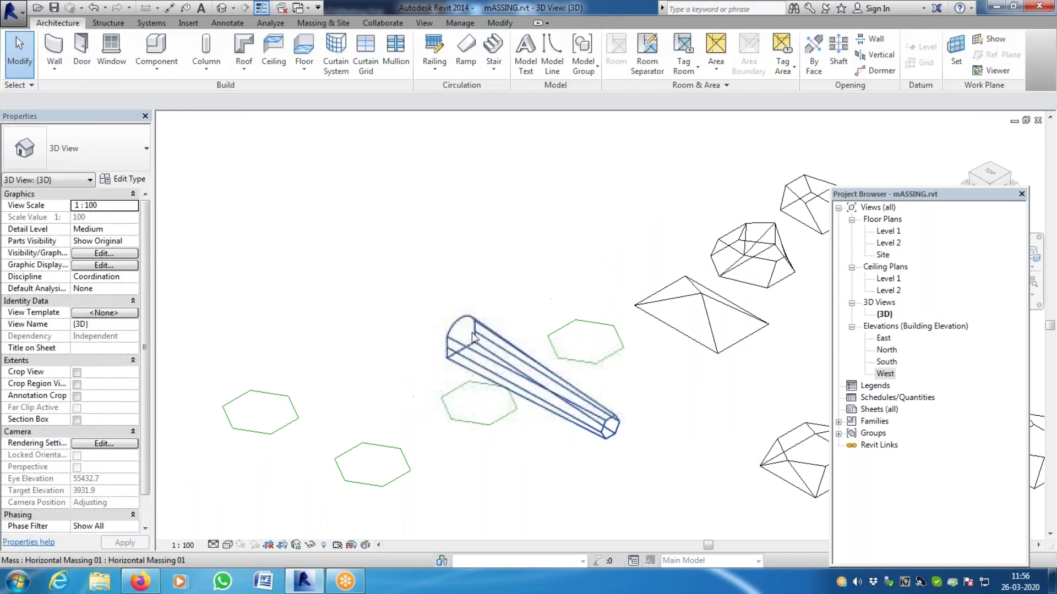
Shorten the horizontal mass to about a third of its length by pulling its hexagonal end face towards the arched end
left_click(614, 432)
scroll(615, 434, "up", 4)
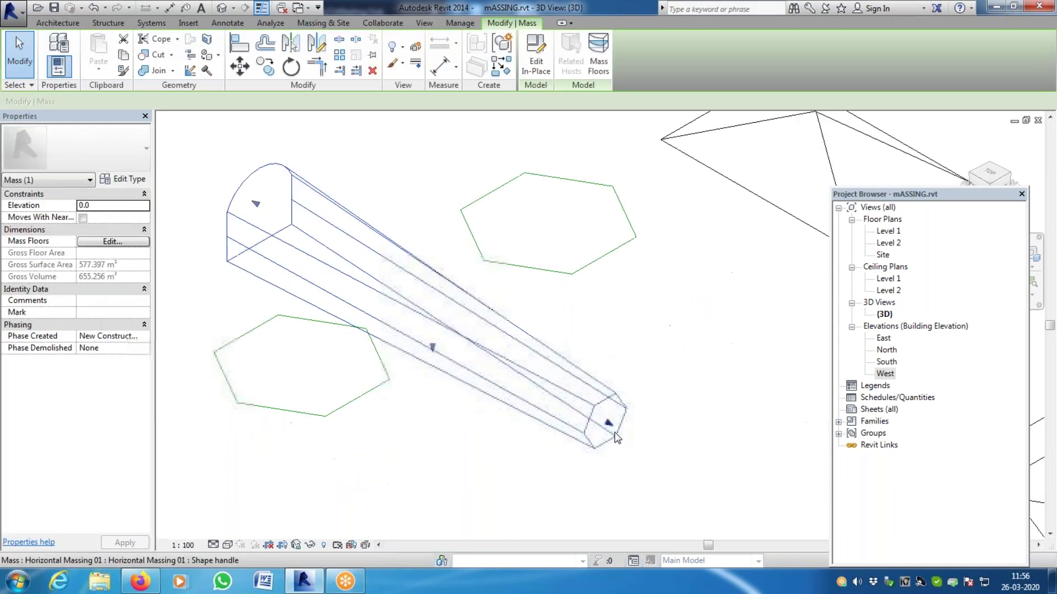
left_click_drag(609, 428, 374, 289)
left_click(445, 330)
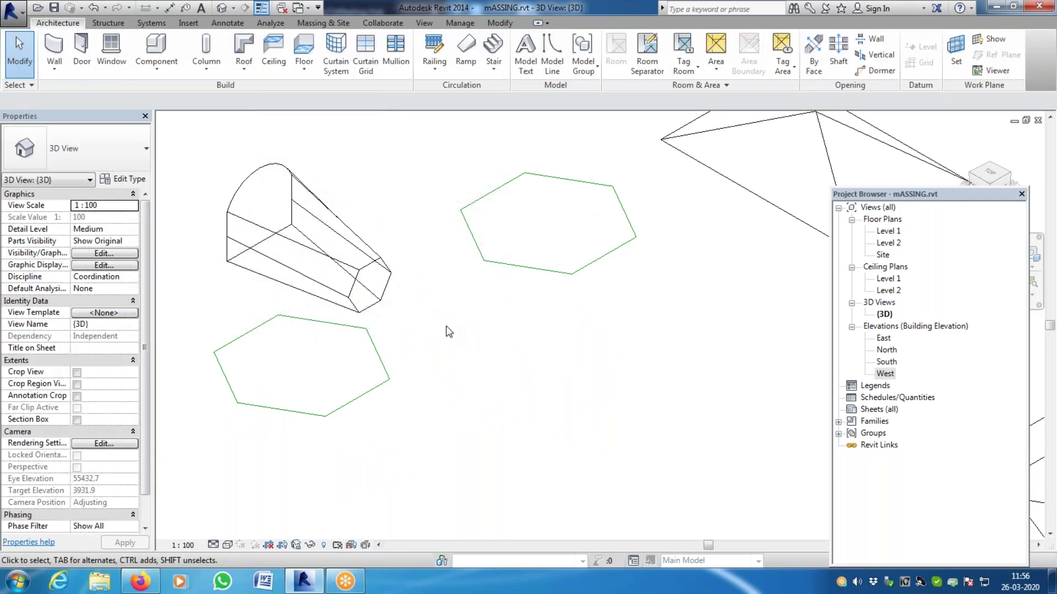
Inspect the horizontal mass in the South, North and East elevations, looking closely at its end profiles in the East elevation
double_click(887, 362)
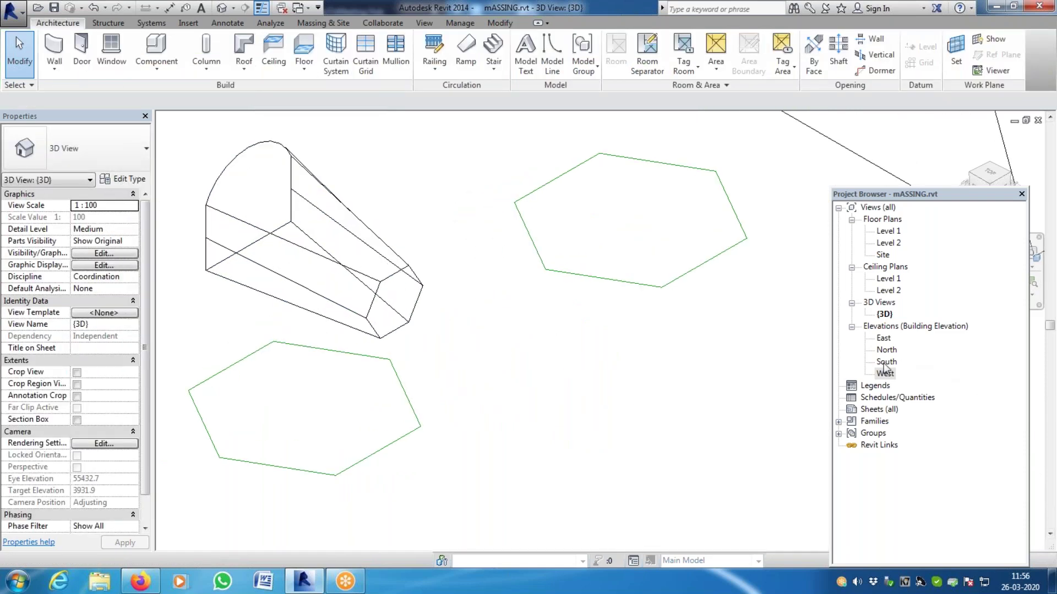
scroll(473, 363, "down", 3)
scroll(448, 396, "up", 2)
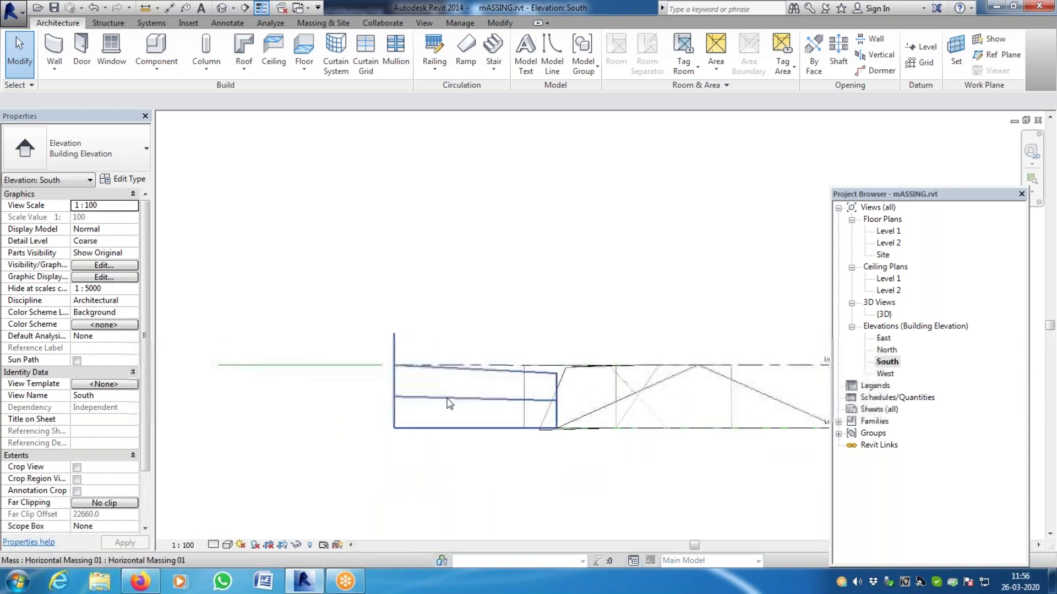
scroll(435, 383, "up", 1)
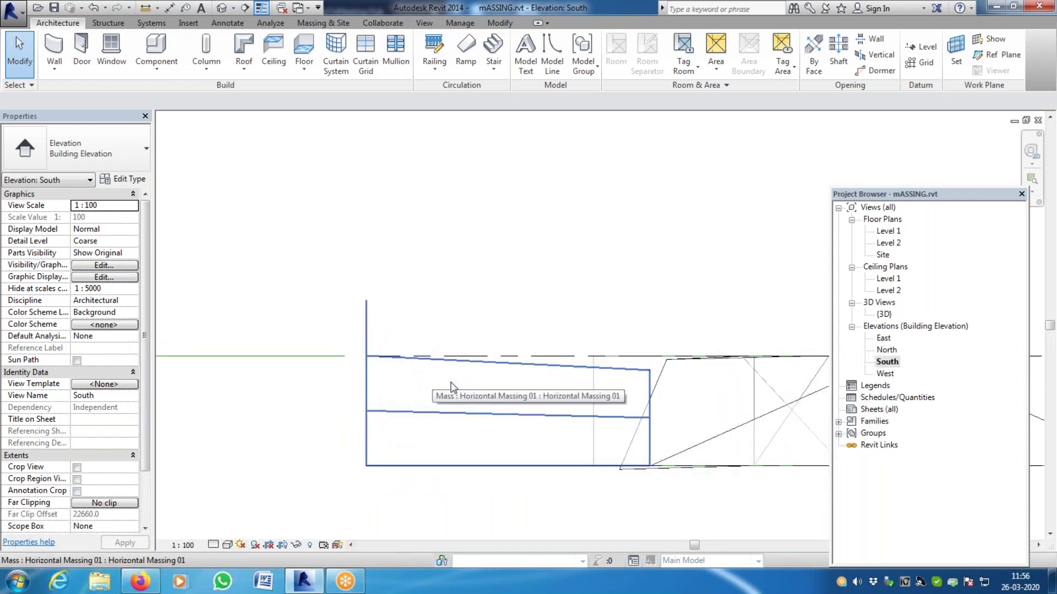
double_click(891, 350)
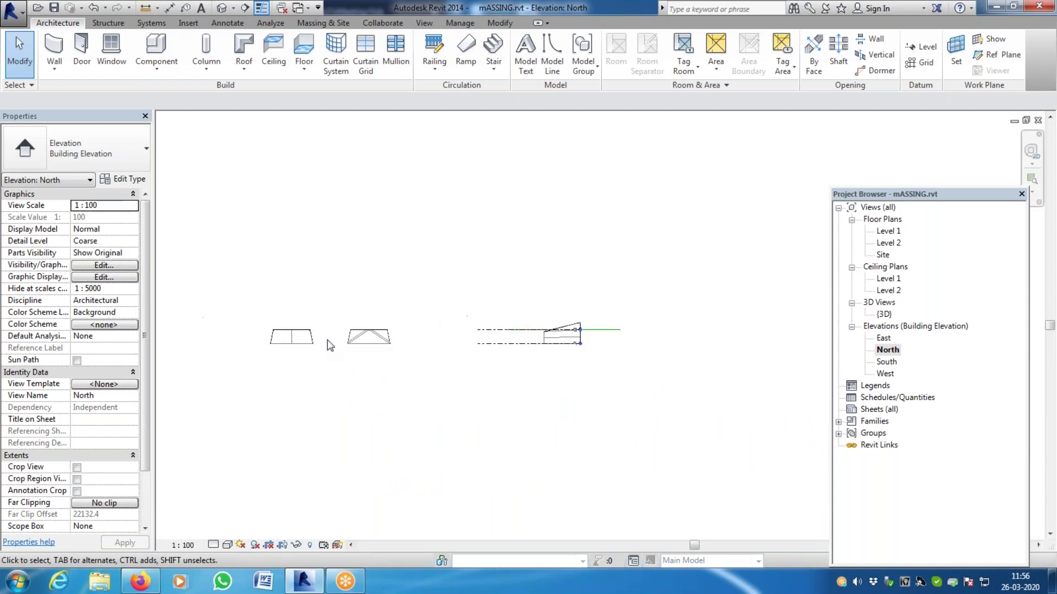
double_click(883, 337)
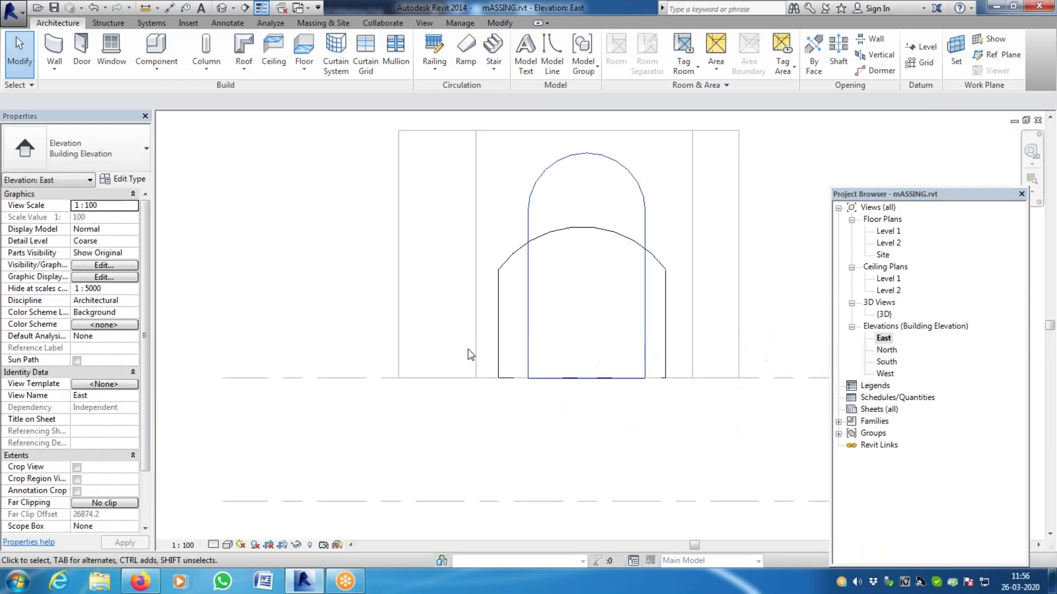
scroll(669, 425, "up", 3)
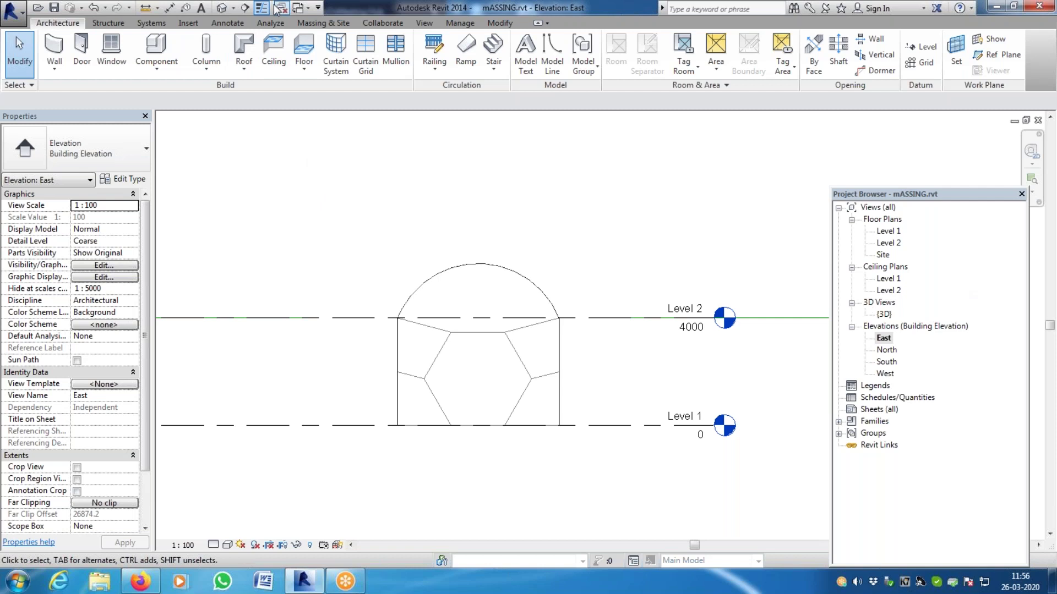
Return to the 3D view and examine the horizontal mass, the hexagon outlines and the split vertical masses
left_click(221, 8)
scroll(469, 321, "down", 5)
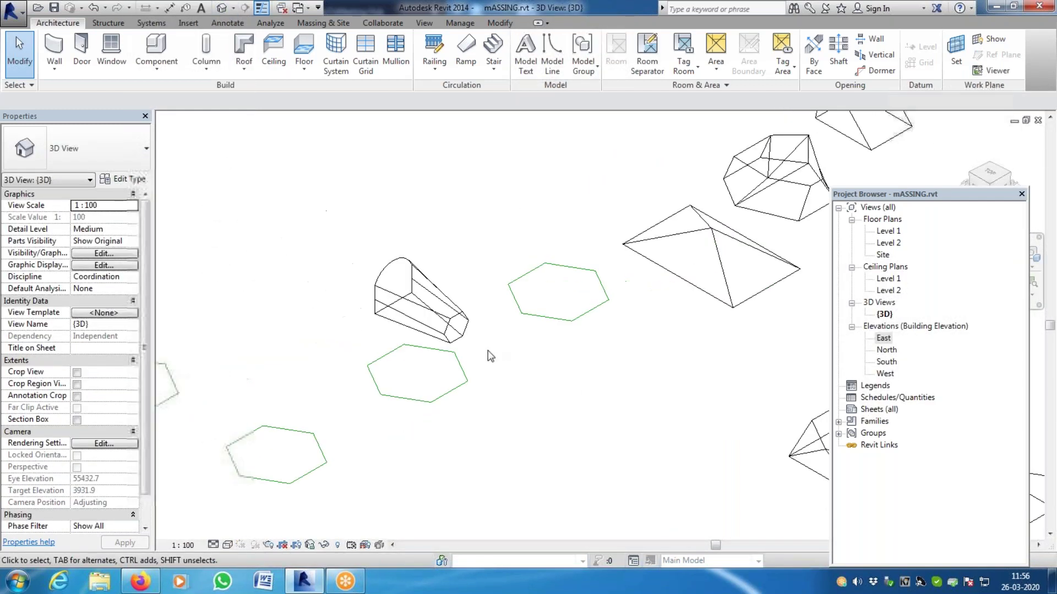
scroll(435, 325, "up", 5)
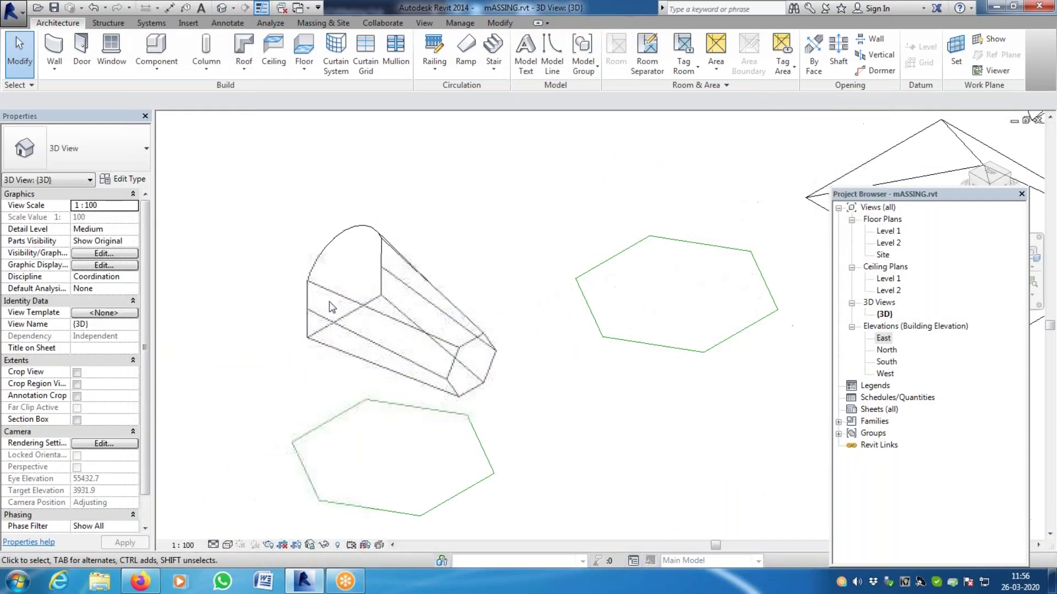
scroll(333, 303, "down", 5)
scroll(805, 340, "down", 2)
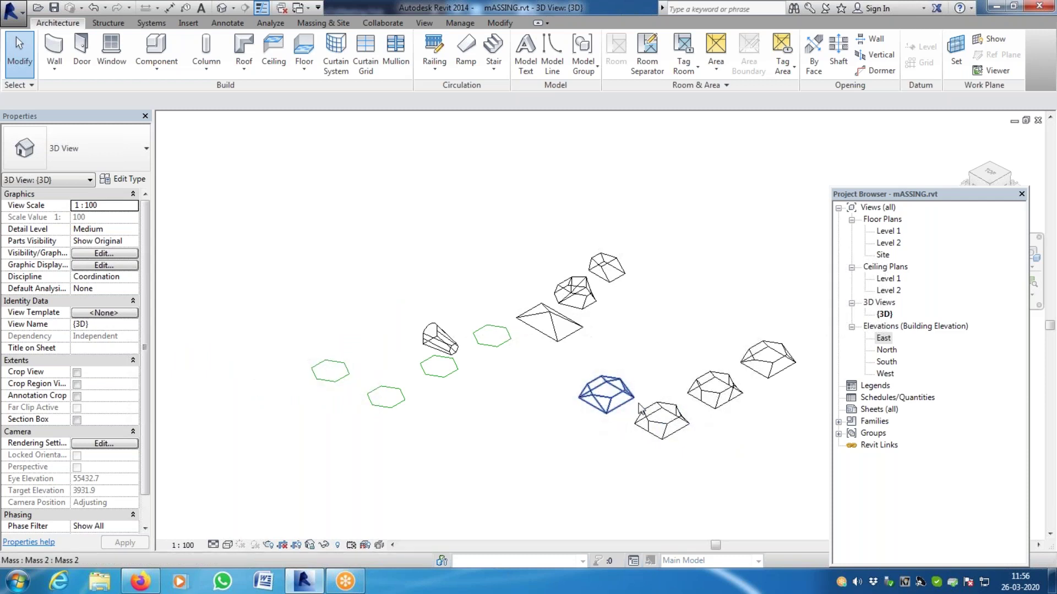
scroll(587, 413, "up", 2)
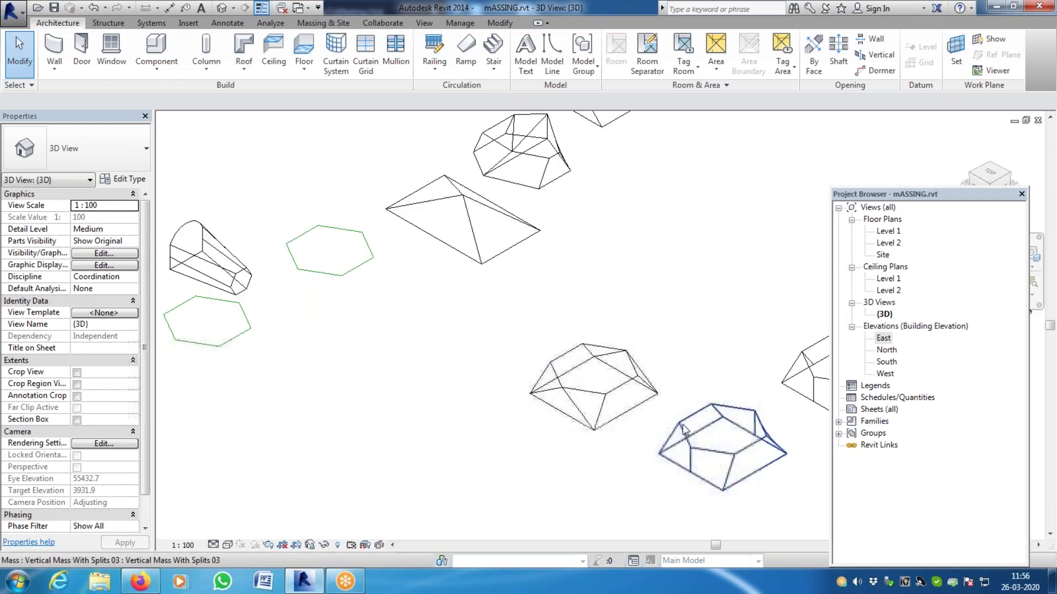
scroll(519, 363, "down", 2)
scroll(330, 347, "up", 3)
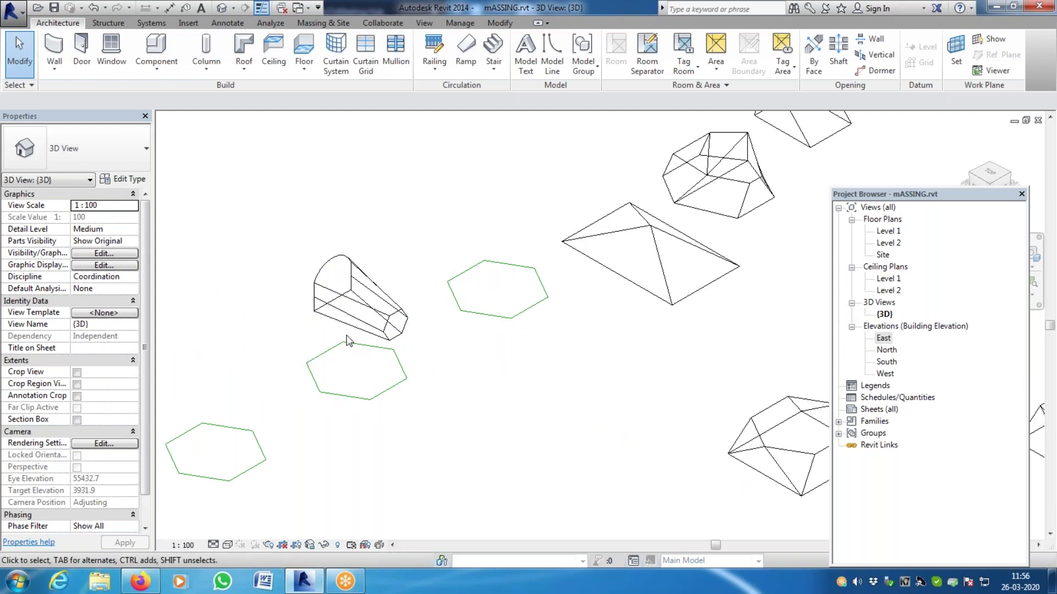
scroll(346, 338, "down", 3)
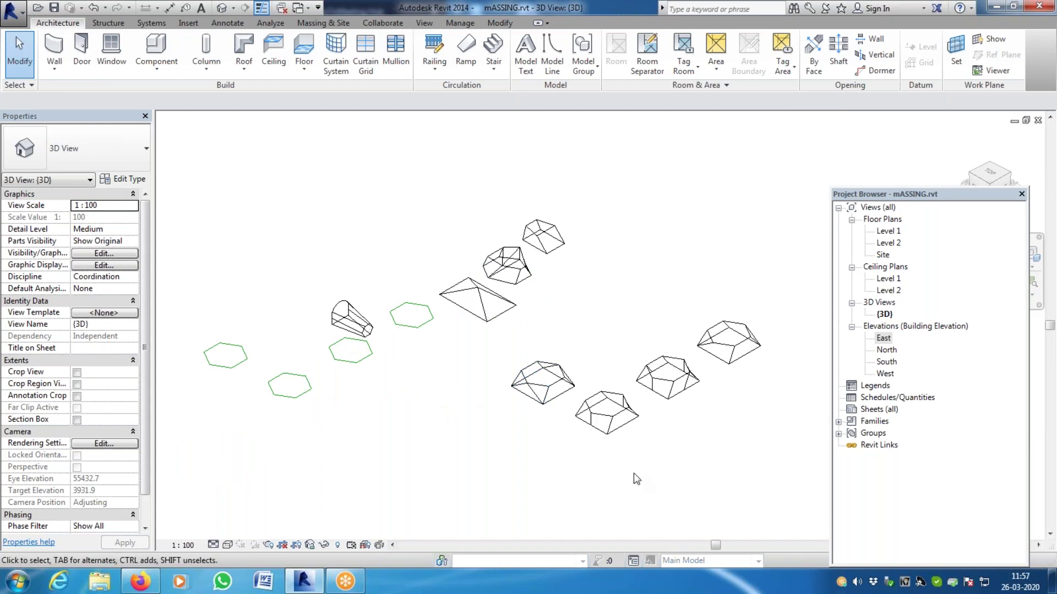
scroll(633, 396, "up", 2)
scroll(468, 352, "up", 2)
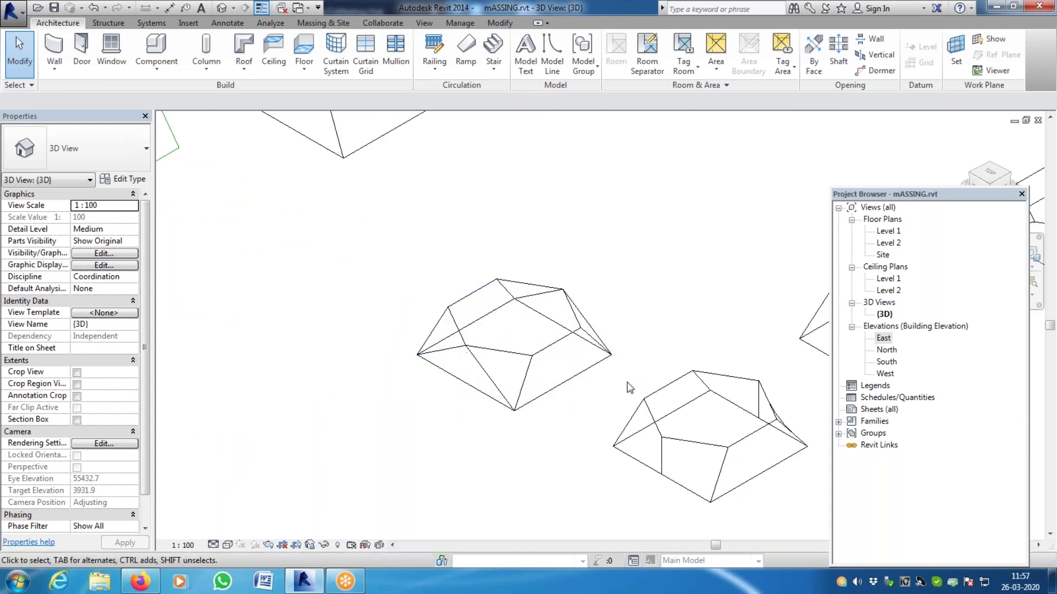
scroll(467, 359, "up", 3)
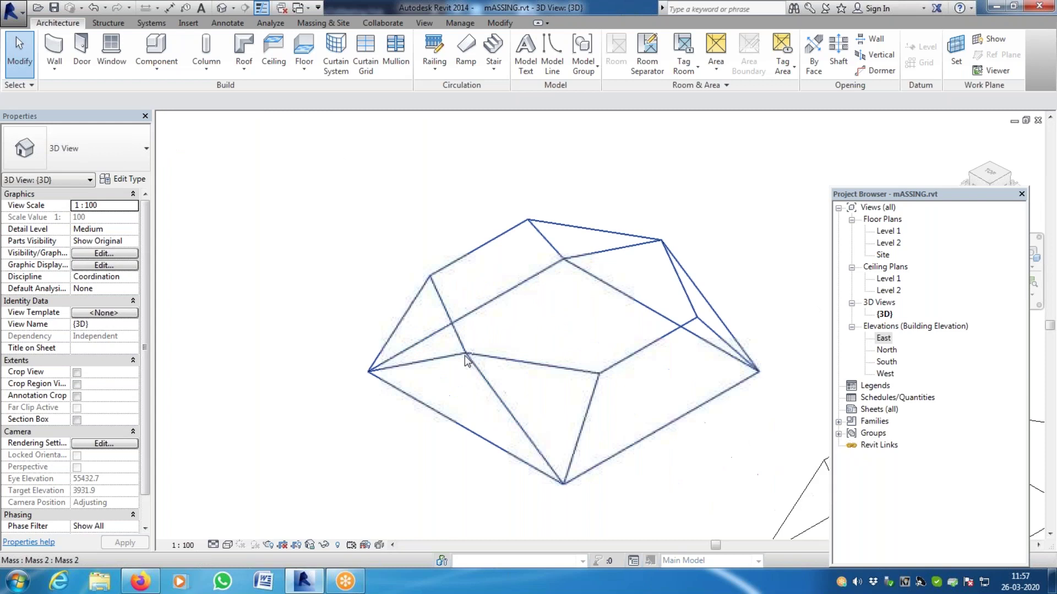
scroll(473, 352, "down", 6)
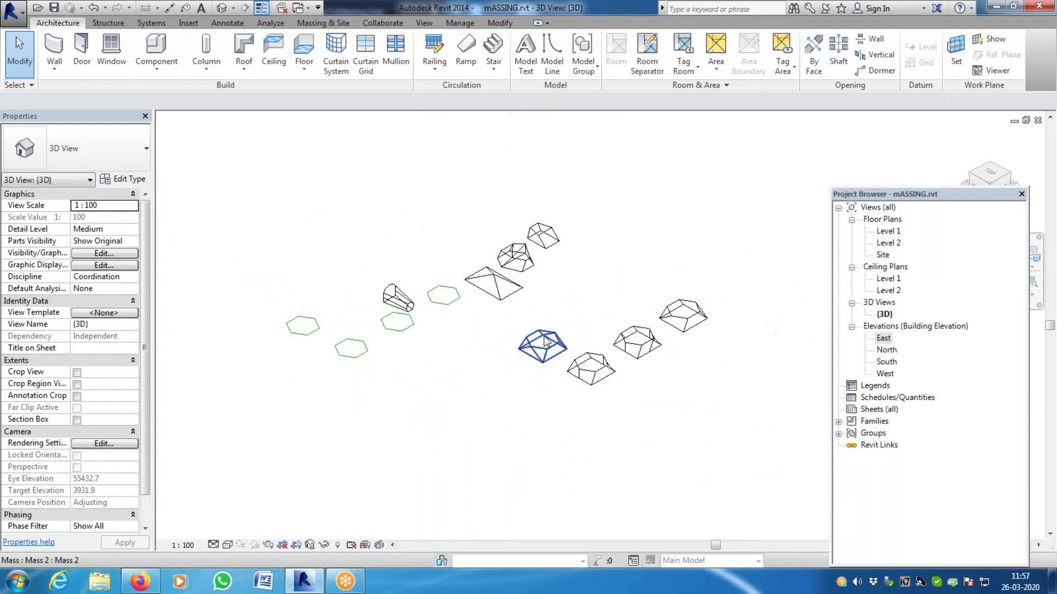
scroll(404, 300, "up", 5)
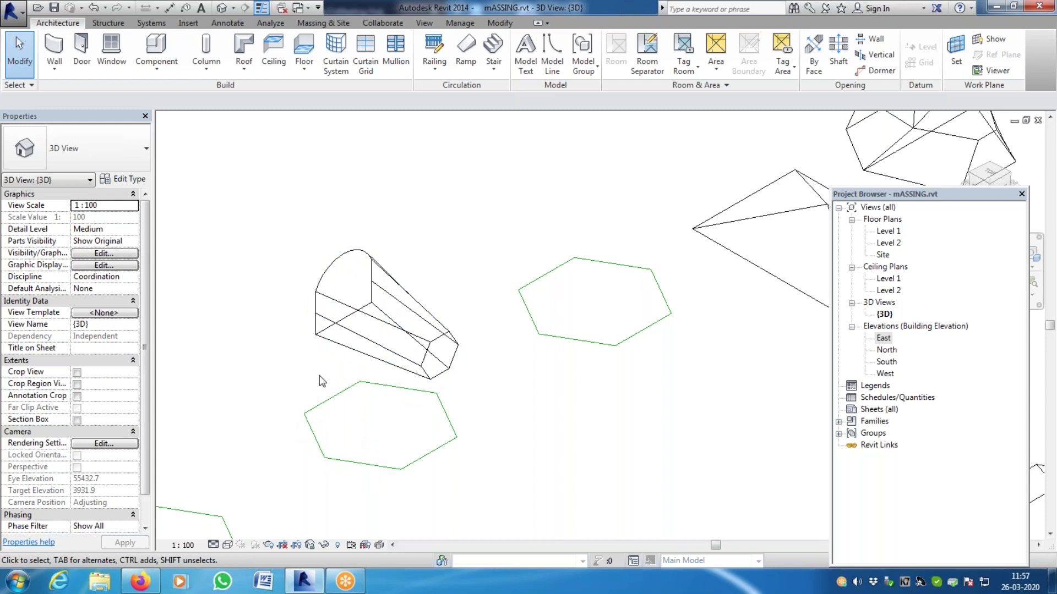
scroll(322, 381, "down", 4)
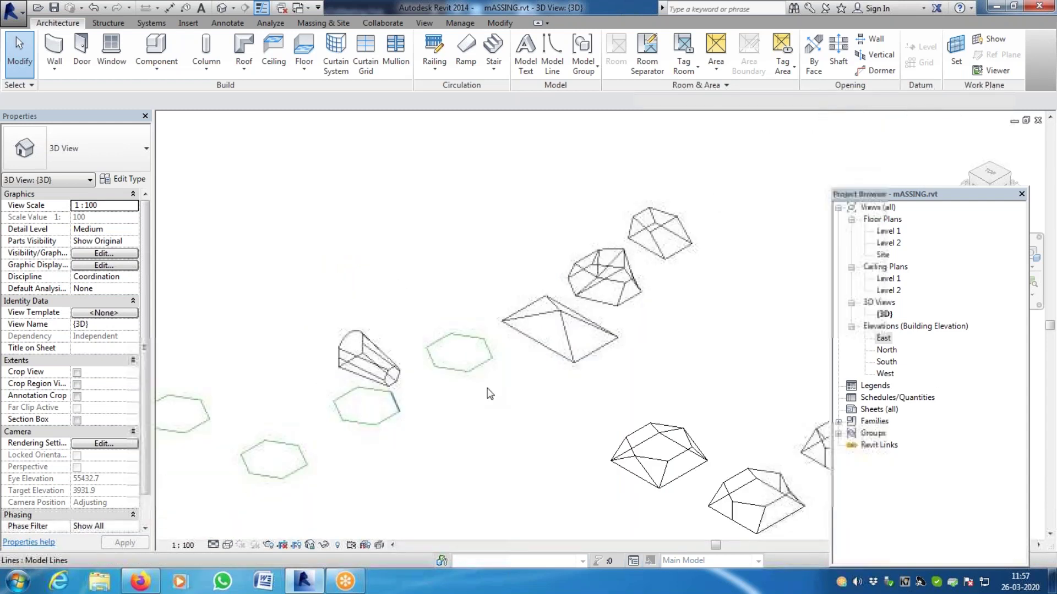
Open the Level 1 floor plan
double_click(889, 231)
scroll(455, 311, "up", 1)
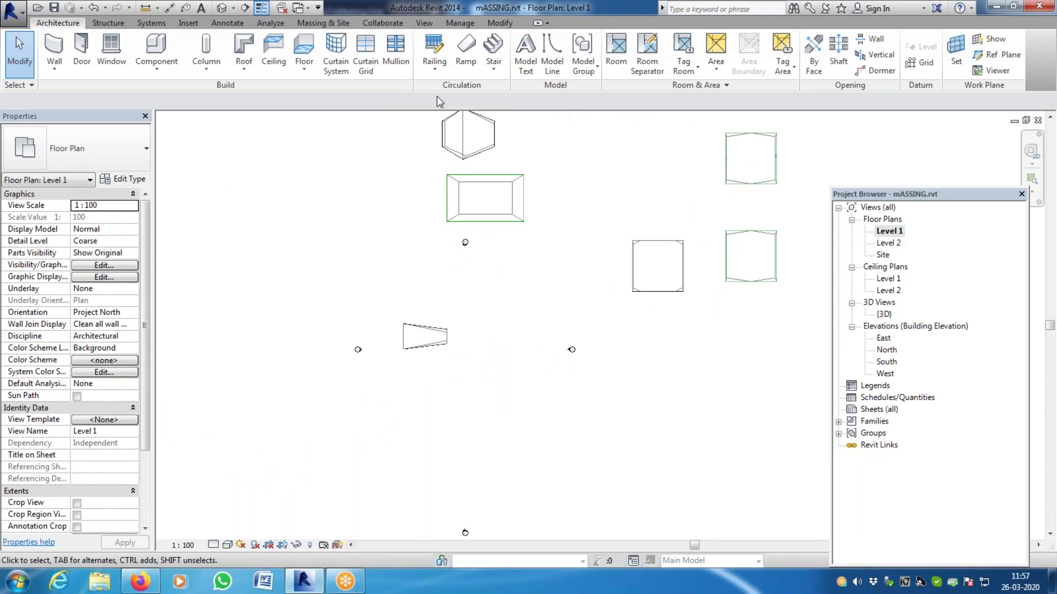
Draw a diagonal straight model line beside the horizontal mass, rising toward the east elevation marker
left_click(552, 52)
left_click(455, 292)
key("Escape")
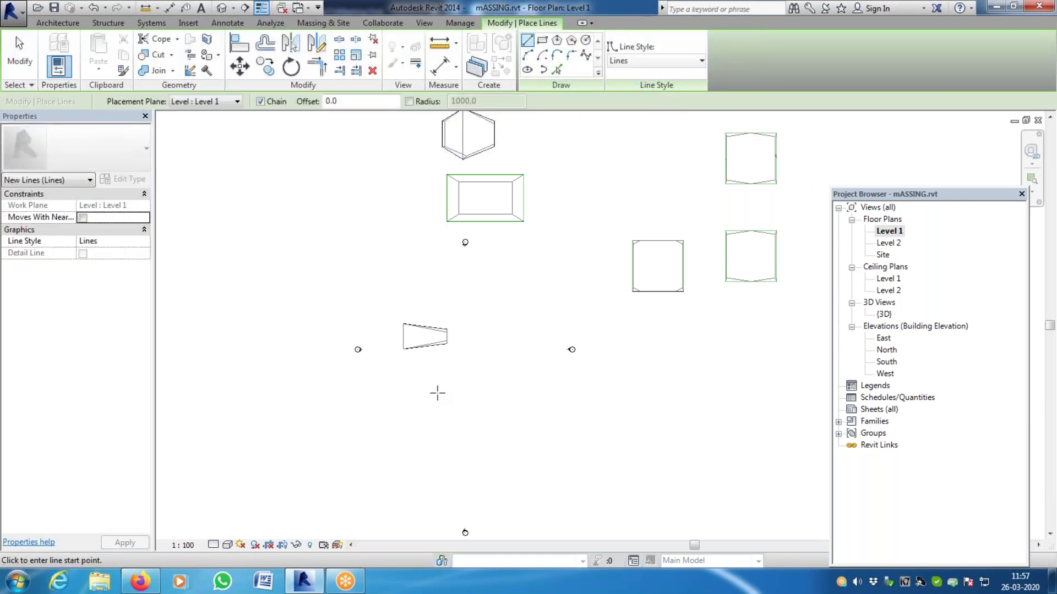
left_click(436, 393)
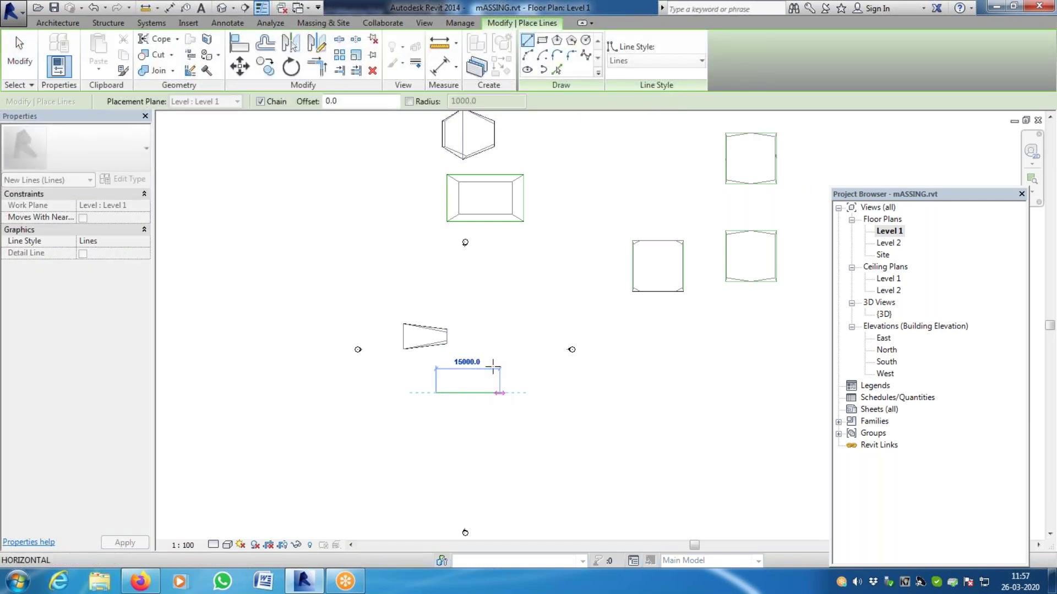
left_click(495, 340)
key("Escape")
key("Escape")
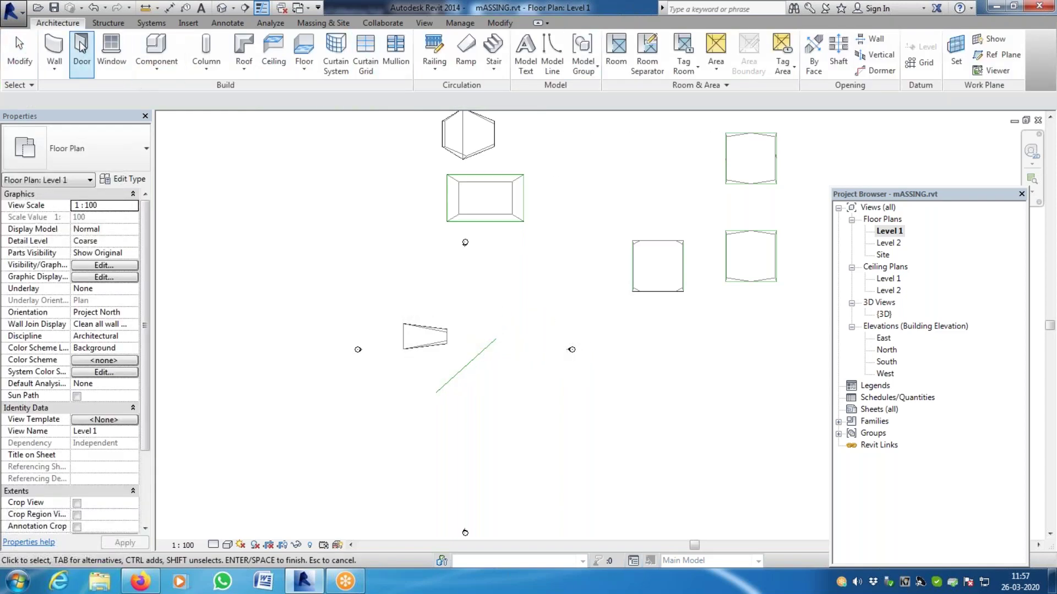
Draw a start-end-radius model arc of about 9146 mm radius and about 149° below the horizontal mass
left_click(552, 52)
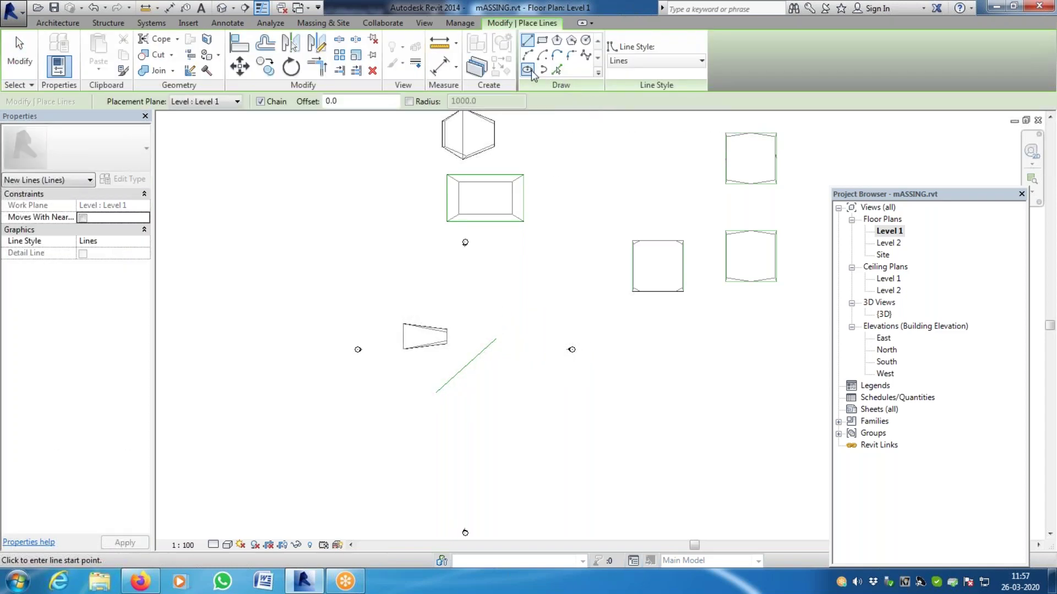
left_click(528, 54)
left_click(454, 421)
left_click(523, 379)
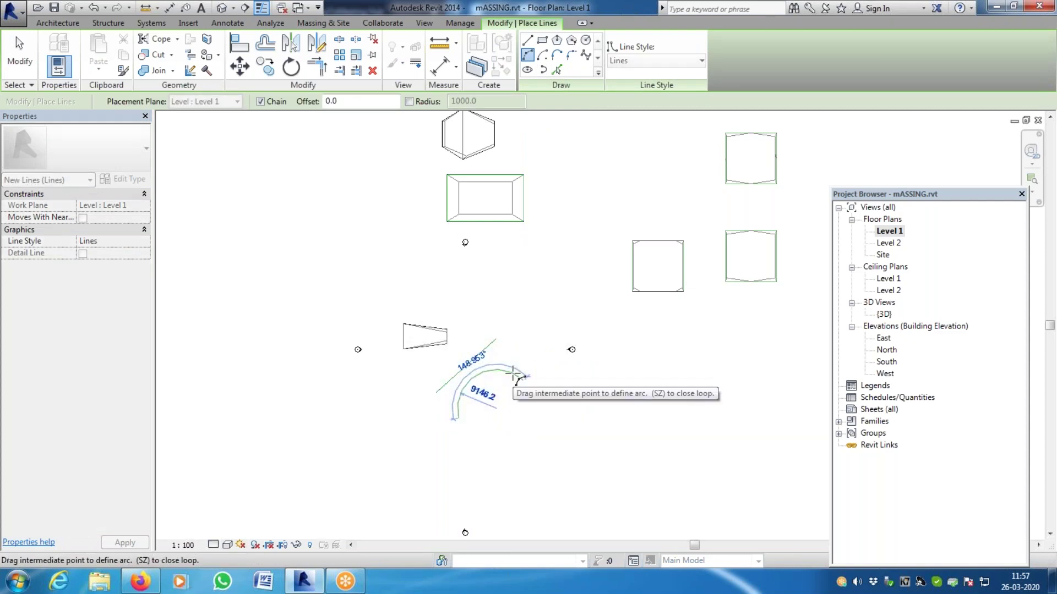
left_click(513, 375)
key("Escape")
key("Escape")
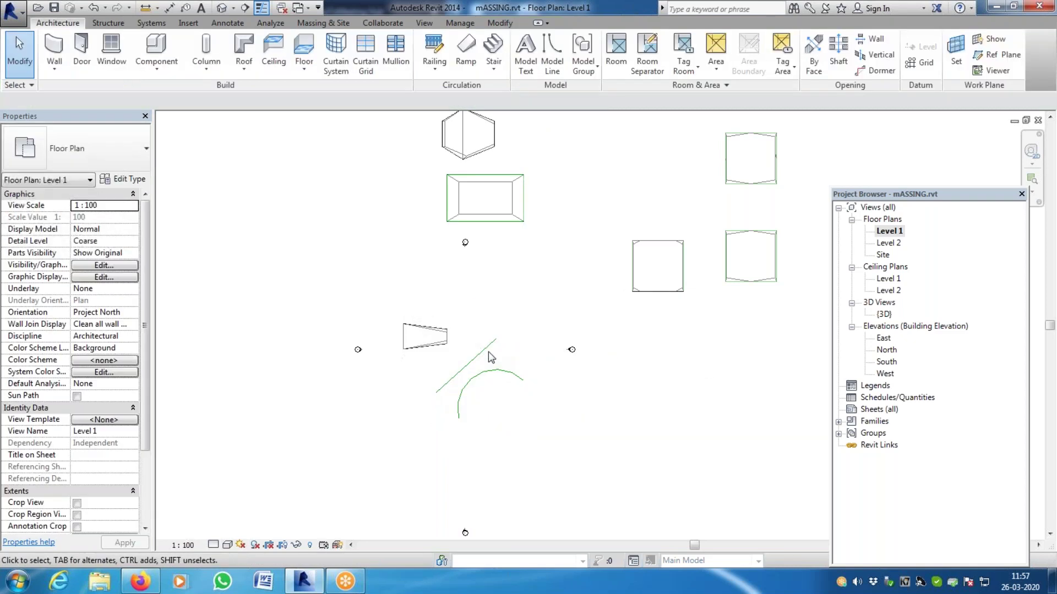
Delete the diagonal straight model line next to the arc
left_click(490, 352)
key("Delete")
Inspect the arc up close in plan and in the 3D view, then return to the Level 1 floor plan
scroll(511, 414, "up", 3)
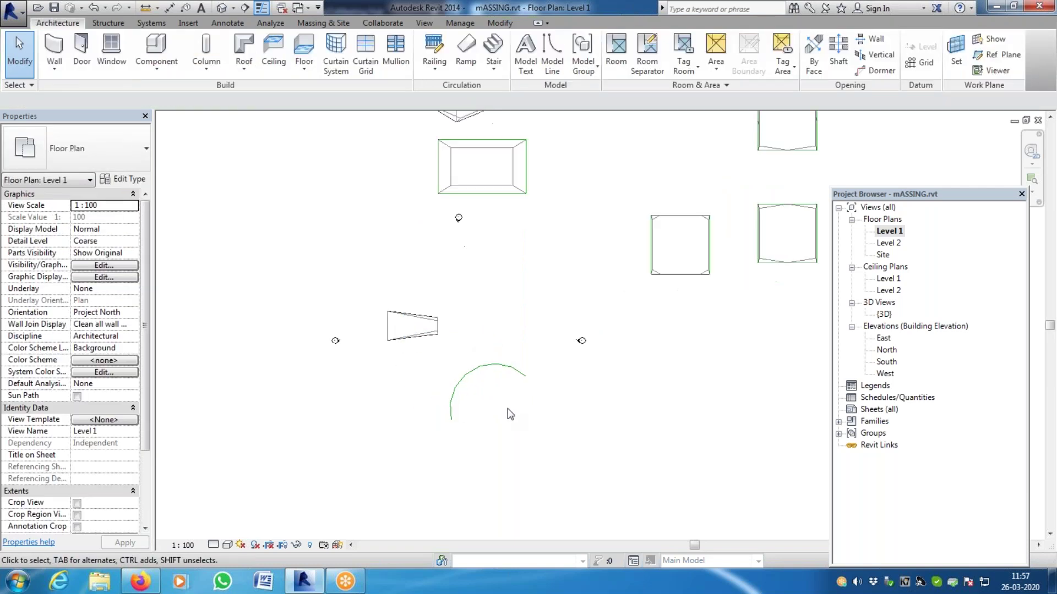
middle_click_drag(511, 413, 377, 299)
scroll(383, 307, "down", 3)
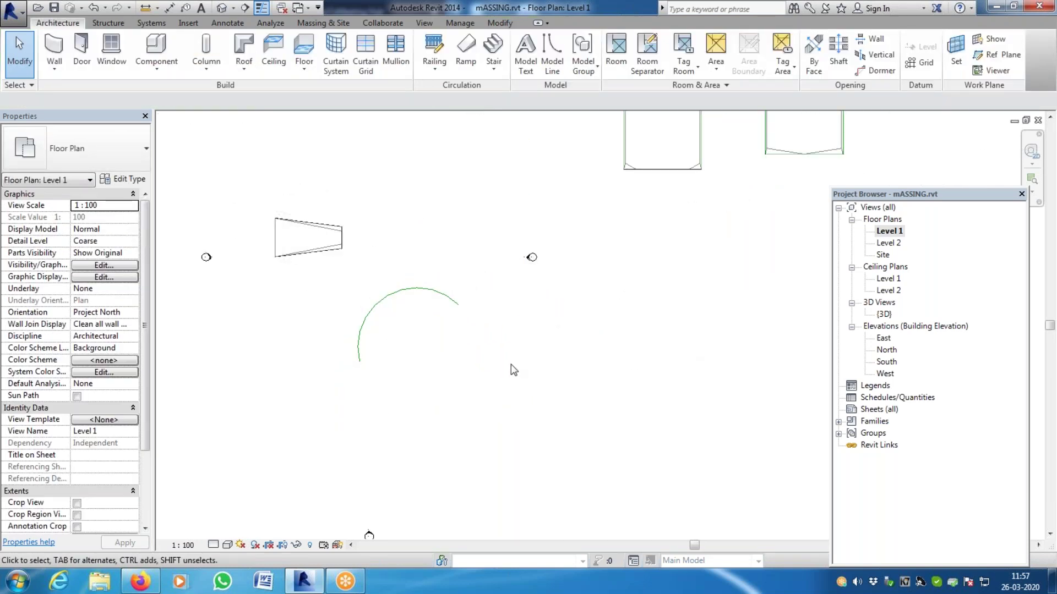
scroll(410, 328, "up", 3)
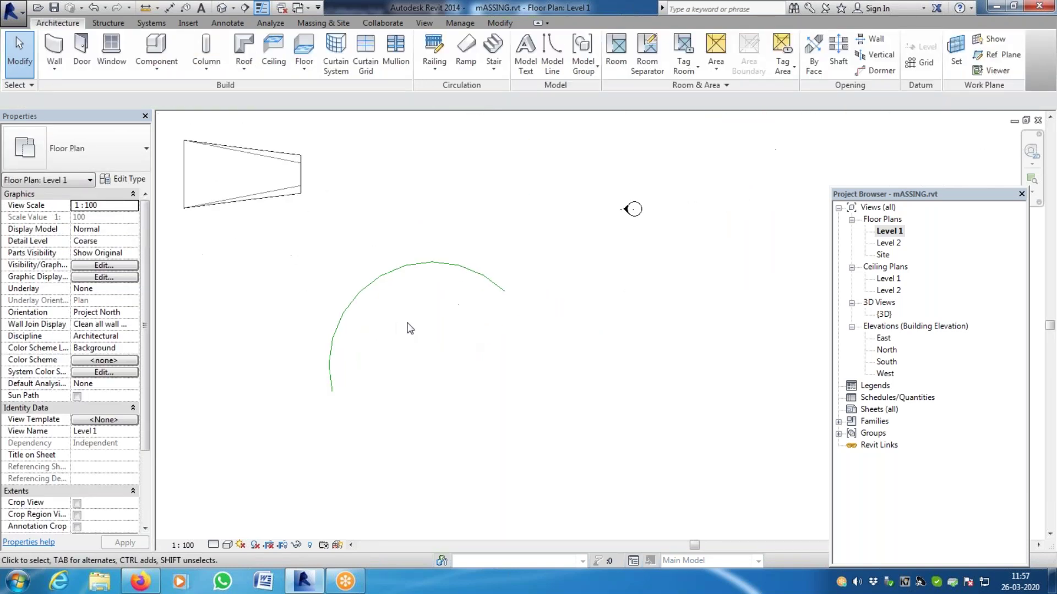
left_click(221, 9)
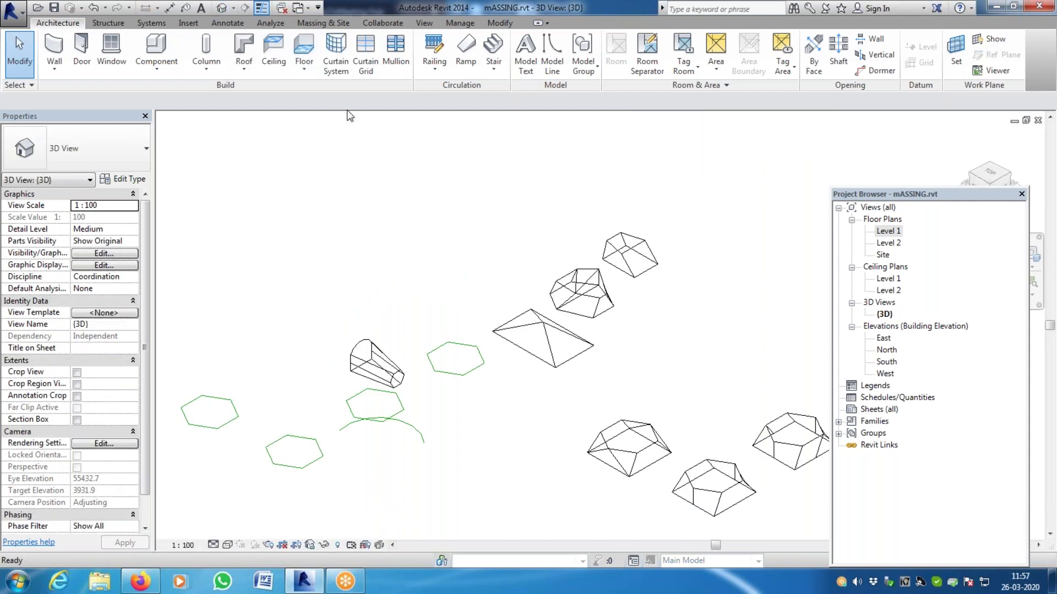
double_click(898, 233)
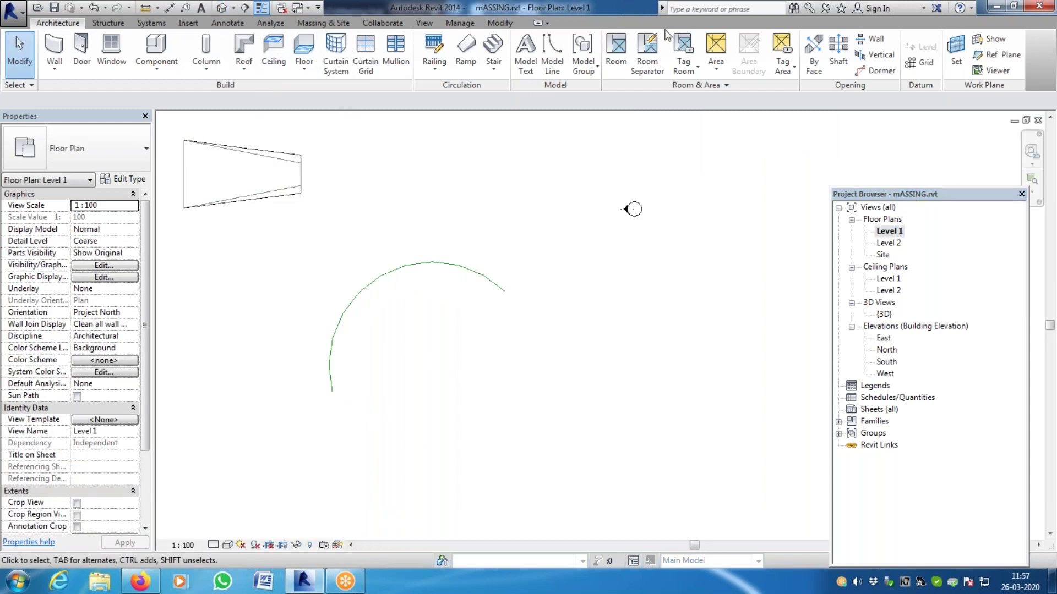
Start a new in-place mass named "Path massing"
left_click(311, 26)
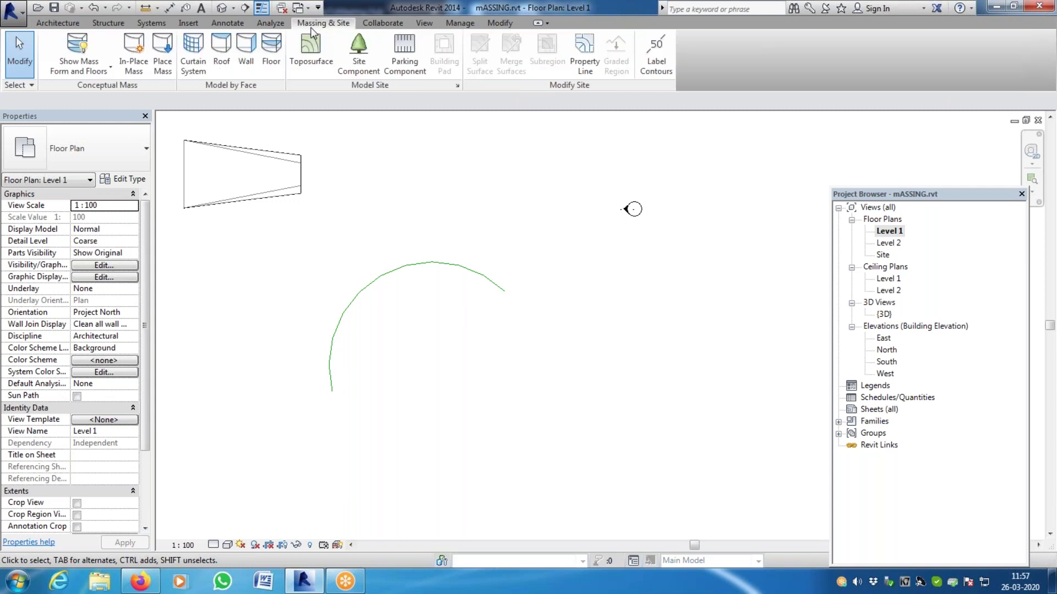
left_click(141, 50)
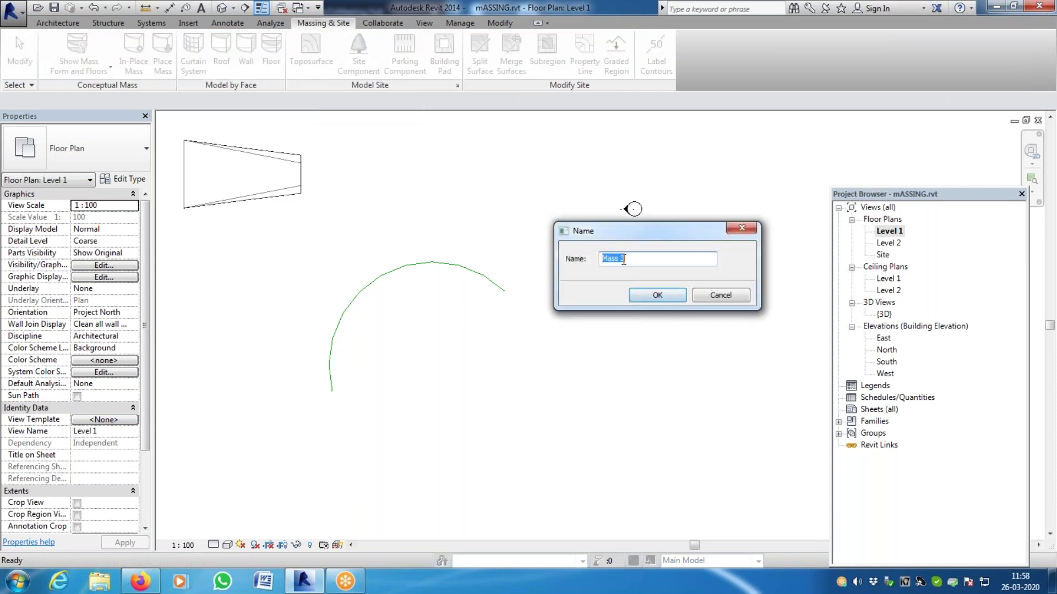
type("Path massing")
key("Return")
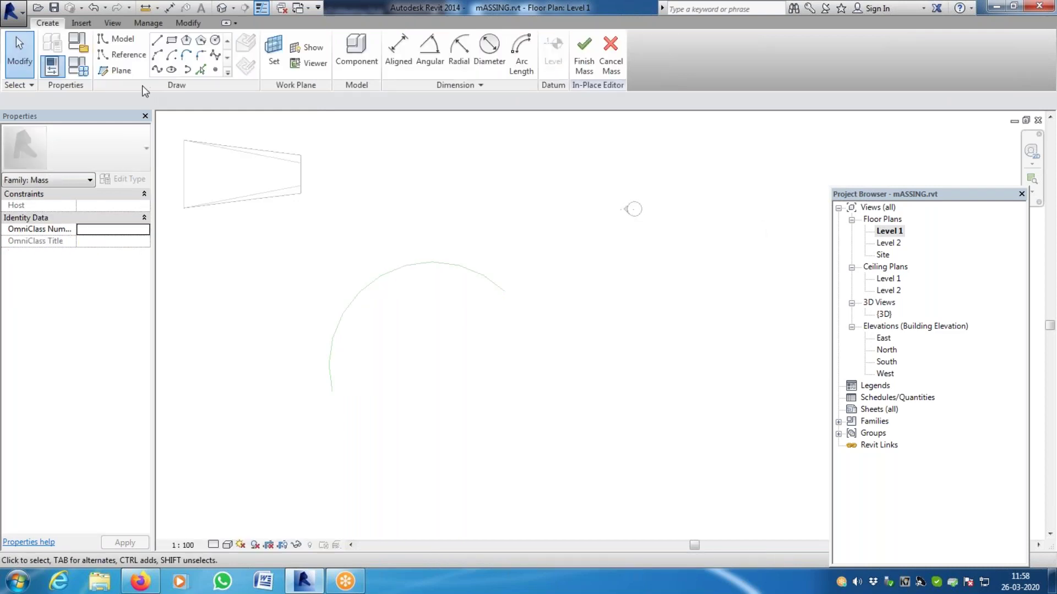
Trace the existing arc with a start-end-radius model line between its endpoints, about 9146 mm radius and 149°
left_click(156, 56)
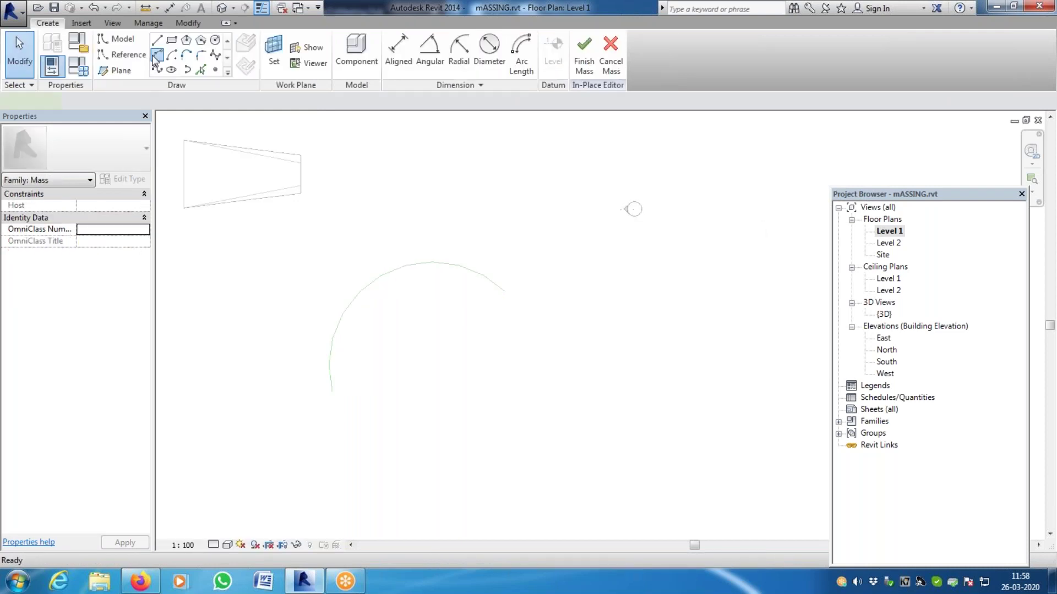
left_click(333, 391)
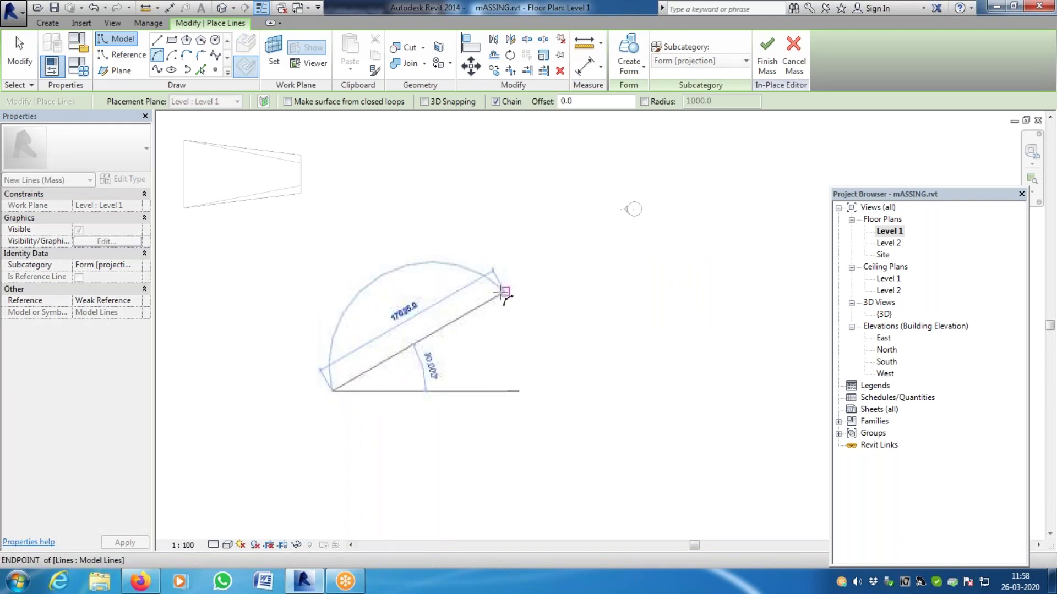
left_click(504, 293)
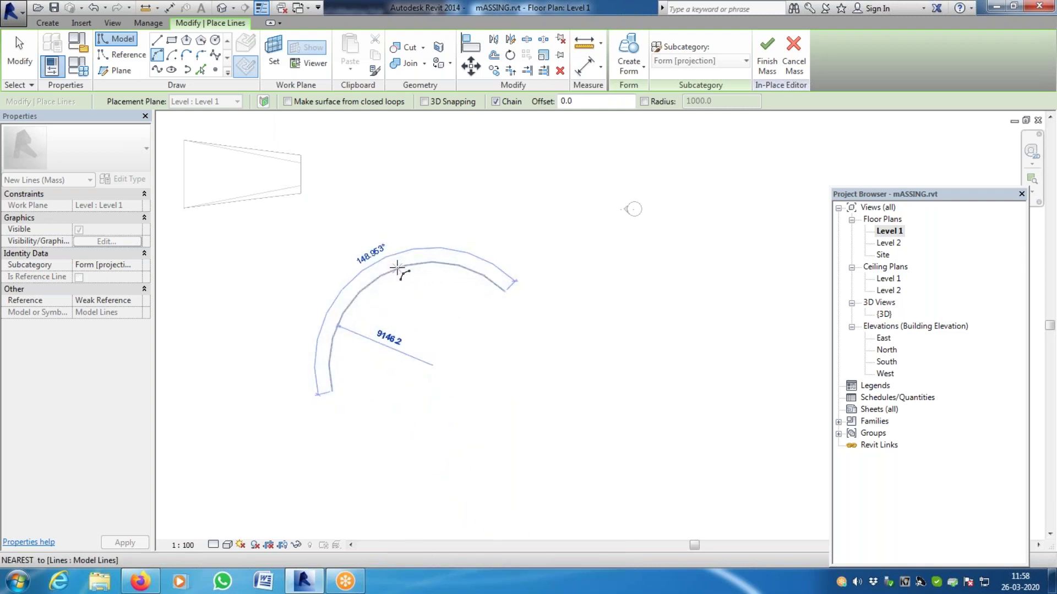
left_click(398, 268)
key("Escape")
key("Escape")
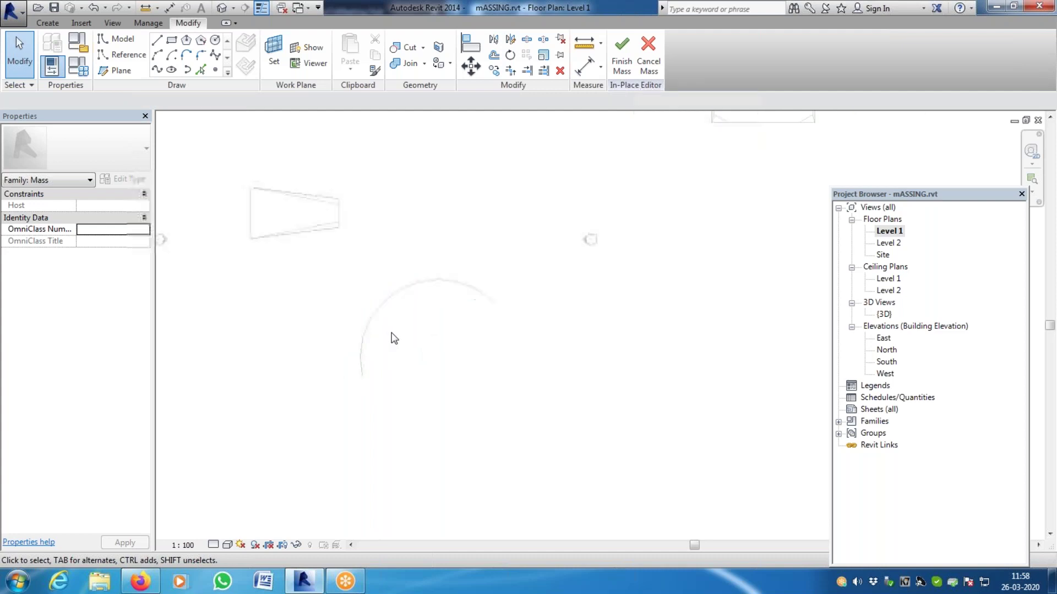
In the 3D view, place three reference points on the arc: one at each end and one near its middle
left_click(222, 10)
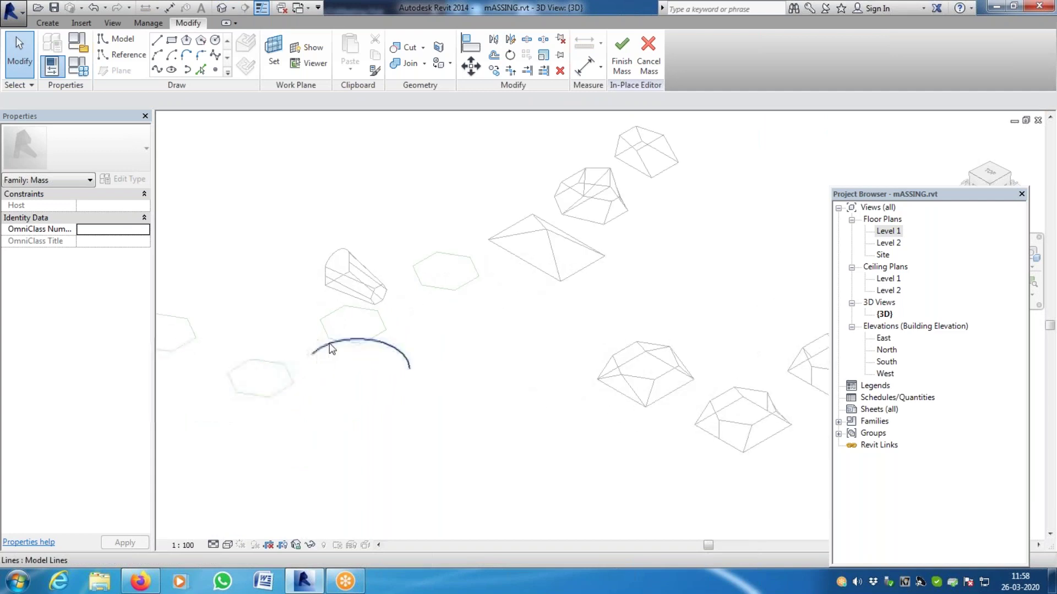
scroll(404, 391, "up", 2)
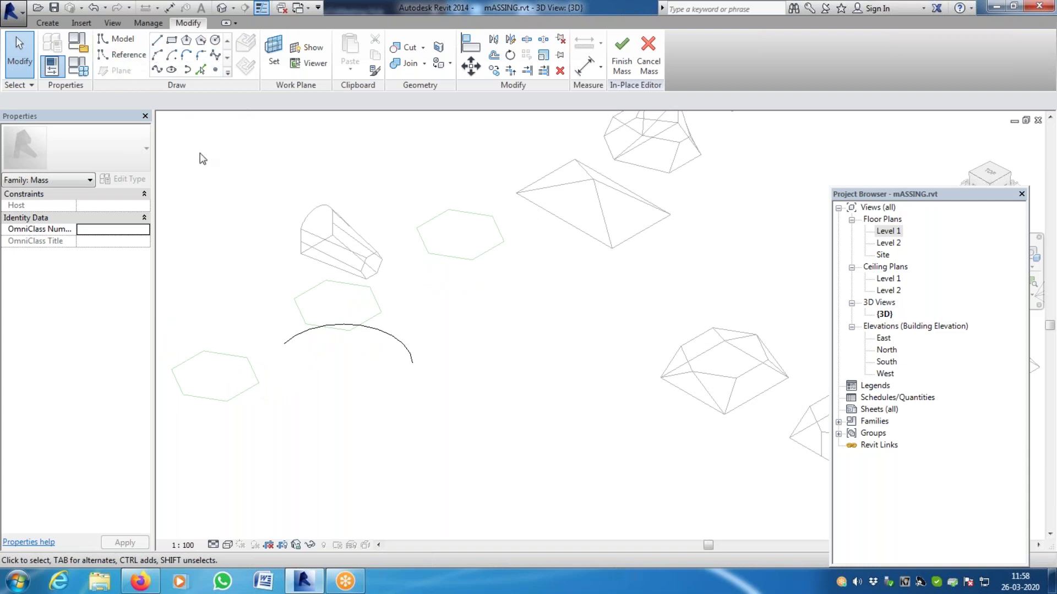
scroll(303, 363, "up", 4)
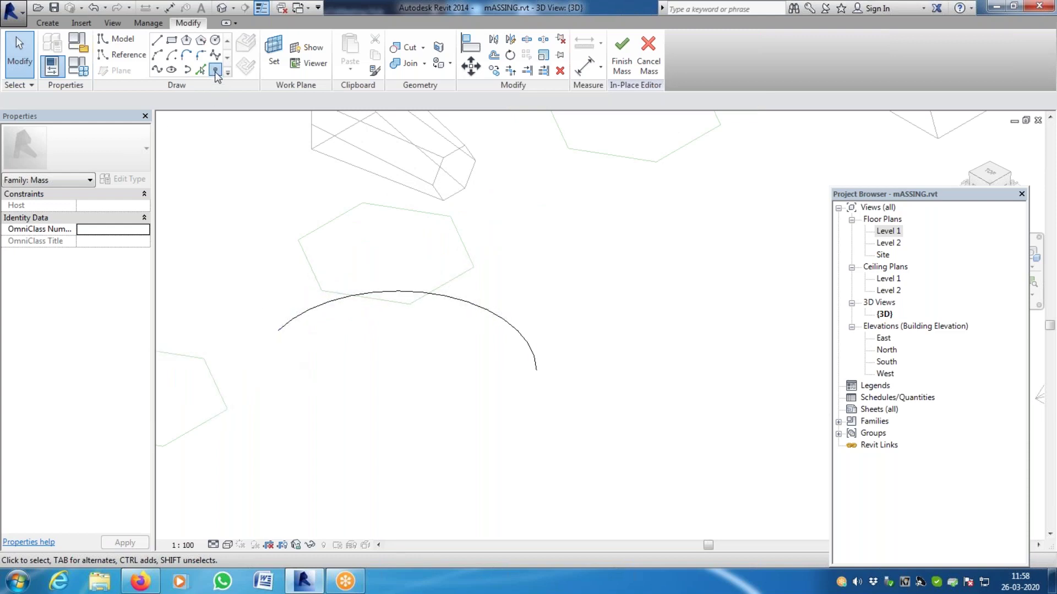
left_click(215, 72)
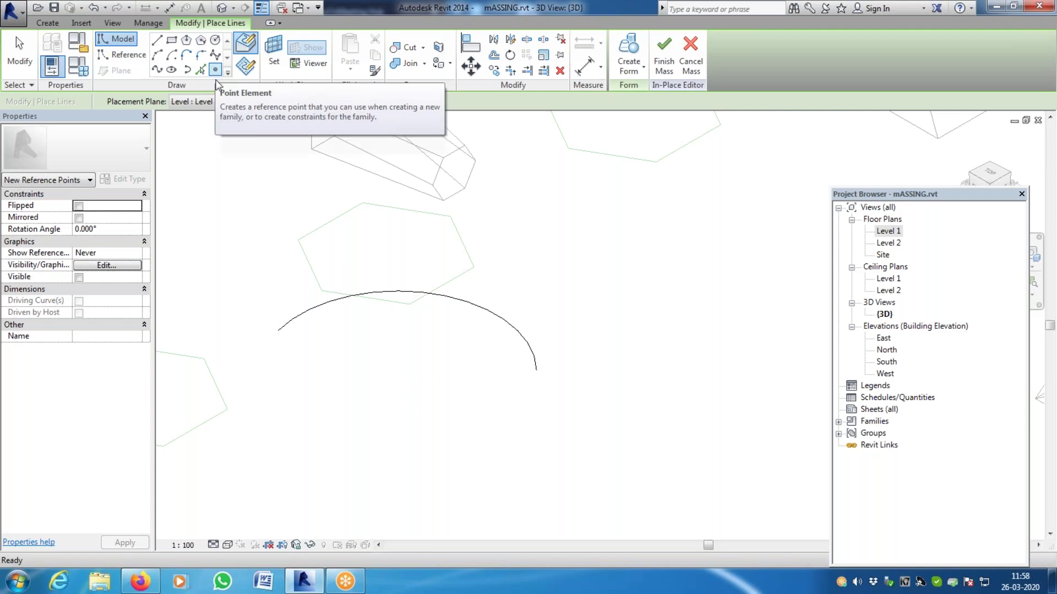
left_click(279, 331)
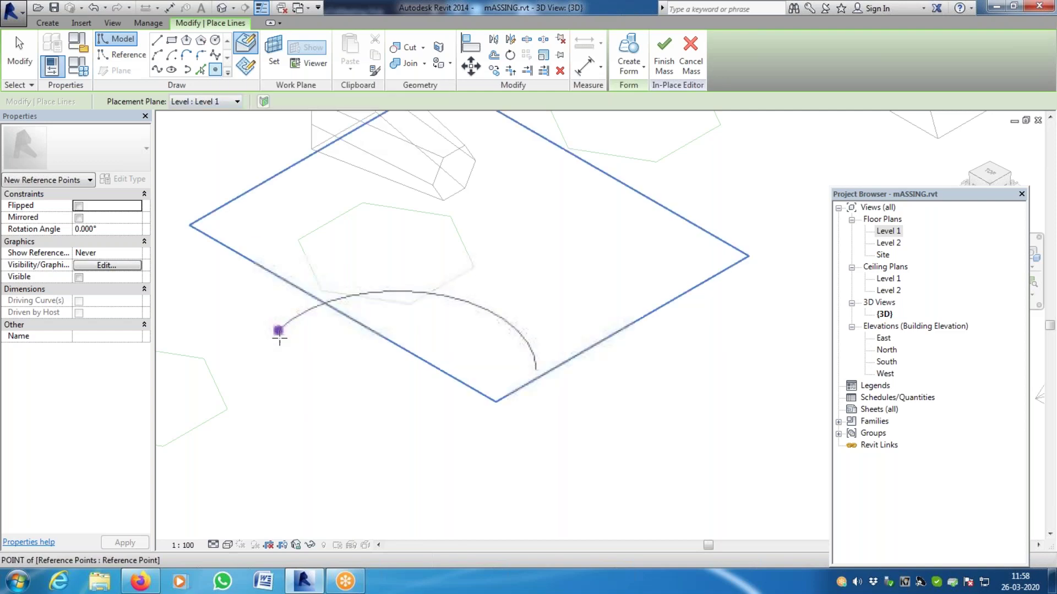
left_click(407, 291)
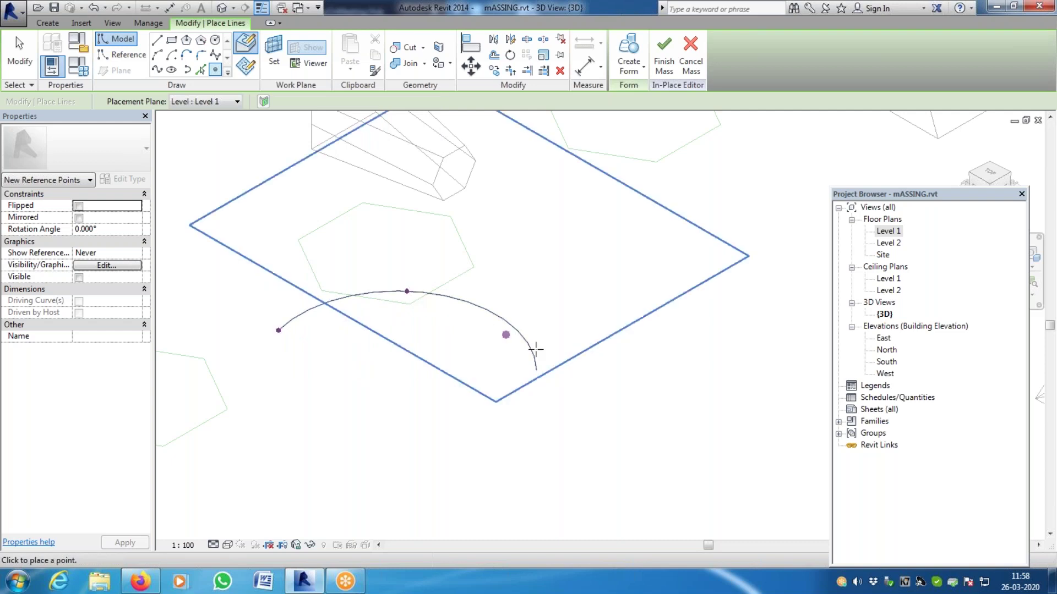
left_click(537, 370)
key("Escape")
key("Escape")
Set the work plane to the reference point at the arc's start, perpendicular to the path
middle_click_drag(330, 363, 285, 336, "shift")
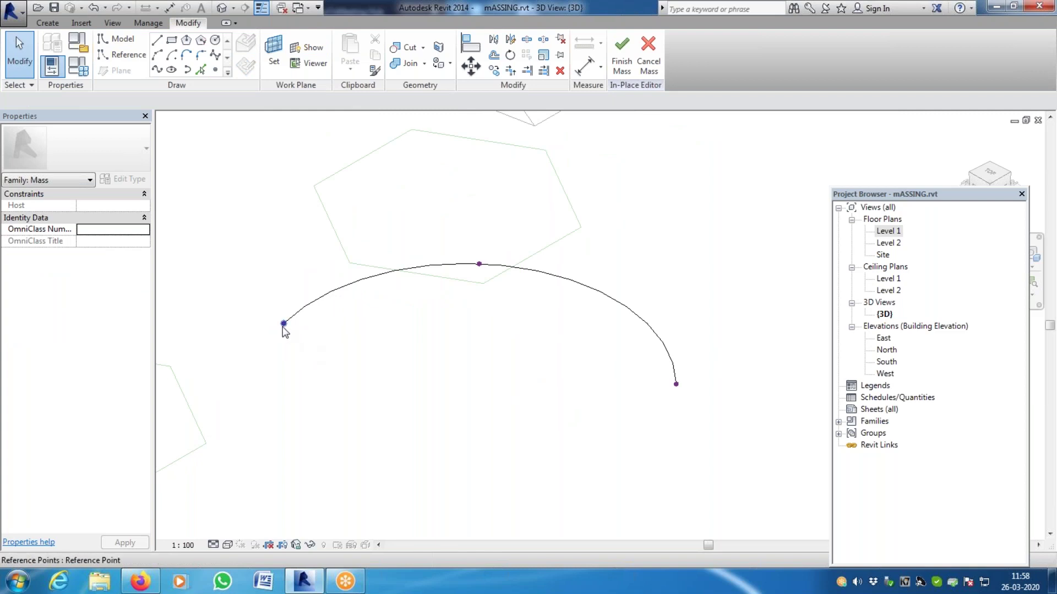
left_click(283, 326)
scroll(283, 347, "up", 4)
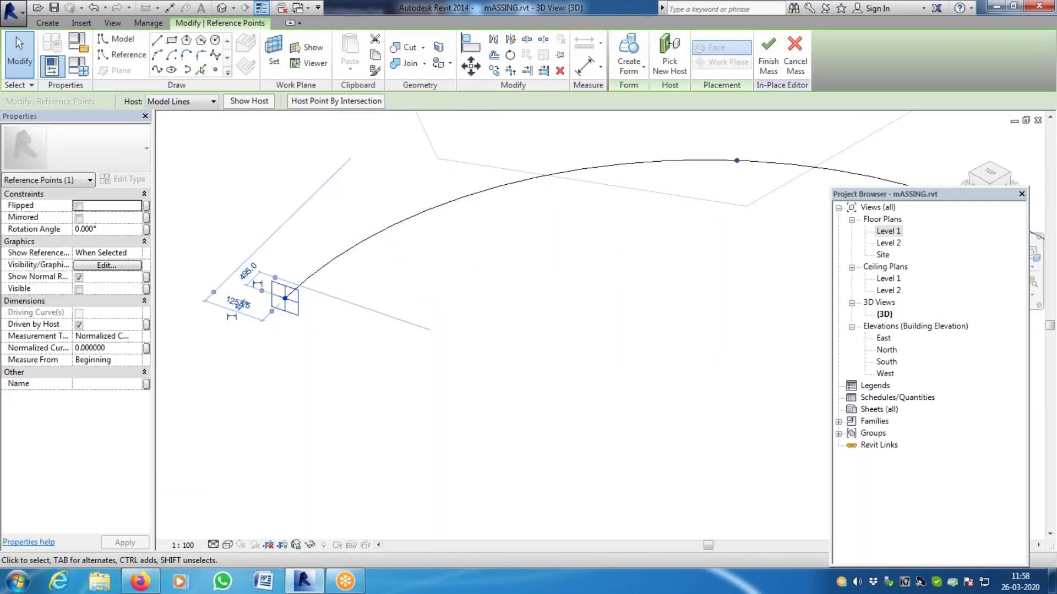
left_click(273, 58)
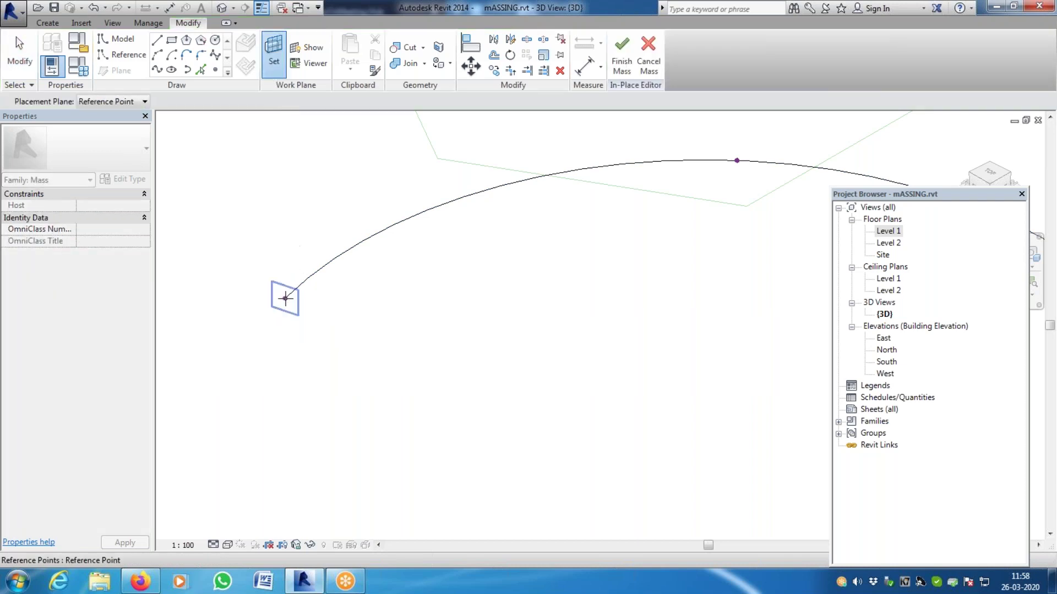
left_click(285, 299)
middle_click_drag(253, 264, 263, 311, "shift")
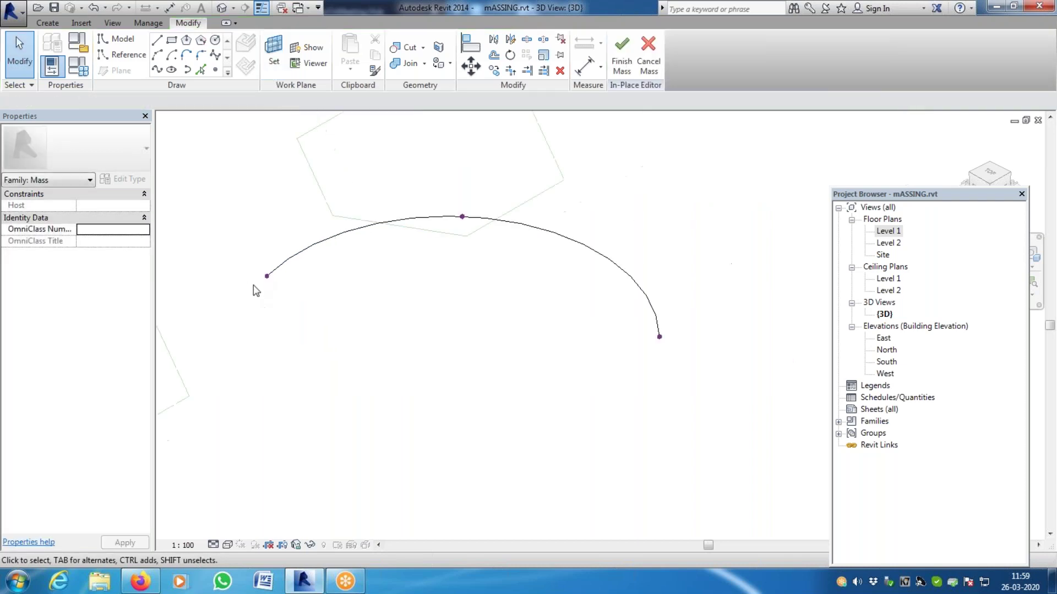
Draw a rectangular profile about 2400 mm wide and 2600 mm high on the work plane at the arc's start
left_click(171, 41)
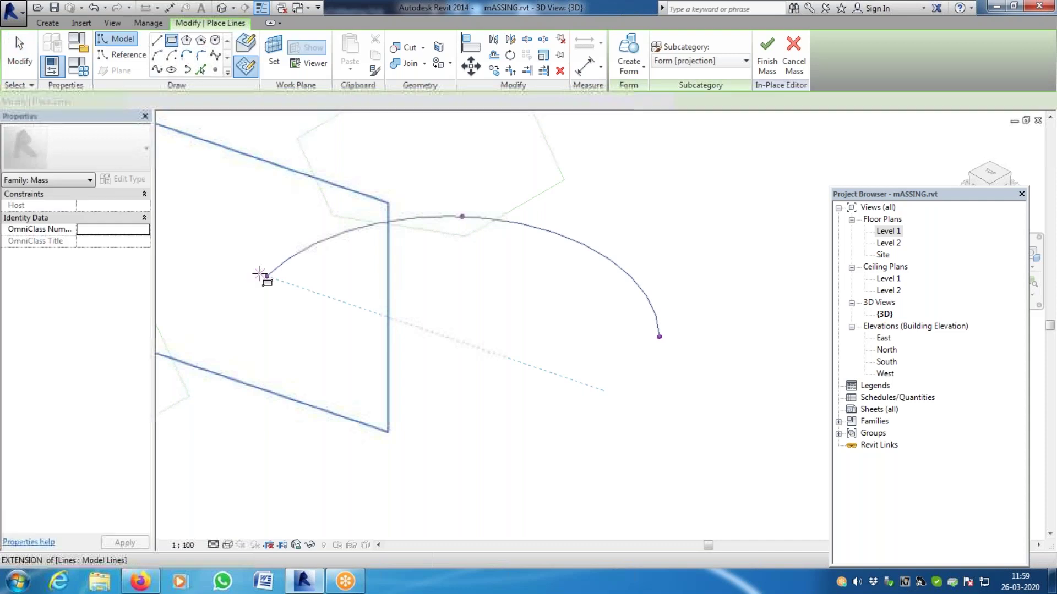
left_click(293, 231)
key("Escape")
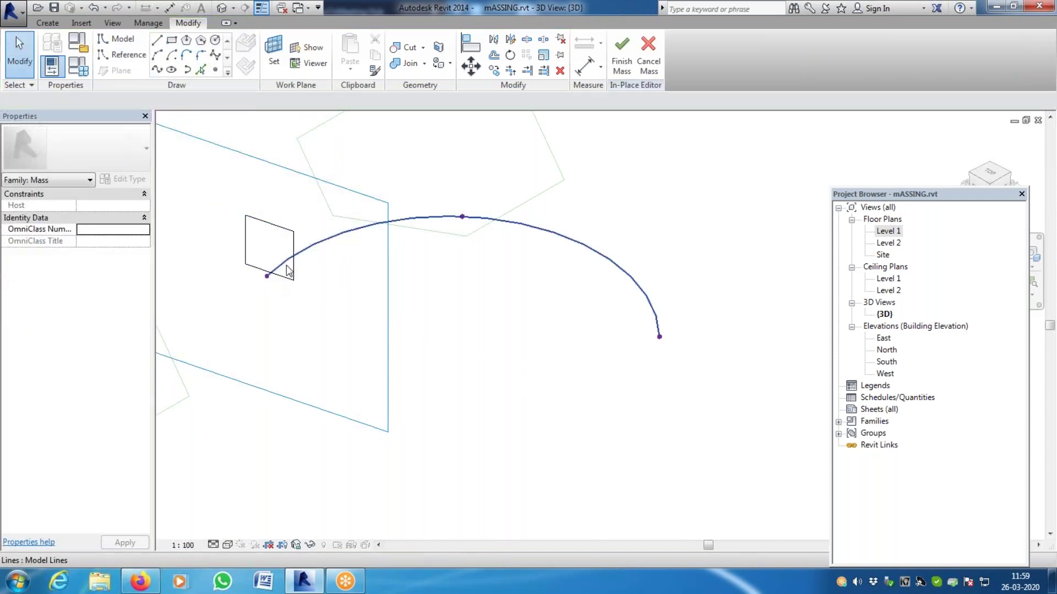
Set the rectangle's height to 3000 mm
left_click(294, 270)
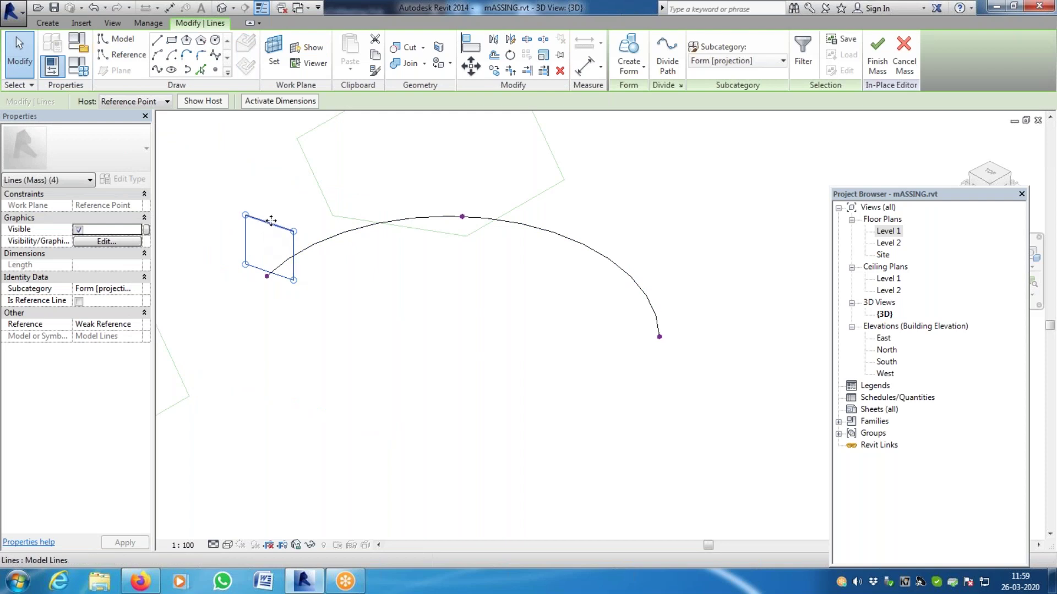
left_click(246, 236)
left_click(223, 234)
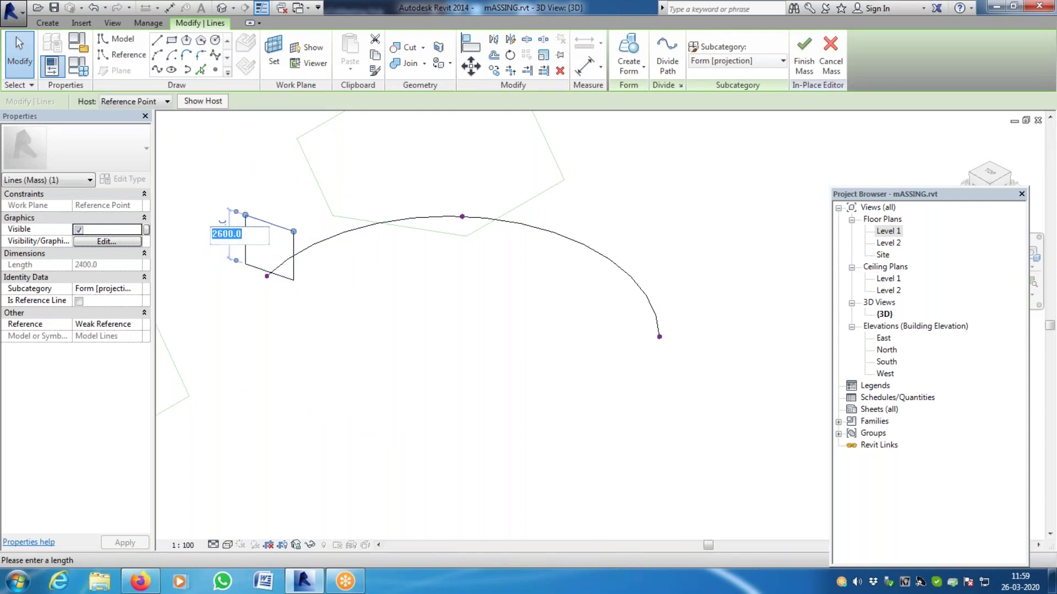
type("3000")
key("Return")
left_click(307, 333)
Move the whole rectangle so its bottom edge passes through the arc's start reference point, checking the alignment in the South elevation
key("Tab")
left_click(283, 277)
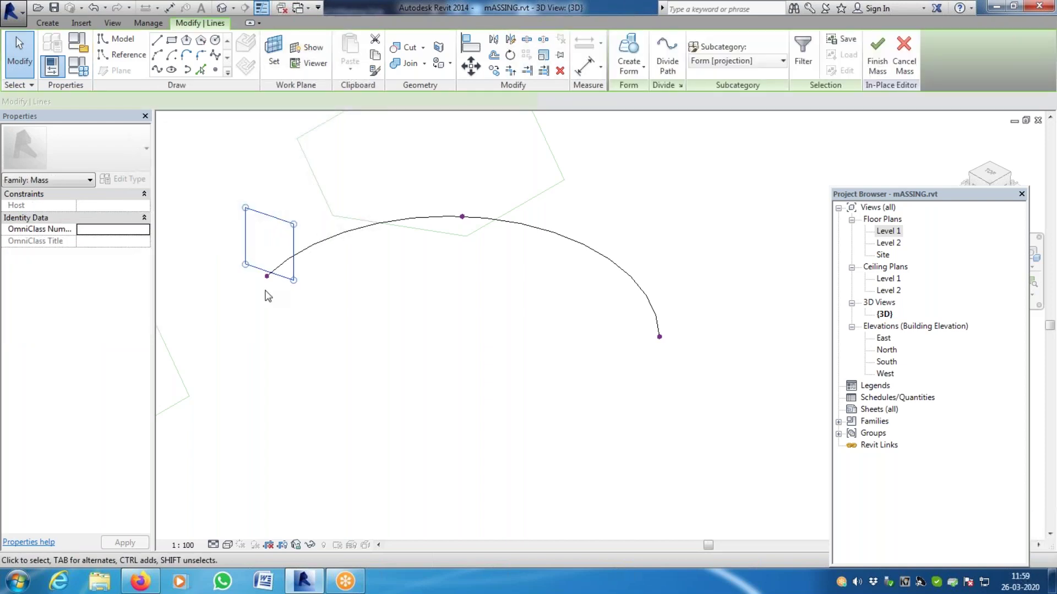
scroll(252, 278, "up", 4)
left_click_drag(298, 271, 298, 283)
scroll(280, 286, "up", 5)
key("ctrl+z")
double_click(884, 362)
scroll(405, 359, "down", 2)
scroll(600, 443, "up", 4)
scroll(504, 397, "up", 5)
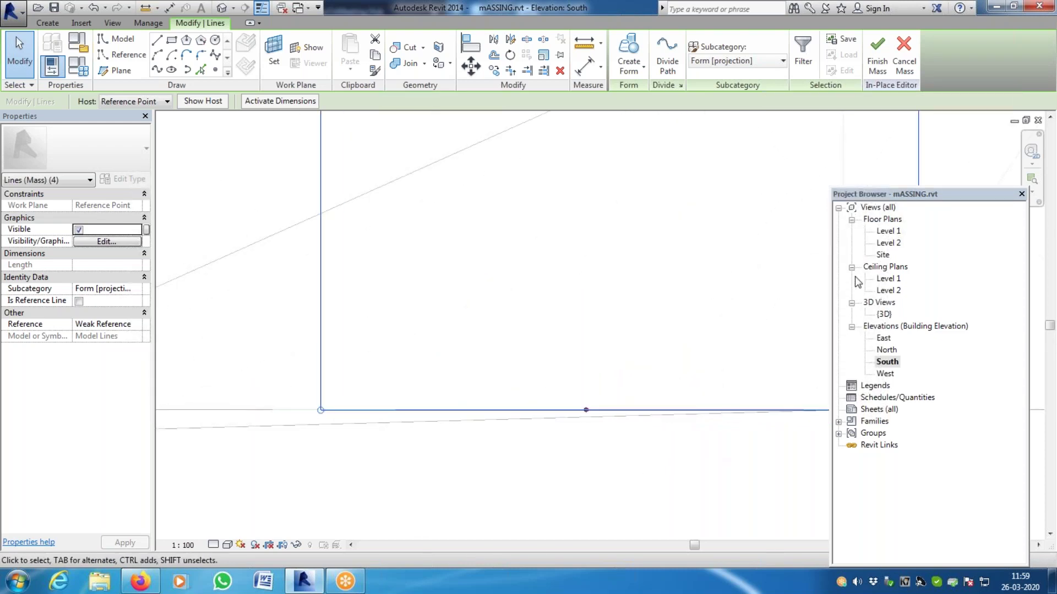
Return to the 3D view and set the work plane to the reference point near the arc's middle
left_click(222, 8)
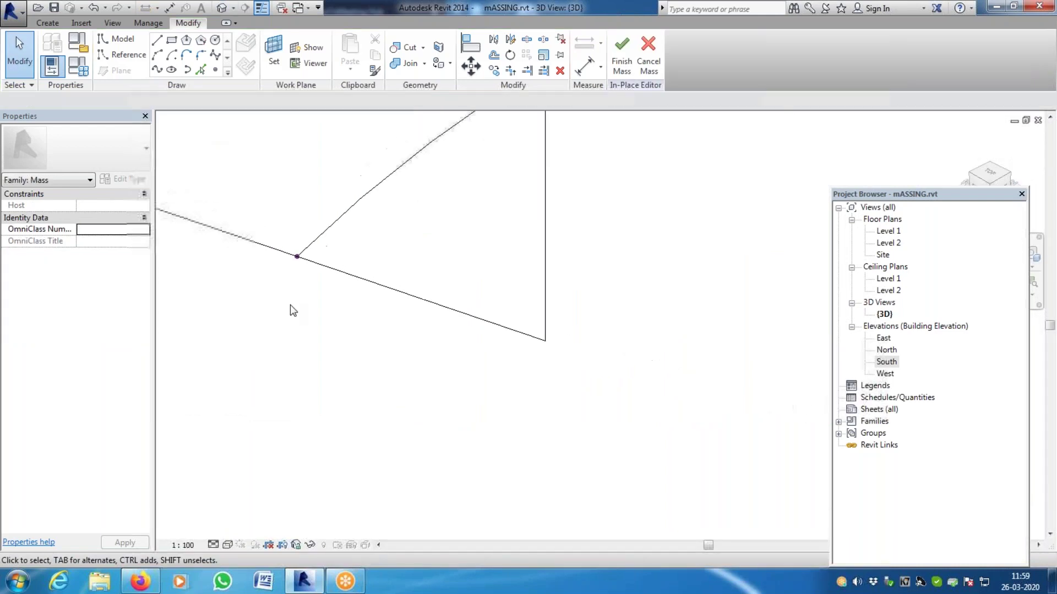
scroll(600, 193, "up", 3)
scroll(554, 260, "up", 2)
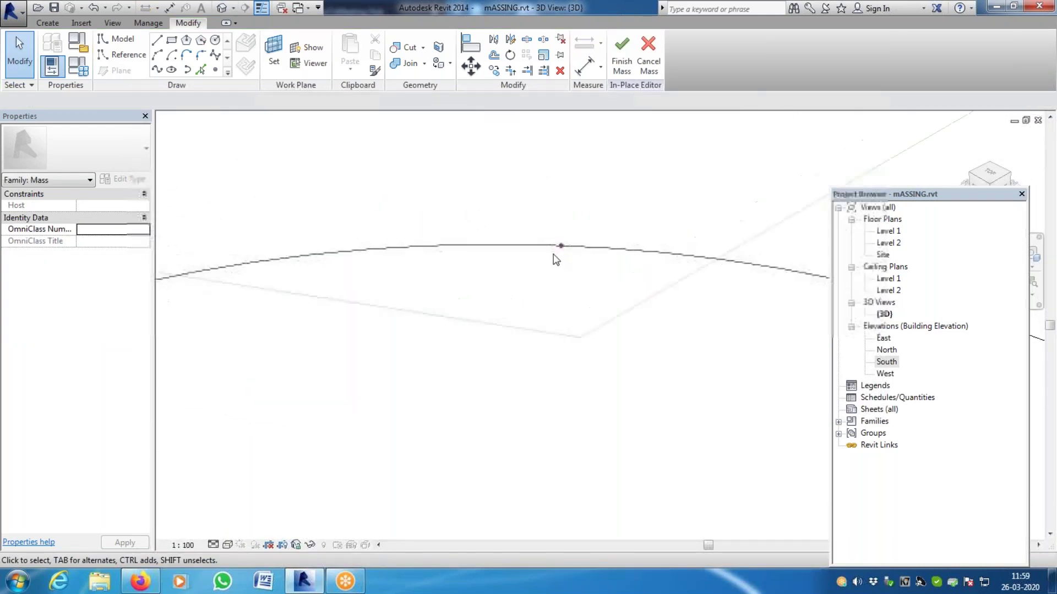
scroll(356, 229, "down", 4)
scroll(518, 280, "down", 3)
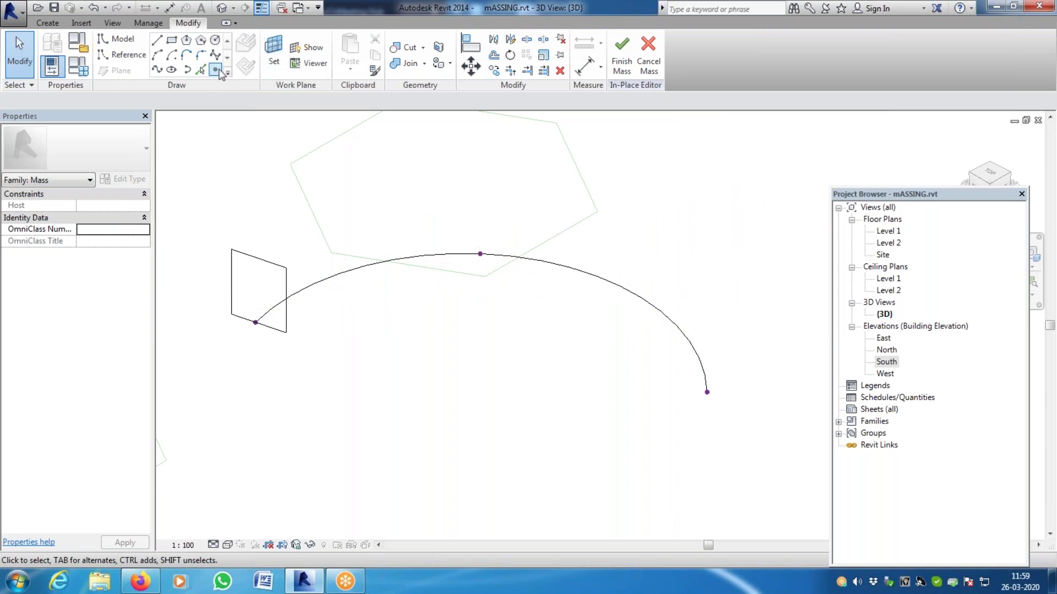
left_click(219, 71)
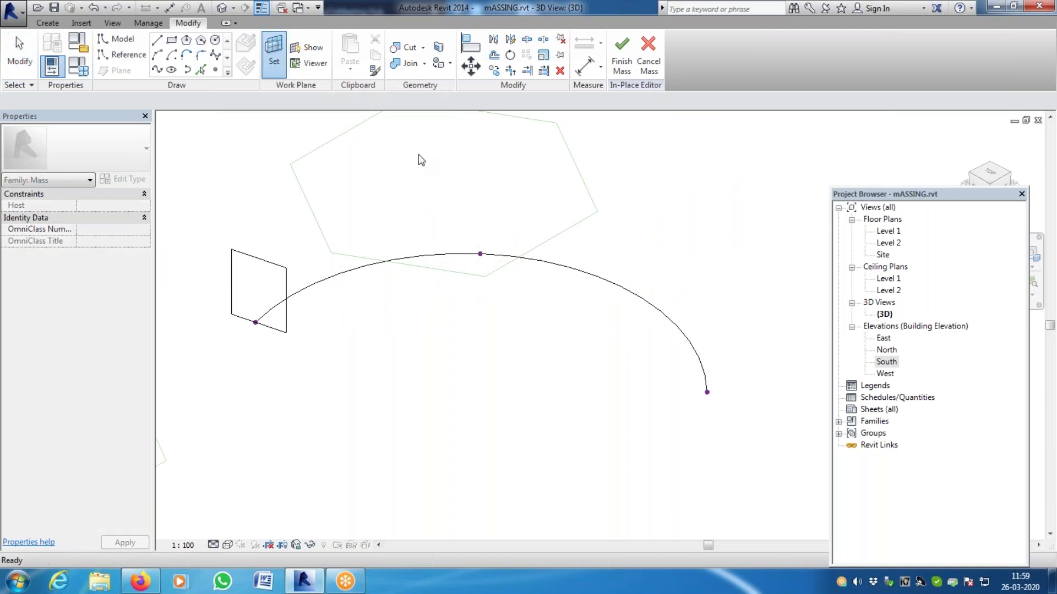
left_click(480, 253)
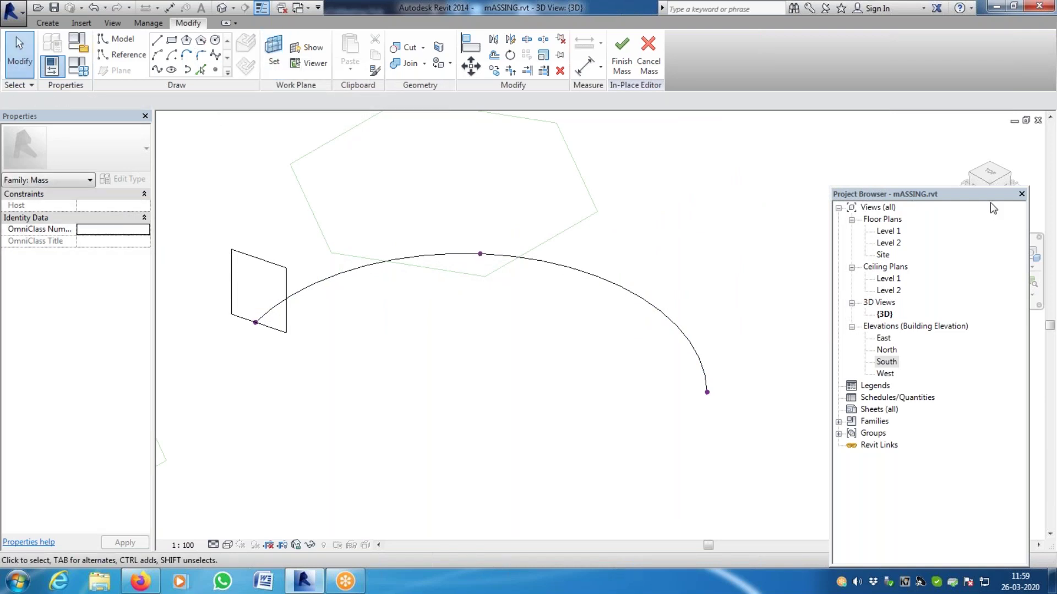
Draw a six-sided polygon centred on the arc's middle reference point, with sides about 2800 mm long
scroll(529, 237, "down", 5)
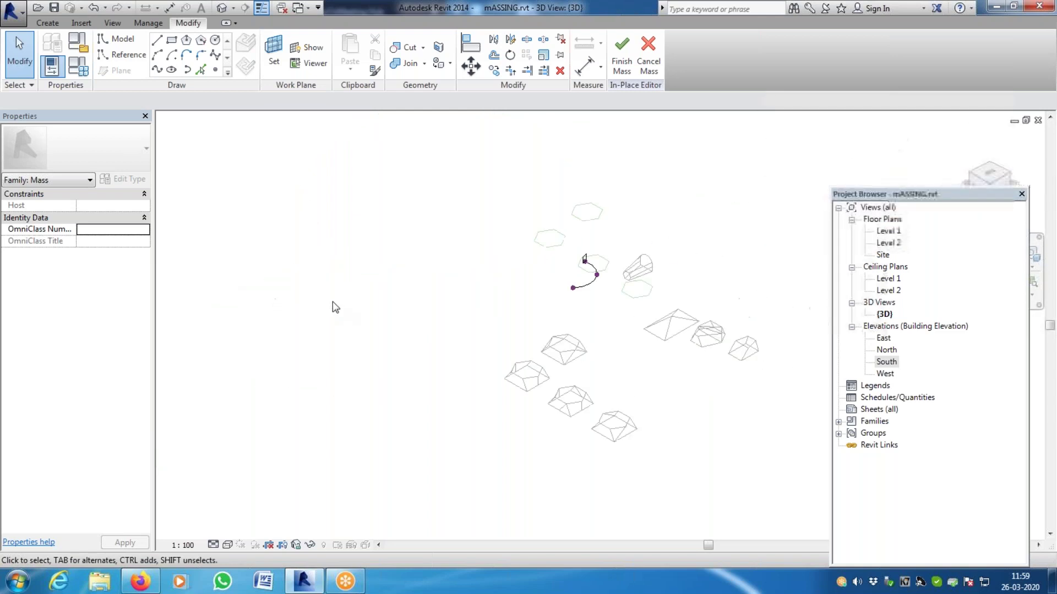
scroll(593, 300, "up", 5)
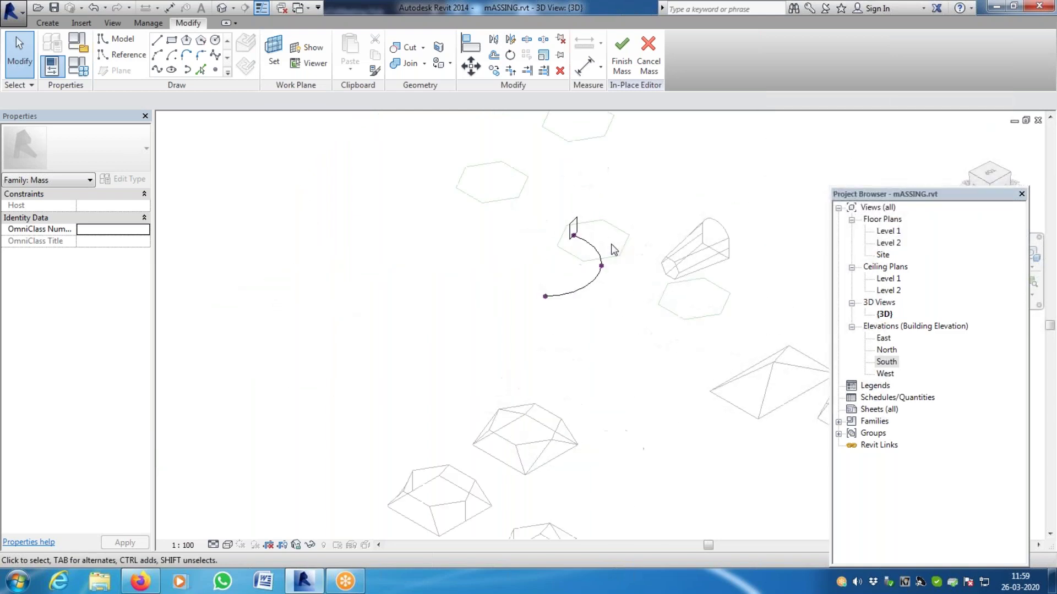
left_click(187, 41)
left_click(568, 348)
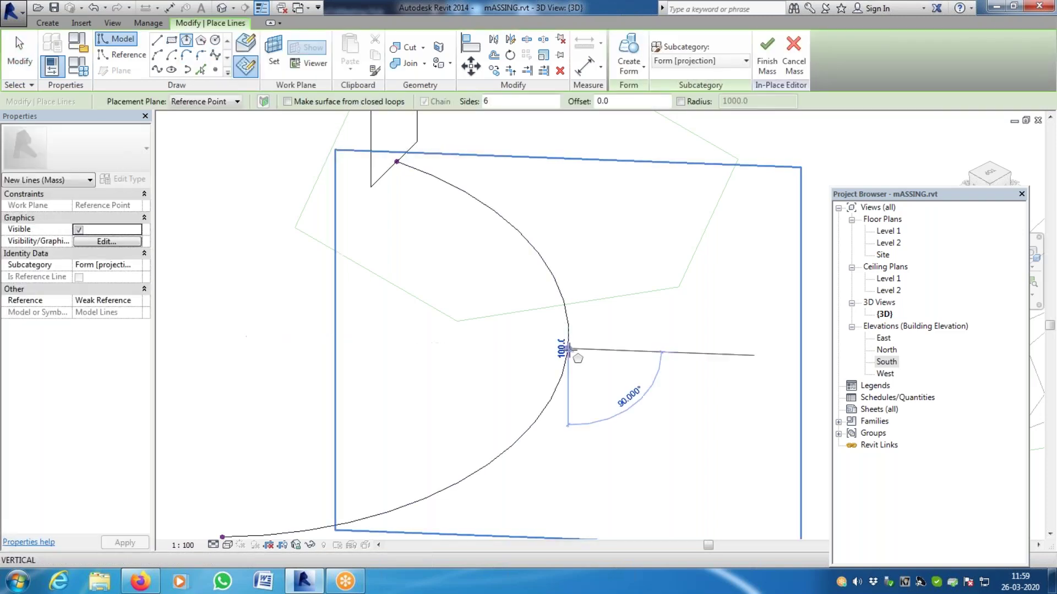
left_click(618, 273)
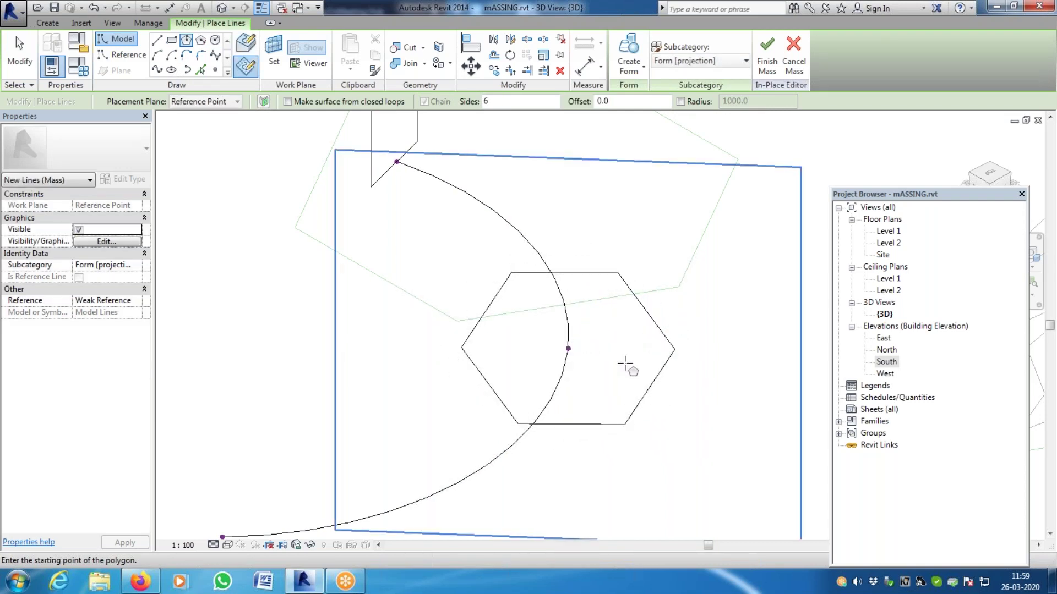
key("Escape")
key("Escape")
scroll(574, 404, "down", 3)
Open the Workplane Viewer for the middle reference point's plane and try to shift the hexagon slightly within it
left_click(603, 417)
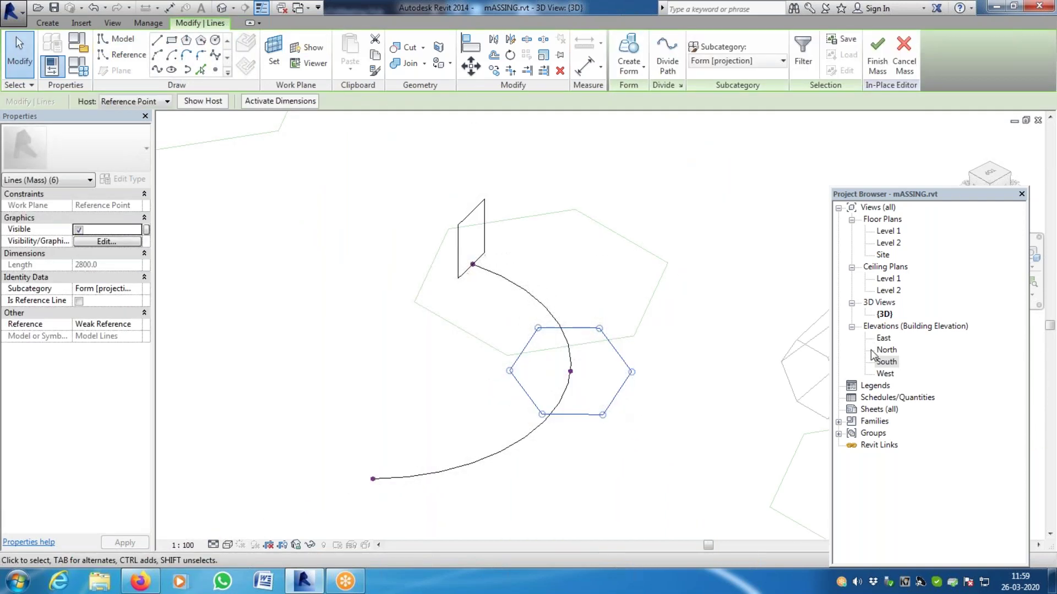
left_click(325, 69)
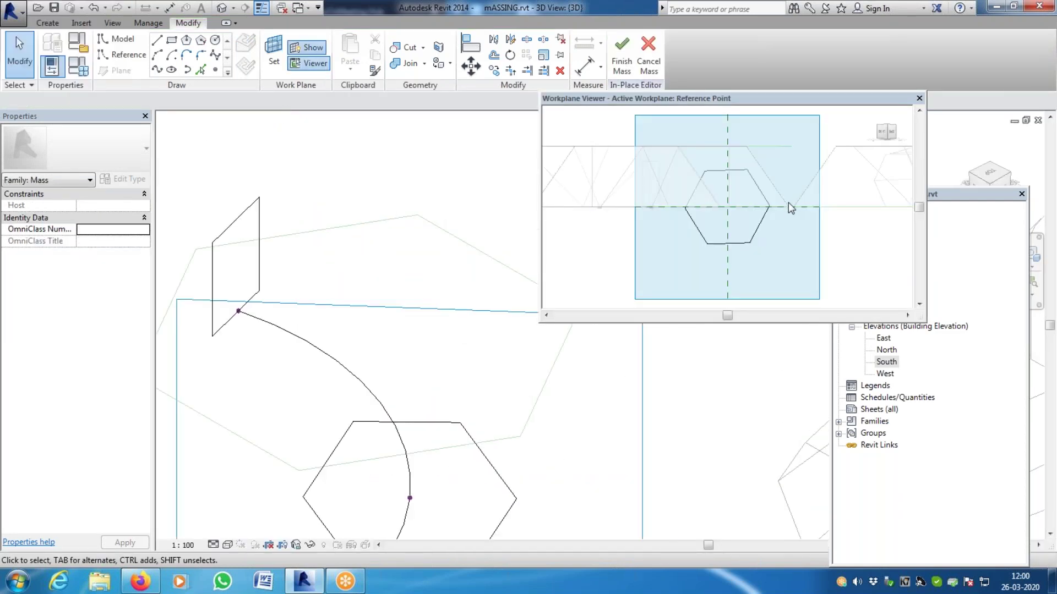
scroll(769, 233, "up", 3)
left_click(748, 233)
mouse_move(742, 228)
left_mouse_down()
mouse_move(738, 165)
mouse_move(746, 245)
left_mouse_up()
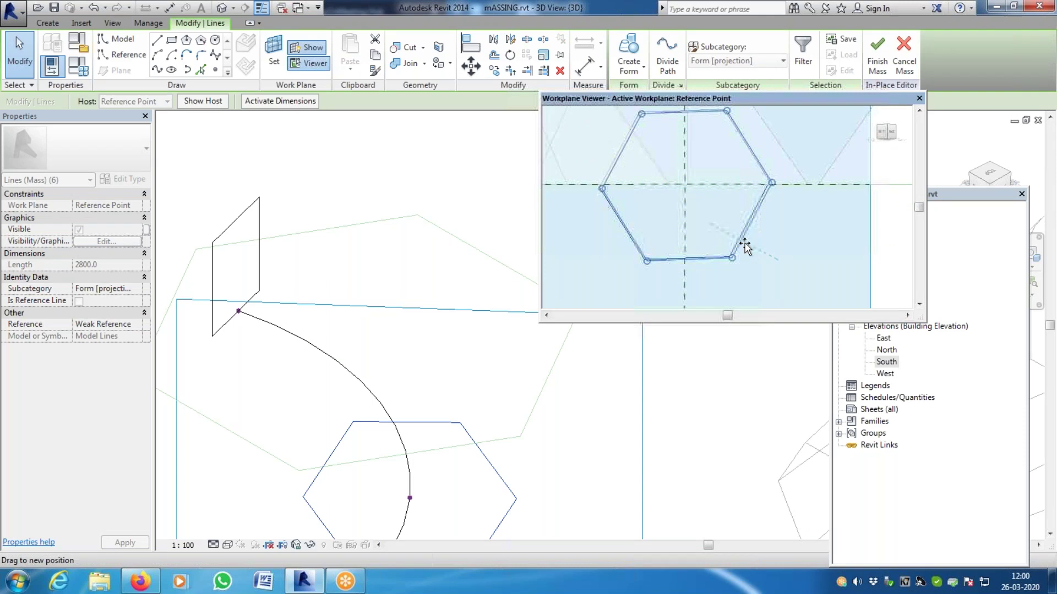
key("Escape")
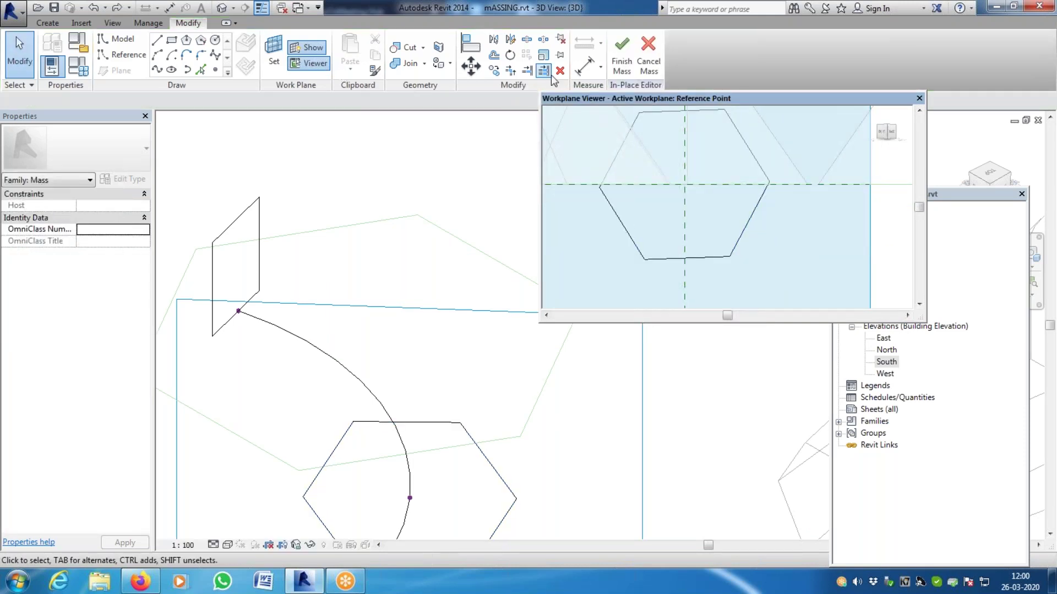
left_click(511, 55)
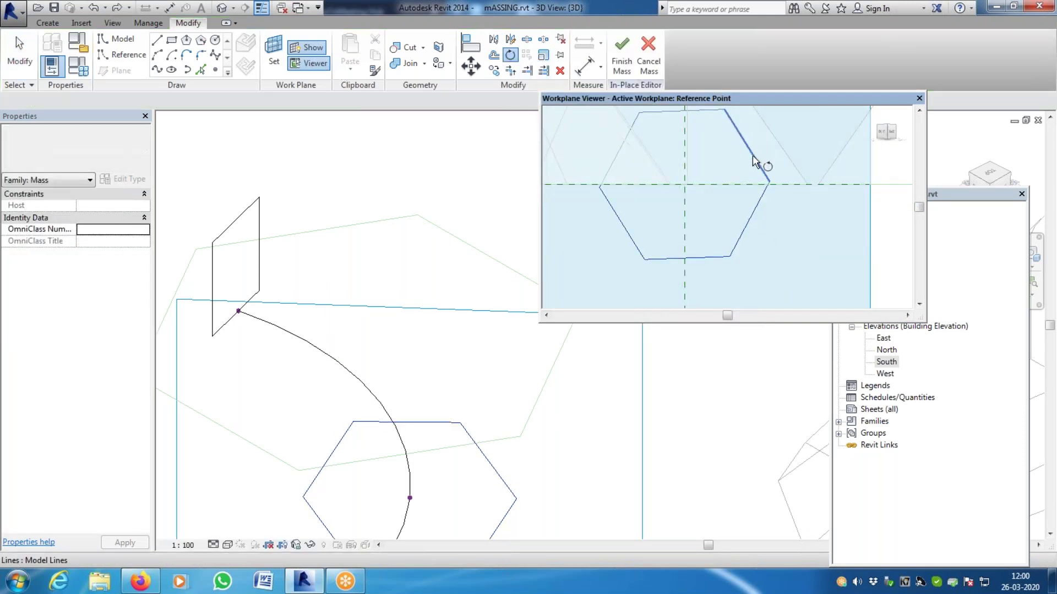
scroll(627, 160, "down", 2)
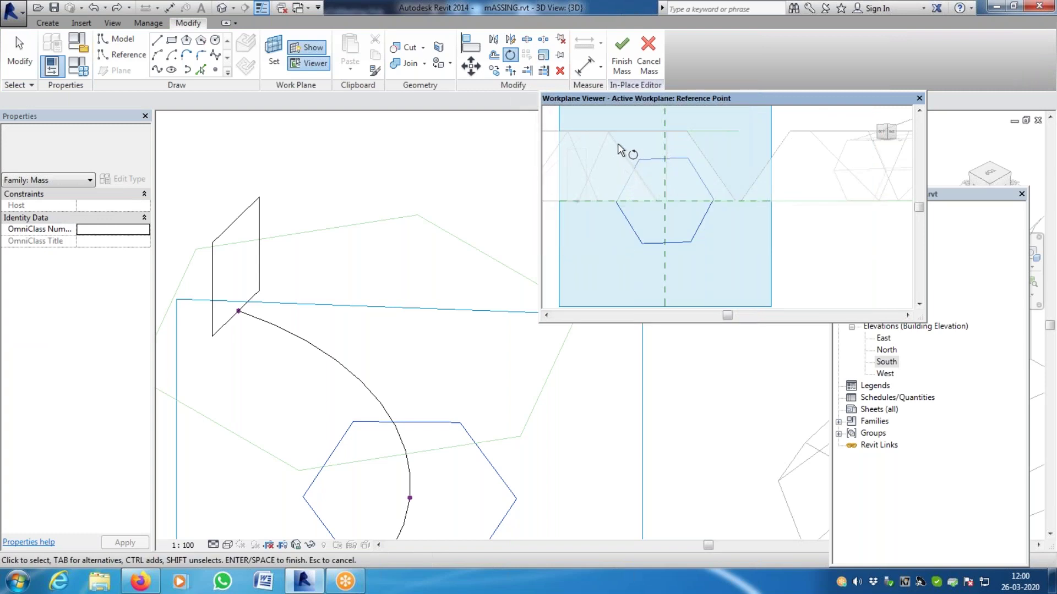
left_click_drag(686, 215, 747, 288)
left_click_drag(593, 140, 750, 267)
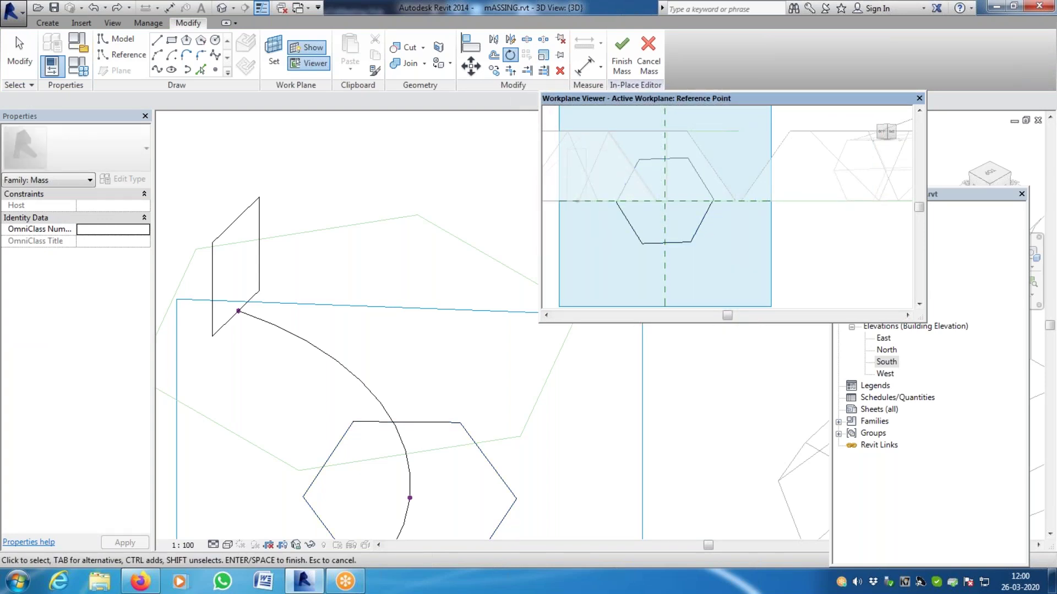
left_click(511, 56)
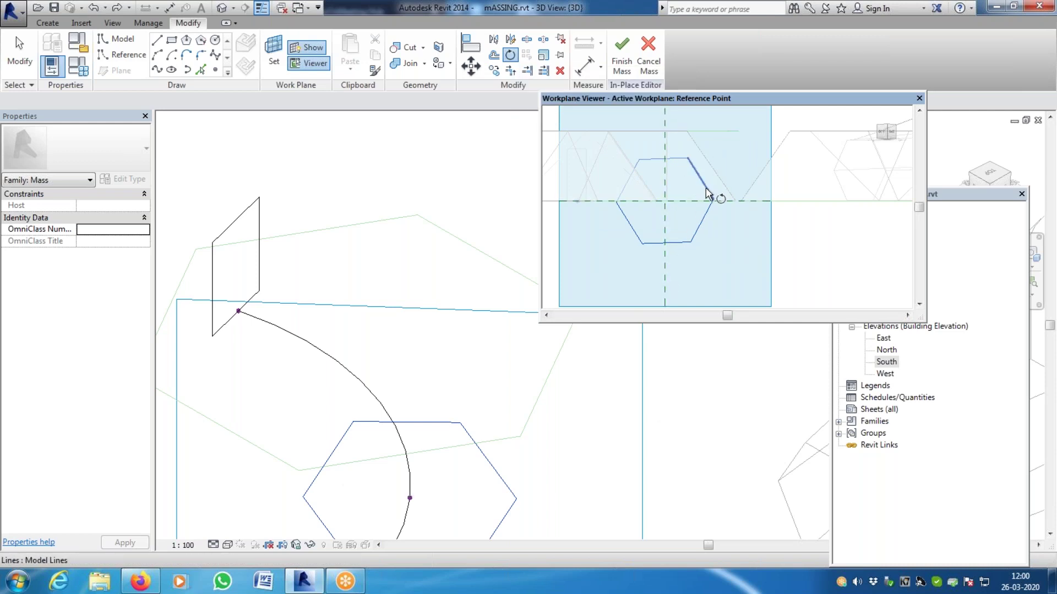
left_click(656, 160)
left_click_drag(596, 142, 754, 282)
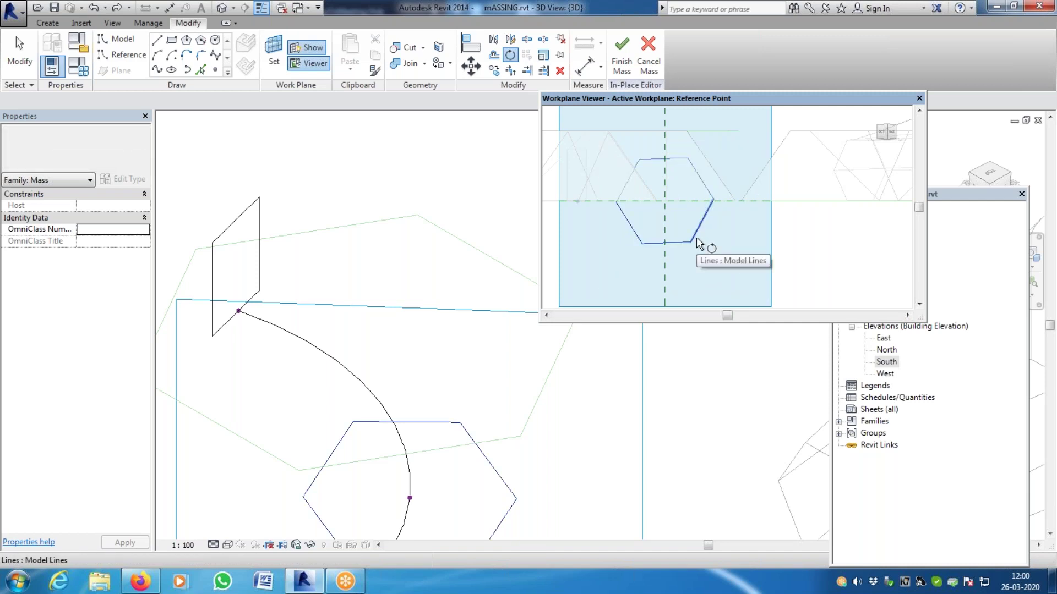
Rotate the whole hexagon about its centre in the Workplane Viewer so its side corners align with the horizontal reference plane
key("Tab")
left_click(704, 189)
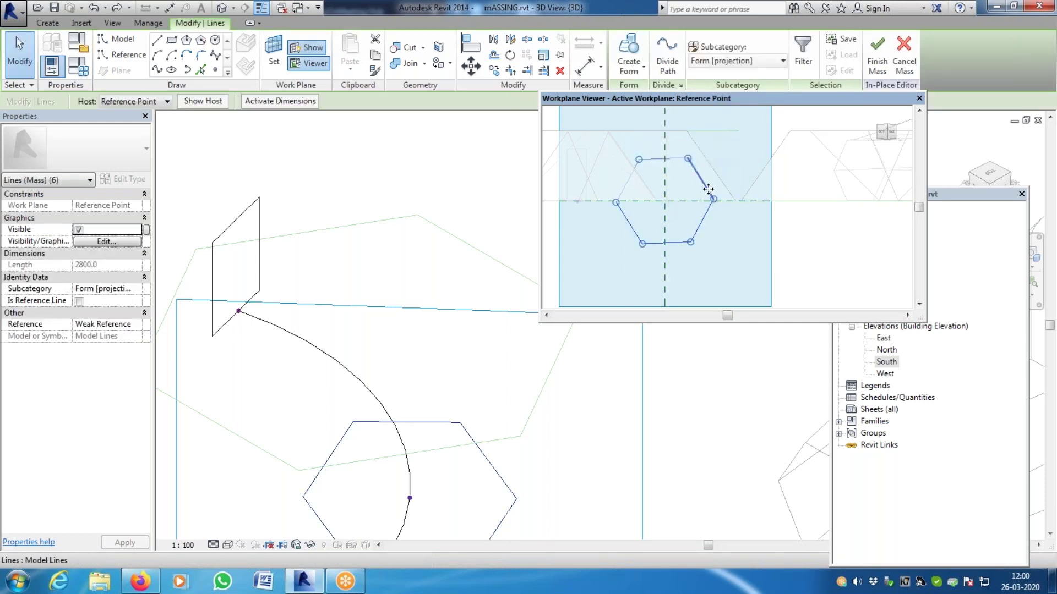
left_click(510, 56)
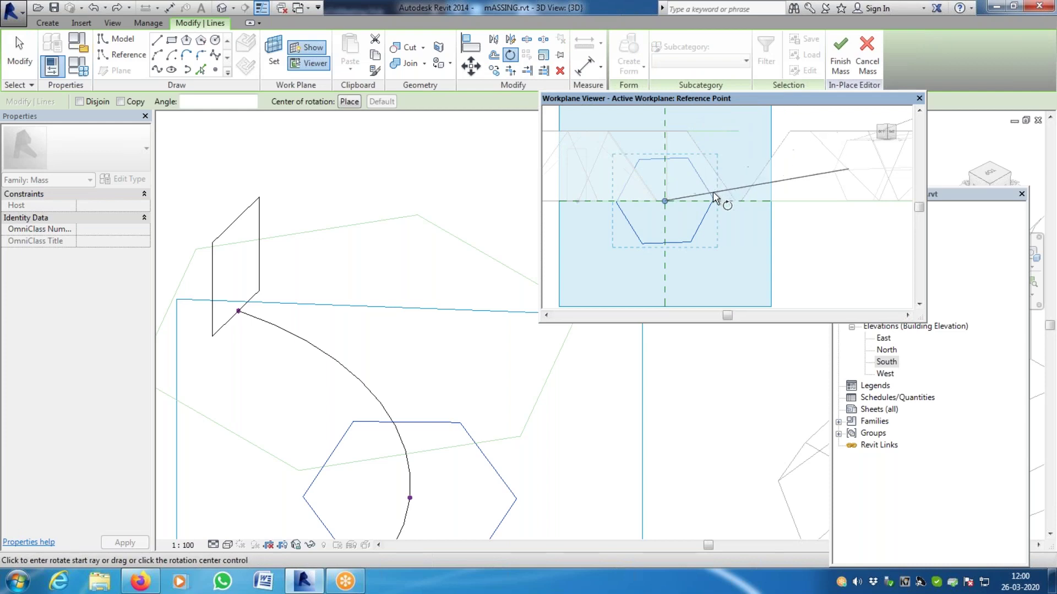
scroll(712, 204, "up", 3)
scroll(716, 207, "up", 5)
key("space")
left_click(725, 212)
left_click(719, 238)
scroll(719, 239, "down", 4)
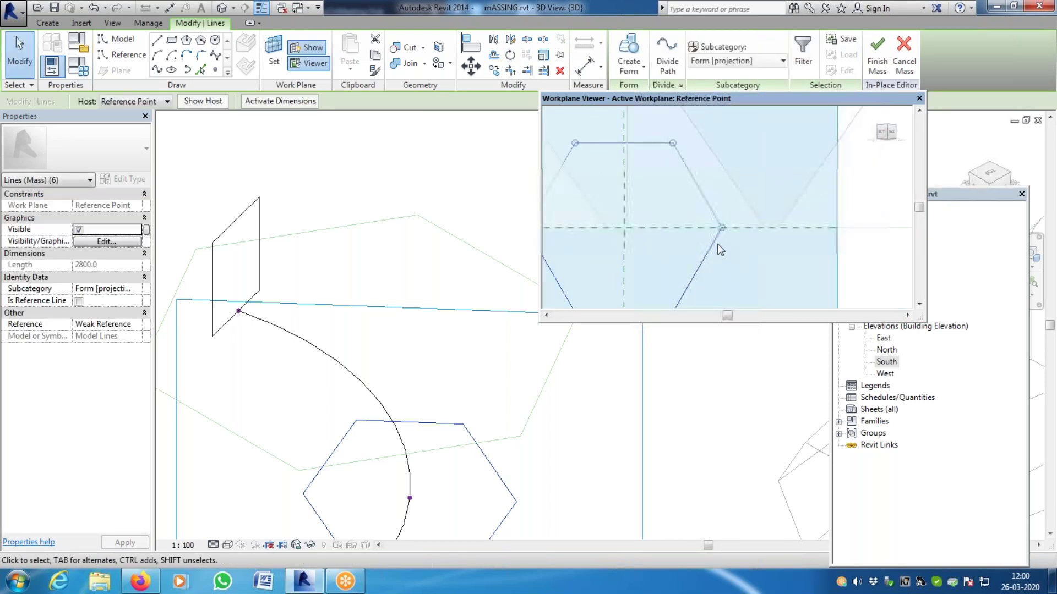
scroll(439, 455, "down", 3)
scroll(435, 452, "up", 4)
scroll(514, 361, "down", 2)
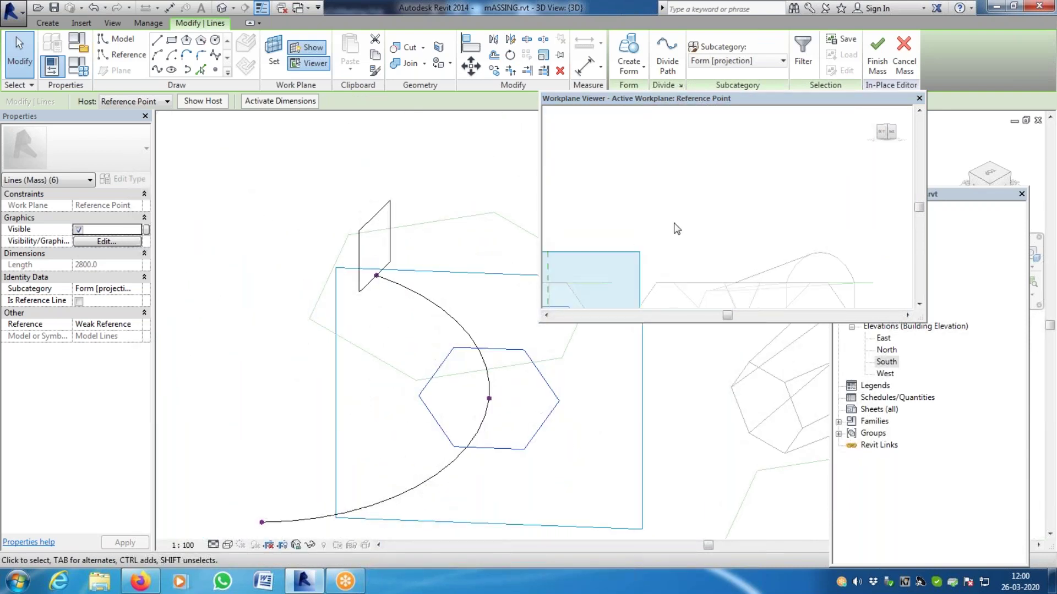
left_click(734, 316)
scroll(805, 231, "down", 3)
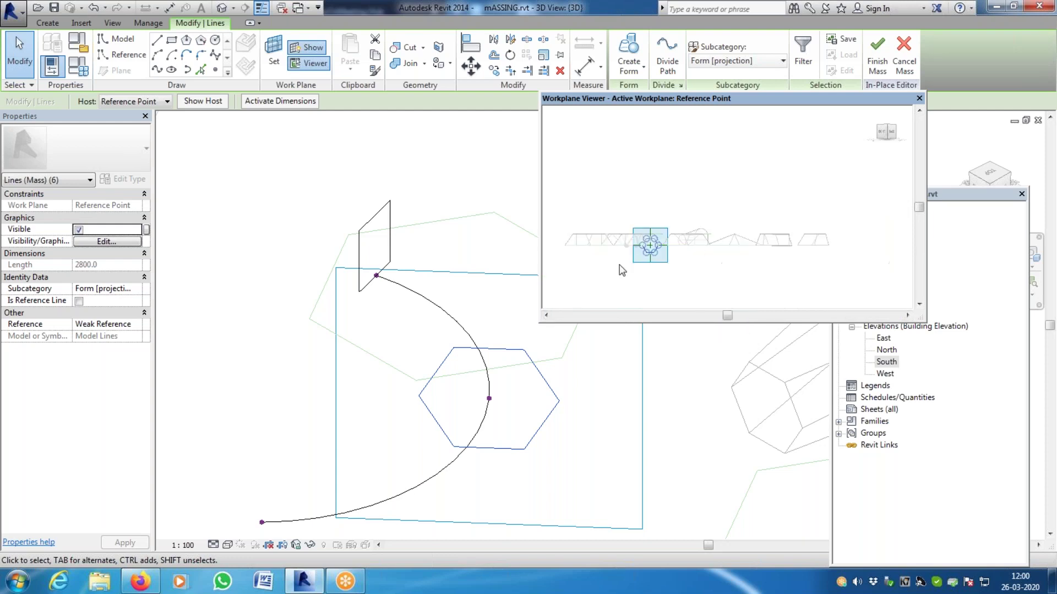
scroll(621, 267, "up", 4)
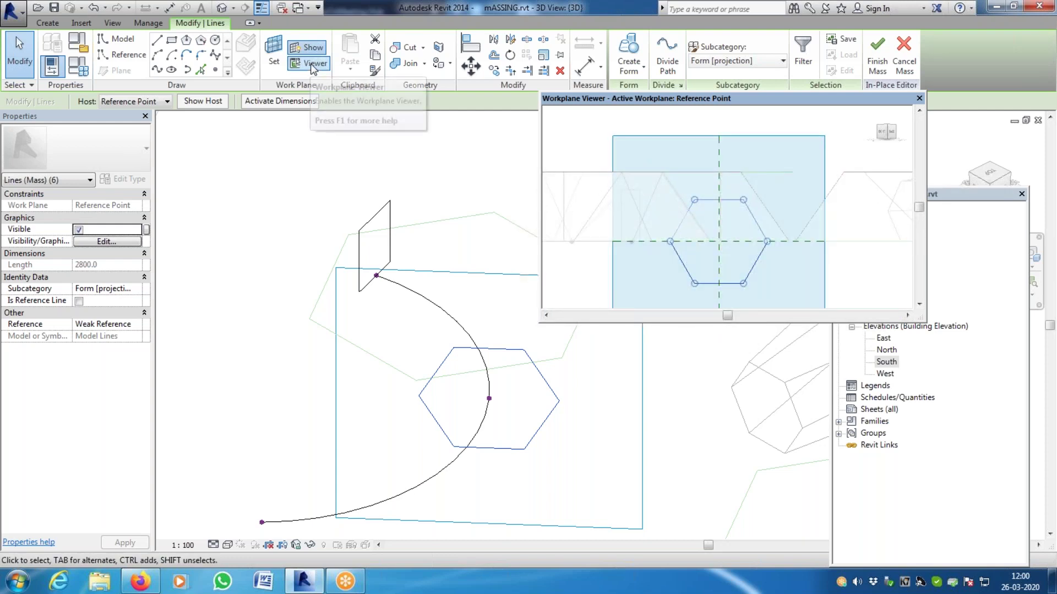
scroll(726, 240, "up", 2)
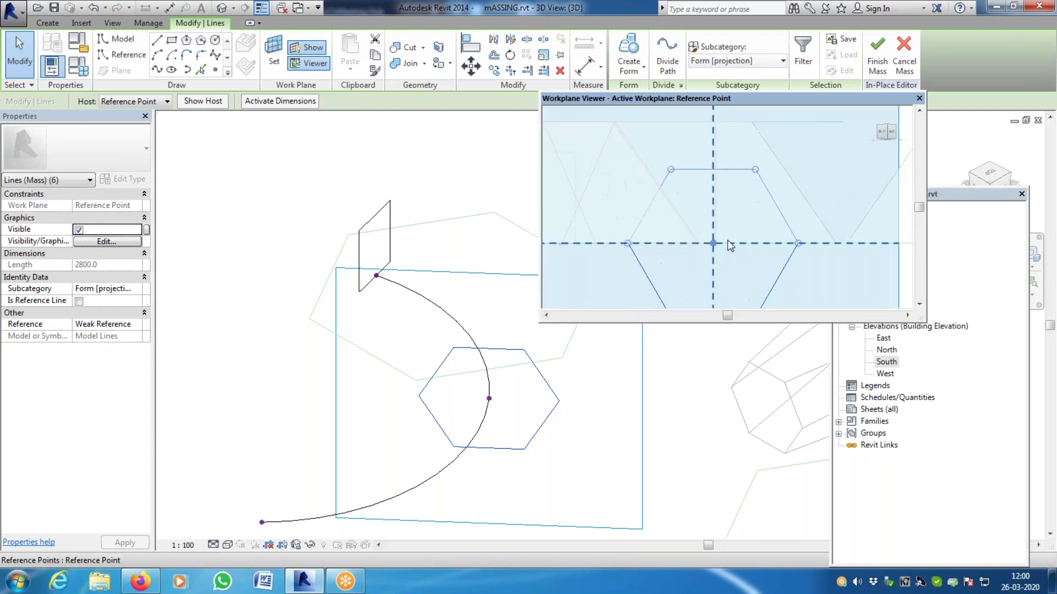
scroll(685, 243, "down", 3)
scroll(712, 243, "up", 2)
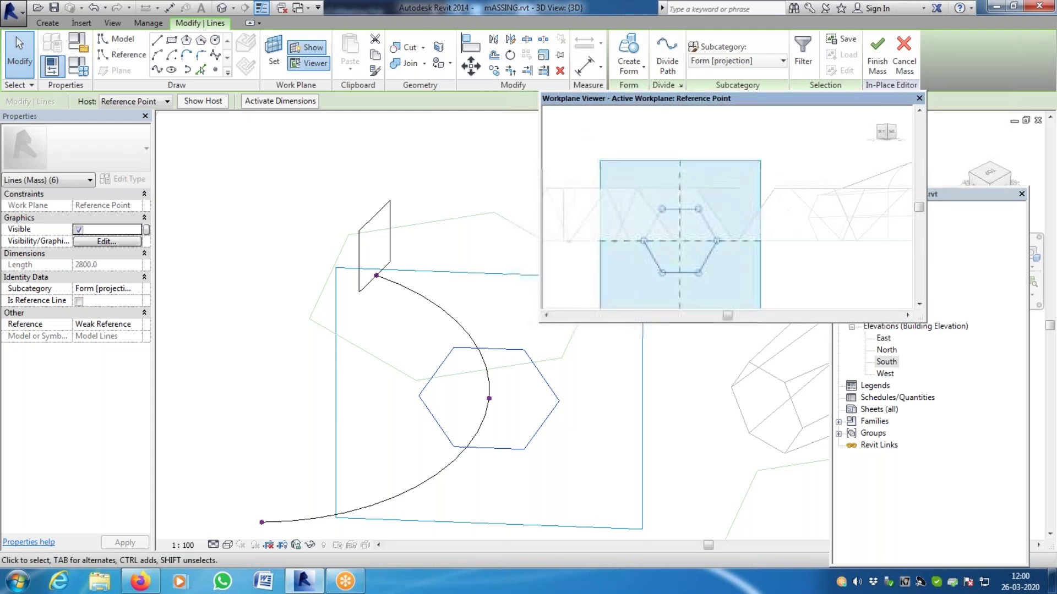
left_click(640, 178)
left_click_drag(639, 177, 747, 319)
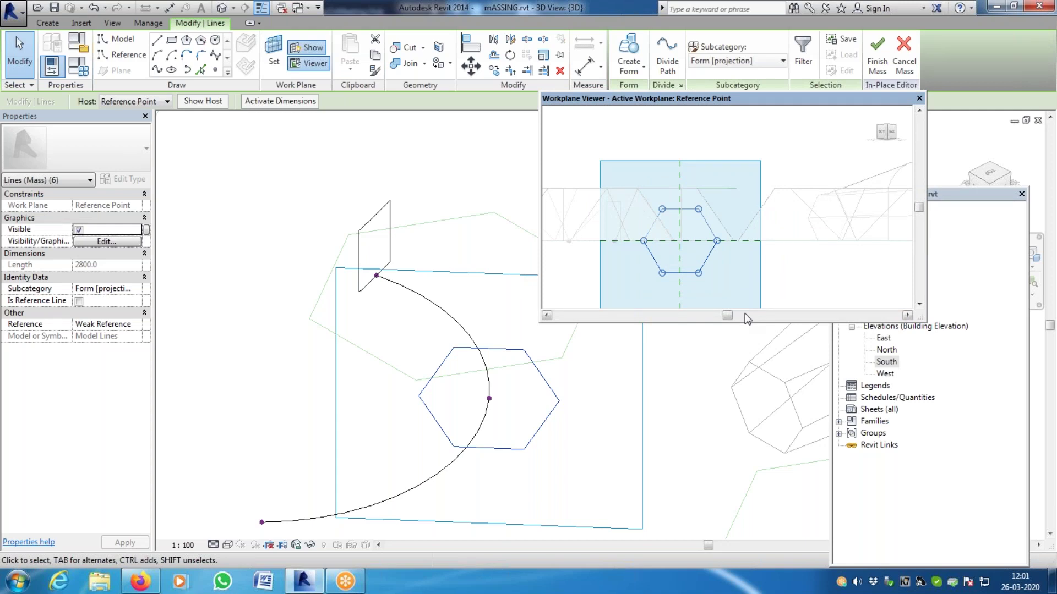
Move the whole hexagon up so its bottom edge's midpoint sits on the arc's middle reference point, and close the Workplane Viewer
left_click(745, 252)
key("Tab")
left_click(692, 214)
key("m")
key("v")
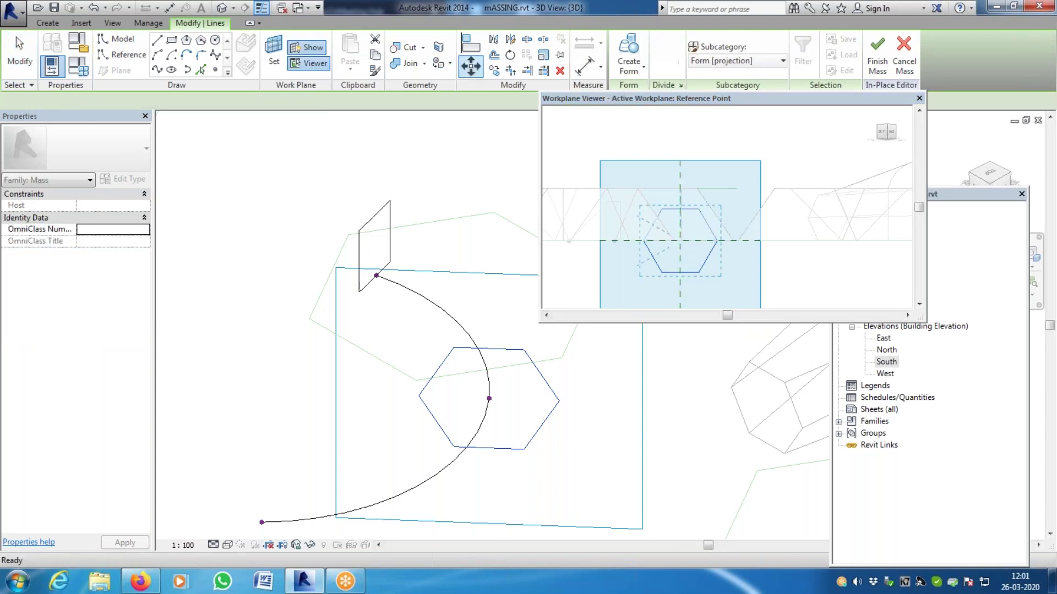
left_click(681, 273)
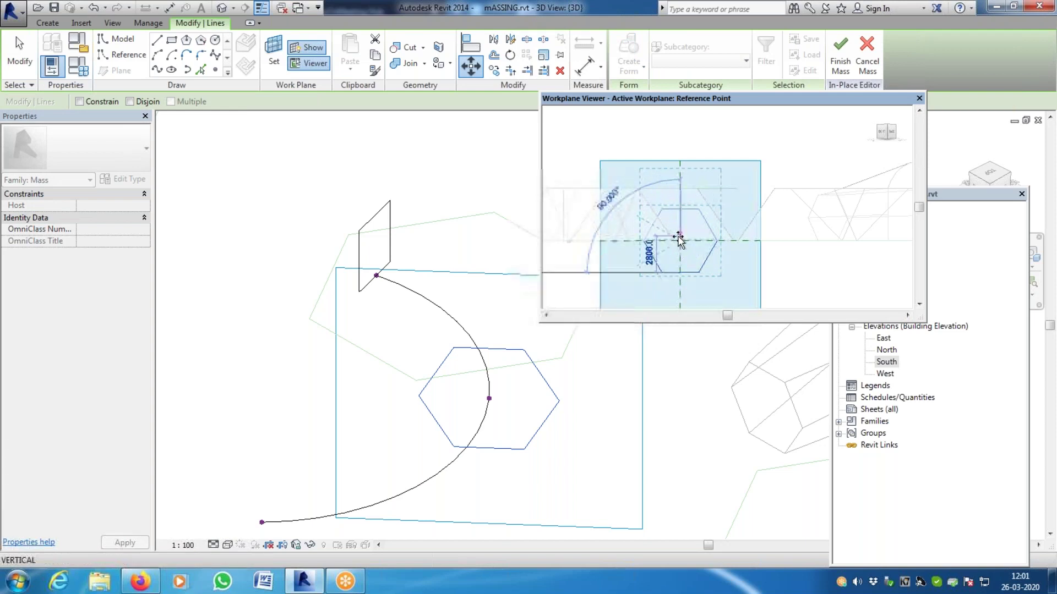
scroll(679, 240, "up", 5)
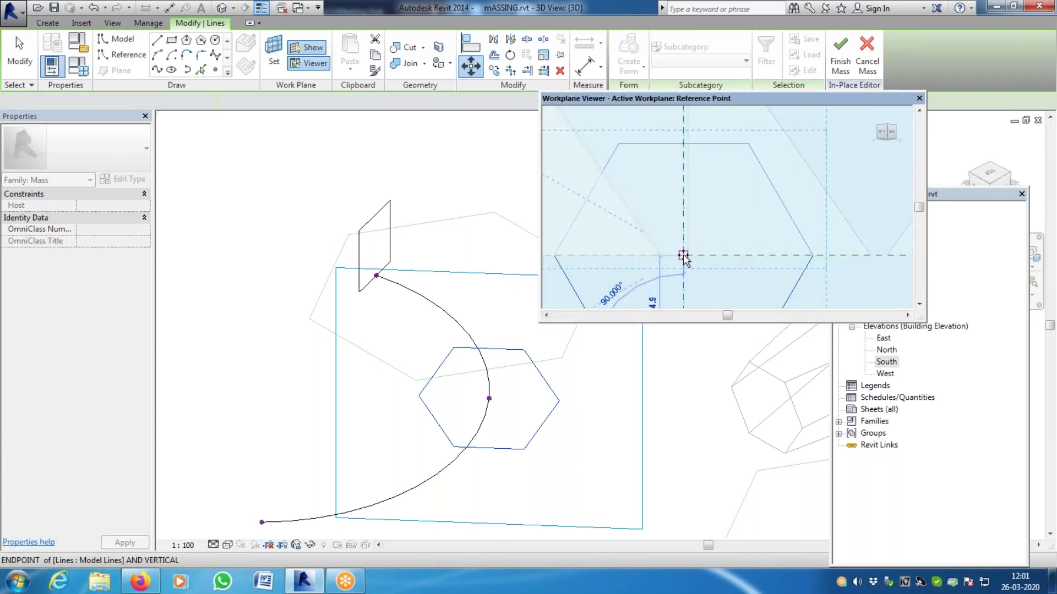
left_click(683, 257)
scroll(688, 283, "down", 5)
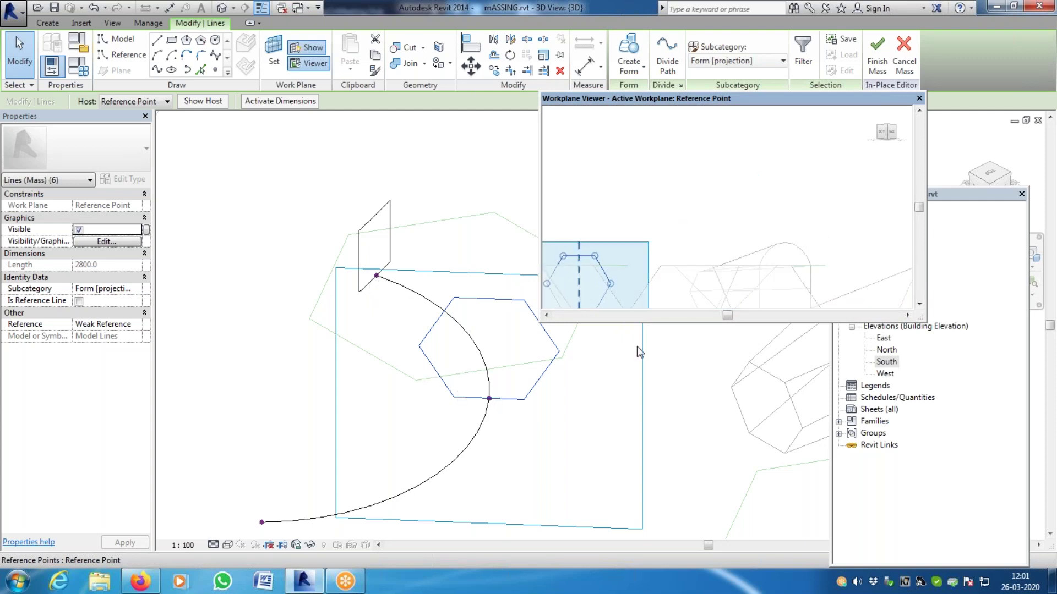
left_click(919, 99)
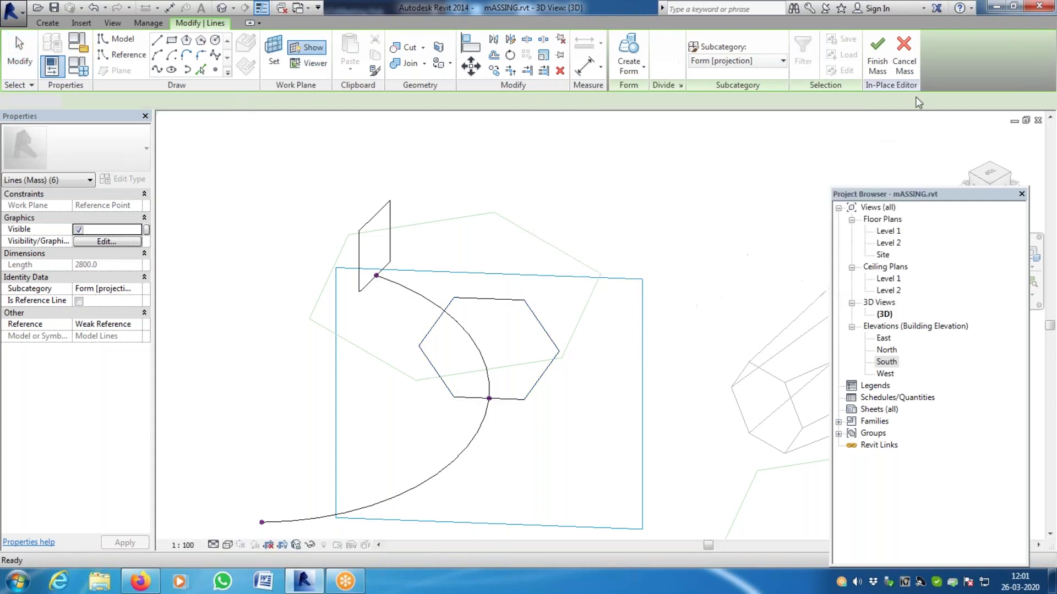
key("Escape")
Set the work plane to the remaining reference point at the arc's far end
scroll(583, 277, "down", 2)
scroll(405, 350, "up", 4)
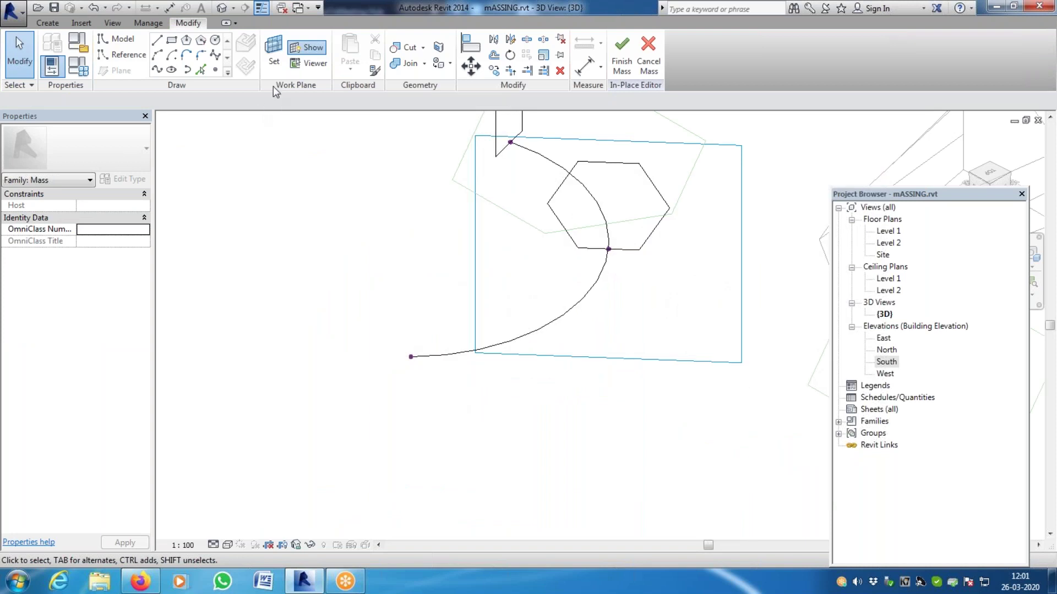
left_click(274, 53)
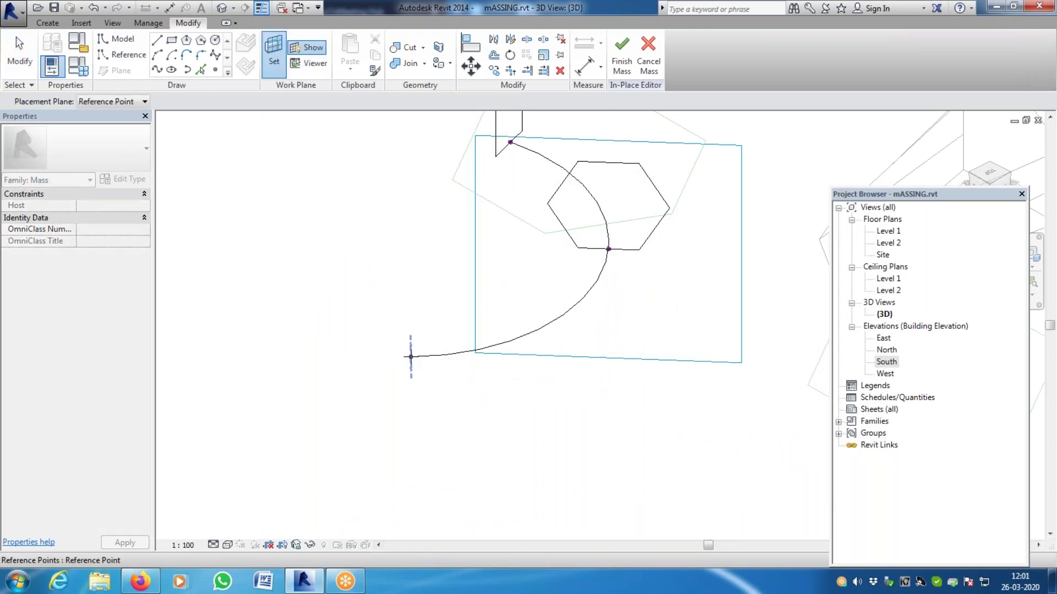
left_click(412, 355)
scroll(524, 384, "down", 2)
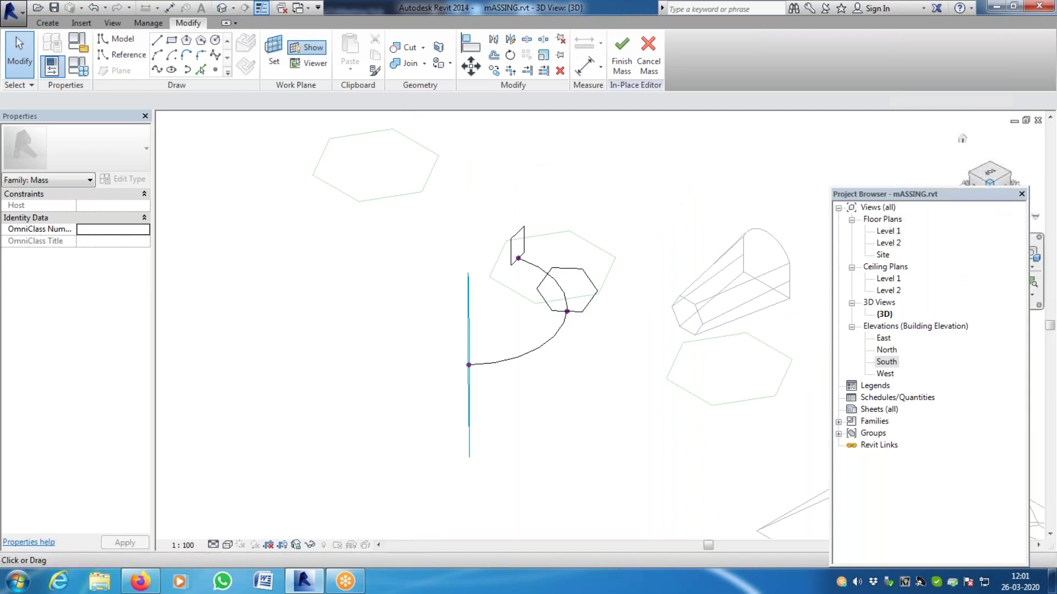
Draw a circle of radius 1800 mm centred on the arc's end reference point and open the Workplane Viewer for its plane
left_click(988, 186)
scroll(556, 298, "up", 6)
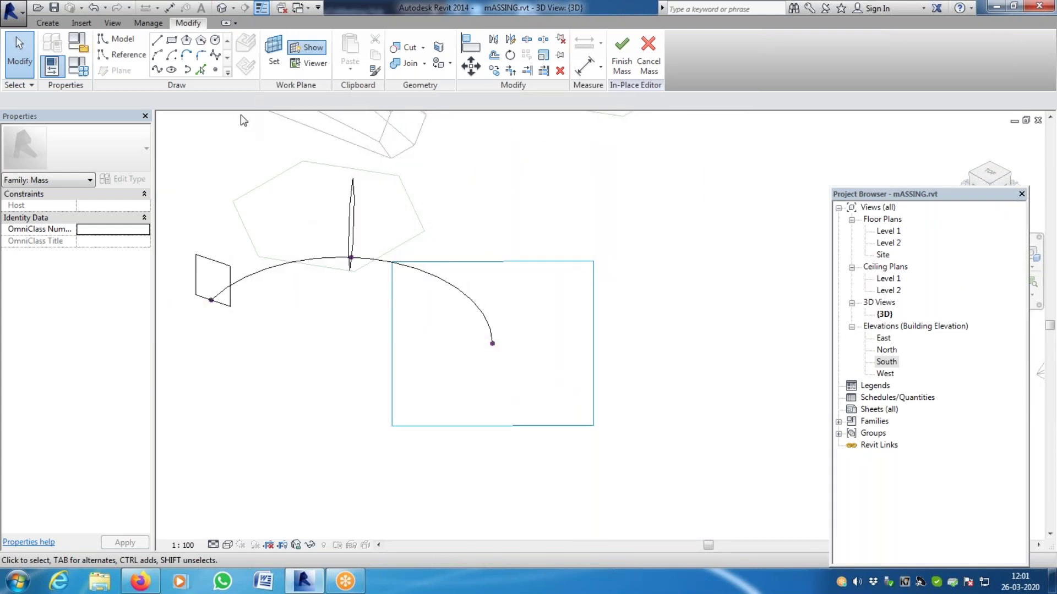
left_click(215, 42)
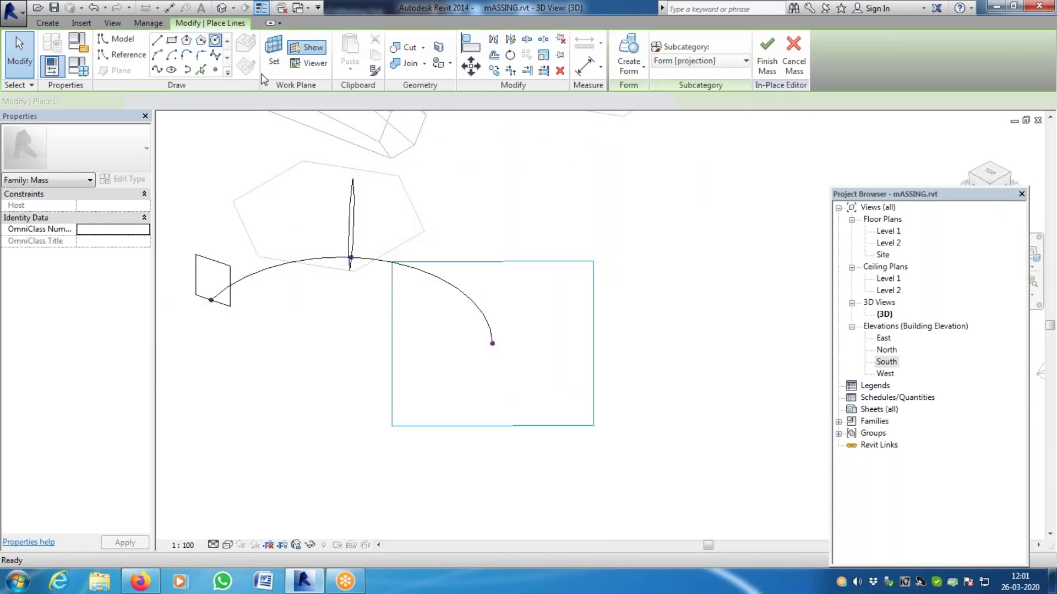
left_click(493, 343)
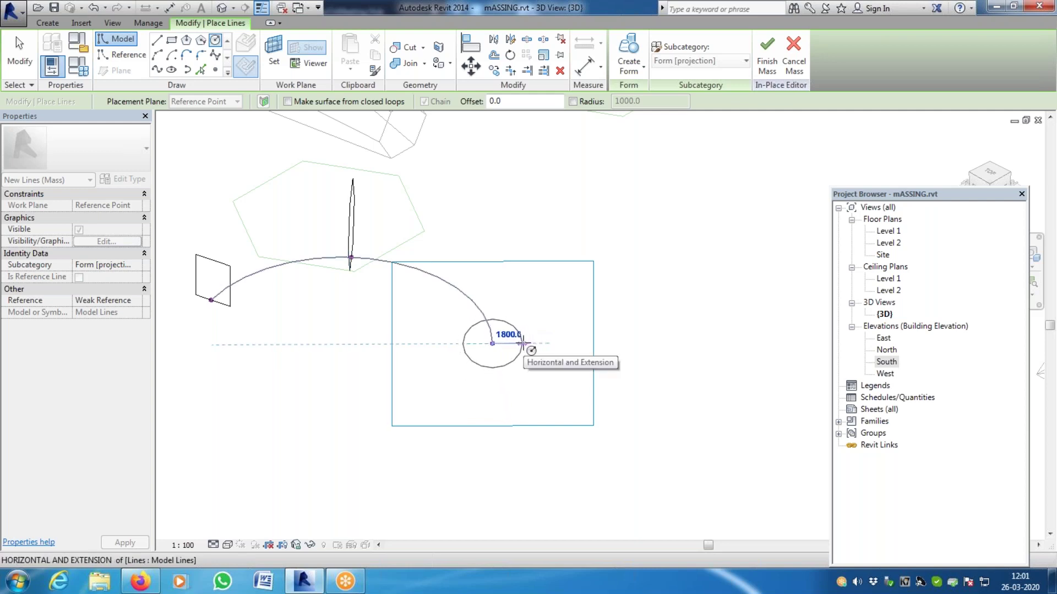
left_click(522, 344)
left_click(308, 62)
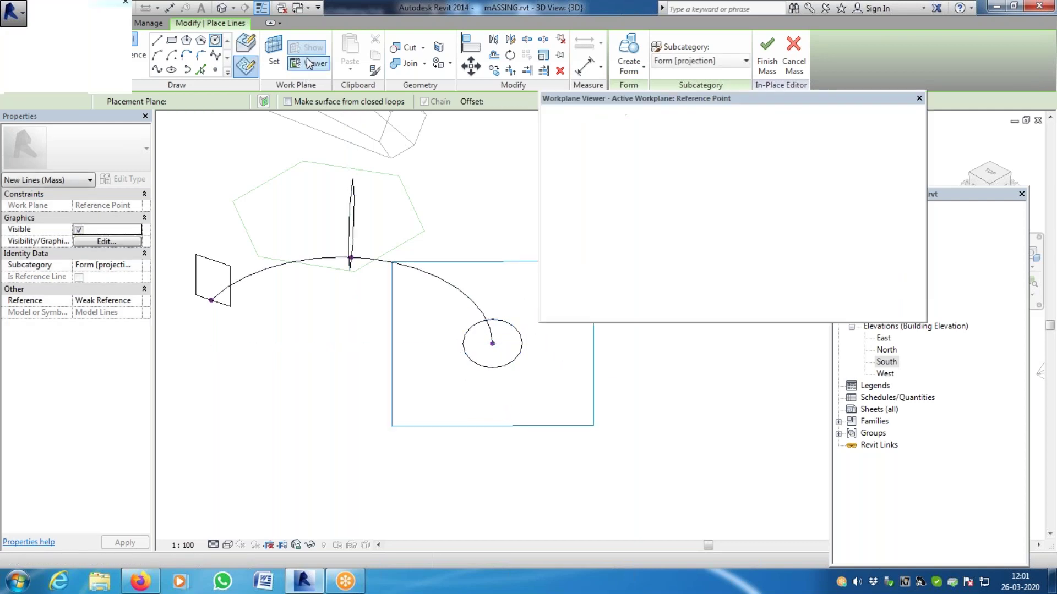
key("Escape")
key("Escape")
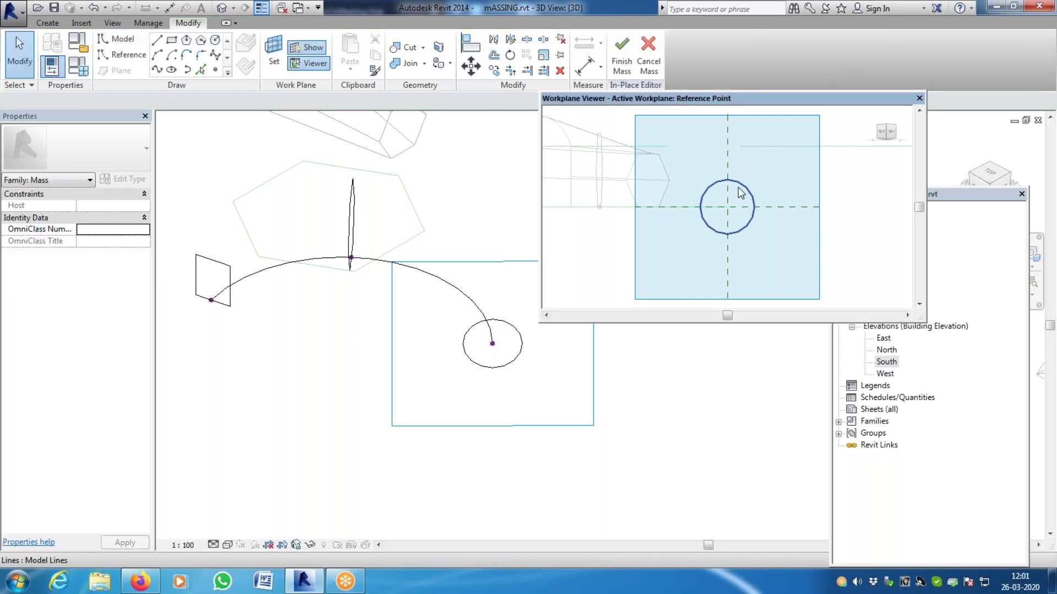
key("m")
key("v")
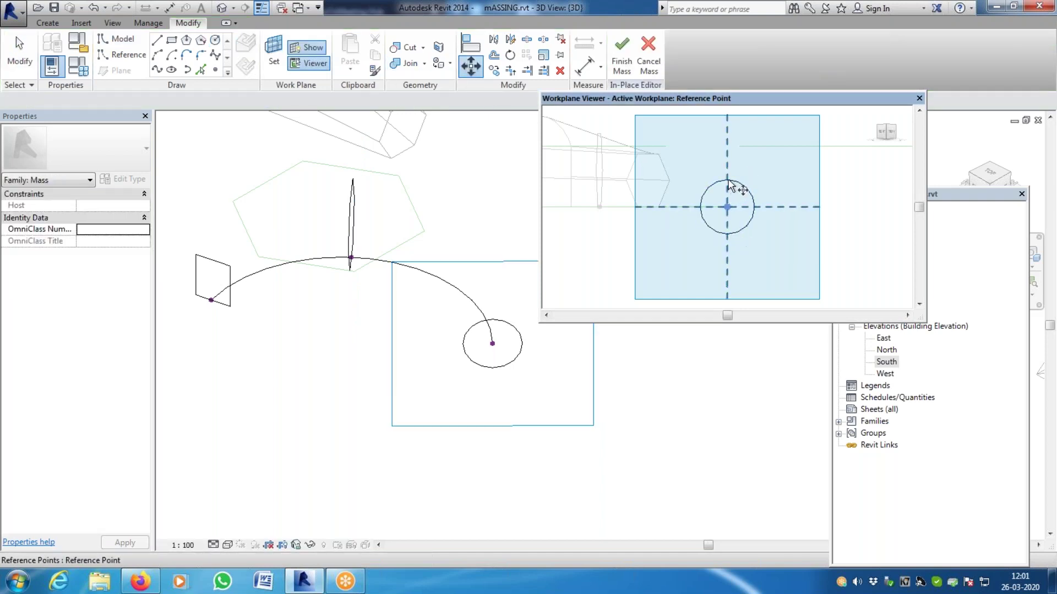
key("Escape")
Move the circle up 1800 mm in the Workplane Viewer so its lowest point sits on the arc's end reference point
left_click(747, 196)
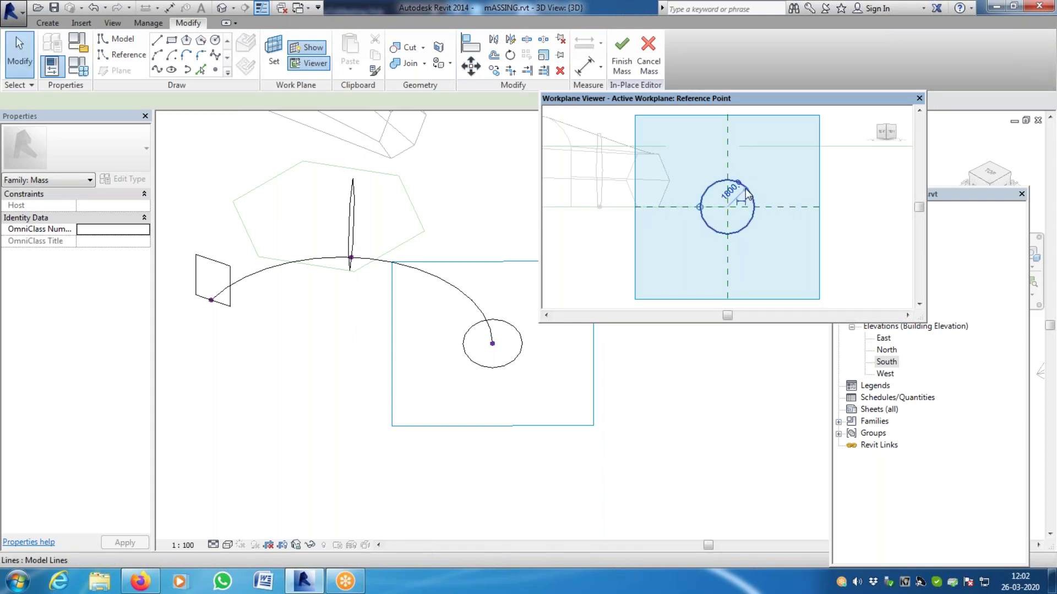
key("m")
key("v")
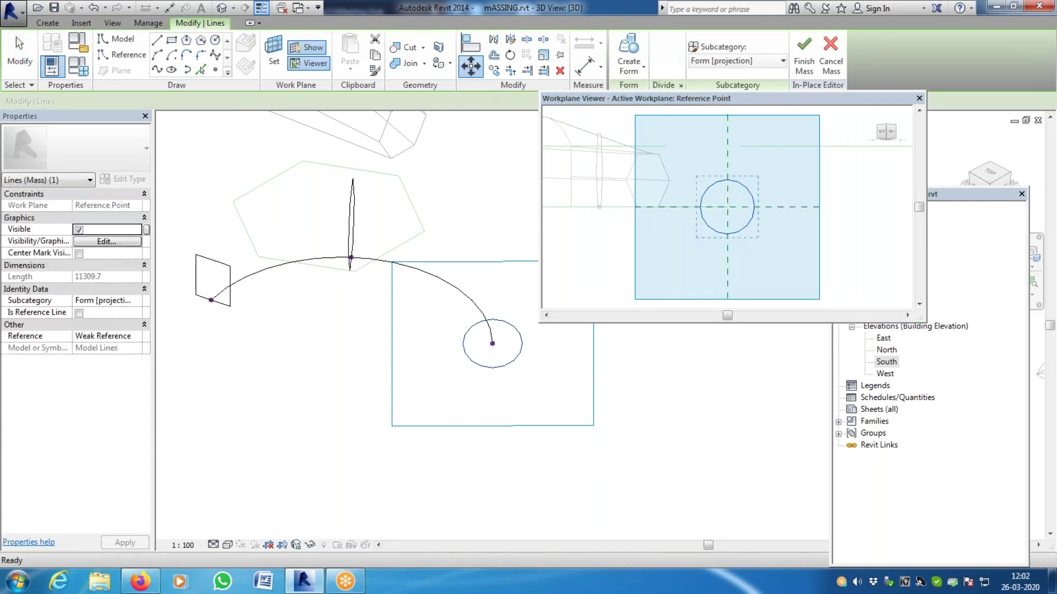
left_click(727, 233)
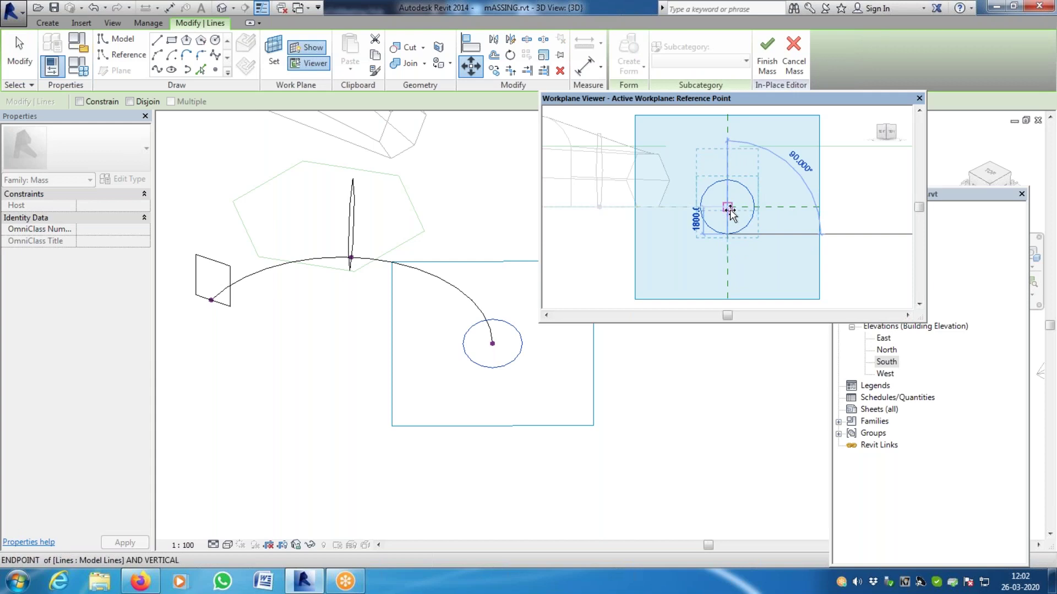
left_click(727, 207)
scroll(750, 189, "up", 4)
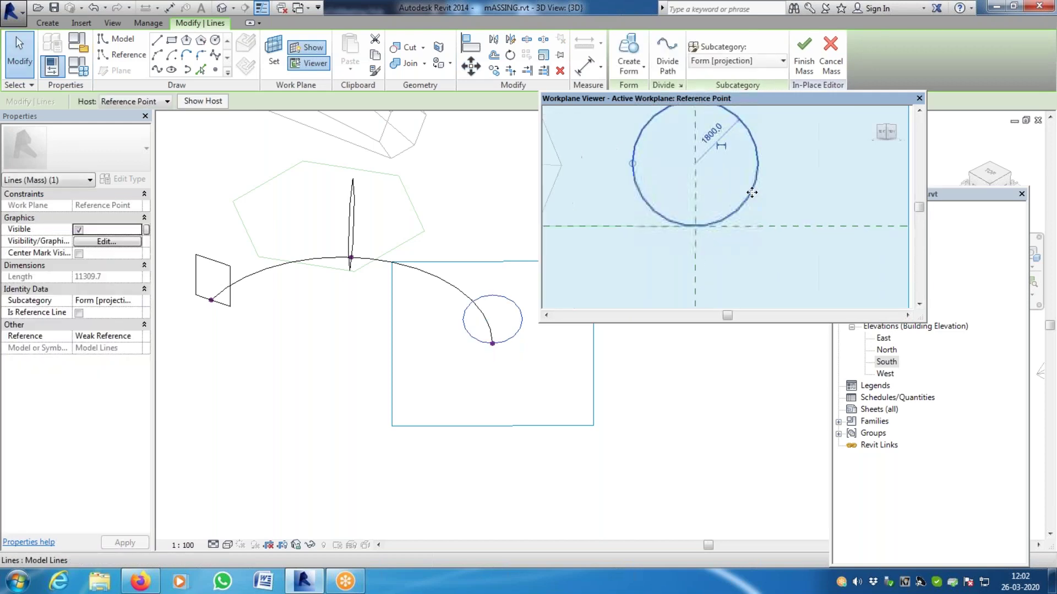
scroll(756, 214, "down", 2)
left_click(761, 221)
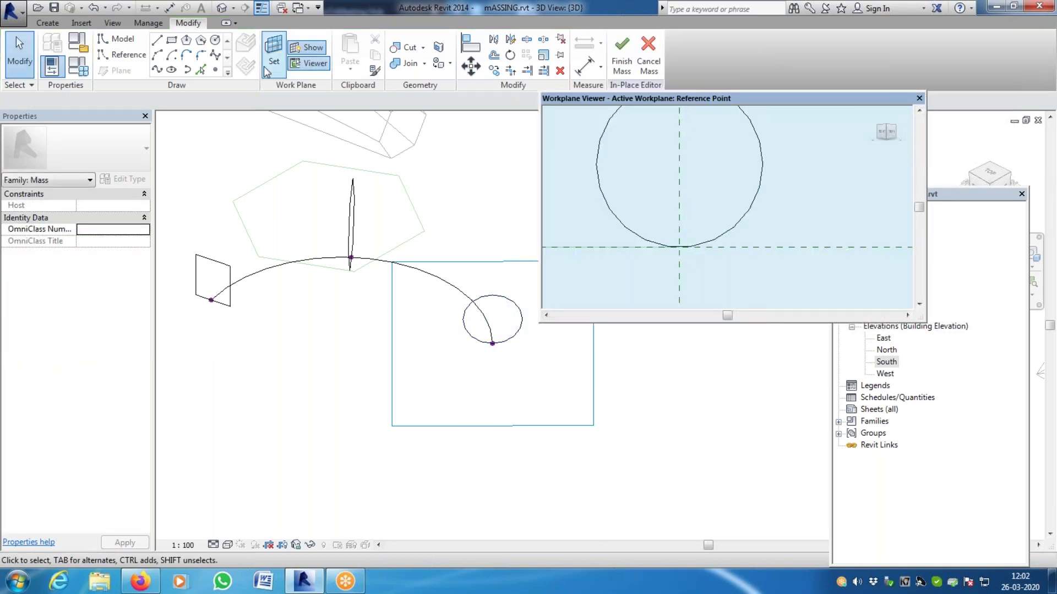
Draw a horizontal line across the lower part of the circle, from one side of the circle to the other
key("l")
key("i")
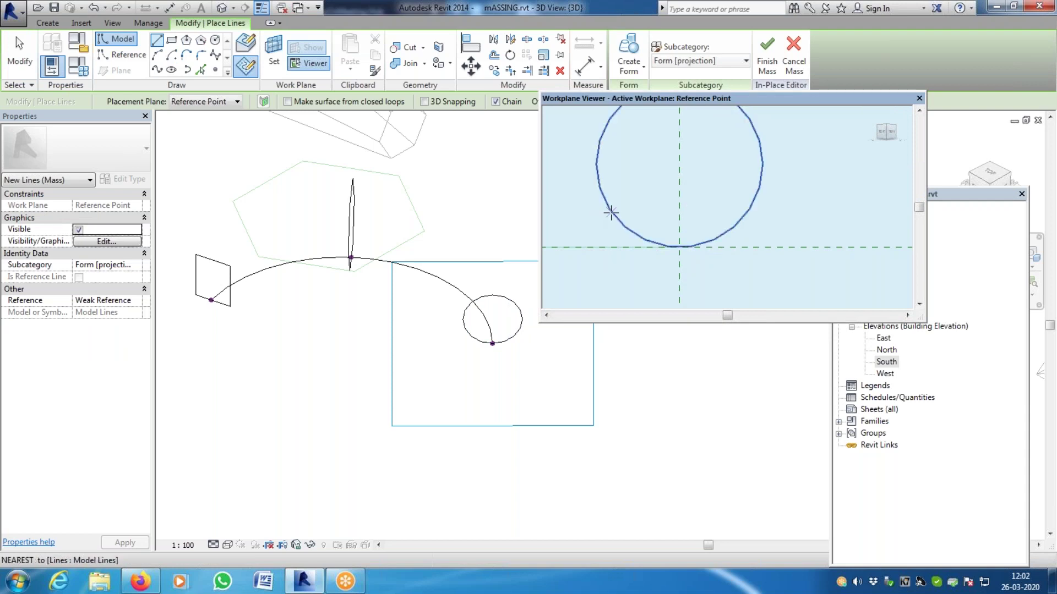
left_click(611, 212)
left_click(752, 211)
key("Escape")
Try to trim the circle against the horizontal line drawn across its lower part
key("t")
key("r")
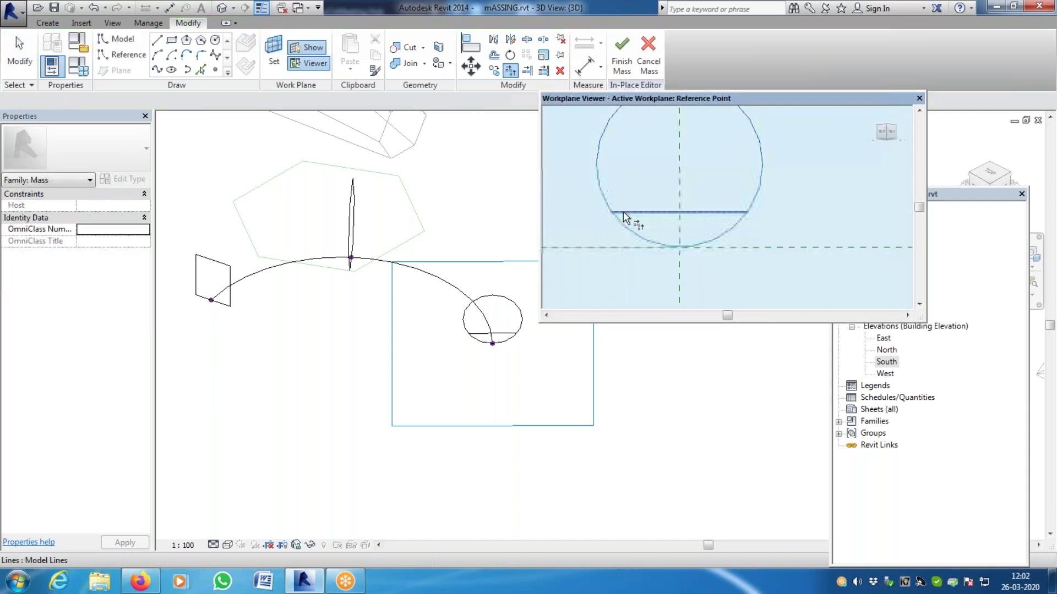
left_click(668, 213)
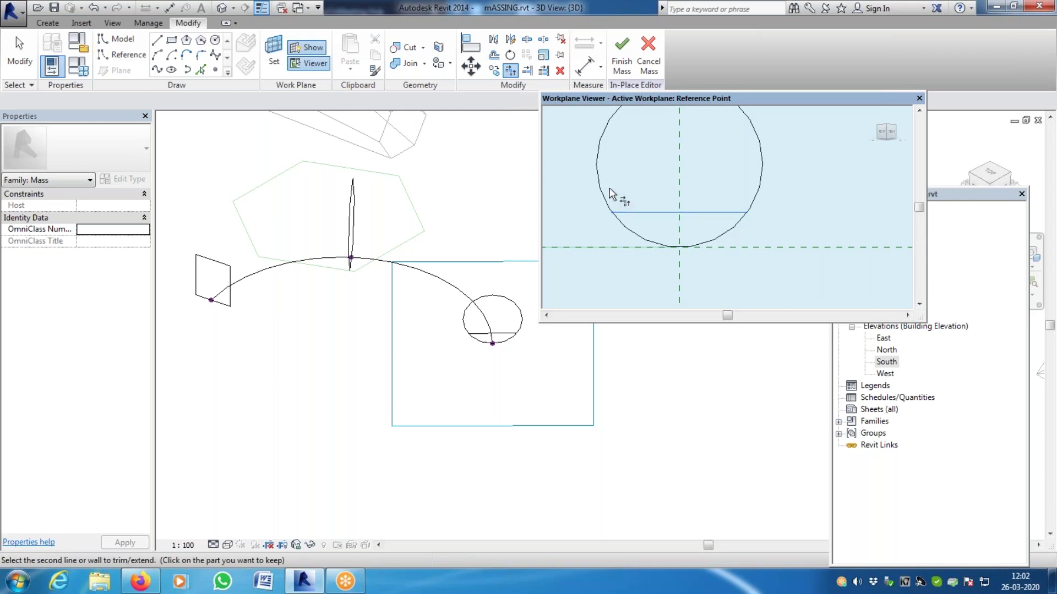
left_click(608, 198)
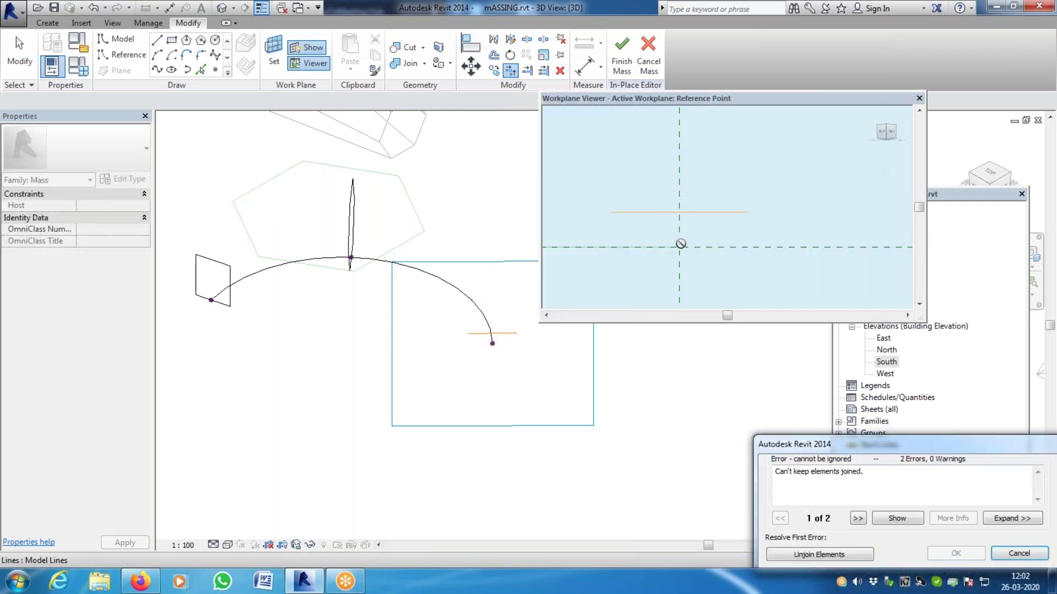
left_click(1011, 552)
scroll(611, 201, "up", 5)
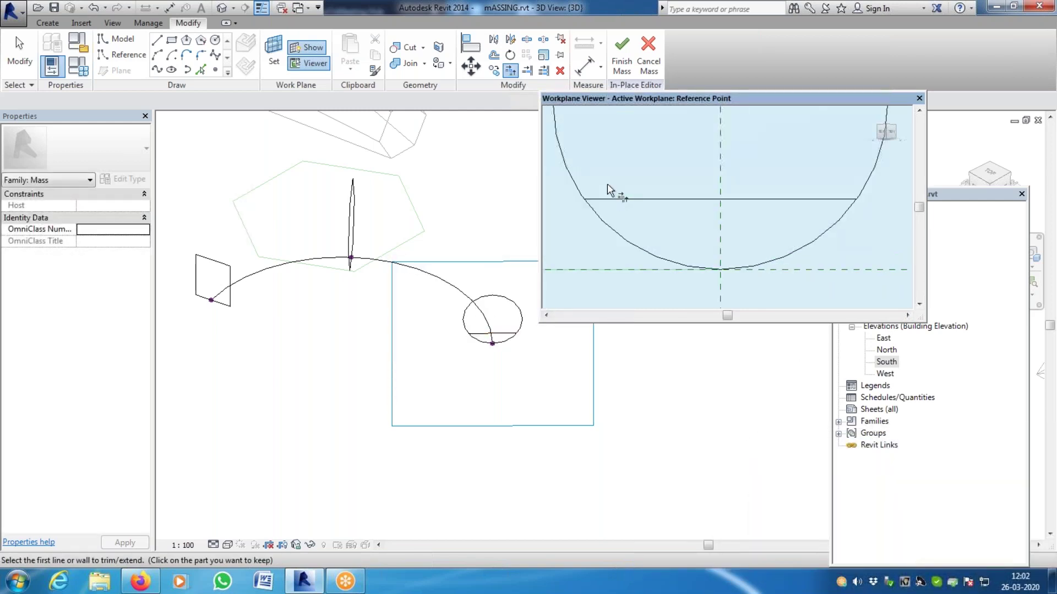
key("Escape")
key("Escape")
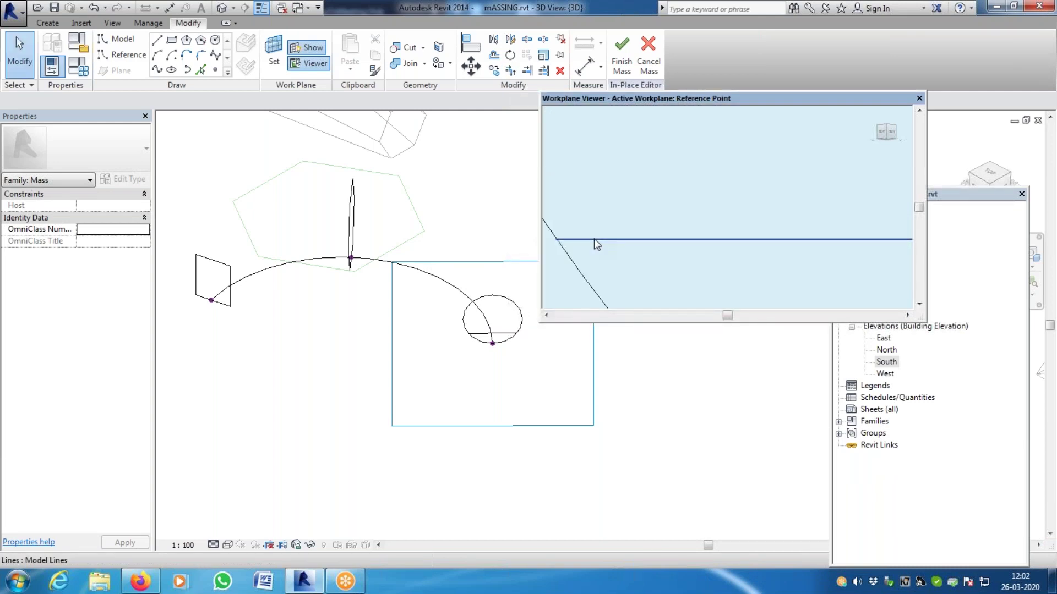
Shorten the horizontal line at its right end so it stops just inside the circle
left_click(593, 238)
left_click_drag(580, 231, 555, 252)
scroll(616, 250, "down", 3)
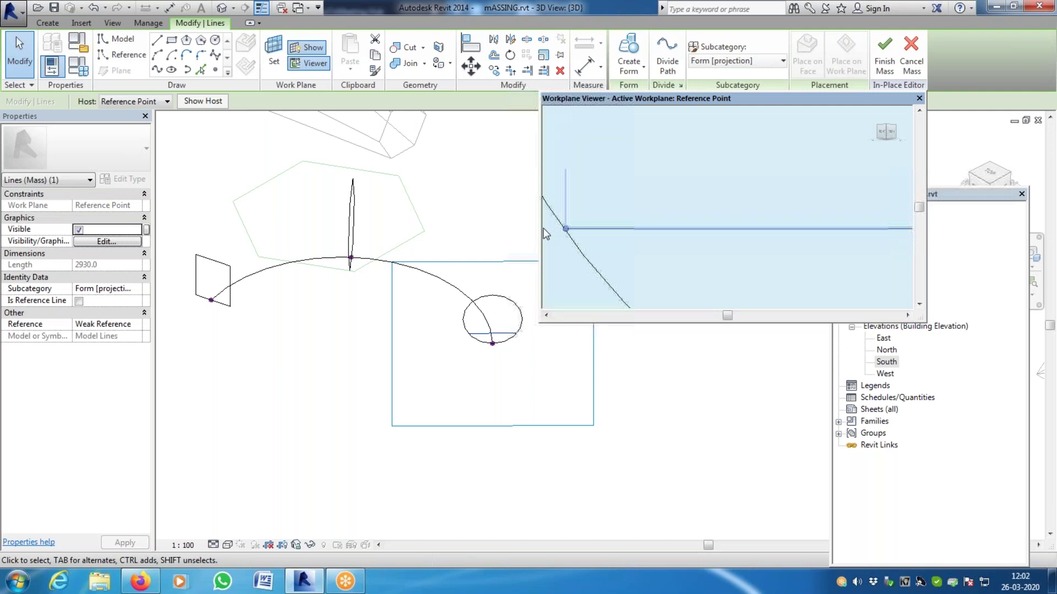
scroll(792, 229, "down", 3)
scroll(809, 243, "up", 5)
left_click_drag(810, 243, 749, 261)
left_click(828, 265)
scroll(830, 259, "down", 4)
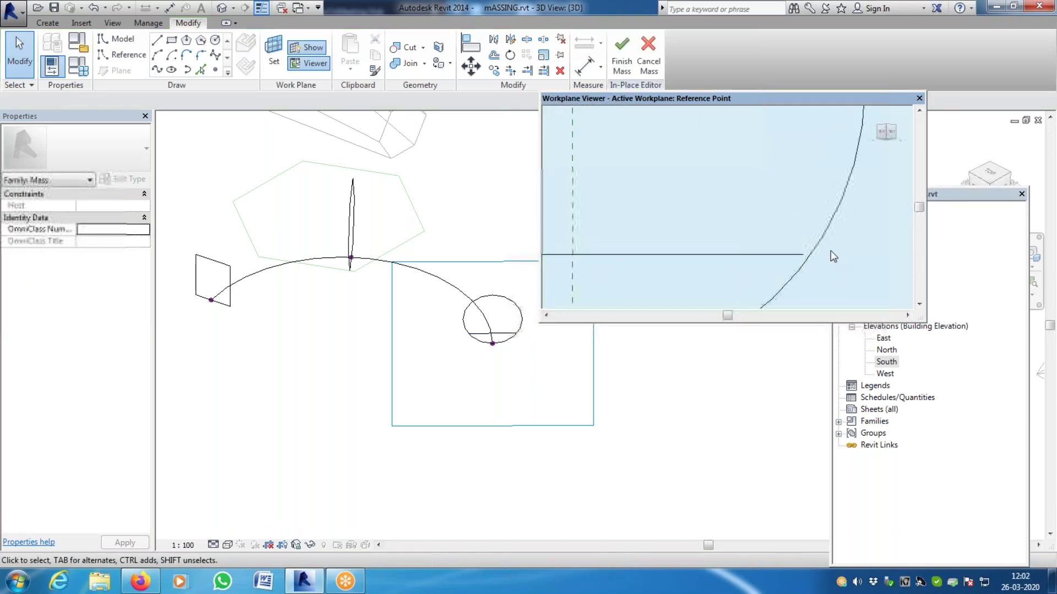
Split the circle near both ends of the horizontal line and delete the arc below the line
scroll(680, 253, "up", 3)
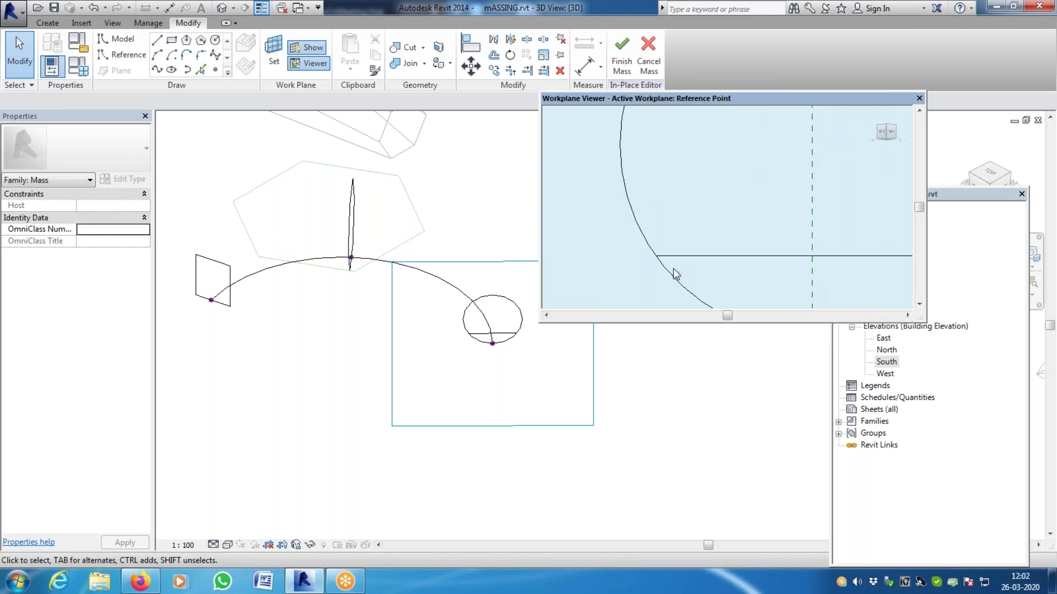
scroll(628, 239, "up", 2)
scroll(625, 250, "down", 1)
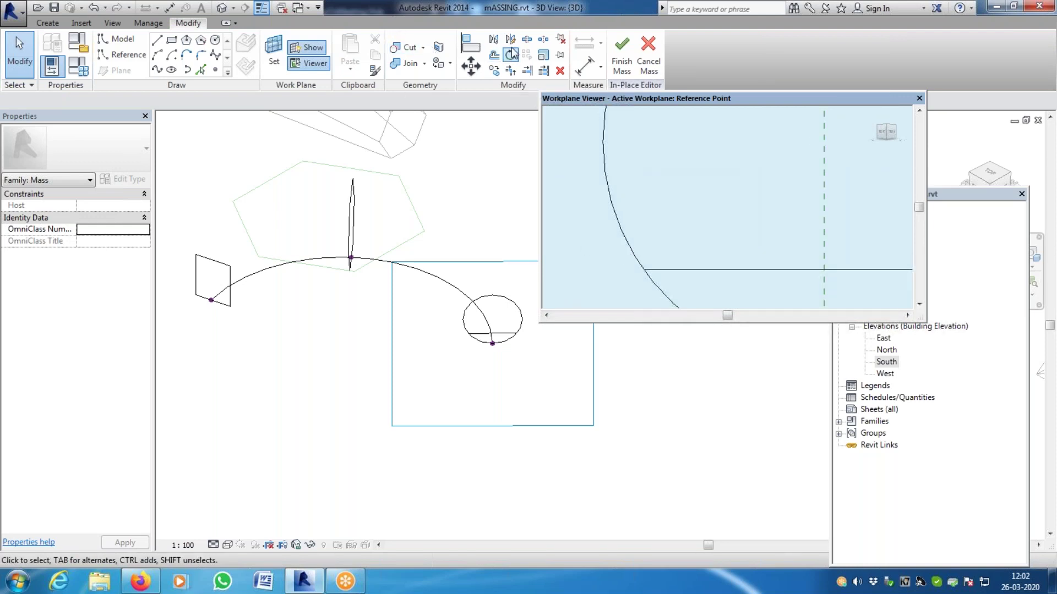
left_click(527, 39)
scroll(643, 242, "down", 2)
scroll(748, 257, "down", 1)
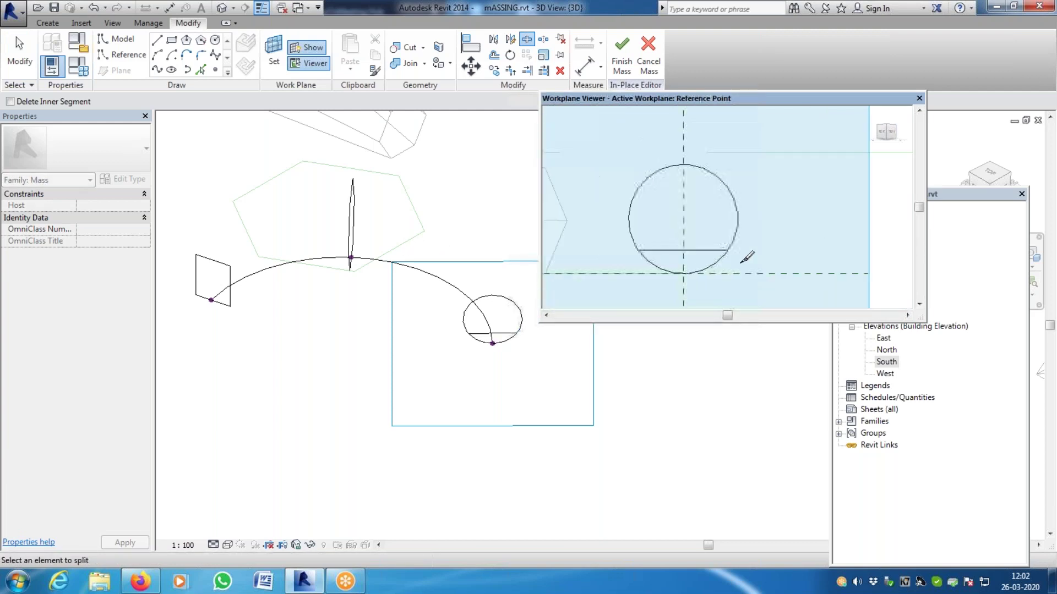
key("Escape")
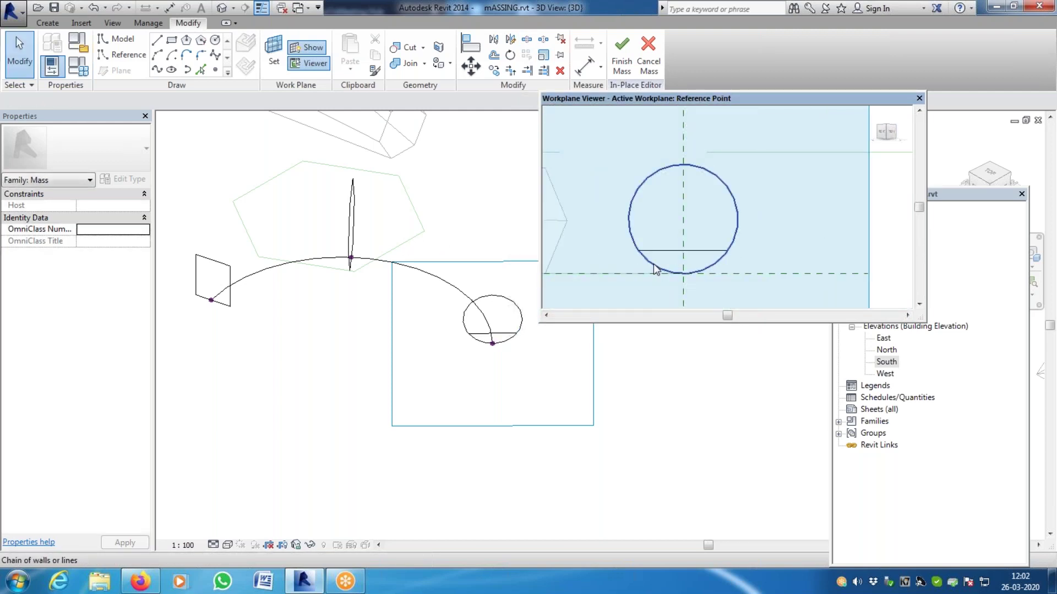
left_click(653, 266)
key("Delete")
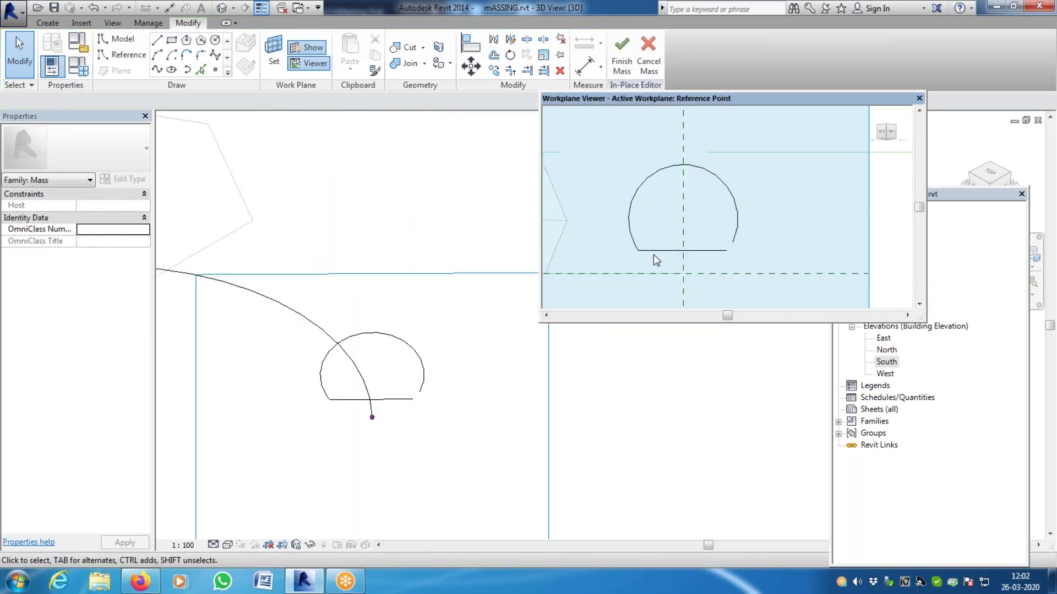
Trim the horizontal line and the remaining arc to each other at both ends to close the profile
scroll(655, 261, "up", 4)
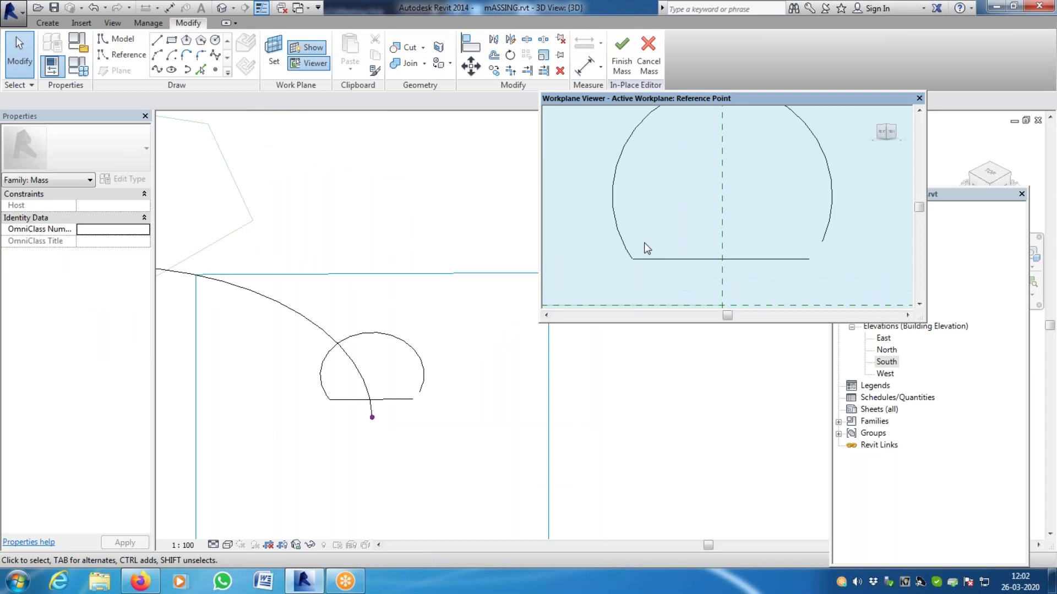
left_click(651, 263)
scroll(651, 262, "up", 3)
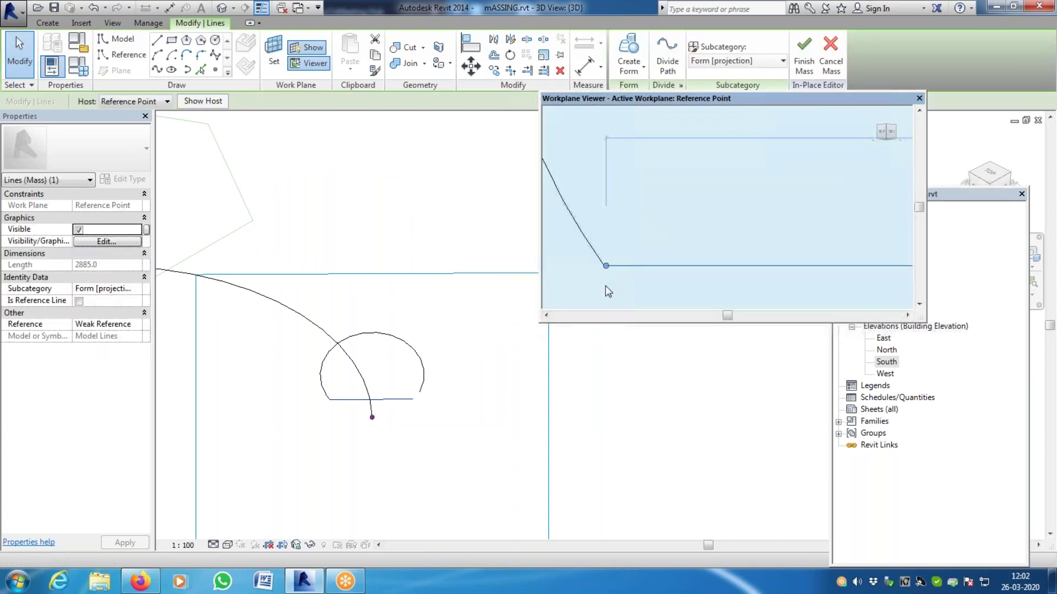
key("Escape")
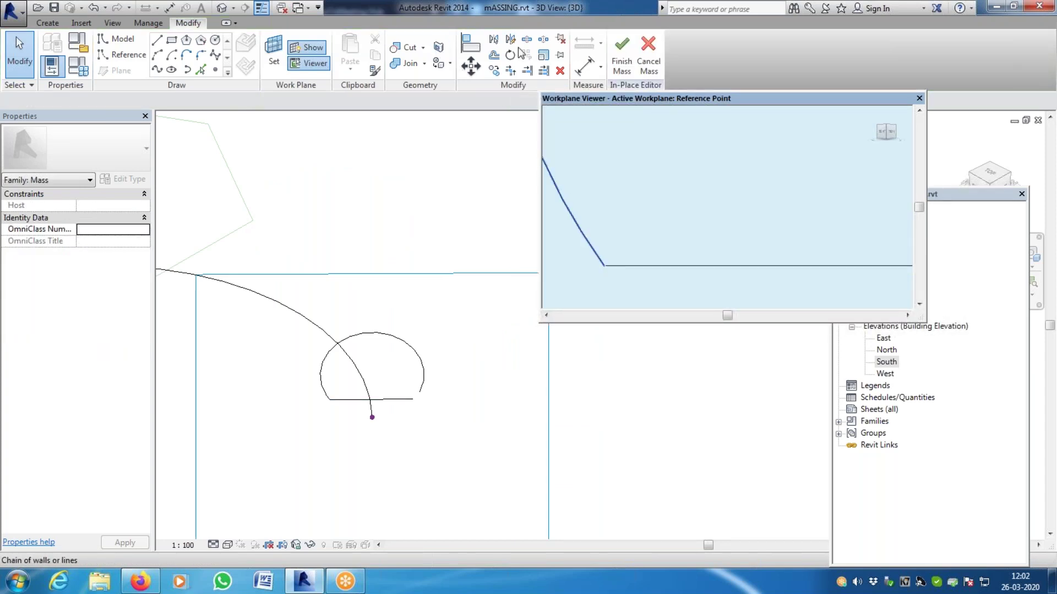
left_click(511, 70)
left_click(642, 266)
left_click(590, 239)
scroll(550, 229, "down", 5)
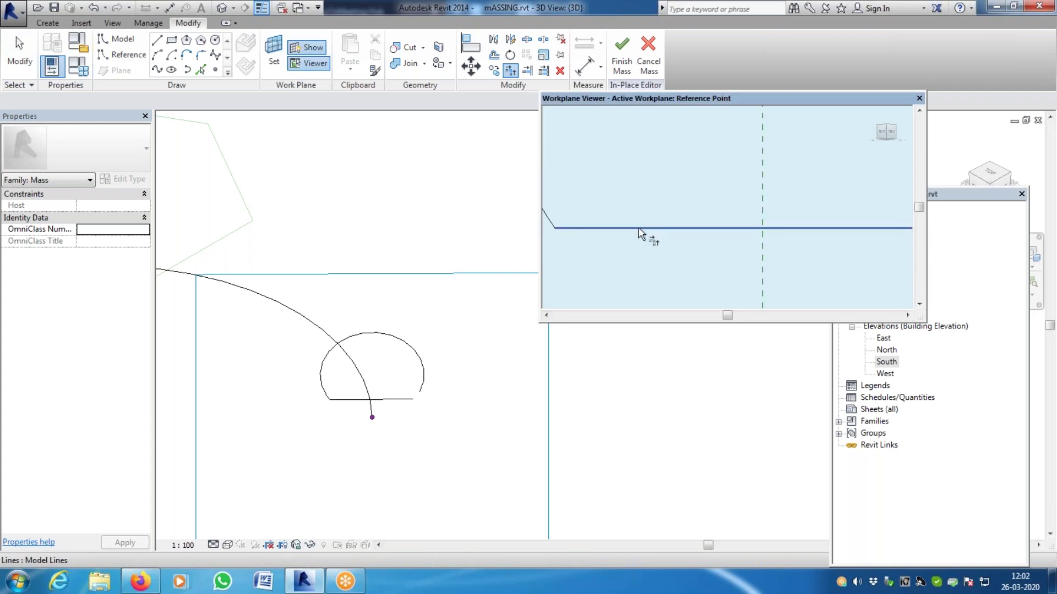
left_click(748, 227)
left_click(793, 201)
key("Escape")
scroll(760, 236, "down", 2)
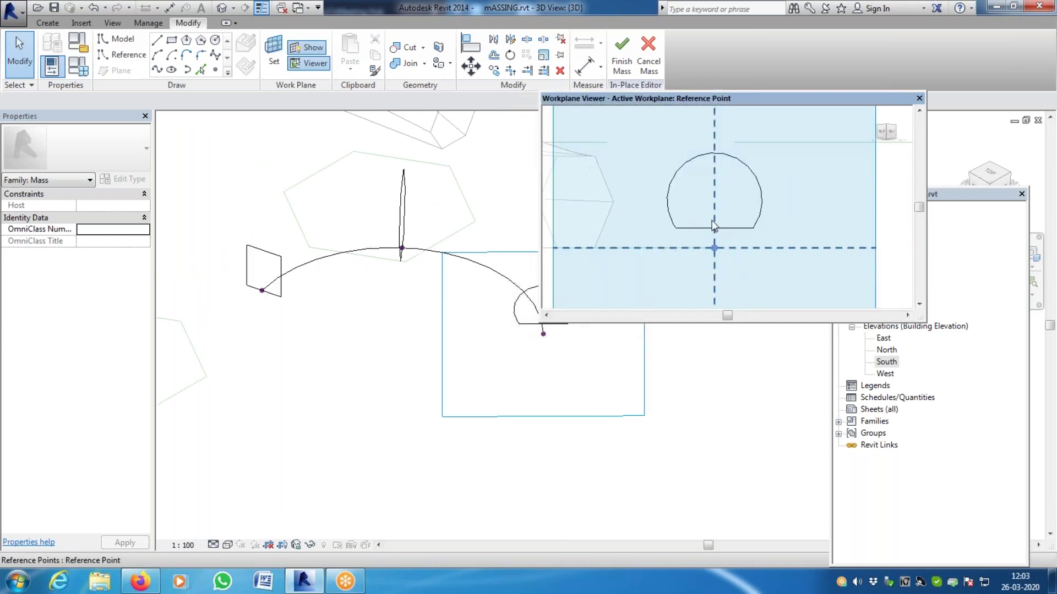
Move the trimmed circle profile down so its flat base is centred on the arc's end reference point, and close the Workplane Viewer
left_click_drag(662, 137, 781, 248)
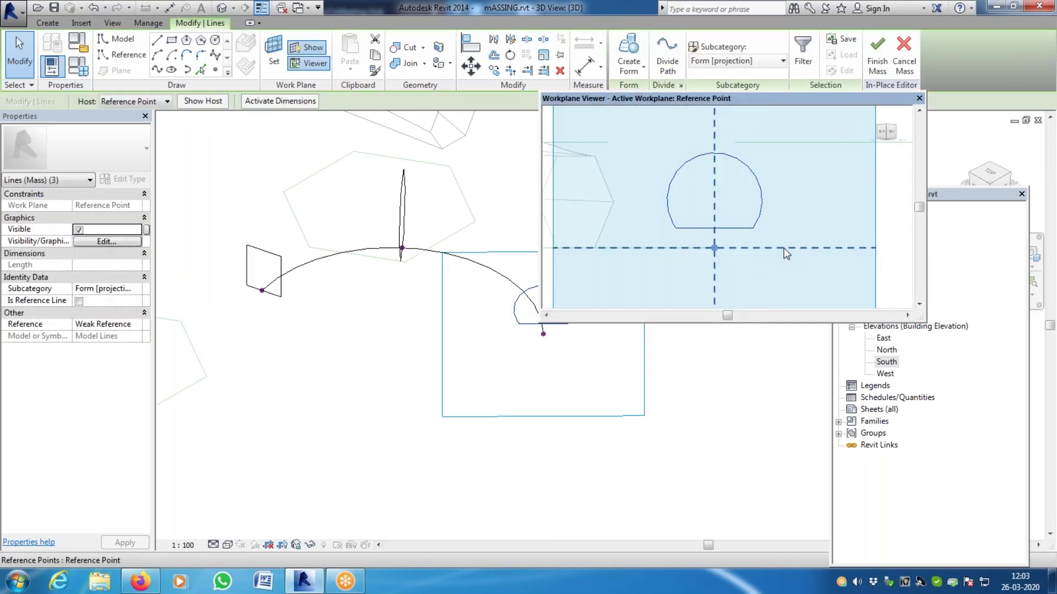
left_click(470, 66)
left_click(715, 227)
left_click(714, 249)
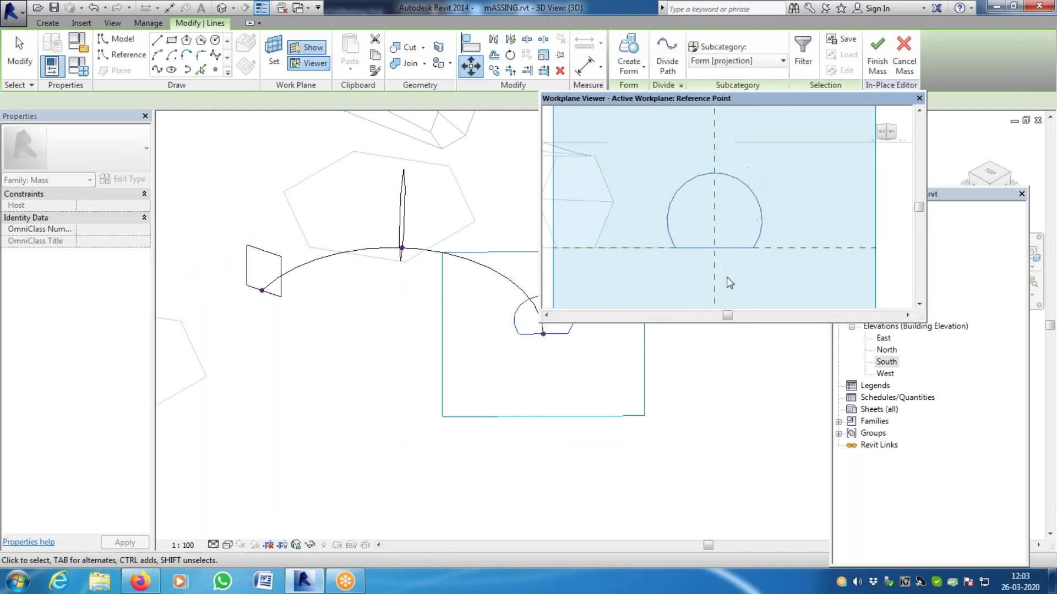
scroll(742, 194, "down", 2)
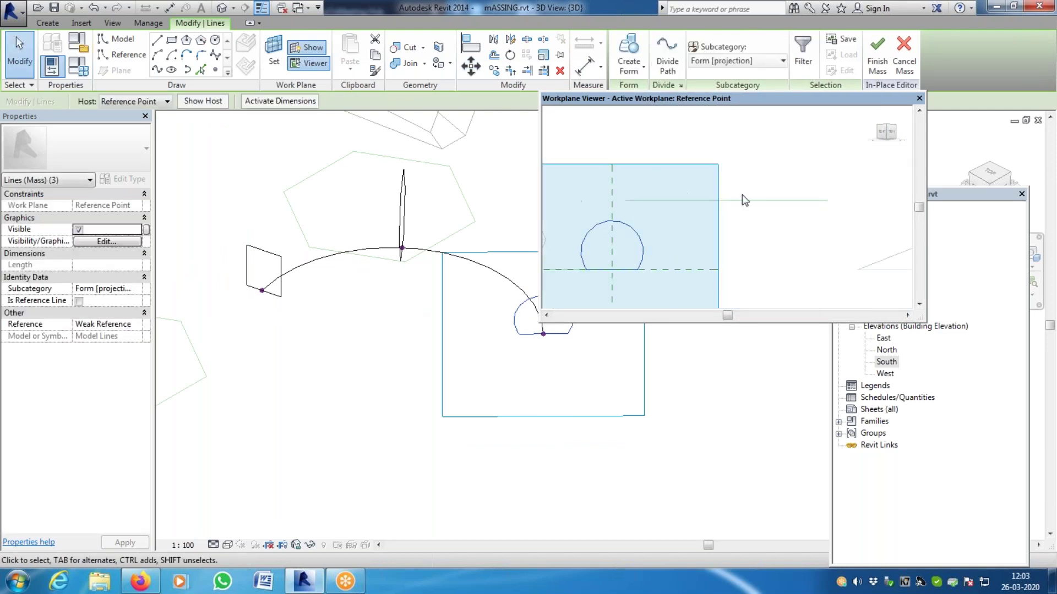
left_click(920, 99)
left_click(892, 129)
scroll(369, 250, "up", 2)
scroll(350, 258, "down", 2)
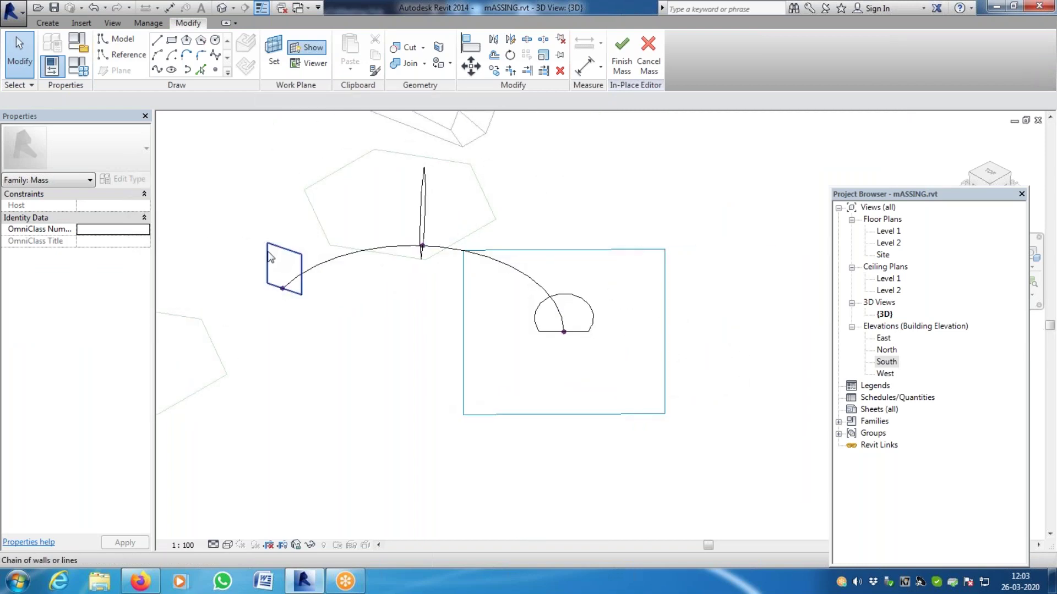
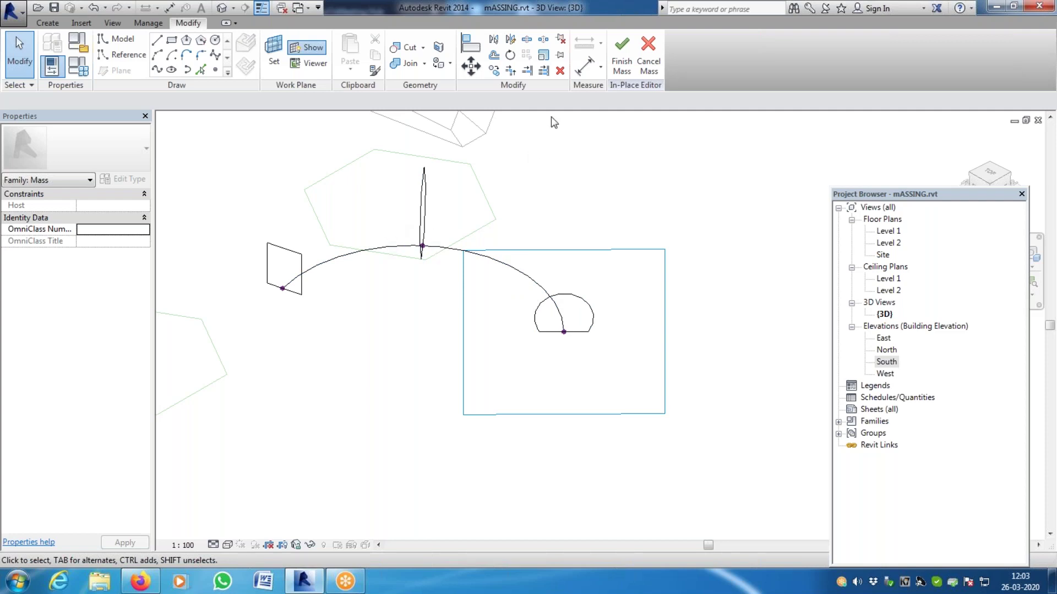
Split the rectangle profile's two vertical sides at their midpoints
left_click(528, 45)
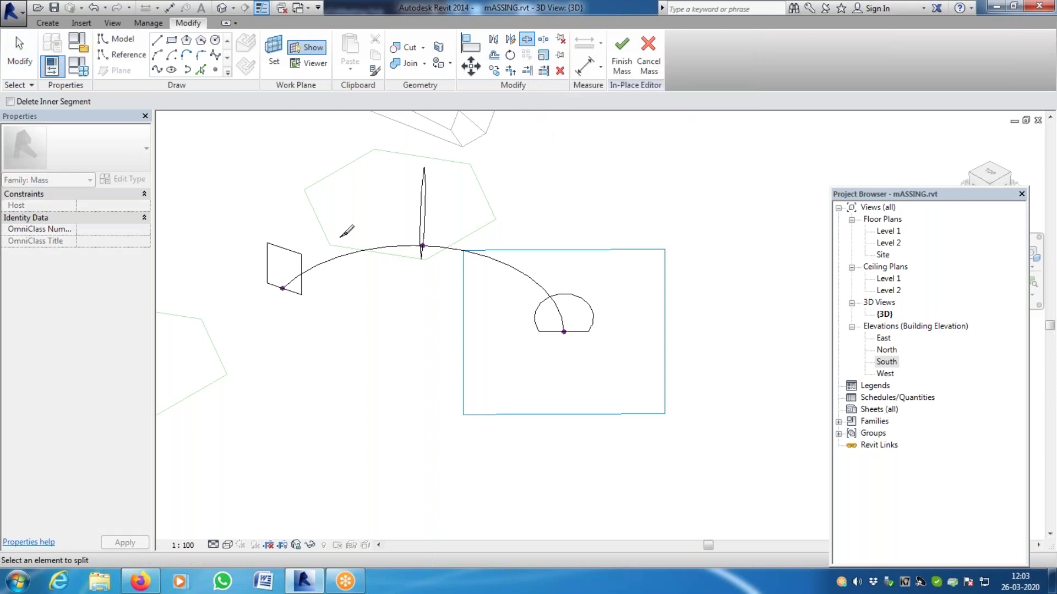
left_click(271, 259)
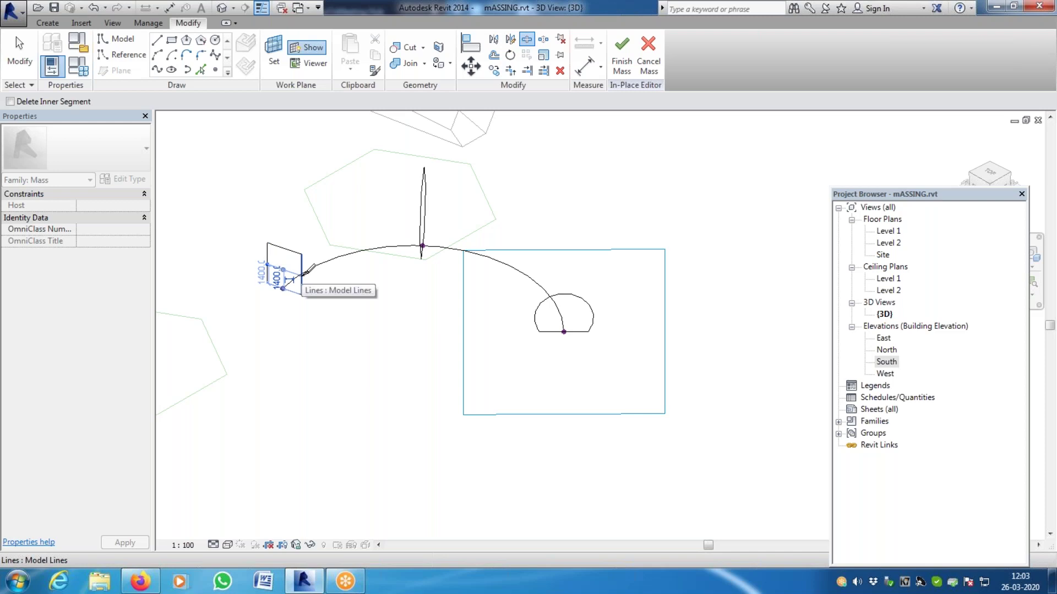
left_click(304, 274)
key("Escape")
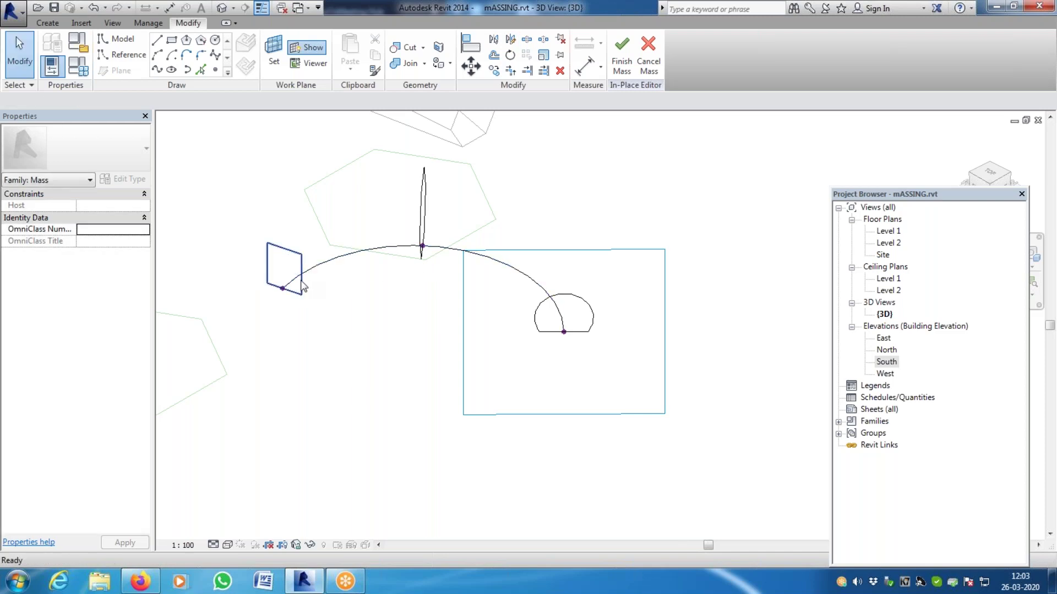
left_click(303, 283)
key("Escape")
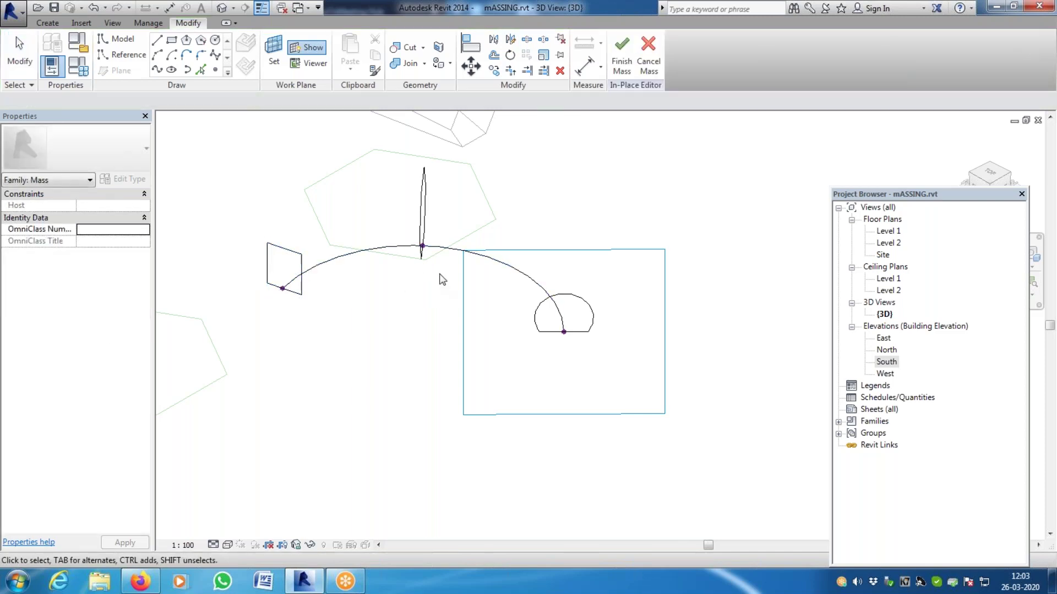
Split the trimmed circle's arc at four points in the Workplane Viewer, two on the upper curve and one on each side, and close the viewer
scroll(639, 329, "up", 3)
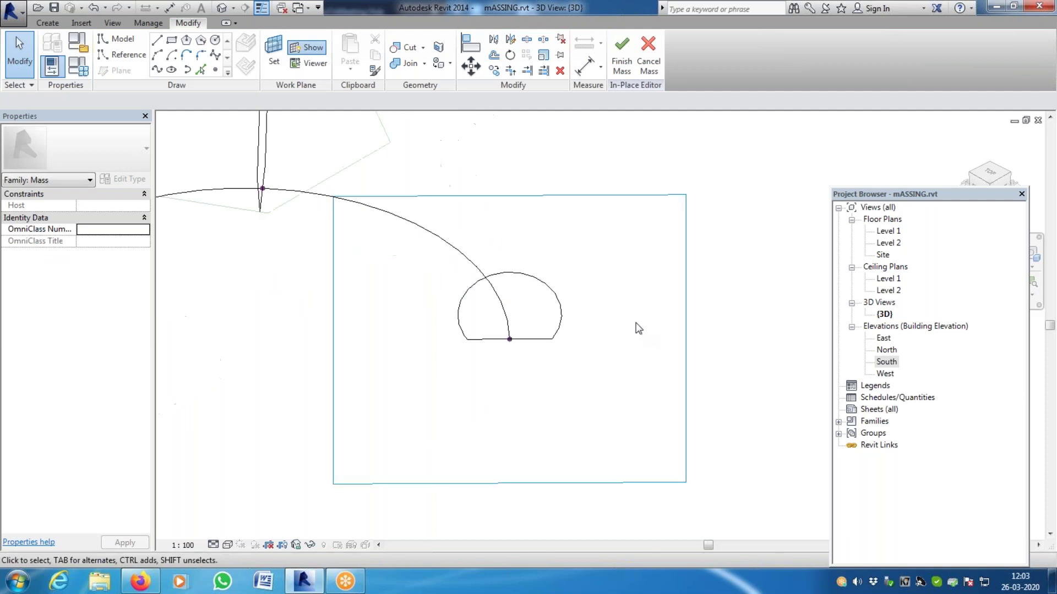
scroll(559, 308, "down", 2)
scroll(538, 283, "up", 2)
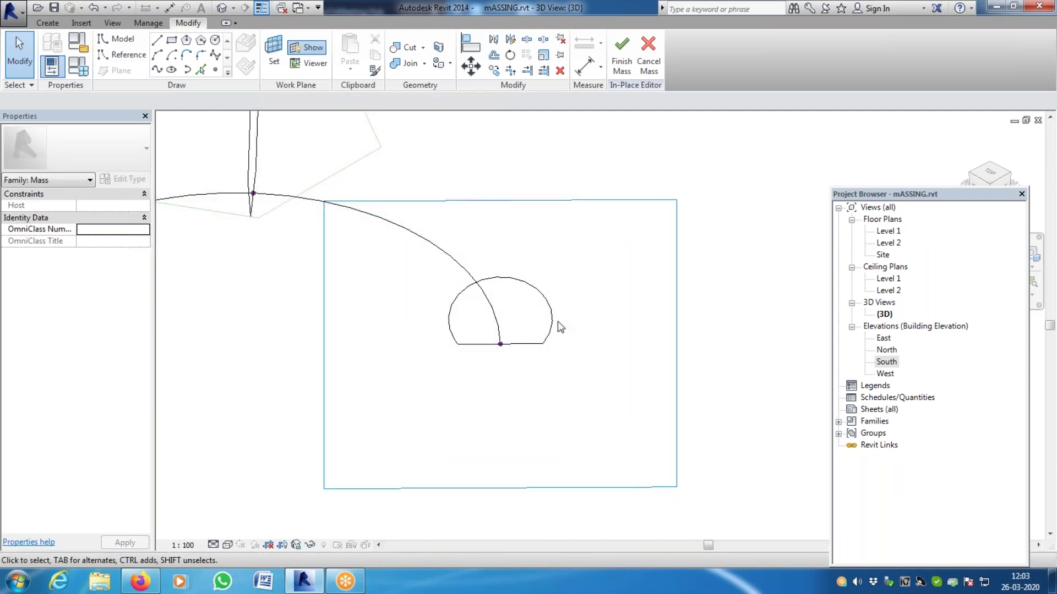
left_click(318, 64)
scroll(804, 159, "up", 3)
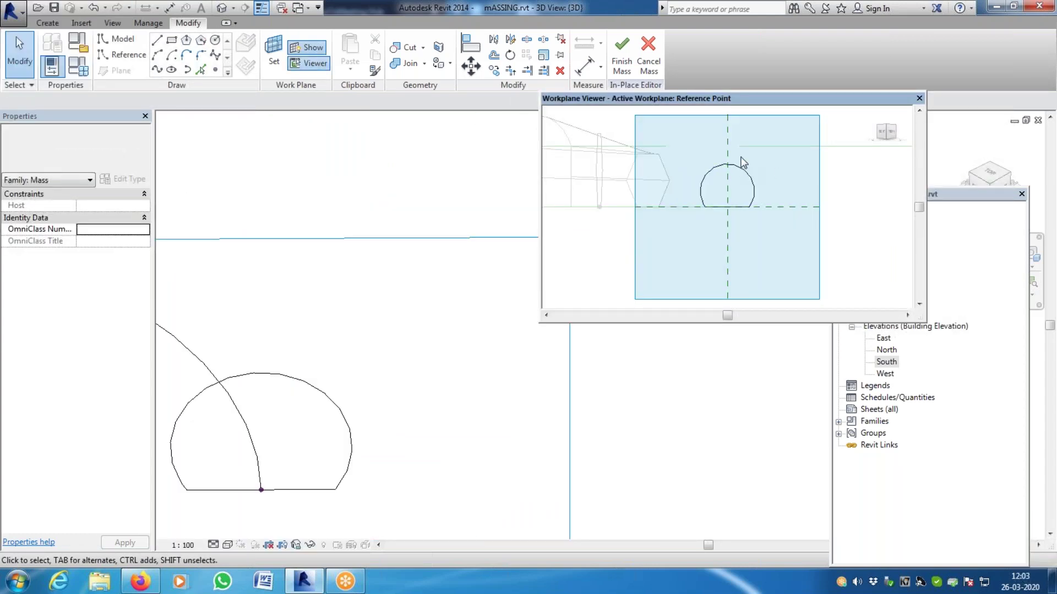
scroll(734, 176, "up", 5)
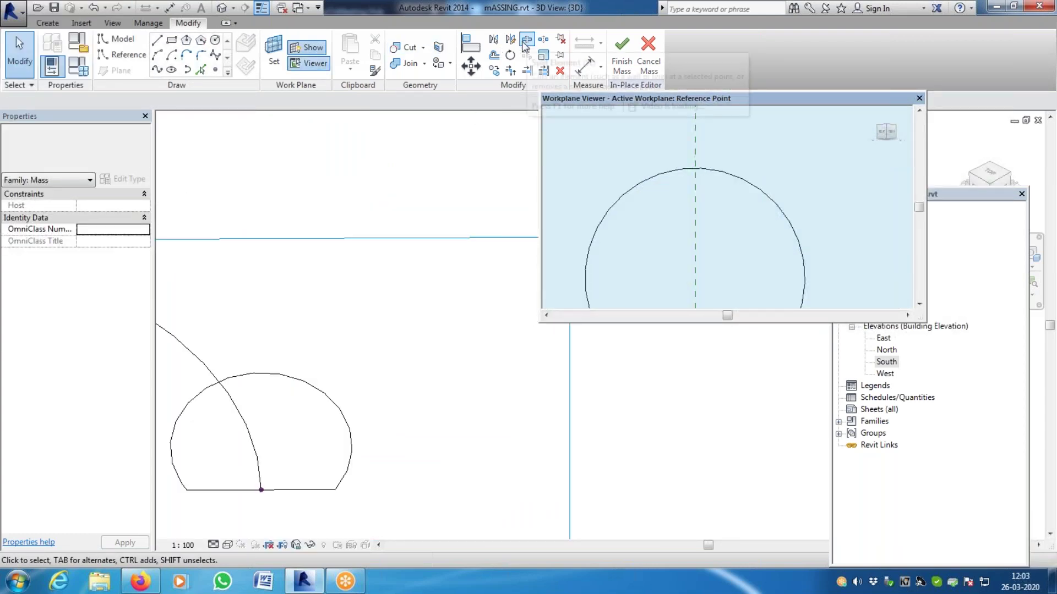
left_click(525, 41)
left_click(630, 189)
scroll(764, 181, "down", 3)
left_click(757, 163)
left_click(661, 205)
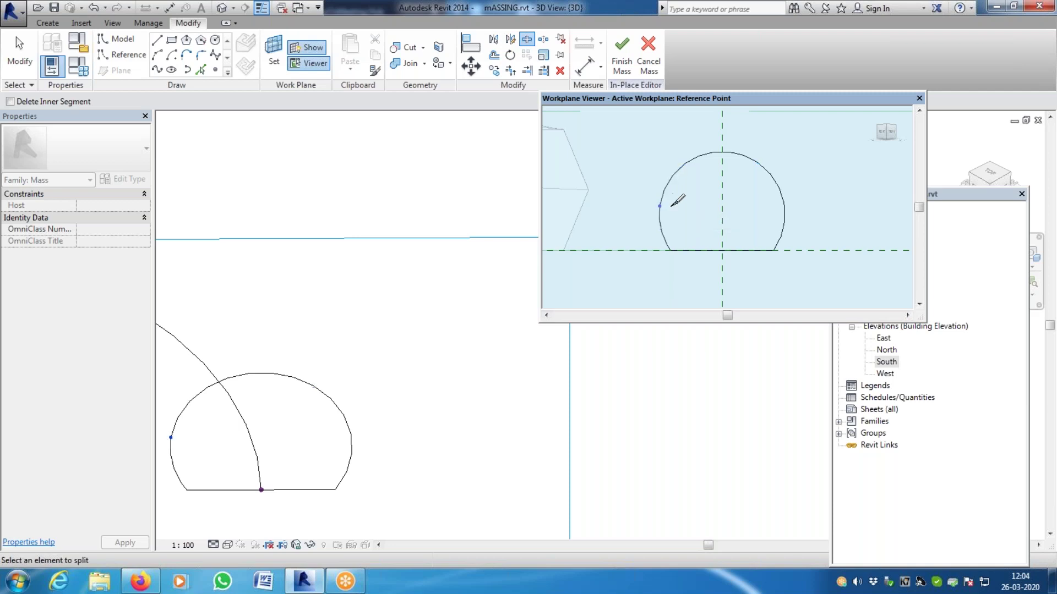
left_click(785, 208)
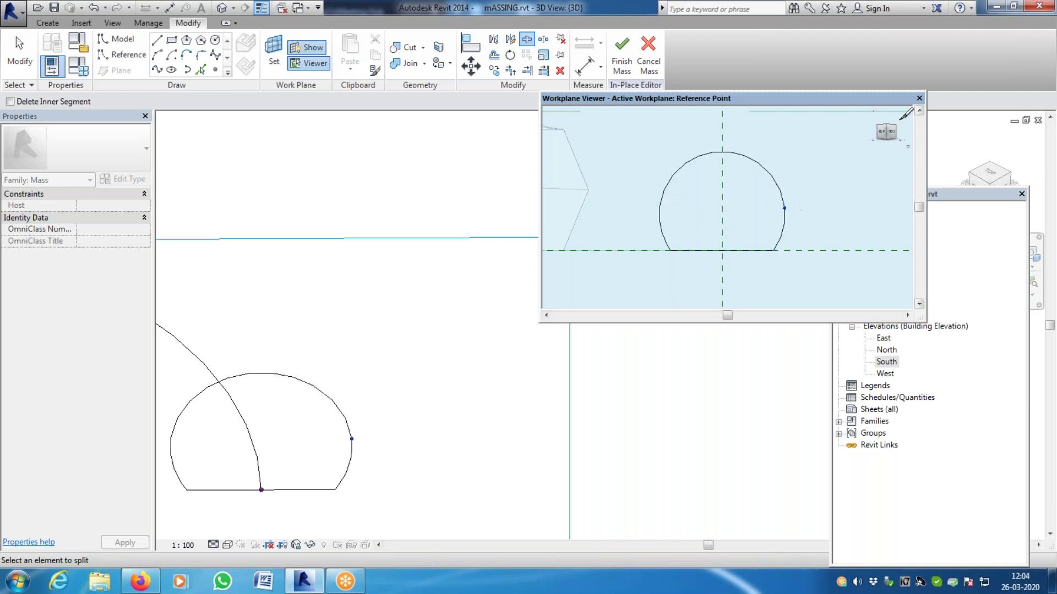
left_click(919, 99)
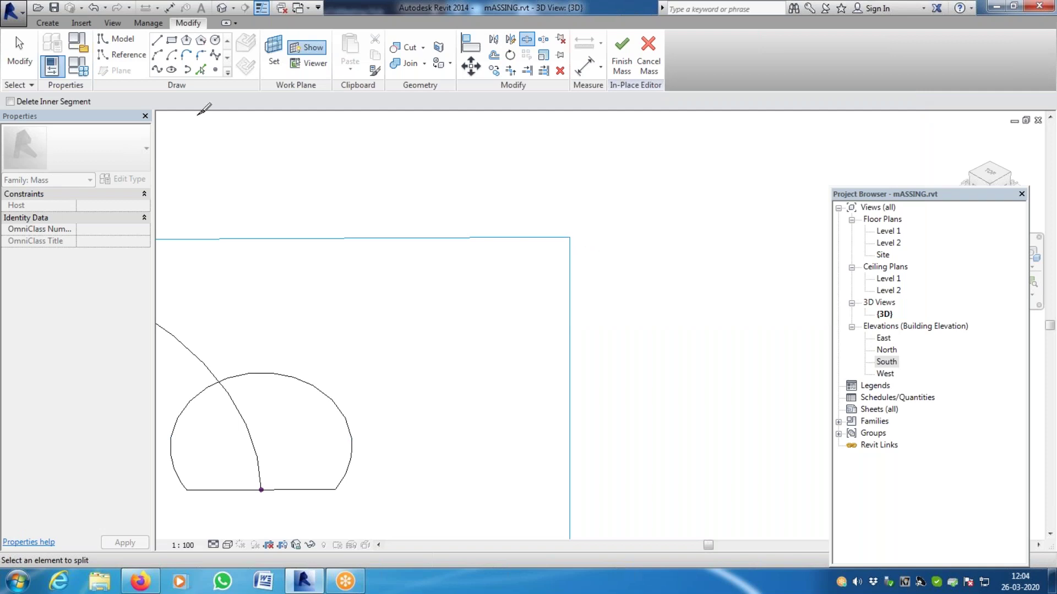
left_click(20, 54)
scroll(551, 250, "down", 3)
scroll(552, 256, "down", 3)
scroll(372, 304, "up", 1)
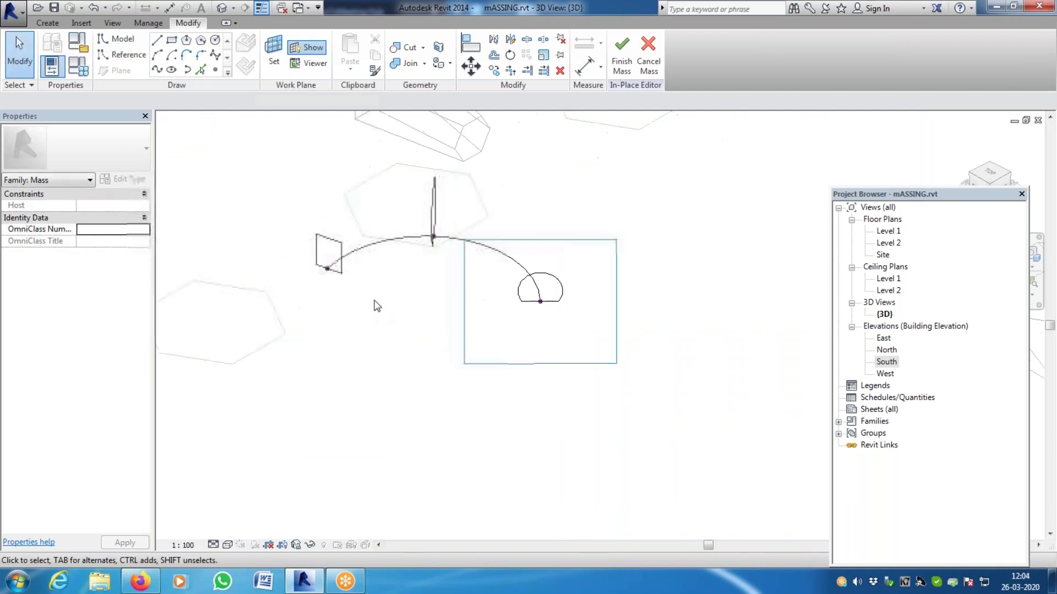
left_click(344, 267)
left_click(433, 223, "ctrl")
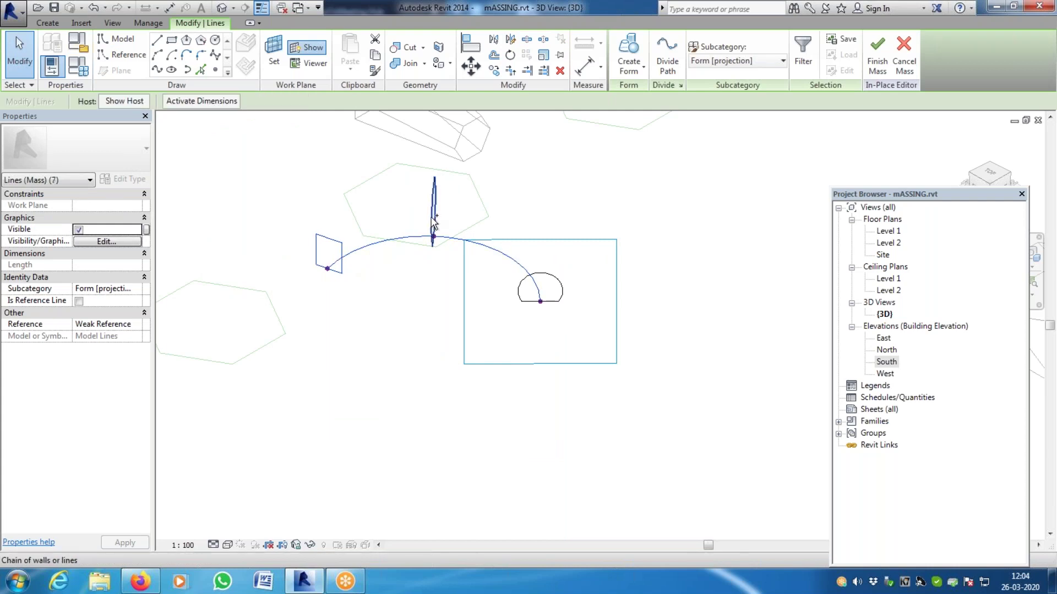
left_click(433, 223, "ctrl")
left_click(662, 218)
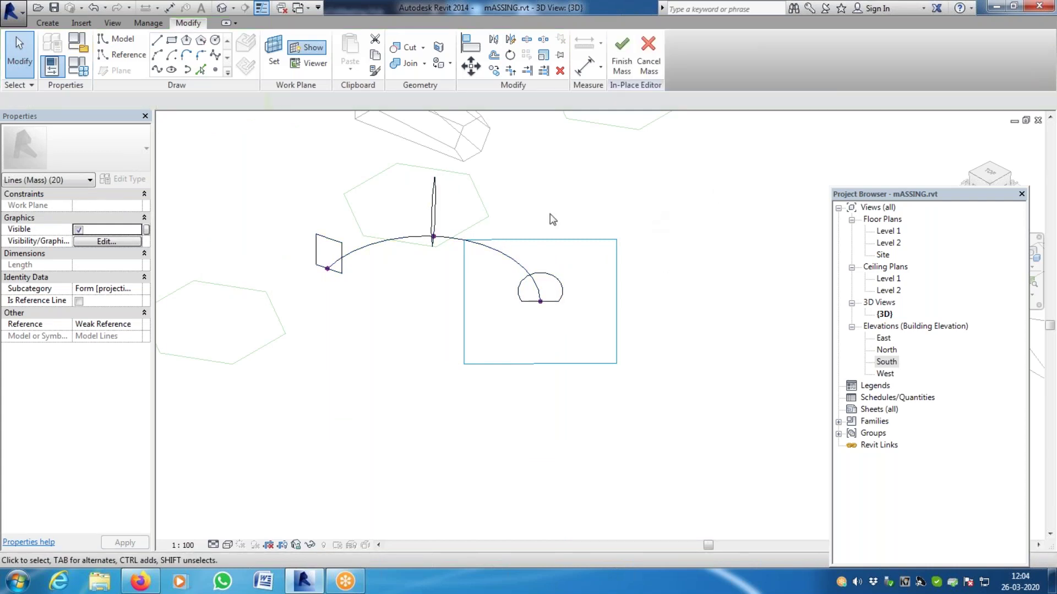
Try to create a solid form from the rectangle, hexagon and trimmed circle profiles along the arc path
left_click(343, 267)
left_click(365, 249, "ctrl")
left_click(434, 217, "ctrl")
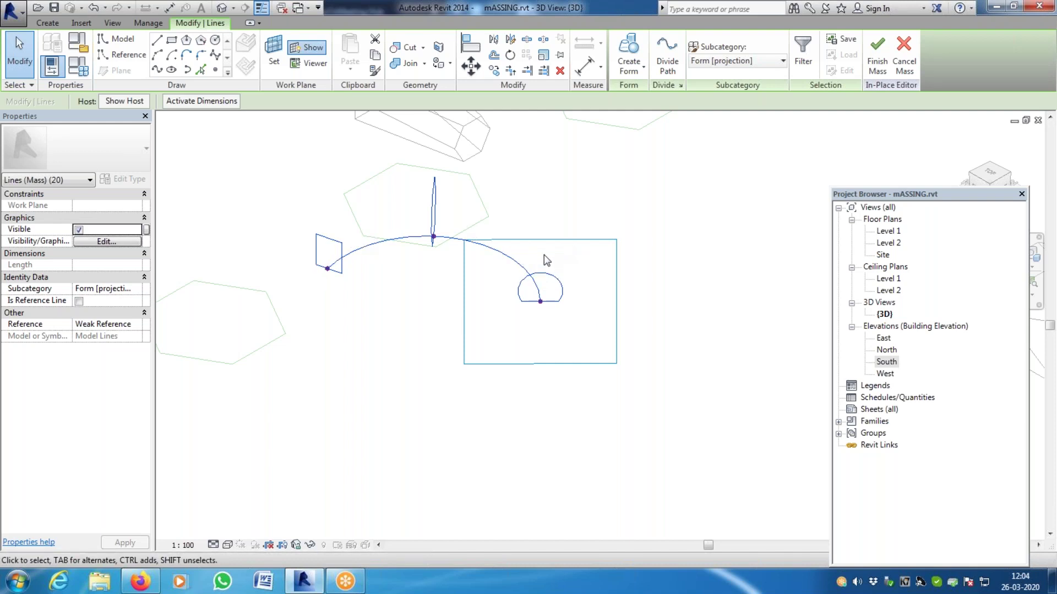
left_click(630, 68)
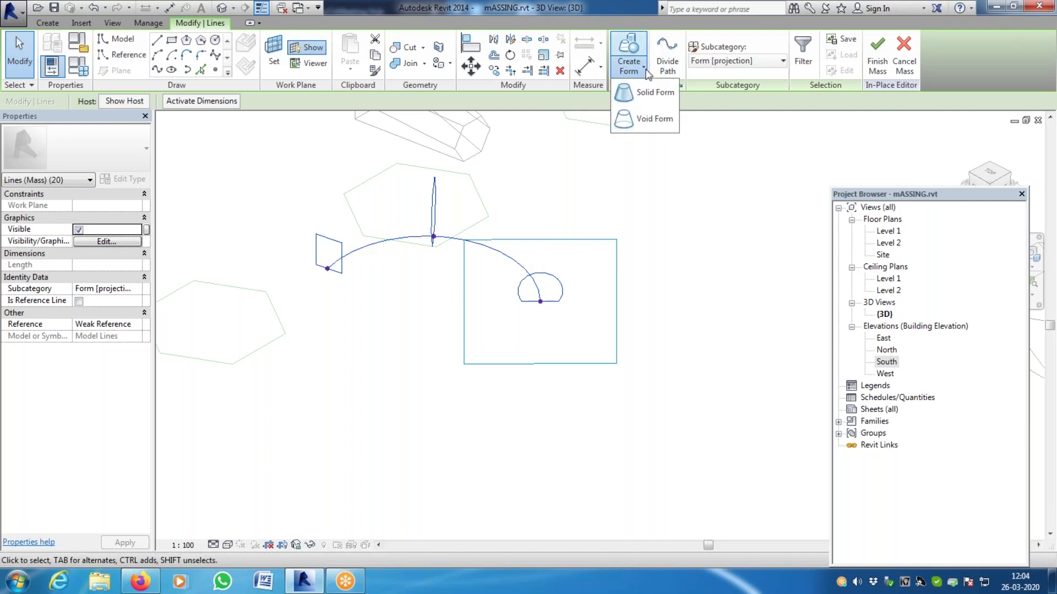
left_click(648, 93)
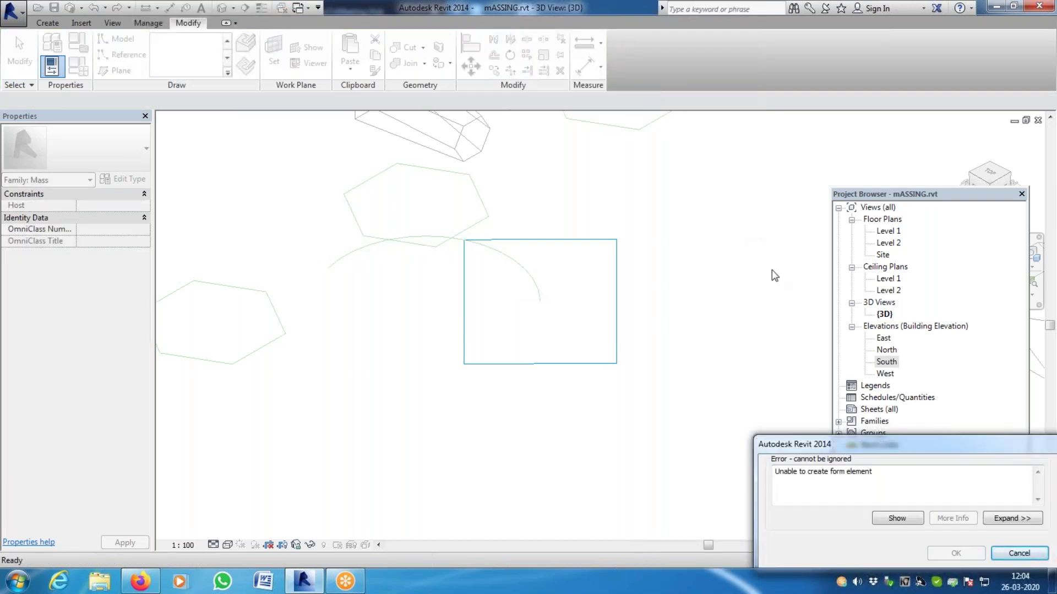
left_click(1018, 553)
Examine the trimmed circle profile in the 3D view, checking its base corners and the individual side arc segments
scroll(517, 325, "up", 2)
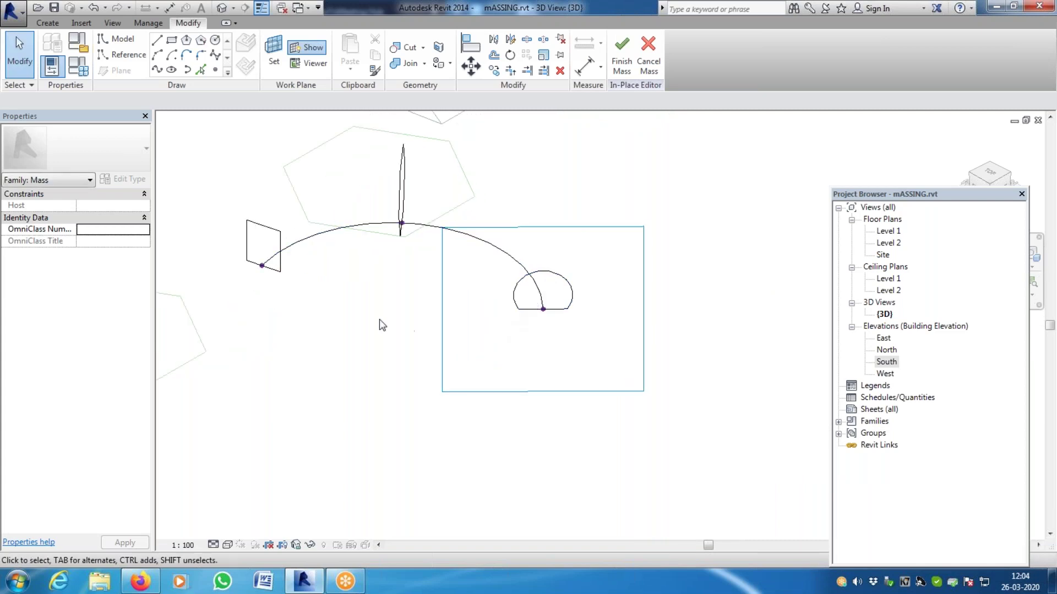
scroll(388, 231, "up", 2)
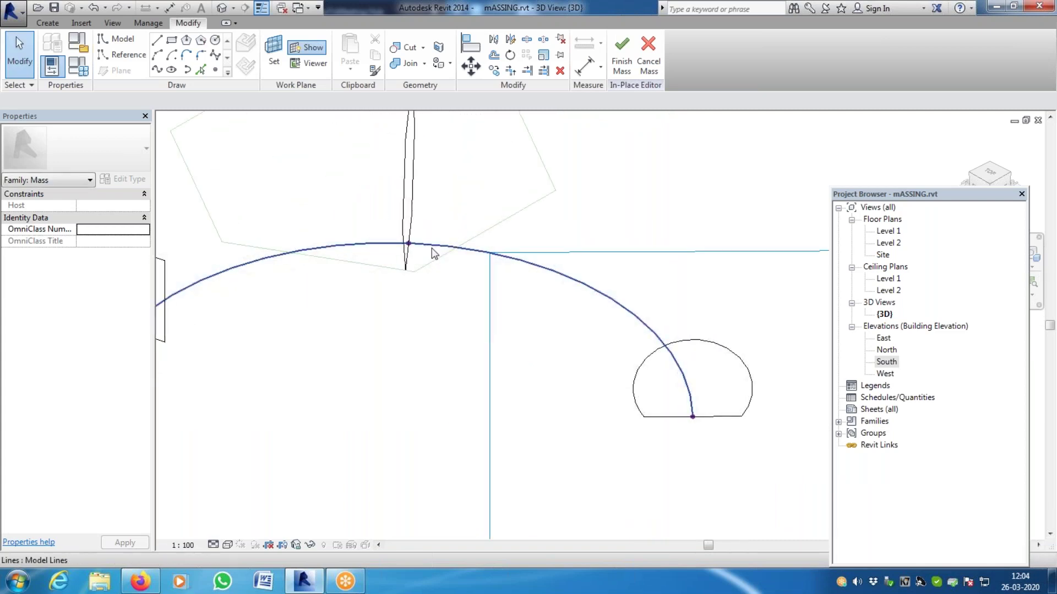
scroll(528, 328, "down", 3)
key("Tab")
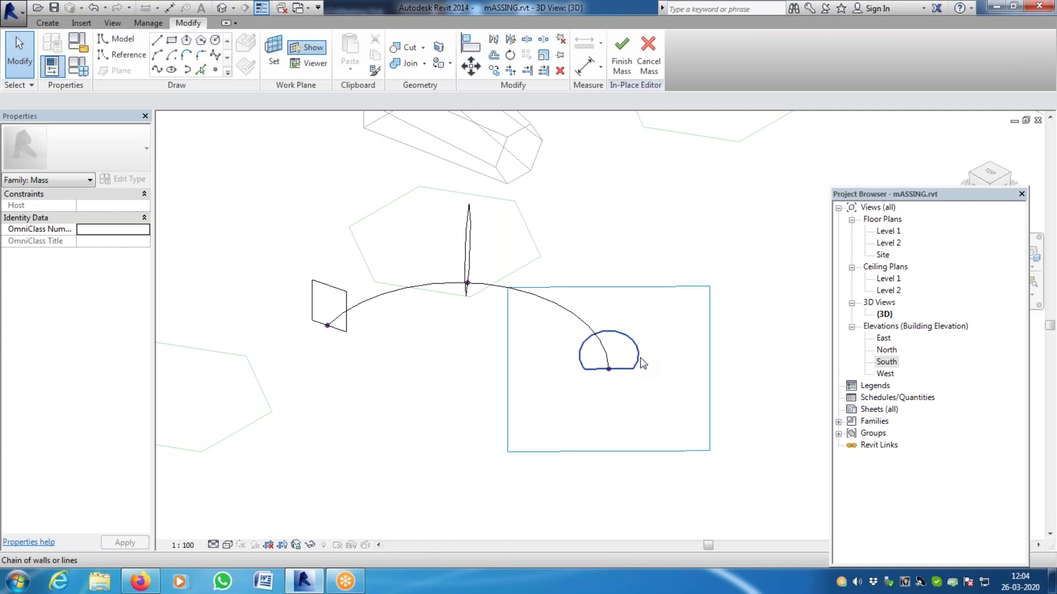
left_click(640, 361)
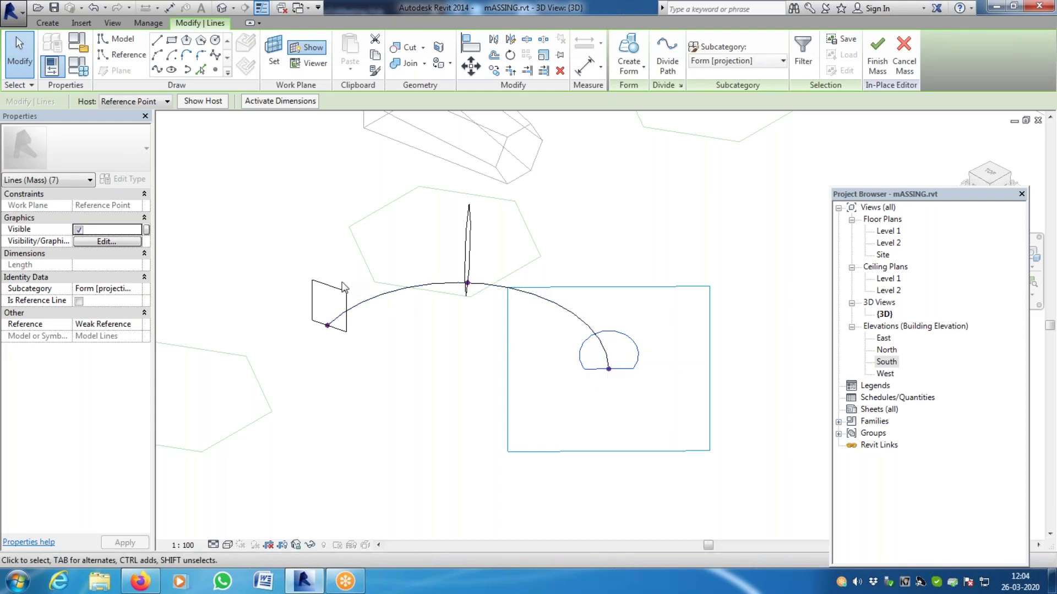
scroll(611, 358, "up", 3)
scroll(613, 408, "up", 5)
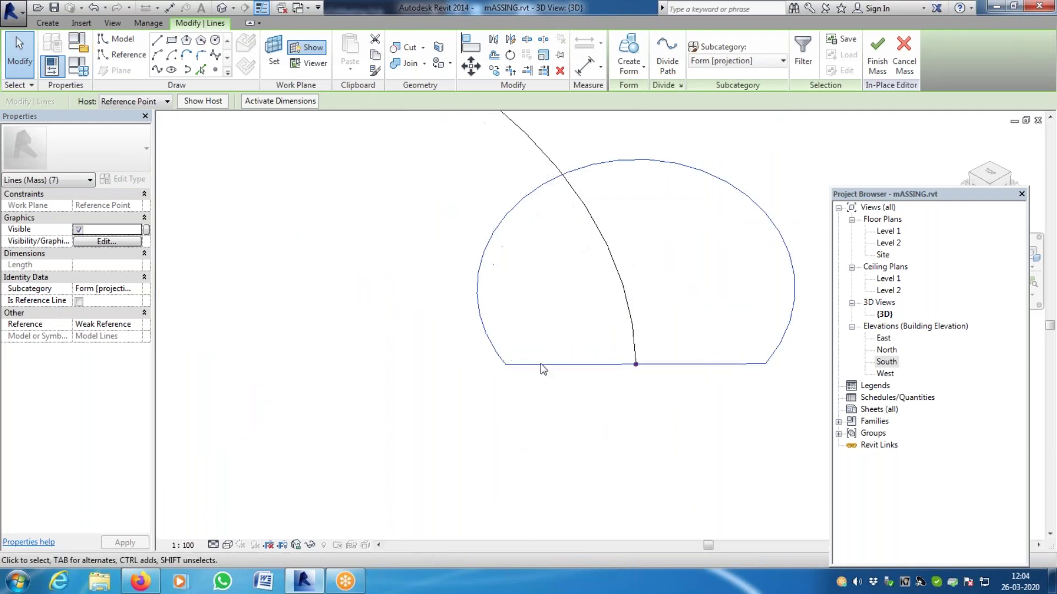
scroll(369, 386, "down", 5)
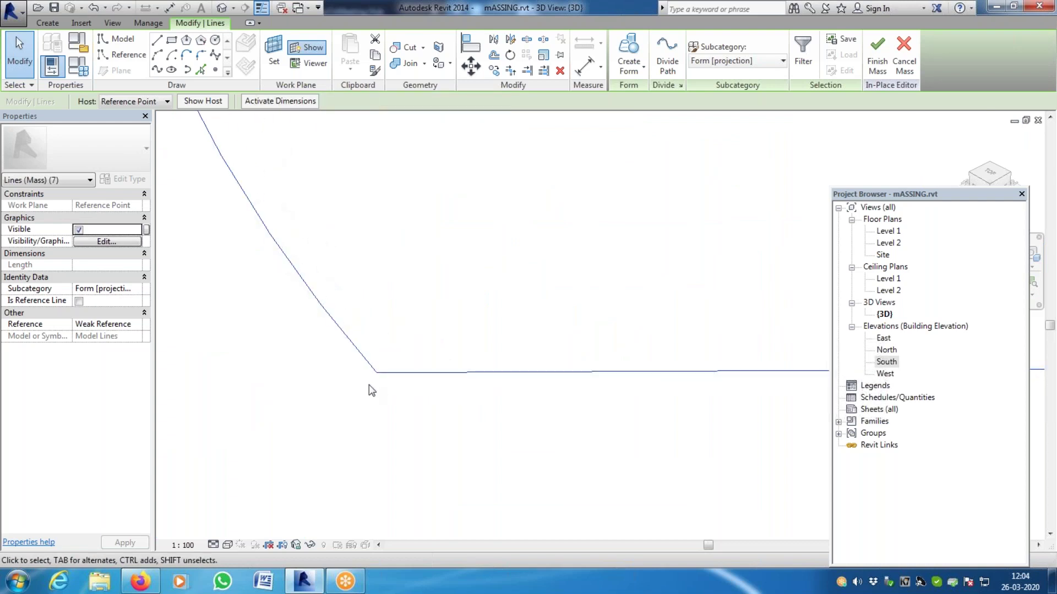
scroll(473, 377, "down", 3)
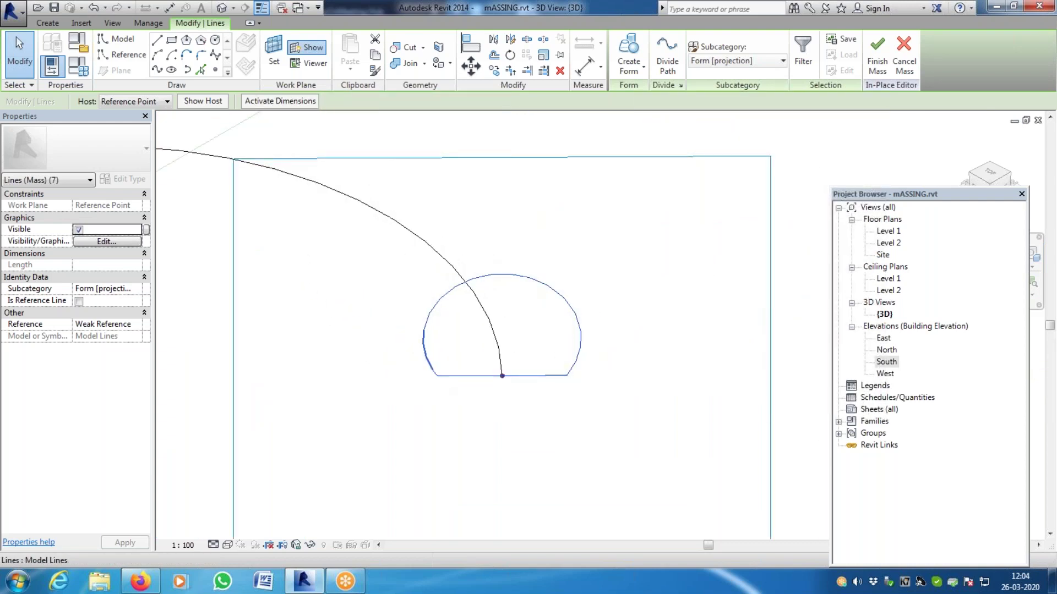
left_click(422, 329)
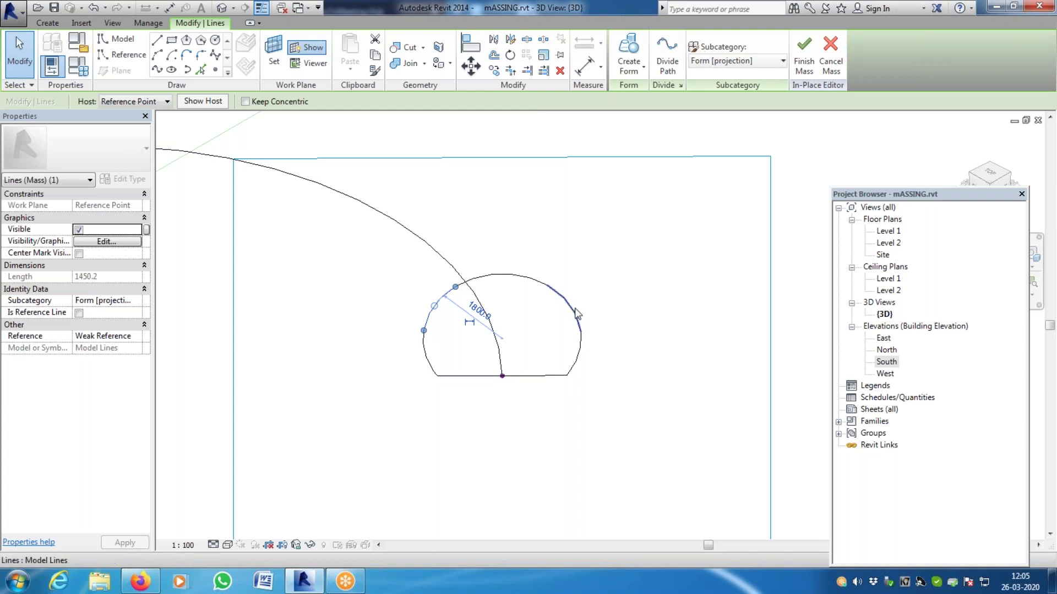
left_click(578, 355)
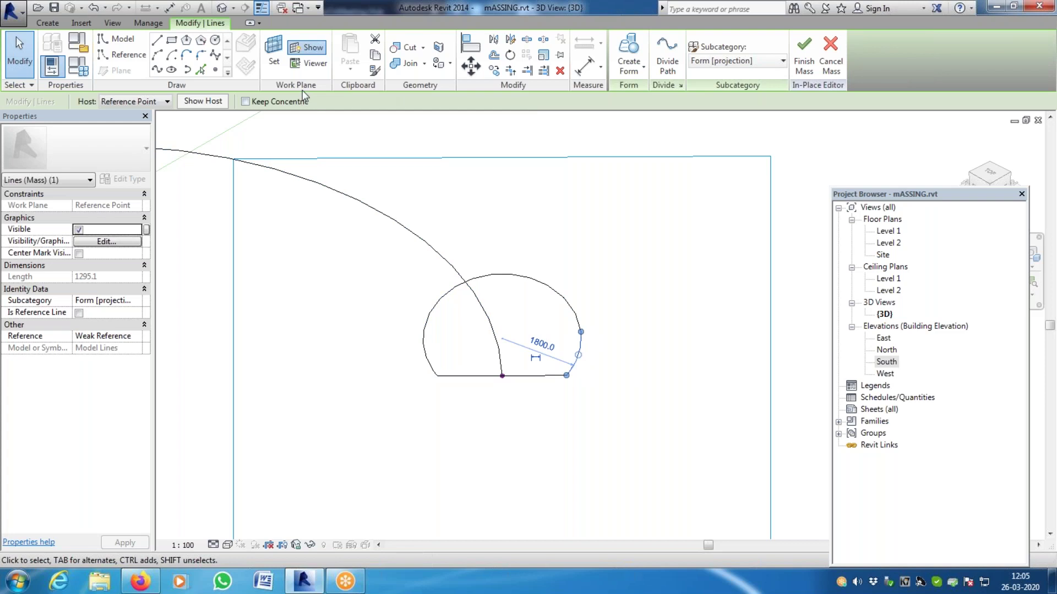
Inspect the trimmed circle's corner where arc and base line meet in the Workplane Viewer, and close the viewer
left_click(313, 63)
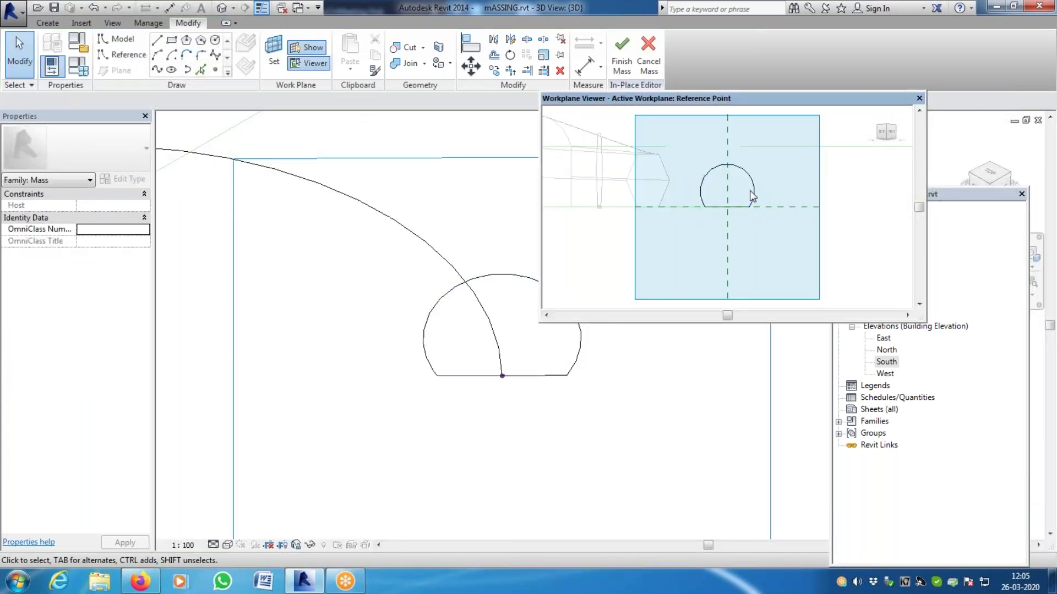
scroll(750, 193, "up", 3)
scroll(747, 226, "up", 5)
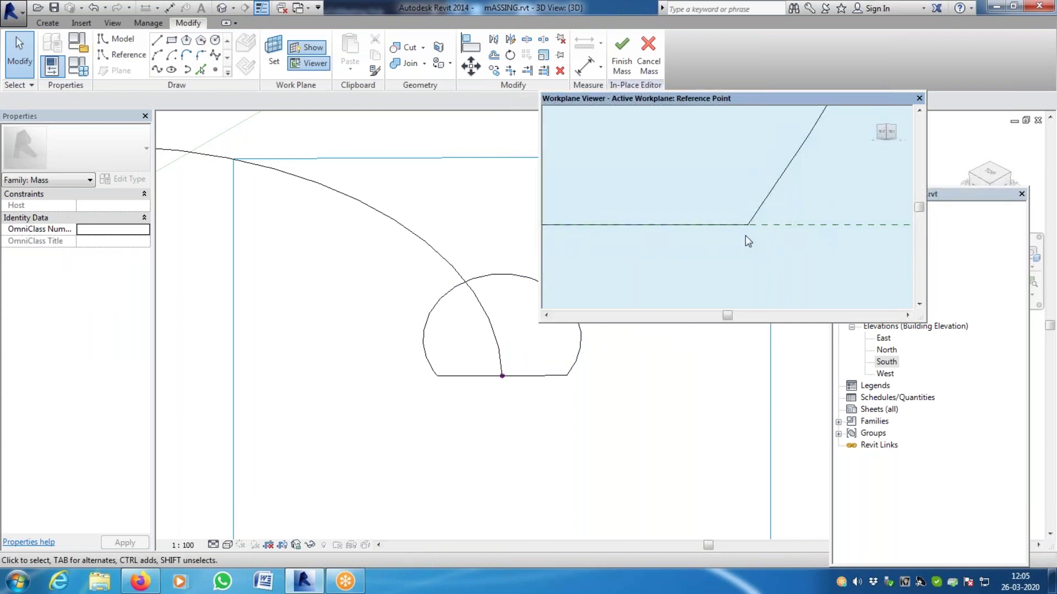
scroll(753, 248, "down", 6)
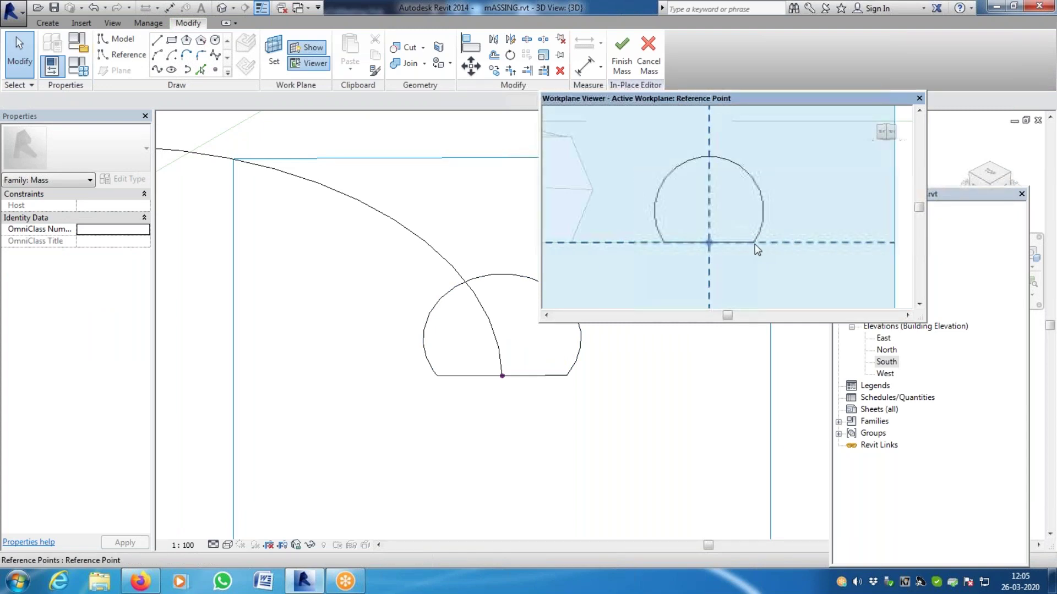
scroll(449, 224, "down", 5)
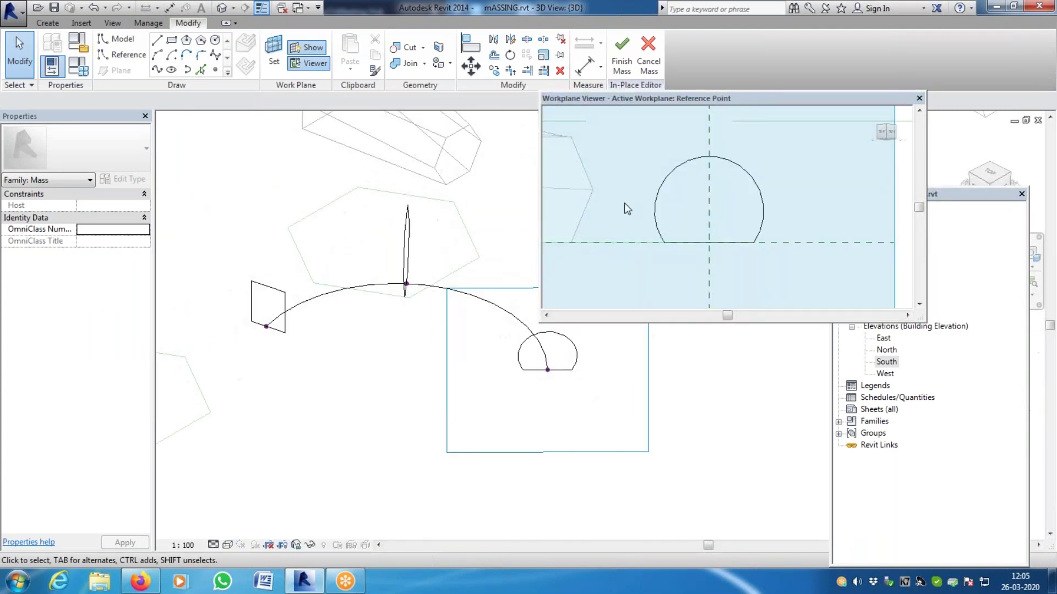
left_click(919, 98)
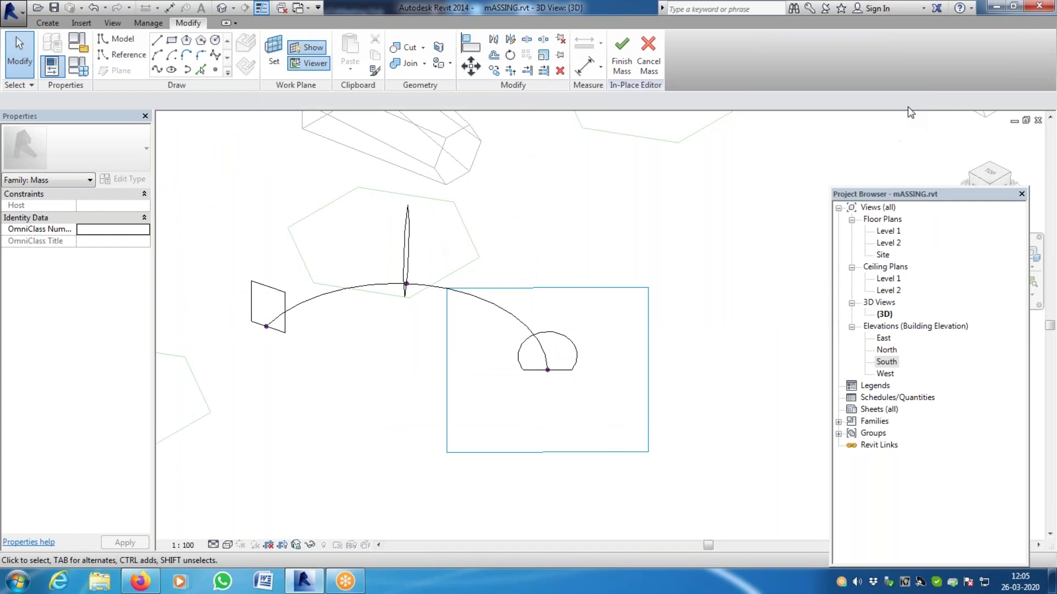
Retry creating a solid form with the trimmed circle, the arc path, the hexagon and the rectangle selected
left_click(578, 354)
left_click(484, 283, "ctrl")
left_click(404, 242, "ctrl")
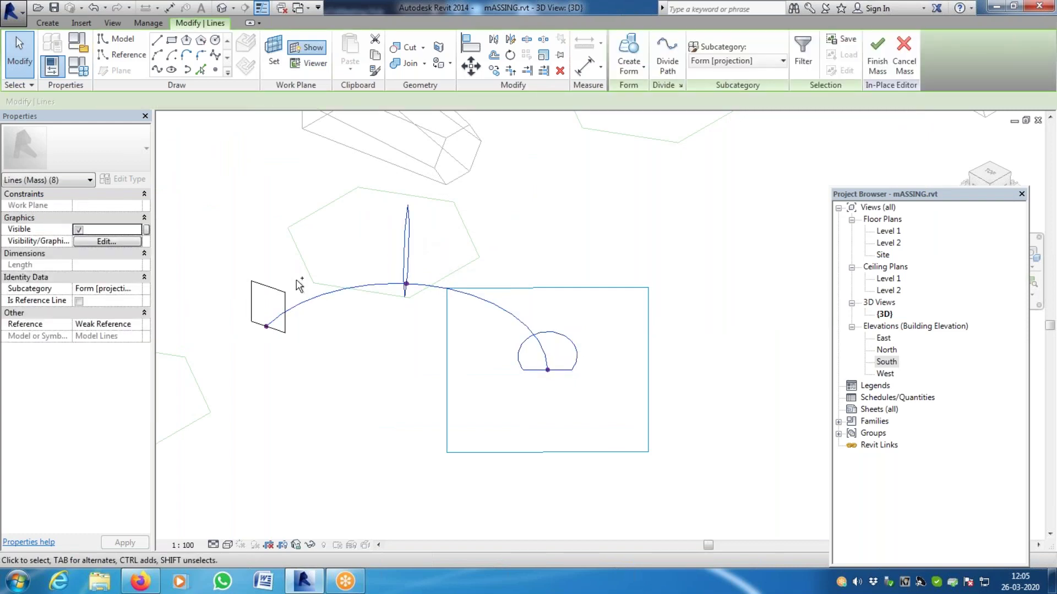
left_click(631, 63)
left_click(644, 97)
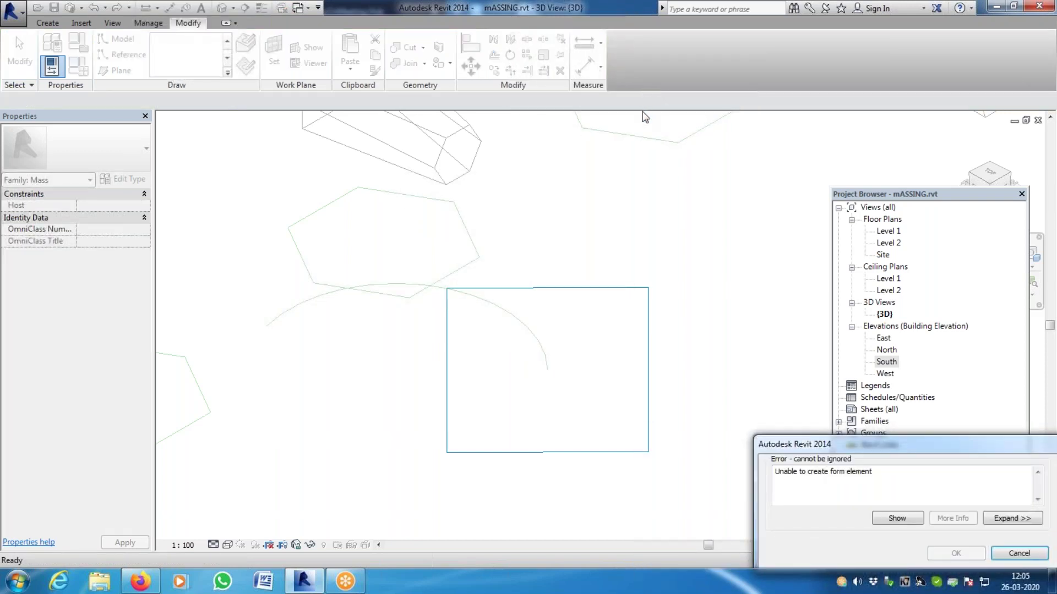
left_click(1019, 553)
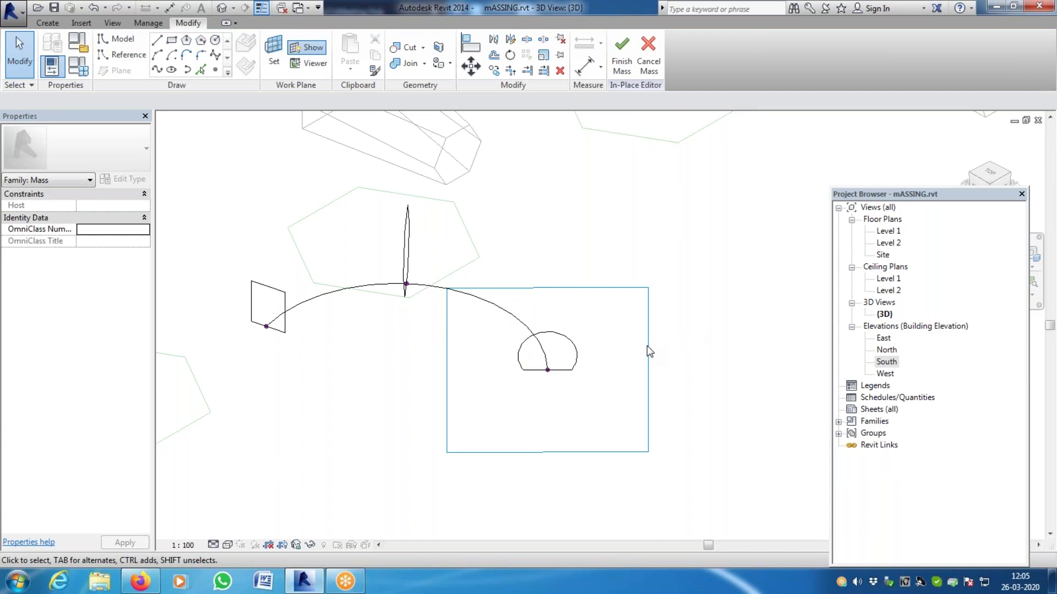
Delete the whole trimmed circle profile at the arc's end, working in the Workplane Viewer
scroll(403, 287, "up", 4)
scroll(465, 370, "down", 3)
left_click(723, 437)
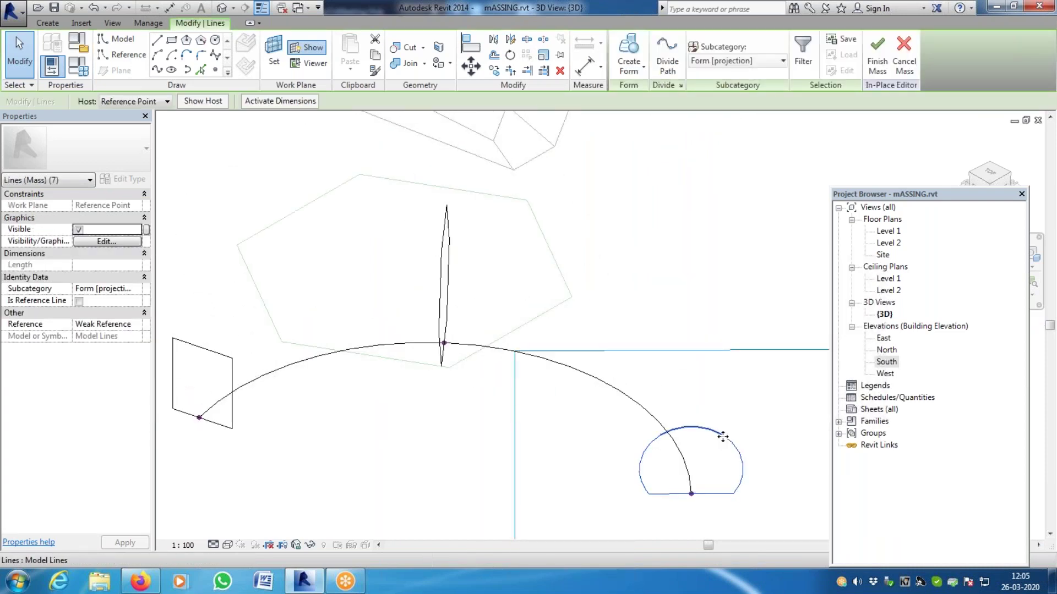
left_click(309, 64)
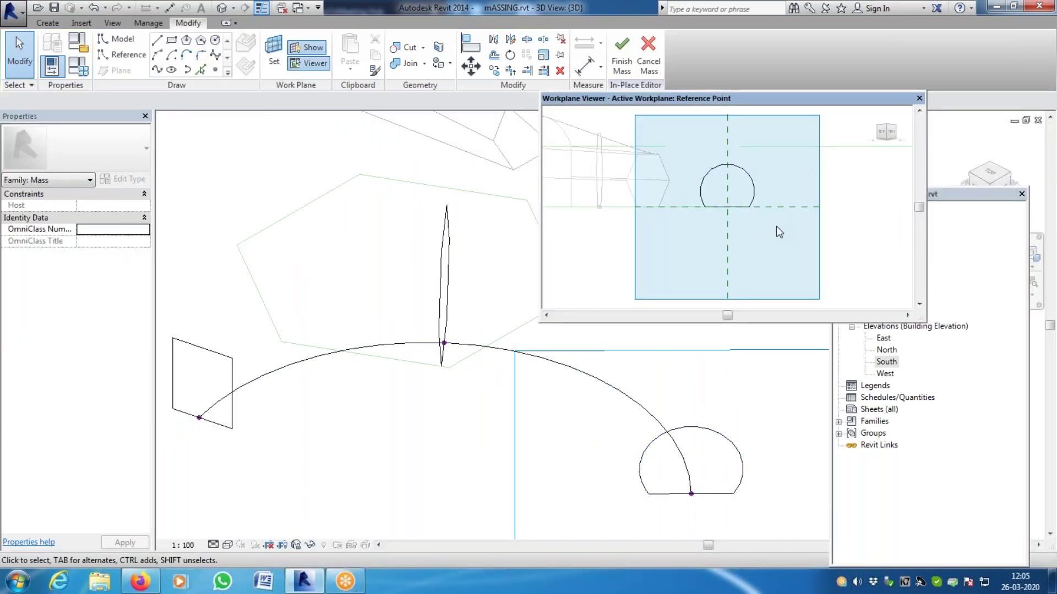
left_click(750, 207)
key("Delete")
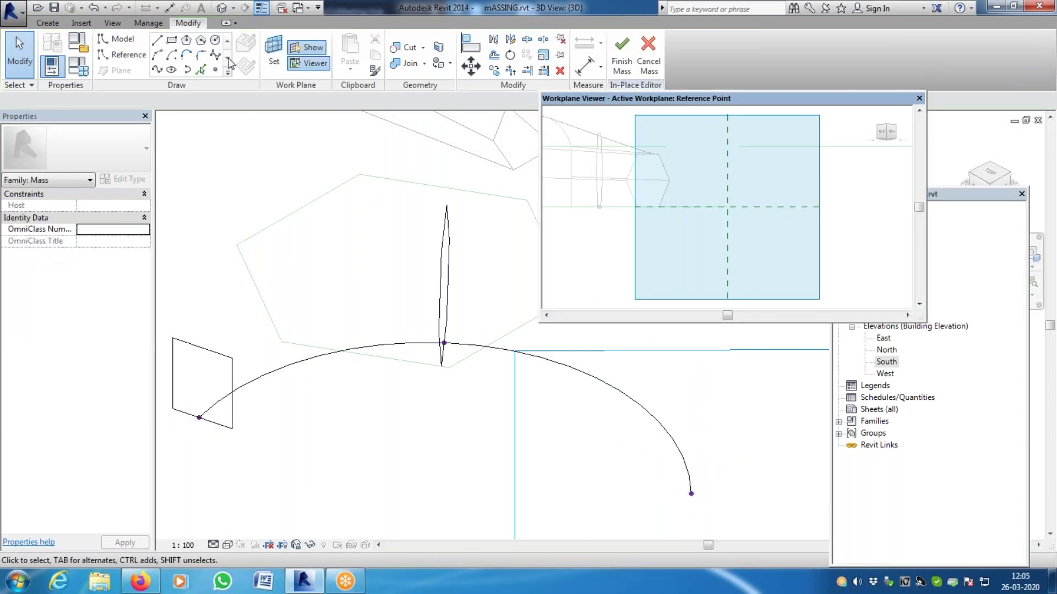
Draw a circle of radius 3600 centred on the arc's end reference point in the Workplane Viewer
left_click(215, 42)
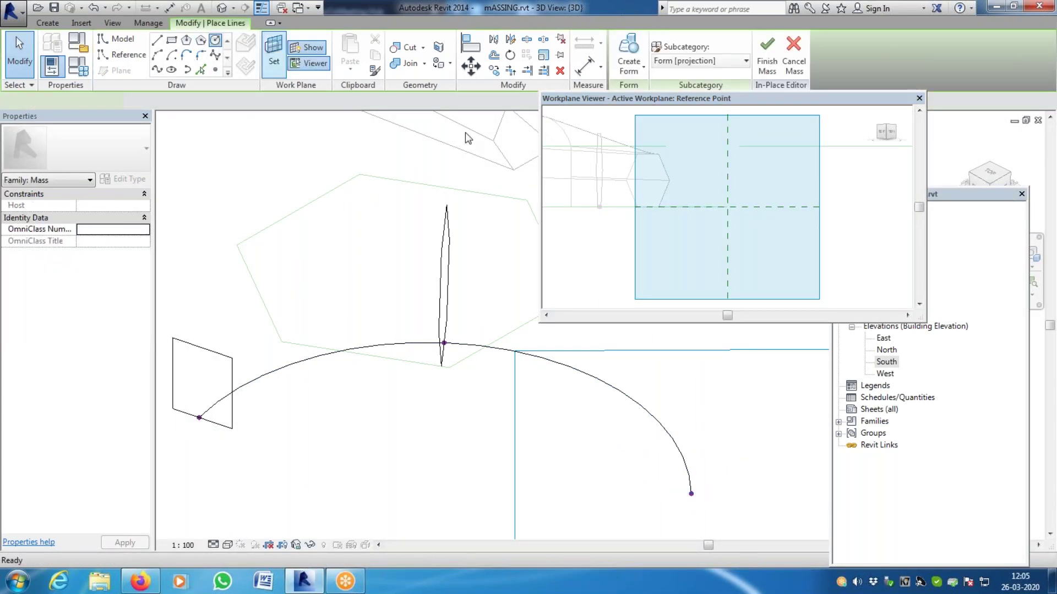
left_click(727, 207)
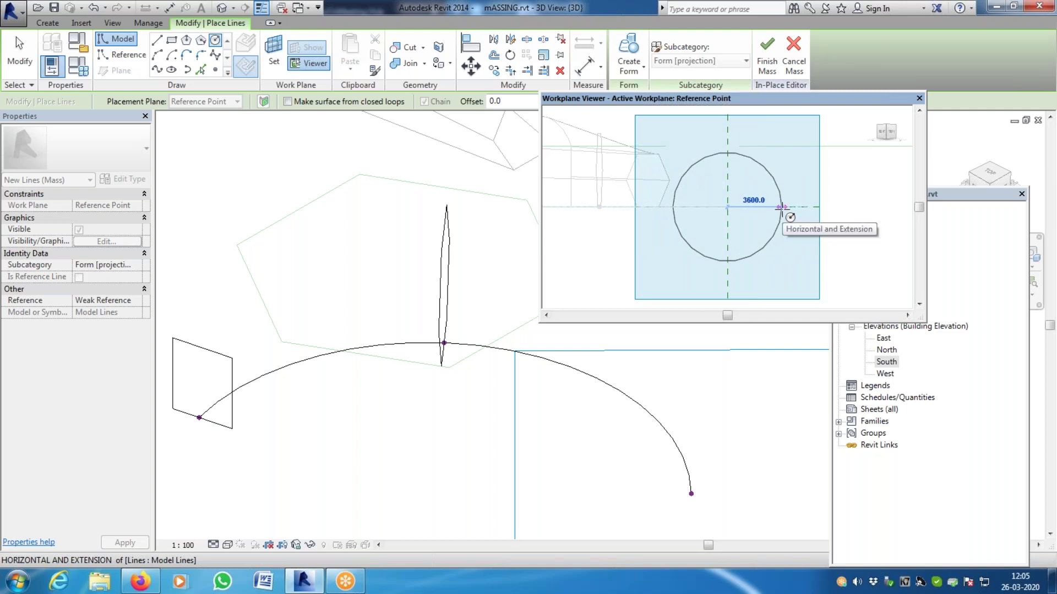
left_click(781, 207)
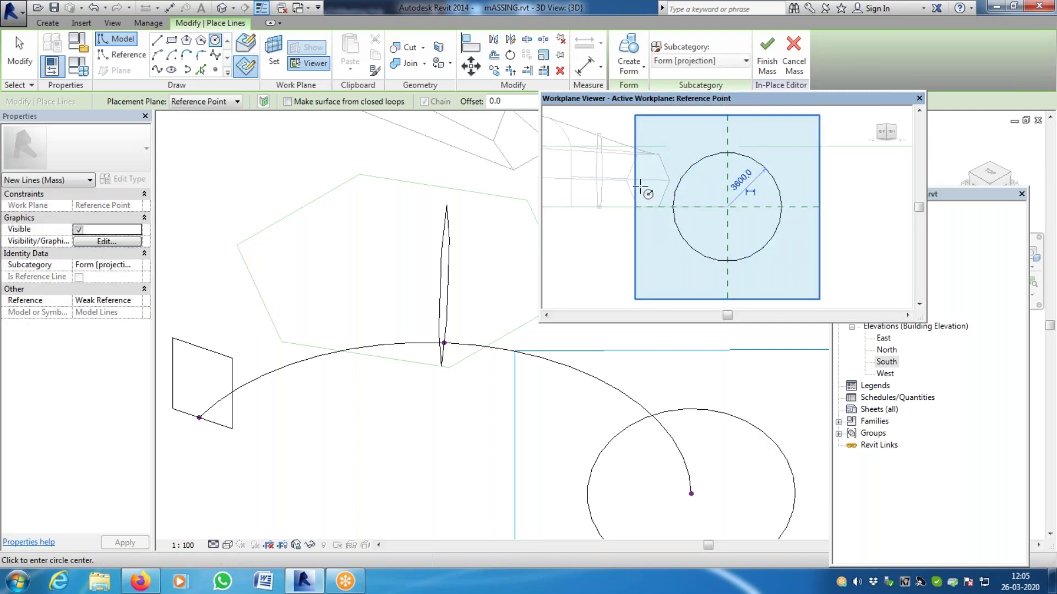
Split the circle at both ends of its horizontal diameter and delete the lower half
left_click(527, 40)
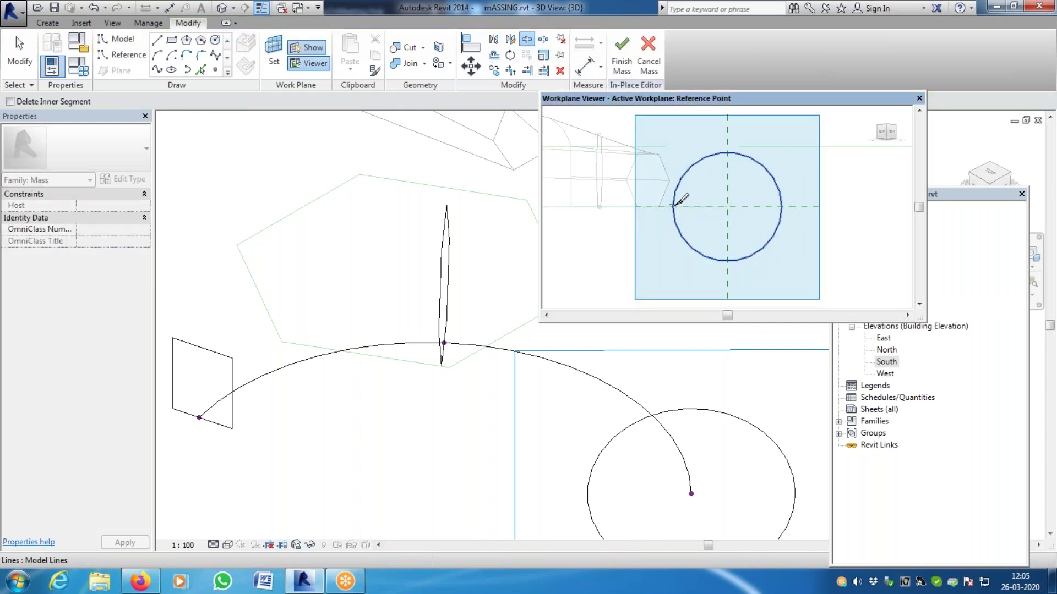
left_click(673, 206)
left_click(782, 207)
left_click(19, 52)
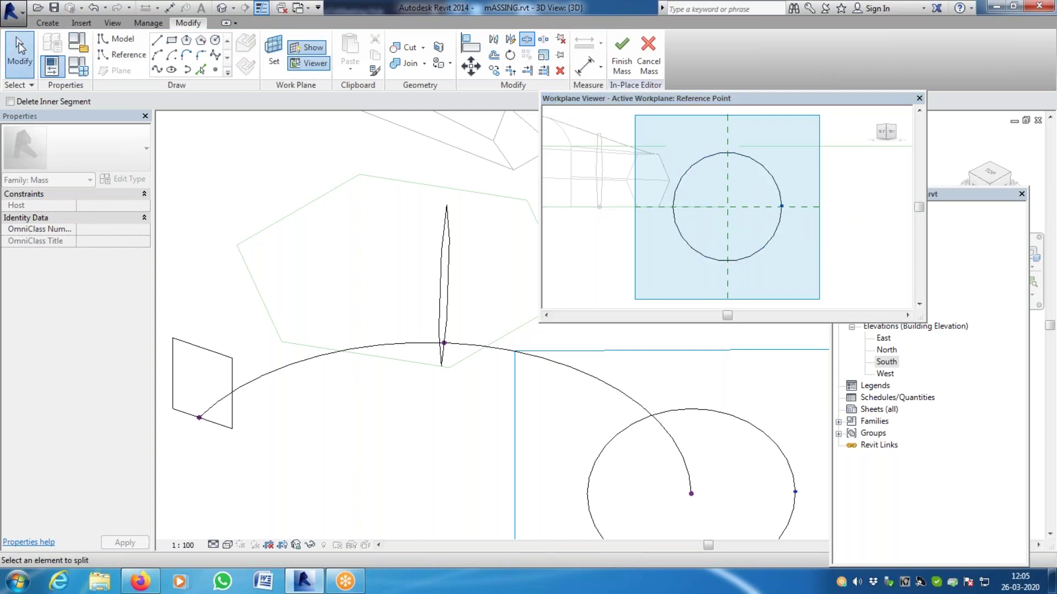
key("Tab")
left_click(751, 262)
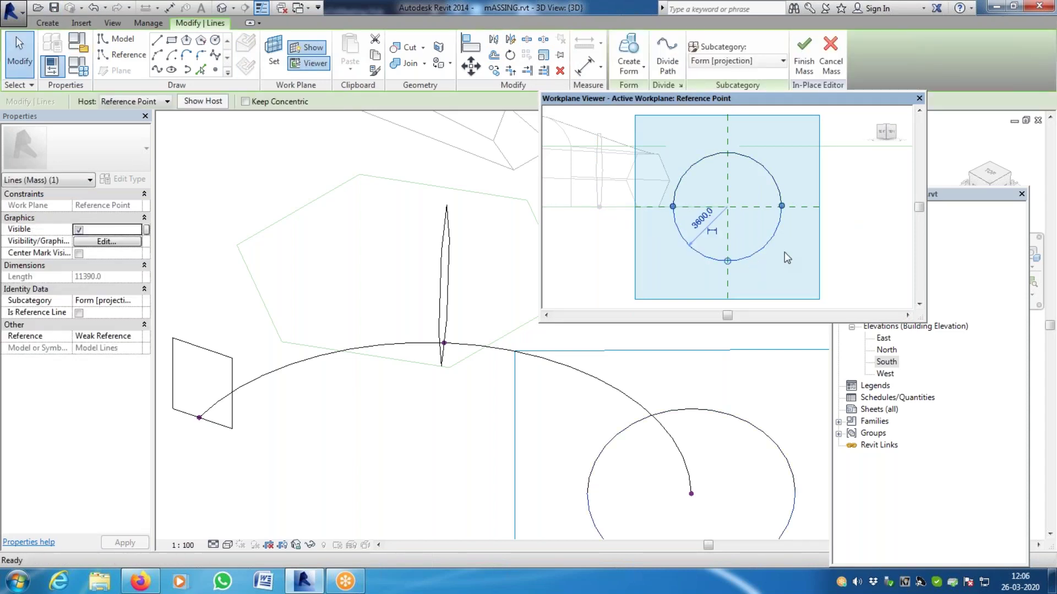
key("Delete")
Draw a horizontal model line between the semicircle's two endpoints to close the profile
left_click(157, 39)
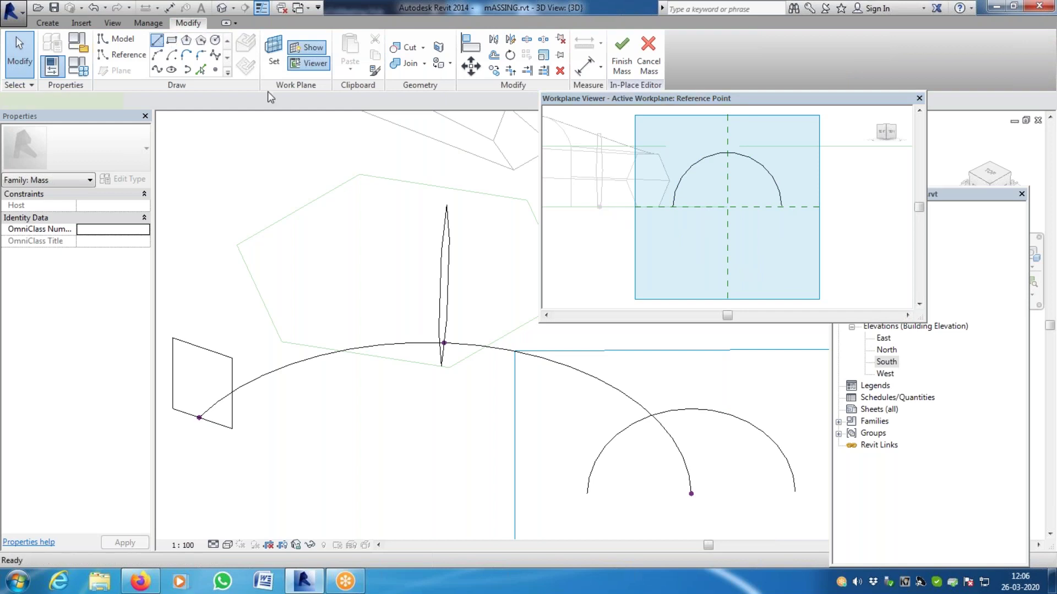
left_click(673, 207)
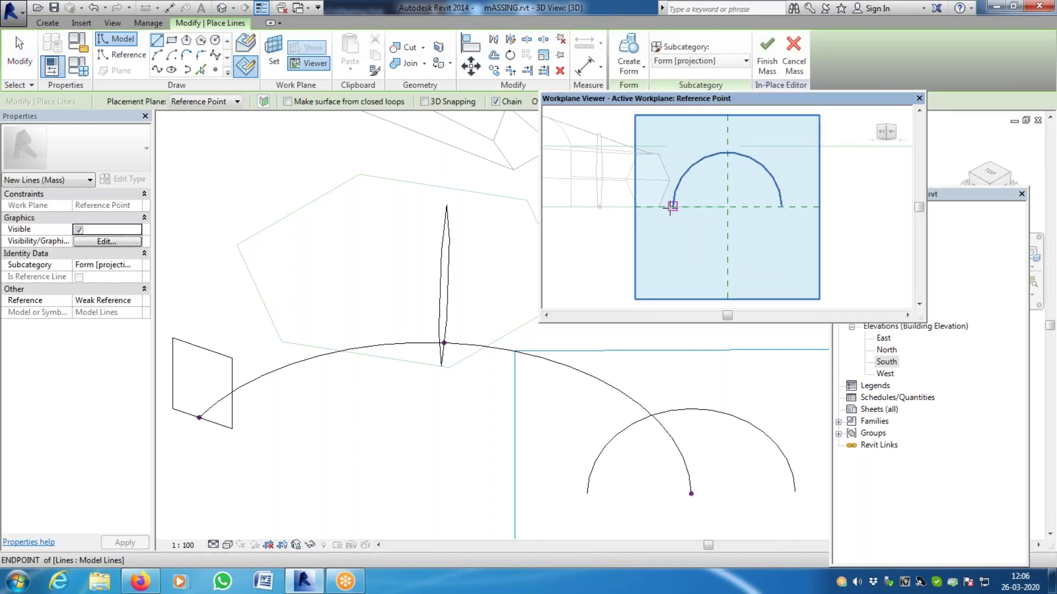
left_click(782, 206)
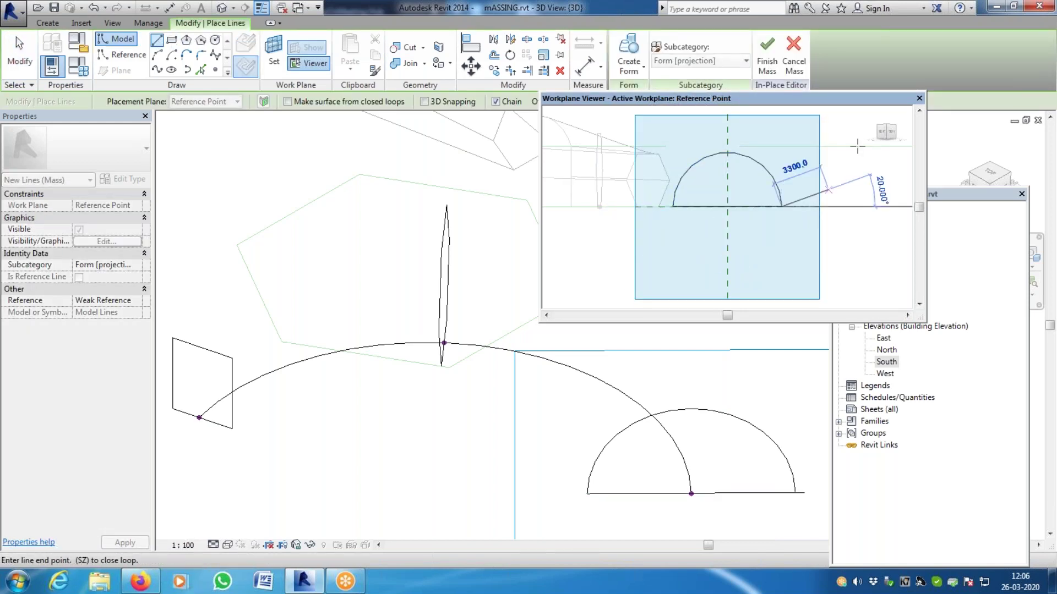
End the line command that closed the semicircle and dismiss the Workplane Viewer
key("Escape")
left_click(920, 99)
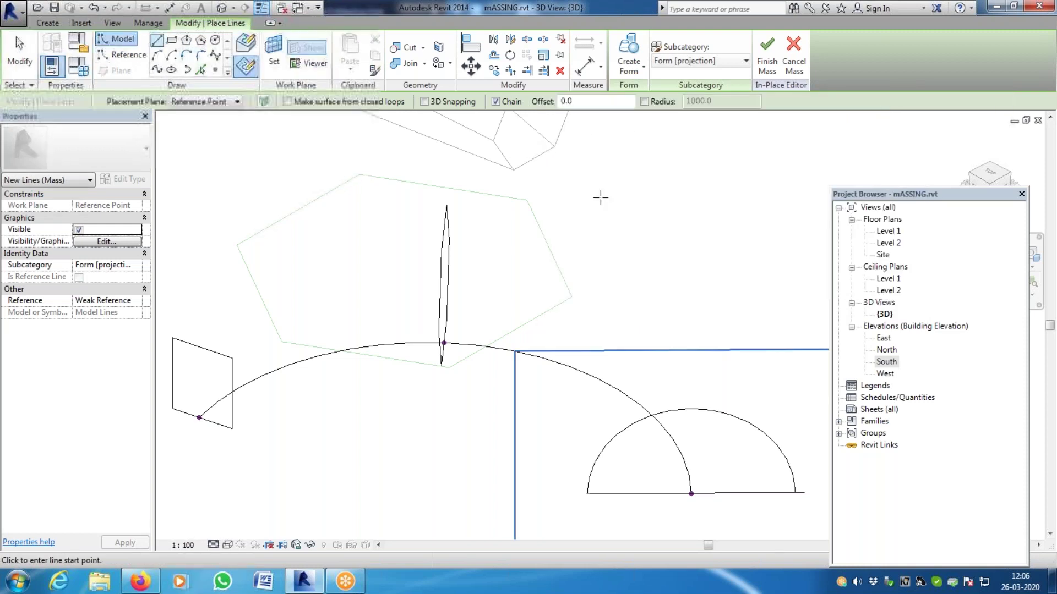
left_click(19, 54)
scroll(382, 264, "down", 5)
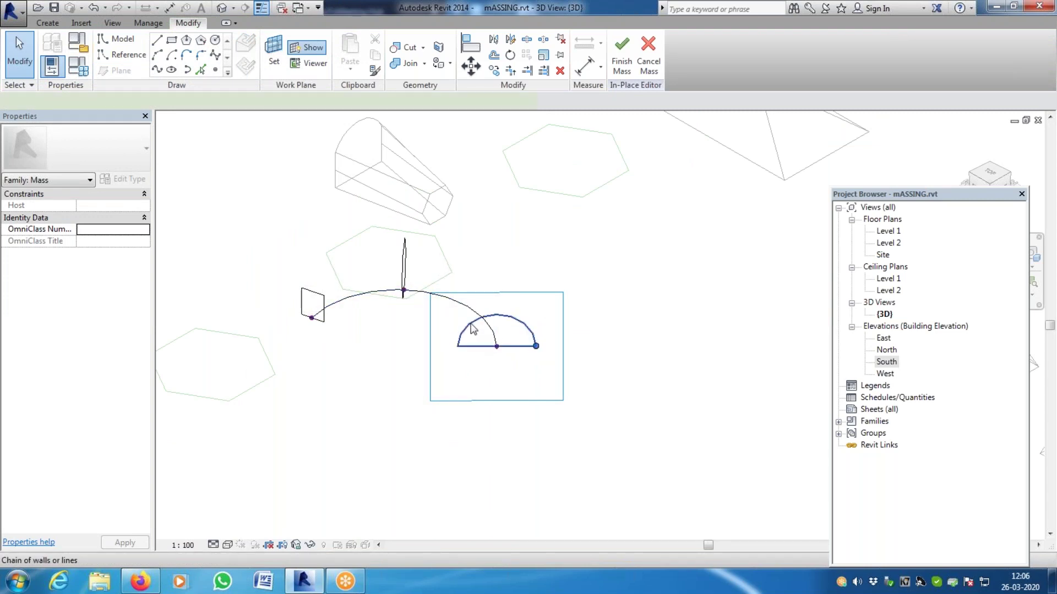
Try to create a solid form from the semicircle, hexagon and rectangle profiles along the arc path
left_click(455, 306)
left_click(339, 299, "ctrl")
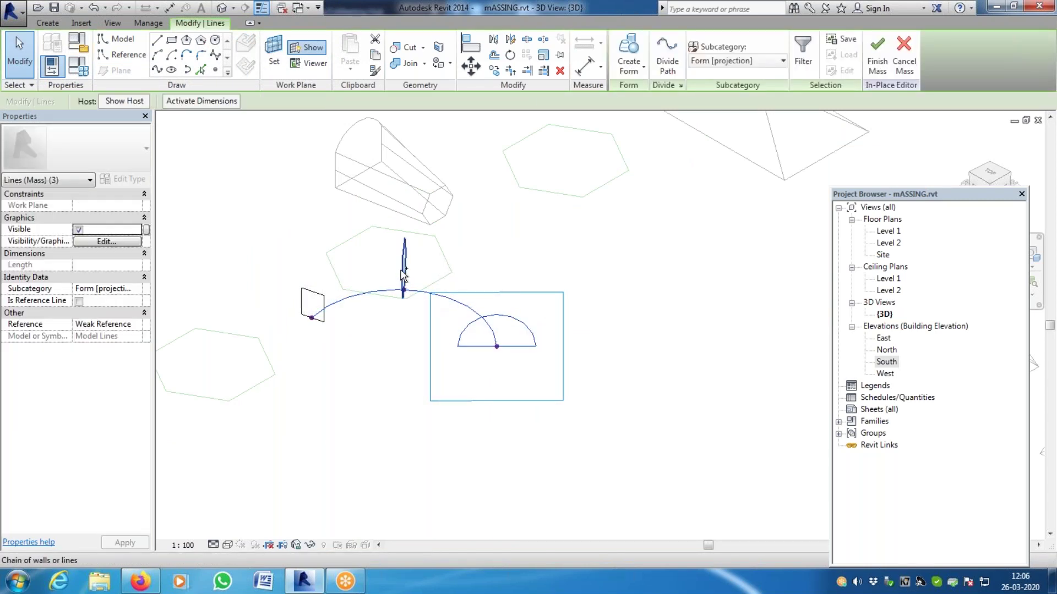
left_click(323, 305, "ctrl")
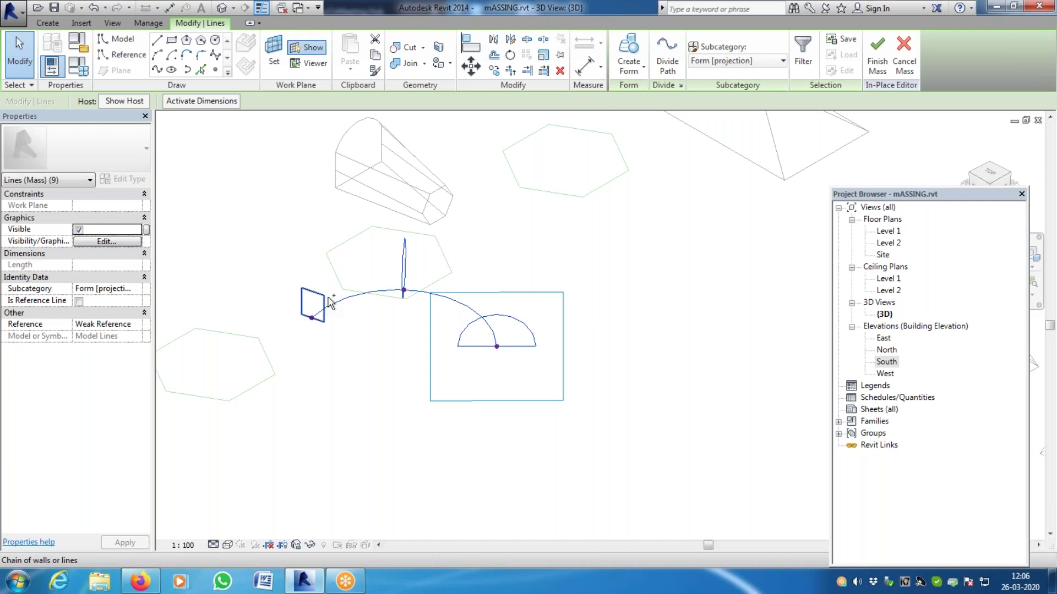
left_click(629, 65)
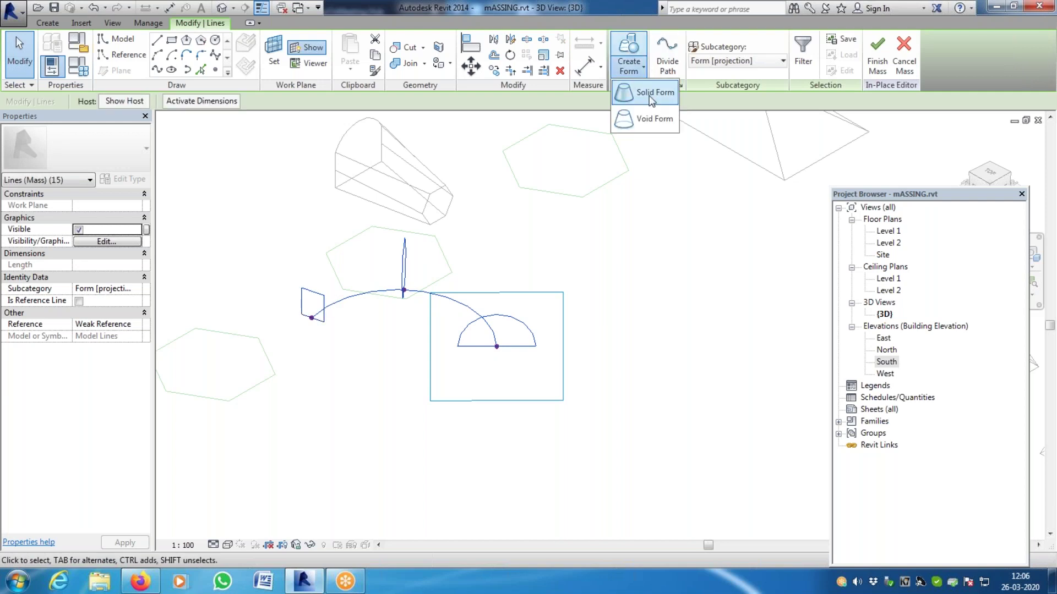
left_click(651, 94)
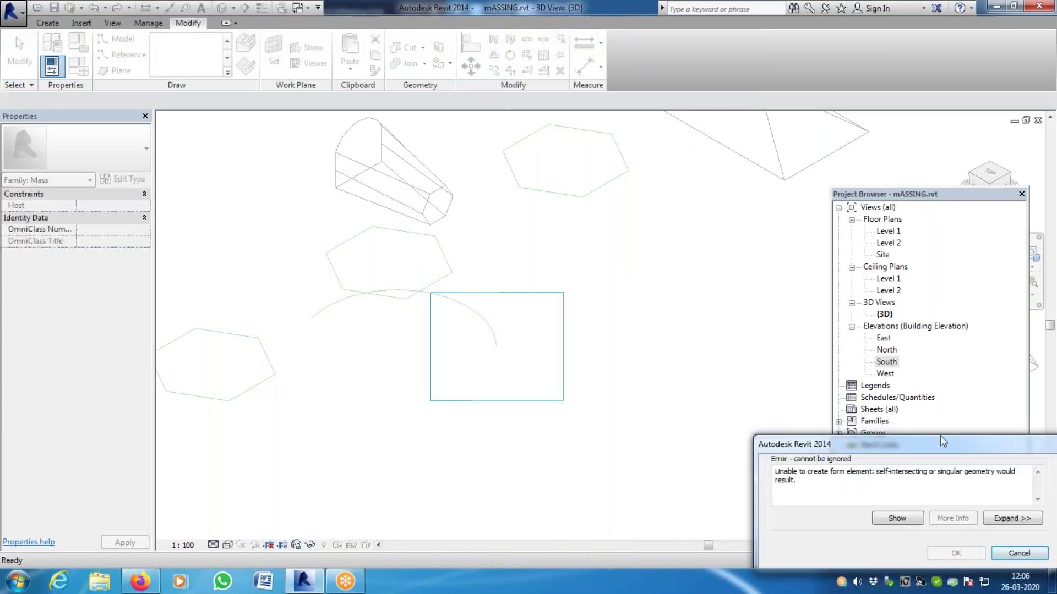
left_click(1019, 553)
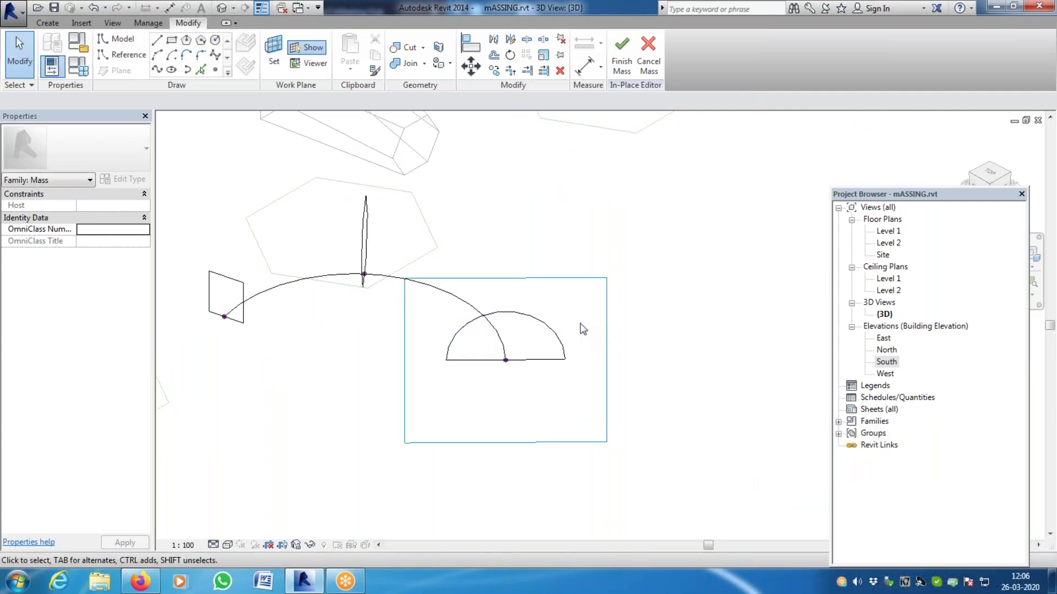
Set the work plane to the mid-arc reference point, show it in the Workplane Viewer, and select the whole hexagon profile
left_click(309, 64)
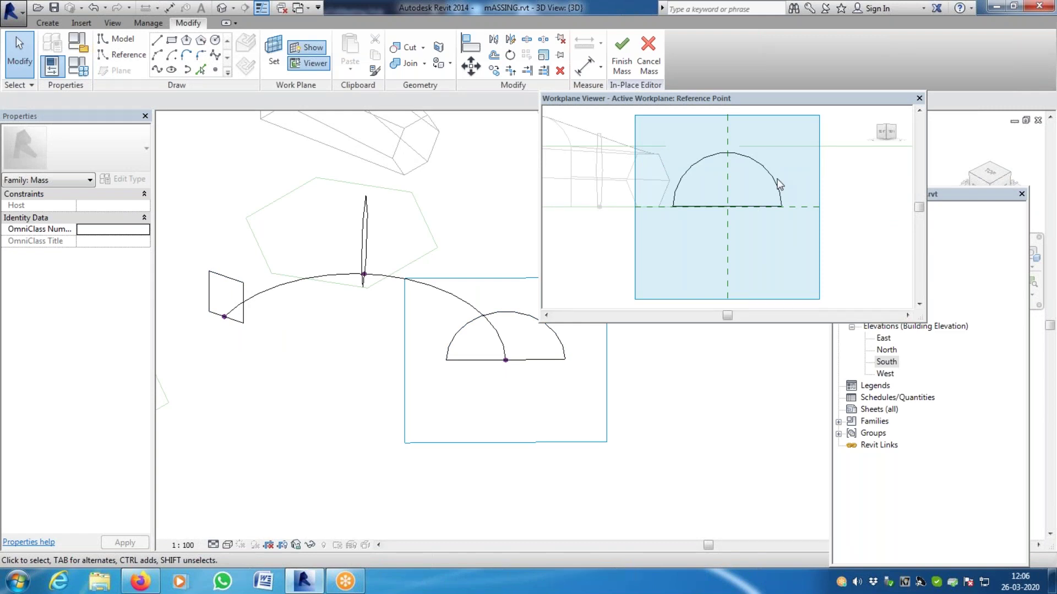
left_click(919, 98)
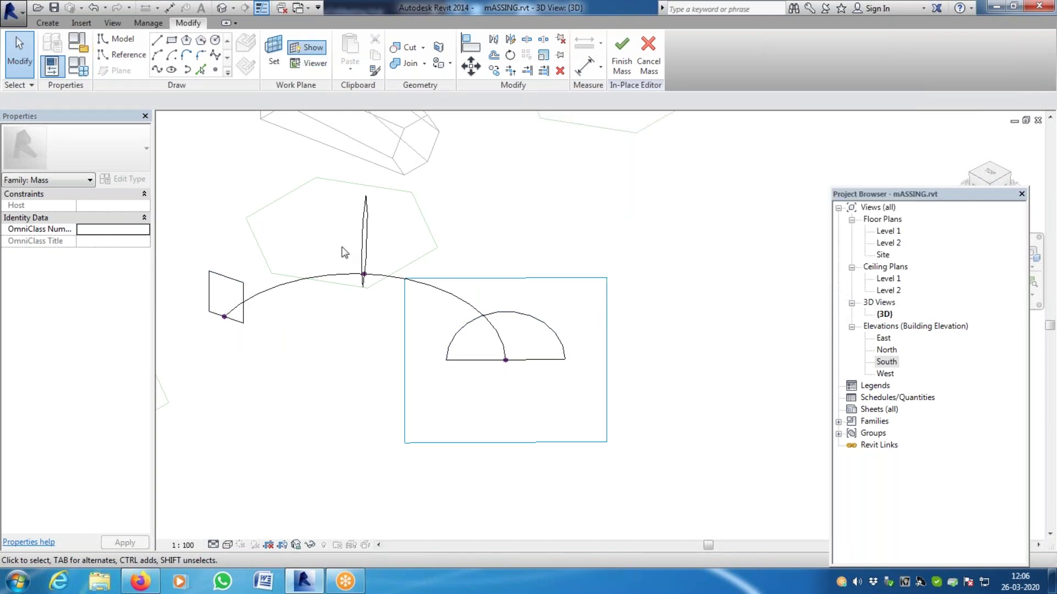
key("Tab")
left_click(365, 275)
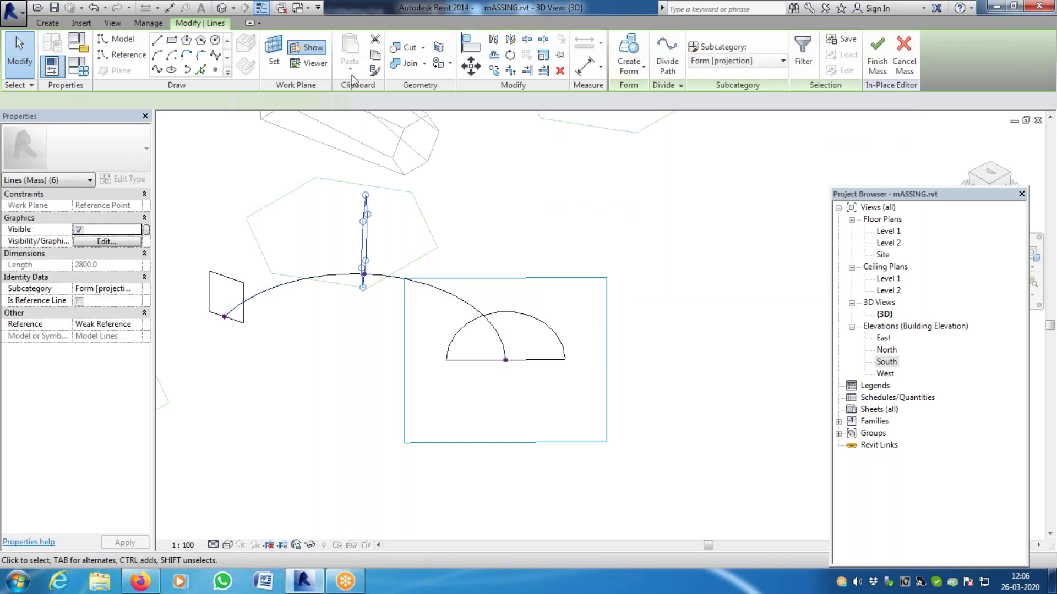
left_click(312, 63)
left_click(274, 52)
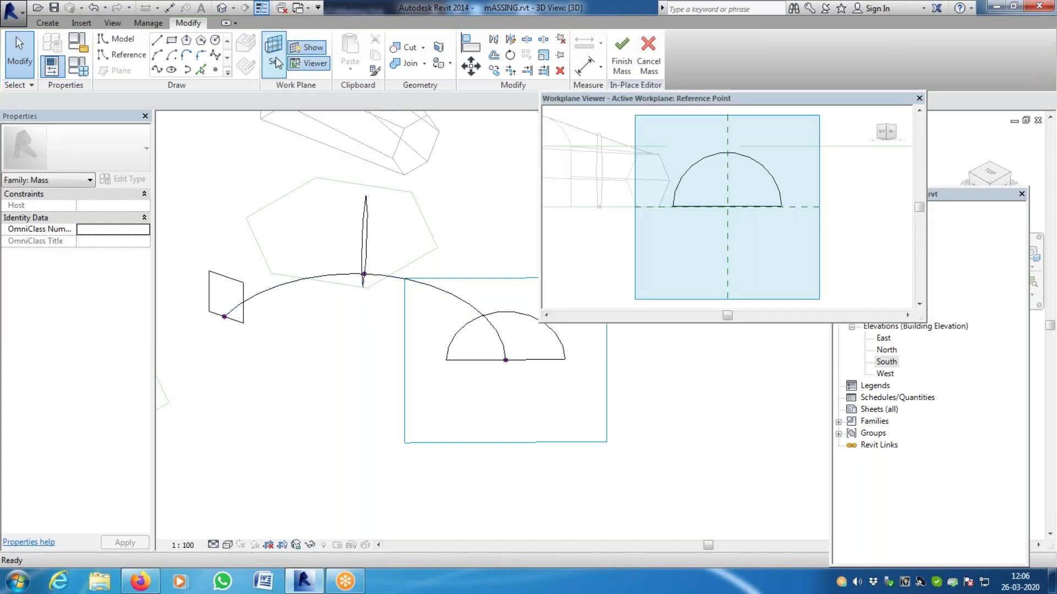
left_click(365, 269)
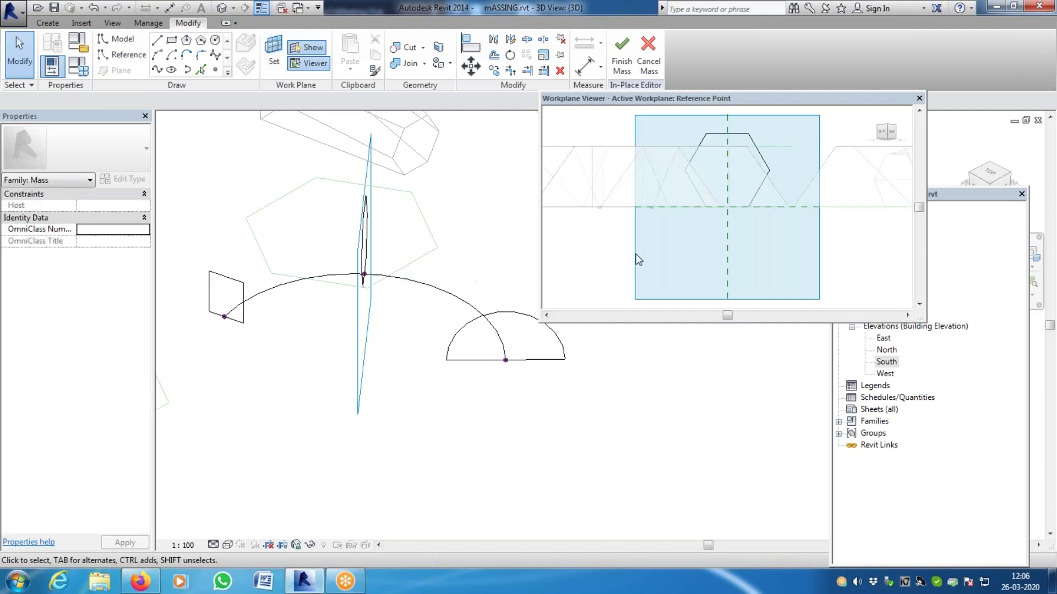
scroll(760, 142, "up", 3)
scroll(757, 157, "up", 3)
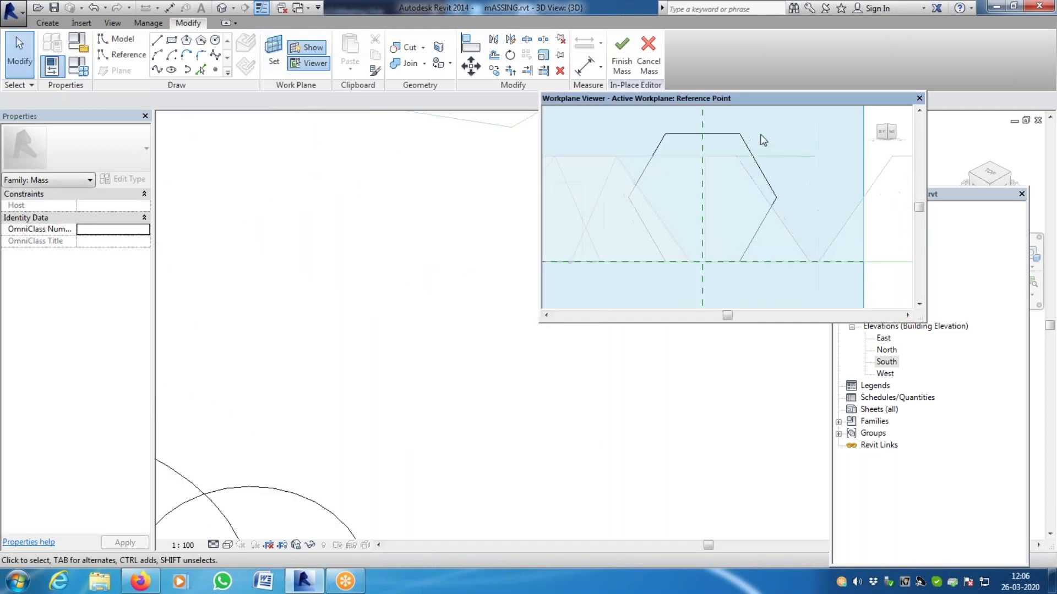
left_click(753, 169)
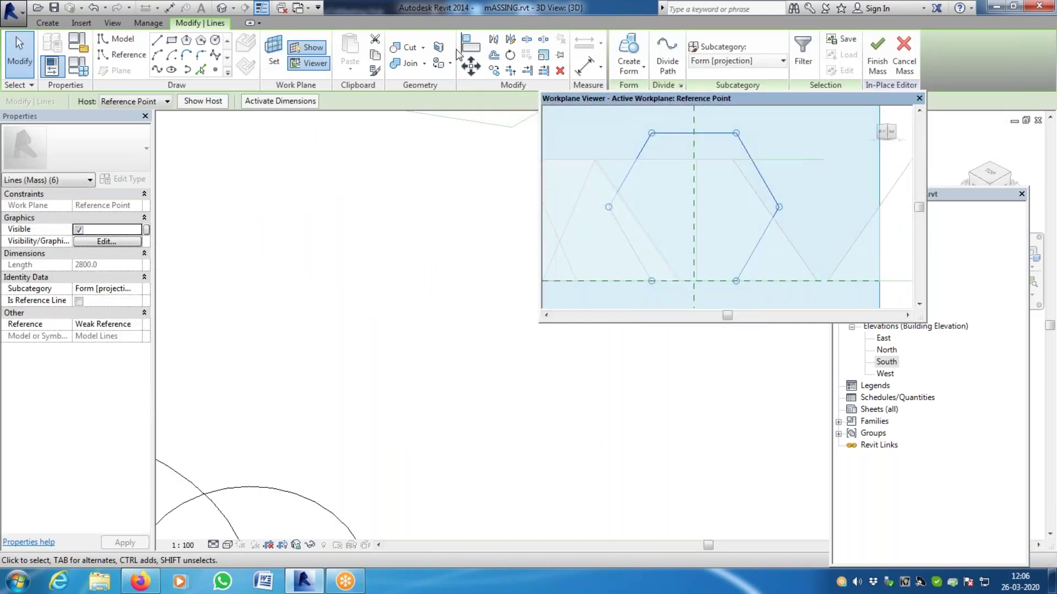
left_click(543, 54)
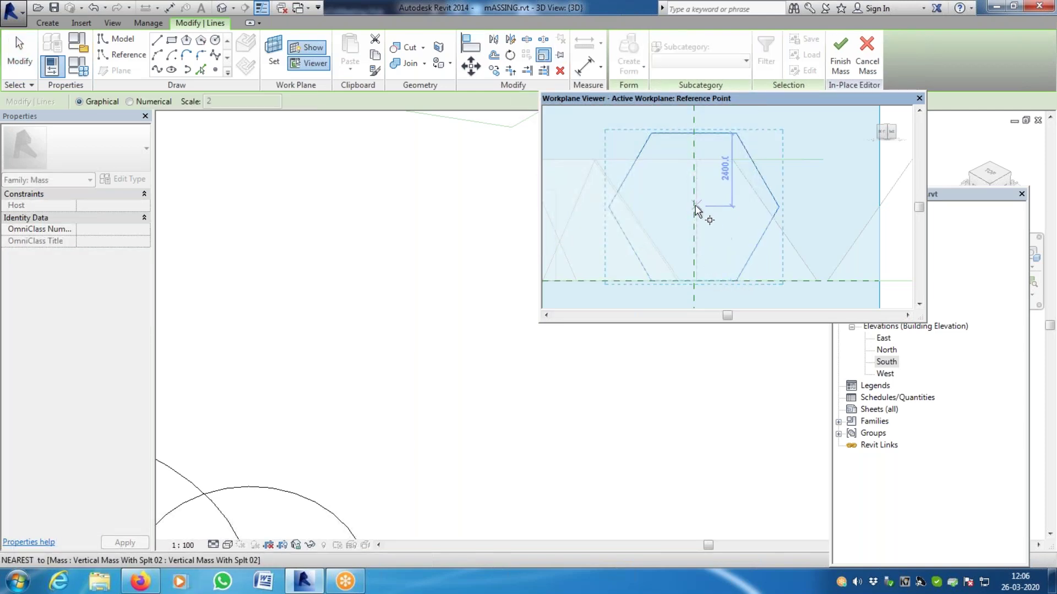
left_click(755, 165)
left_click(707, 197)
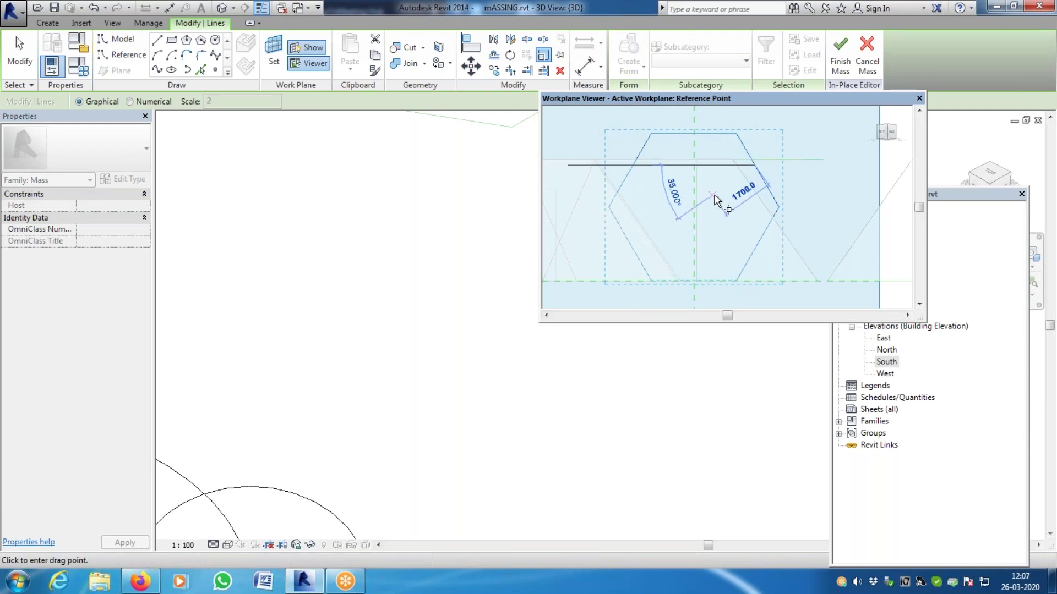
key("Escape")
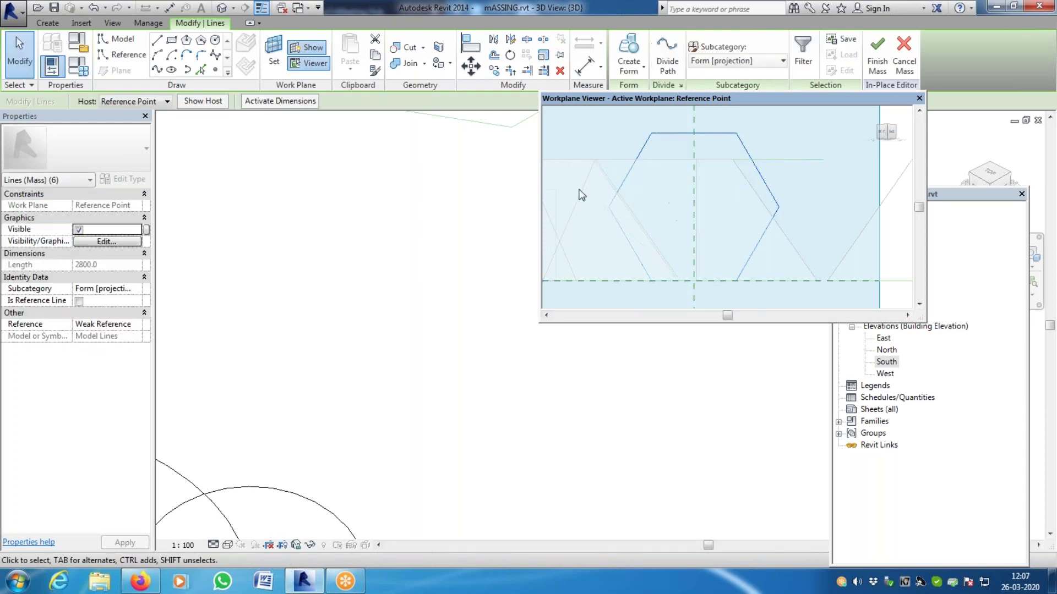
Scale the hexagon down graphically about its centre to a side length of about 1765.5
left_click(543, 55)
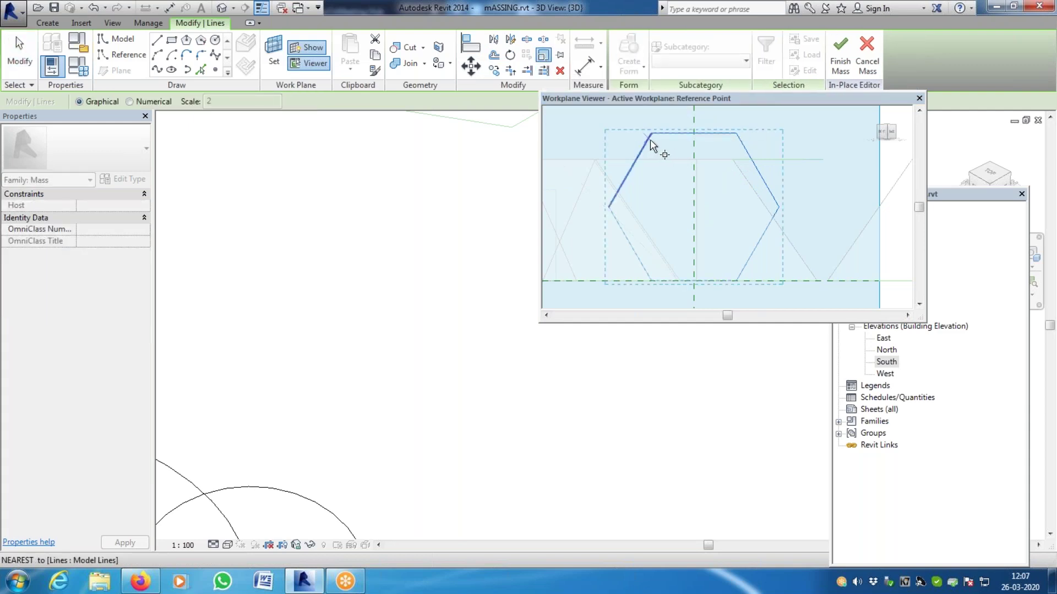
left_click(695, 204)
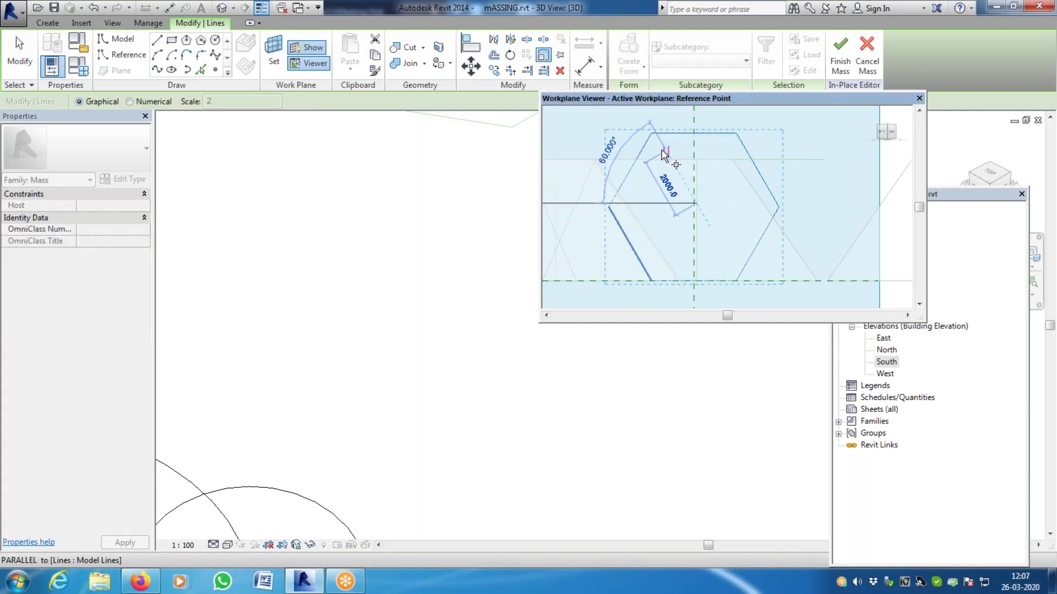
left_click(604, 203)
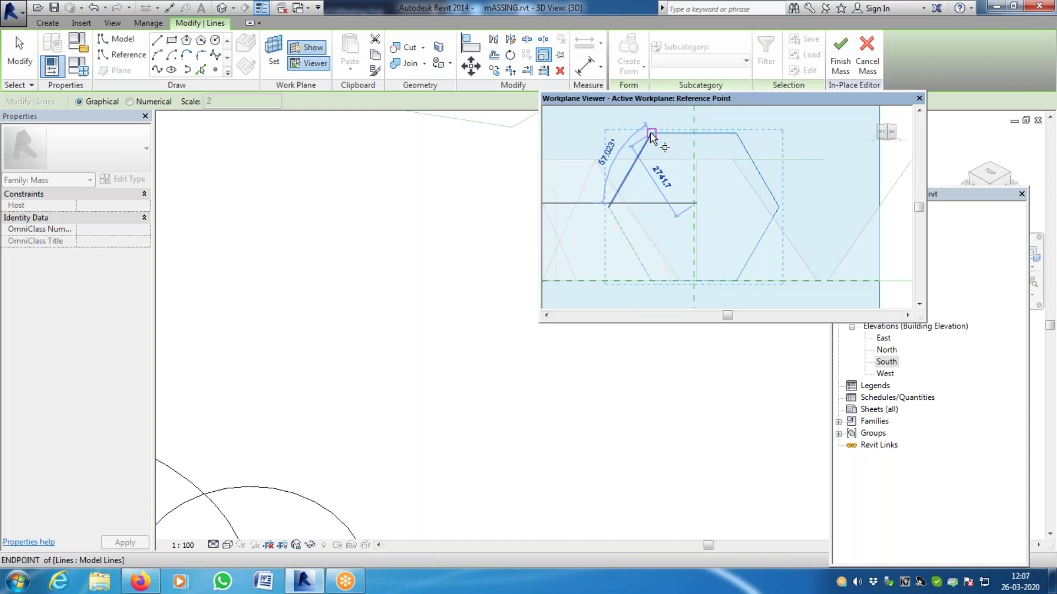
left_click(666, 161)
key("Escape")
left_click(710, 251)
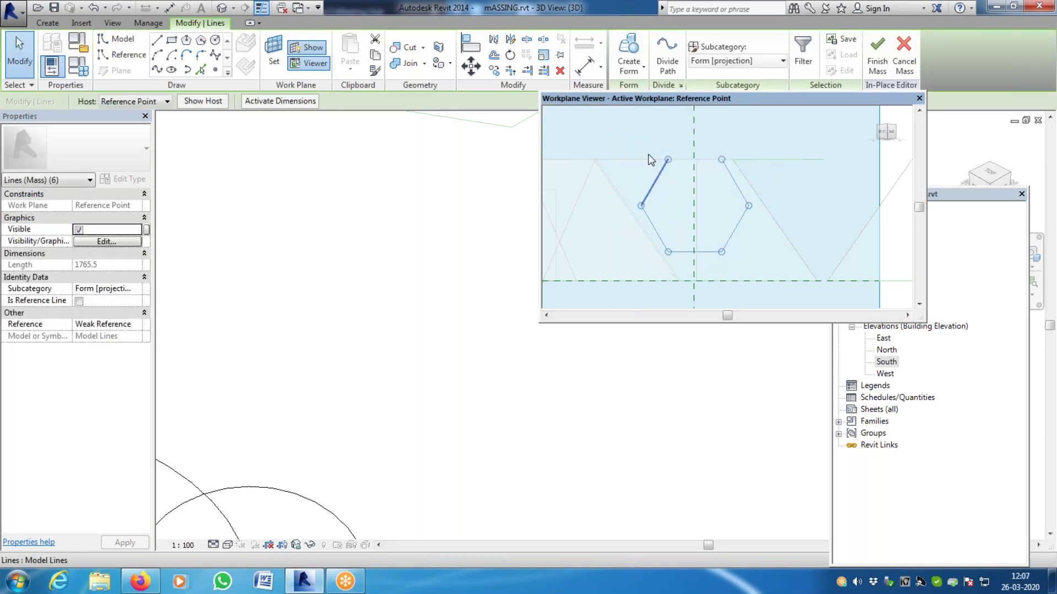
Move the whole hexagon straight down so its base midpoint sits on the mid-arc reference point, and close the Workplane Viewer
left_click_drag(634, 136, 771, 275)
key("m")
key("v")
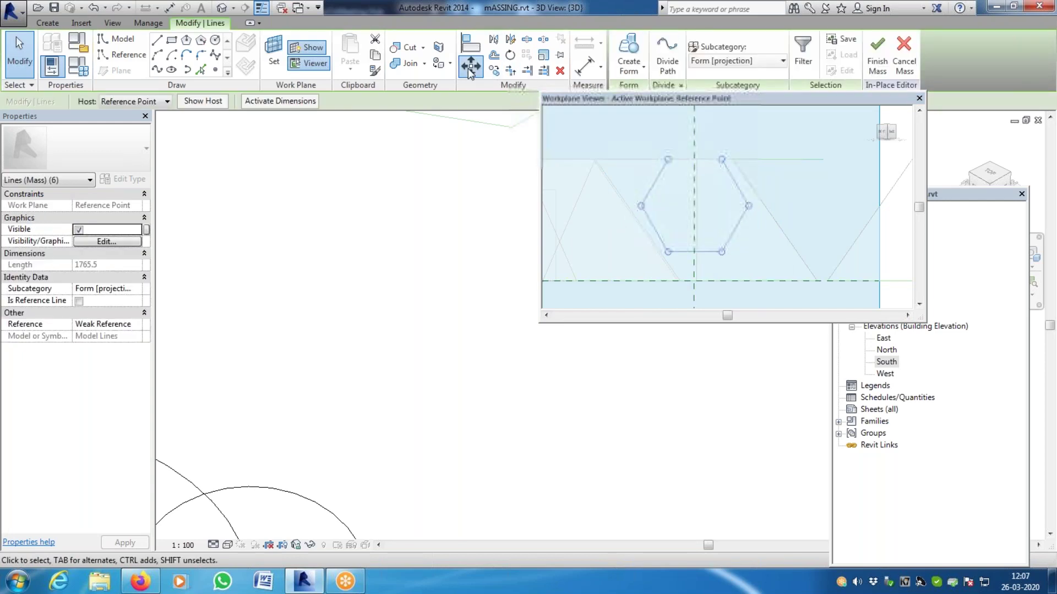
left_click(695, 252)
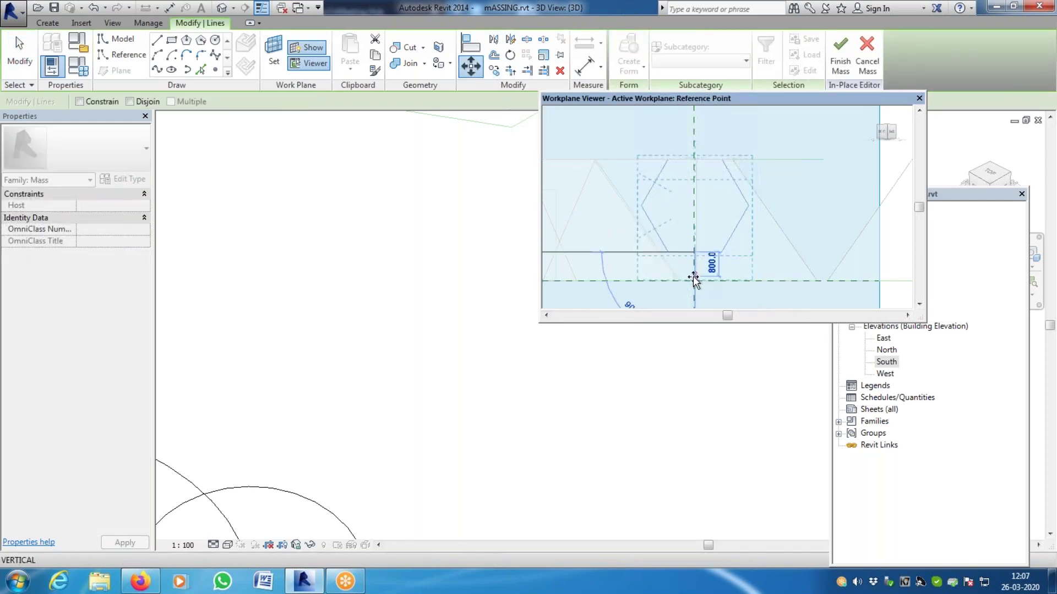
left_click(695, 280)
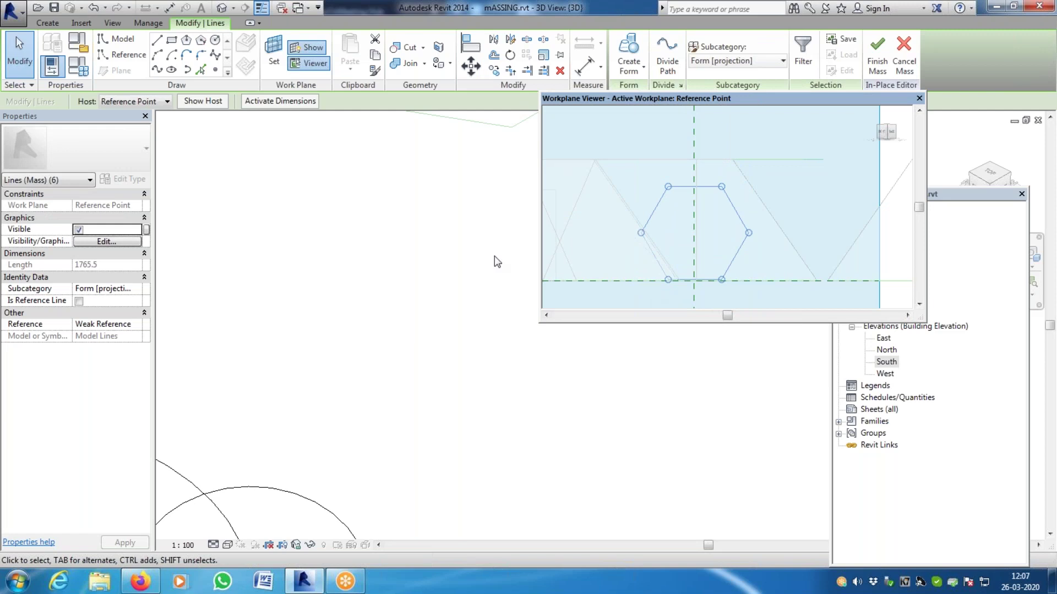
left_click(919, 98)
scroll(373, 284, "down", 3)
scroll(372, 285, "up", 3)
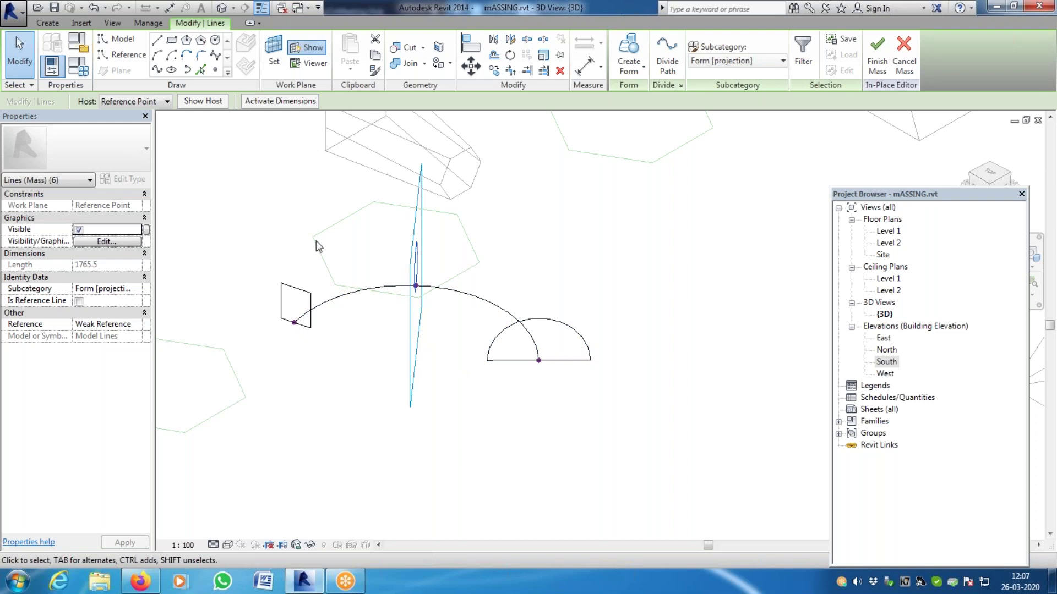
key("Tab")
left_click(499, 309)
left_click(434, 264)
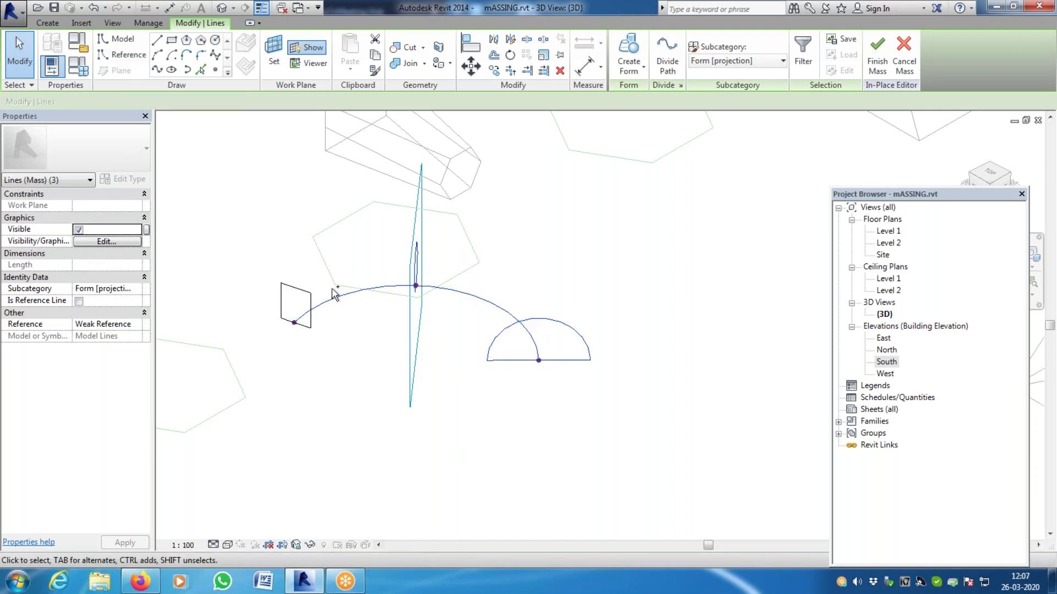
left_click(579, 252)
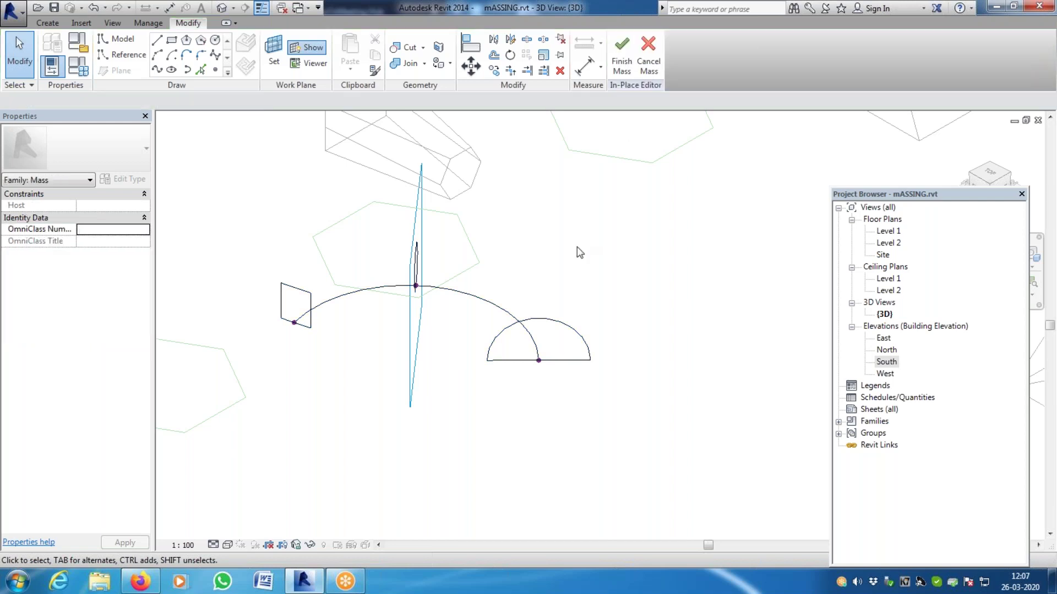
Try again to create a solid form from the arc path, semicircle, rectangle and scaled-down hexagon
left_click(559, 324)
left_click(497, 309, "ctrl")
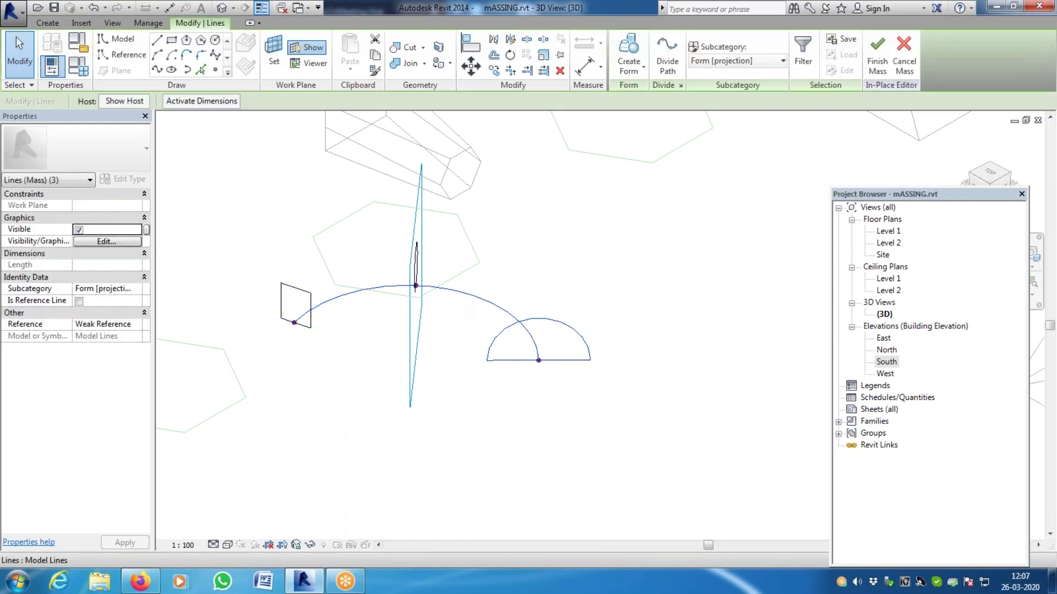
key("Tab")
left_click(311, 298, "ctrl")
left_click(311, 297, "ctrl")
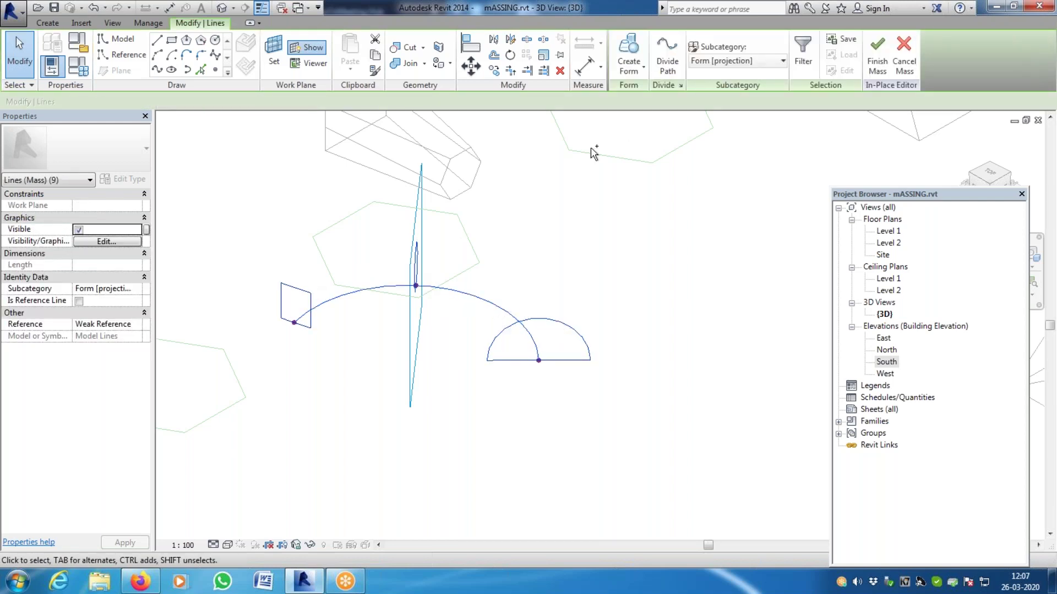
left_click(630, 69)
left_click(646, 93)
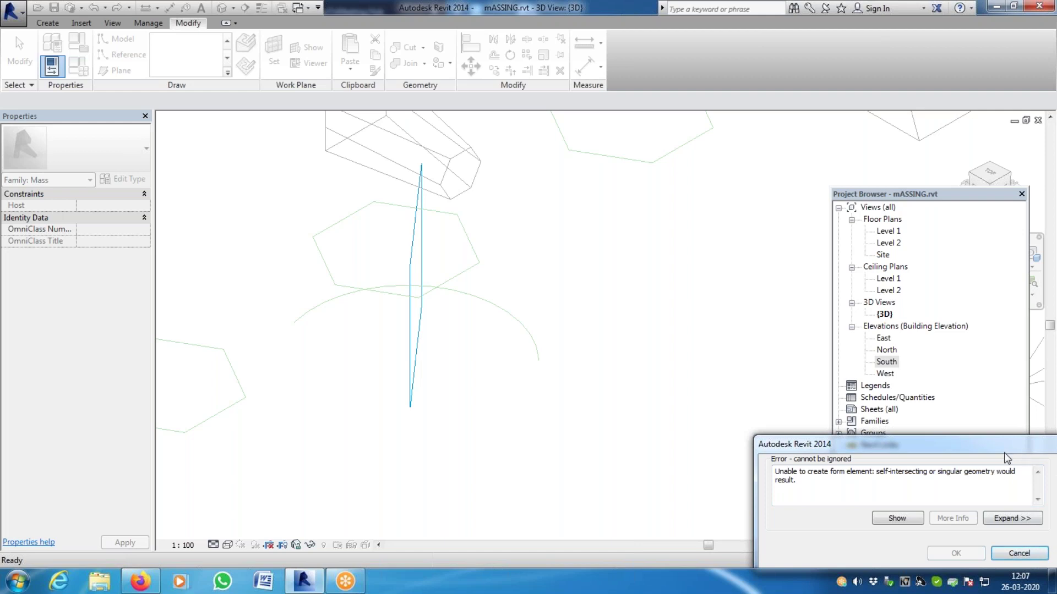
left_click_drag(1004, 453, 895, 443)
left_click(912, 548)
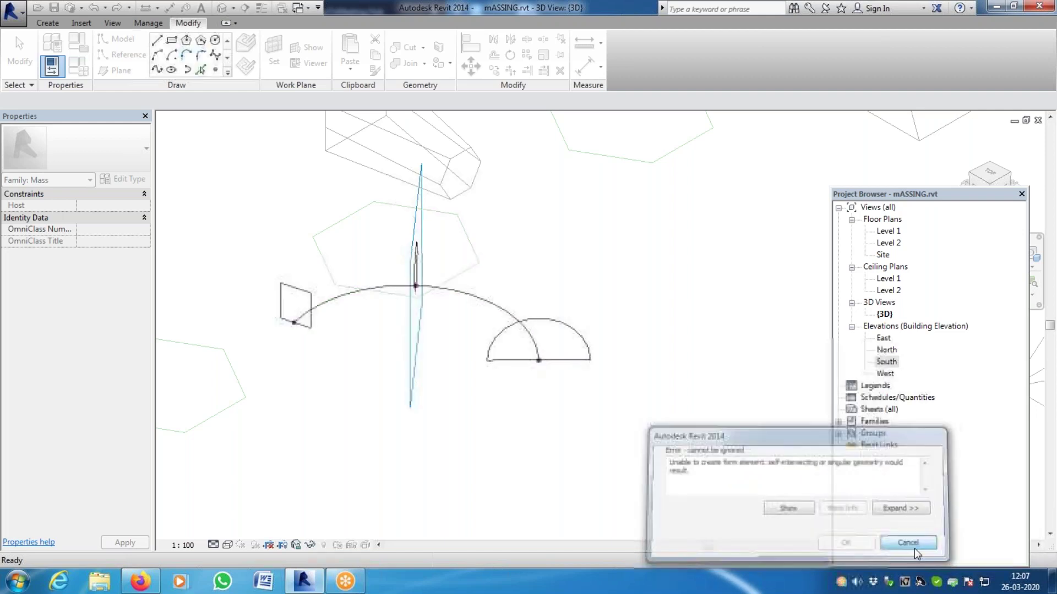
Set the work plane to the reference point at the semicircle end of the arc
scroll(378, 297, "up", 3)
scroll(464, 267, "up", 2)
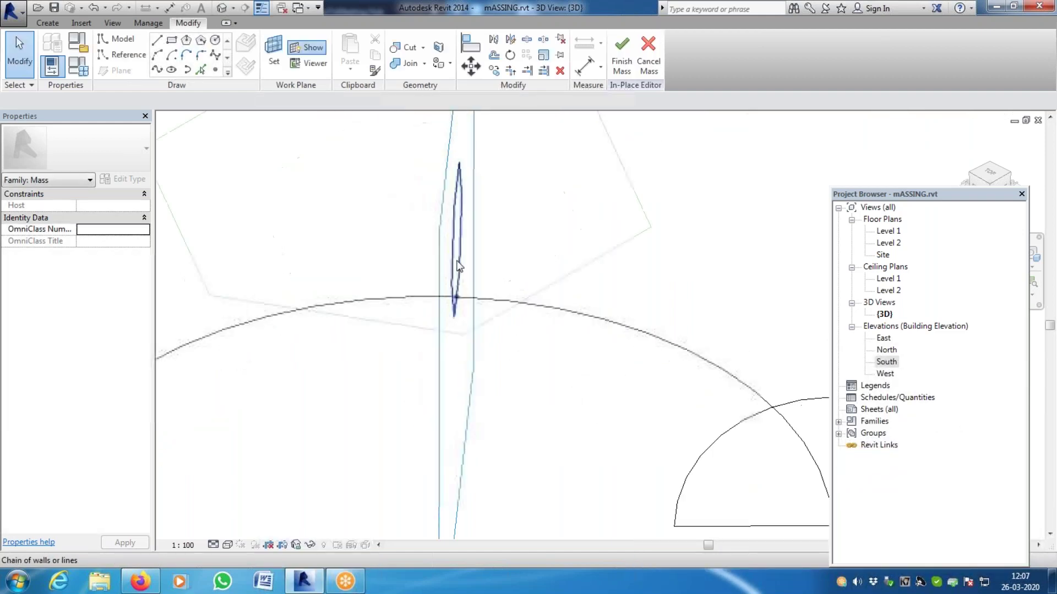
scroll(618, 396, "down", 4)
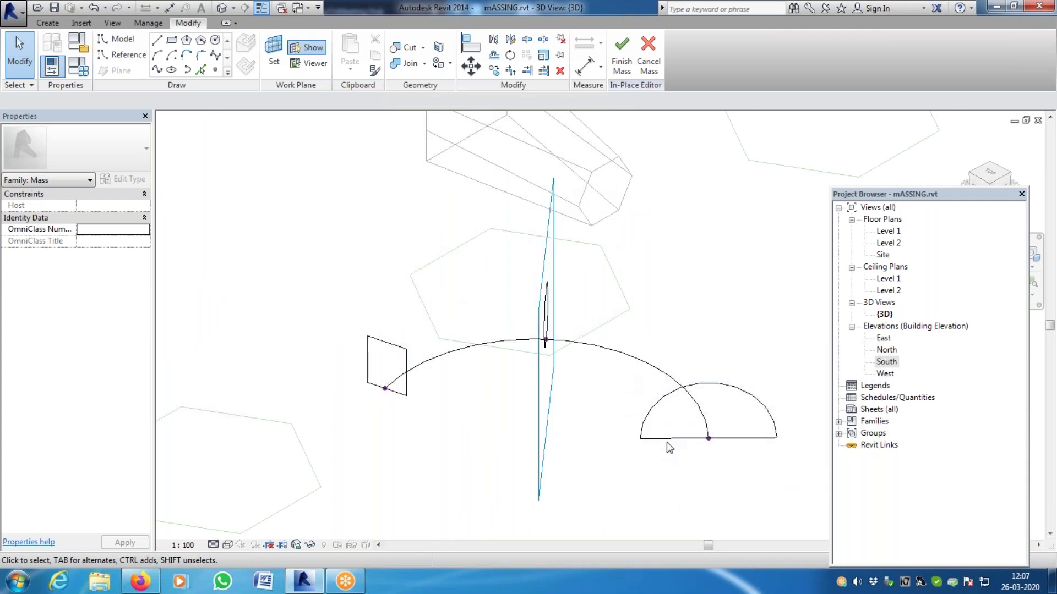
left_click(268, 51)
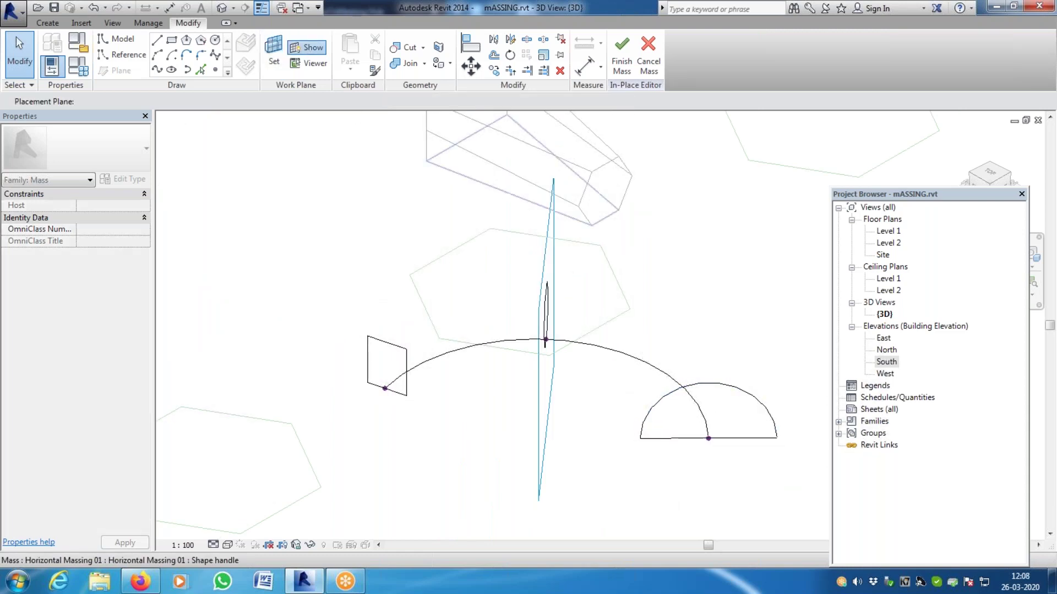
left_click(708, 438)
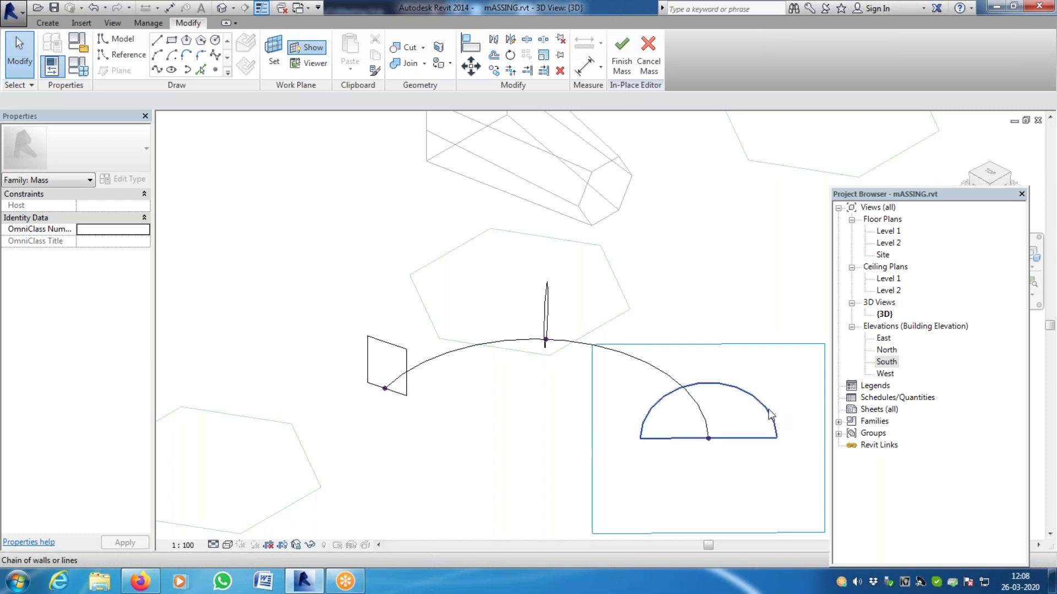
Scale the whole semicircle down graphically about its baseline centre to a little under half its size in the Workplane Viewer, then close the viewer
left_click(310, 63)
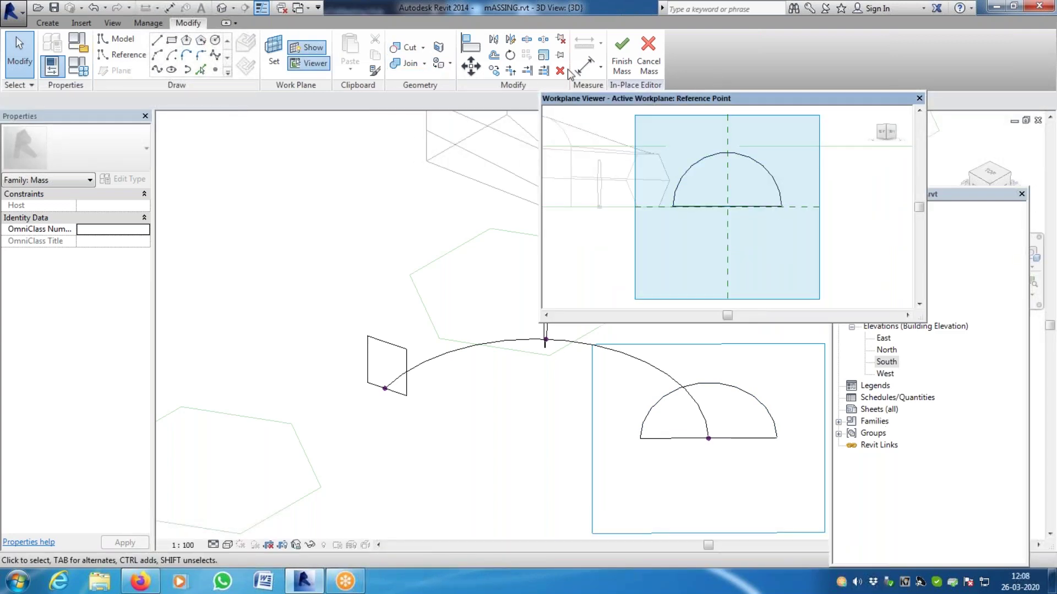
left_click(543, 55)
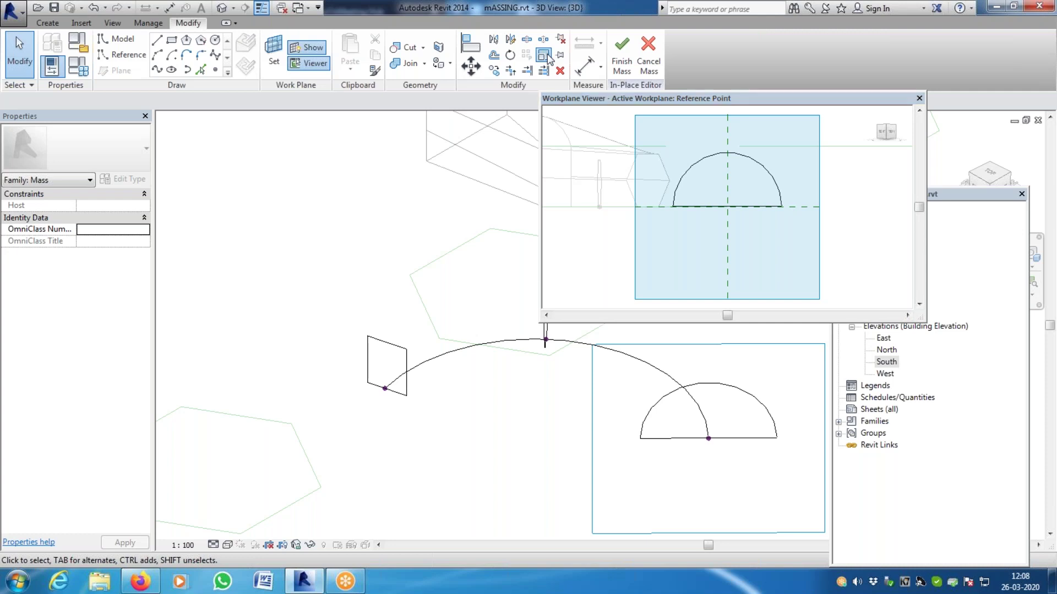
left_click(762, 166)
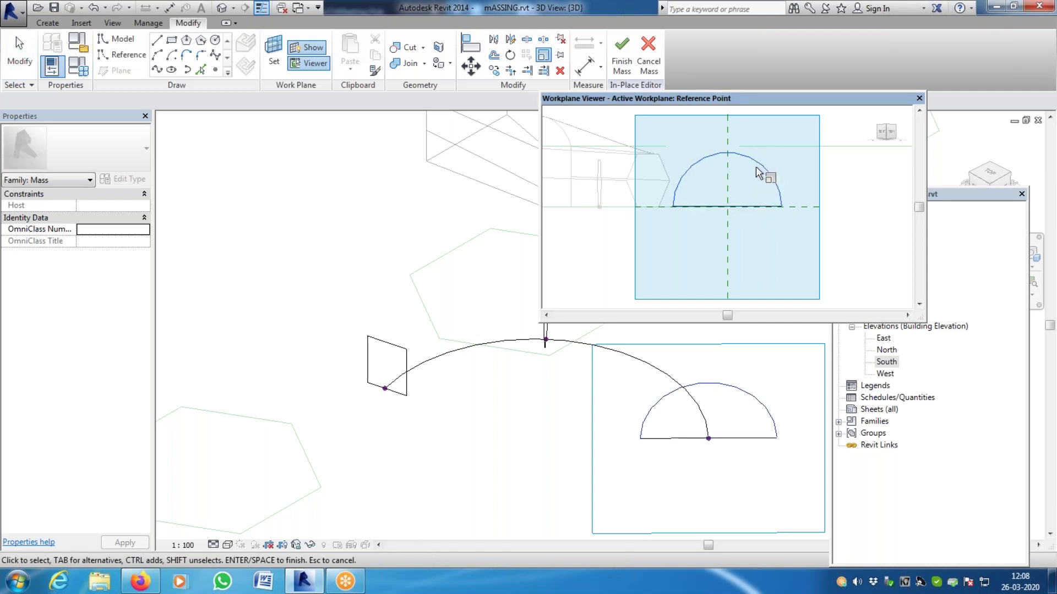
key("Escape")
key("Escape")
left_click_drag(669, 144, 819, 257)
left_click(541, 57)
left_click(728, 207)
left_click(782, 208)
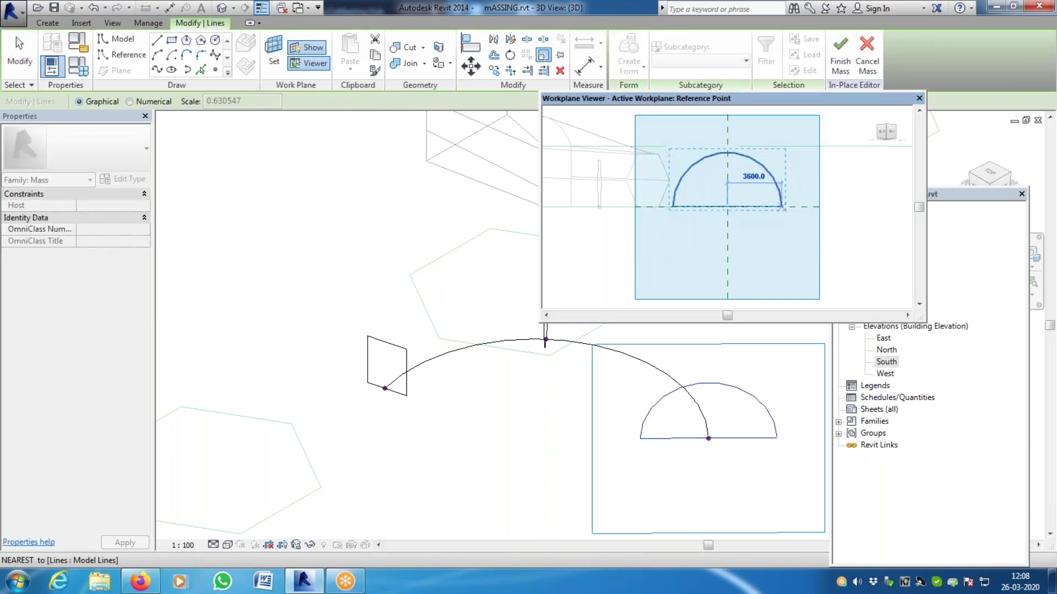
left_click(752, 210)
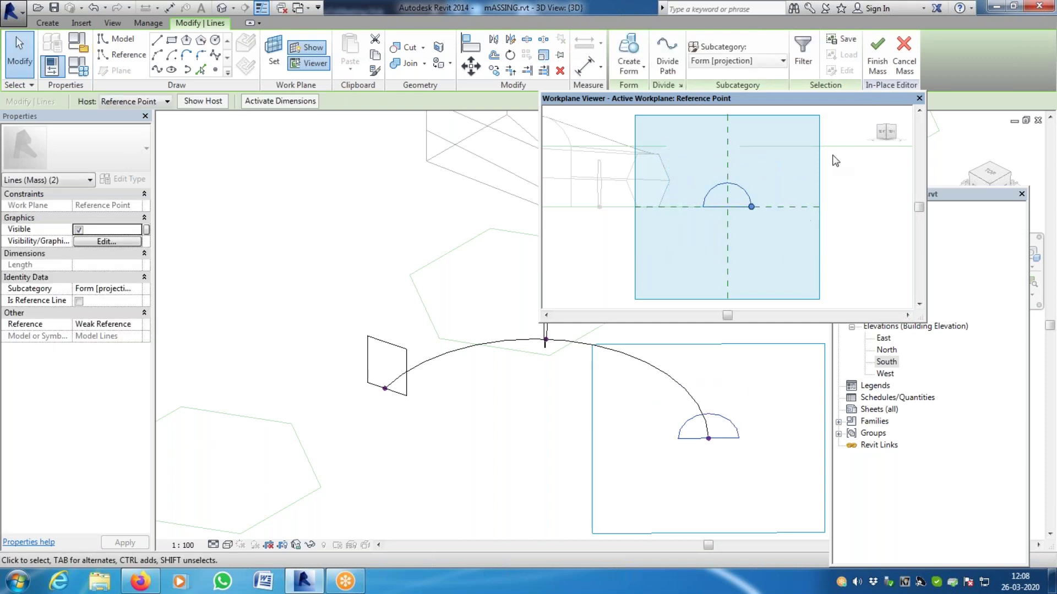
left_click(918, 98)
key("Escape")
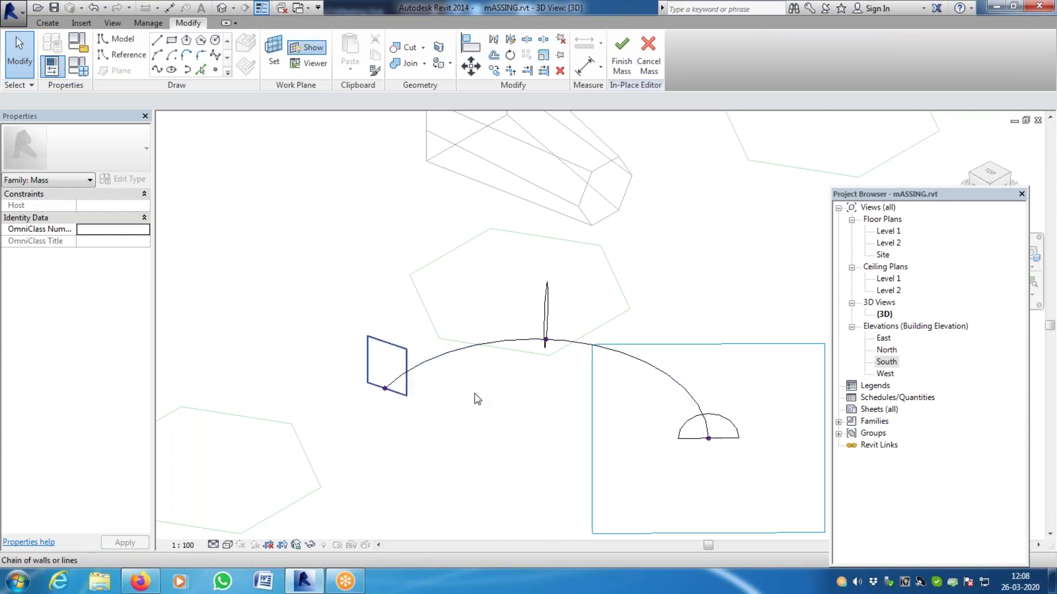
Try to create a solid form from the scaled-down semicircle, the arc path, the hexagon and the rectangle
key("Tab")
left_click(725, 427)
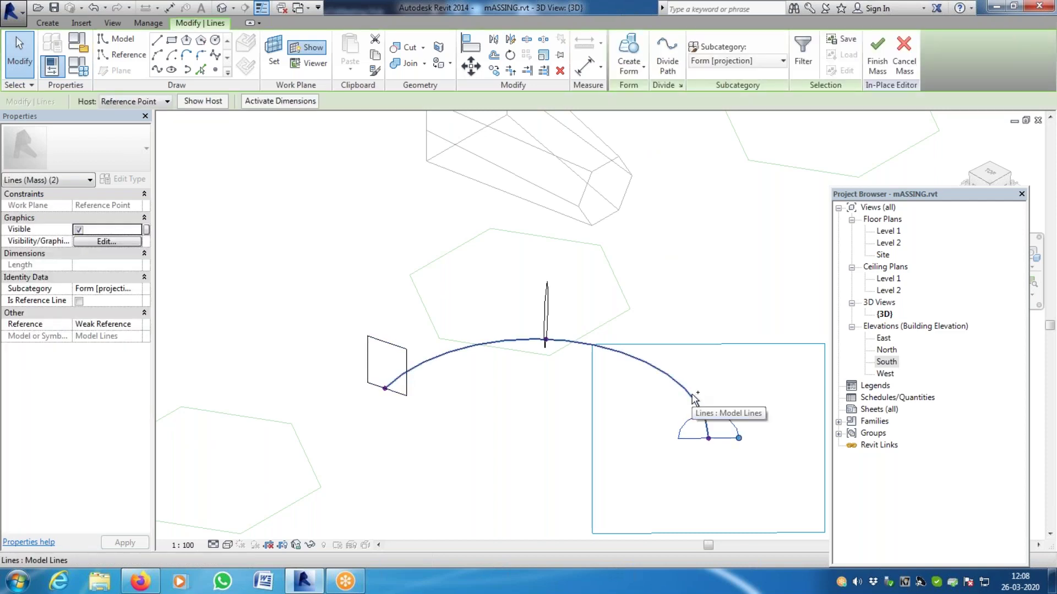
left_click(692, 397, "ctrl")
left_click(546, 308, "ctrl")
left_click(392, 345, "ctrl")
left_click(624, 191, "ctrl")
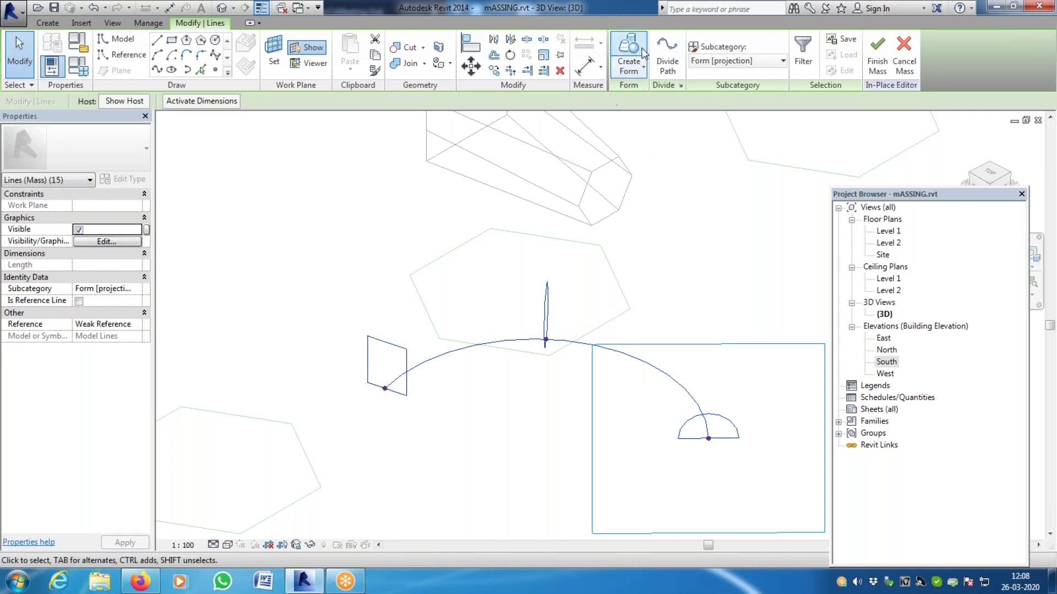
left_click(643, 66)
left_click(648, 93)
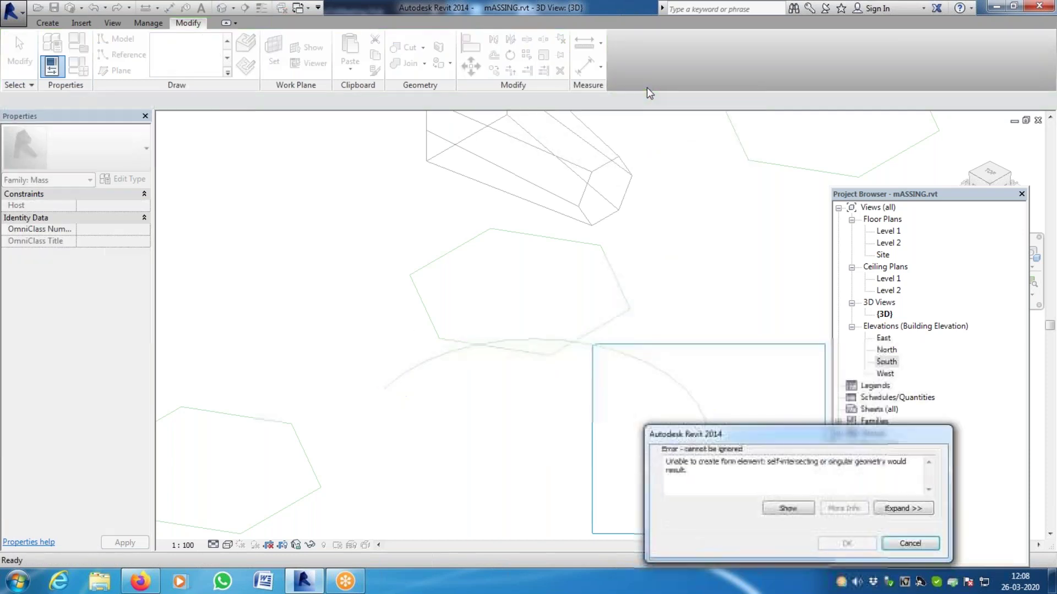
left_click(909, 543)
Examine from another 3D angle how the hexagon's base meets its reference point and how the rectangle's sides are split into segments
scroll(566, 434, "up", 3)
scroll(630, 292, "up", 1)
scroll(415, 283, "down", 5)
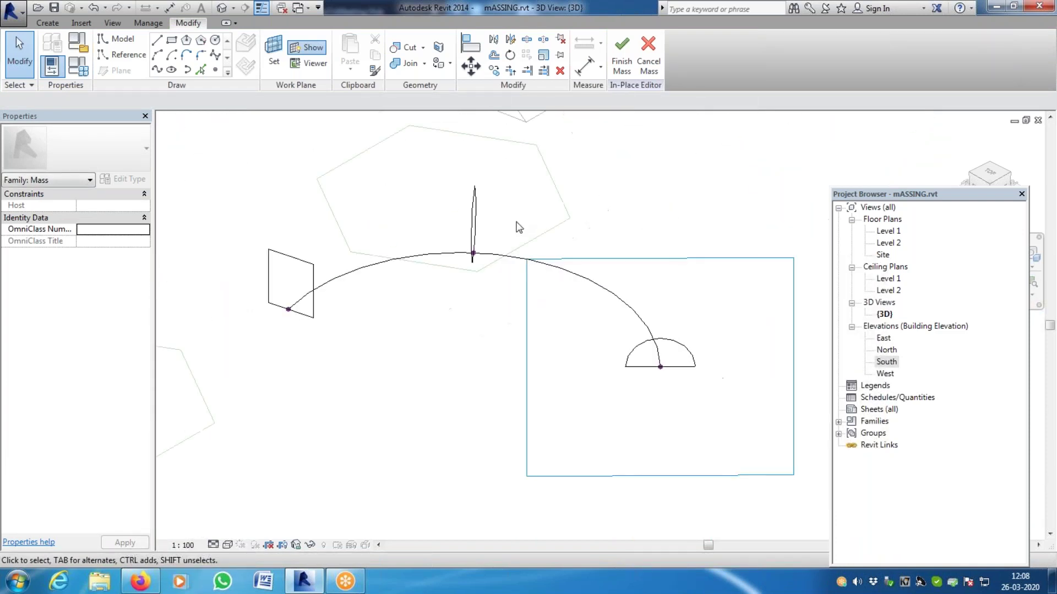
left_click(1009, 179)
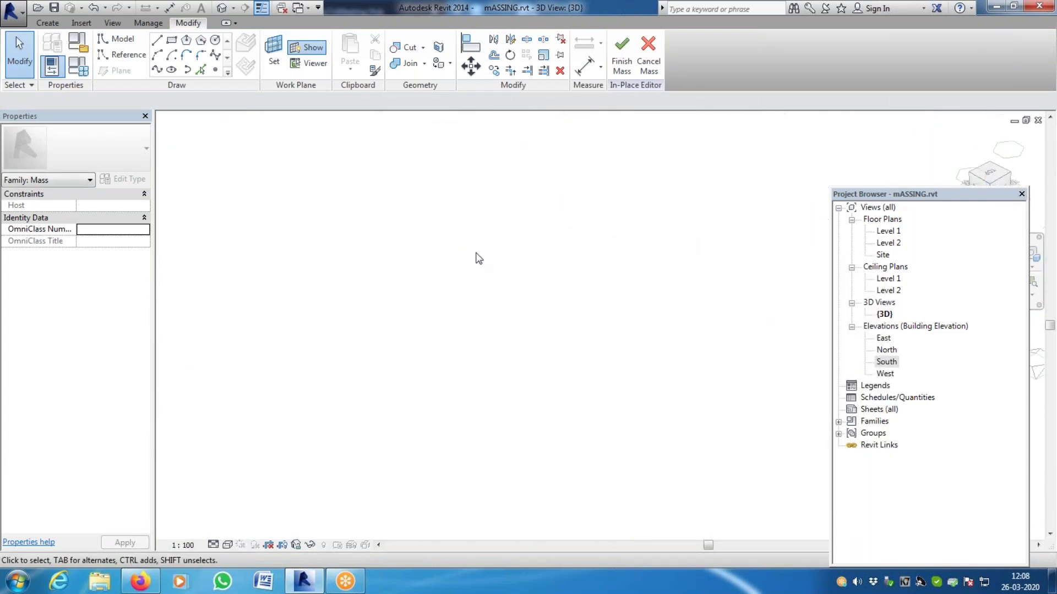
scroll(600, 301, "up", 8)
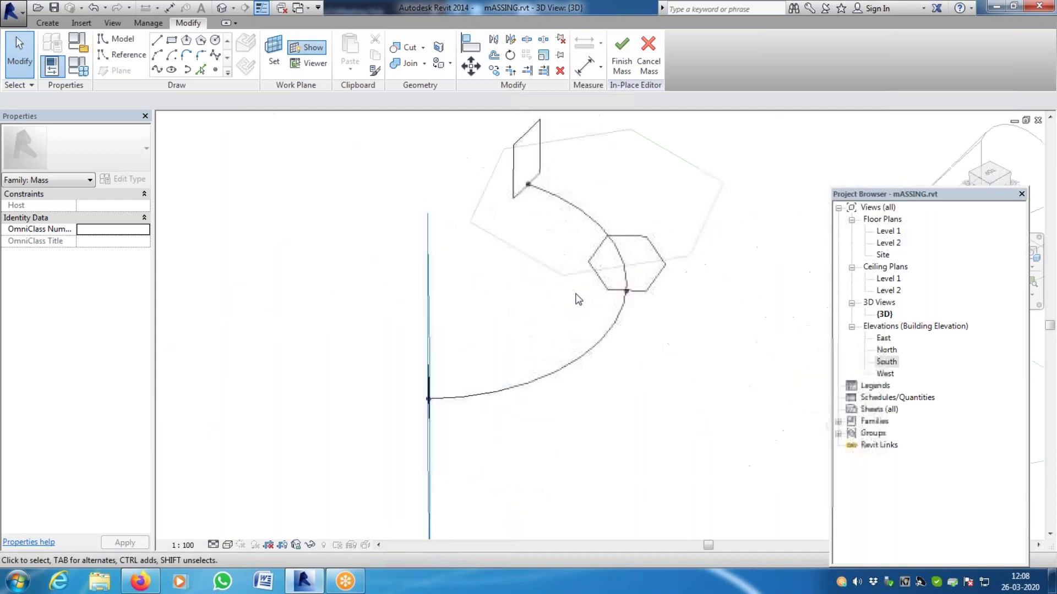
scroll(633, 275, "up", 6)
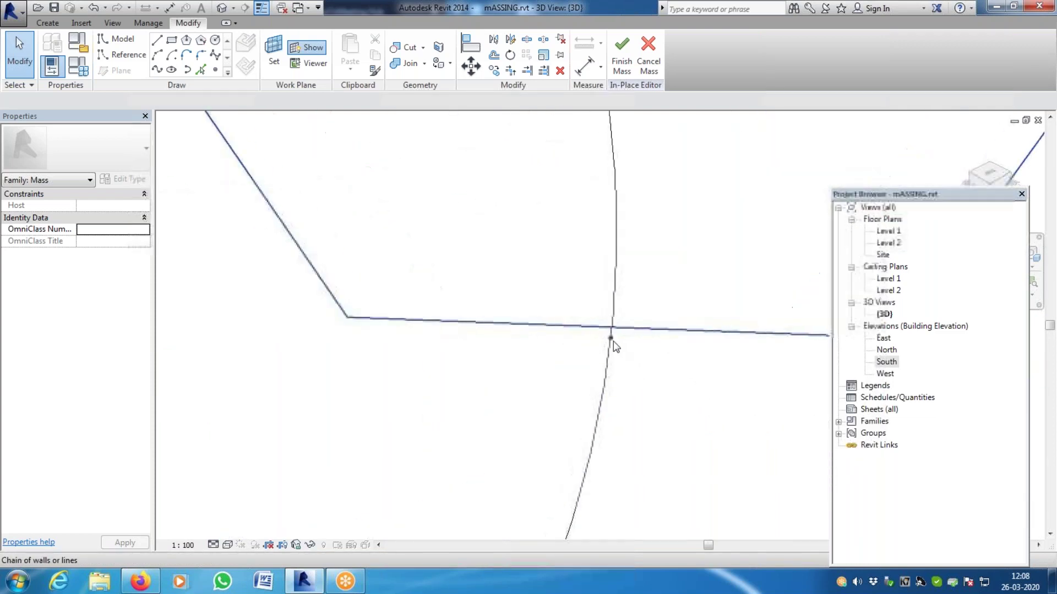
left_click(627, 330)
scroll(547, 354, "down", 6)
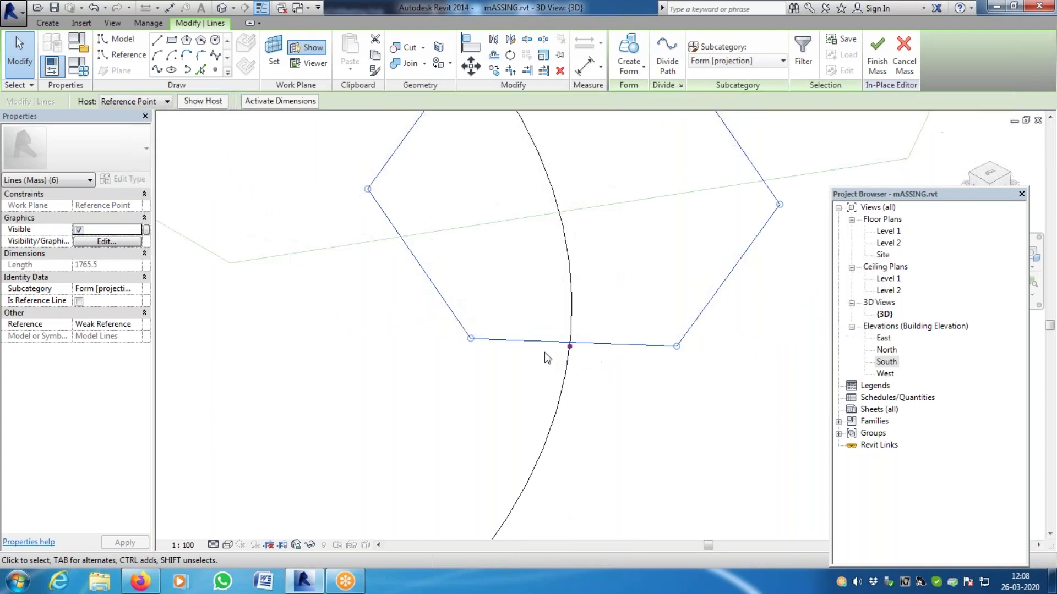
left_click(438, 236)
scroll(451, 236, "up", 4)
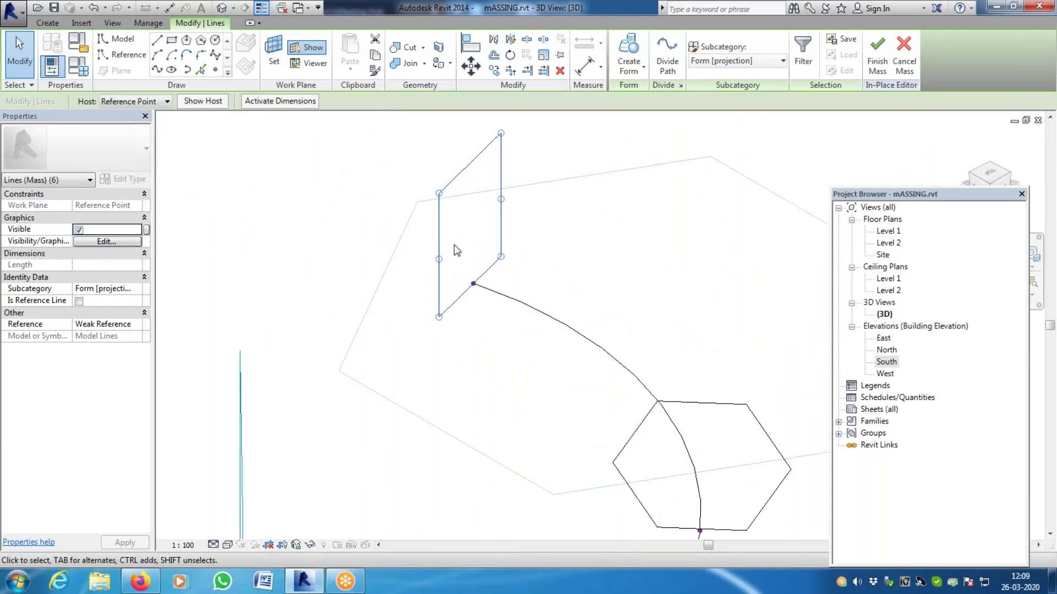
left_click(448, 248)
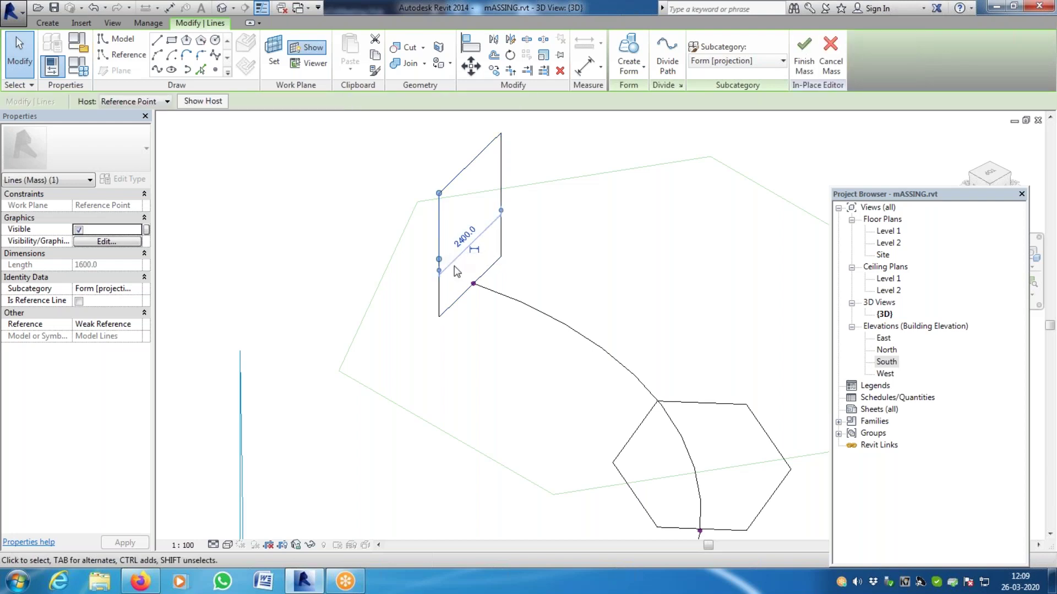
scroll(466, 261, "down", 4)
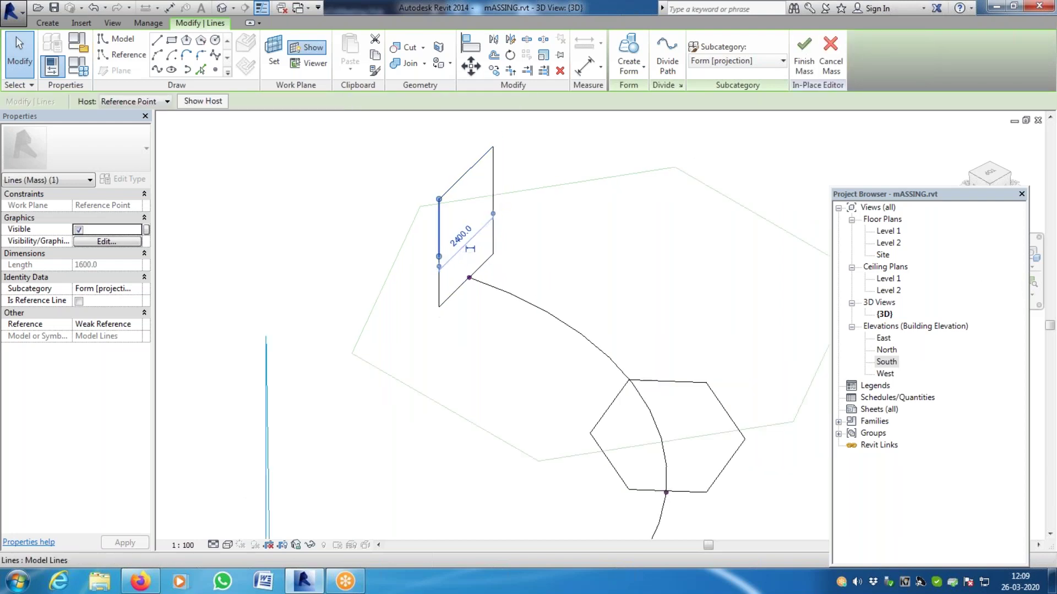
Set the work plane to the reference point at the rectangle end of the arc and show it in the Workplane Viewer
left_click(274, 54)
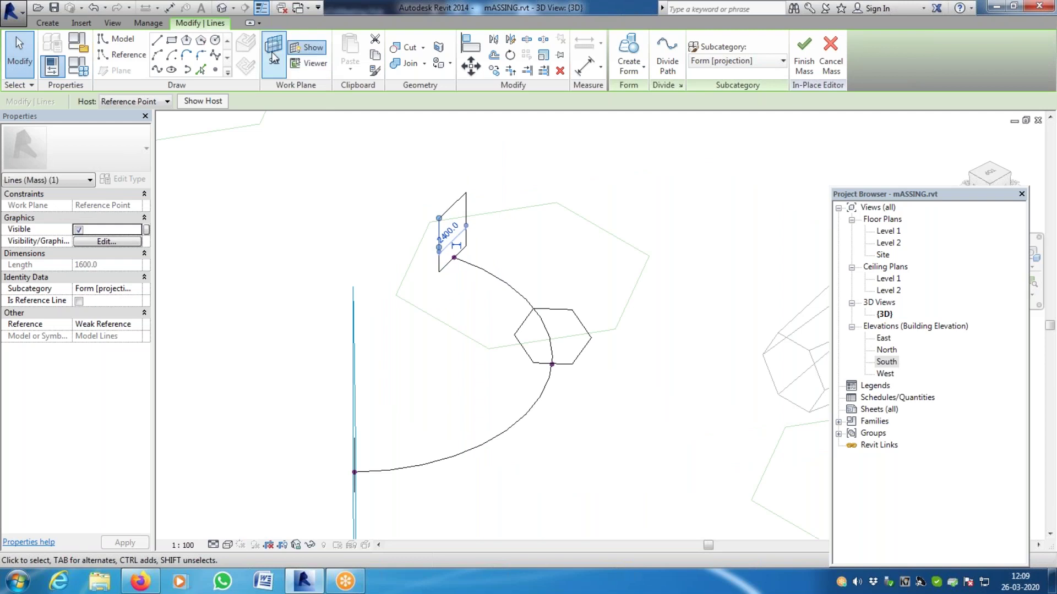
left_click(456, 256)
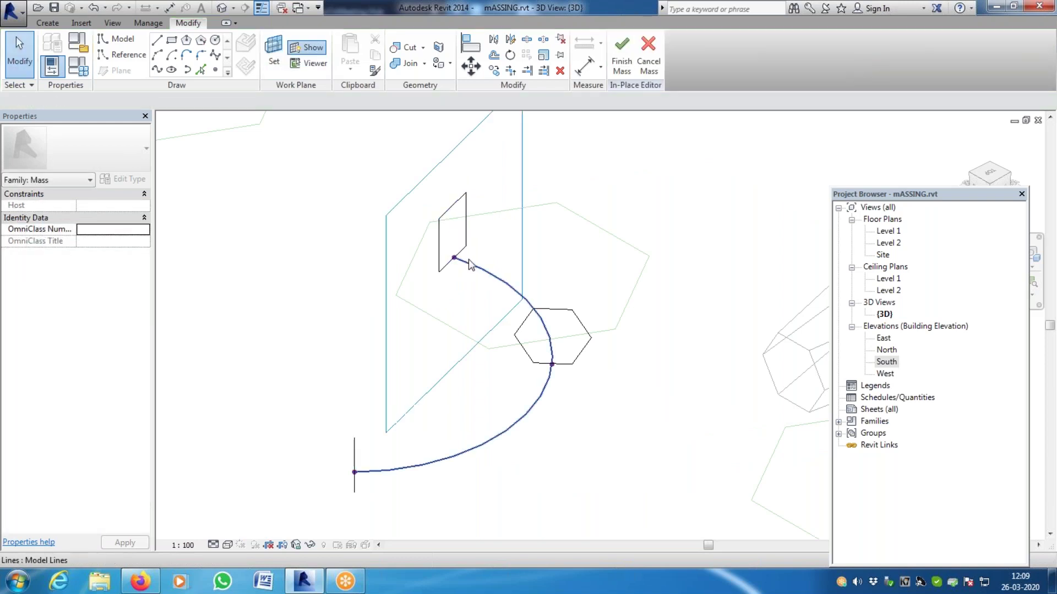
left_click(306, 65)
Reshape the rectangle into a six-sided profile by pulling both side midpoints outward, then close the Workplane Viewer
scroll(743, 165, "up", 4)
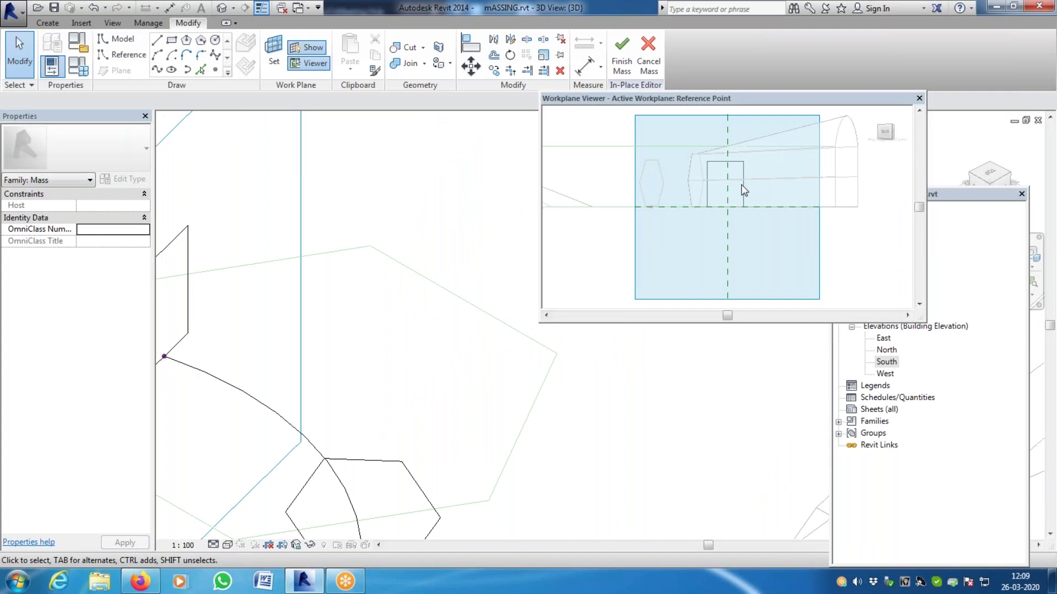
key("Tab")
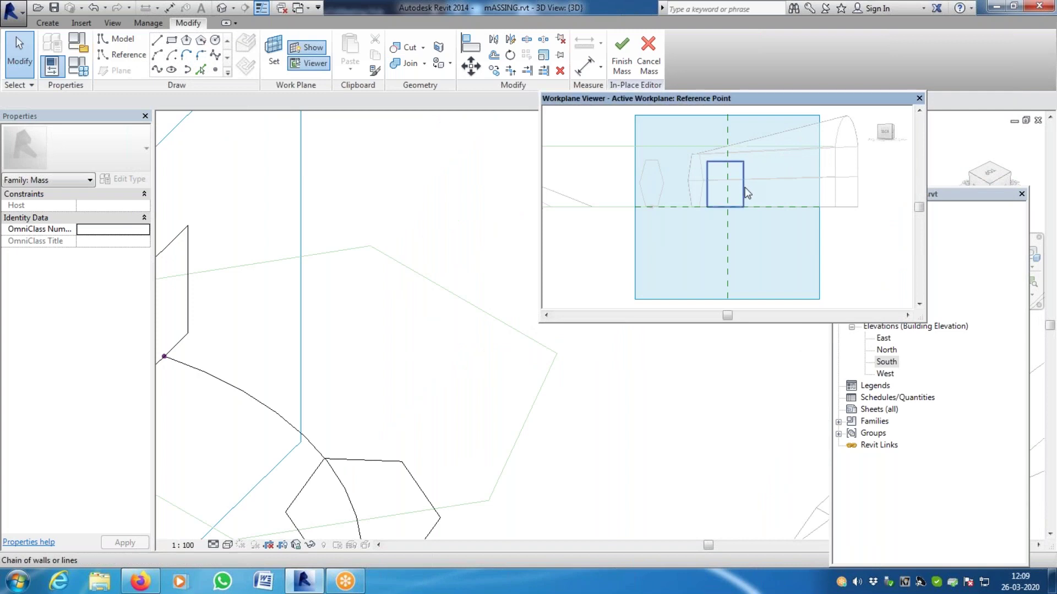
left_click(743, 190)
scroll(738, 192, "up", 4)
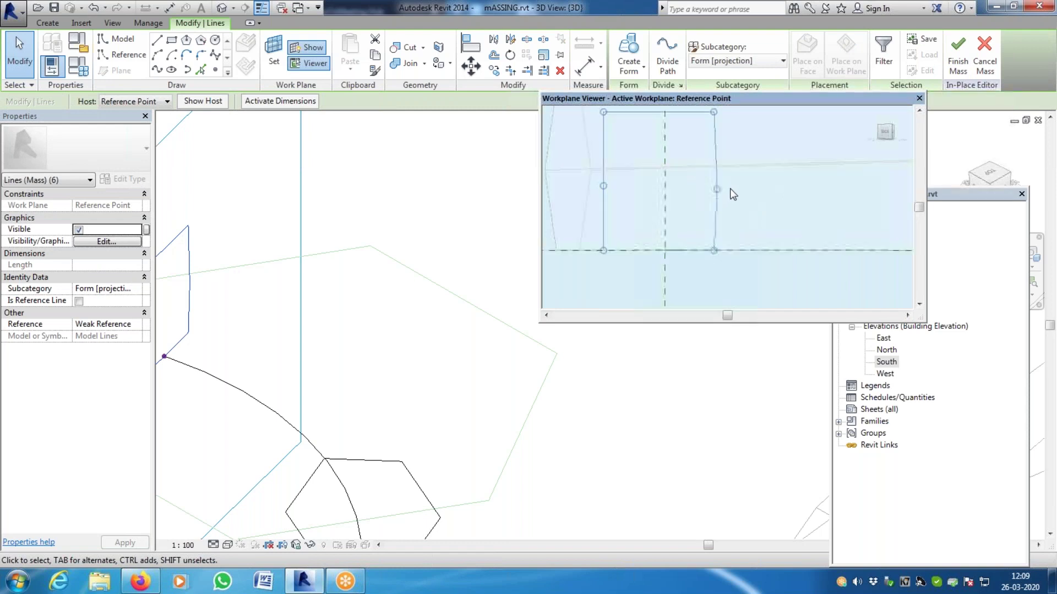
left_click_drag(716, 195, 761, 195)
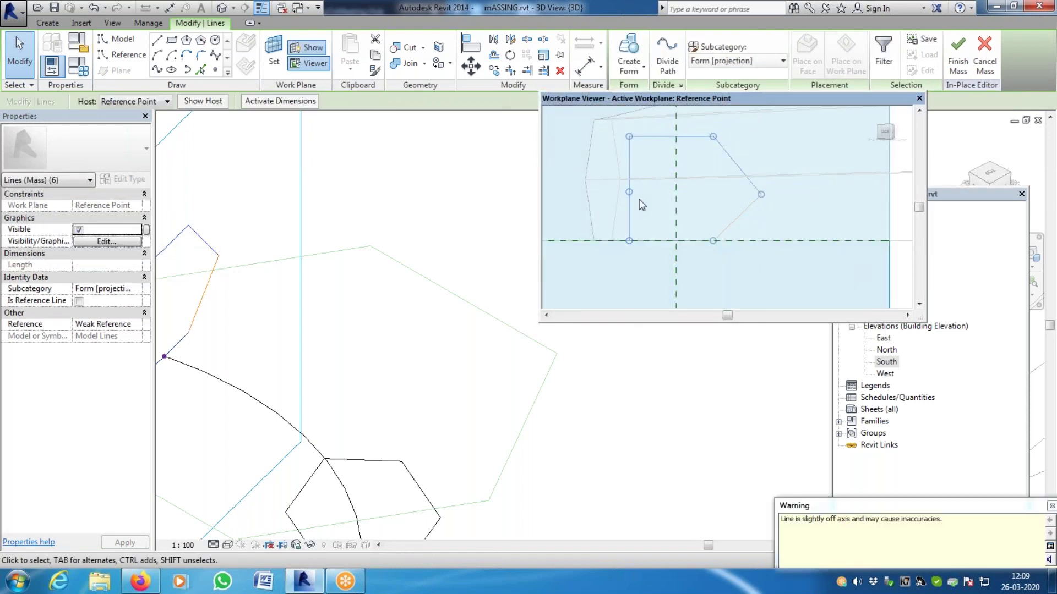
left_click_drag(630, 192, 577, 192)
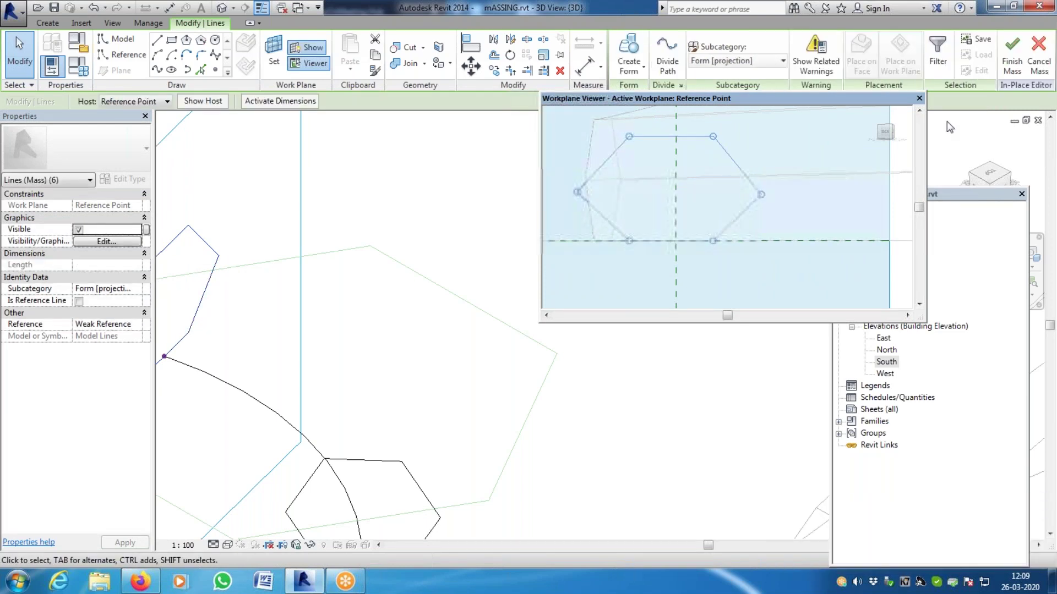
left_click(919, 99)
left_click(394, 273)
Try to create a solid form from the reshaped six-sided profile, the mid-arc hexagon, the arc path and the semicircle
scroll(413, 274, "down", 5)
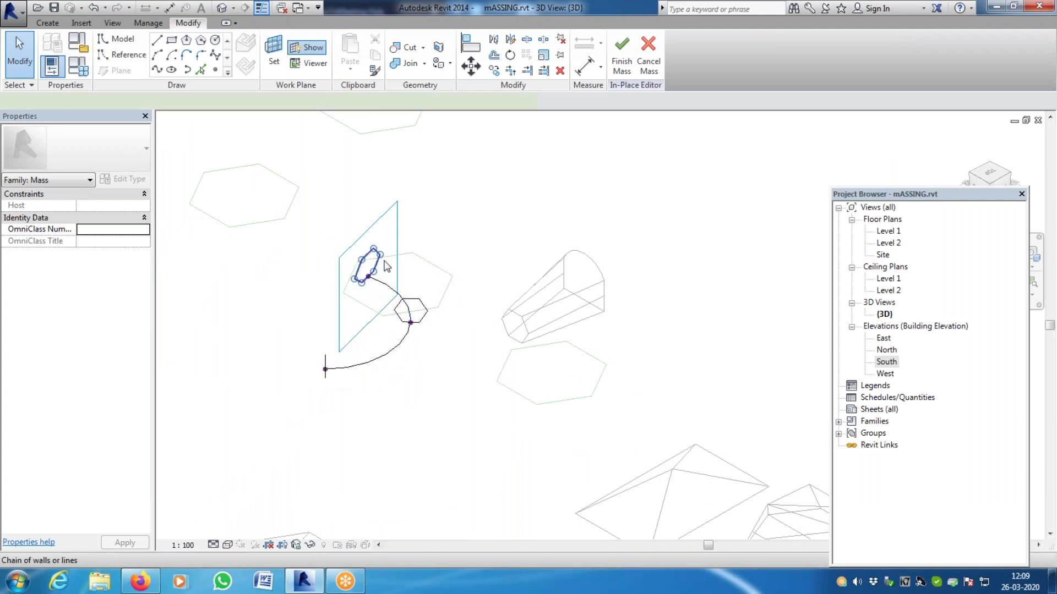
left_click(358, 268)
left_click(422, 301, "ctrl")
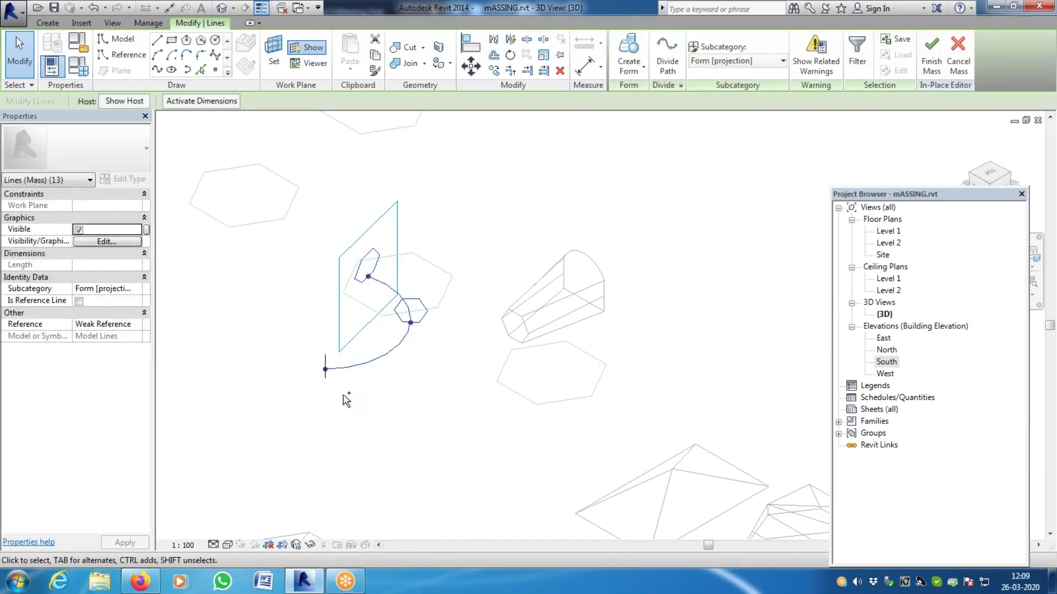
left_click(325, 368, "ctrl")
left_click(642, 65)
left_click(646, 97)
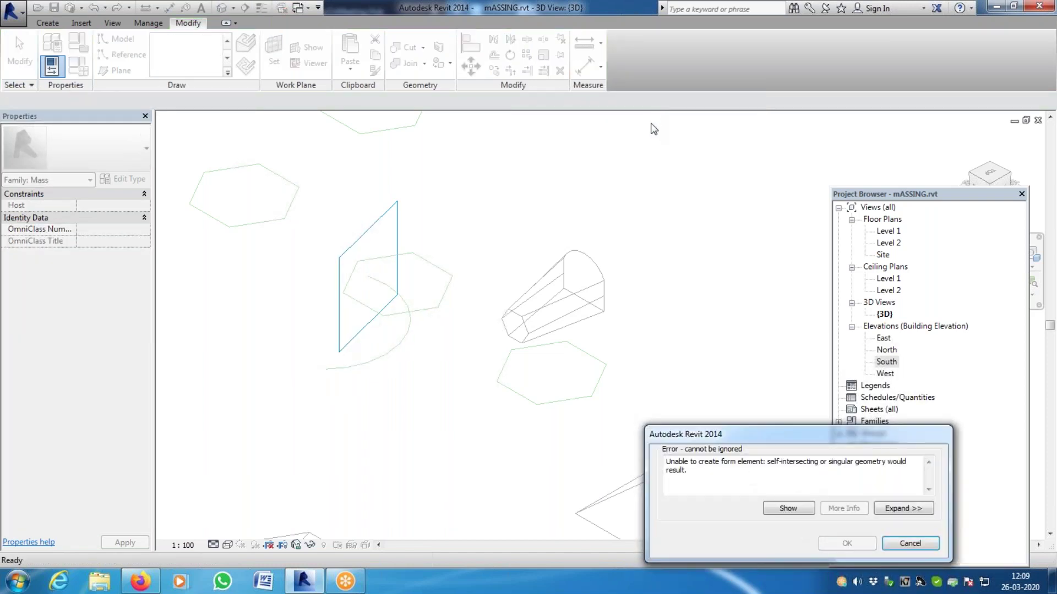
left_click(929, 543)
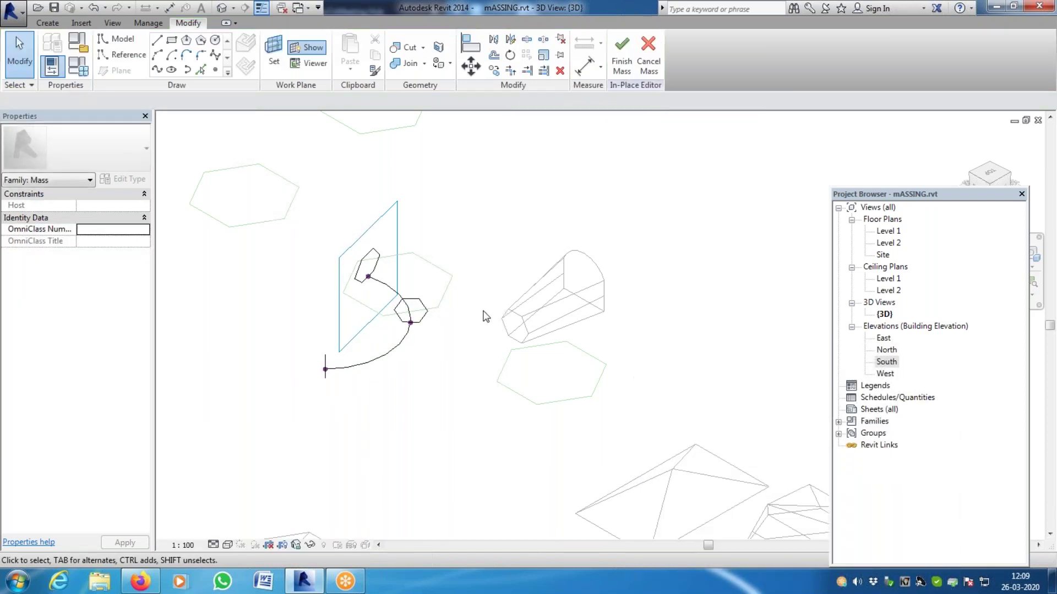
Undo the rectangle's reshaping and delete the hexagon together with its mid-arc reference point
key("ctrl+z")
left_click(429, 315)
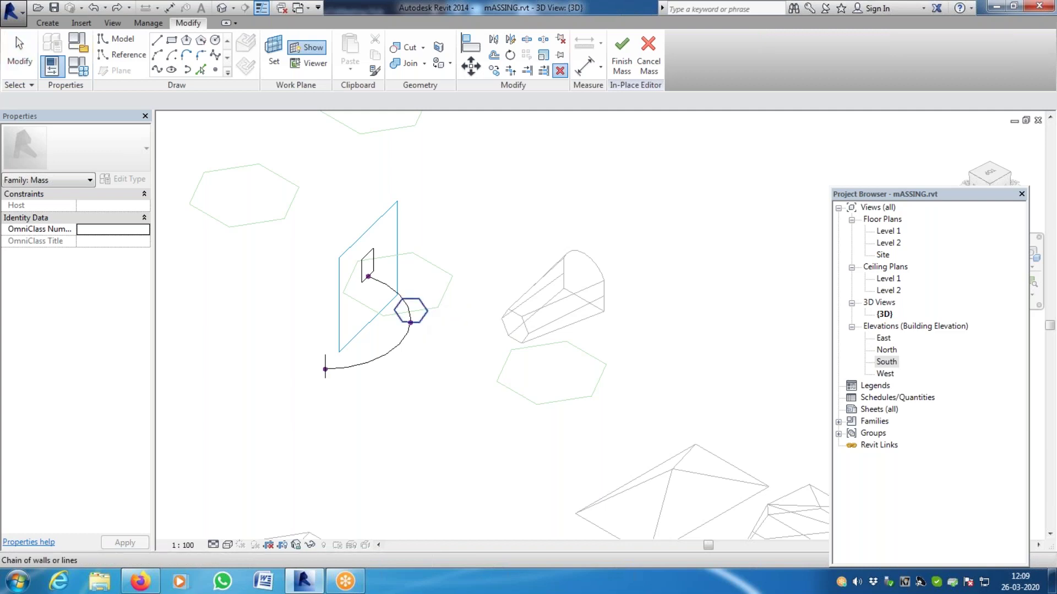
left_click_drag(378, 291, 473, 353)
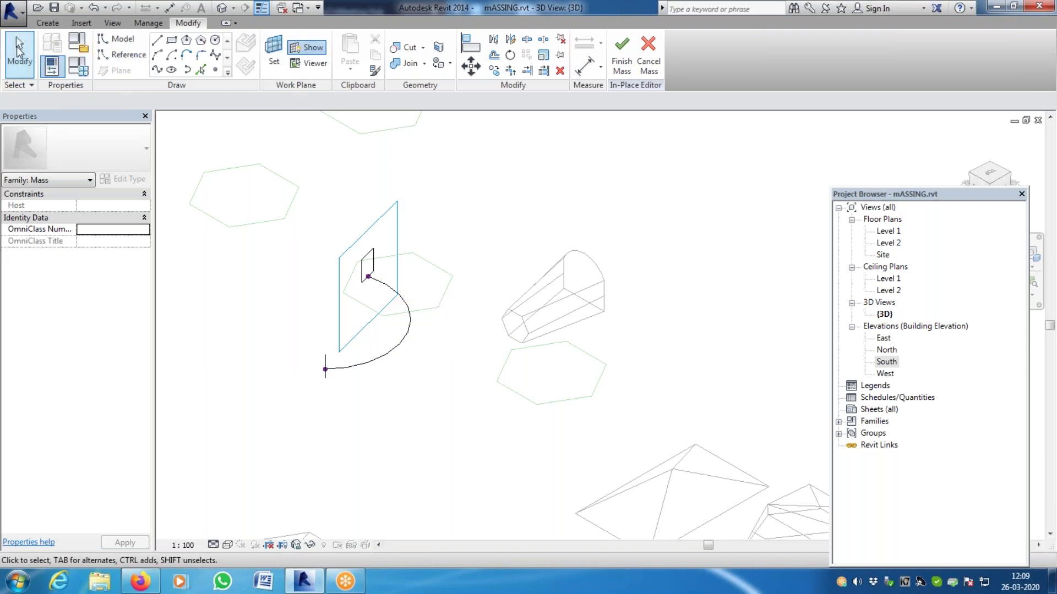
Try to create a solid form from only the rectangle, the arc path and the semicircle
left_click(372, 264)
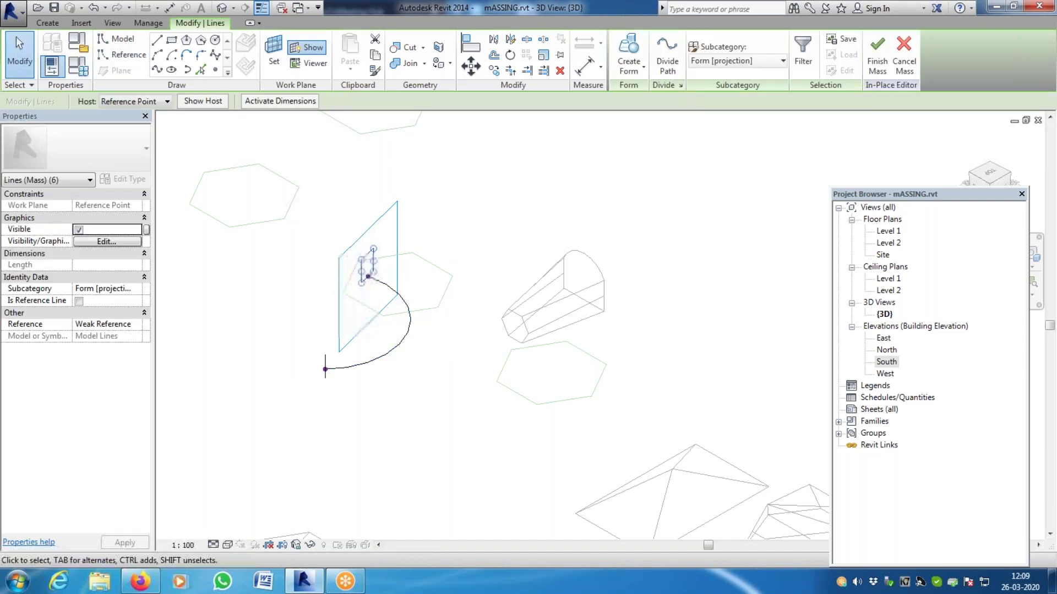
left_click(361, 362, "ctrl")
left_click(324, 366, "ctrl")
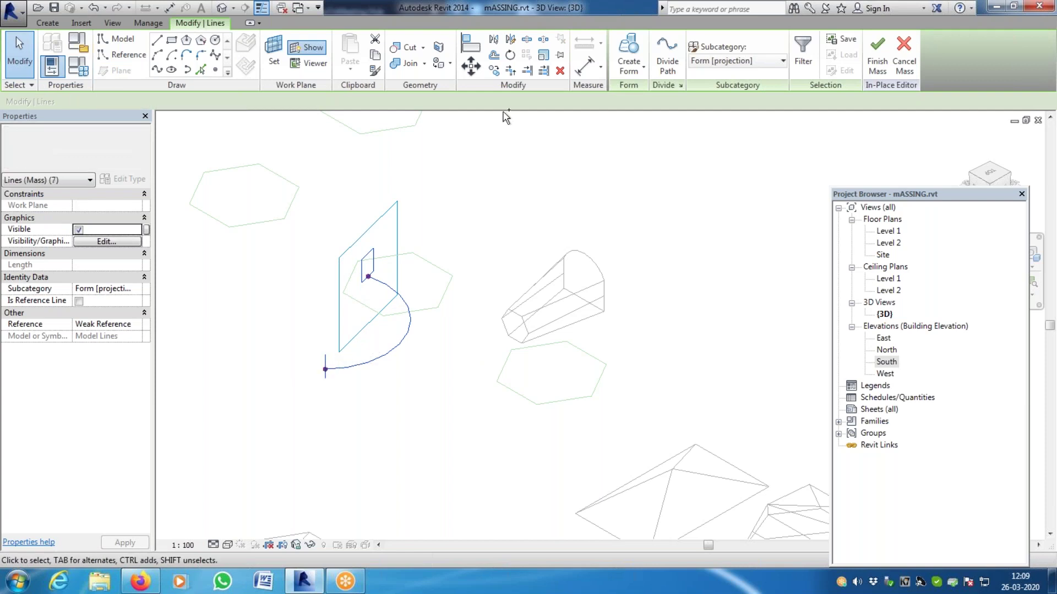
left_click(643, 71)
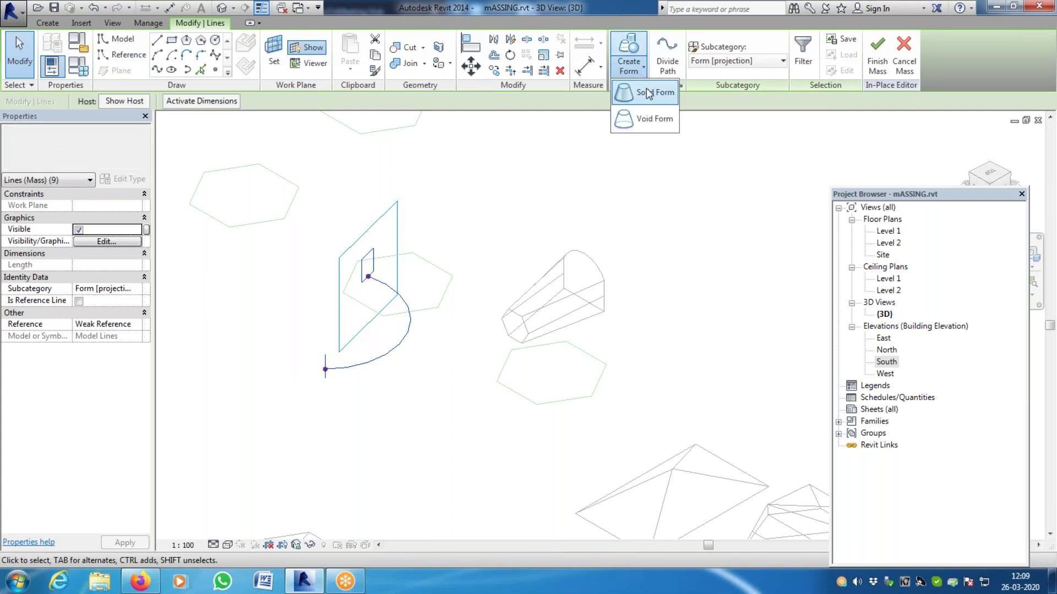
left_click(648, 93)
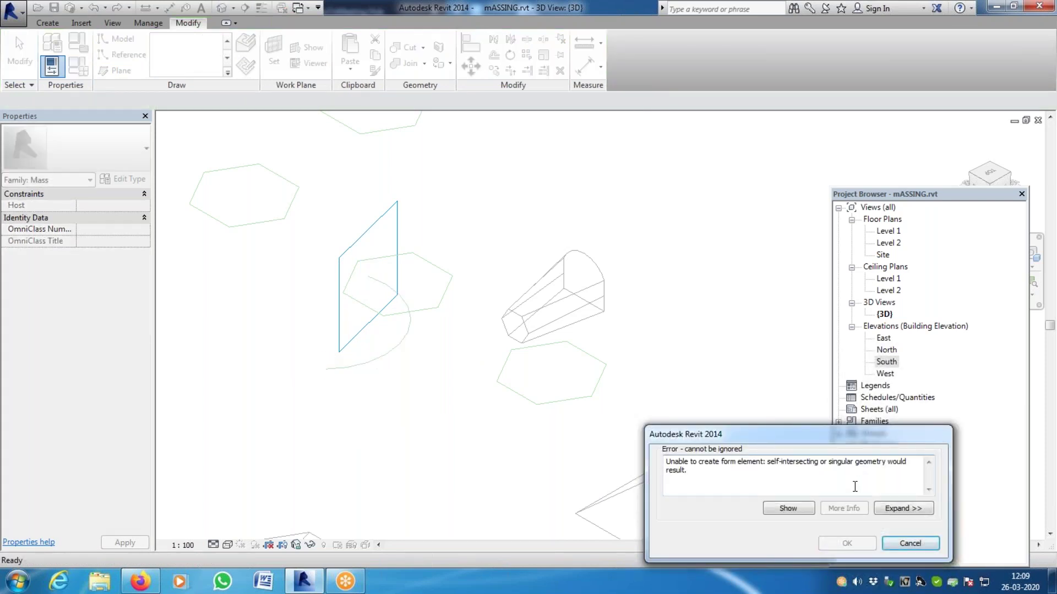
left_click(910, 544)
Measure the straight distance between the two endpoints of the arc path in the Level 1 floor plan
double_click(888, 231)
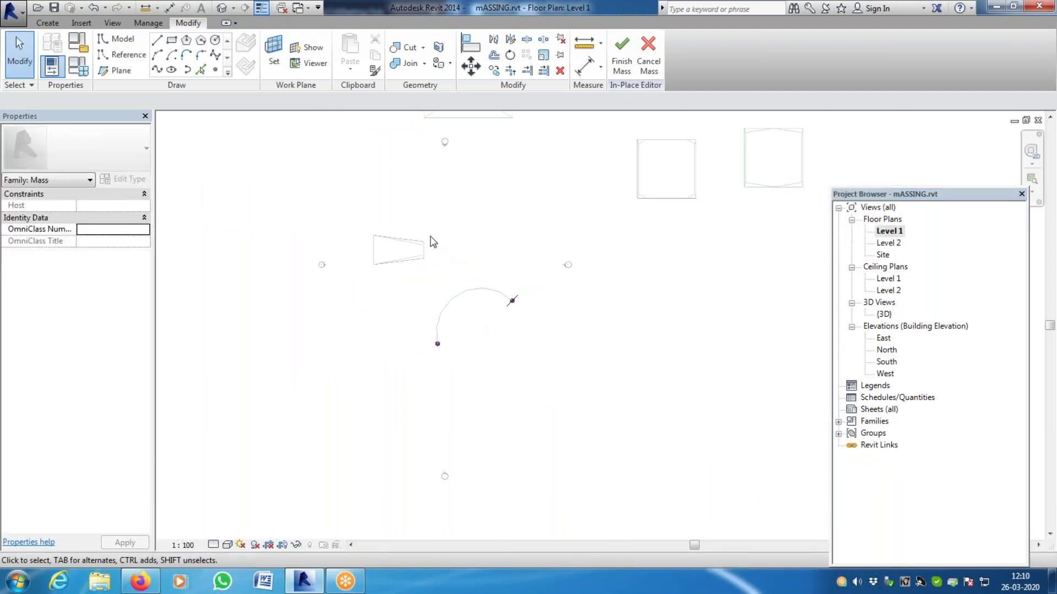
left_click(169, 7)
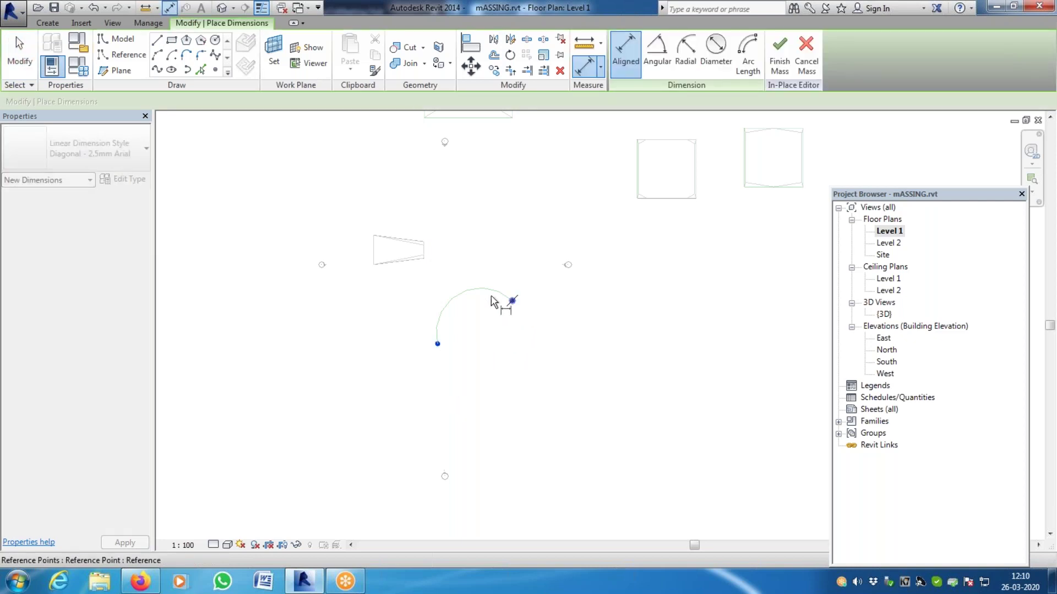
left_click(145, 8)
left_click(437, 344)
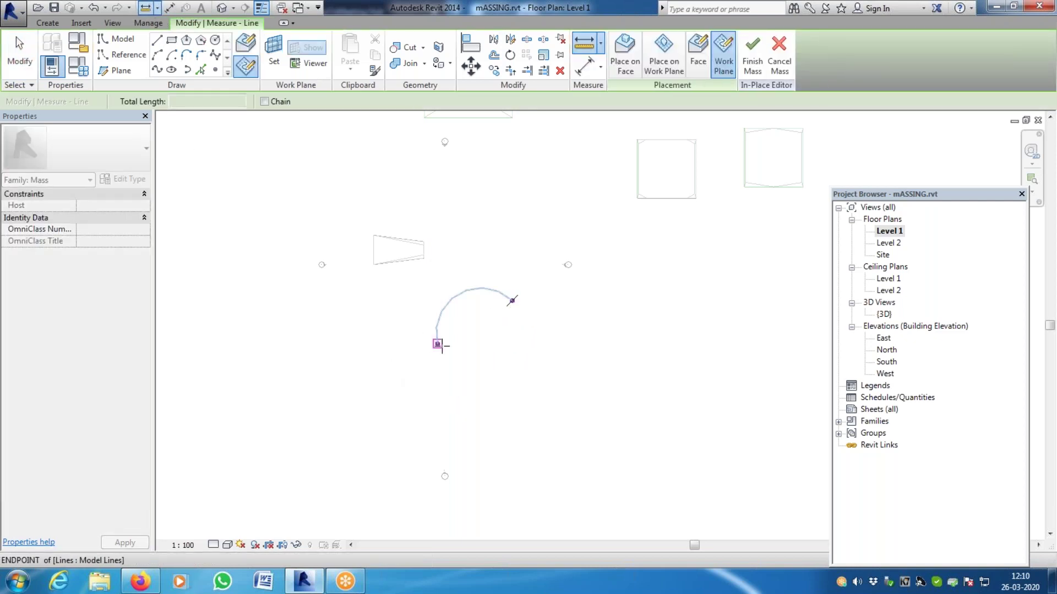
left_click(513, 300)
key("Escape")
key("Escape")
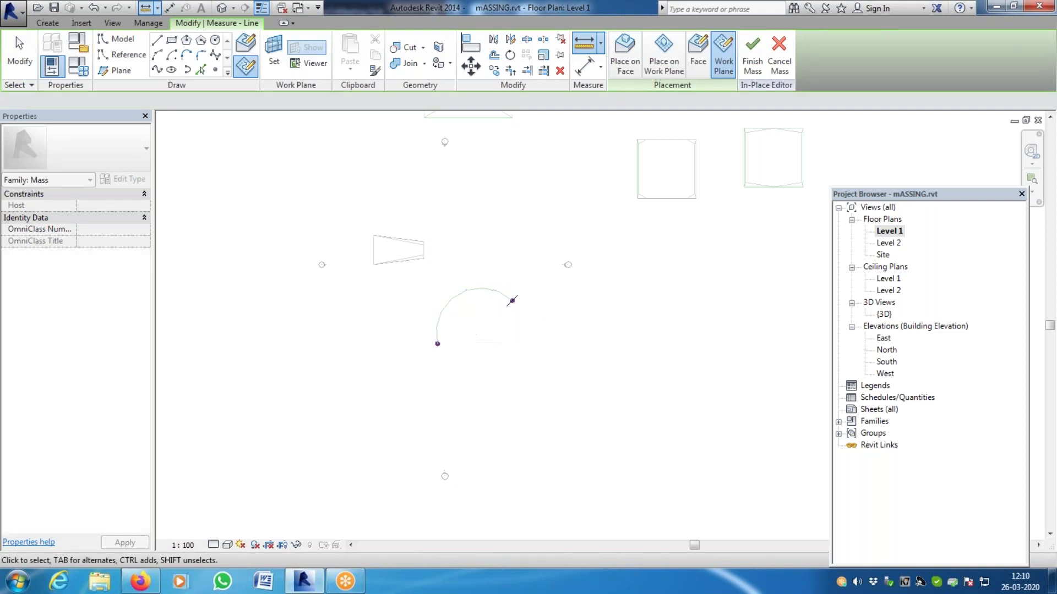
Move the stray profile edge beside the arc path onto the reference point at the arc's nearby end
scroll(436, 362, "up", 1)
scroll(435, 362, "up", 5)
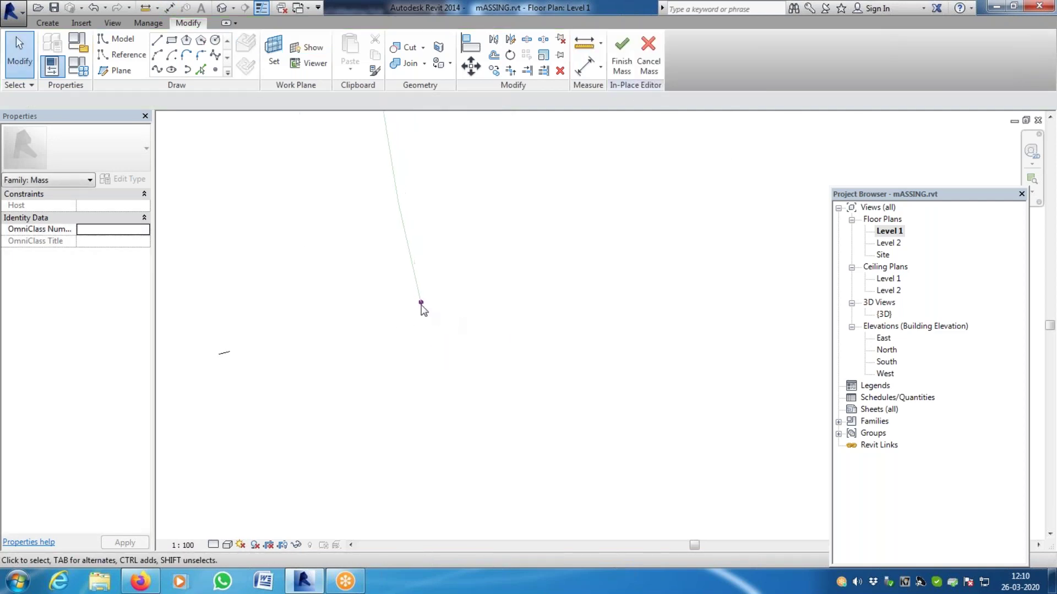
scroll(436, 314, "up", 1)
scroll(443, 321, "down", 3)
left_click_drag(230, 314, 312, 389)
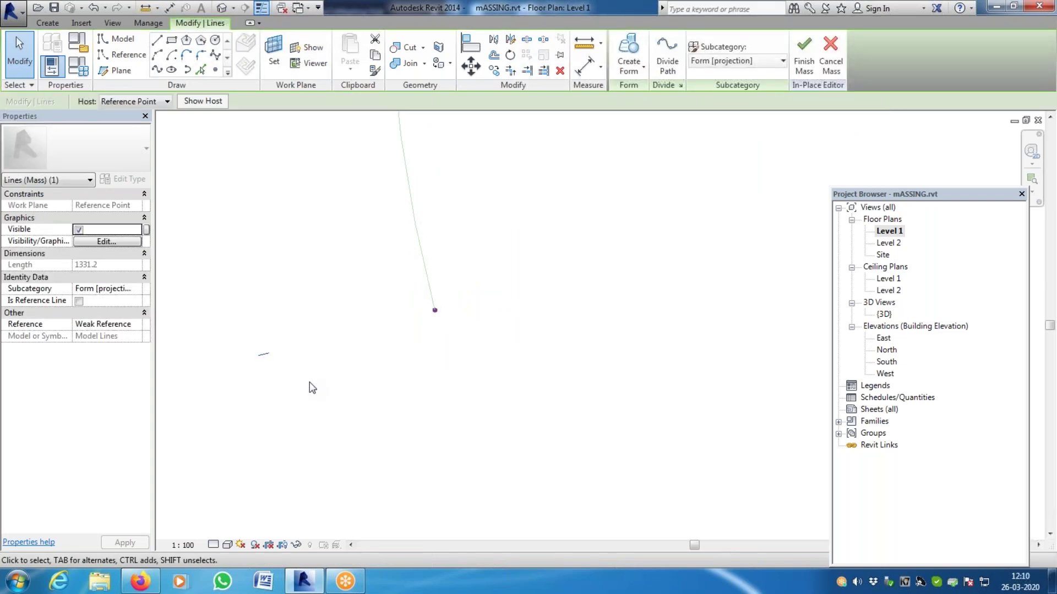
left_click_drag(267, 354, 449, 329)
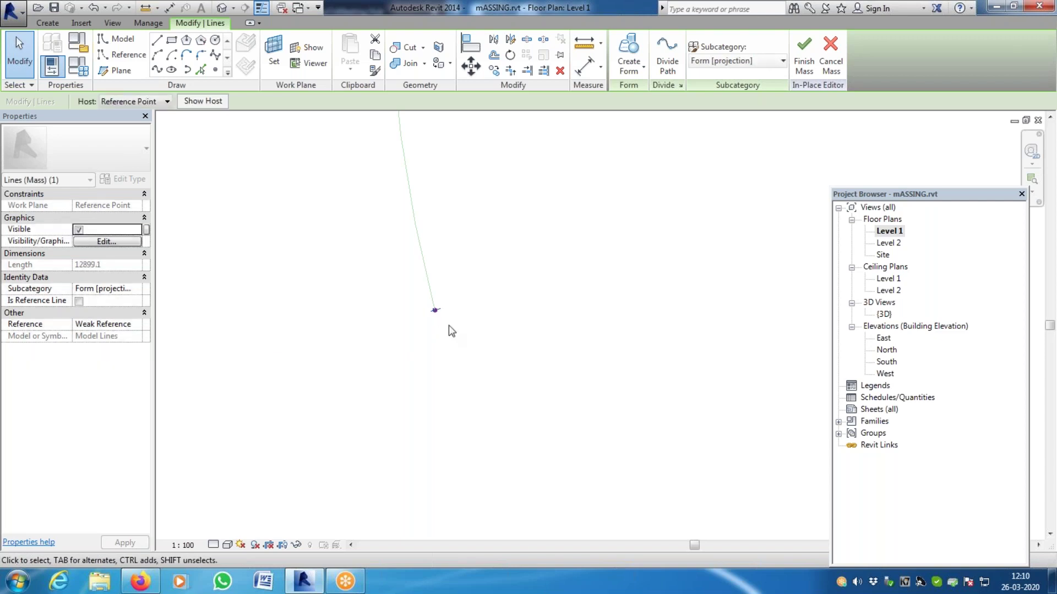
In the 3D view, delete the distorted rectangle profile together with its reference point at the arc path's end
left_click(223, 8)
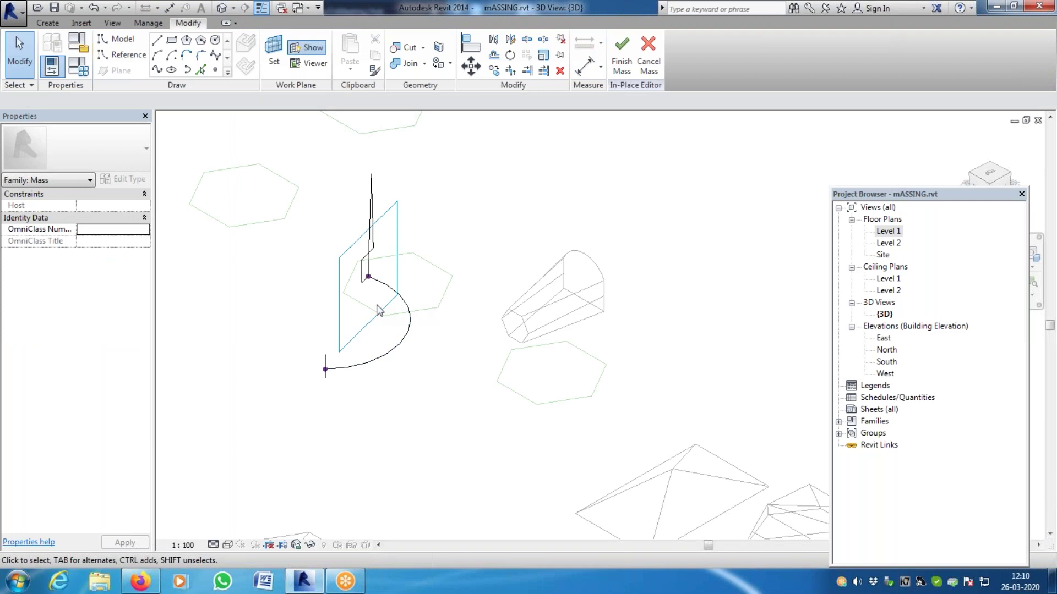
key("d")
key("e")
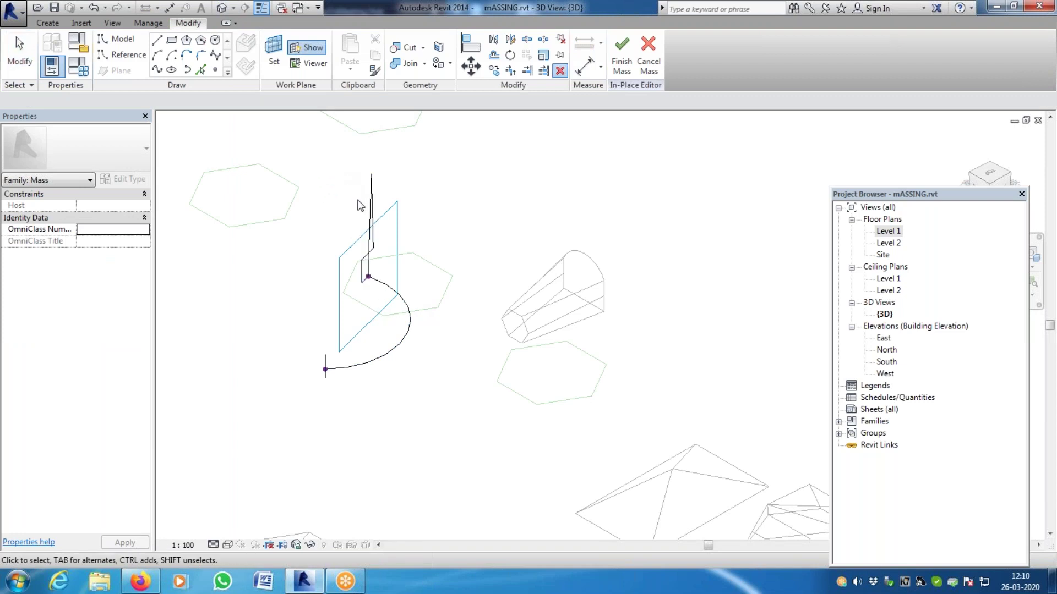
key("Escape")
left_click_drag(330, 162, 391, 313)
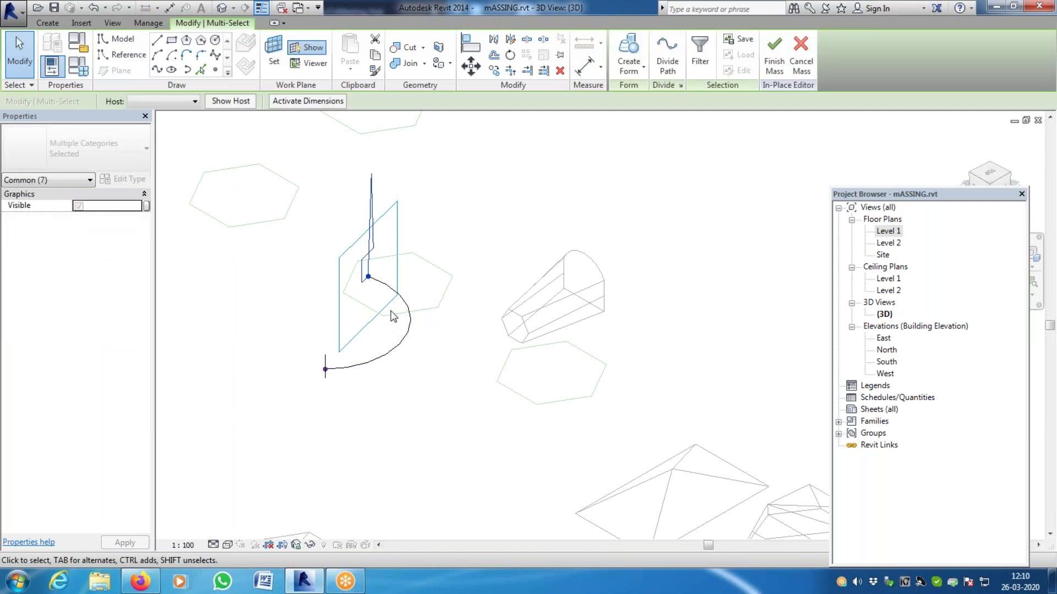
key("Delete")
Place a reference point on the arc path's bare end and show that point's plane as the active work plane in the Workplane Viewer
scroll(362, 288, "up", 3)
scroll(384, 283, "down", 2)
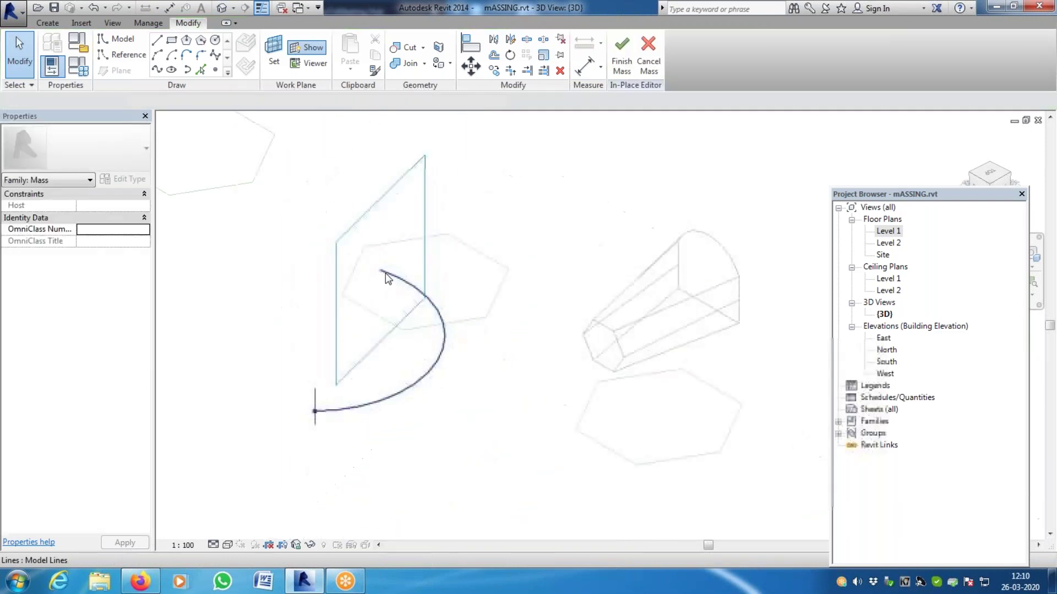
left_click(214, 70)
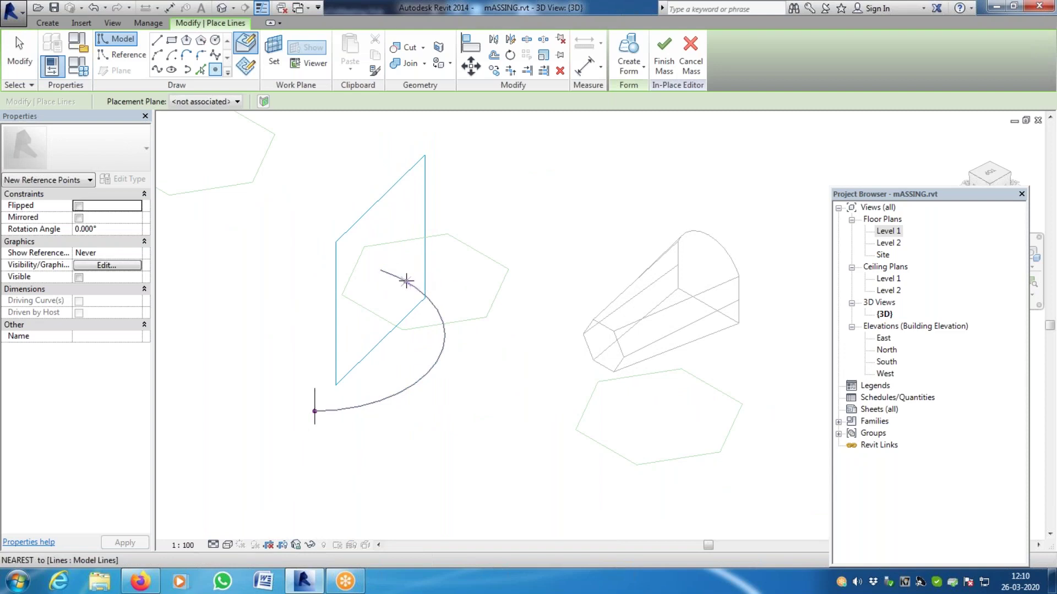
left_click(380, 271)
key("Escape")
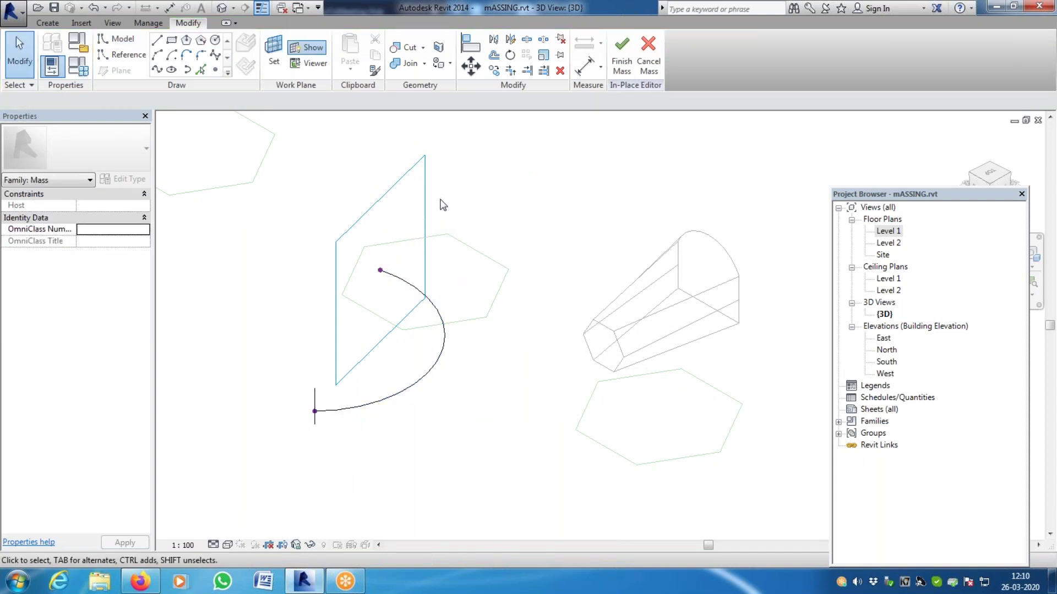
left_click(273, 52)
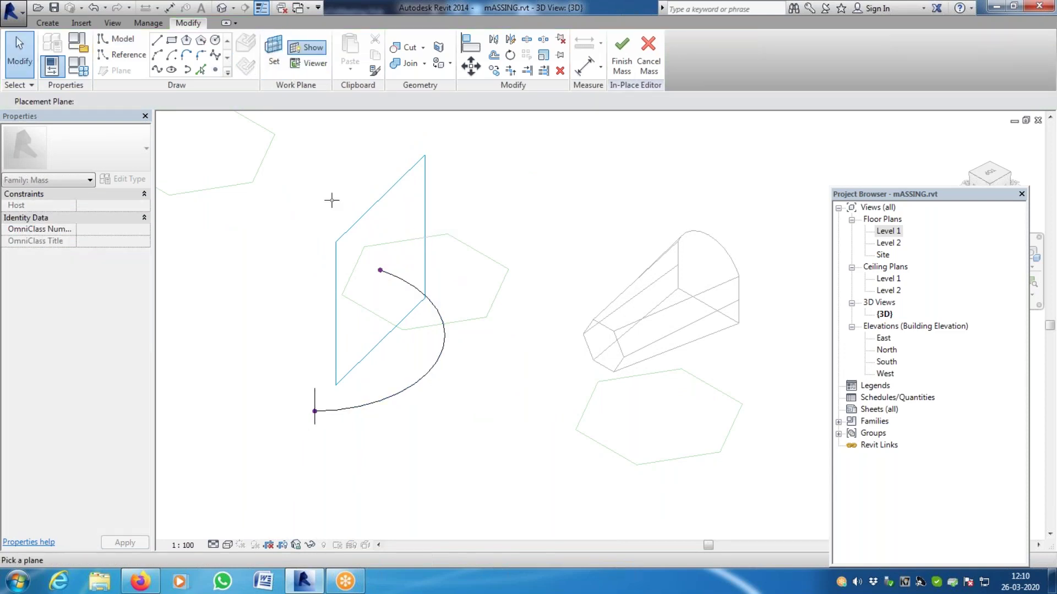
left_click(379, 271)
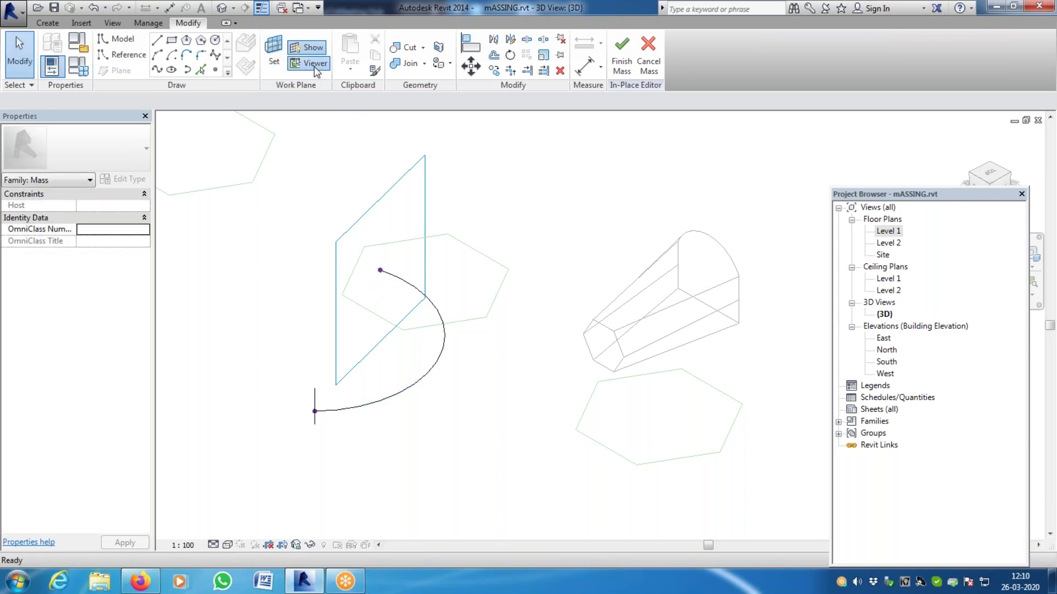
left_click(314, 67)
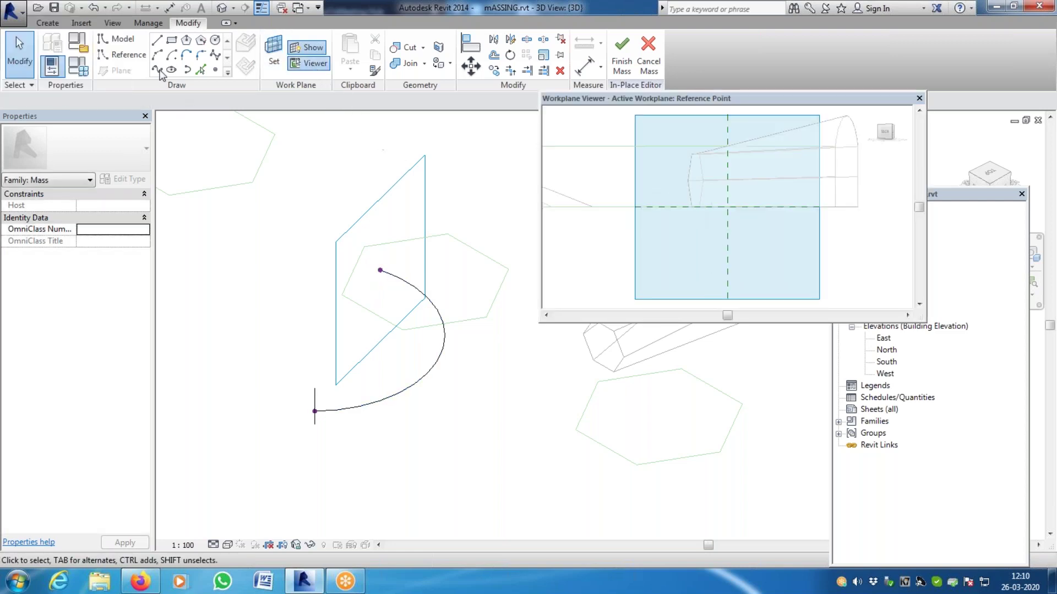
Draw a rectangle about 5200 mm wide with its base on the horizontal reference line, shift it sideways toward the vertical axis, and close the Workplane Viewer
left_click(172, 40)
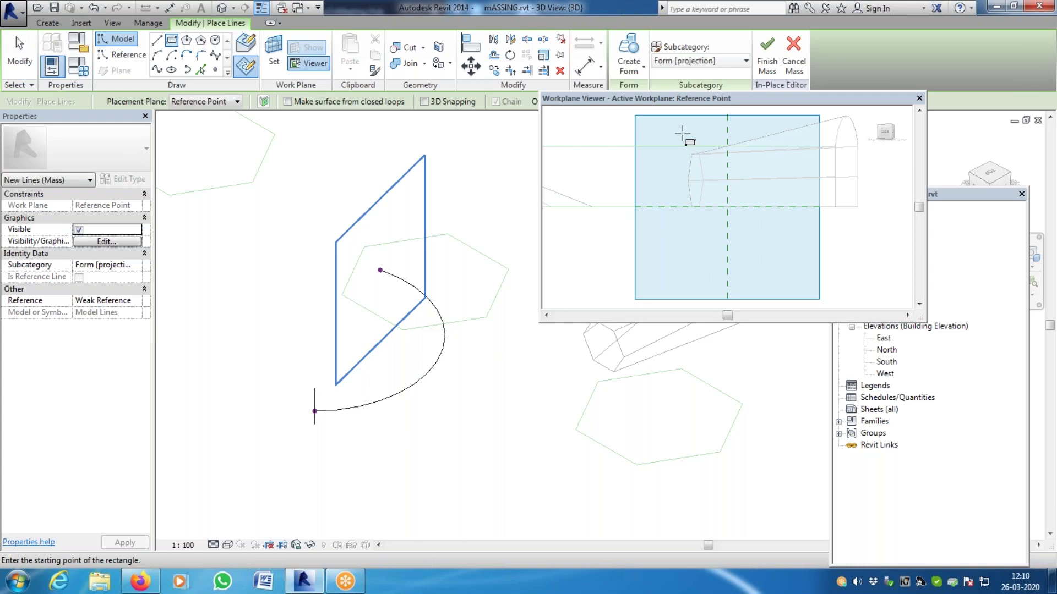
left_click(760, 207)
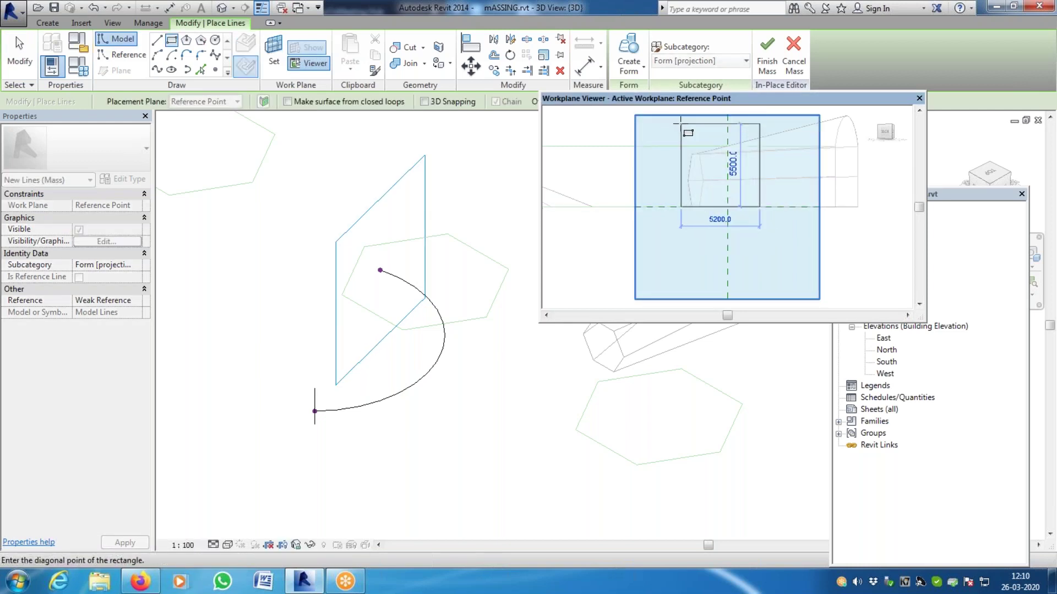
left_click(681, 123)
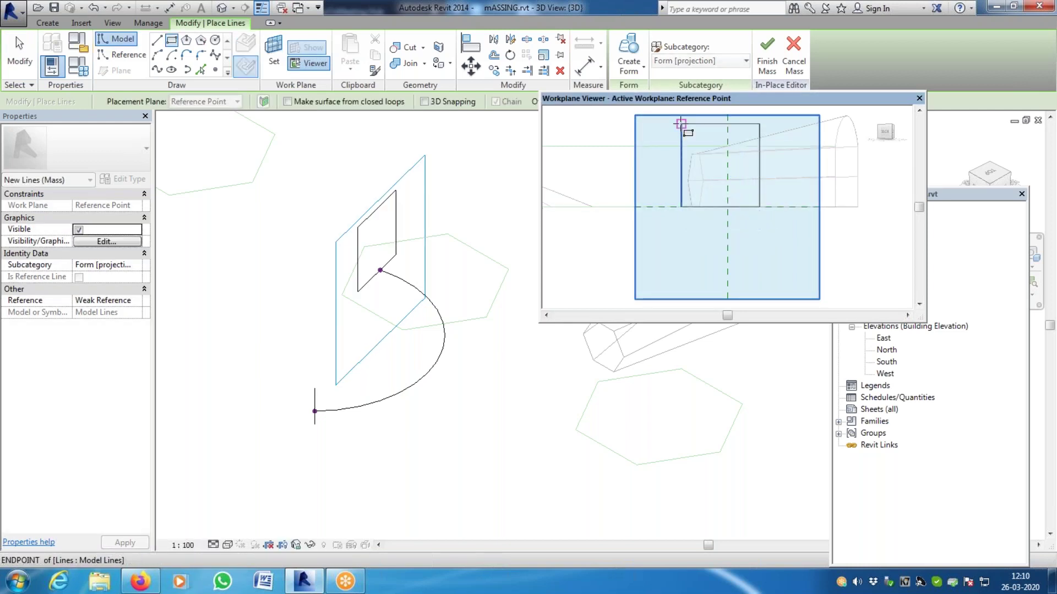
left_click(760, 175)
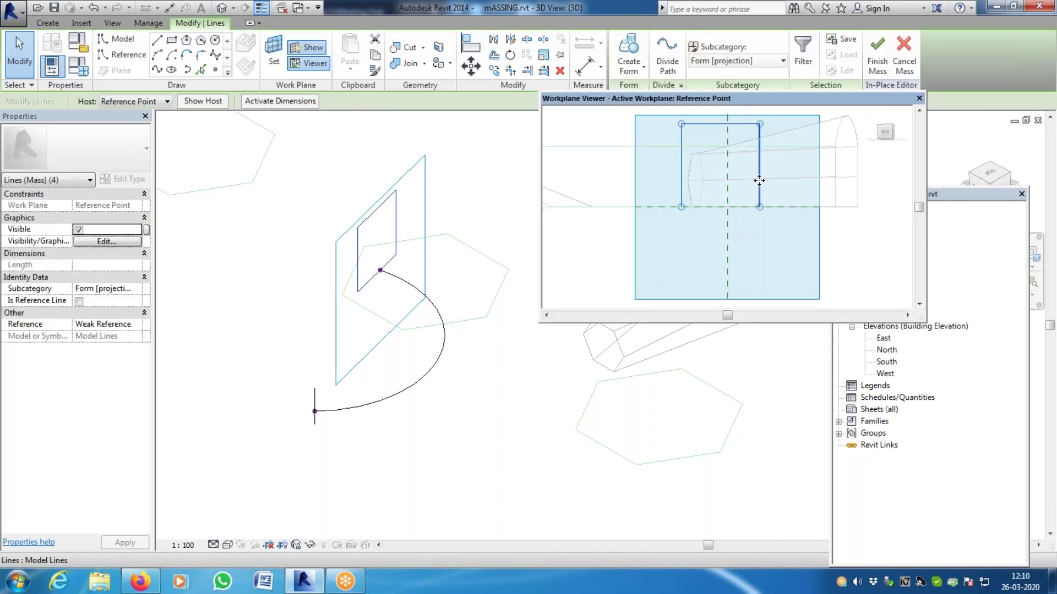
left_click_drag(772, 178, 768, 198)
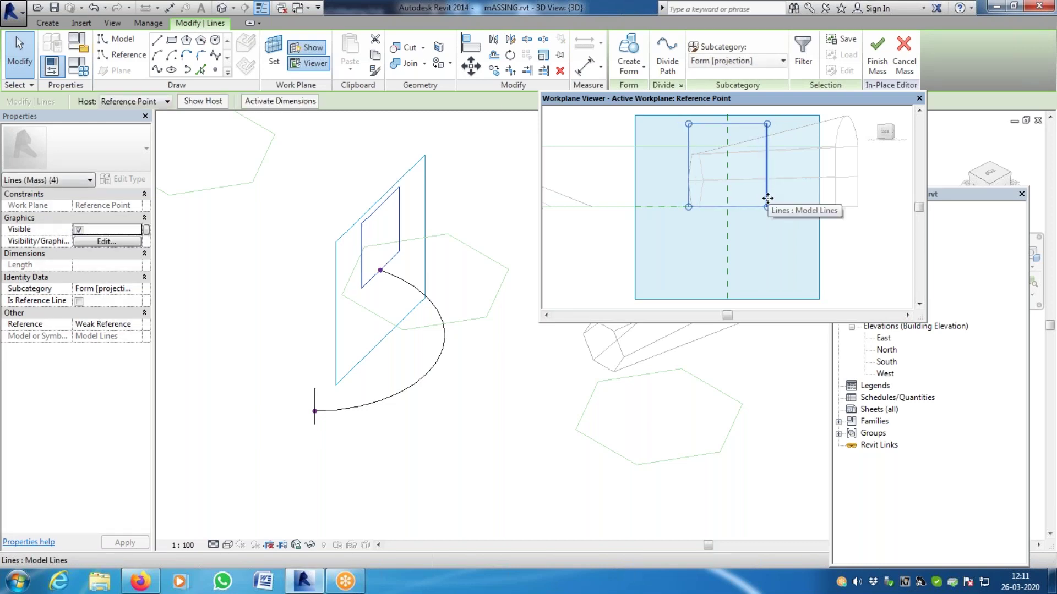
left_click(919, 99)
left_click(511, 369)
Place a reference point partway along the arc path in the Level 1 floor plan
left_click(216, 70)
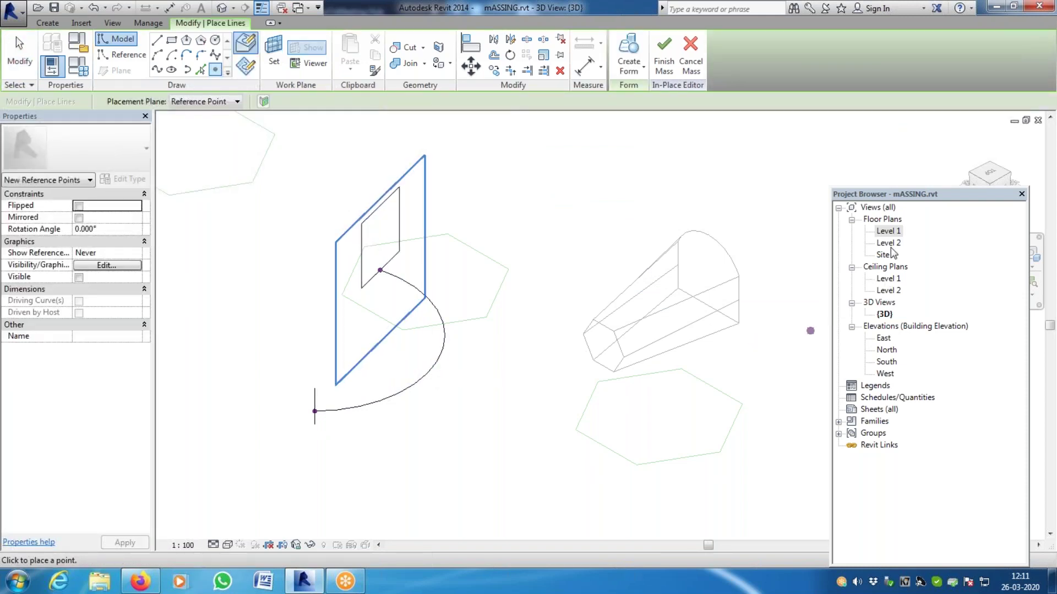
double_click(888, 231)
scroll(435, 386, "down", 6)
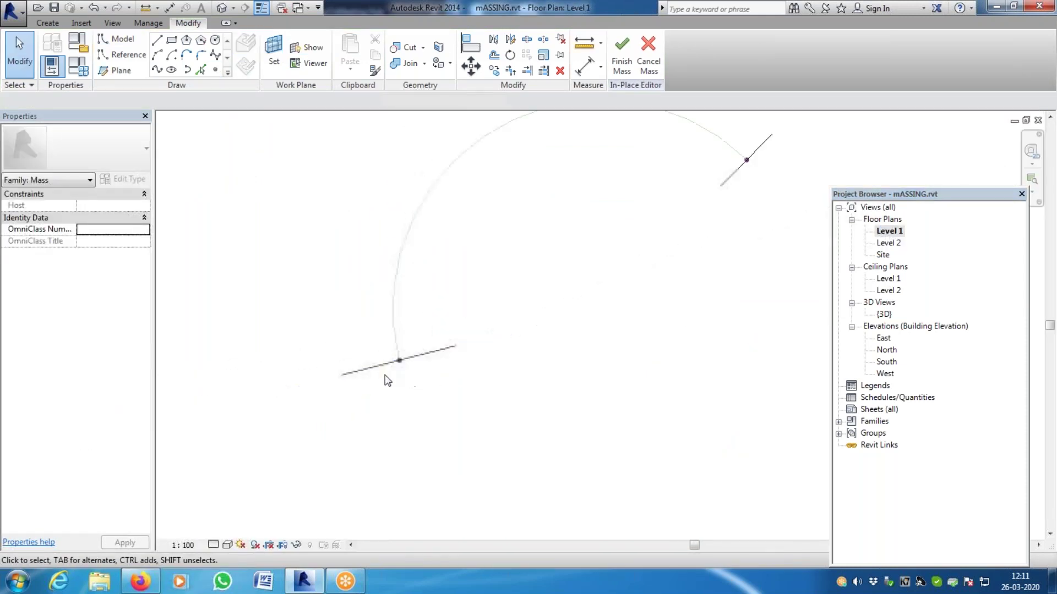
left_click(217, 70)
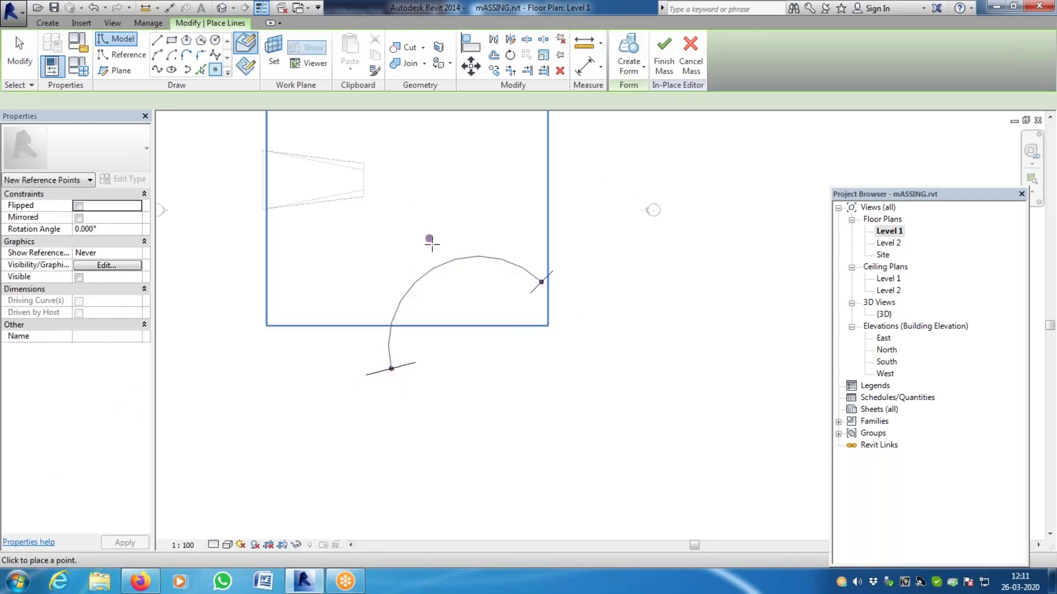
left_click(427, 274)
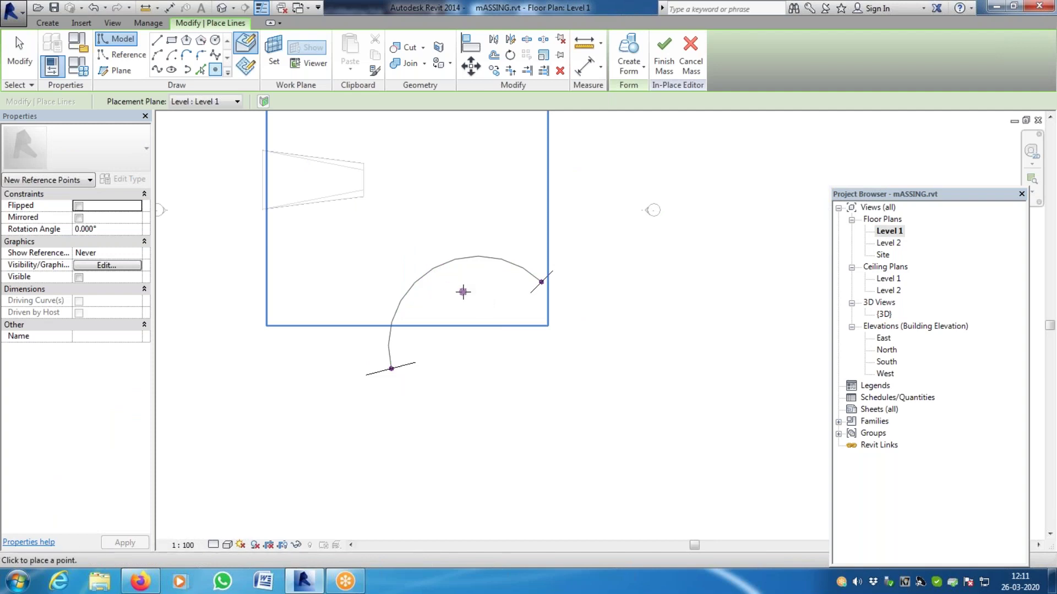
key("Escape")
key("Escape")
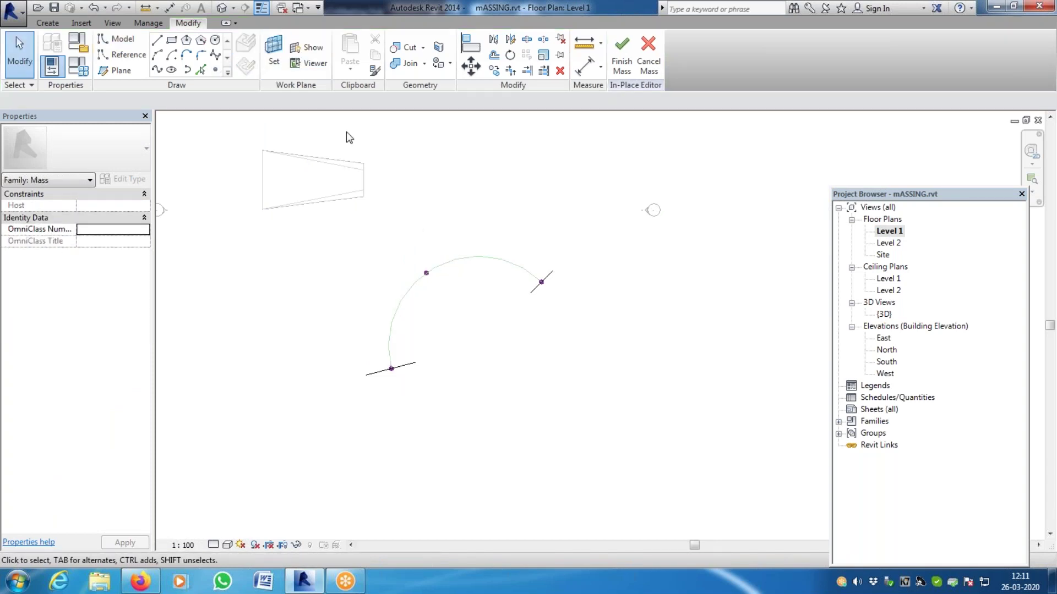
In the 3D view, set the mid-arc reference point's plane as the work plane and show it in the Workplane Viewer
left_click(274, 52)
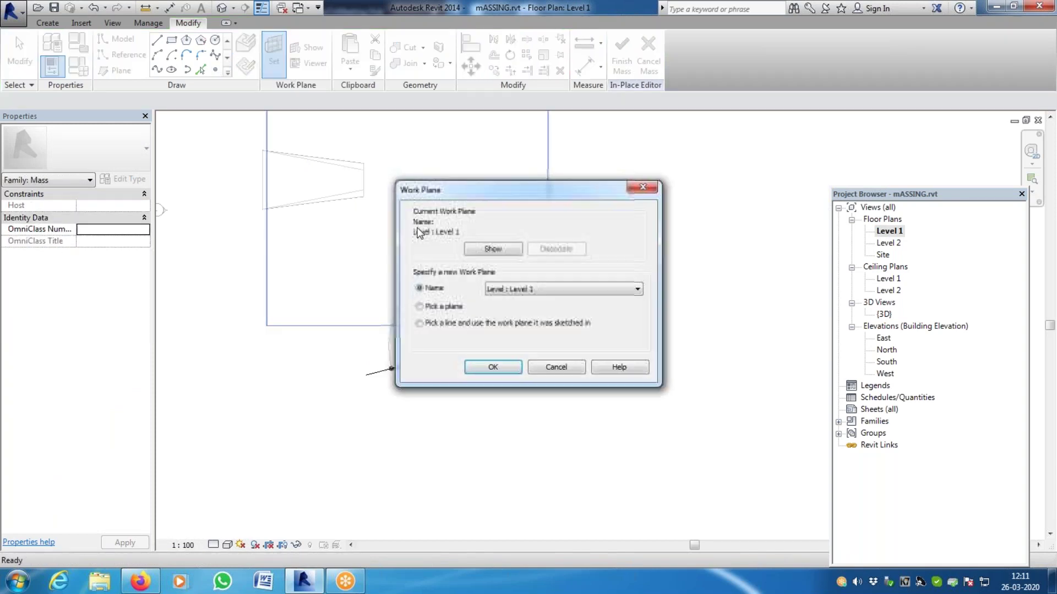
key("Escape")
left_click(220, 10)
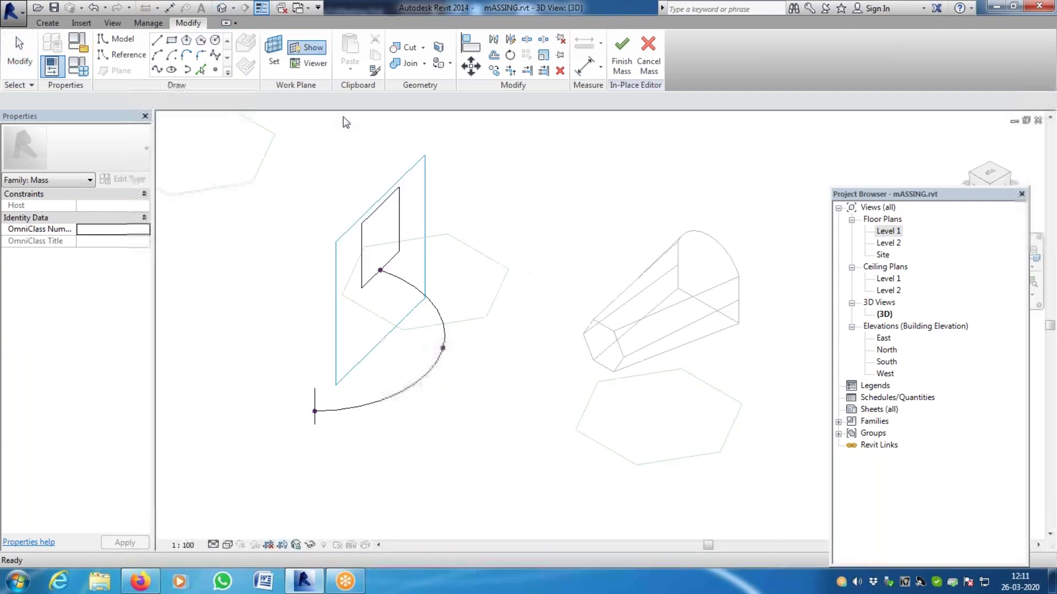
left_click(274, 52)
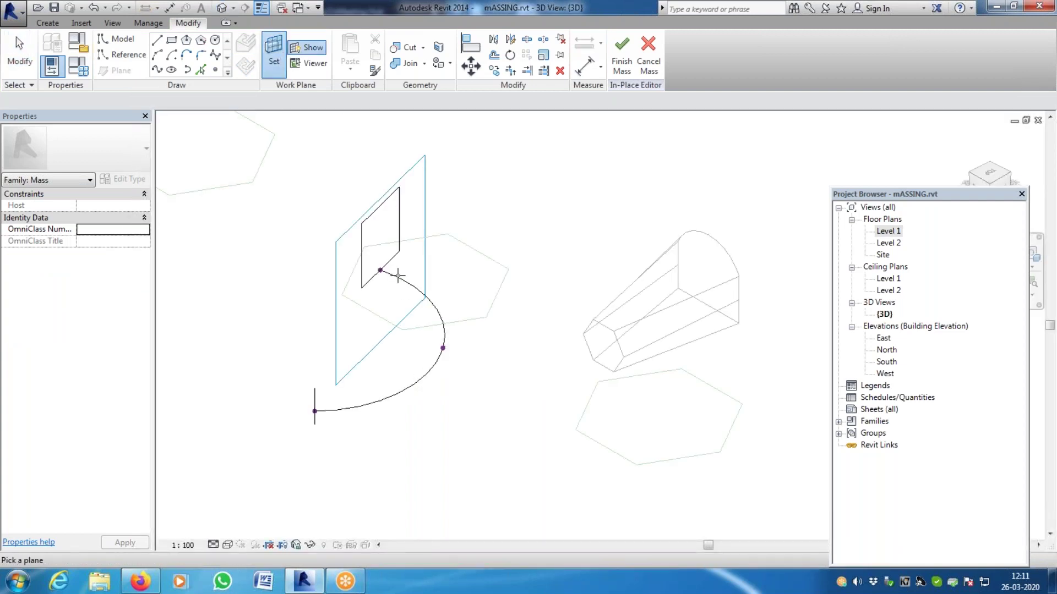
left_click(442, 348)
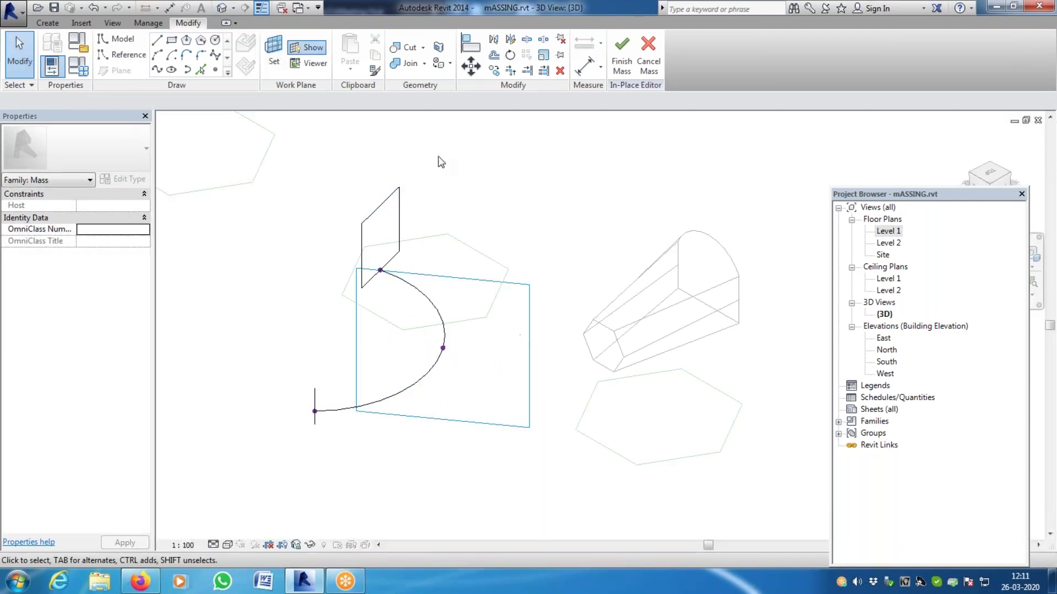
left_click(316, 64)
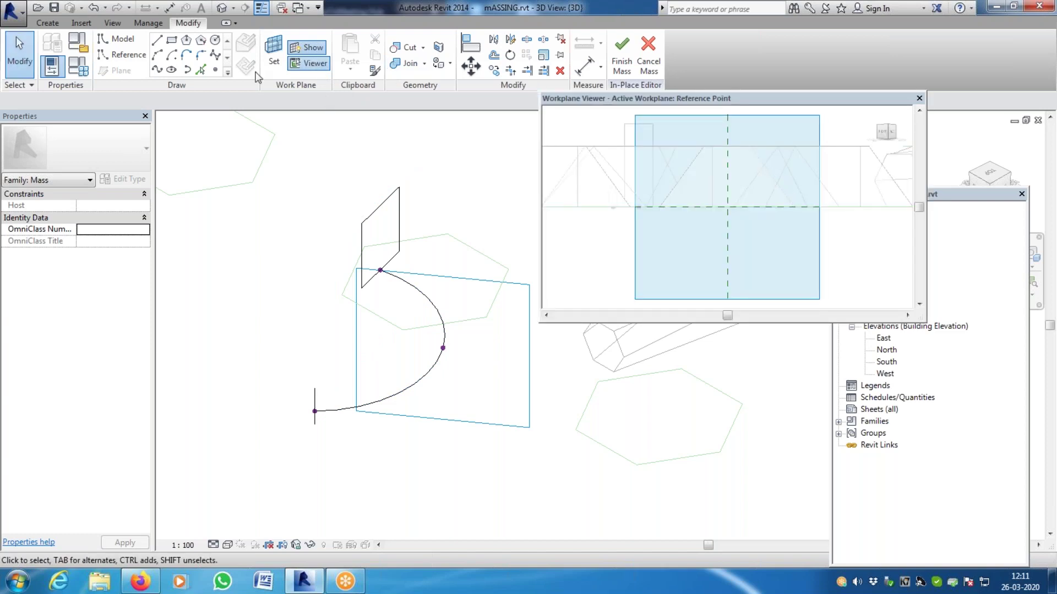
Try a six-sided polygon with a radius of about 2193 mm above the mid-arc reference point, then undo it
left_click(190, 41)
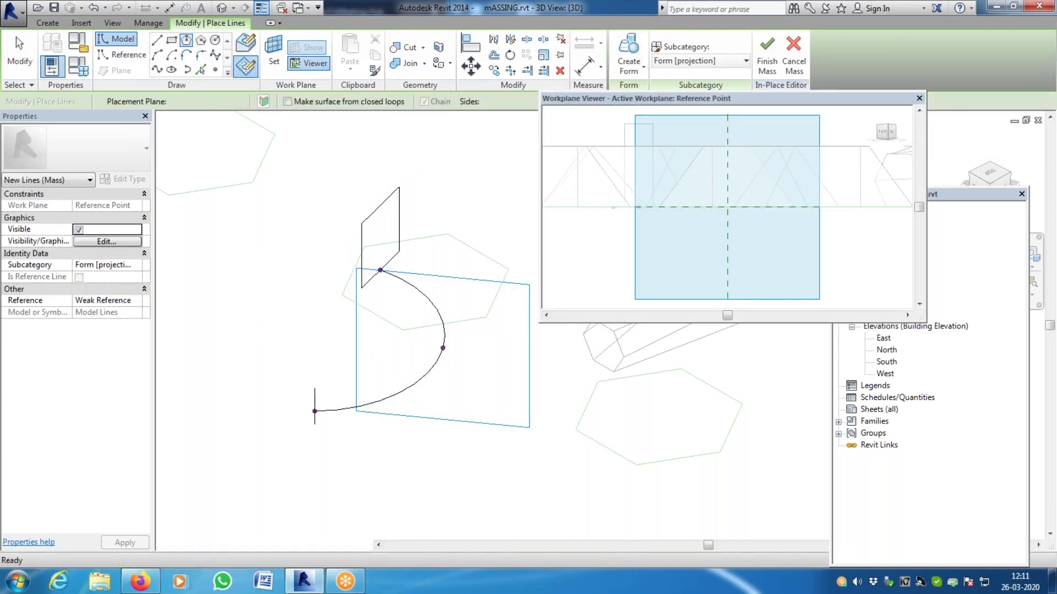
left_click(725, 179)
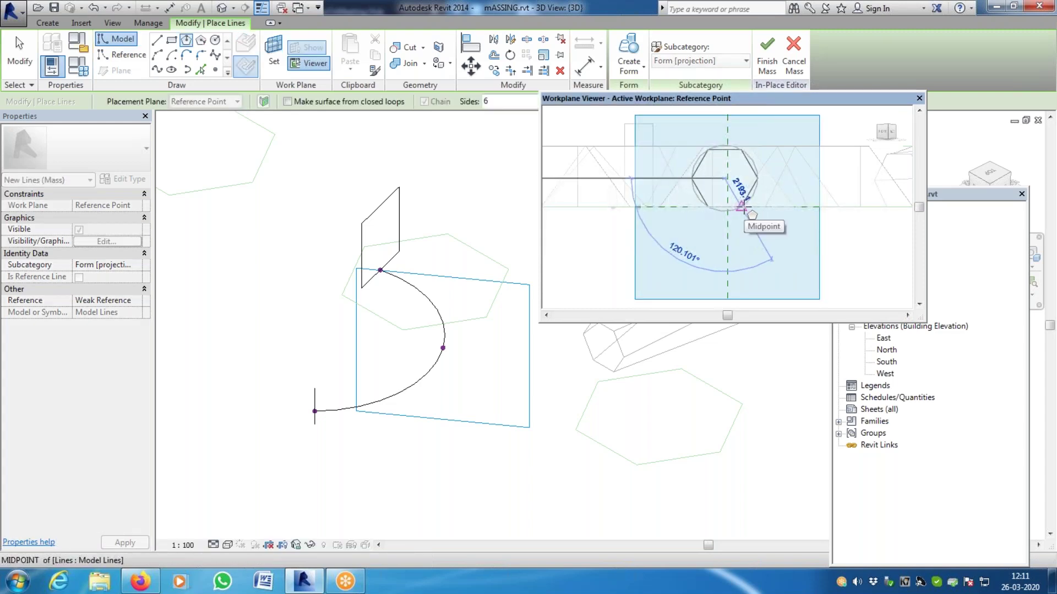
left_click(741, 207)
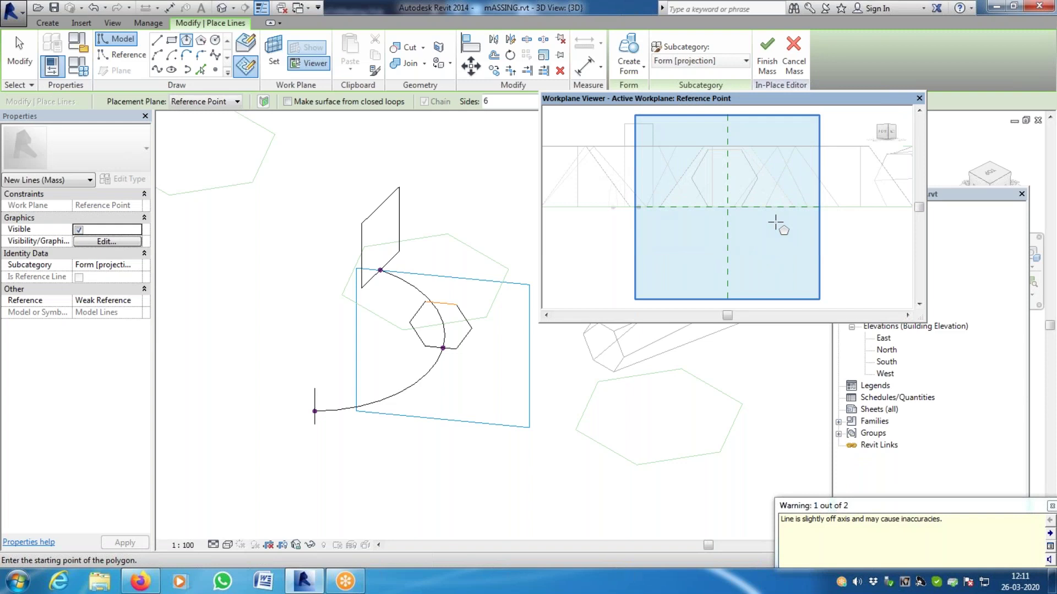
key("ctrl+z")
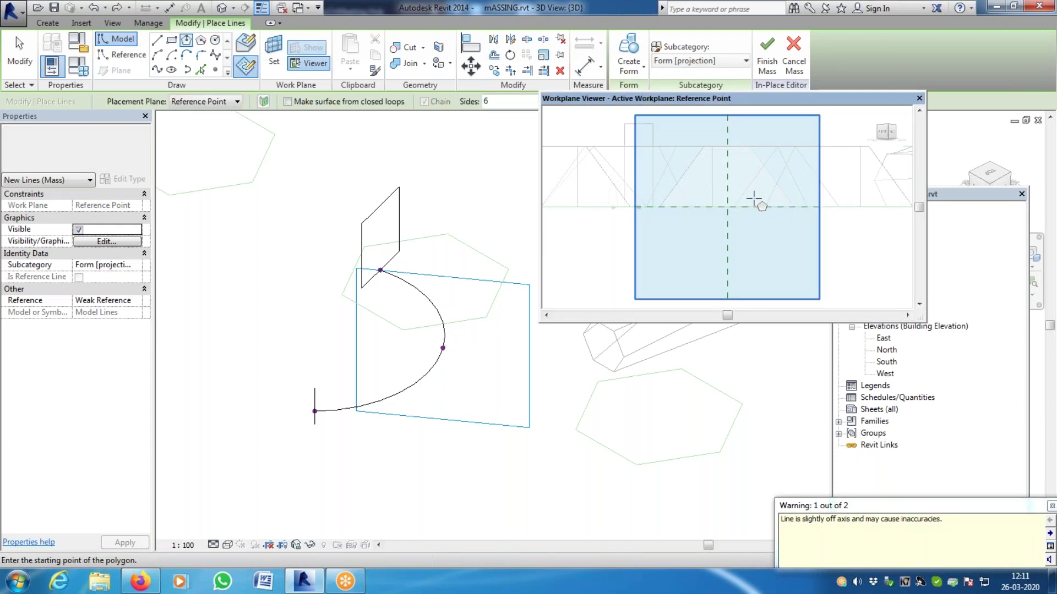
Try a small six-sided polygon centred on the mid-arc reference point, then undo it
left_click(728, 208)
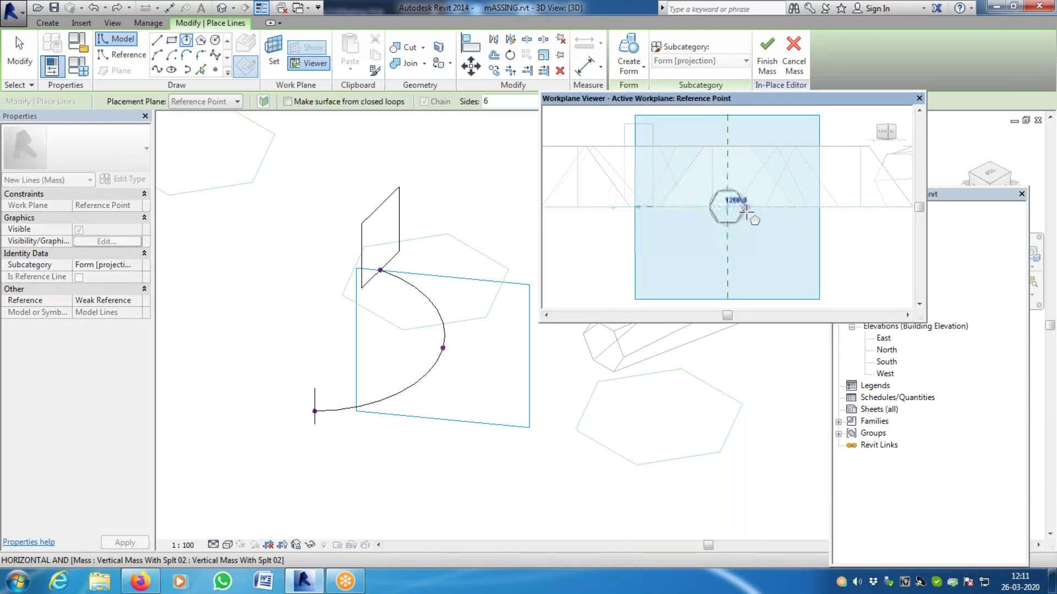
left_click(744, 208)
key("Escape")
key("Escape")
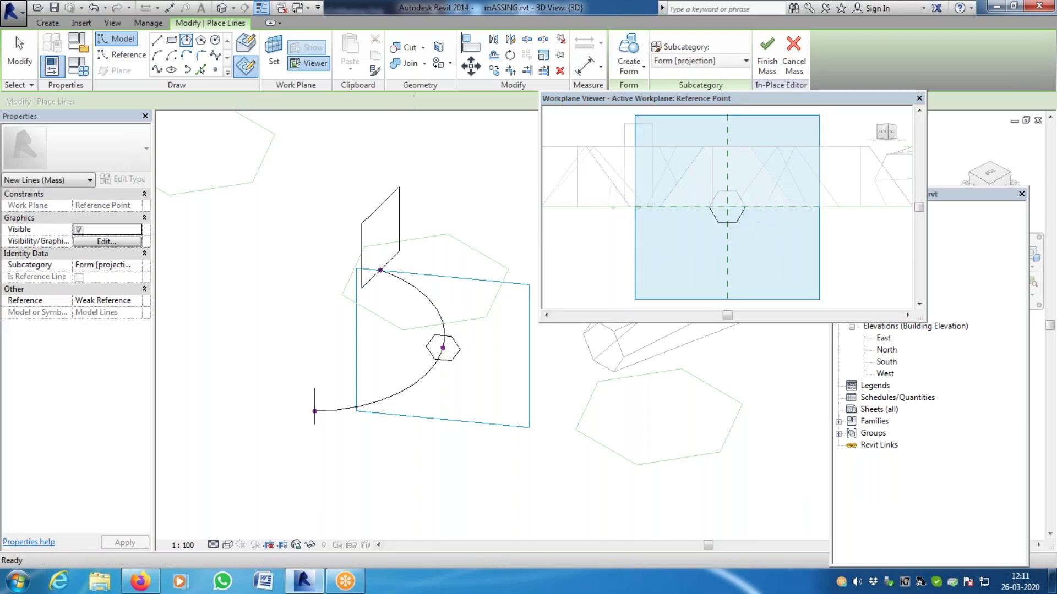
key("ctrl+z")
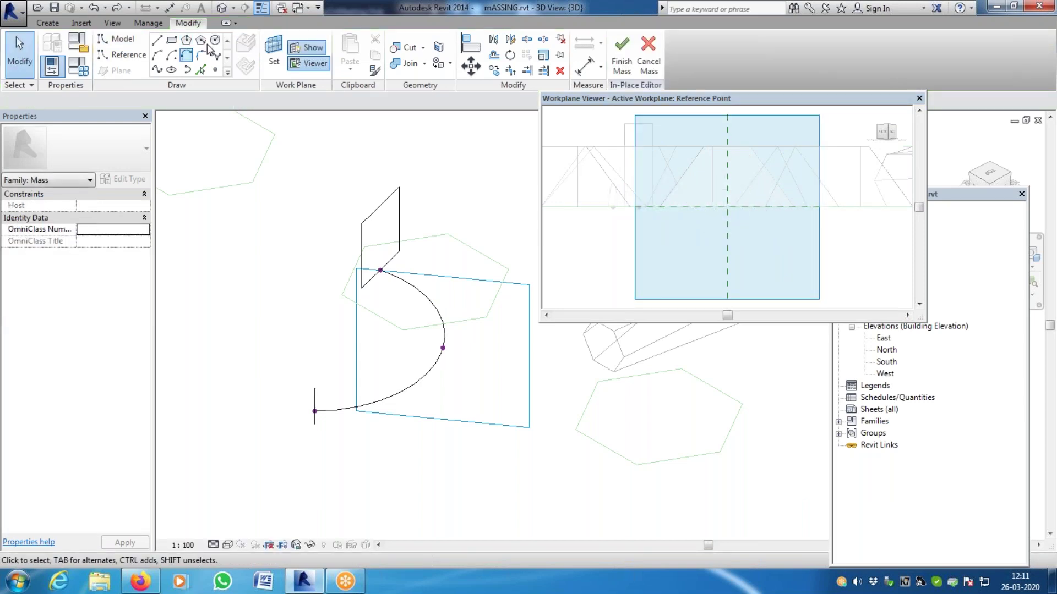
Draw a six-sided polygon with sides about 2100 mm long, centred on the mid-arc reference point
left_click(187, 42)
left_click(728, 207)
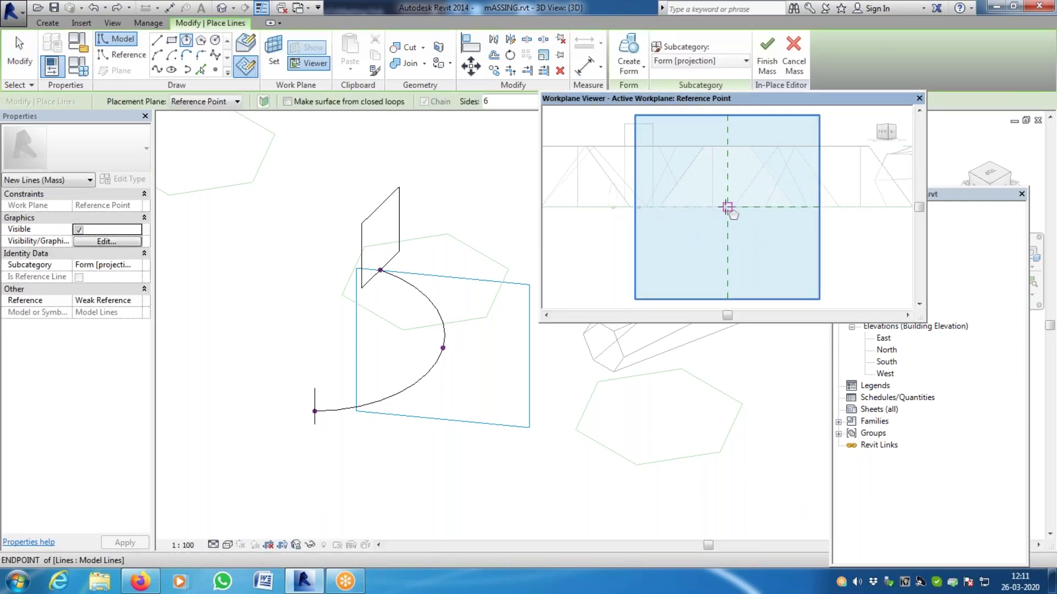
left_click(758, 206)
key("Escape")
key("Escape")
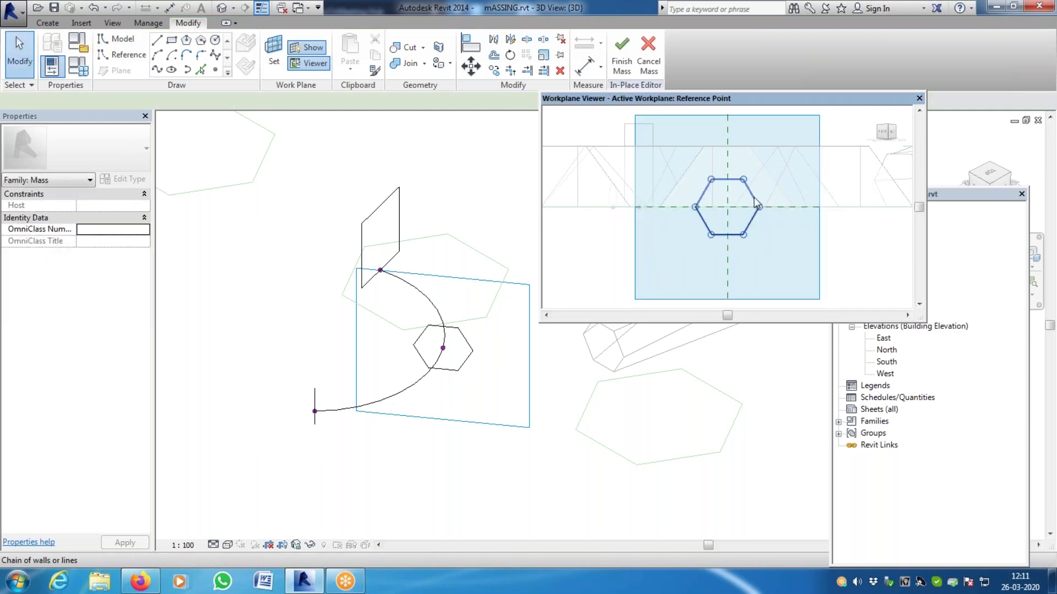
Move the hexagon up so its lower edge rests on the horizontal reference line, and close the Workplane Viewer
left_click(755, 203)
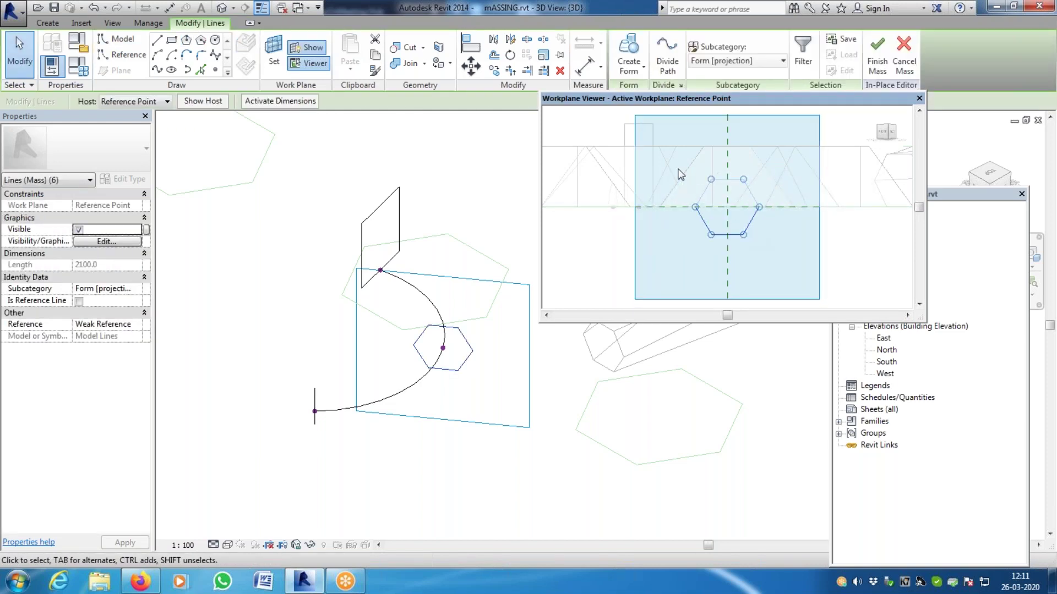
left_click(471, 66)
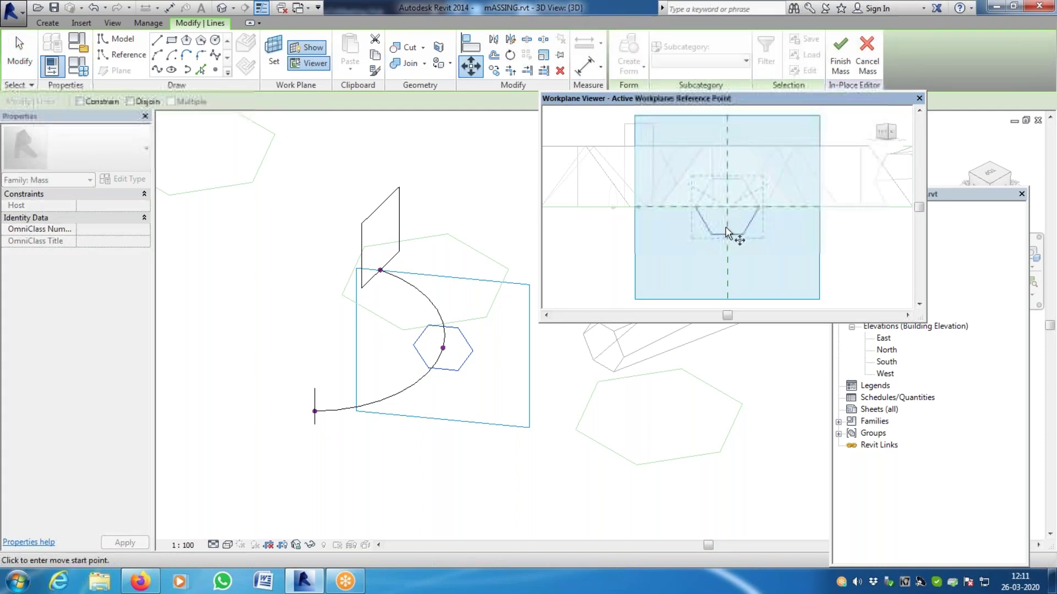
left_click(727, 235)
left_click(727, 207)
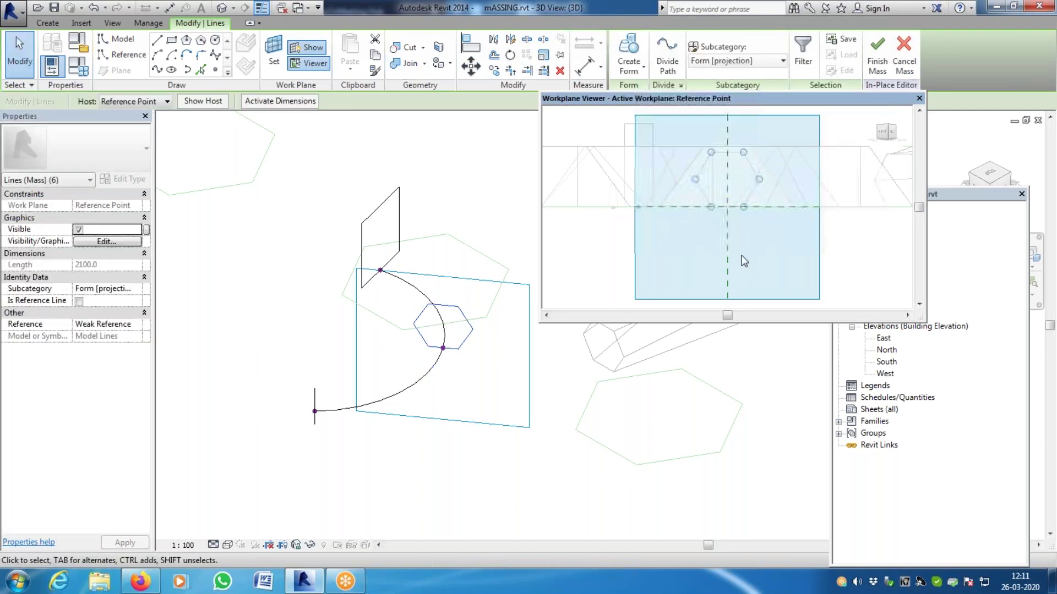
left_click(919, 99)
left_click(573, 231)
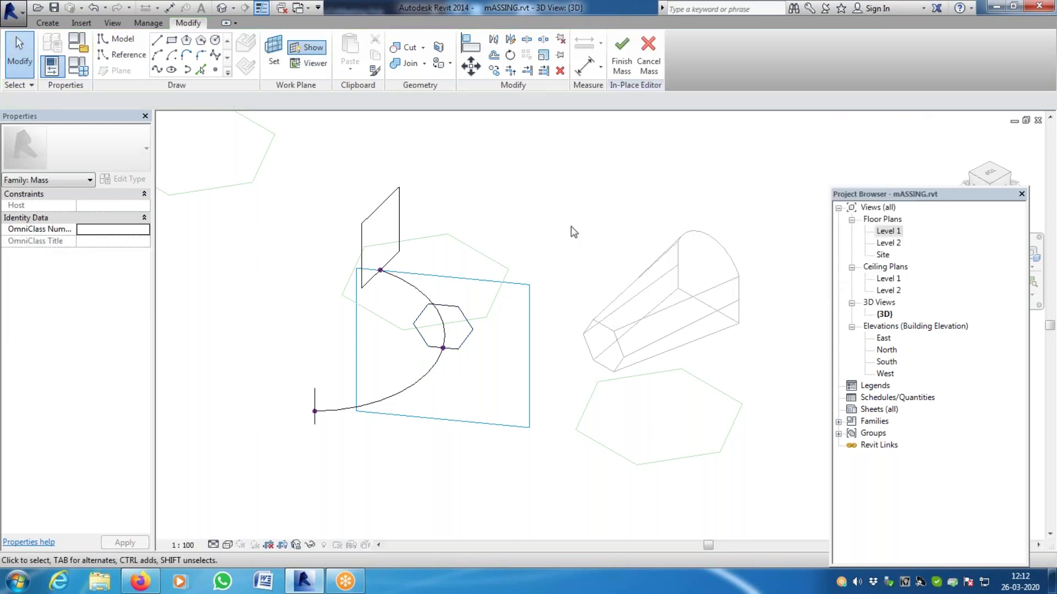
Try to create a solid form from the rectangle, hexagon and semicircle profiles together with the arc path
left_click(399, 217)
left_click(405, 394, "ctrl")
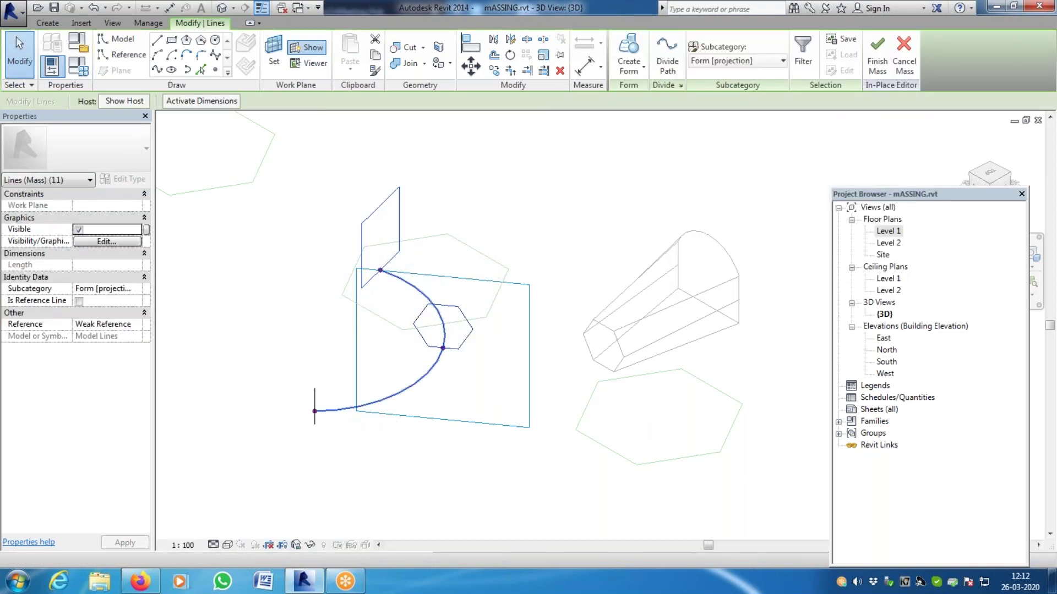
key("Tab")
left_click(318, 424, "ctrl")
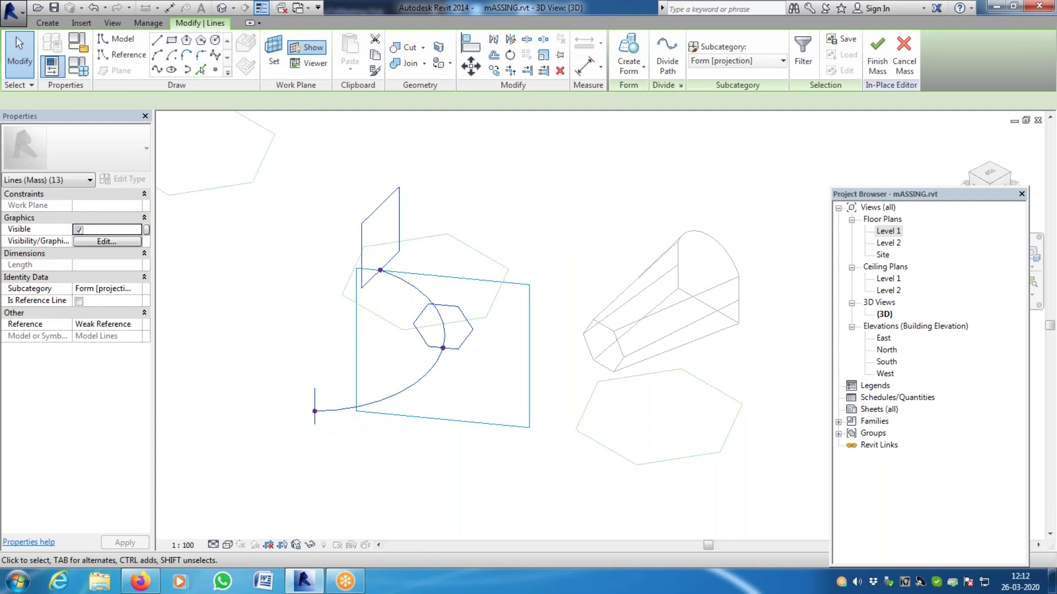
left_click(633, 67)
left_click(644, 95)
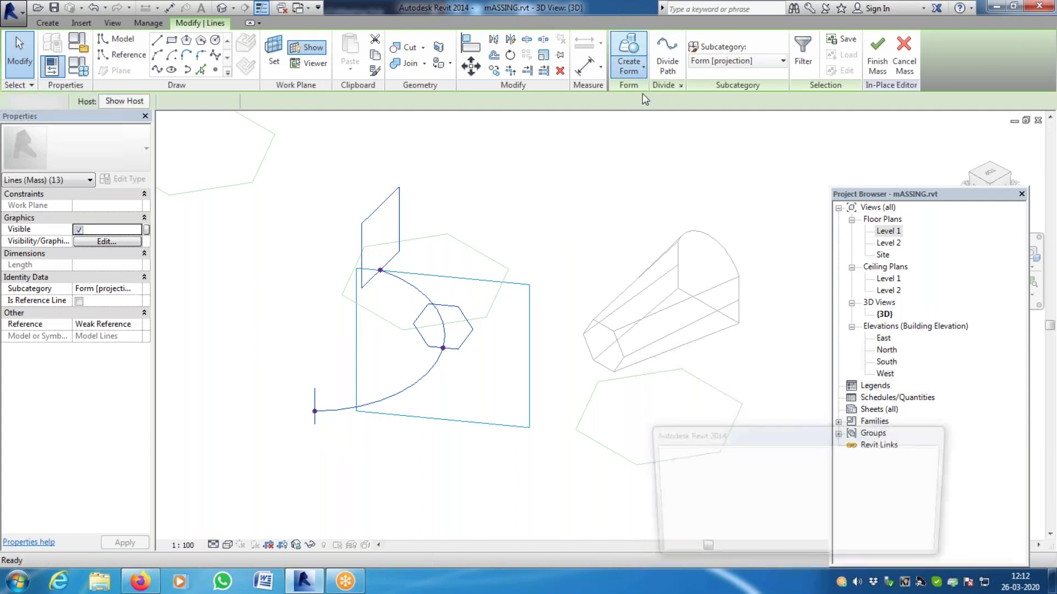
left_click(935, 544)
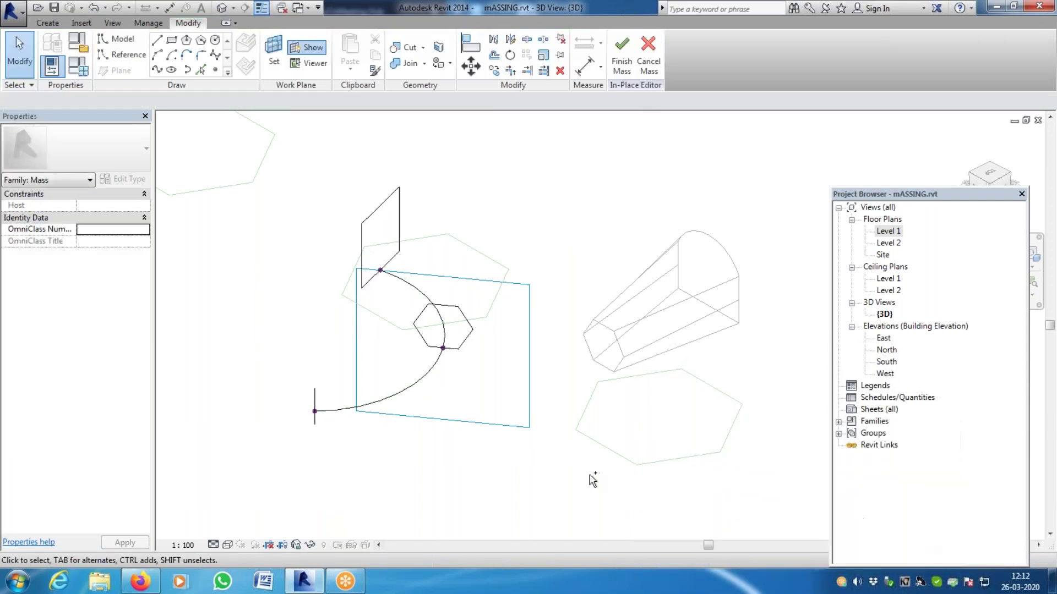
Delete the semicircle profile at the end of the arc path
scroll(331, 419, "up", 5)
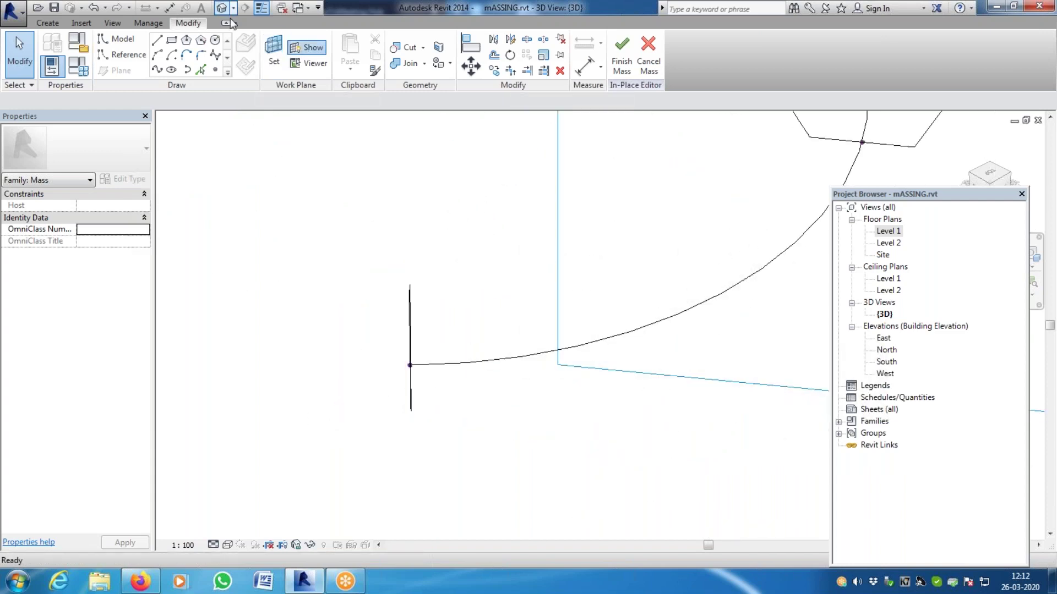
left_click(989, 187)
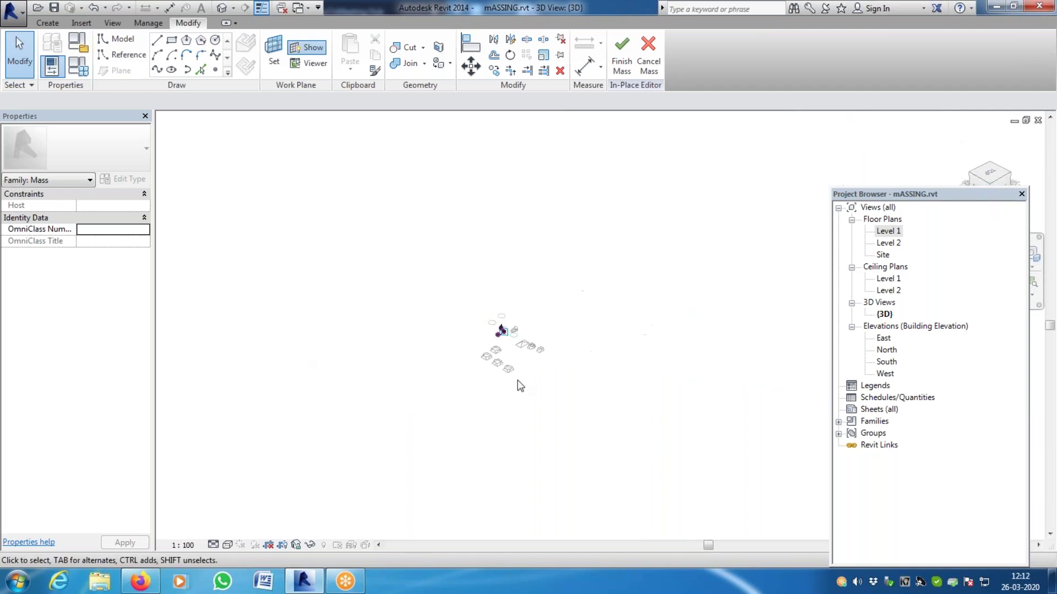
scroll(502, 312, "up", 6)
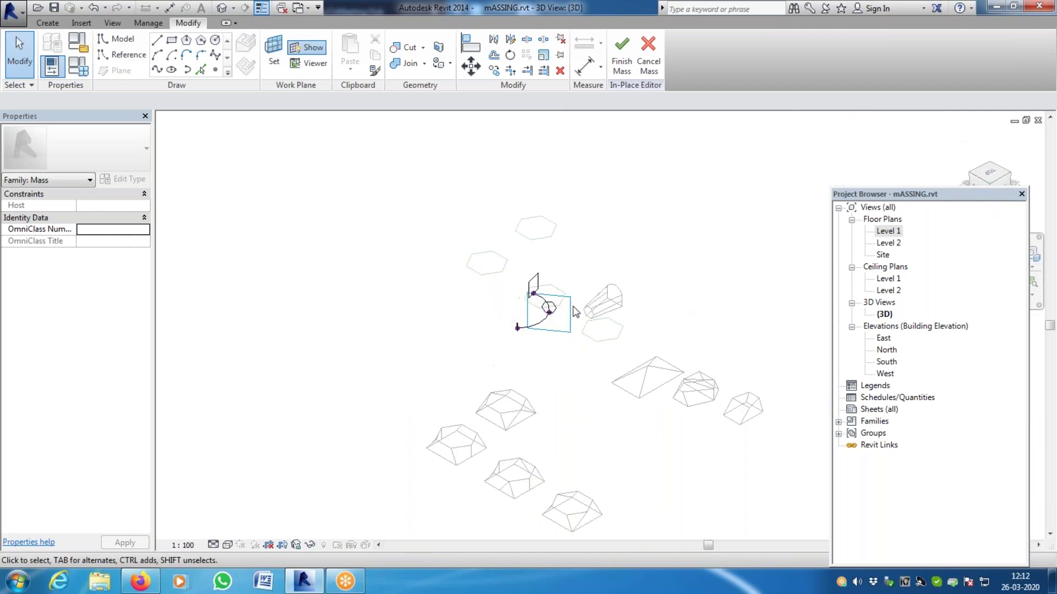
left_click(973, 177)
scroll(468, 347, "up", 8)
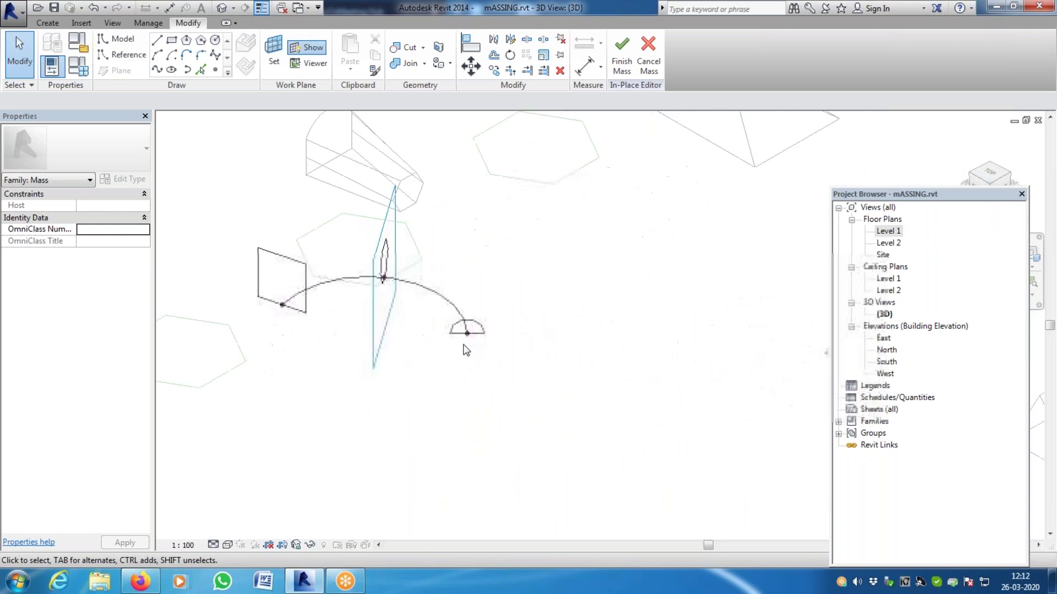
left_click(491, 327)
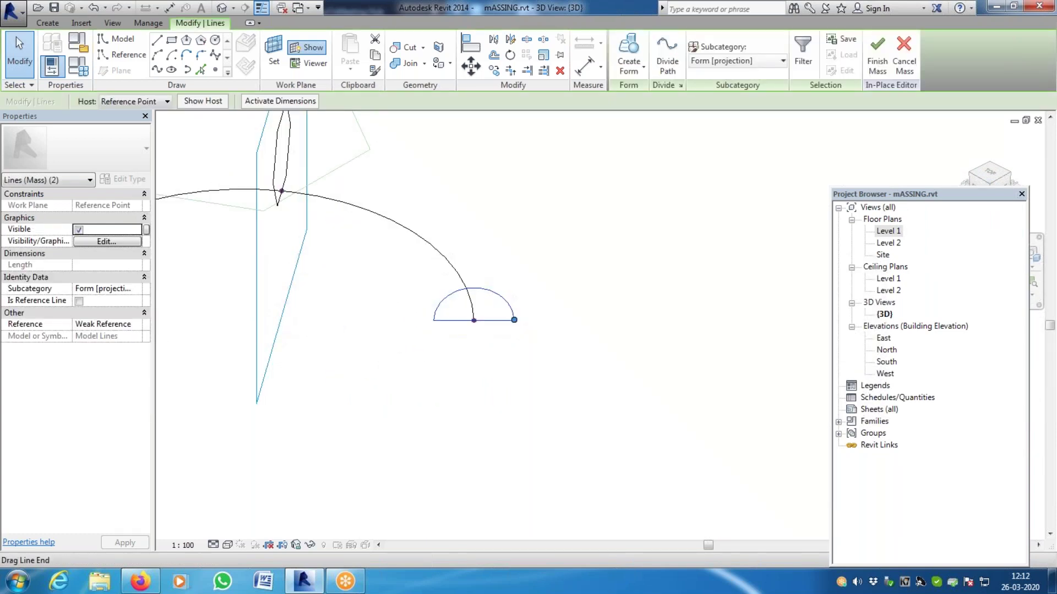
key("Delete")
Set the plane of the reference point at the arc's emptied end as the work plane and show it in the Workplane Viewer
left_click(474, 320)
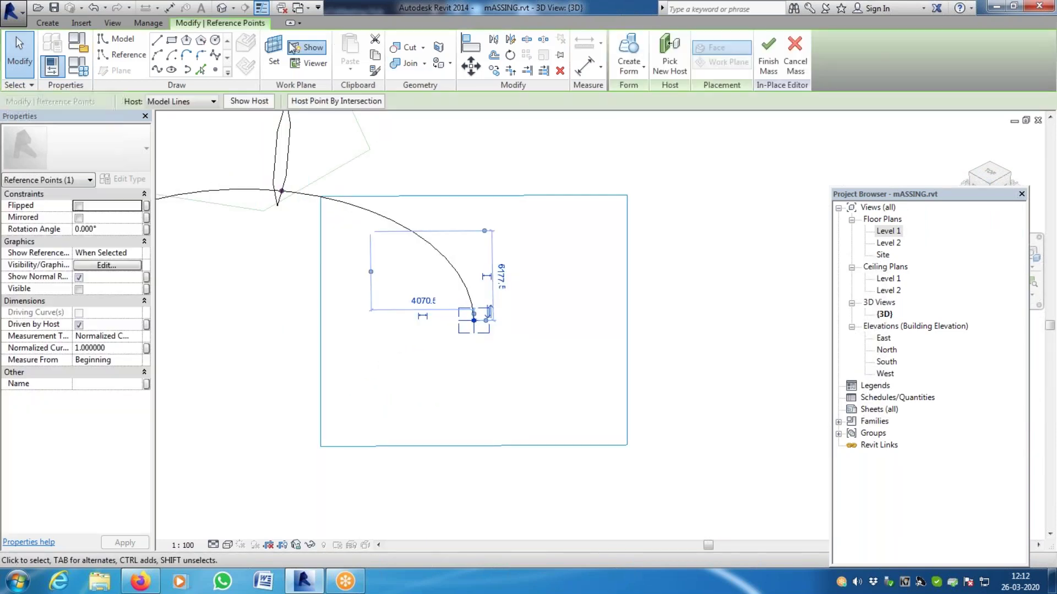
left_click(274, 52)
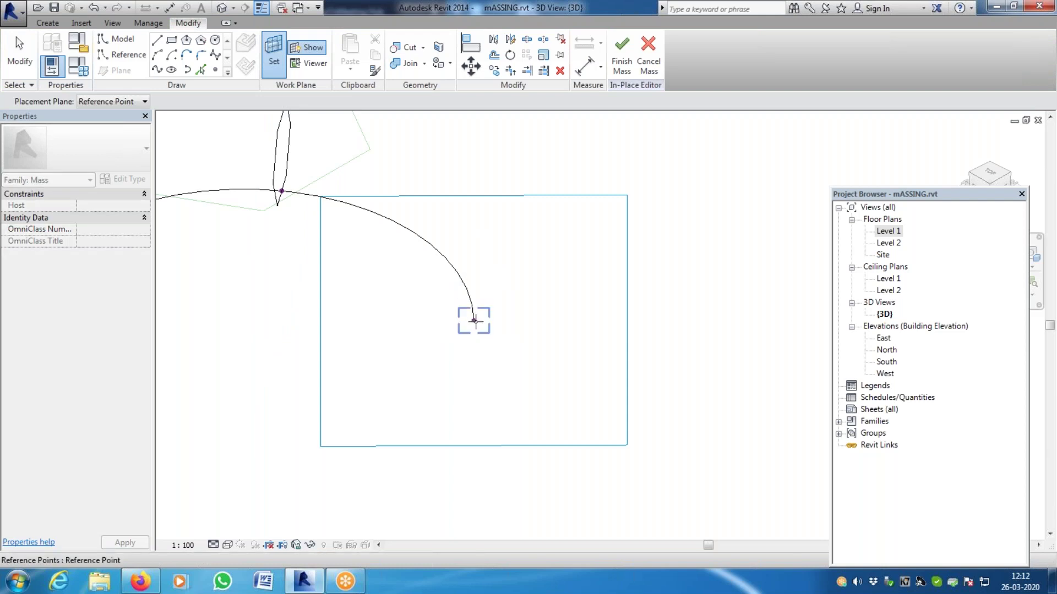
left_click(473, 320)
left_click(316, 63)
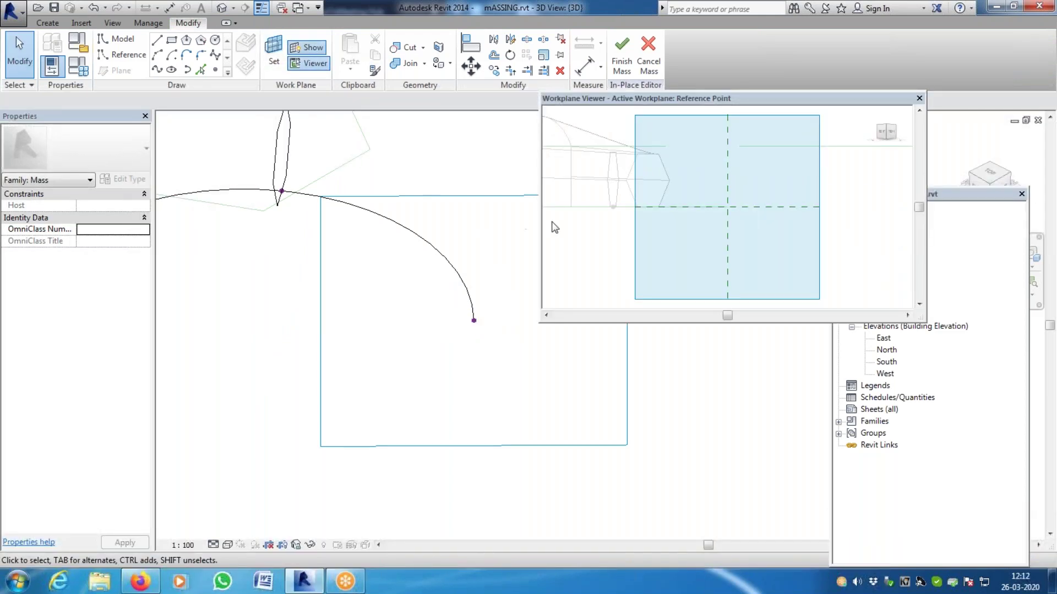
Draw a rectangle spanning the vertical axis, with its base on the horizontal reference line
left_click(173, 41)
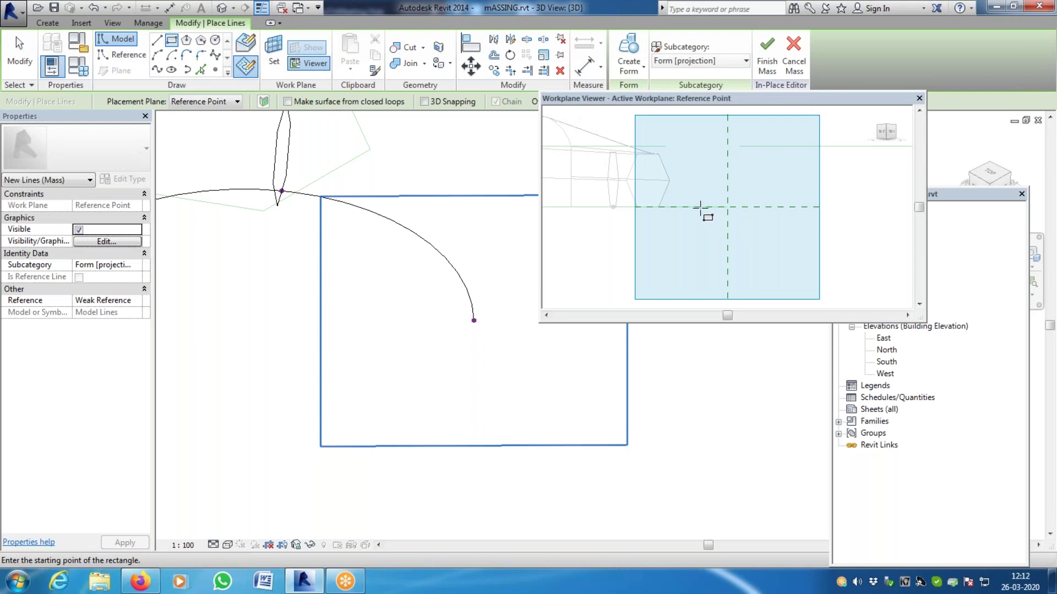
left_click(760, 207)
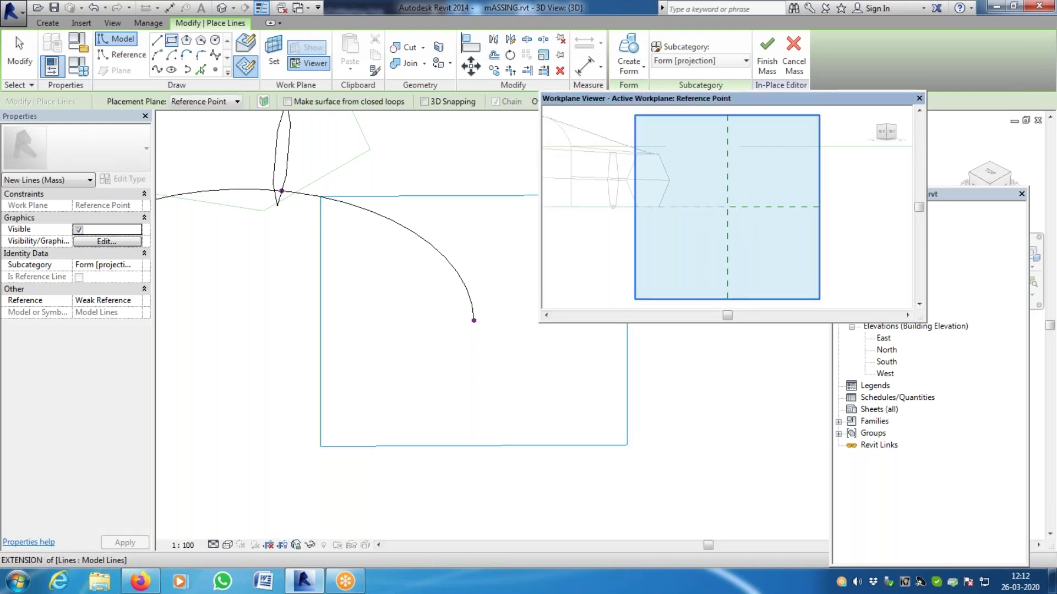
left_click(693, 137)
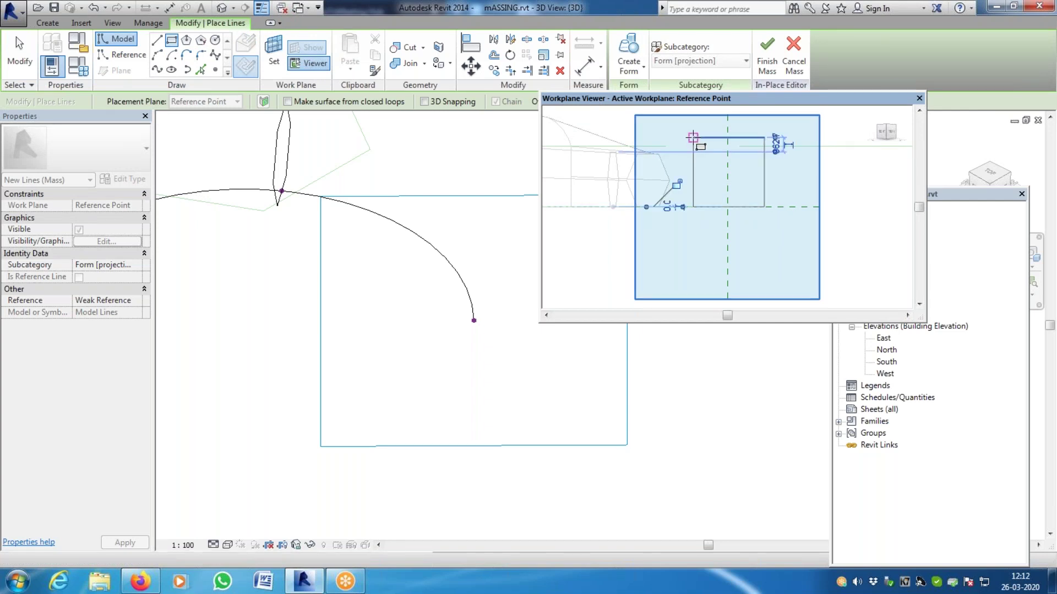
key("Escape")
key("Escape")
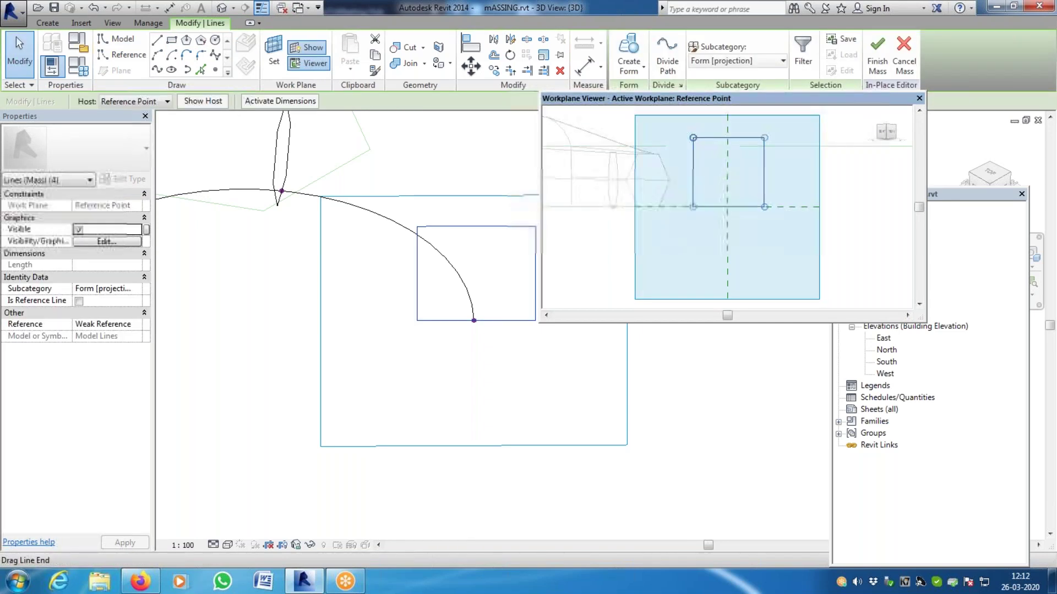
left_click_drag(693, 138, 693, 139)
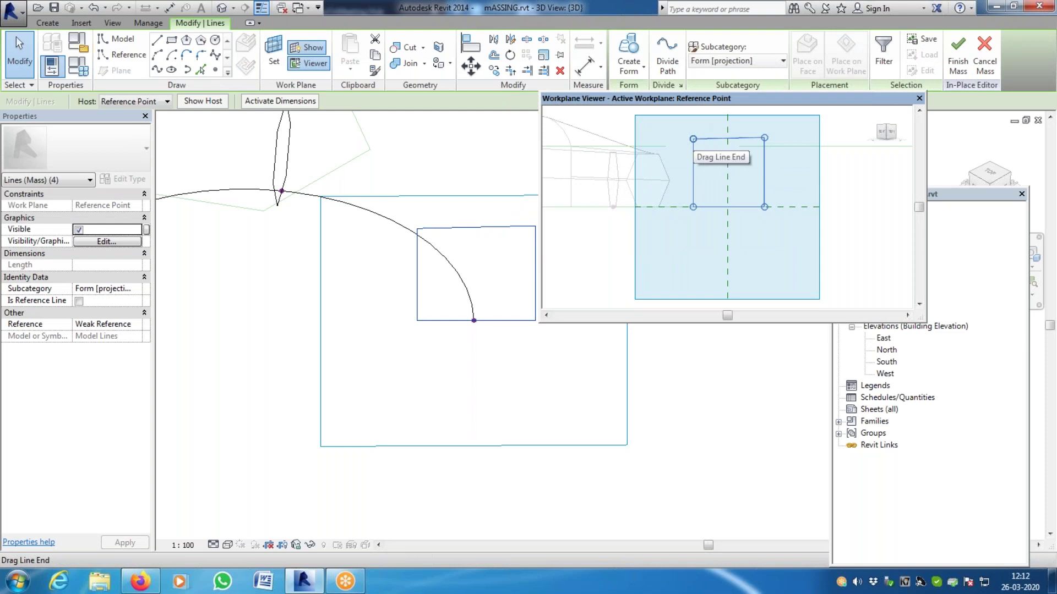
key("Escape")
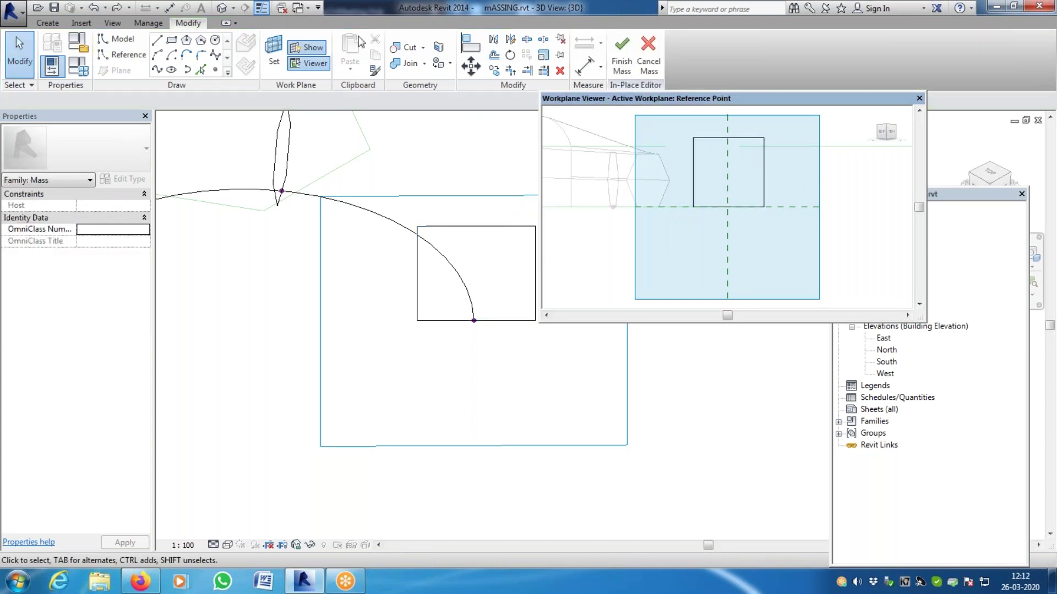
Draw lines from the rectangle's lower corners to its top edge, about 4785 mm at 74° and about 4741 mm at 104°
left_click(162, 47)
left_click(693, 207)
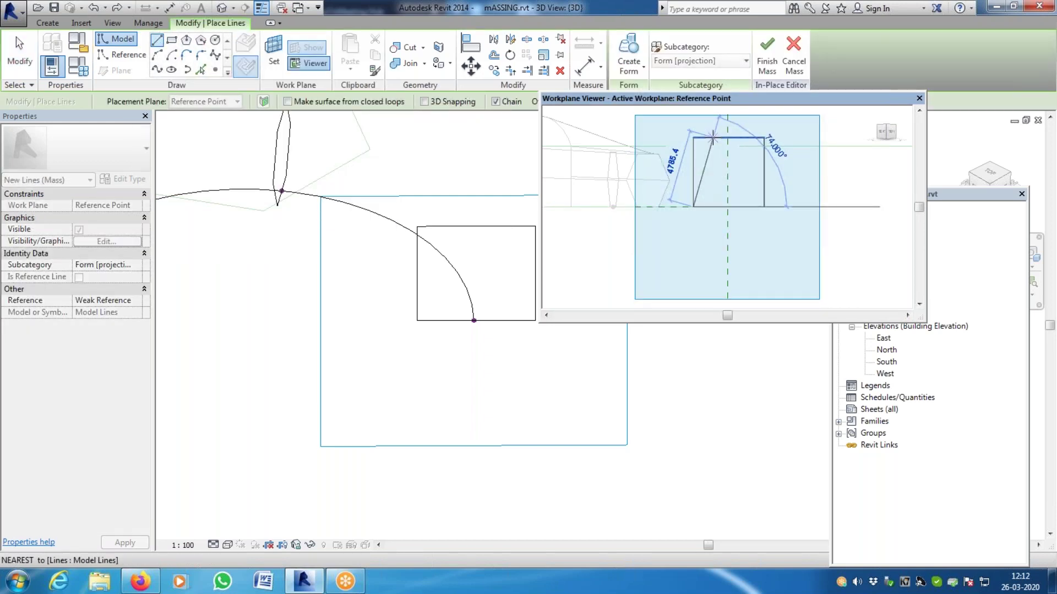
left_click(713, 137)
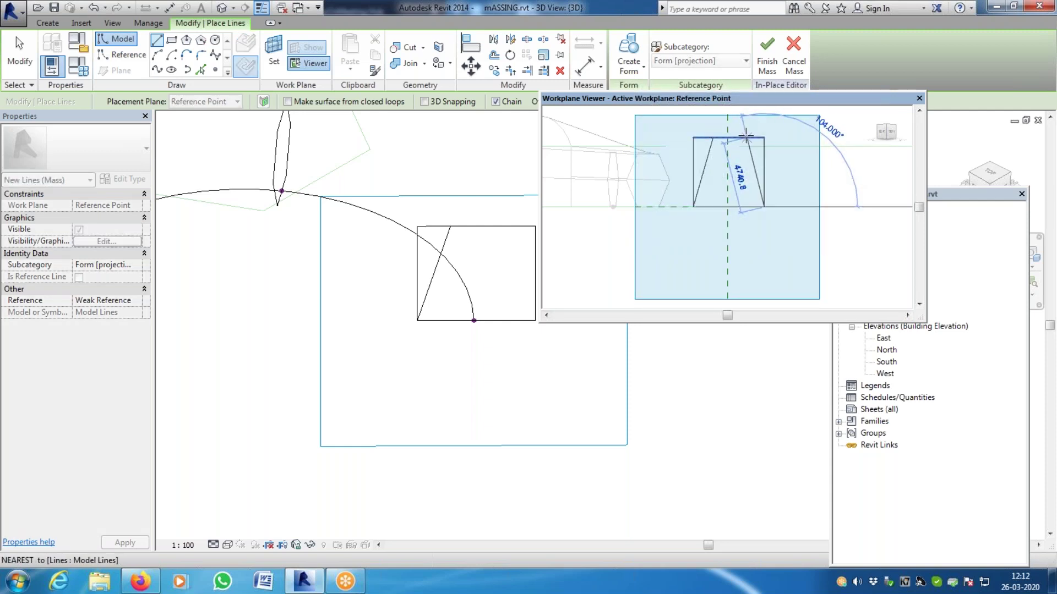
left_click(745, 137)
key("Escape")
scroll(682, 197, "up", 2)
key("Escape")
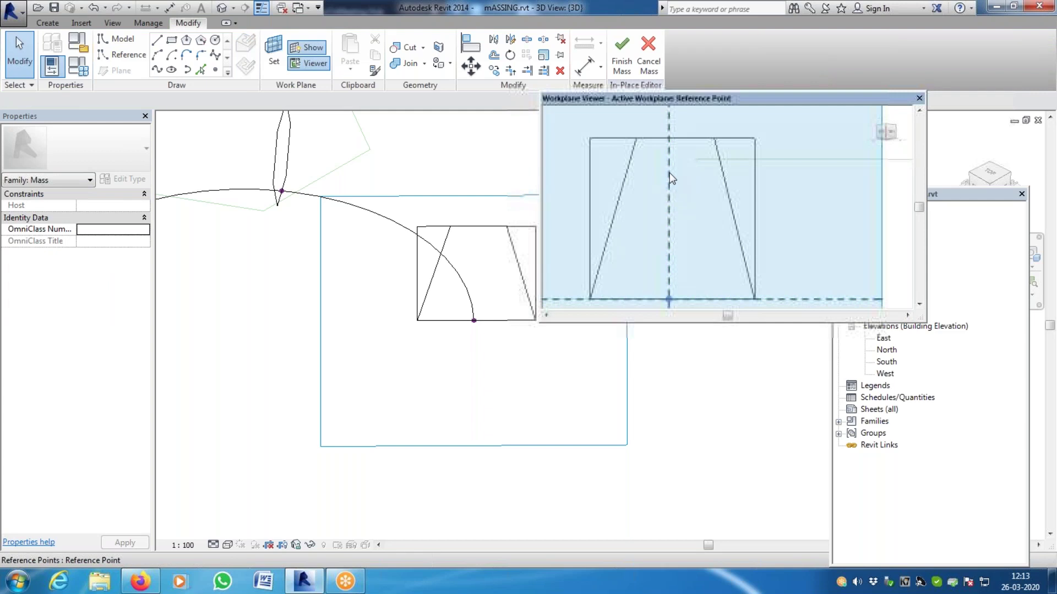
Delete the rectangle's two vertical sides outside the slanted lines
left_click(591, 206)
key("Delete")
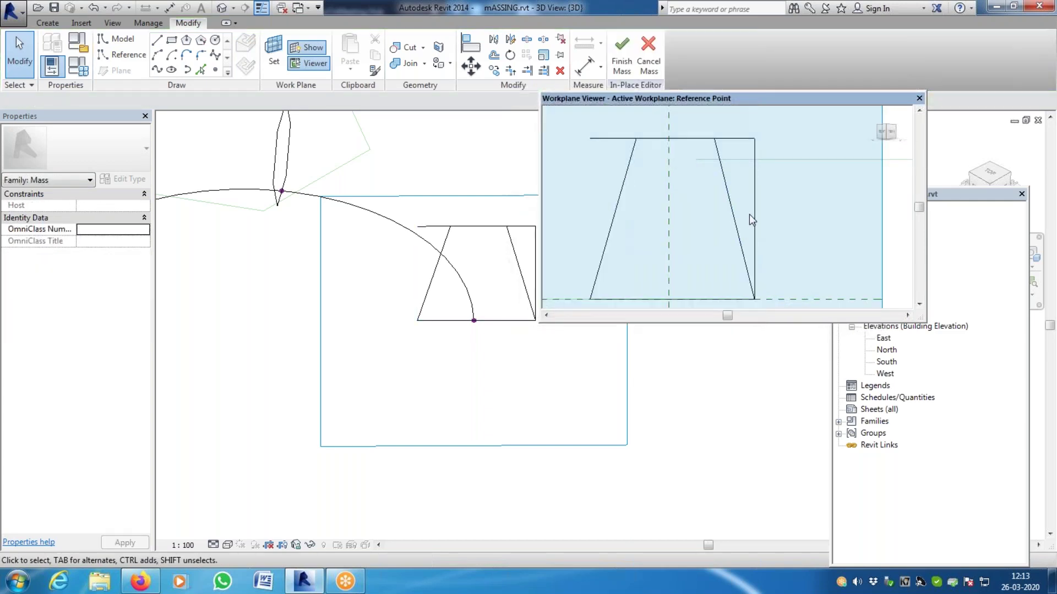
left_click(754, 219)
key("Delete")
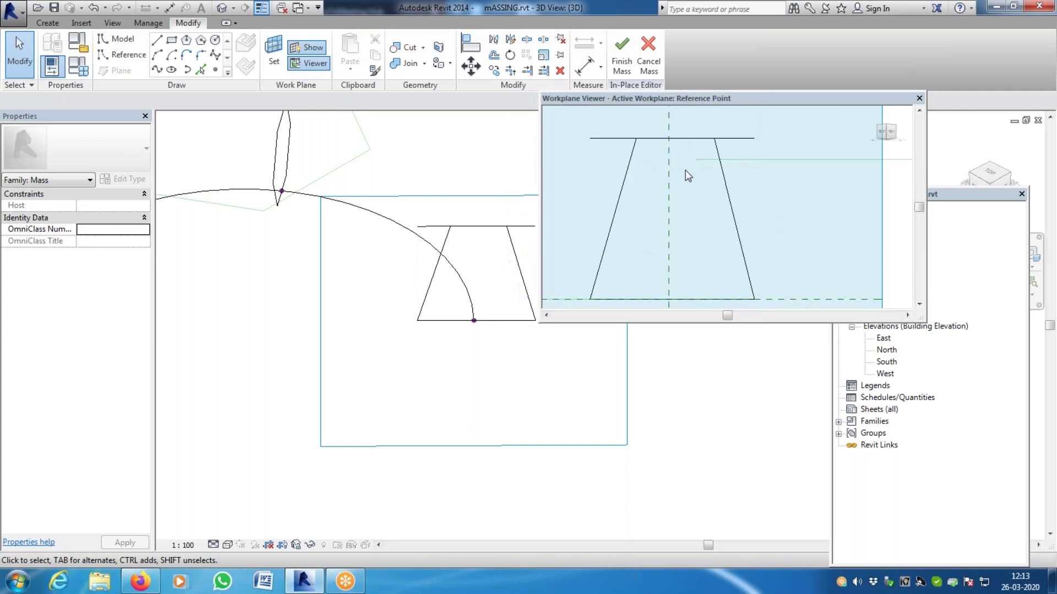
Trim the top edge to both slanted lines to form a closed trapezoid, and close the Workplane Viewer
key("t")
key("r")
left_click(627, 191)
left_click(642, 140)
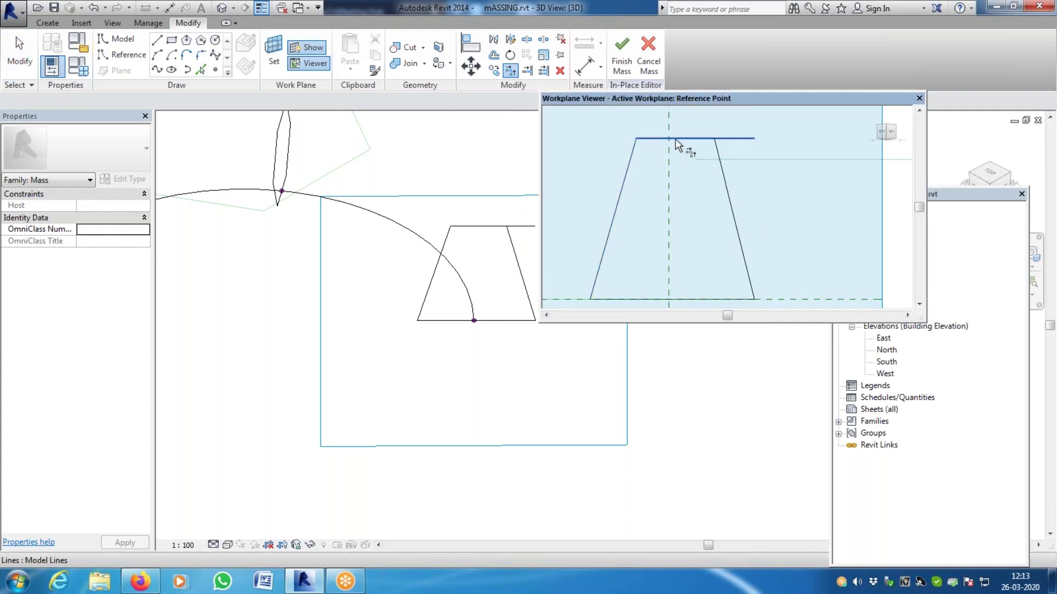
left_click(716, 165)
scroll(715, 165, "down", 3)
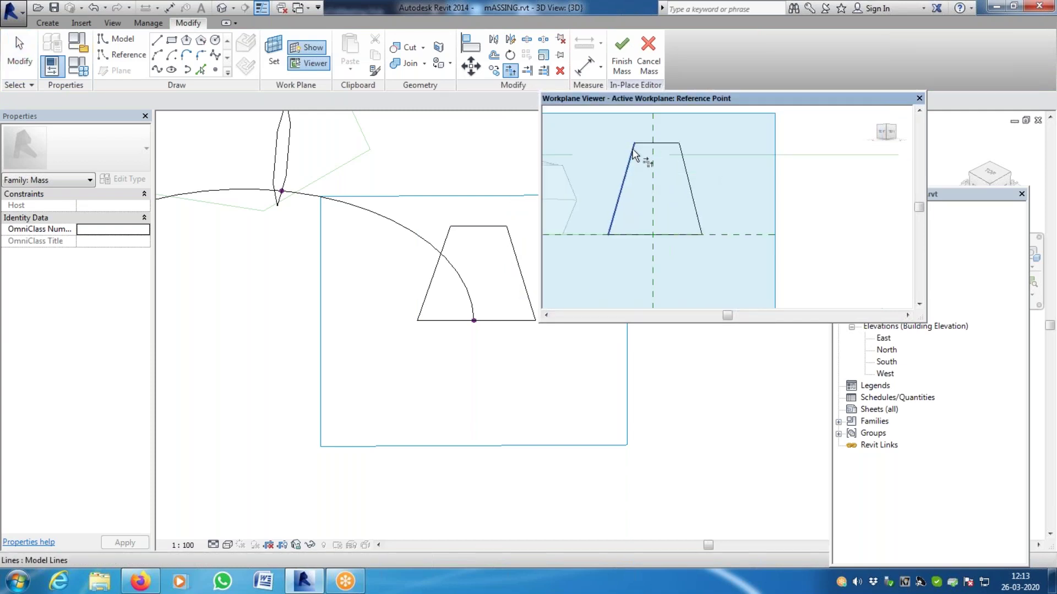
left_click(919, 99)
scroll(590, 245, "down", 3)
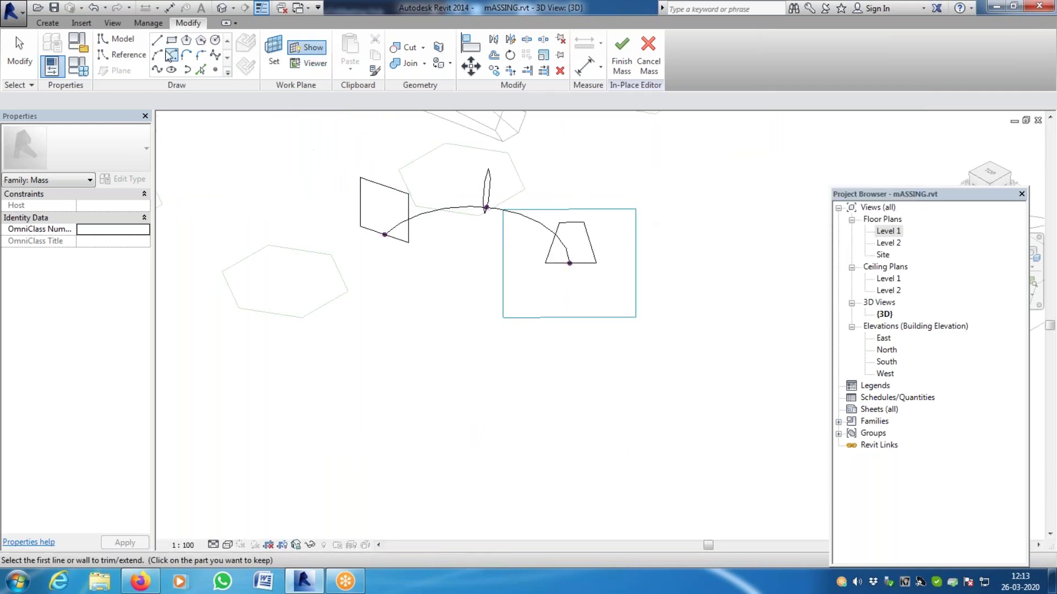
Try to create a solid form from the trapezoid, hexagon and rectangle profiles along the arc path
key("Escape")
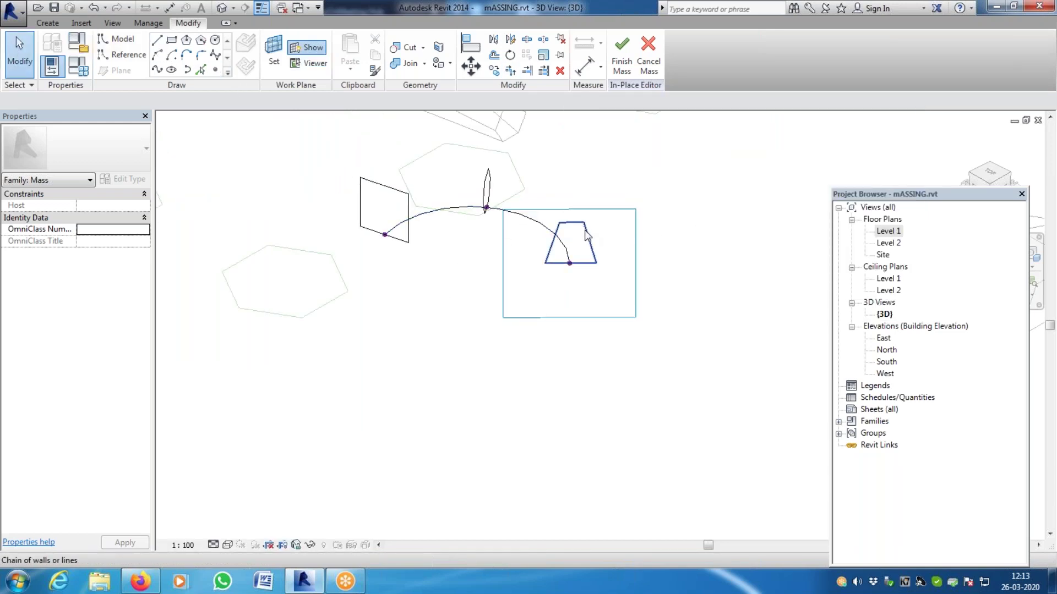
left_click(586, 236)
left_click(485, 203, "ctrl")
left_click(410, 212, "ctrl")
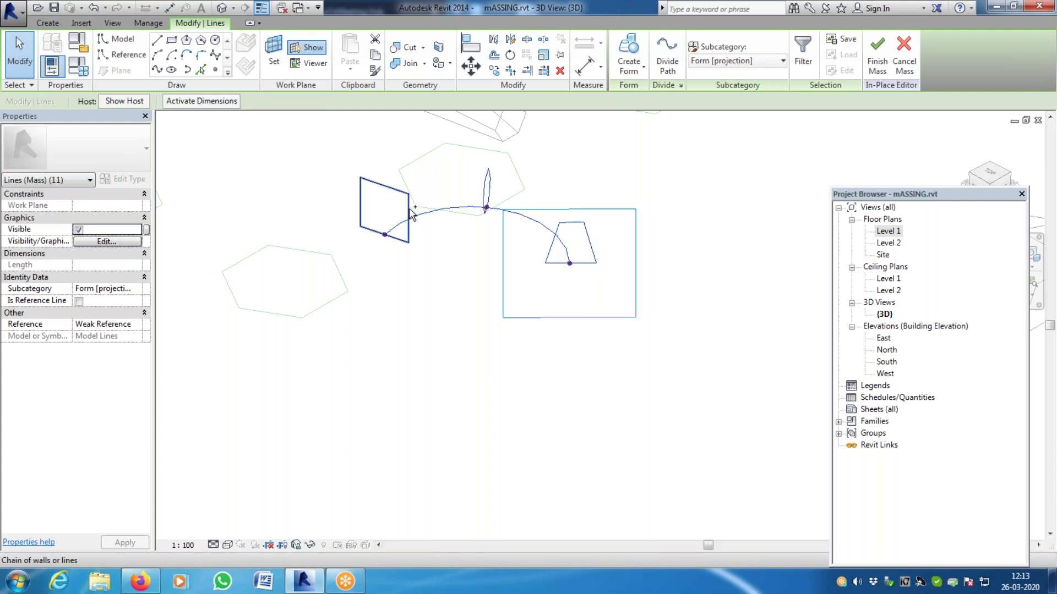
left_click(410, 216, "ctrl")
left_click(642, 71)
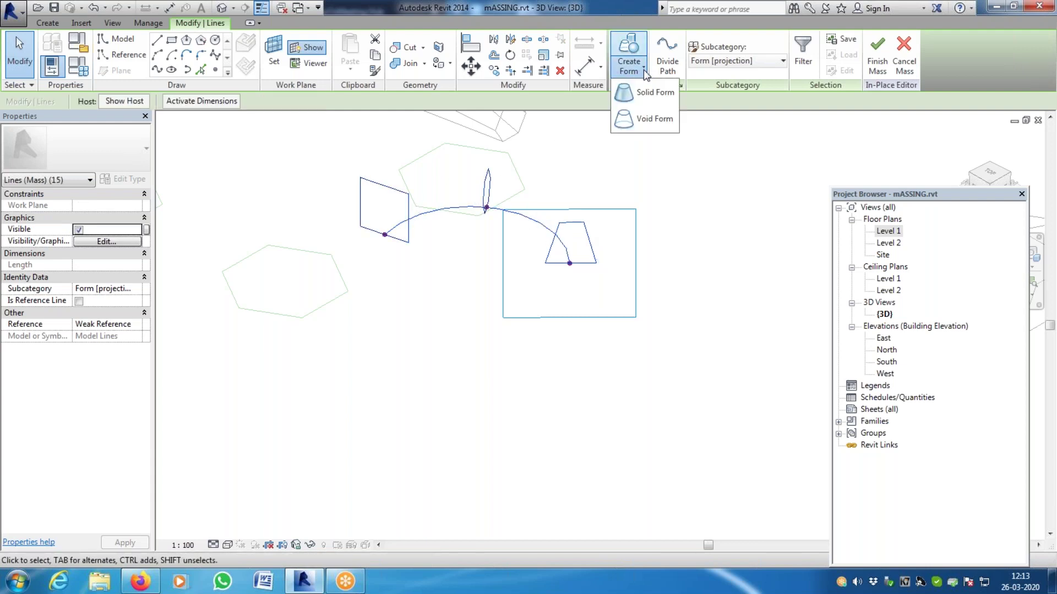
left_click(654, 98)
scroll(544, 271, "up", 3)
scroll(609, 352, "down", 2)
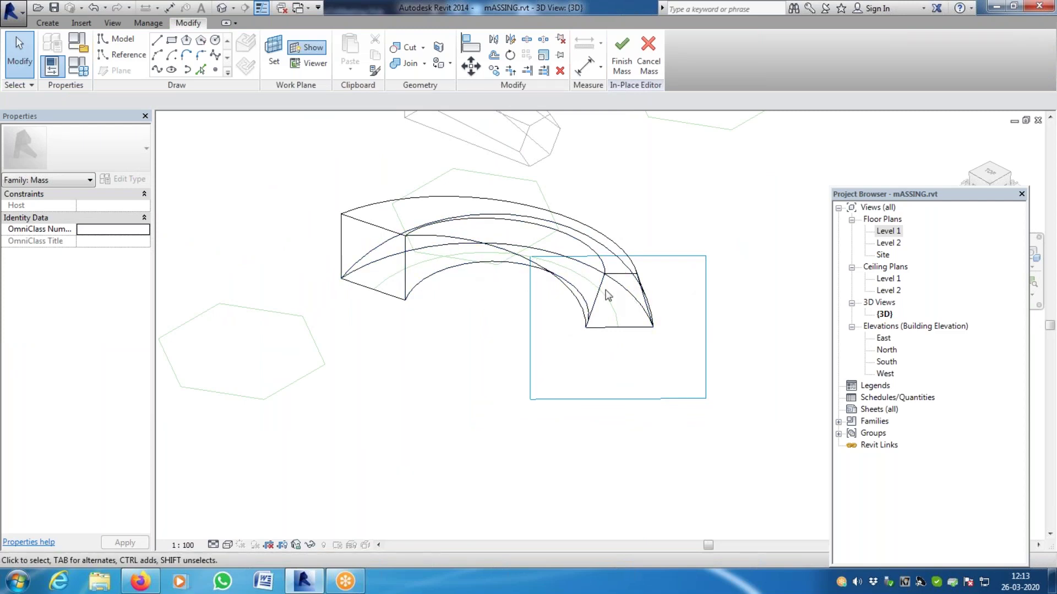
scroll(566, 236, "up", 1)
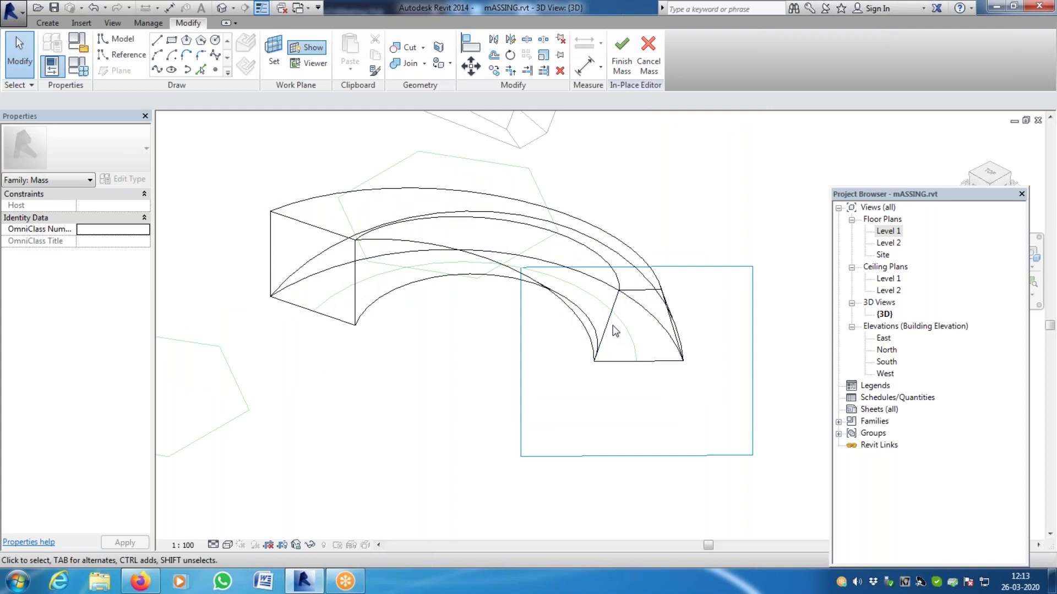
scroll(608, 332, "down", 1)
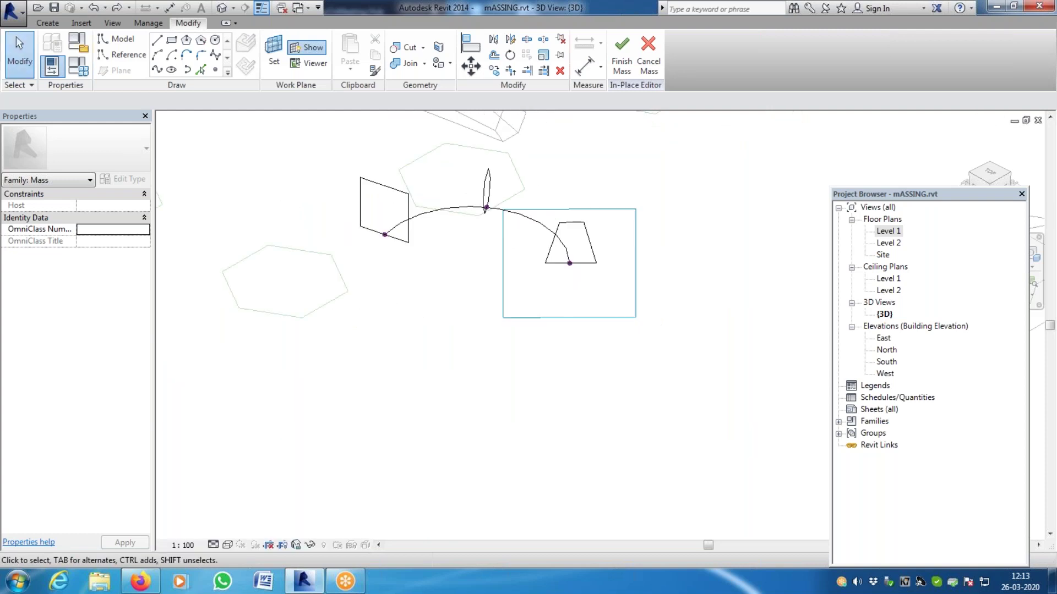
Split the rectangle profile's vertical side nearest the hexagon at about its midpoint
scroll(482, 181, "up", 4)
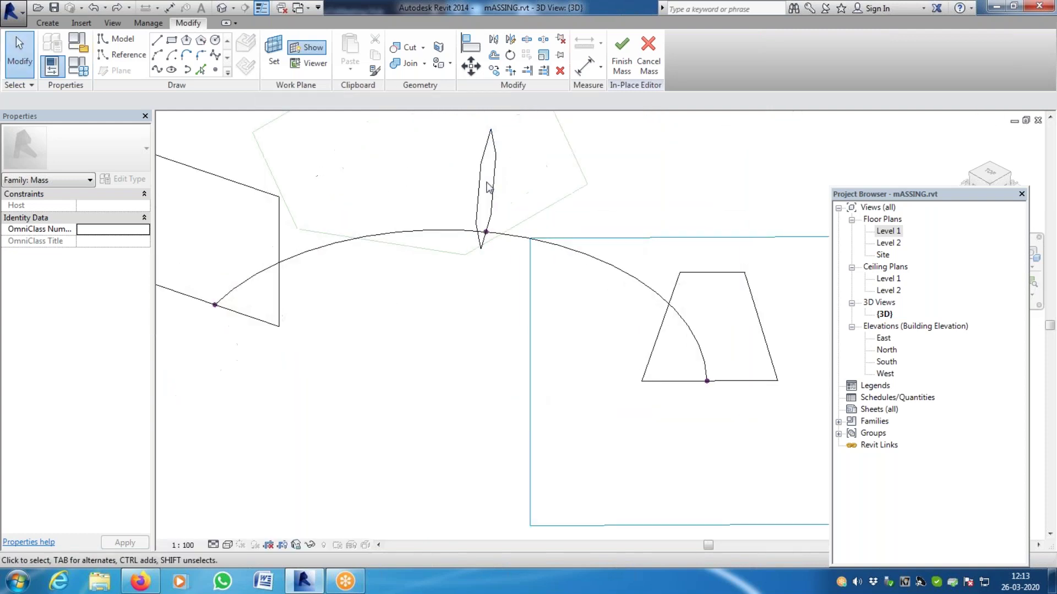
scroll(685, 282, "down", 3)
scroll(420, 242, "up", 4)
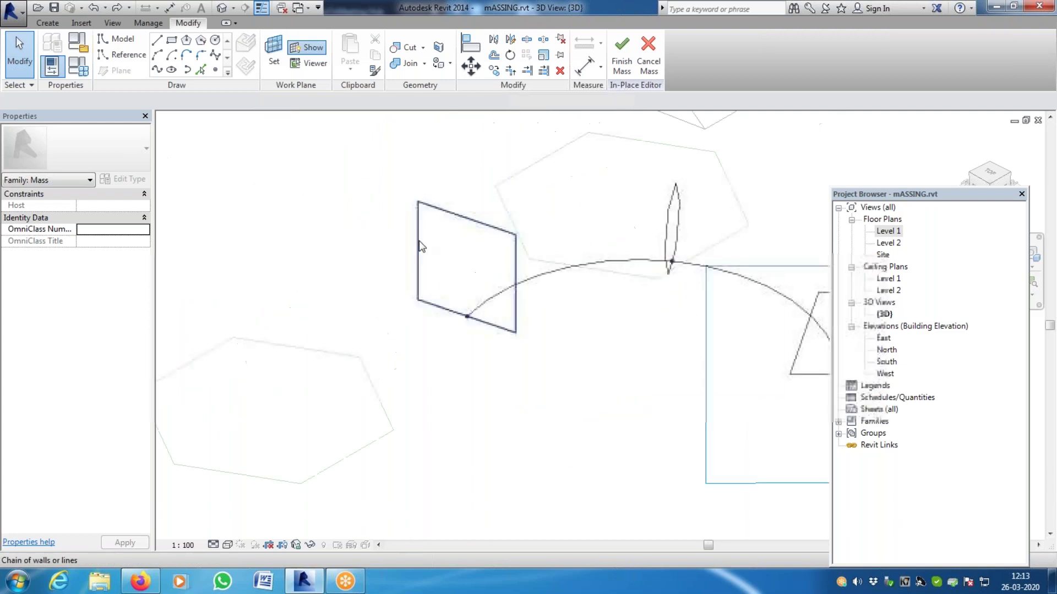
left_click(527, 40)
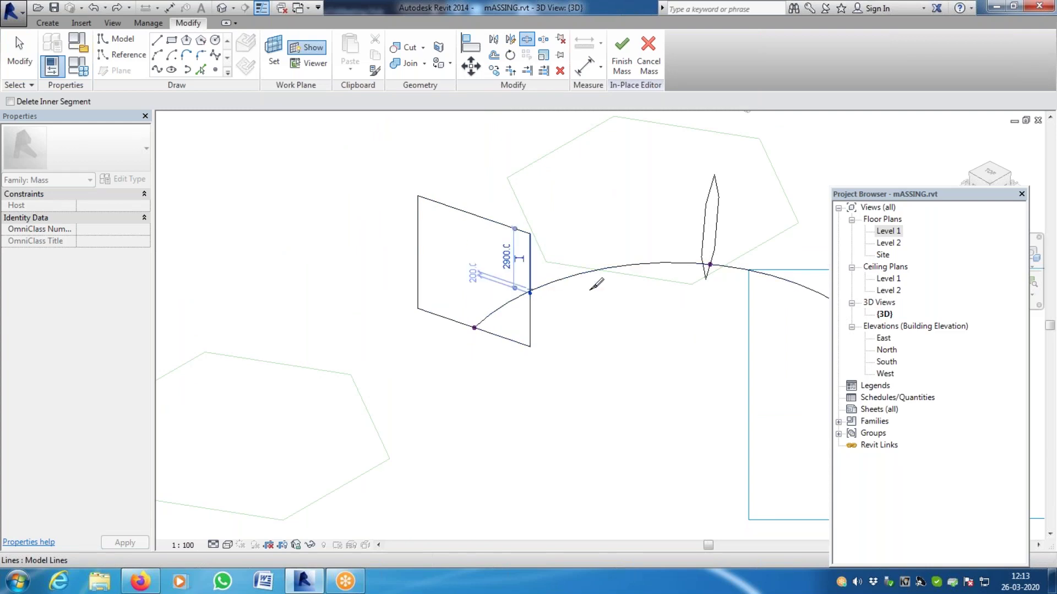
left_click(571, 280)
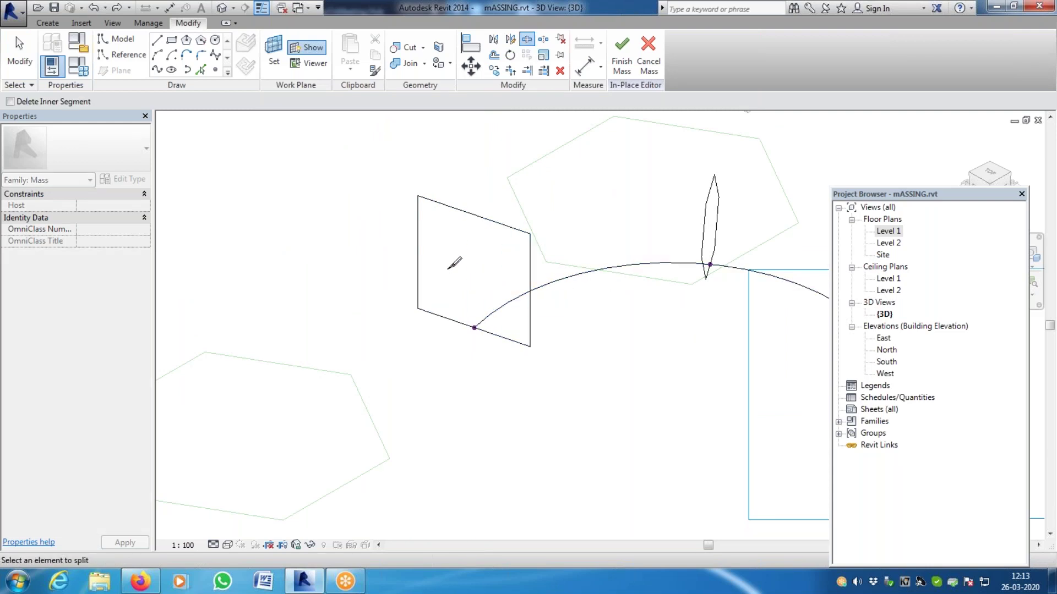
left_click(531, 292)
Split both slanted sides of the trapezoid profile a little below mid-height
scroll(395, 237, "down", 3)
scroll(487, 272, "up", 6)
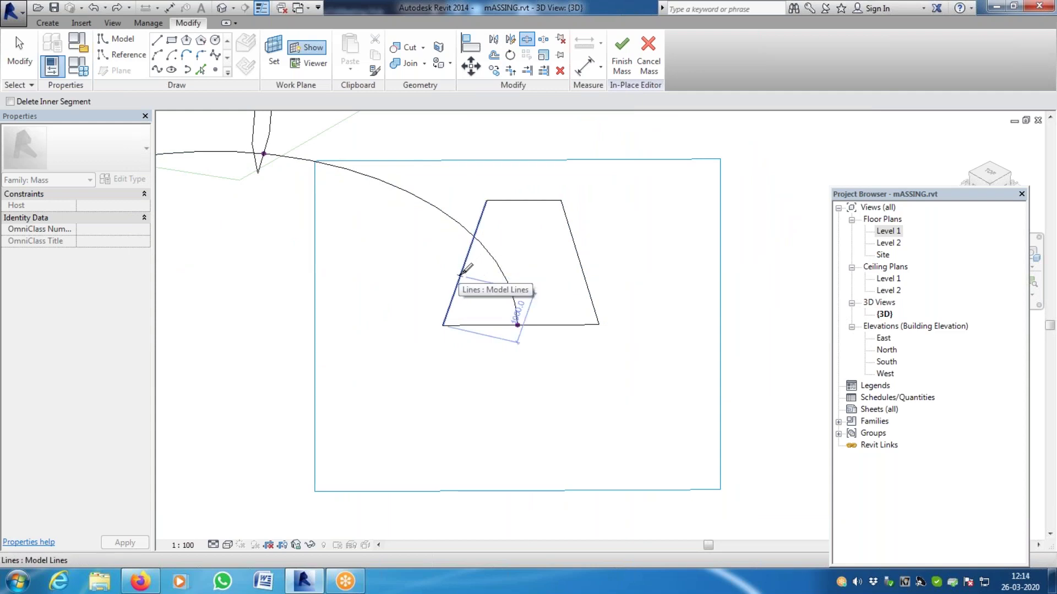
left_click(462, 270)
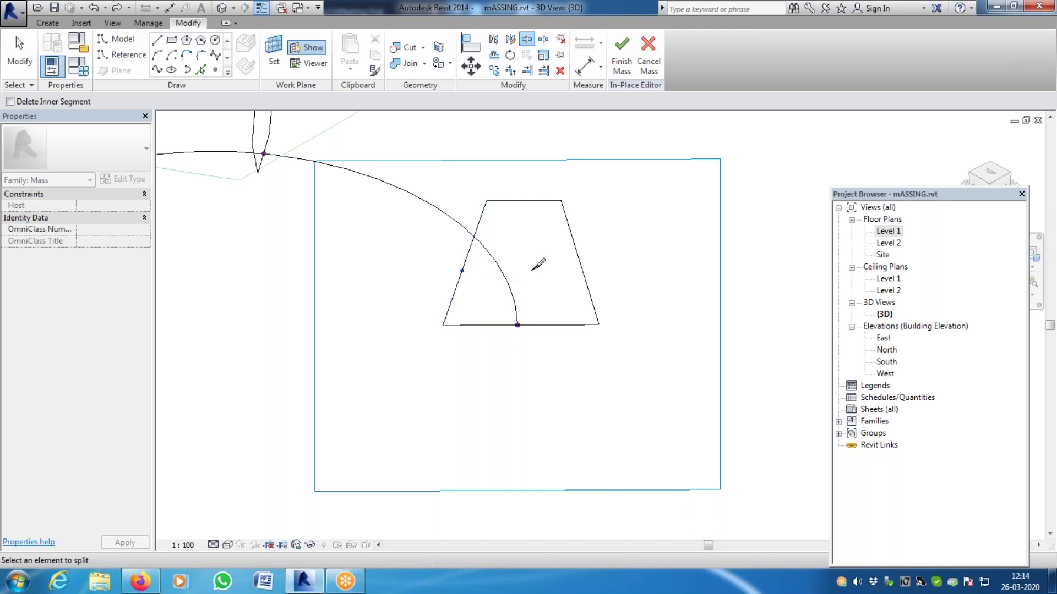
left_click(583, 270)
key("Escape")
Open the Workplane Viewer for the trapezoid and try to delete the upper segment of its left slanted side
key("Tab")
left_click(574, 243)
left_click(571, 243)
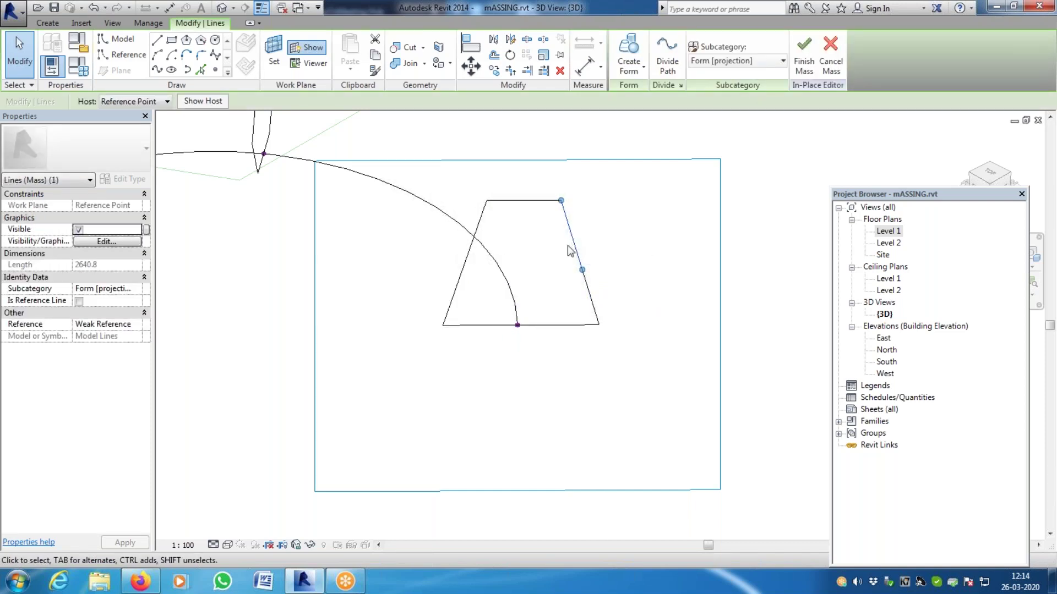
left_click(324, 64)
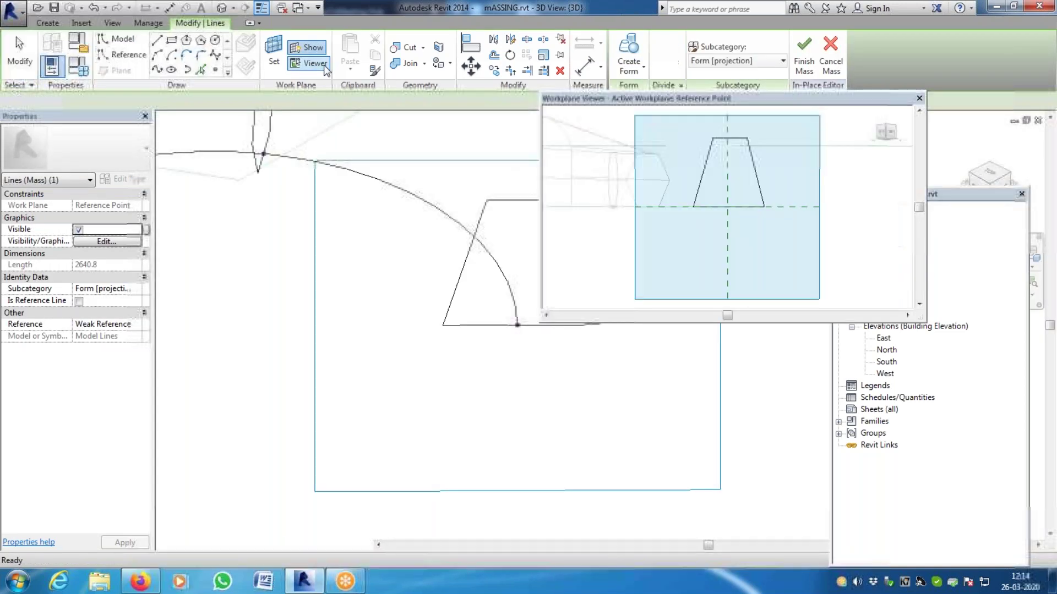
key("Tab")
left_click(709, 157)
key("Delete")
key("Tab")
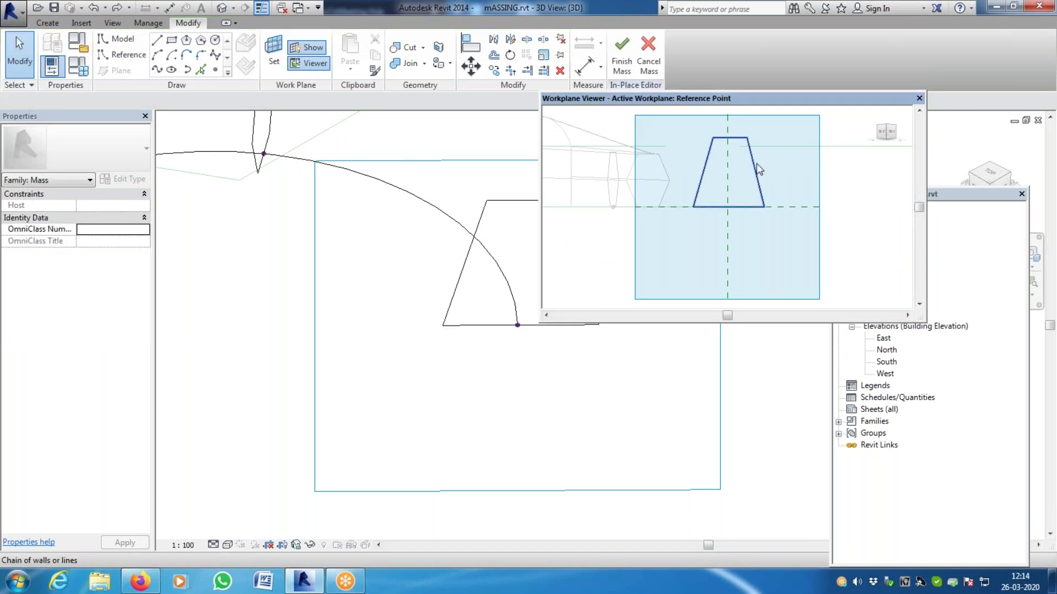
Delete the top edge and the upper parts of both slanted sides of the trapezoid profile in the Workplane Viewer
left_click(754, 158)
left_click(754, 158)
key("Delete")
left_click(715, 154)
key("Delete")
left_click(731, 139)
key("Delete")
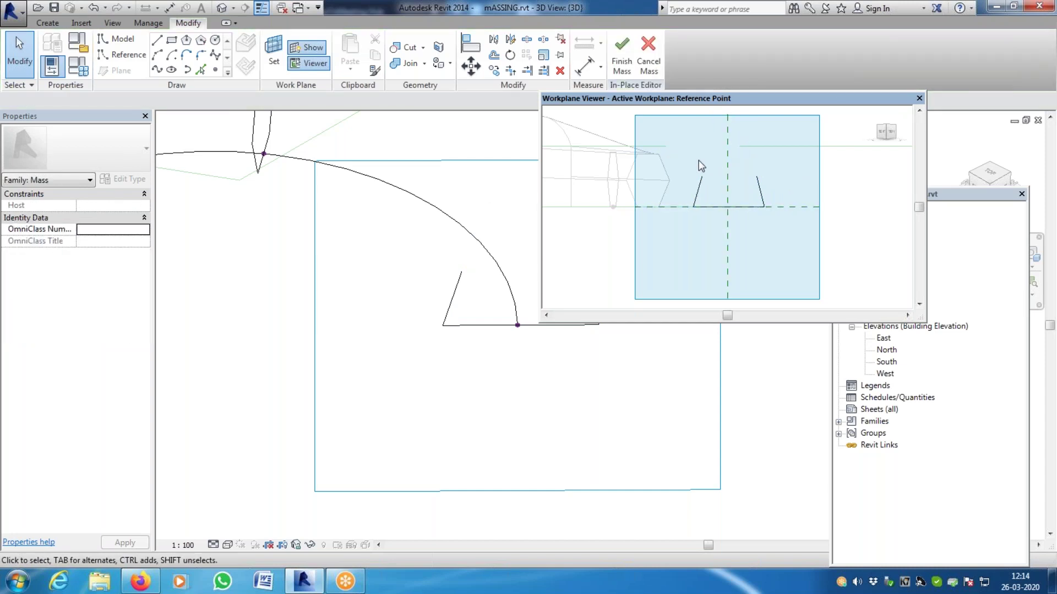
Draw a 180° arc with a radius of about 1943 across the open top of the profile
left_click(157, 55)
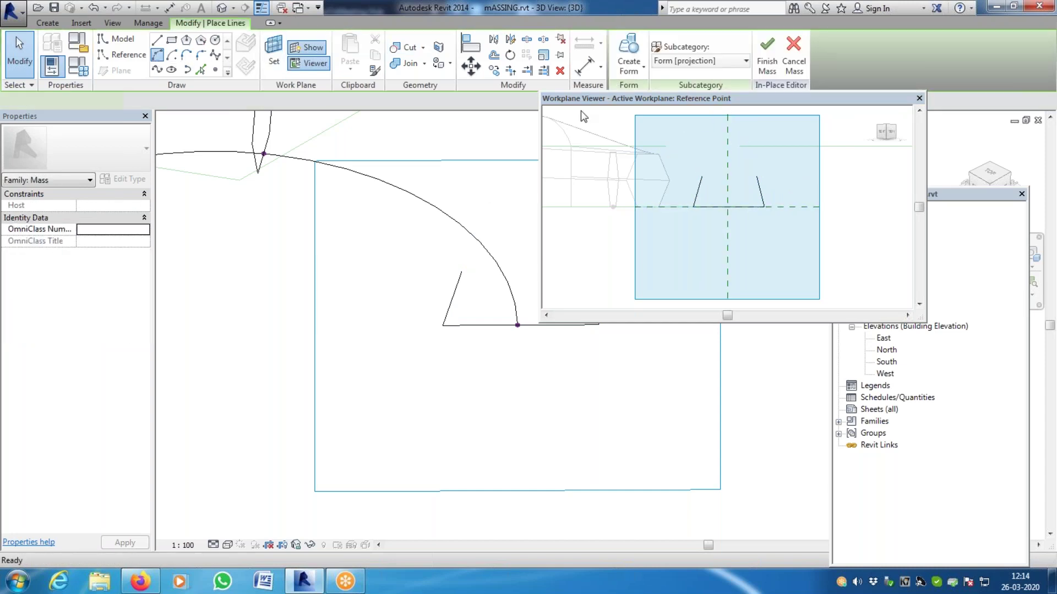
left_click(697, 175)
left_click(757, 175)
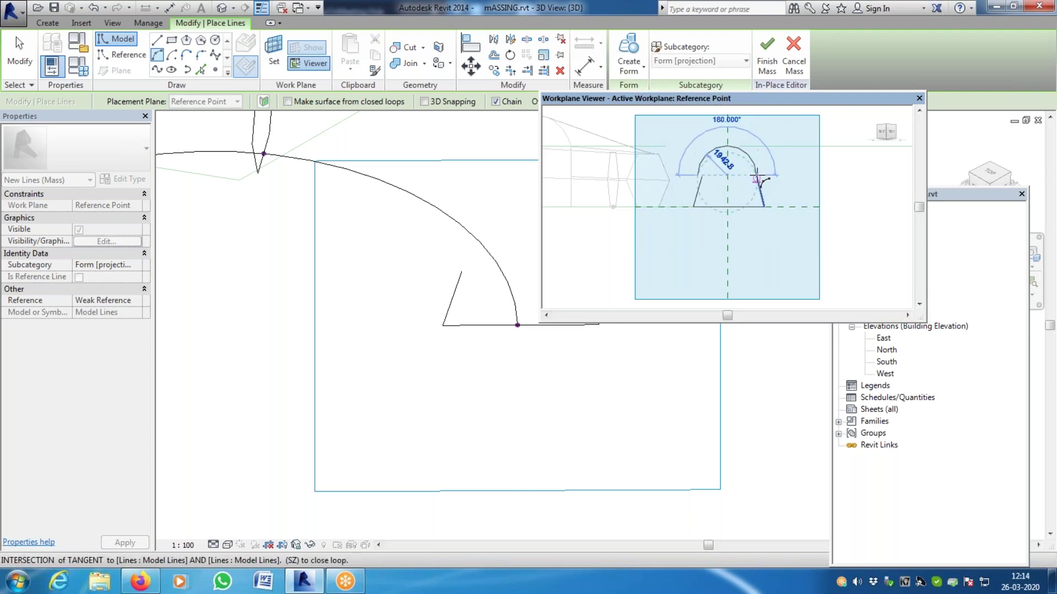
scroll(745, 148, "up", 2)
scroll(745, 148, "up", 2)
left_click(748, 178)
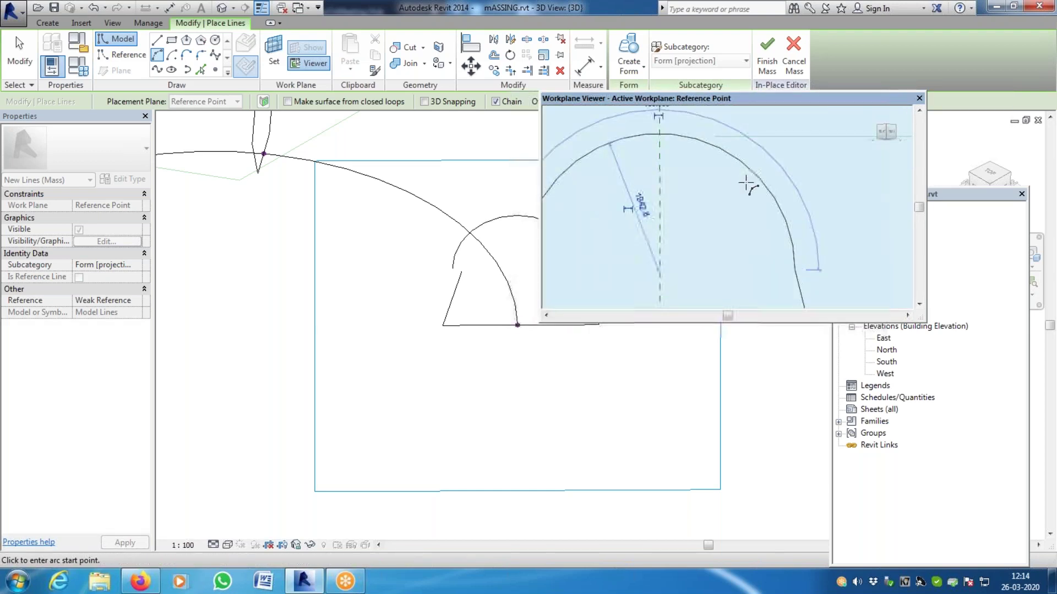
key("Escape")
key("Escape")
middle_click(799, 231)
middle_click(799, 231)
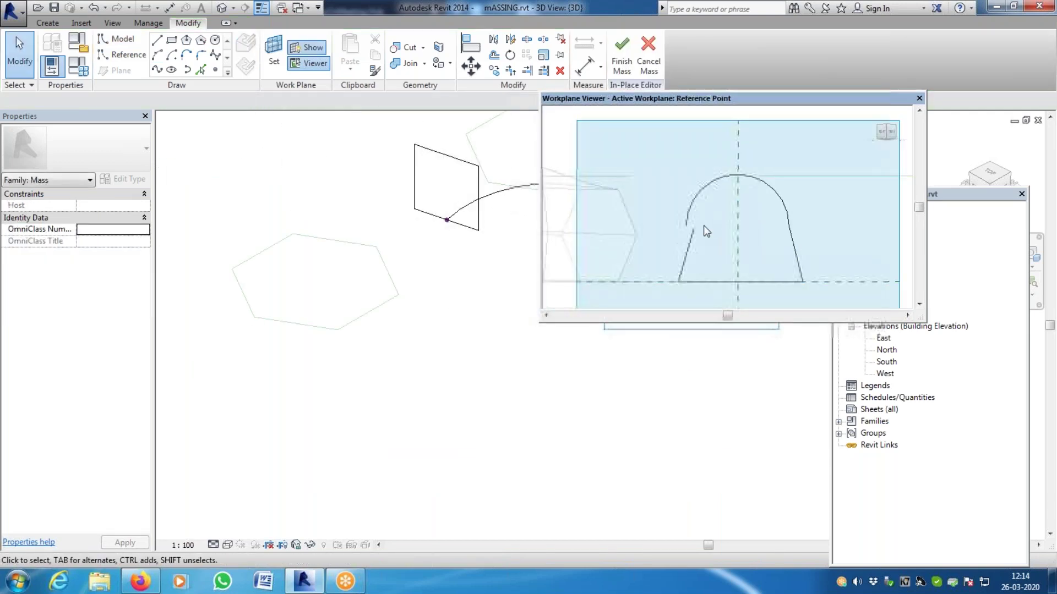
Try to close the gap between the arc's loose end and the slanted side with another arc
scroll(703, 226, "up", 3)
left_click(670, 218)
key("c")
key("s")
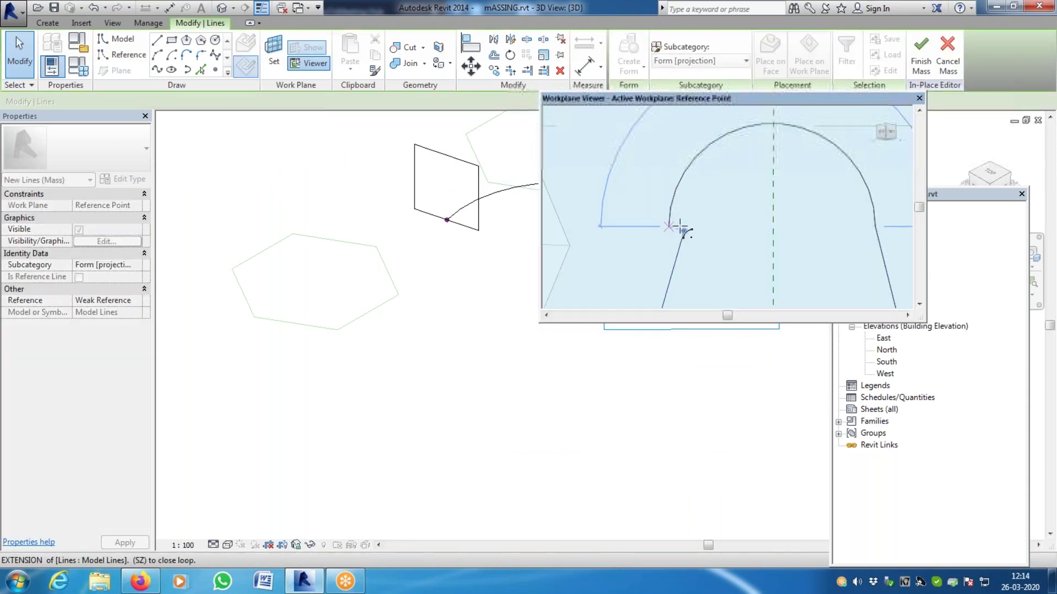
key("Escape")
key("Escape")
scroll(687, 184, "down", 2)
scroll(690, 195, "up", 1)
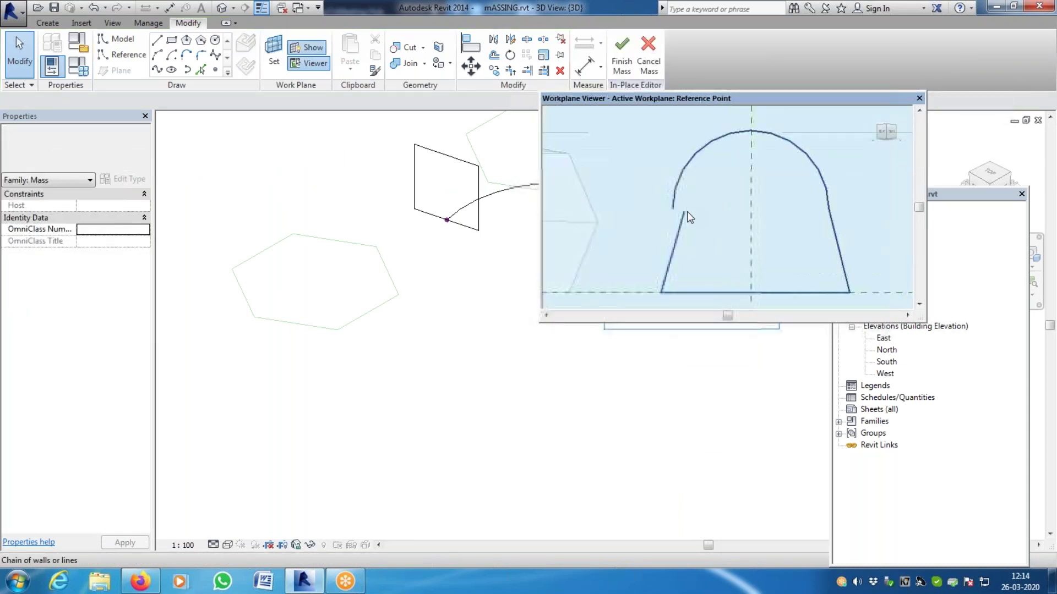
Delete the semicircular arc from the profile
left_click(678, 189)
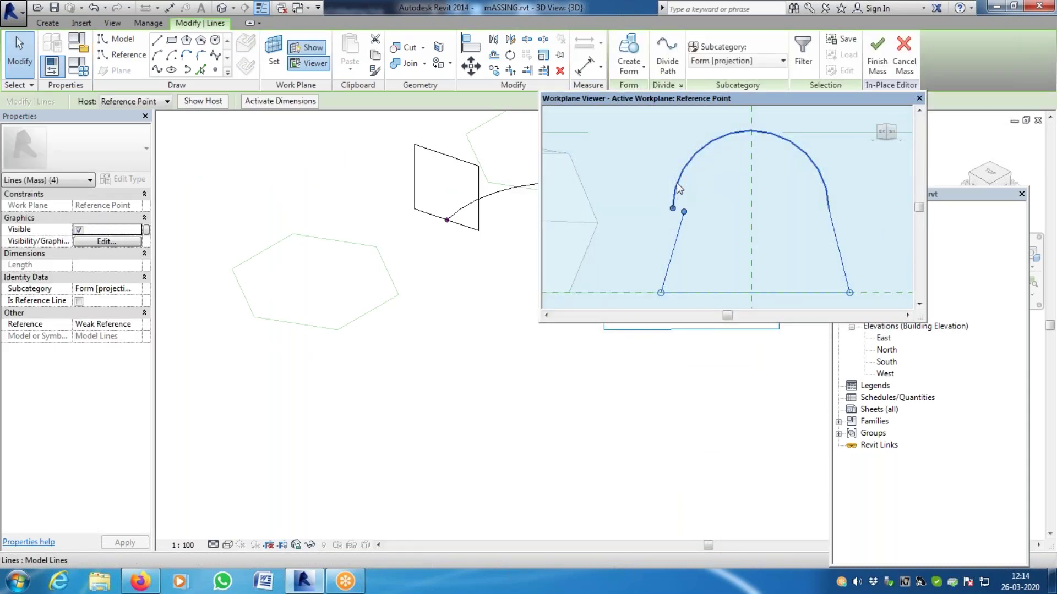
left_click(710, 142)
key("Delete")
Draw a start-end-radius arc joining the upper endpoints of the two slanted sides so that it closes the profile
key("Tab")
left_click(683, 214)
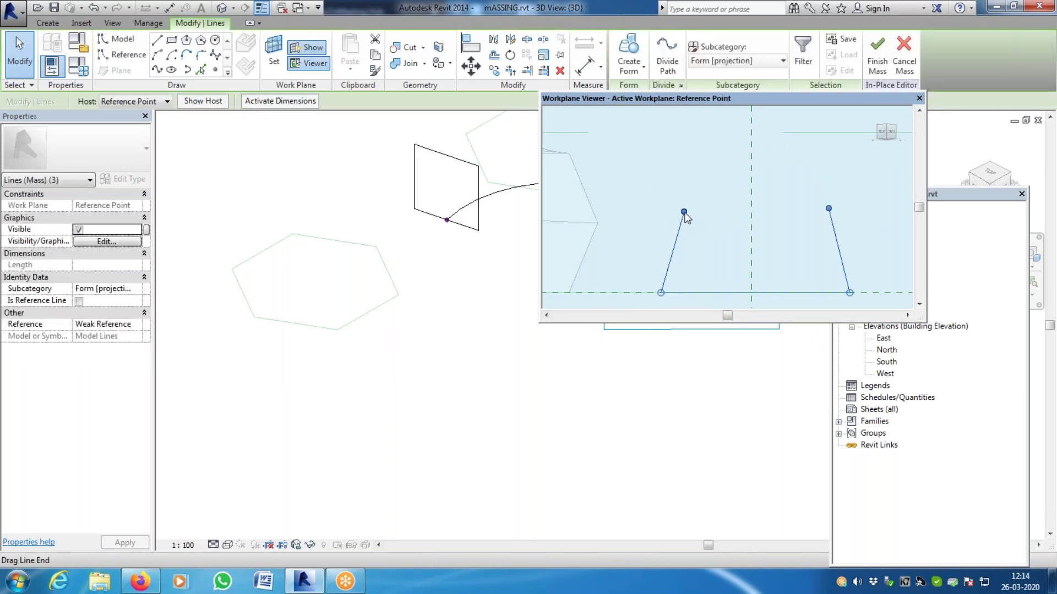
left_click(157, 54)
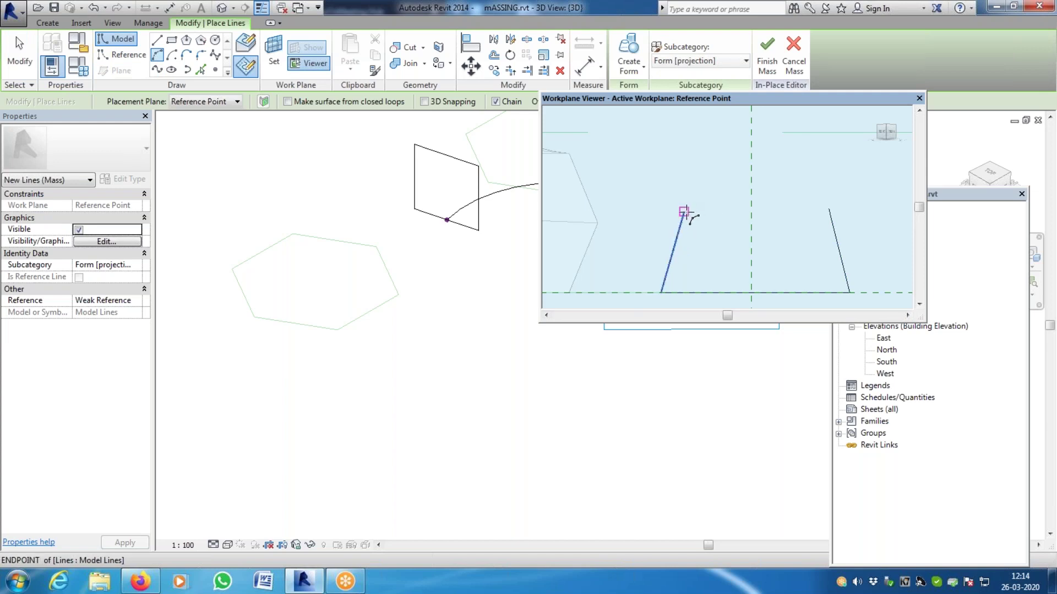
left_click(683, 211)
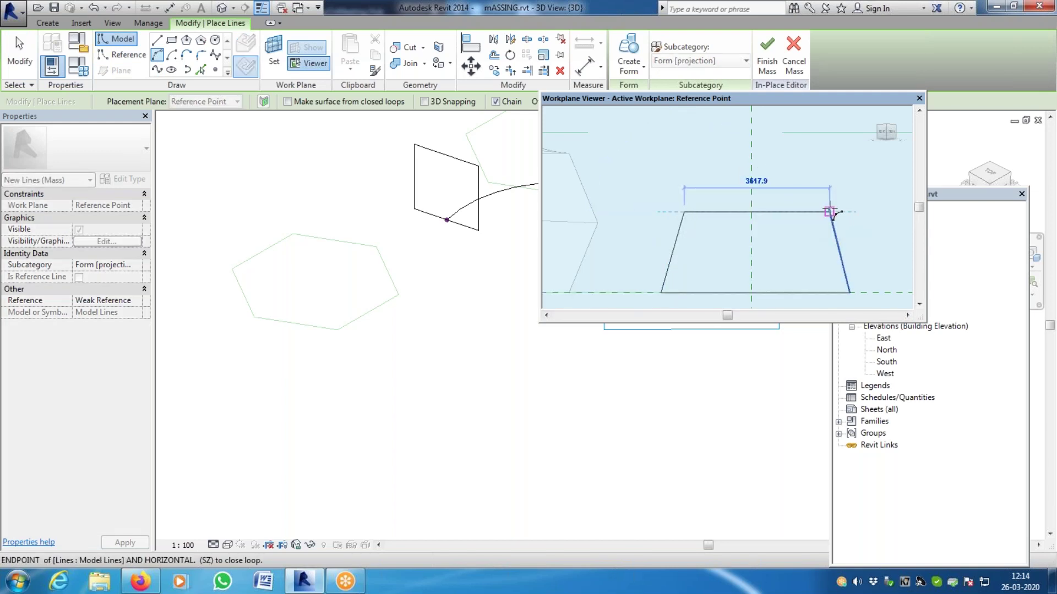
left_click(830, 212)
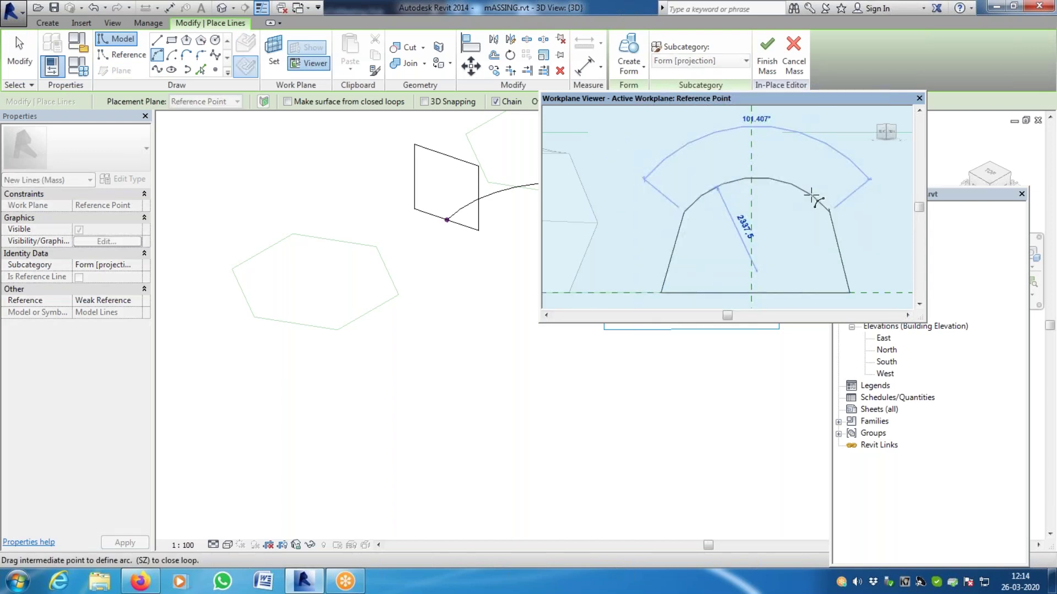
left_click(820, 198)
scroll(830, 217, "up", 5)
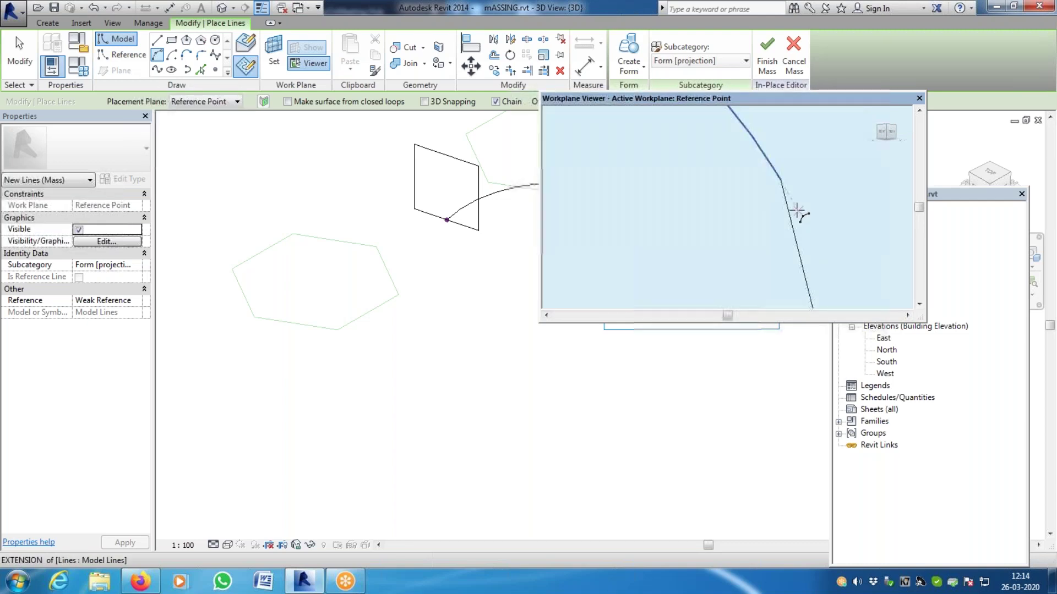
key("Escape")
key("Escape")
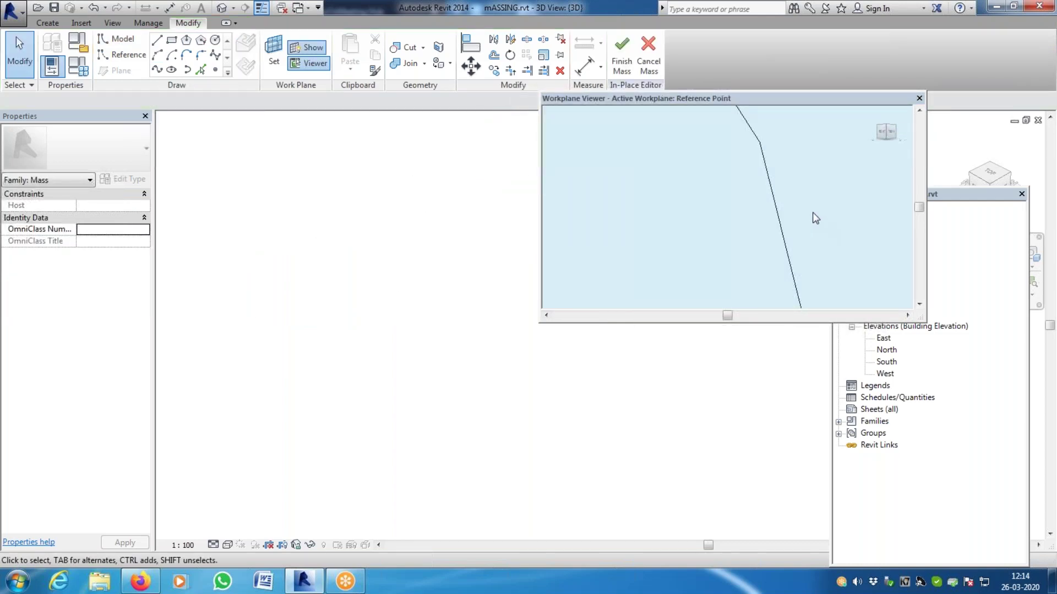
Trim or extend the new arc and the profile's slanted sides to meet at their corners
scroll(809, 208, "down", 3)
middle_click_drag(781, 235, 761, 193)
scroll(762, 192, "down", 2)
scroll(778, 222, "down", 3)
scroll(803, 266, "down", 4)
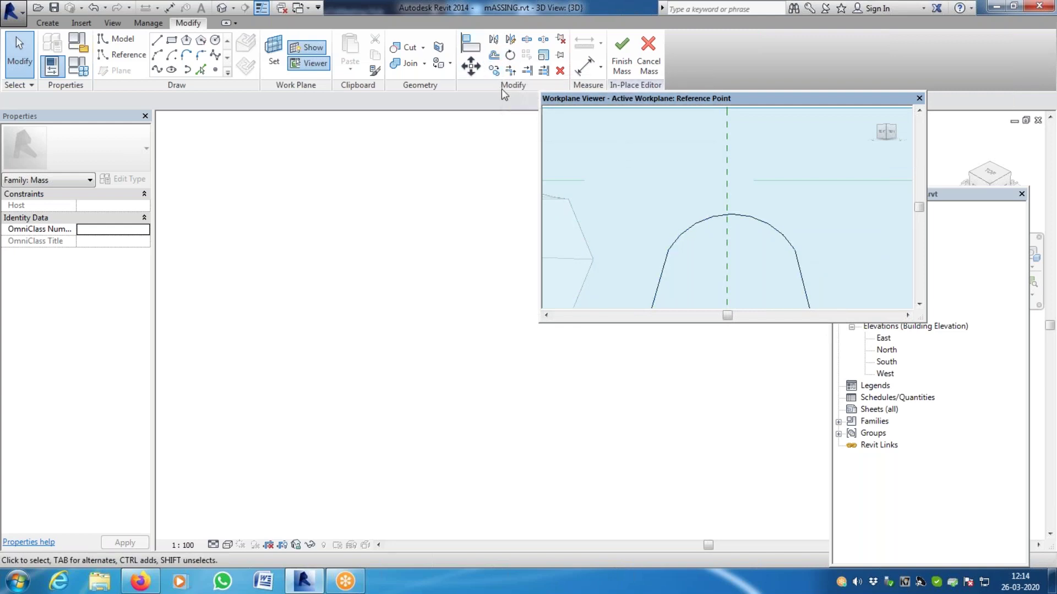
left_click(511, 72)
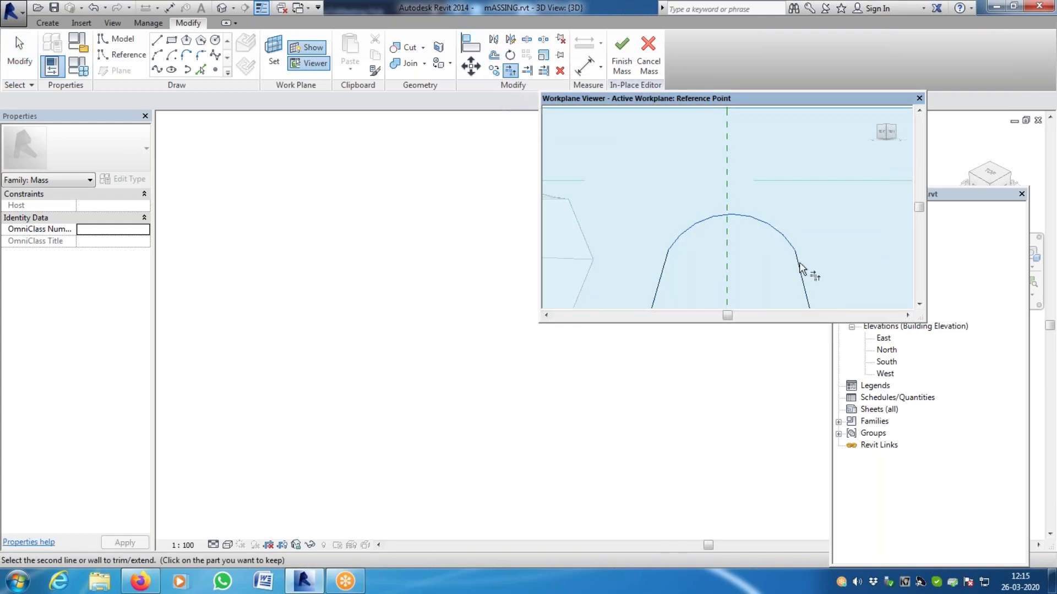
left_click(681, 243)
key("Escape")
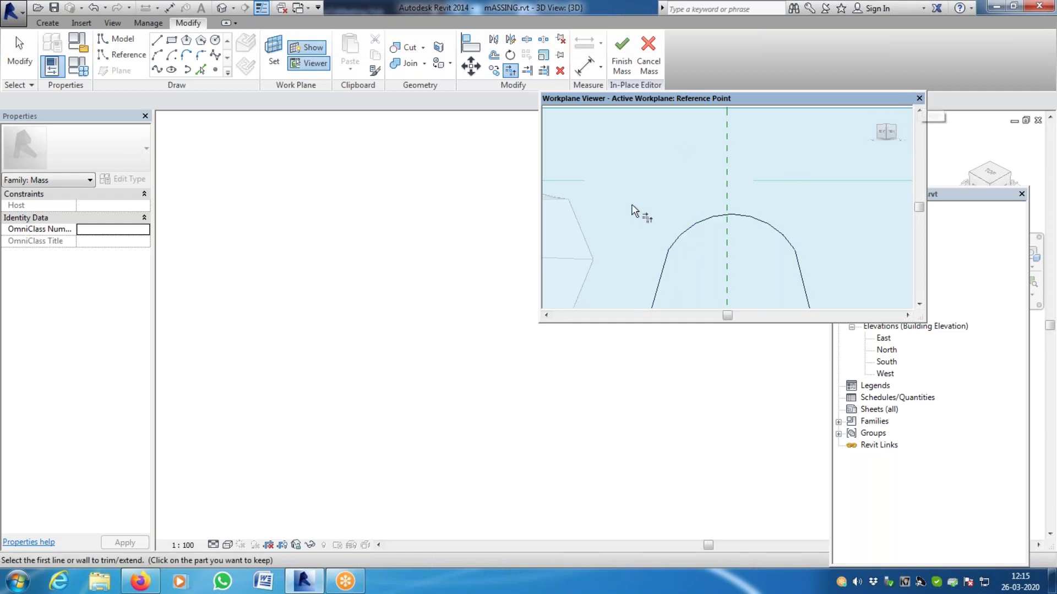
Check the closed profile outline, cancel the editing tools and close the Workplane Viewer to show the profiles along the path
scroll(635, 209, "down", 5)
scroll(637, 233, "up", 2)
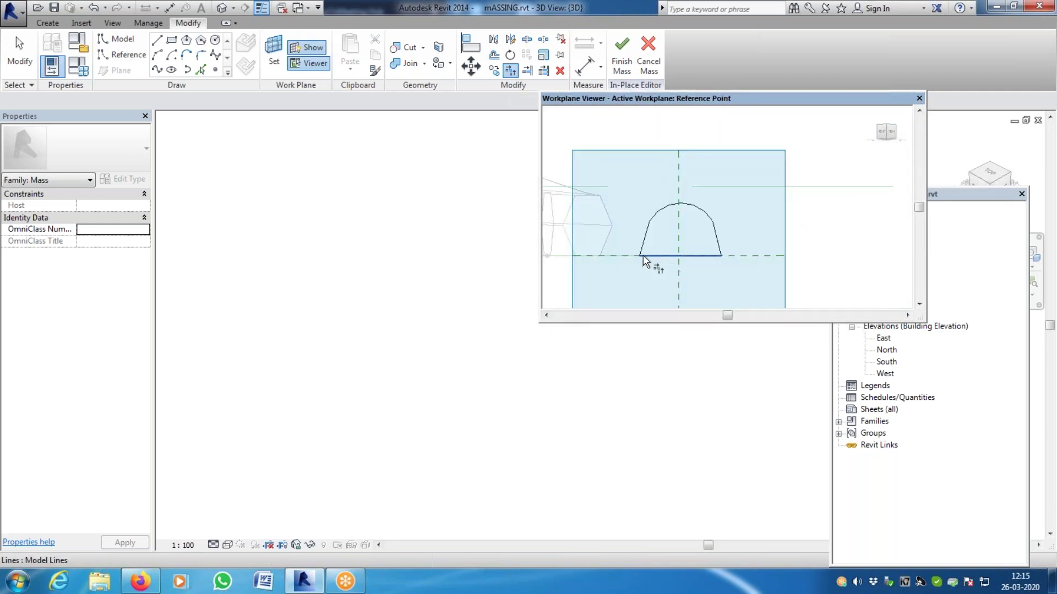
scroll(666, 205, "up", 2)
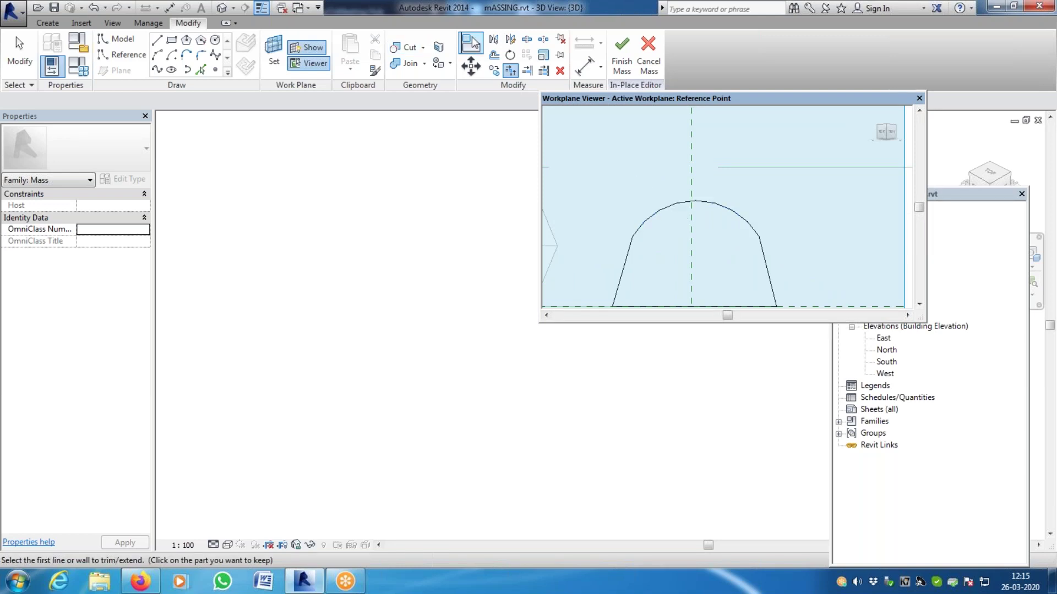
left_click(543, 40)
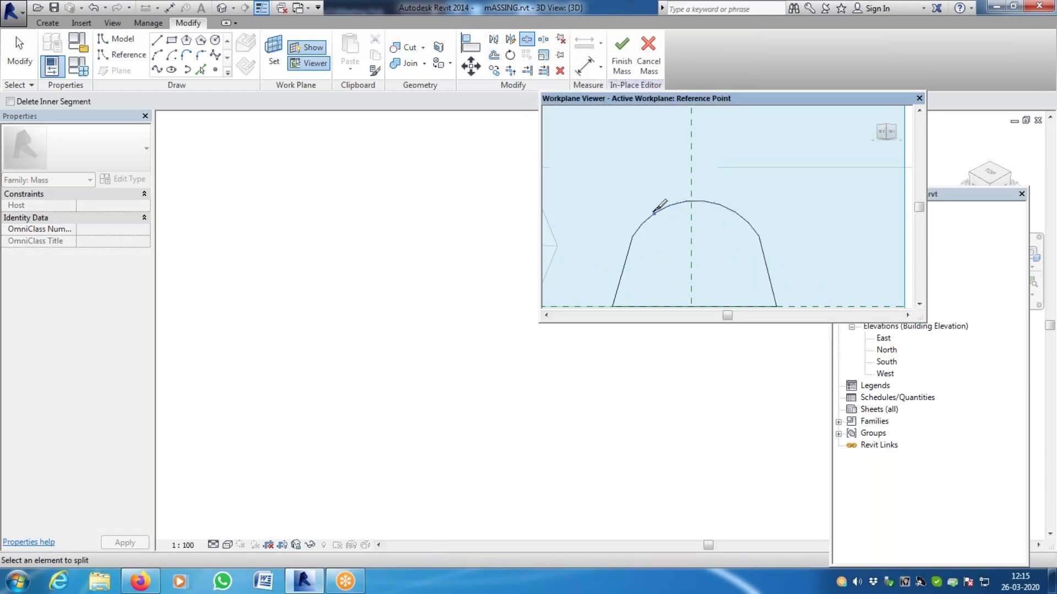
left_click(919, 98)
key("Escape")
scroll(624, 225, "up", 10)
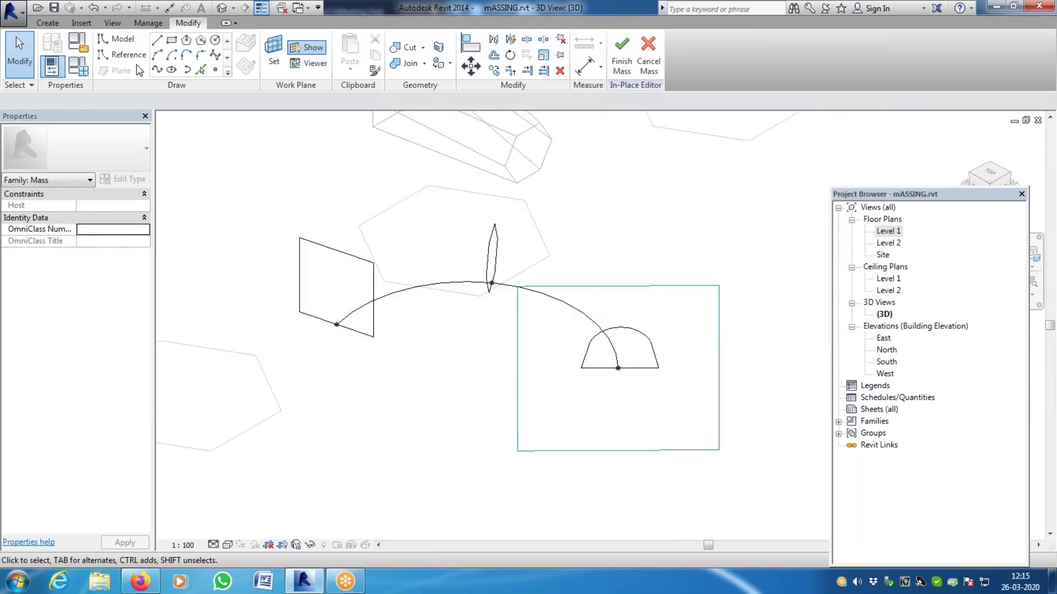
Create a solid form from the arched profile, the curved path, the middle profile and the square profile
left_click(621, 329)
left_click(576, 312, "ctrl")
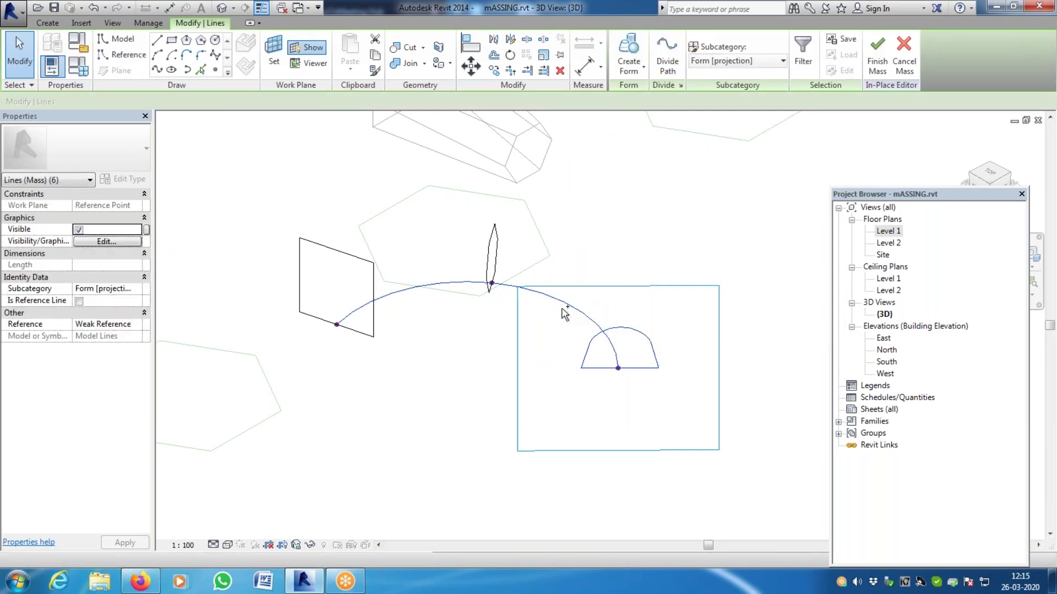
left_click(494, 258, "ctrl")
left_click(375, 272, "ctrl")
left_click(643, 71)
left_click(647, 93)
scroll(583, 264, "up", 3)
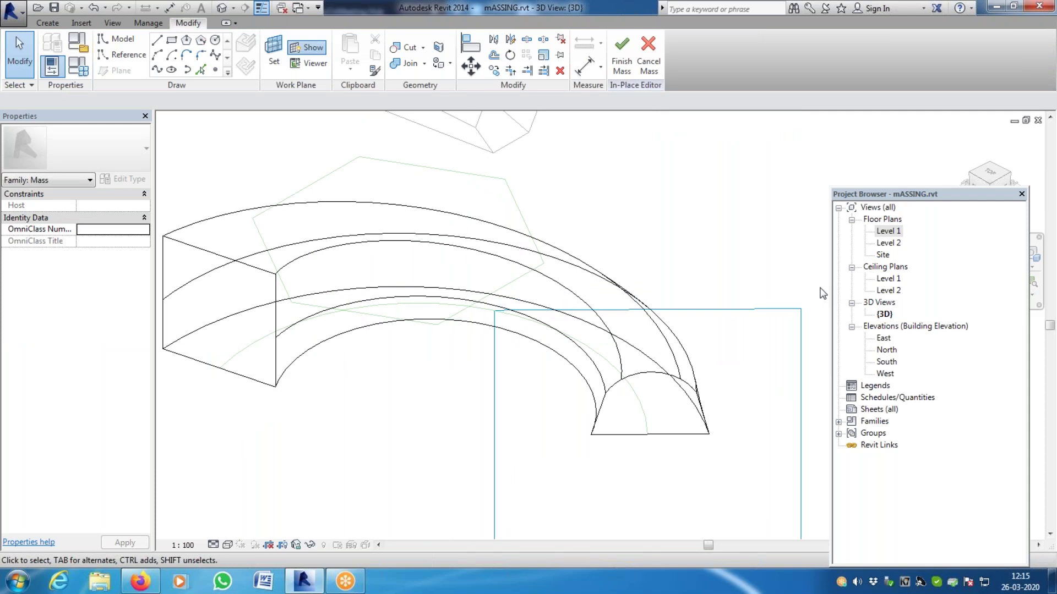
Show the 3D view shaded and finish the in-place mass
scroll(660, 255, "down", 2)
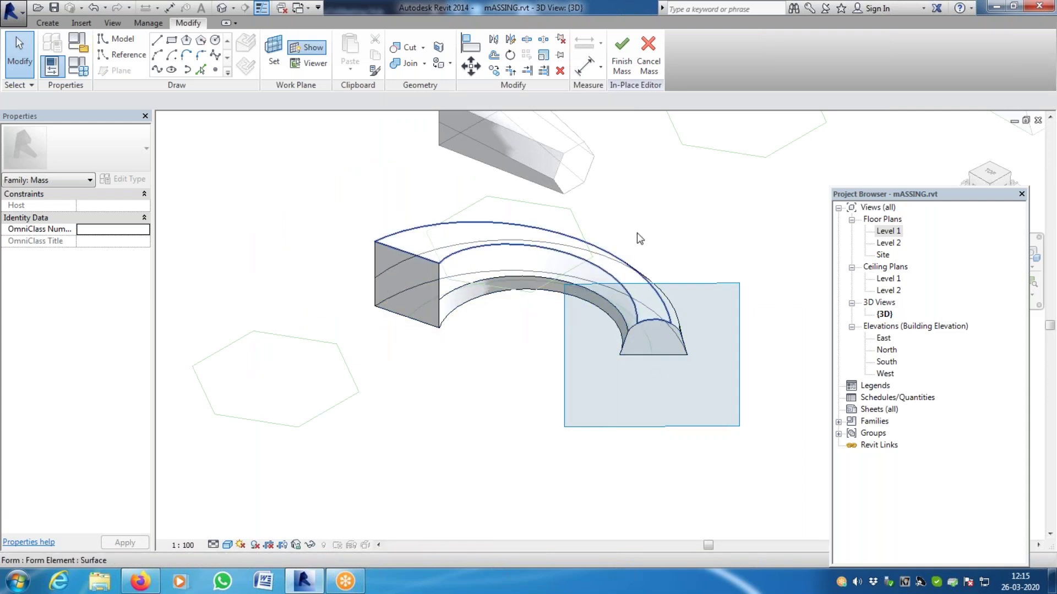
scroll(540, 293, "up", 4)
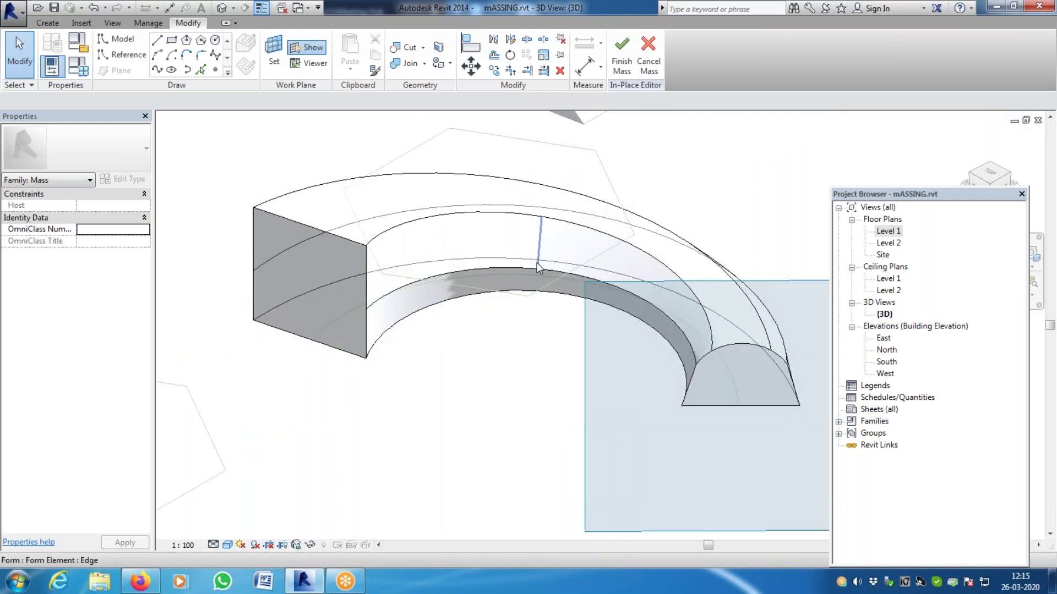
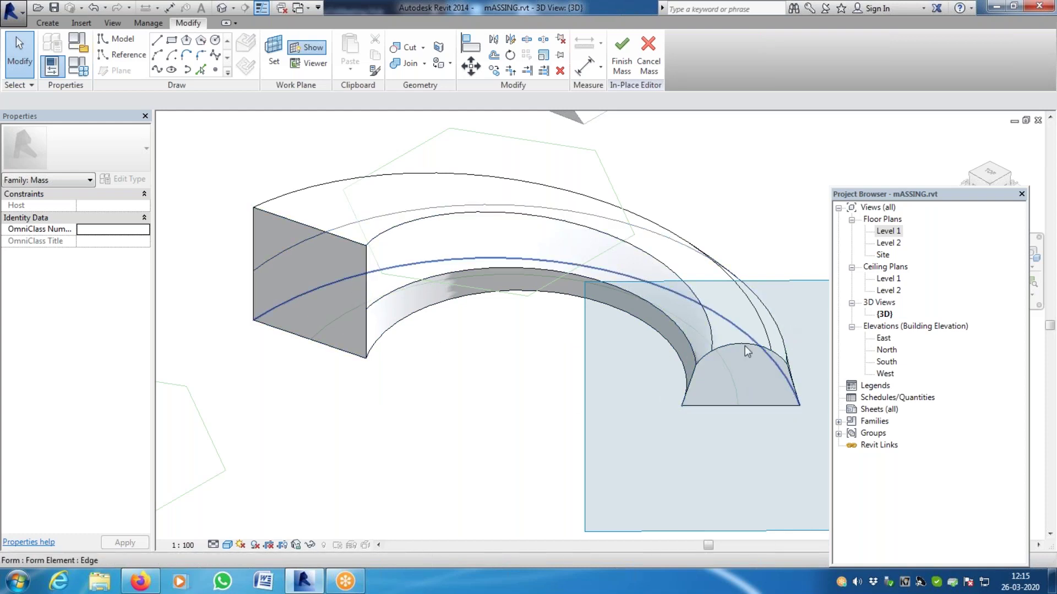
scroll(556, 308, "down", 3)
scroll(542, 309, "up", 3)
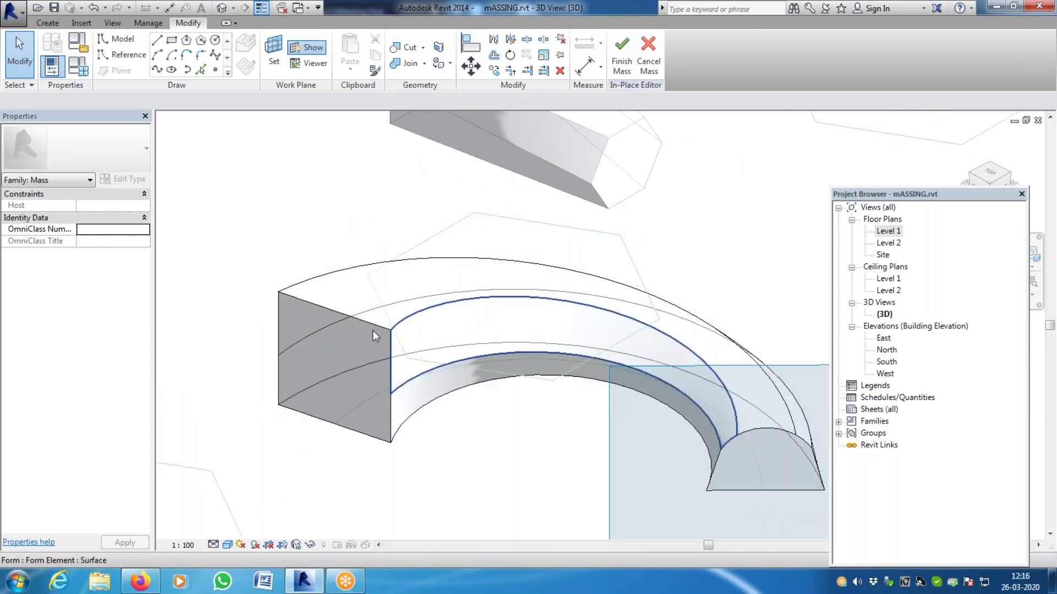
left_click(619, 52)
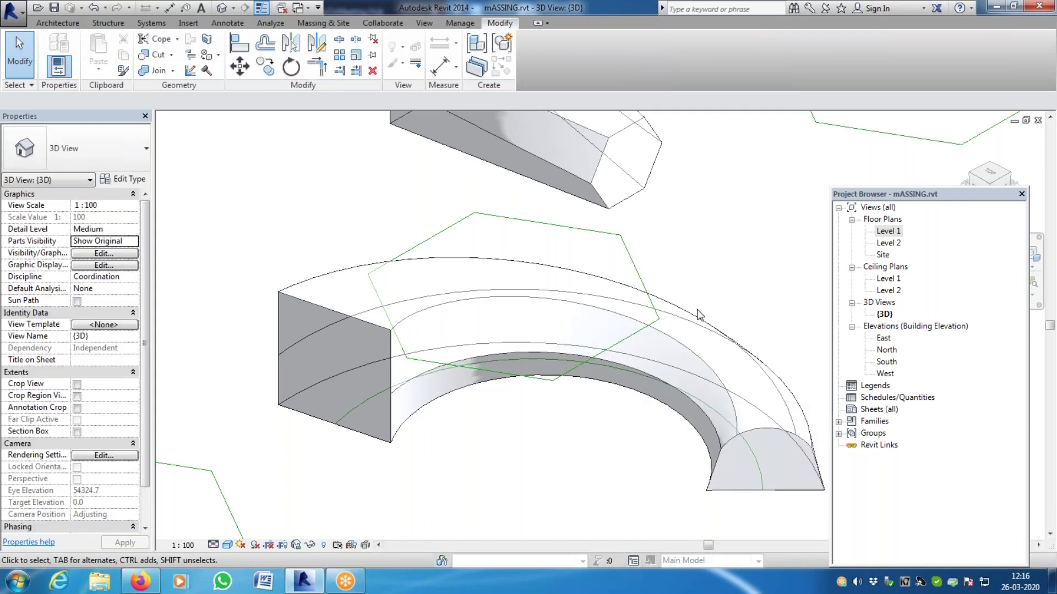
Examine the finished path mass in the 3D view and fit all the masses in view
left_click(696, 319)
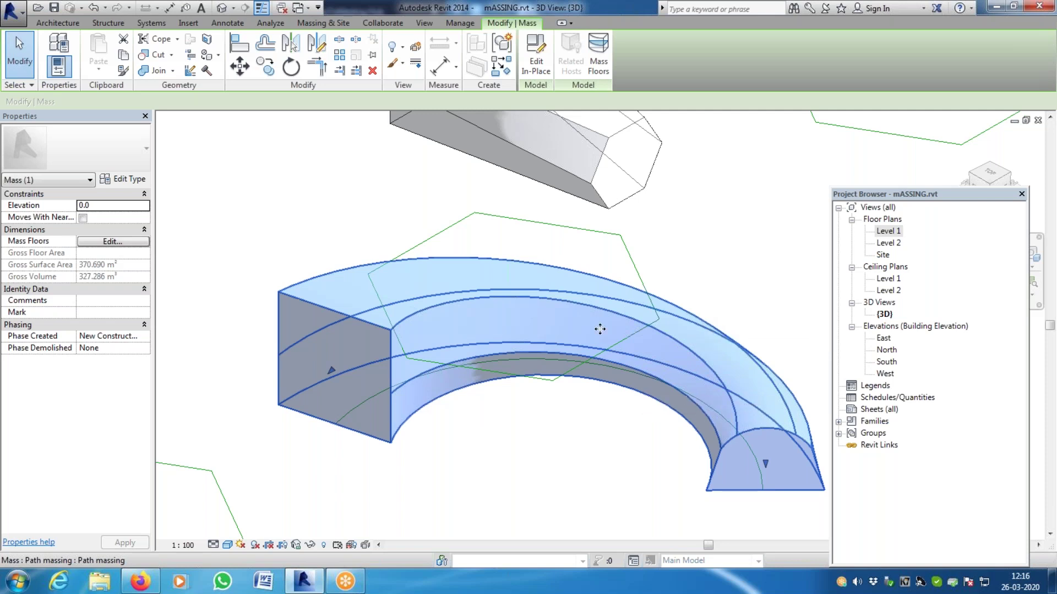
scroll(600, 328, "down", 4)
scroll(708, 424, "up", 3)
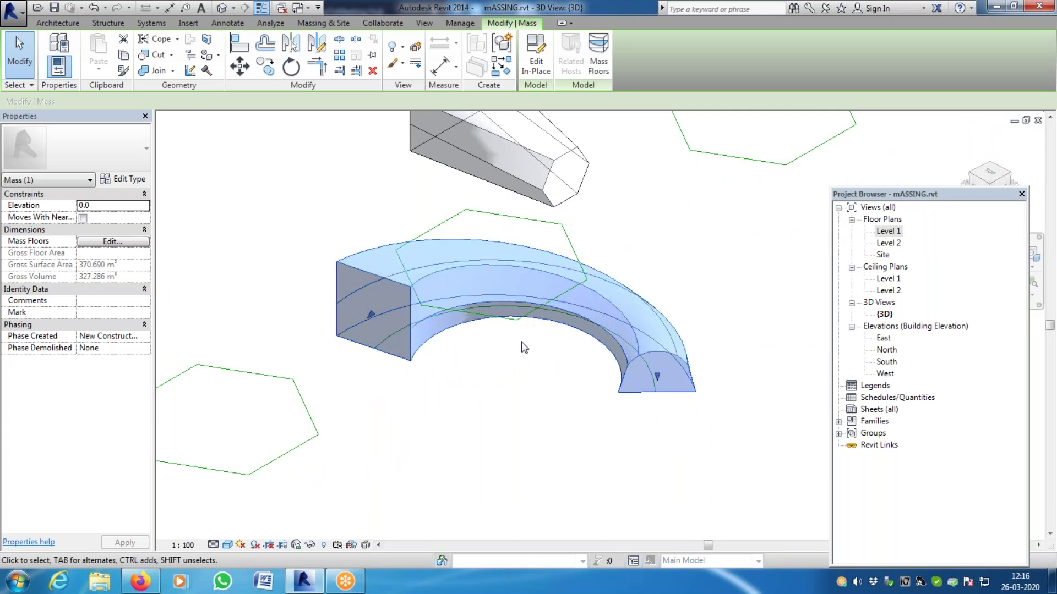
middle_click_drag(569, 424, 621, 326, "shift")
left_click(655, 329)
scroll(579, 315, "up", 4)
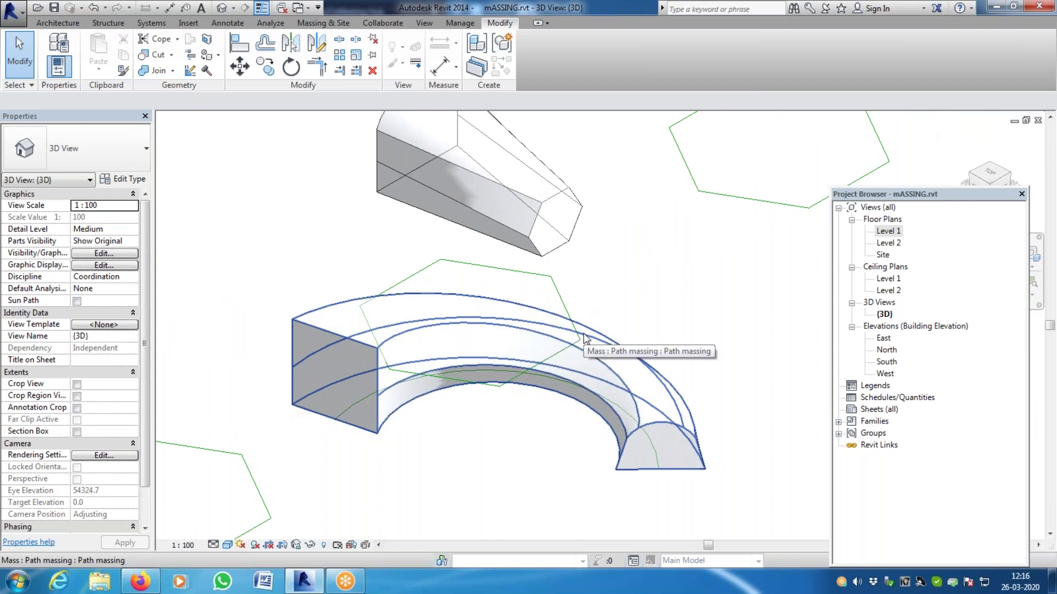
scroll(585, 338, "down", 5)
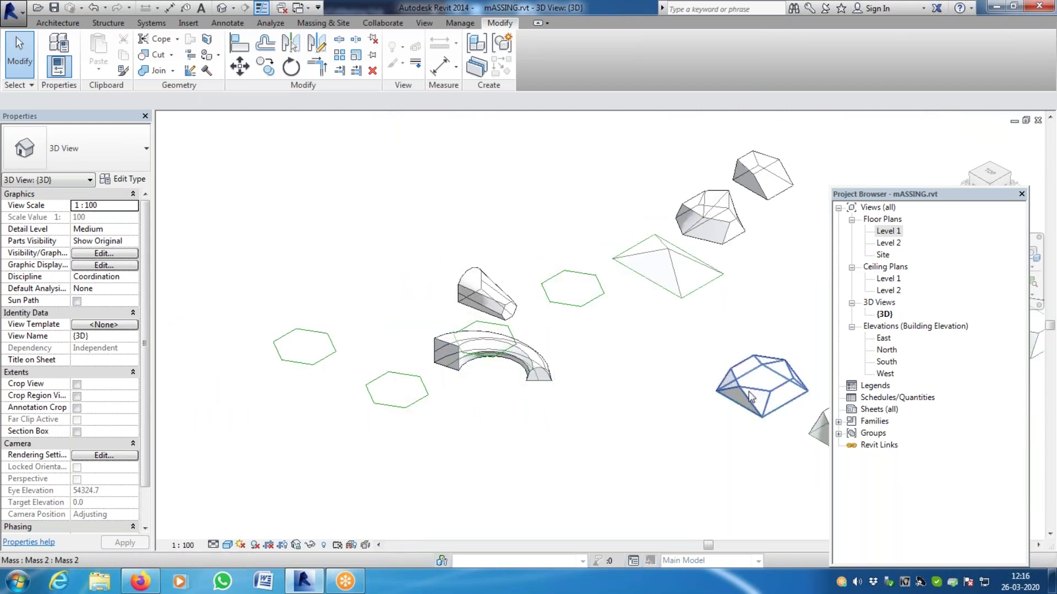
scroll(494, 322, "up", 1)
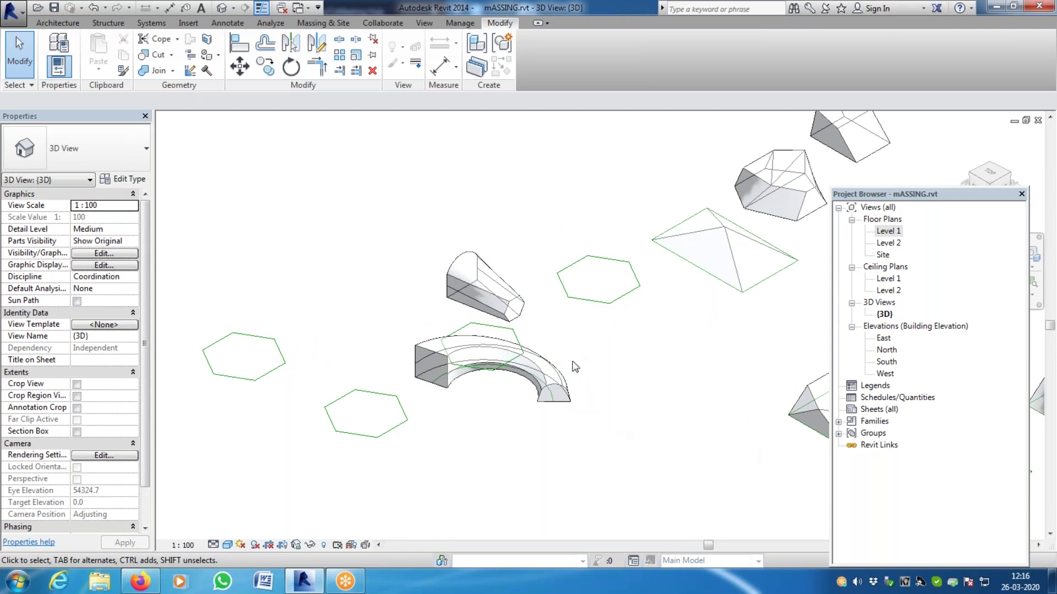
left_click(58, 23)
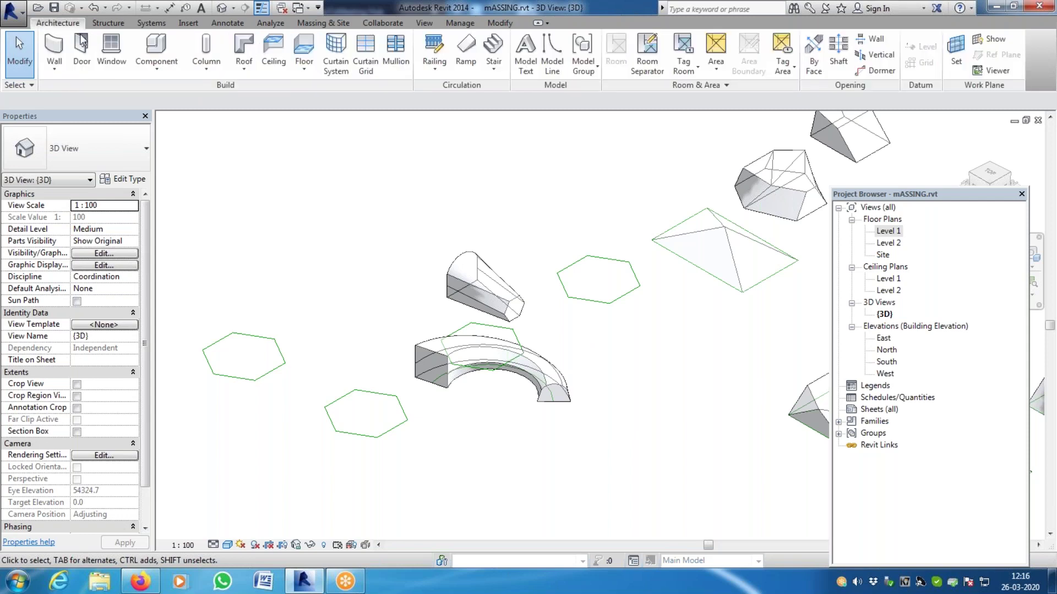
key("z")
key("f")
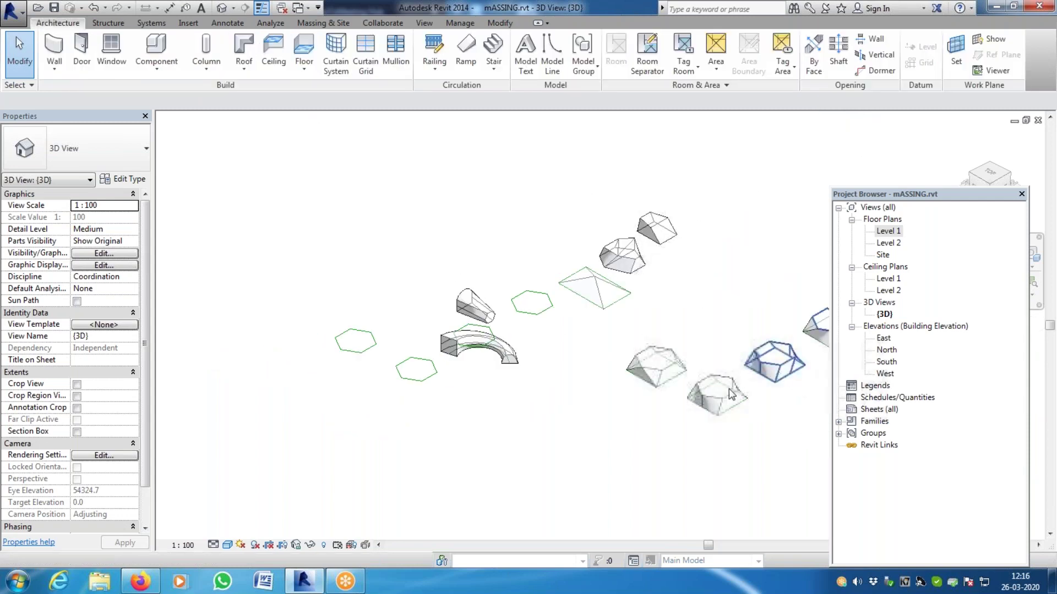
Start a new in-place mass and sketch a rectangle about 22000 by 20000 on Level 1 in front of the curved mass
left_click(318, 25)
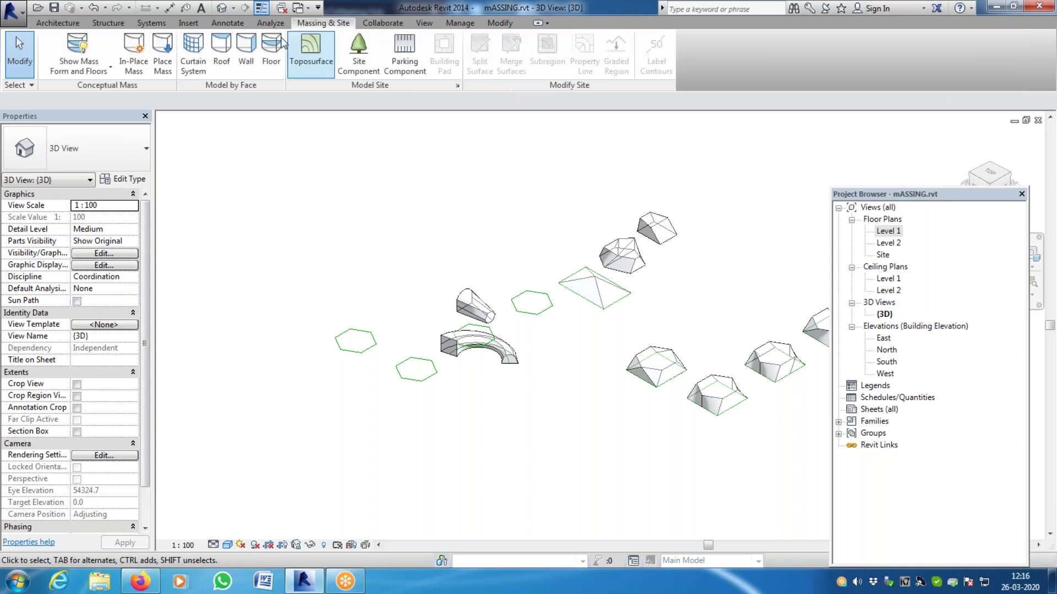
left_click(135, 55)
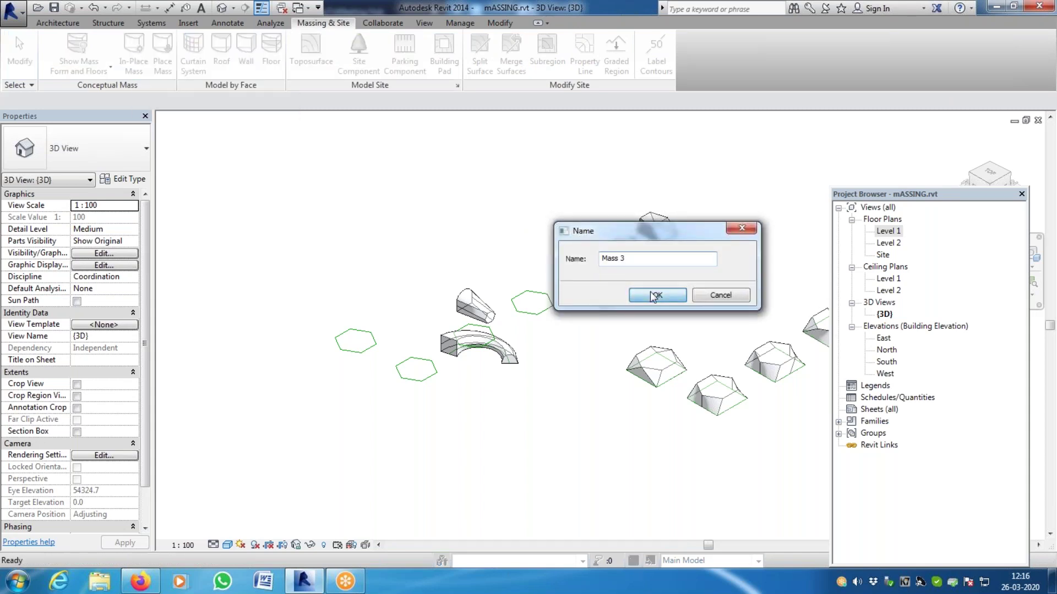
left_click(655, 296)
left_click(171, 41)
left_click(443, 436)
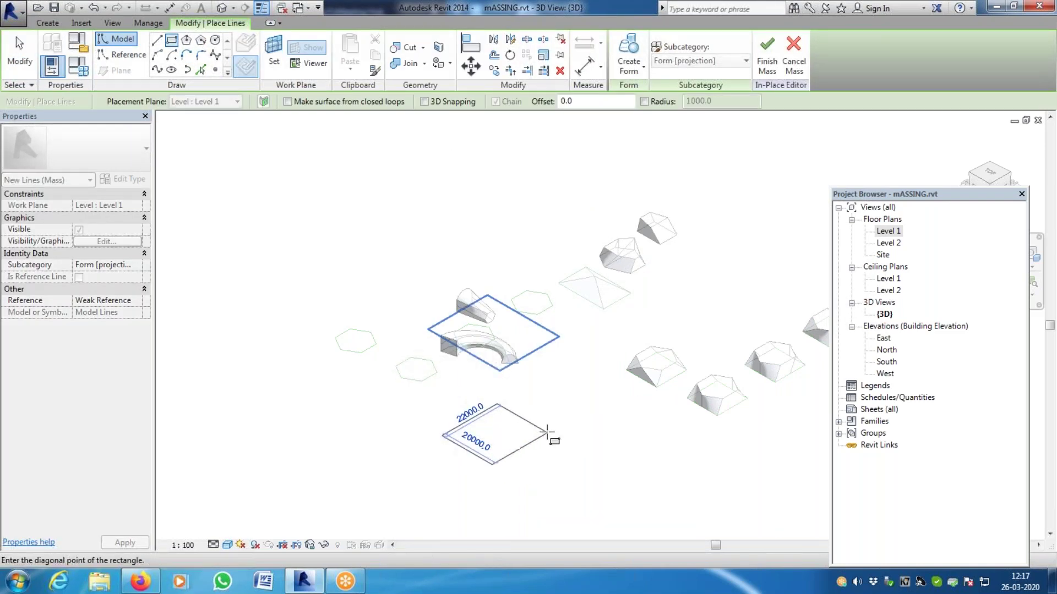
left_click(548, 433)
double_click(886, 244)
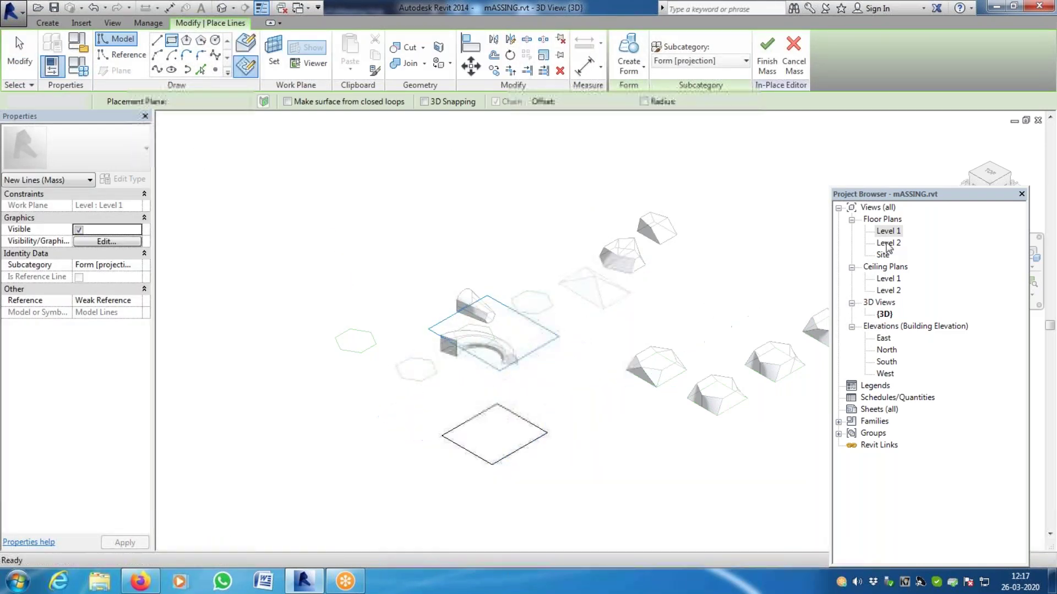
left_click(171, 40)
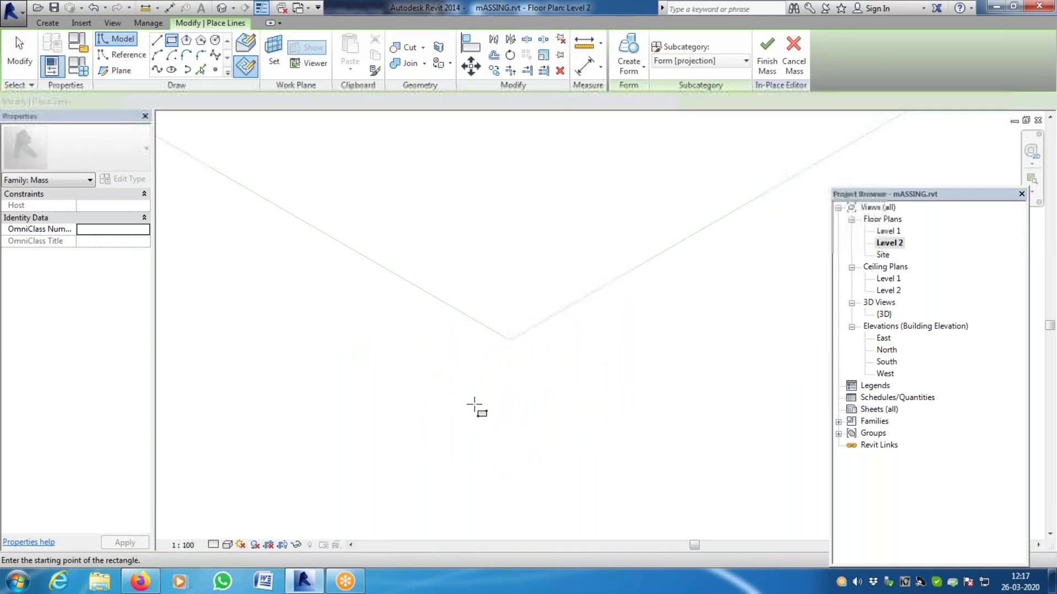
scroll(489, 402, "down", 5)
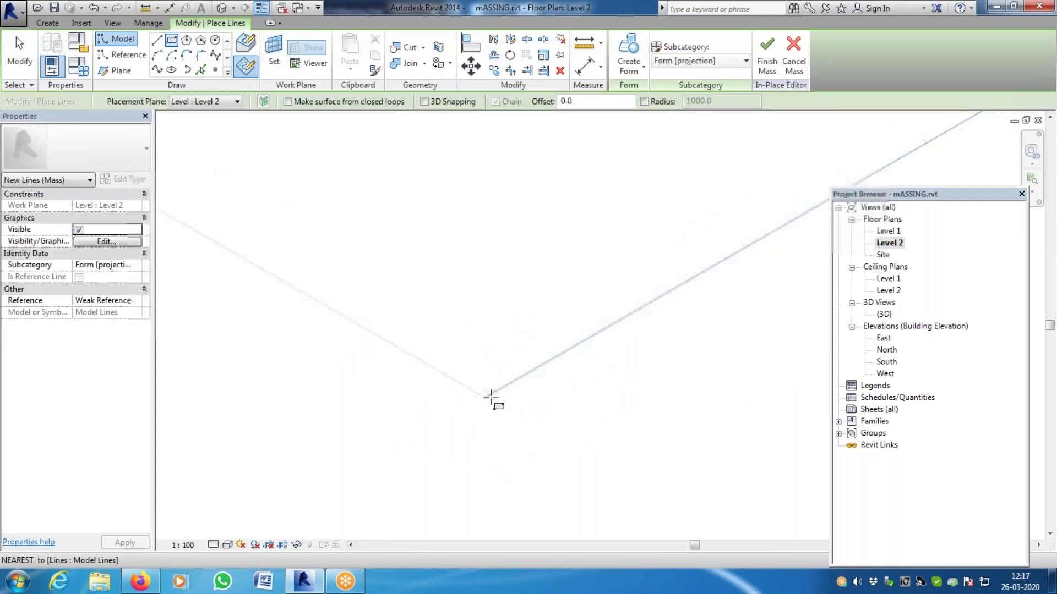
scroll(490, 401, "down", 5)
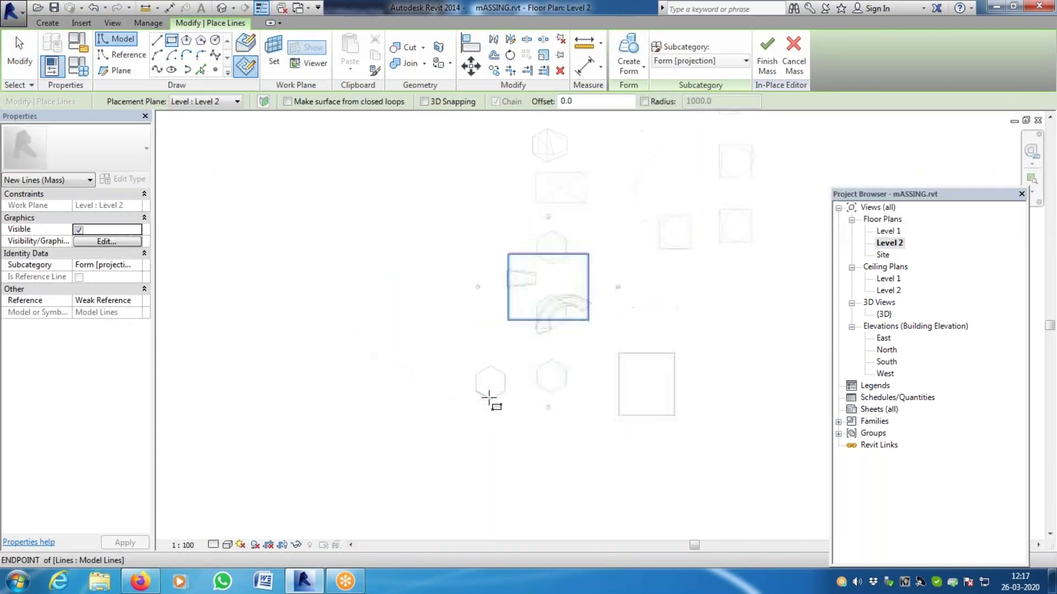
left_click(225, 8)
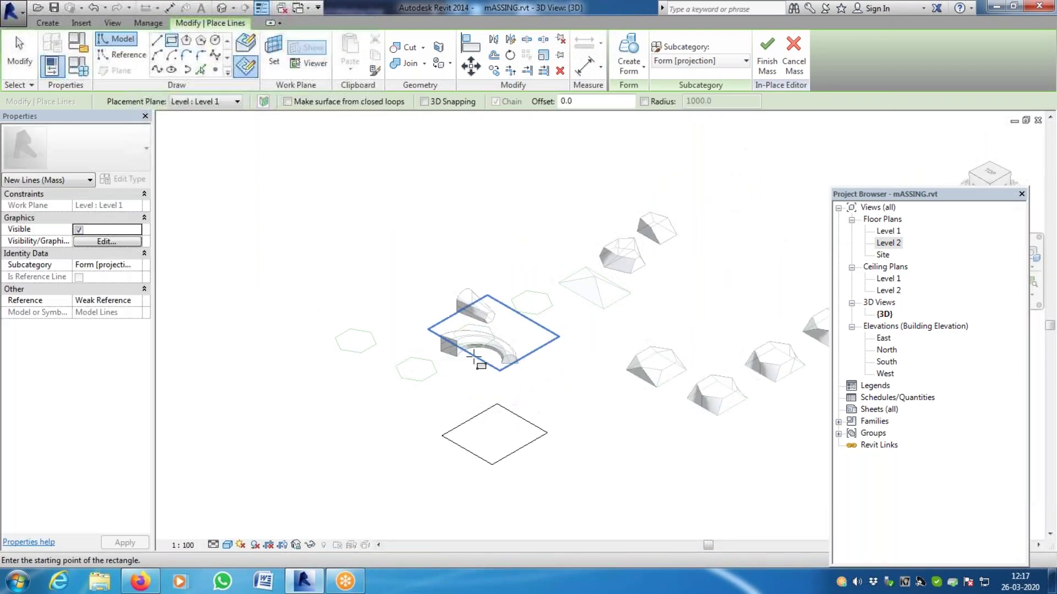
Sketch a narrow rectangle about 9068 by 806 inside the large rectangle on Level 1
left_click(489, 423)
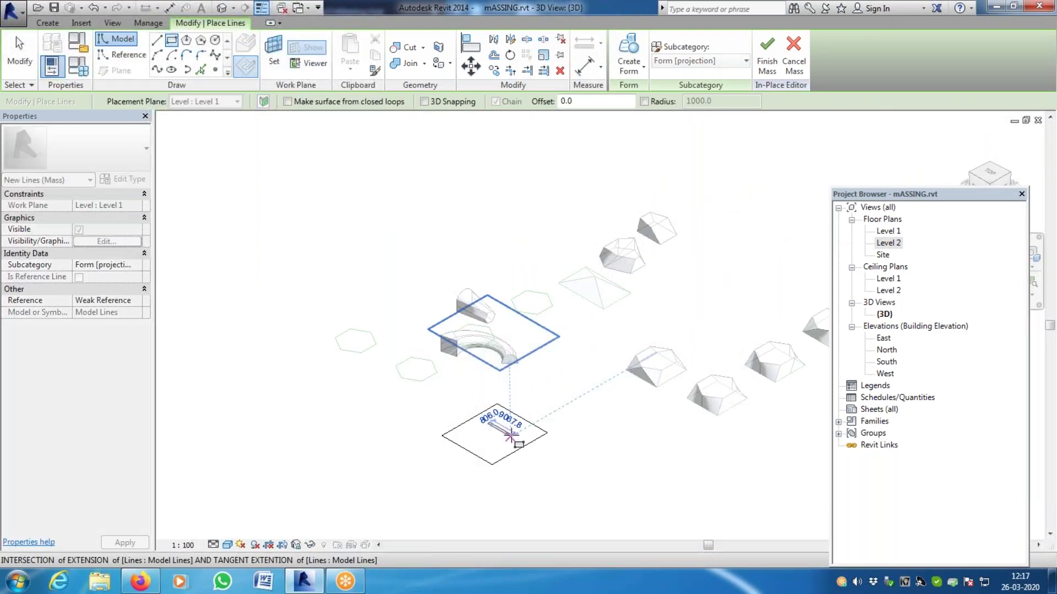
left_click(512, 436)
key("Escape")
key("Escape")
Try to create a solid form from the large rectangle and the narrow rectangle inside it
left_click(514, 449)
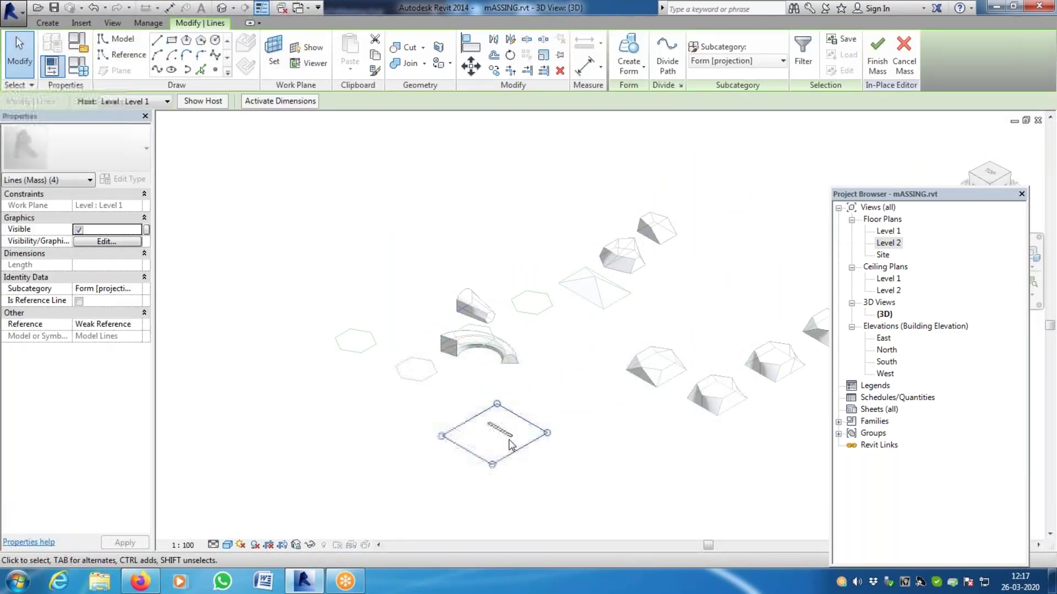
left_click_drag(405, 386, 578, 495)
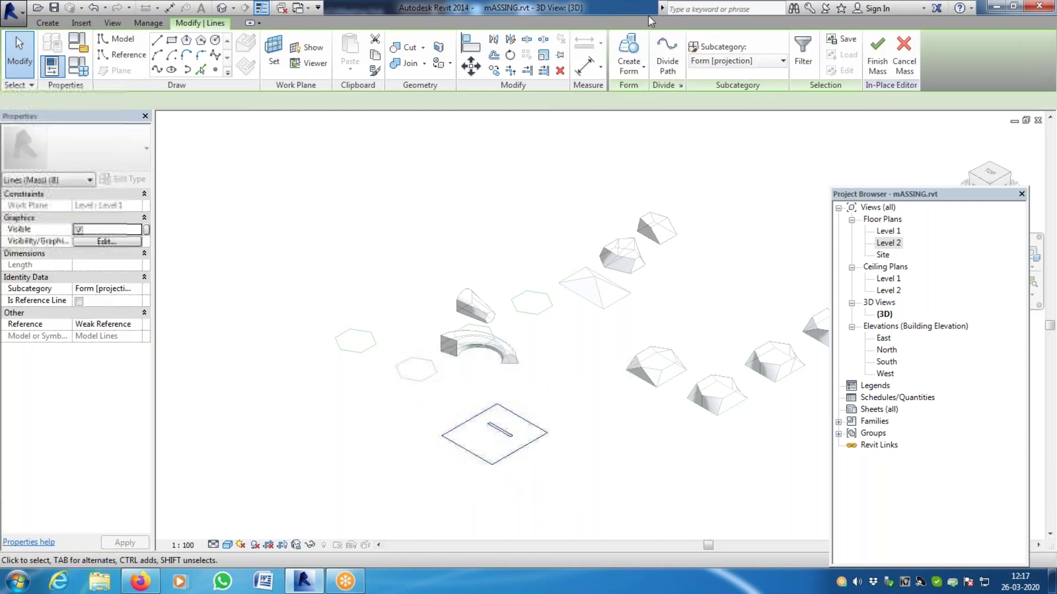
left_click(628, 65)
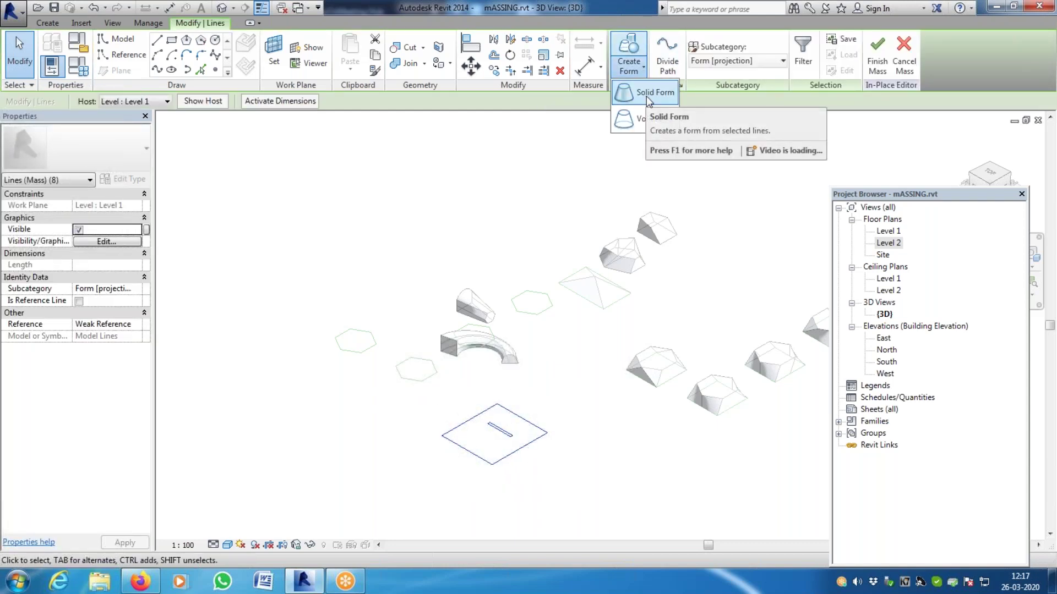
left_click(647, 94)
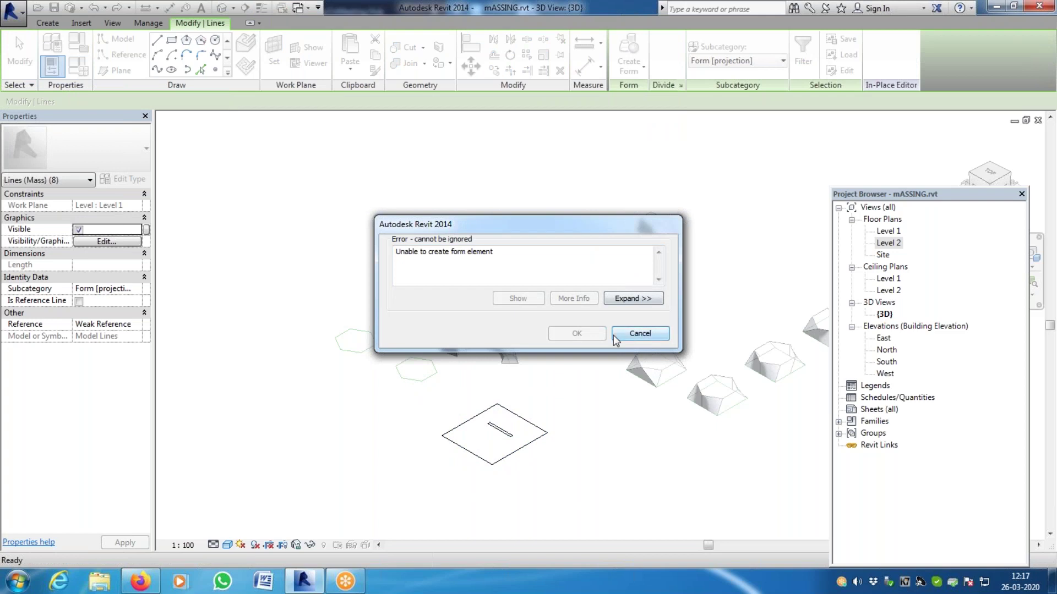
left_click(615, 334)
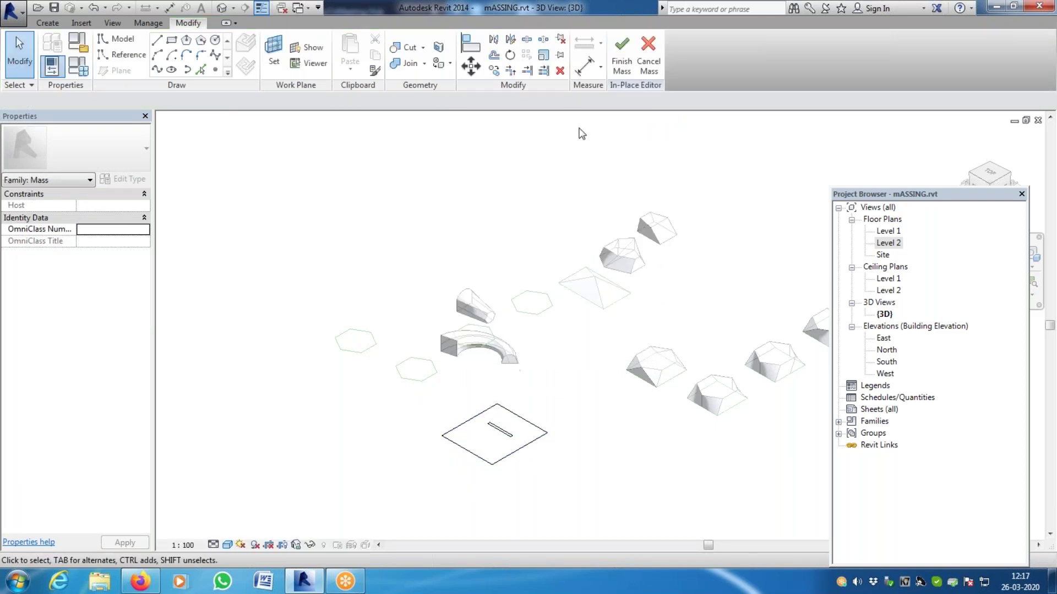
Quit the in-place mass and discard its two sketched rectangles
left_click_drag(437, 394, 592, 508)
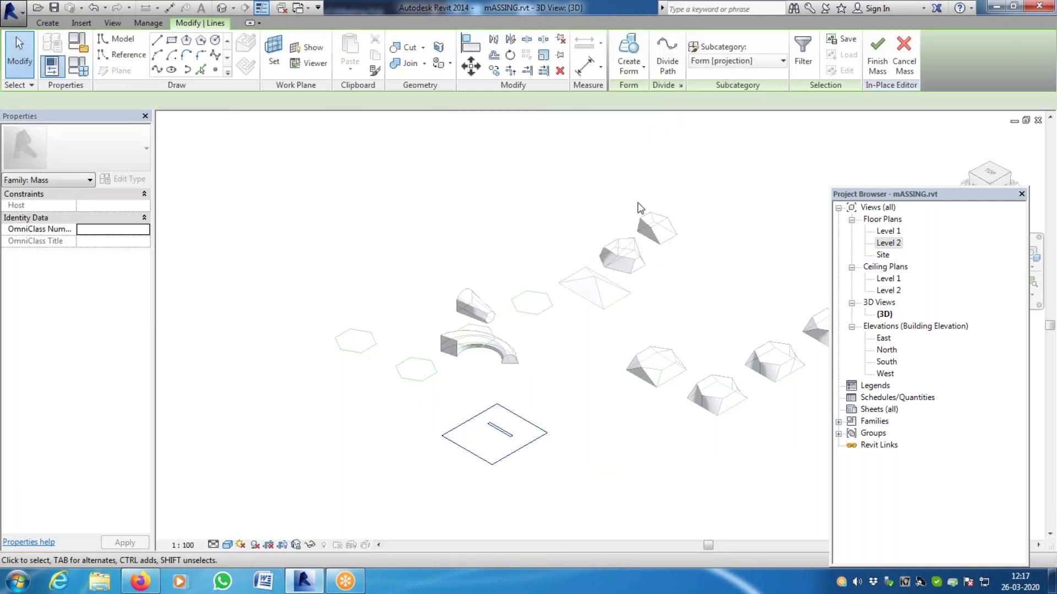
left_click(644, 70)
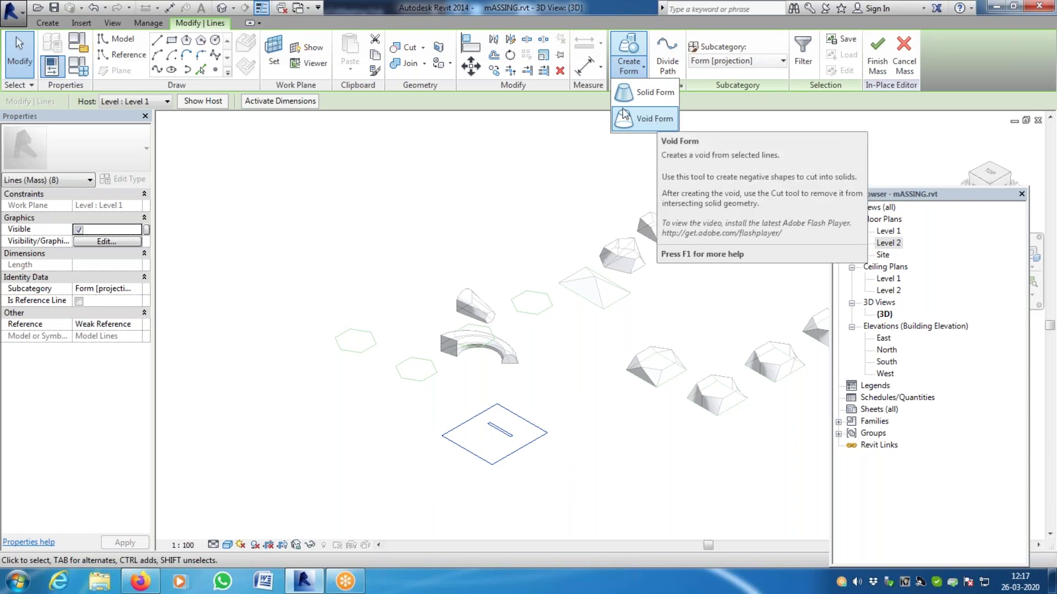
left_click(640, 134)
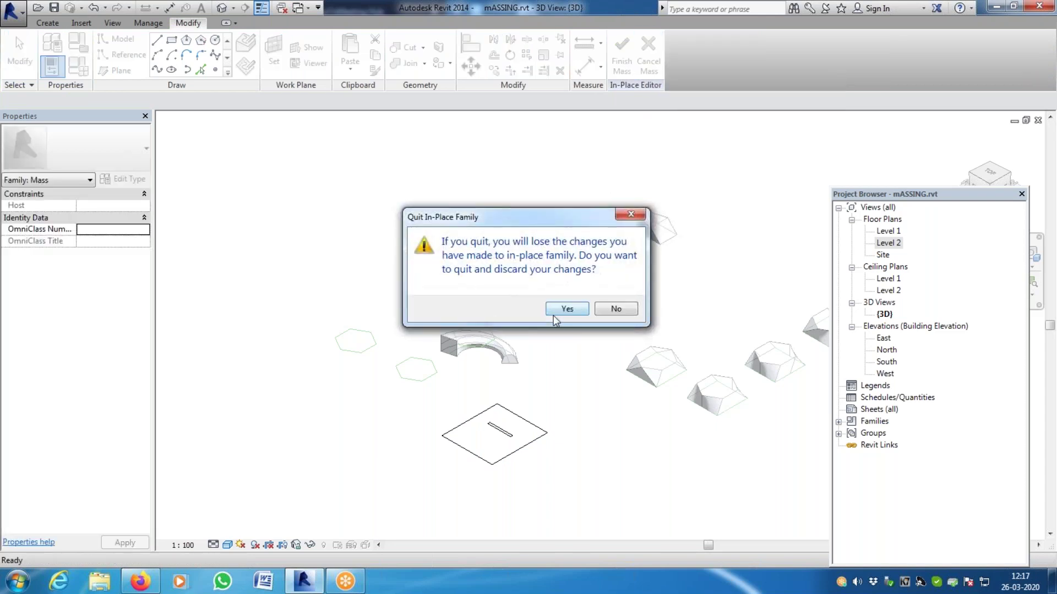
left_click(568, 310)
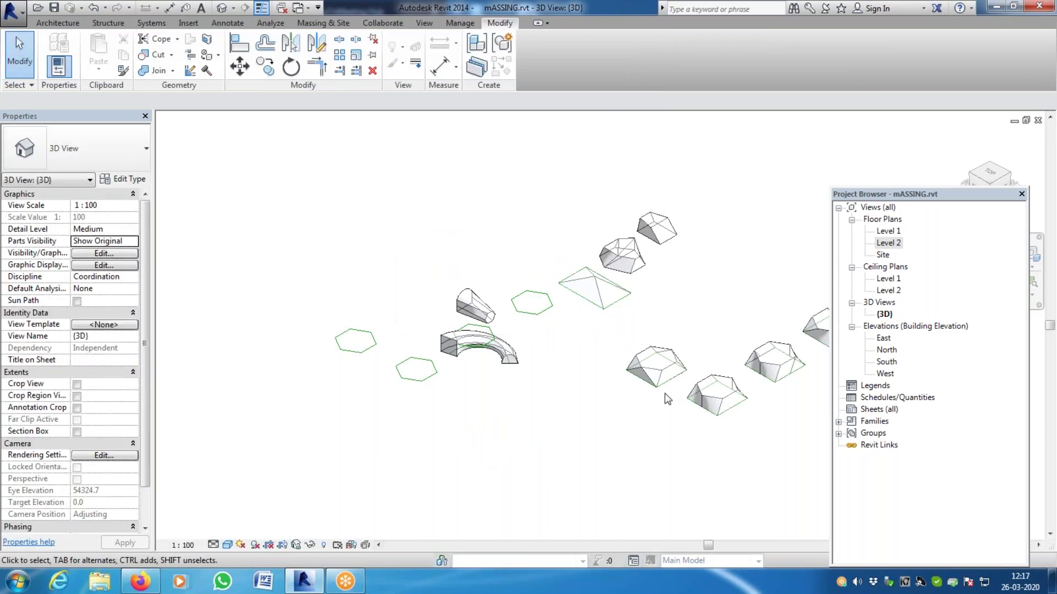
Copy the pyramid-shaped mass into the open area behind the row of faceted masses
scroll(665, 399, "up", 3)
scroll(605, 331, "down", 3)
scroll(568, 184, "up", 5)
scroll(568, 184, "down", 4)
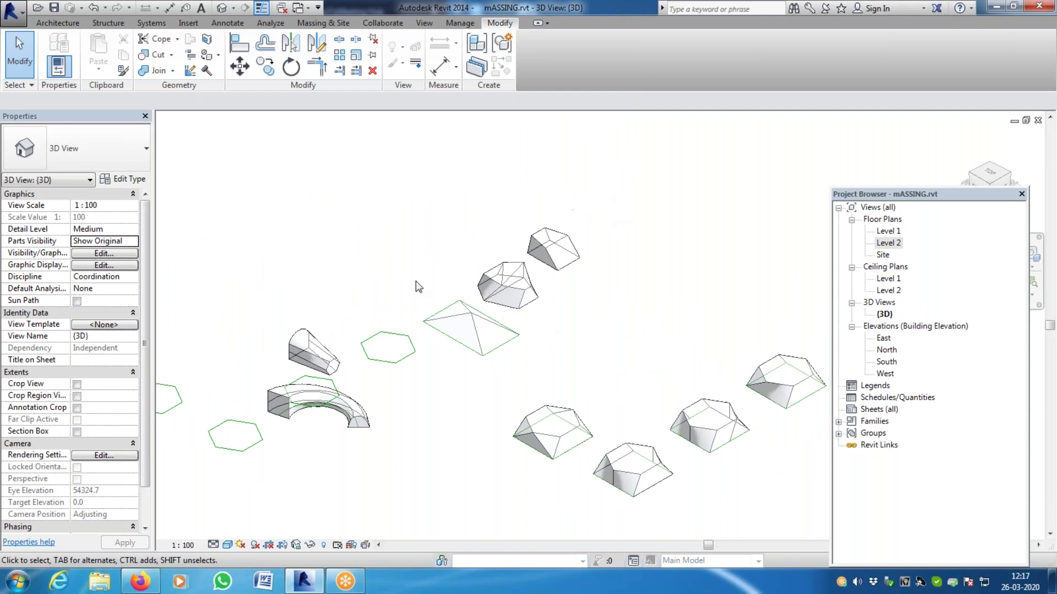
scroll(322, 337, "up", 2)
scroll(330, 331, "down", 3)
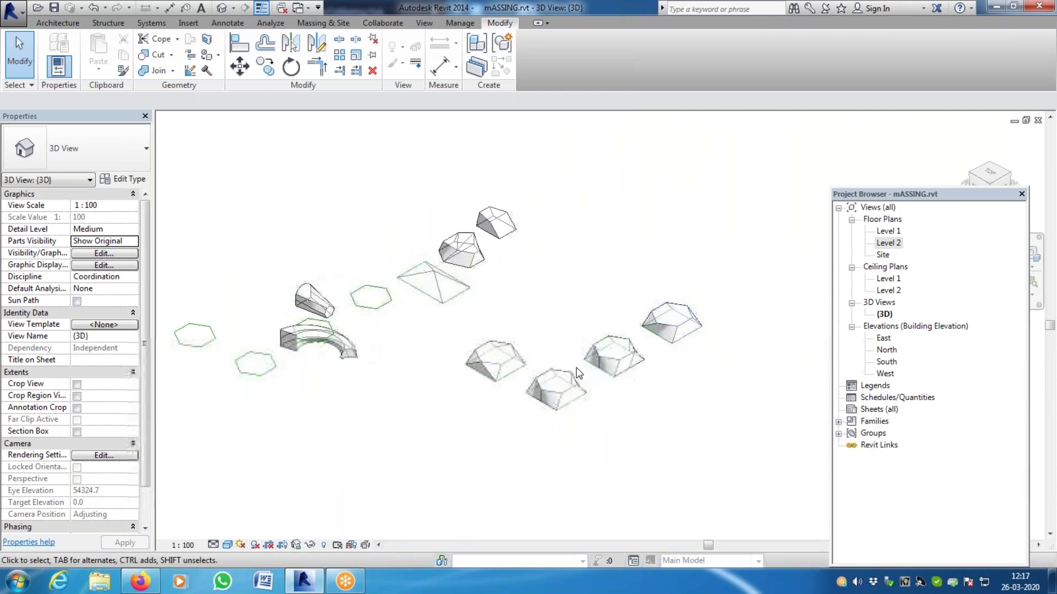
left_click(450, 281)
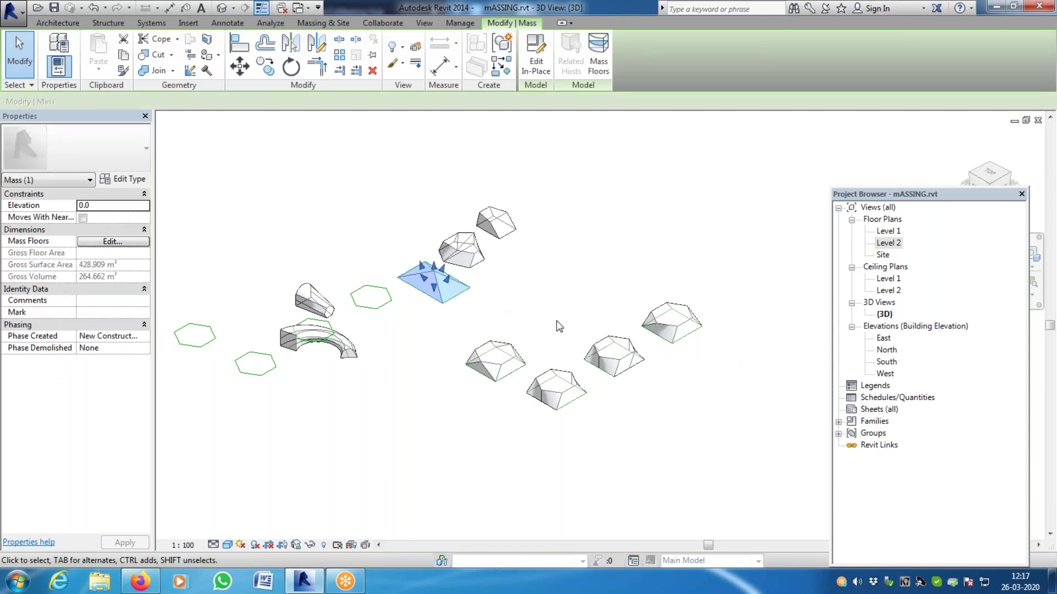
scroll(501, 303, "up", 3)
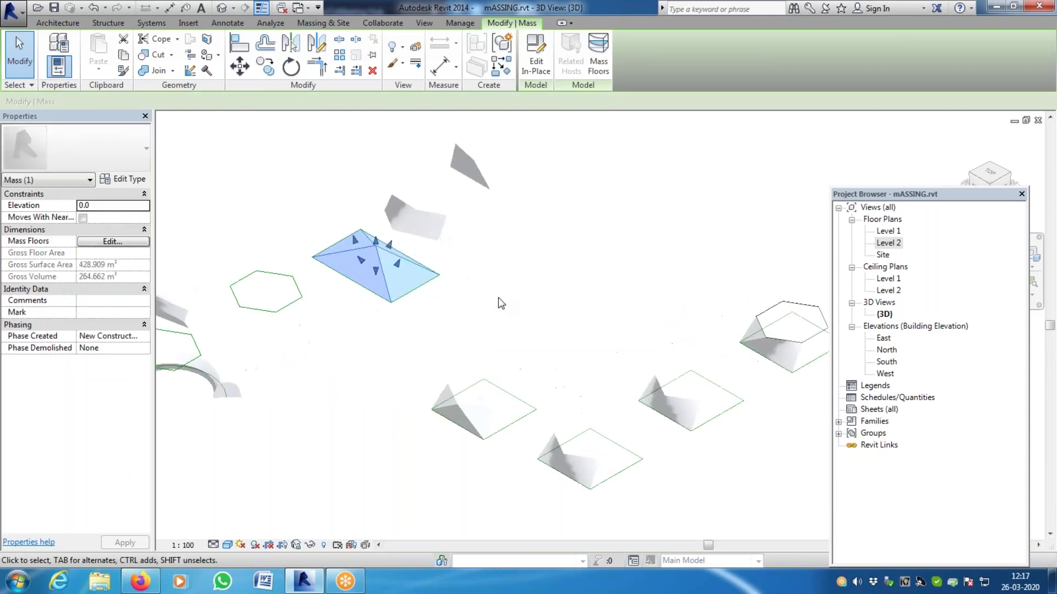
left_click(266, 66)
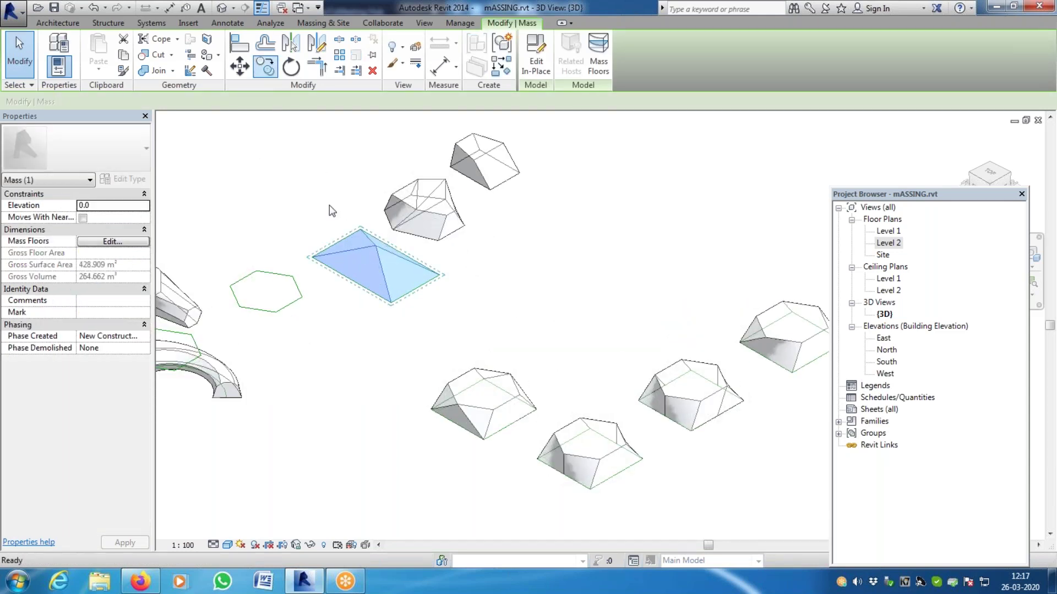
left_click(391, 303)
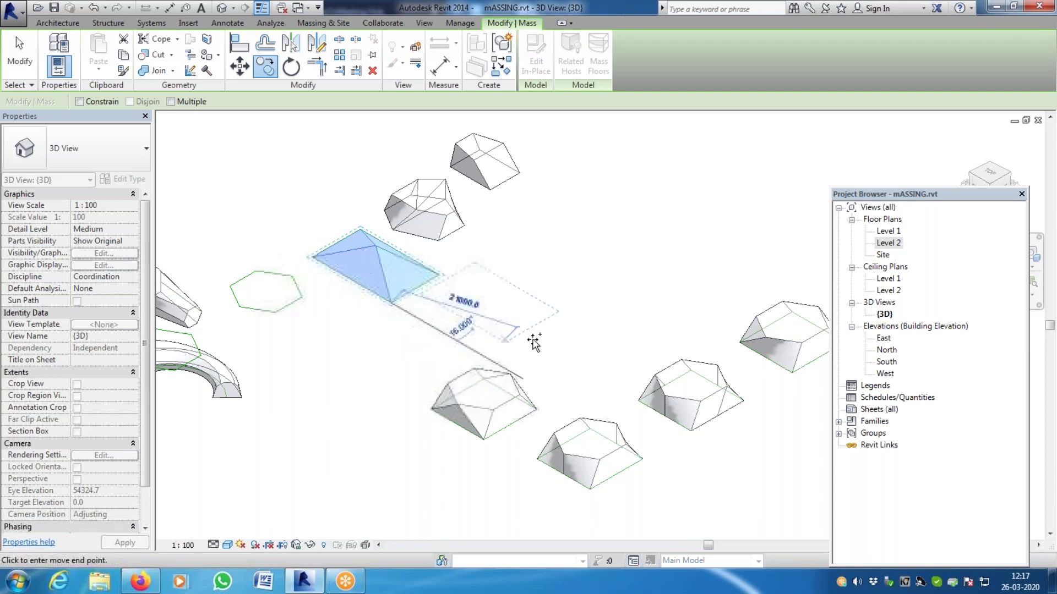
left_click(608, 314)
key("Escape")
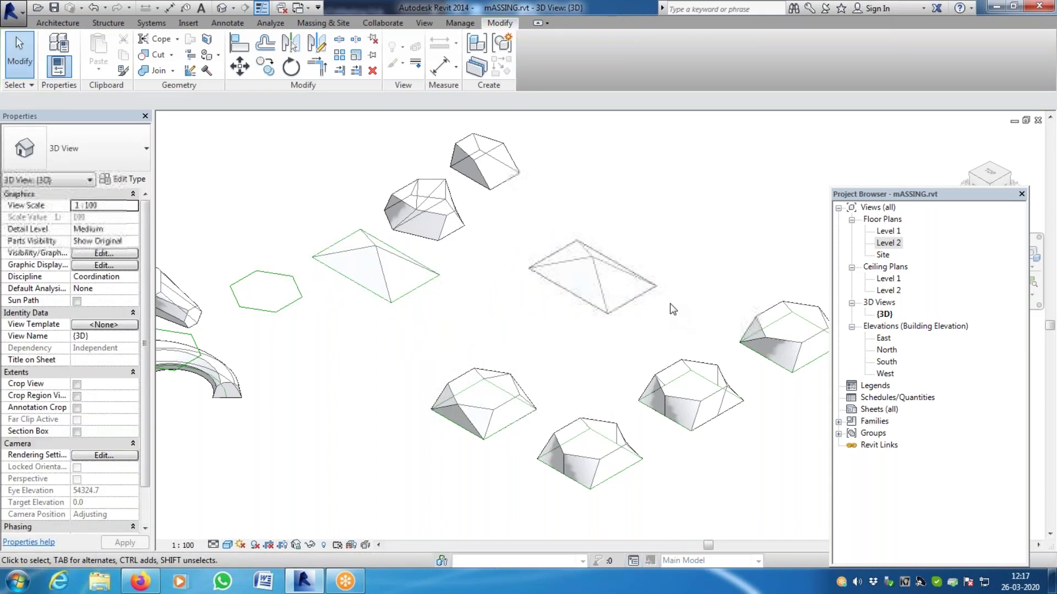
Copy the new pyramid mass again, placing the duplicate diagonally behind it, away from the curved mass
scroll(666, 296, "up", 3)
scroll(567, 287, "up", 2)
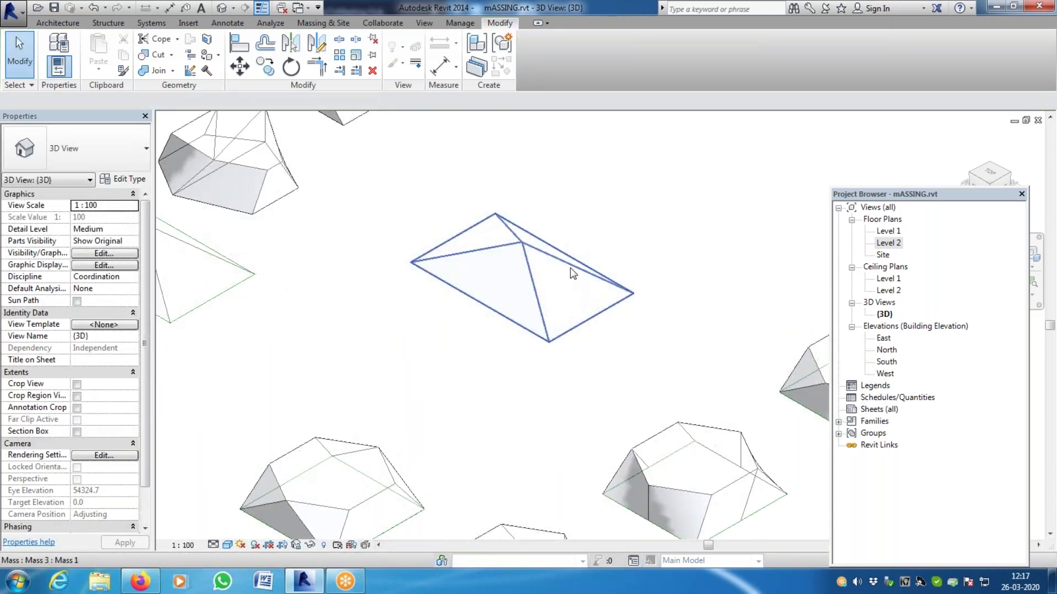
left_click(569, 269)
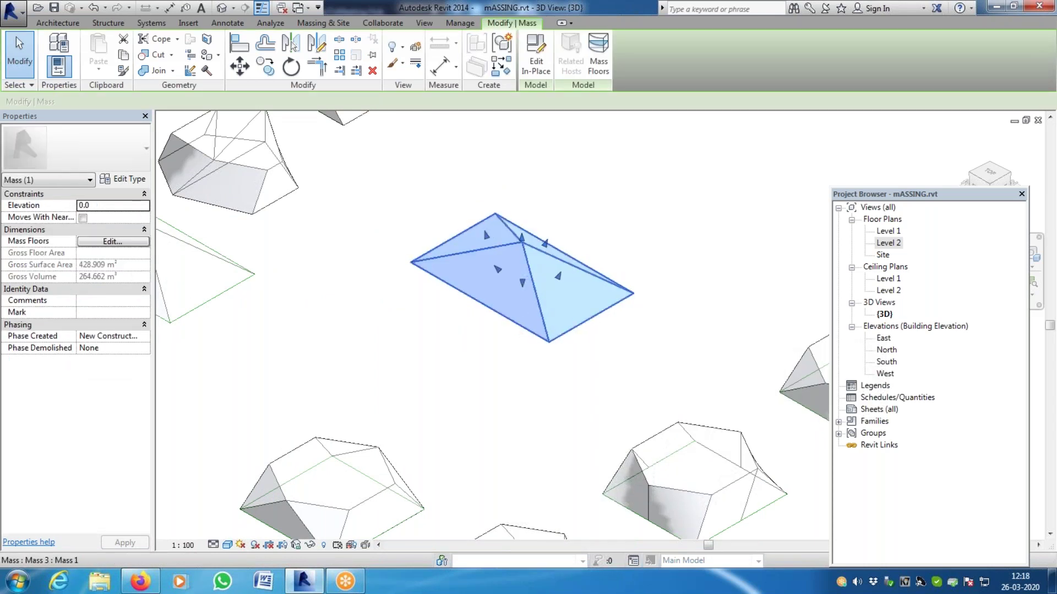
scroll(435, 270, "down", 3)
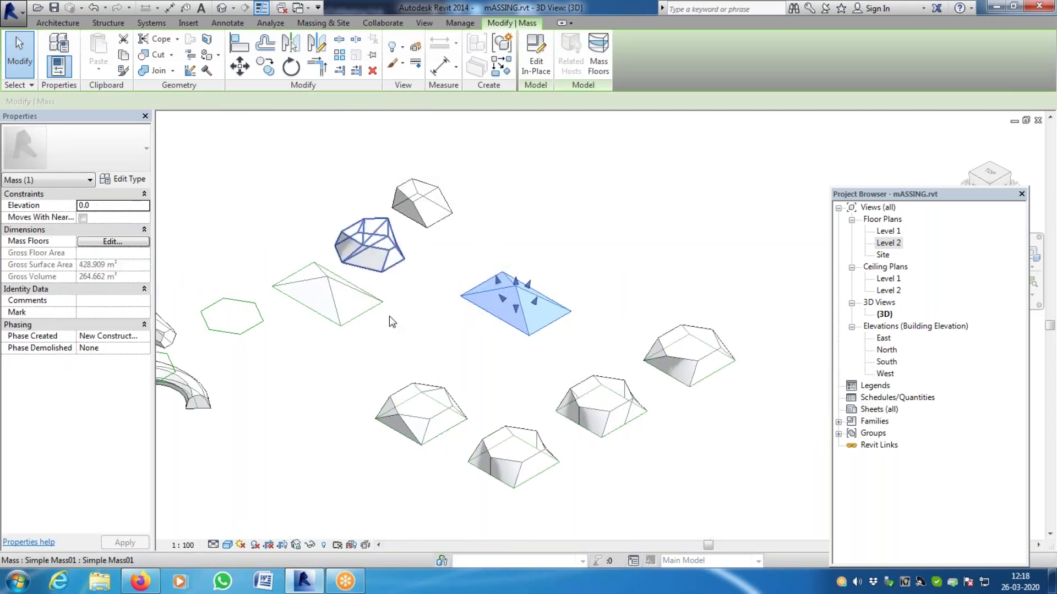
scroll(542, 267, "up", 2)
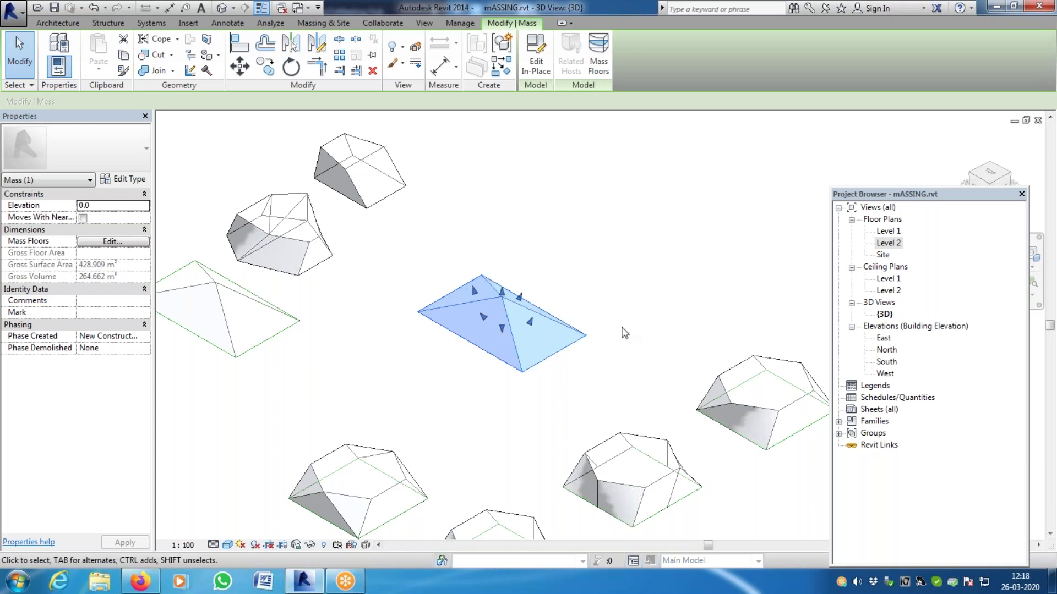
scroll(608, 326, "up", 2)
left_click(575, 315)
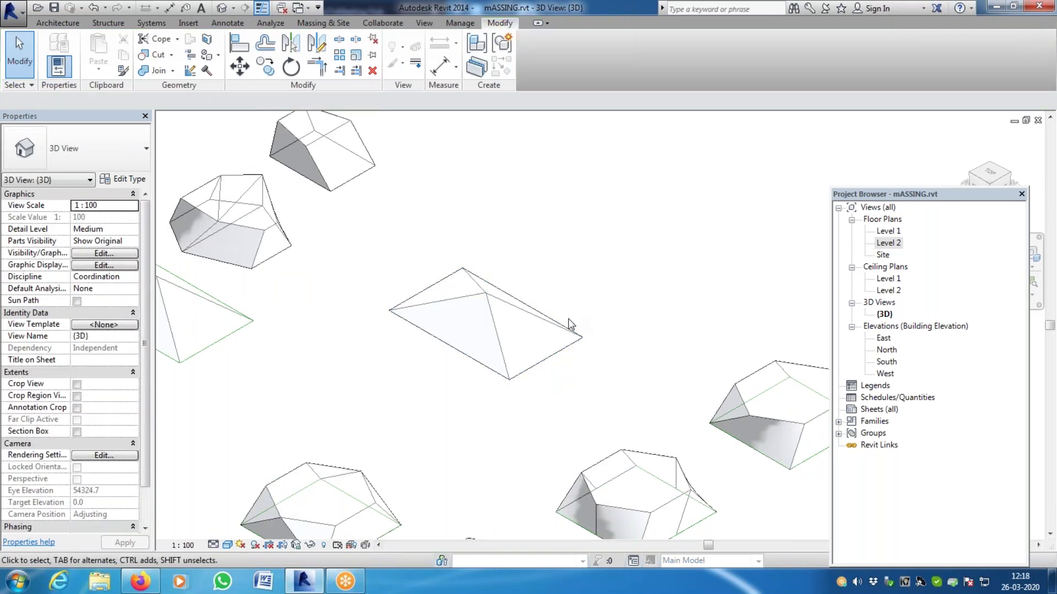
left_click(539, 323)
left_click(279, 77)
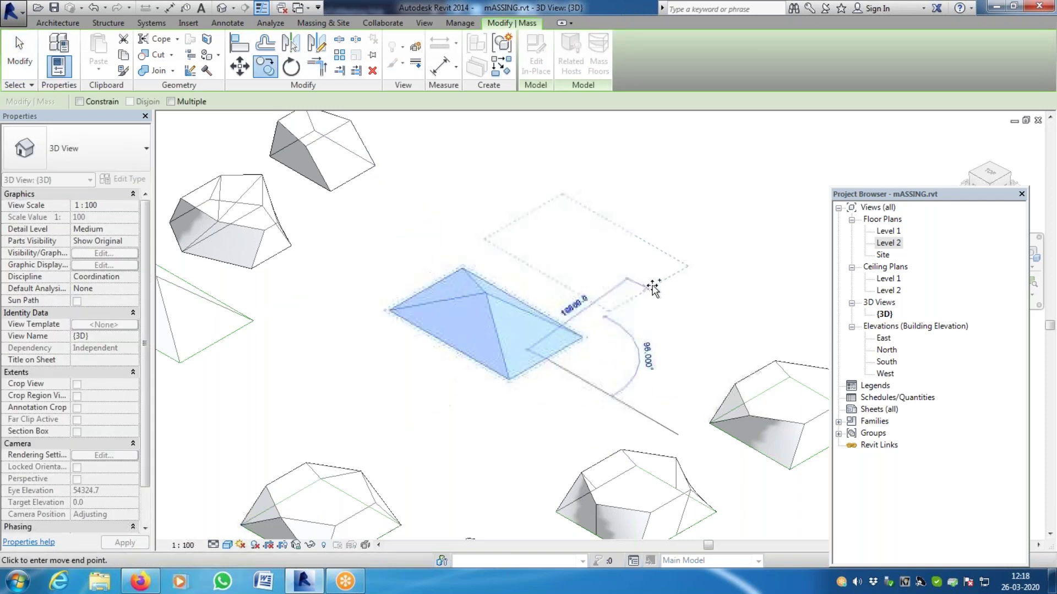
left_click(672, 278)
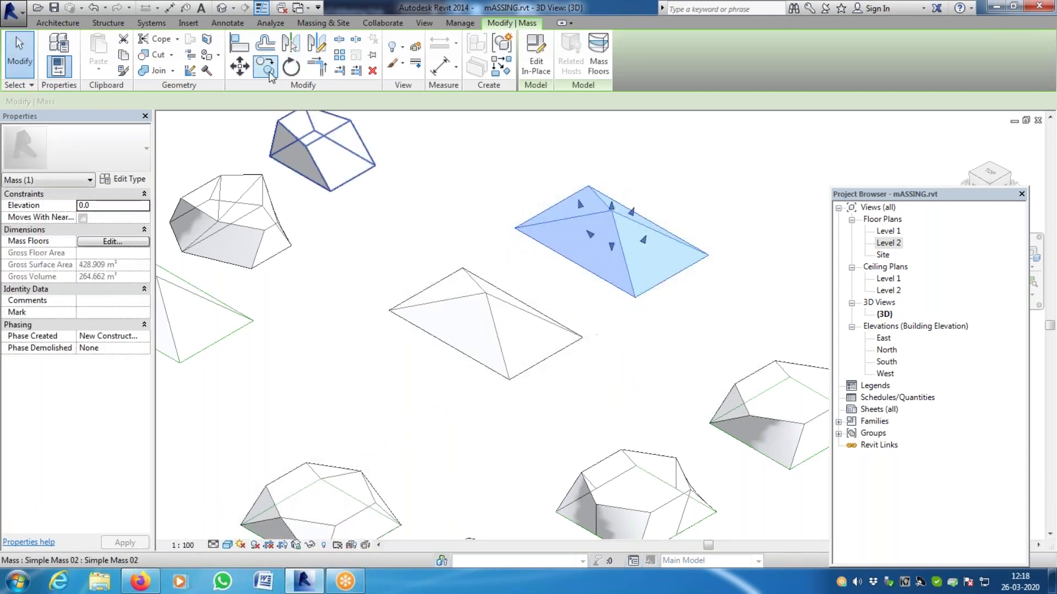
Copy the rearmost pyramid mass to the front side of the middle pyramid, making a row of three
key("c")
key("o")
left_click(672, 279)
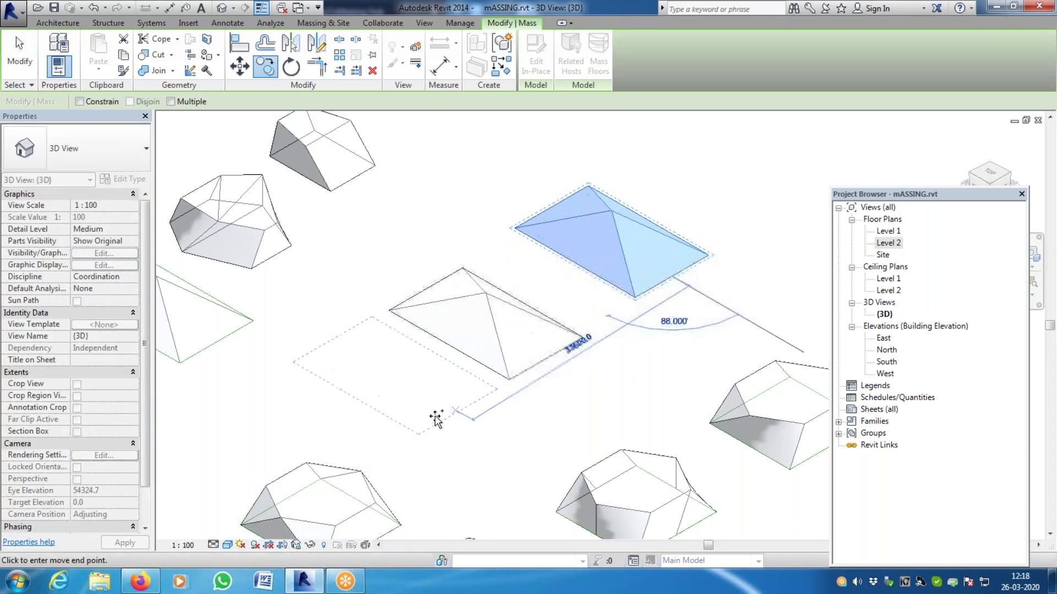
left_click(443, 424)
left_click(621, 360)
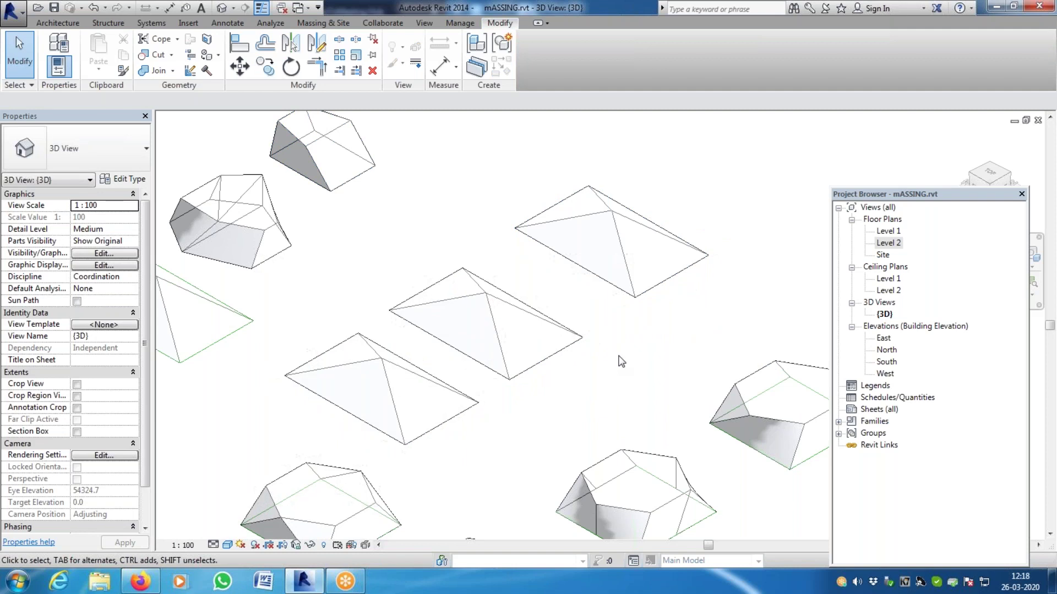
scroll(610, 337, "down", 3)
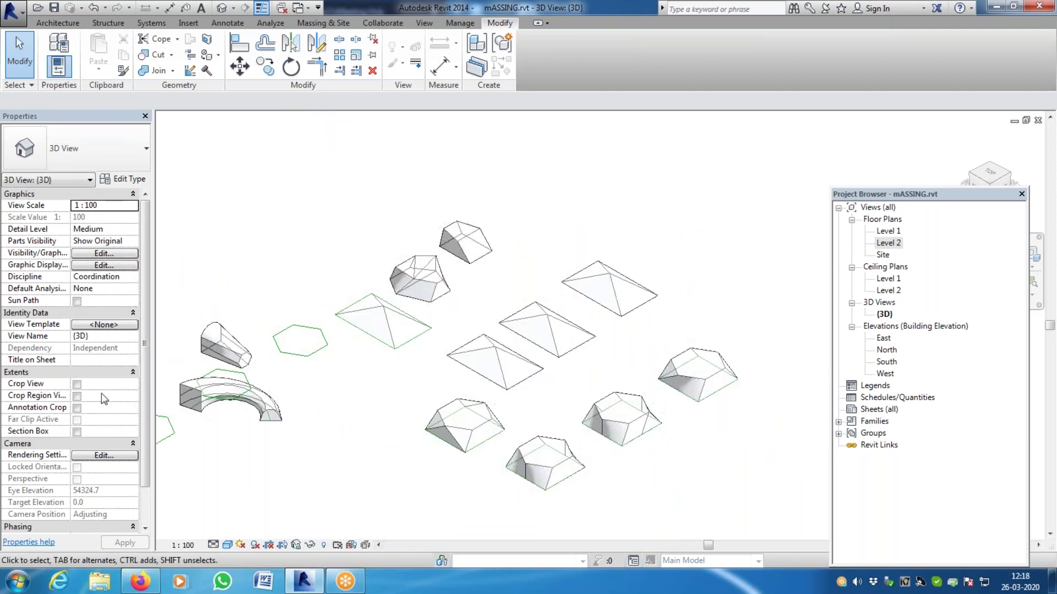
Open the rearmost of the three pyramid masses for in-place editing
scroll(168, 418, "up", 2)
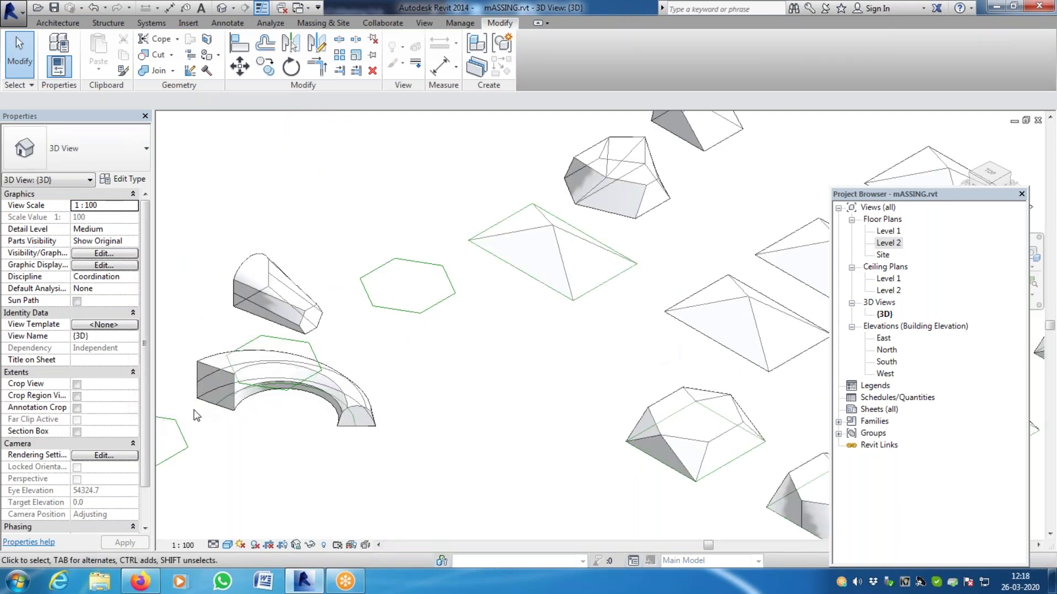
scroll(507, 369, "down", 3)
scroll(594, 323, "up", 4)
scroll(489, 318, "down", 3)
scroll(512, 306, "up", 3)
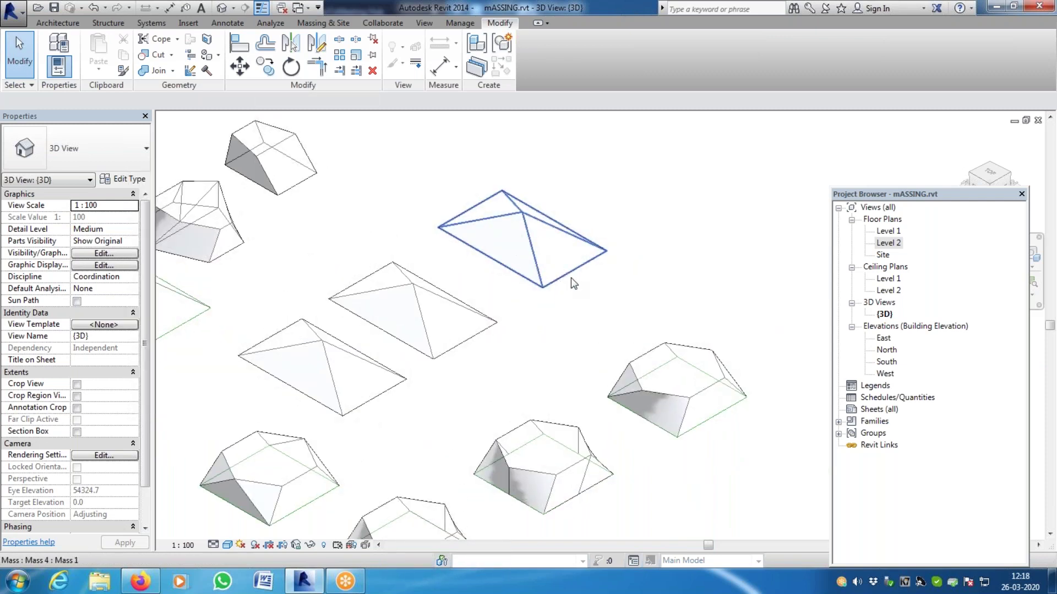
left_click(523, 258)
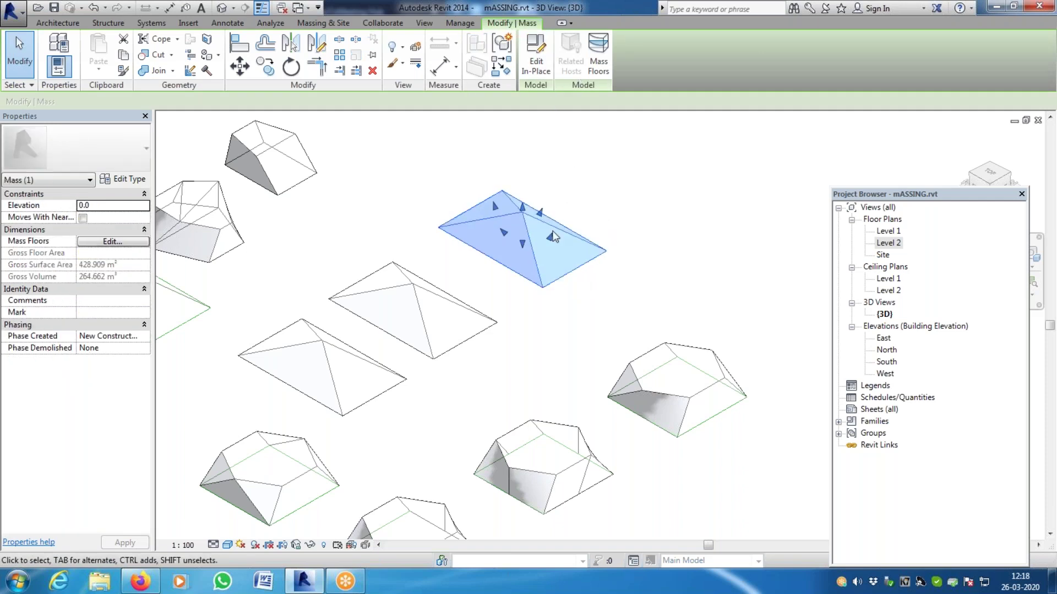
left_click(536, 60)
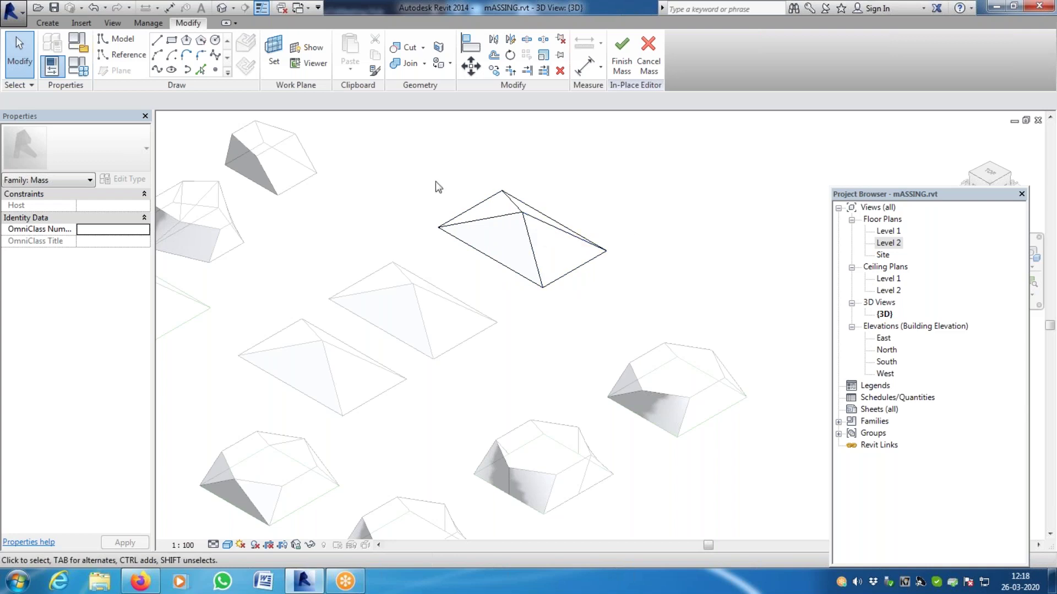
Sketch a narrow model-line rectangle on Level 1, just outside the short edge of the pyramid being edited
left_click(274, 53)
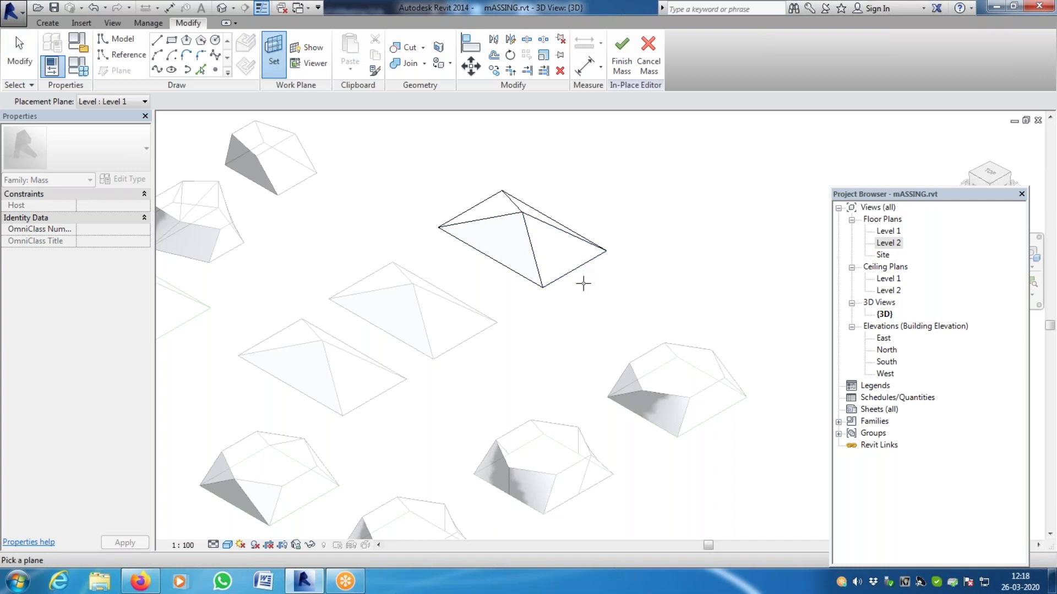
left_click(173, 41)
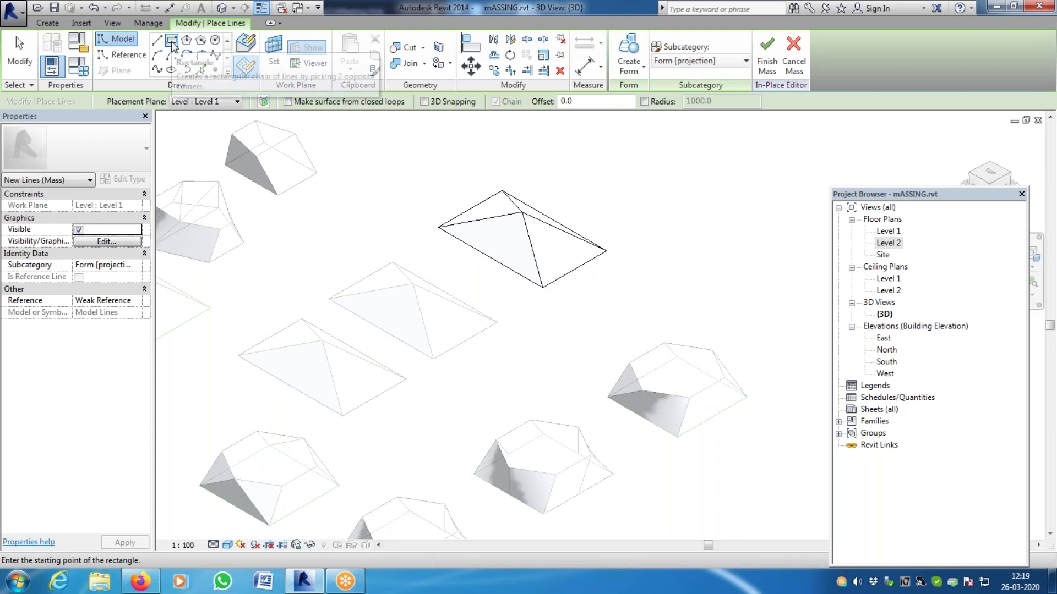
left_click(579, 282)
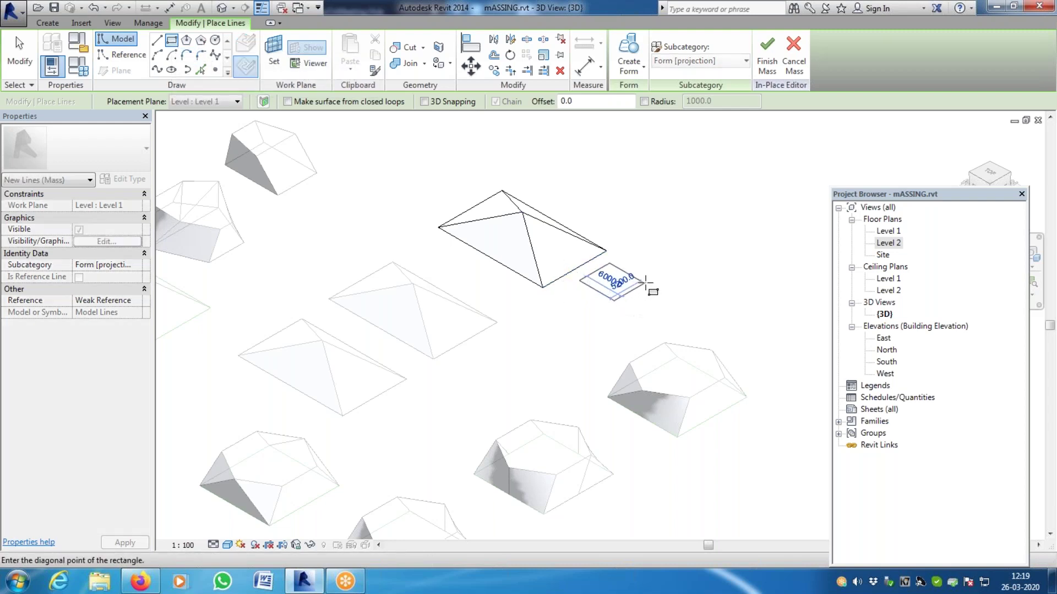
left_click(632, 293)
scroll(630, 295, "down", 1)
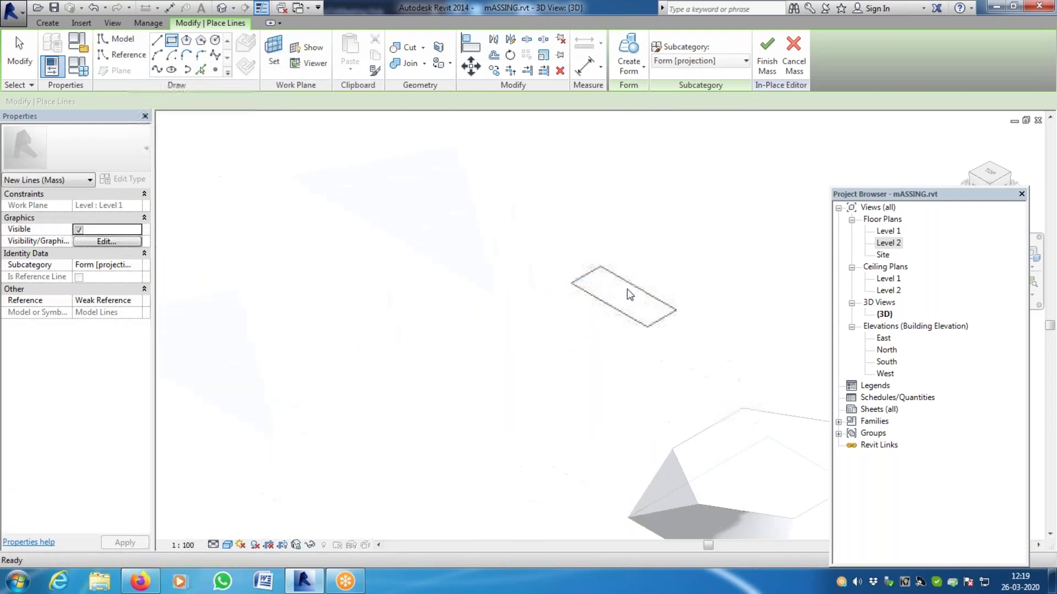
key("Escape")
key("Escape")
Select the rectangle's whole line chain and move it so it straddles the pyramid's short base edge
left_click(604, 309)
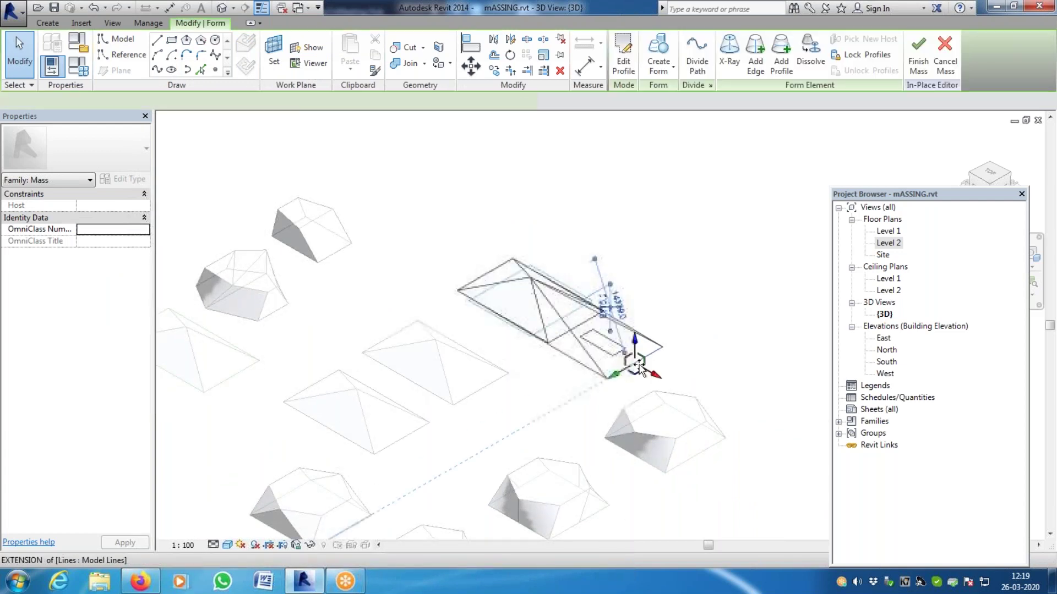
key("Escape")
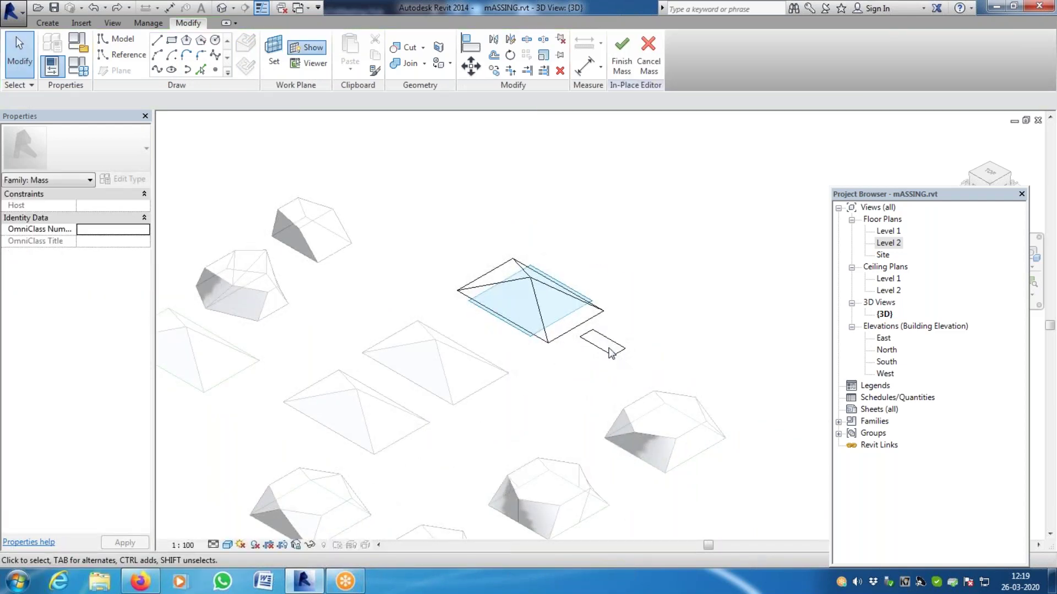
key("Tab")
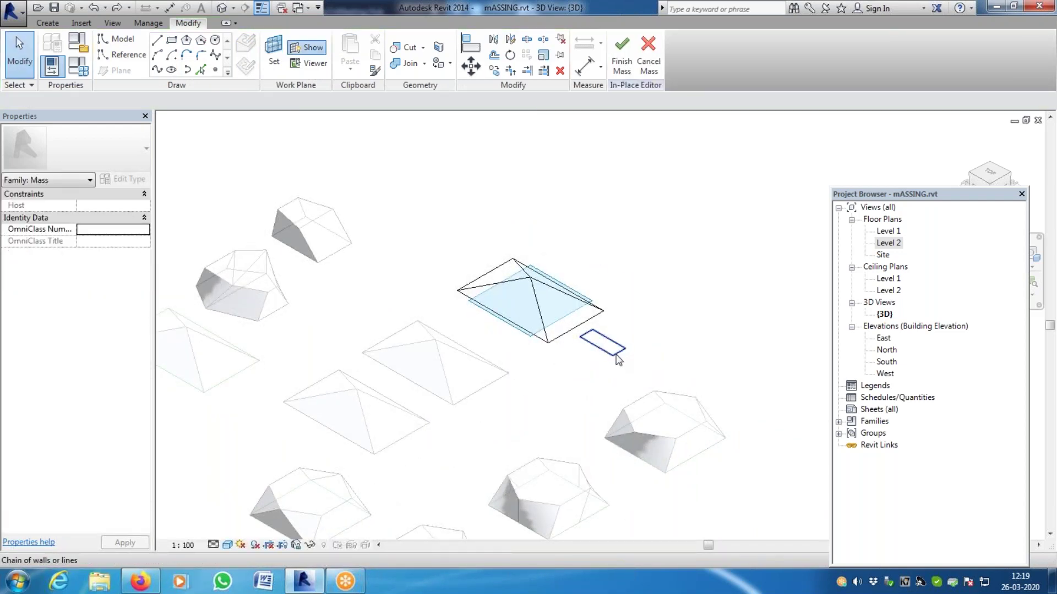
left_click(581, 338)
left_click_drag(582, 340, 577, 334)
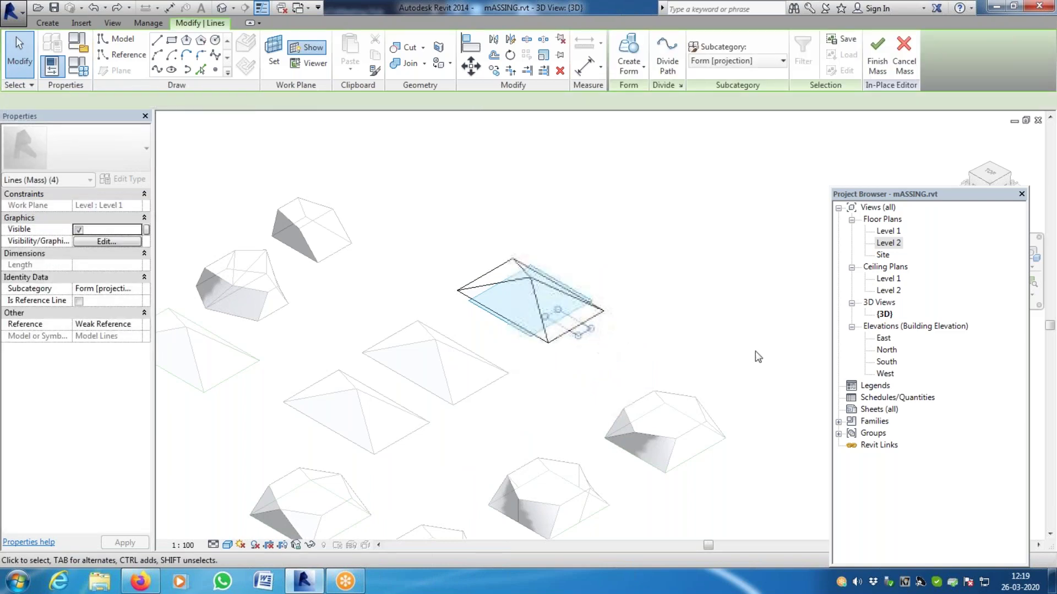
Check the rectangle's position against the pyramid in the Level 1 and Level 2 floor plans
double_click(888, 231)
scroll(438, 399, "down", 3)
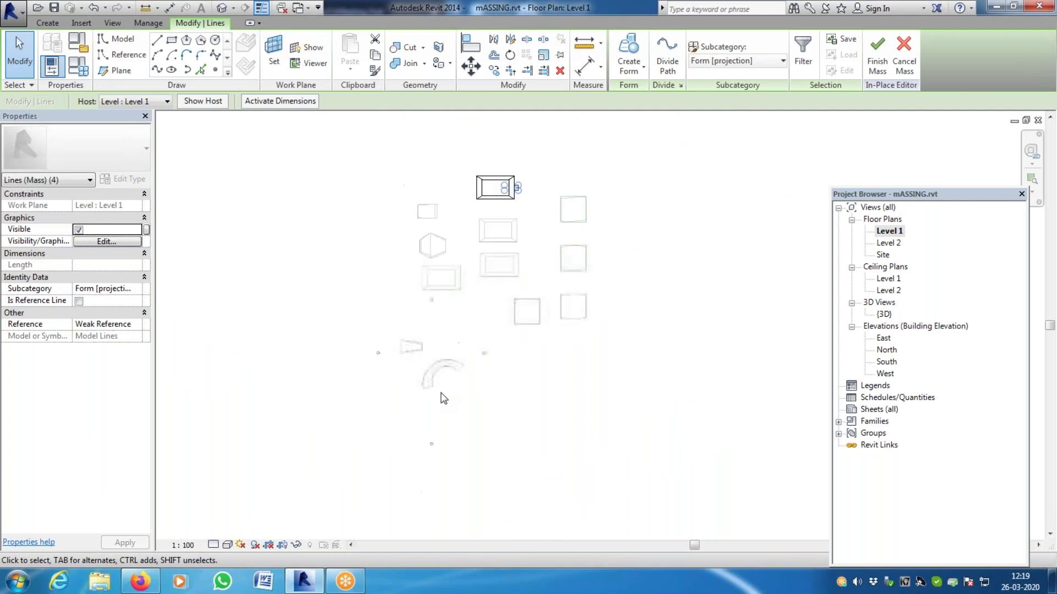
scroll(545, 171, "up", 5)
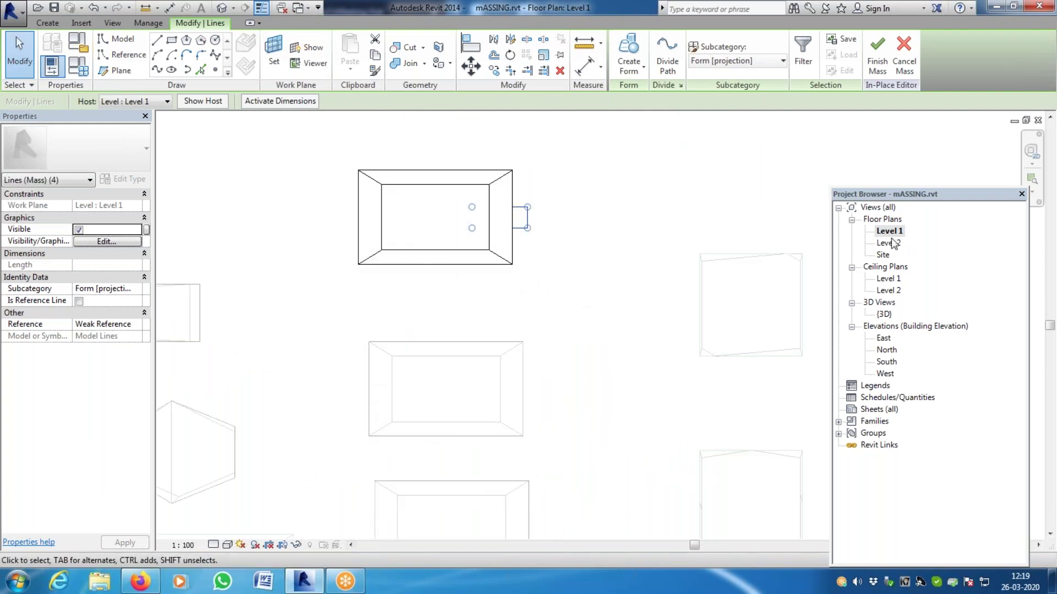
double_click(891, 232)
double_click(888, 243)
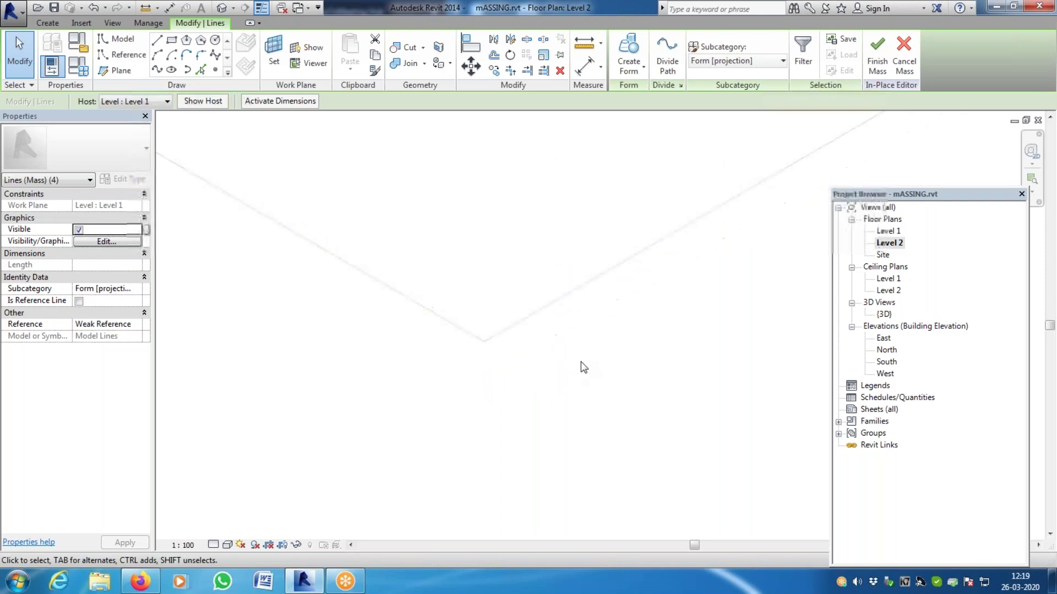
left_click_drag(481, 329, 537, 327)
scroll(526, 333, "down", 5)
scroll(585, 207, "up", 8)
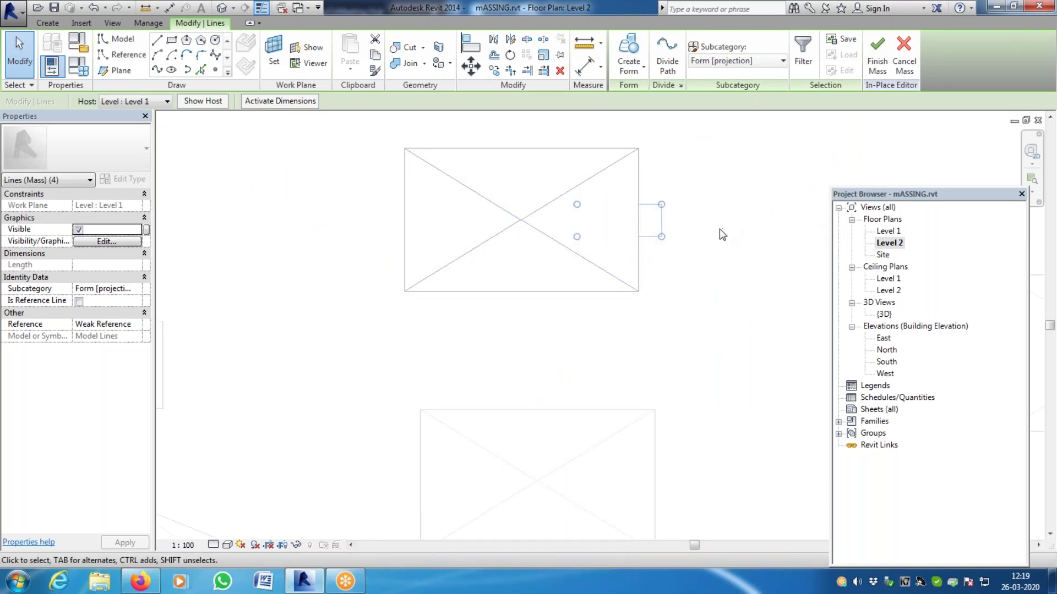
Try deleting the sketched rectangle, restore it by undoing the deletion, and return to the 3D view
left_click(804, 258)
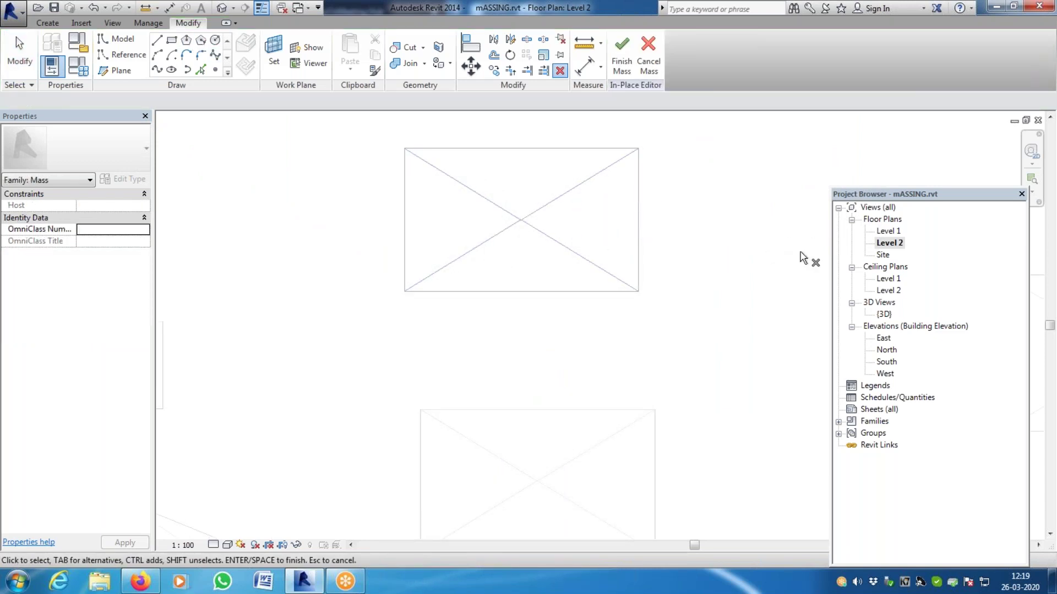
double_click(889, 231)
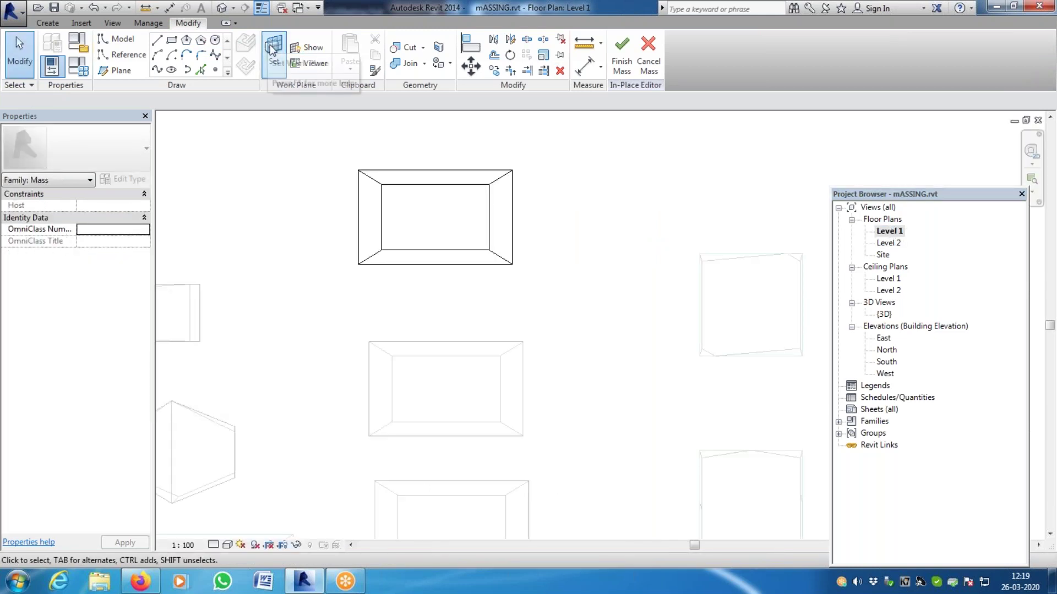
left_click(897, 243)
double_click(897, 243)
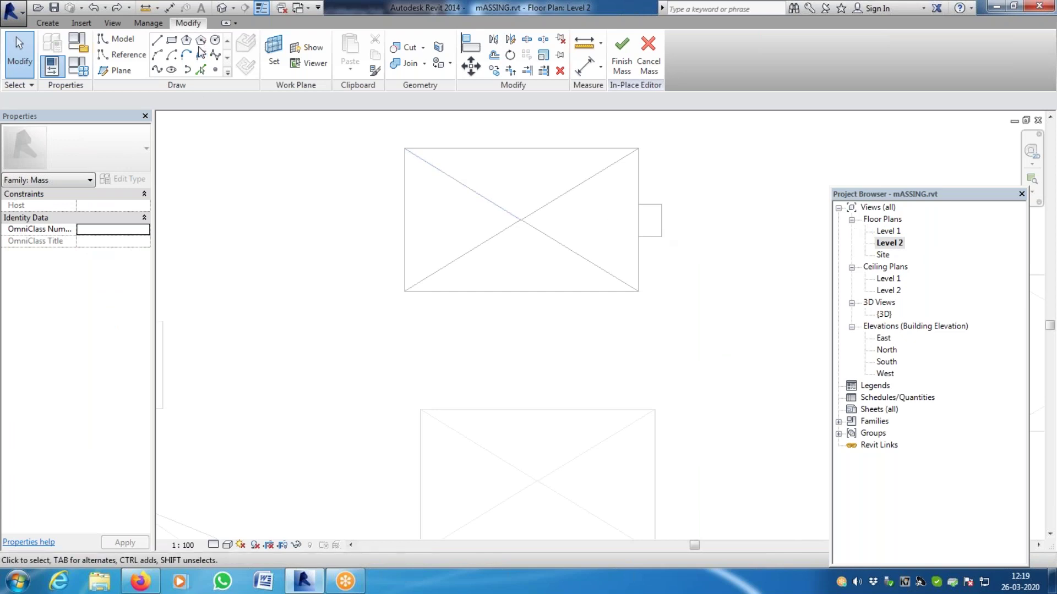
left_click(235, 9)
left_click(259, 23)
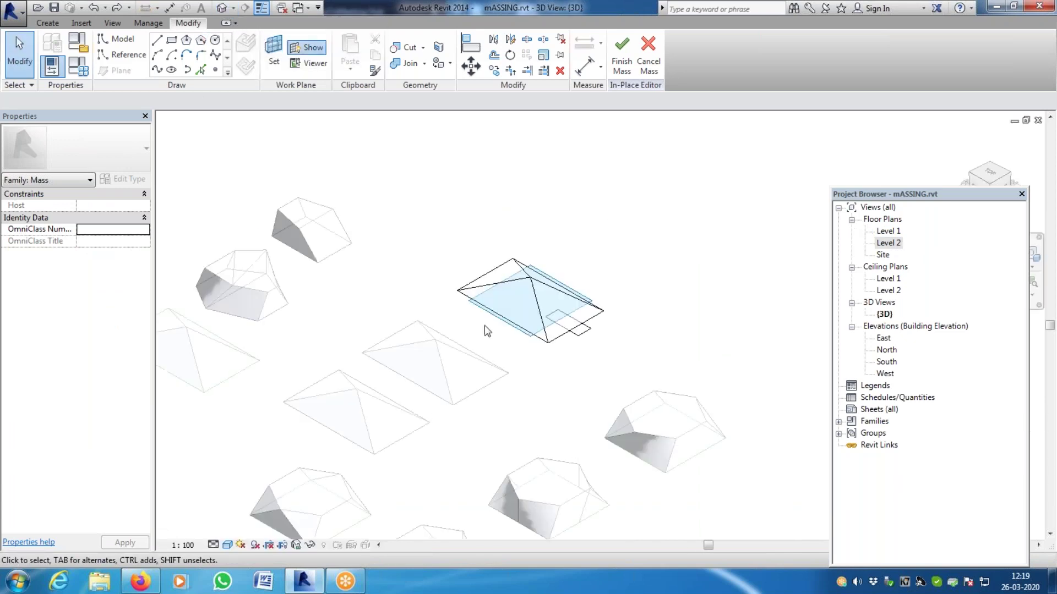
Try creating a void form from the full rectangle chain in the 3D view and undo it
scroll(586, 344, "up", 3)
left_click(588, 328)
mouse_move(621, 359)
middle_mouse_down("shift")
mouse_move(696, 383)
mouse_move(498, 297)
middle_mouse_up("shift")
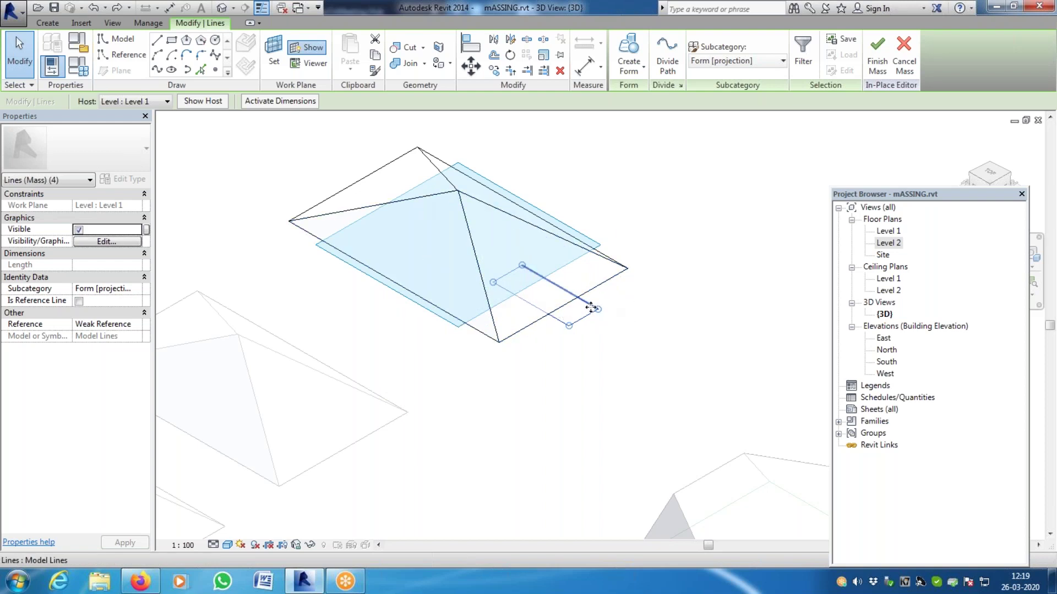
key("Escape")
key("Tab")
left_click(530, 303)
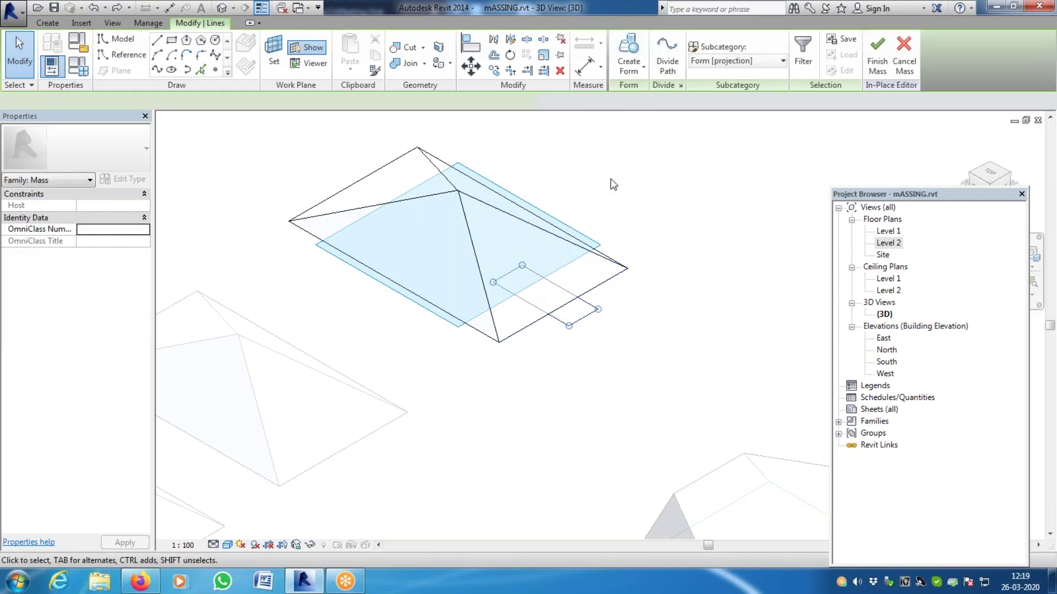
left_click(644, 71)
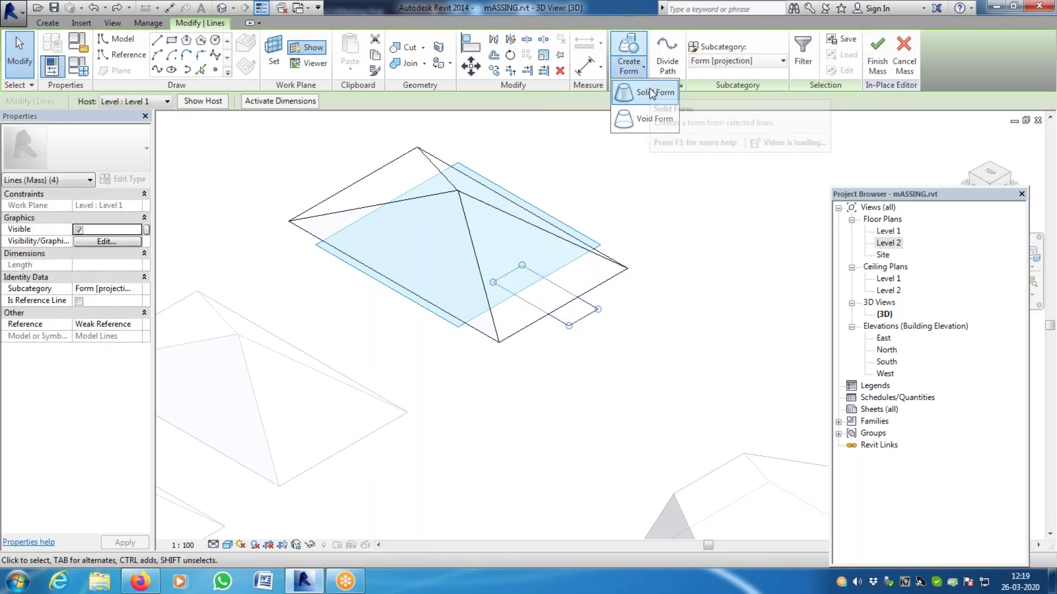
left_click(660, 123)
left_click(634, 249)
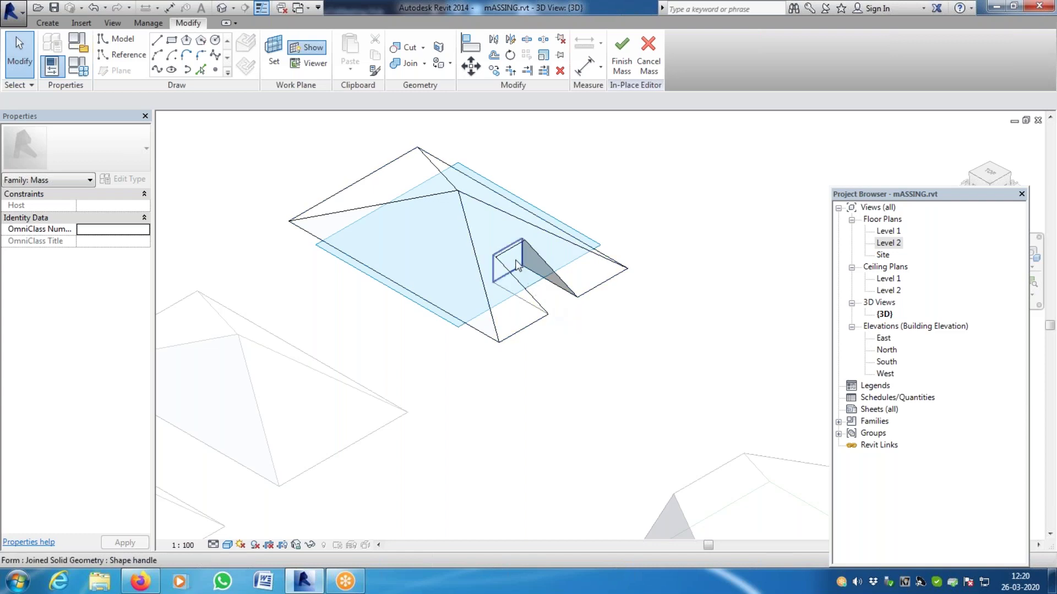
key("ctrl+z")
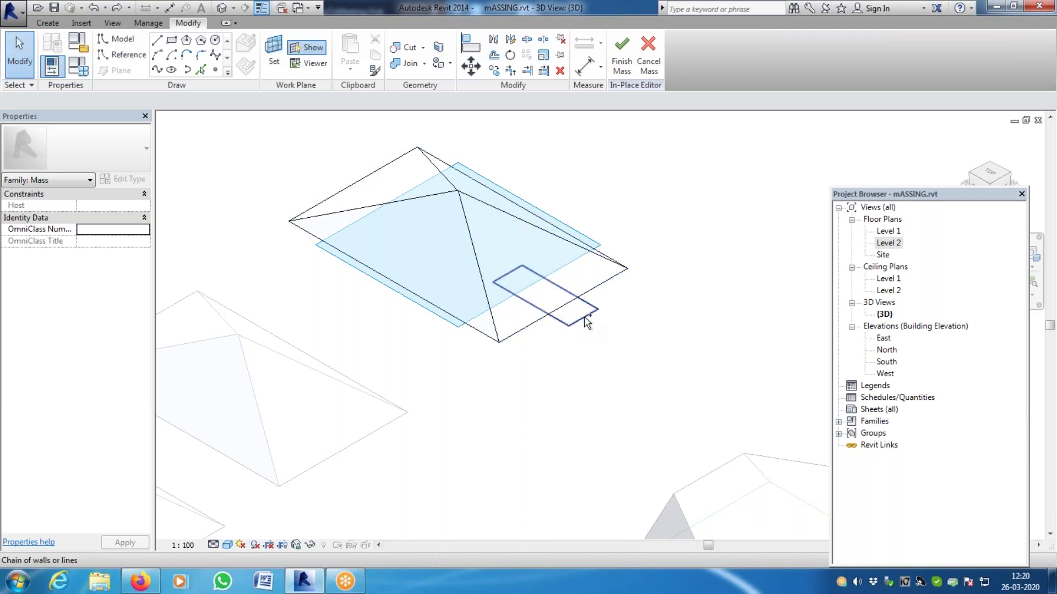
Create a void form from the rectangle chain and pull its selected face upward to cut a notch into the pyramid
left_click(587, 322)
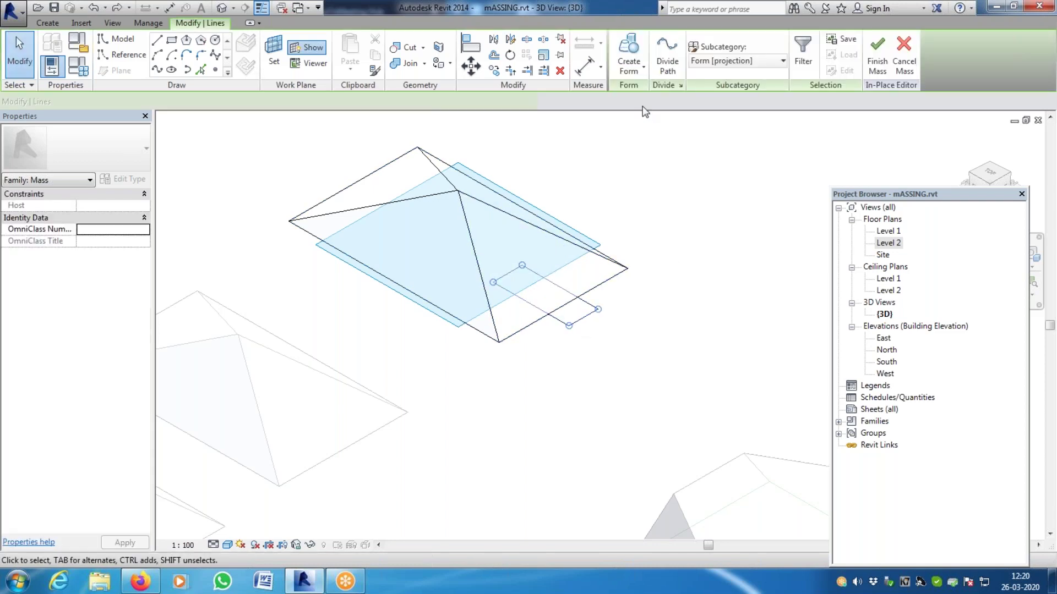
left_click(633, 70)
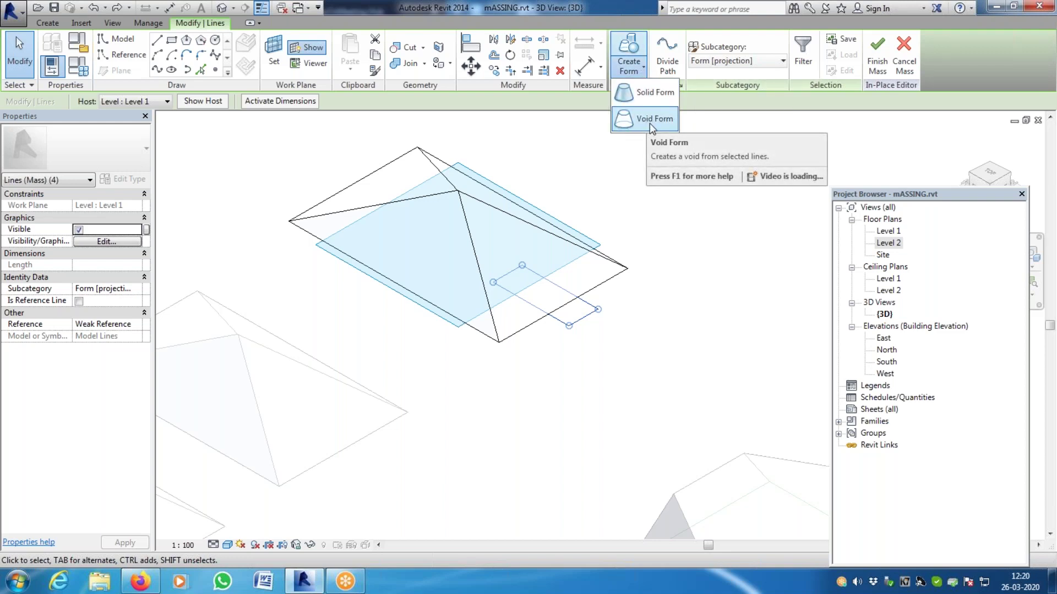
left_click(653, 128)
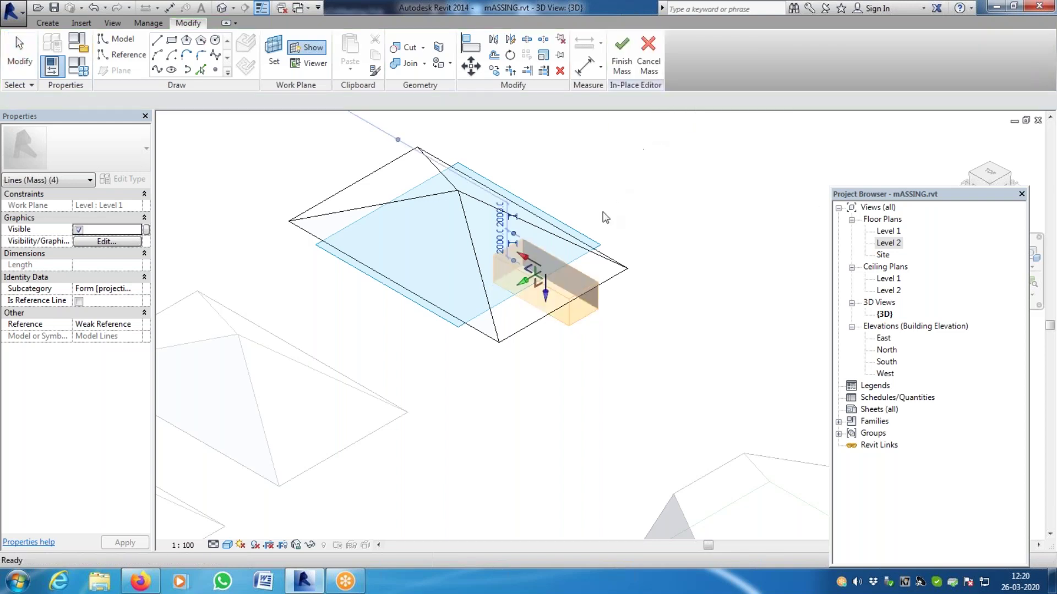
left_click(554, 295)
left_click_drag(546, 295, 543, 238)
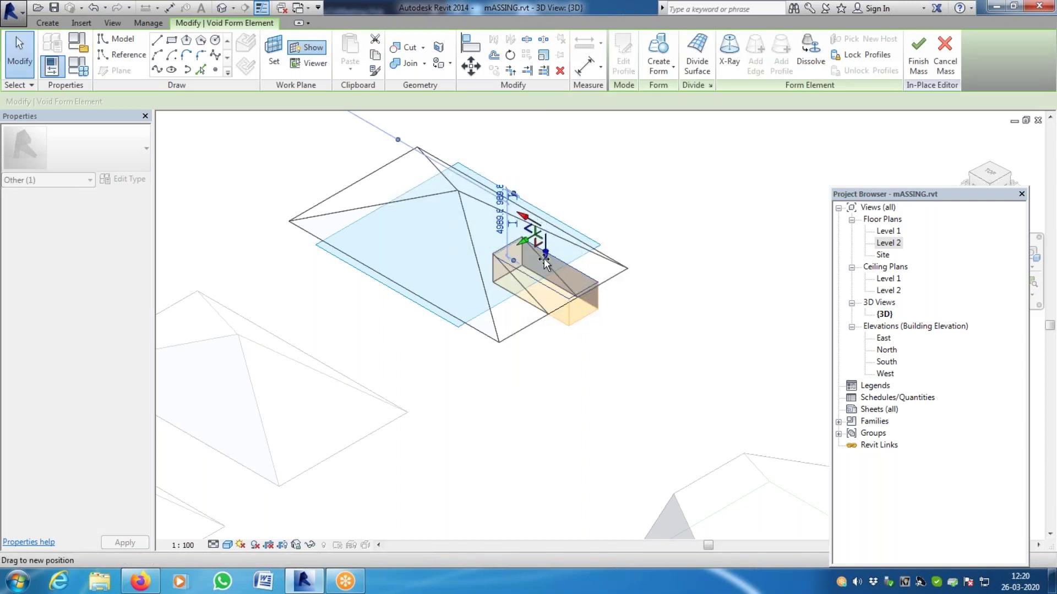
left_click(640, 138)
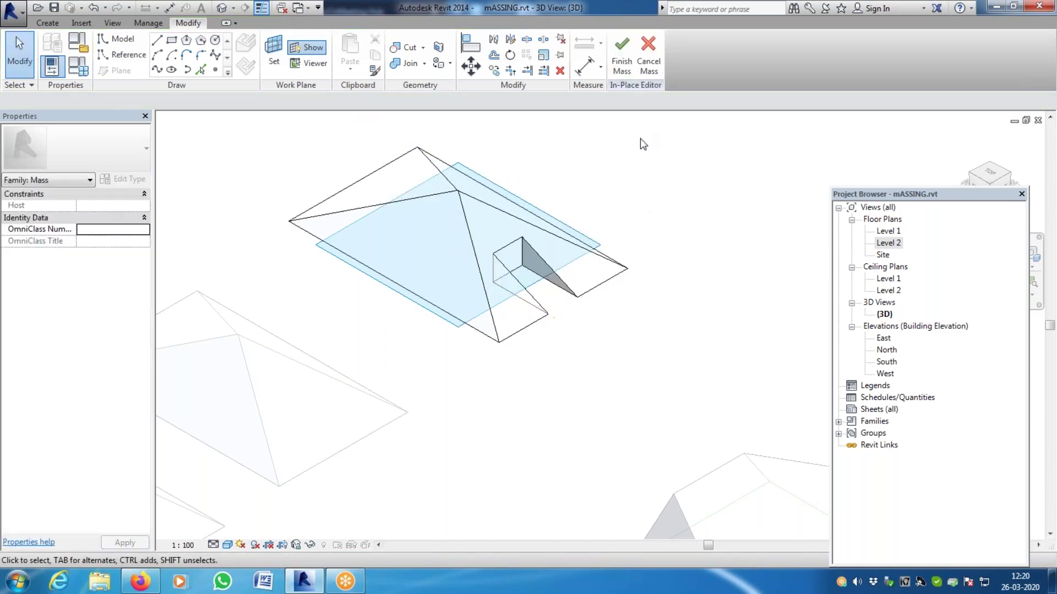
Finish the in-place mass and inspect the notch cut into the rear pyramid
left_click(621, 59)
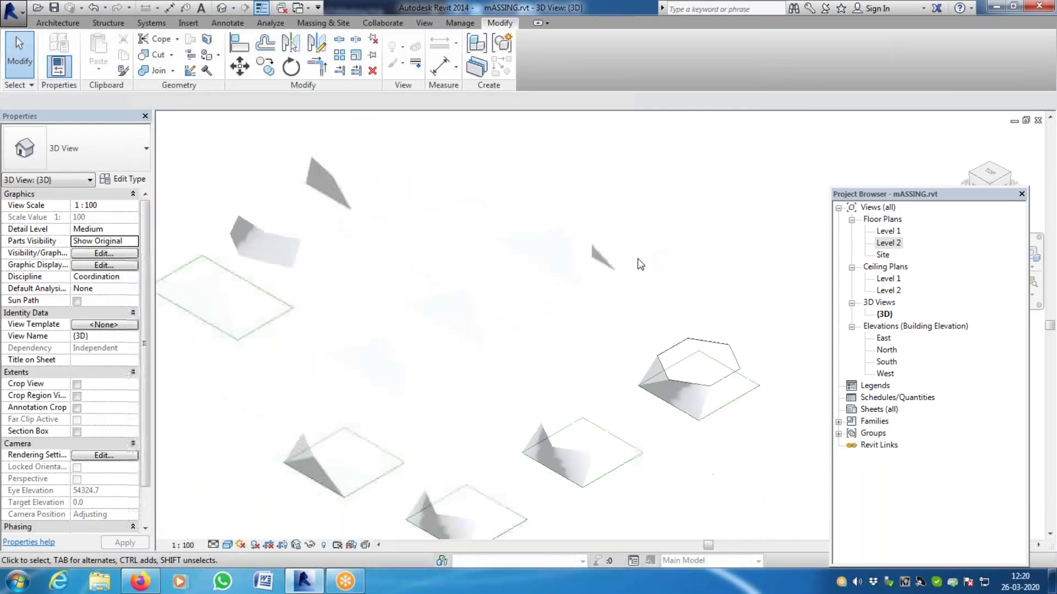
scroll(597, 269, "up", 2)
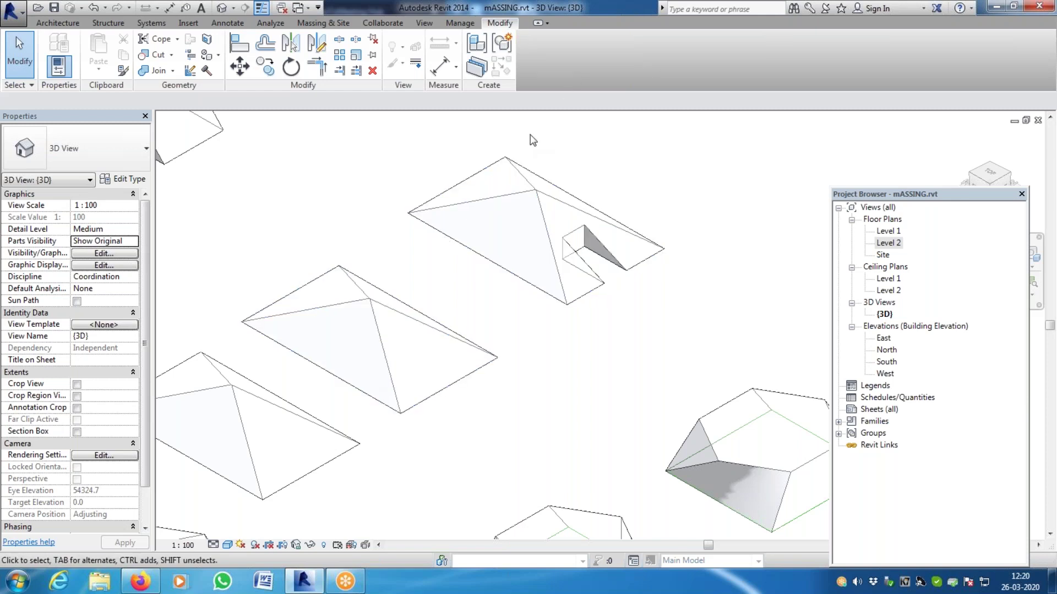
middle_click_drag(593, 246, 590, 290)
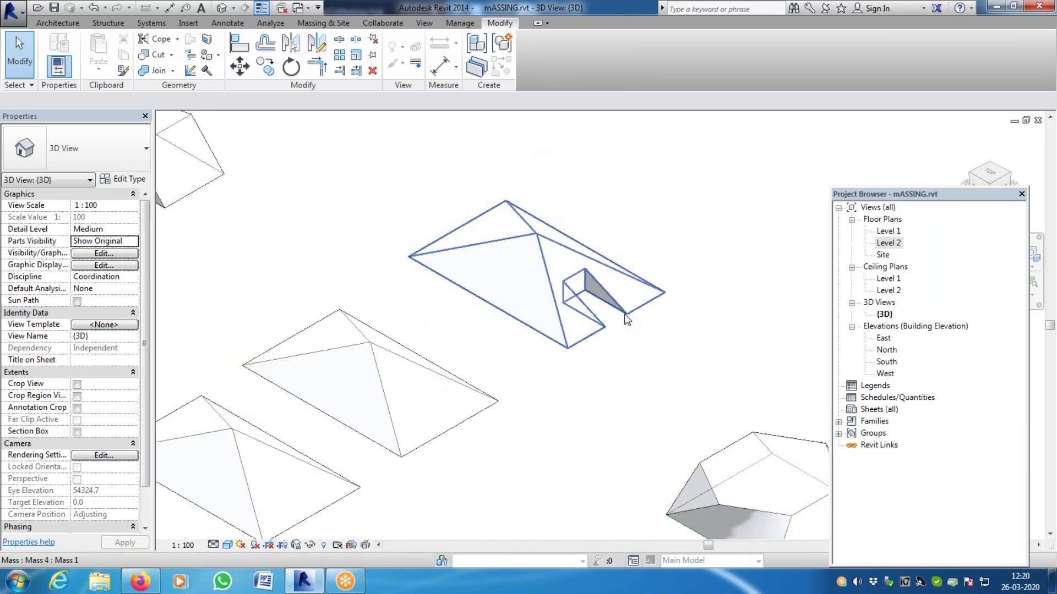
scroll(595, 316, "up", 1)
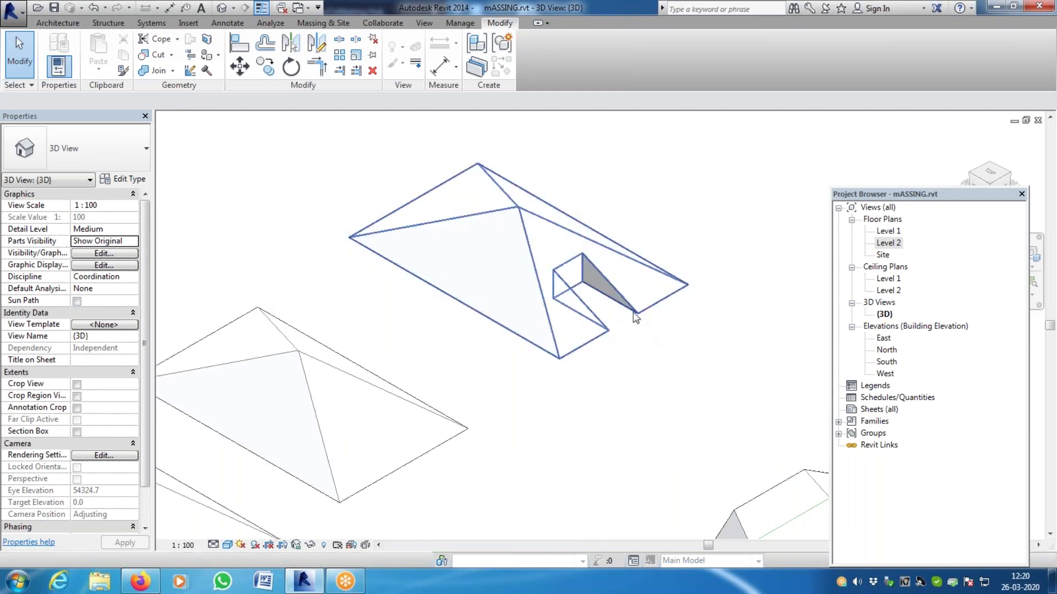
scroll(620, 315, "up", 3)
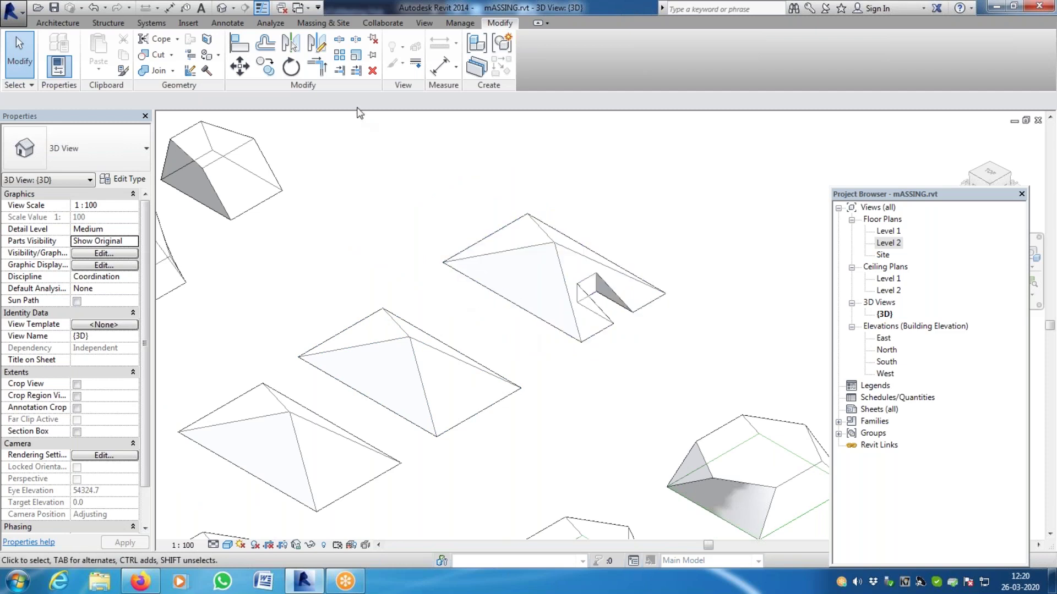
Edit the middle pyramid mass in place and set its front sloping triangular face as the work plane
left_click(426, 364)
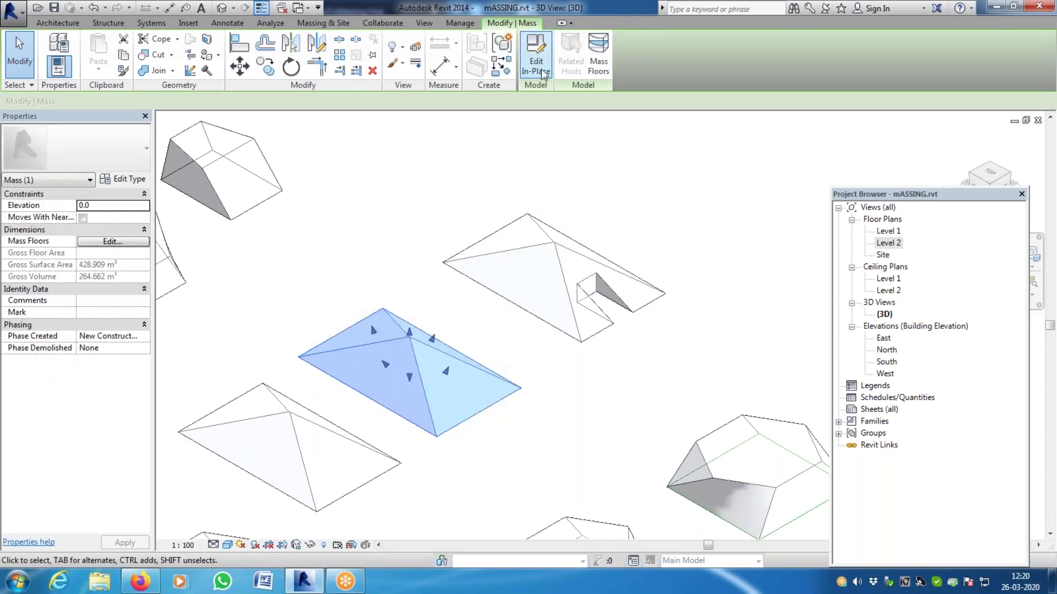
left_click(538, 66)
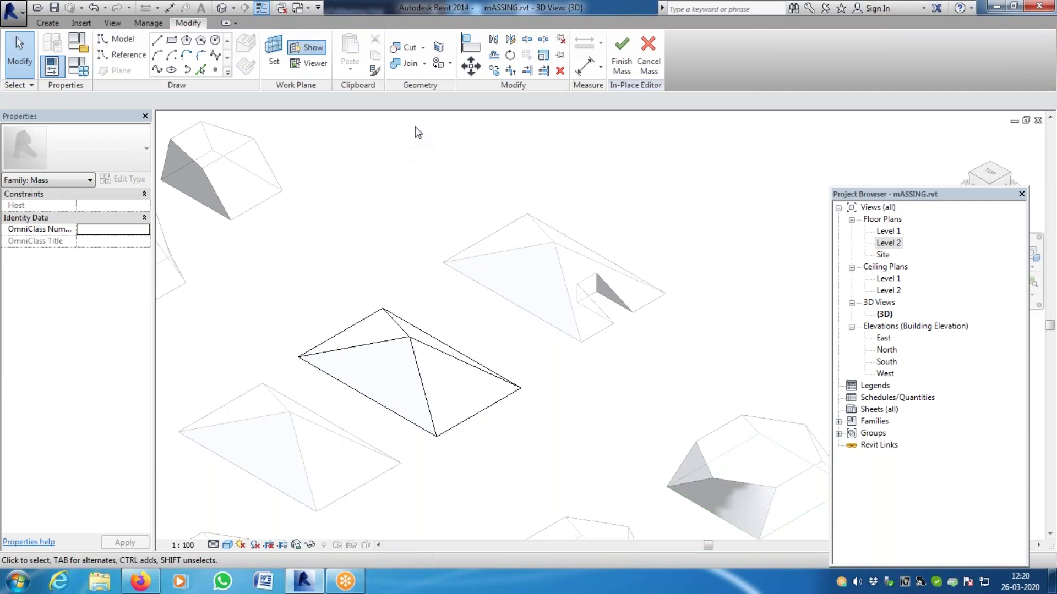
left_click(278, 52)
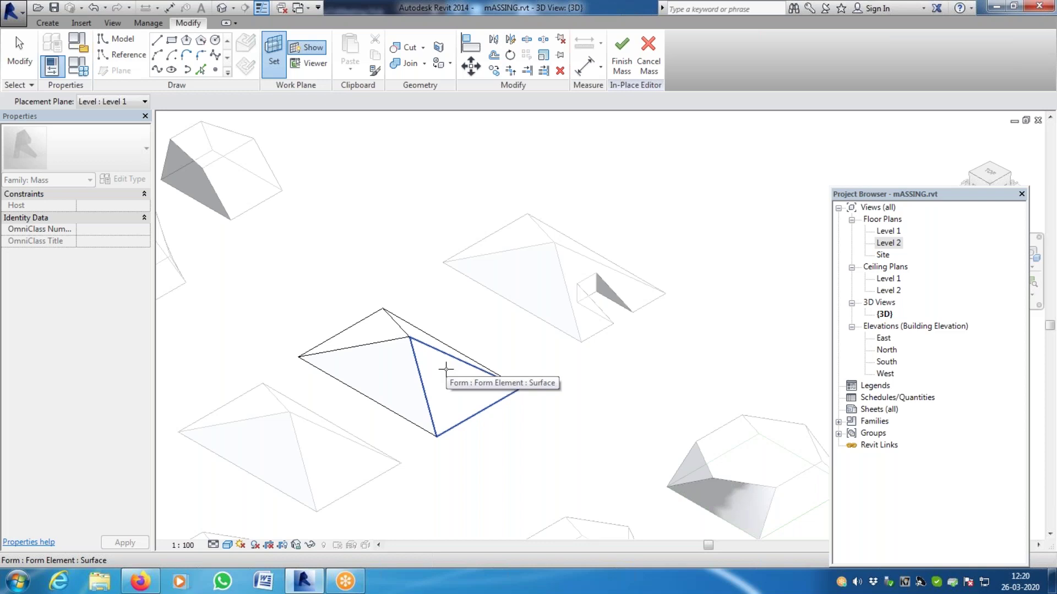
left_click(445, 367)
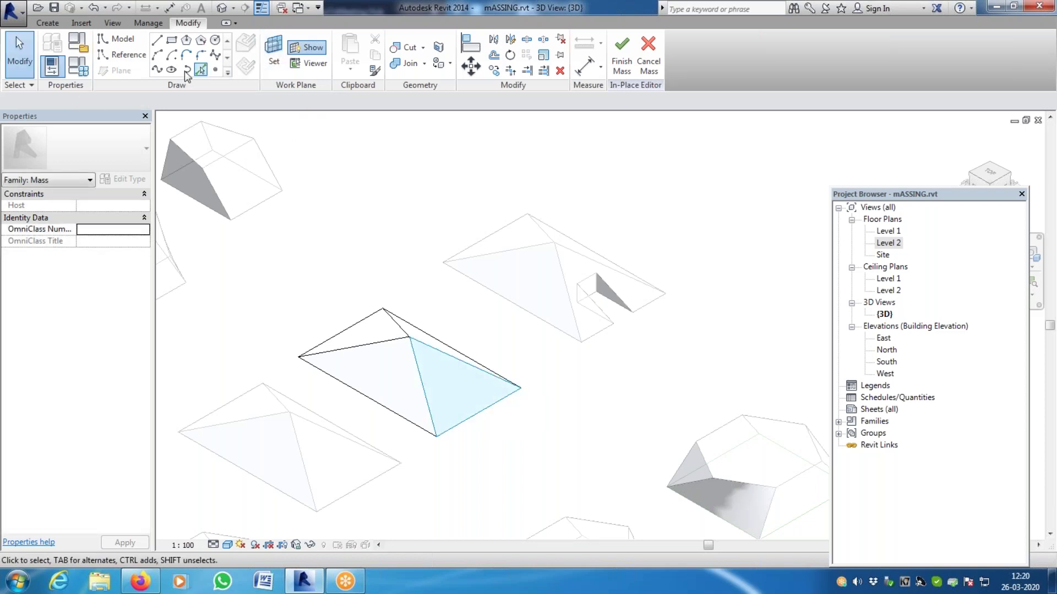
Sketch a rectangle of model lines in the middle of the pyramid's sloping triangular face
left_click(172, 40)
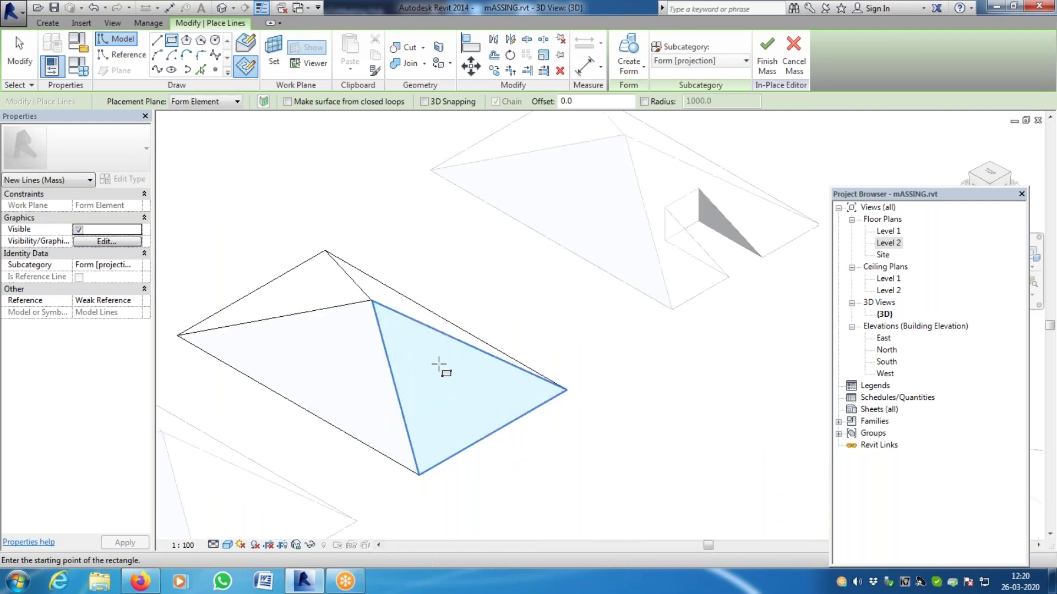
left_click(429, 403)
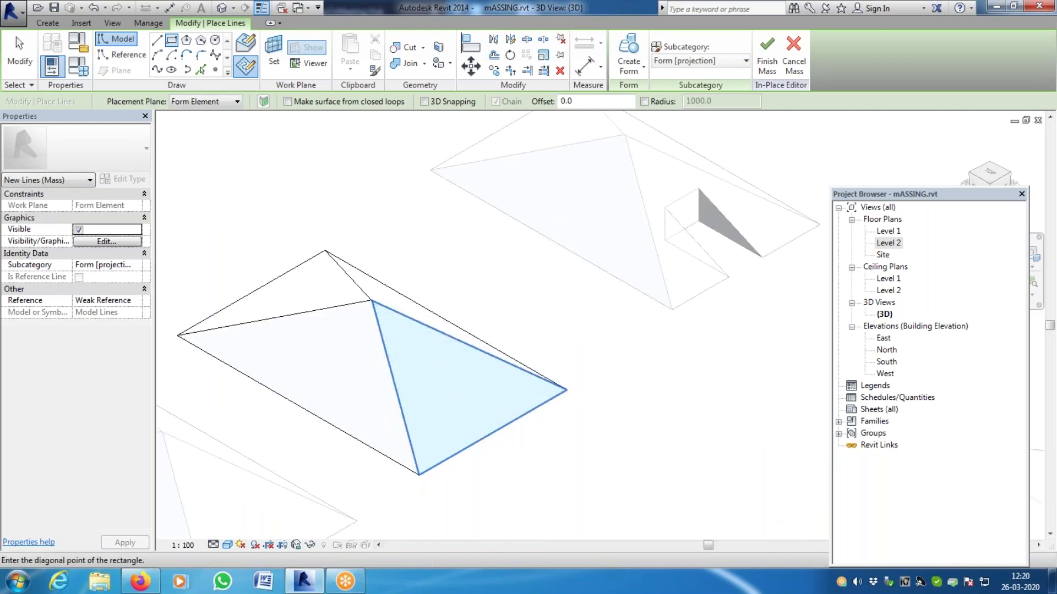
left_click(483, 390)
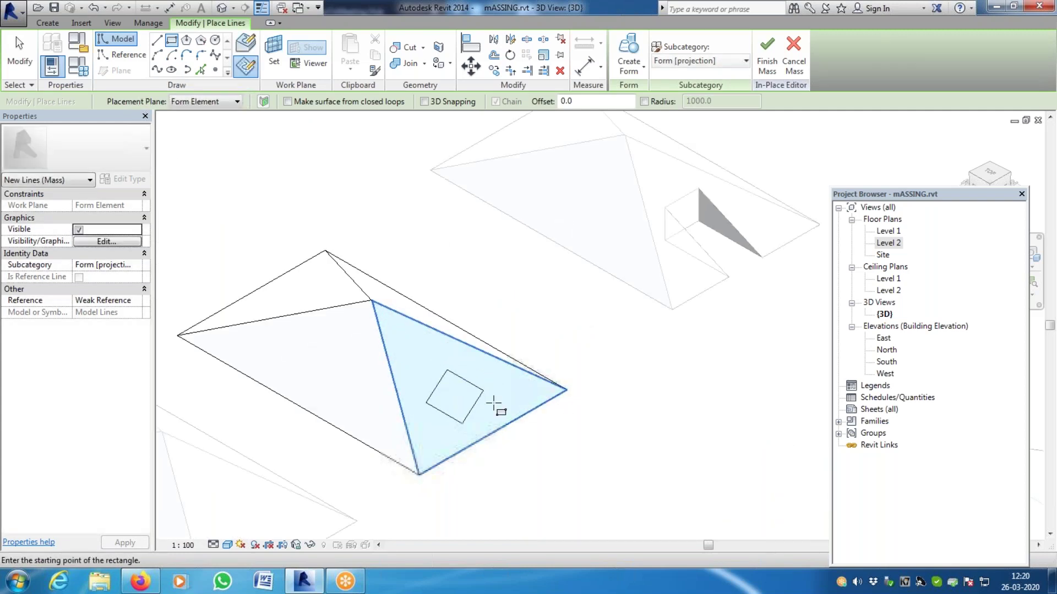
key("Escape")
key("Escape")
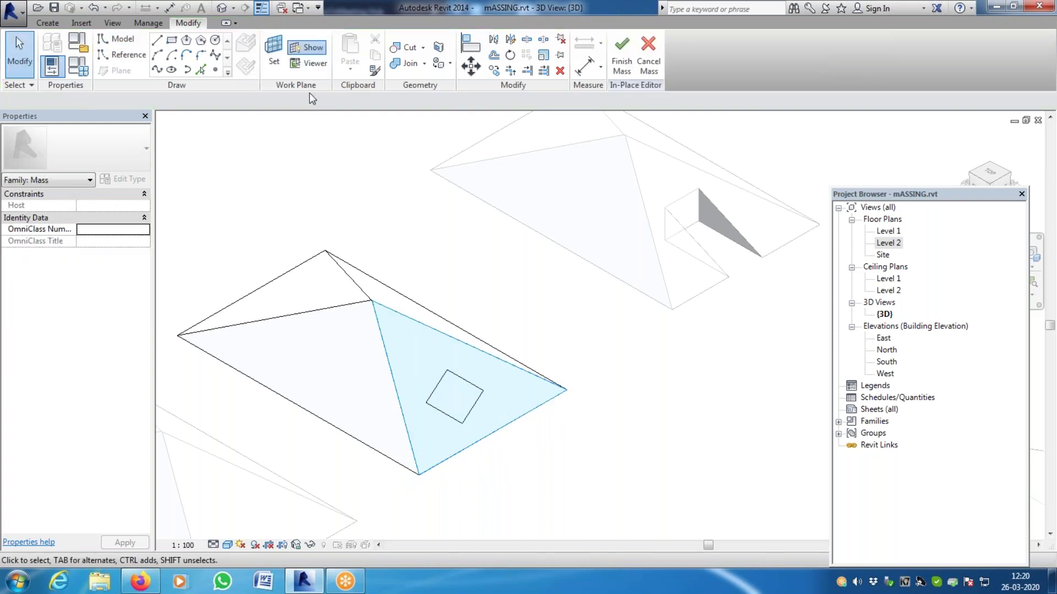
Show the sloping face in the Workplane Viewer and rotate the rectangle until its sides align with the face's base edge
left_click(312, 71)
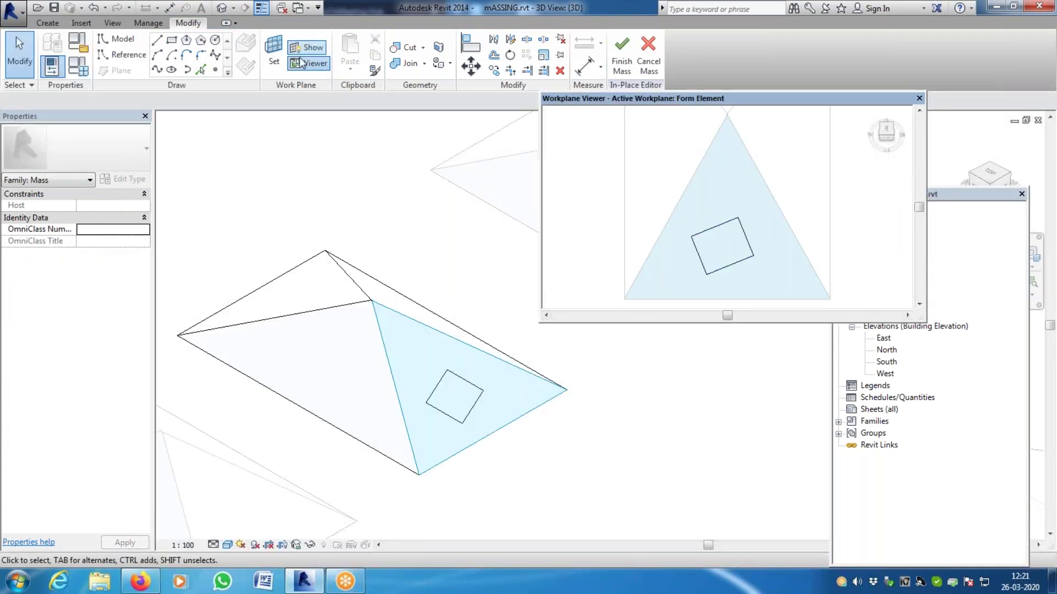
left_click(510, 55)
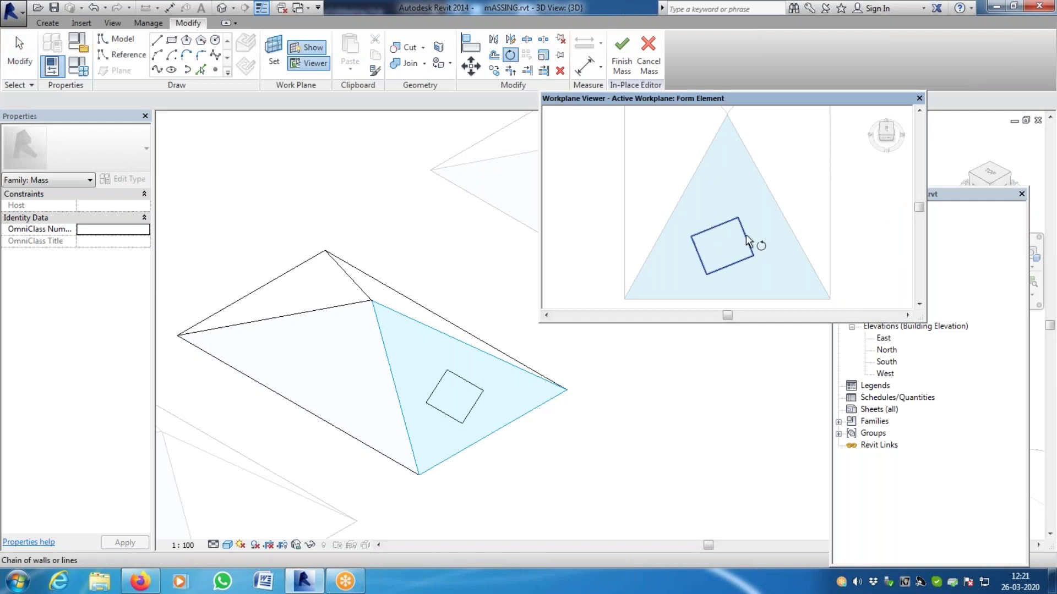
key("Escape")
key("Escape")
left_click_drag(681, 213, 769, 285)
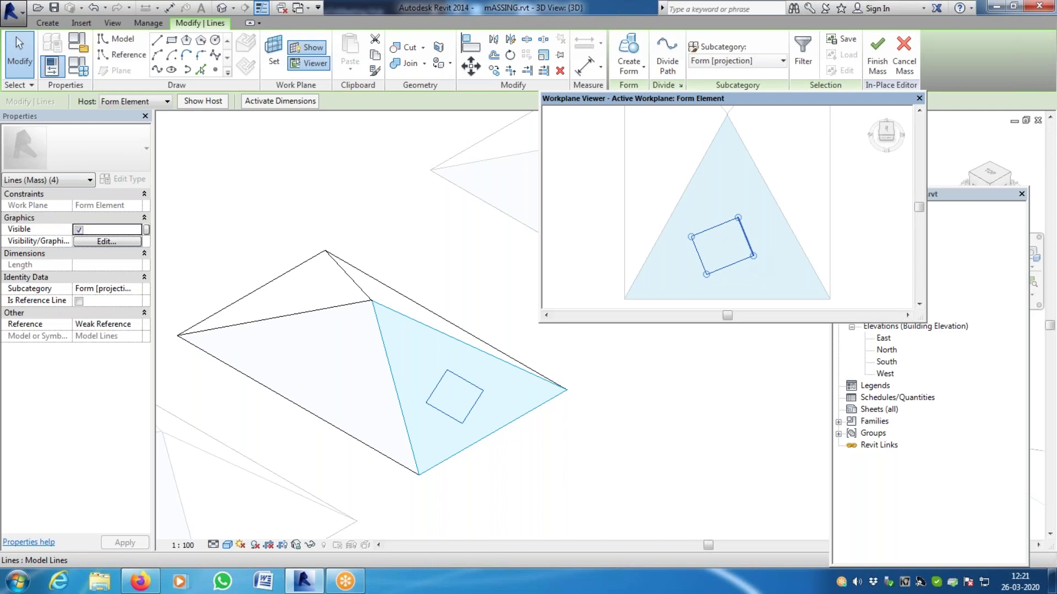
left_click(510, 54)
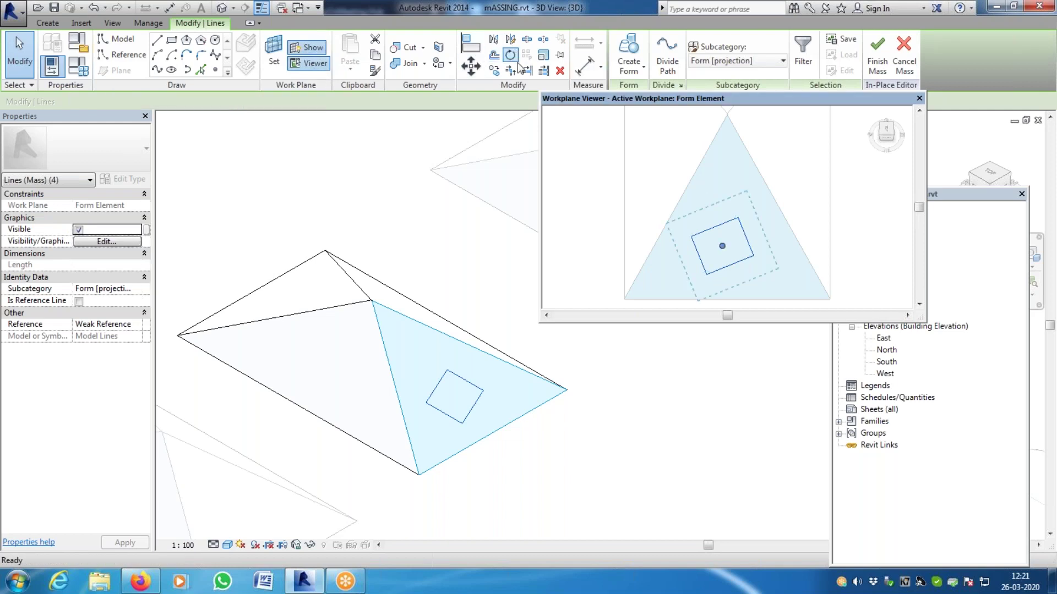
left_click(745, 237)
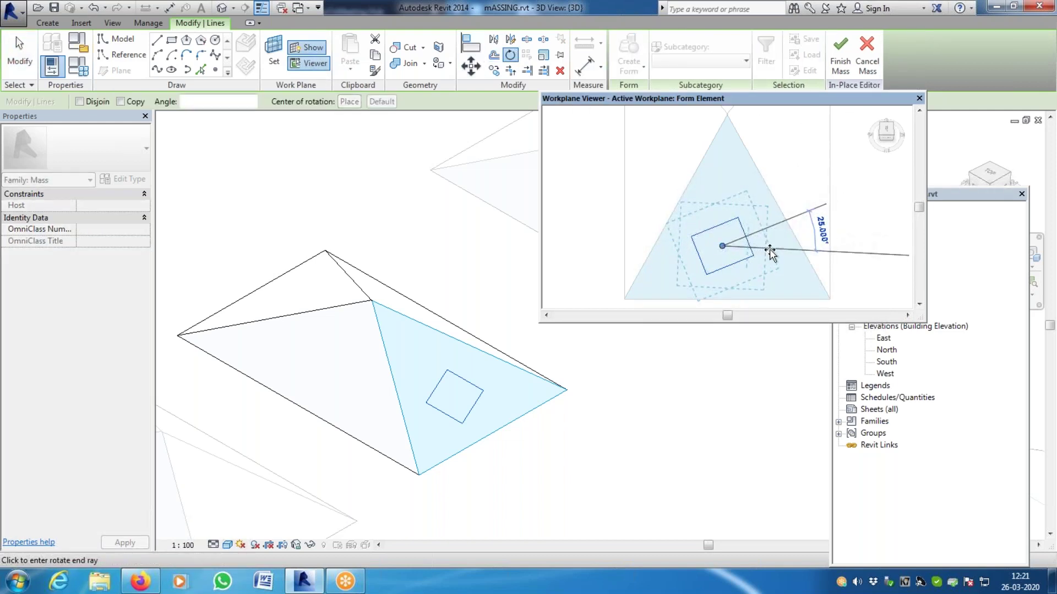
left_click(778, 248)
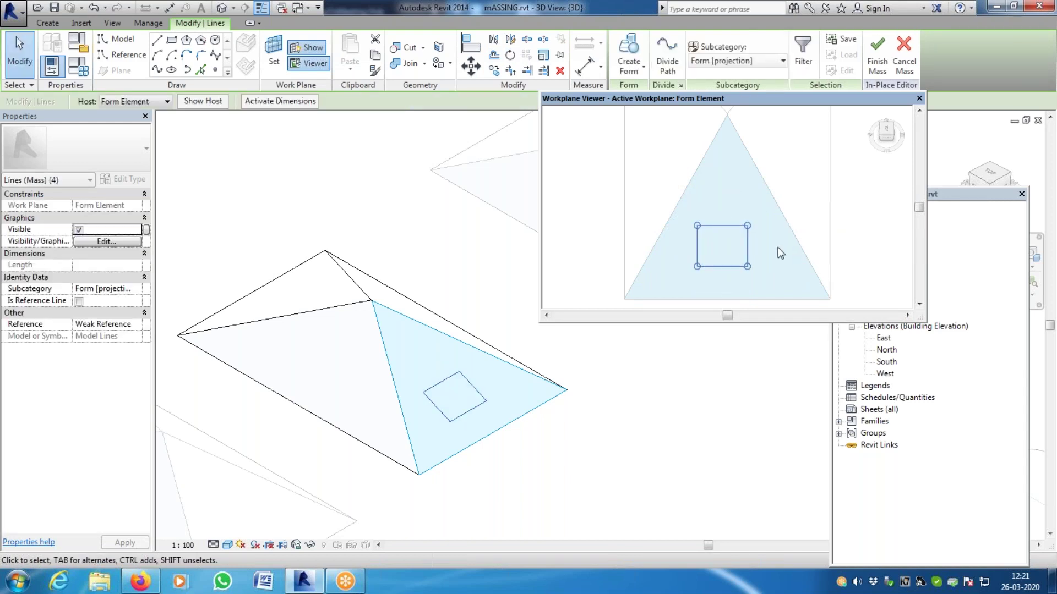
Move the whole rectangle about 400 mm sideways toward the centre of the triangular face
scroll(704, 227, "up", 1)
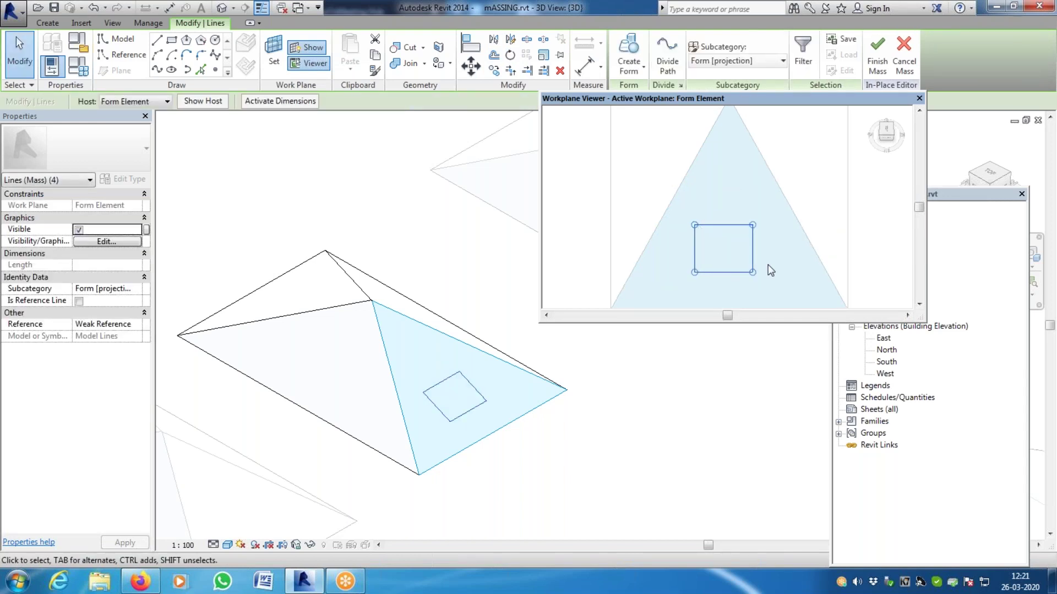
left_click_drag(686, 217, 731, 292)
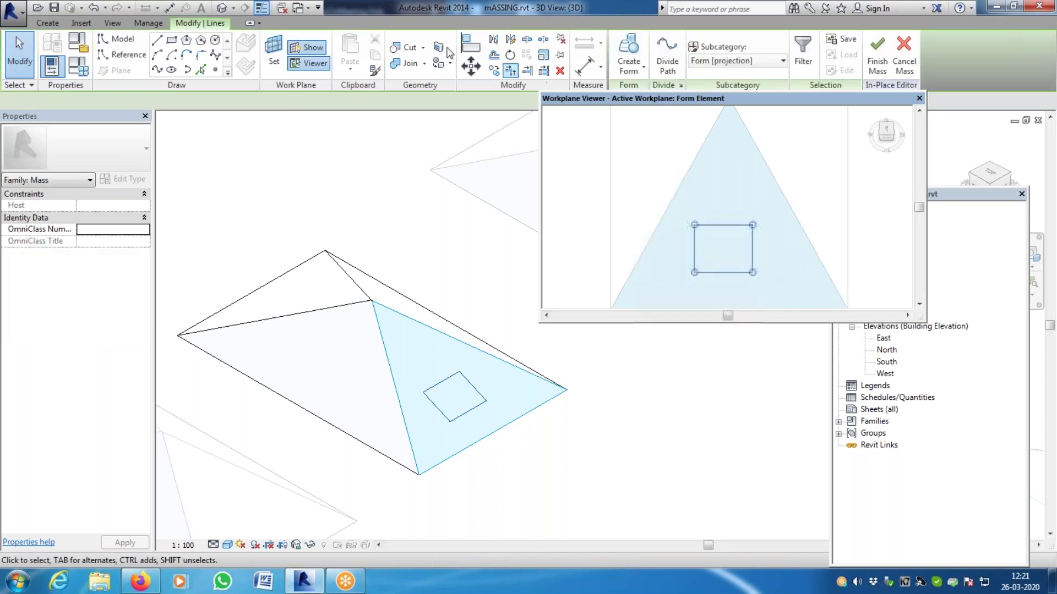
left_click(479, 65)
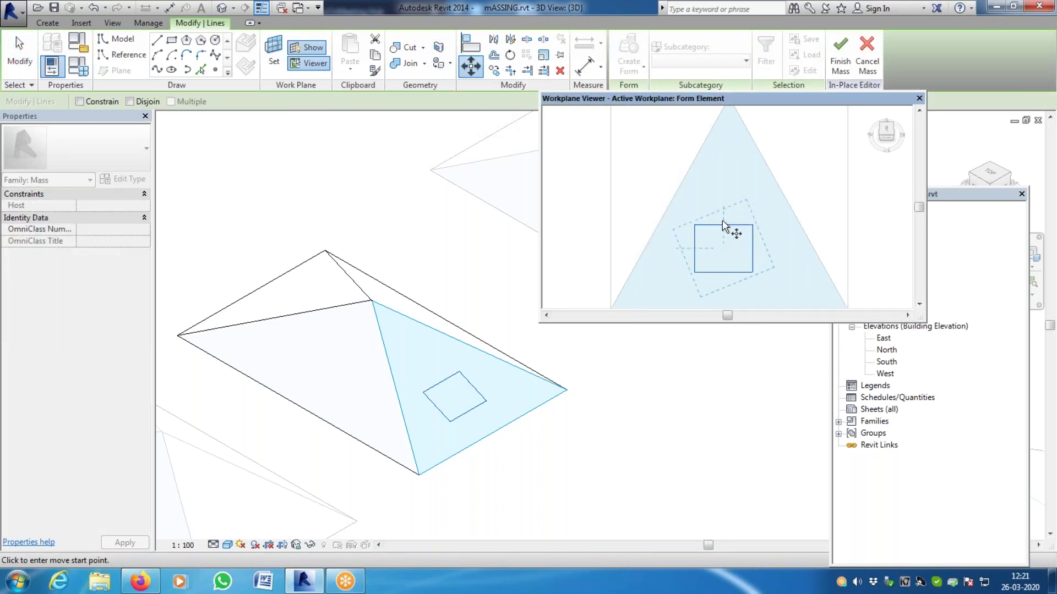
left_click(723, 224)
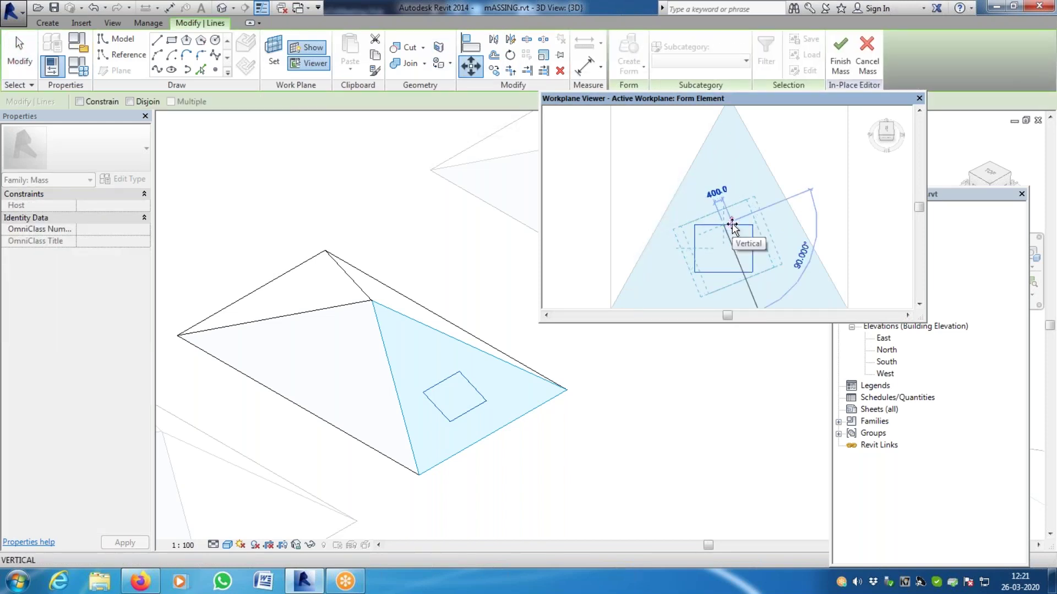
left_click(731, 226)
Draw a guide line from the triangle's apex straight down to the middle of its base edge
scroll(710, 240, "down", 2)
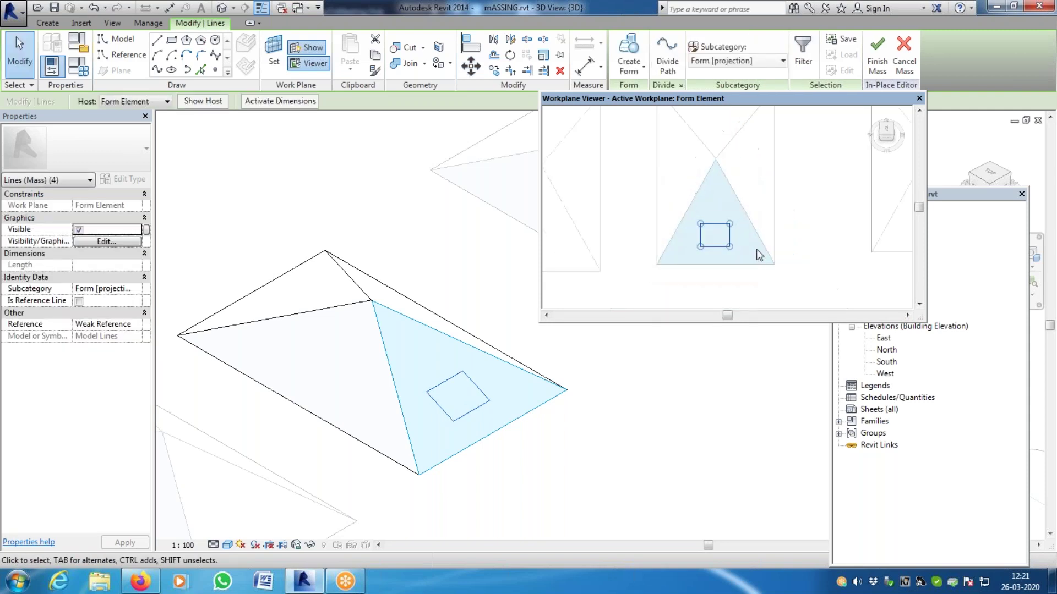
scroll(762, 252, "up", 2)
scroll(652, 240, "down", 3)
scroll(660, 237, "up", 2)
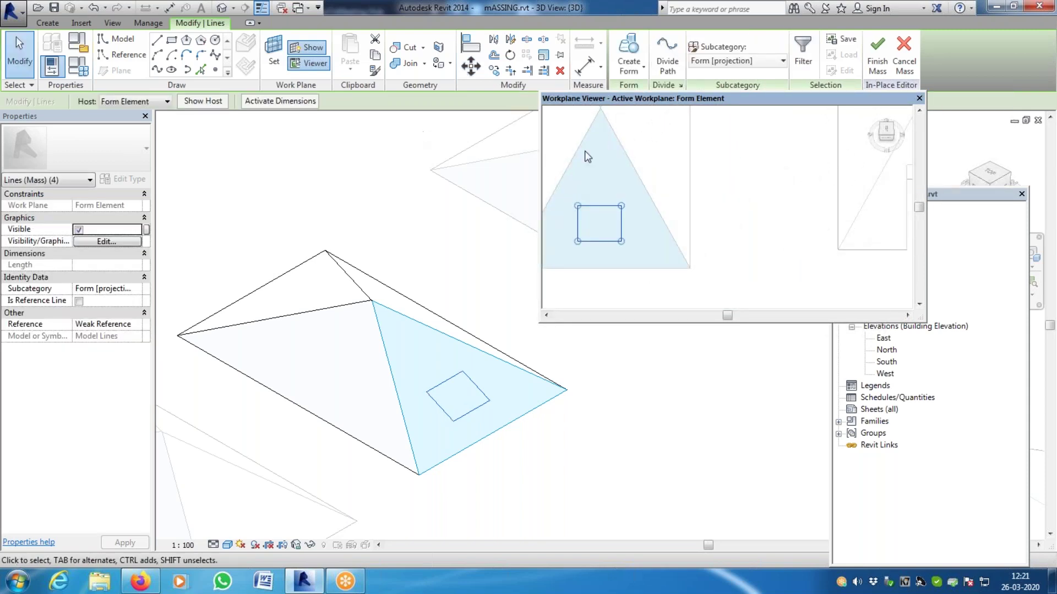
scroll(584, 152, "down", 1)
left_click(158, 41)
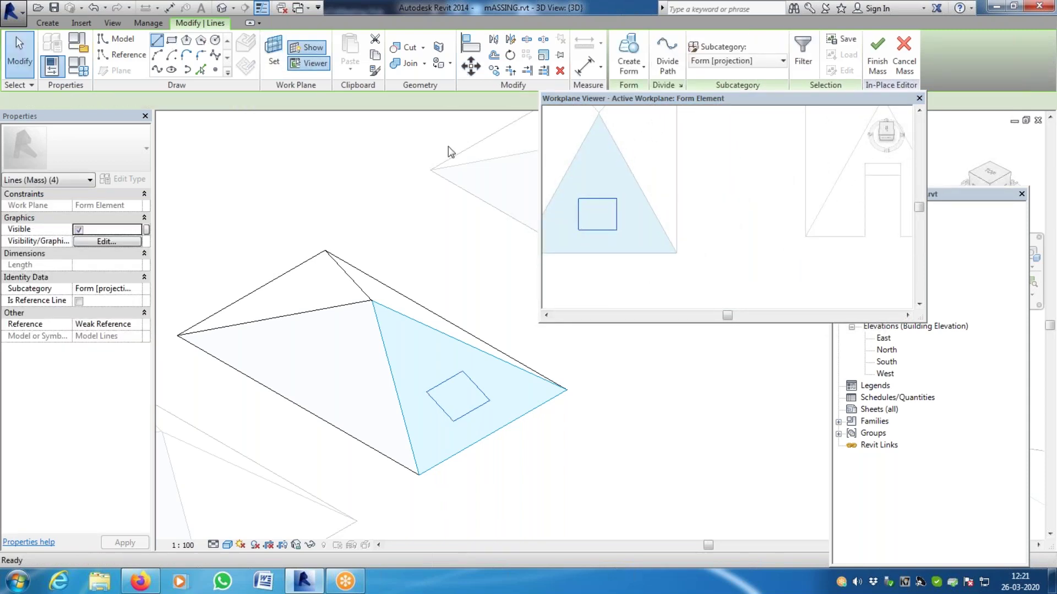
left_click(598, 113)
left_click(599, 254)
scroll(600, 242, "up", 2)
key("Escape")
key("Escape")
Move the rectangle by the midpoint of its upper edge onto the guide line to centre it on the face
left_click_drag(646, 261, 648, 263)
scroll(618, 219, "up", 2)
left_click(471, 67)
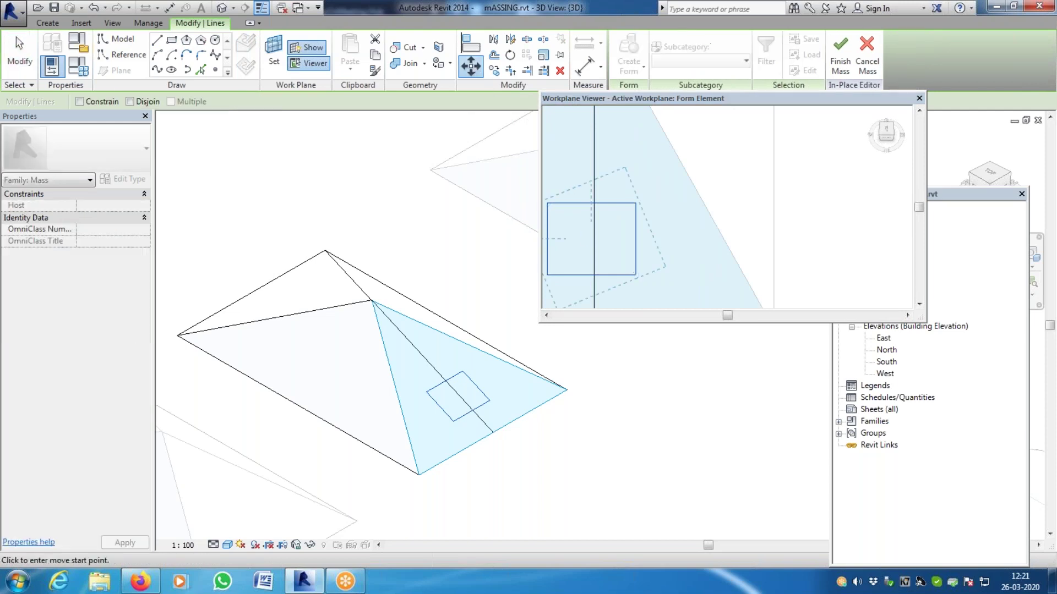
scroll(587, 203, "up", 3)
left_click(603, 198)
left_click(663, 220)
Delete the vertical guide line from the triangular face, keeping the centred rectangle
scroll(637, 243, "down", 4)
key("Escape")
left_click(605, 242)
key("Escape")
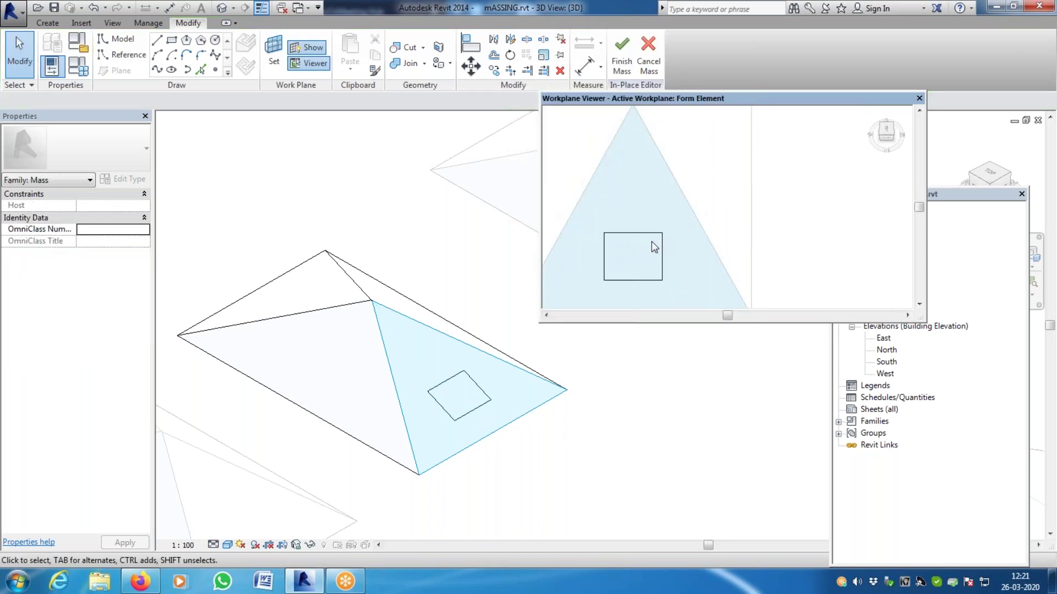
Close the Workplane Viewer and create a void form from the rectangle on the sloping face
left_click(919, 99)
left_click(482, 409)
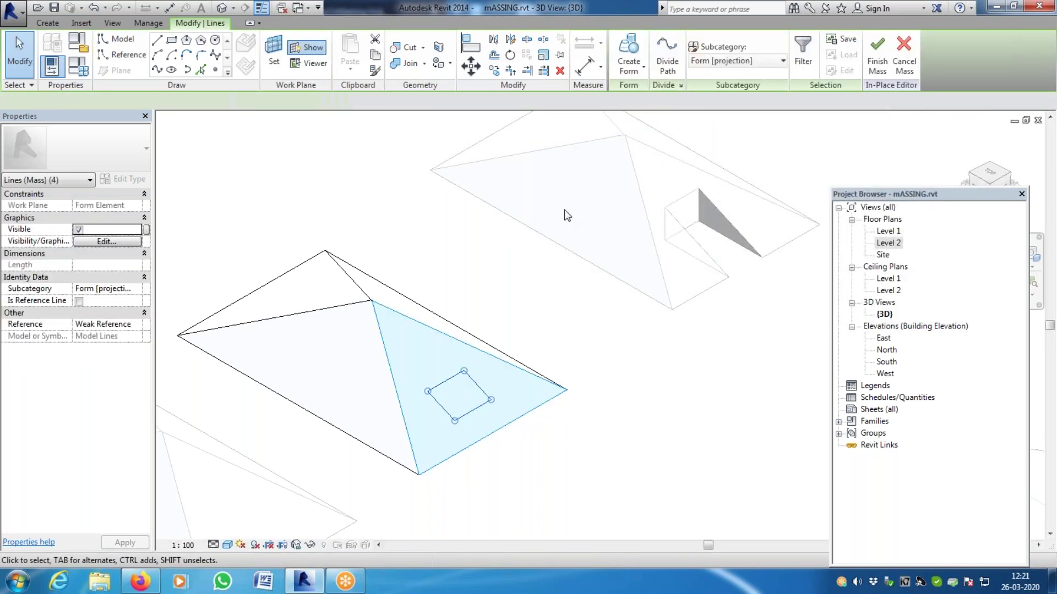
left_click(640, 69)
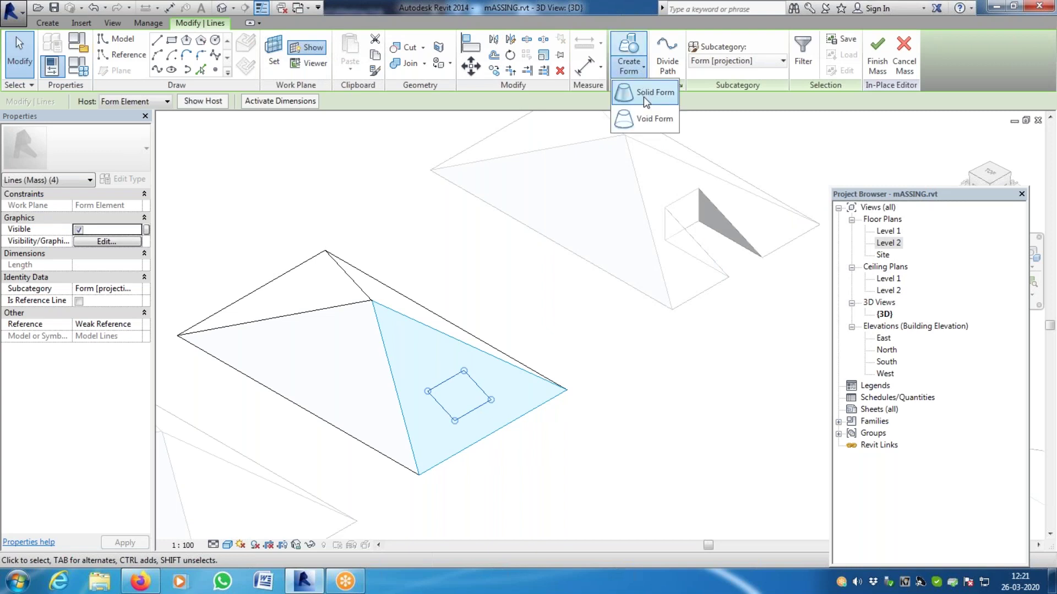
left_click(643, 114)
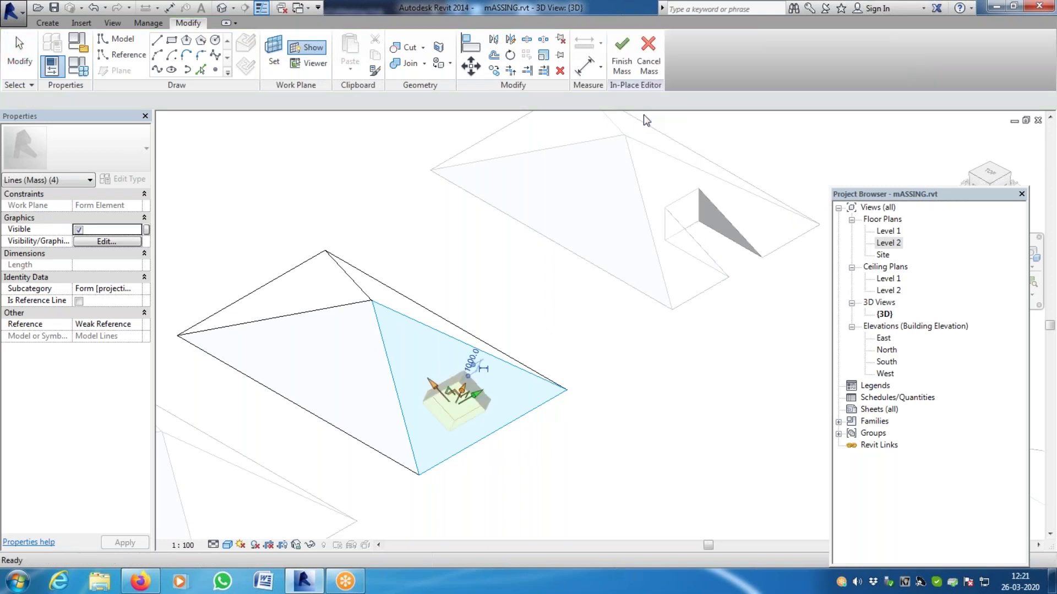
Shift the void's selected face slightly, then finish the in-place mass with the opening cut into the pyramid
scroll(446, 409, "up", 5)
scroll(445, 409, "up", 4)
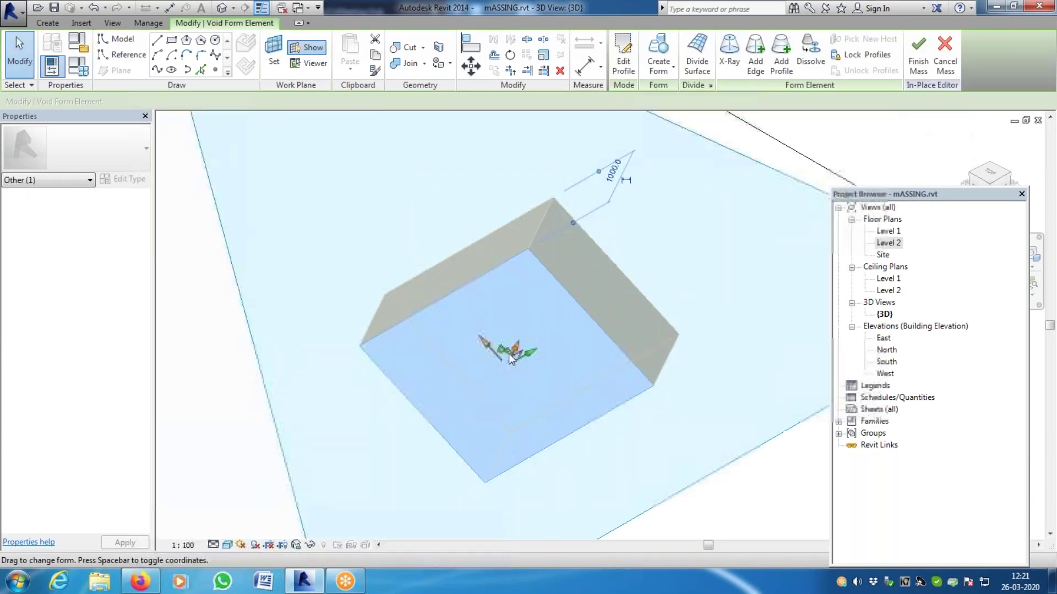
mouse_move(514, 352)
left_mouse_down()
mouse_move(518, 341)
mouse_move(517, 350)
left_mouse_up()
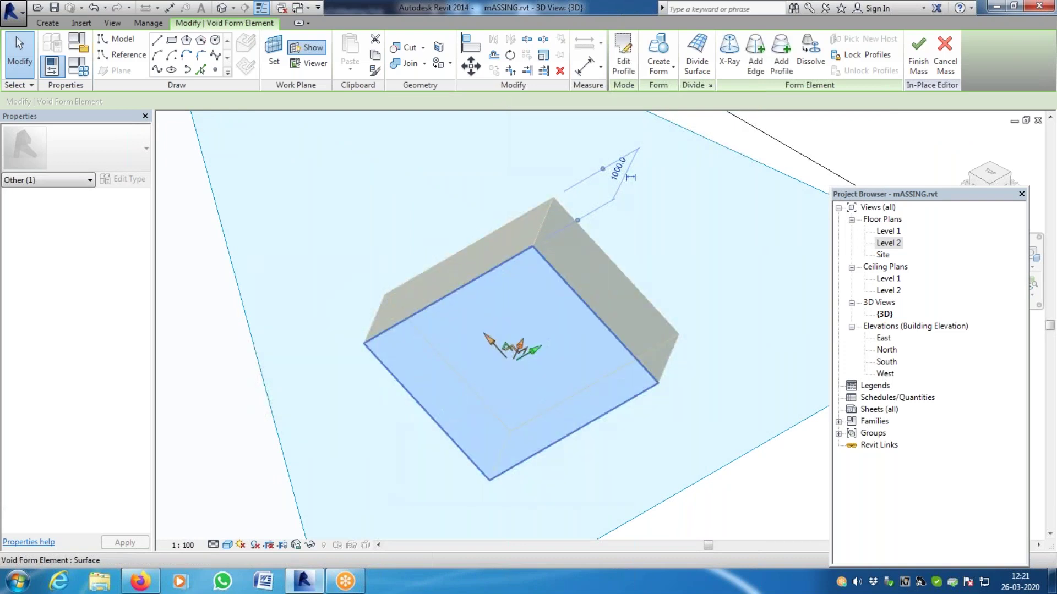
scroll(574, 174, "down", 4)
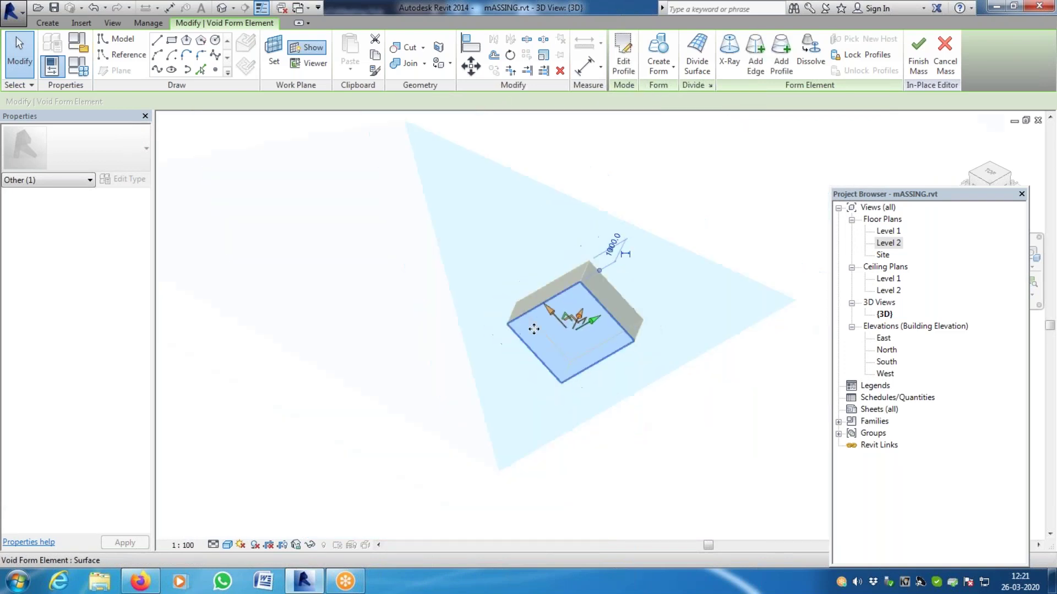
left_click(716, 200)
left_click(623, 52)
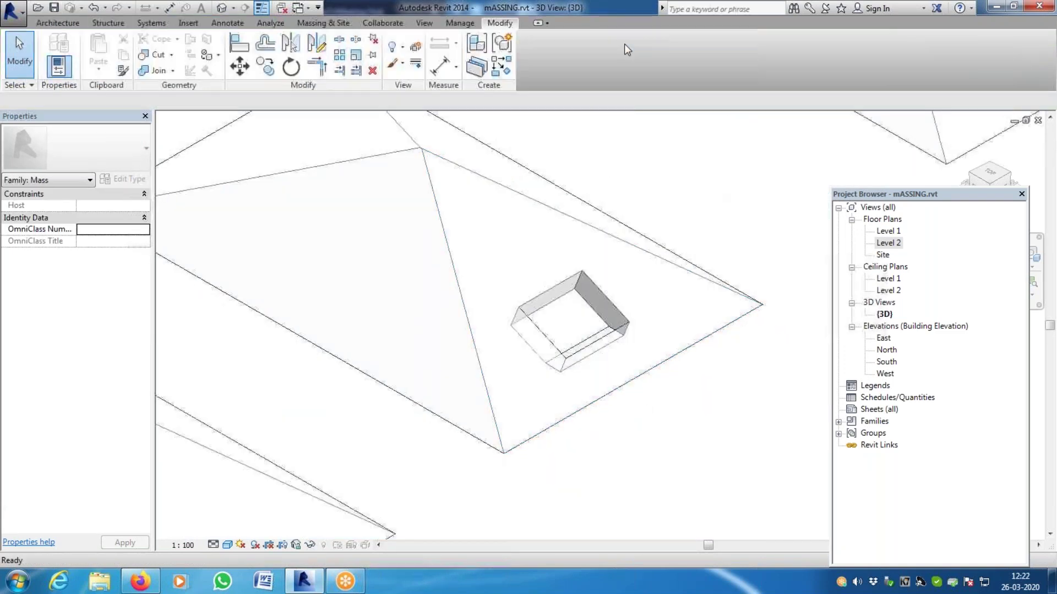
Inspect the rectangular opening in the middle pyramid and review the other masses in the model
scroll(731, 388, "down", 2)
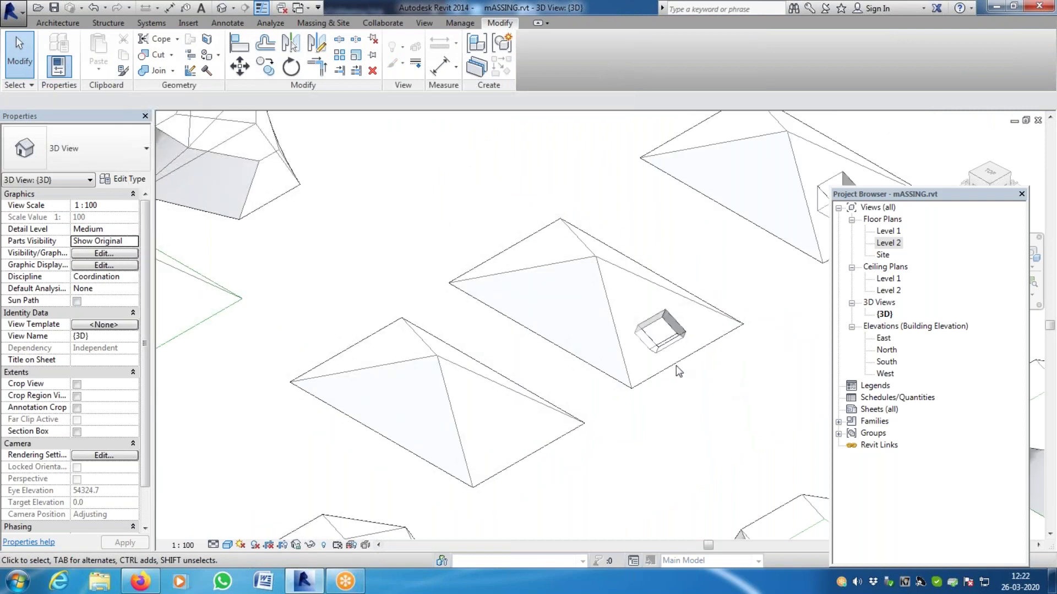
scroll(641, 286, "down", 2)
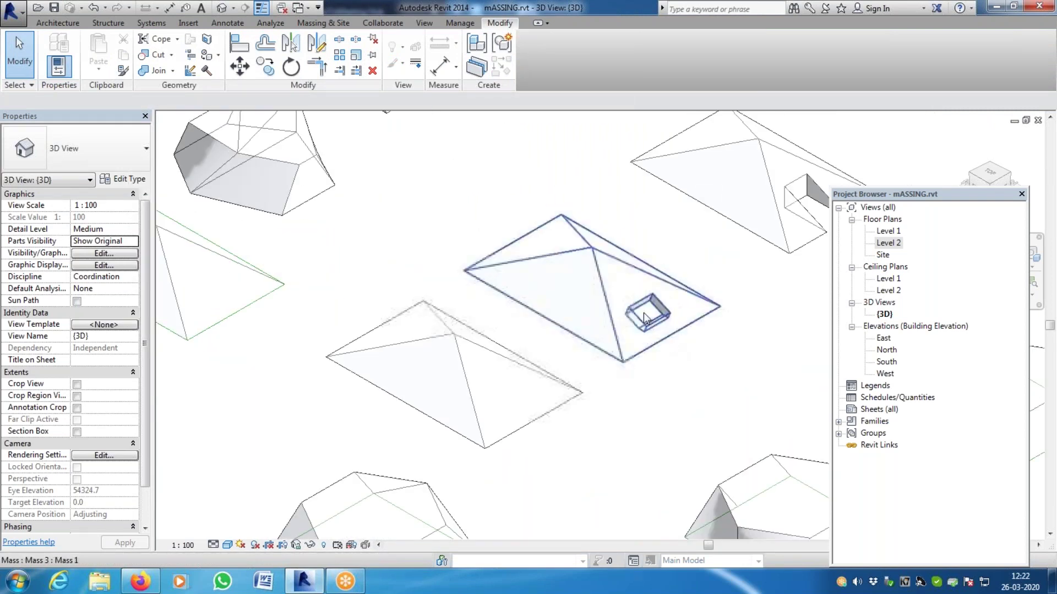
scroll(643, 300, "up", 4)
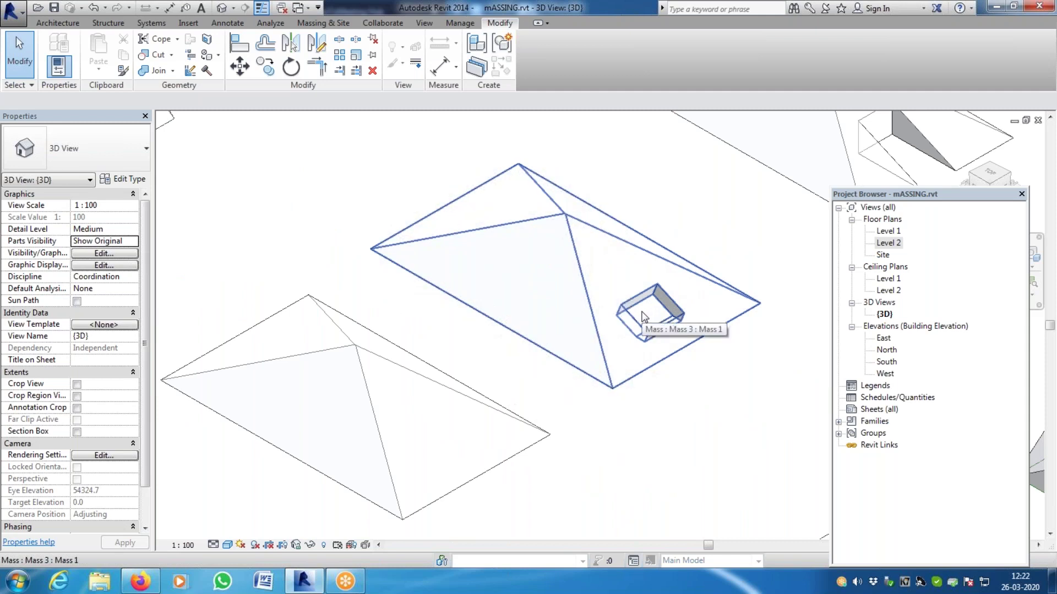
scroll(639, 312, "down", 4)
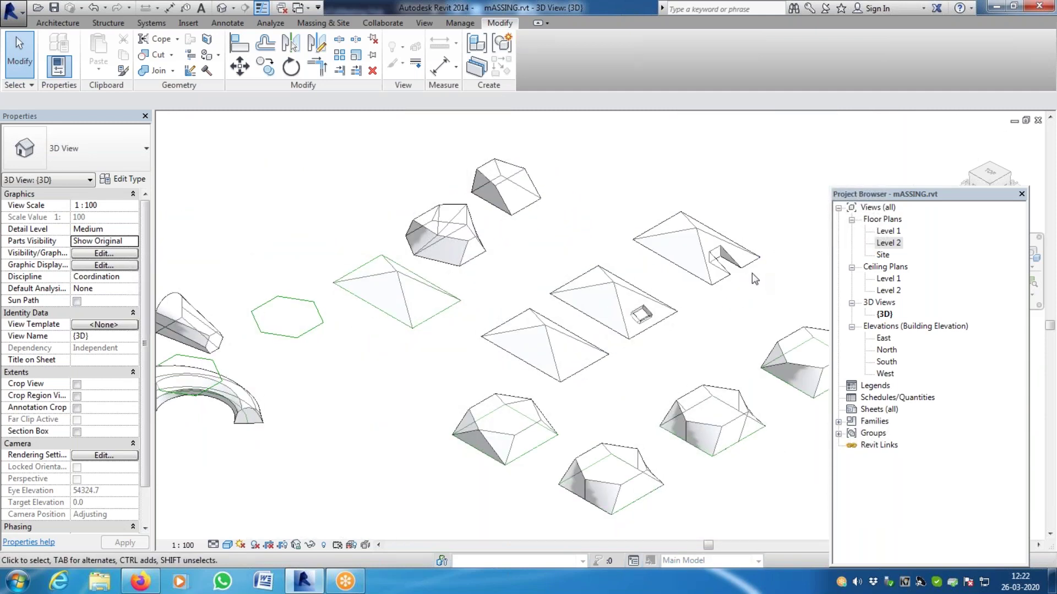
scroll(606, 313, "down", 2)
scroll(468, 358, "up", 5)
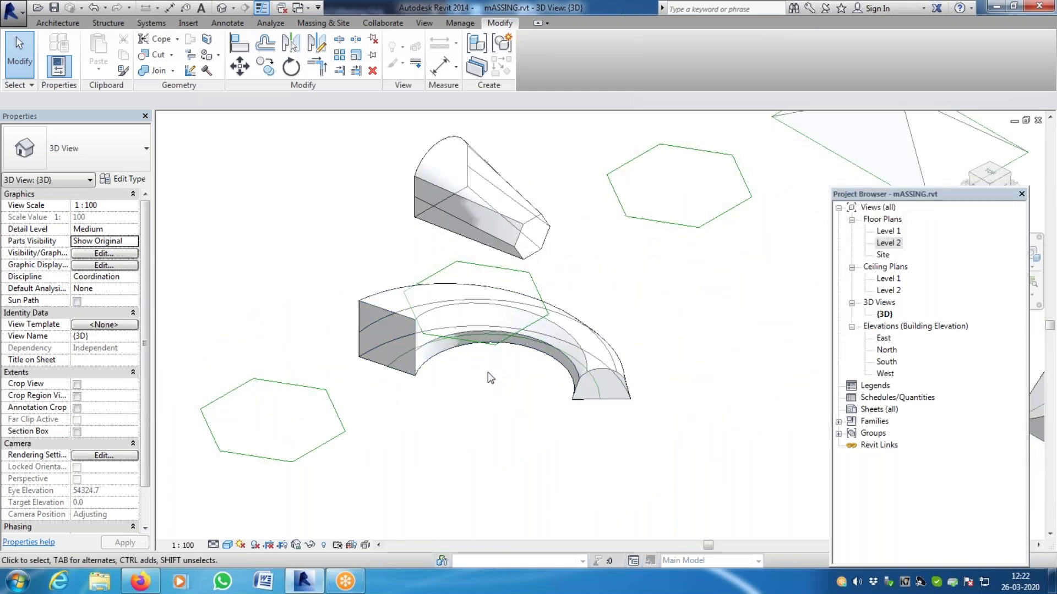
scroll(511, 334, "up", 3)
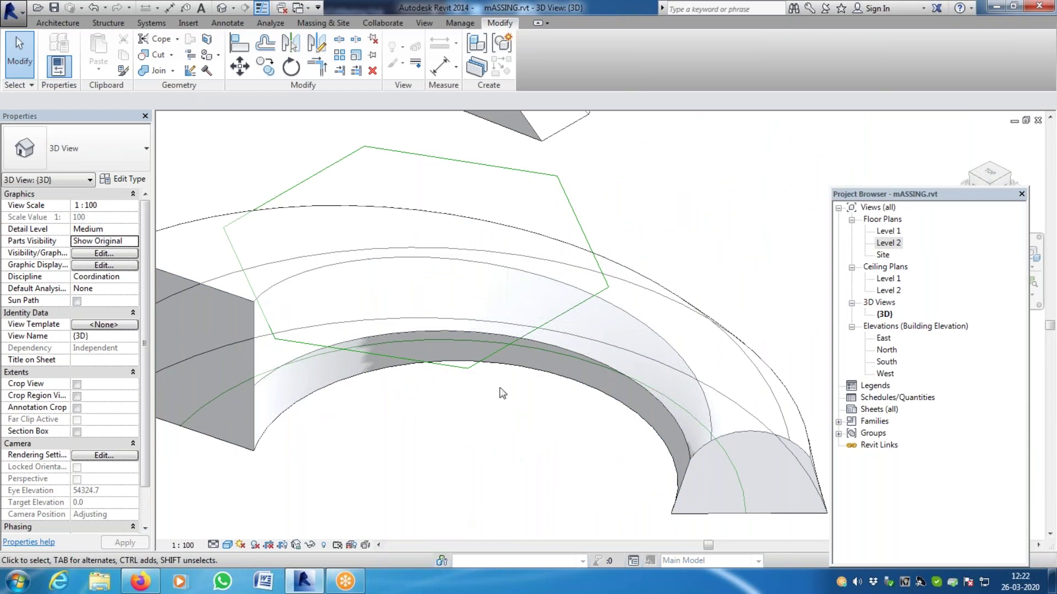
scroll(539, 400, "down", 3)
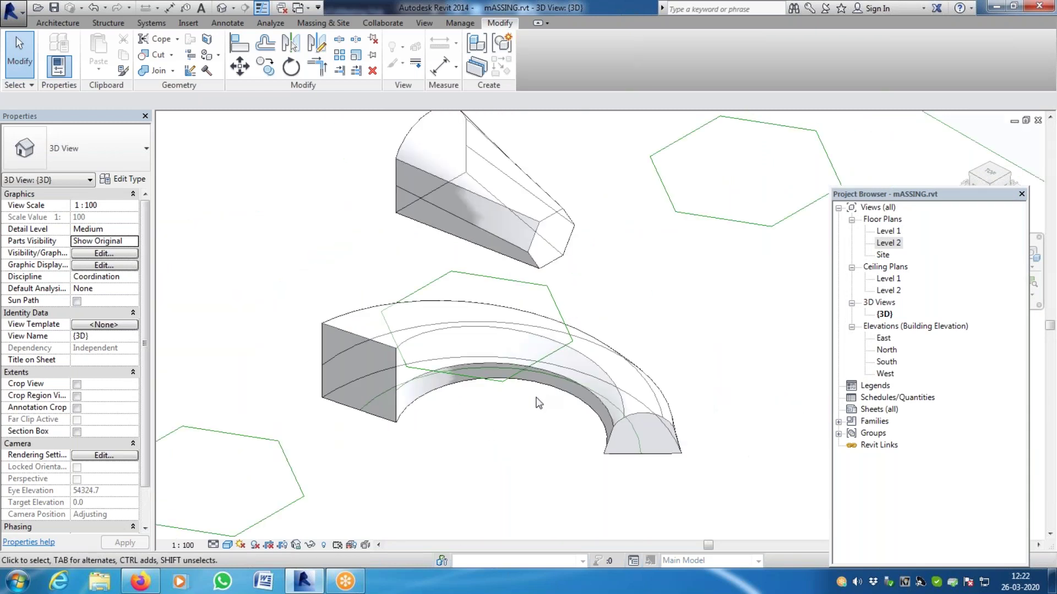
left_click(546, 368)
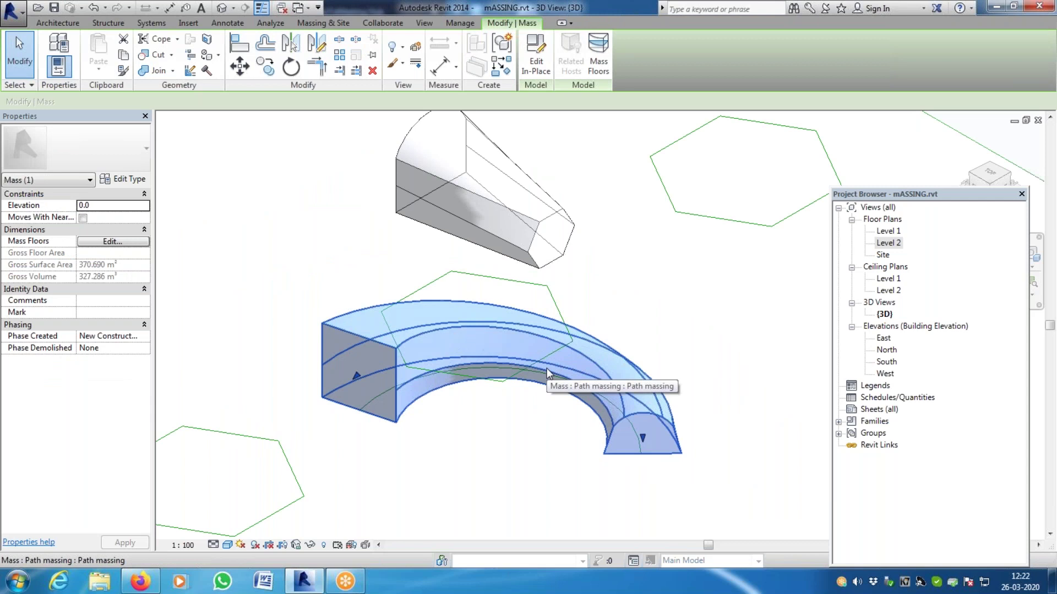
left_click(535, 55)
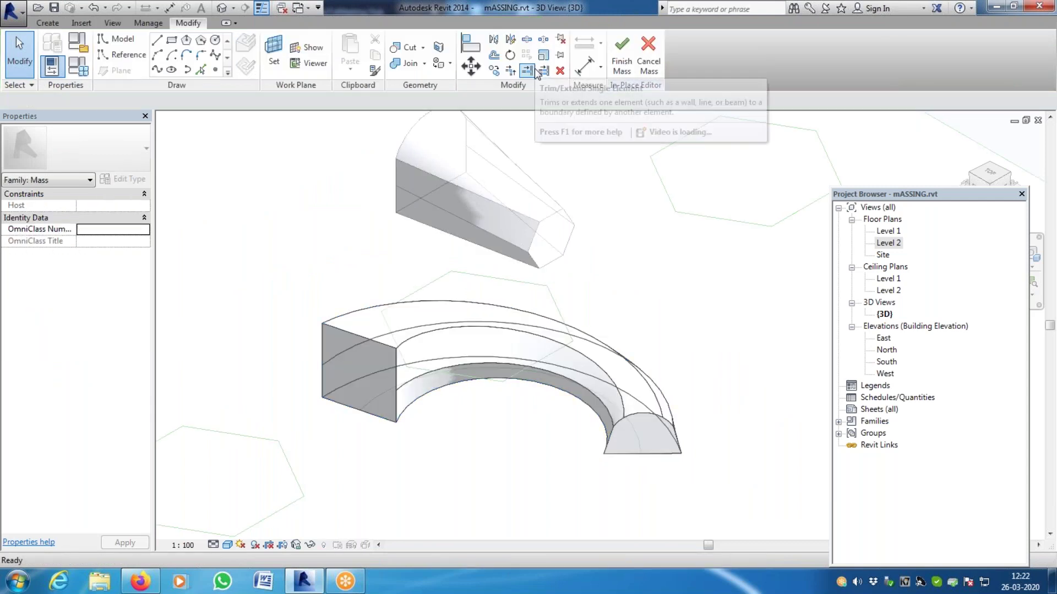
left_click(281, 49)
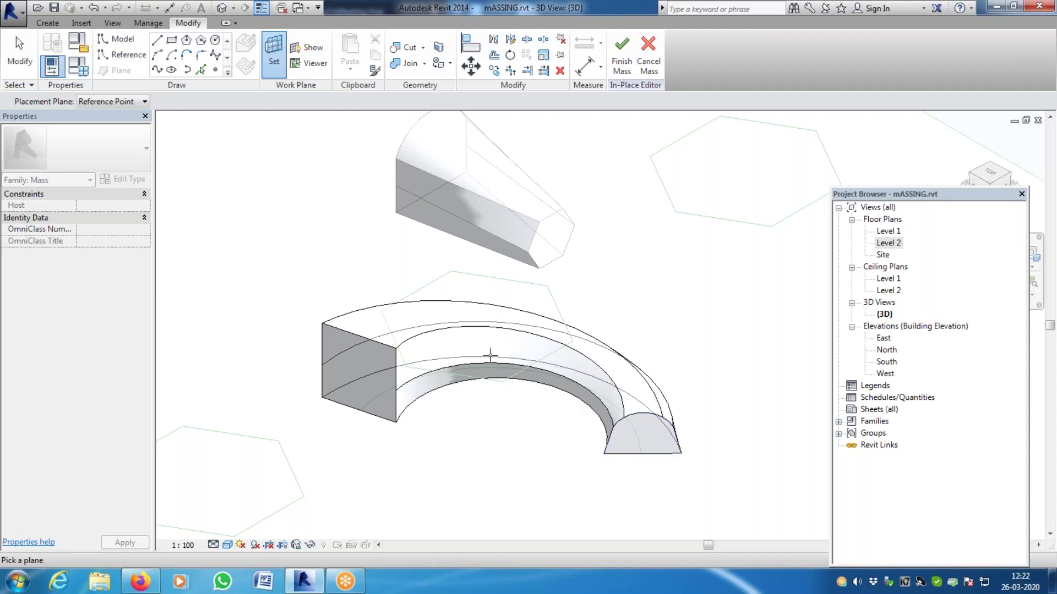
scroll(514, 347, "up", 3)
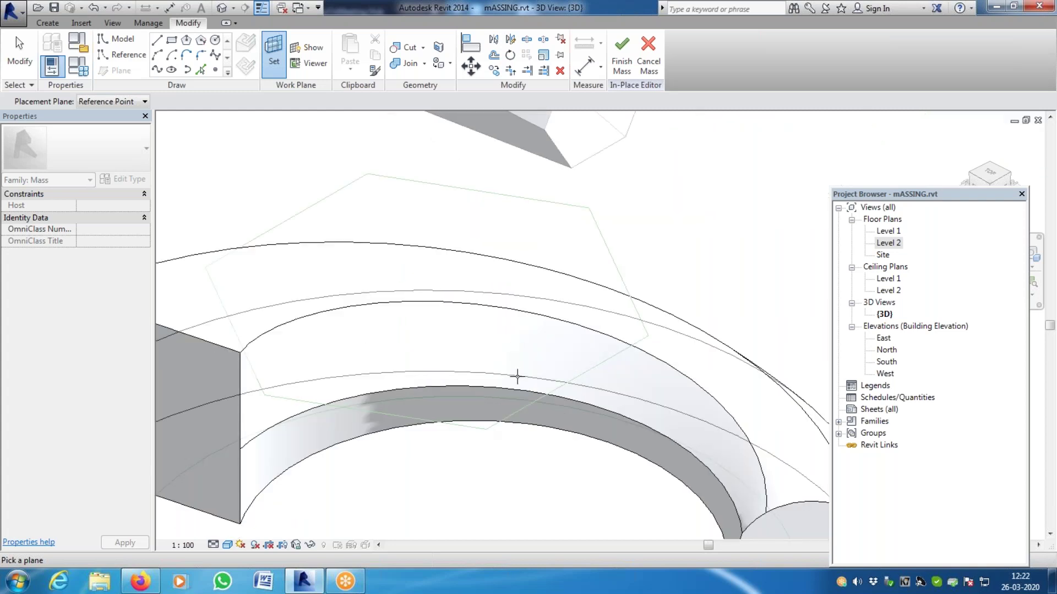
double_click(885, 232)
scroll(484, 361, "down", 5)
scroll(447, 467, "up", 4)
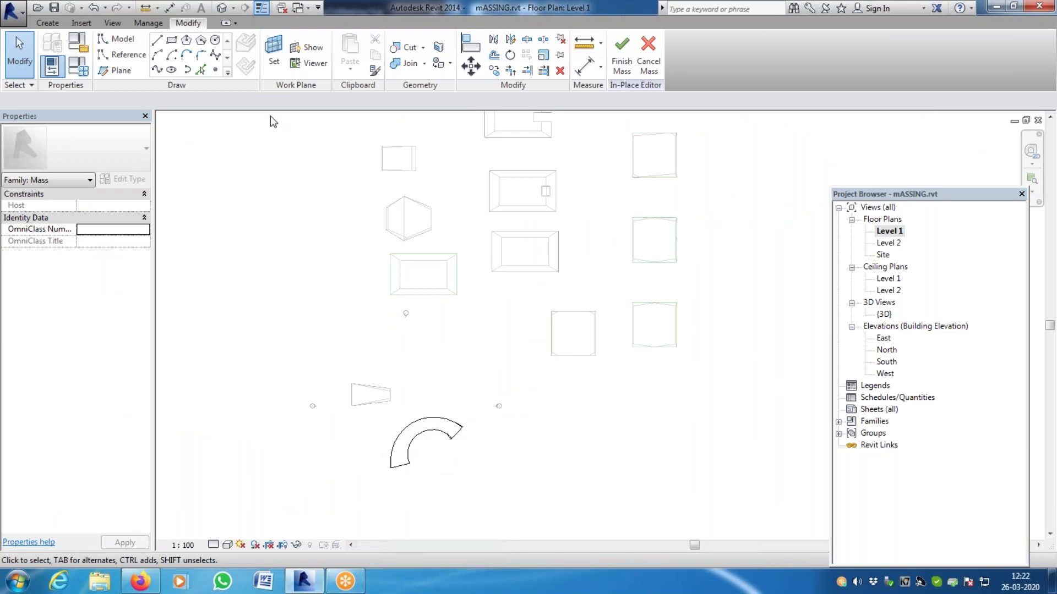
left_click(648, 55)
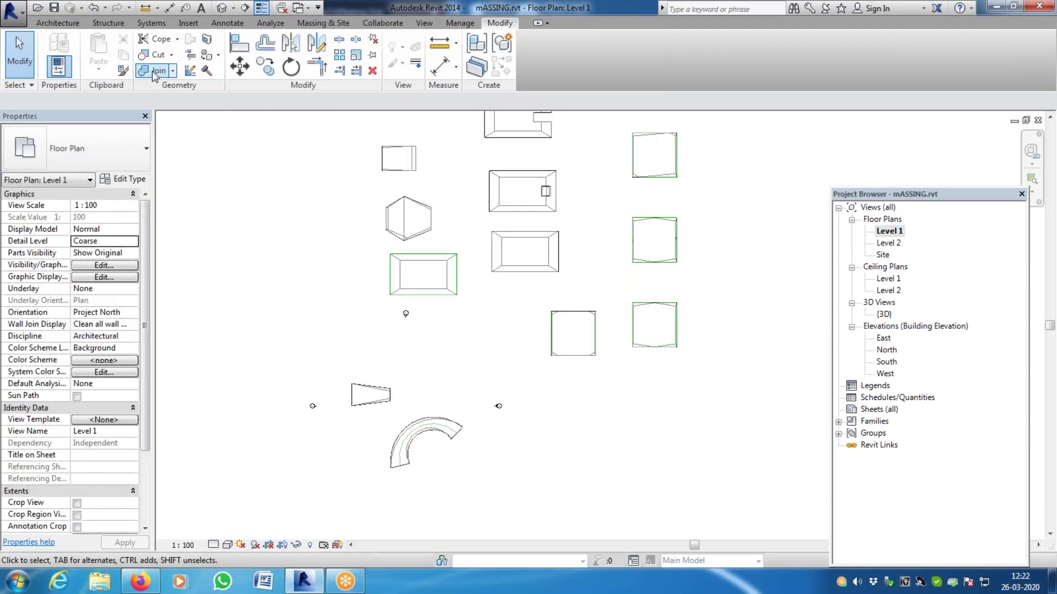
Save the project, then place a straight Generic - 200mm wall about 4865 mm long on Level 1, across the curved mass's path line
left_click(57, 25)
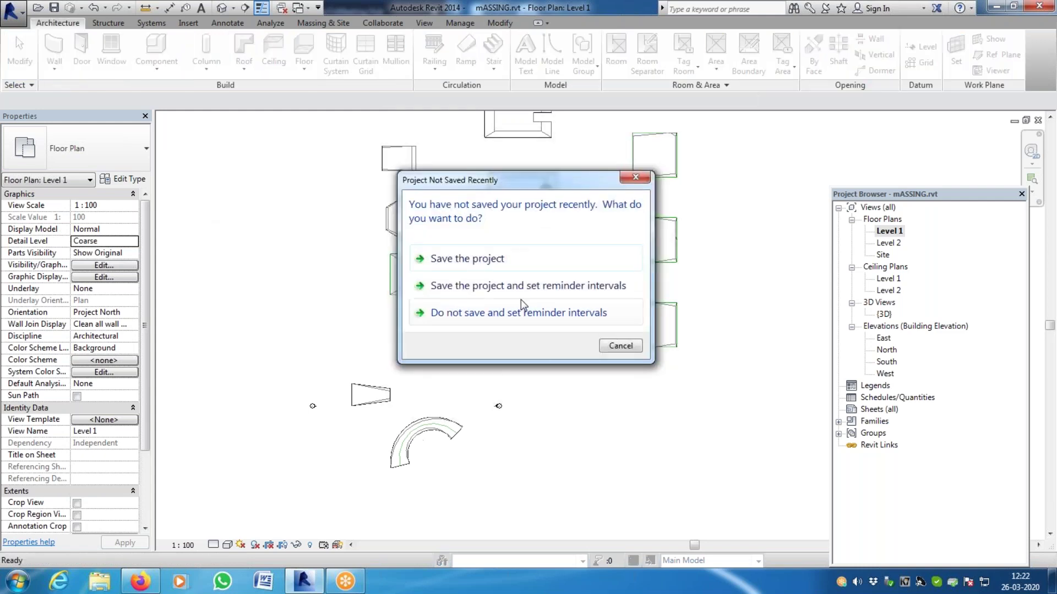
left_click(482, 257)
key("w")
key("a")
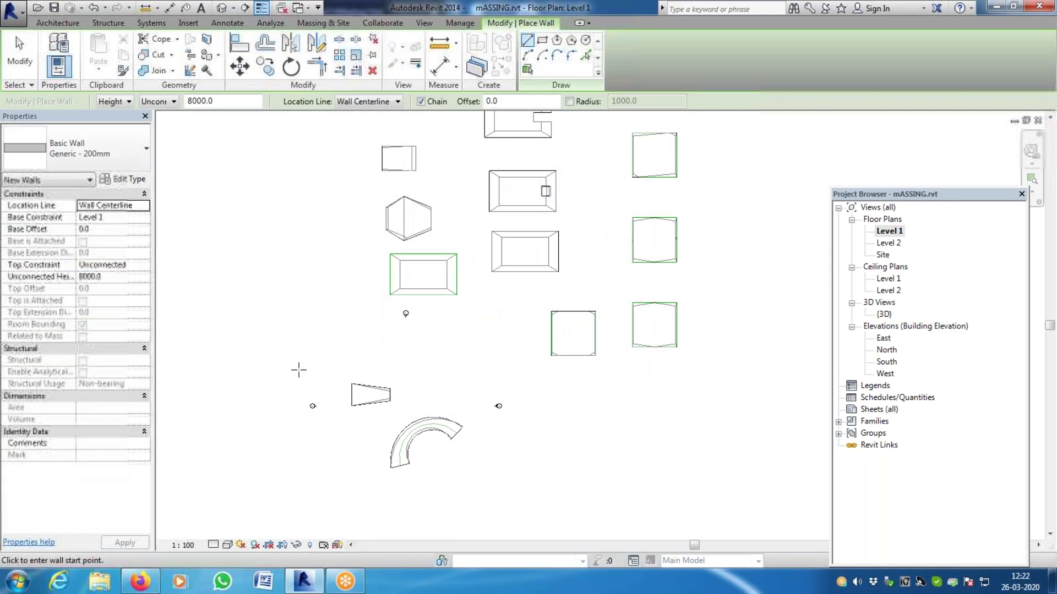
scroll(330, 454, "up", 4)
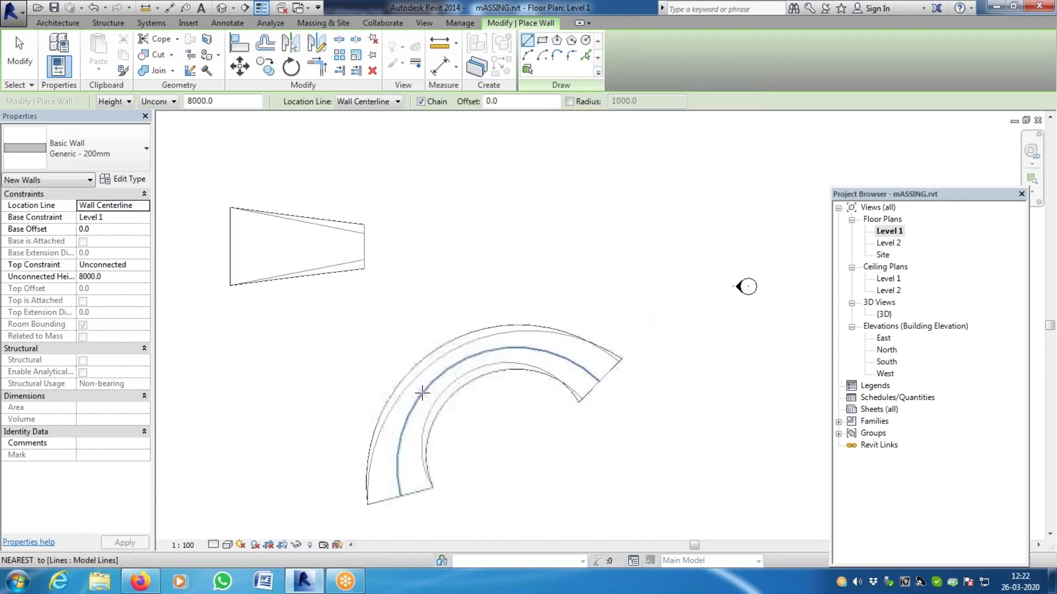
left_click(426, 388)
left_click(478, 356)
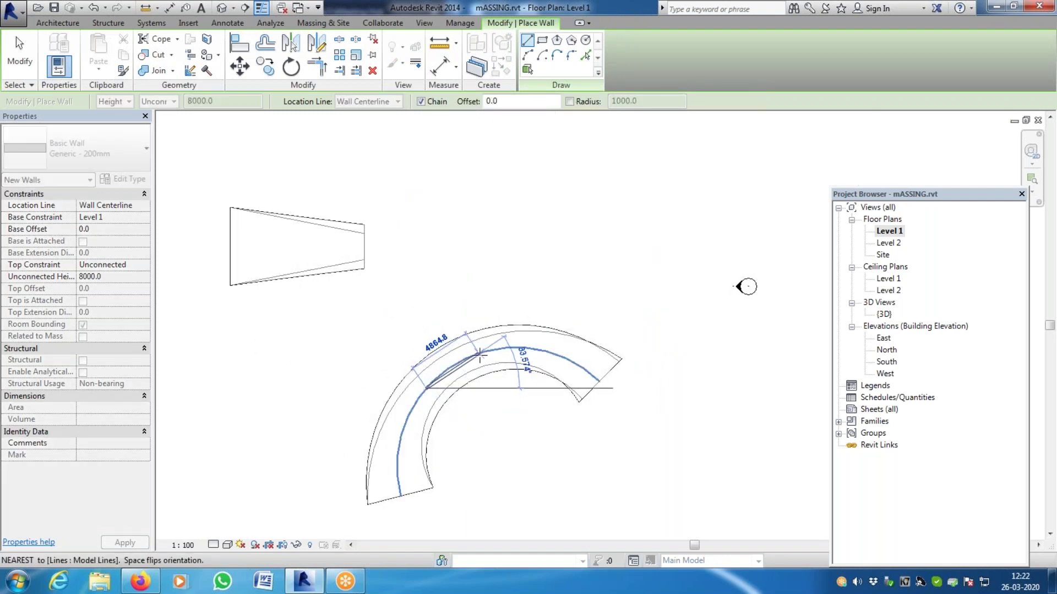
key("Escape")
key("Escape")
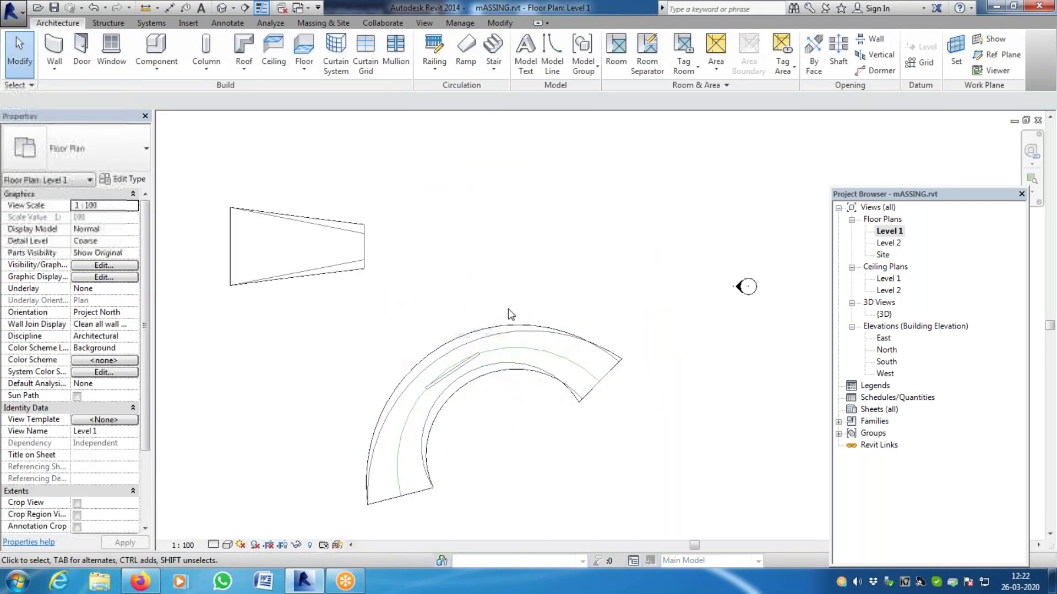
In the 3D view, edit the curved path mass in place and set the new wall's face as the work plane
left_click(220, 10)
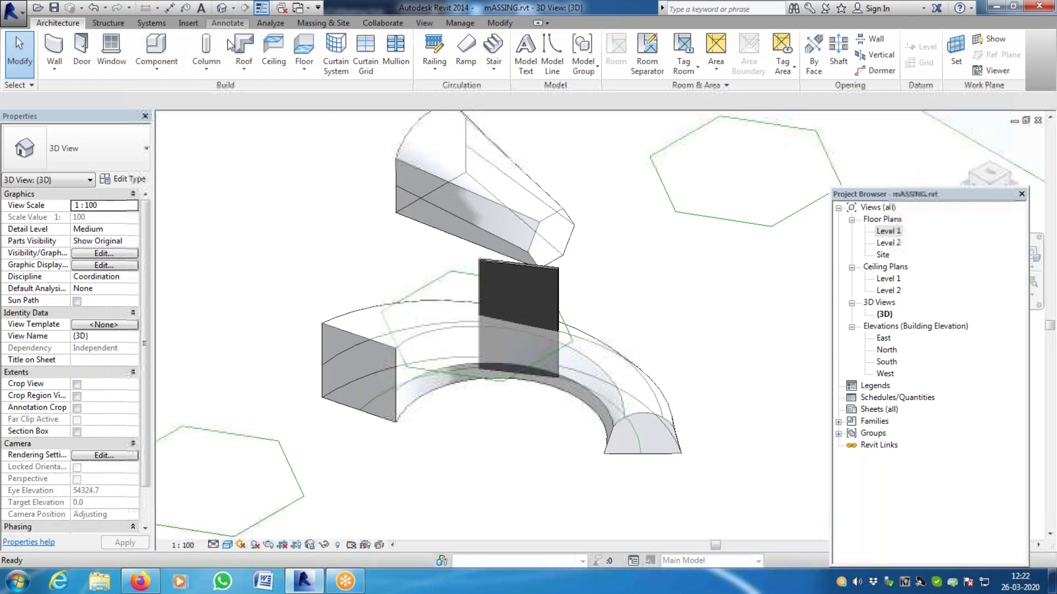
scroll(490, 352, "up", 4)
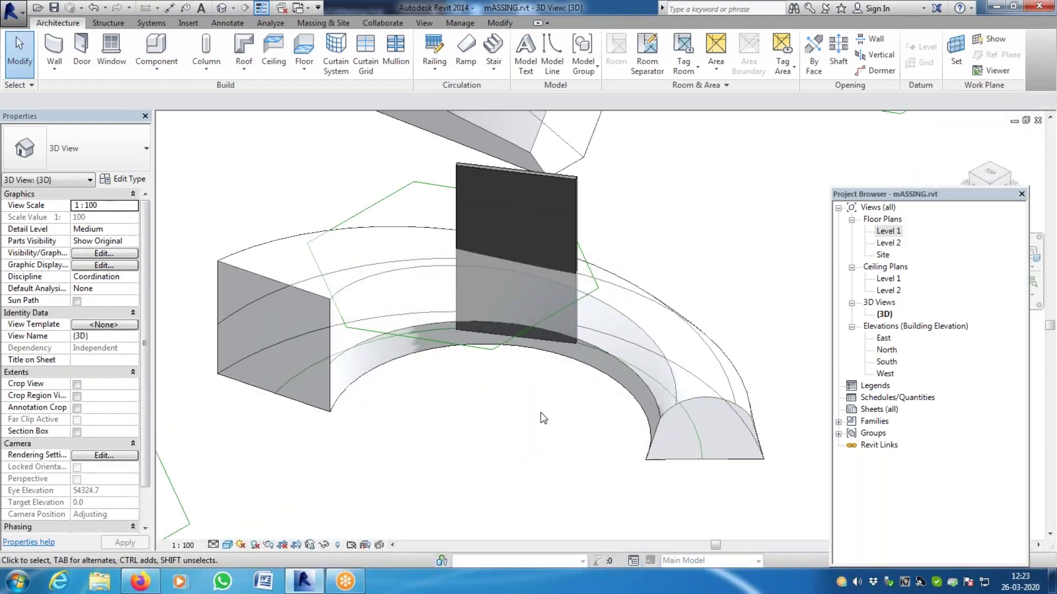
left_click(549, 364)
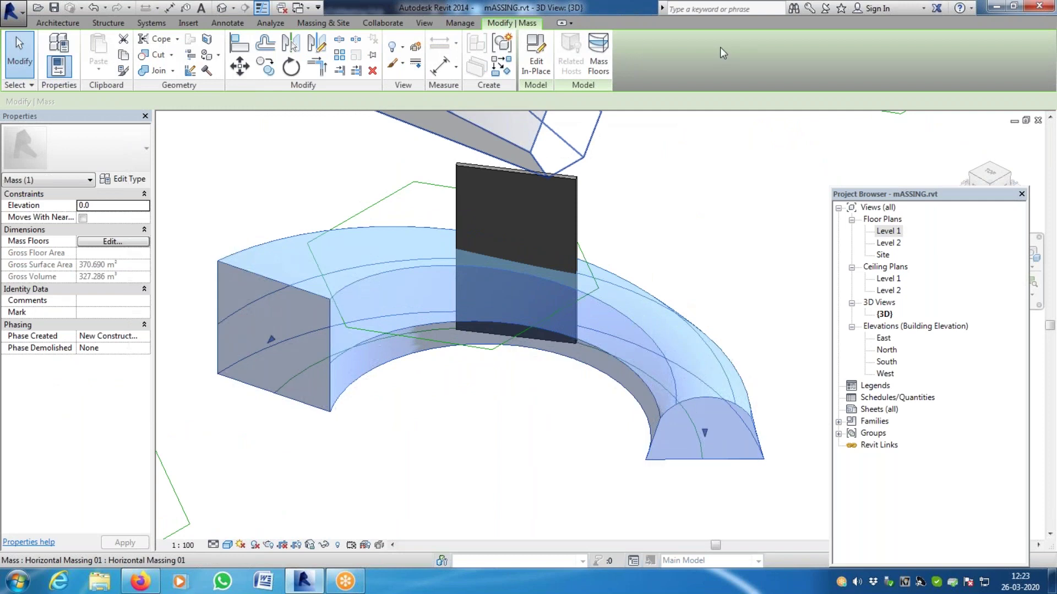
left_click(527, 67)
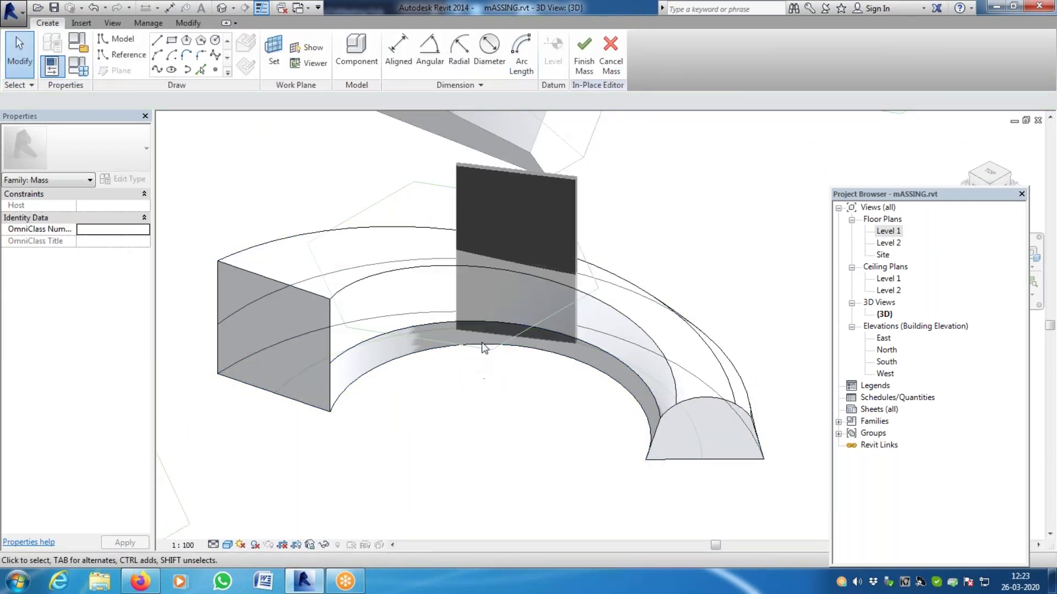
left_click(272, 51)
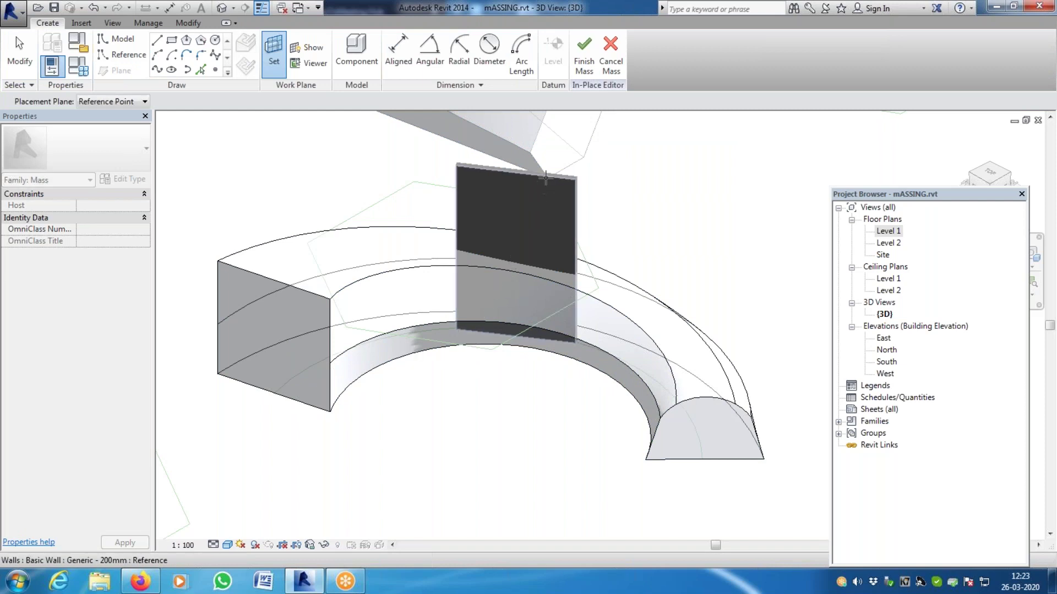
left_click(520, 336)
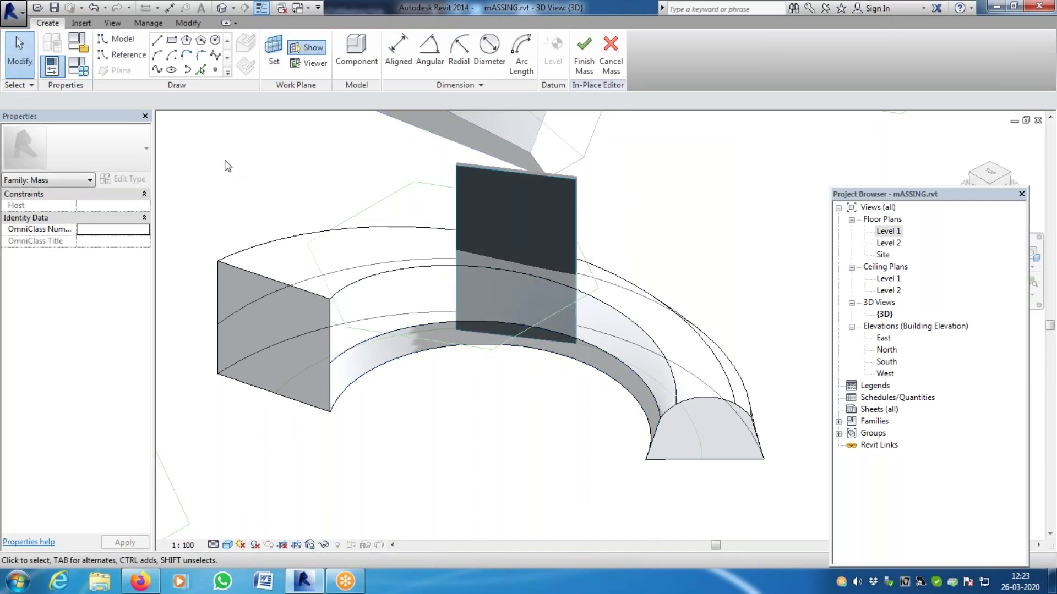
Draw a semicircular arc of about 1200 mm radius at the base of the wall face and close it with a straight line
left_click(157, 55)
left_click(485, 332)
left_click(540, 341)
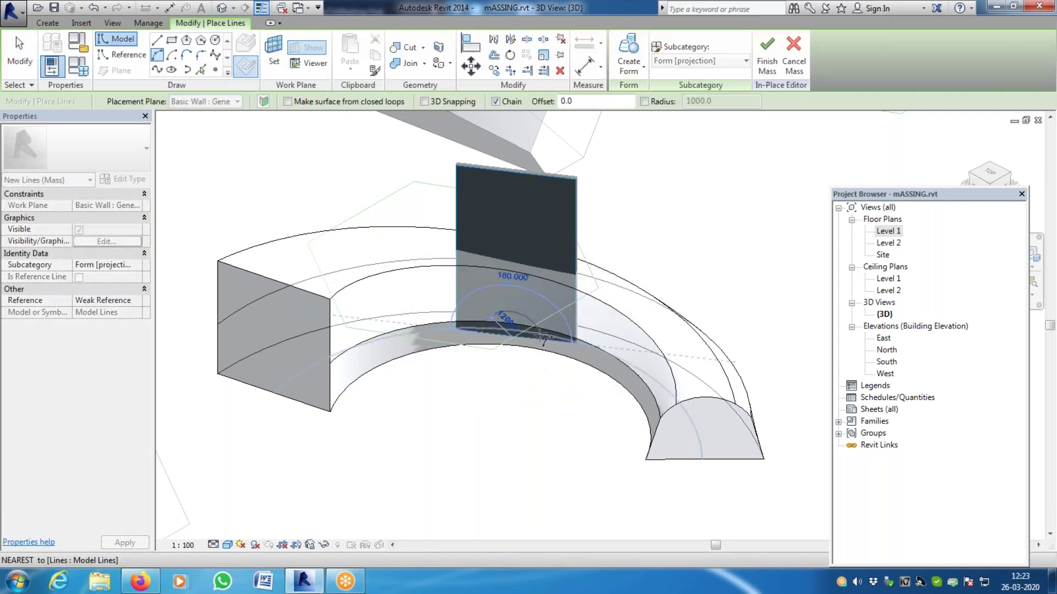
left_click(541, 331)
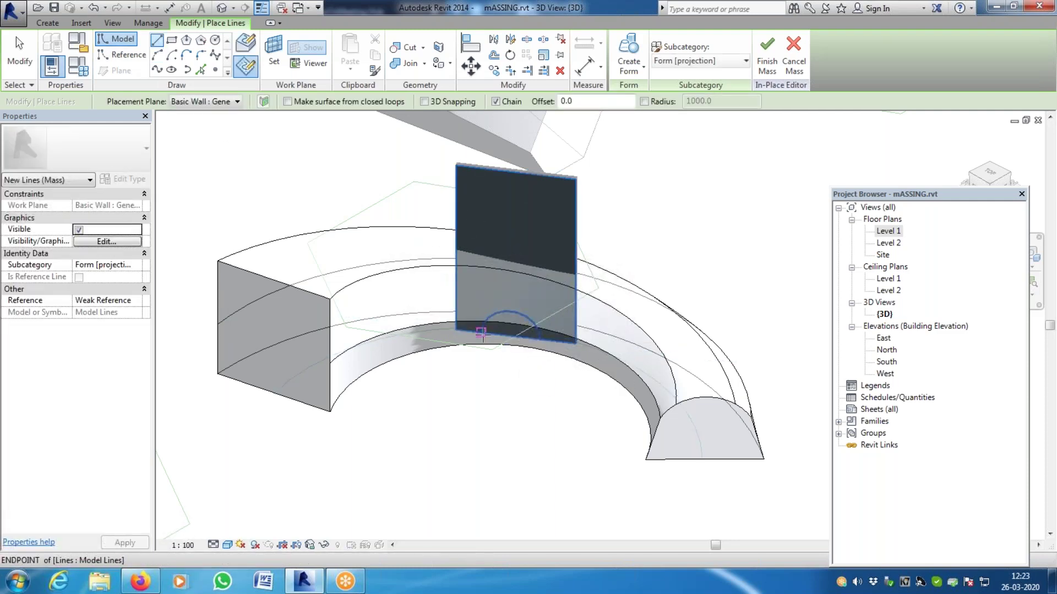
left_click(539, 337)
key("Escape")
key("Escape")
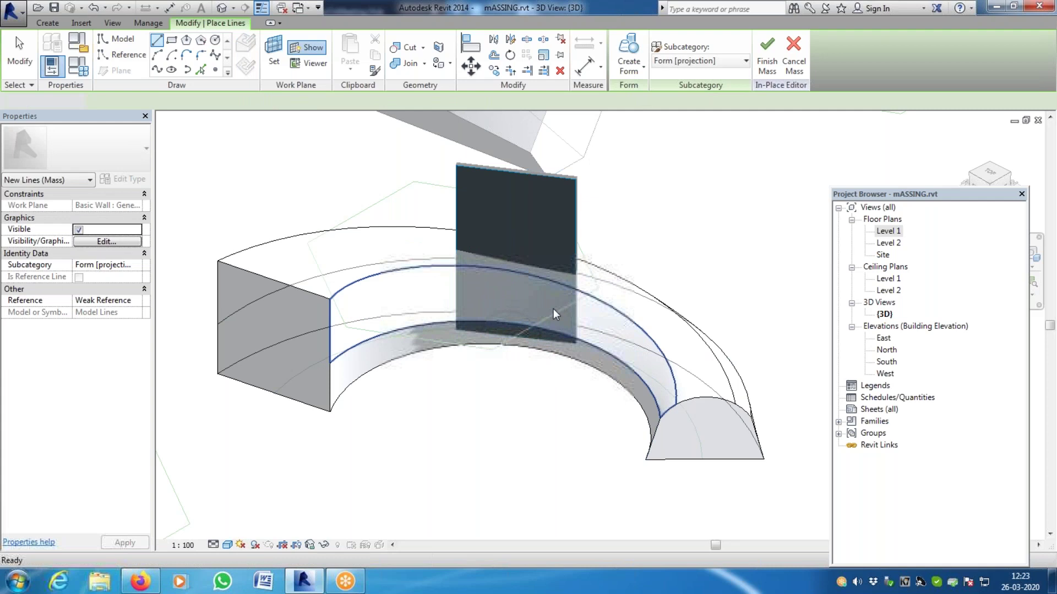
Create a void form from the closed semicircular profile and try to stretch it outward from the wall face
left_click(536, 321)
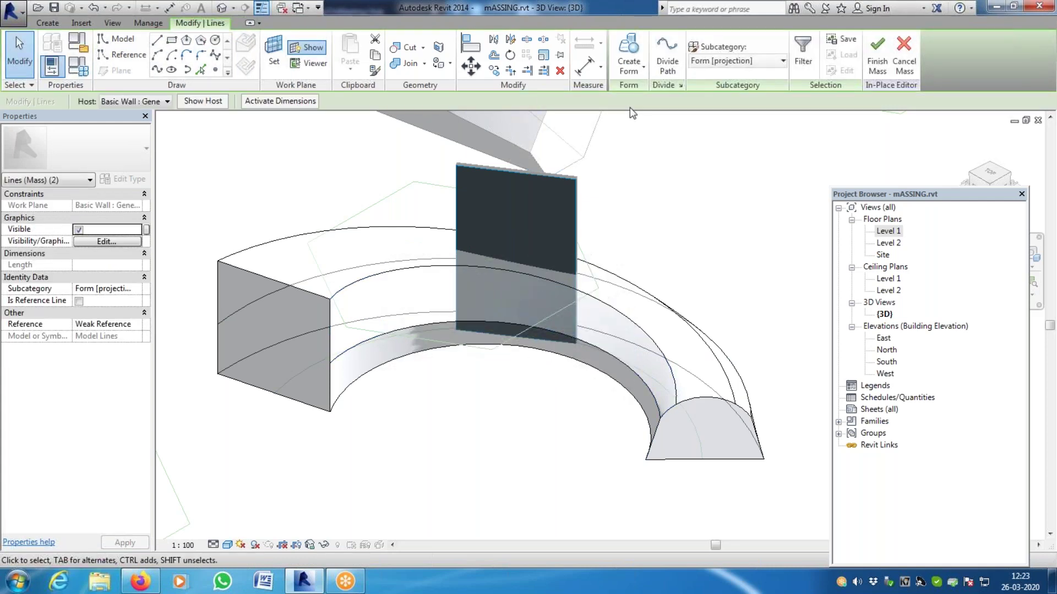
left_click(644, 67)
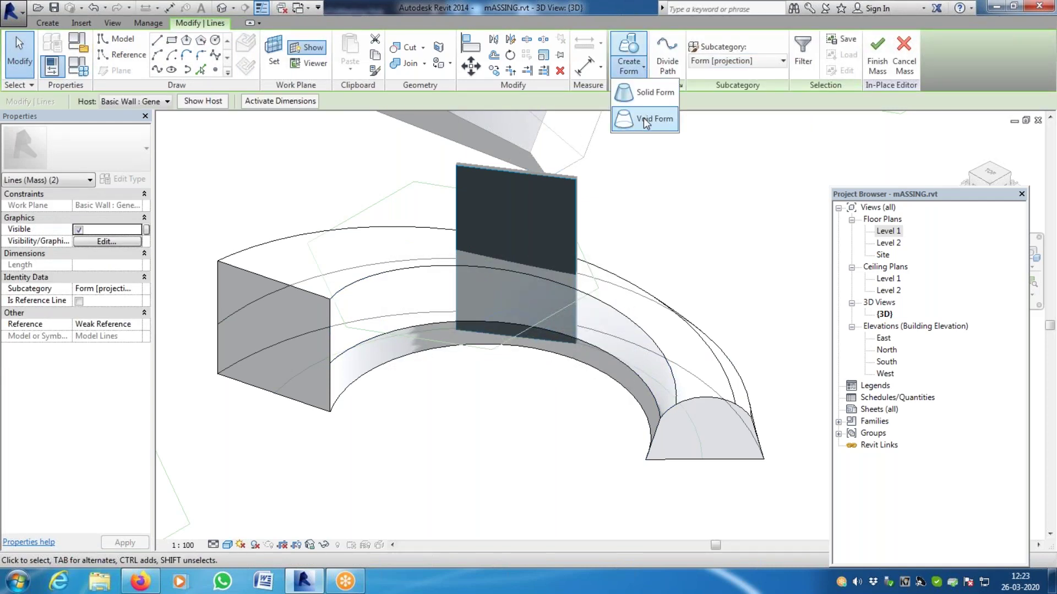
left_click(643, 118)
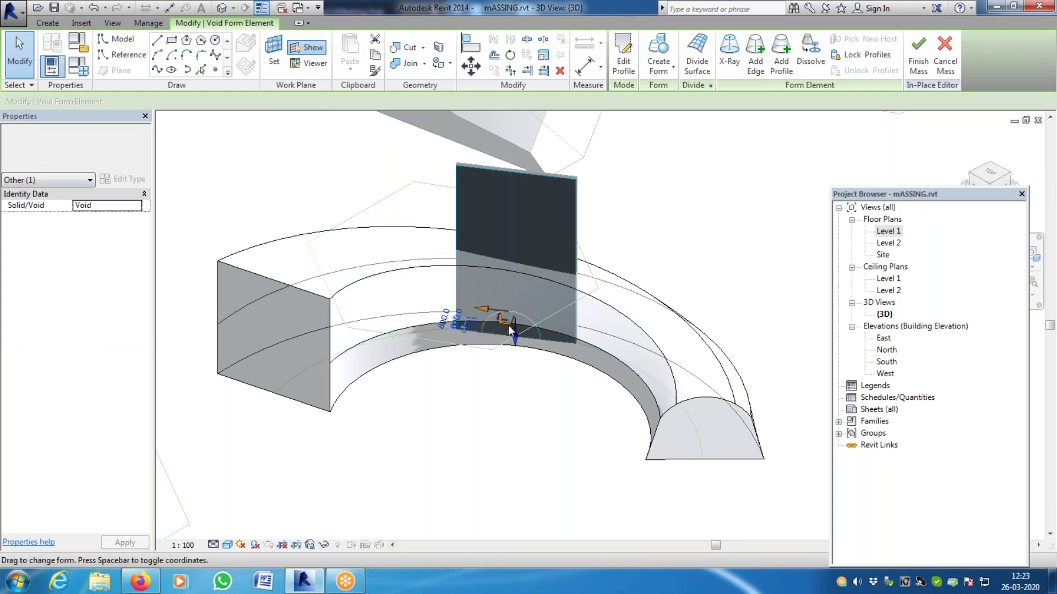
left_click_drag(510, 331, 501, 363)
key("Escape")
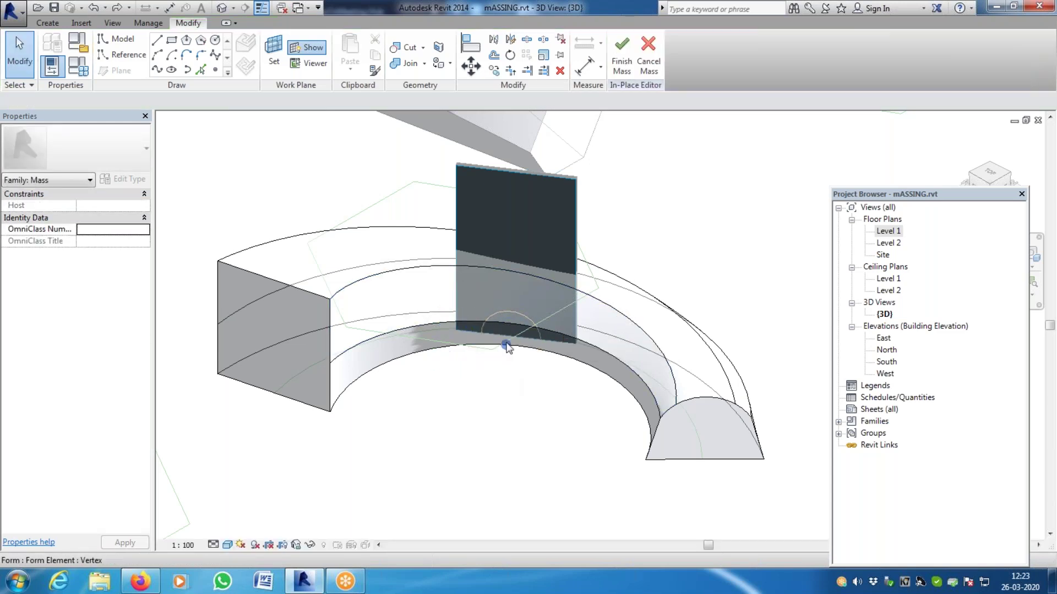
Try to create another void form from the void's semicircular edge
scroll(516, 328, "up", 4)
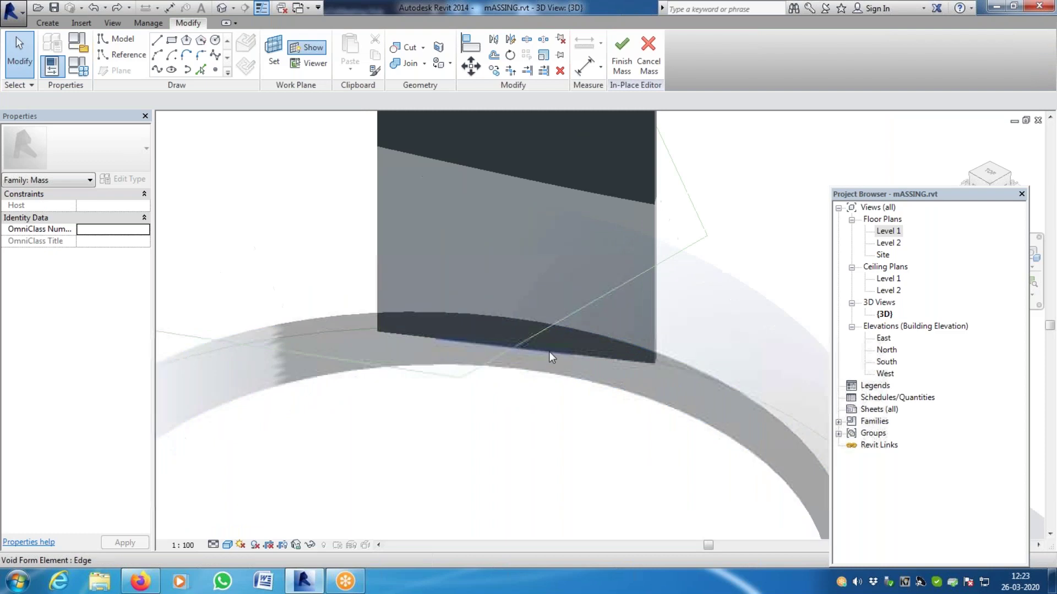
left_click(541, 302)
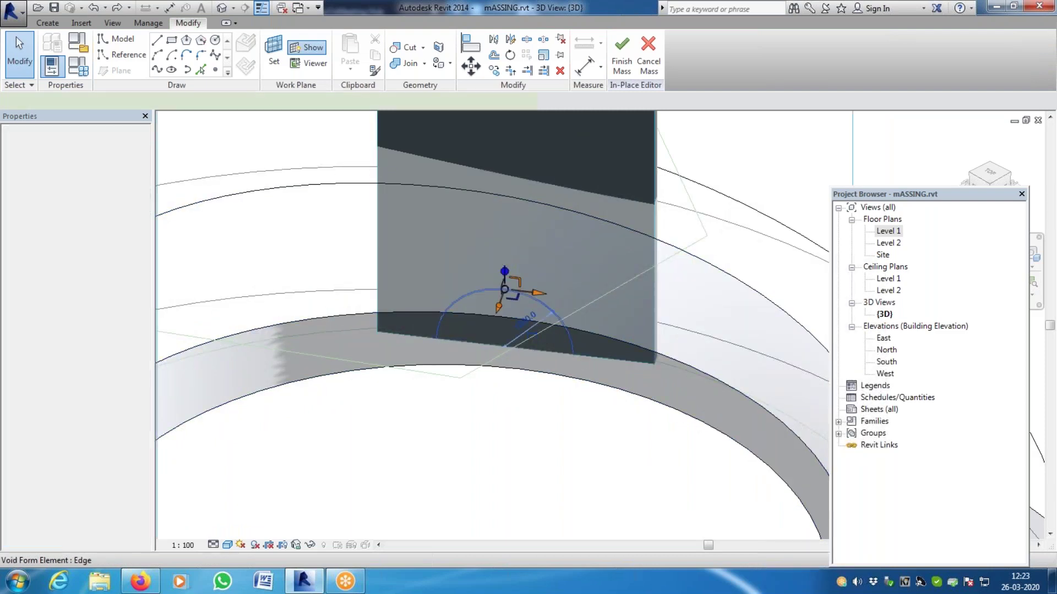
left_click(672, 67)
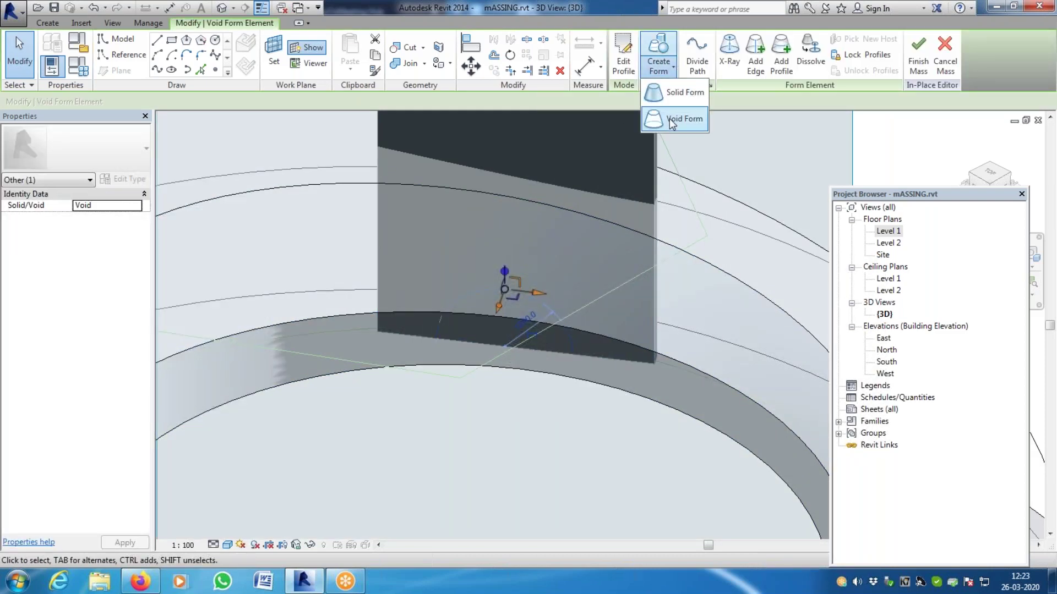
left_click(669, 118)
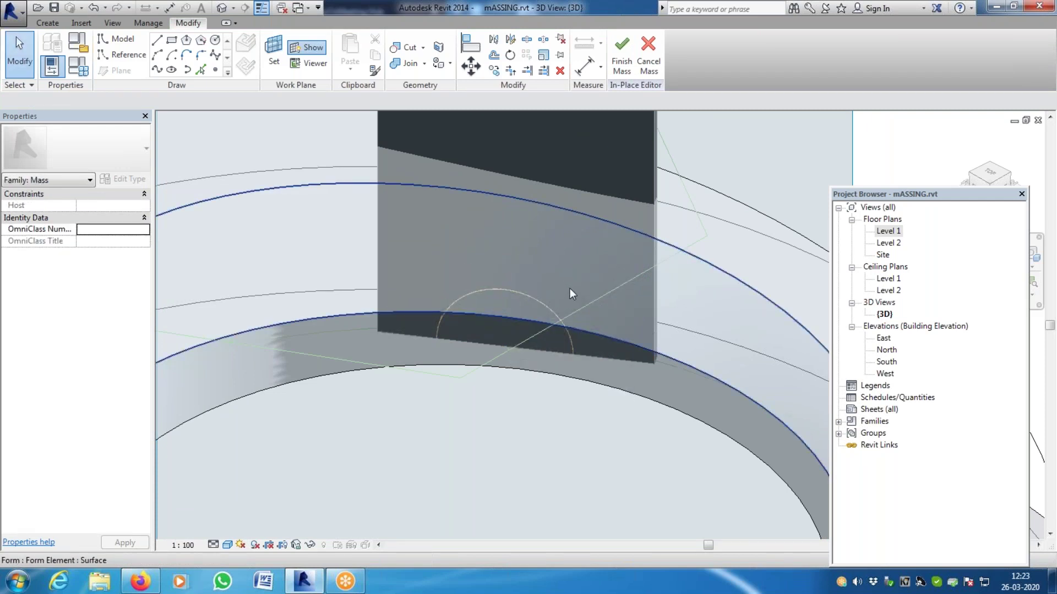
Try to stretch the semicircular void outward from the wall face past the curved mass
scroll(572, 297, "down", 5)
left_click(962, 138)
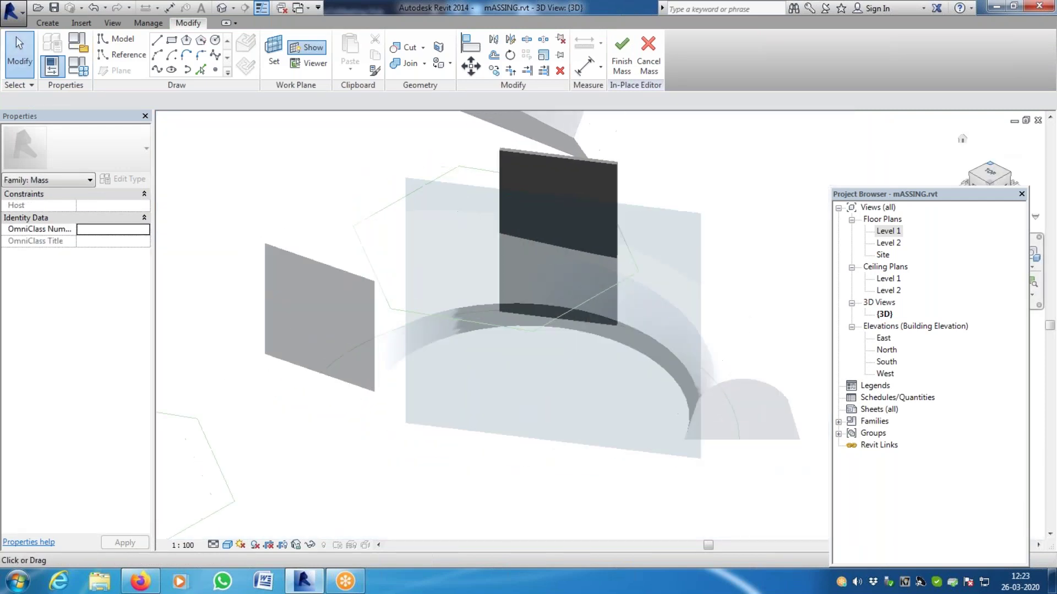
scroll(710, 324, "up", 8)
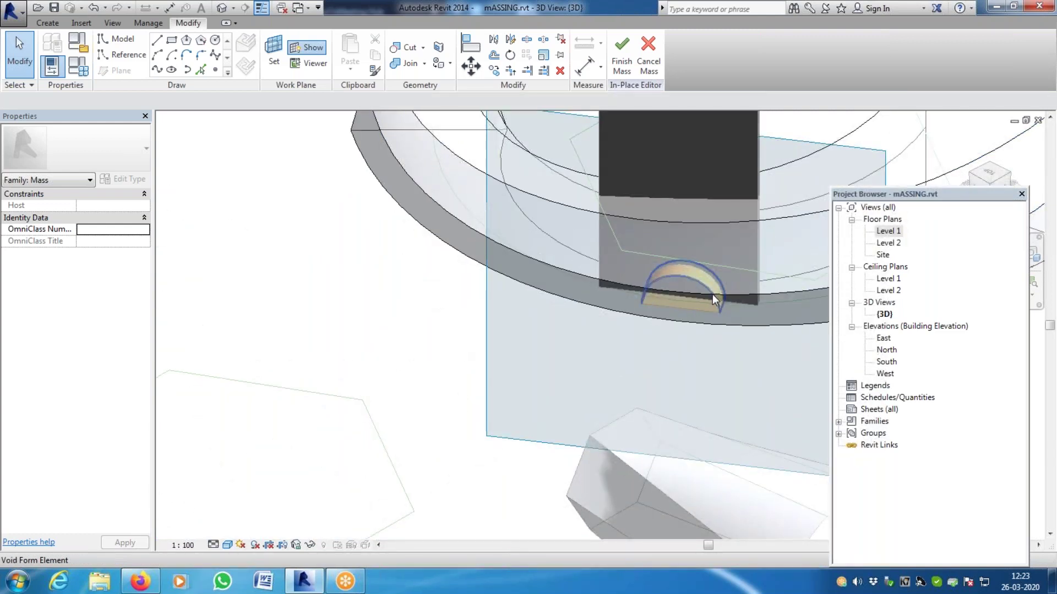
left_click(712, 294)
left_click(682, 308)
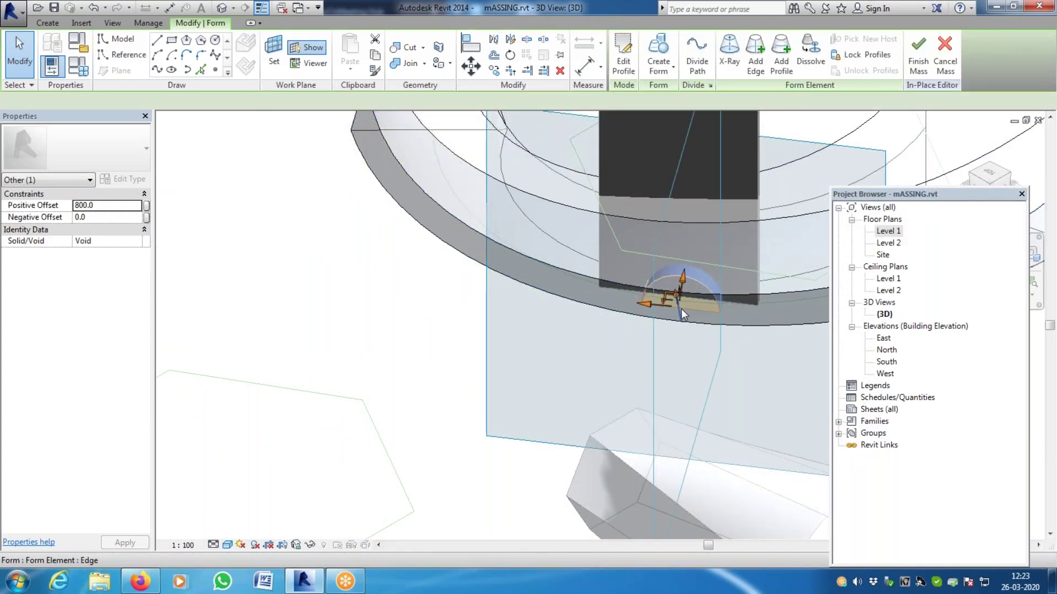
left_click(678, 287)
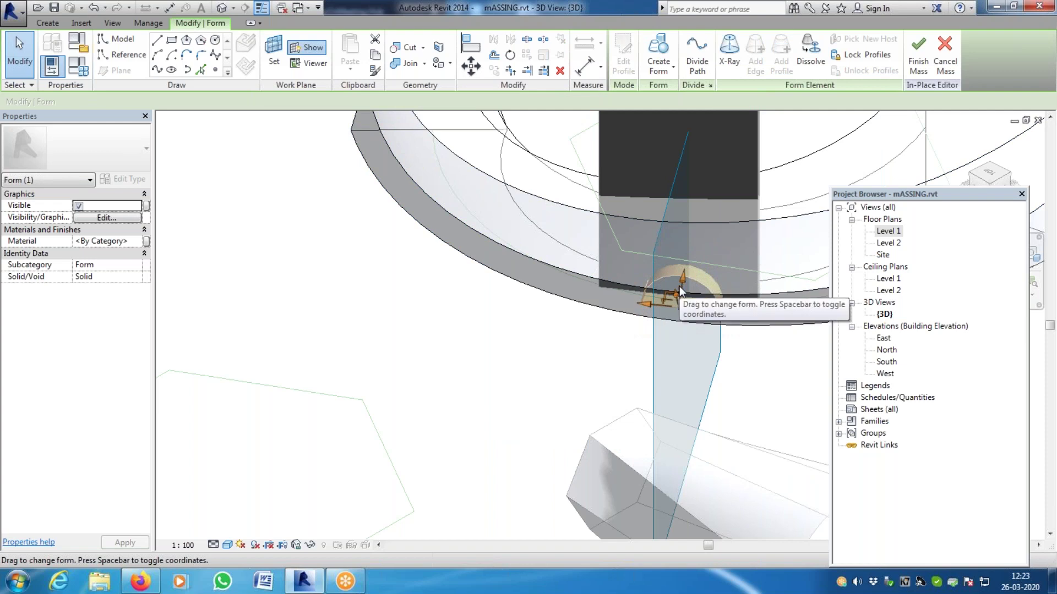
left_click_drag(681, 295, 664, 360)
key("Escape")
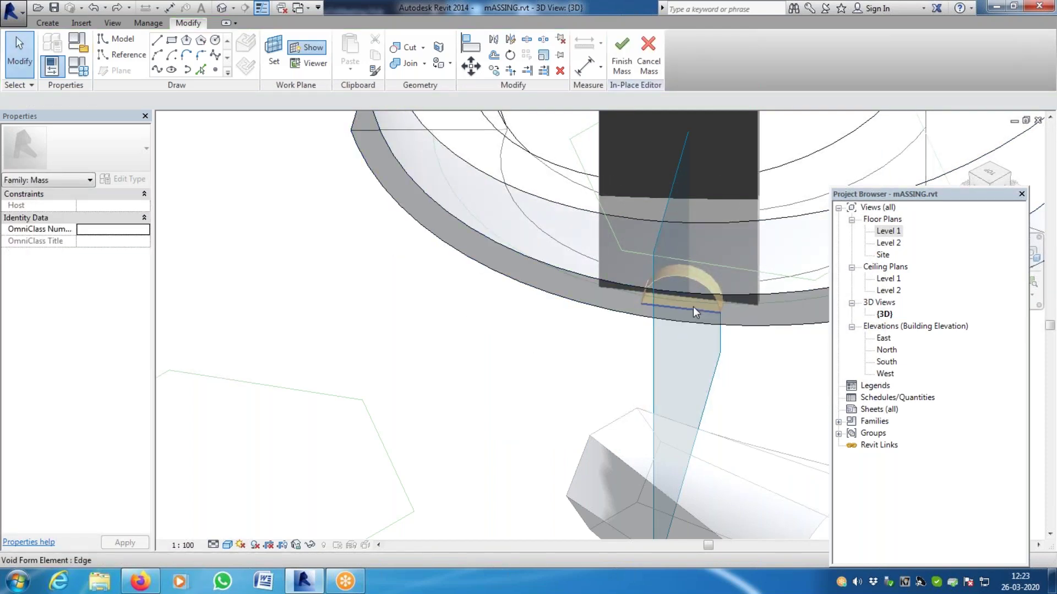
left_click(693, 306)
left_click_drag(682, 295, 666, 360)
scroll(535, 355, "down", 5)
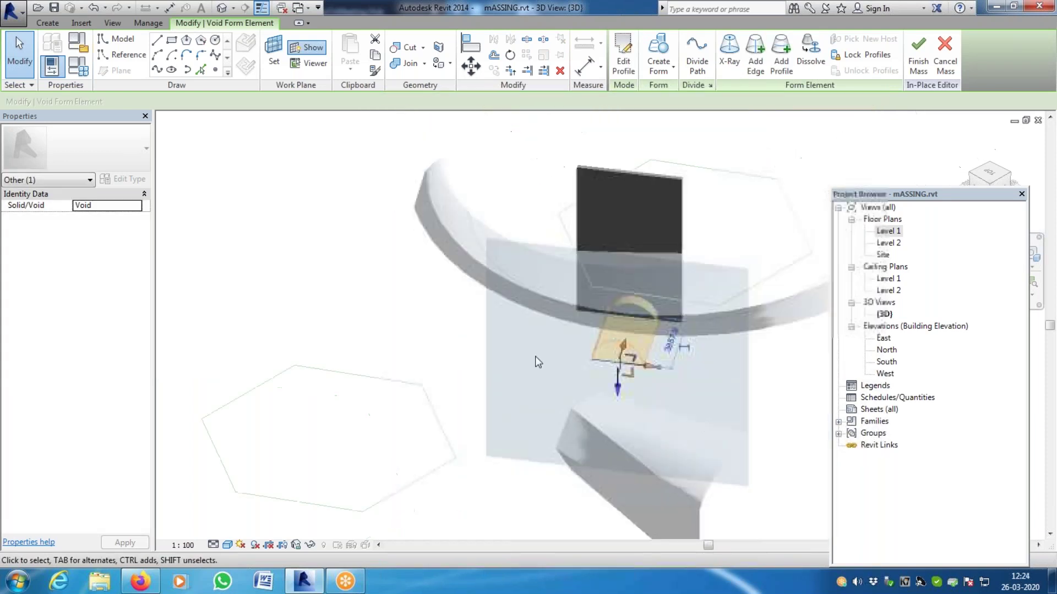
left_click(872, 147)
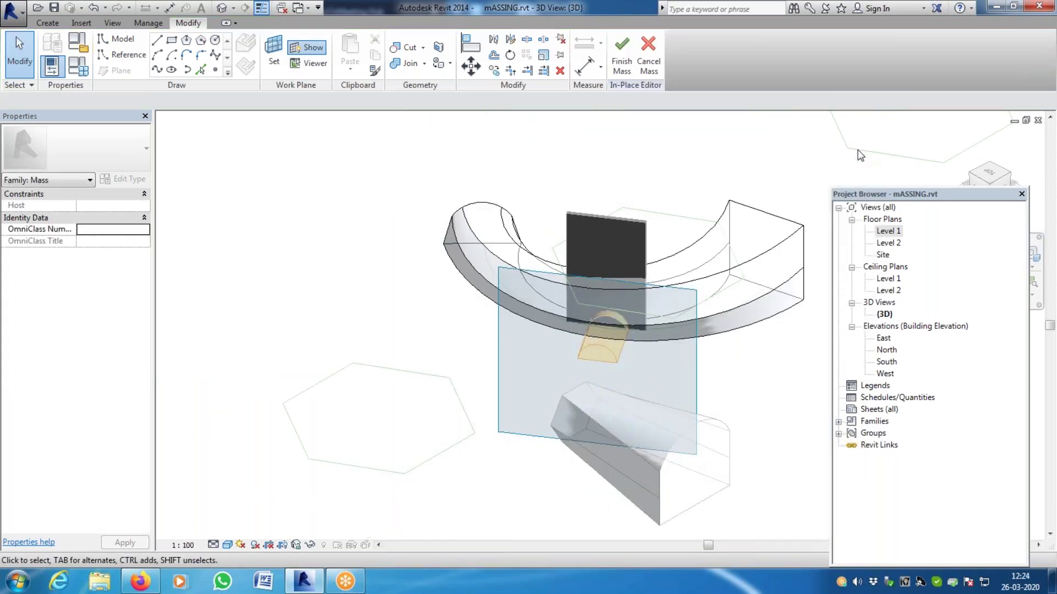
Try to toggle the profile constraint on the semicircular void form
scroll(625, 338, "up", 3)
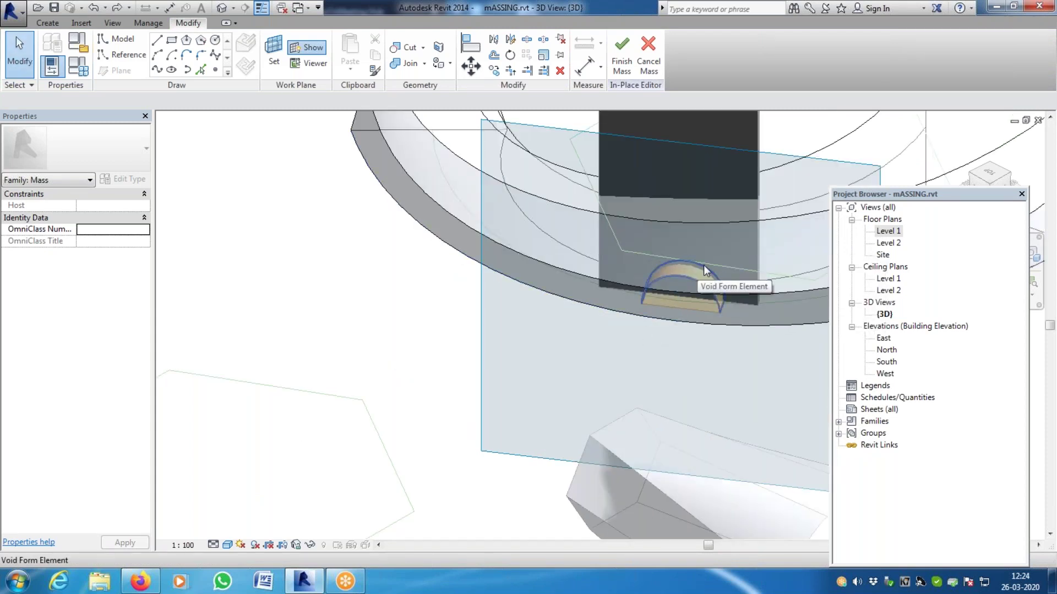
scroll(651, 326, "up", 3)
scroll(651, 326, "down", 5)
scroll(576, 346, "up", 8)
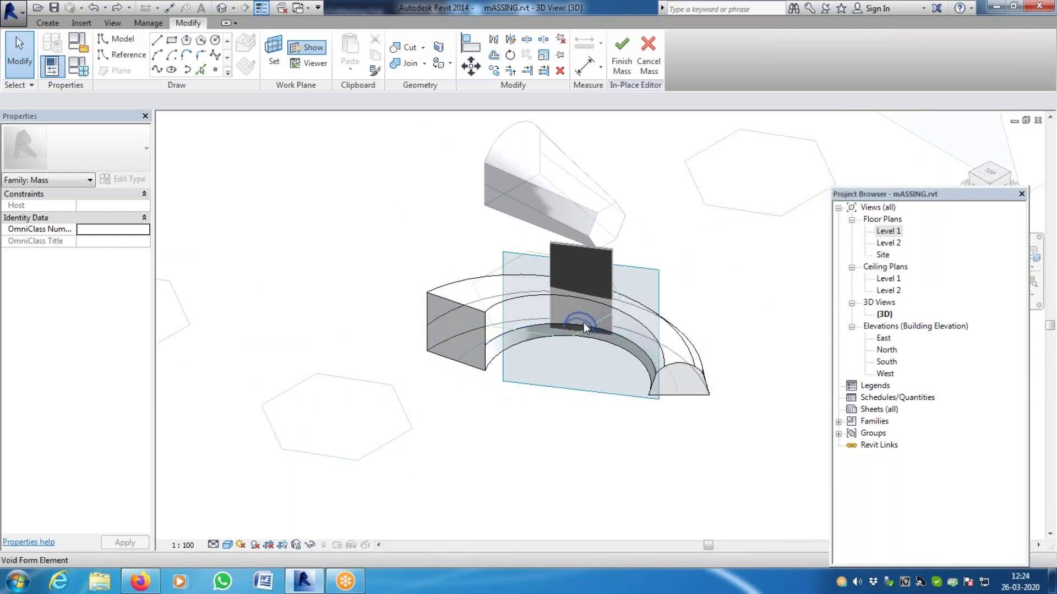
scroll(584, 323, "up", 4)
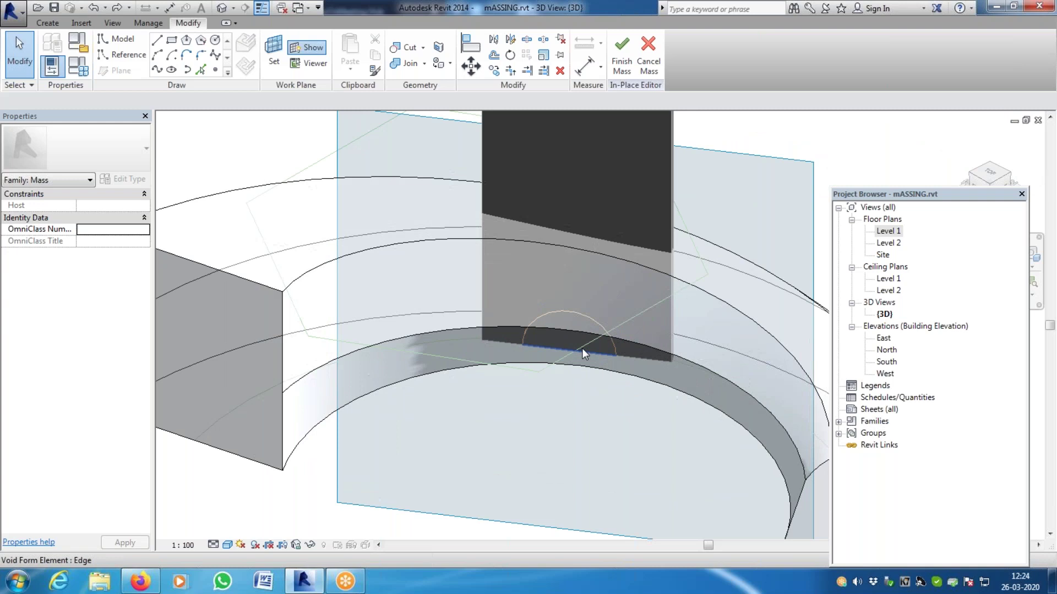
left_click(597, 322)
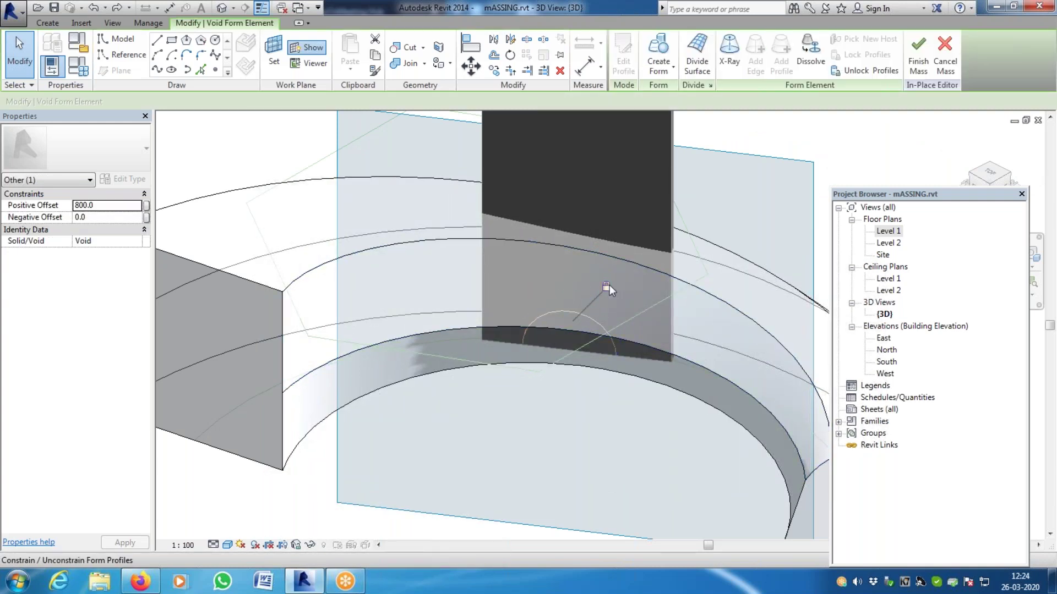
left_click(607, 286)
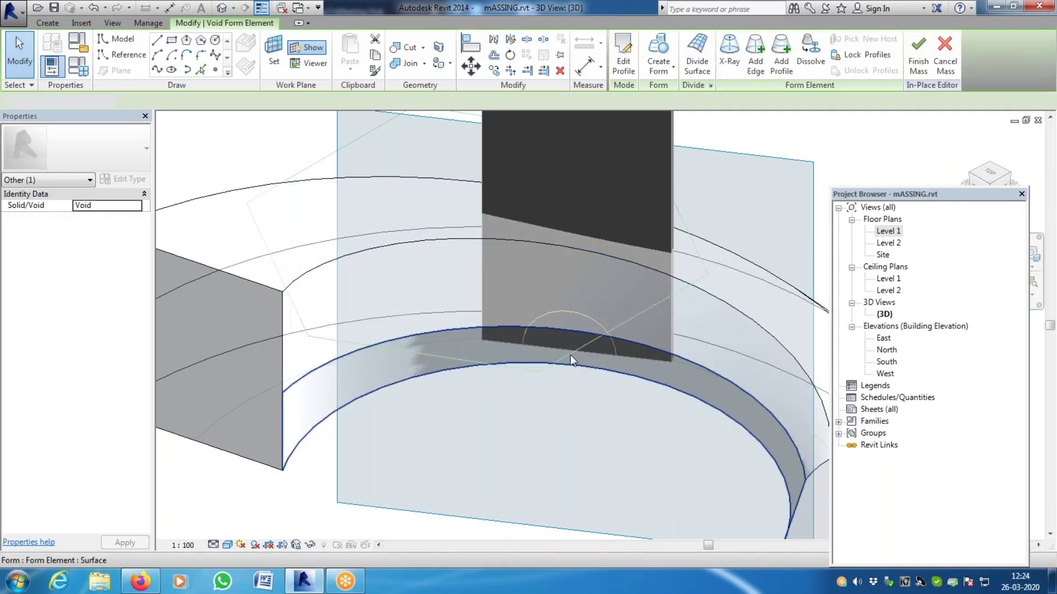
key("Escape")
left_click(589, 319)
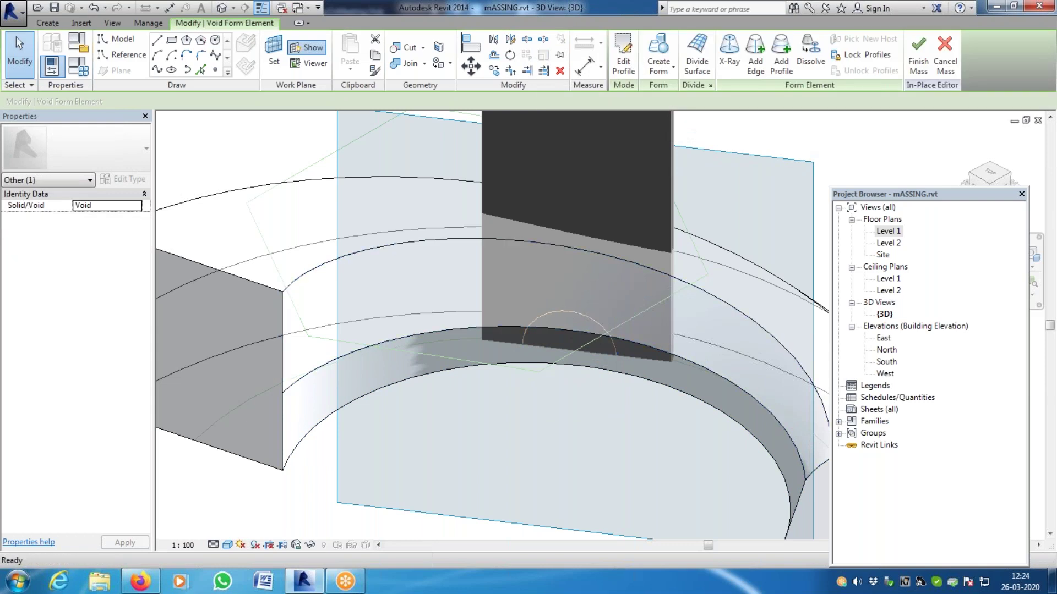
key("Escape")
Create a void form from the semicircular profile on the wall, stretch it out past the curved mass and try to finish the mass
middle_click_drag(596, 330, 613, 325, "shift")
middle_click_drag(677, 308, 575, 317, "shift")
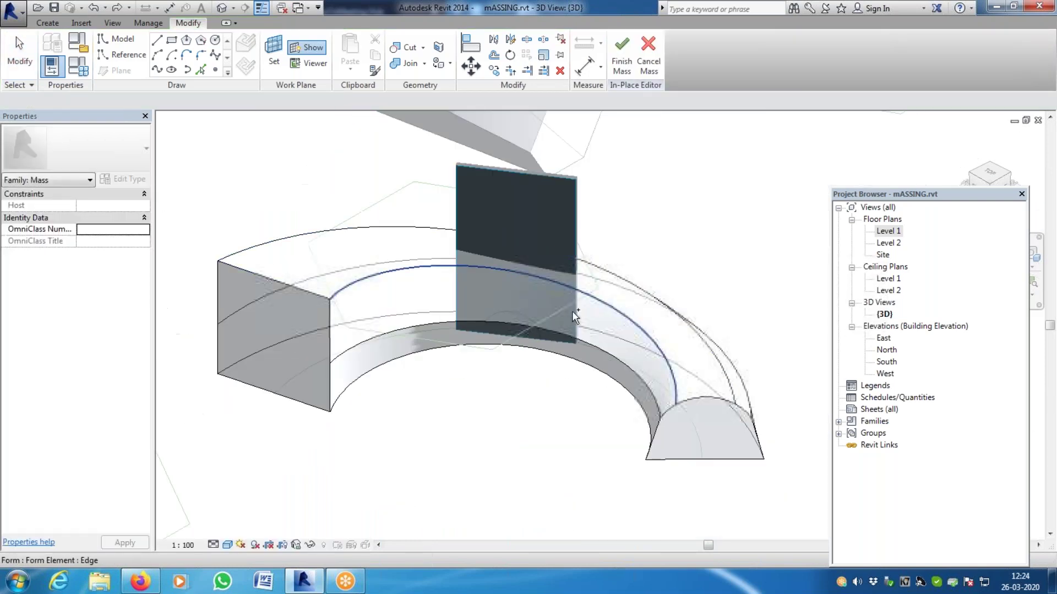
left_click(537, 329)
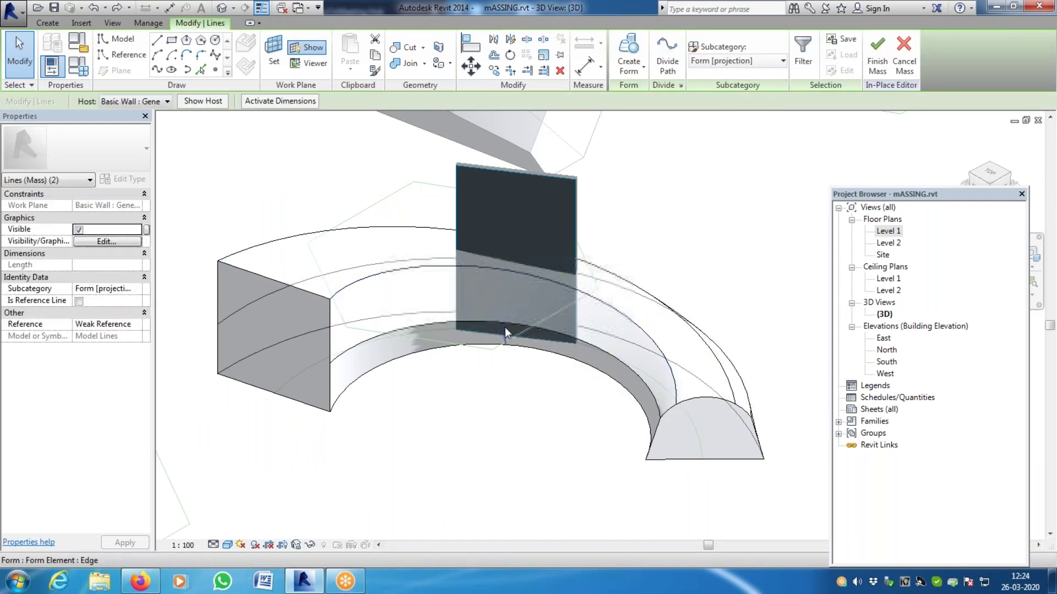
scroll(506, 332, "up", 4)
key("Escape")
left_click(533, 311)
left_click(629, 70)
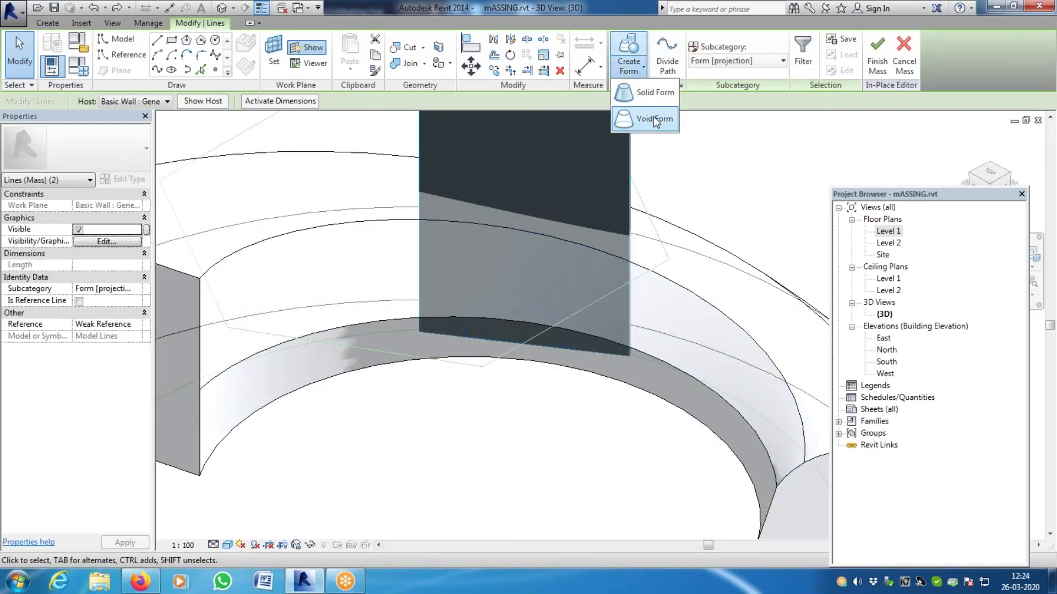
left_click(654, 119)
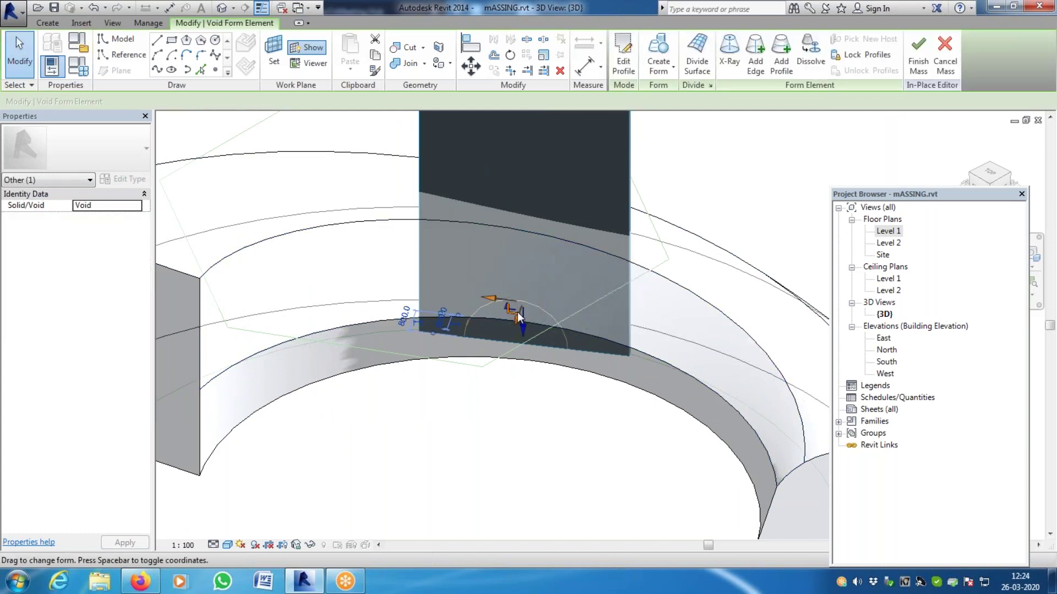
left_click_drag(519, 317, 502, 393)
left_click(569, 425)
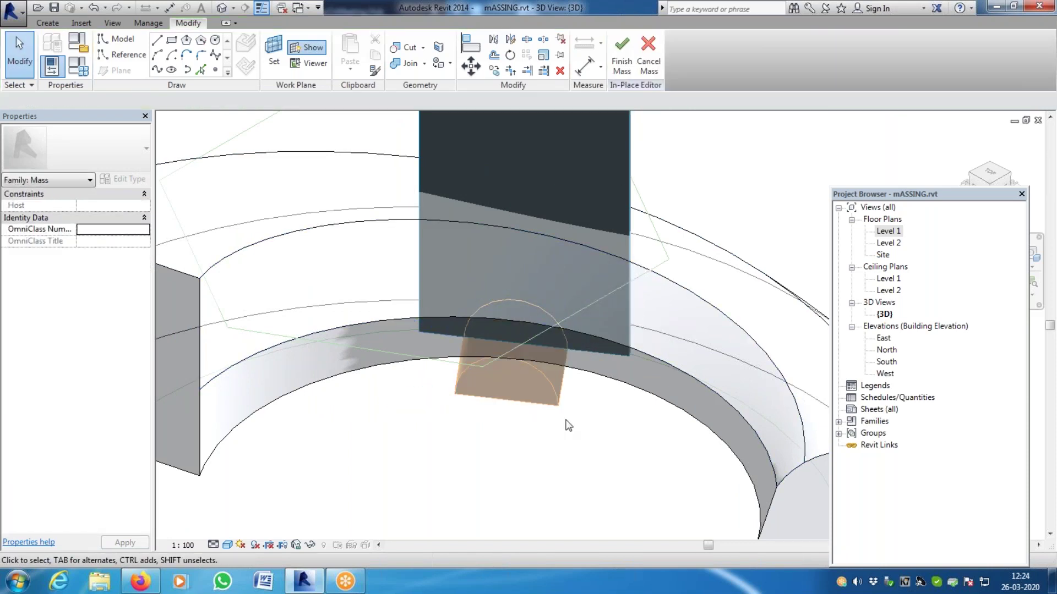
left_click(622, 54)
left_click(575, 334)
Examine the curved mass and its void in the South elevation and return to the 3D view
scroll(546, 342, "down", 2)
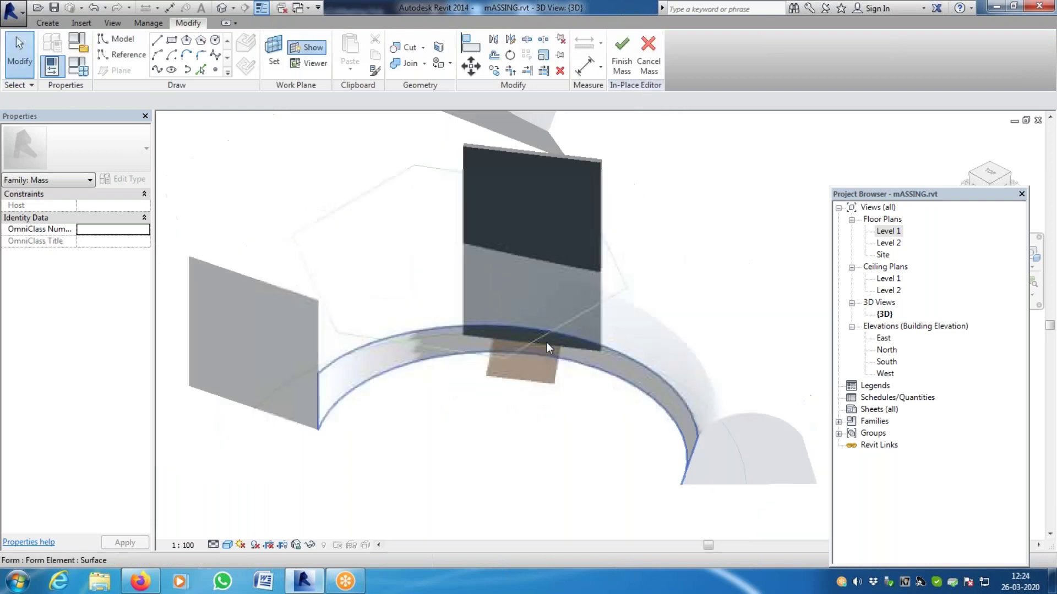
double_click(886, 361)
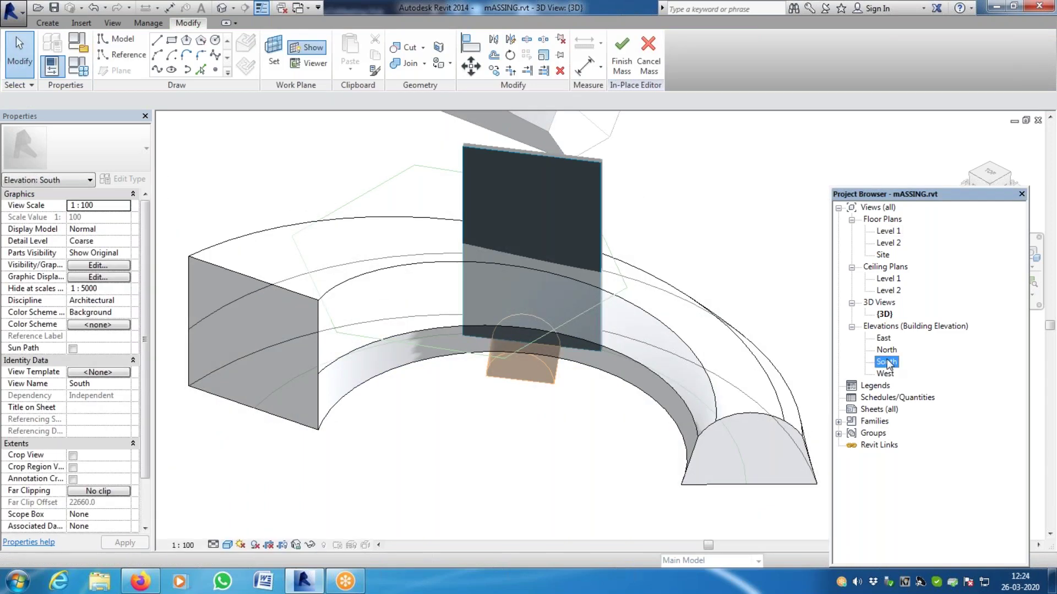
scroll(566, 384, "down", 4)
mouse_move(567, 379)
middle_mouse_down()
mouse_move(698, 424)
mouse_move(674, 412)
middle_mouse_up()
key("Escape")
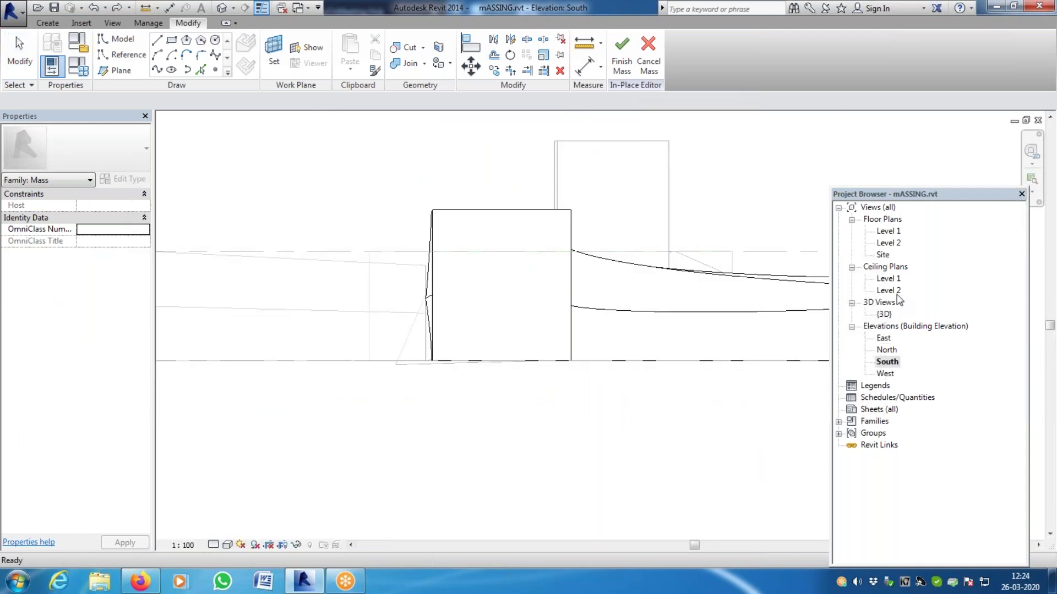
left_click(222, 8)
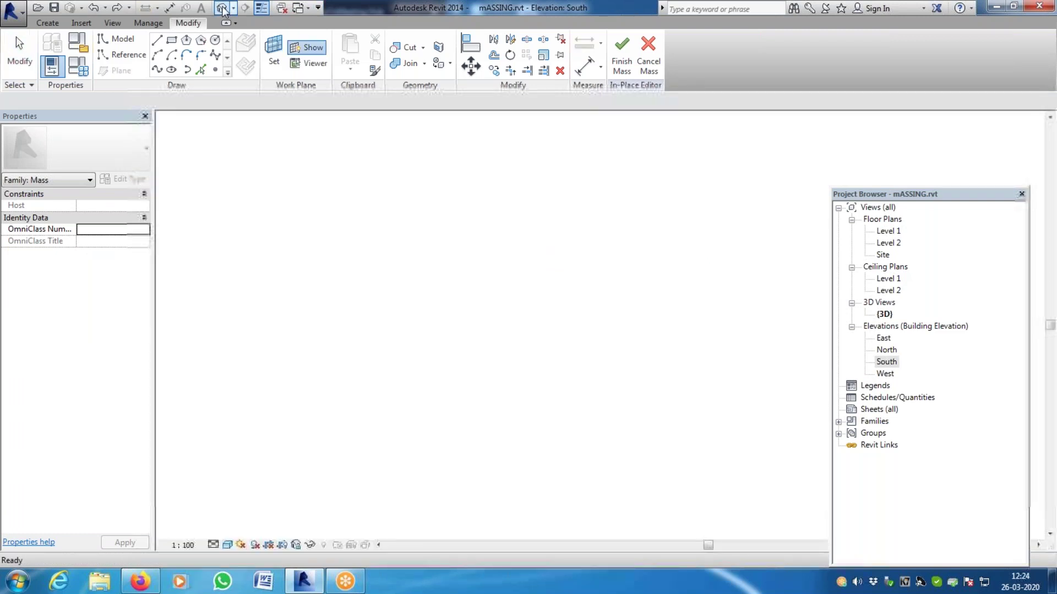
Set the wall's face as the work plane again and sketch a rectangle about 1635 mm wide at the wall's base
left_click(530, 321)
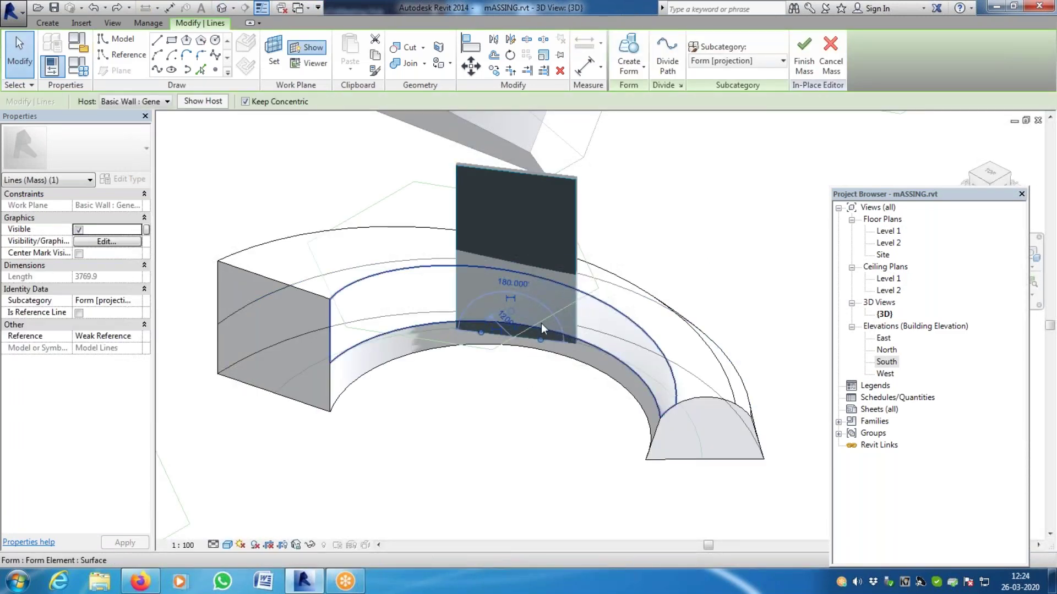
key("Escape")
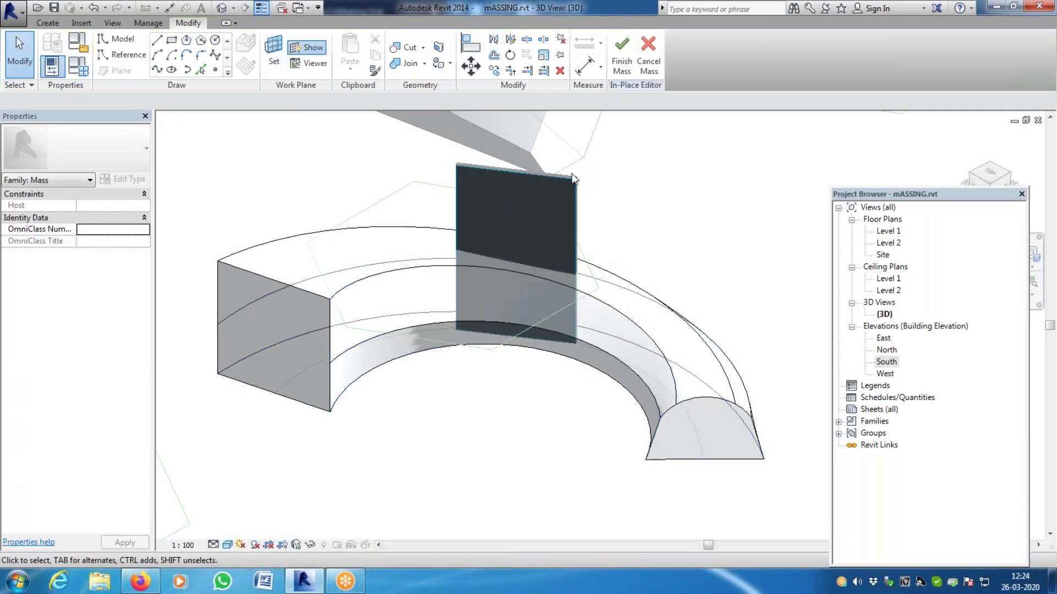
left_click(276, 52)
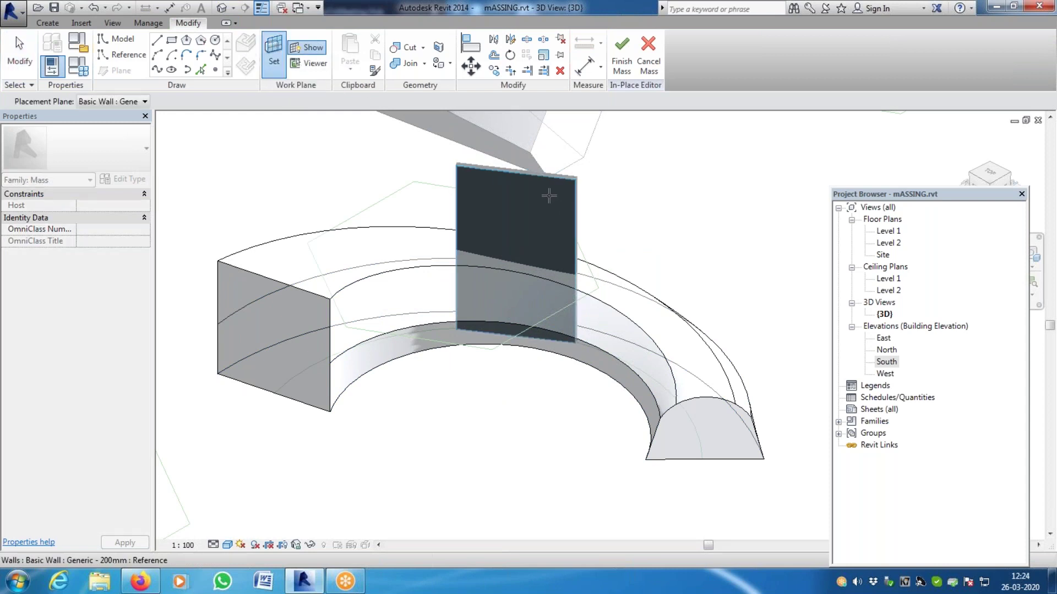
left_click(534, 188)
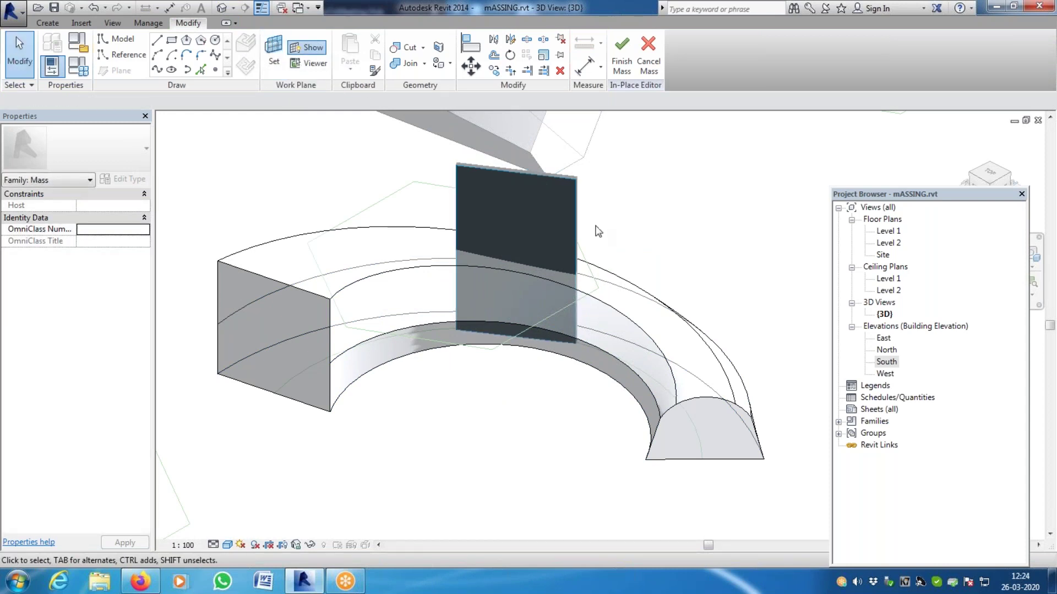
left_click(172, 39)
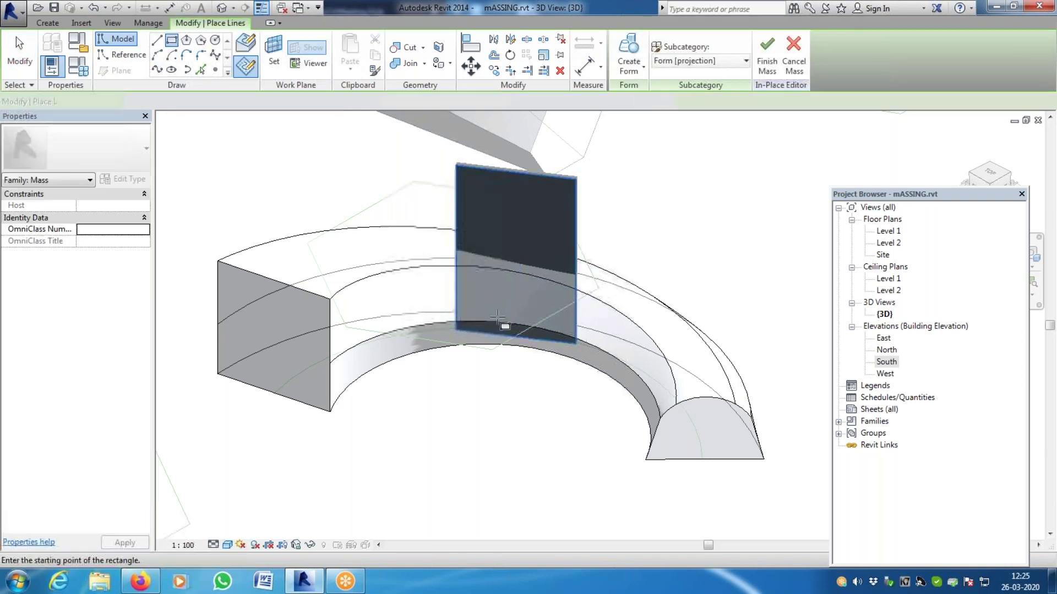
left_click(500, 319)
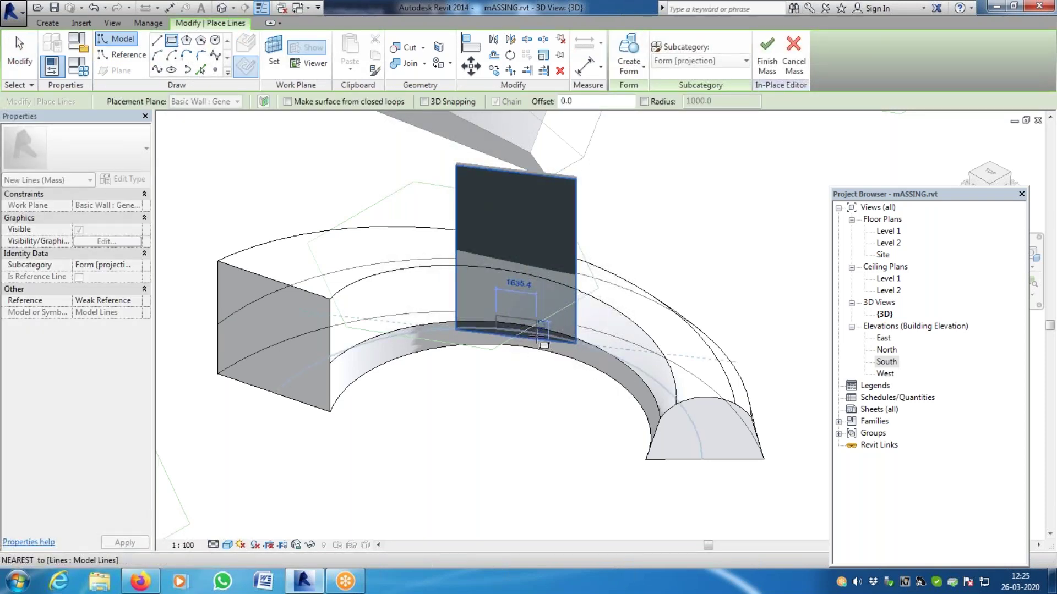
left_click(538, 334)
key("Escape")
key("Escape")
Try to create a solid form from the rectangle on the wall face
left_click(539, 309)
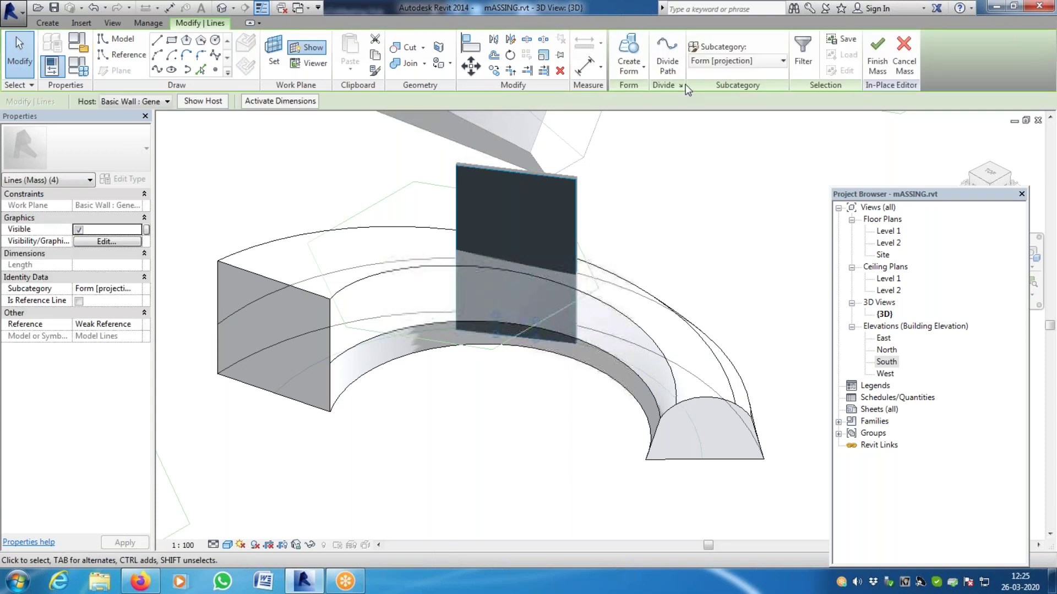
left_click(642, 71)
left_click(648, 94)
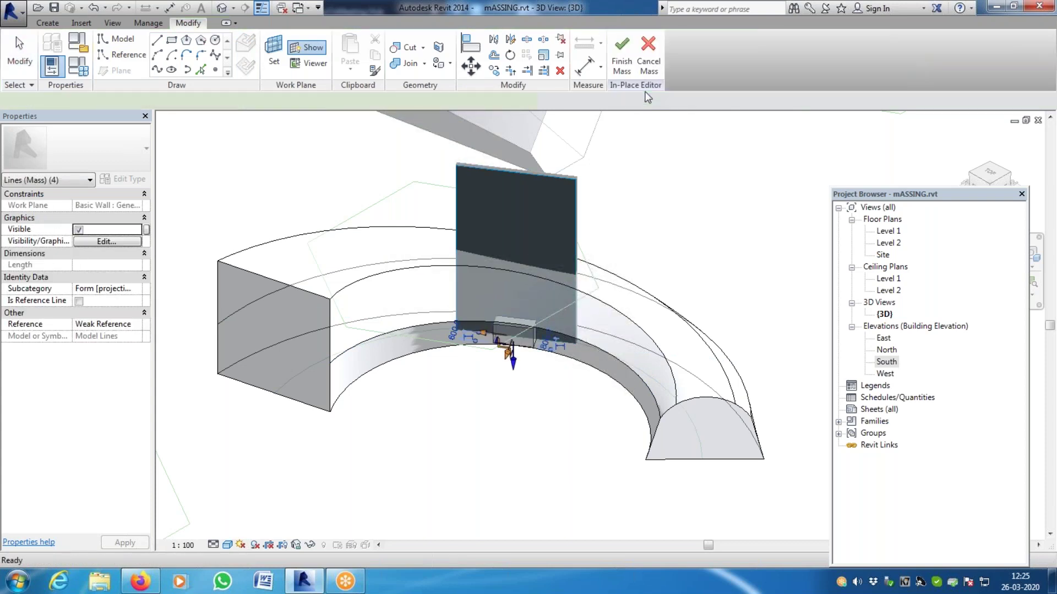
left_click(649, 115)
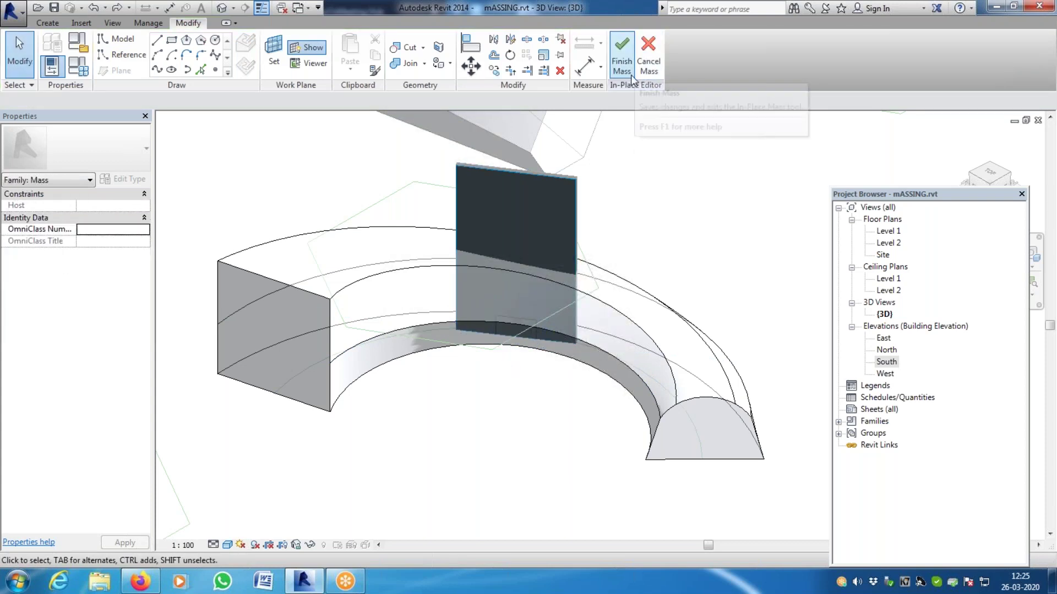
Create a void form from the rectangular profile and stretch it outward about 2295 mm through the curved mass
left_click(533, 313)
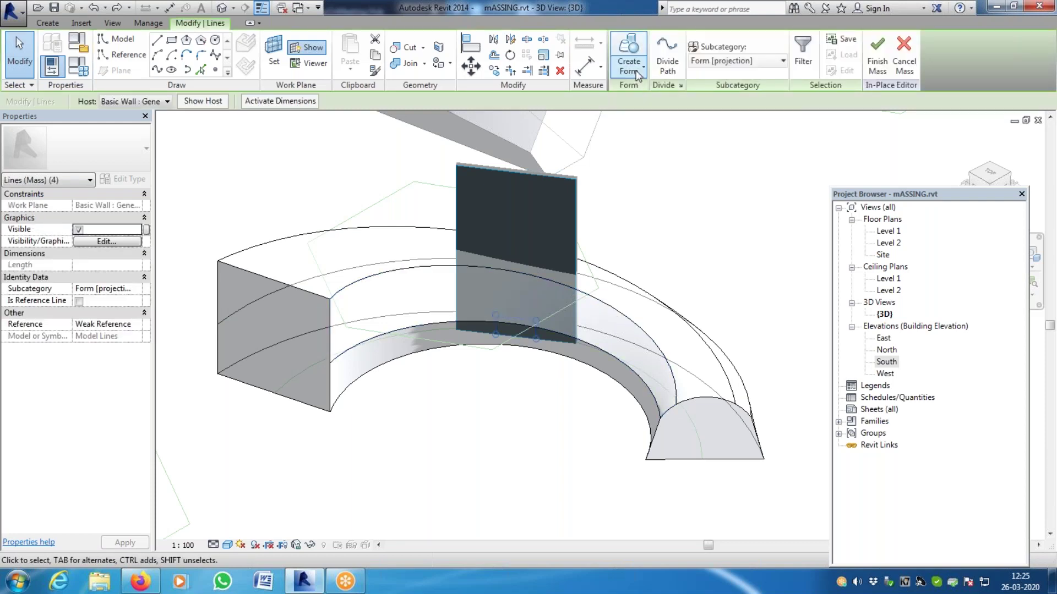
left_click(629, 71)
left_click(642, 119)
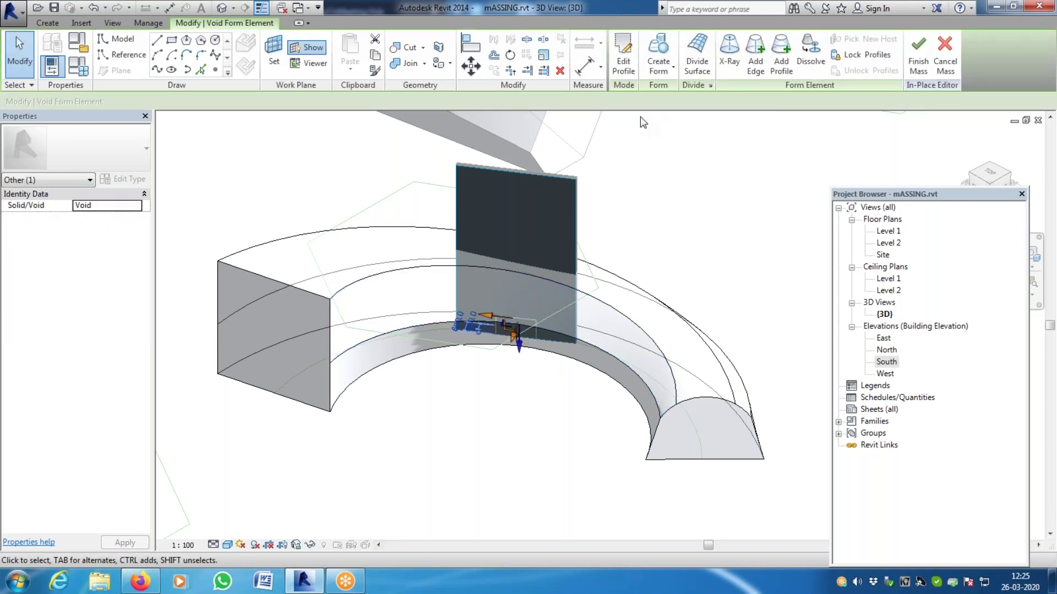
left_click_drag(512, 335, 497, 378)
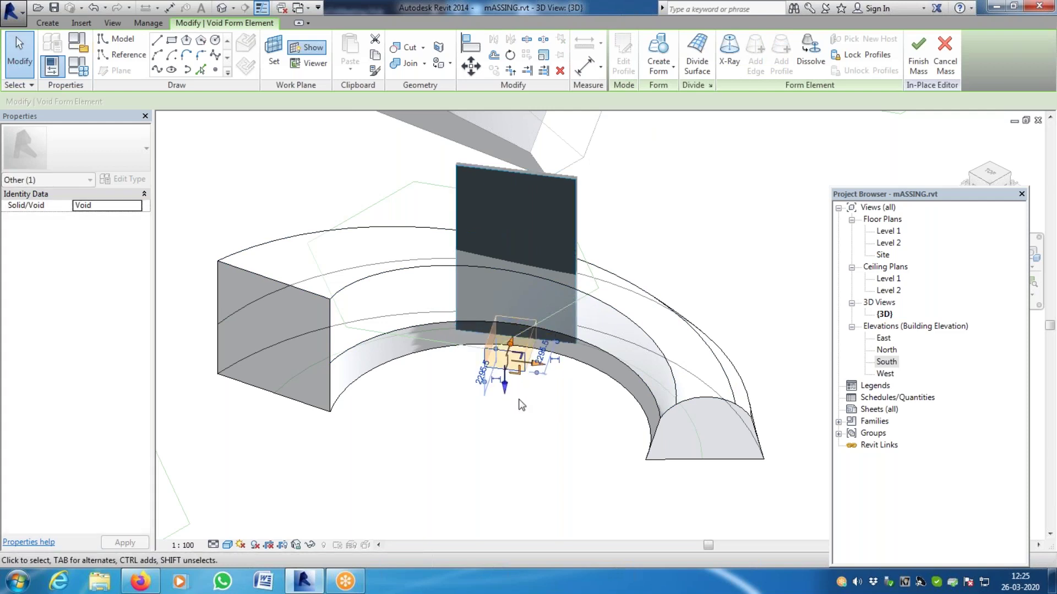
left_click(527, 402)
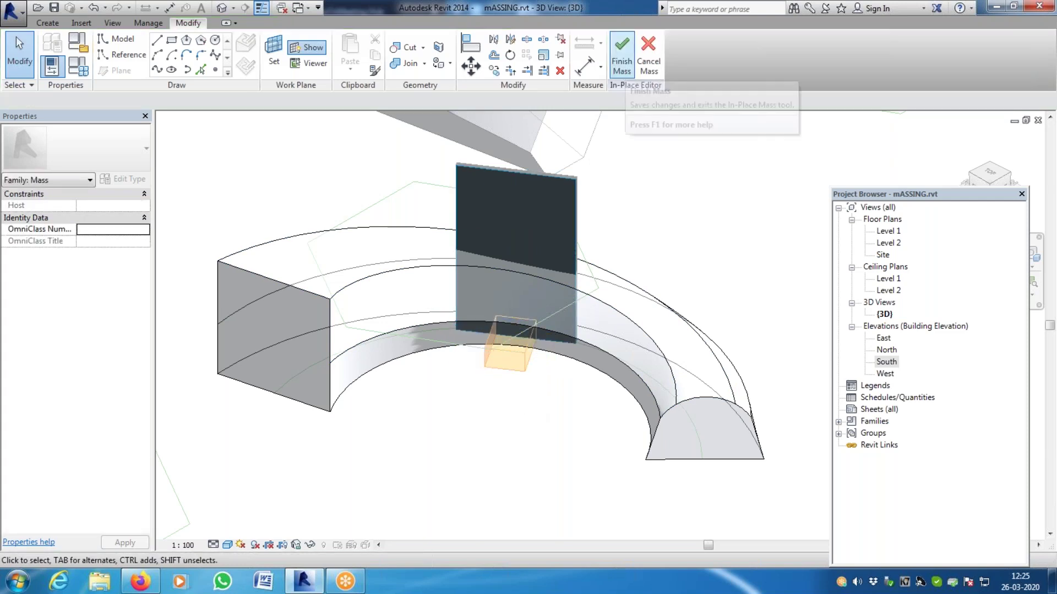
Create a void form from the rectangle on the wall, stretch it past the curved mass's inner face and try to finish the mass
left_click(524, 320)
left_click(673, 65)
left_click(682, 119)
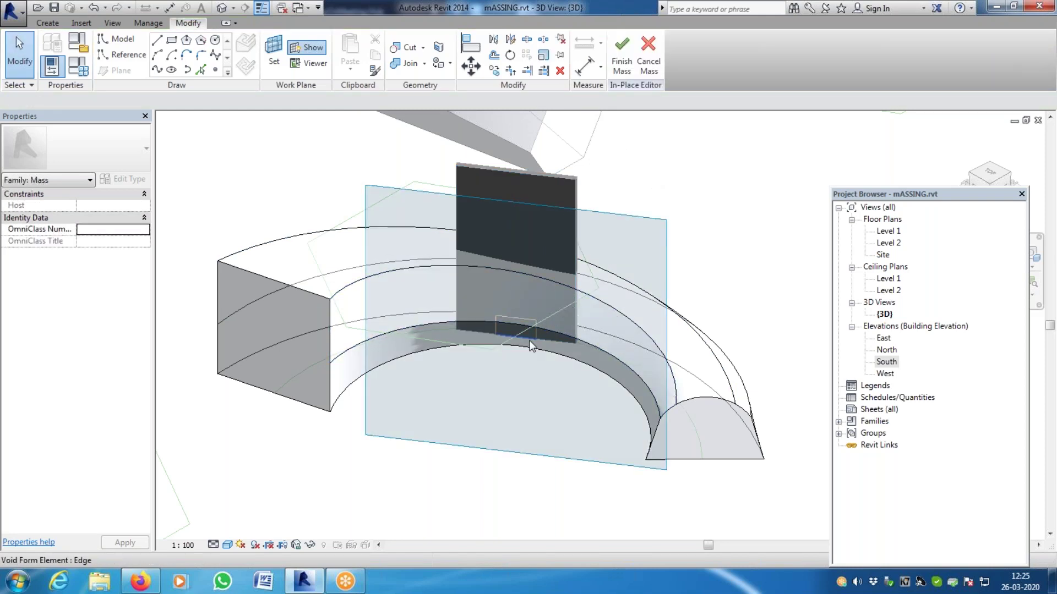
left_click(529, 340)
left_click_drag(530, 340, 498, 388)
left_click(667, 181)
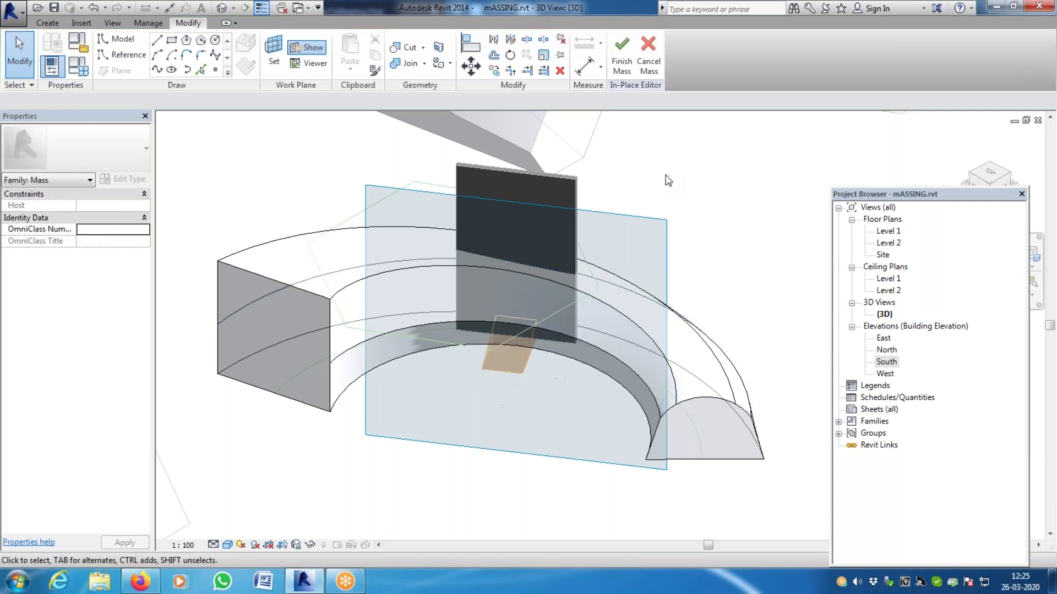
left_click(613, 48)
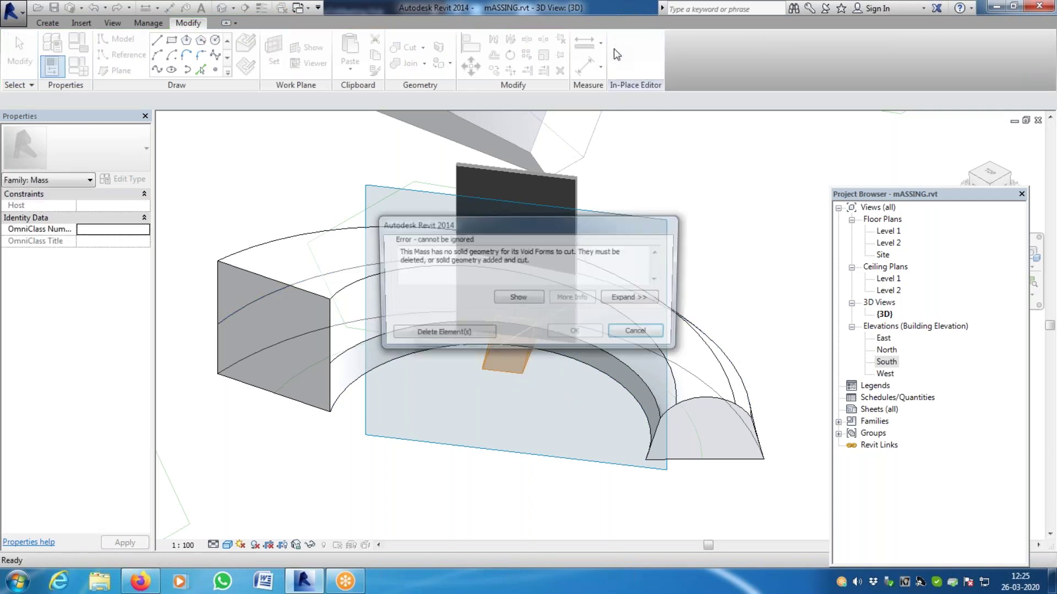
left_click(659, 337)
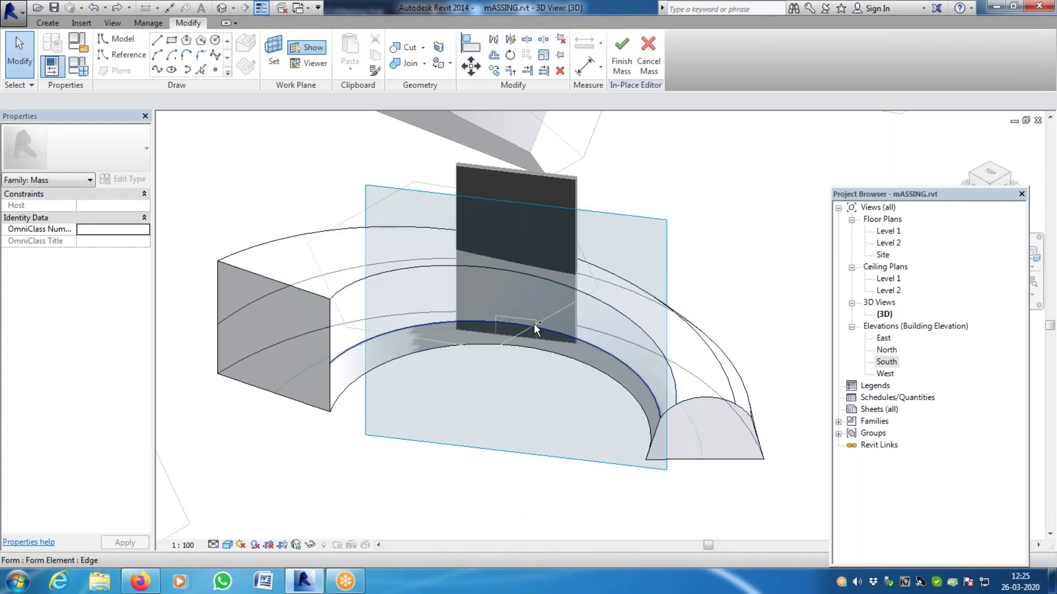
Create a void form from the rectangle again and stretch it to about 3683 mm past the curved mass's inner edge in the Level 1 plan
key("Tab")
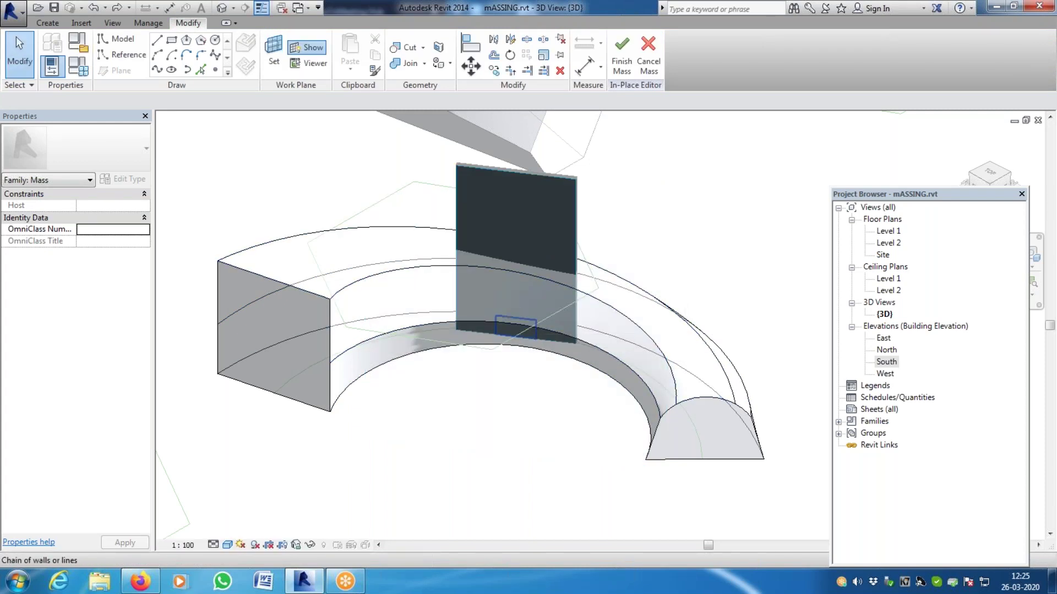
left_click(534, 337)
left_click(644, 71)
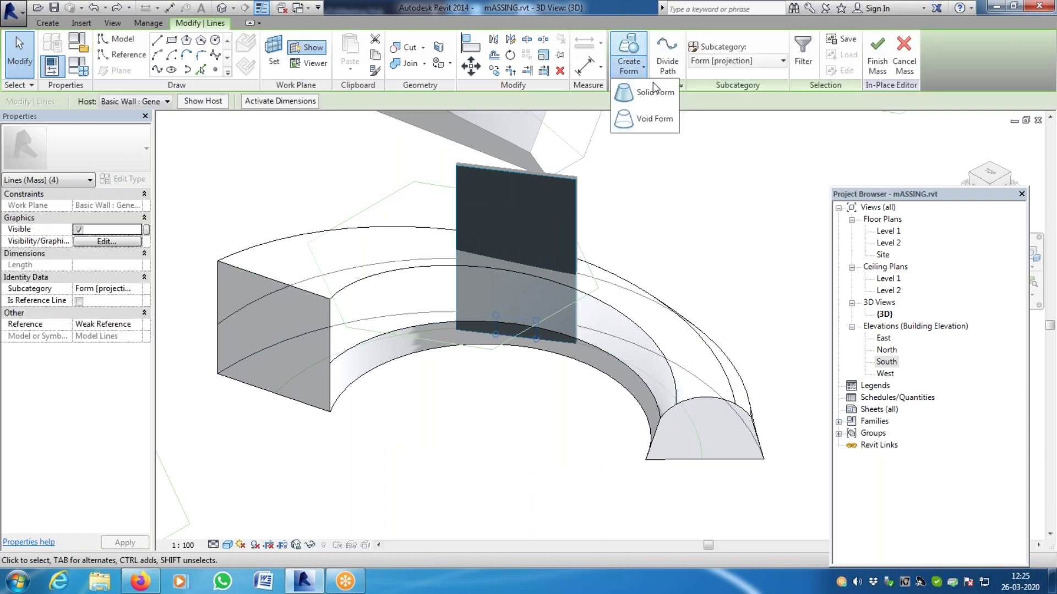
left_click(652, 119)
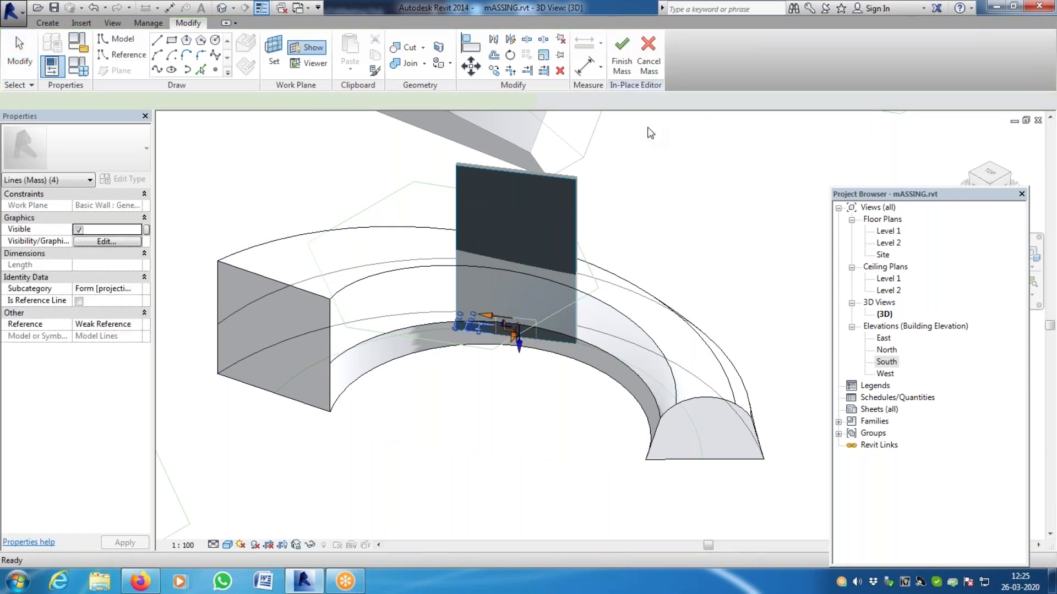
left_click(898, 231)
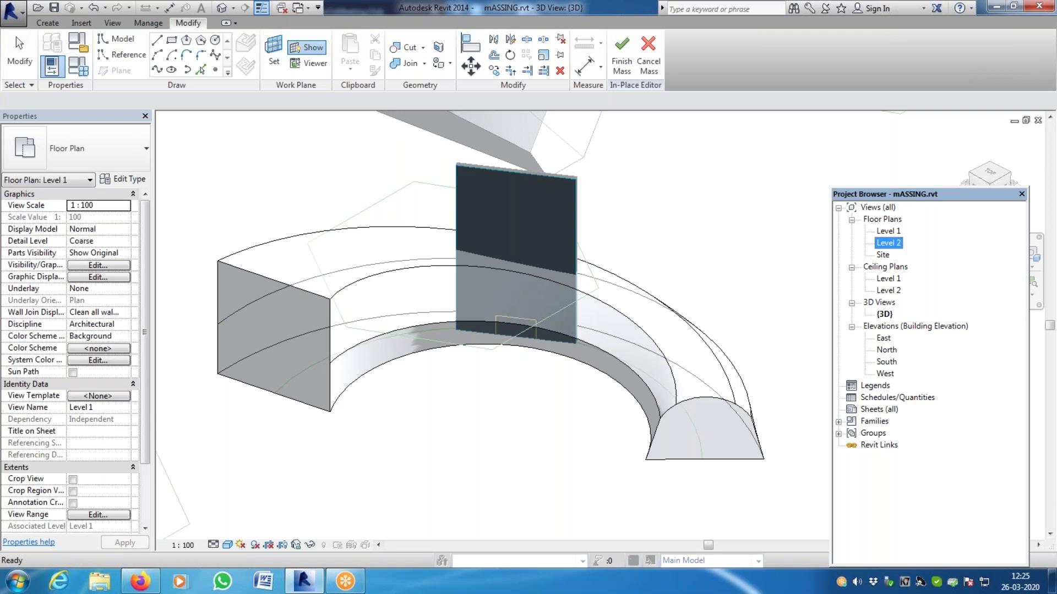
double_click(888, 231)
left_click(435, 375)
scroll(457, 380, "up", 4)
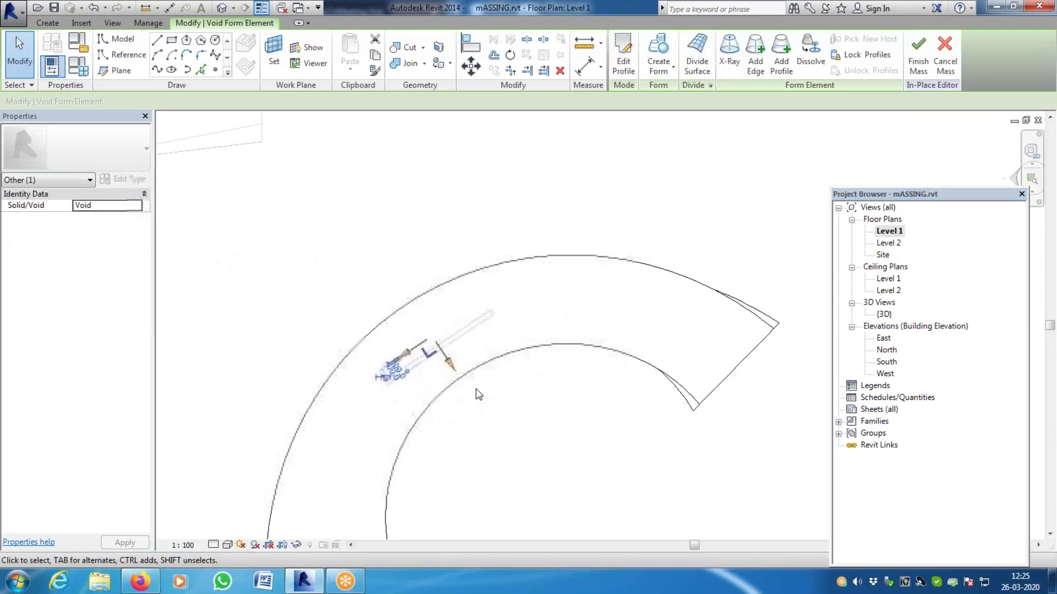
left_click_drag(453, 367, 517, 466)
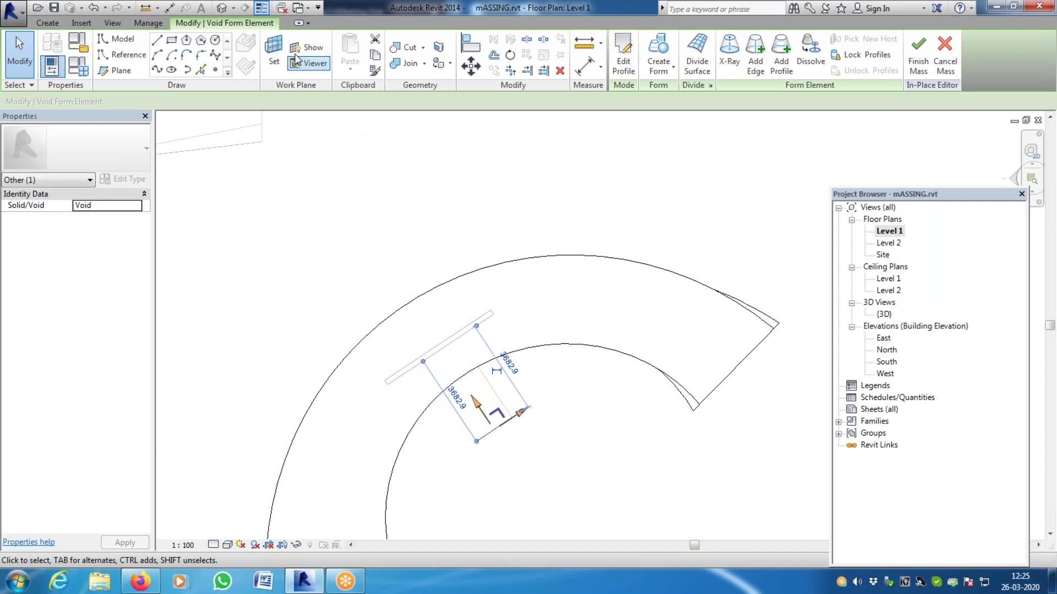
Try to finish the void-only mass from the 3D view, and quit the in-place mass discarding its changes
left_click(221, 8)
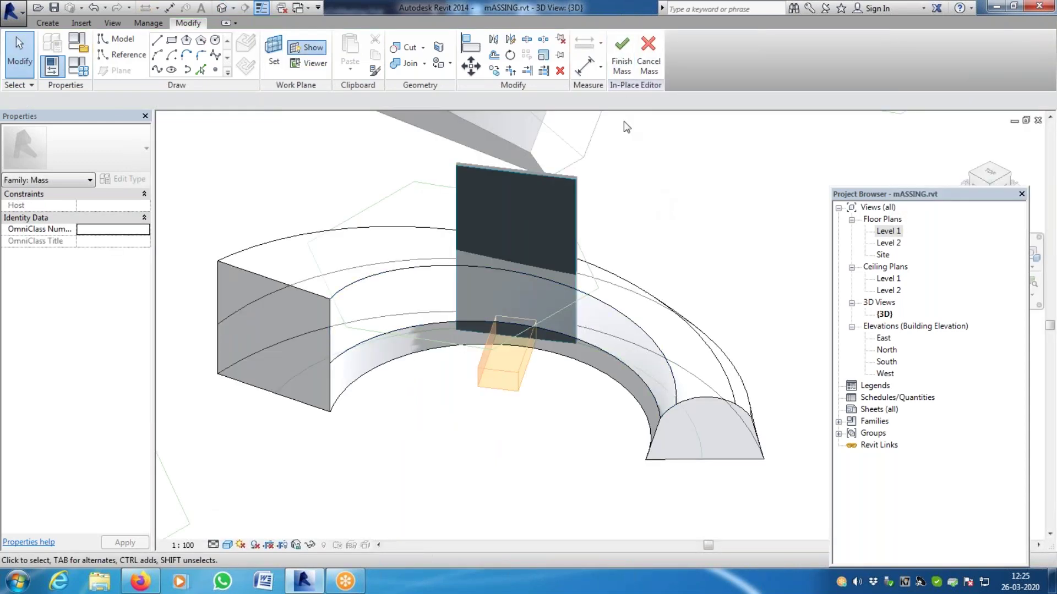
left_click(618, 56)
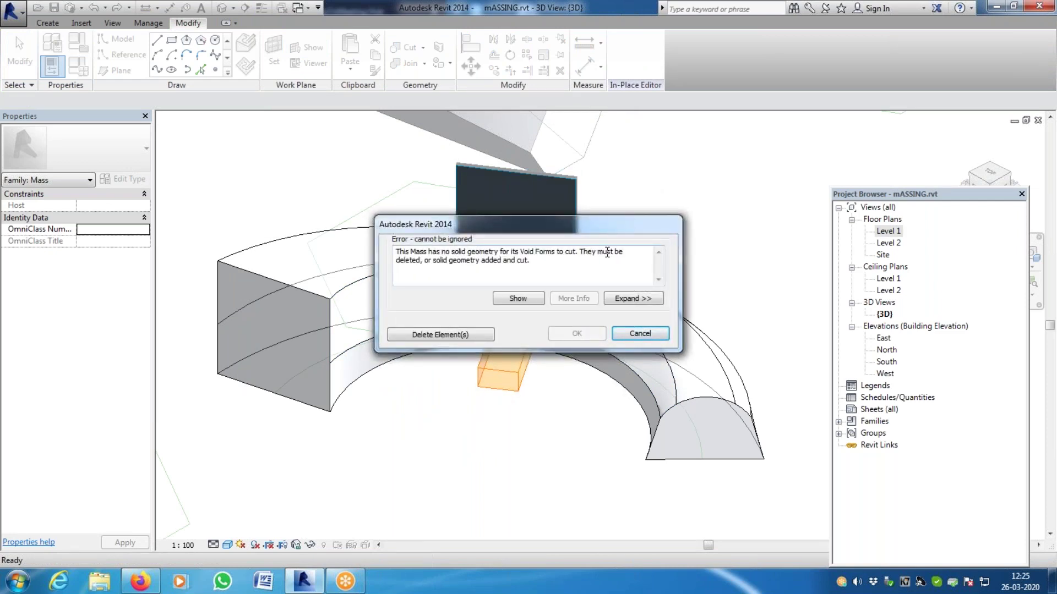
left_click(631, 334)
left_click(643, 50)
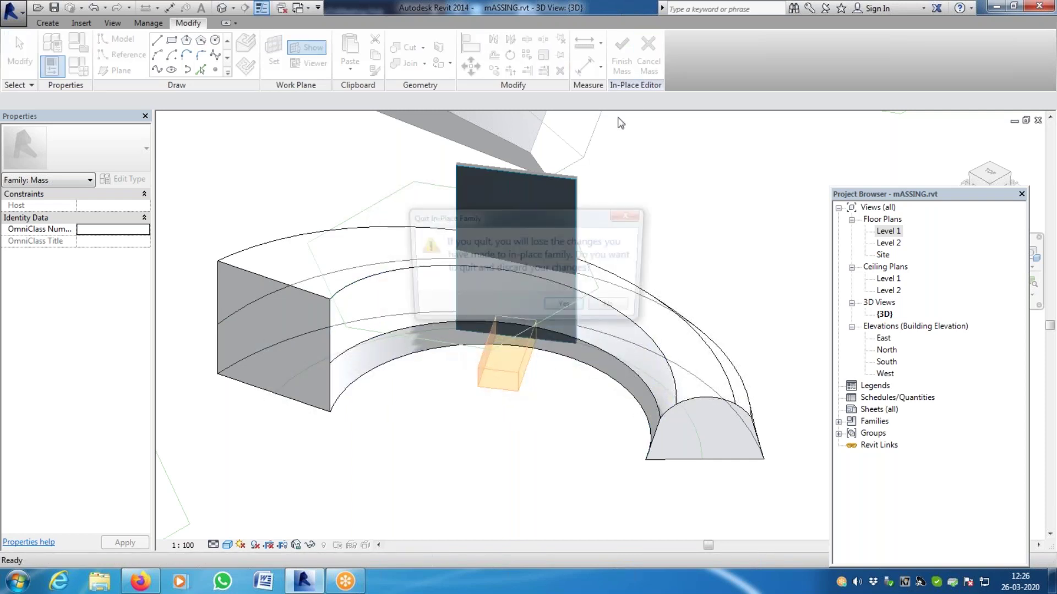
left_click(562, 304)
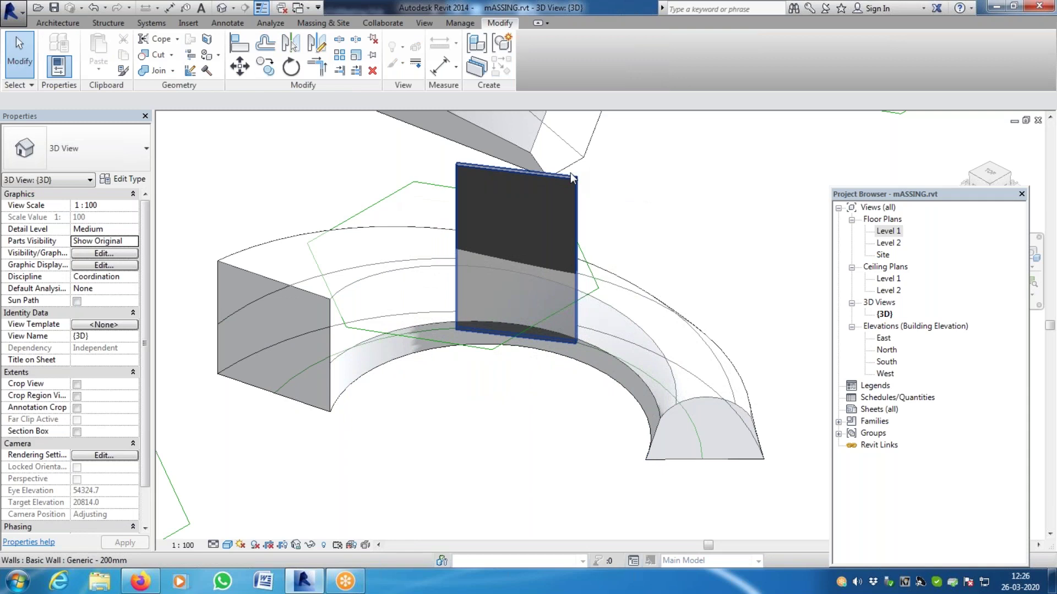
Edit the curved path mass in place and set the wall's front face as the work plane
left_click(660, 337)
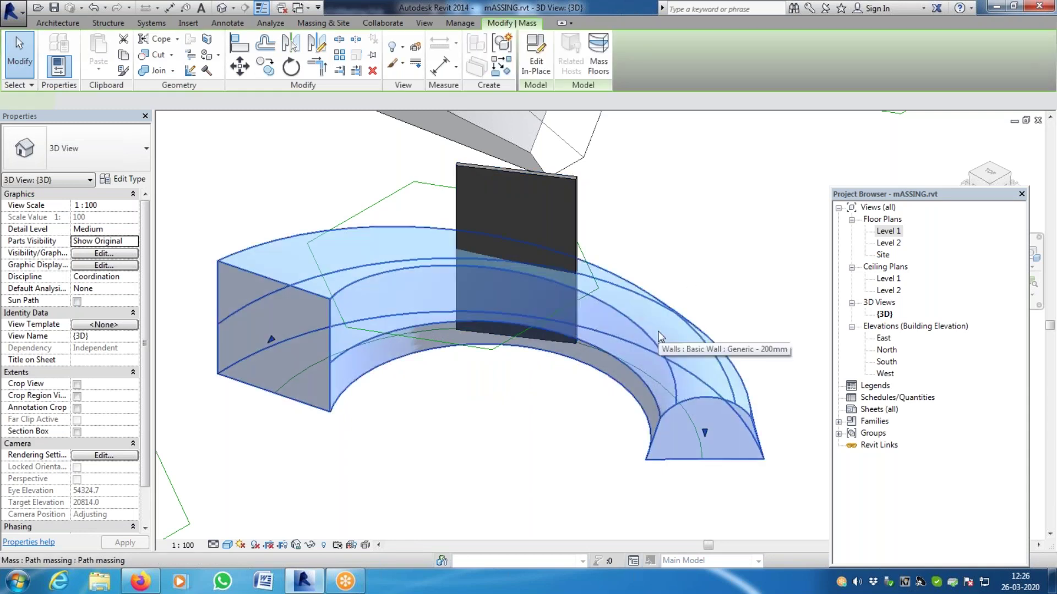
left_click(541, 65)
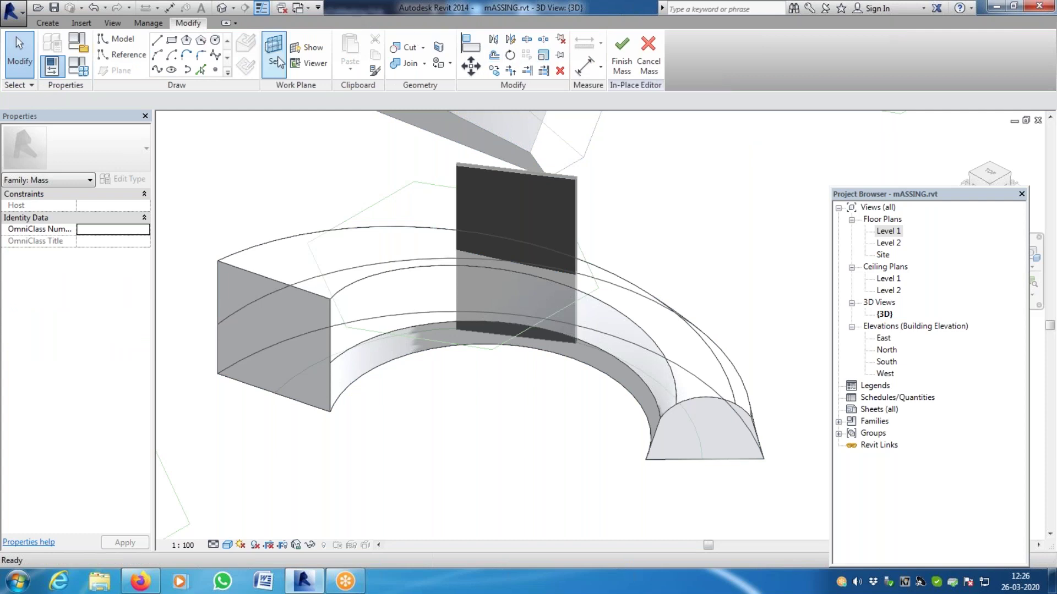
left_click(275, 57)
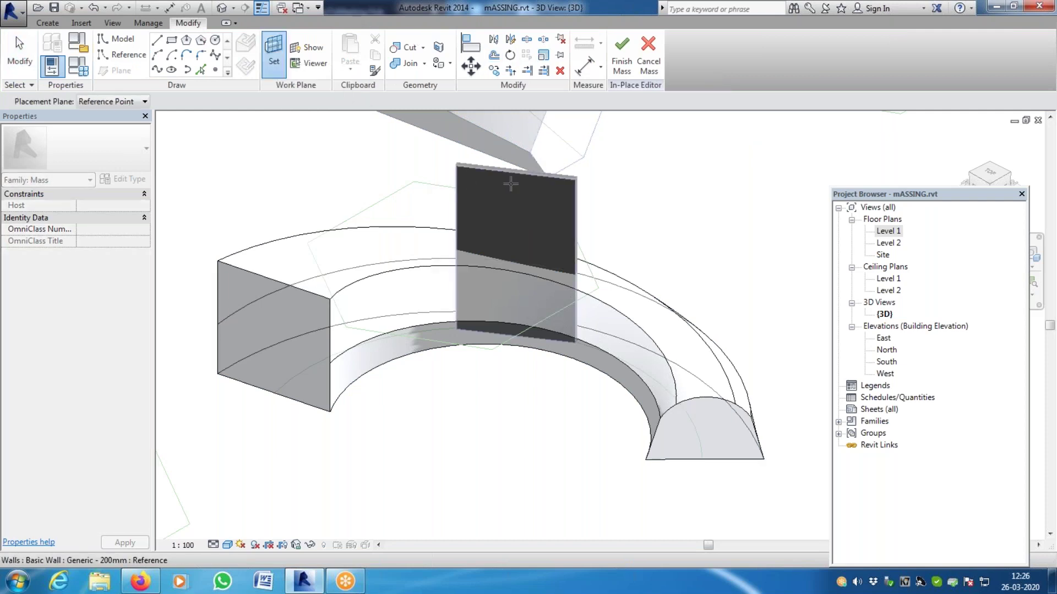
scroll(511, 184, "up", 6)
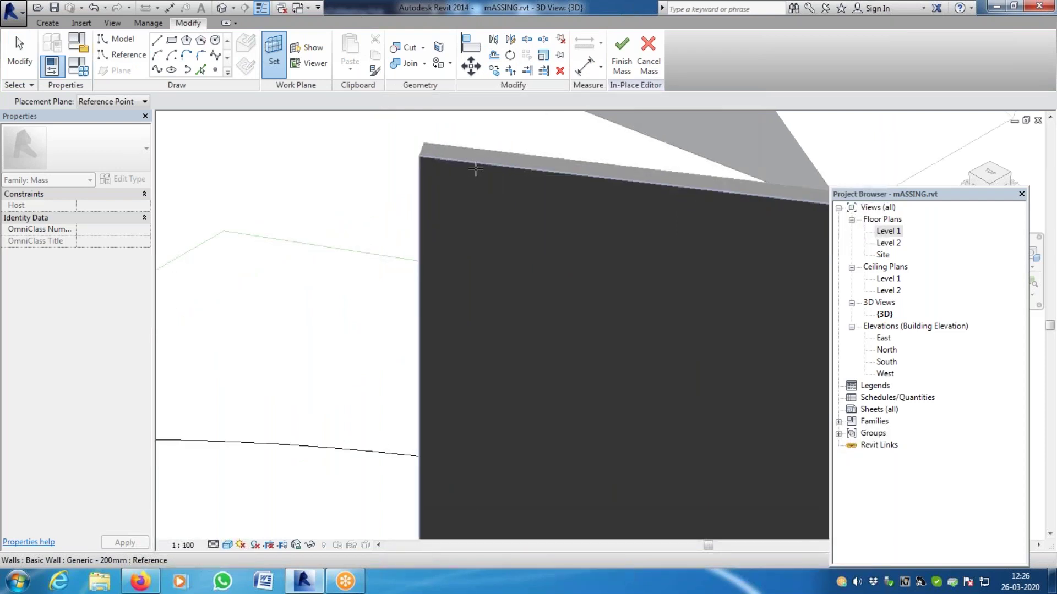
left_click(475, 169)
scroll(396, 238, "down", 6)
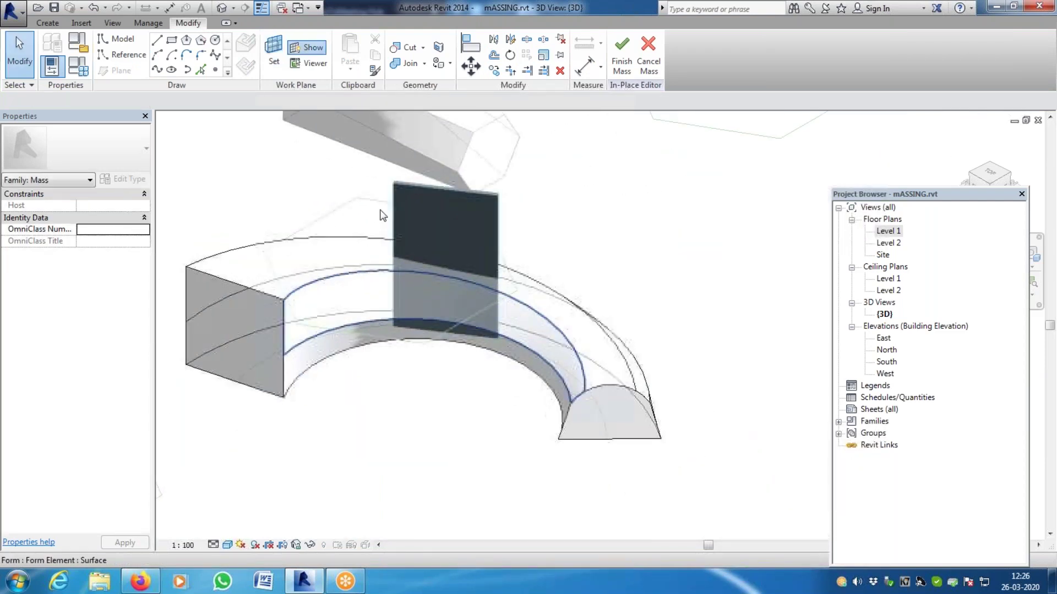
Sketch a small rectangle on the wall's face near its base
left_click(172, 41)
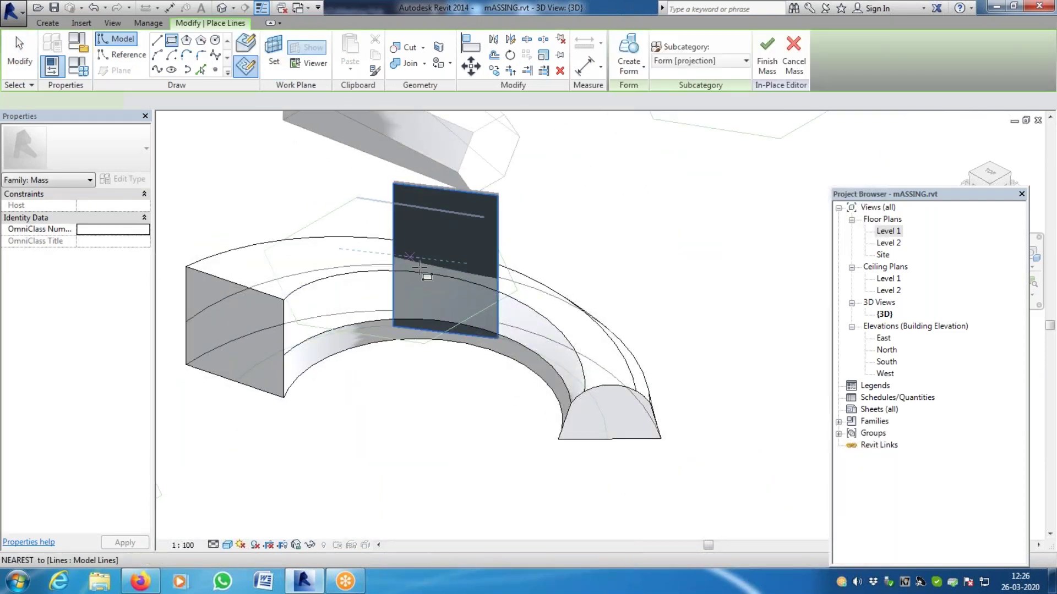
left_click(425, 306)
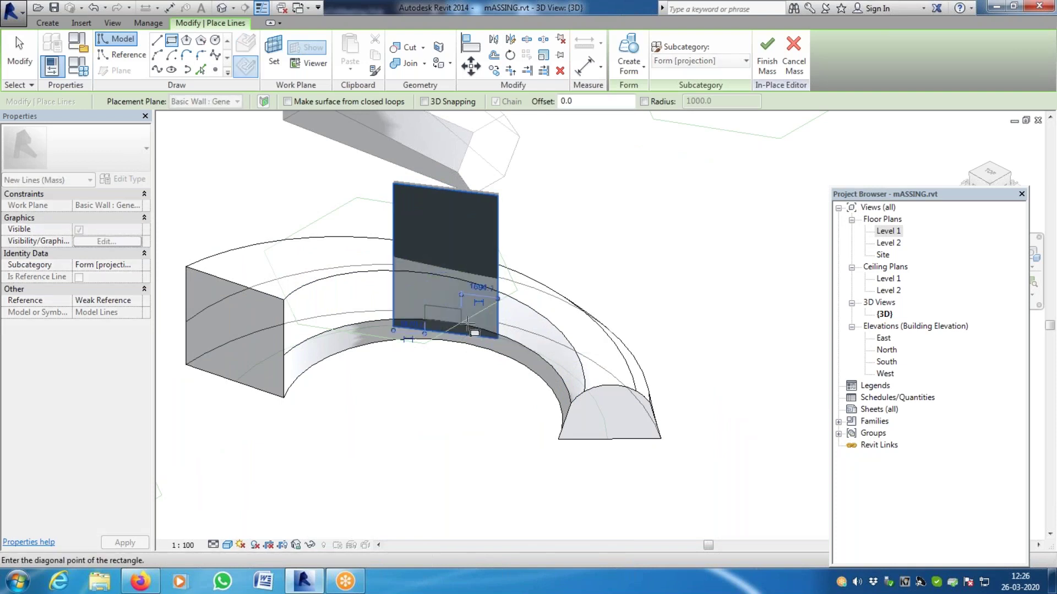
key("Escape")
key("Escape")
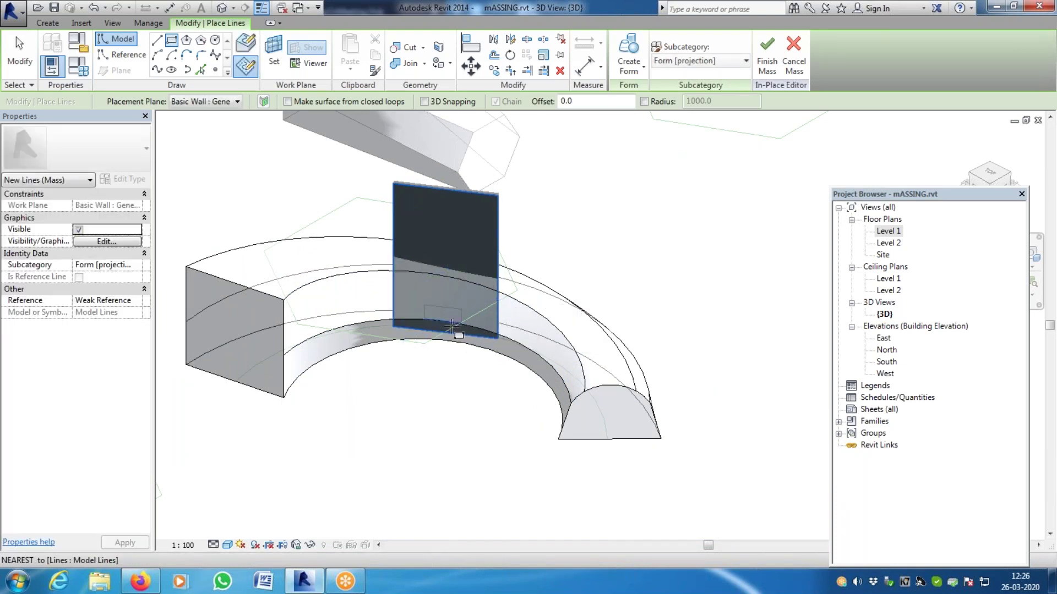
Select the rectangle's whole chain of lines and create a solid form from it
key("Tab")
left_click(466, 315)
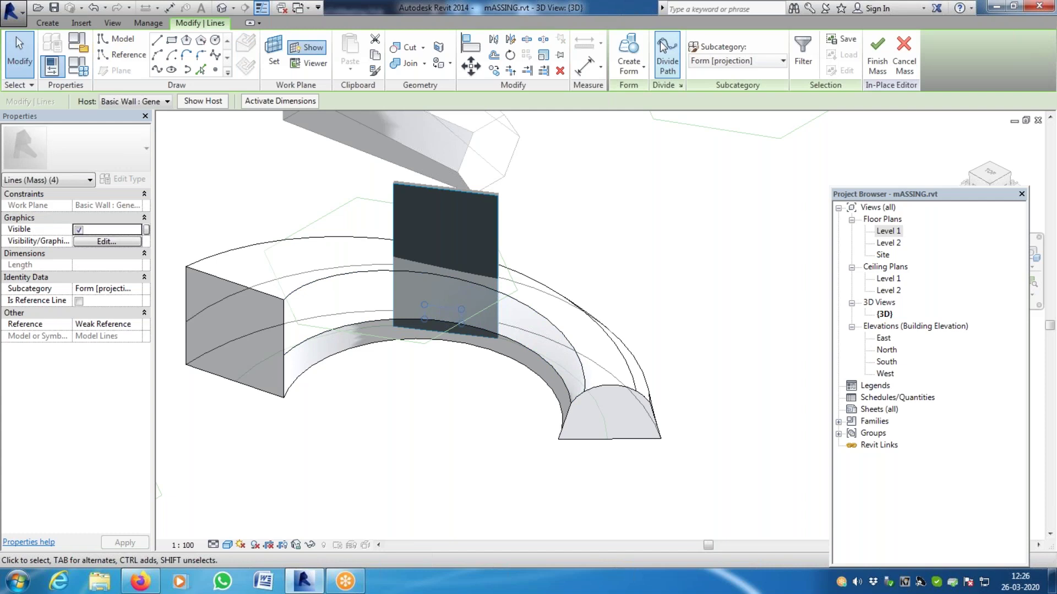
left_click(642, 75)
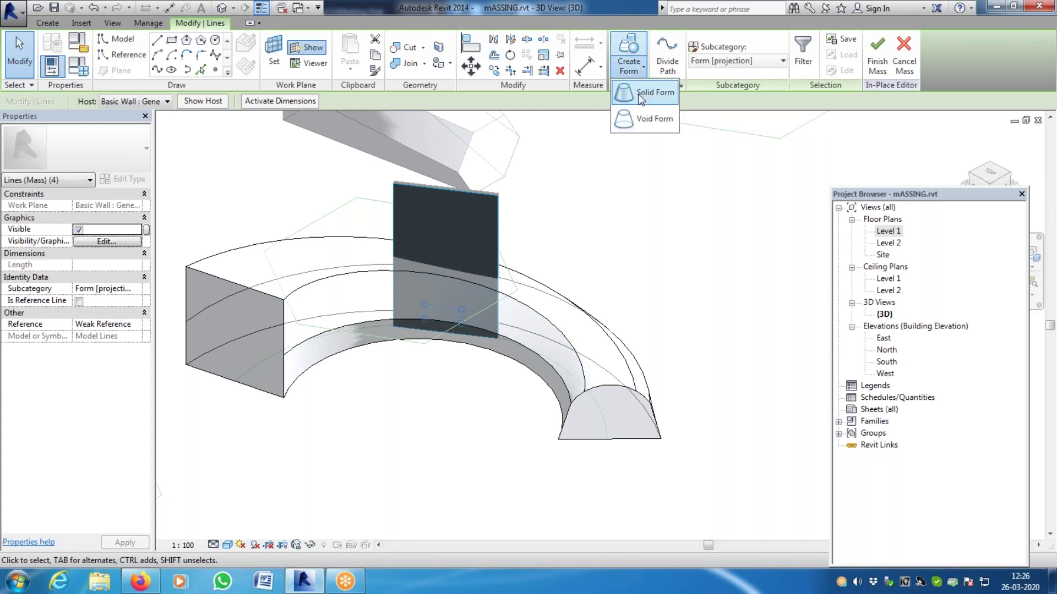
left_click(640, 98)
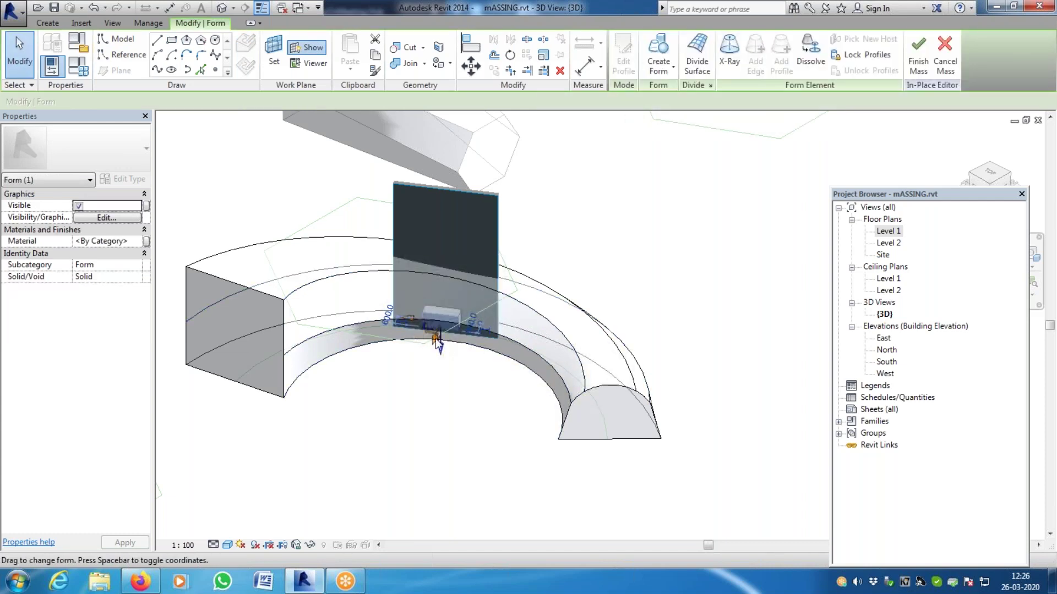
left_click(475, 386)
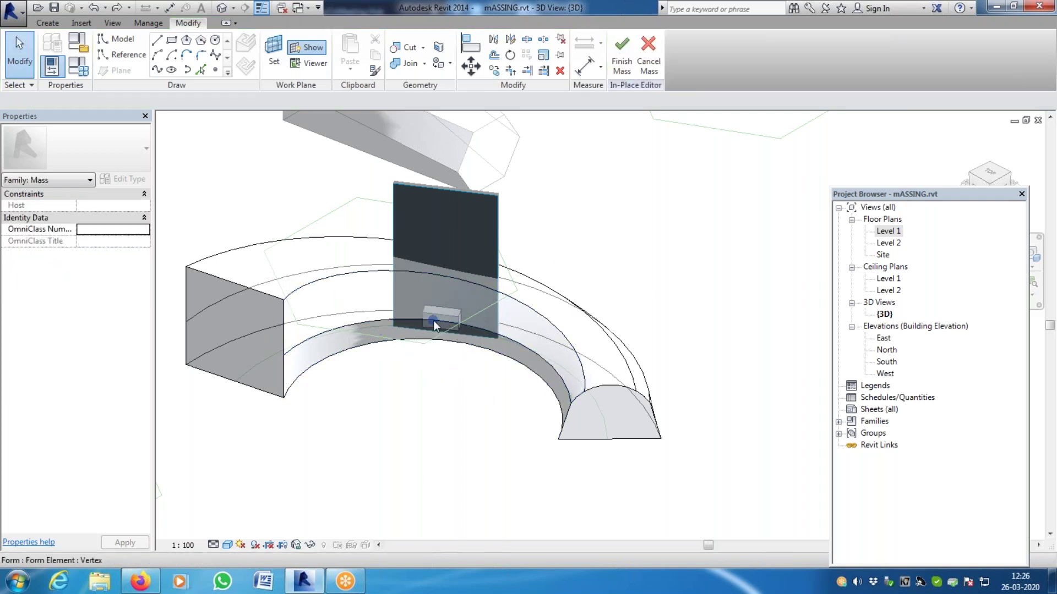
Check the new block's position in the Level 1 plan, return to the 3D view and finish the mass
double_click(896, 231)
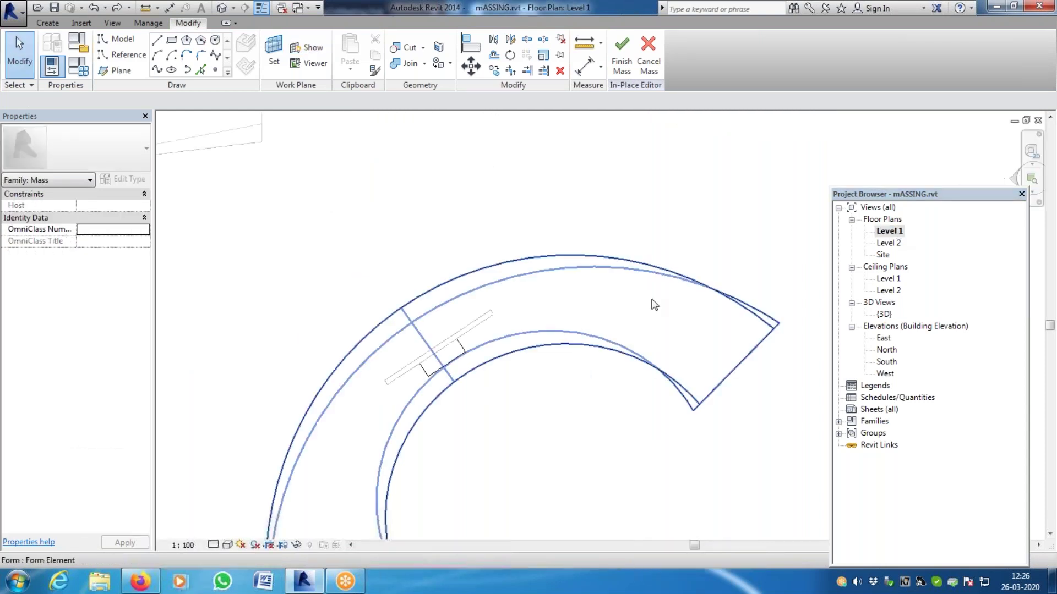
scroll(461, 395, "up", 1)
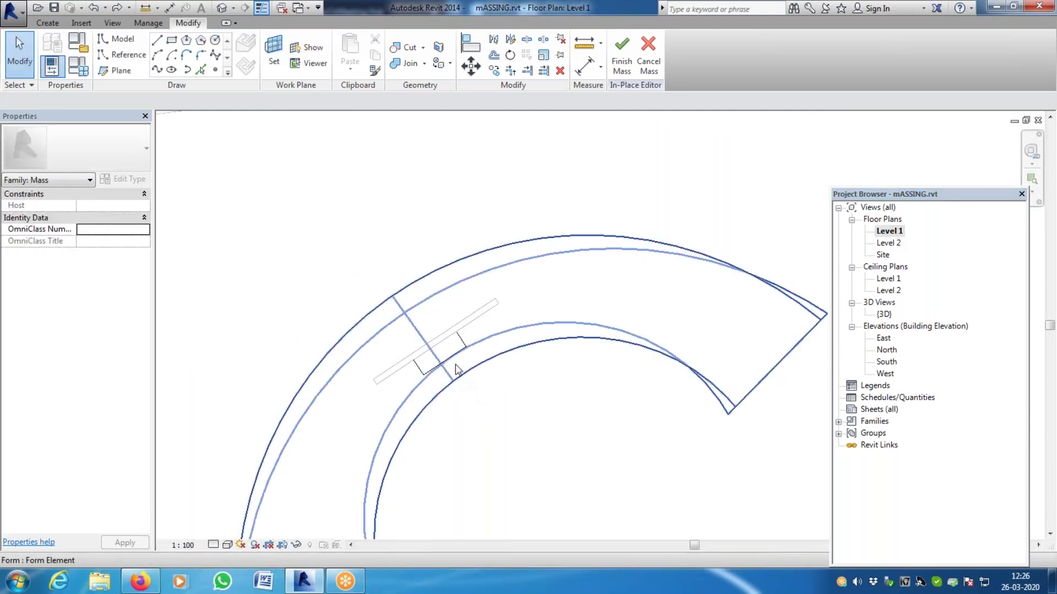
scroll(450, 364, "up", 2)
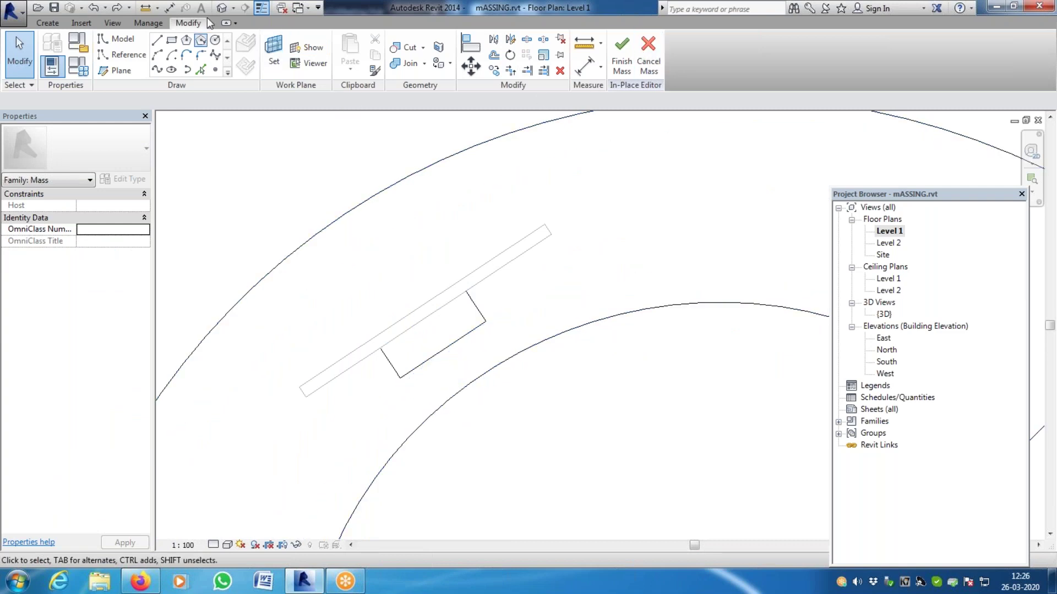
left_click(223, 8)
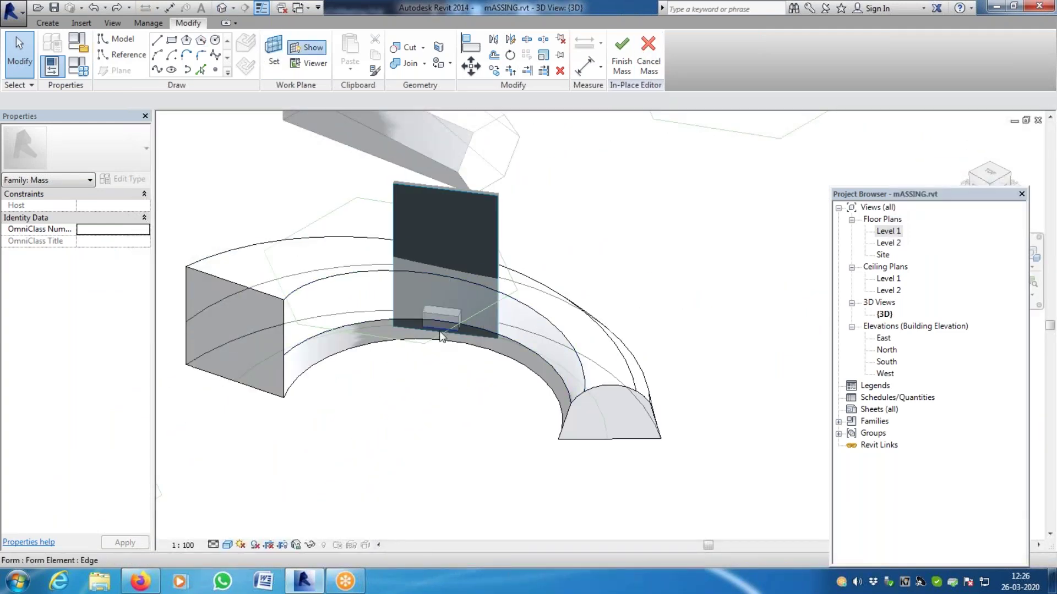
left_click(625, 48)
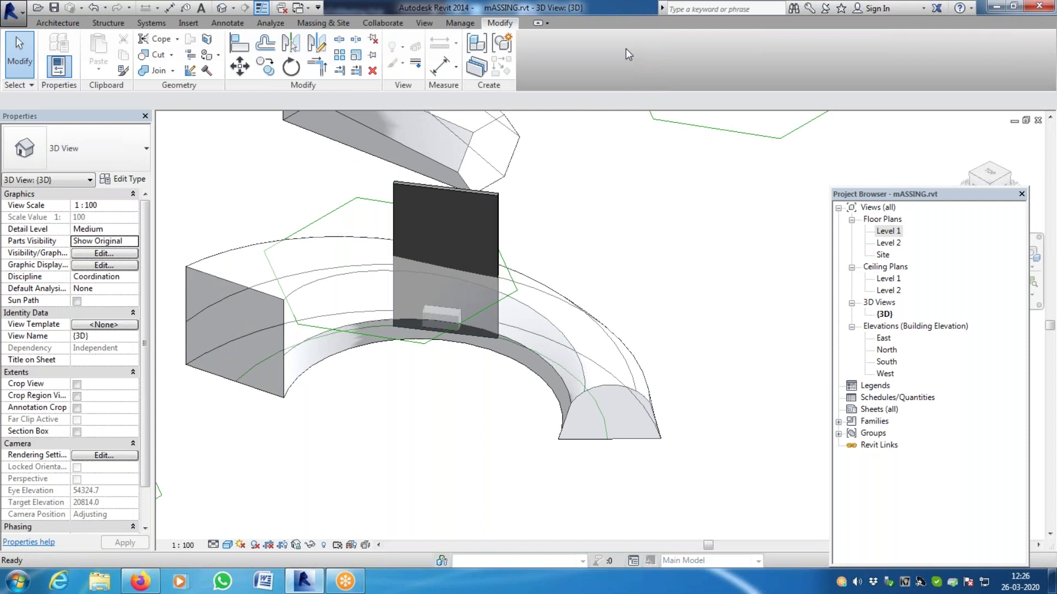
Try stretching the small block outward past the curved mass's inner face, and undo the stretch
scroll(556, 306, "up", 3)
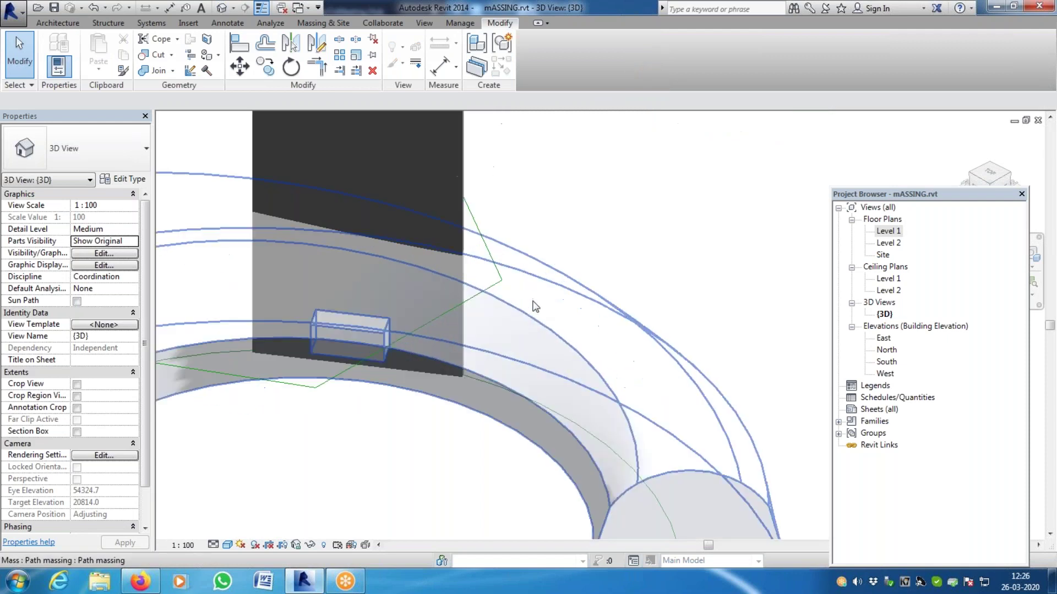
left_click(337, 352)
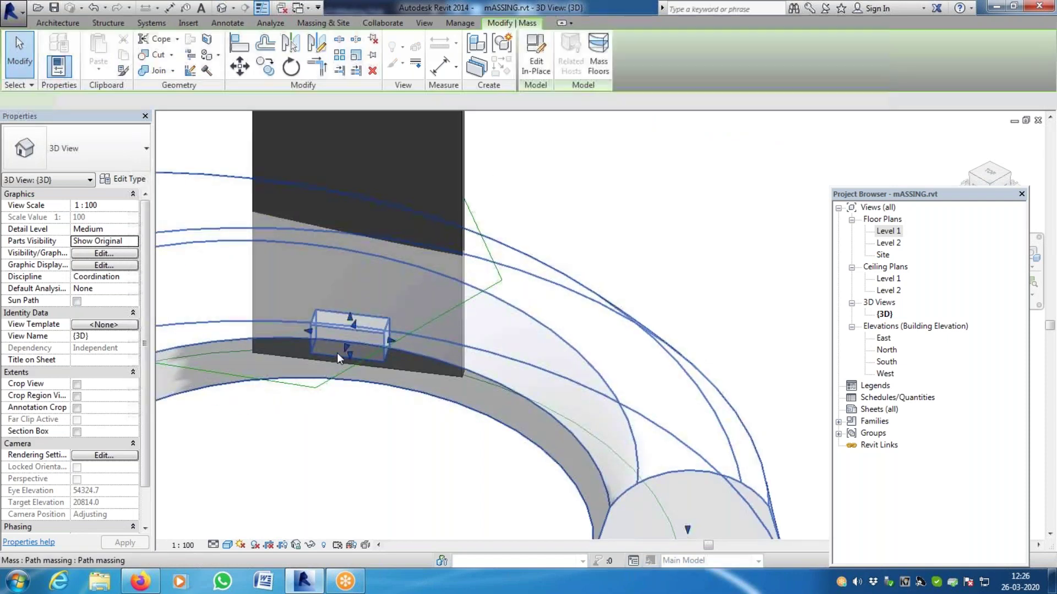
left_click_drag(345, 351, 337, 399)
left_click(354, 474)
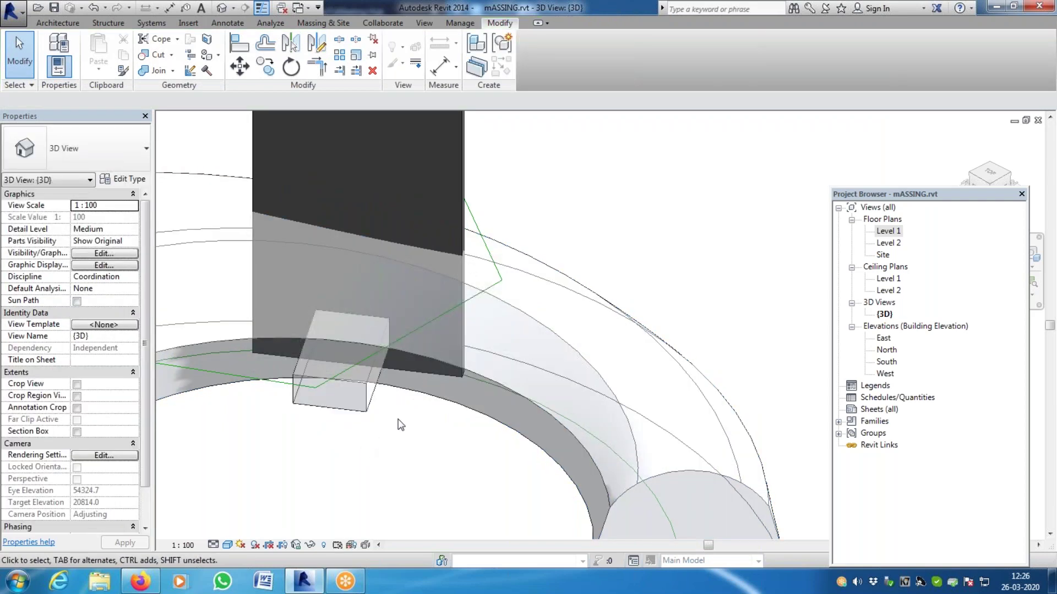
key("ctrl+z")
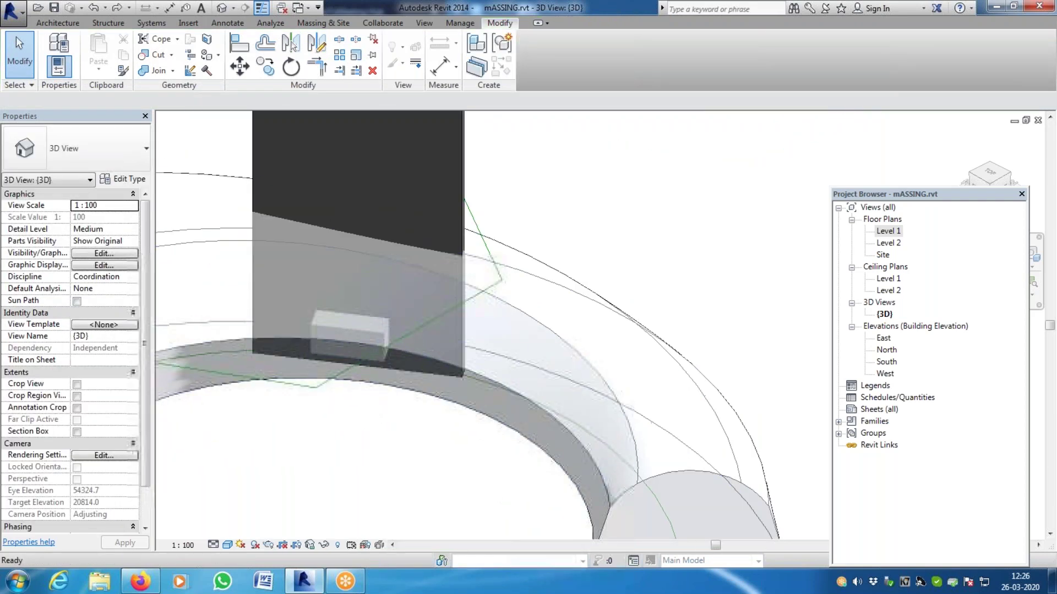
Reopen the path mass for editing, create a void form from the small rectangle's lines instead of the solid, and finish the mass
double_click(379, 326)
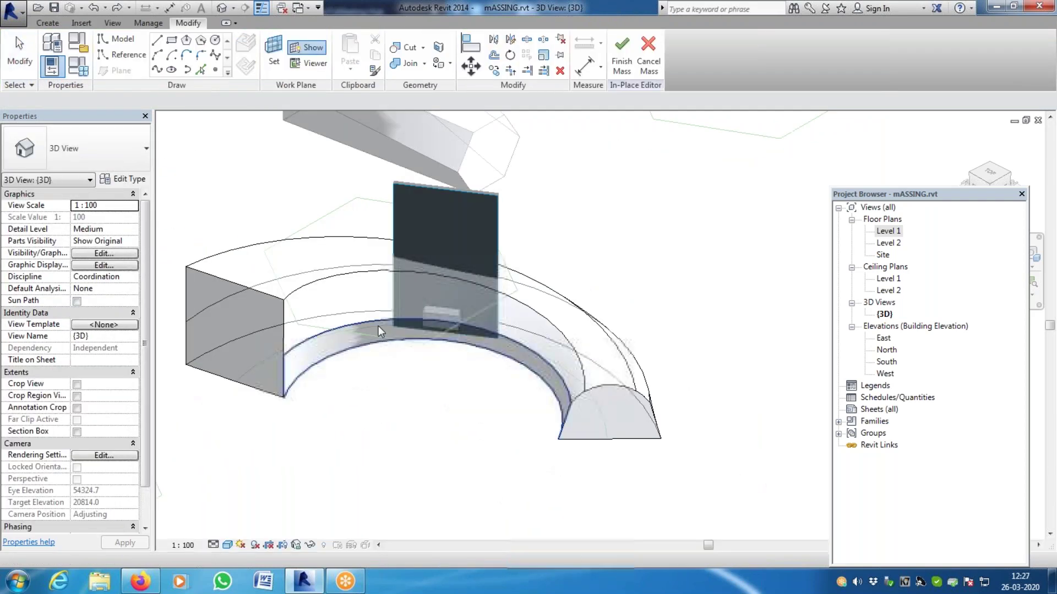
left_click(455, 314)
left_click(629, 70)
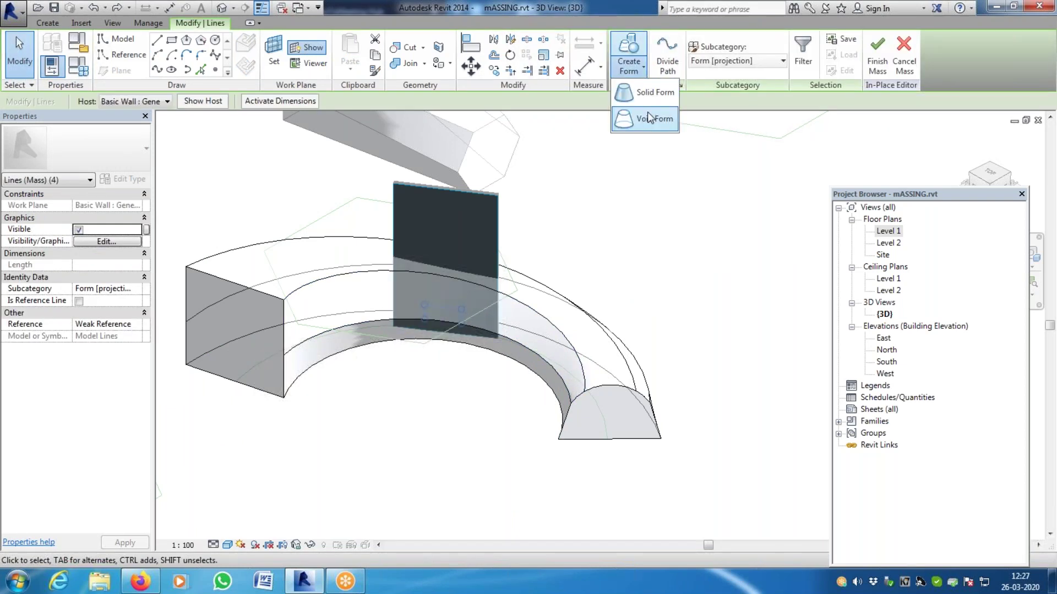
left_click(648, 116)
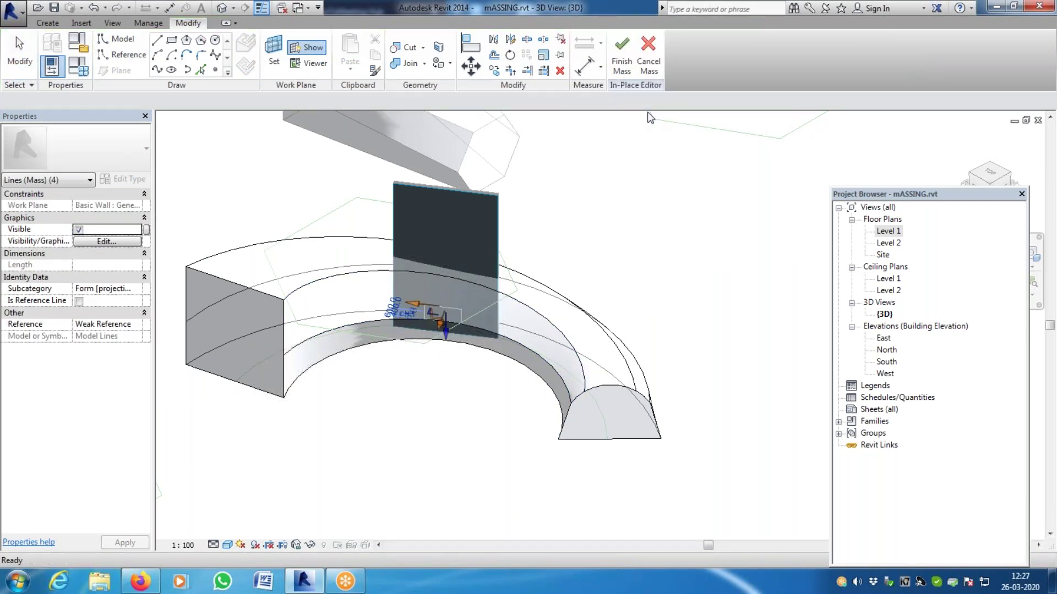
left_click(632, 194)
left_click(625, 58)
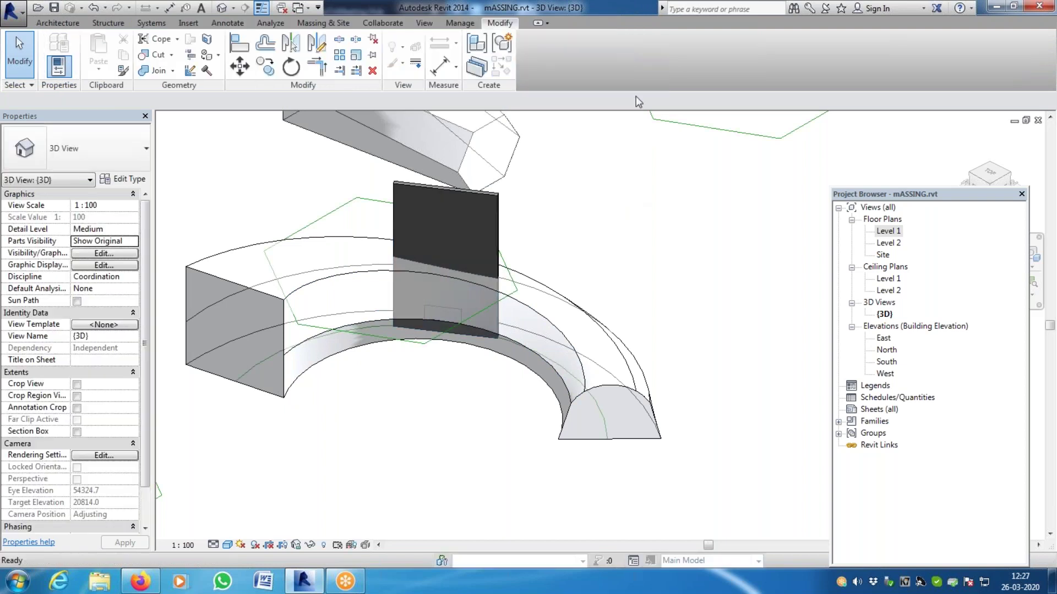
Check the void's position within the curved mass in the Level 1 plan, and return to the 3D view
double_click(896, 232)
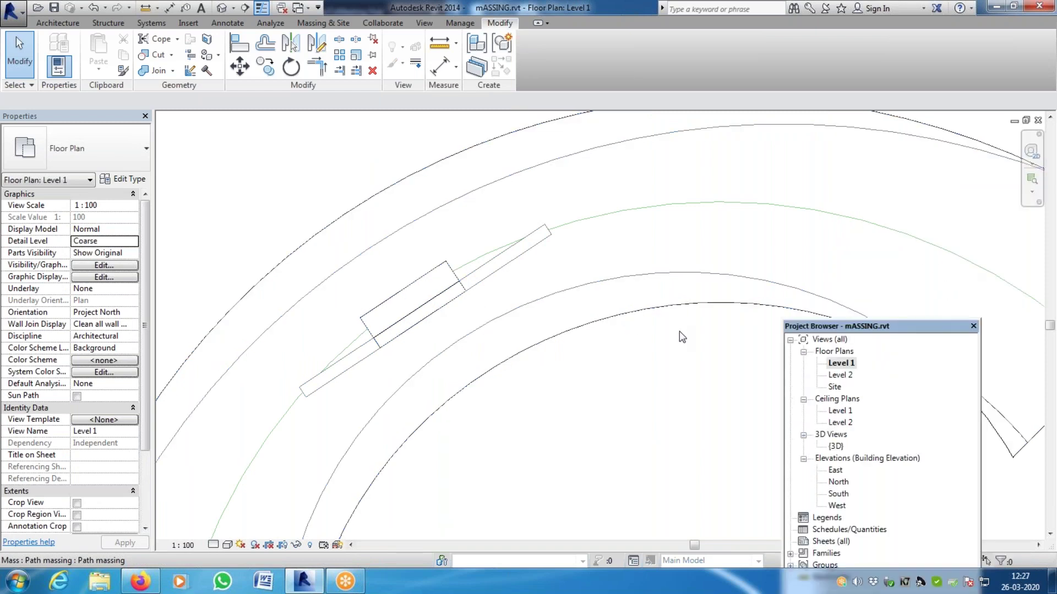
scroll(637, 356, "down", 5)
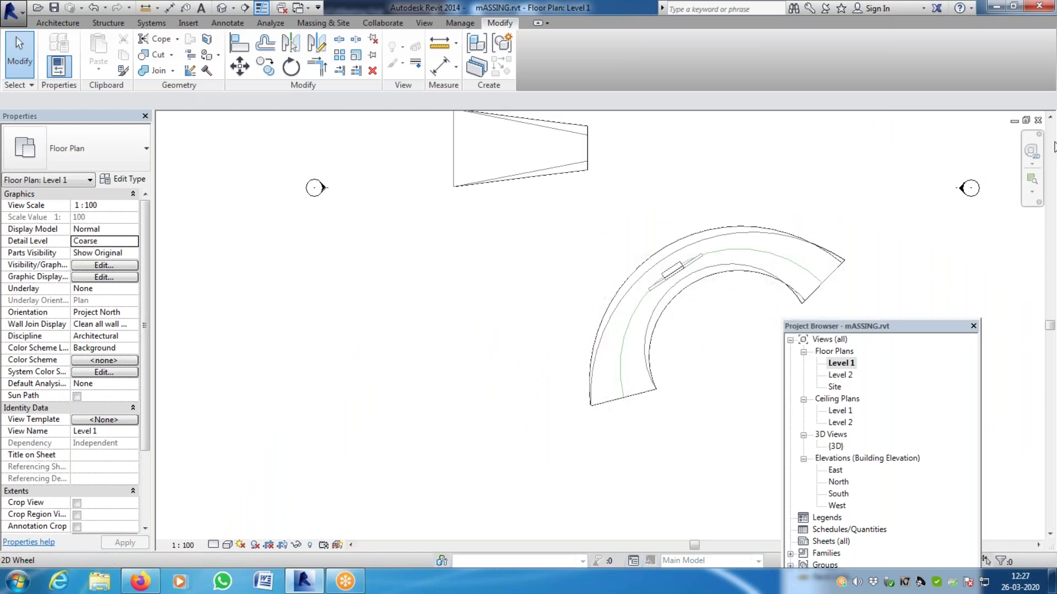
scroll(757, 277, "down", 3)
scroll(624, 277, "up", 6)
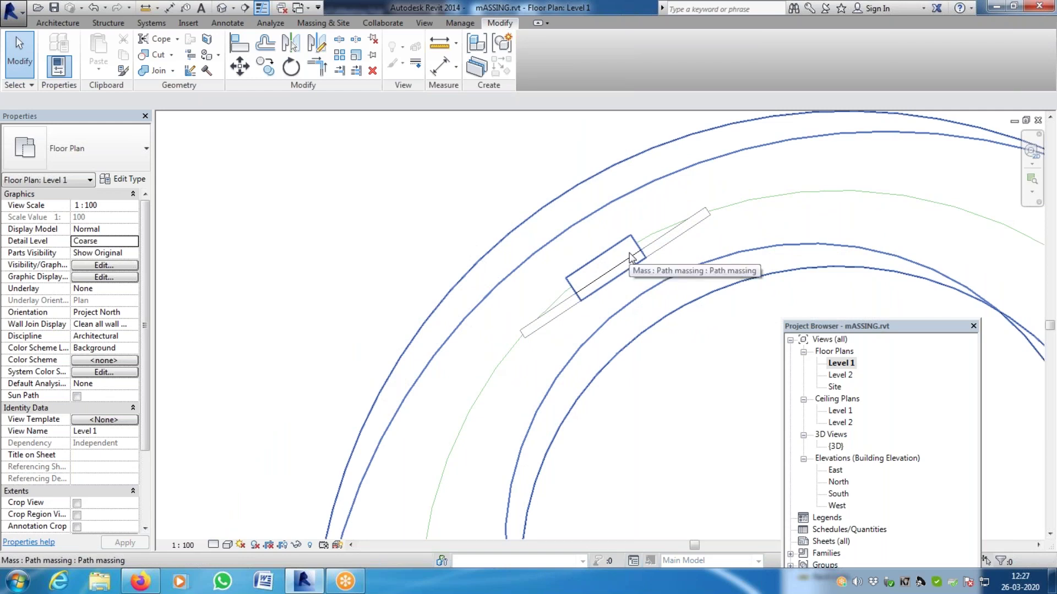
scroll(630, 256, "down", 8)
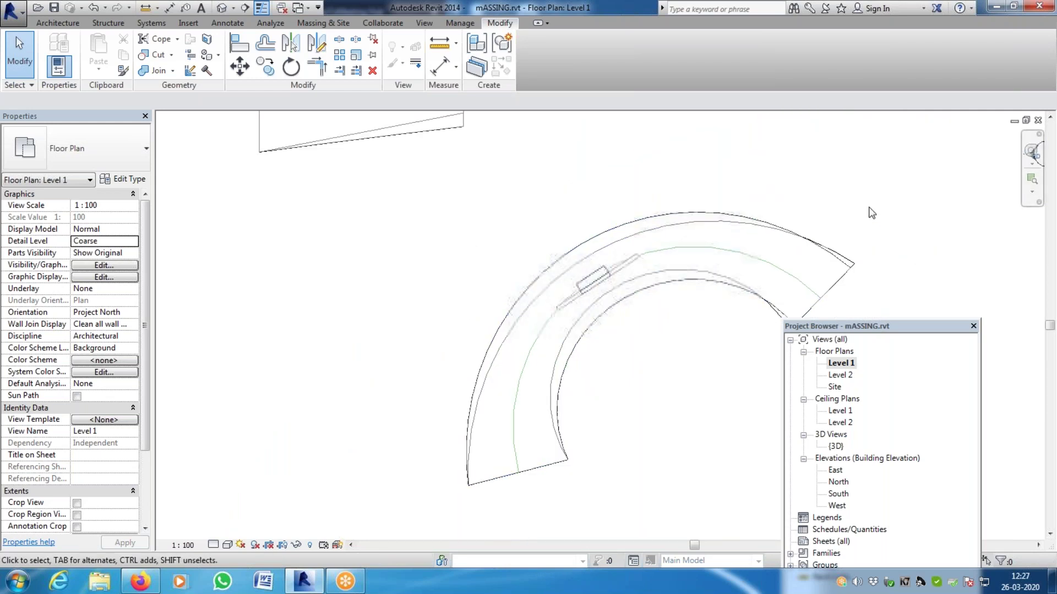
left_click(221, 9)
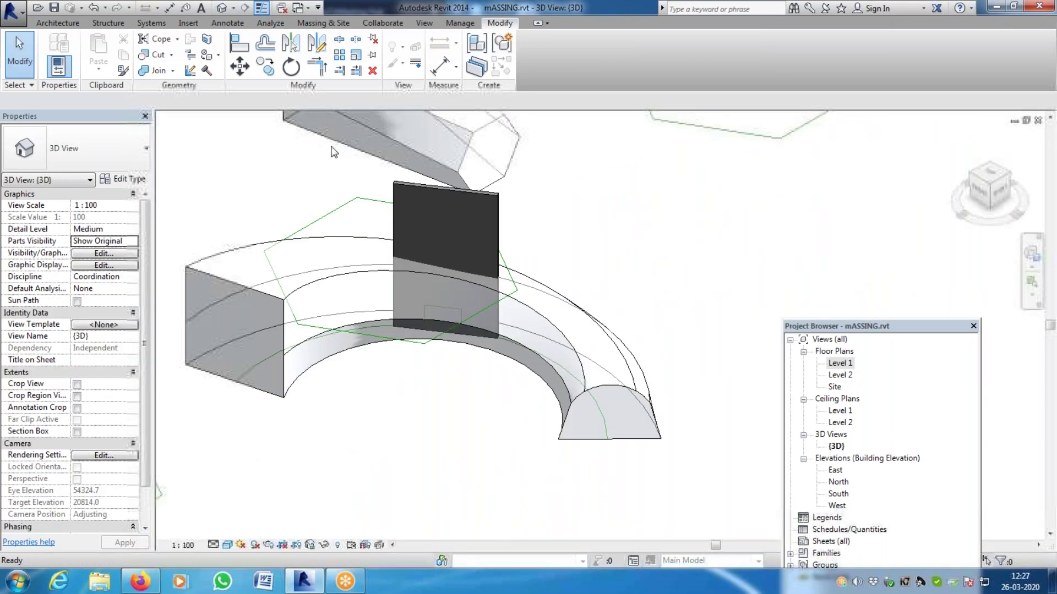
From the opposite side of the model, stretch the small void outward through the curved mass's outer face
left_click(992, 164)
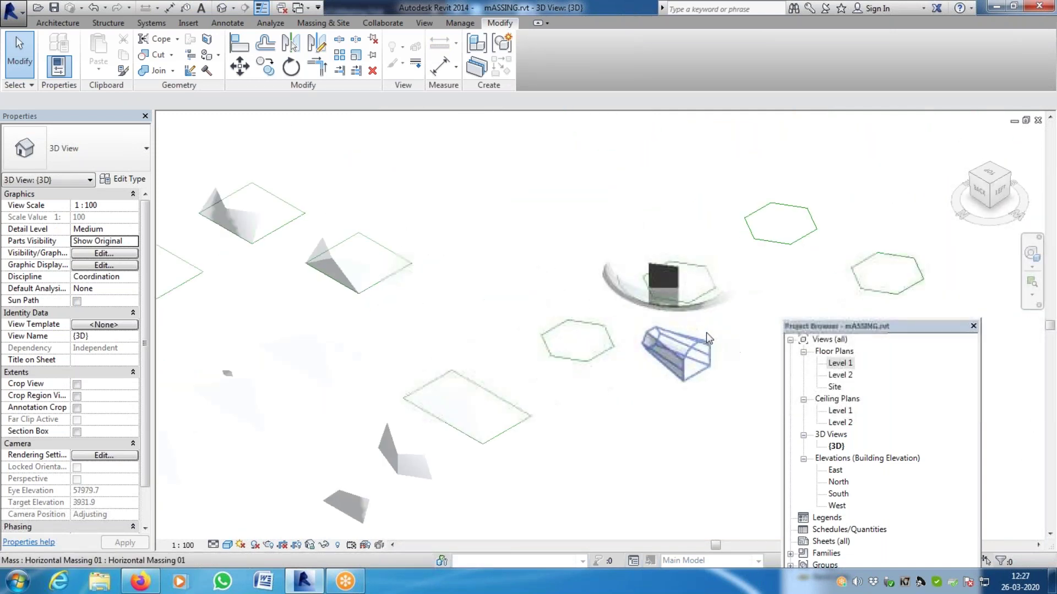
scroll(640, 306, "up", 10)
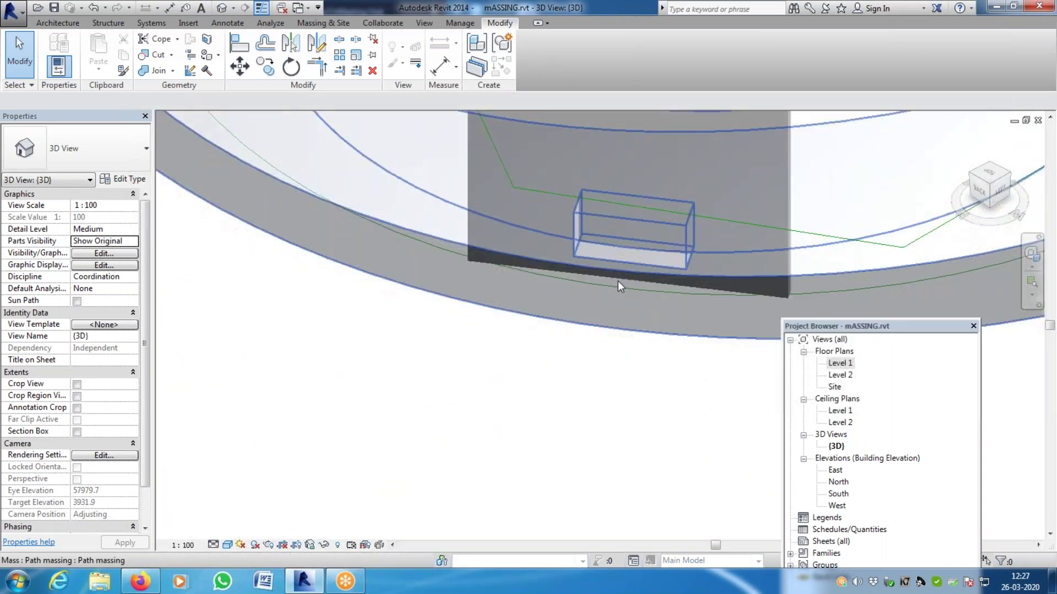
left_click(645, 220)
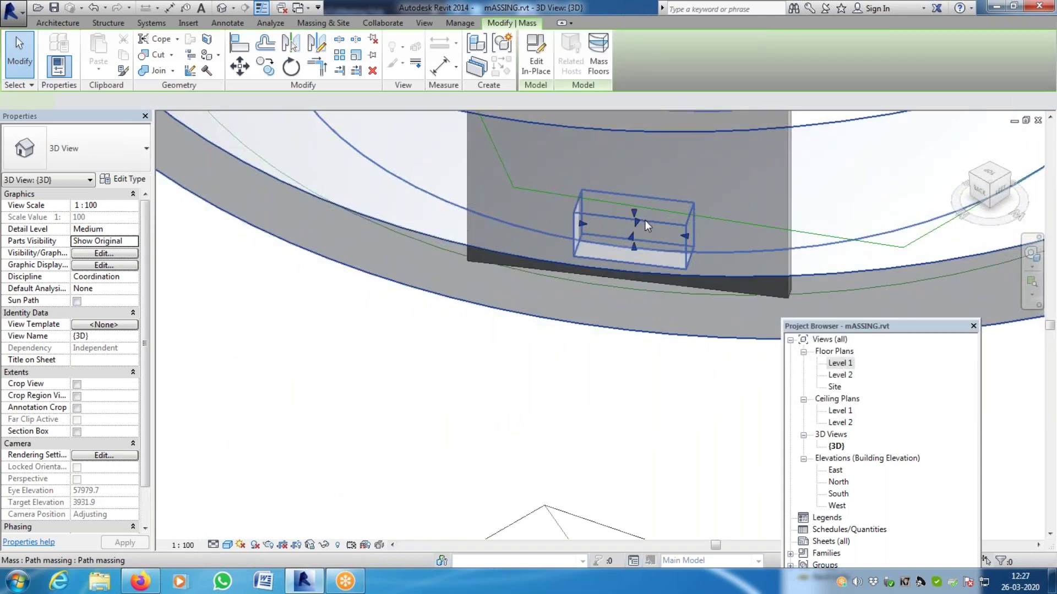
left_click_drag(631, 239, 628, 259)
left_click_drag(592, 347, 587, 358)
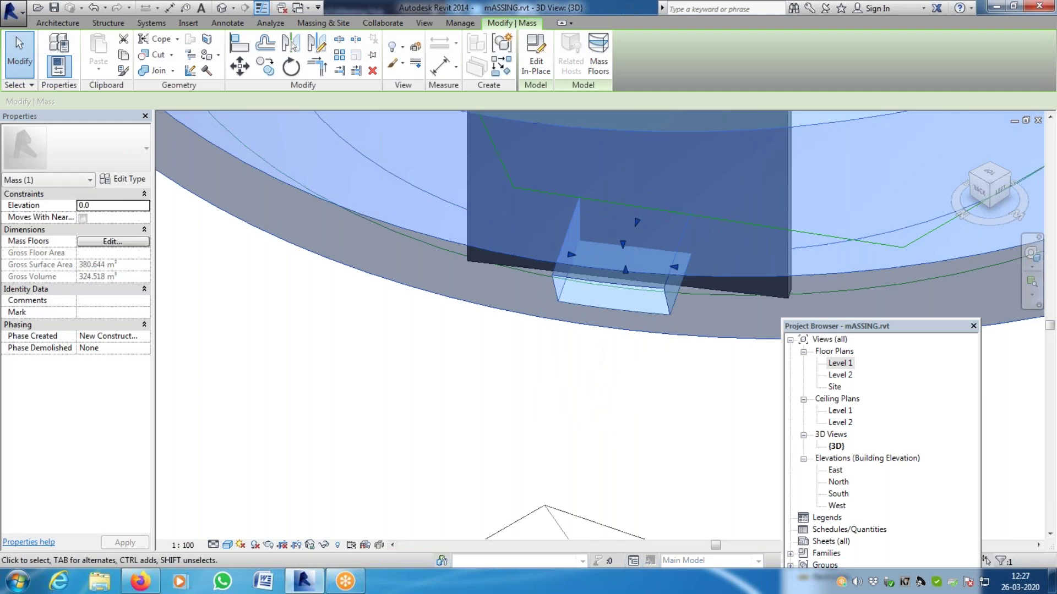
scroll(585, 376, "down", 6)
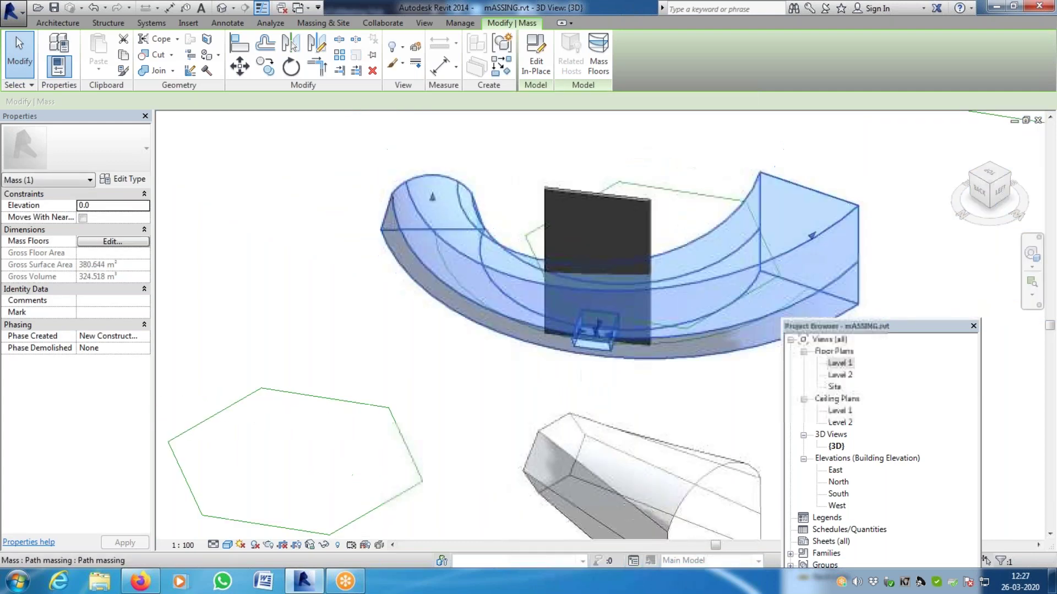
scroll(584, 364, "up", 3)
key("Escape")
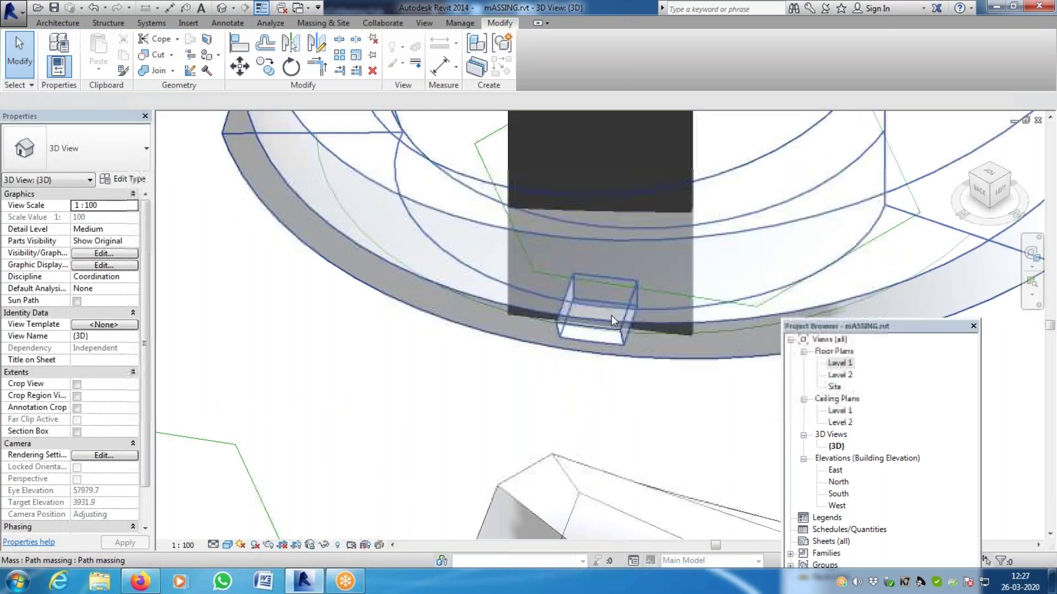
Stretch the void's opposite end through the curved mass's inner face
left_click(610, 279)
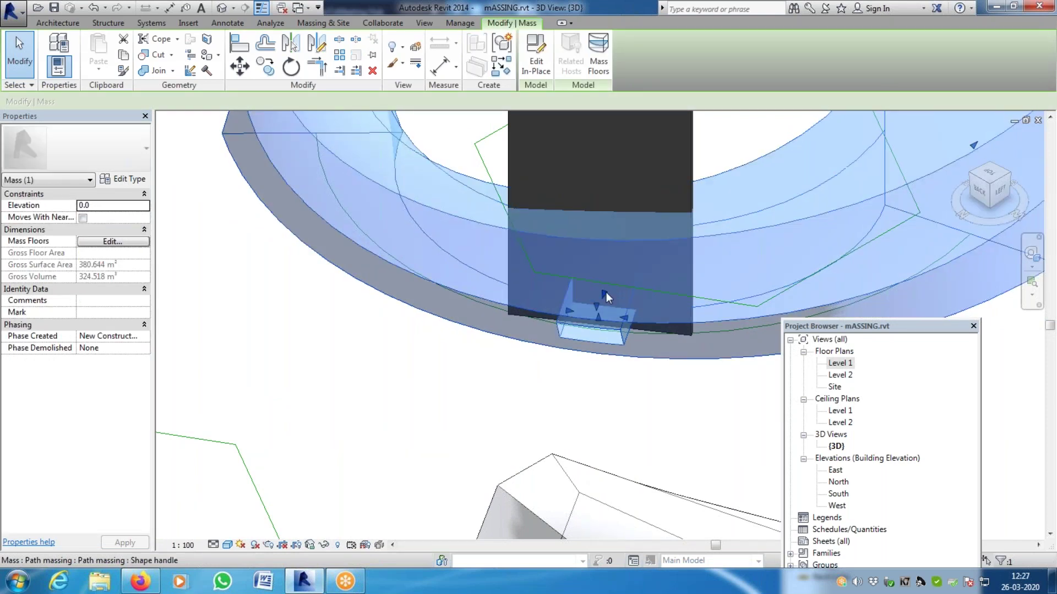
left_click_drag(602, 292, 642, 234)
left_click_drag(677, 167, 682, 154)
key("Escape")
Delete the wall that hosted the void's sketch
scroll(574, 255, "down", 4)
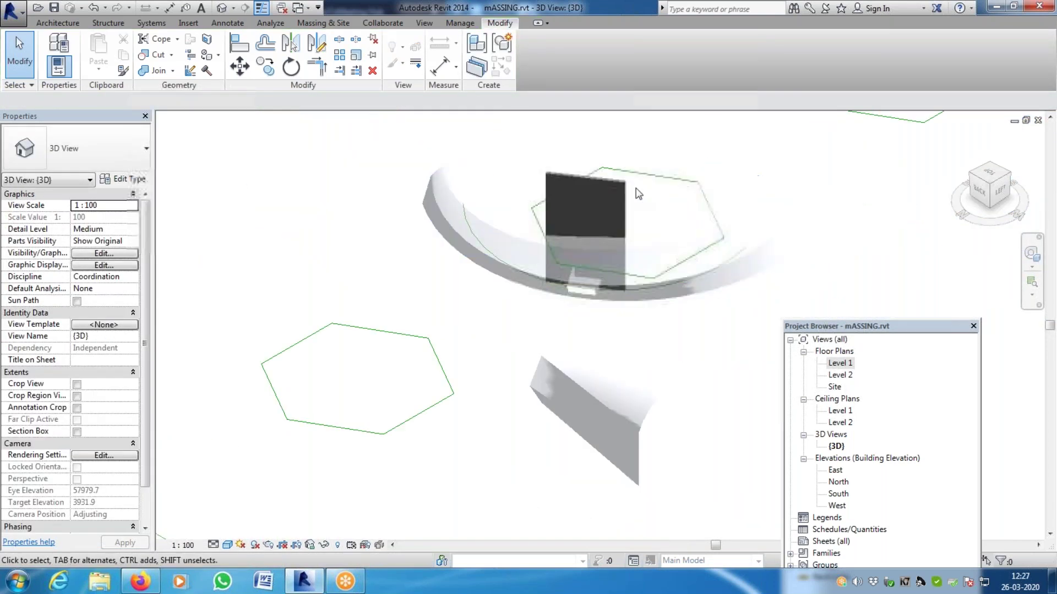
left_click(638, 195)
left_click(631, 325)
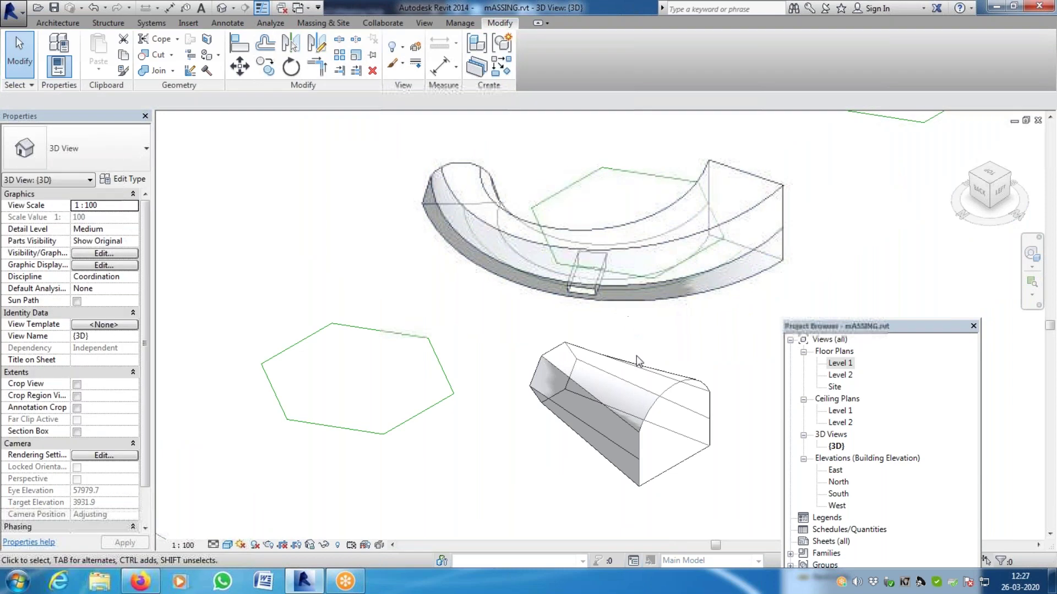
Examine the opening through the curved mass from the left and top views
scroll(630, 325, "up", 3)
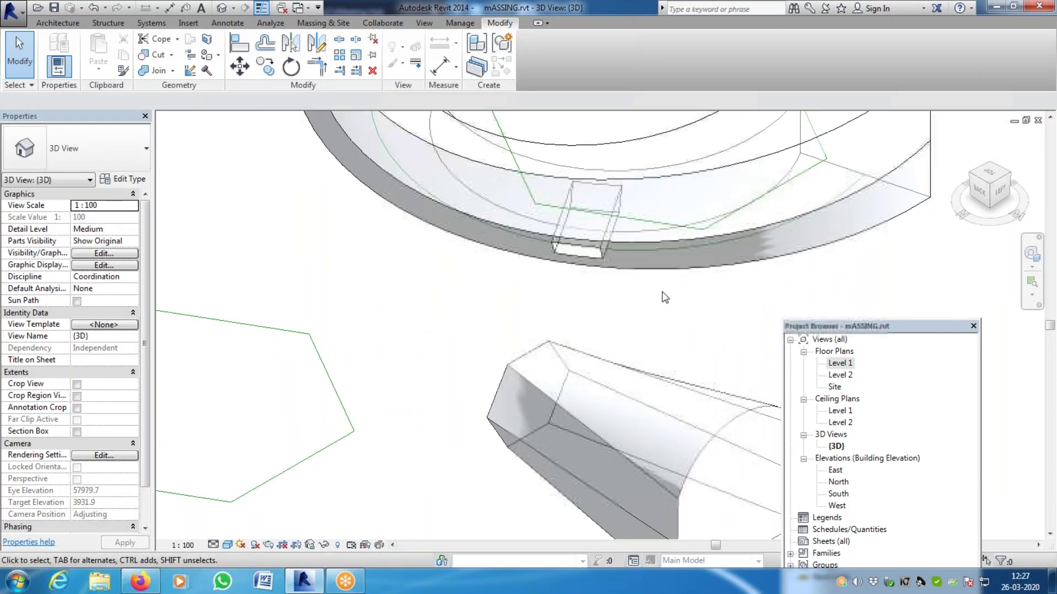
left_click(1000, 190)
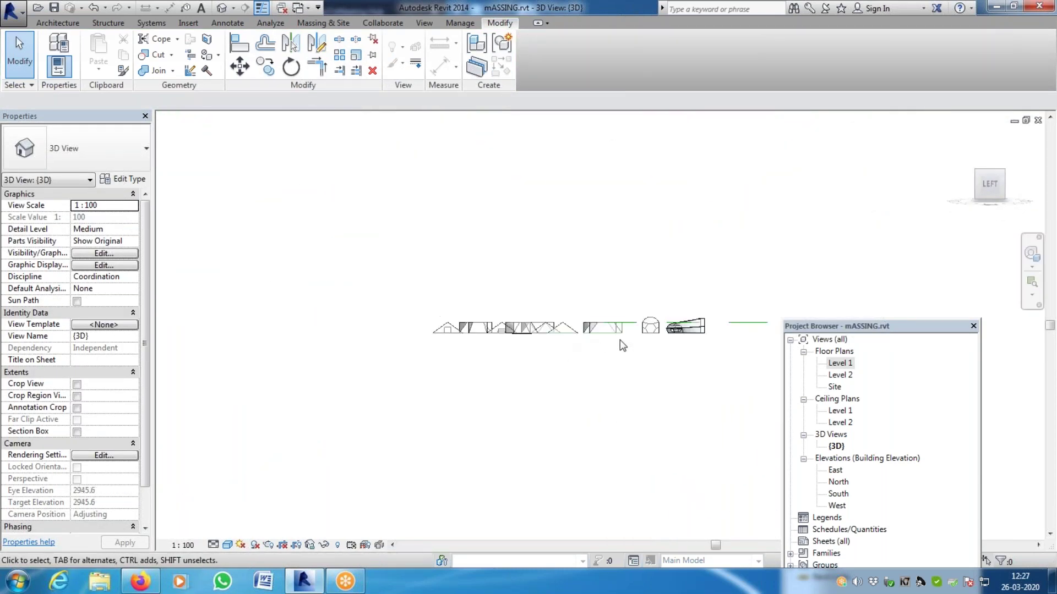
scroll(680, 329, "up", 5)
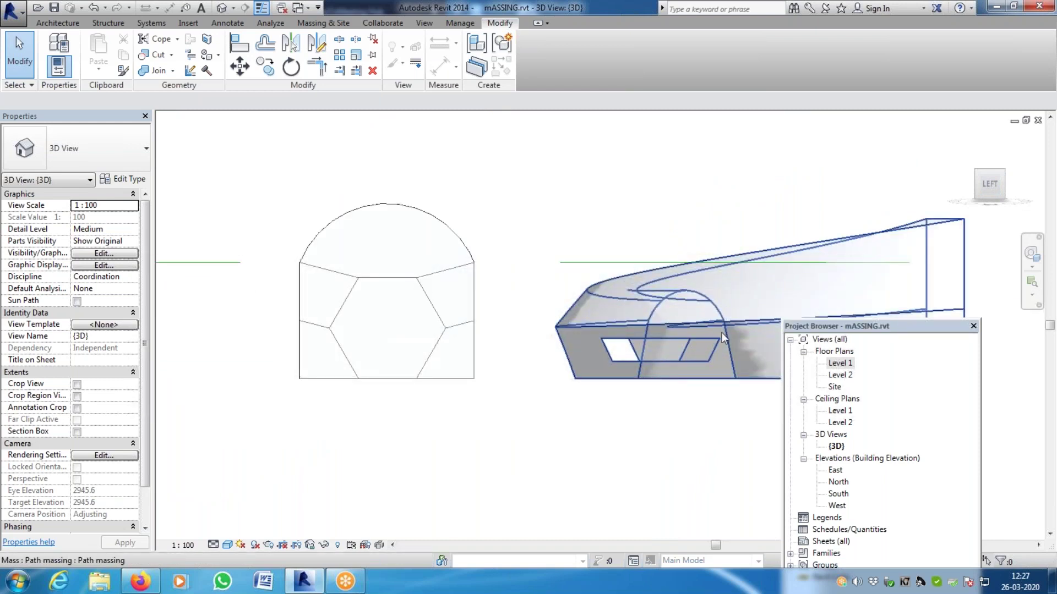
scroll(476, 308, "down", 4)
scroll(586, 326, "up", 2)
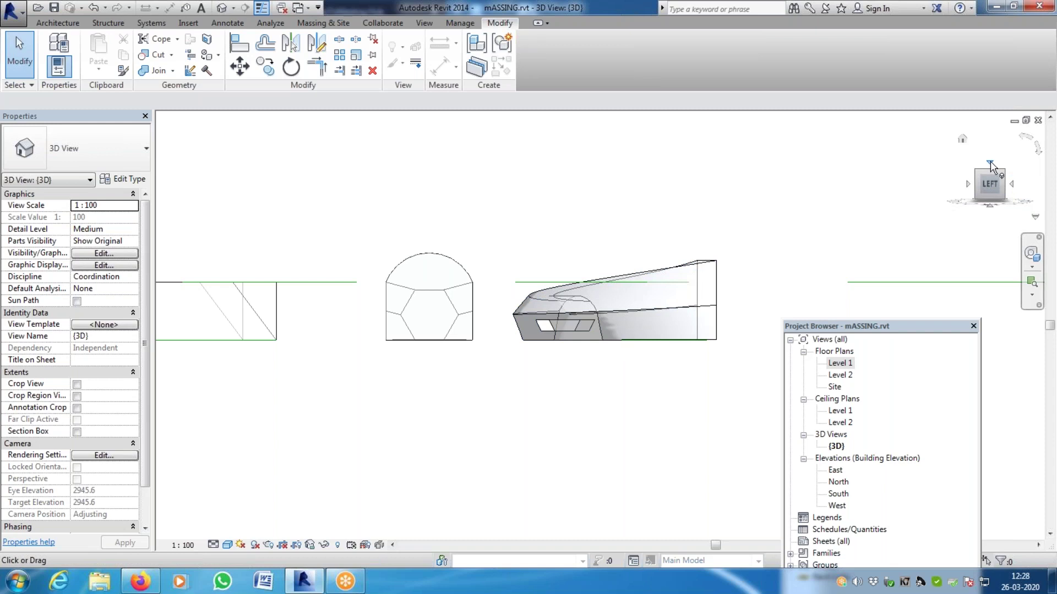
left_click(991, 165)
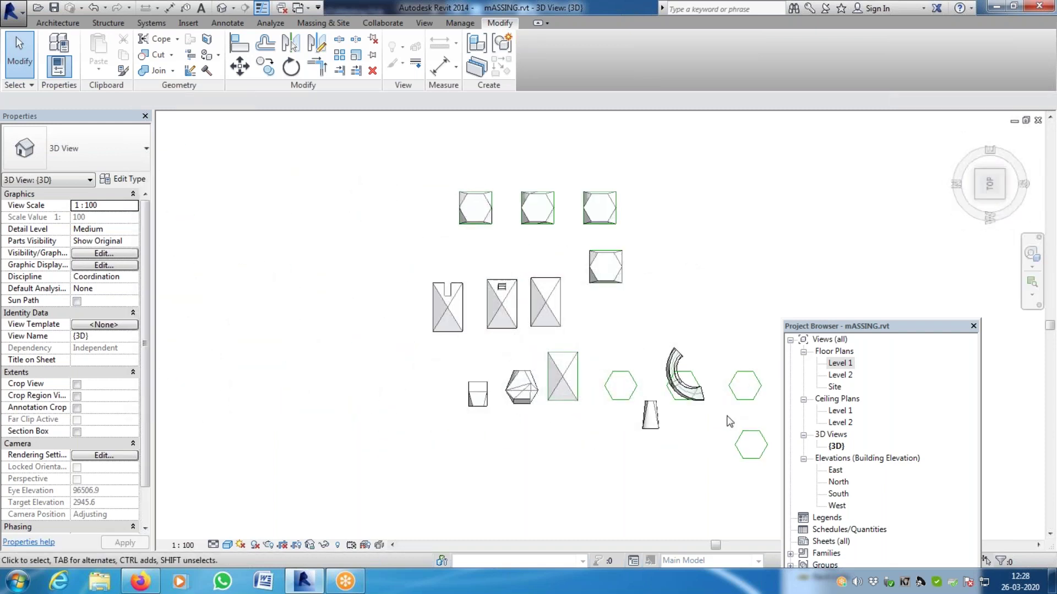
scroll(600, 346, "up", 8)
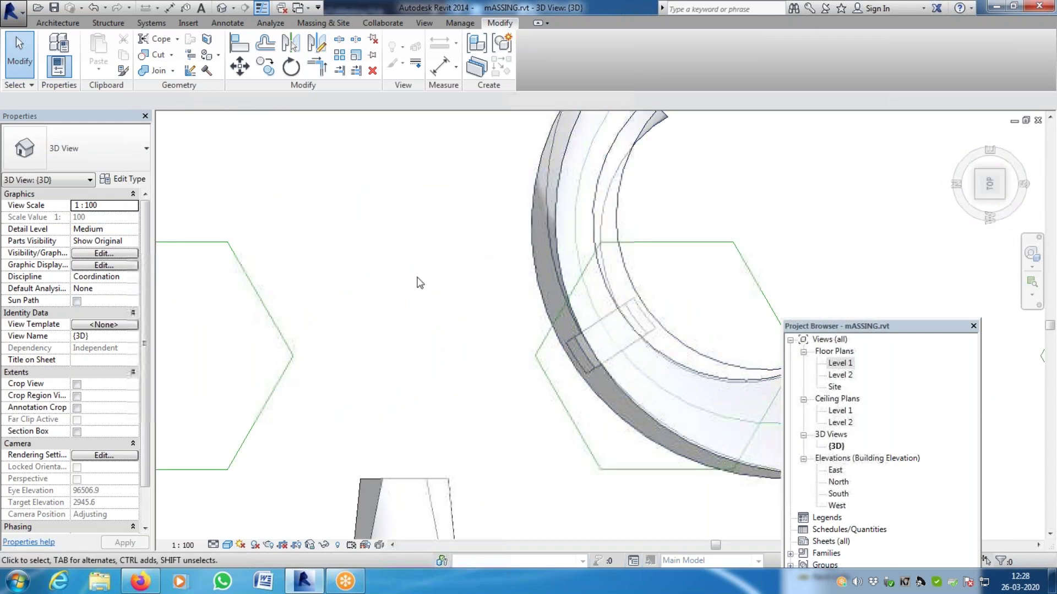
scroll(586, 379, "down", 5)
scroll(562, 330, "up", 2)
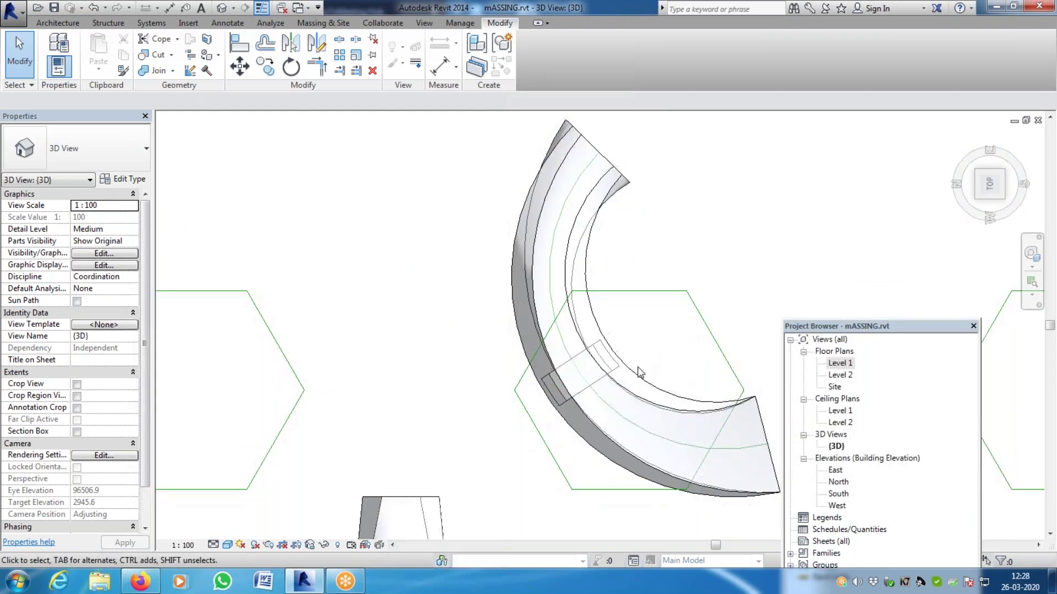
scroll(555, 368, "down", 2)
Draw a straight Generic - 200mm wall about 3400 mm long on the curved mass's path line, beside the existing opening
left_click(50, 24)
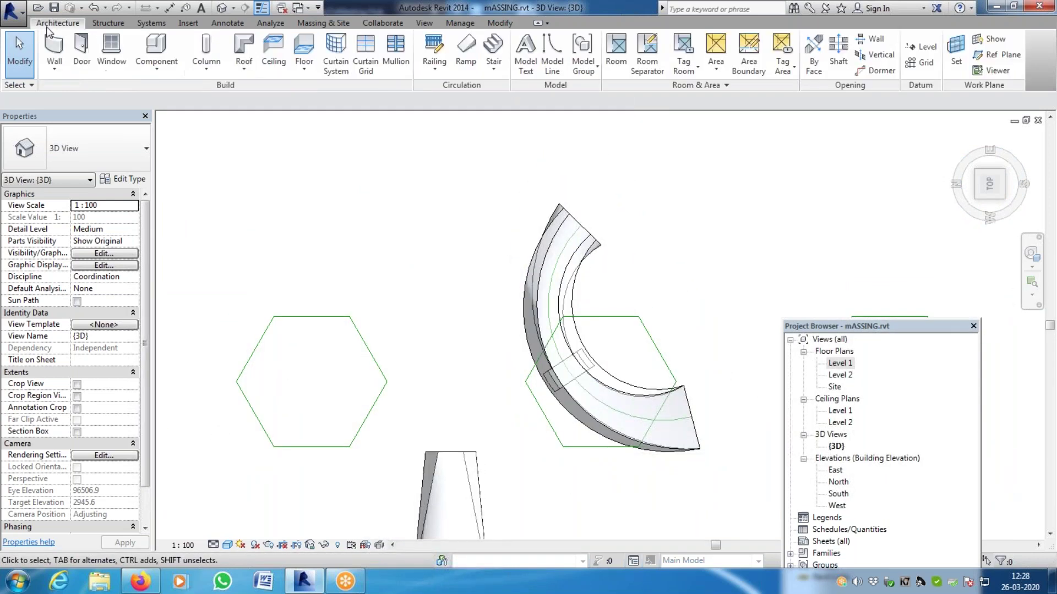
left_click(53, 53)
scroll(553, 382, "up", 3)
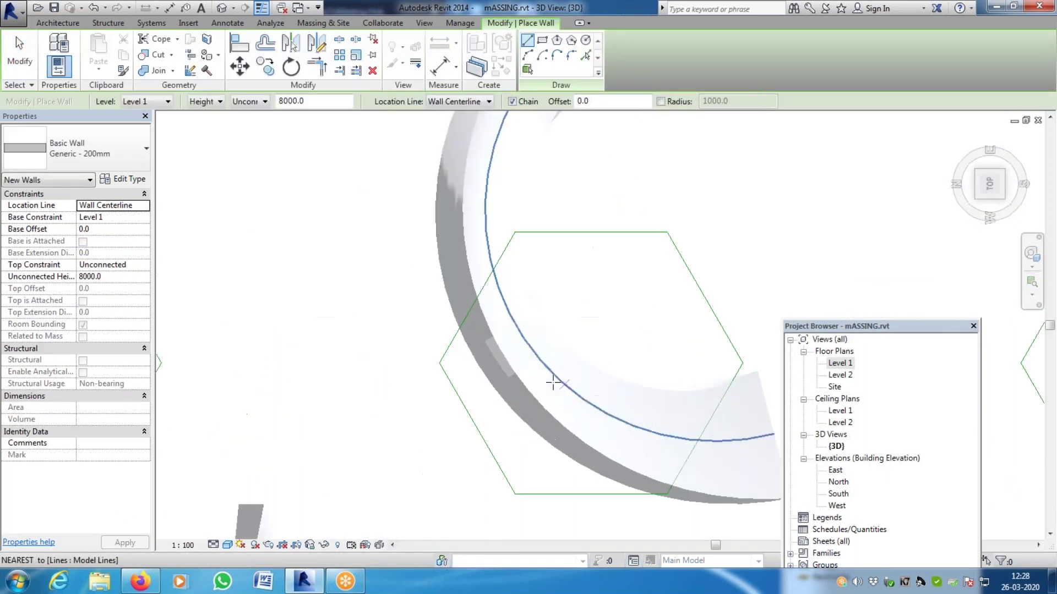
left_click(584, 399)
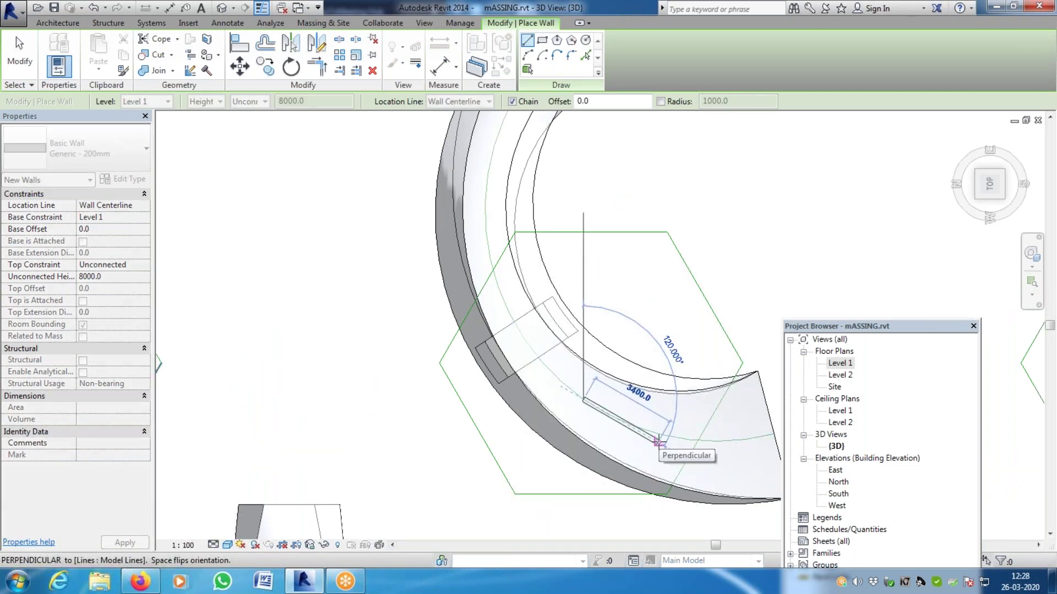
left_click(658, 442)
key("Escape")
key("Escape")
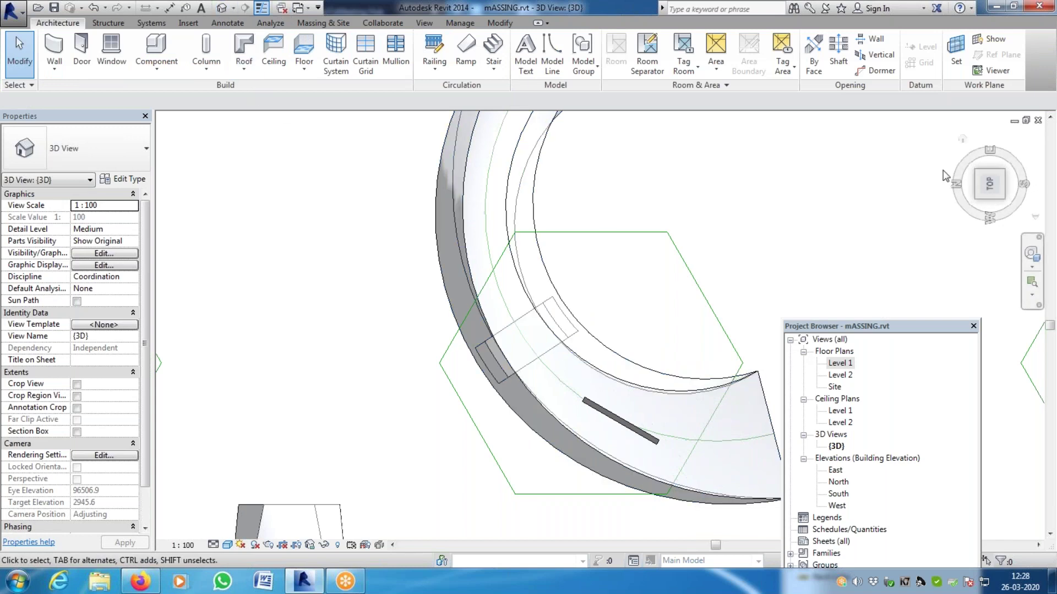
Return to an angled 3D view of the new wall and open the path mass for in-place editing
left_click(1002, 173)
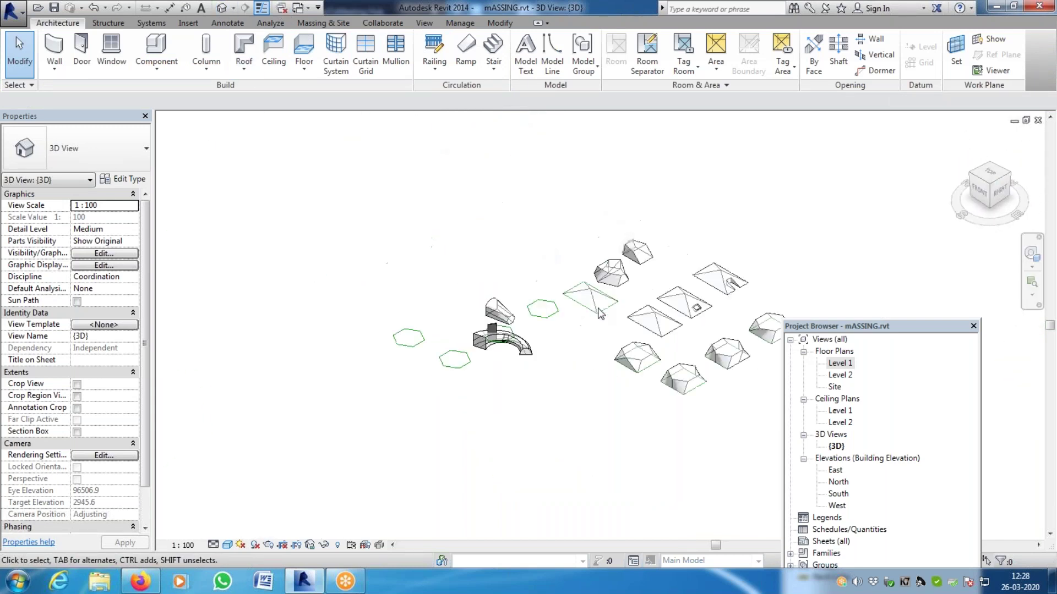
scroll(503, 352, "up", 6)
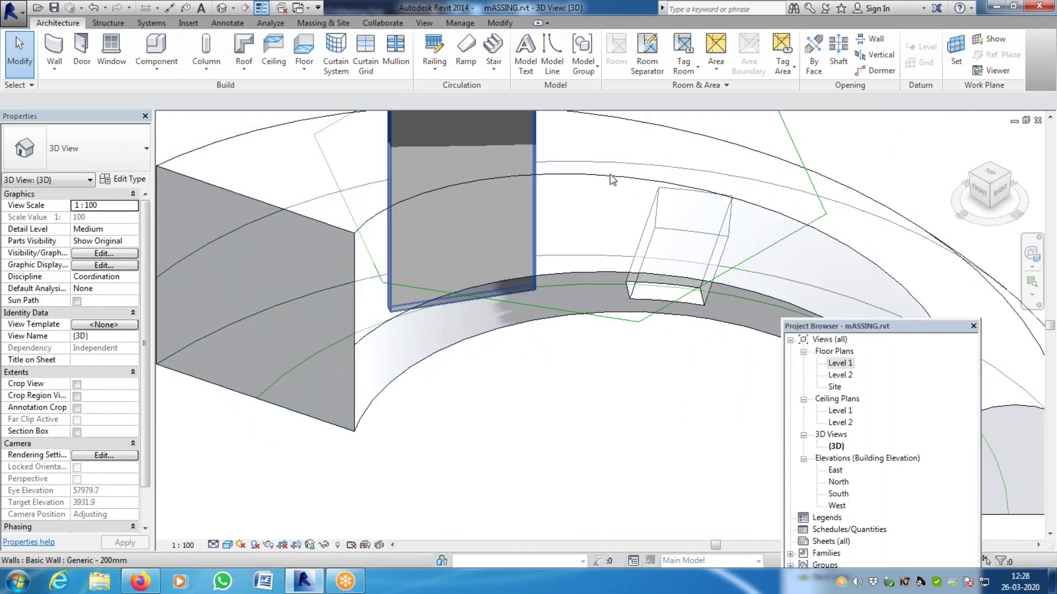
left_click(650, 187)
scroll(538, 242, "down", 3)
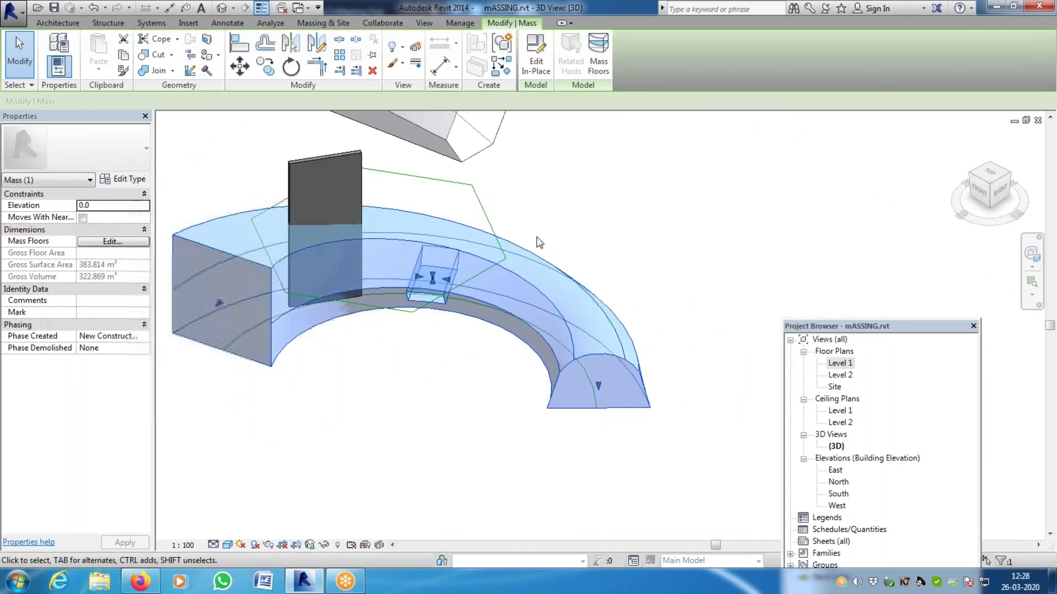
double_click(443, 280)
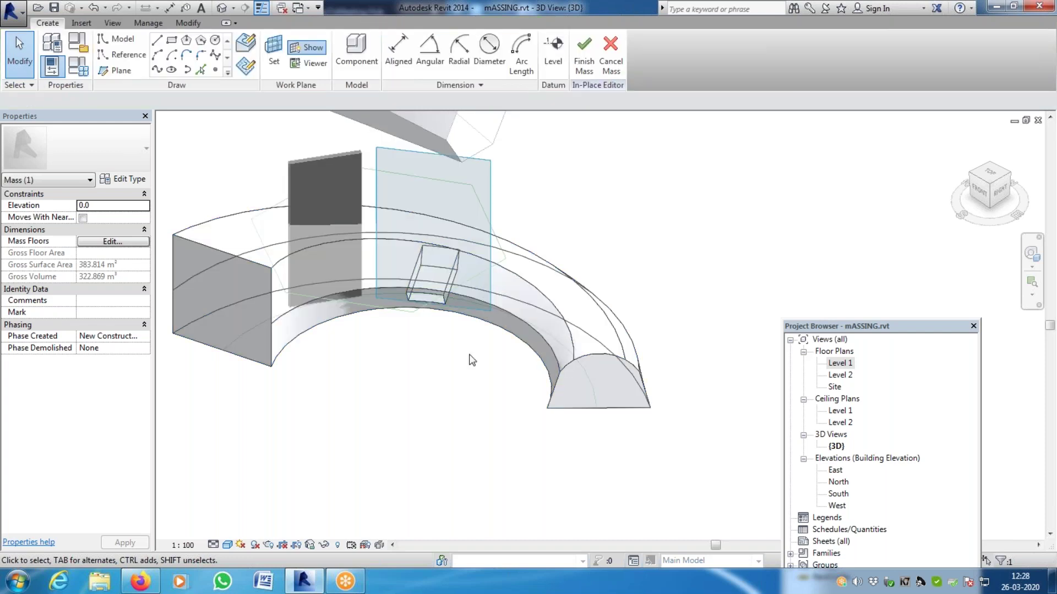
Set the face of the new Generic - 200mm wall as the work plane for sketching in the path mass
left_click(274, 52)
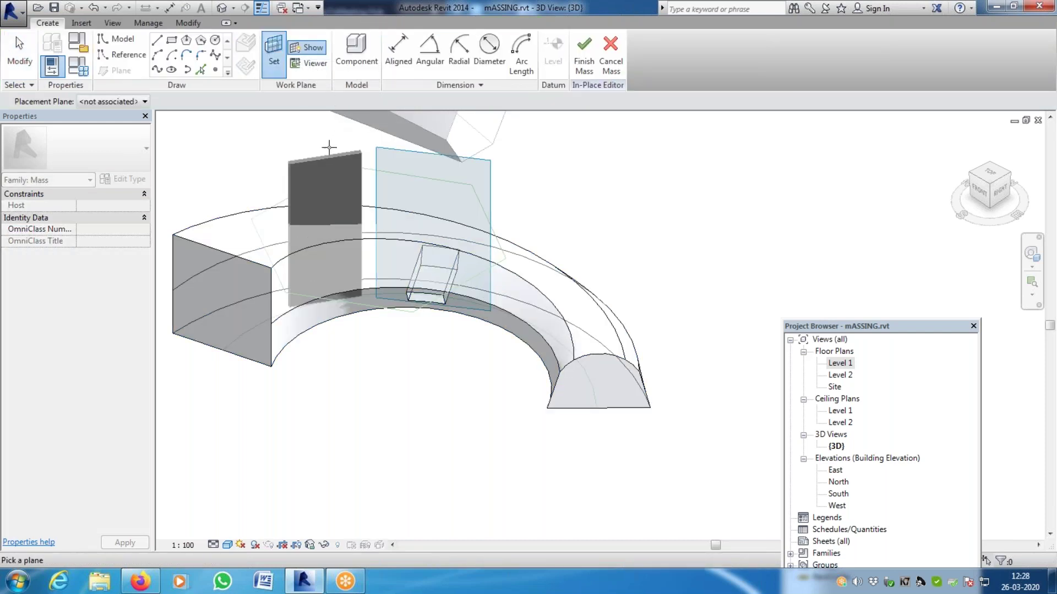
scroll(325, 177, "up", 5)
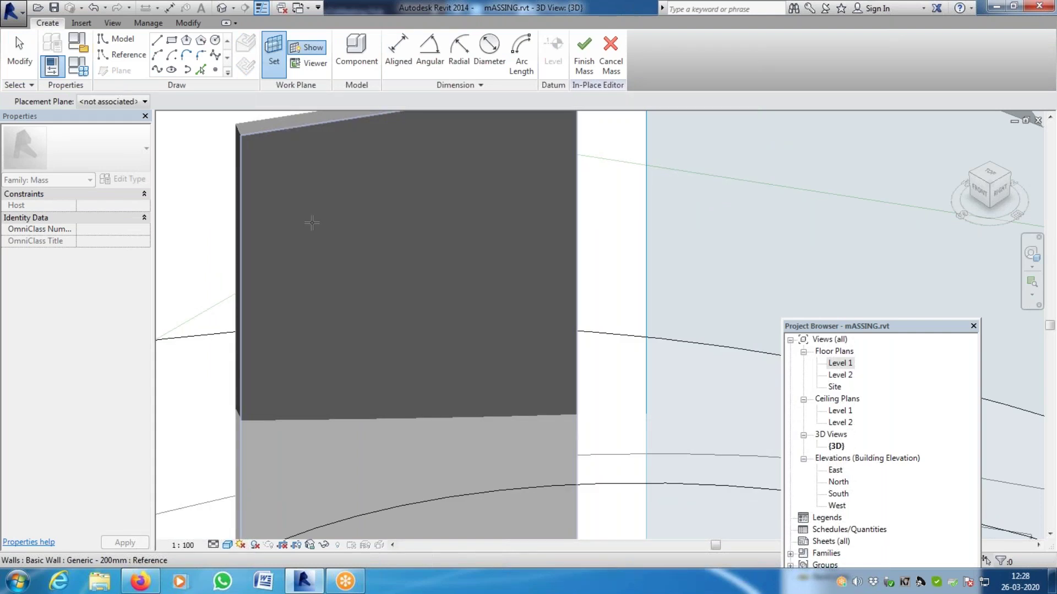
scroll(311, 222, "down", 3)
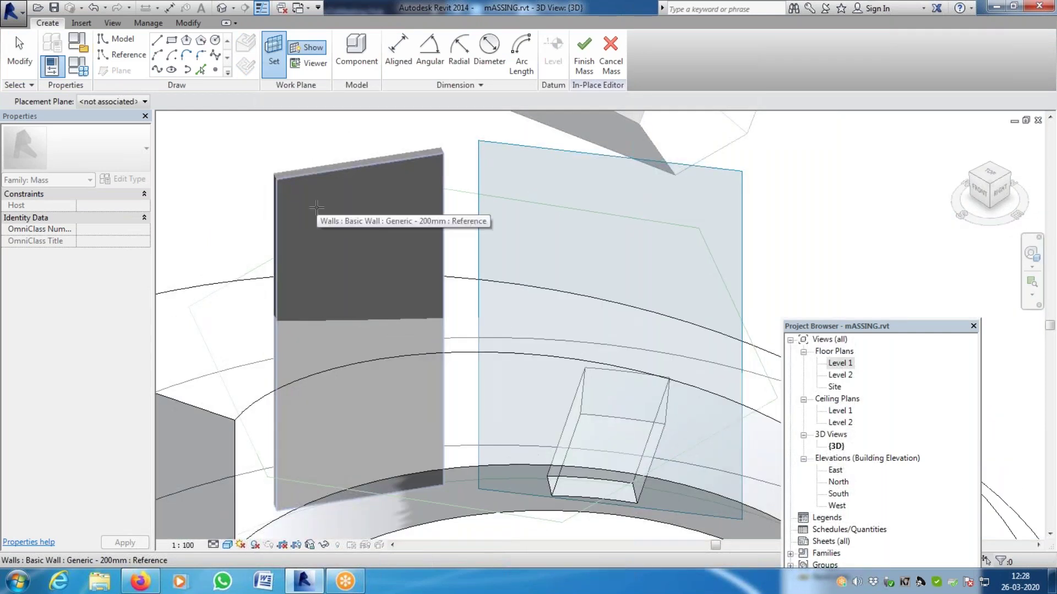
left_click(349, 224)
scroll(359, 306, "down", 2)
scroll(359, 306, "down", 2)
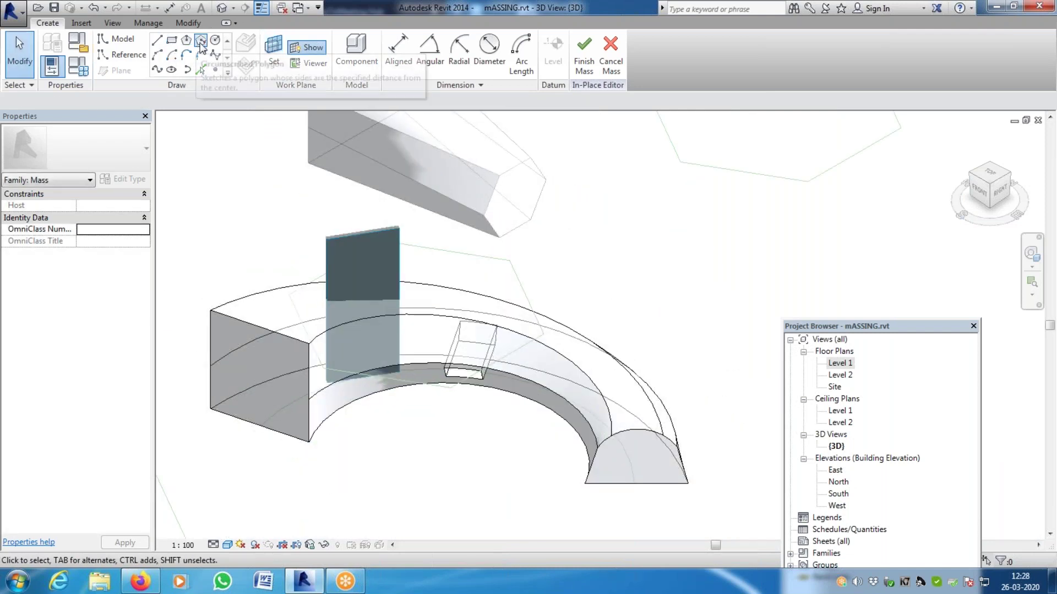
Sketch a model-line rectangle about 2100 mm wide on the lower part of the wall face
left_click(215, 40)
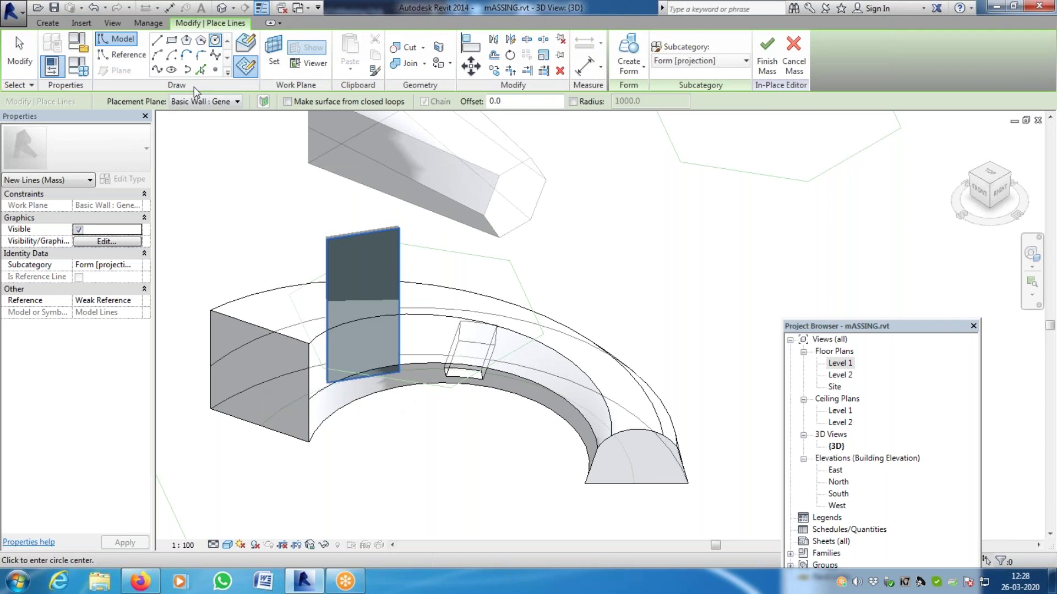
left_click(171, 40)
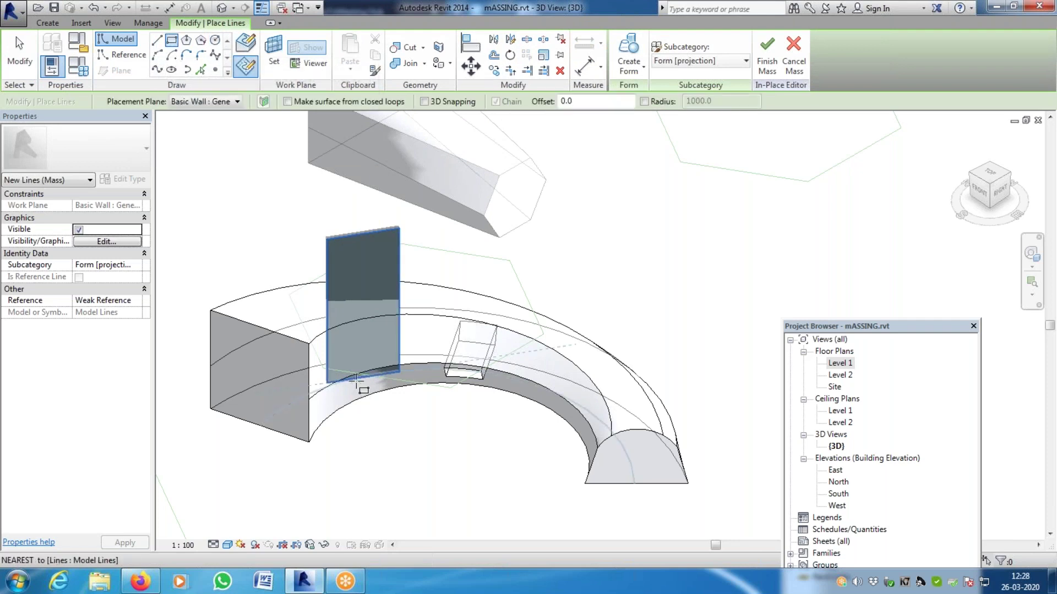
scroll(336, 339, "up", 3)
left_click(325, 334)
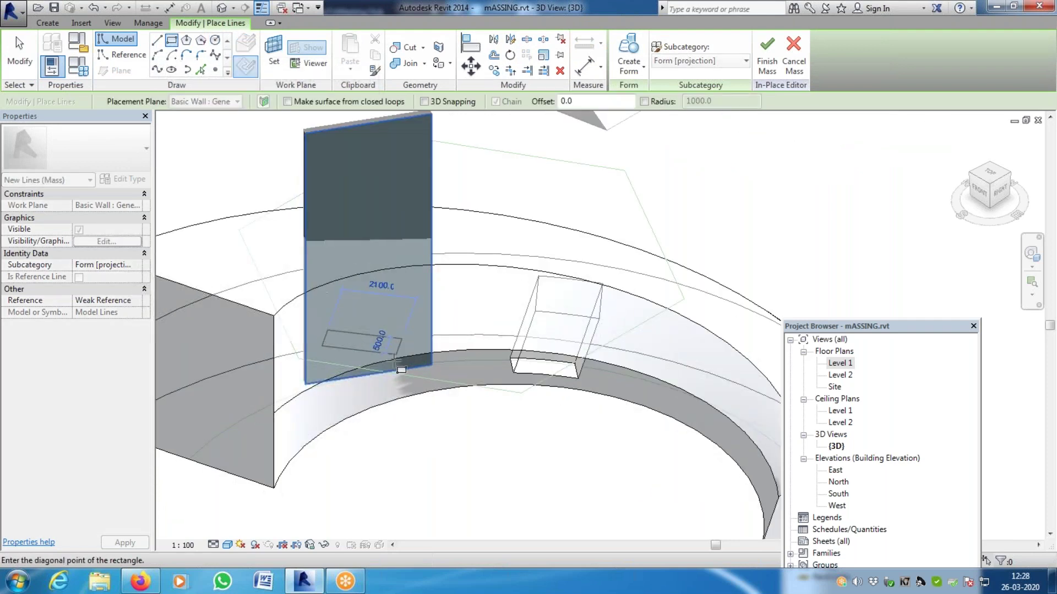
left_click(394, 363)
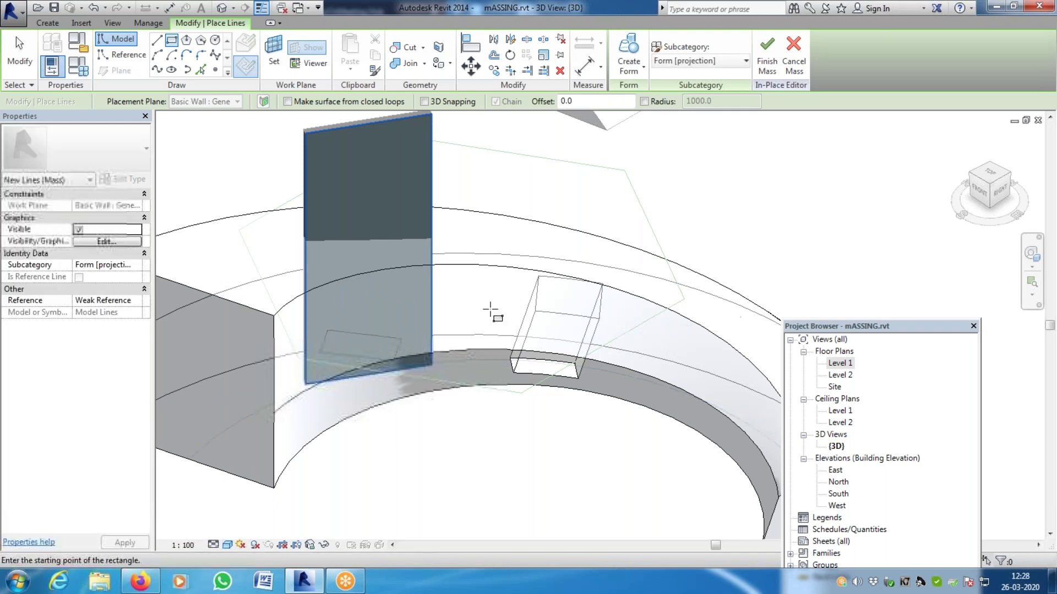
Show the wall's work plane in the Workplane Viewer and rotate the rectangle by about 17.8° until its long edges are horizontal
left_click(312, 68)
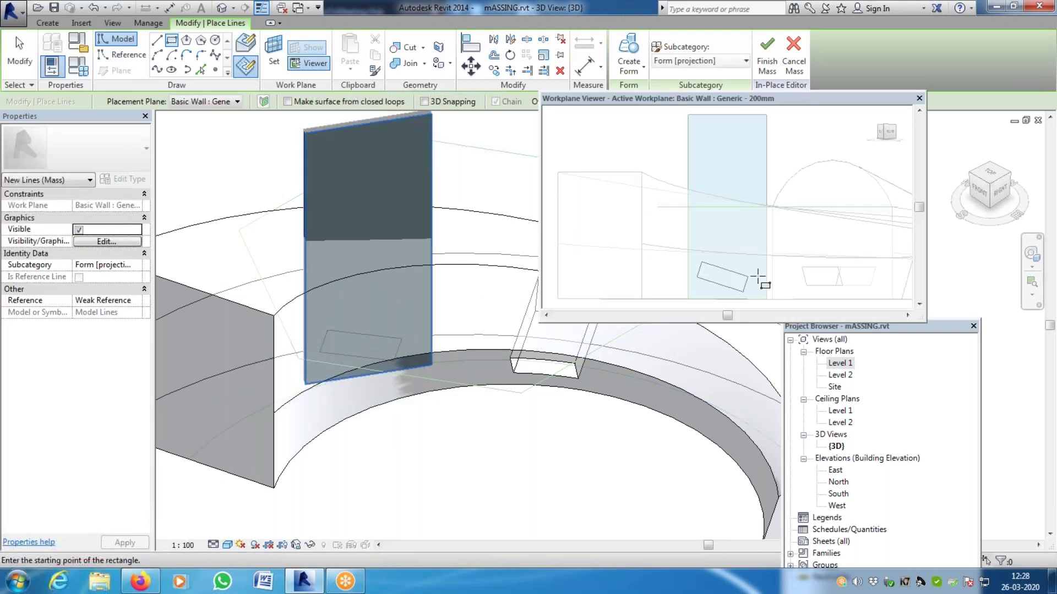
scroll(753, 282, "up", 2)
key("Escape")
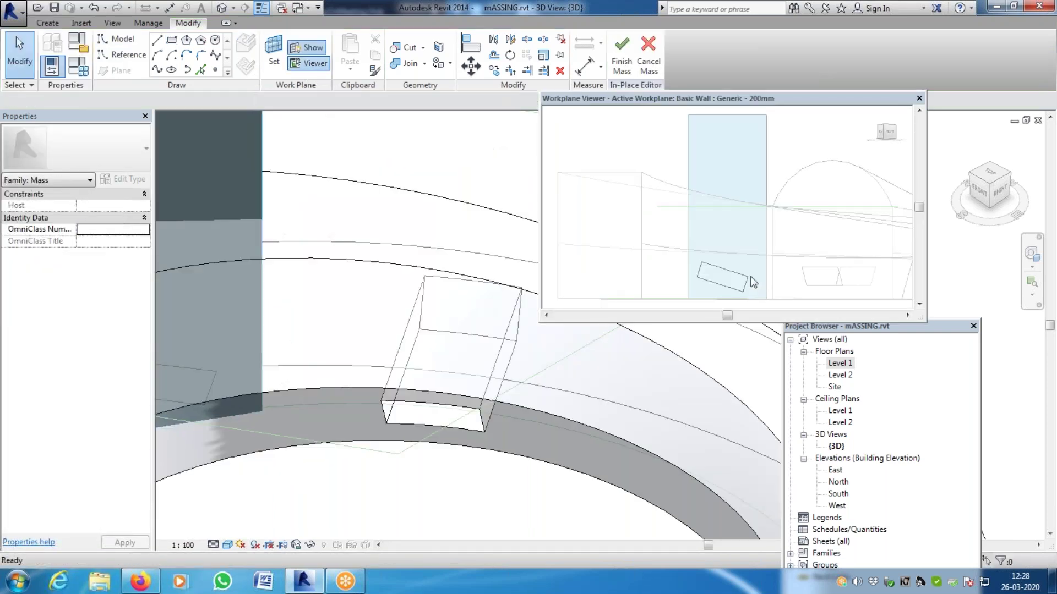
key("Tab")
left_click(699, 263)
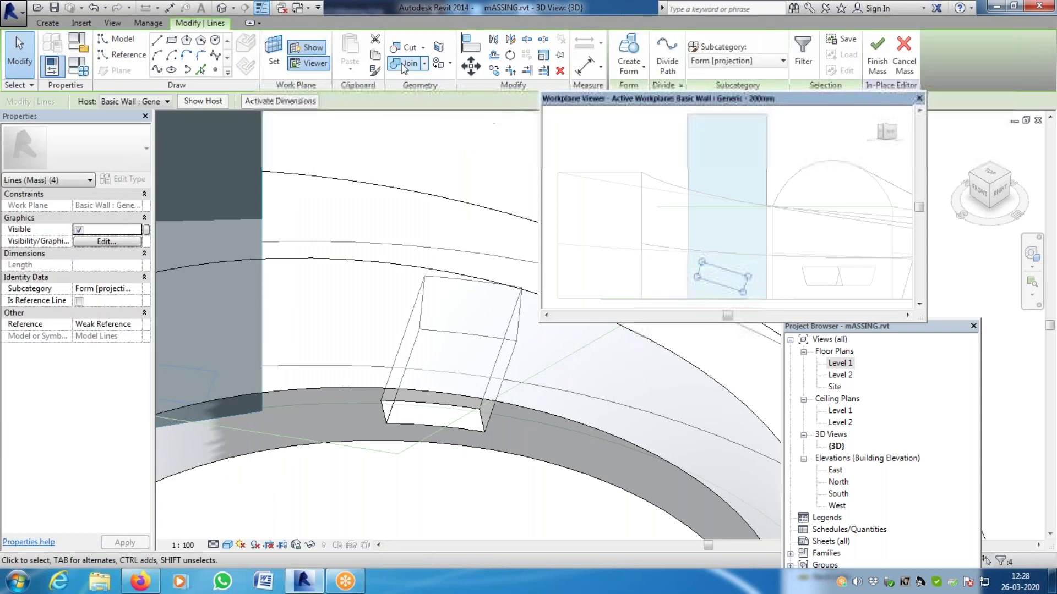
left_click(510, 55)
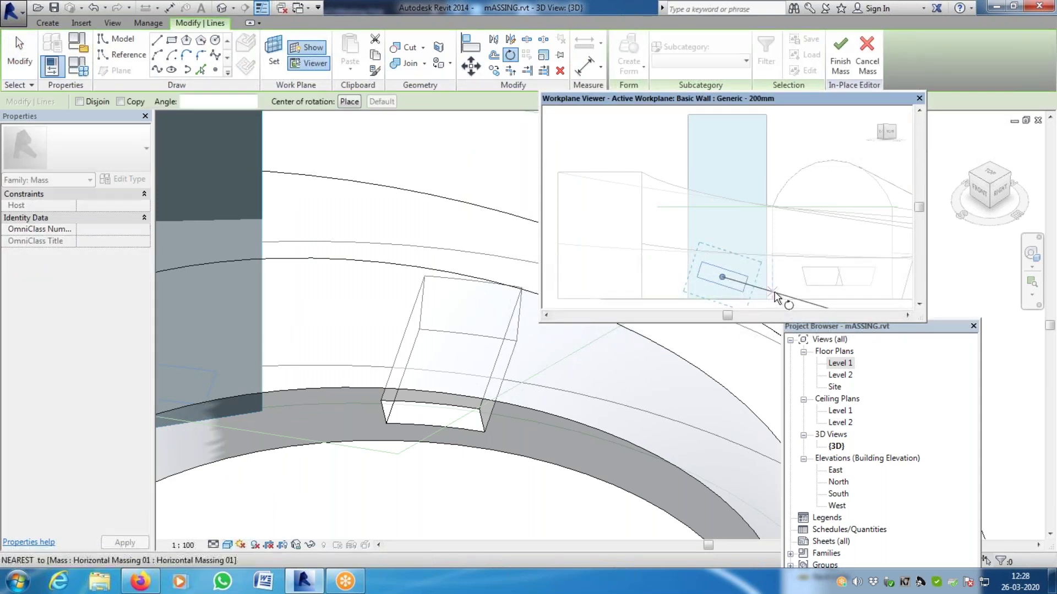
left_click(754, 283)
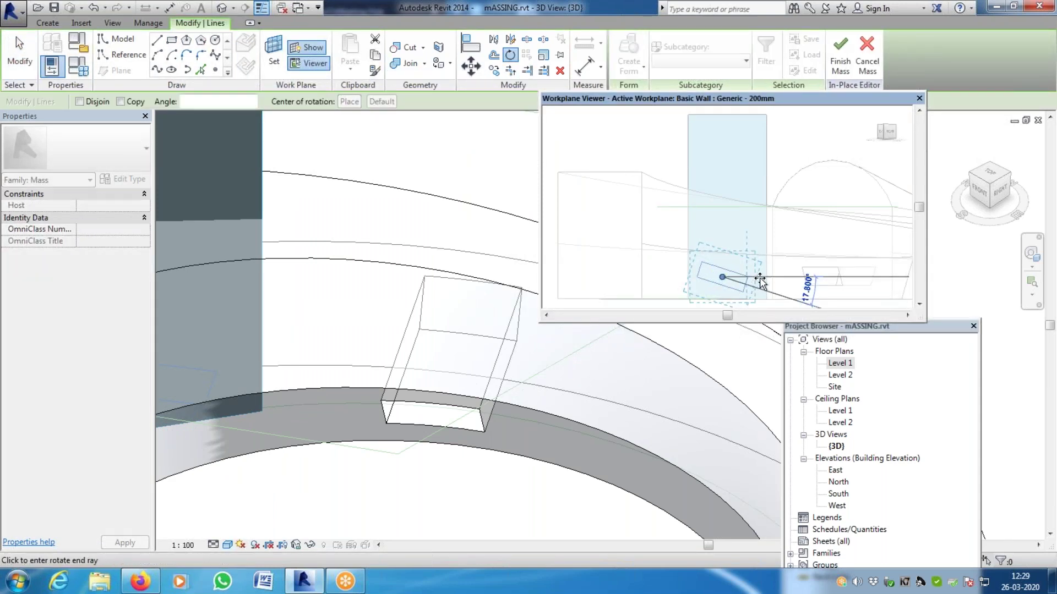
left_click(760, 282)
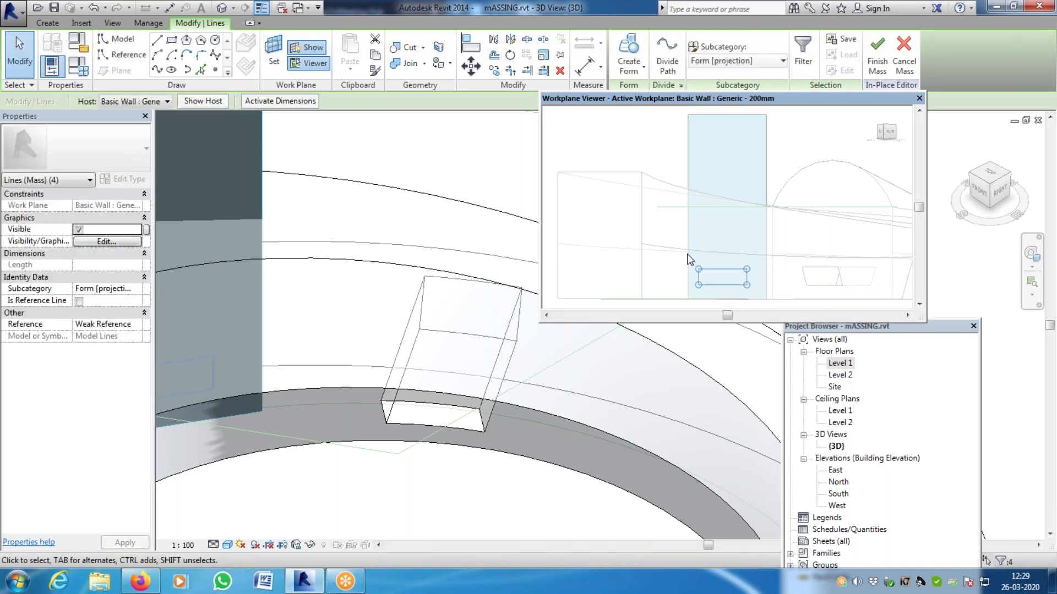
Move the levelled rectangle sideways to roughly centre it on the wall face and close the Workplane Viewer
left_click(472, 67)
left_click(664, 247)
key("Escape")
key("Escape")
left_click(721, 279)
key("m")
key("v")
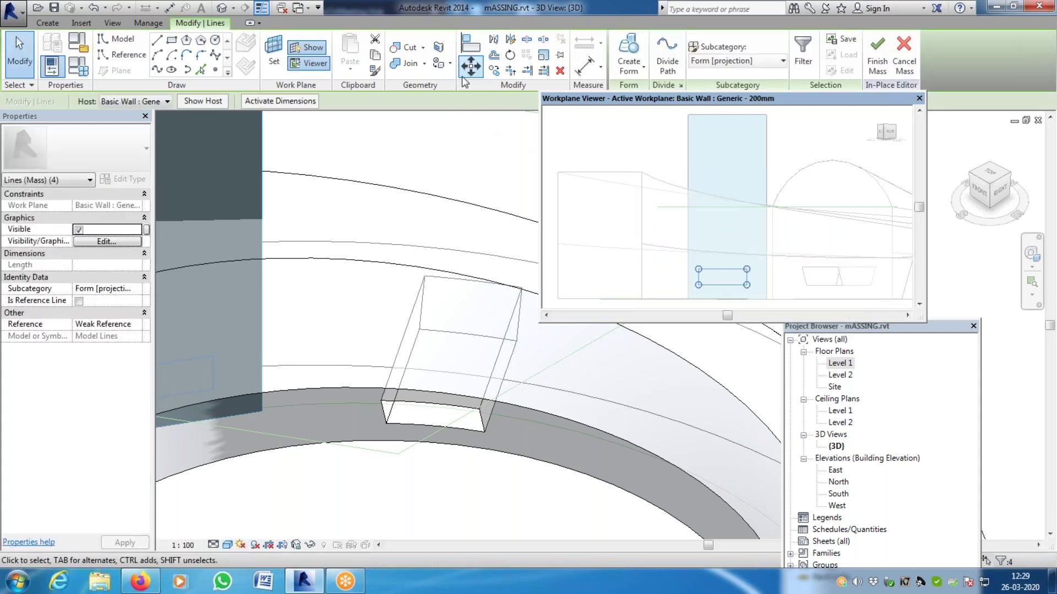
left_click(700, 277)
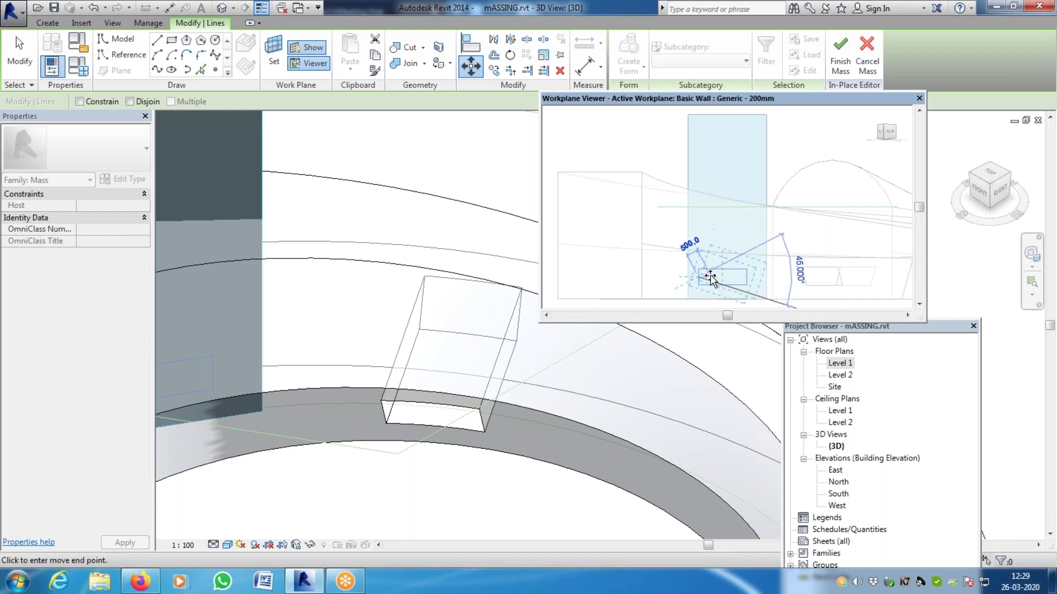
left_click(711, 277)
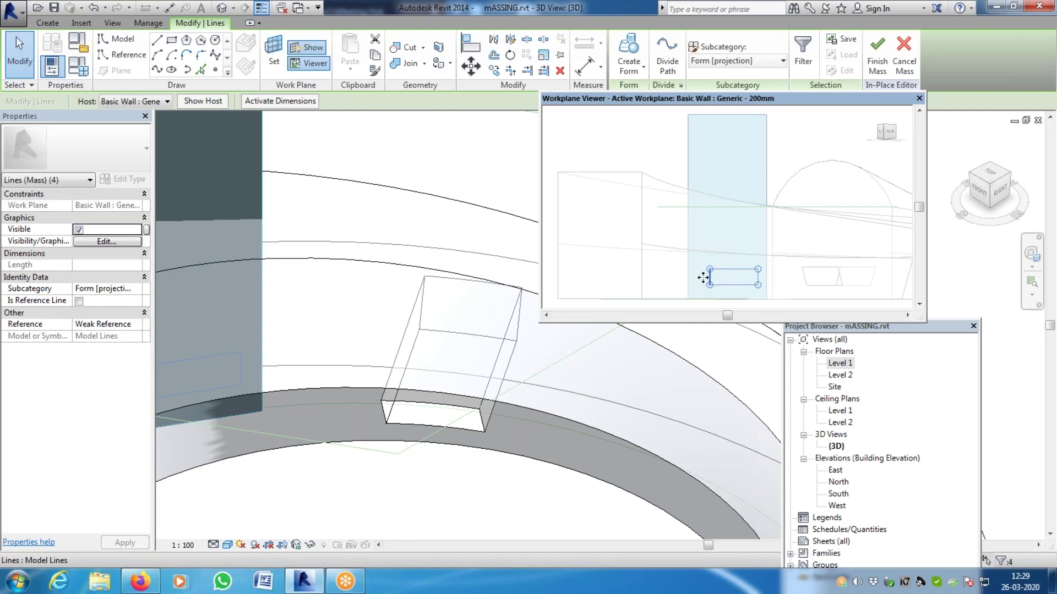
left_click_drag(700, 278, 703, 279)
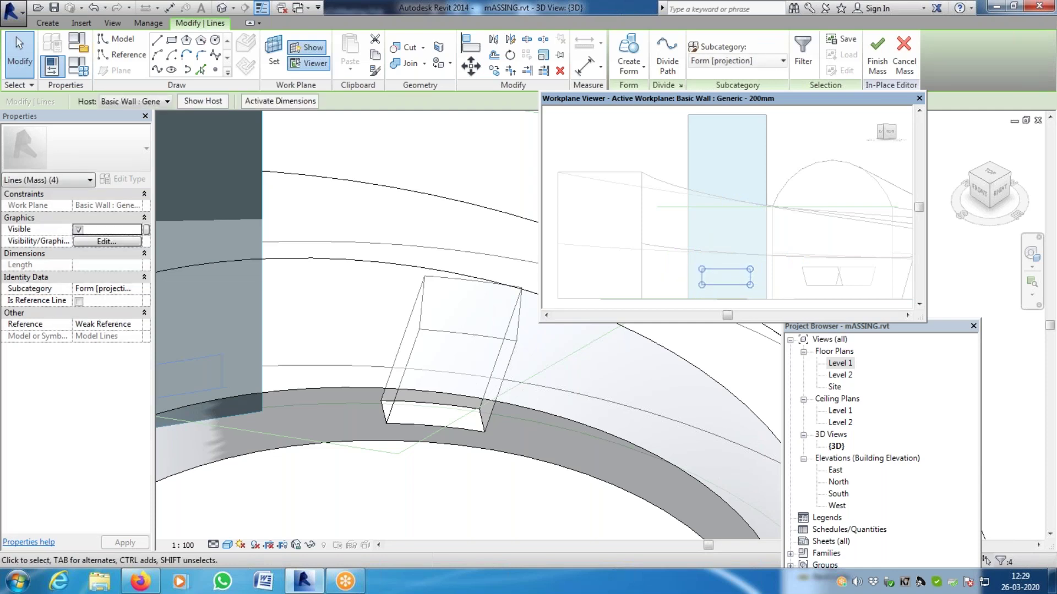
left_click(920, 98)
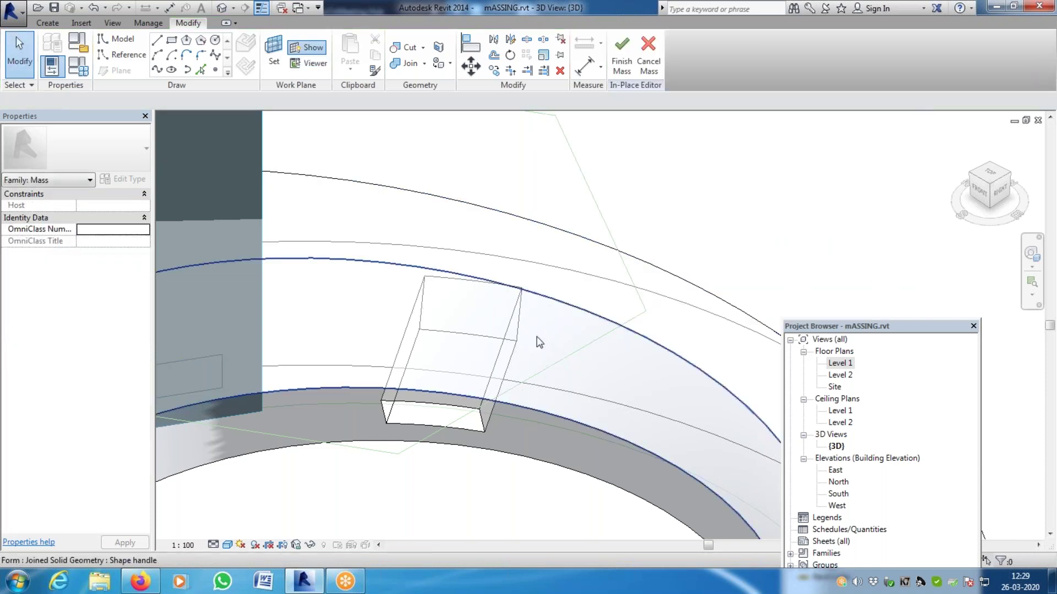
Create a void form from the rectangle sketched on the wall
scroll(366, 396, "down", 3)
scroll(393, 385, "up", 3)
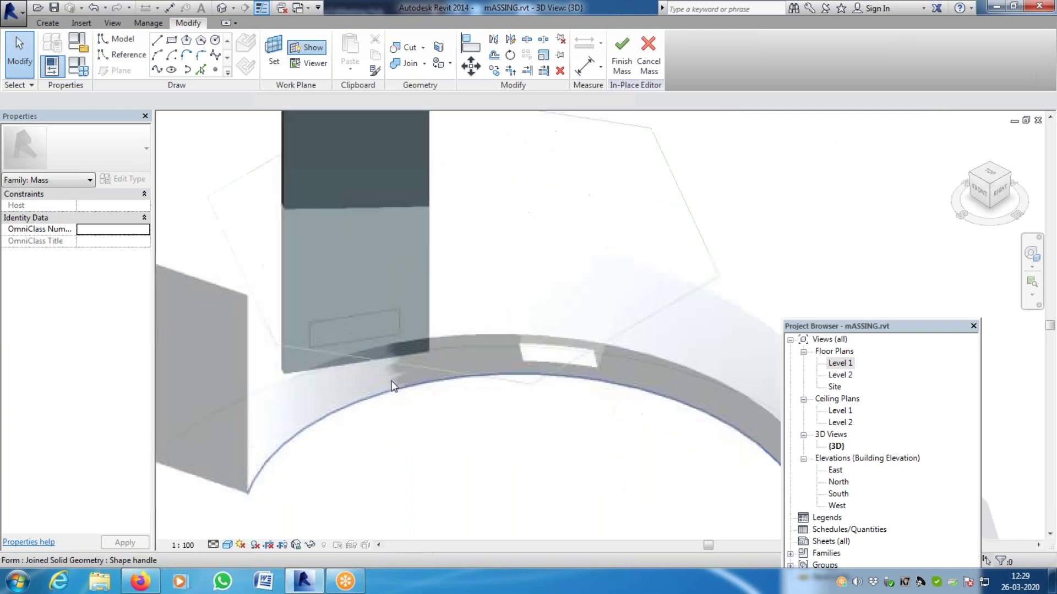
left_click(382, 299)
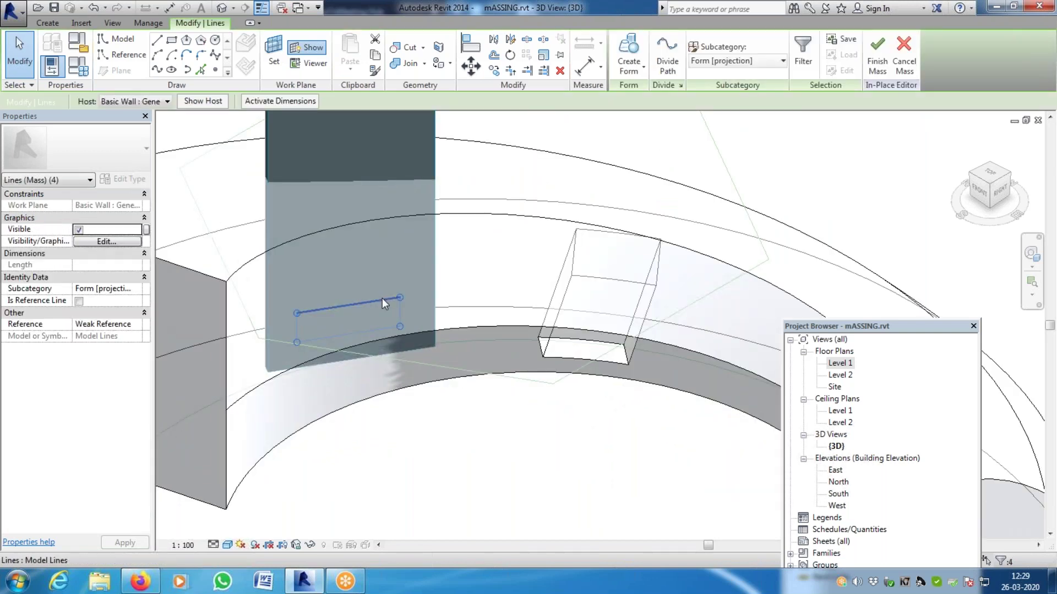
left_click(647, 75)
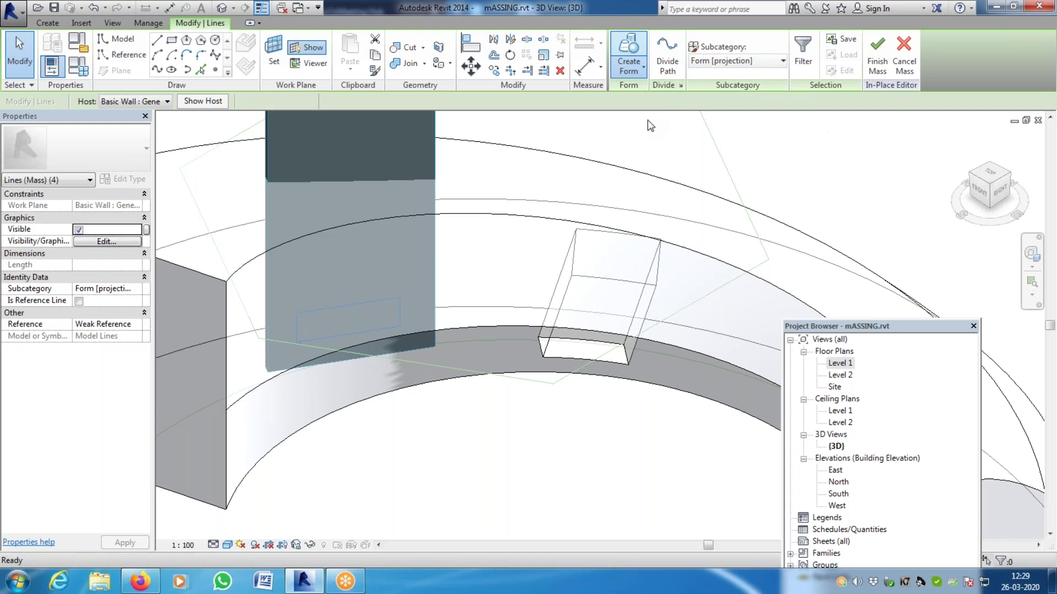
left_click(650, 126)
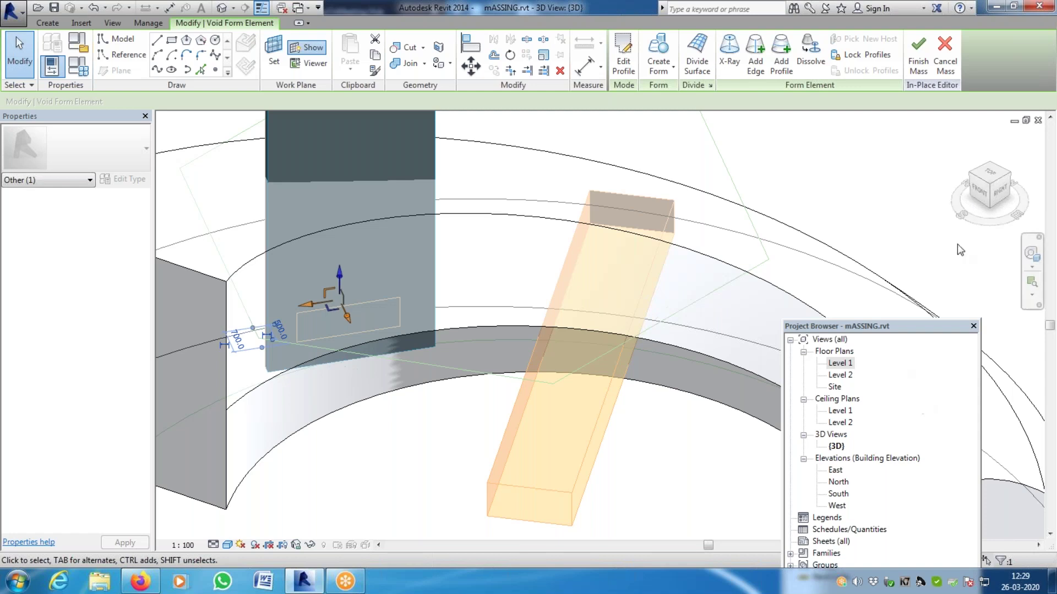
Examine the new void's depth and position relative to the wall and curved mass in the Level 1 floor plan
double_click(841, 363)
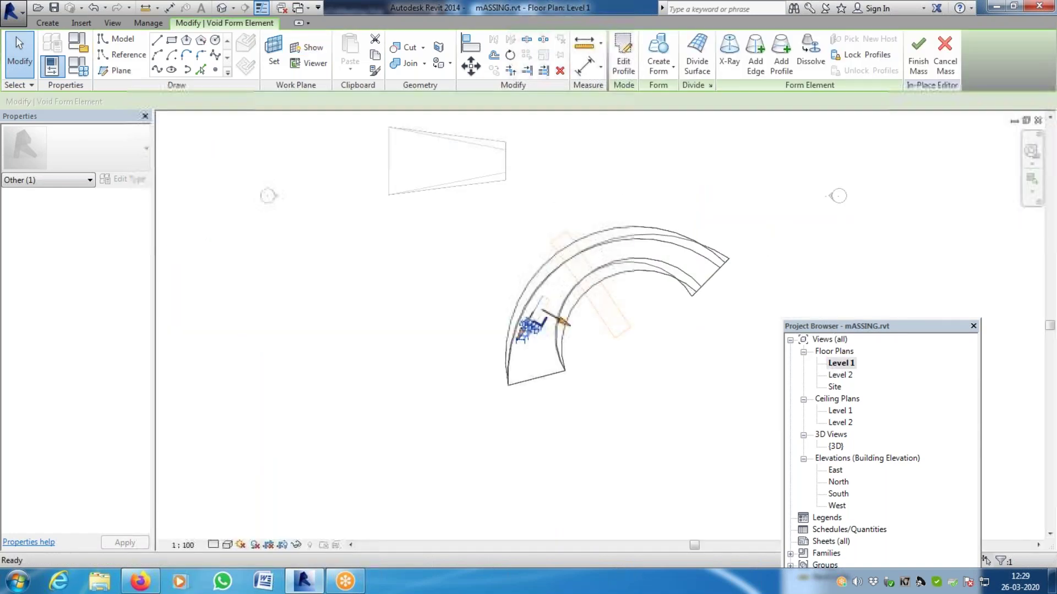
key("w")
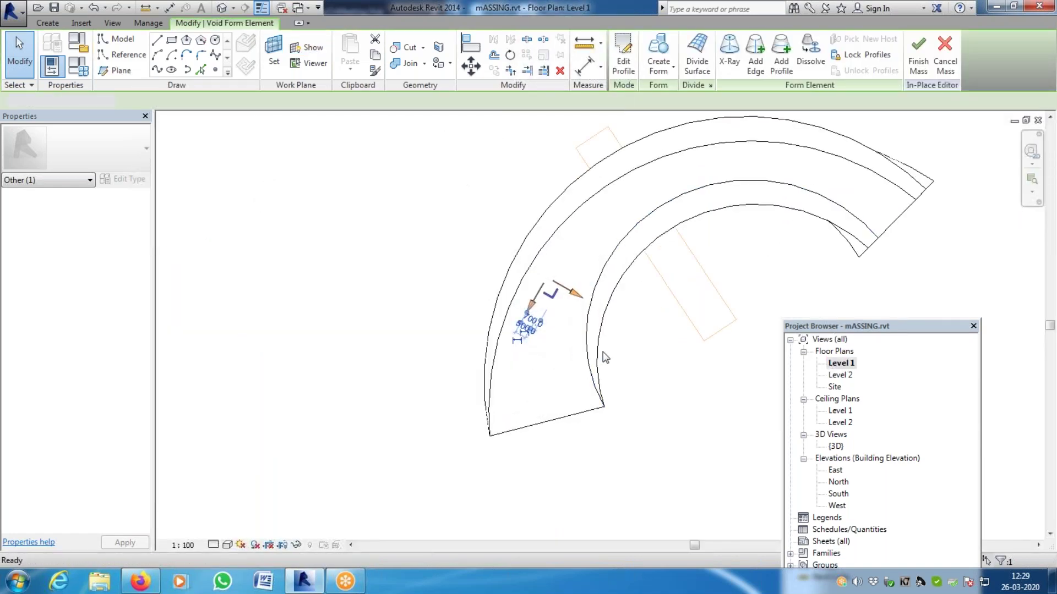
key("Escape")
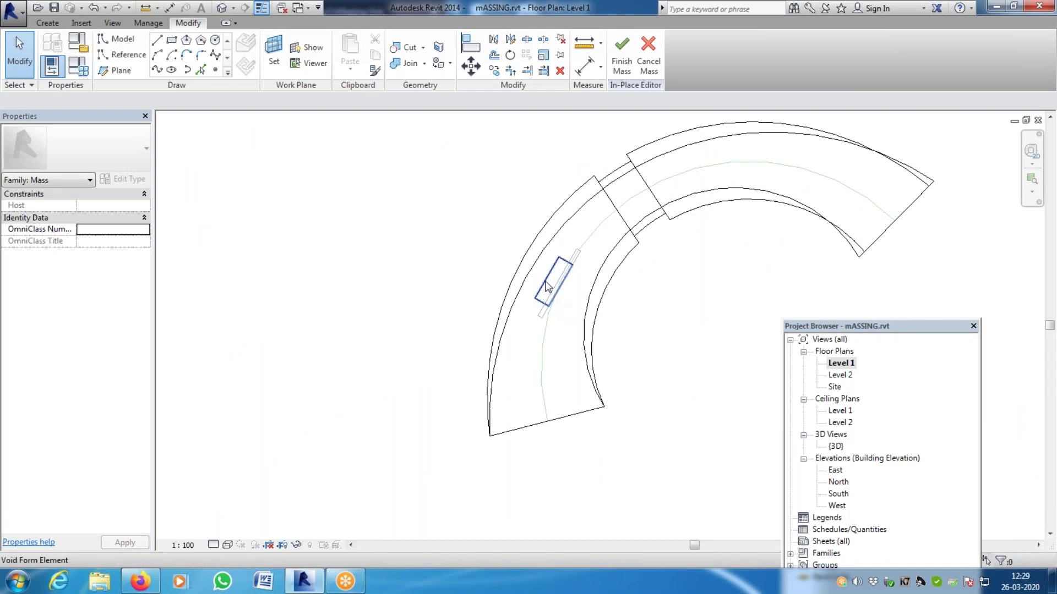
left_click(547, 286)
scroll(548, 283, "up", 3)
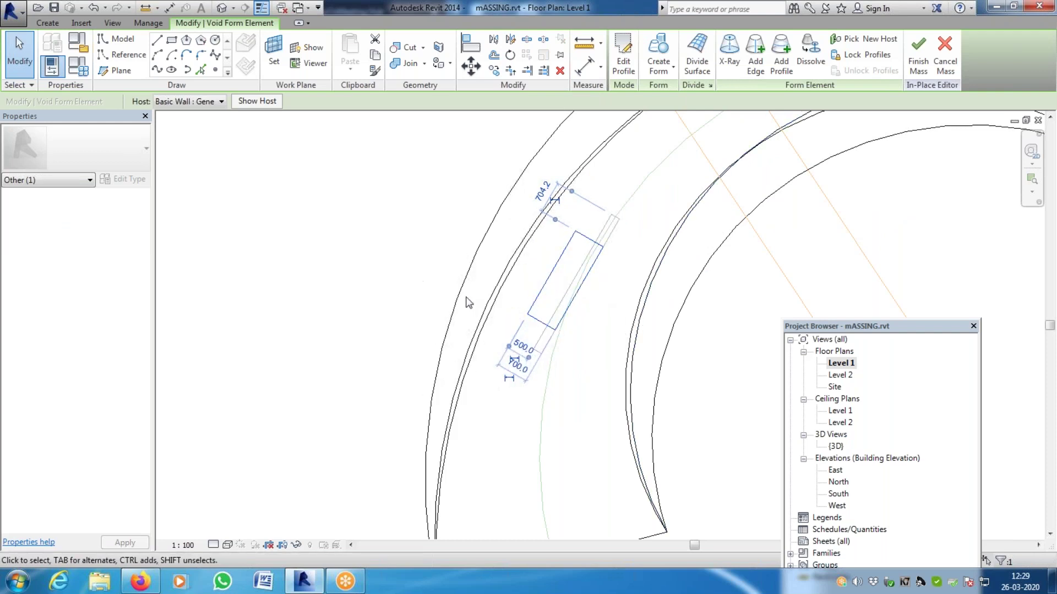
scroll(437, 290, "down", 3)
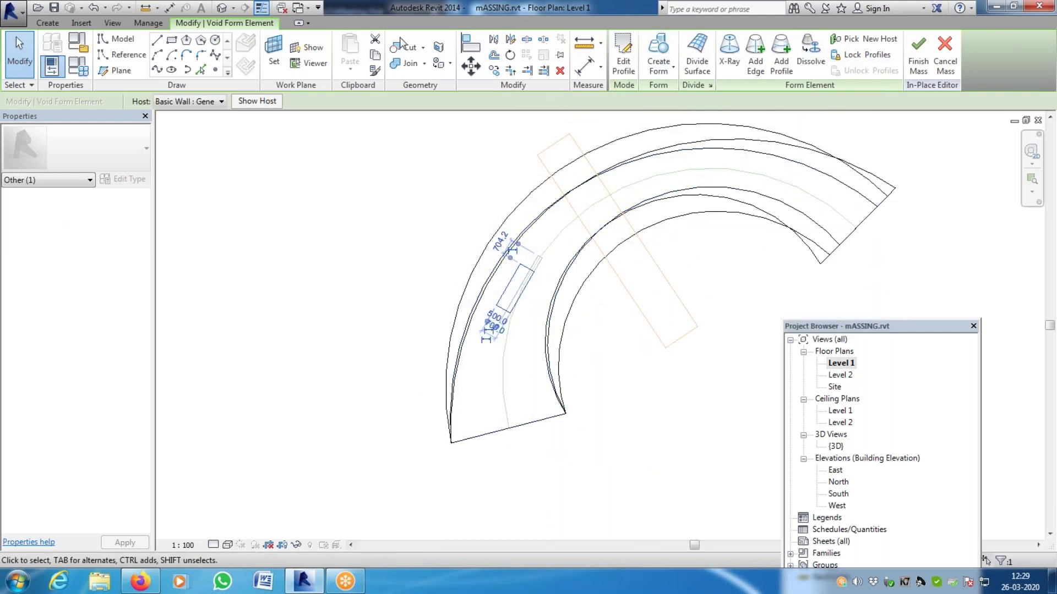
Check the void from the opposite, back-left side in 3D, finish the in-place mass and select the path mass
left_click(221, 8)
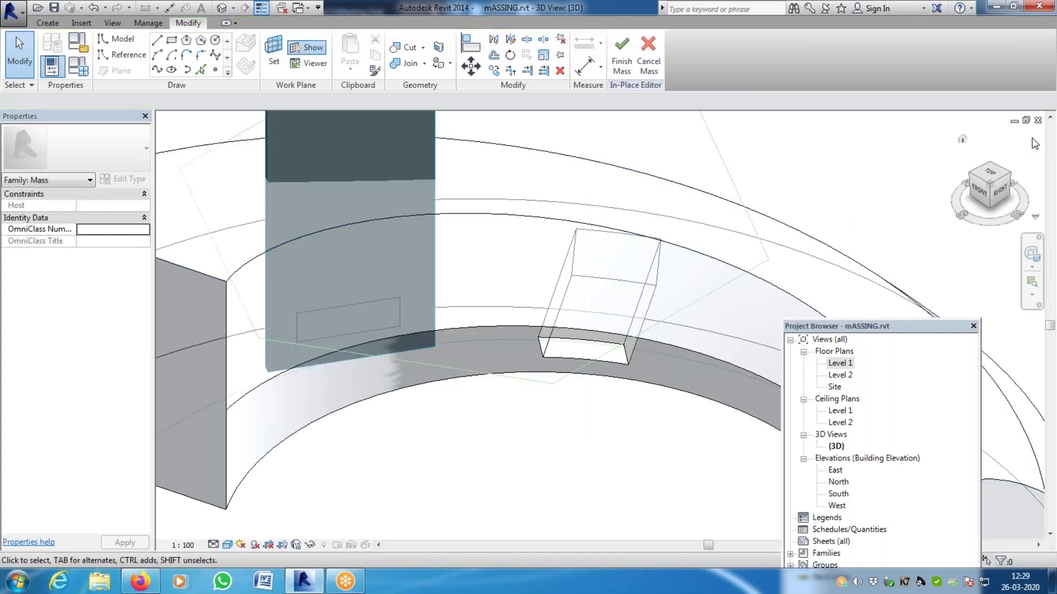
left_click(991, 168)
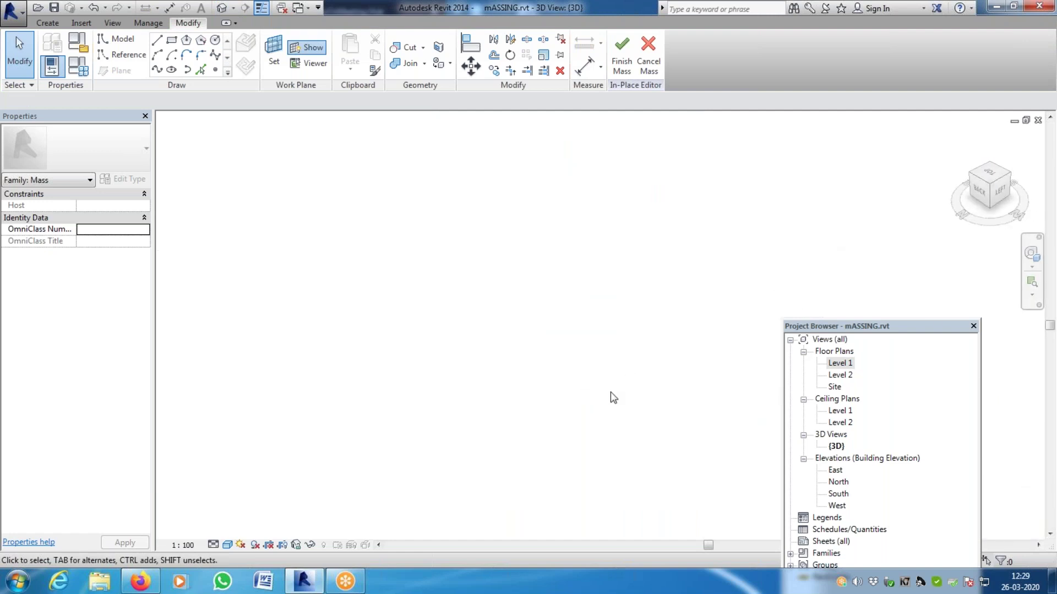
scroll(728, 333, "up", 10)
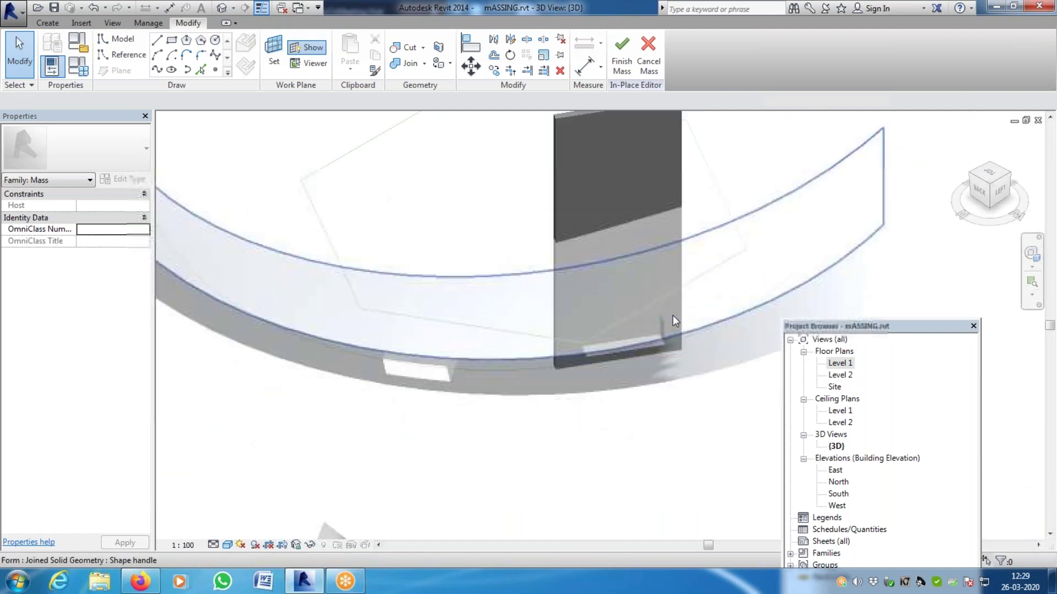
scroll(643, 351, "up", 3)
left_click(617, 303)
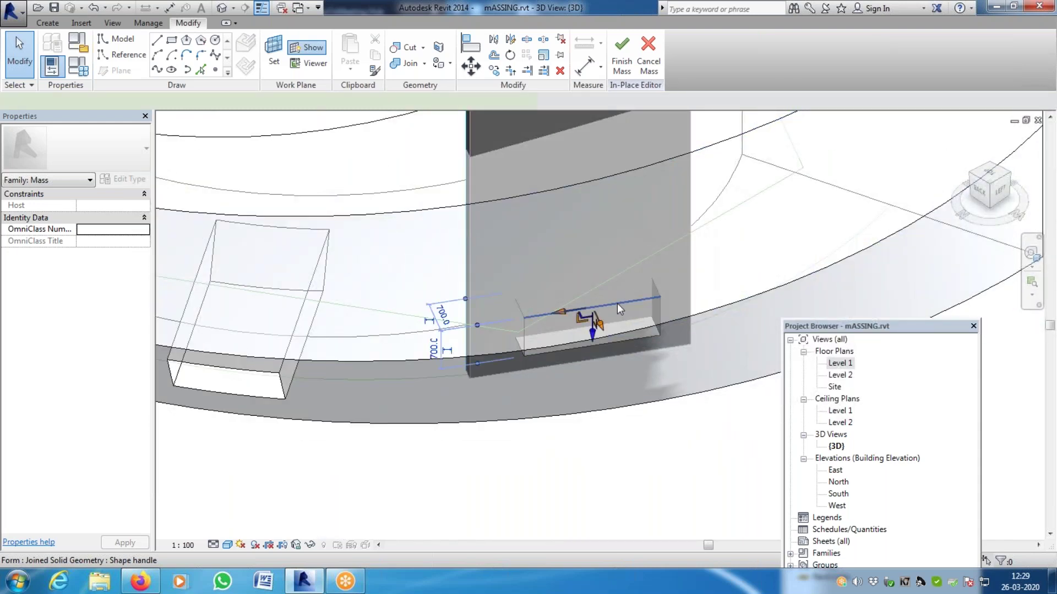
key("Escape")
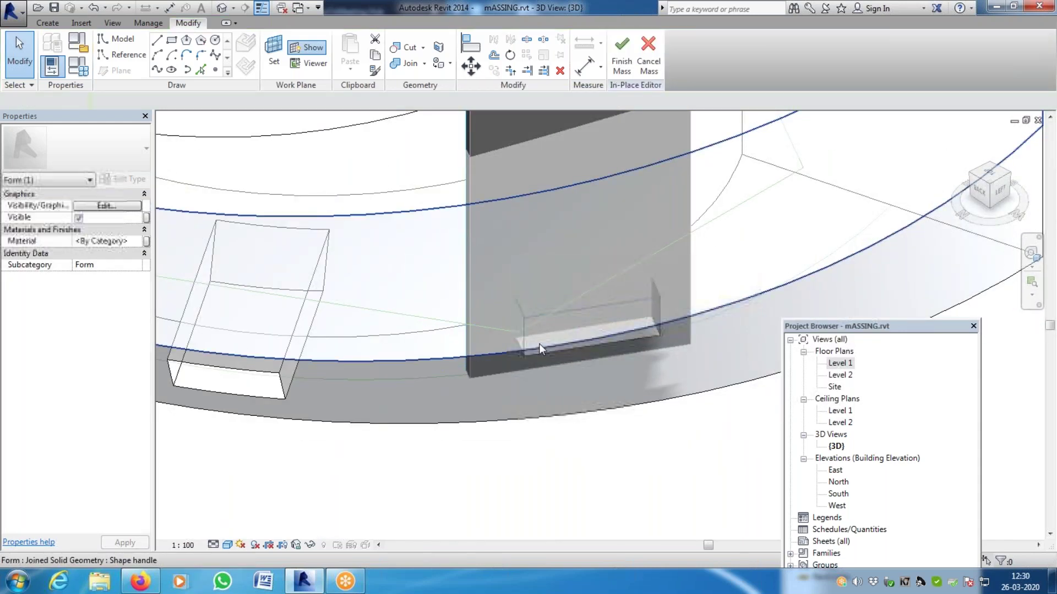
left_click(629, 57)
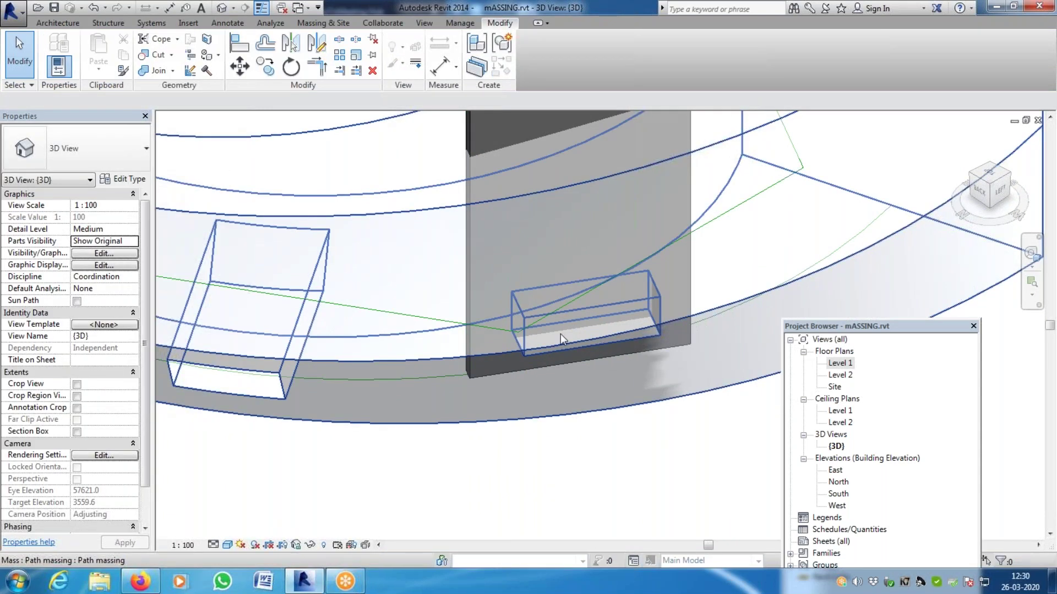
left_click(524, 338)
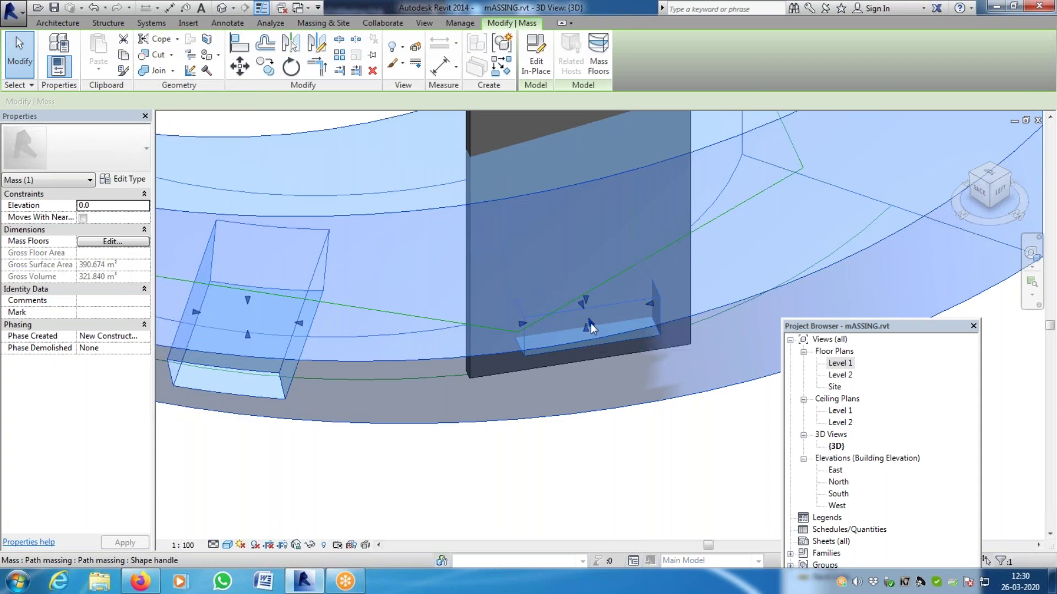
Stretch the wall-based void's shape handles through the outer and inner faces of the curved path mass, then deselect the mass
left_click_drag(591, 322, 667, 465)
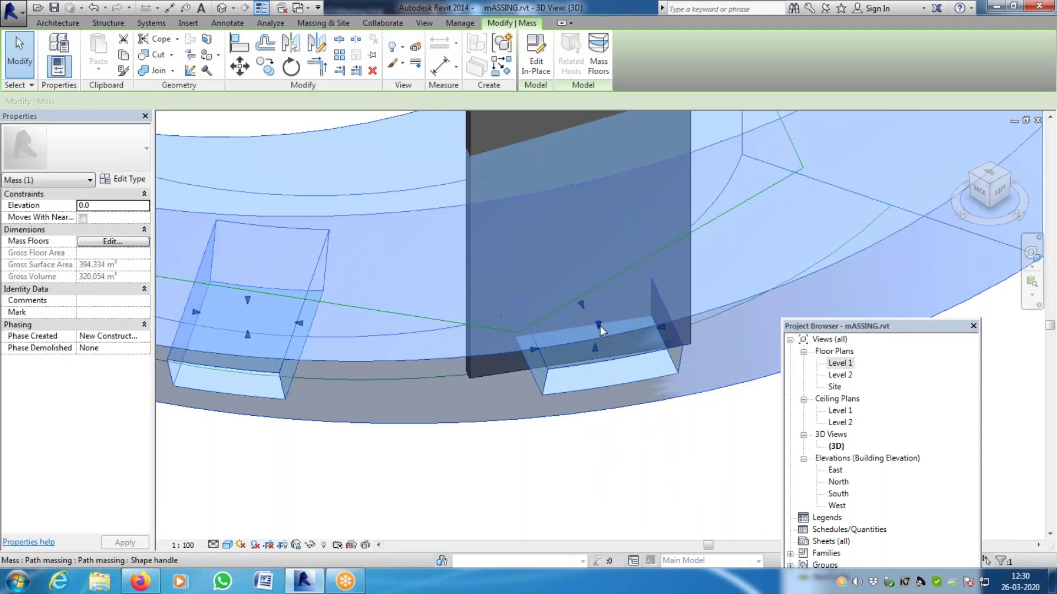
mouse_move(1007, 162)
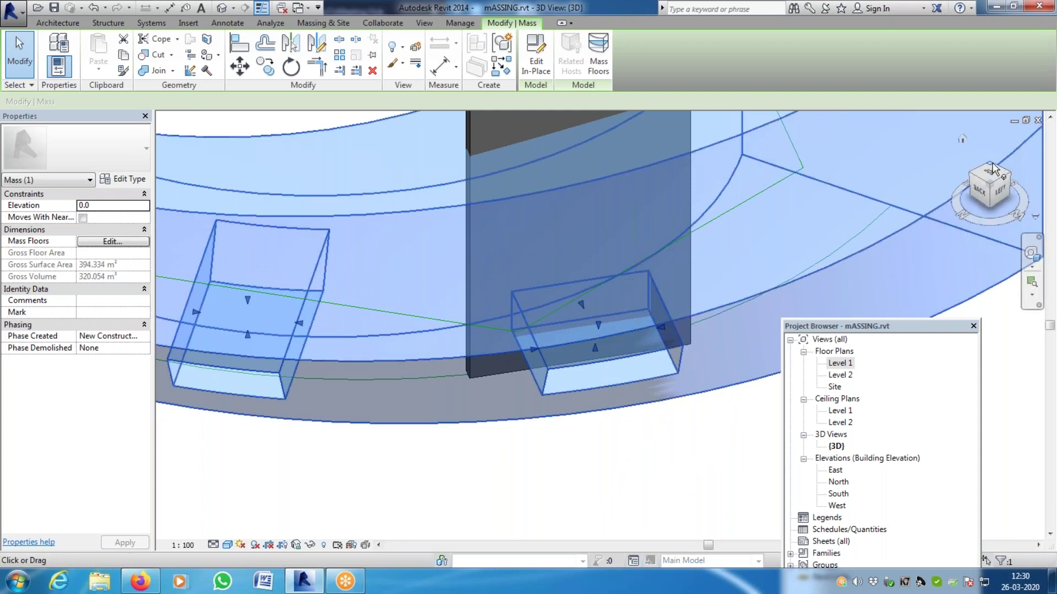
left_click(961, 139)
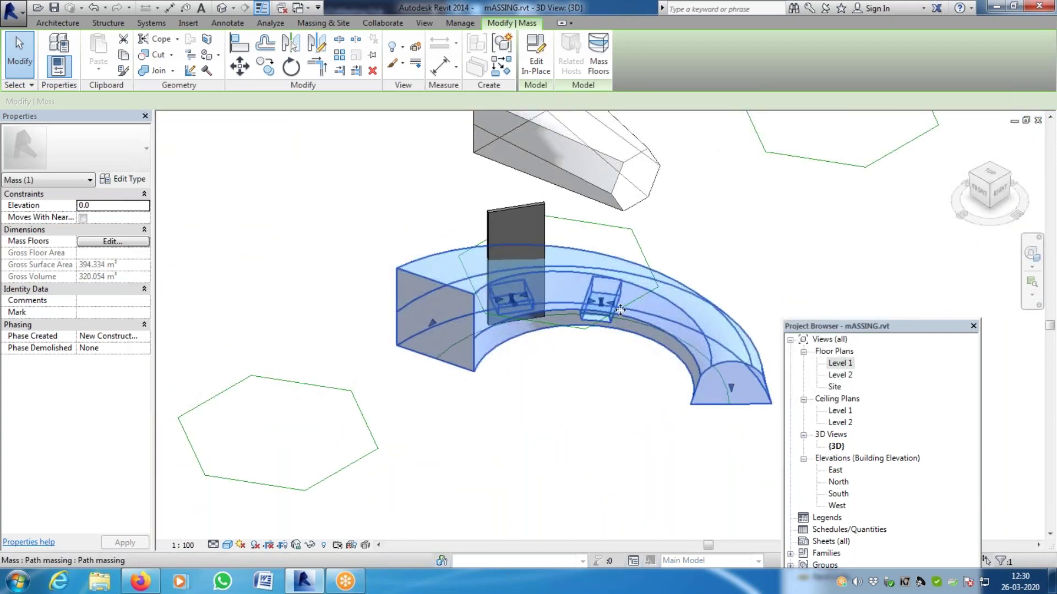
scroll(620, 310, "up", 4)
left_click_drag(474, 303, 492, 334)
left_click_drag(507, 372, 507, 374)
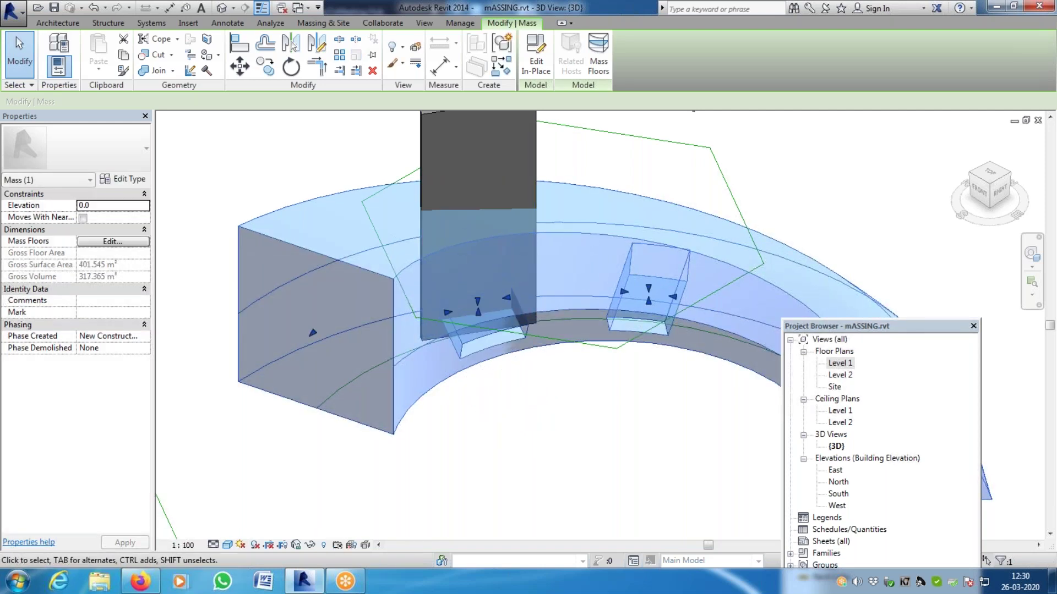
scroll(519, 397, "down", 3)
key("Escape")
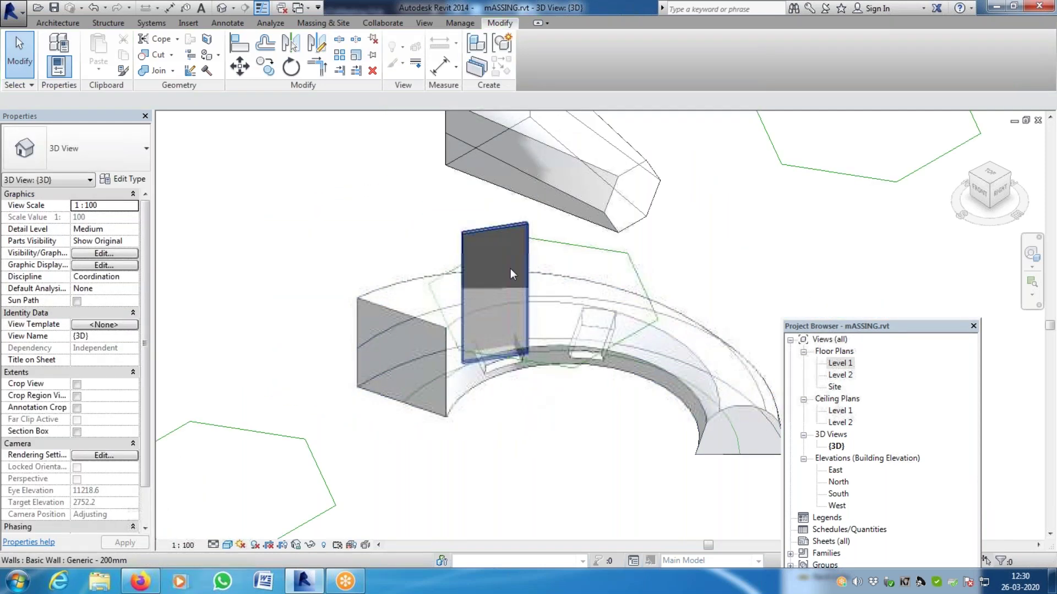
Delete the Generic - 200mm wall that served as the work plane through the curved mass
scroll(511, 269, "up", 2)
left_click(510, 213)
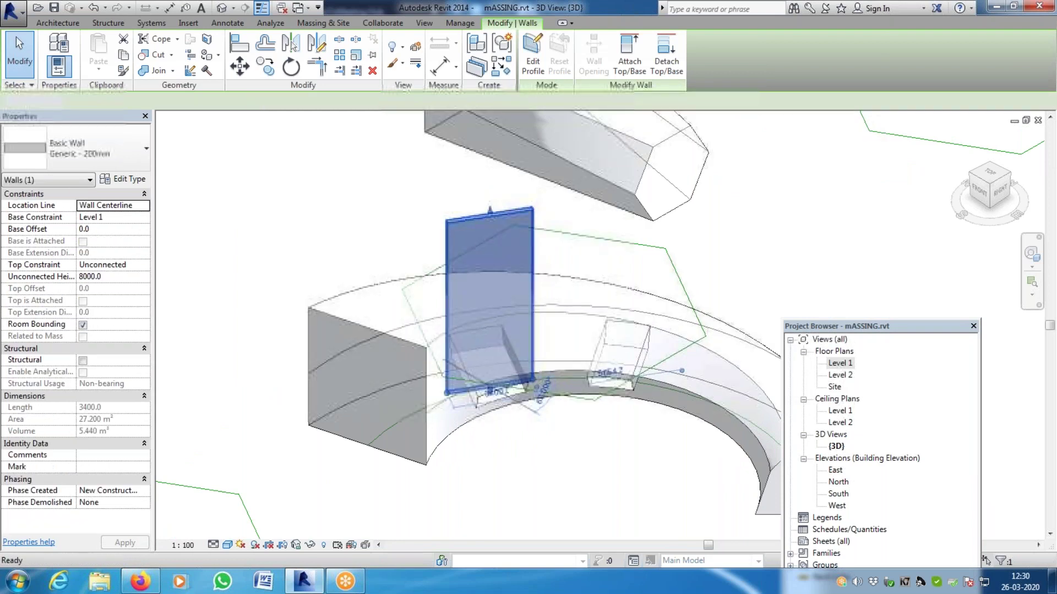
key("Delete")
scroll(570, 416, "up", 2)
scroll(578, 391, "down", 2)
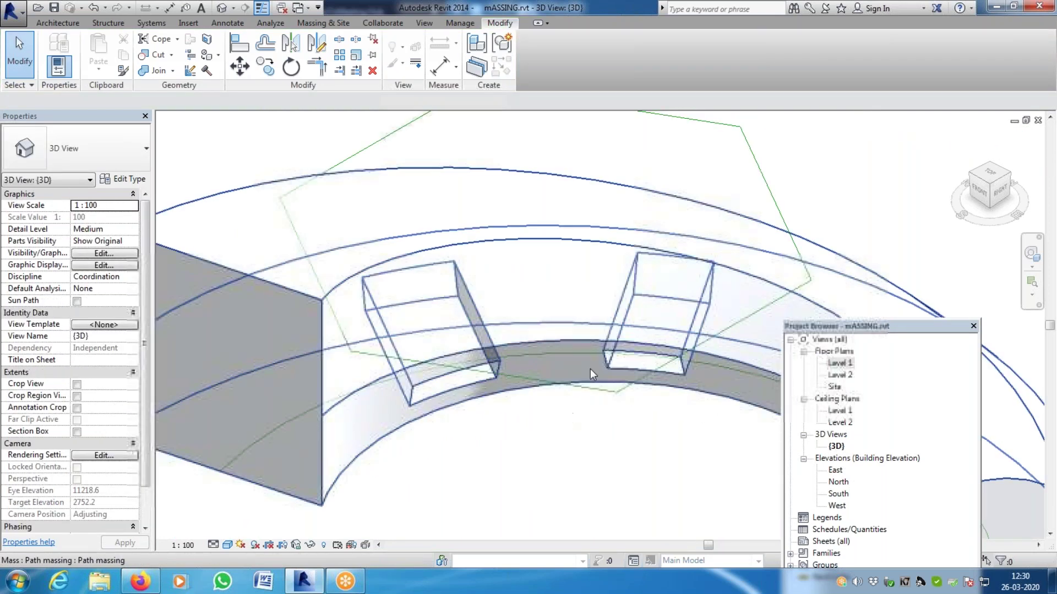
Examine the two openings in the curved path mass and review all the masses in the 3D view
scroll(563, 379, "down", 3)
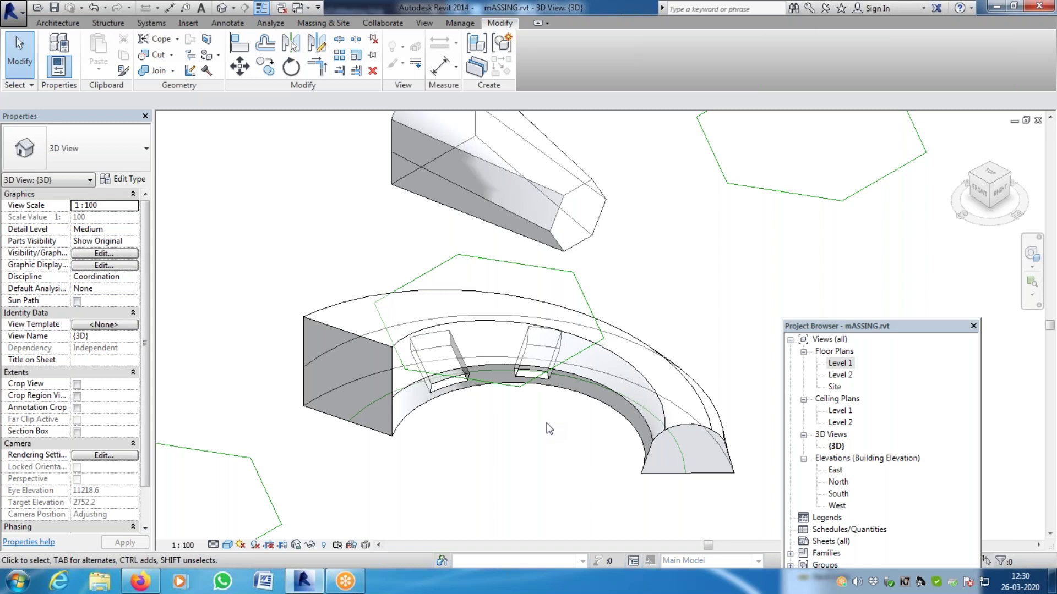
scroll(566, 400, "down", 6)
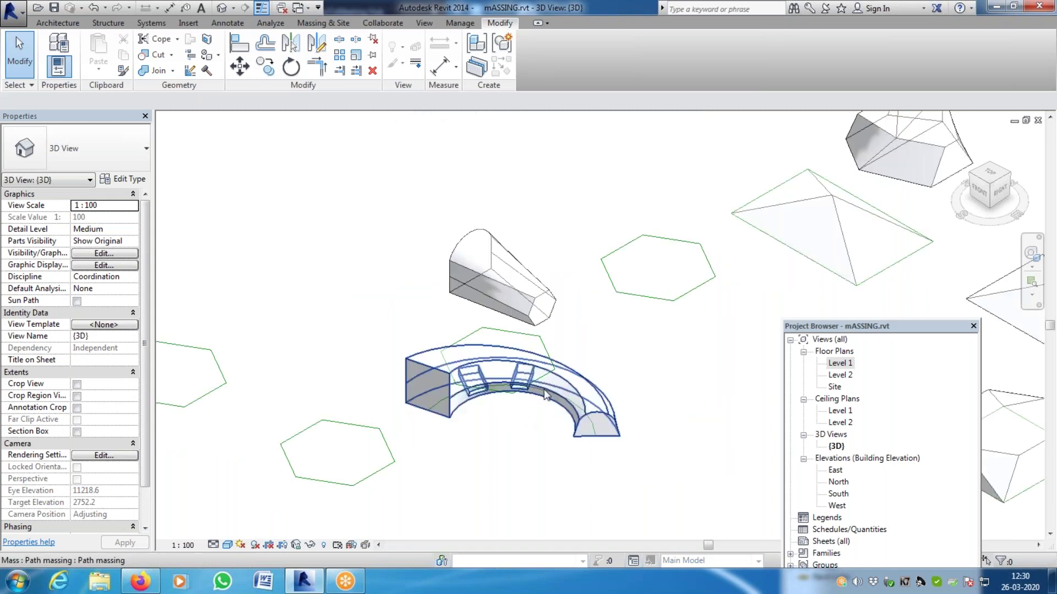
scroll(573, 463, "down", 2)
scroll(565, 436, "up", 2)
scroll(322, 422, "up", 4)
scroll(322, 421, "up", 1)
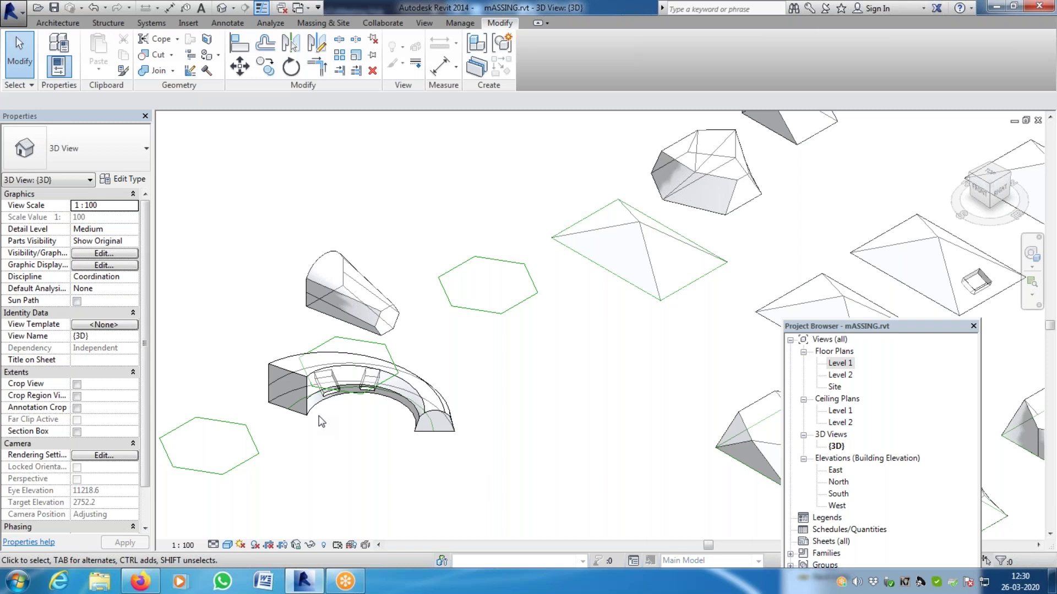
scroll(457, 345, "down", 4)
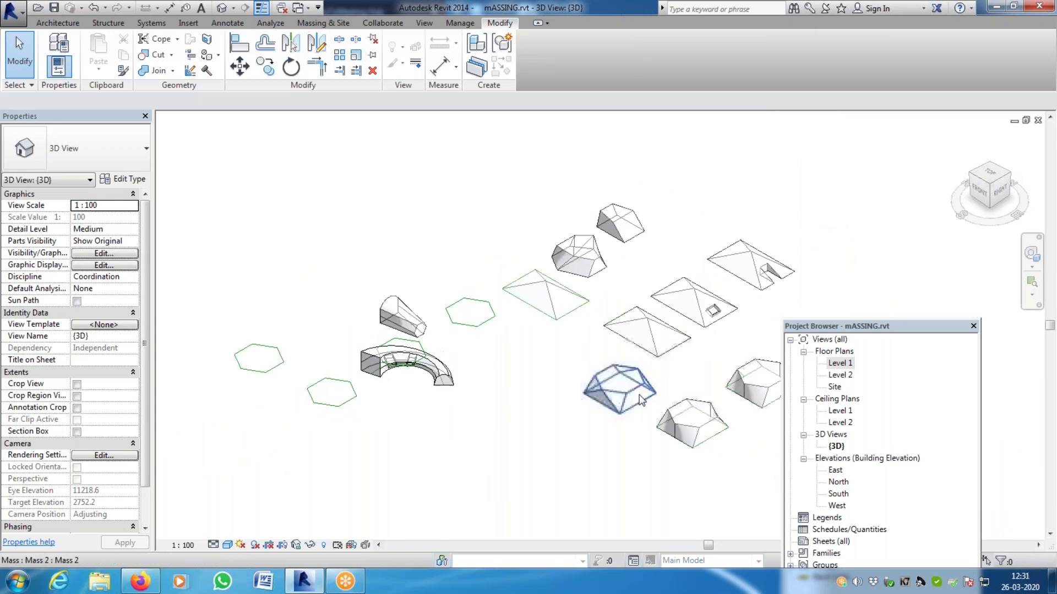
scroll(597, 383, "up", 3)
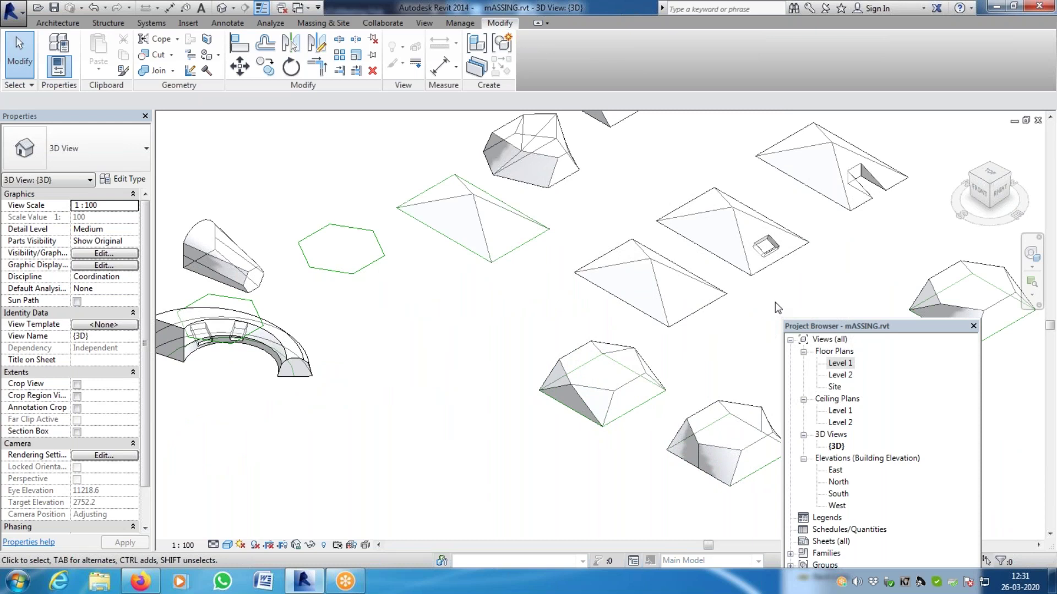
scroll(664, 313, "down", 3)
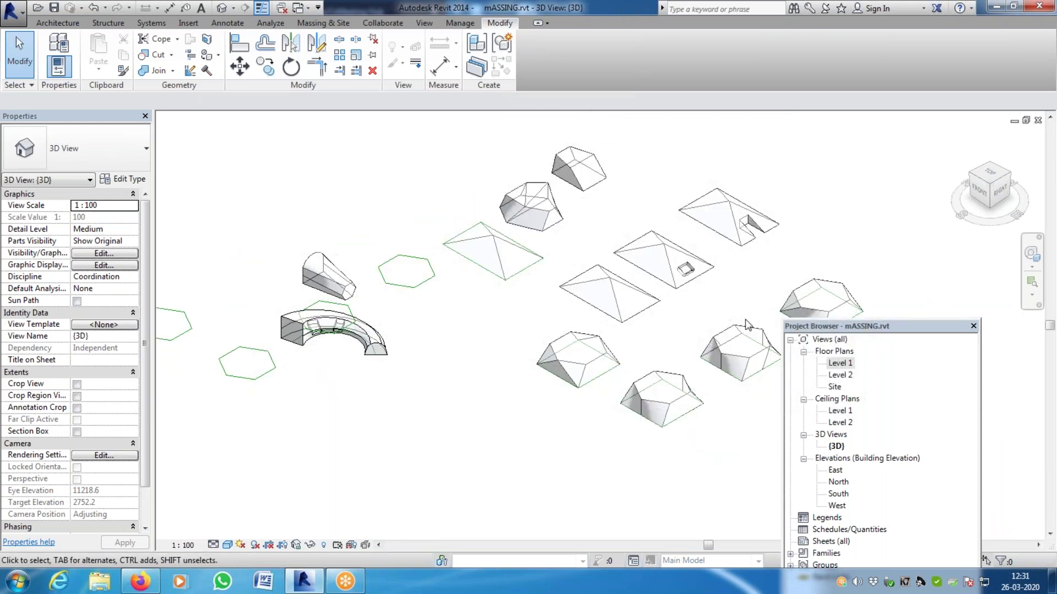
scroll(633, 319, "down", 3)
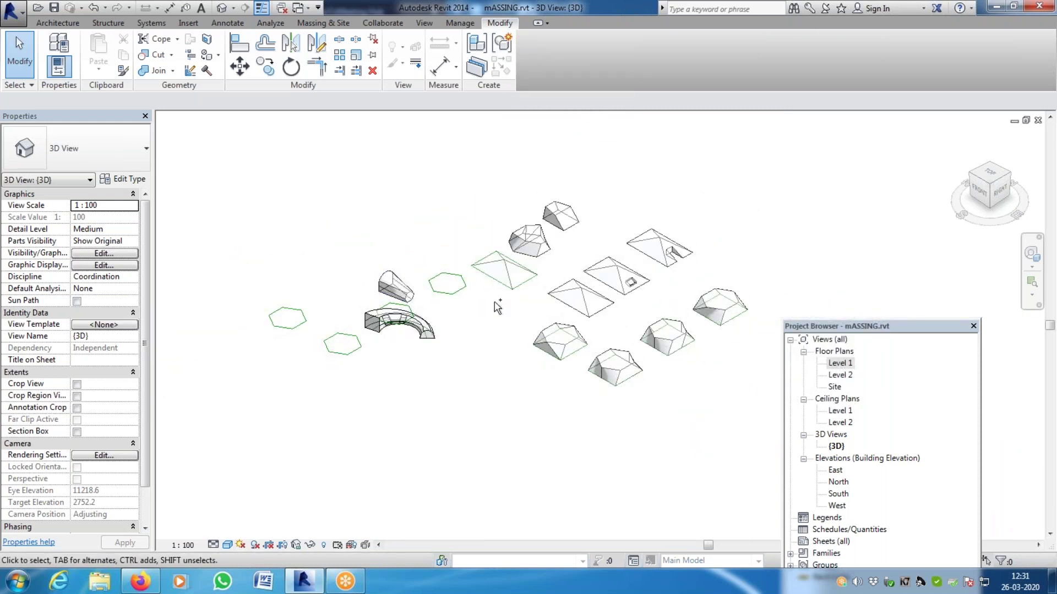